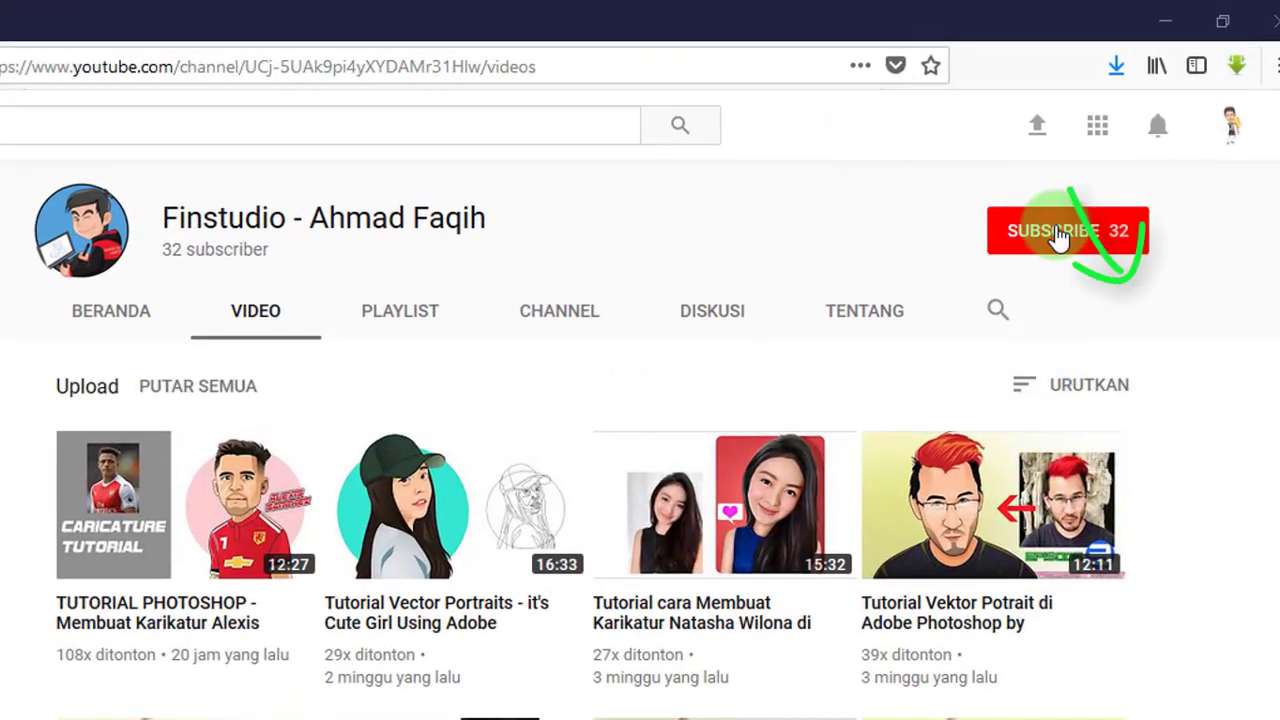
- Subscribe to the FinStudio Photoshop tutorial channel on YouTube
click(1058, 240)
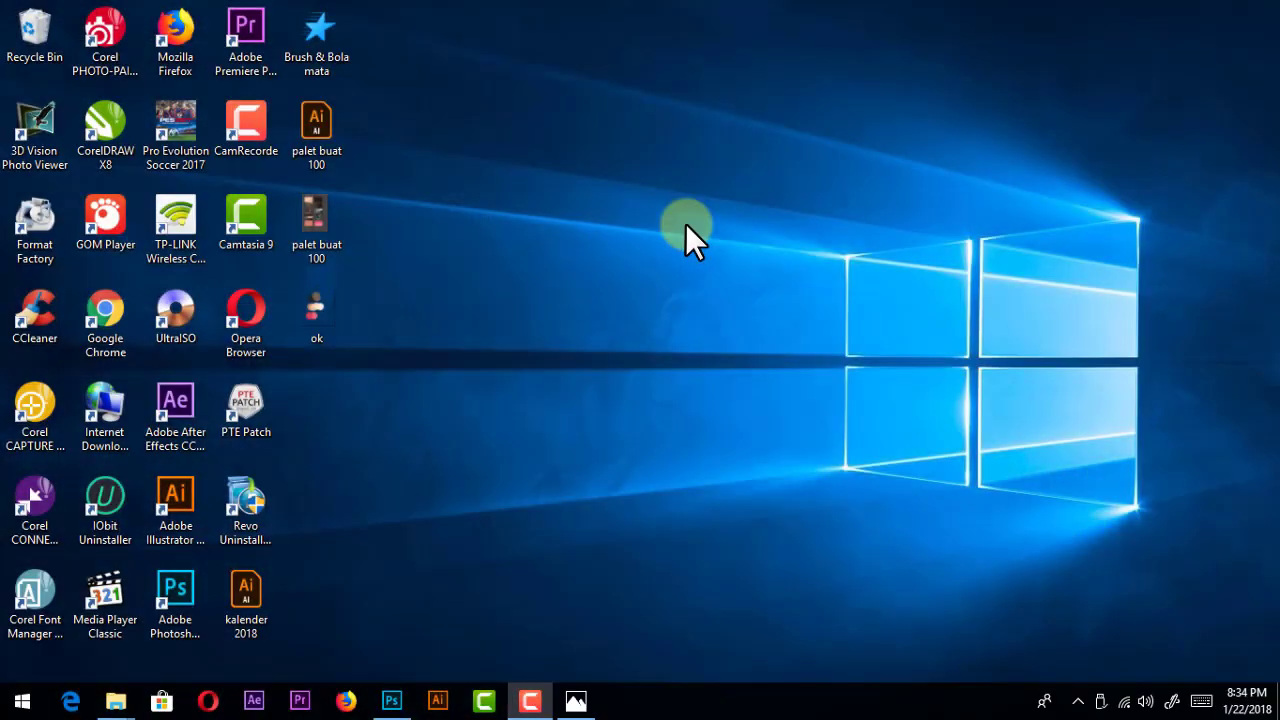
- Refresh the desktop twice from its context menu
right_click(686, 225)
click(670, 280)
right_click(637, 223)
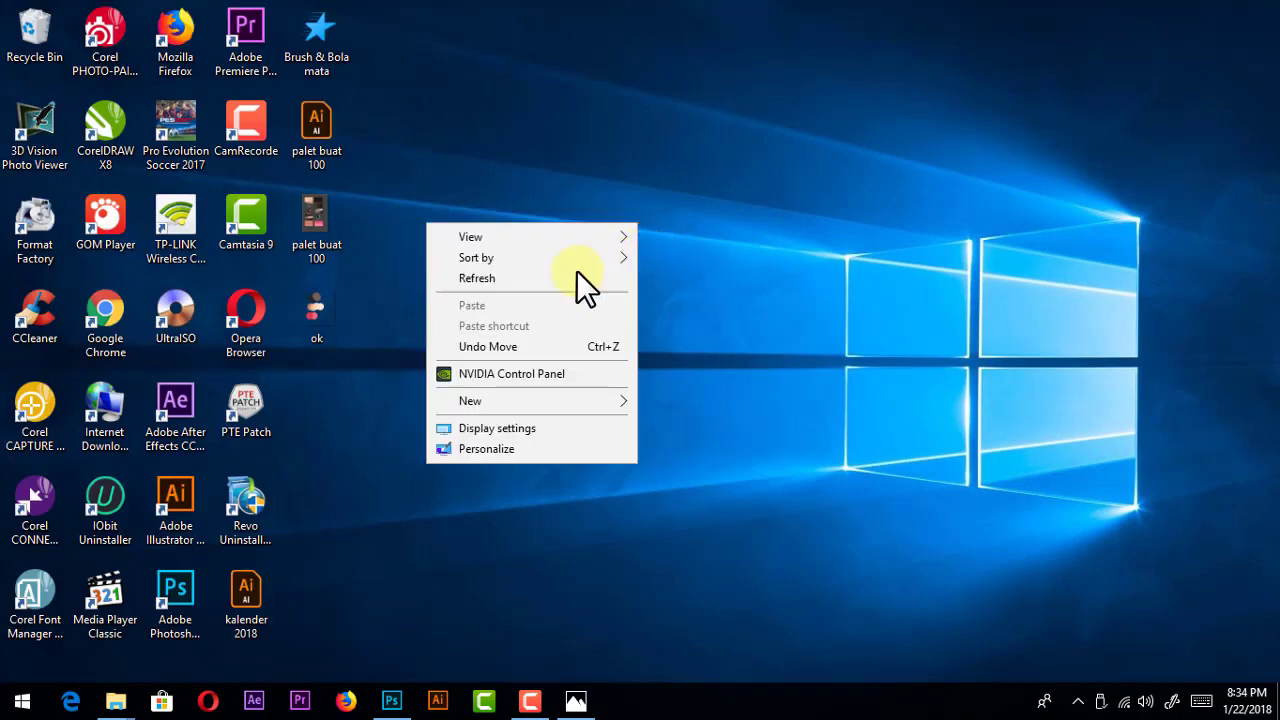
click(558, 279)
- Open the portrait photo in Photos and send it to Adobe Photoshop CC 2018 via Open with
click(597, 690)
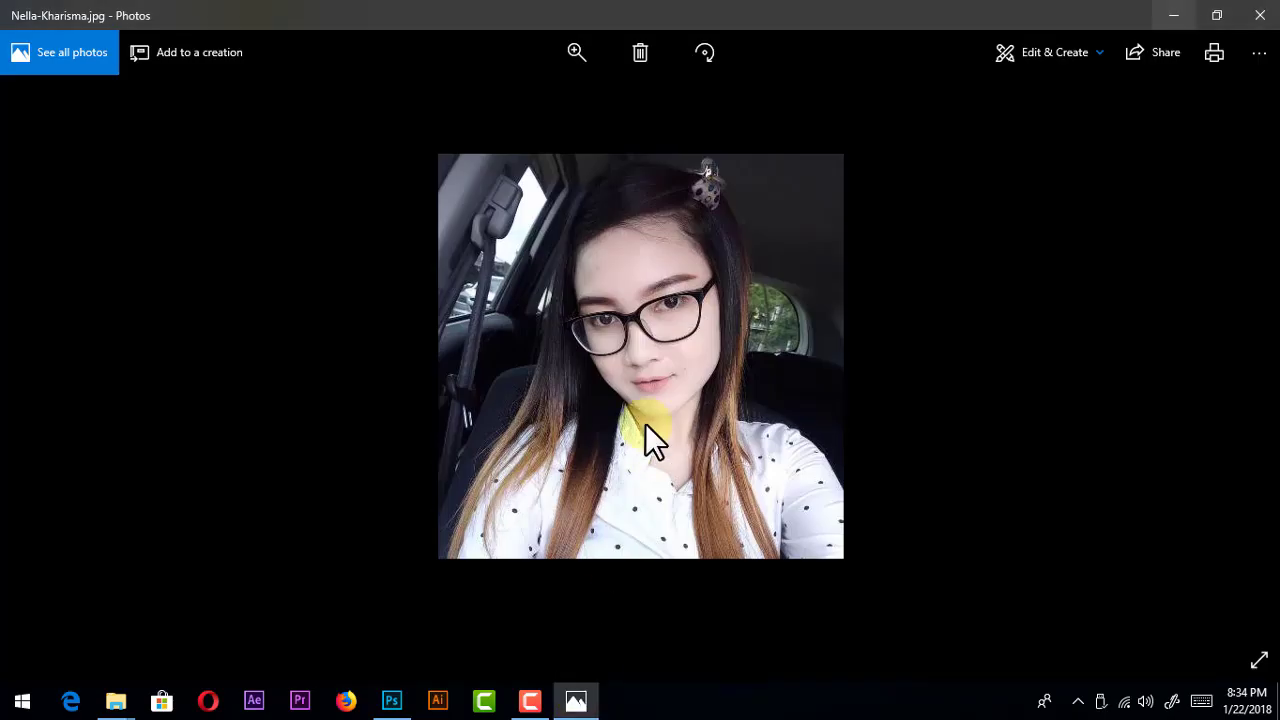
right_click(648, 348)
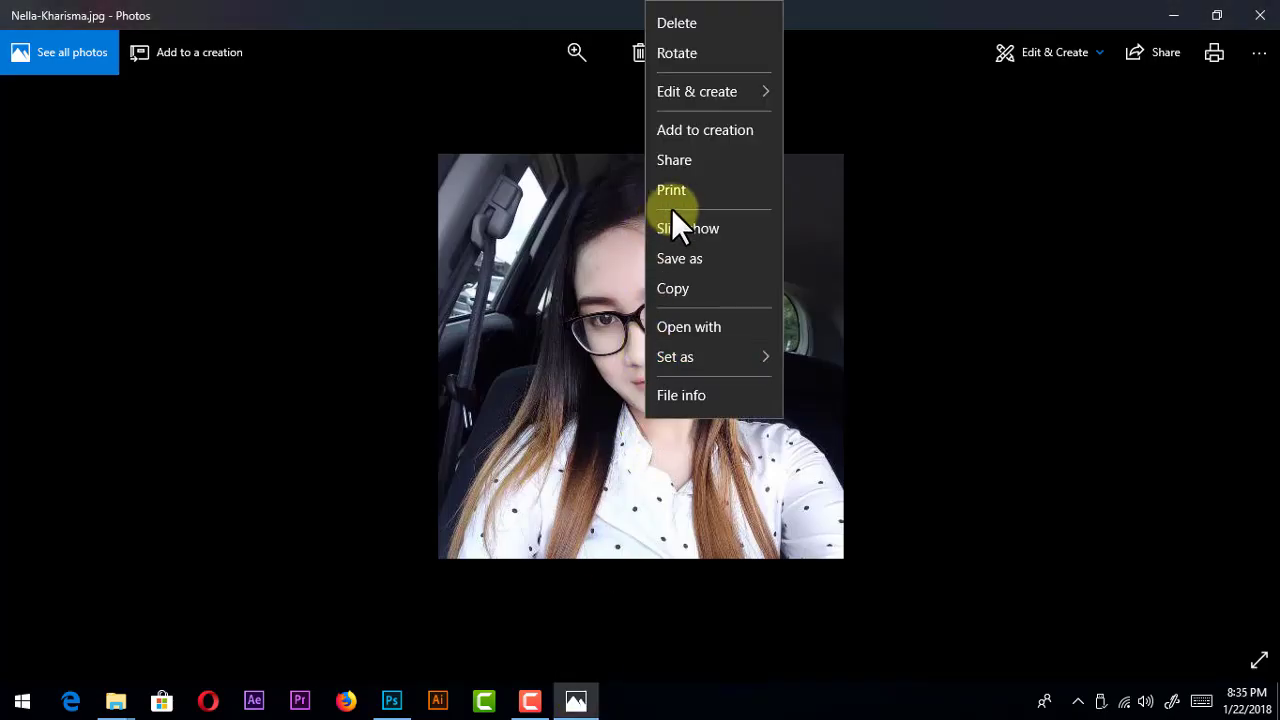
click(669, 327)
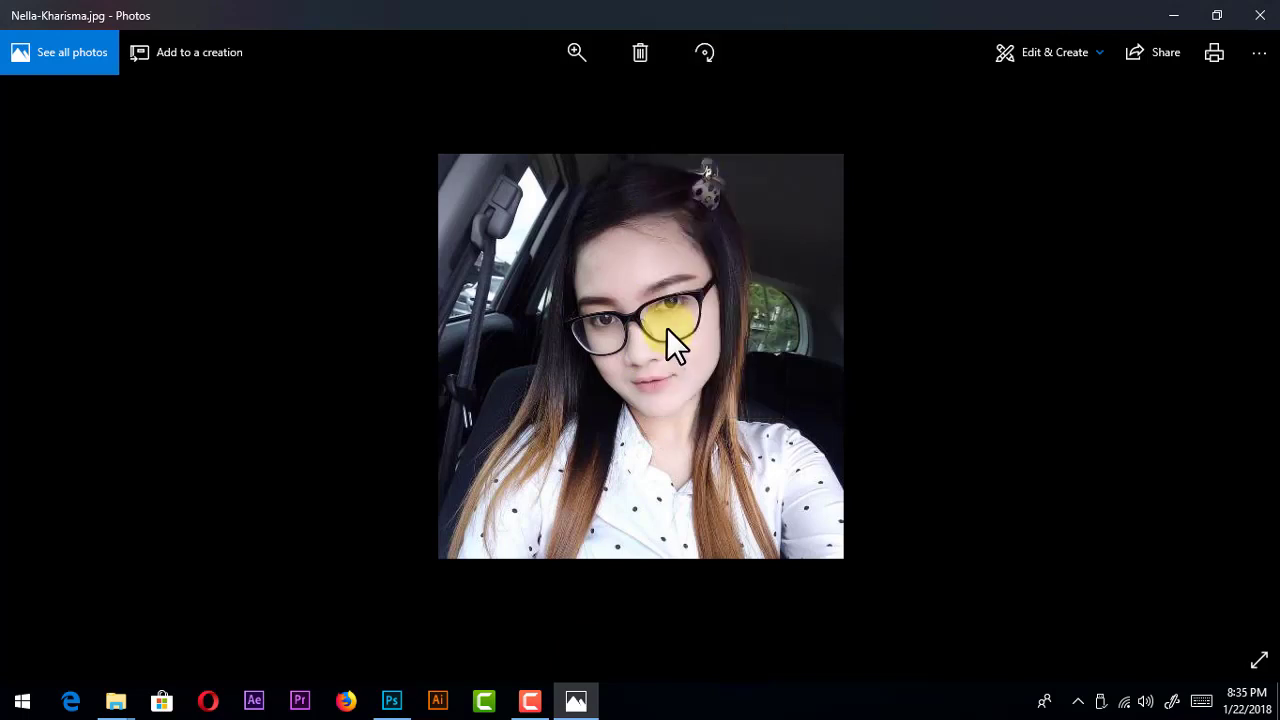
click(179, 286)
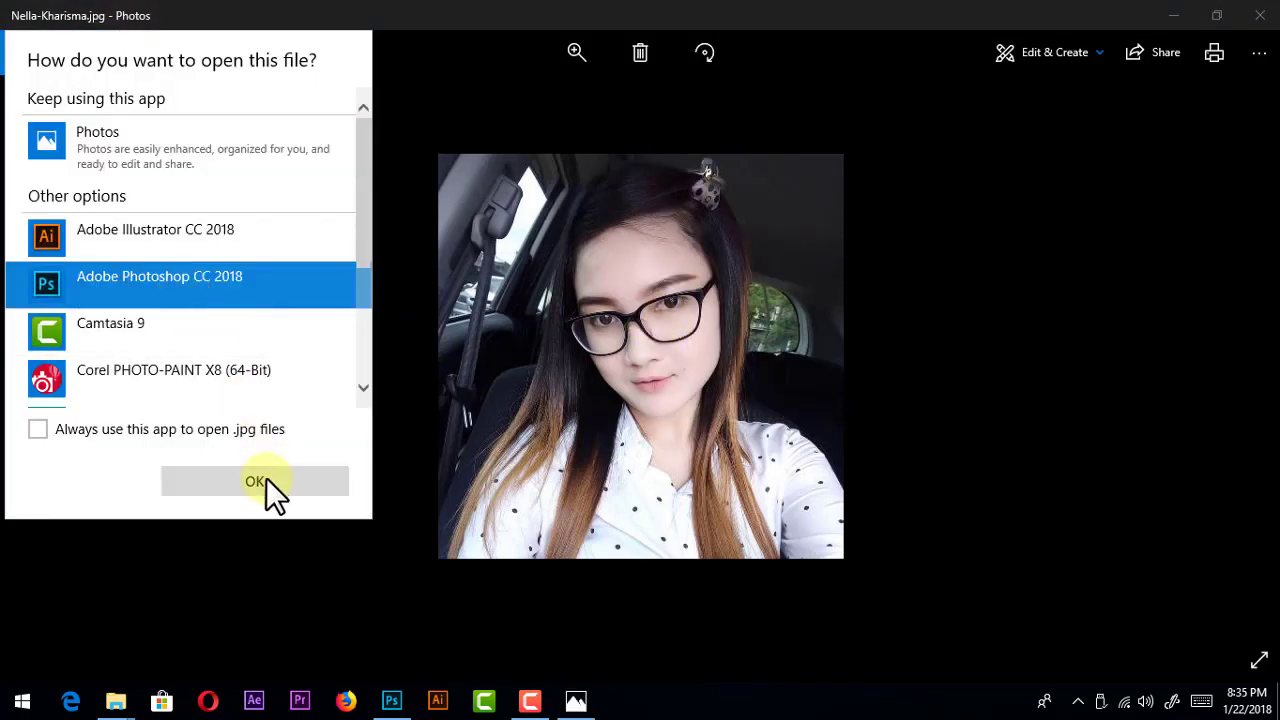
click(264, 482)
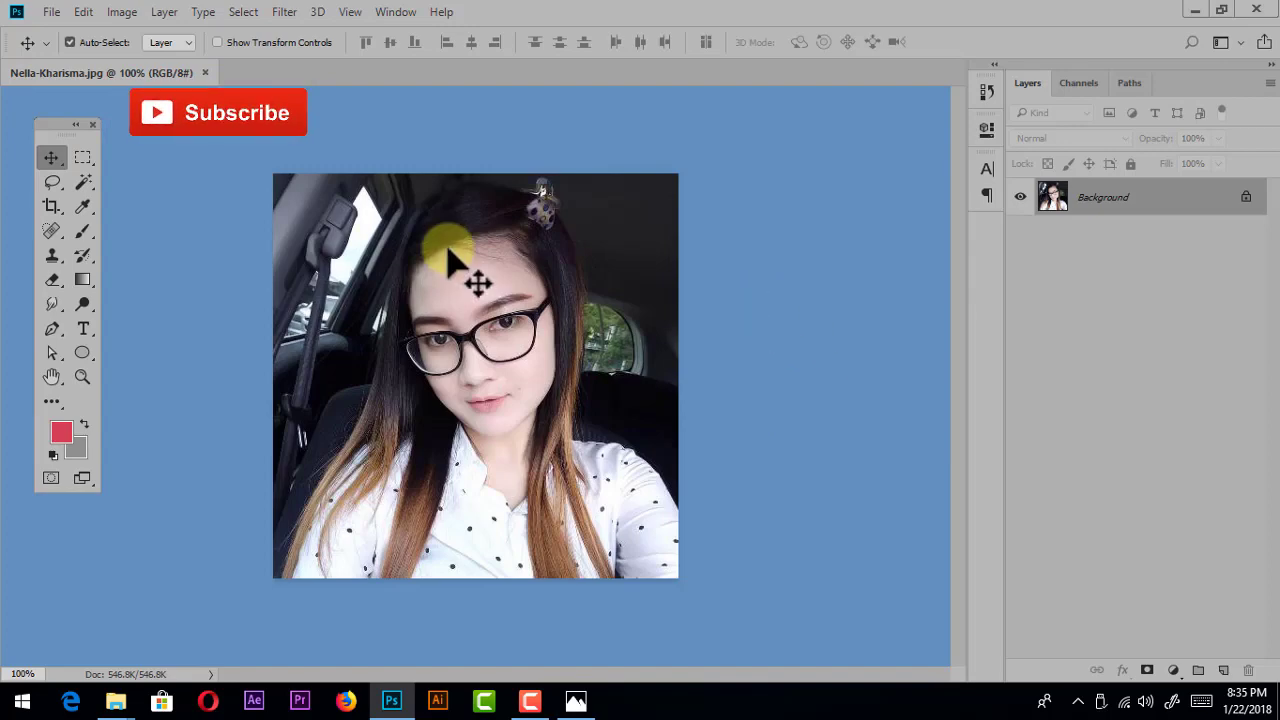
- Set the Image Size to 300 pixels per inch and 20 cm width
click(121, 11)
click(145, 95)
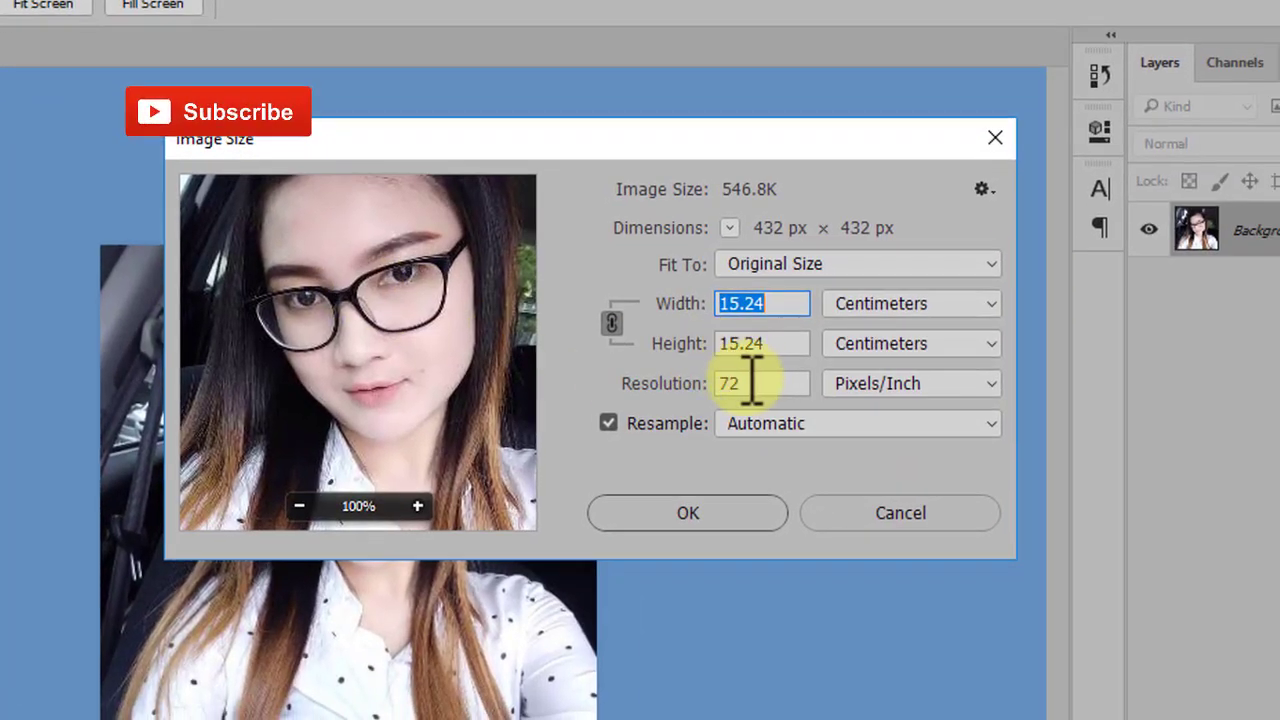
click(698, 385)
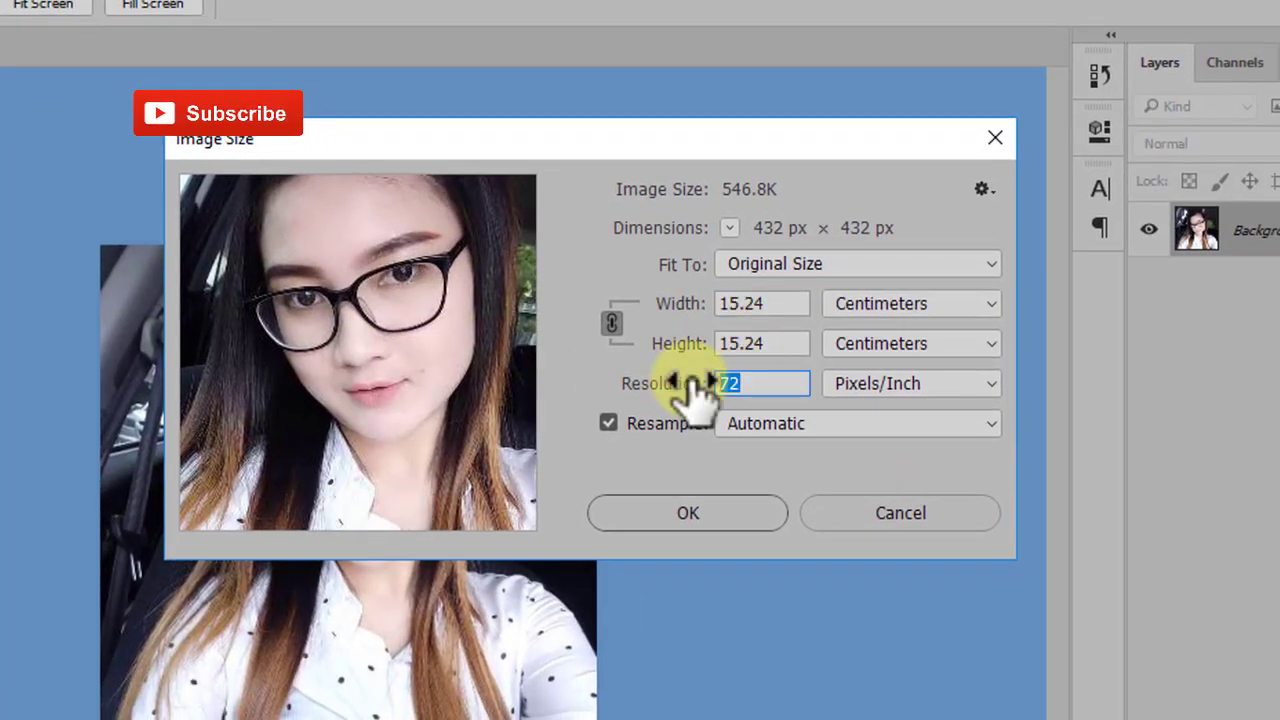
text(300)
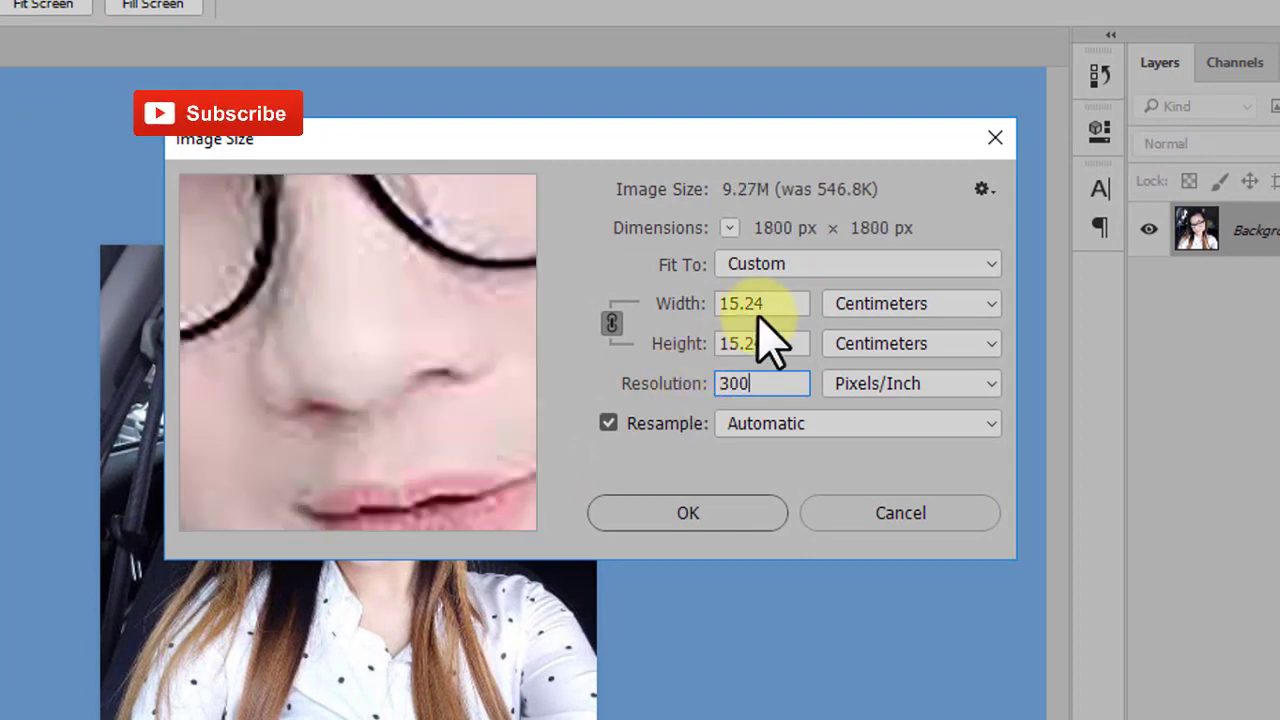
click(638, 300)
text(2)
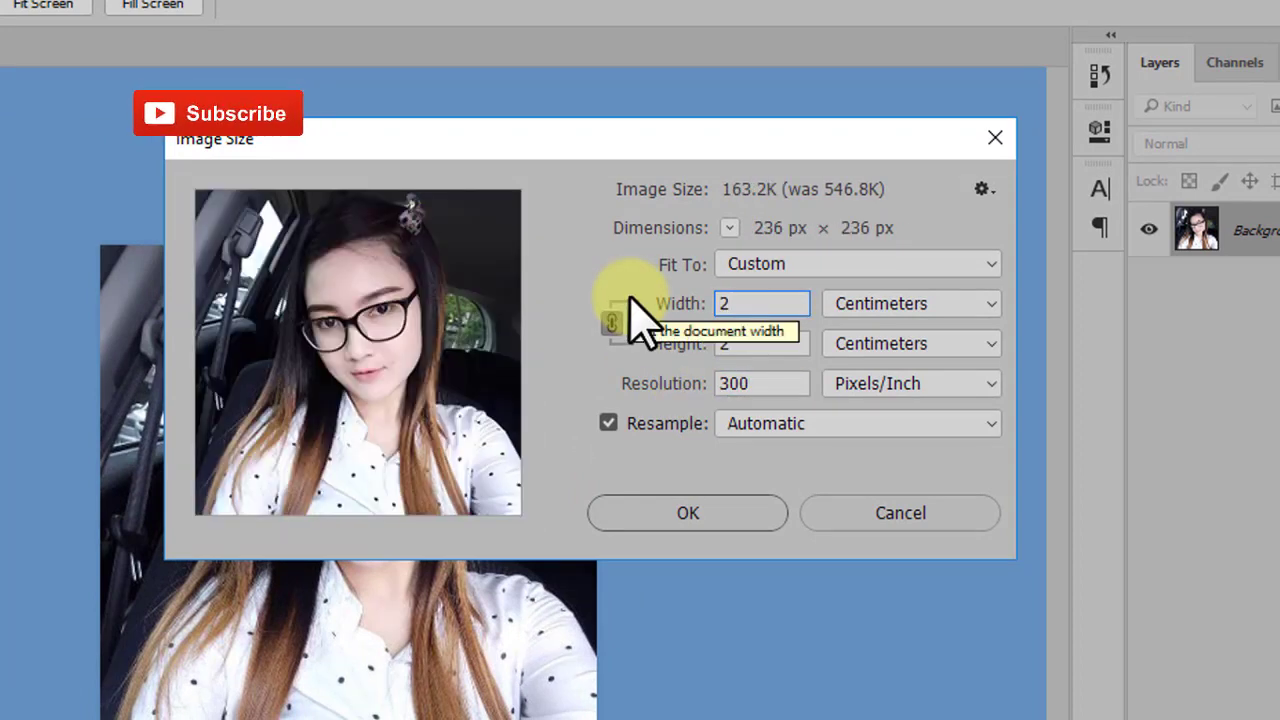
text(0)
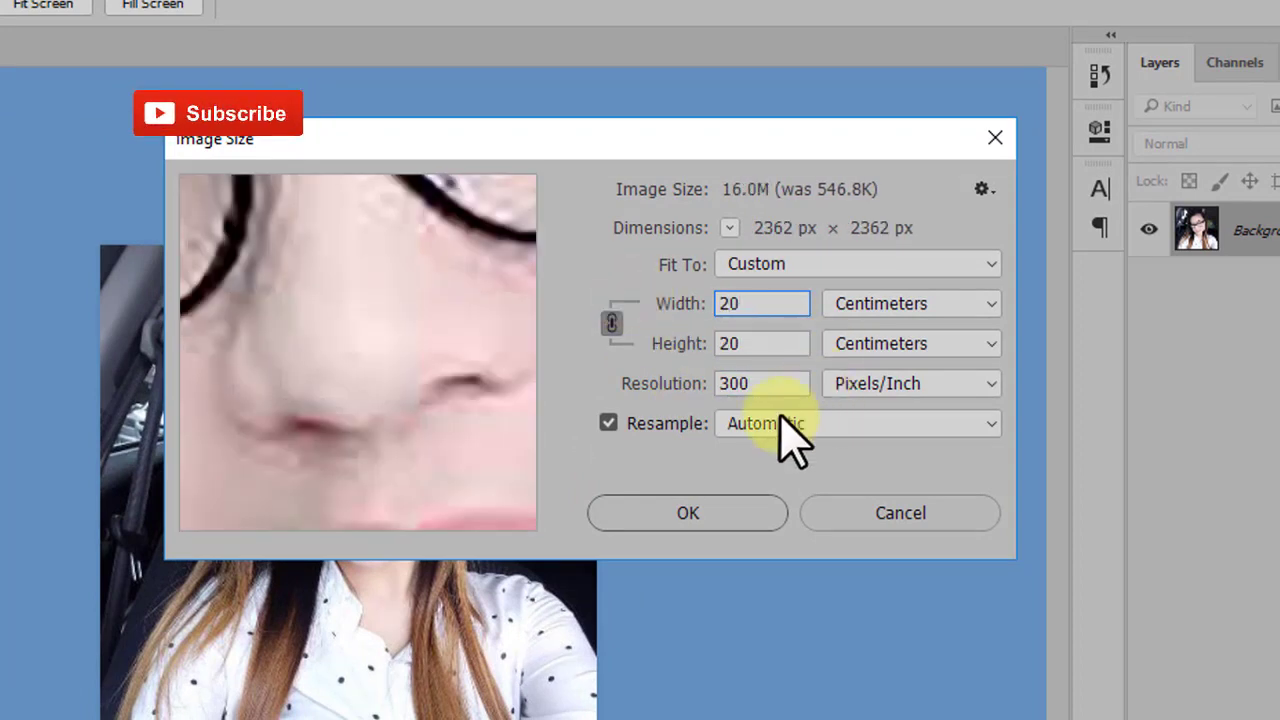
click(720, 517)
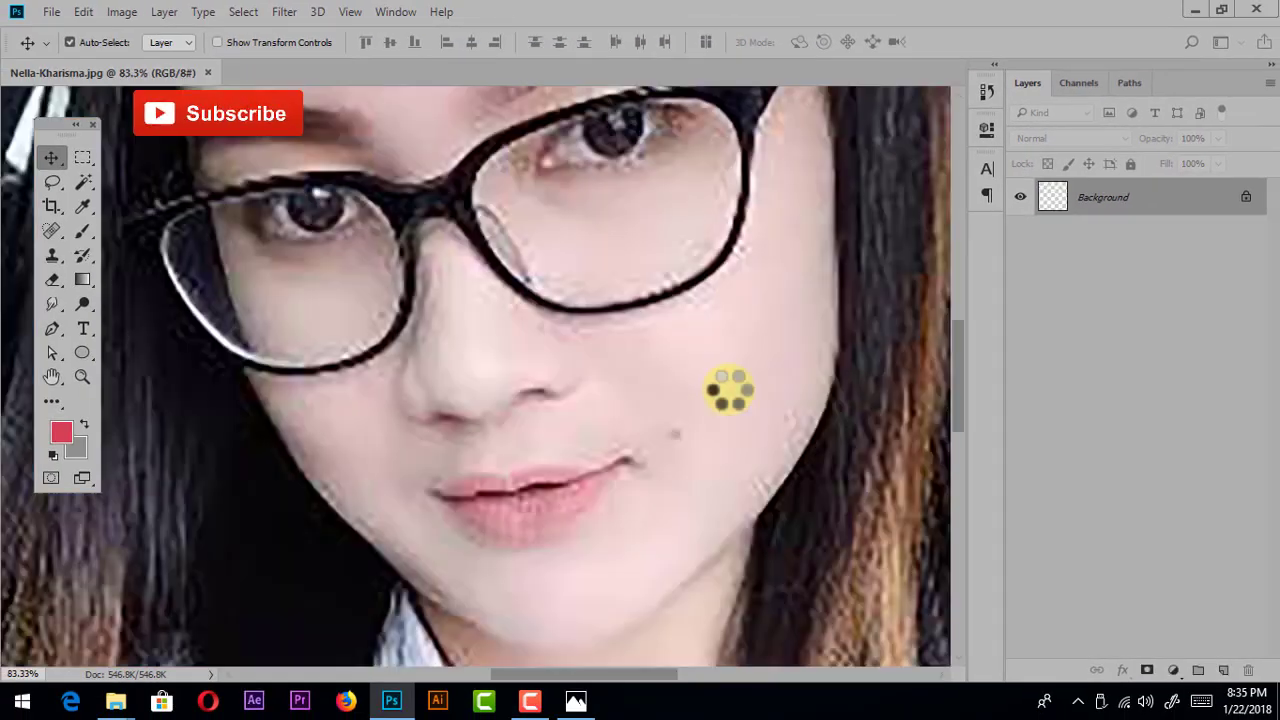
- Duplicate the Background layer into a Background copy
scroll(727, 384, down, 2)
scroll(727, 384, down, 2)
scroll(728, 384, down, 2)
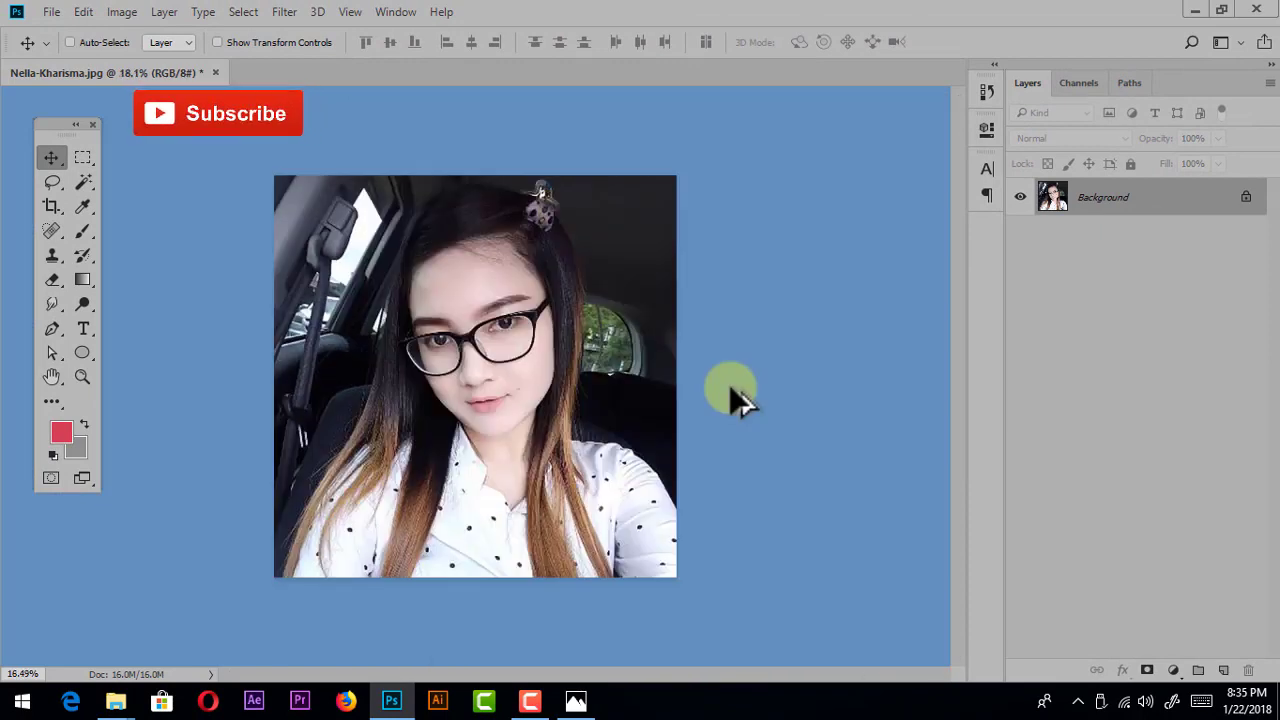
scroll(491, 324, up, 2)
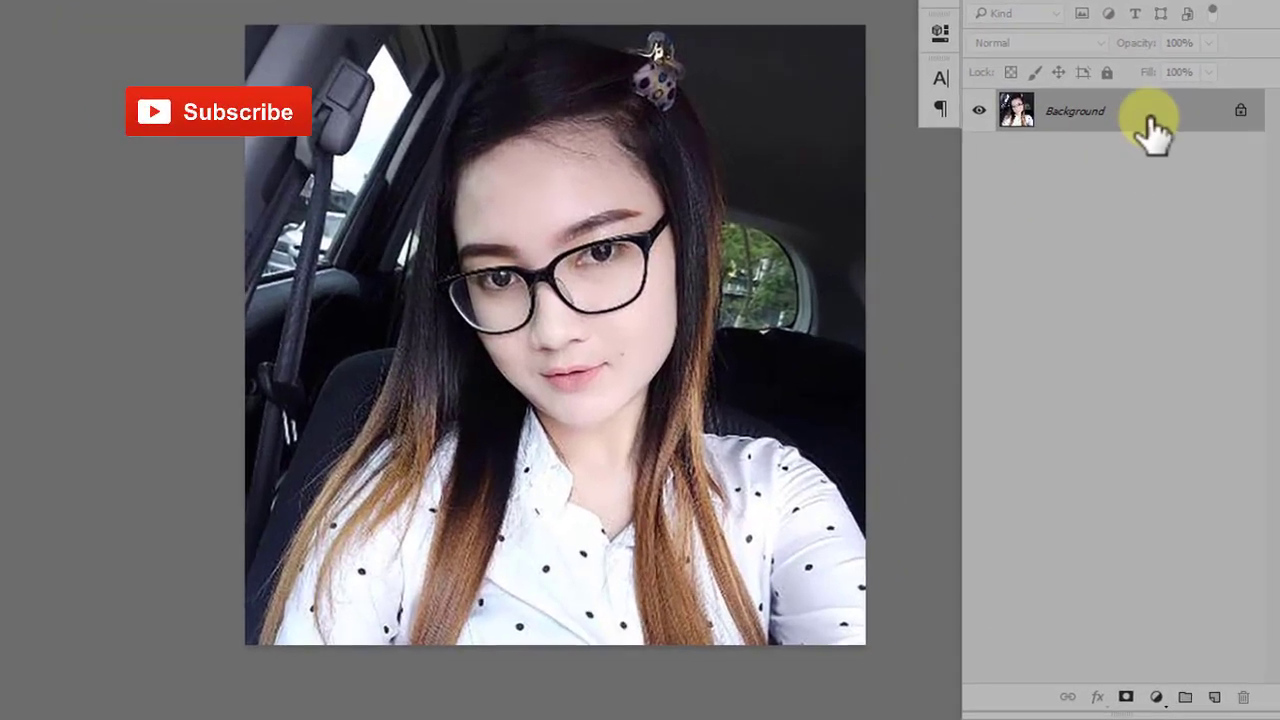
drag(1150, 120, 1214, 697)
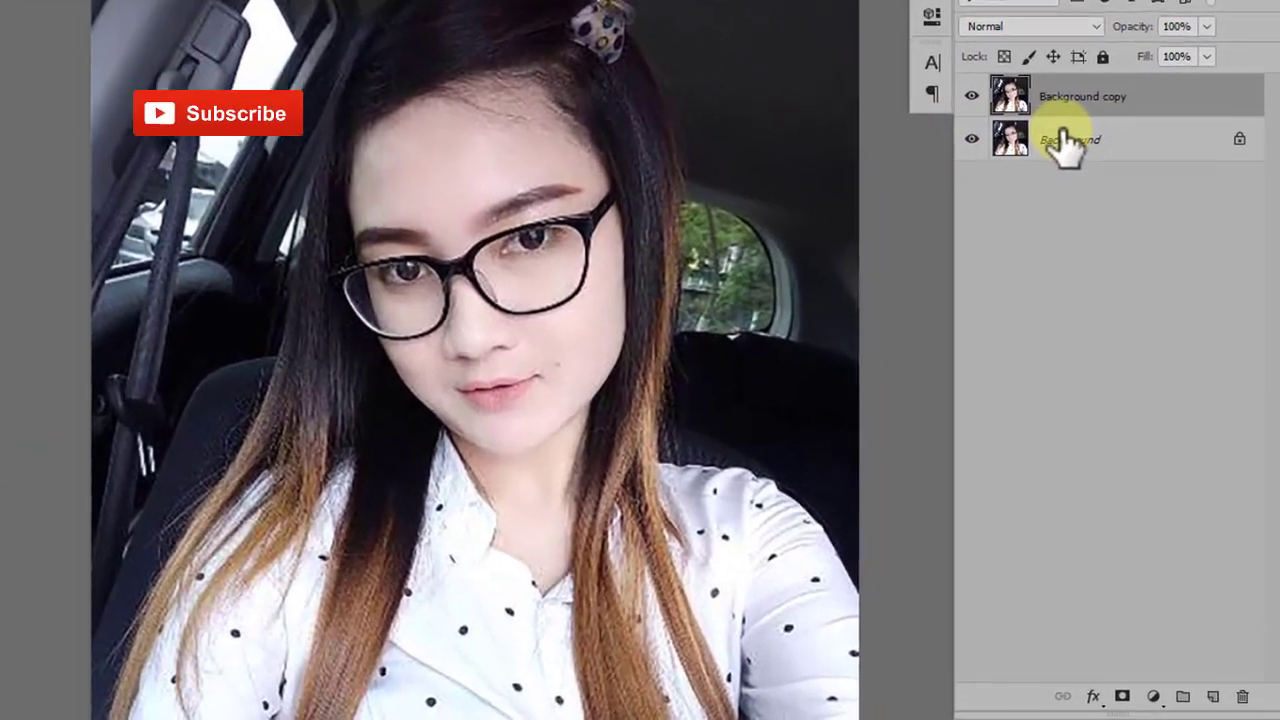
- Create a kepala group with two empty layers and a nested group named rambut
click(1100, 224)
click(1197, 700)
text(kepala)
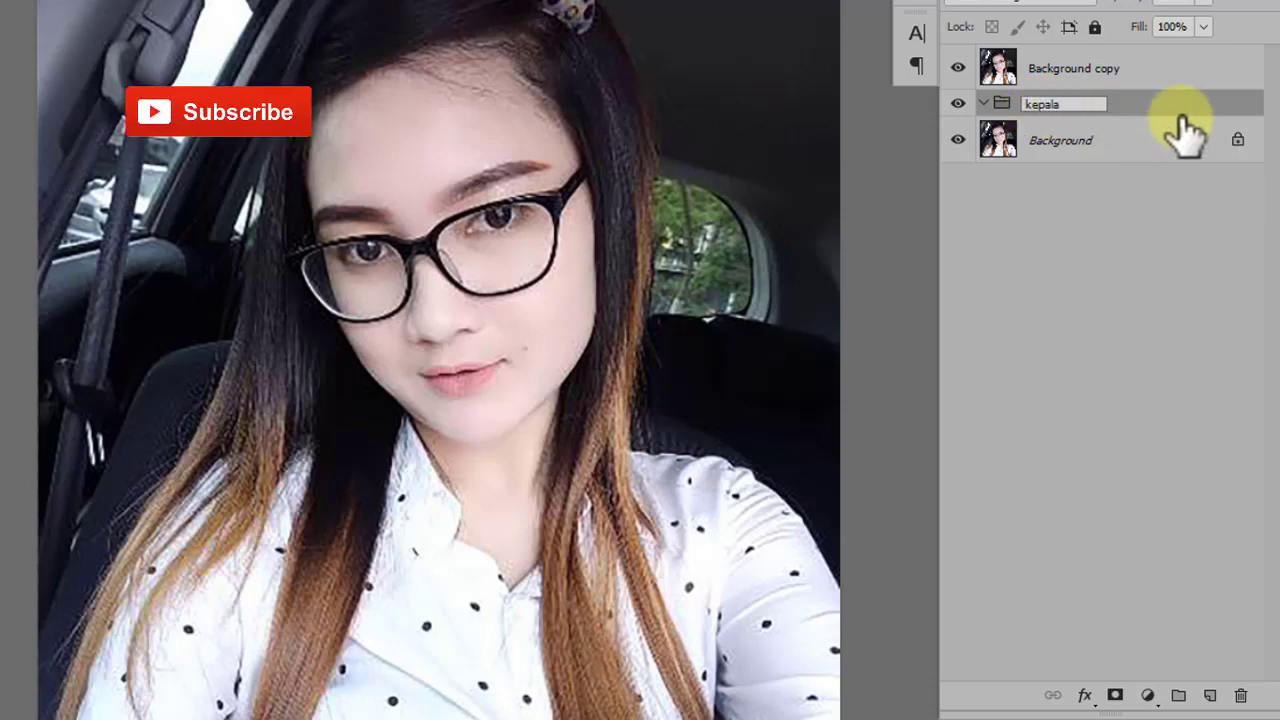
click(1174, 108)
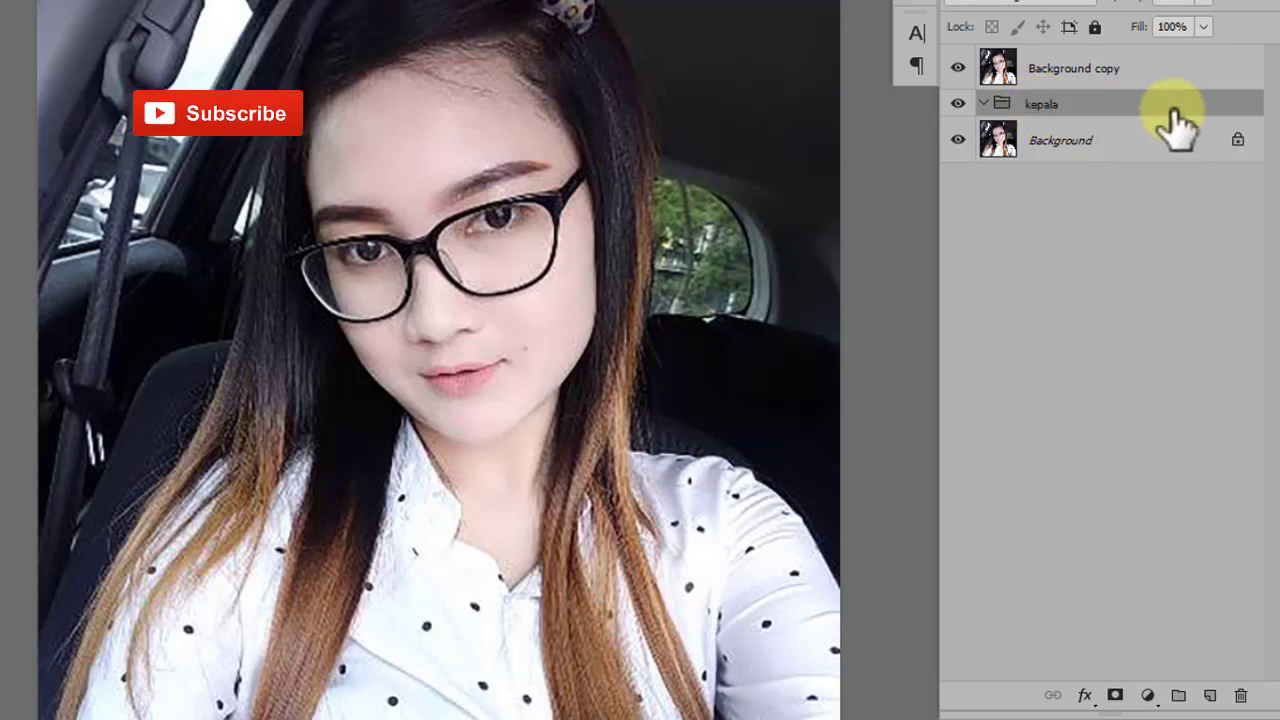
click(1210, 696)
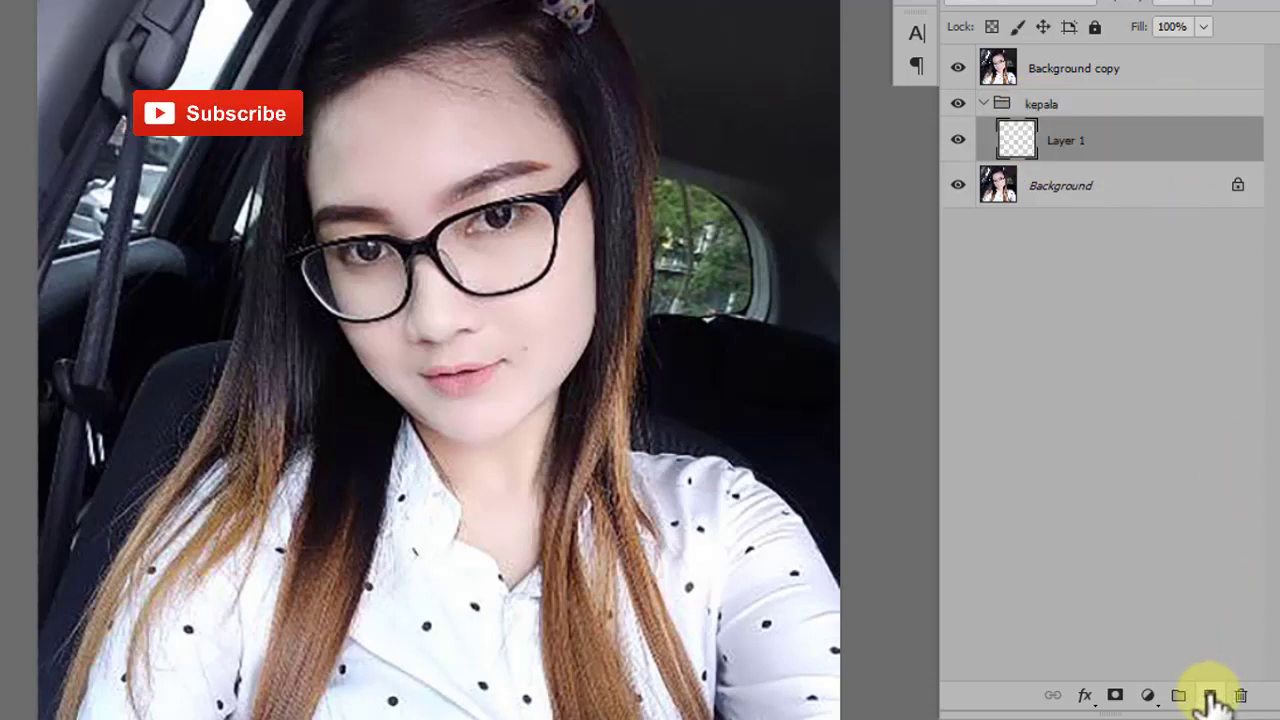
click(1210, 696)
click(1178, 696)
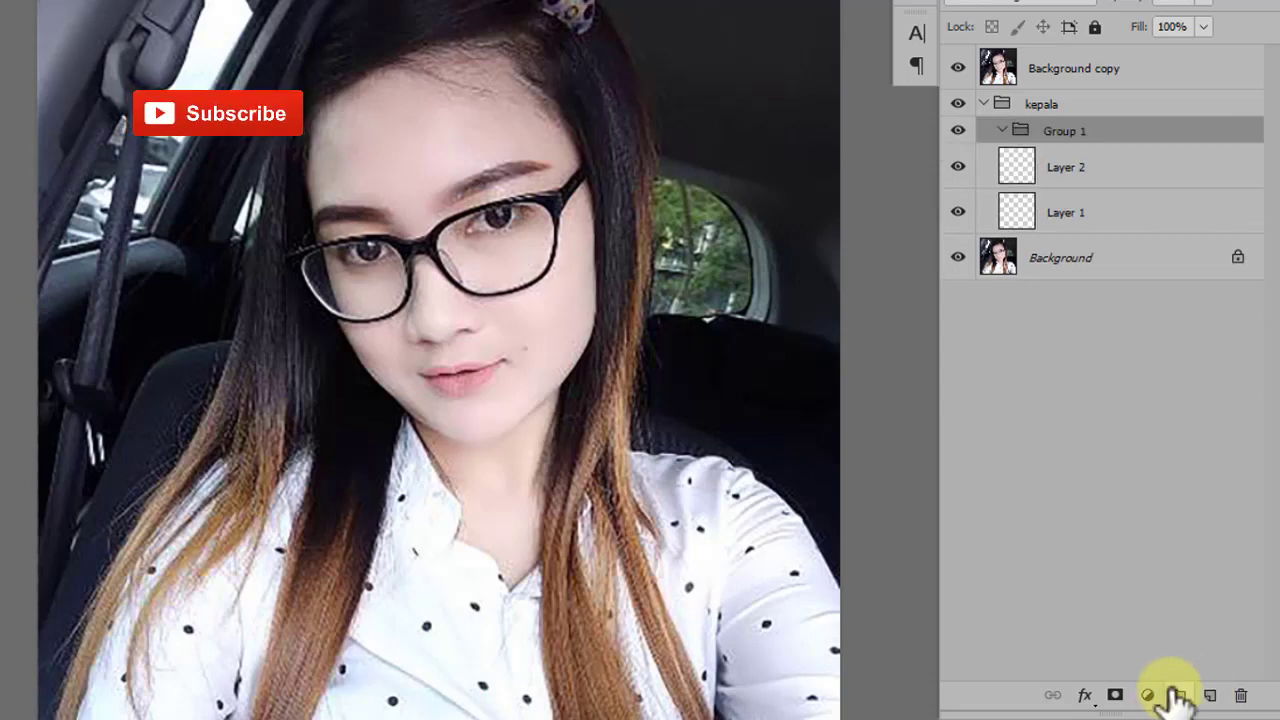
double_click(1060, 131)
text(rambut)
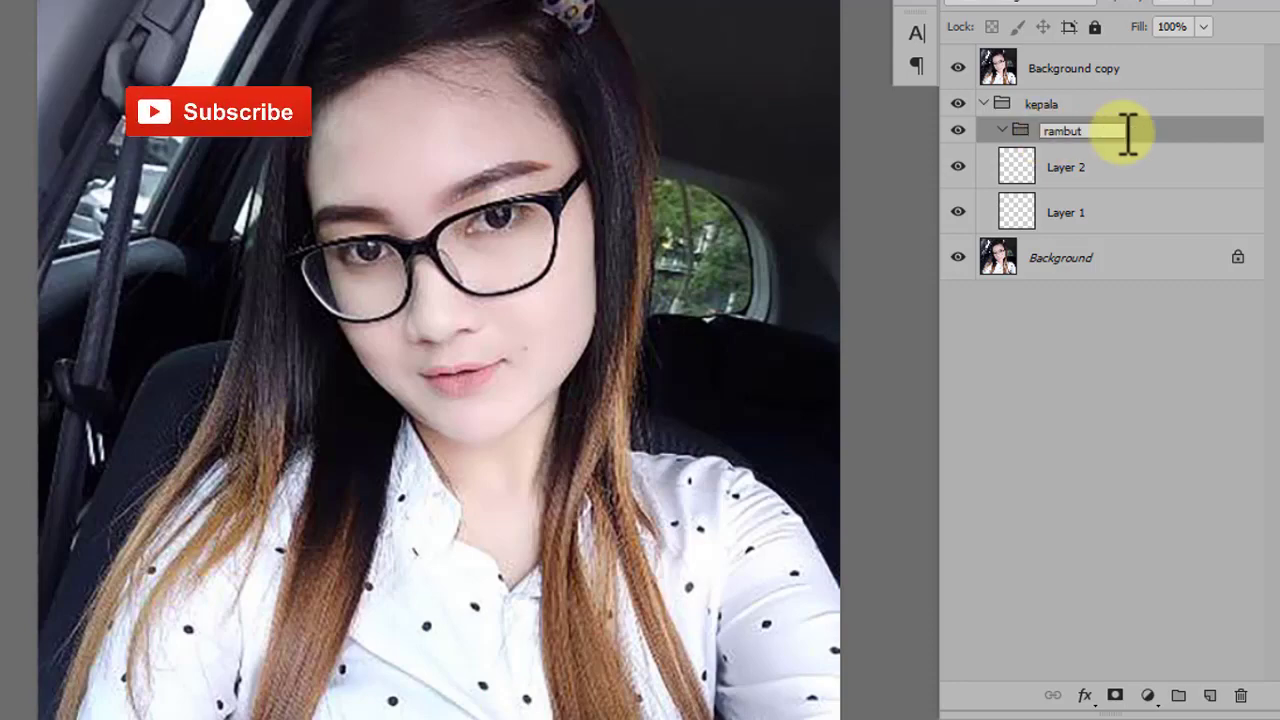
key(Return)
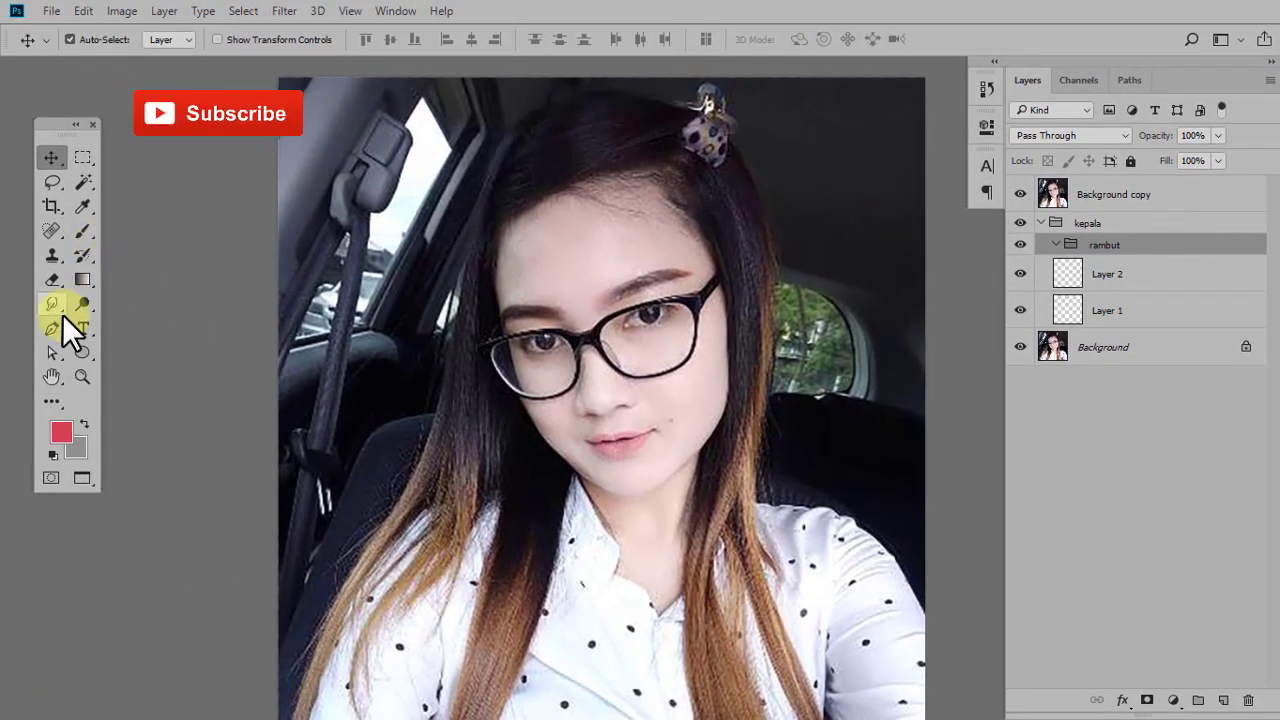
- Start the hair path on the forehead and trace the hairline down past the eye to the cheek
scroll(699, 150, up, 2)
scroll(699, 150, up, 2)
scroll(700, 257, up, 2)
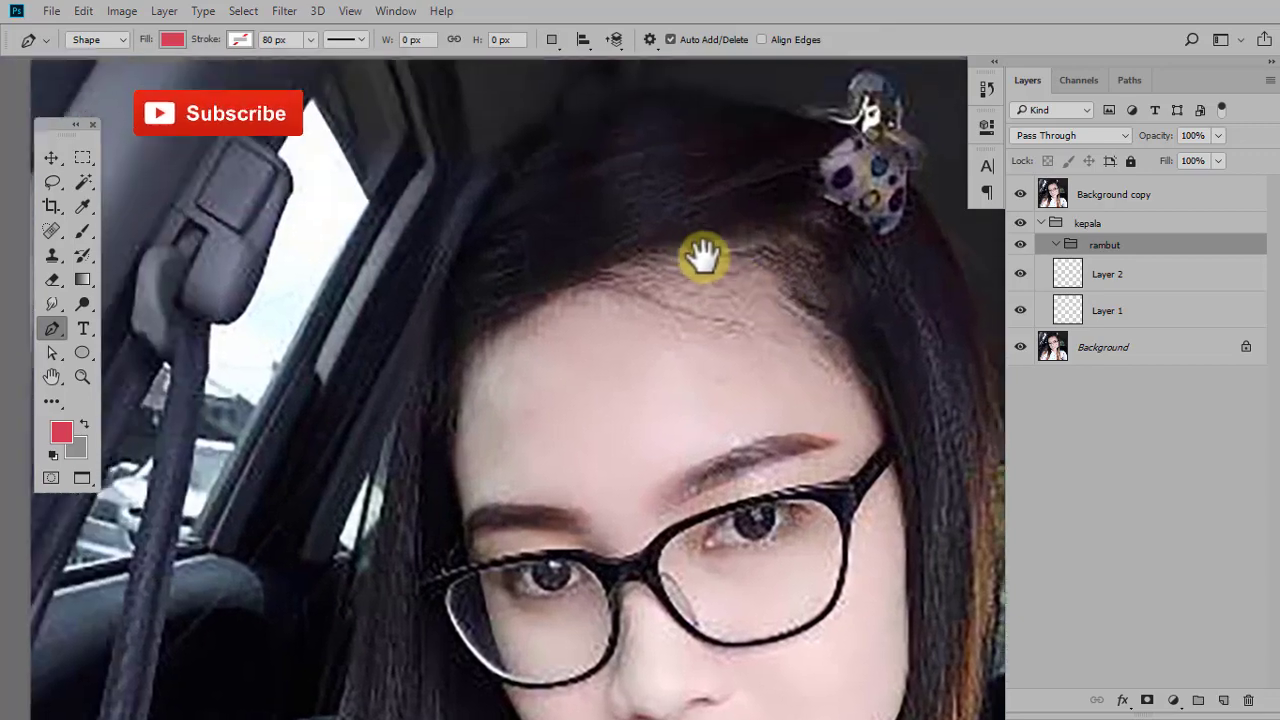
scroll(700, 257, up, 2)
scroll(714, 238, up, 2)
click(806, 238)
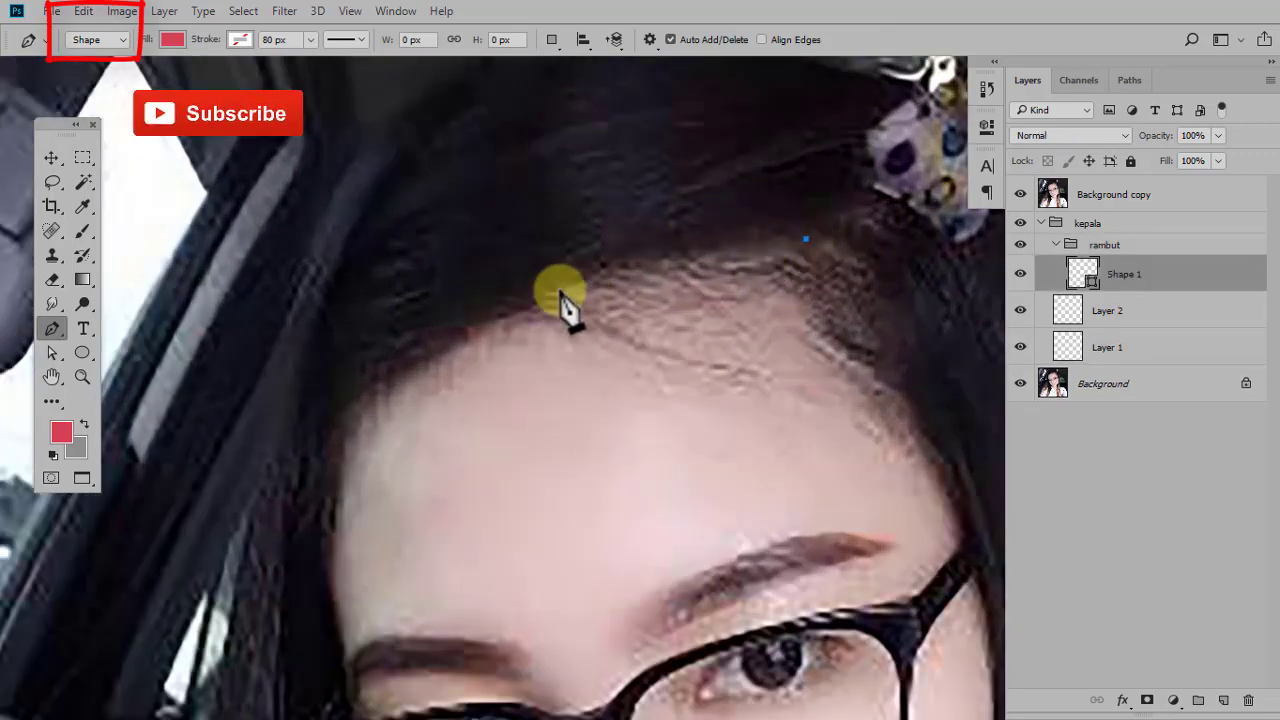
drag(552, 294, 423, 346)
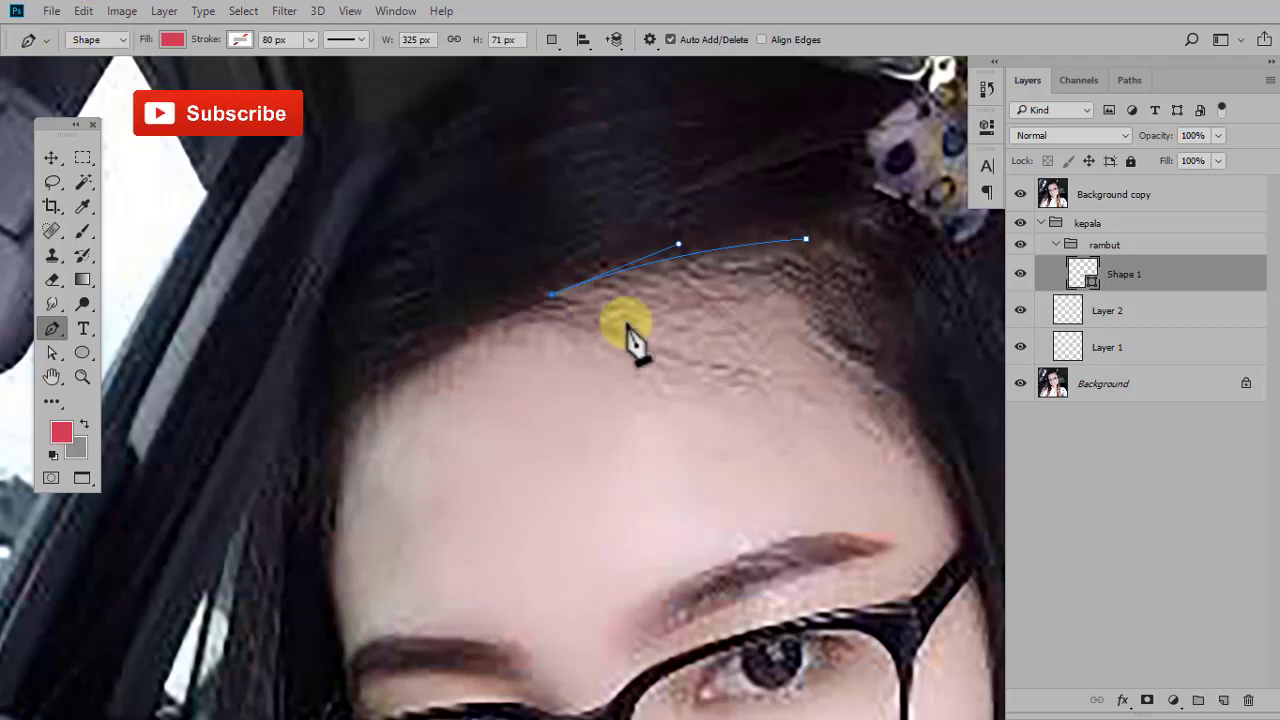
drag(763, 347, 560, 320)
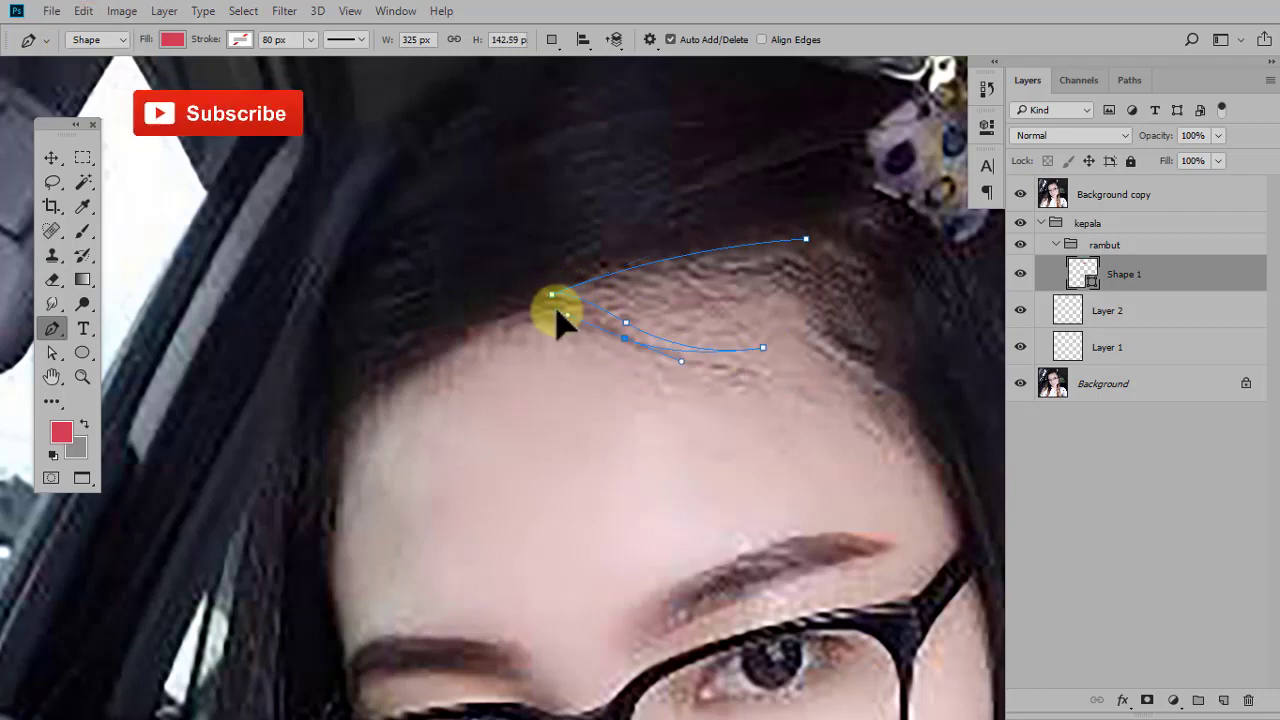
mouse_move(426, 376)
mouse_down()
mouse_move(491, 338)
mouse_move(430, 359)
mouse_move(386, 309)
mouse_move(389, 388)
mouse_up()
drag(434, 494, 409, 349)
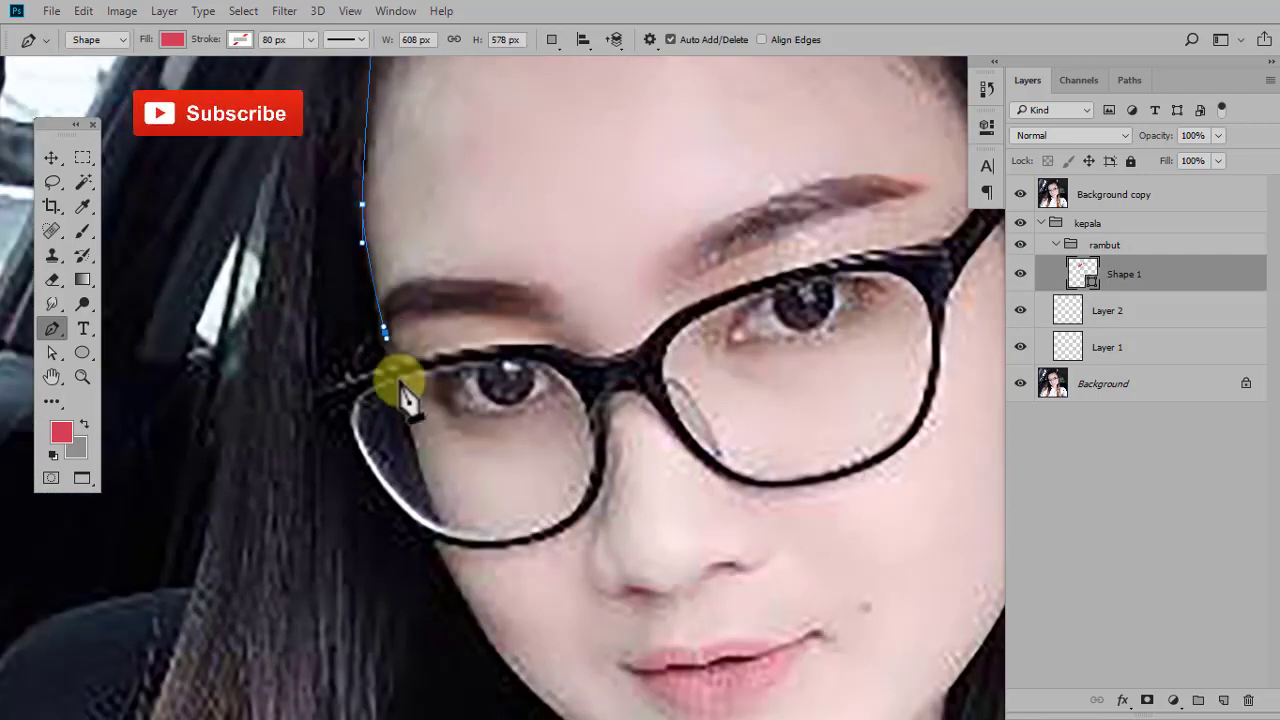
drag(412, 428, 421, 463)
drag(432, 545, 418, 459)
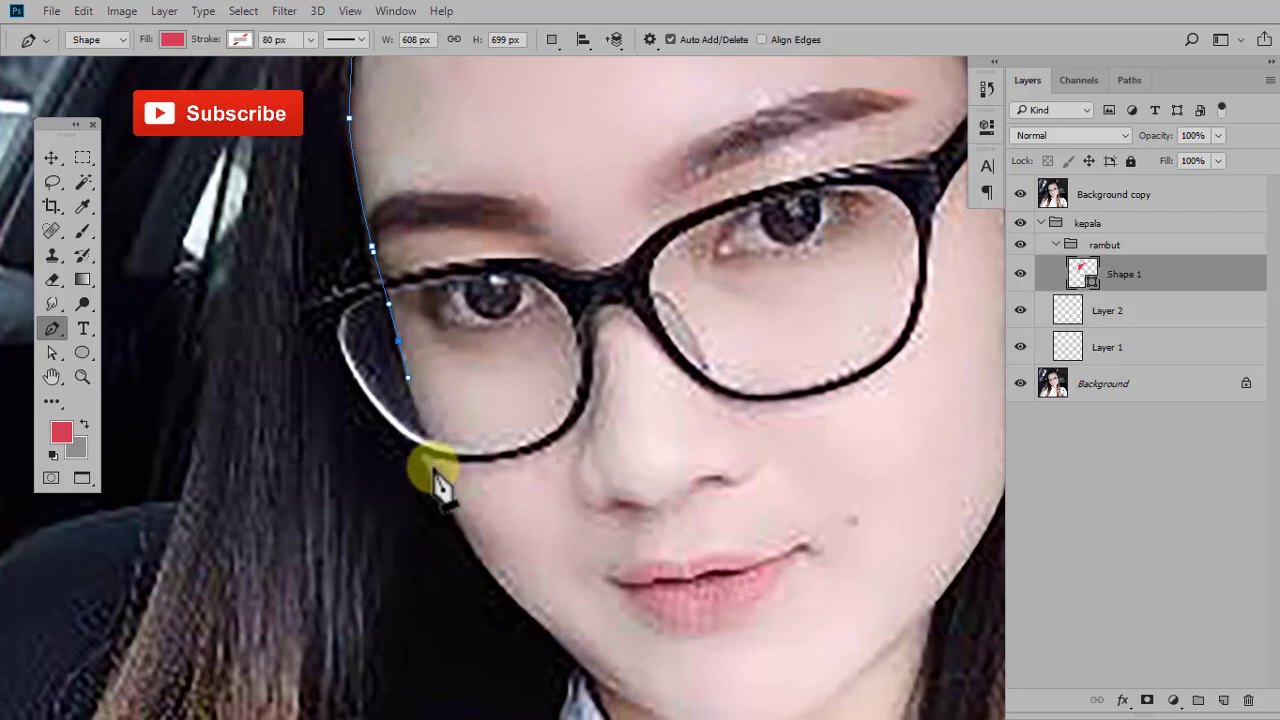
mouse_move(450, 525)
mouse_down()
mouse_move(506, 582)
mouse_move(472, 400)
mouse_up()
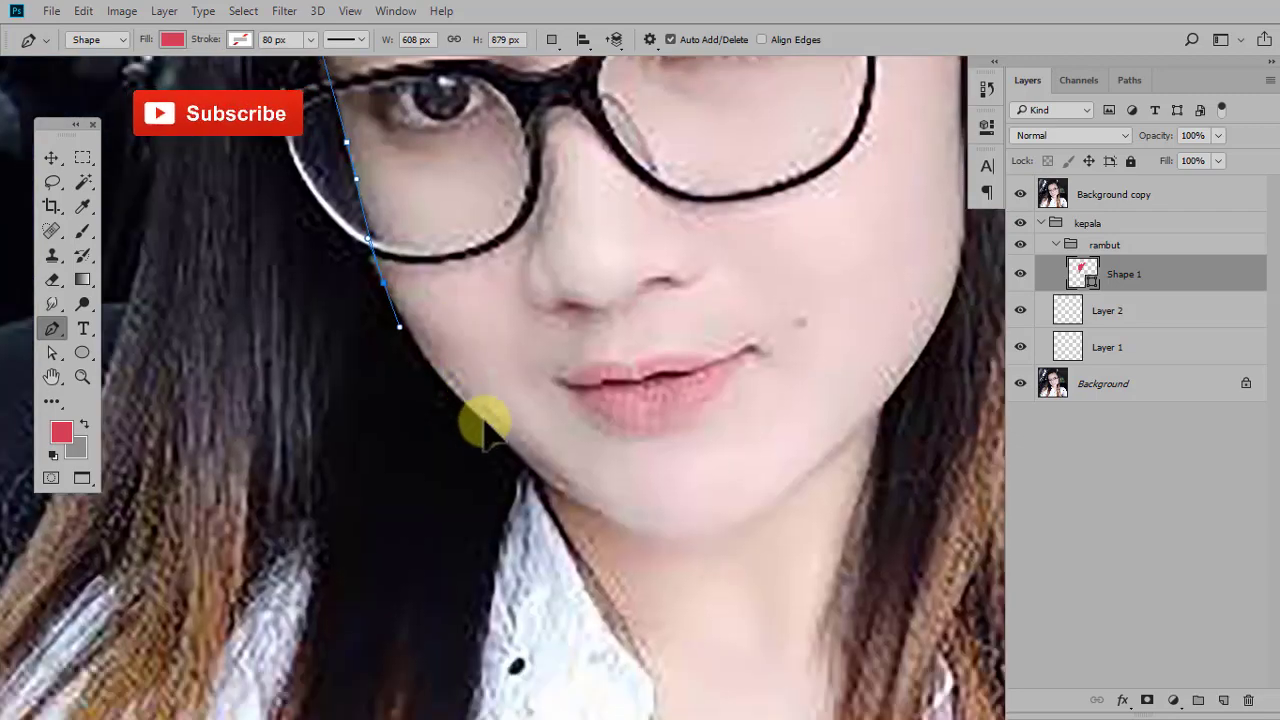
key(ctrl+z)
key(ctrl+z)
key(ctrl+z)
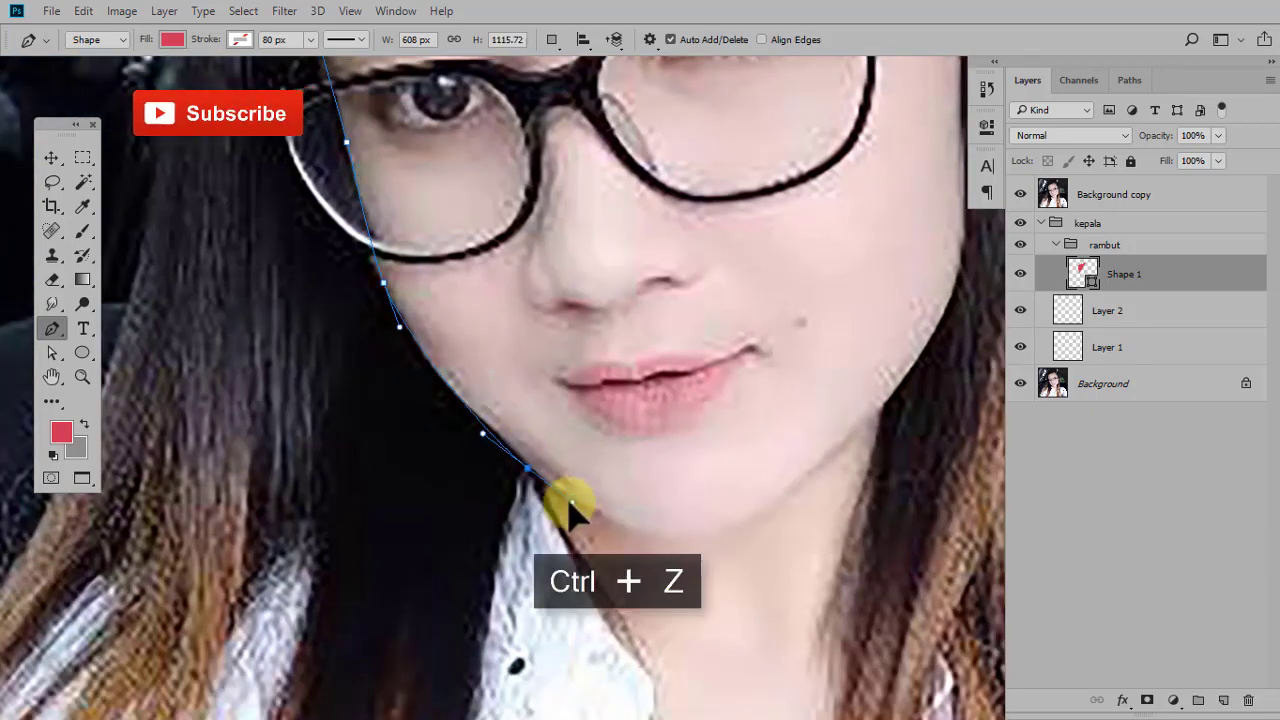
- Continue the hair outline down the jaw and chin to the neck
click(532, 470)
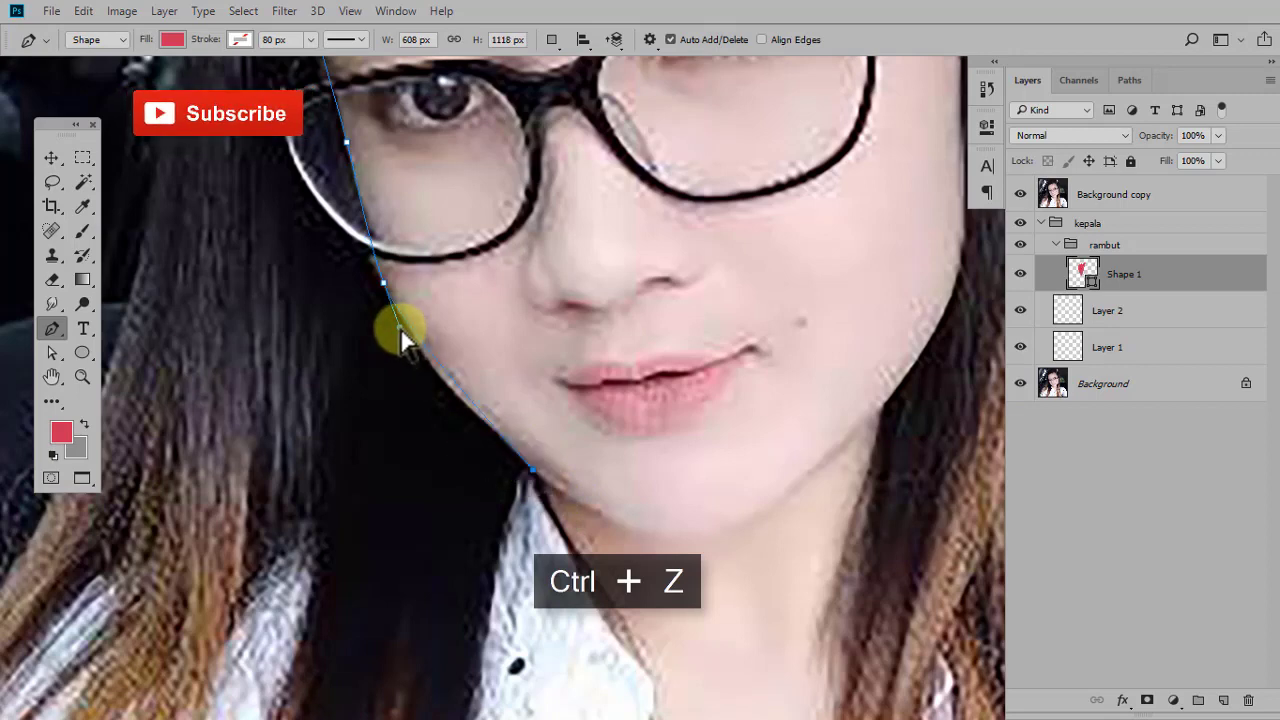
drag(529, 414, 519, 324)
click(555, 453)
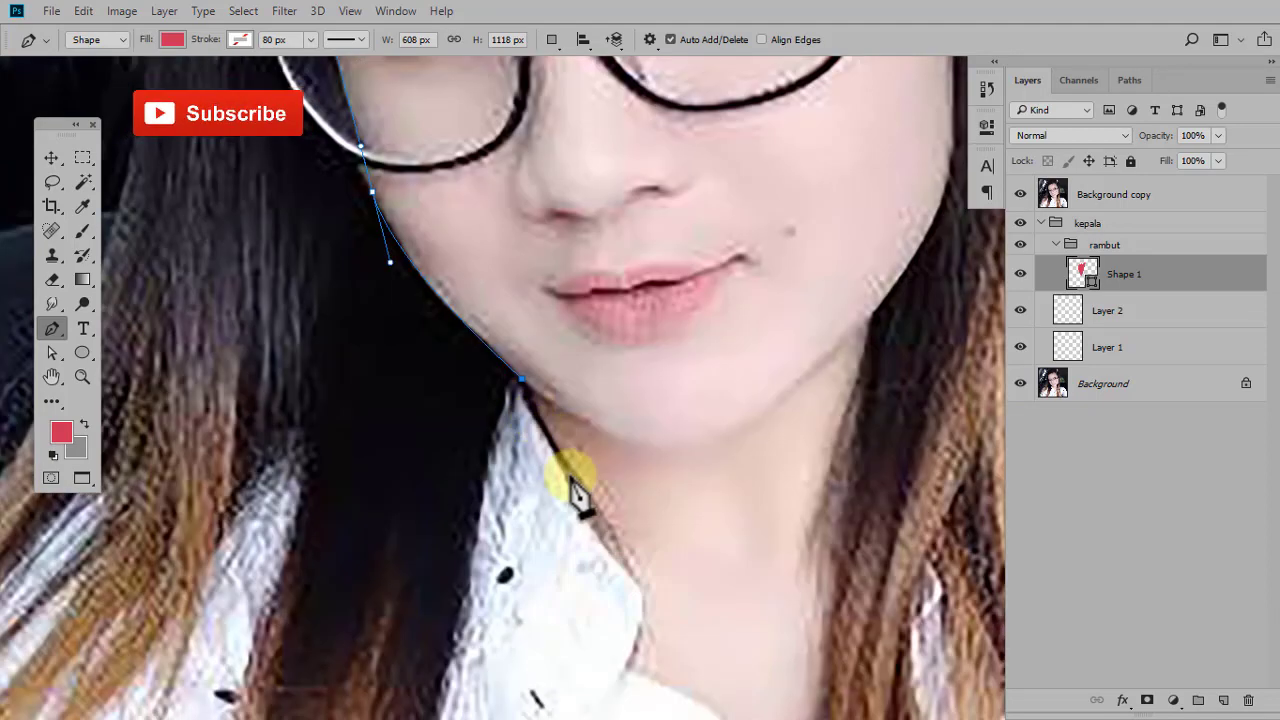
click(588, 488)
ctrl+click(586, 489)
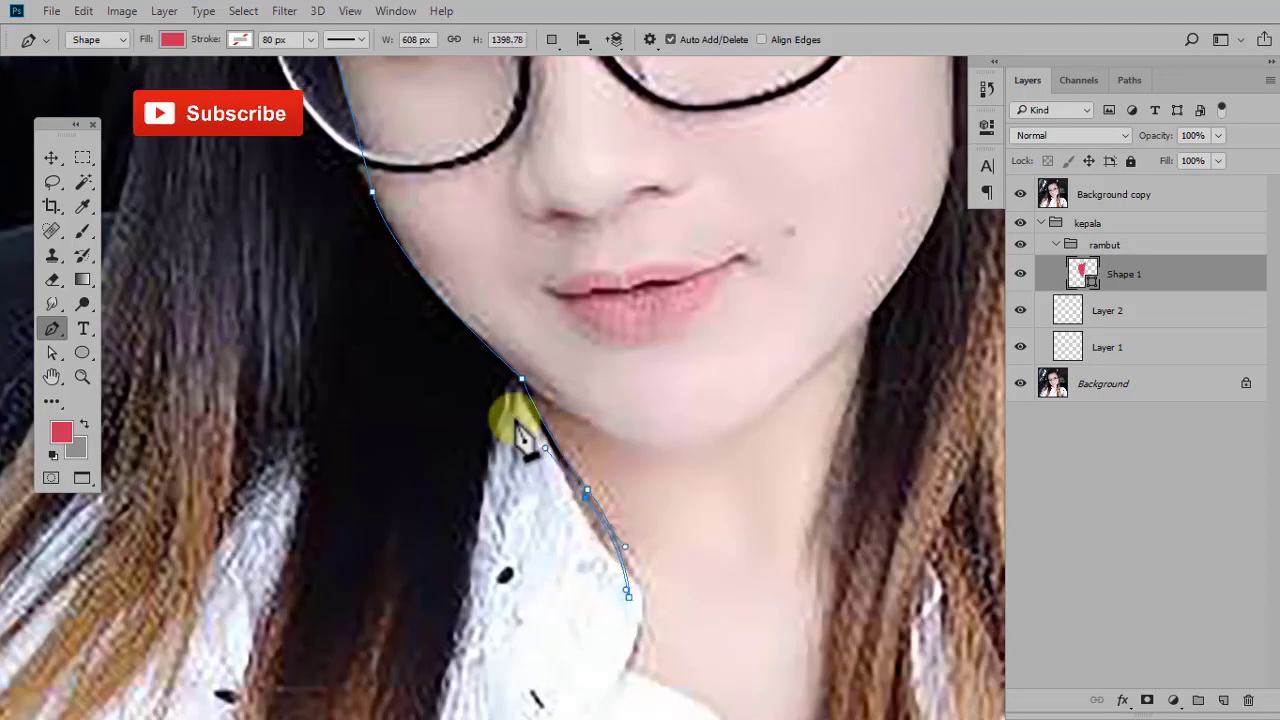
- Trace the hair edge over the shirt back up toward the face
scroll(514, 451, down, 3)
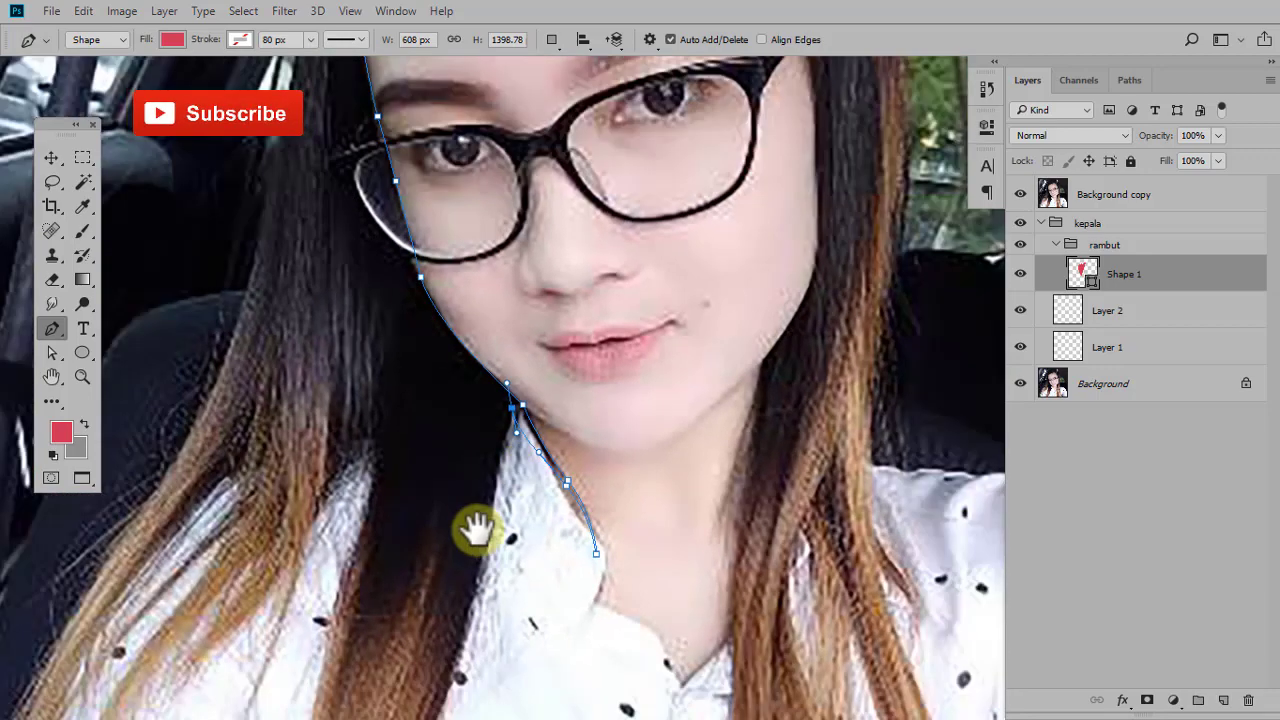
drag(471, 529, 568, 378)
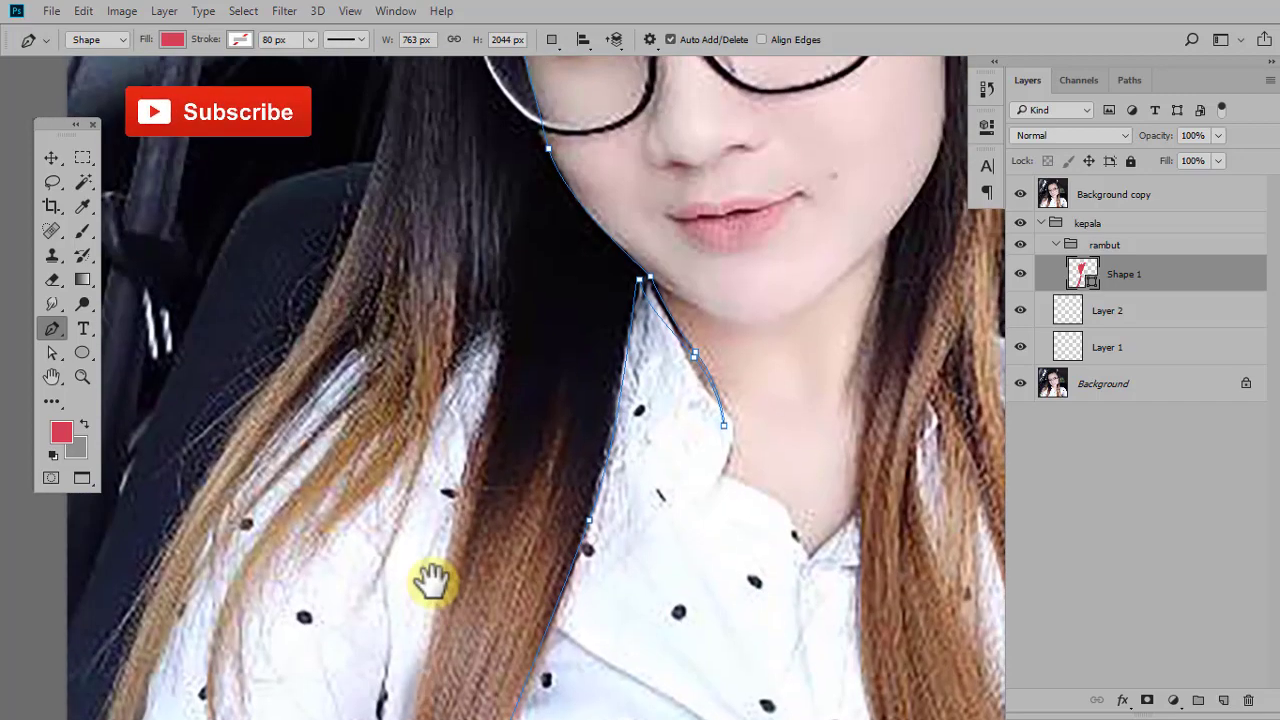
drag(426, 423, 429, 580)
click(453, 542)
click(488, 404)
click(494, 305)
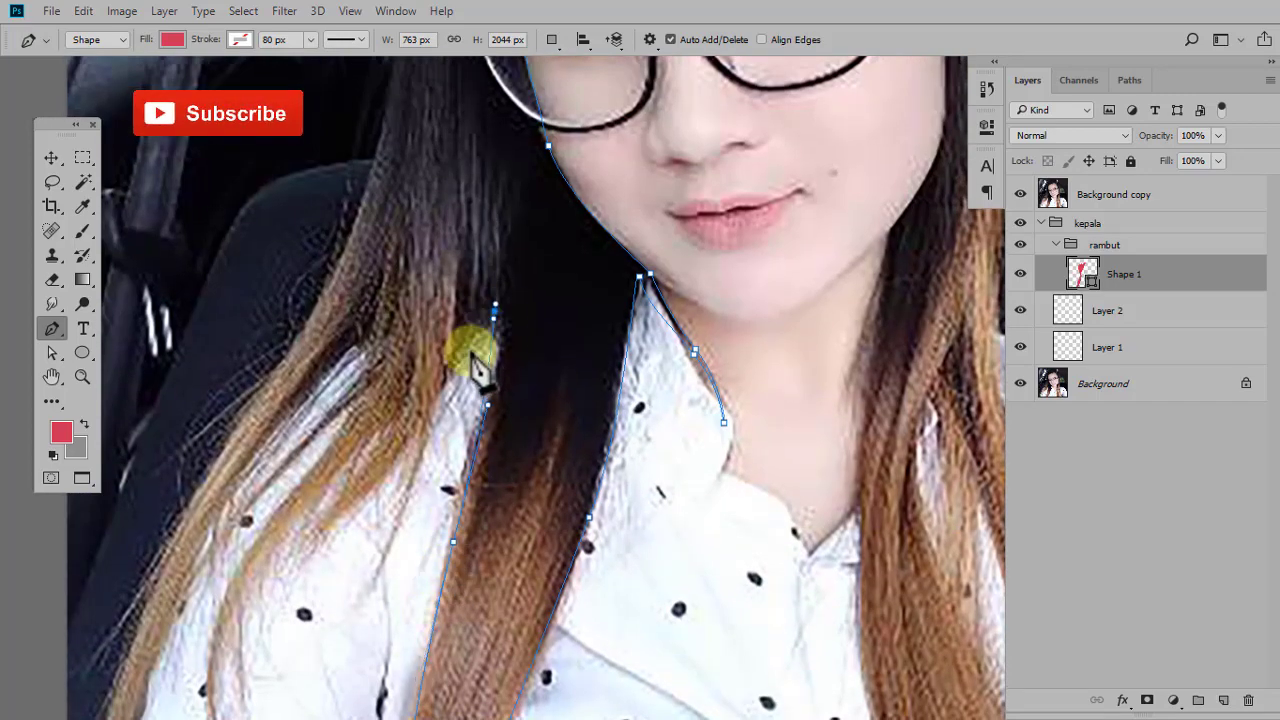
- Rework the strand anchors and curve the outline down to the strand's end
scroll(470, 370, up, 1)
scroll(470, 370, up, 1)
key(ctrl+alt+z)
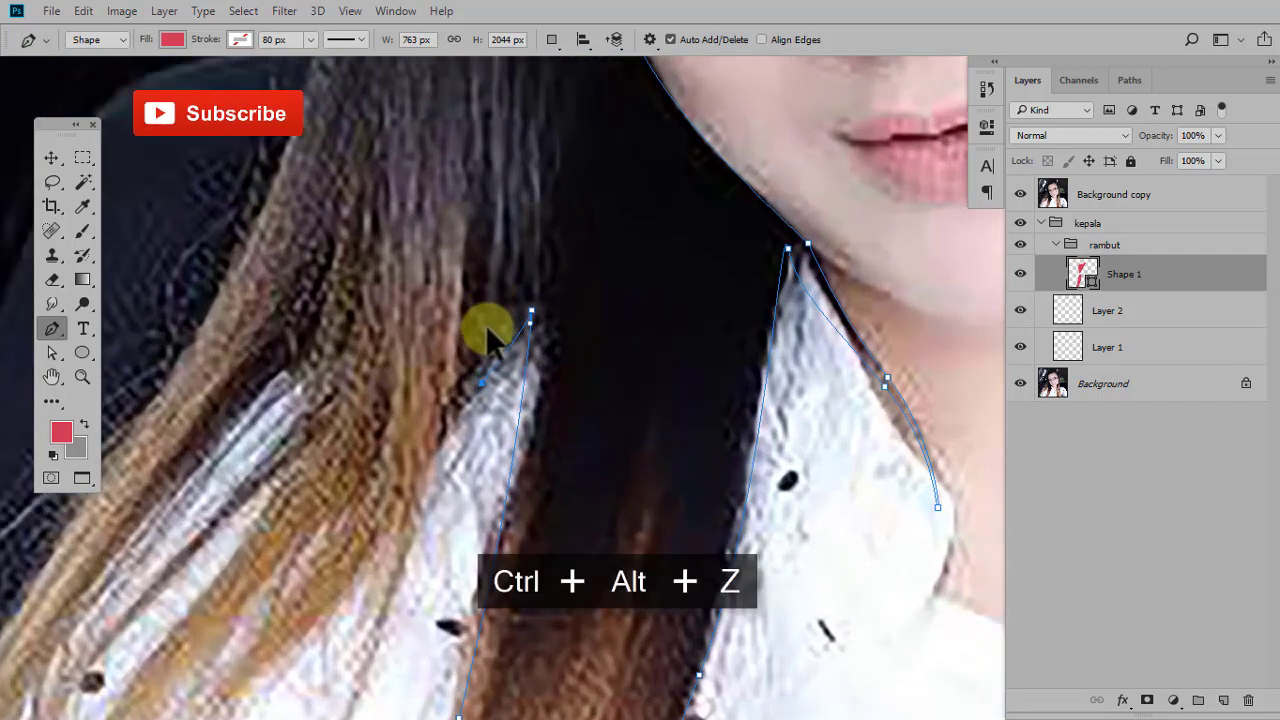
scroll(470, 375, down, 2)
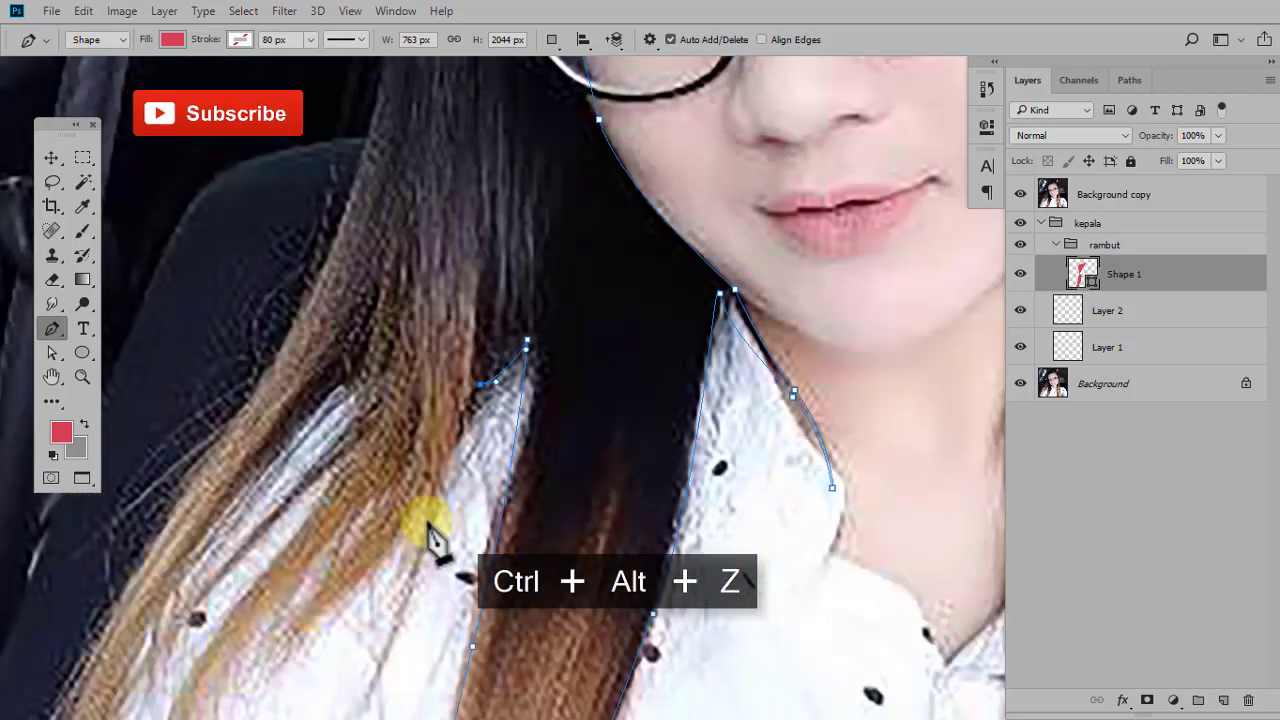
scroll(429, 528, up, 2)
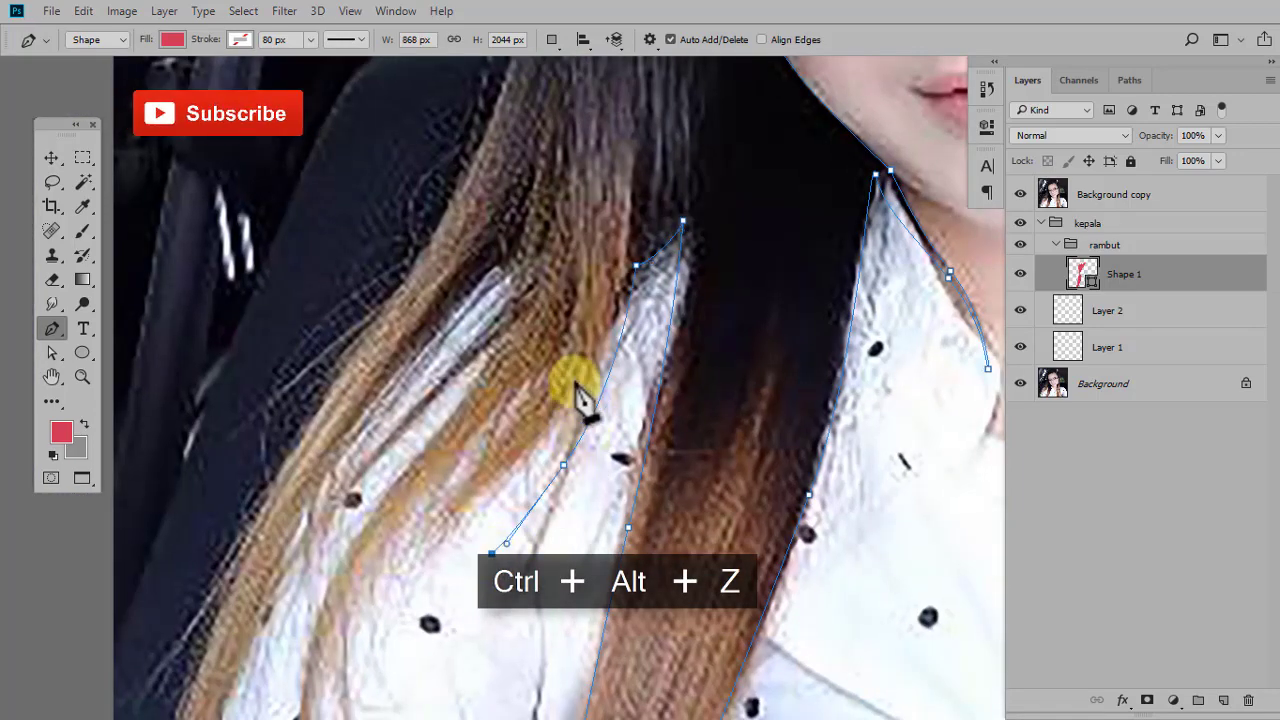
key(ctrl+z)
drag(580, 367, 588, 338)
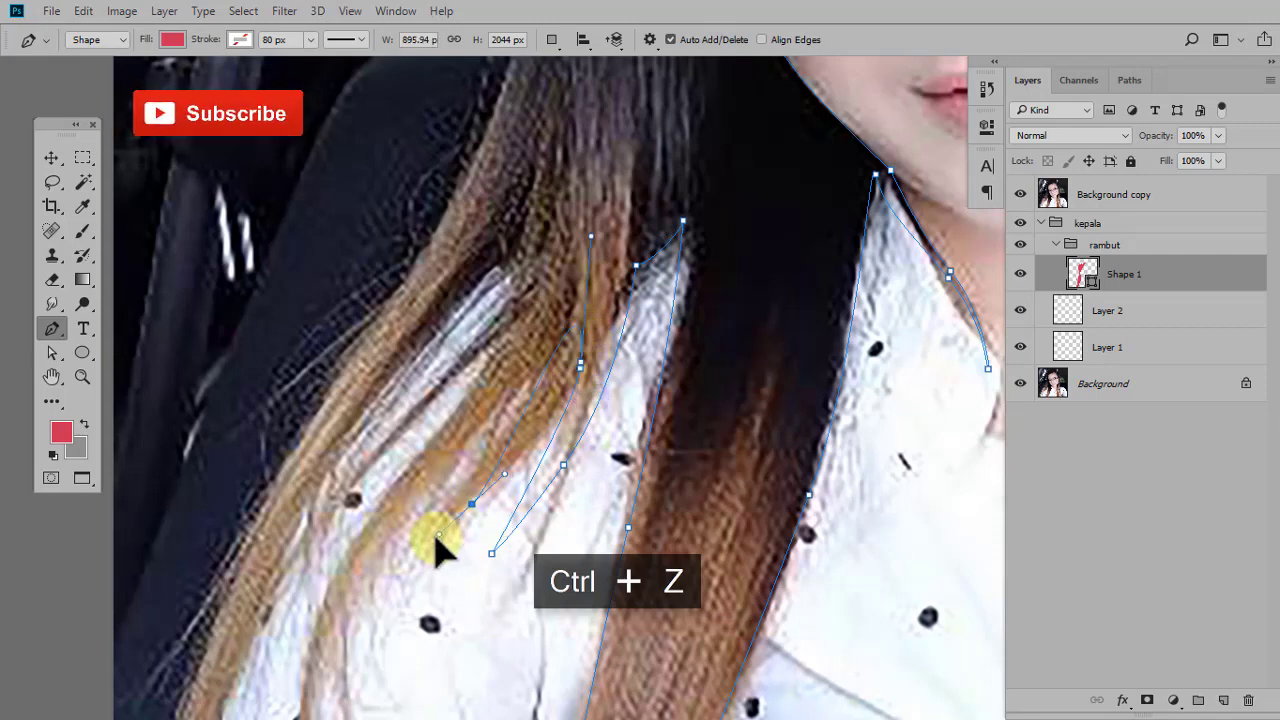
key(ctrl+alt+z)
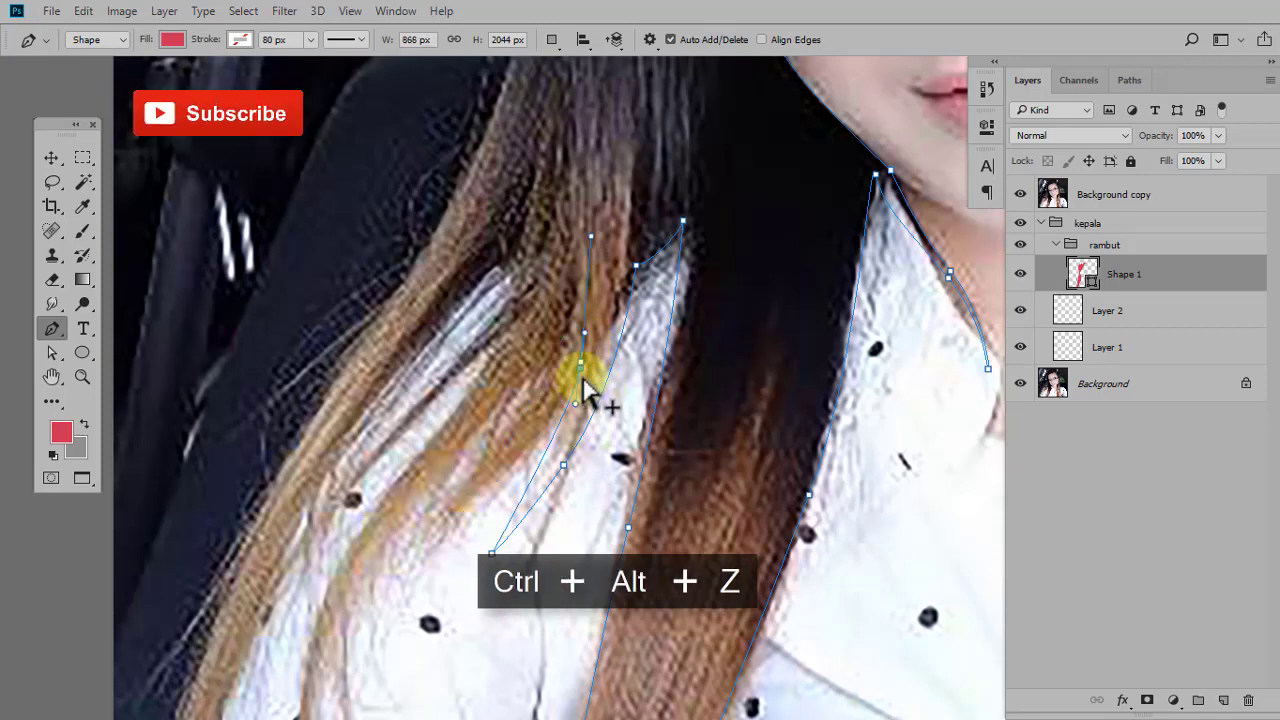
drag(582, 372, 585, 370)
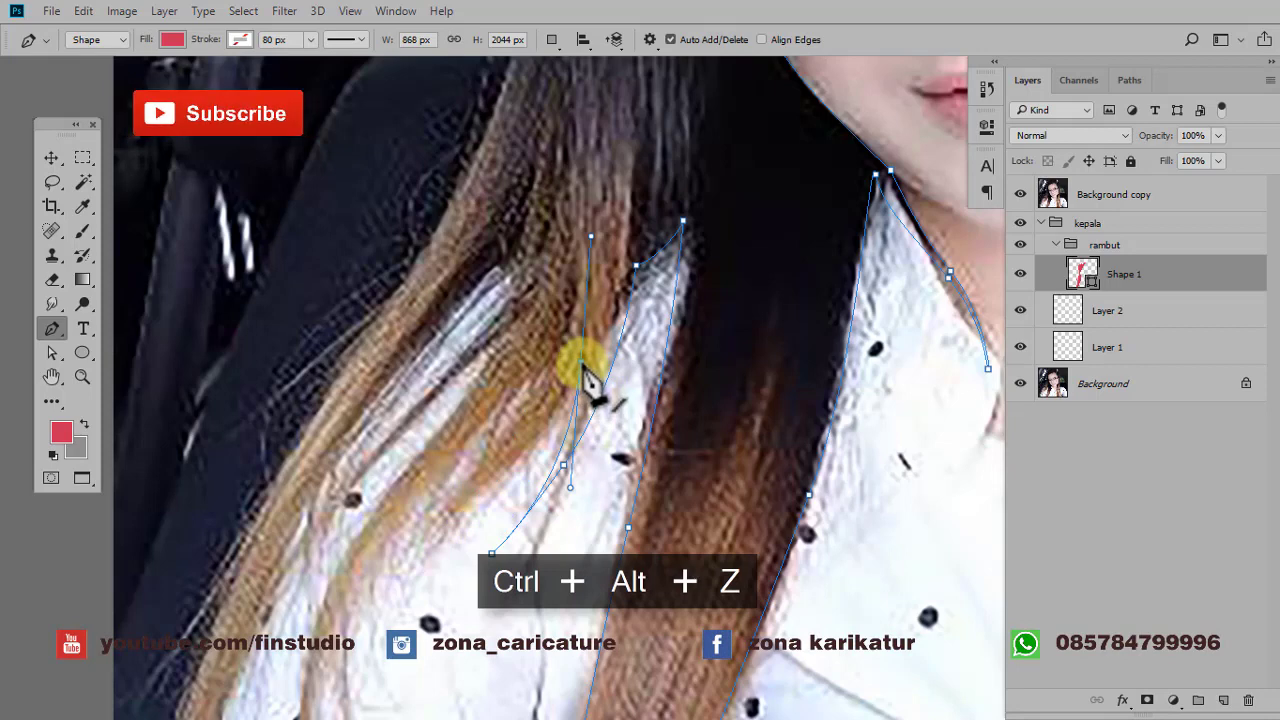
click(581, 366)
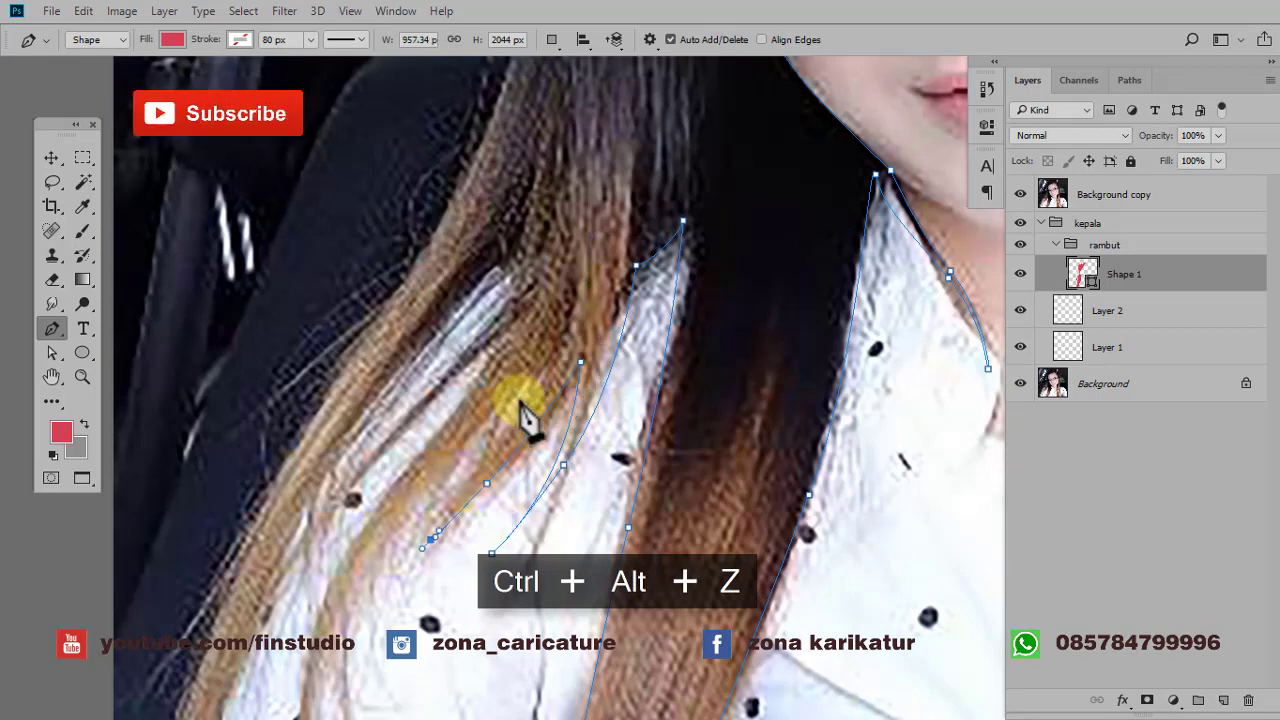
click(518, 400)
scroll(445, 510, down, 3)
scroll(380, 607, down, 3)
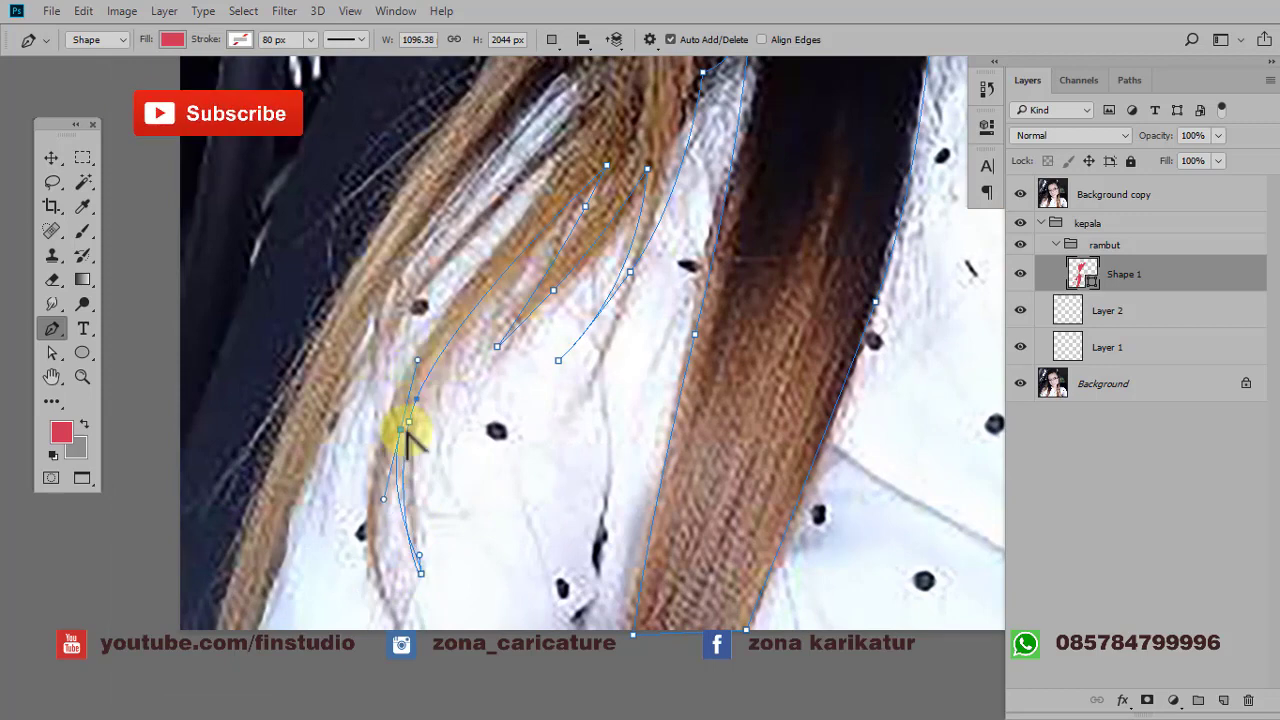
mouse_move(410, 640)
mouse_down()
mouse_move(460, 680)
mouse_move(471, 654)
mouse_up()
- Trace another hair strand down toward the shirt and curve the outer hair edge upward
scroll(460, 690, down, 3)
scroll(405, 550, up, 5)
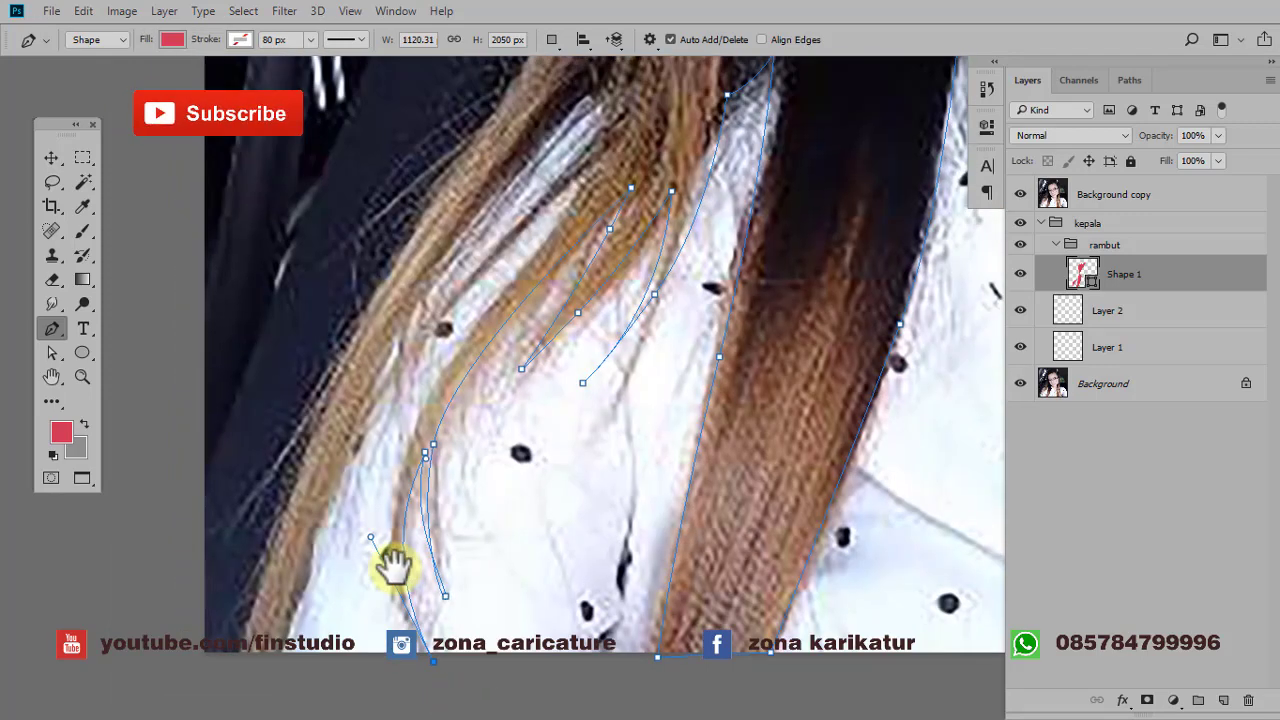
drag(524, 296, 500, 386)
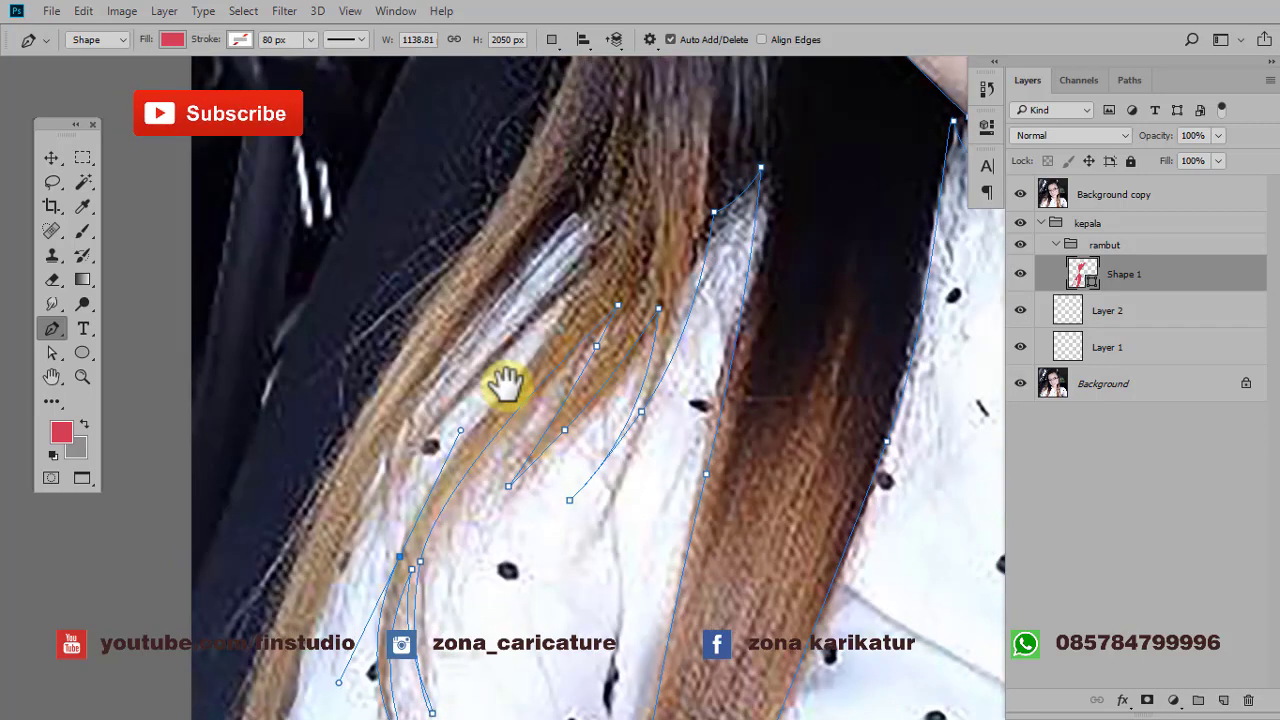
click(581, 289)
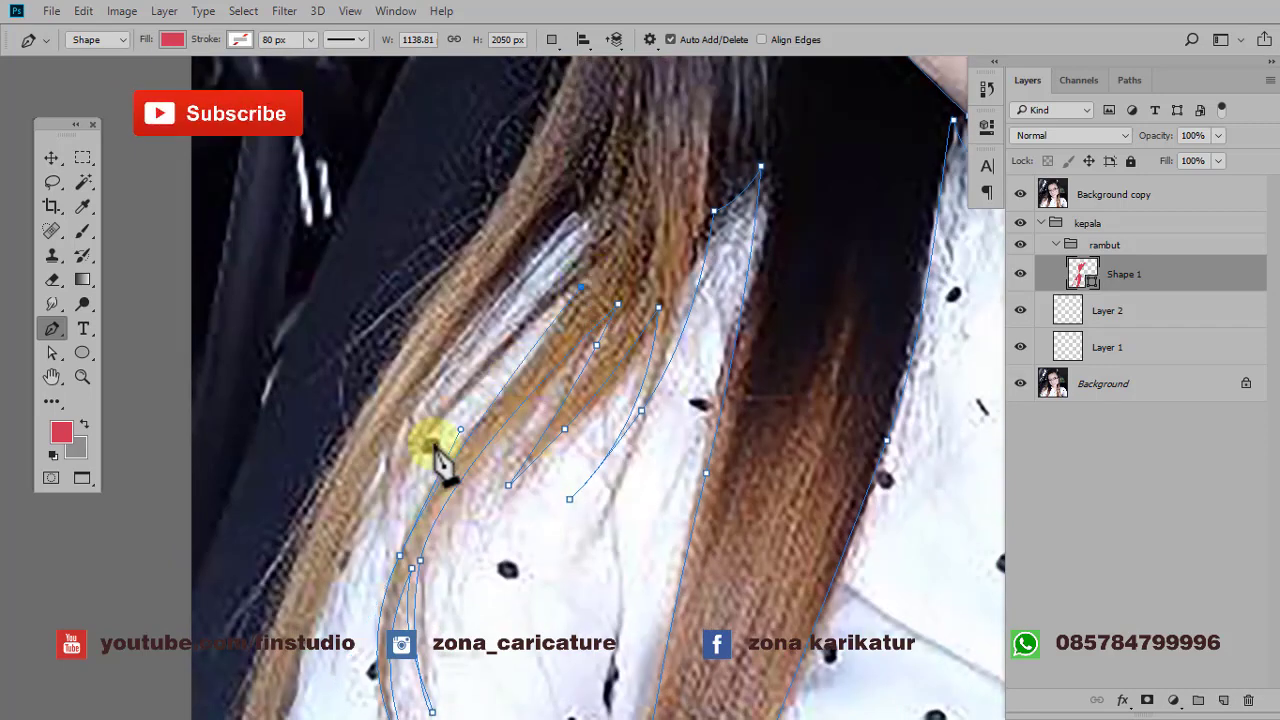
drag(382, 541, 386, 556)
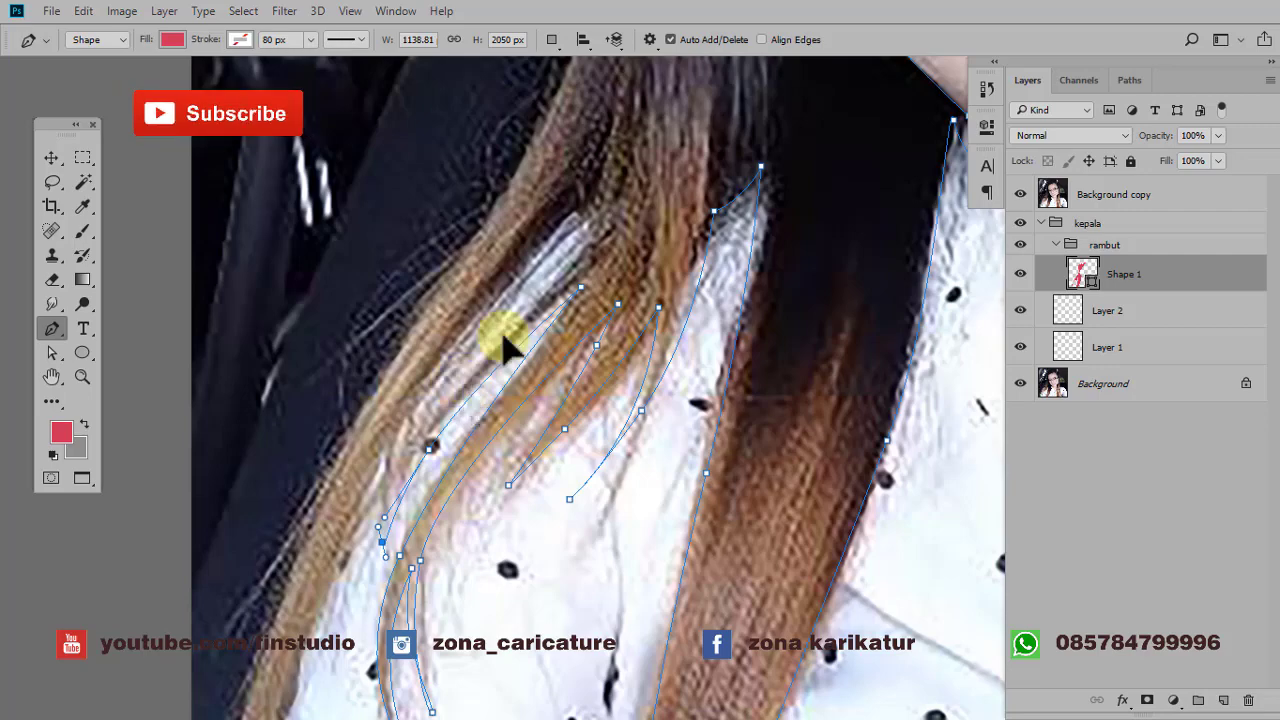
drag(587, 257, 593, 180)
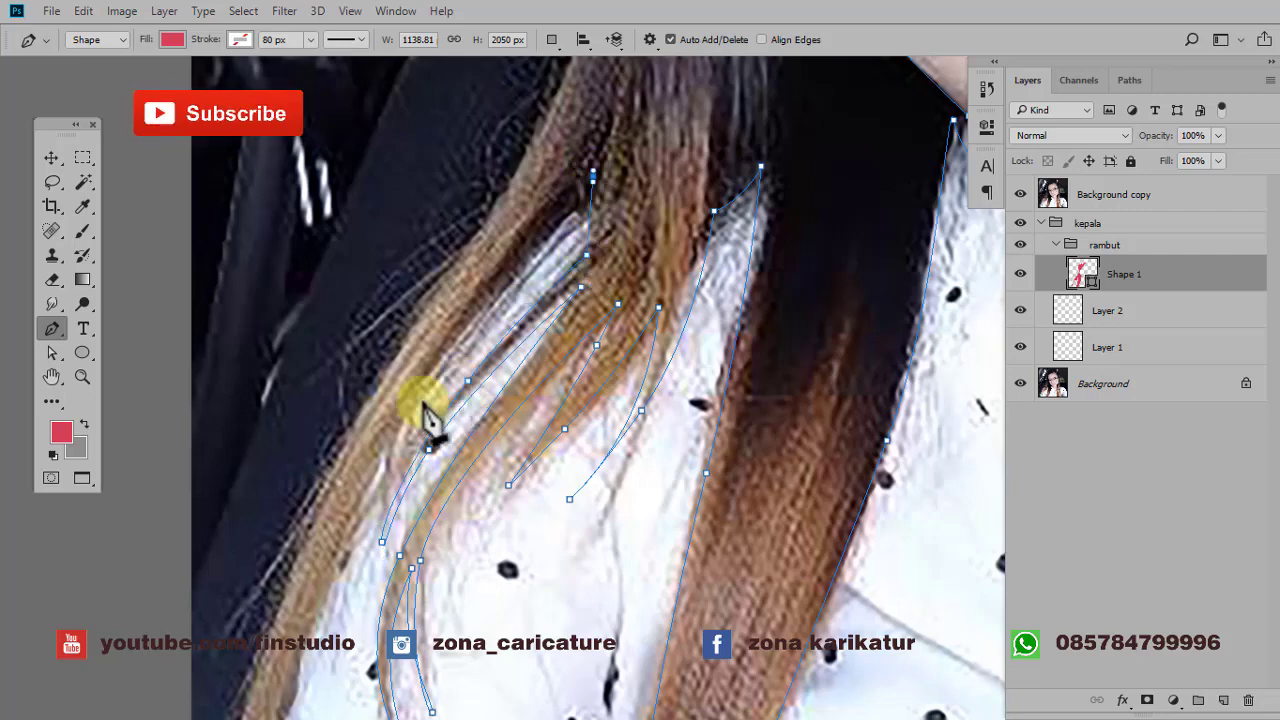
mouse_move(413, 415)
mouse_down()
mouse_move(349, 513)
mouse_move(459, 223)
mouse_up()
drag(361, 543, 353, 581)
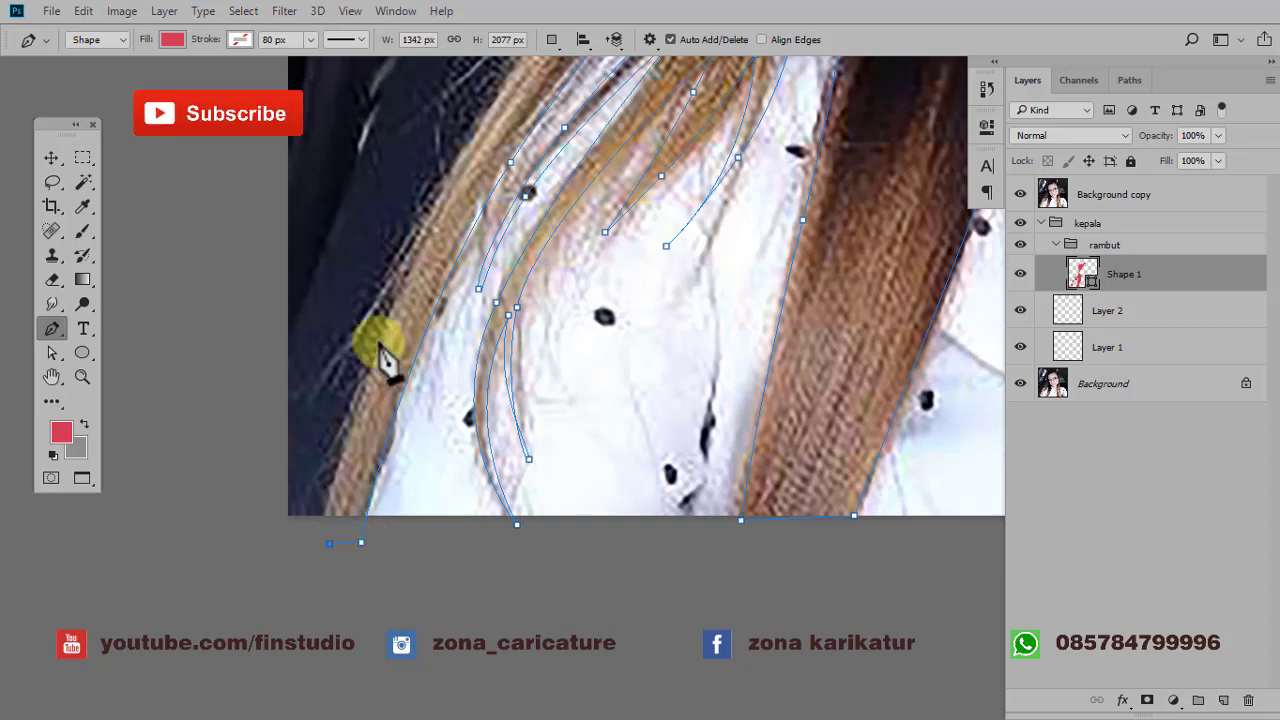
mouse_move(400, 299)
mouse_down()
mouse_move(449, 190)
mouse_move(438, 370)
mouse_up()
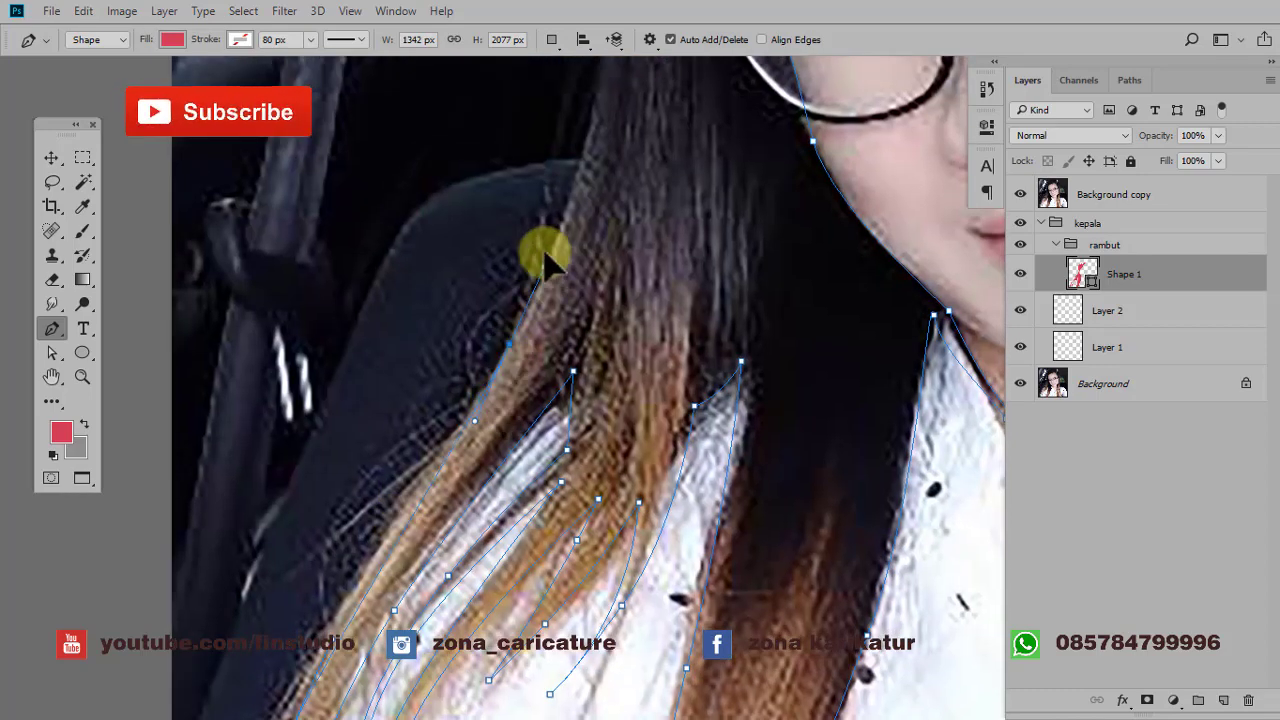
- Trace the hairline across the forehead and over the top of the head to the hair clip
drag(491, 258, 507, 594)
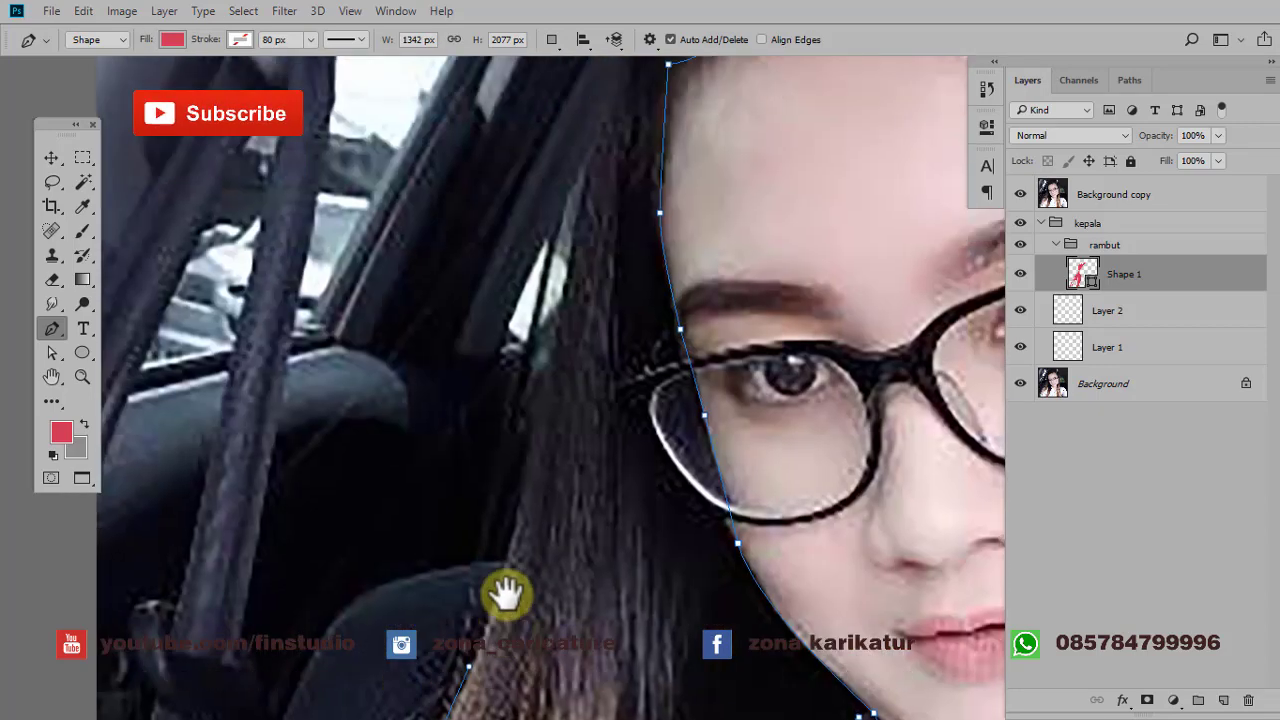
mouse_move(540, 393)
mouse_down()
mouse_move(565, 268)
mouse_move(543, 443)
mouse_up()
key(ctrl+z)
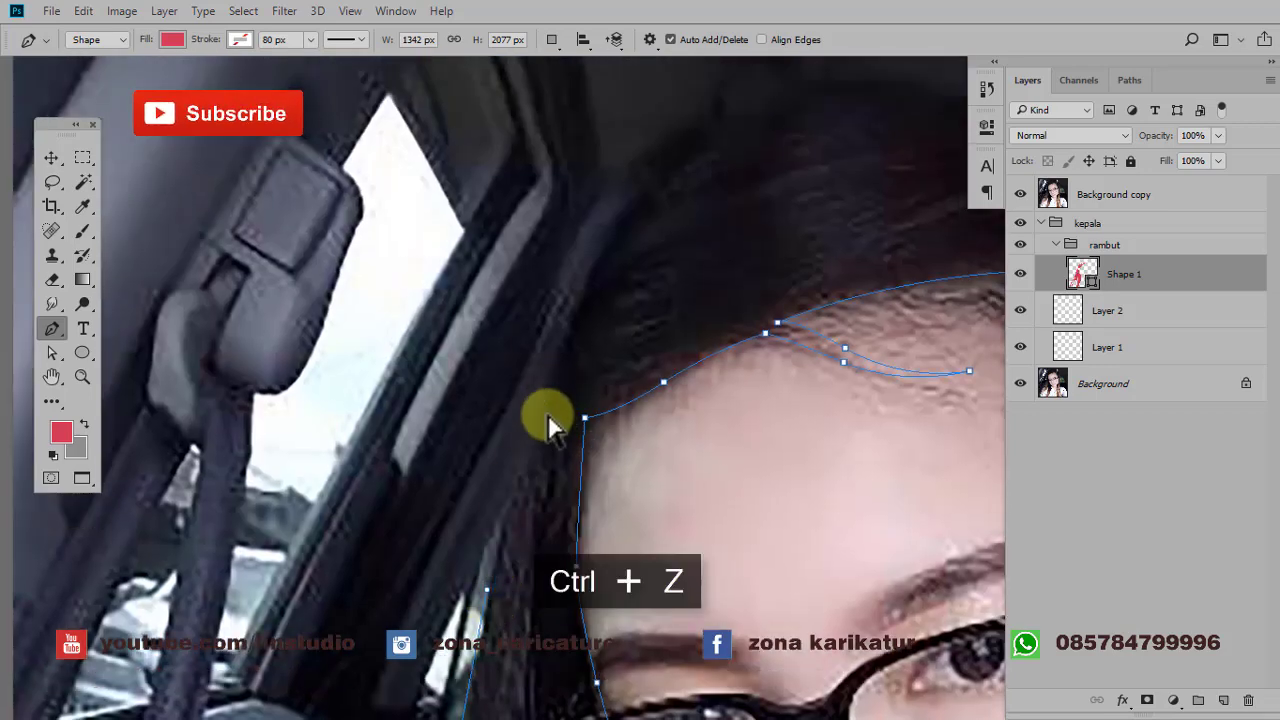
mouse_move(554, 400)
mouse_down()
mouse_move(586, 363)
mouse_move(565, 455)
mouse_move(623, 324)
mouse_up()
drag(726, 290, 443, 334)
drag(584, 261, 706, 240)
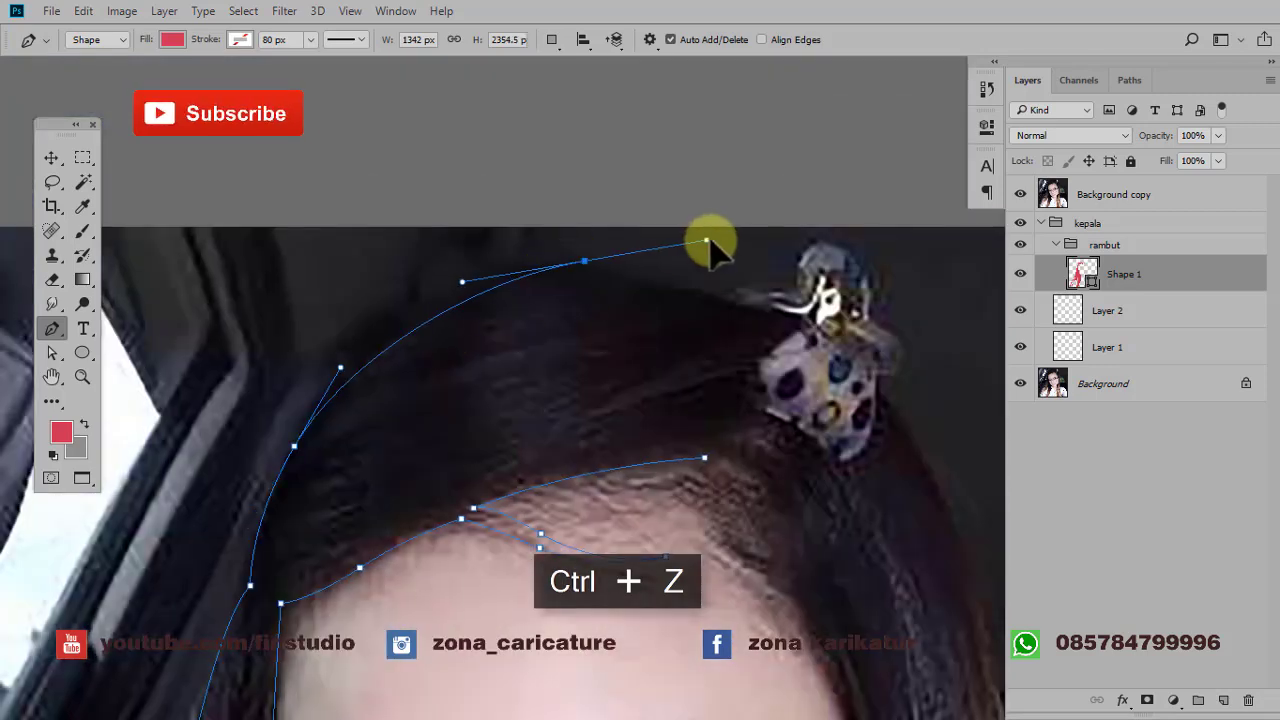
click(800, 318)
- Continue the outline down the right side of the hair along the right strand
scroll(800, 318, down, 1)
mouse_move(792, 322)
mouse_down()
mouse_move(860, 400)
mouse_move(757, 254)
mouse_up()
click(822, 332)
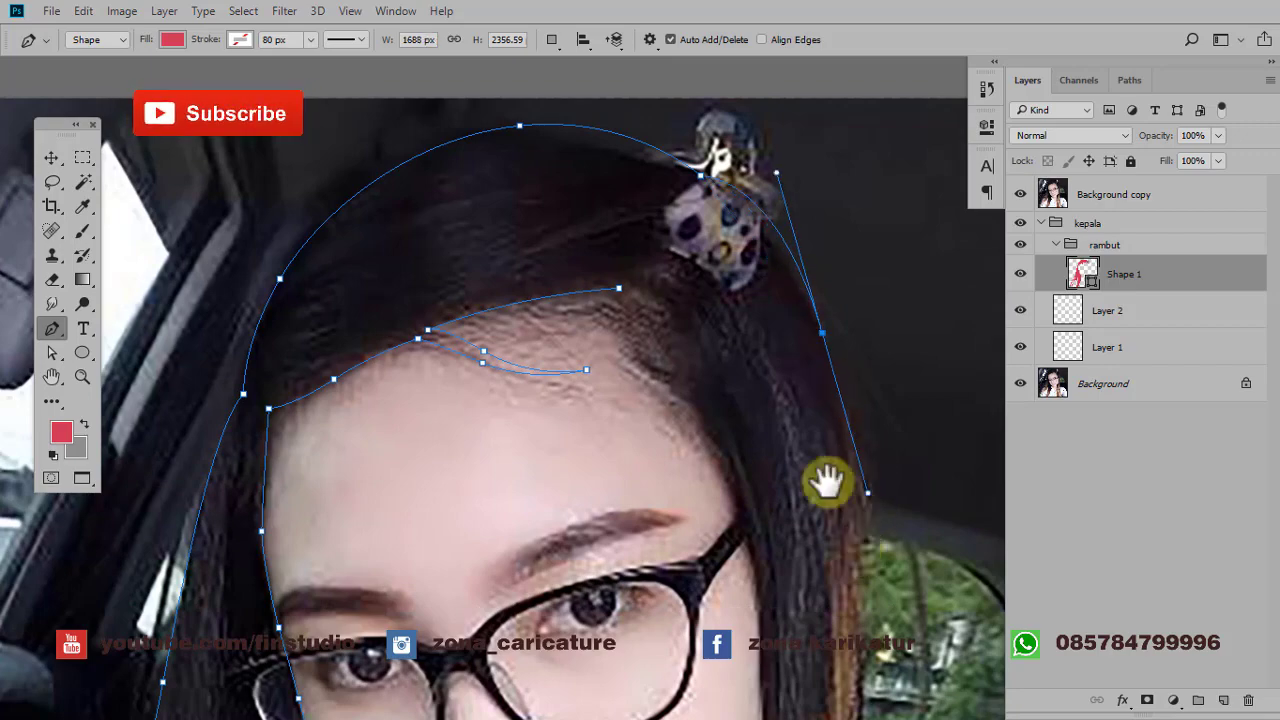
drag(828, 483, 728, 173)
click(780, 343)
click(750, 497)
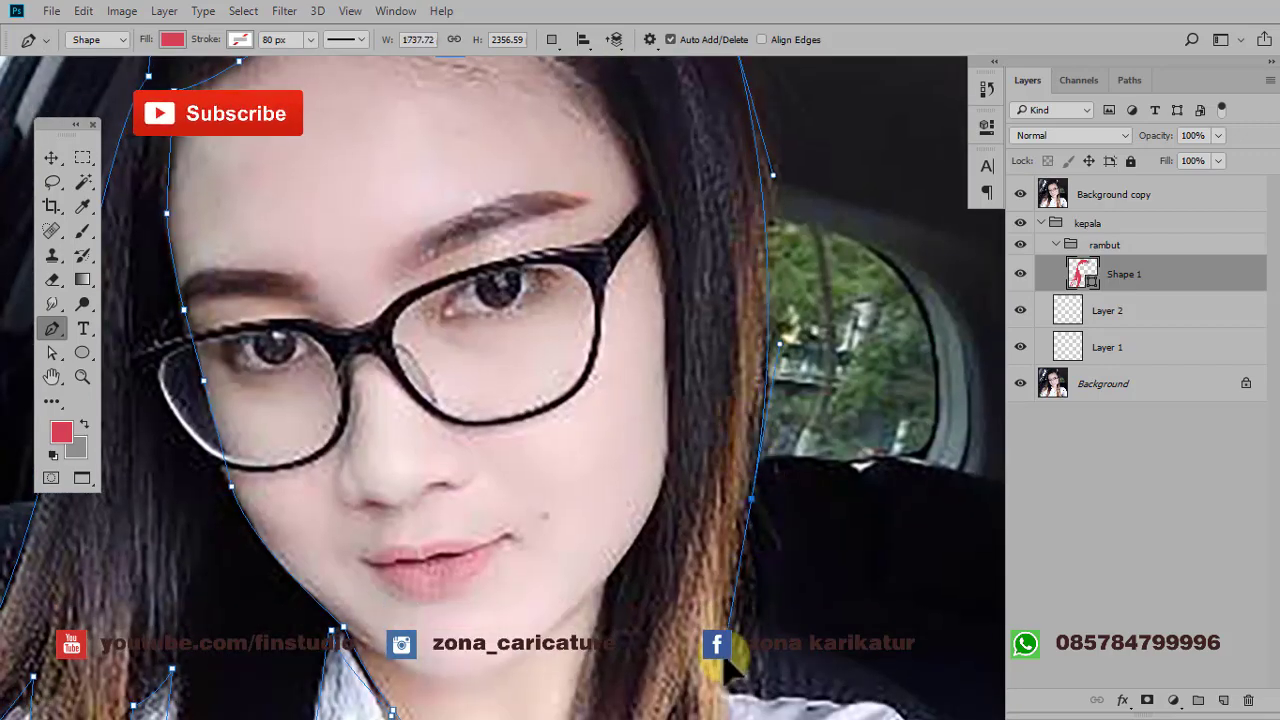
drag(740, 622, 780, 182)
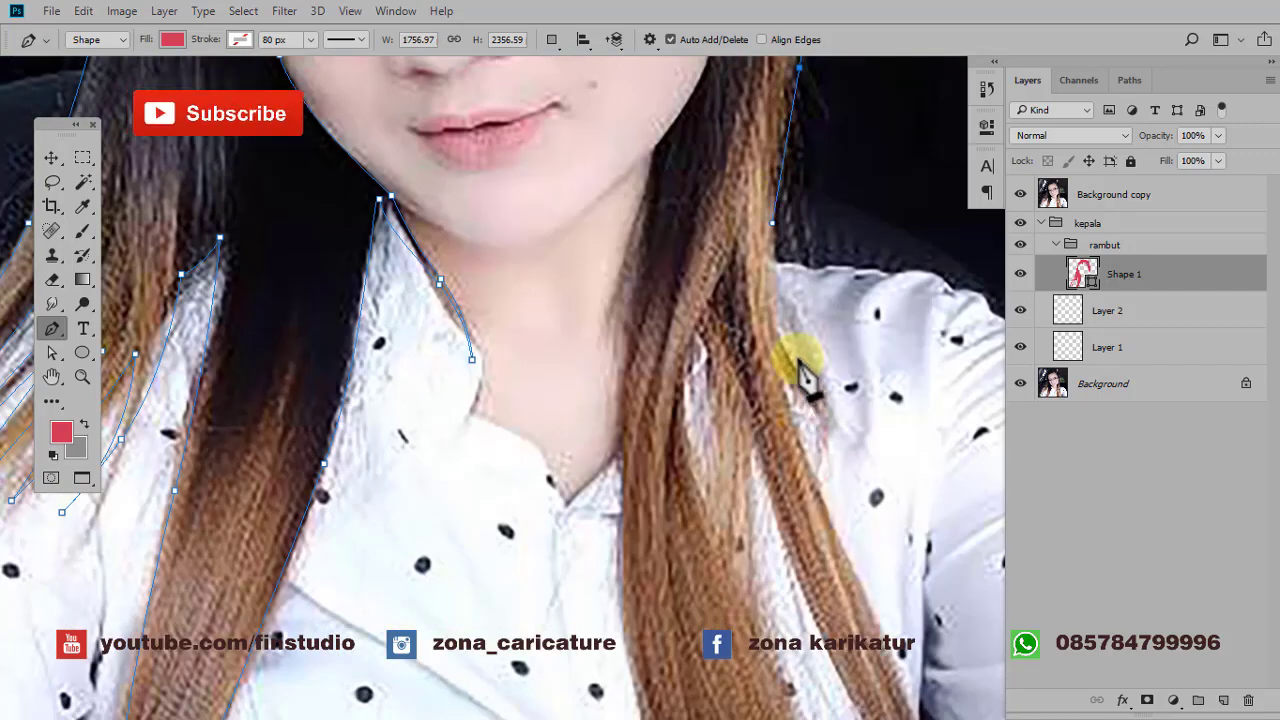
scroll(840, 502, up, 1)
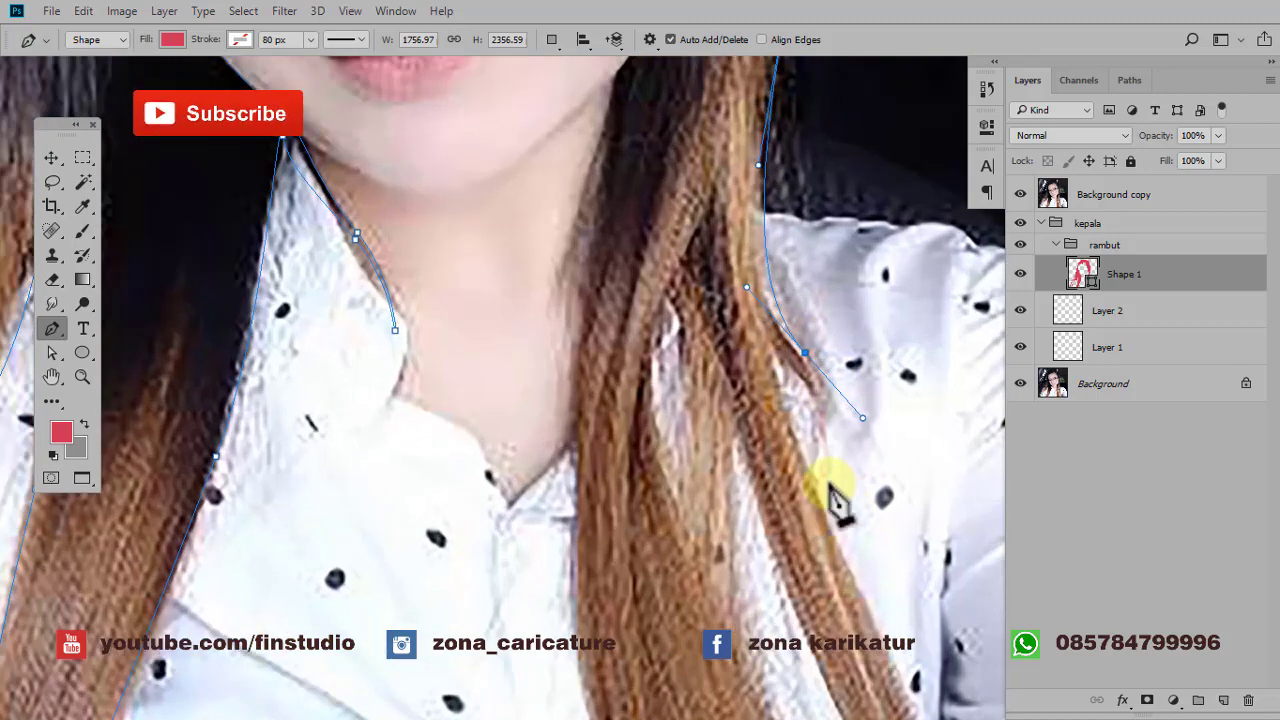
drag(790, 368, 785, 395)
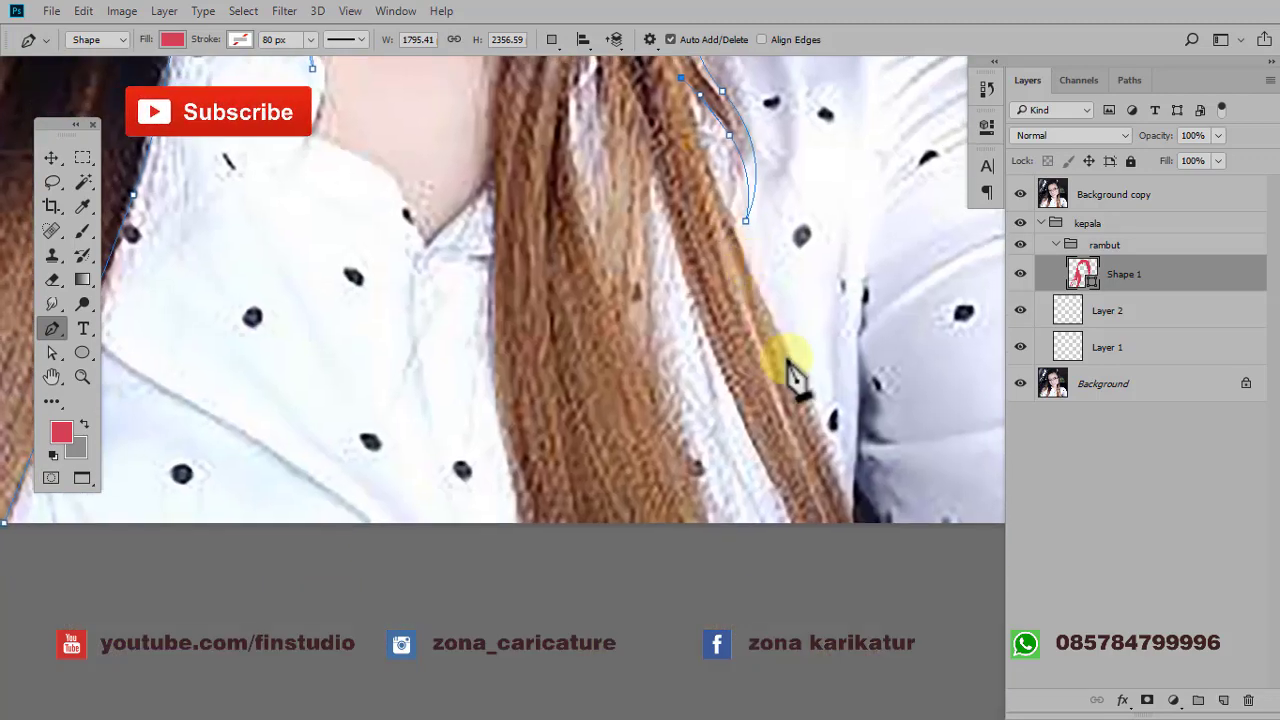
click(792, 368)
drag(828, 570, 870, 558)
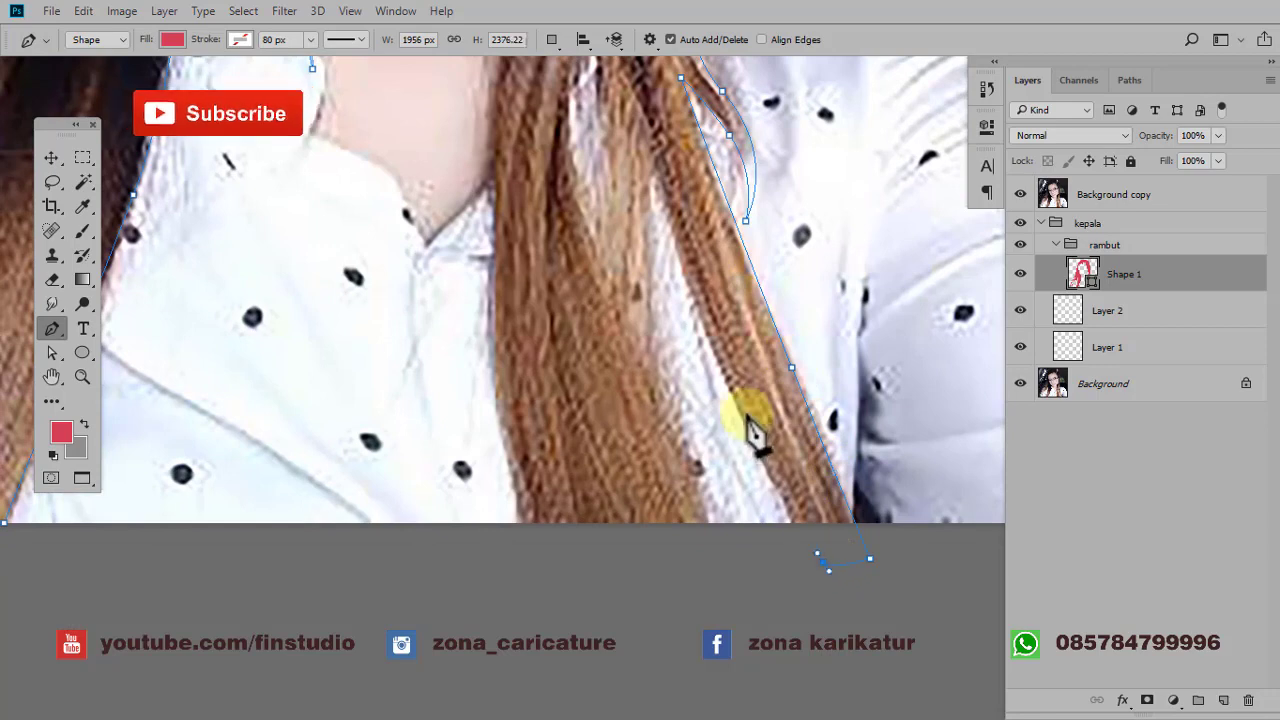
- Trace the lower hair strands and cheek-side hair back up beside the glasses
drag(683, 217, 718, 365)
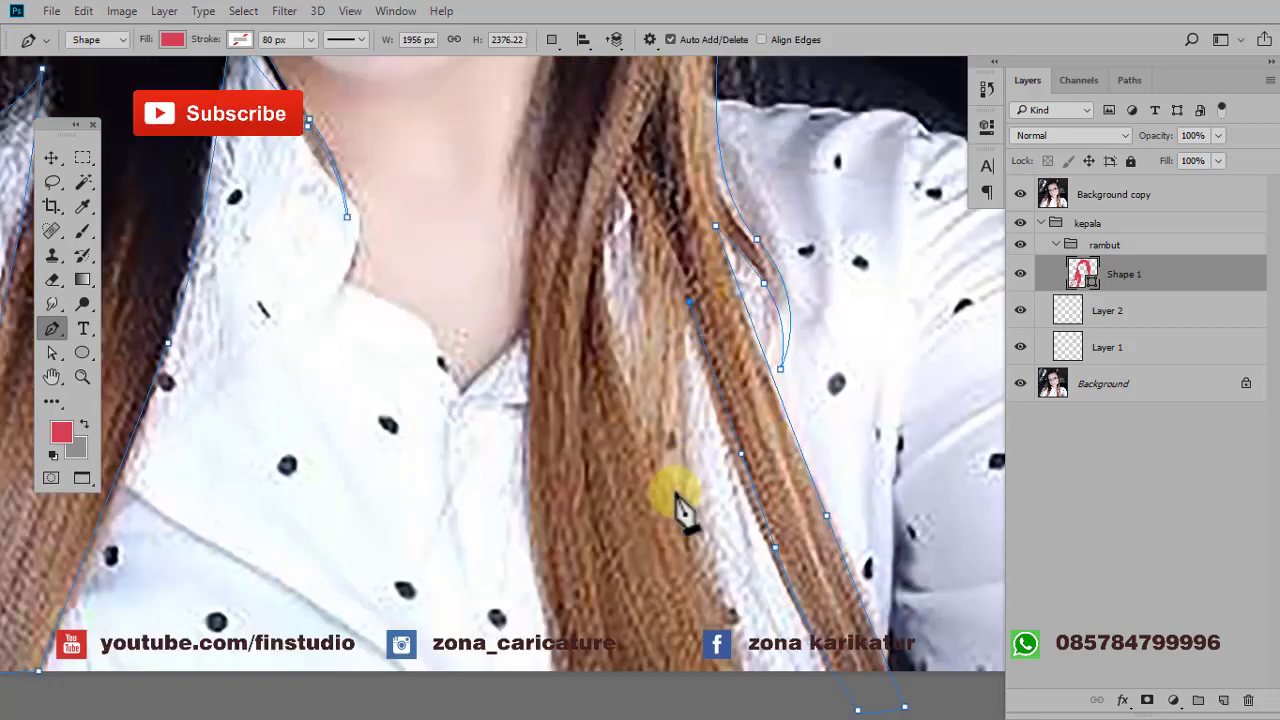
mouse_move(706, 466)
mouse_down()
mouse_move(714, 457)
mouse_move(730, 484)
mouse_up()
click(613, 325)
click(656, 440)
click(699, 553)
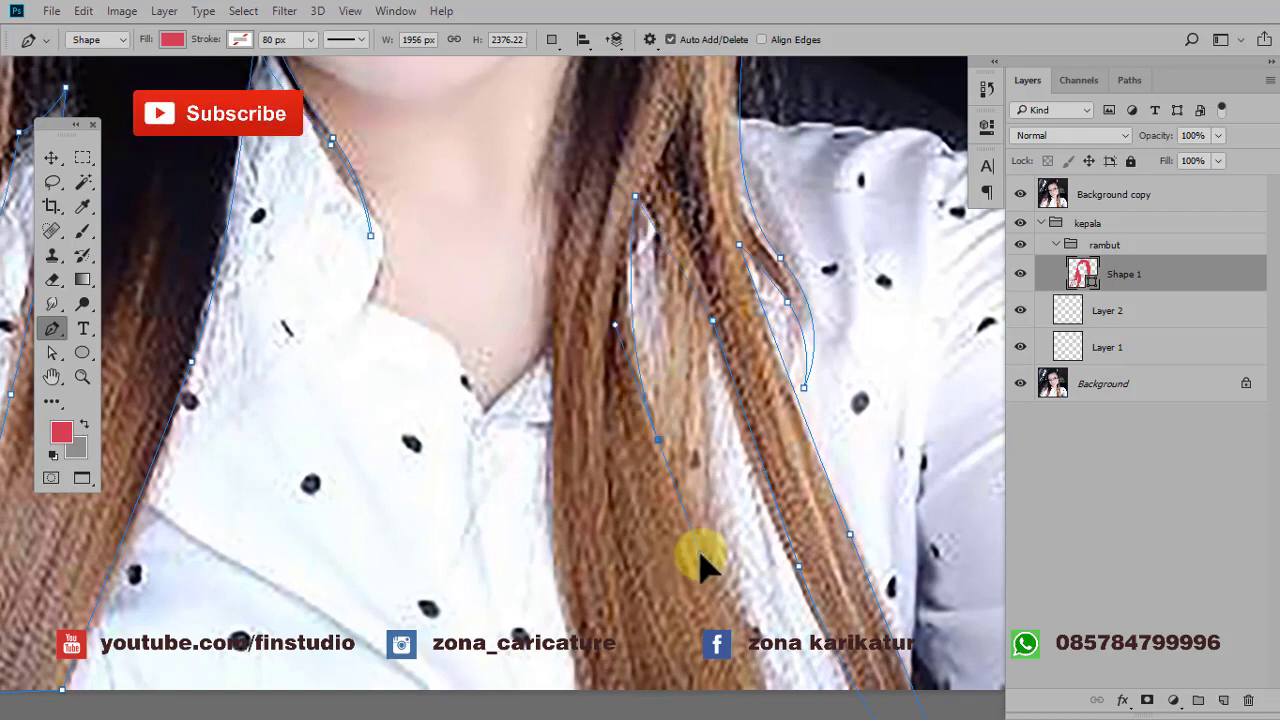
drag(717, 598, 704, 483)
drag(515, 405, 534, 503)
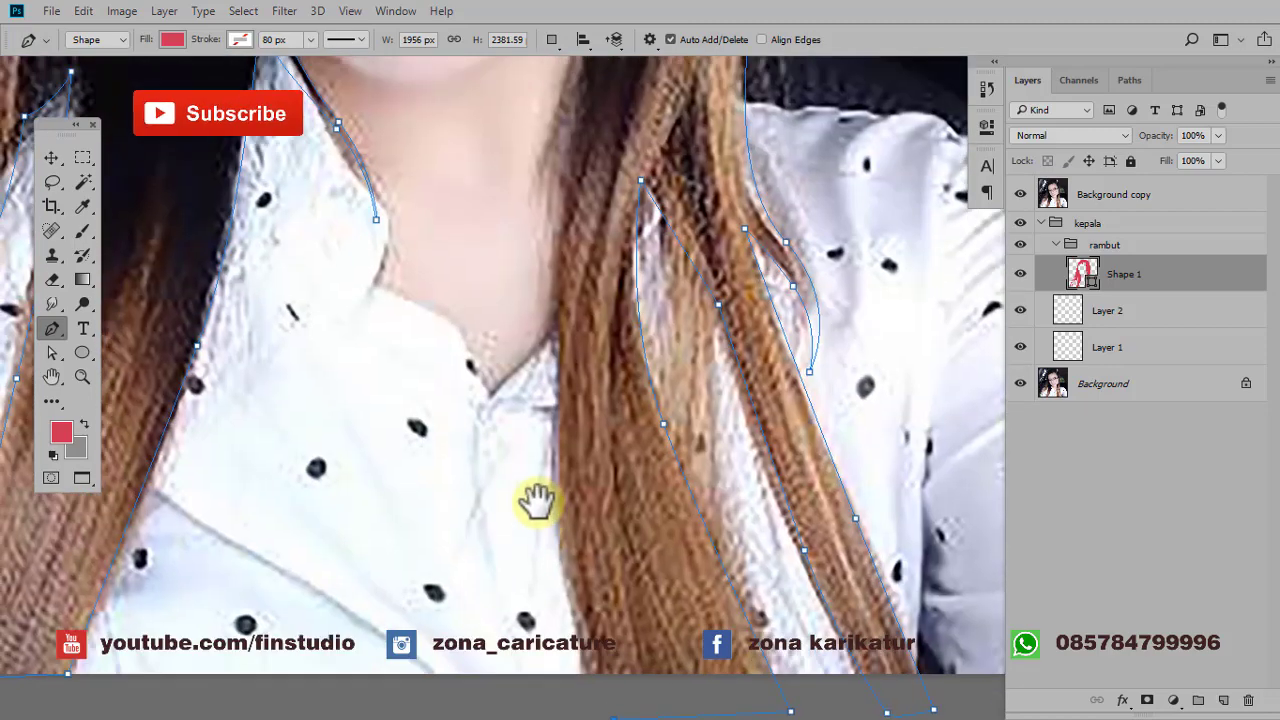
mouse_move(557, 397)
mouse_down()
mouse_move(563, 262)
mouse_move(589, 136)
mouse_move(619, 354)
mouse_move(589, 300)
mouse_up()
drag(627, 230, 607, 400)
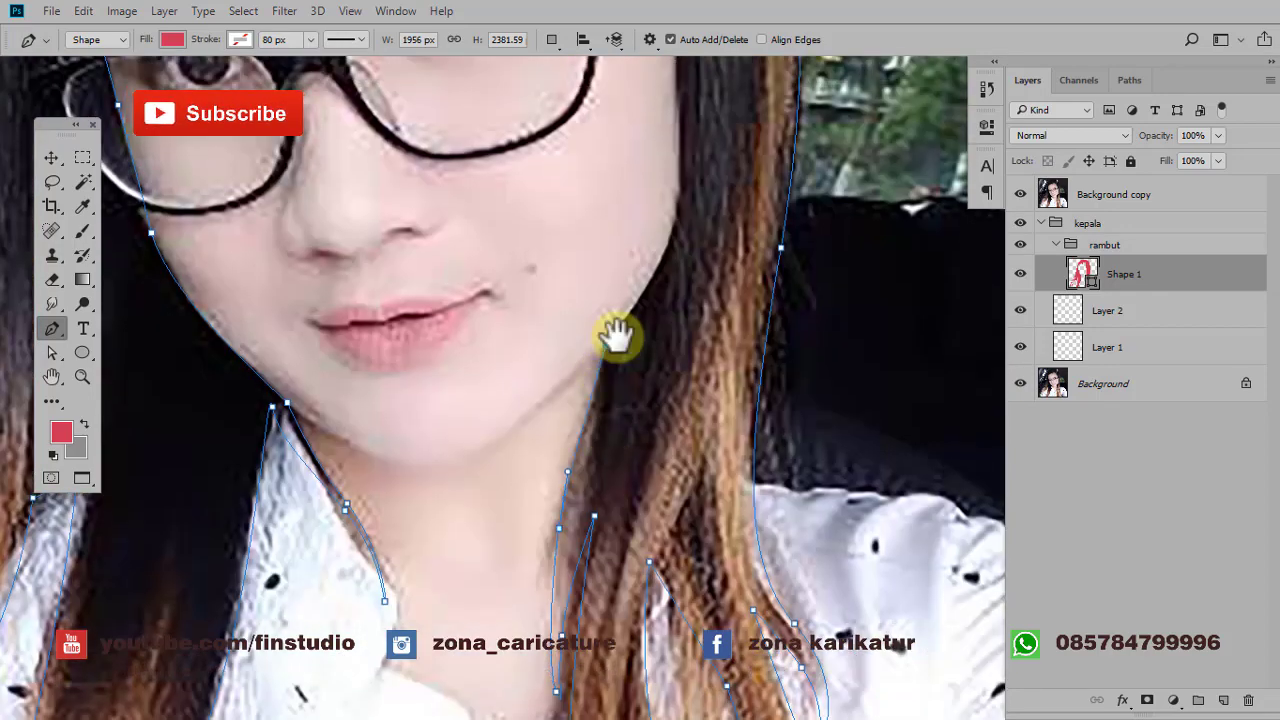
drag(617, 337, 624, 517)
mouse_move(671, 383)
mouse_down()
mouse_move(688, 323)
mouse_move(694, 496)
mouse_up()
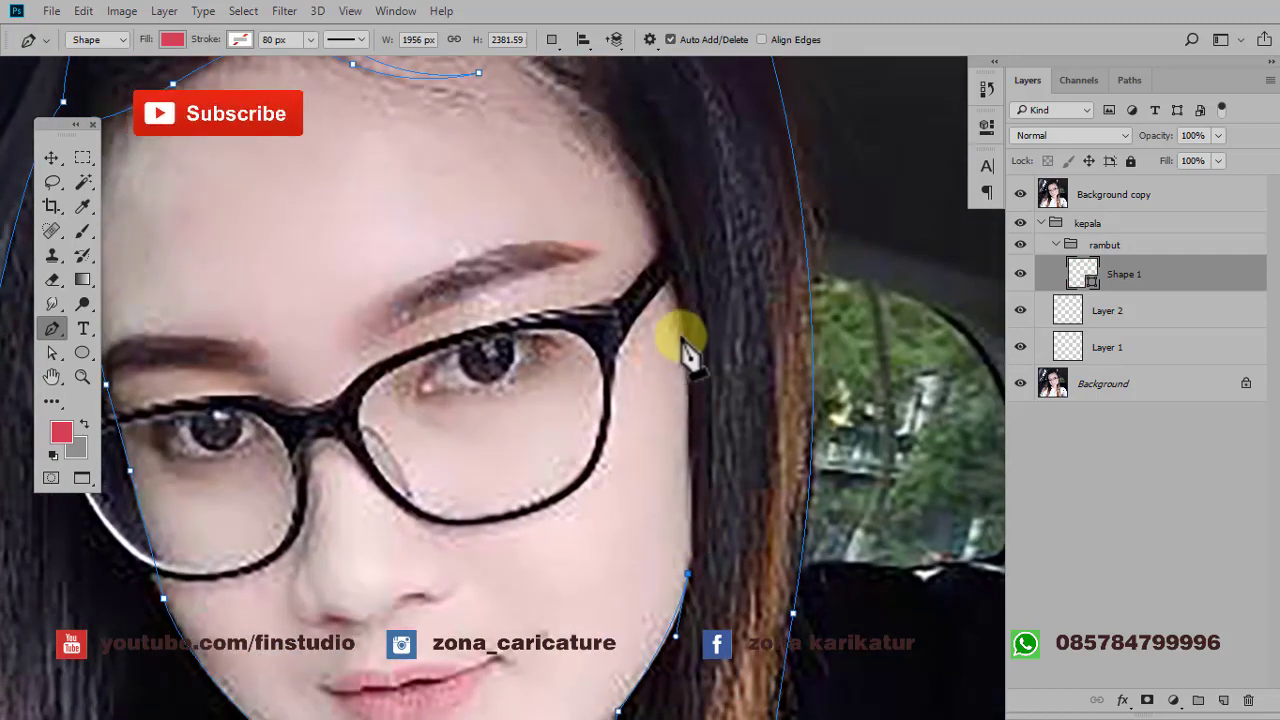
mouse_move(683, 310)
mouse_down()
mouse_move(660, 240)
mouse_move(720, 428)
mouse_up()
- Redraw the hairline points up to the parting and close the path into a filled shape
scroll(720, 428, up, 1)
scroll(678, 438, up, 1)
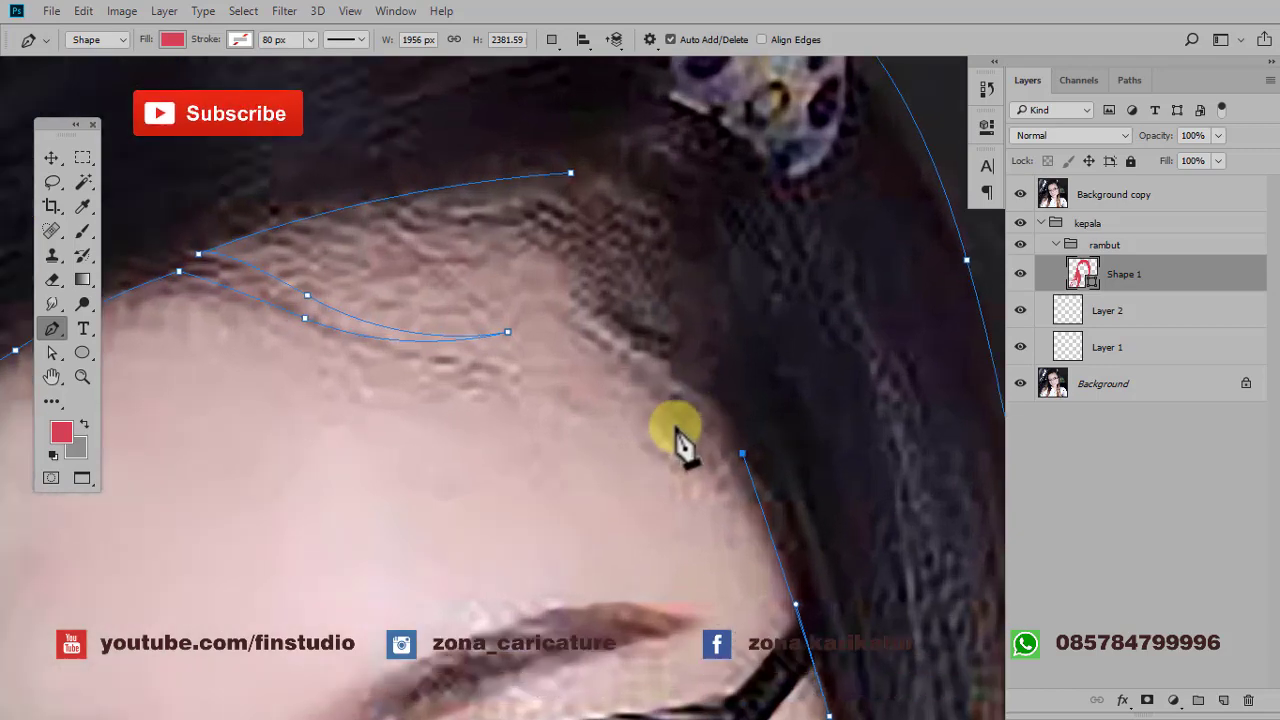
drag(678, 412, 638, 345)
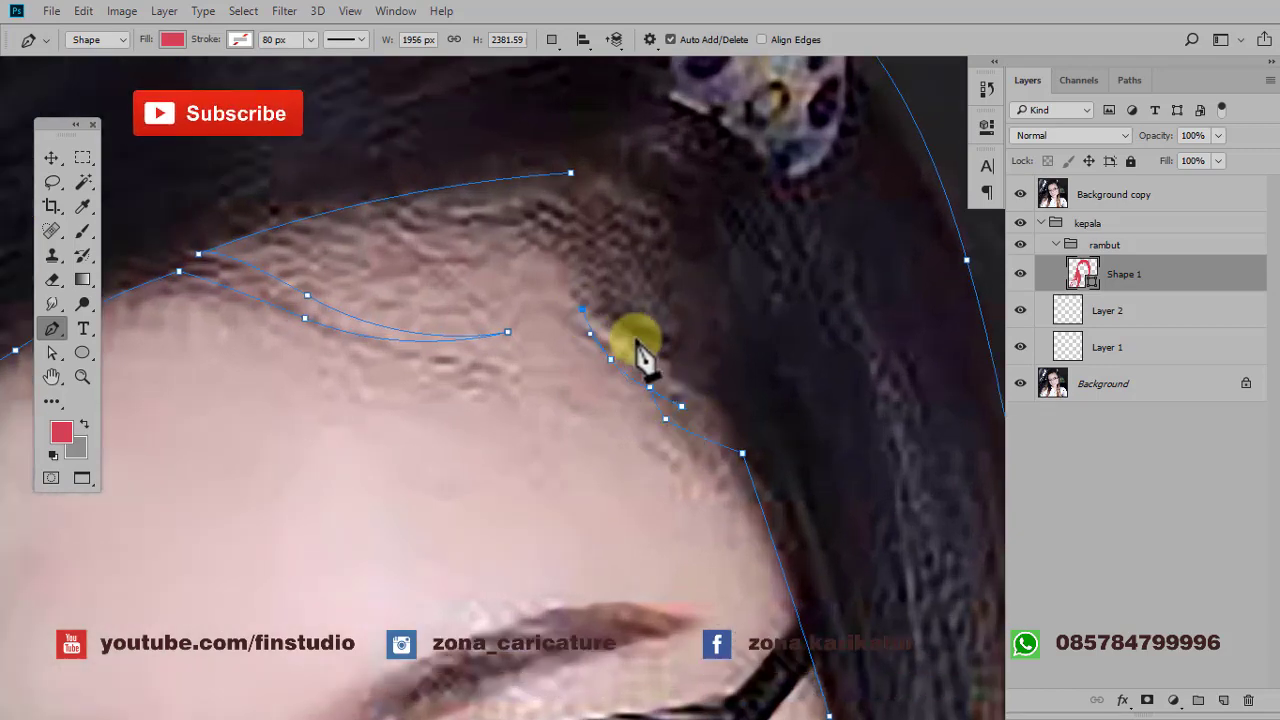
key(ctrl+z)
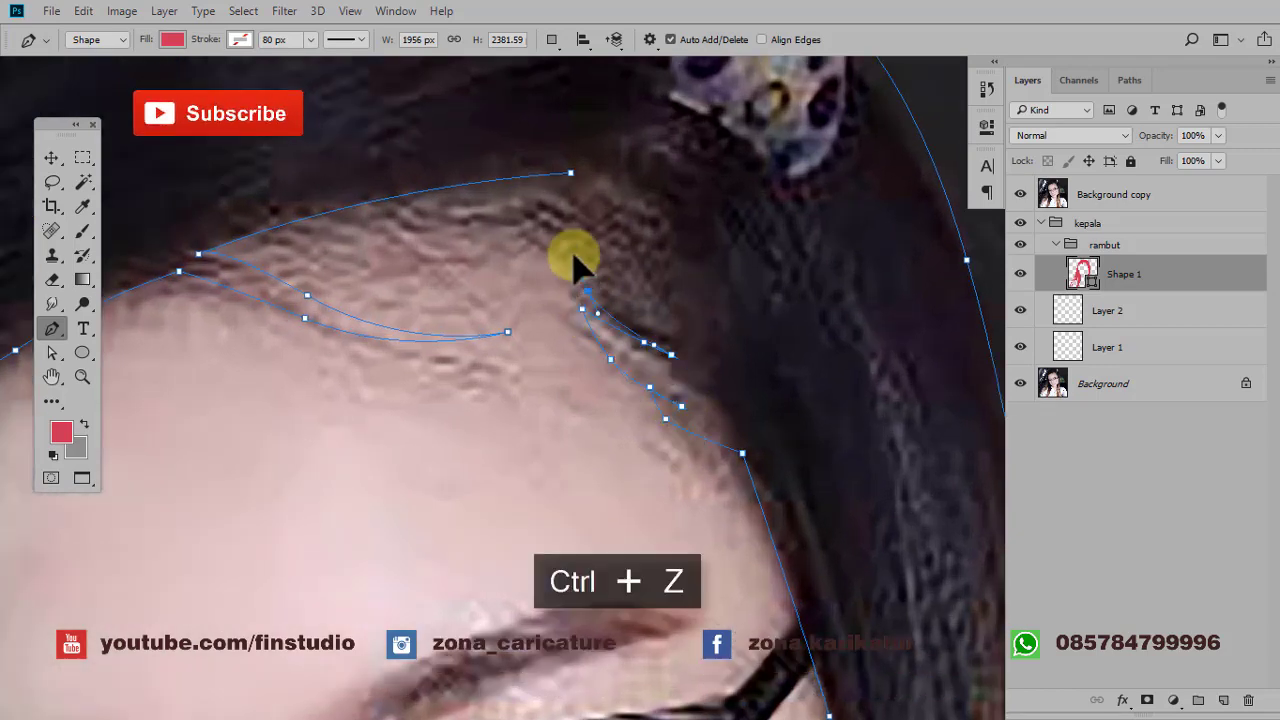
mouse_move(570, 243)
mouse_down()
mouse_move(640, 295)
mouse_move(656, 283)
mouse_up()
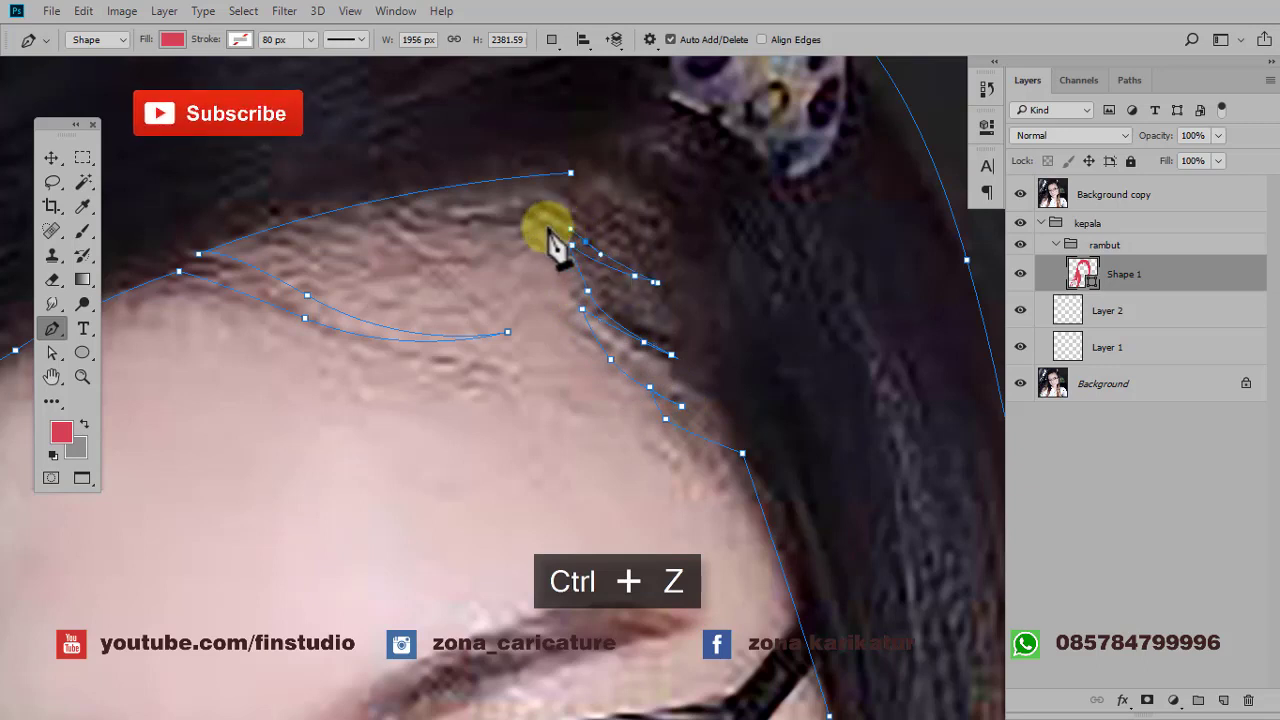
drag(548, 230, 603, 235)
drag(575, 185, 614, 181)
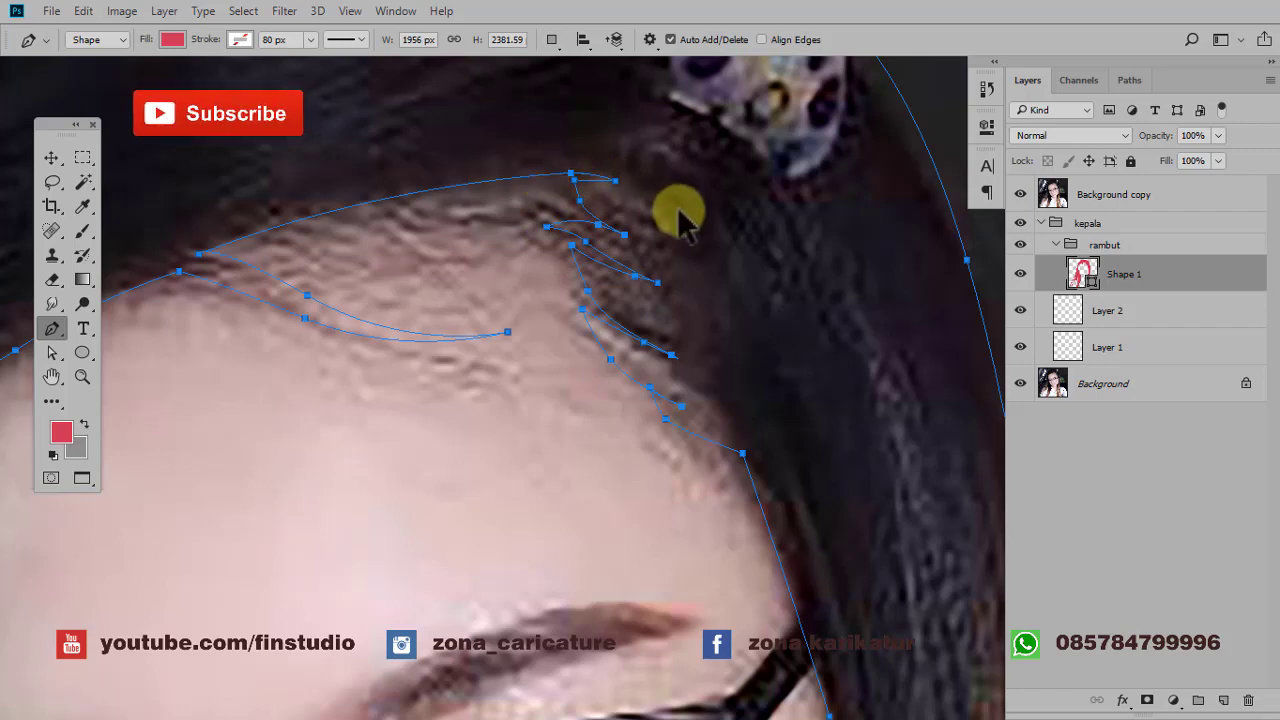
scroll(676, 215, down, 5)
scroll(920, 285, down, 3)
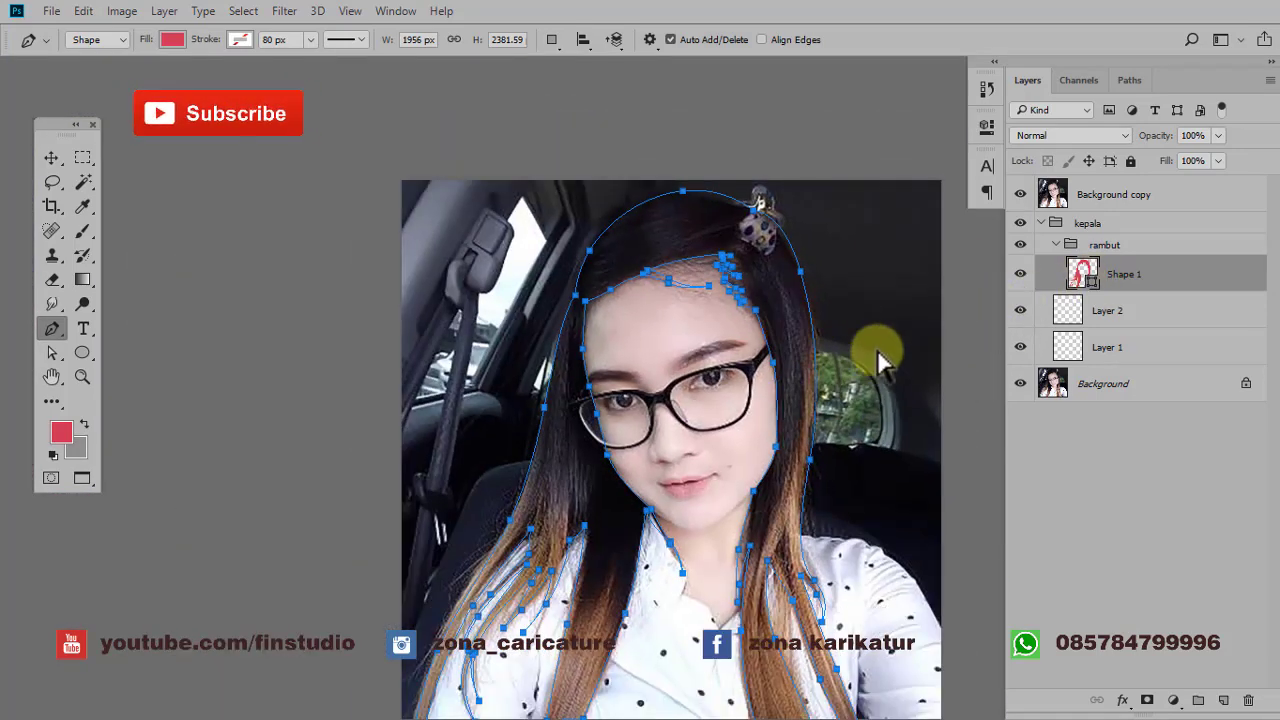
key(Return)
- Hide Background copy and toggle the Background layer to check the red hair shape
click(1020, 194)
drag(880, 330, 850, 274)
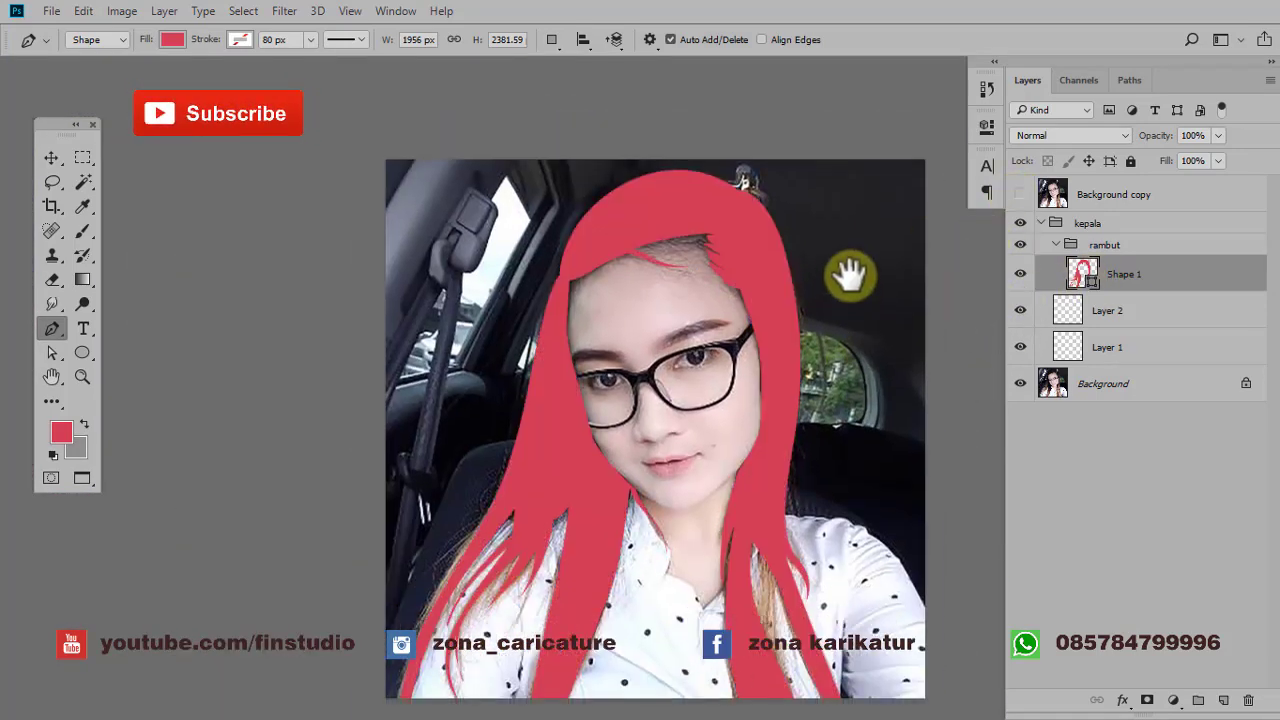
click(1020, 383)
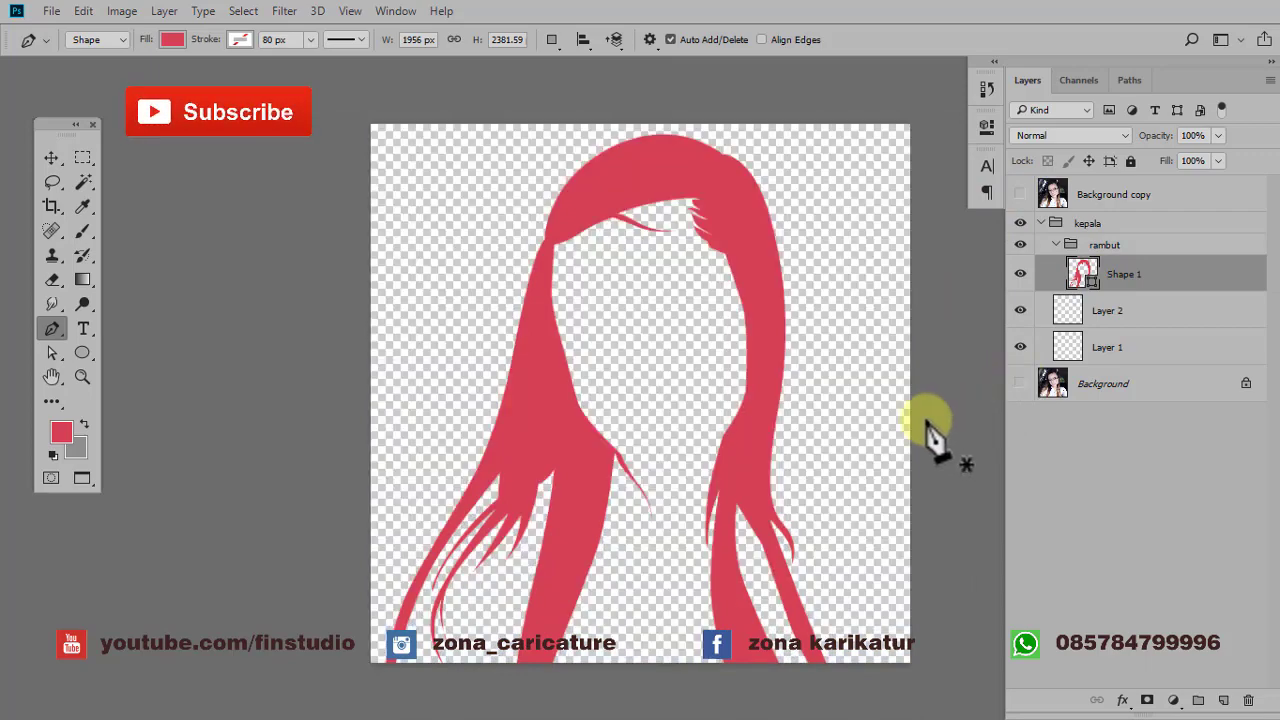
drag(753, 362, 740, 300)
click(1020, 383)
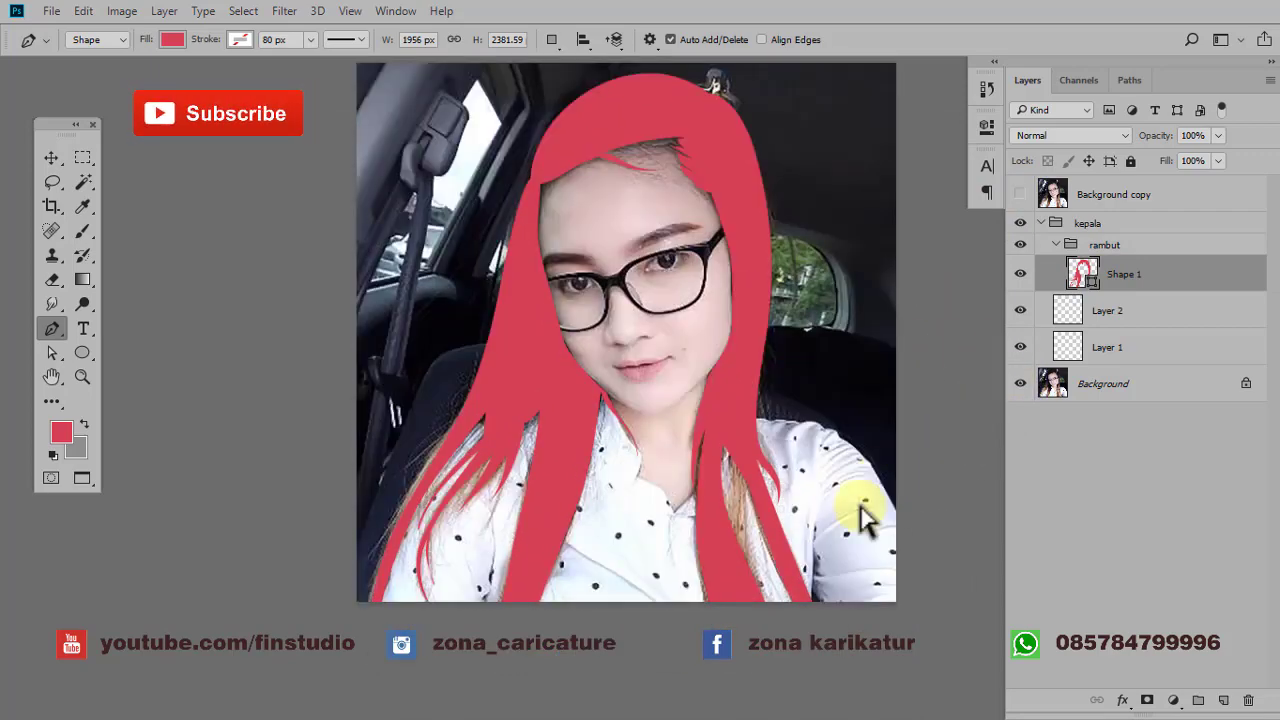
scroll(814, 443, up, 2)
scroll(700, 385, up, 4)
click(700, 385)
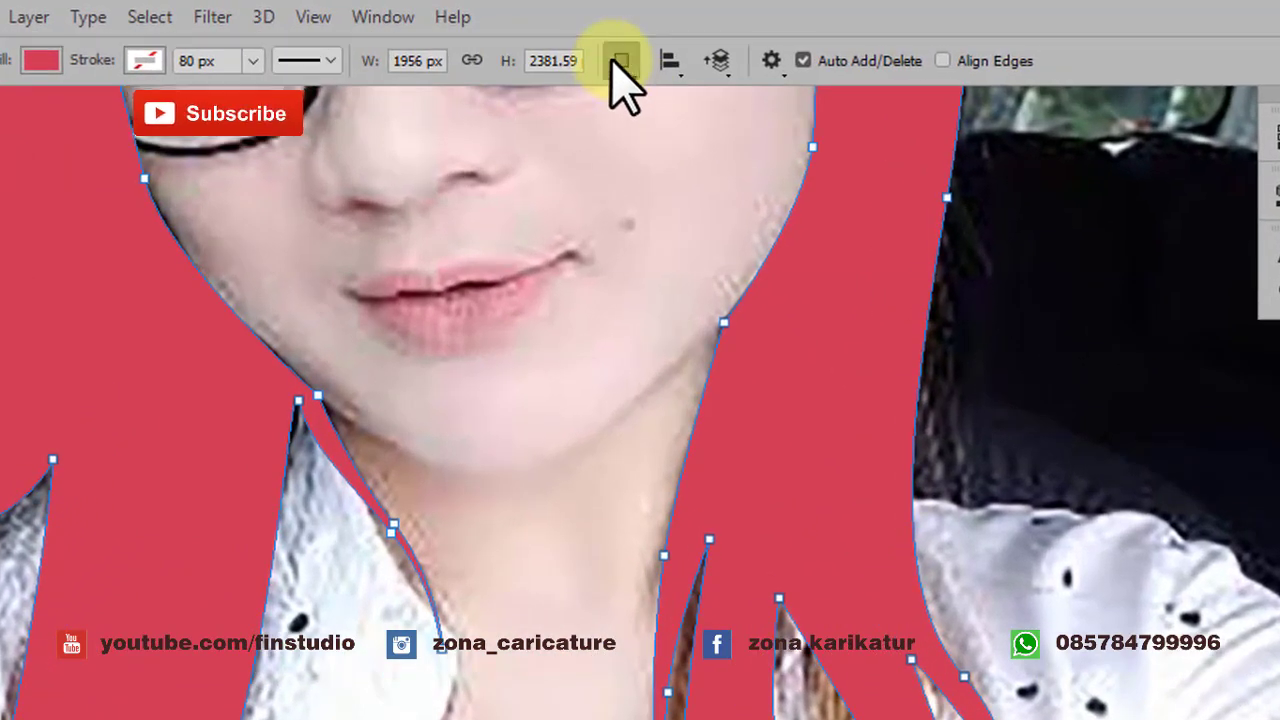
click(620, 62)
click(645, 145)
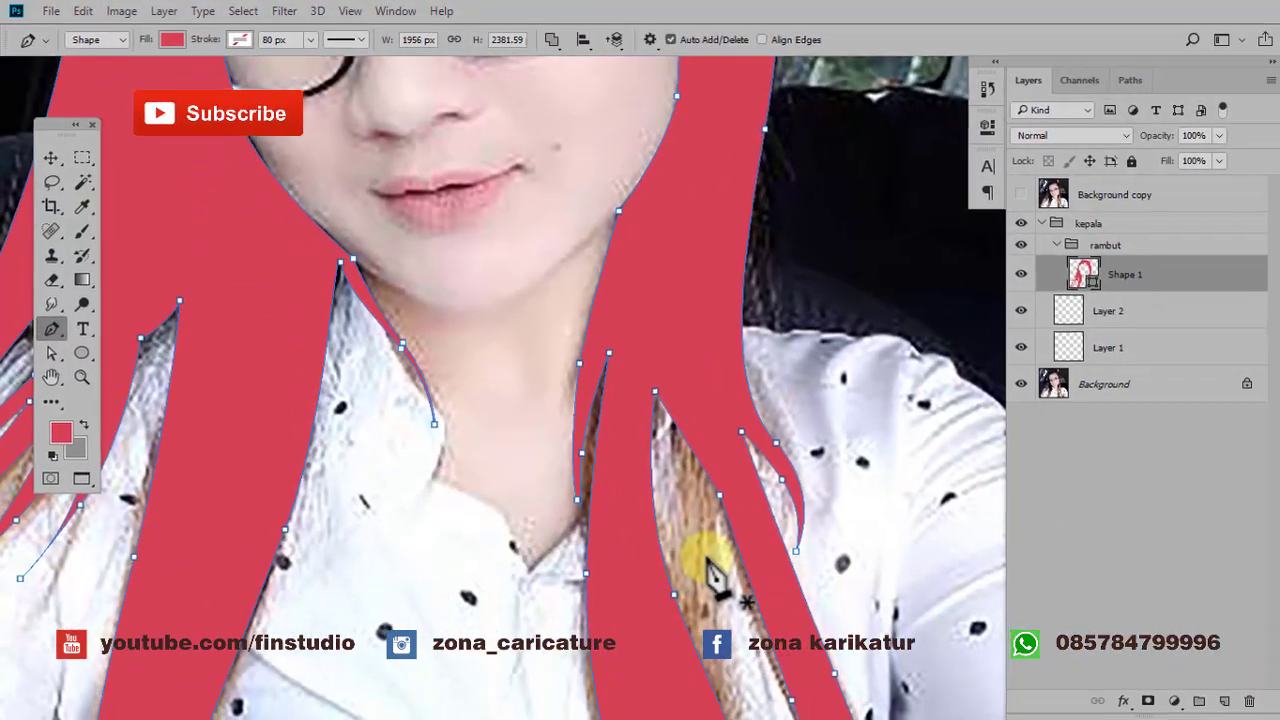
click(688, 396)
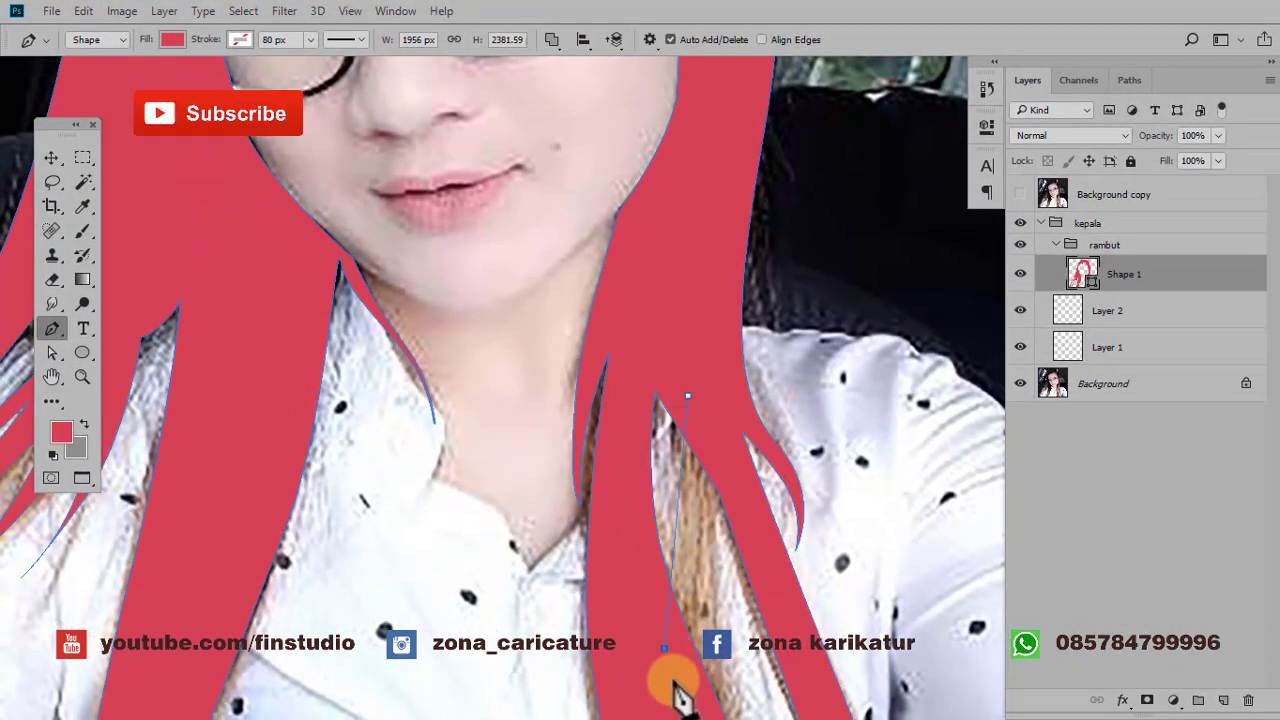
drag(672, 690, 652, 599)
click(693, 640)
click(708, 386)
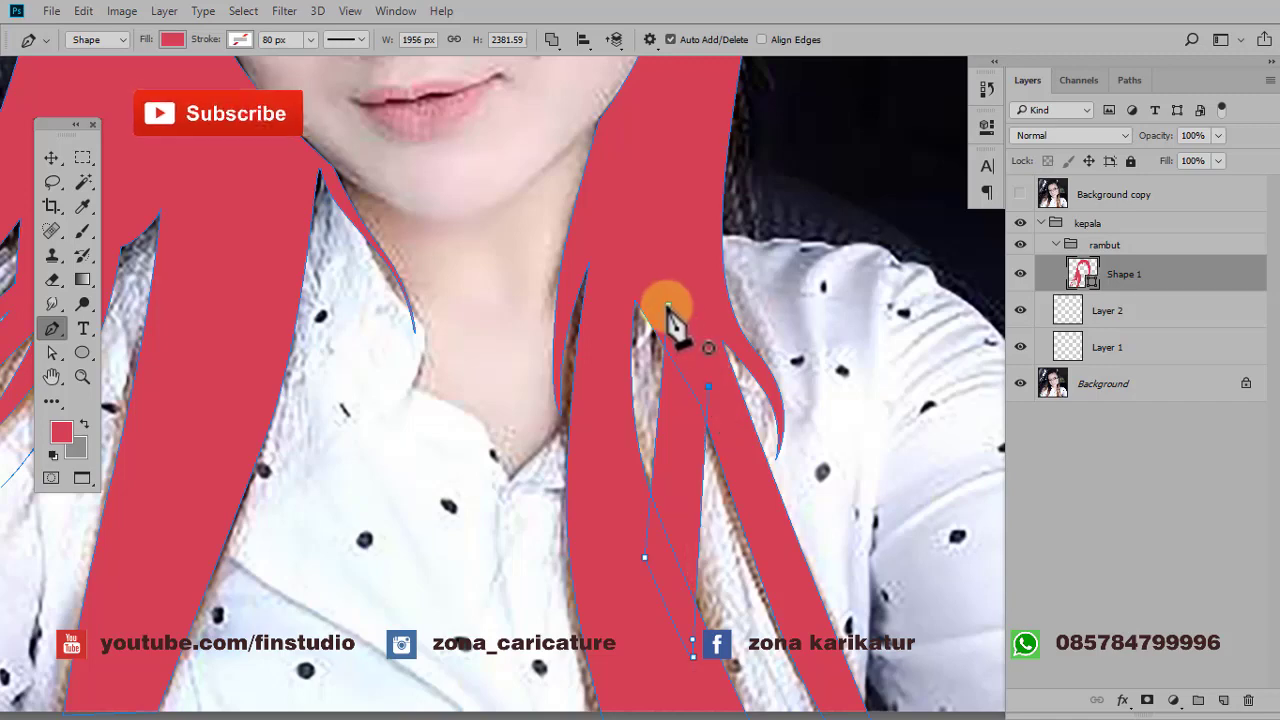
key(ctrl+z)
key(ctrl+alt+z)
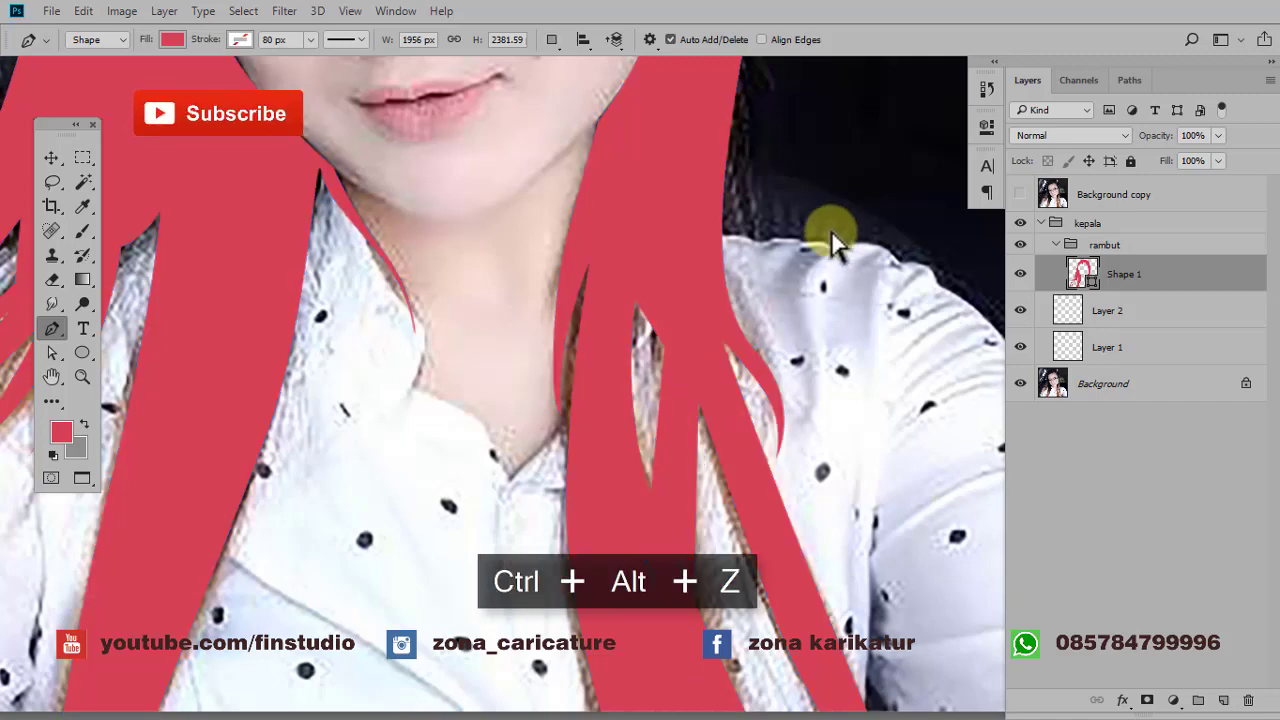
scroll(723, 428, down, 2)
scroll(723, 428, down, 1)
scroll(686, 194, down, 1)
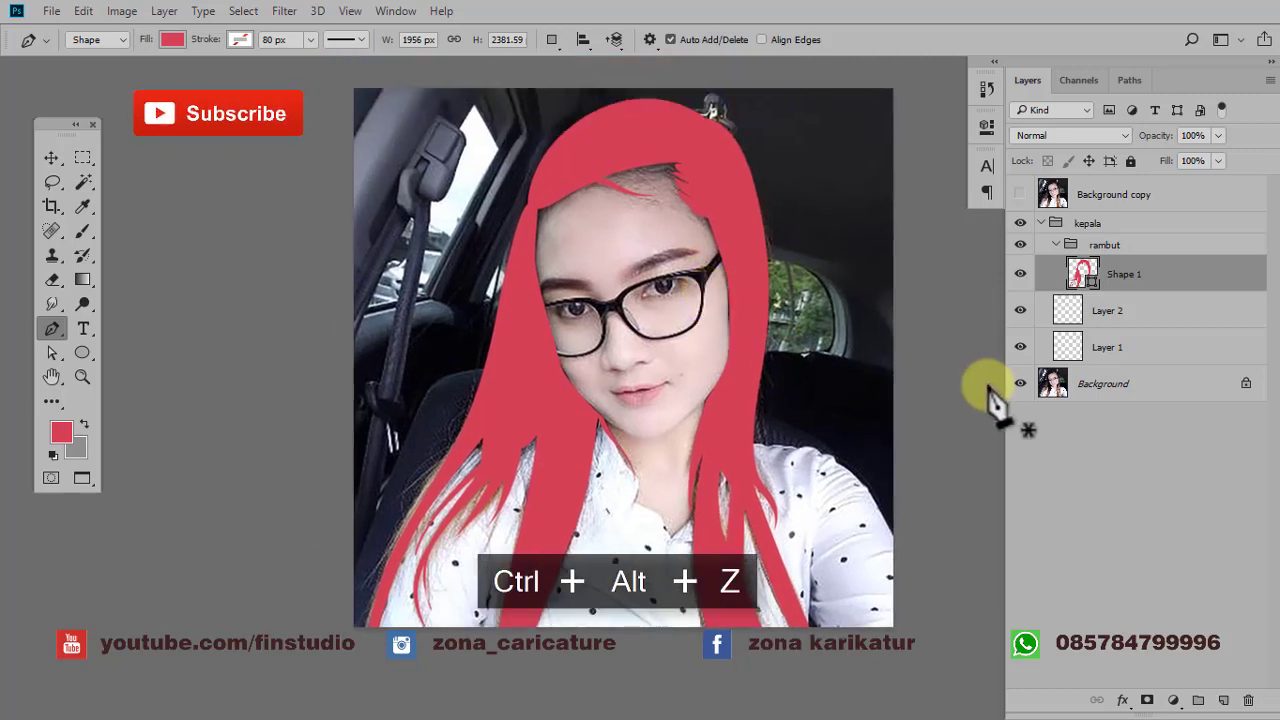
- Hide the Background layer and return to Standard Screen Mode
click(1020, 383)
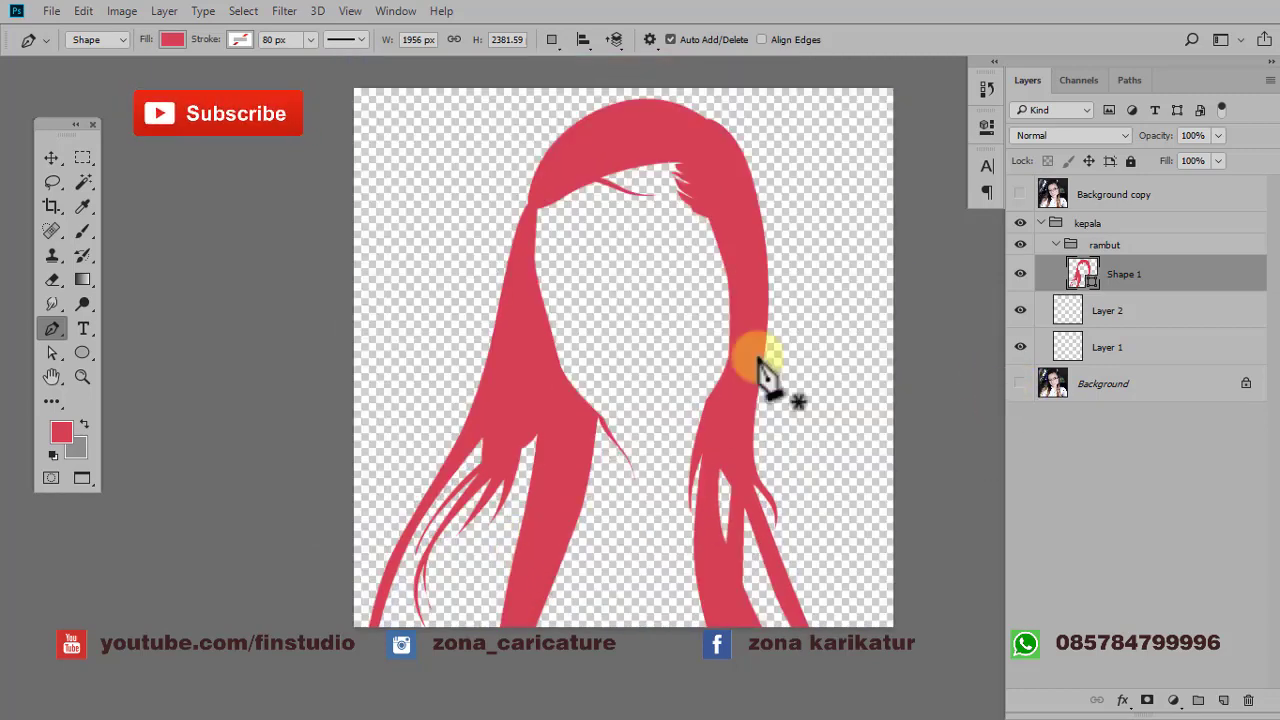
drag(778, 309, 773, 340)
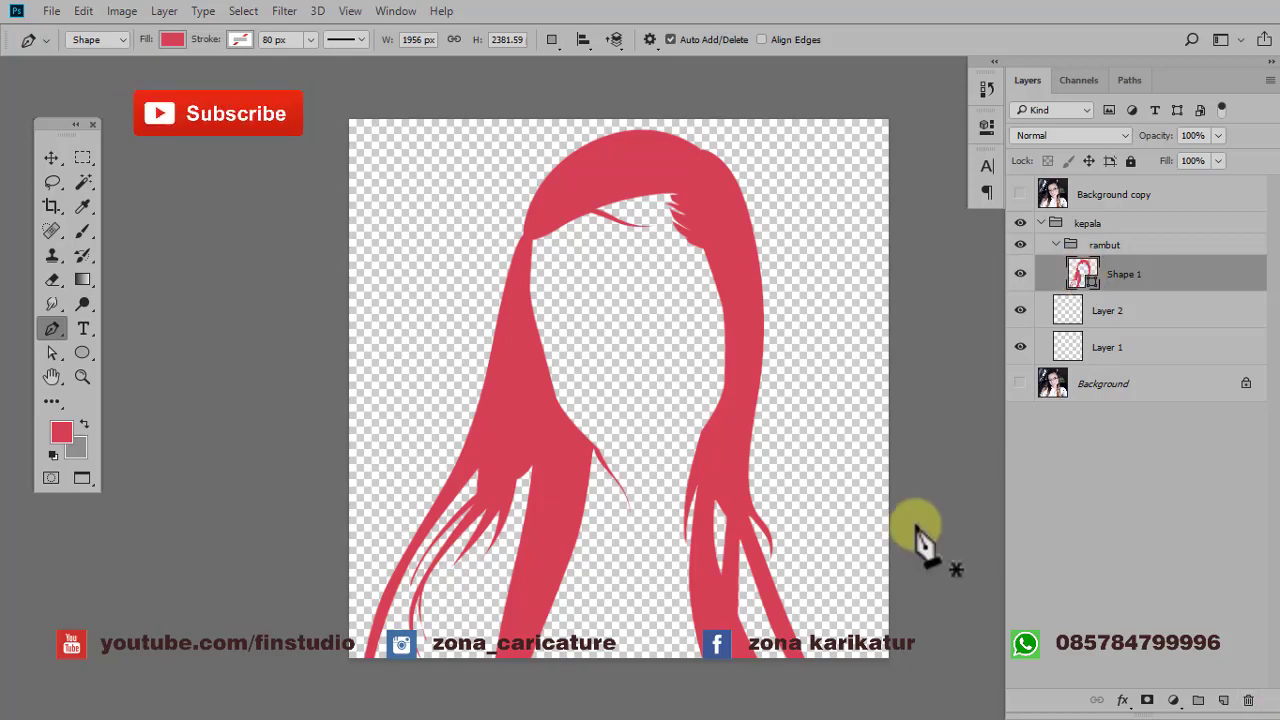
key(f)
key(f)
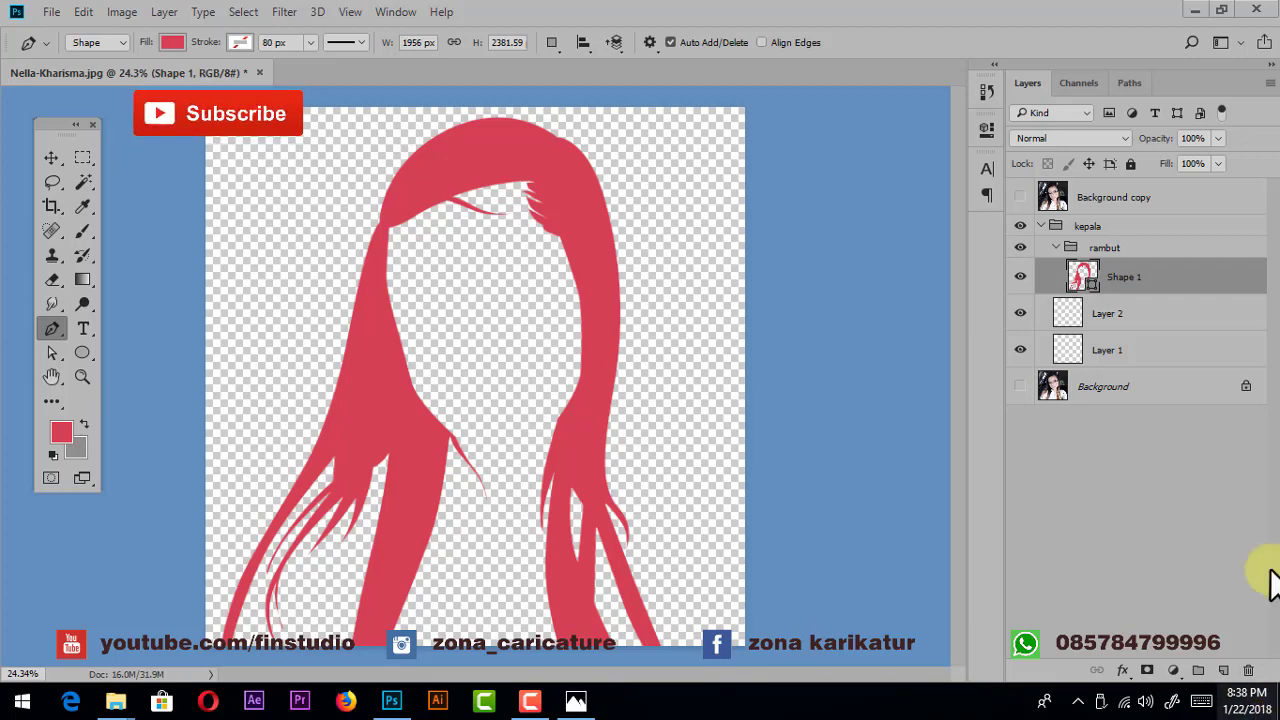
- Minimize Photoshop and Photos, then restore Photoshop from the taskbar
click(1194, 10)
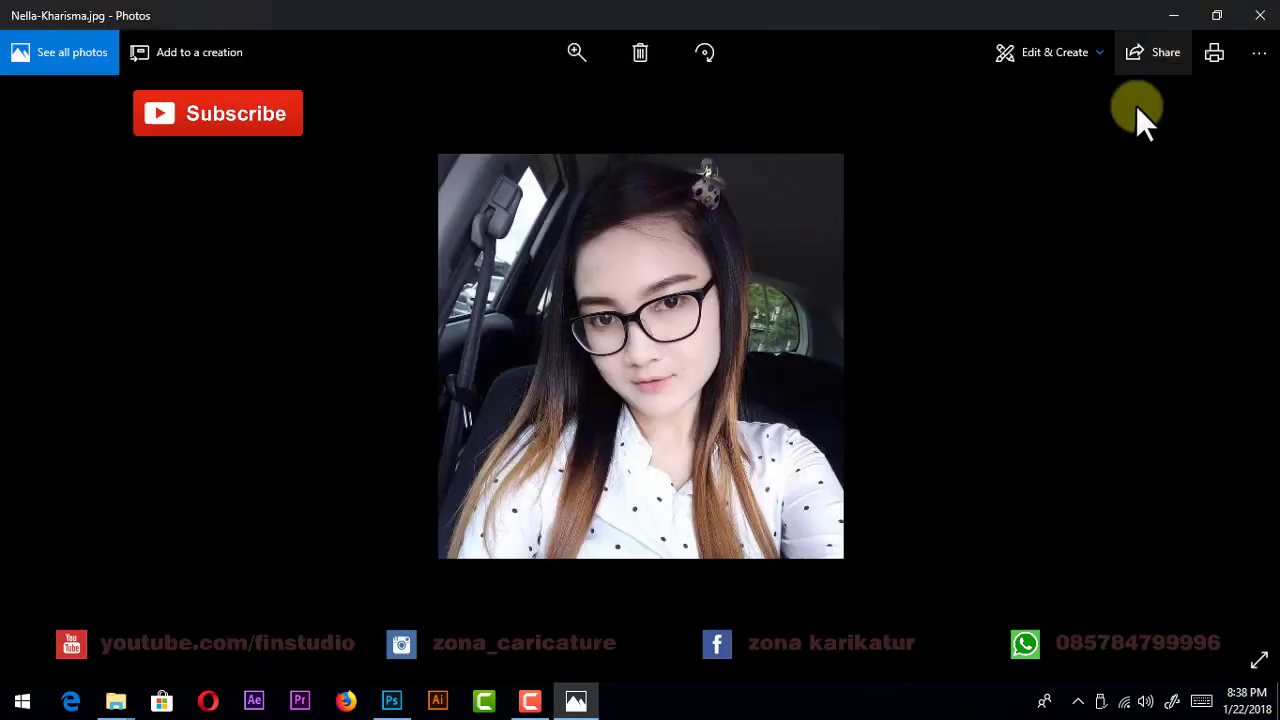
click(1173, 13)
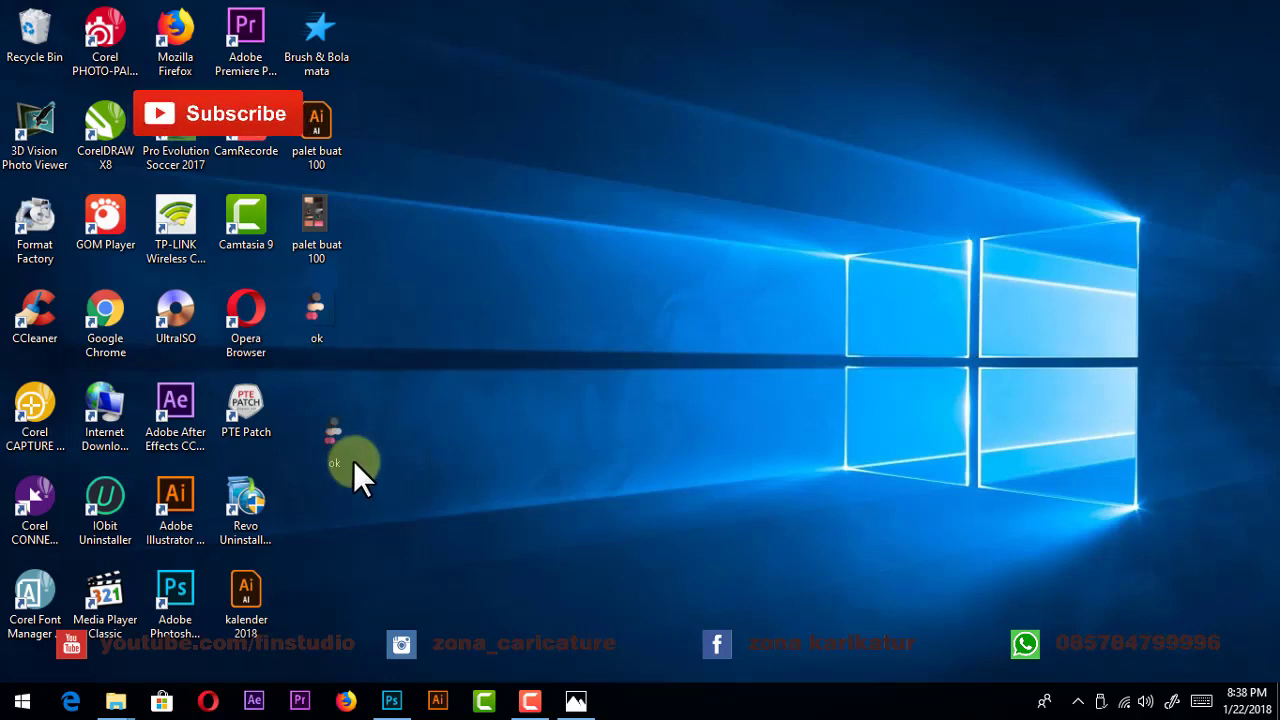
click(396, 700)
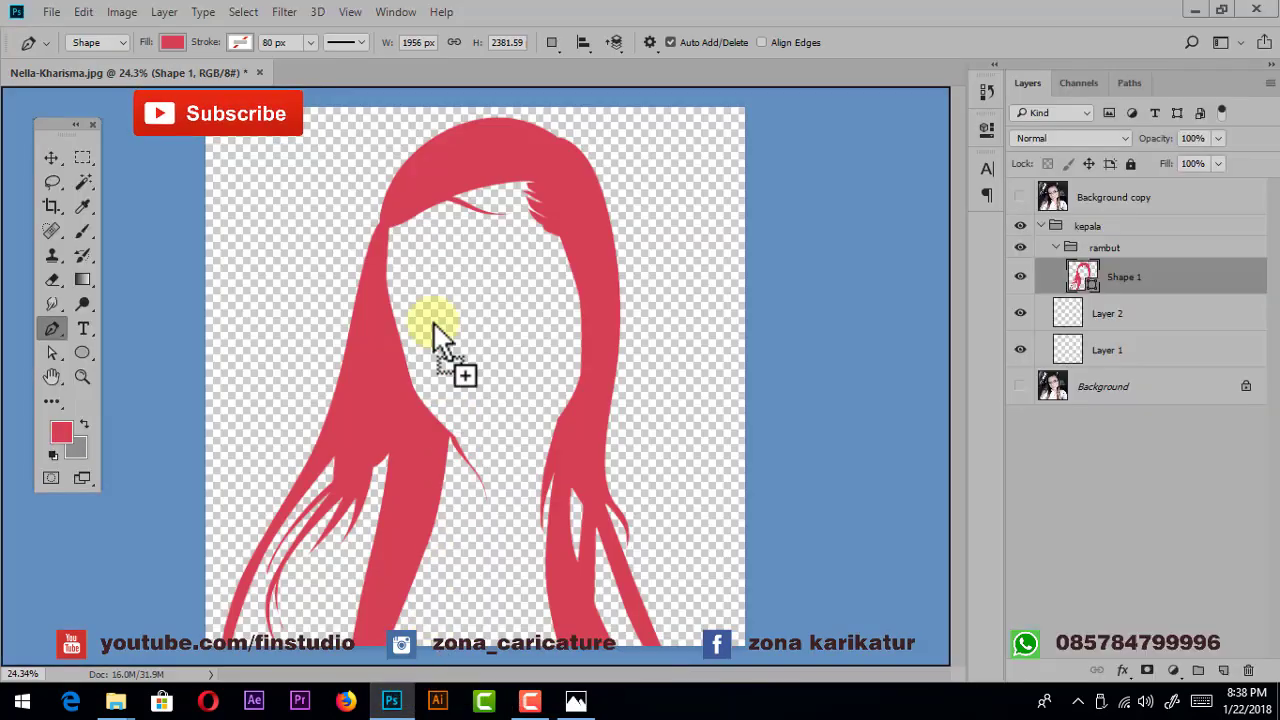
- Place the 'ok' colour-dot palette image into the document
drag(410, 705, 355, 230)
key(ctrl+minus)
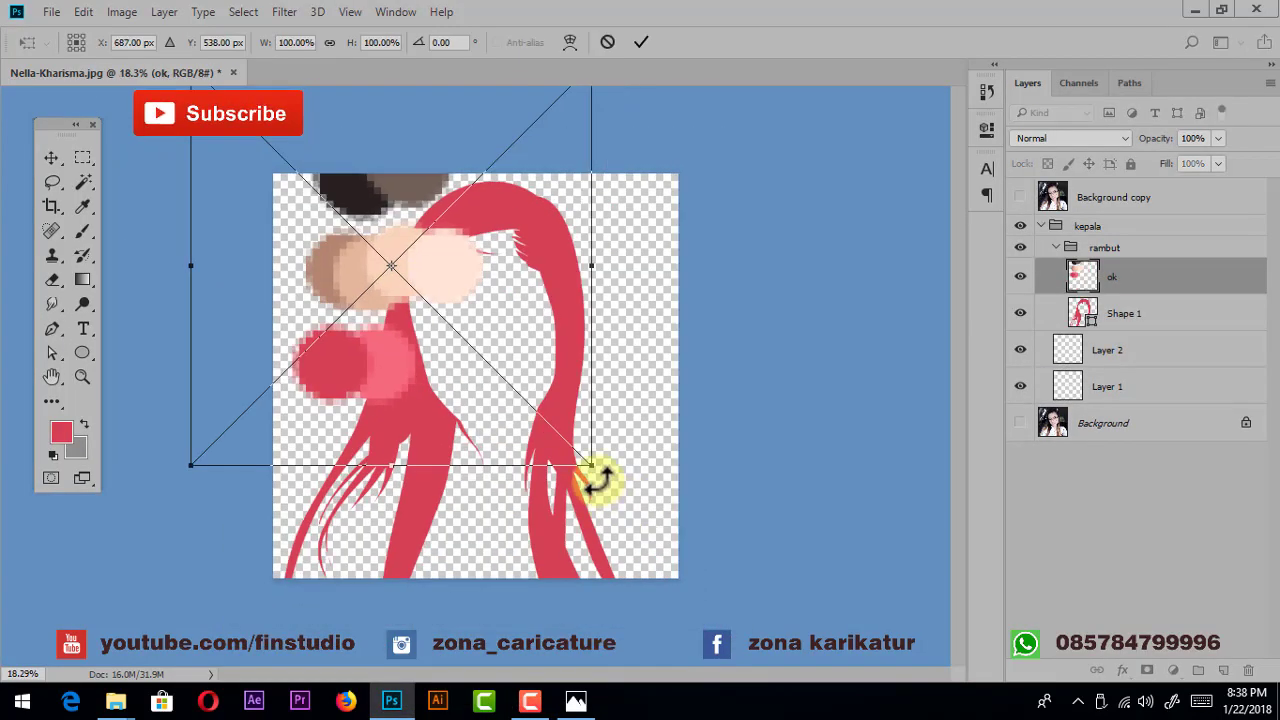
click(638, 43)
key(p)
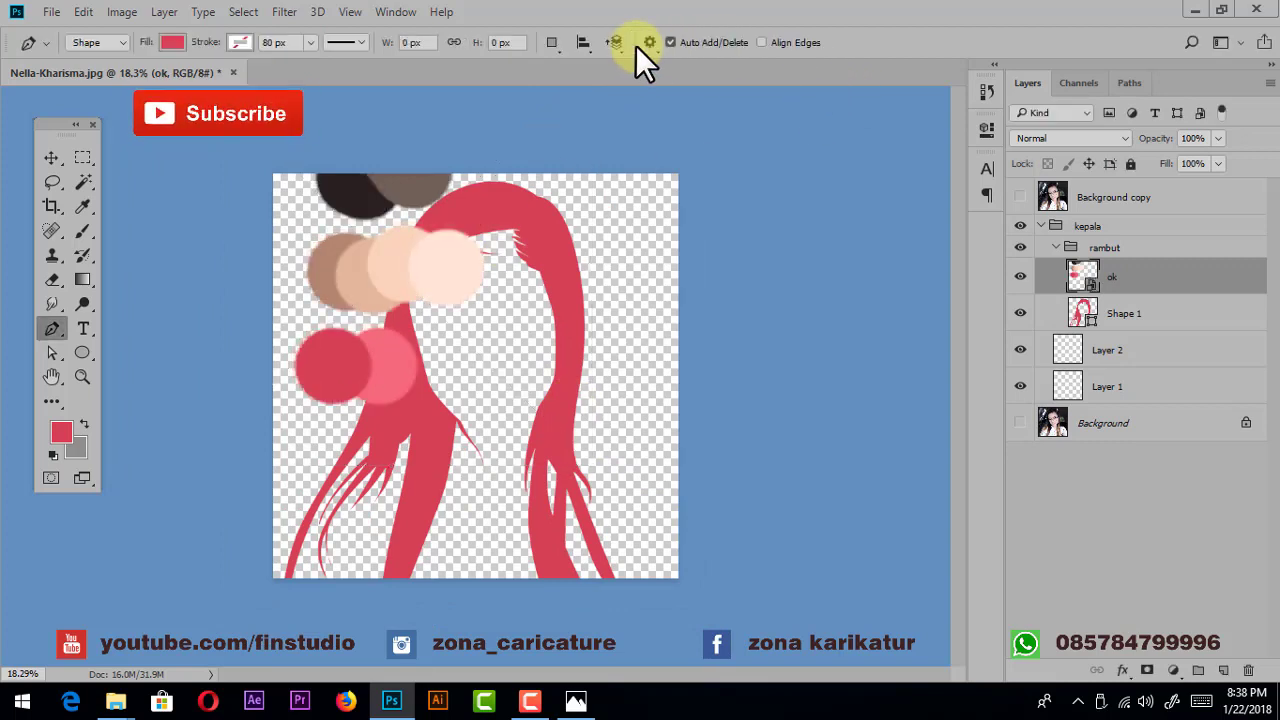
- Scale the 'ok' palette to 25% and move its layer to the top of the stack
key(ctrl+t)
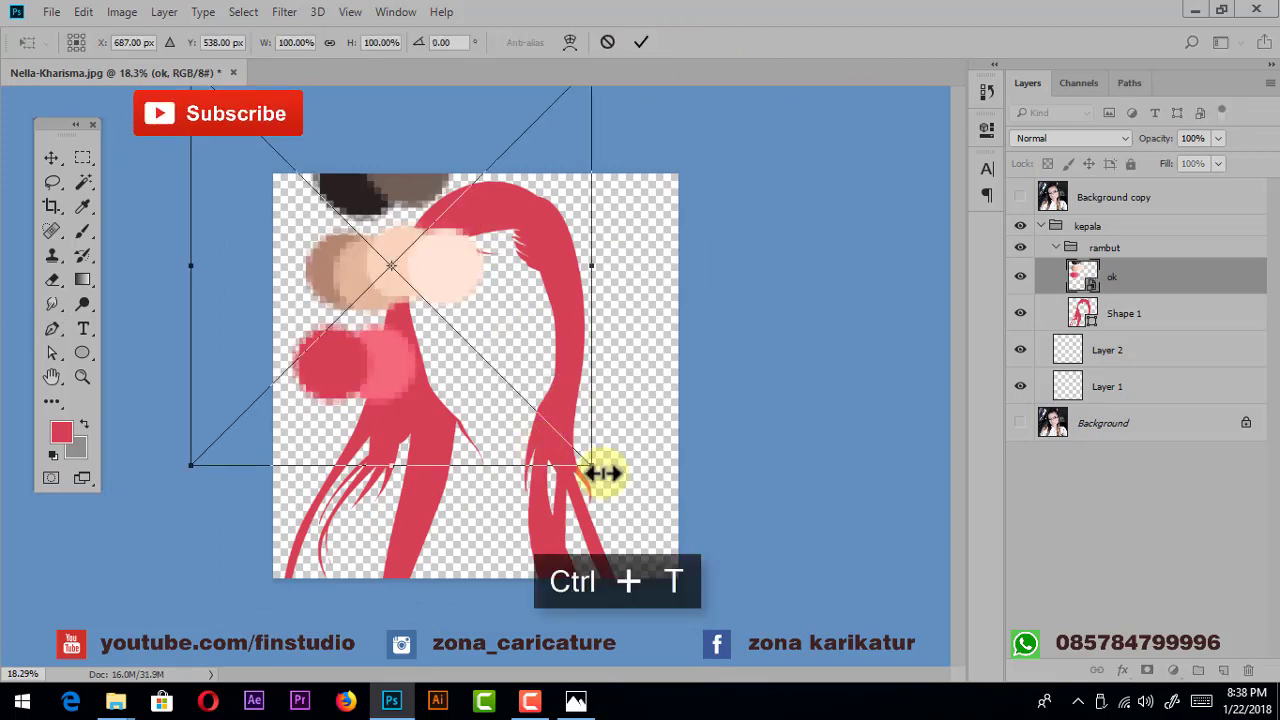
mouse_move(600, 466)
mouse_down()
mouse_move(271, 157)
mouse_move(343, 320)
mouse_up()
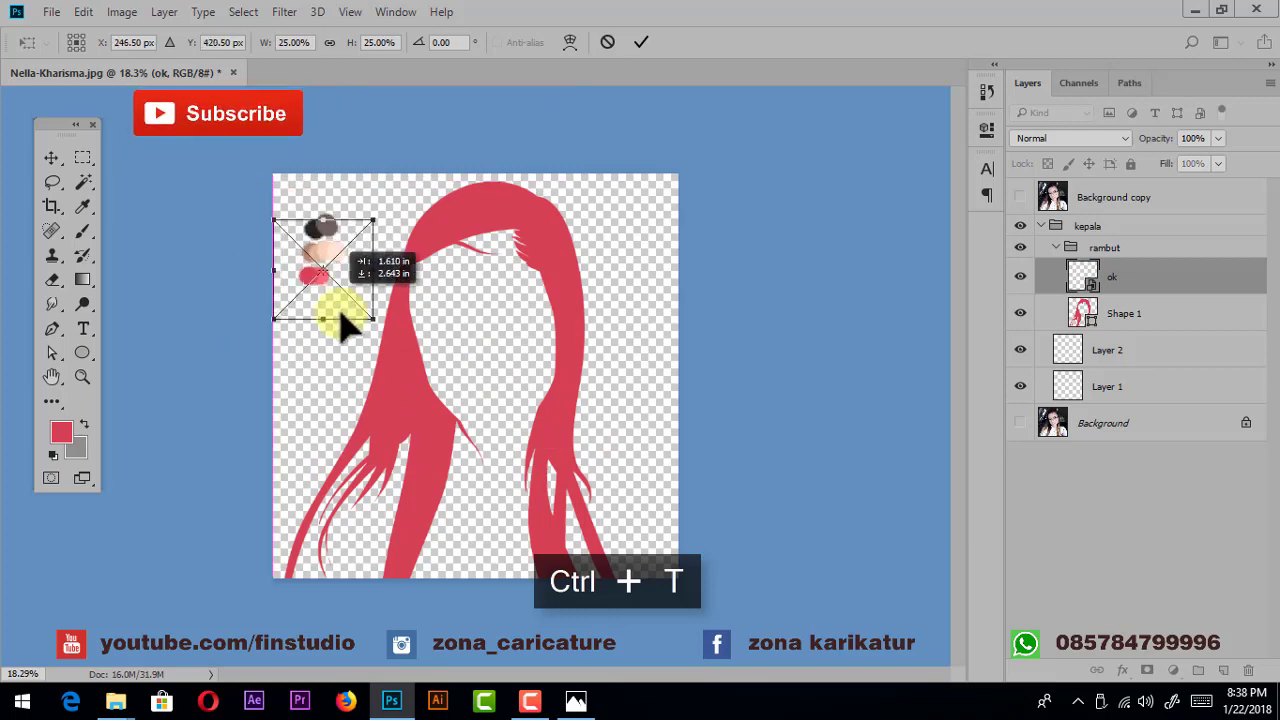
key(Return)
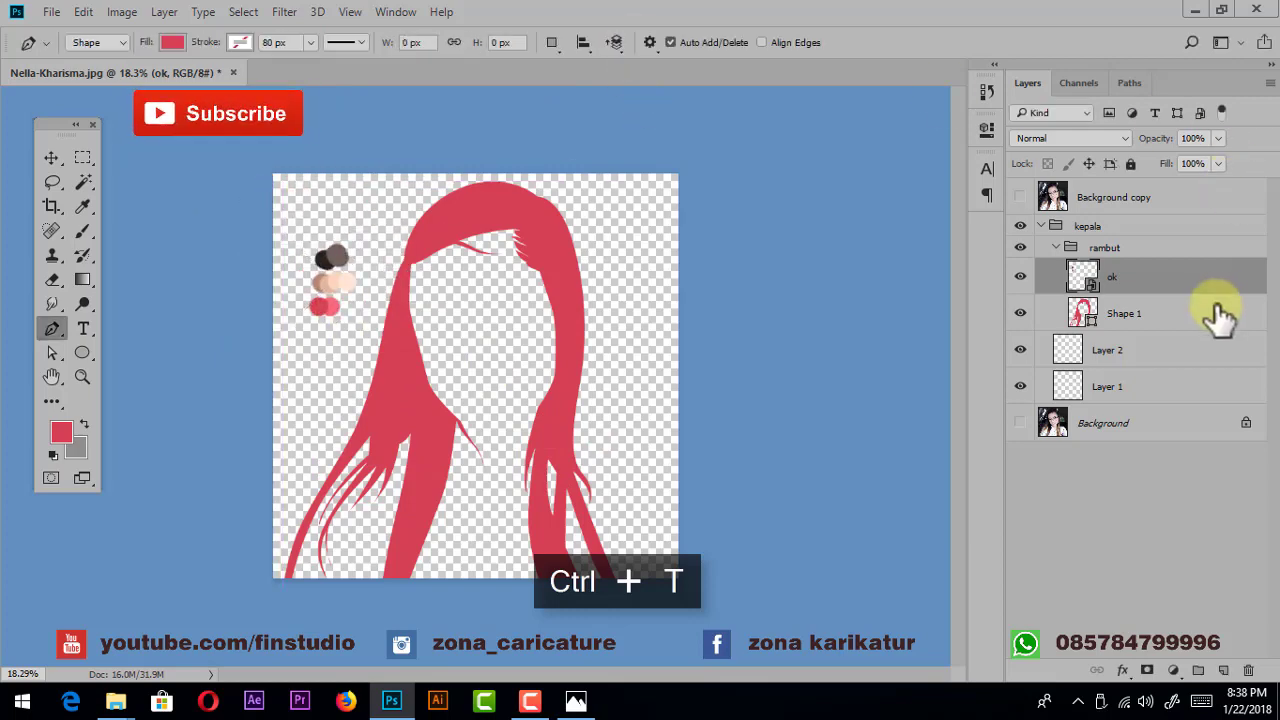
drag(1190, 278, 1148, 195)
scroll(292, 265, up, 3)
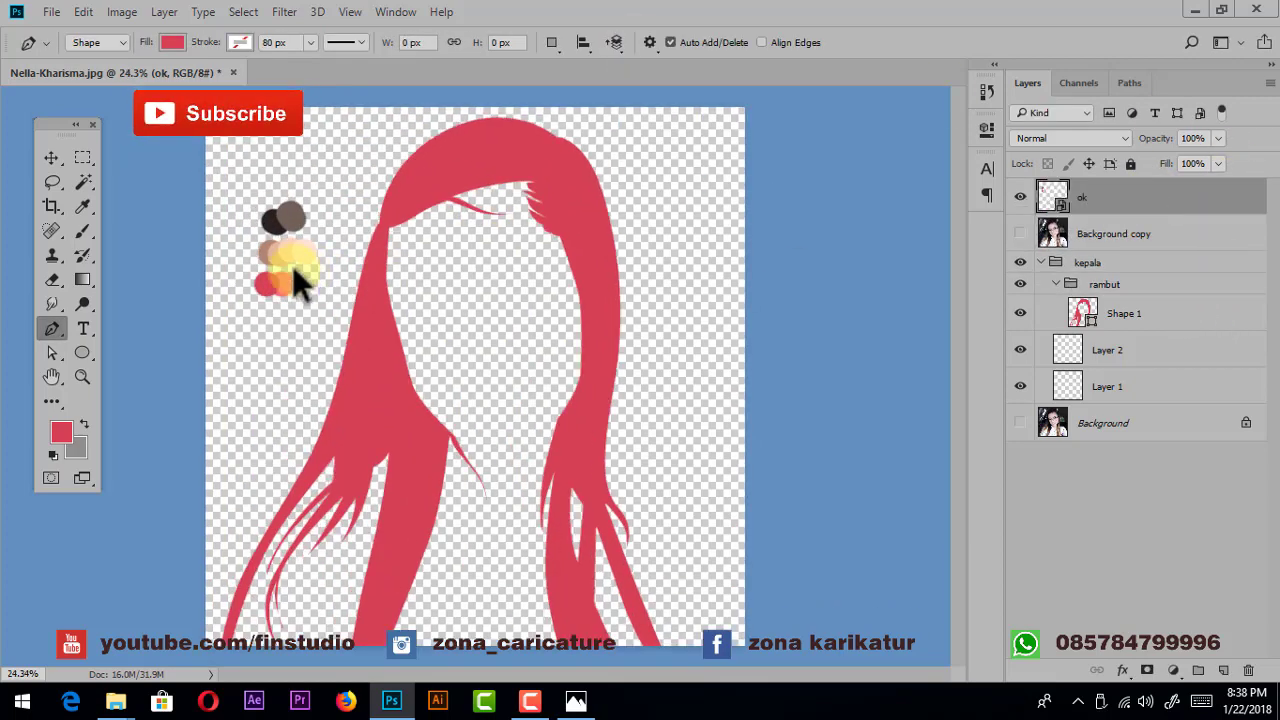
scroll(291, 253, up, 3)
- Refill Shape 1's hair with the dark brown sampled from the darkest palette dot
drag(457, 286, 460, 356)
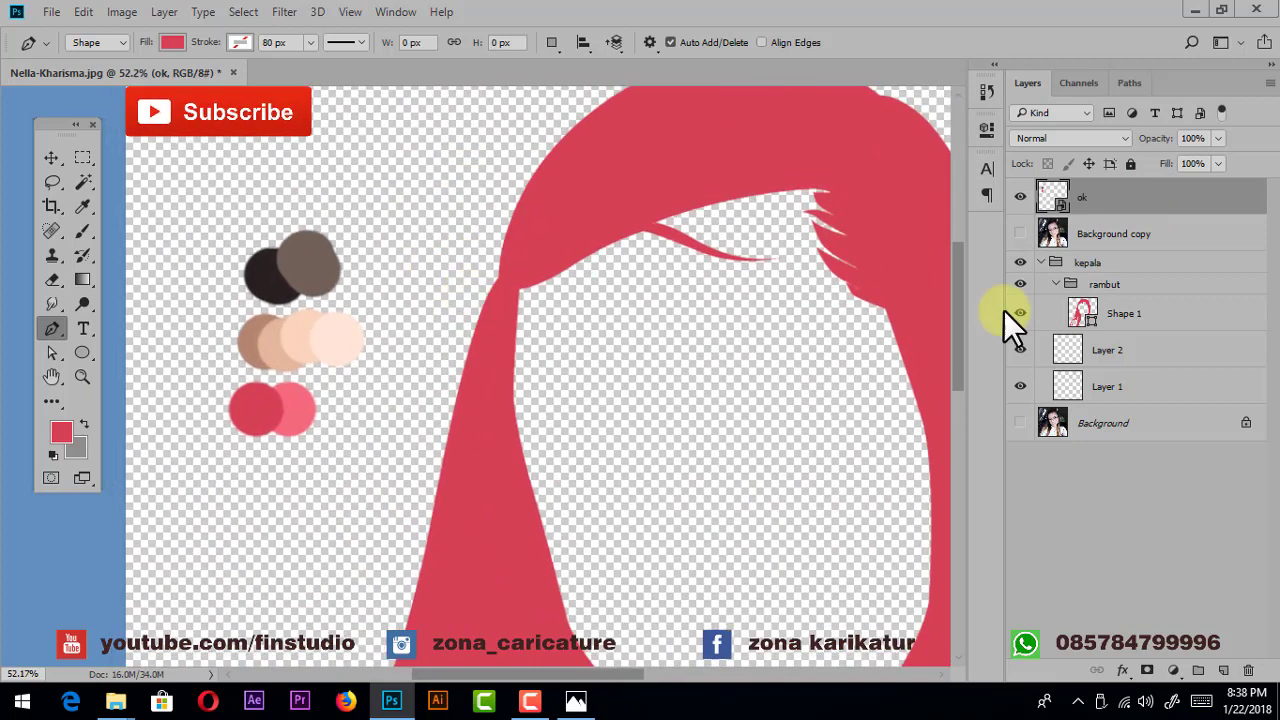
click(1084, 318)
double_click(1084, 318)
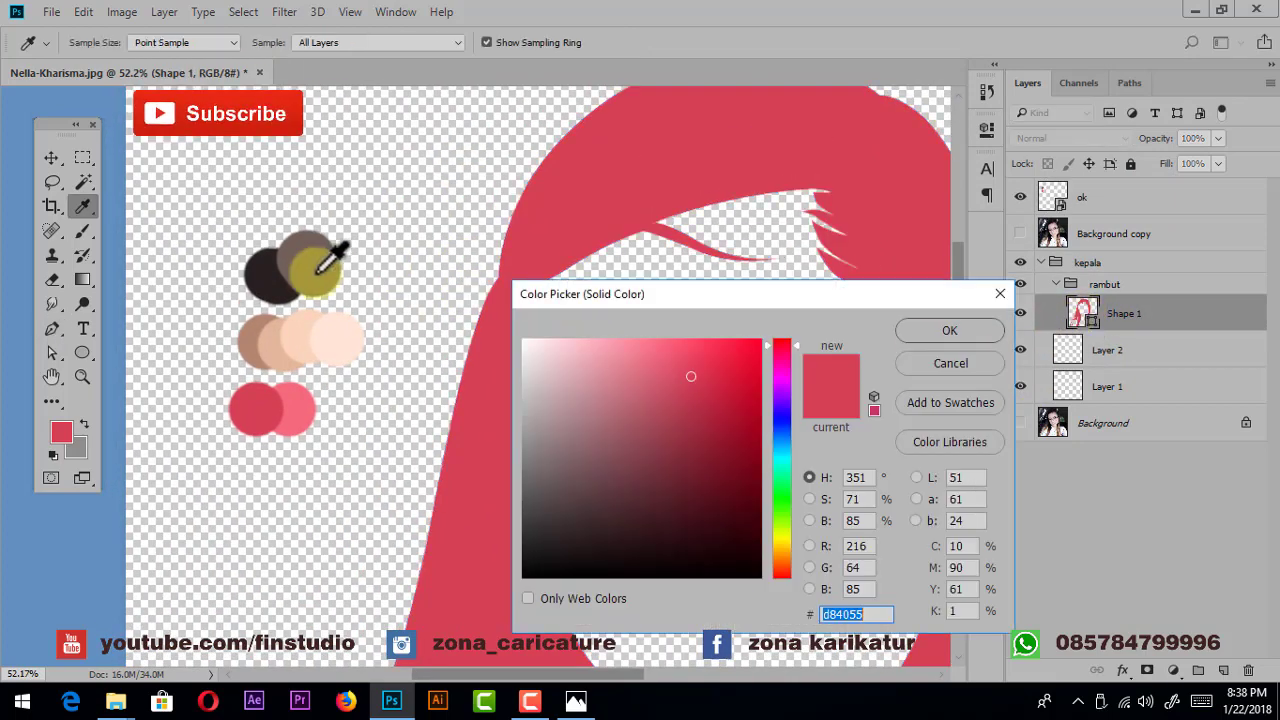
click(270, 292)
click(919, 331)
scroll(703, 292, down, 2)
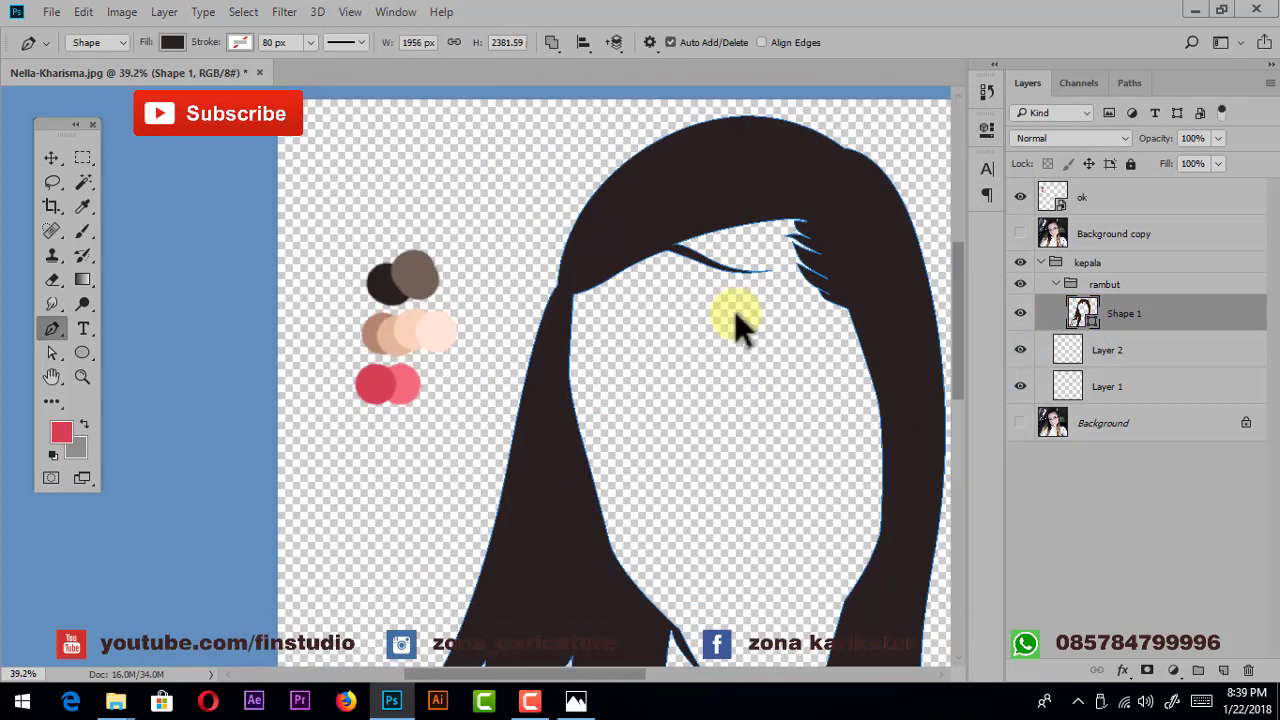
scroll(734, 310, down, 1)
scroll(757, 357, down, 1)
scroll(729, 351, down, 1)
scroll(729, 363, down, 1)
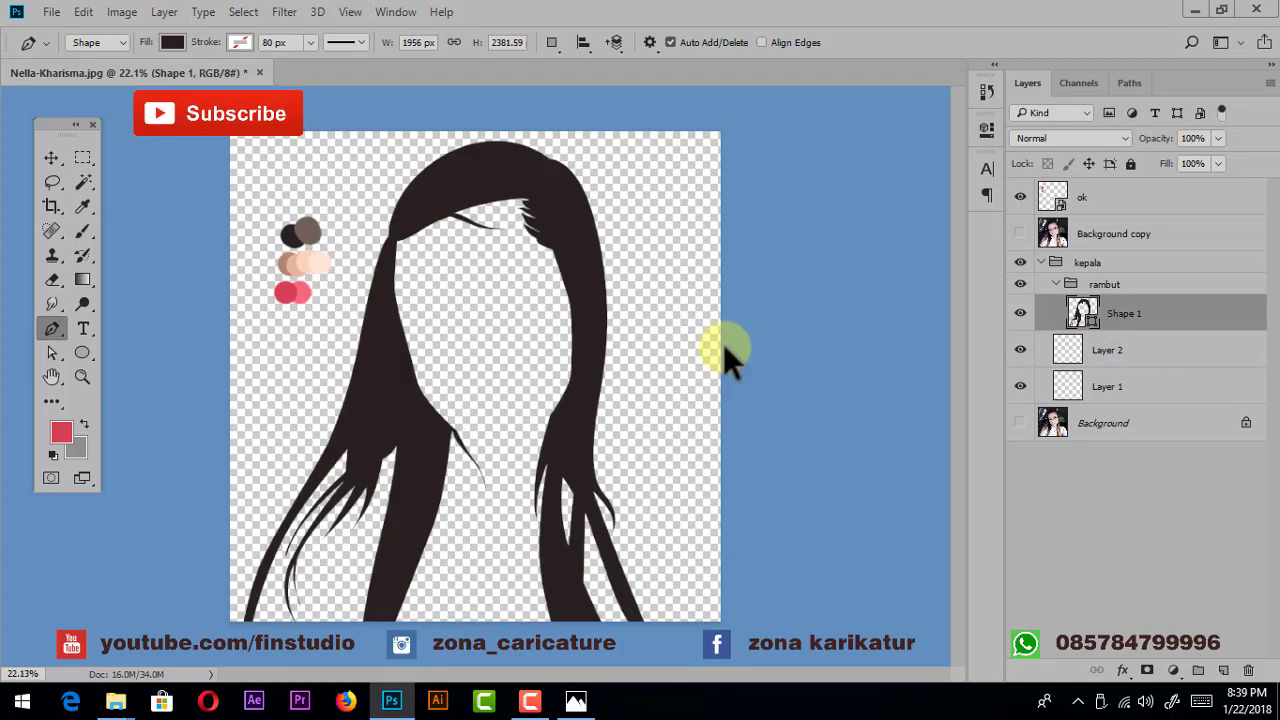
scroll(515, 335, up, 2)
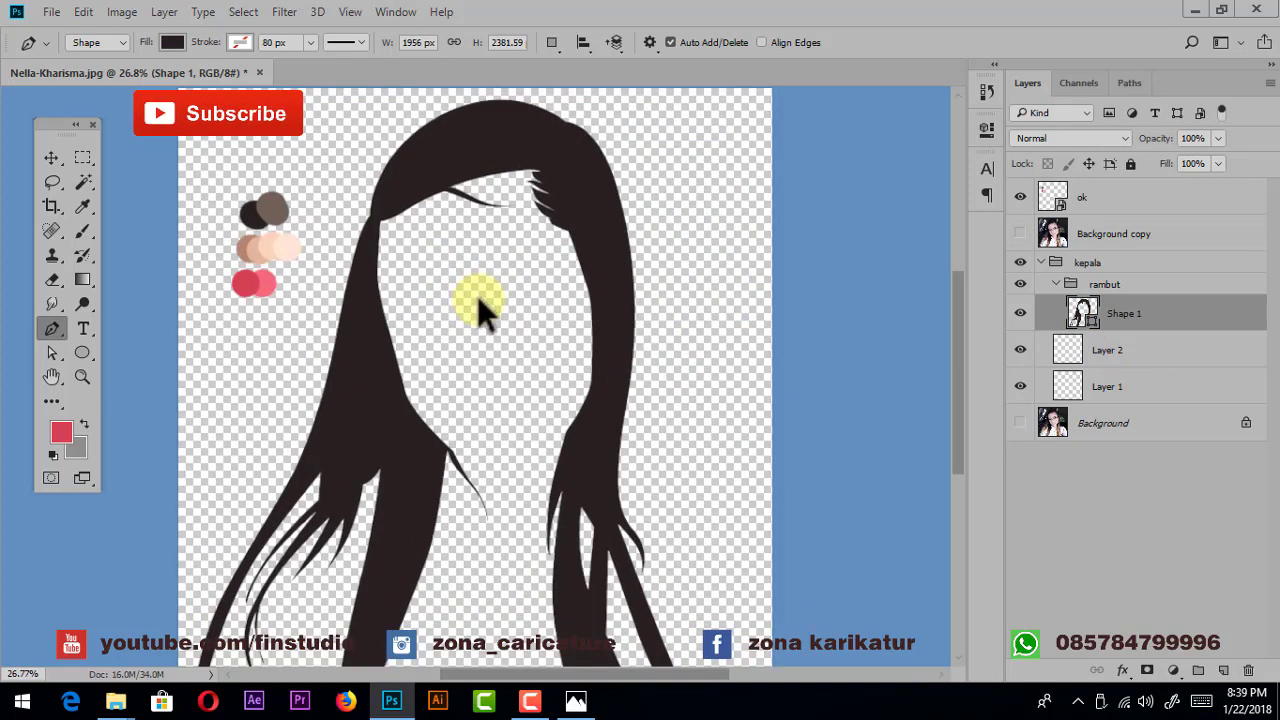
scroll(477, 296, up, 1)
scroll(466, 271, up, 1)
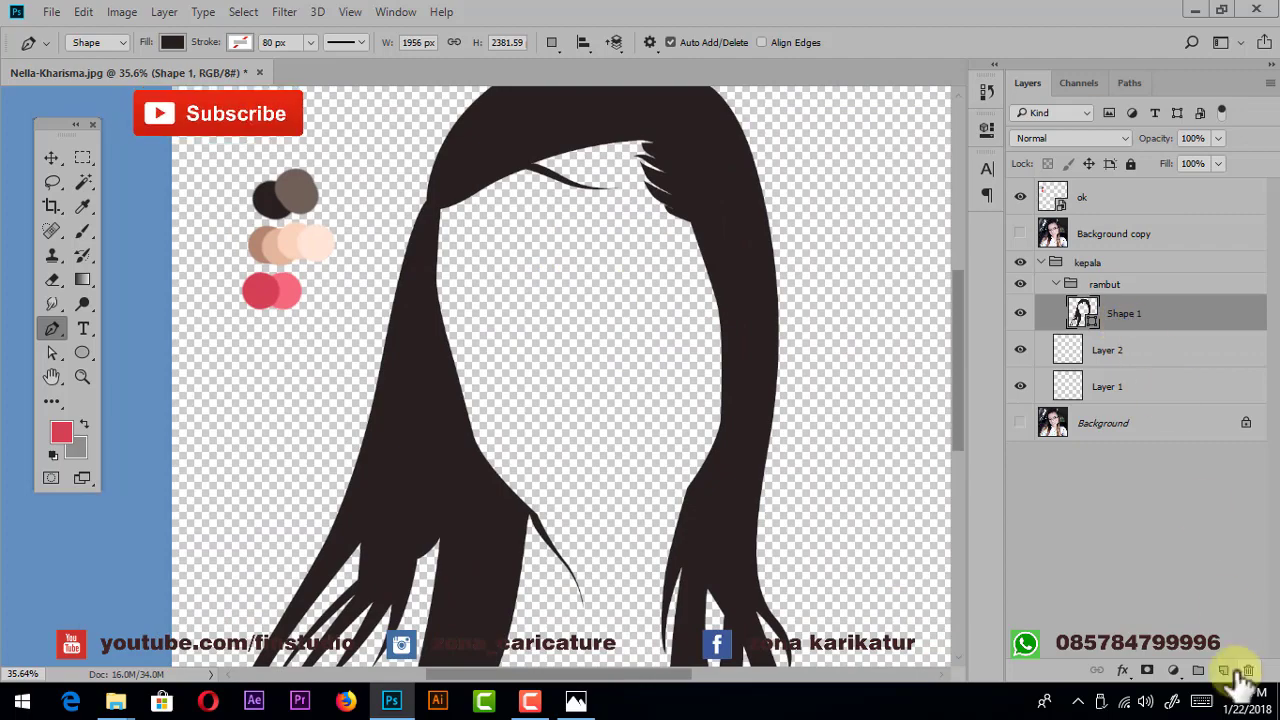
- Add a new layer clipped to the hair shape and show the Background copy reference photo
click(1224, 670)
right_click(1126, 313)
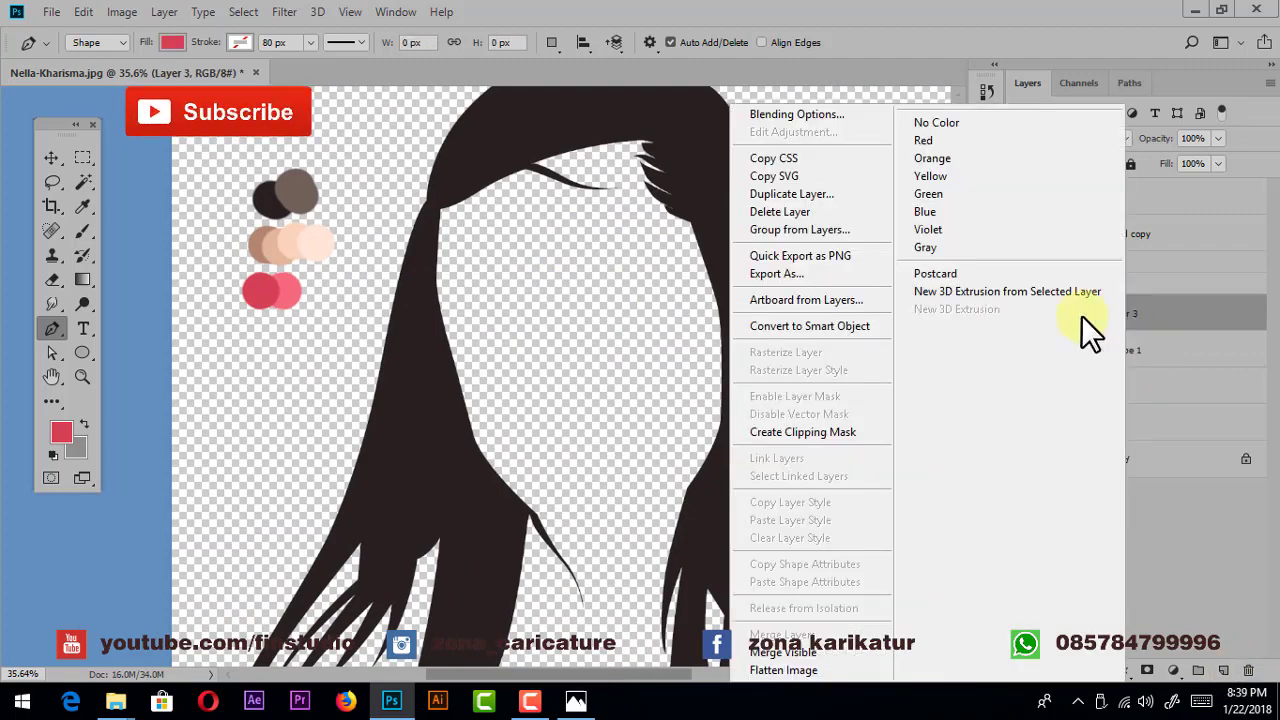
click(865, 432)
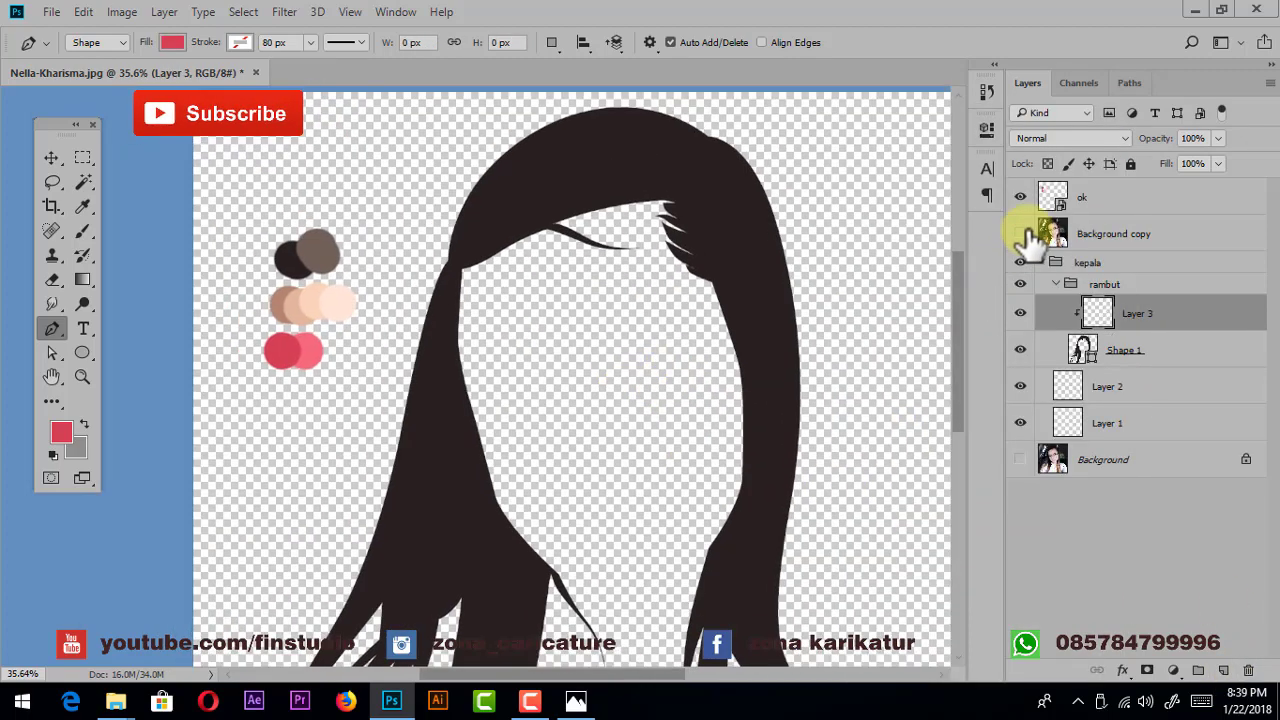
click(1020, 233)
scroll(713, 249, up, 3)
scroll(713, 249, up, 2)
scroll(742, 265, up, 2)
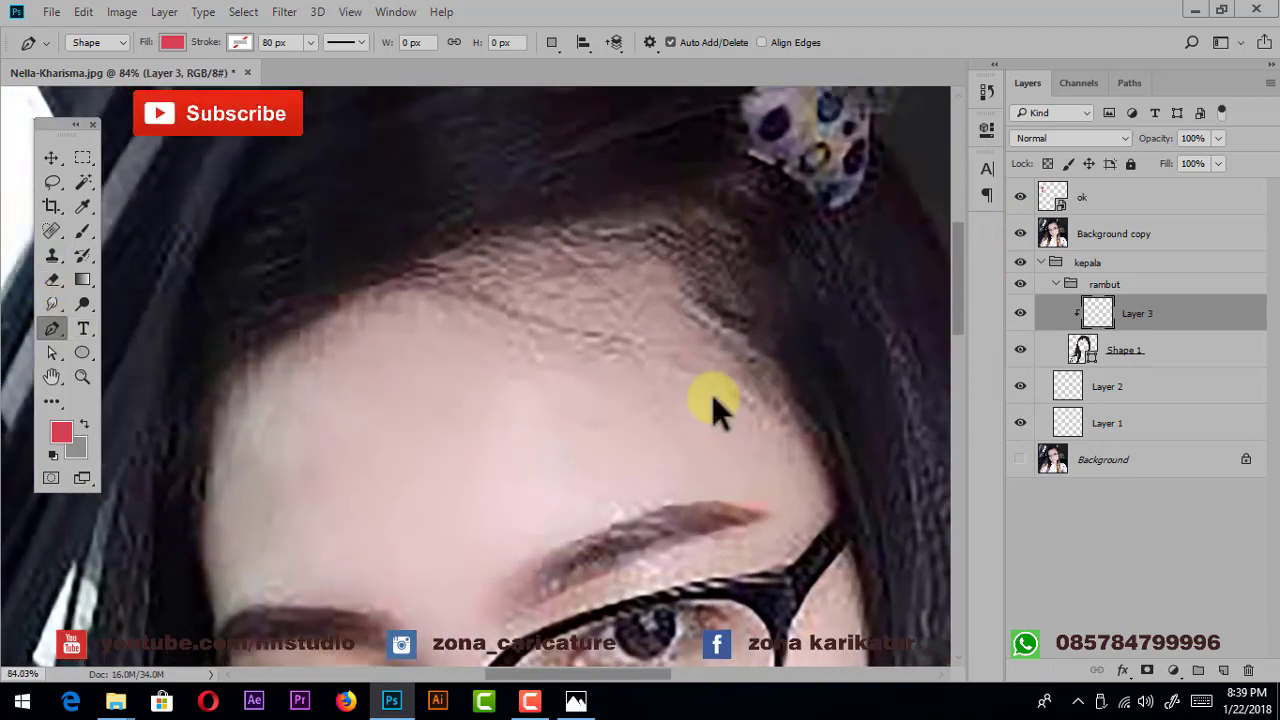
scroll(714, 400, up, 1)
- Trace pointed fringe strands along the right hairline with the Pen tool
click(869, 487)
mouse_move(805, 347)
mouse_down()
mouse_move(697, 254)
mouse_move(711, 339)
mouse_up()
drag(643, 265, 700, 282)
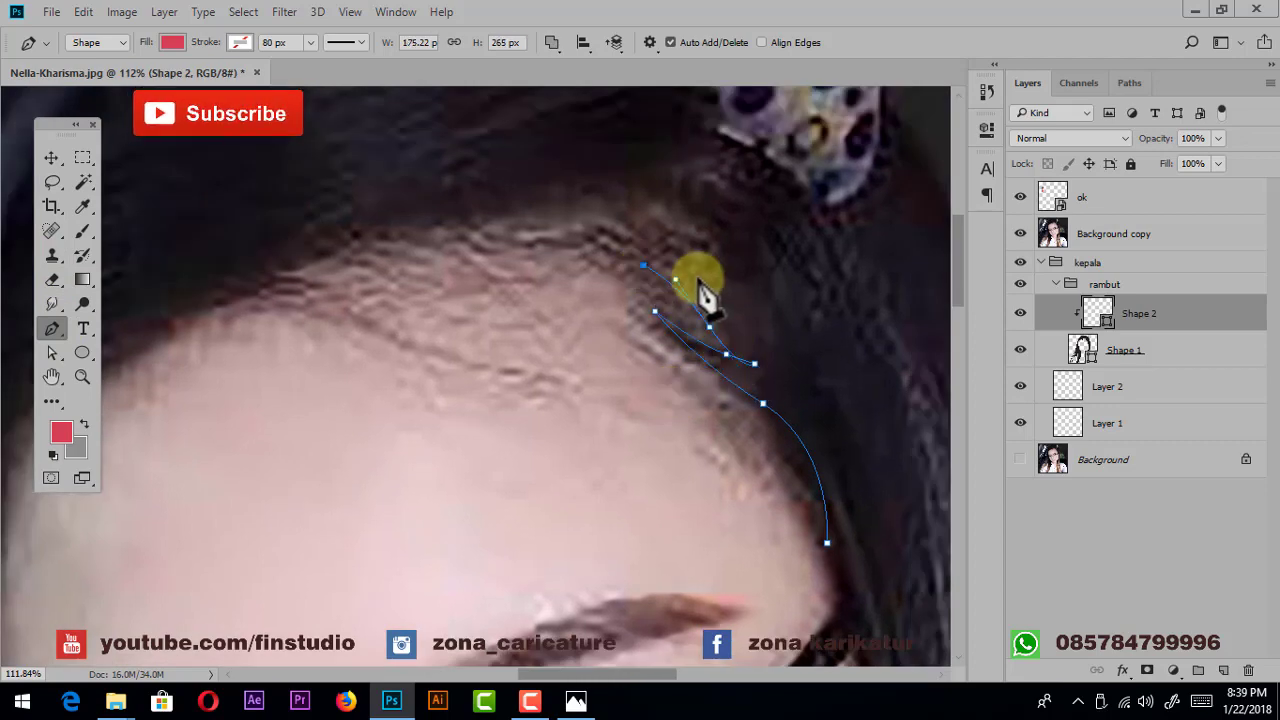
drag(655, 224, 717, 246)
drag(650, 185, 602, 181)
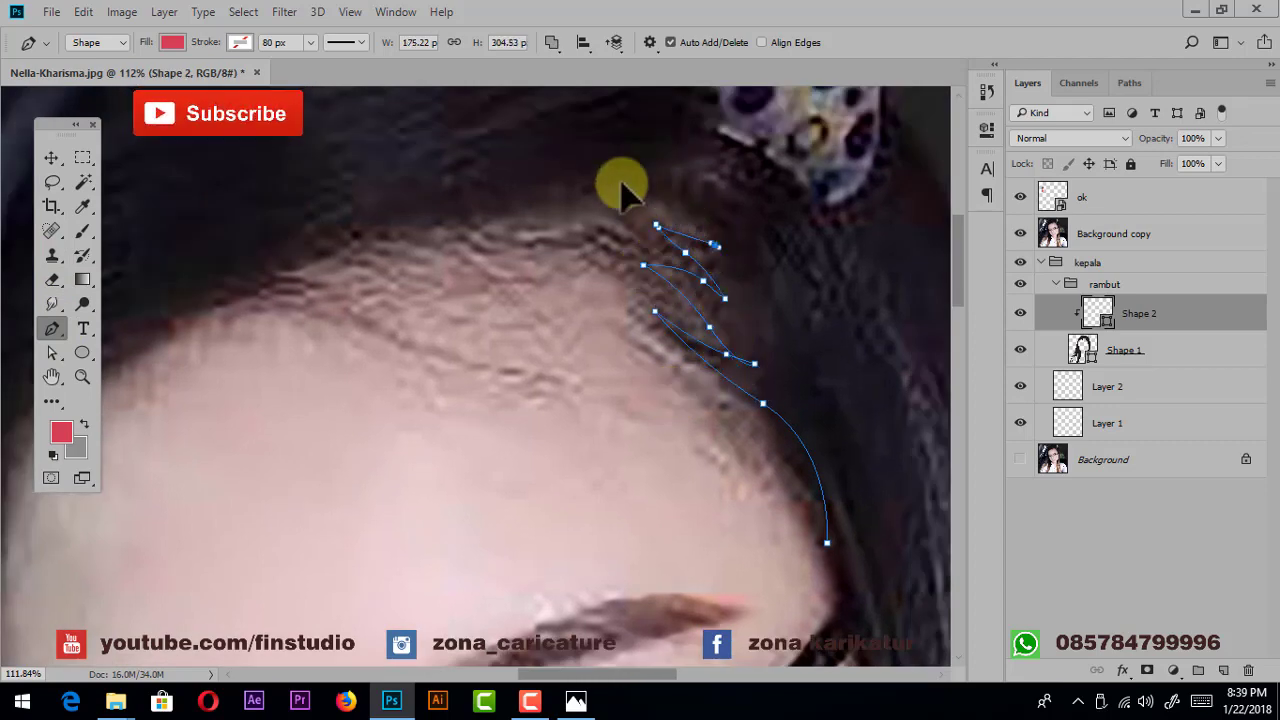
alt+click(650, 186)
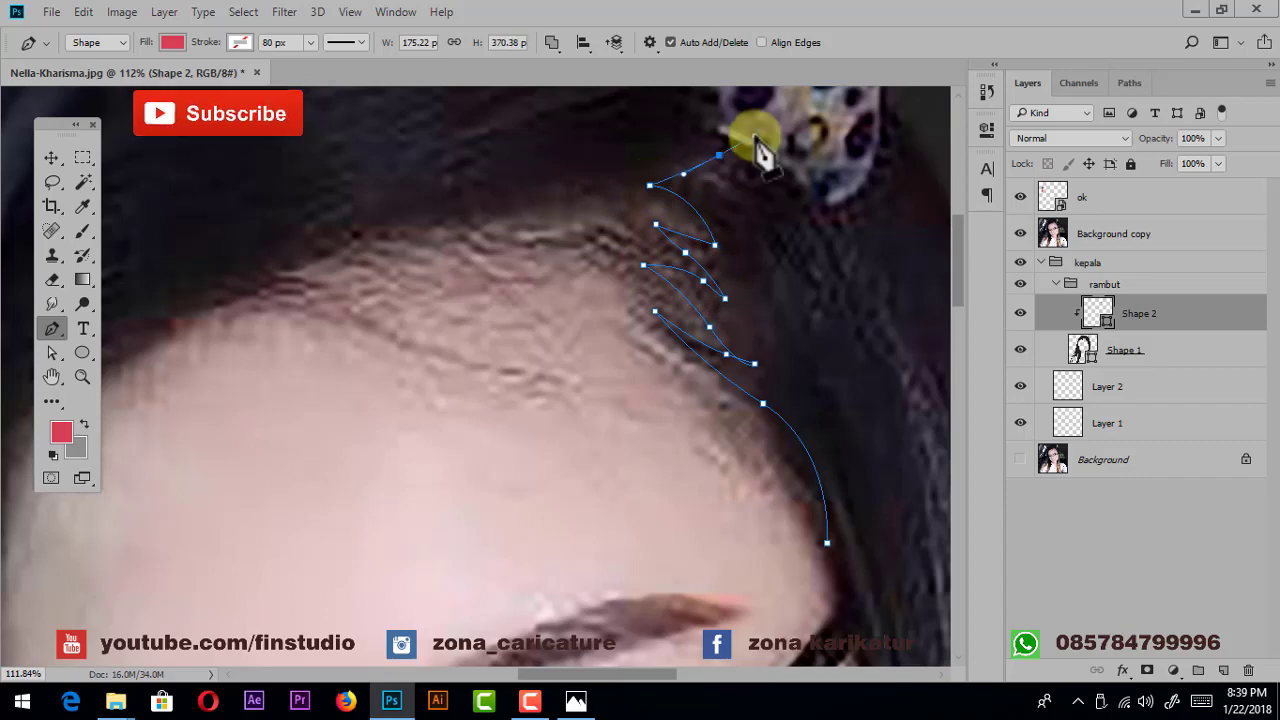
click(565, 220)
key(ctrl+z)
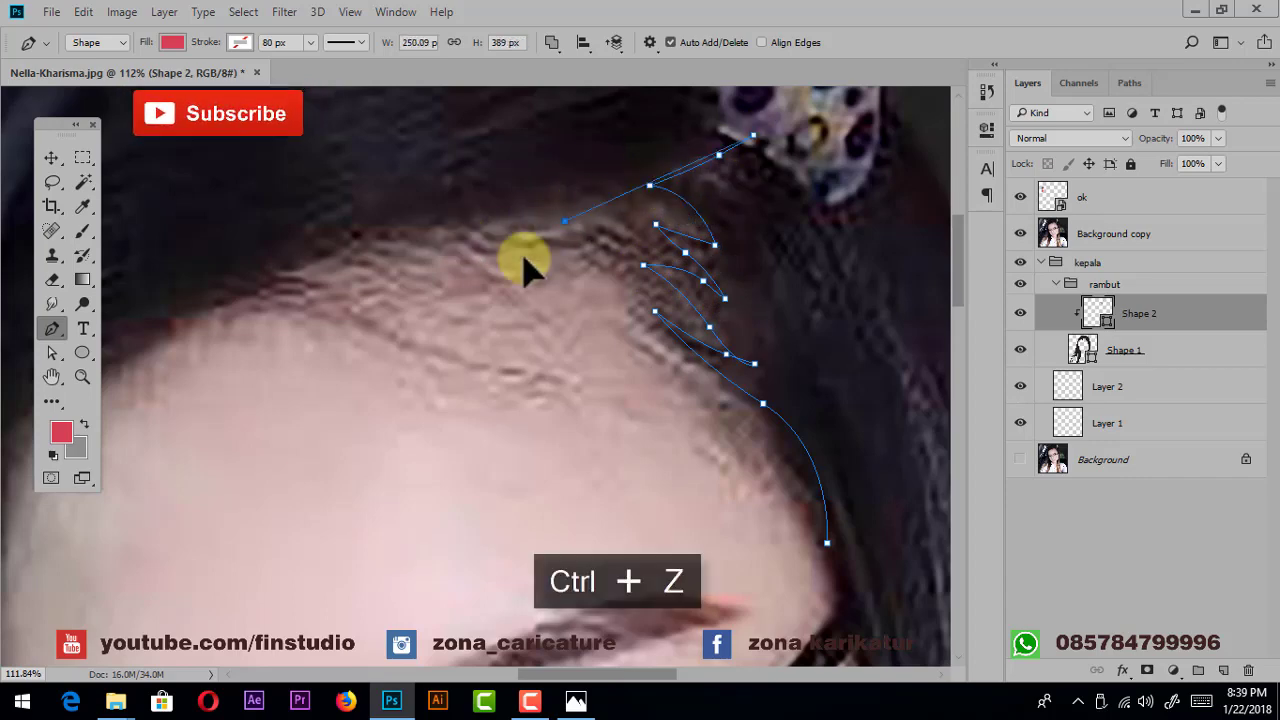
click(480, 279)
drag(735, 542, 812, 548)
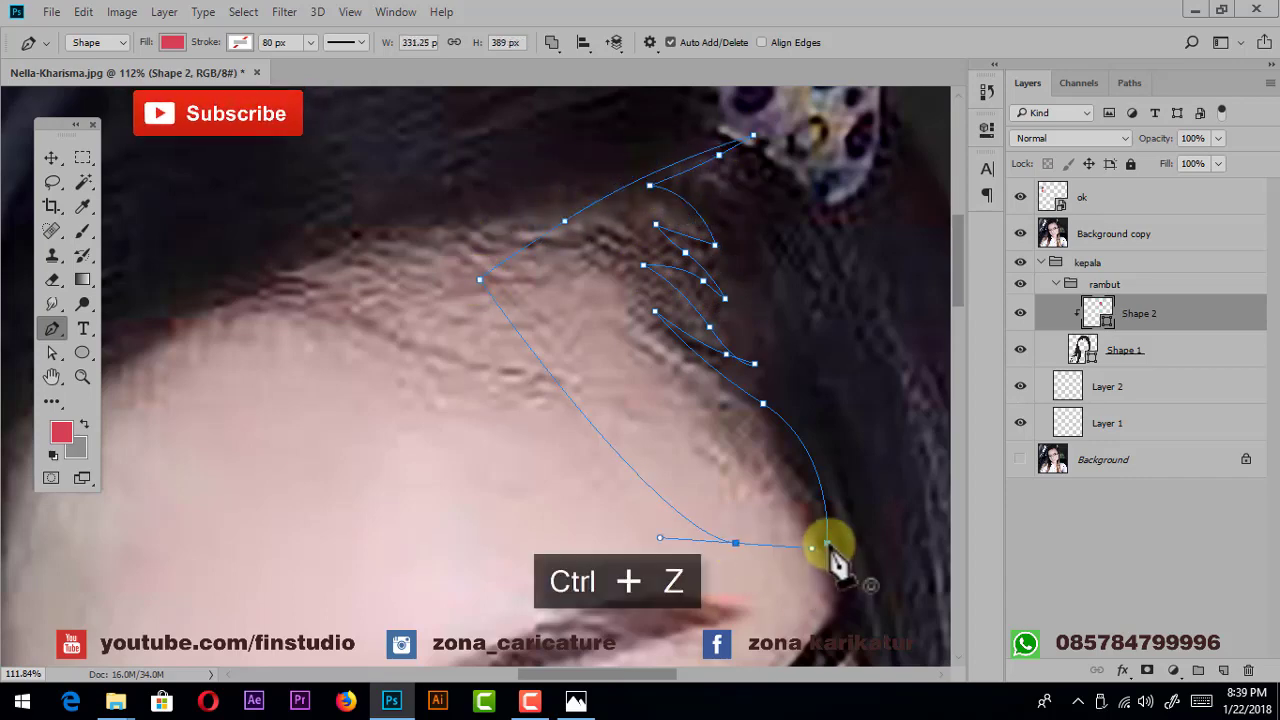
- Hide the Background copy photo to check the new red strands
click(1020, 233)
alt+scroll(743, 337, down, 5)
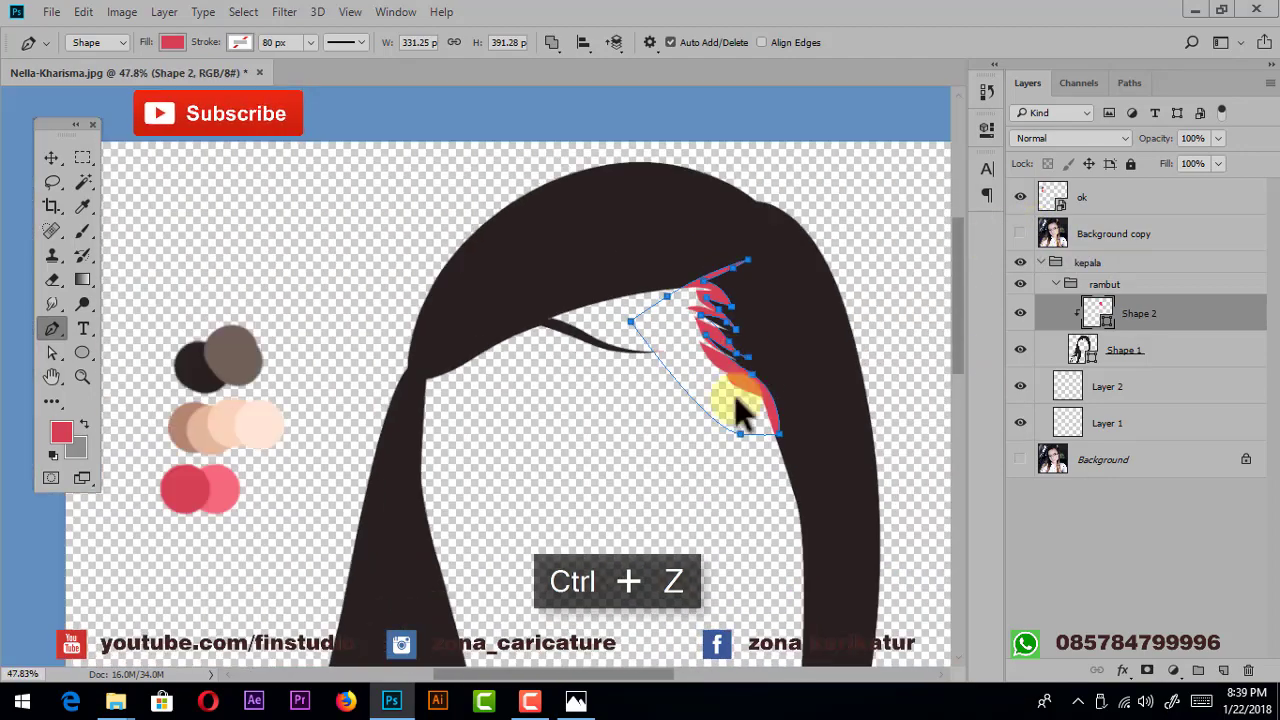
alt+scroll(790, 443, up, 4)
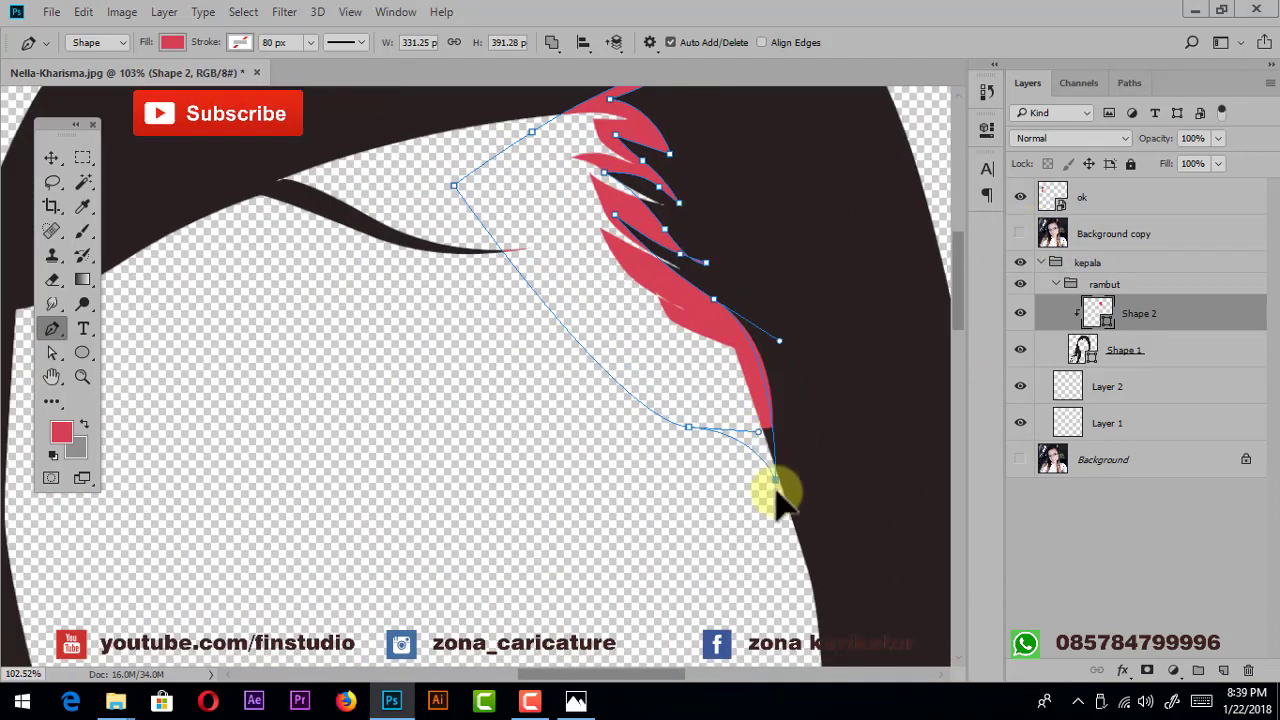
alt+scroll(775, 475, down, 3)
drag(584, 452, 750, 432)
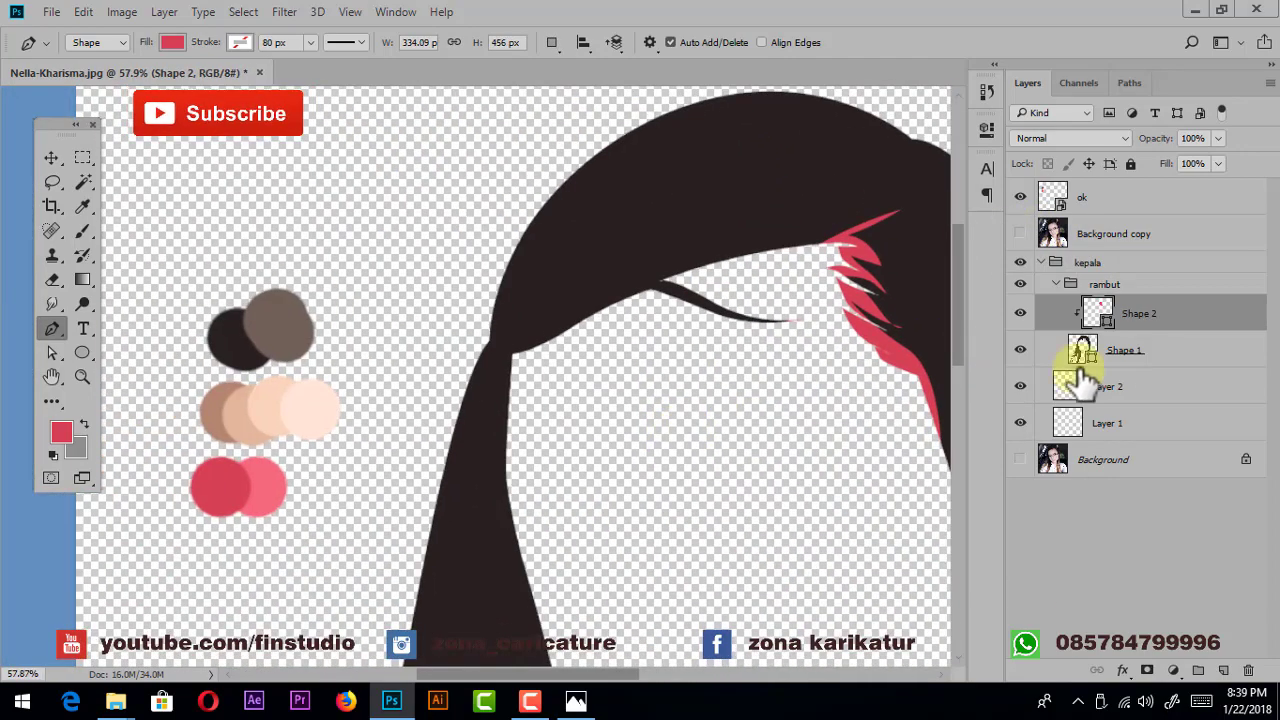
- Recolour Shape 2's strands to the soft peach e3b699, starting from the lightest palette dot
double_click(1110, 320)
click(298, 400)
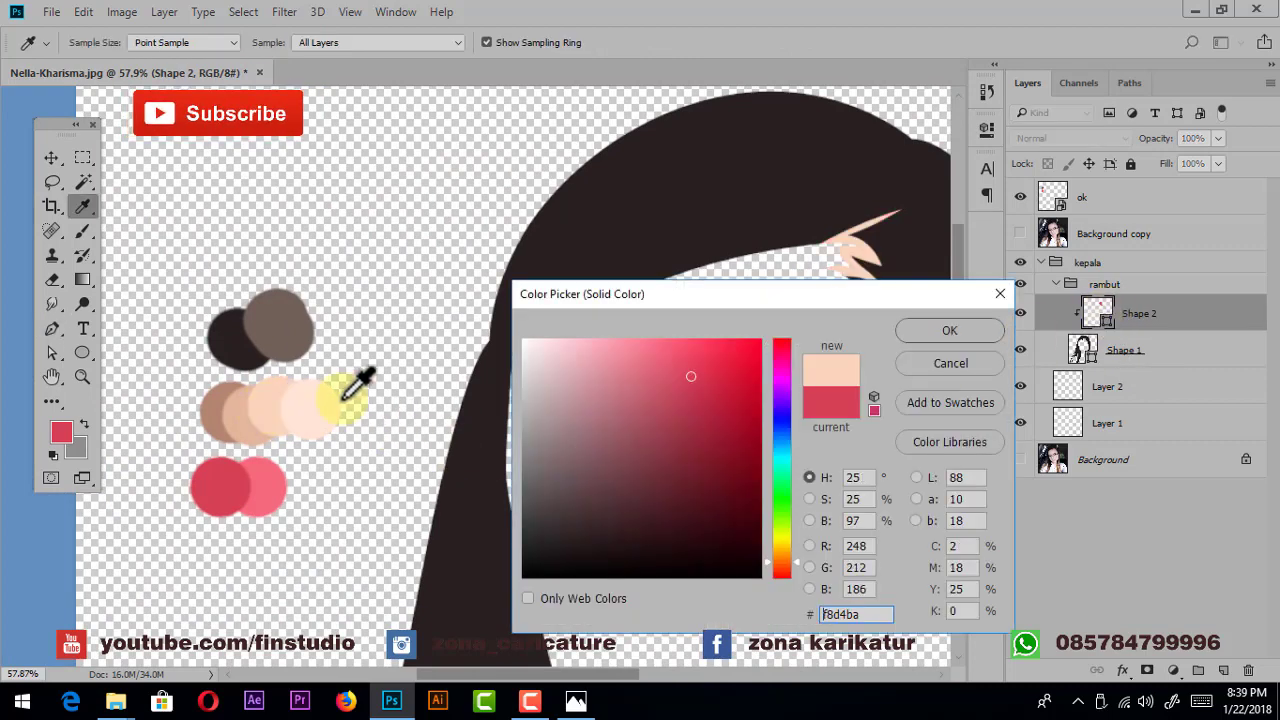
drag(243, 416, 785, 370)
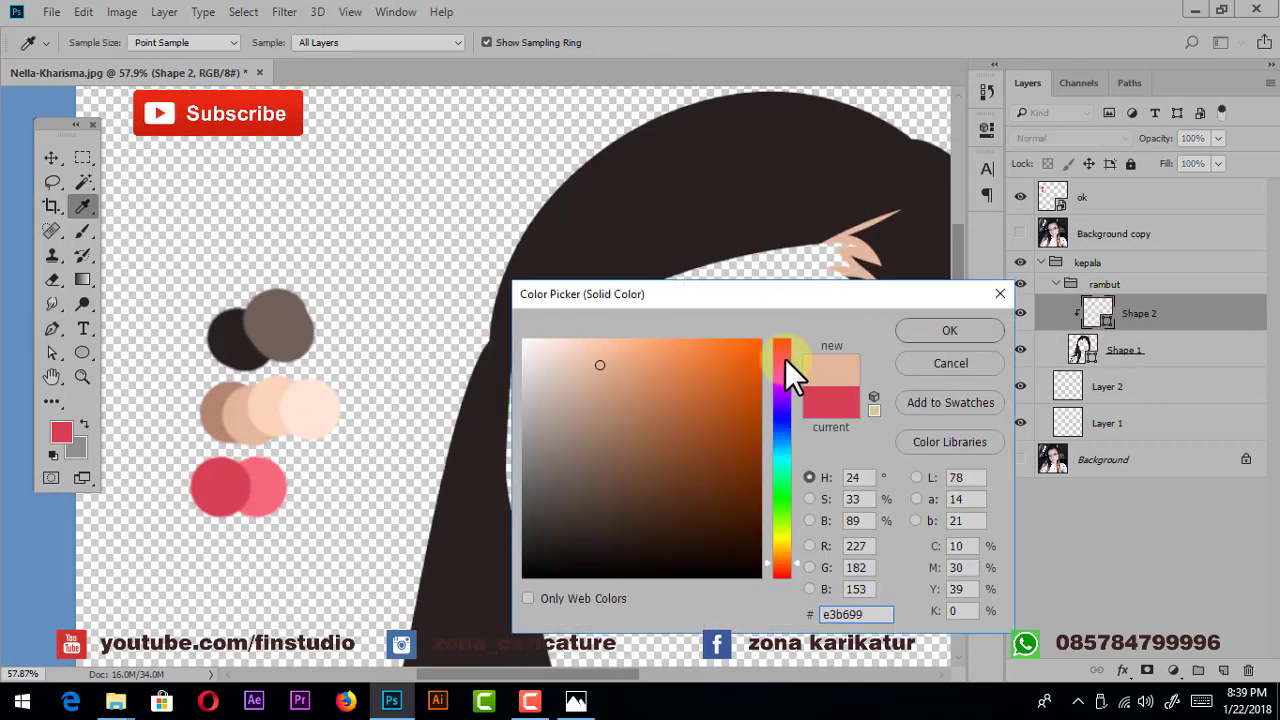
click(938, 330)
scroll(771, 423, down, 1)
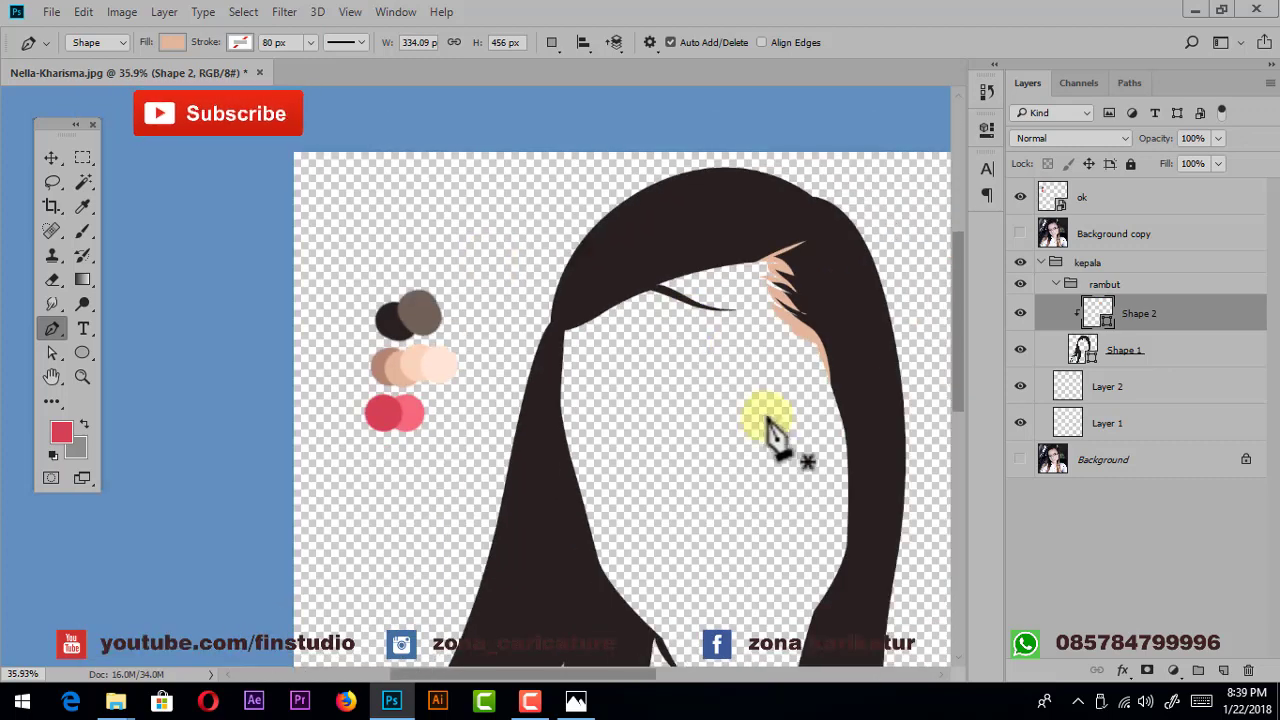
scroll(717, 343, down, 1)
- Compare against the reference photo, then add a new clipped layer above Shape 1
click(1020, 234)
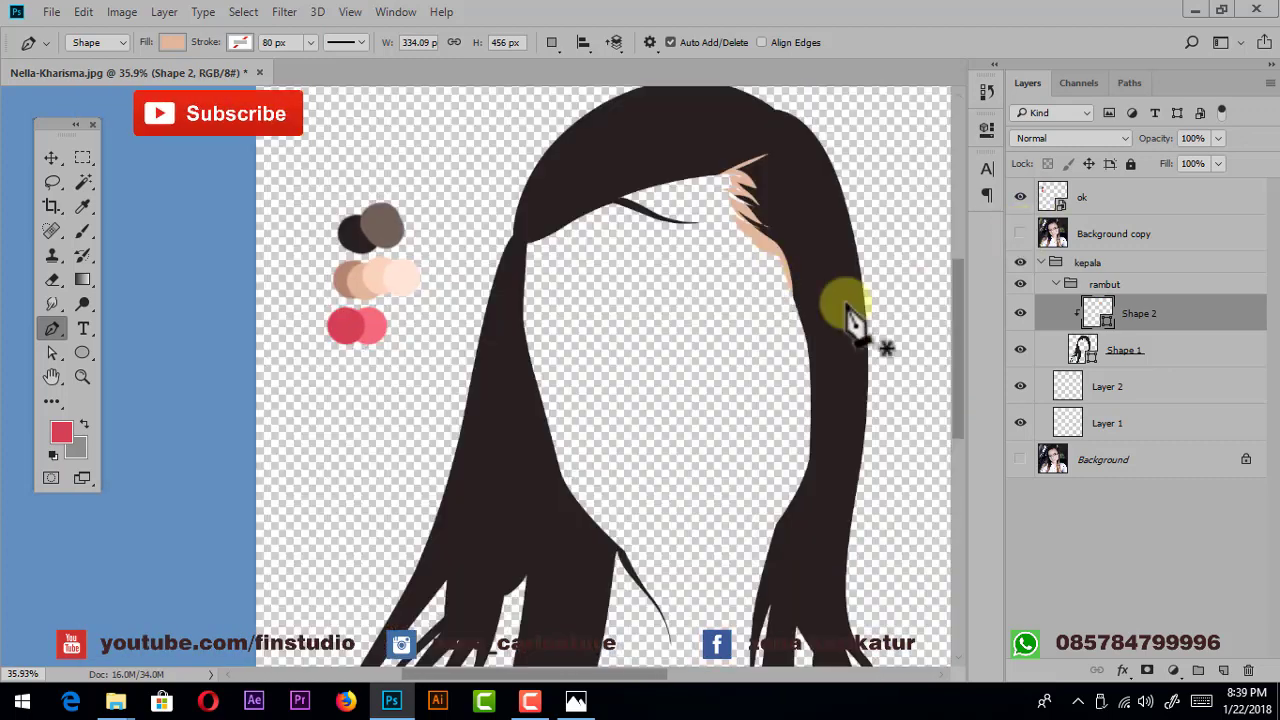
drag(733, 223, 722, 265)
click(1108, 350)
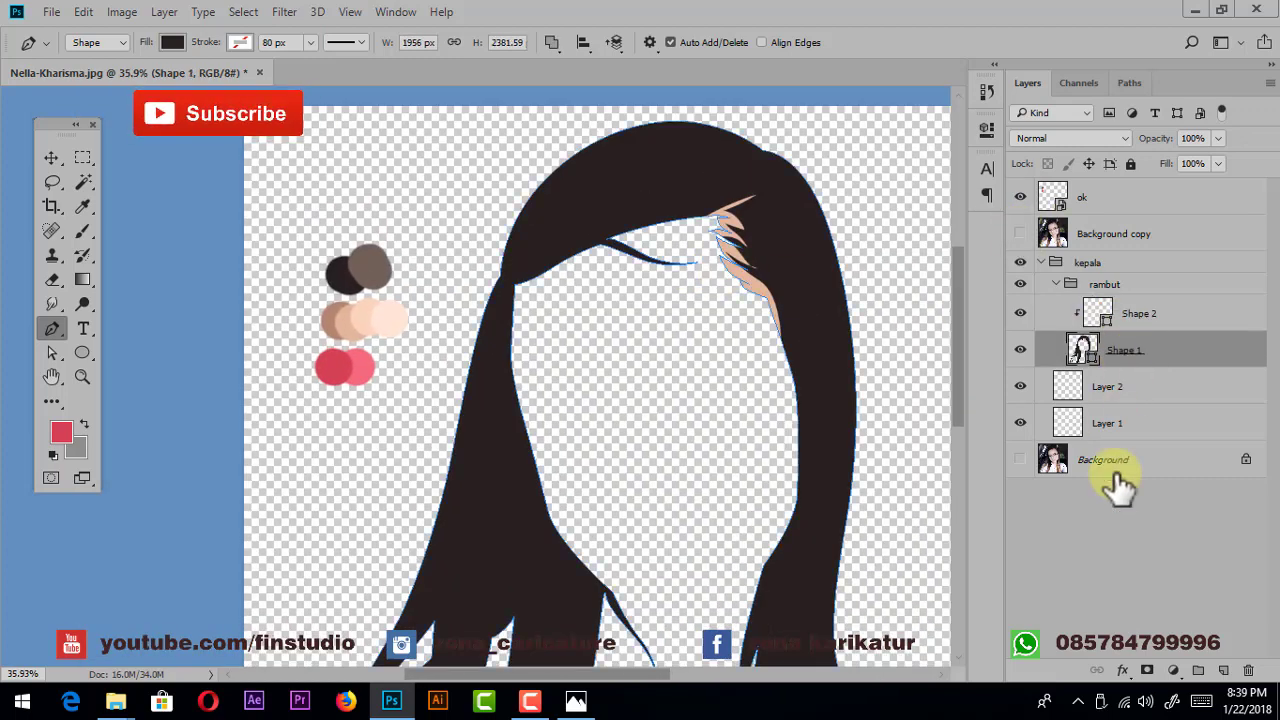
click(1224, 670)
- Show the reference photo and trace a curved strand up from the hair ends
click(1020, 234)
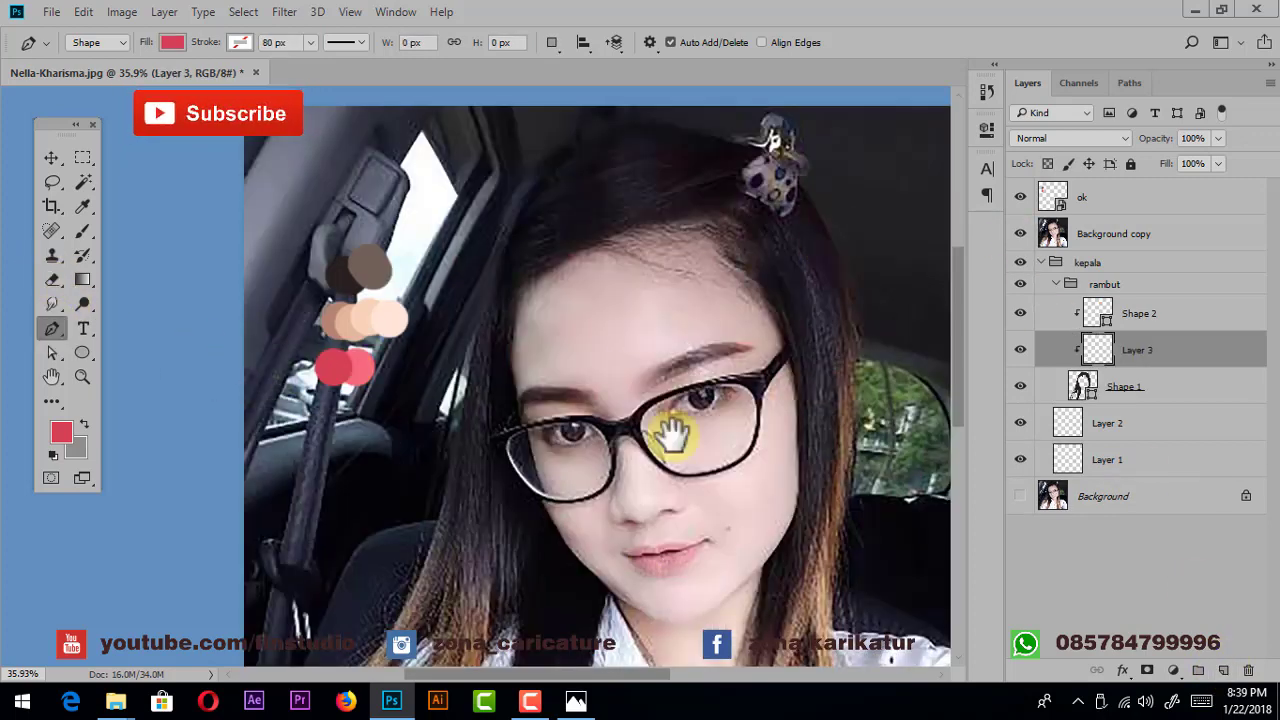
scroll(600, 474, down, 4)
scroll(550, 495, down, 3)
click(602, 600)
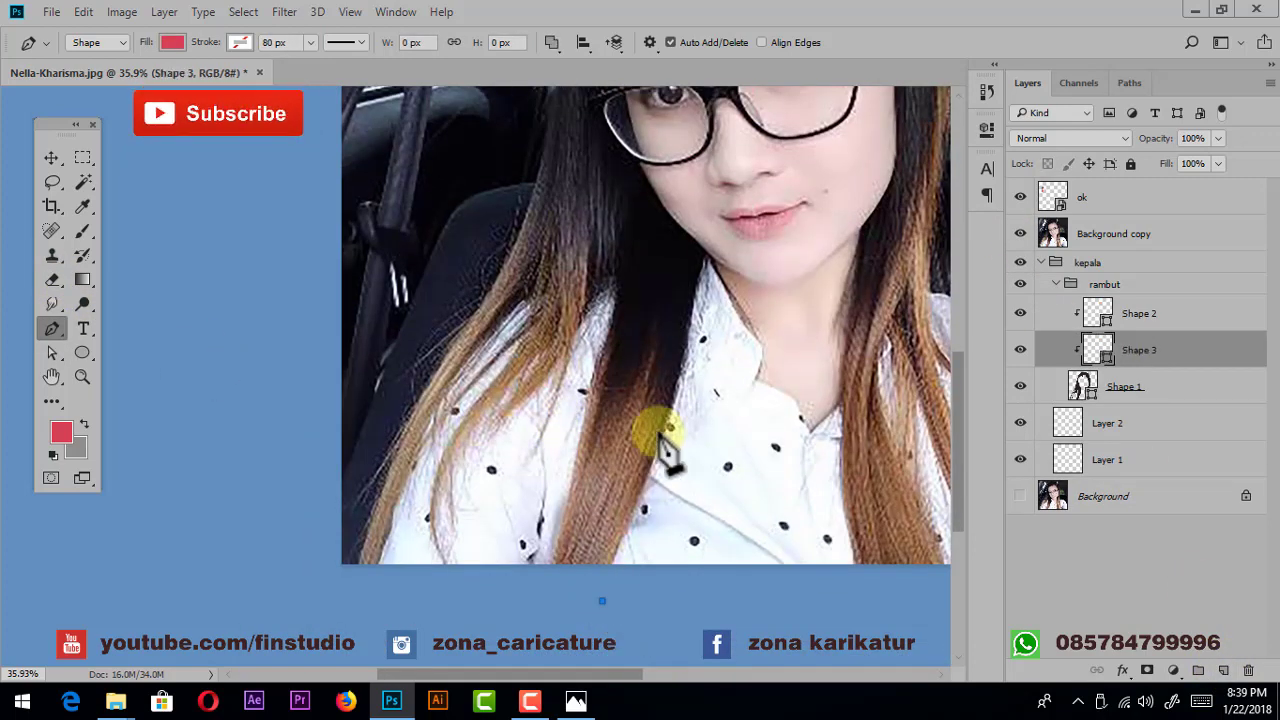
drag(656, 430, 668, 400)
click(652, 340)
click(652, 272)
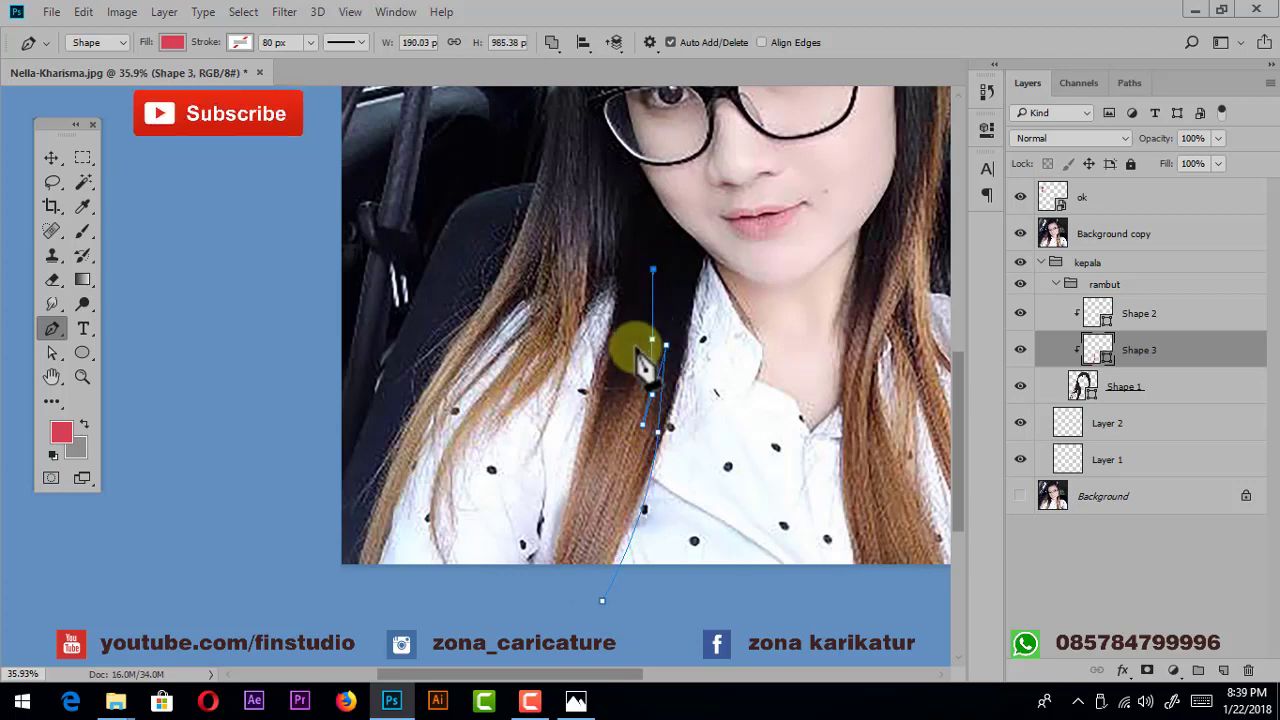
drag(638, 254, 623, 429)
scroll(623, 440, up, 3)
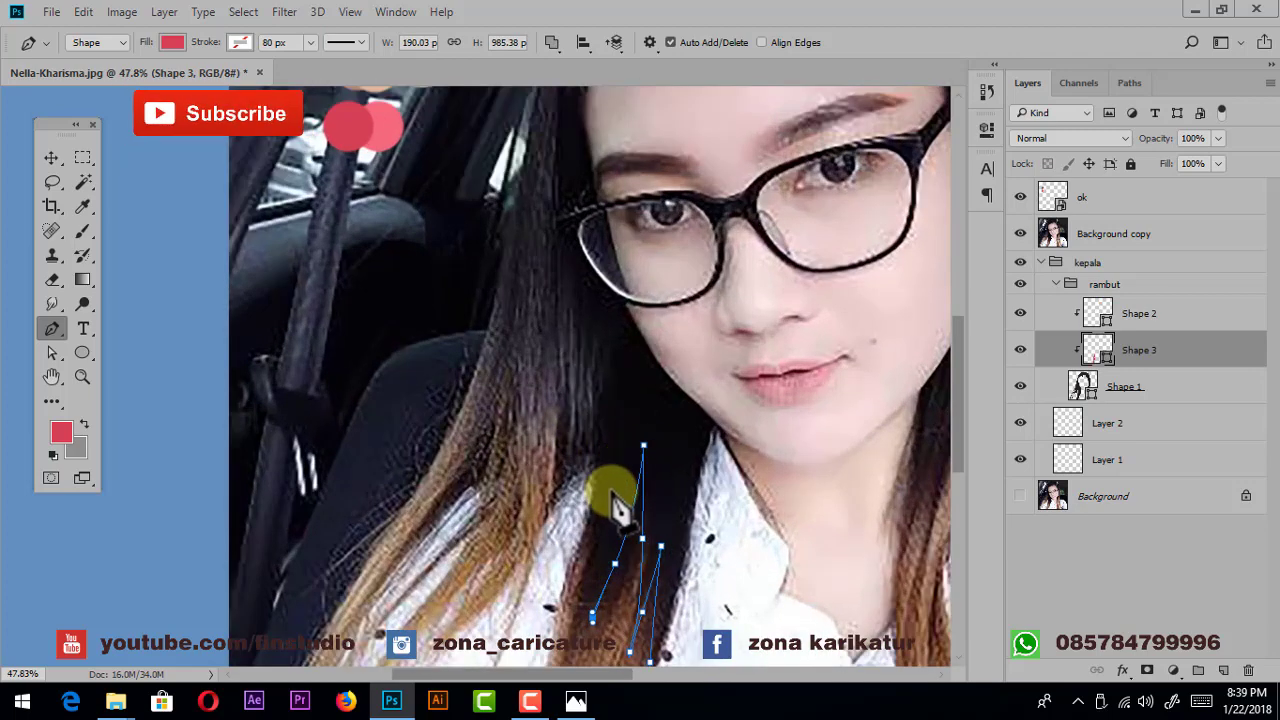
click(616, 447)
click(543, 548)
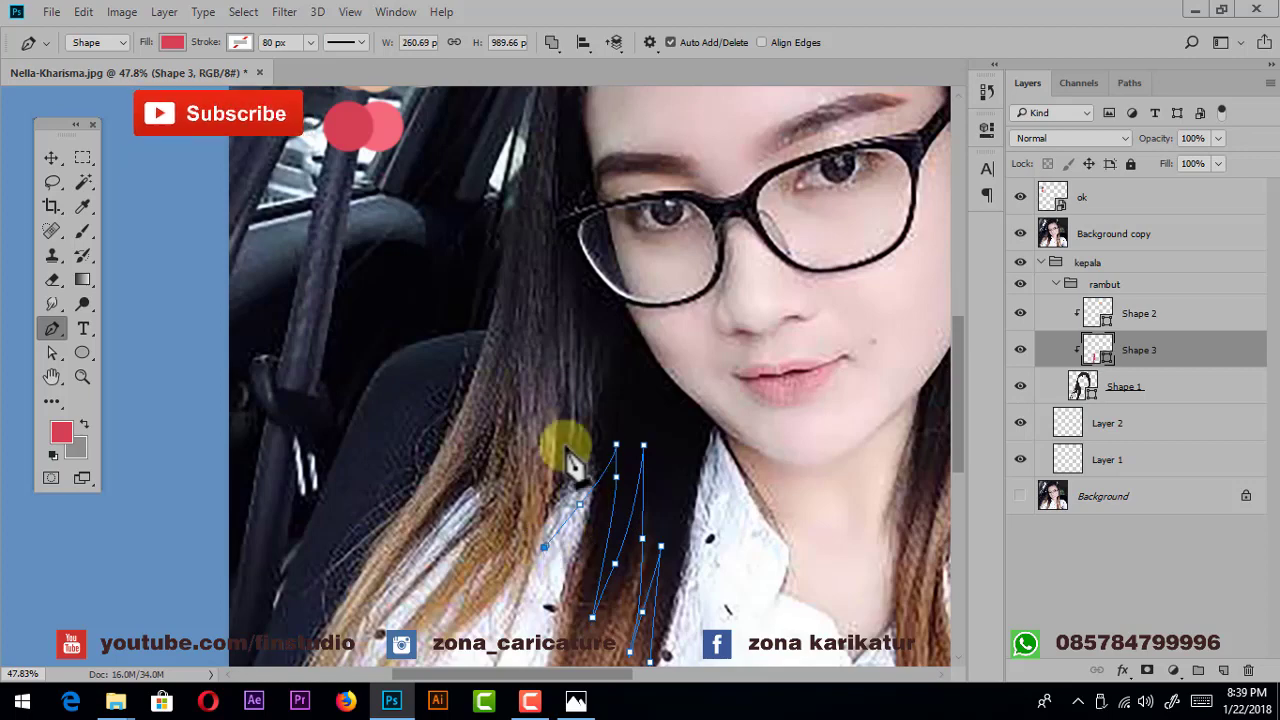
drag(563, 381, 562, 313)
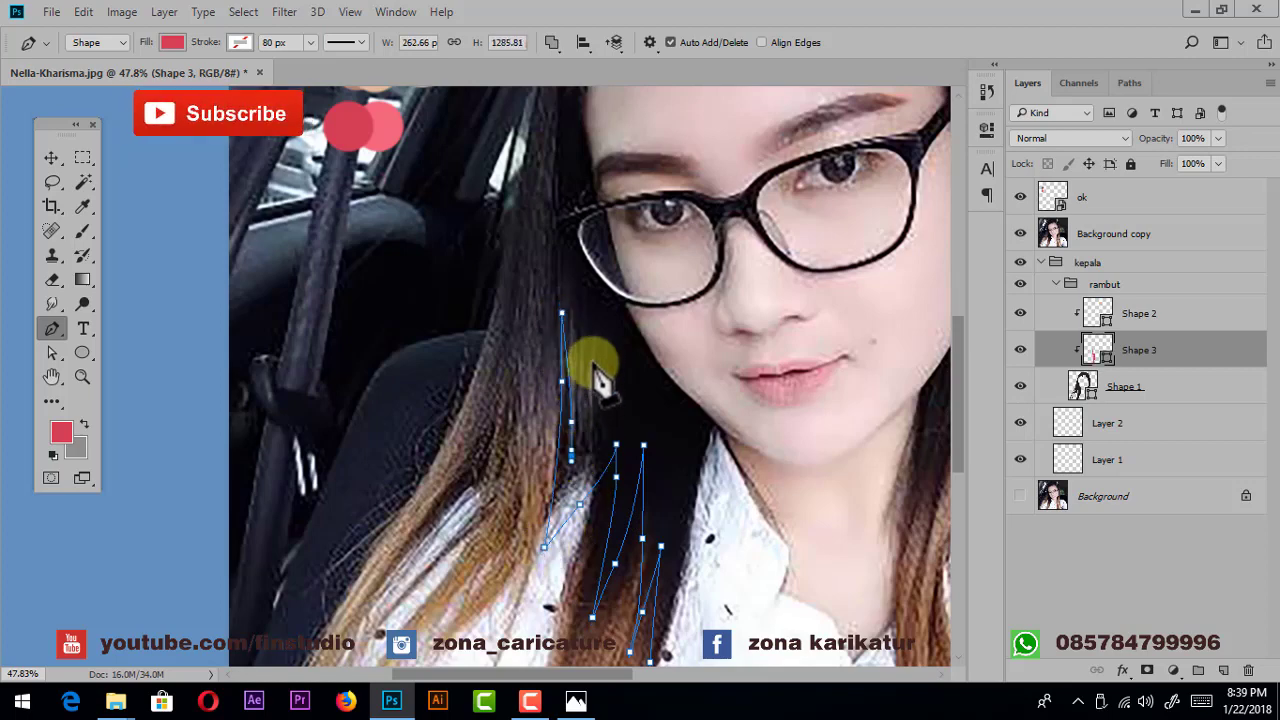
drag(584, 365, 605, 452)
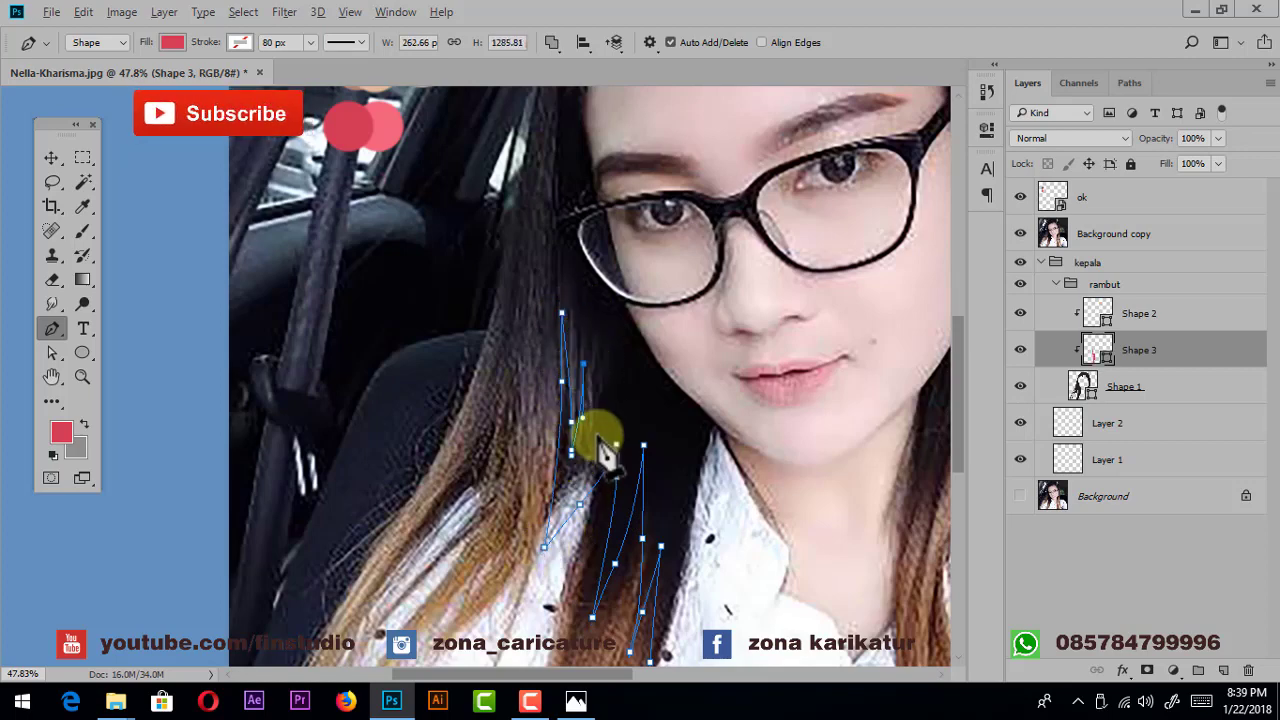
drag(623, 354, 614, 286)
- Extend the strand outline up toward the top of the head, undoing misplaced points
key(ctrl+z)
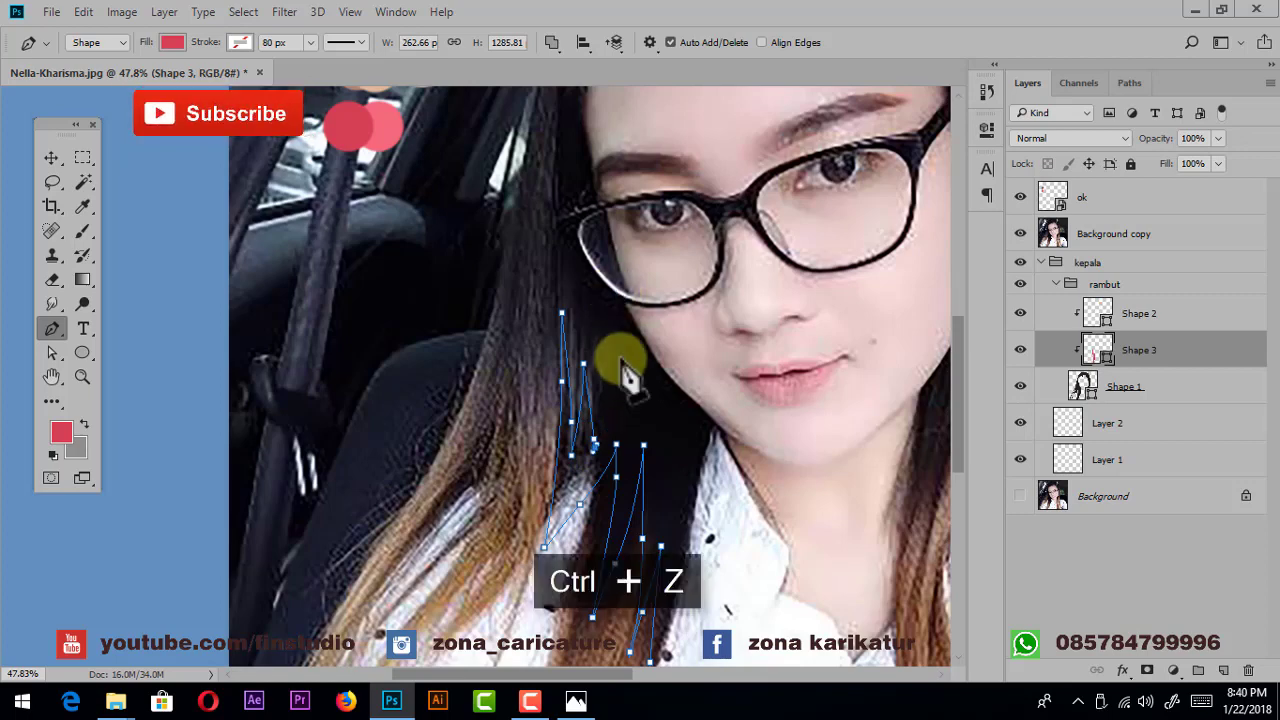
mouse_move(615, 353)
mouse_down()
mouse_move(612, 287)
mouse_move(608, 461)
mouse_up()
drag(595, 293, 597, 424)
drag(579, 230, 577, 263)
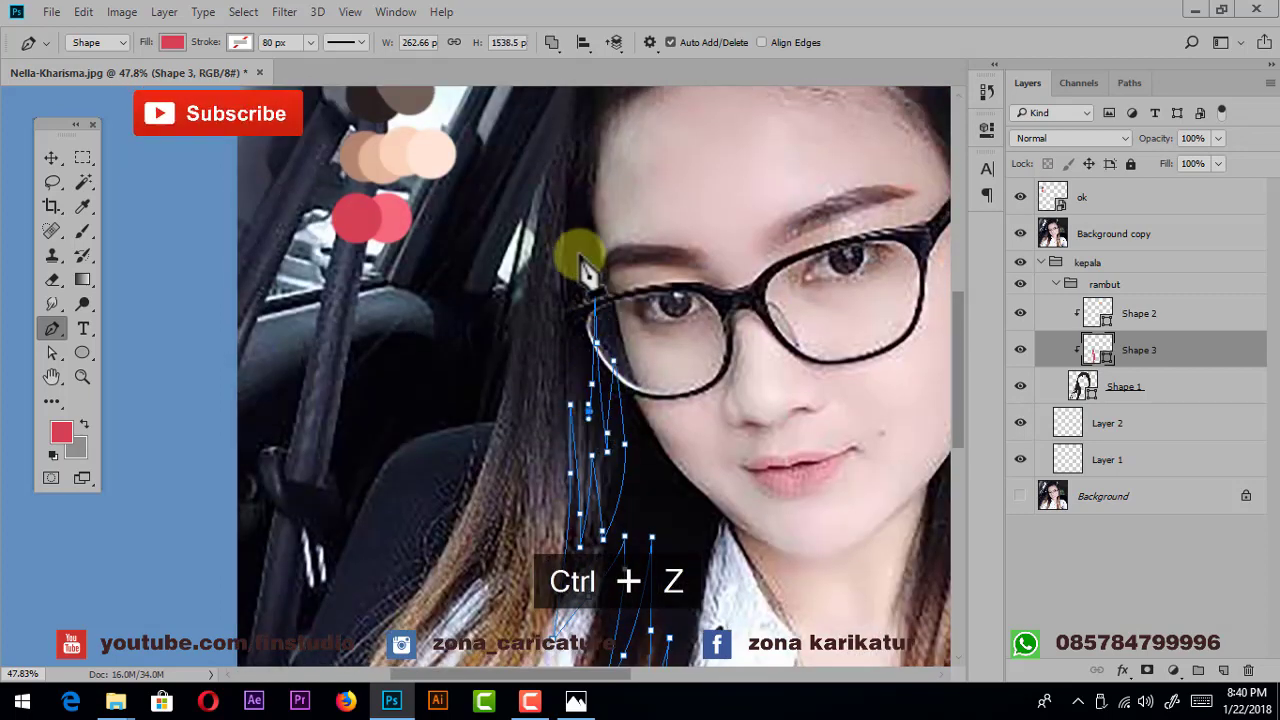
drag(575, 336, 578, 428)
drag(579, 285, 580, 371)
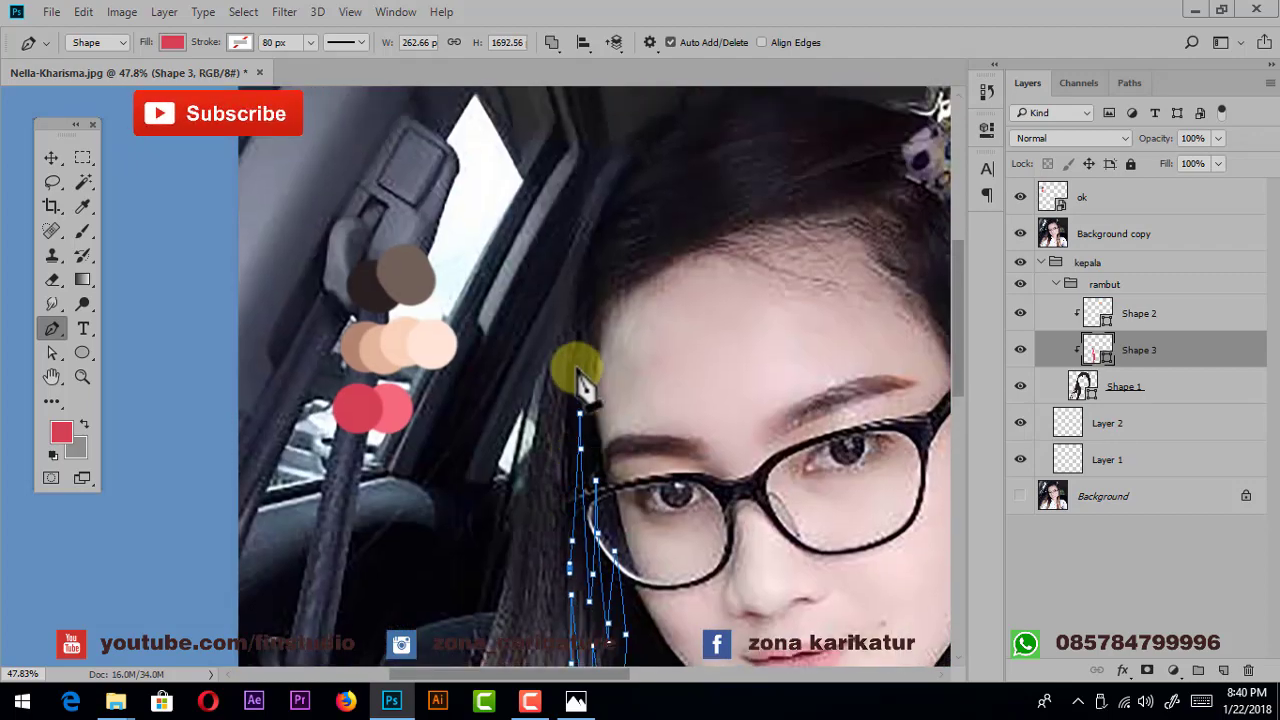
click(580, 251)
scroll(611, 216, up, 2)
drag(611, 214, 600, 325)
key(ctrl+z)
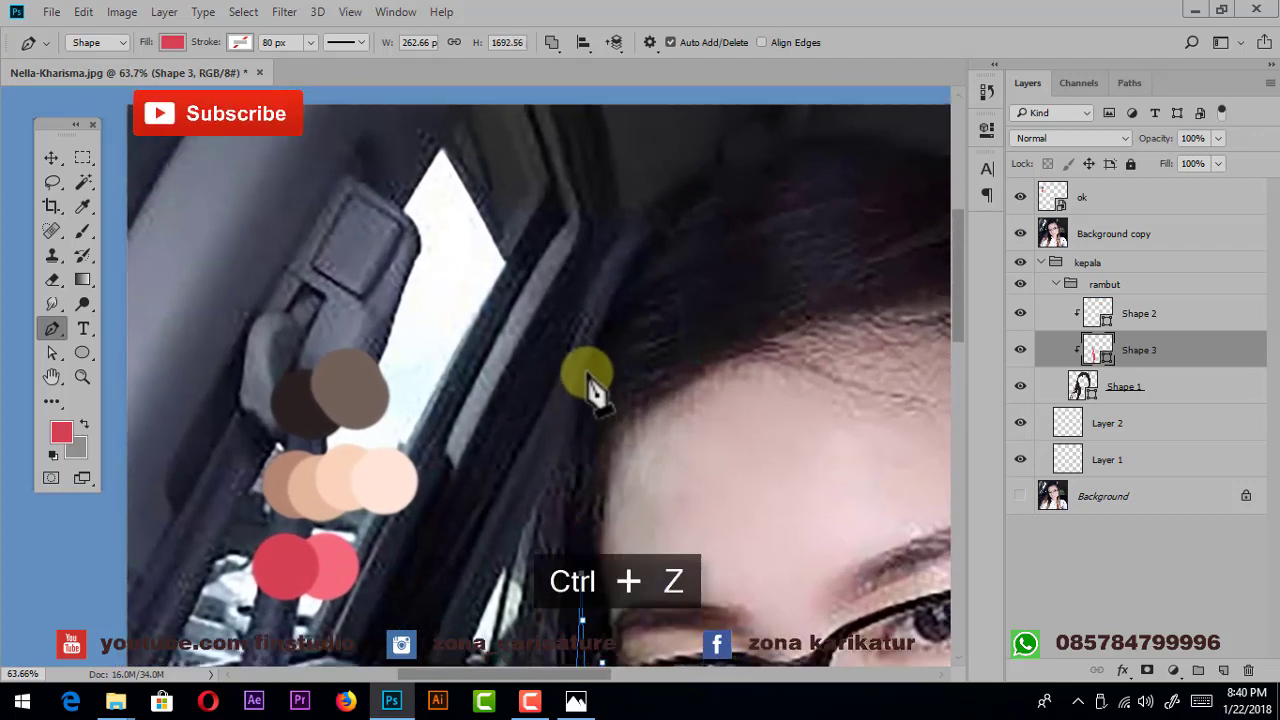
mouse_move(622, 177)
mouse_down()
mouse_move(651, 266)
mouse_move(559, 300)
mouse_up()
scroll(651, 266, up, 2)
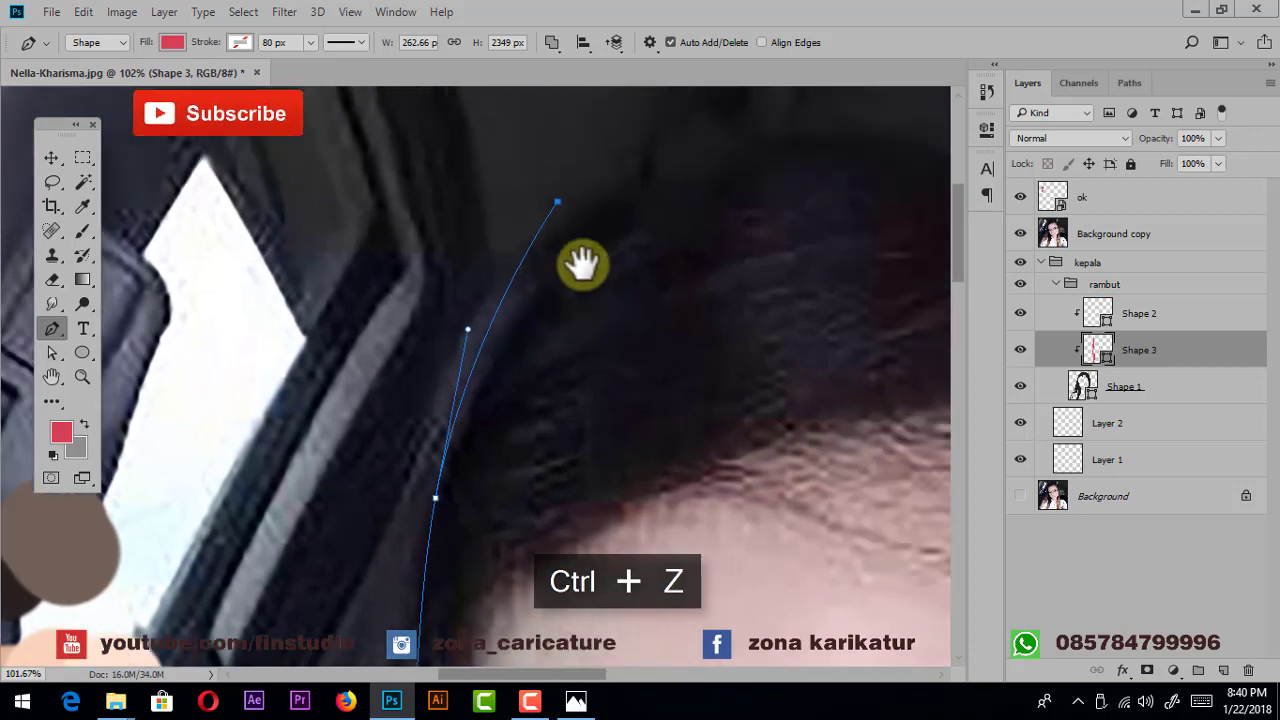
click(657, 127)
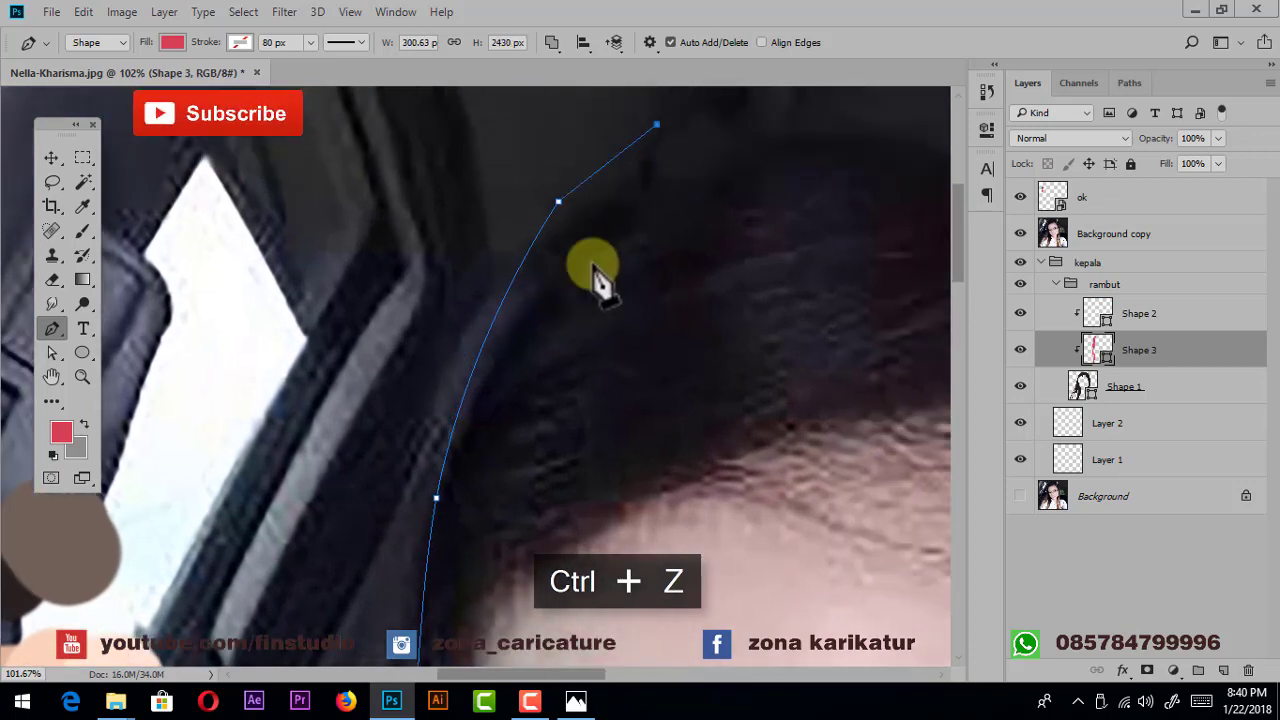
- Redo the strand's top point and trace a long strand across the scalp
click(1020, 233)
click(1020, 233)
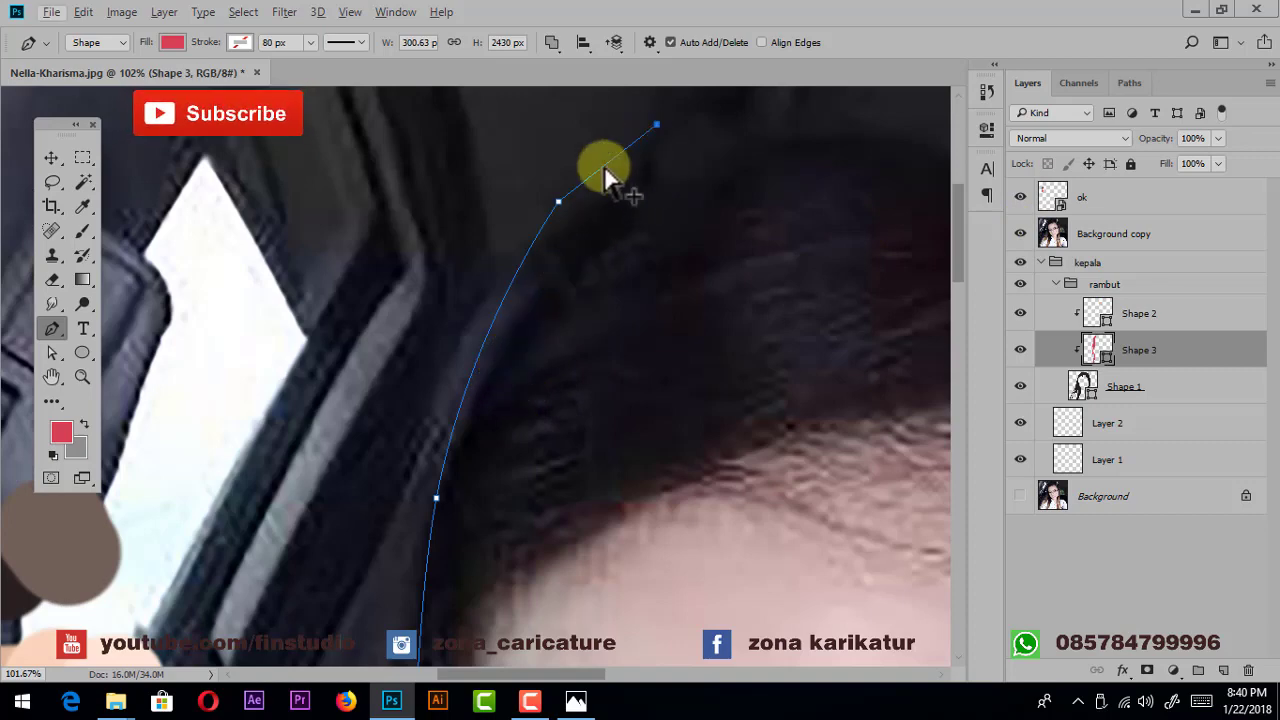
key(ctrl+alt+z)
key(ctrl+z)
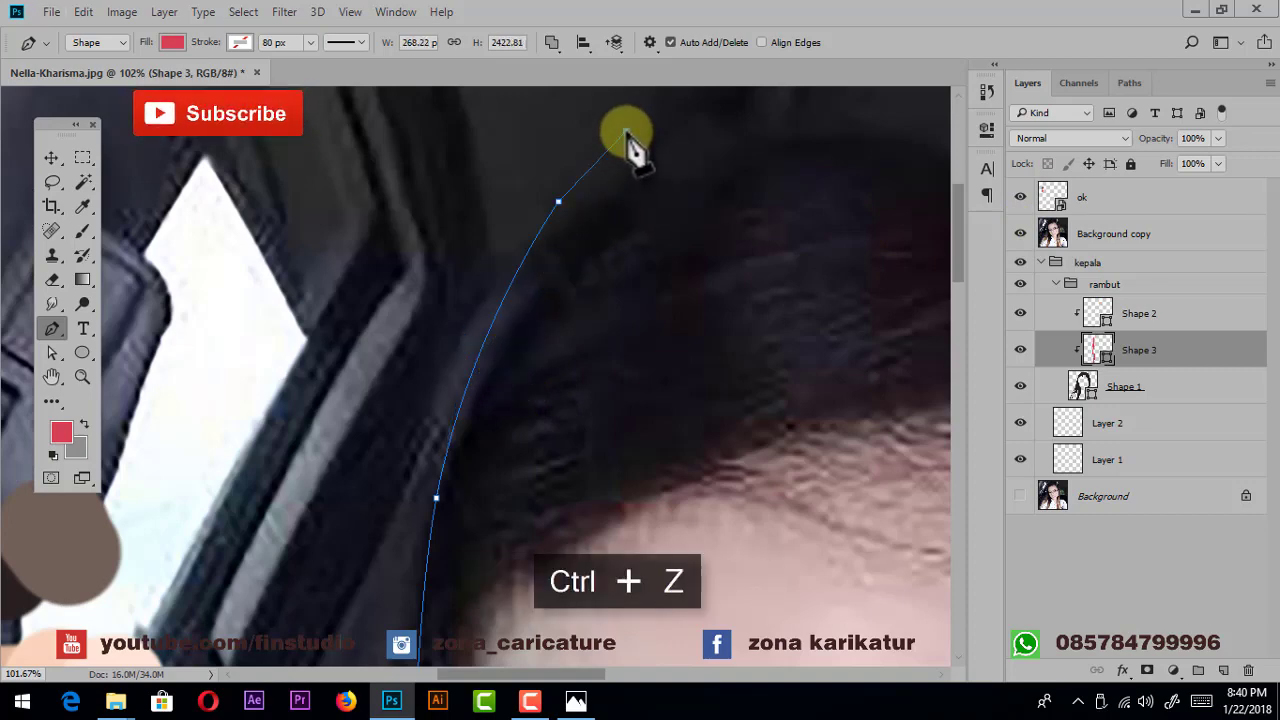
click(626, 131)
drag(564, 242, 521, 338)
click(738, 195)
click(493, 391)
click(686, 274)
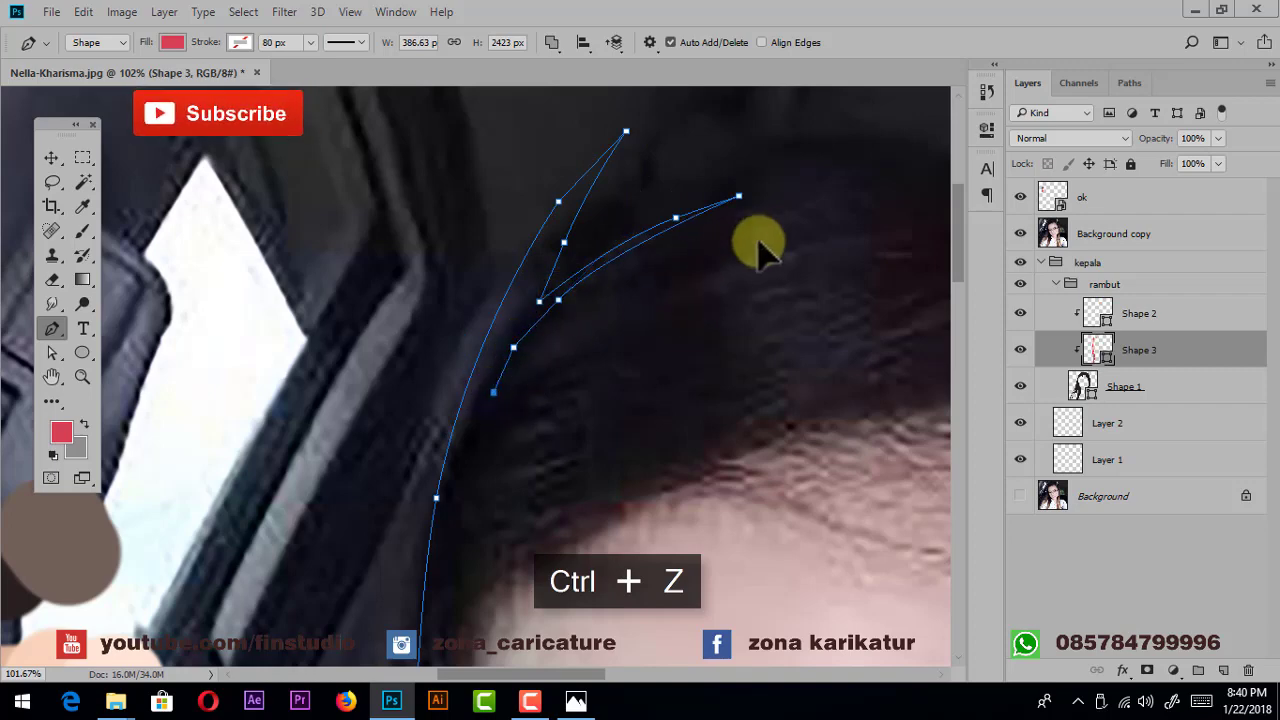
click(785, 233)
click(872, 230)
- Trace curved strands along the hairline above the forehead
drag(488, 428, 671, 343)
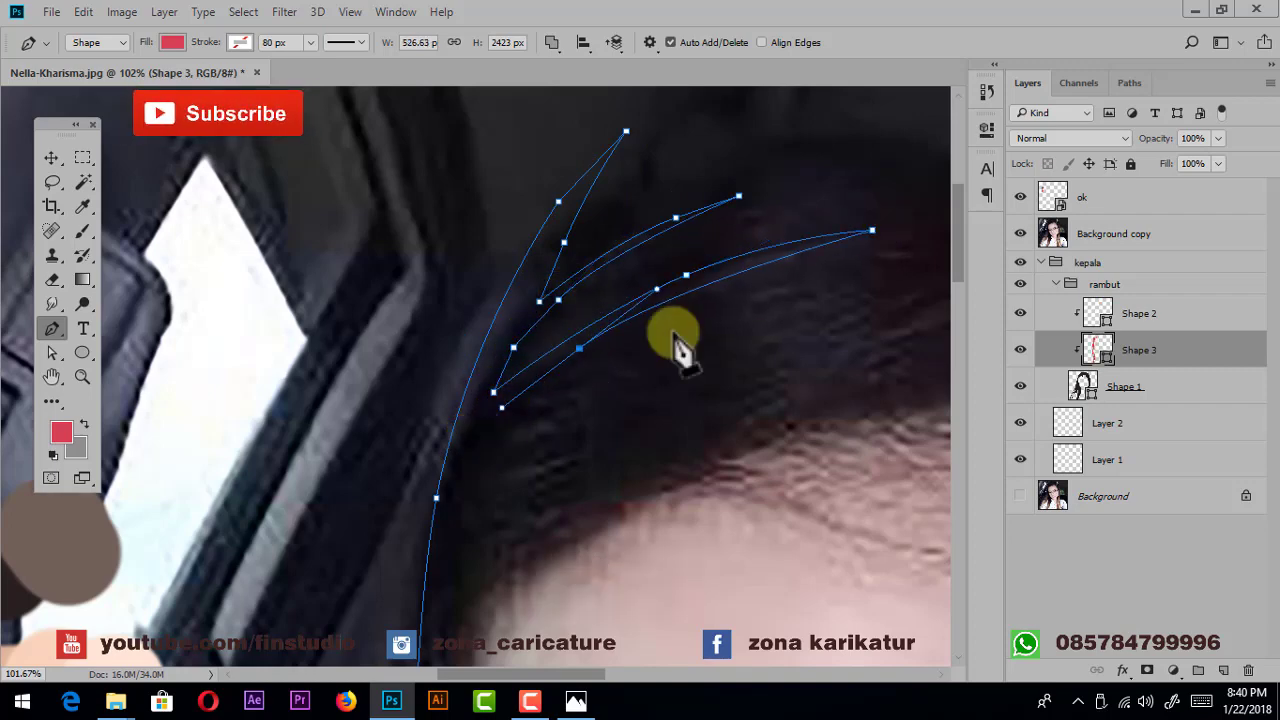
key(ctrl+z)
mouse_move(488, 428)
mouse_down()
mouse_move(410, 540)
mouse_move(520, 434)
mouse_up()
drag(638, 387, 686, 367)
click(701, 358)
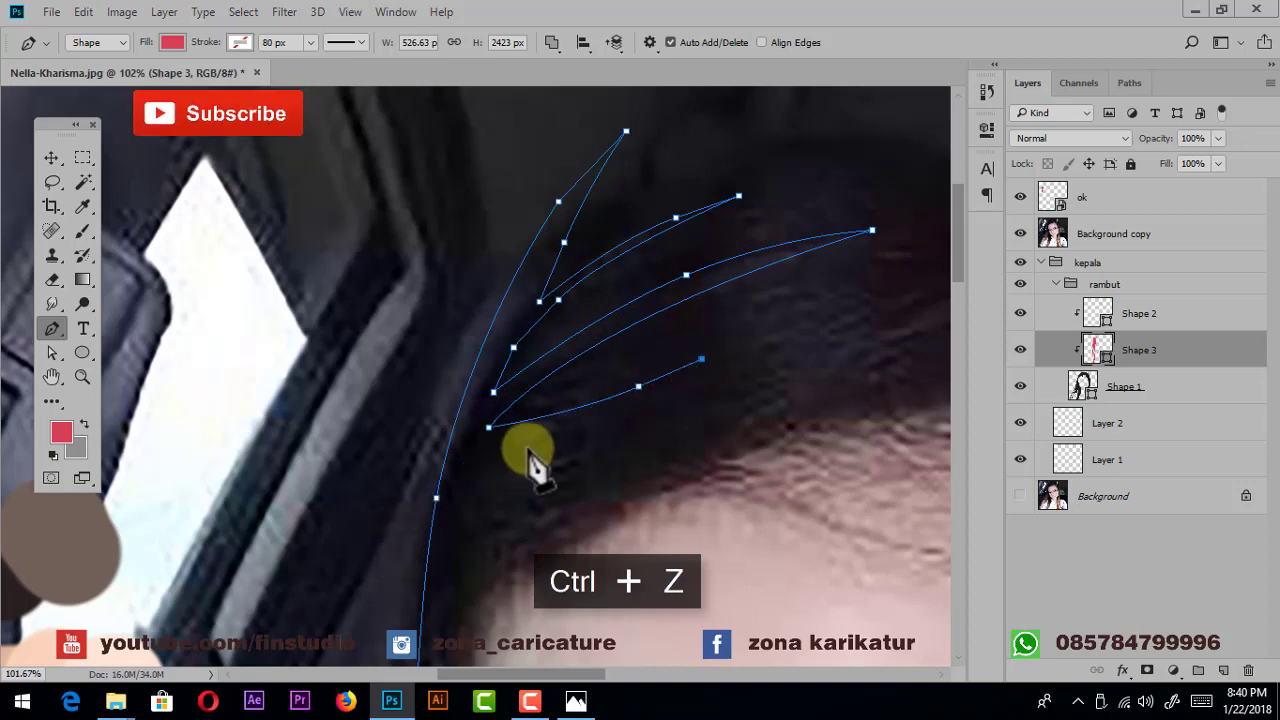
drag(476, 506, 468, 400)
key(ctrl+alt+z)
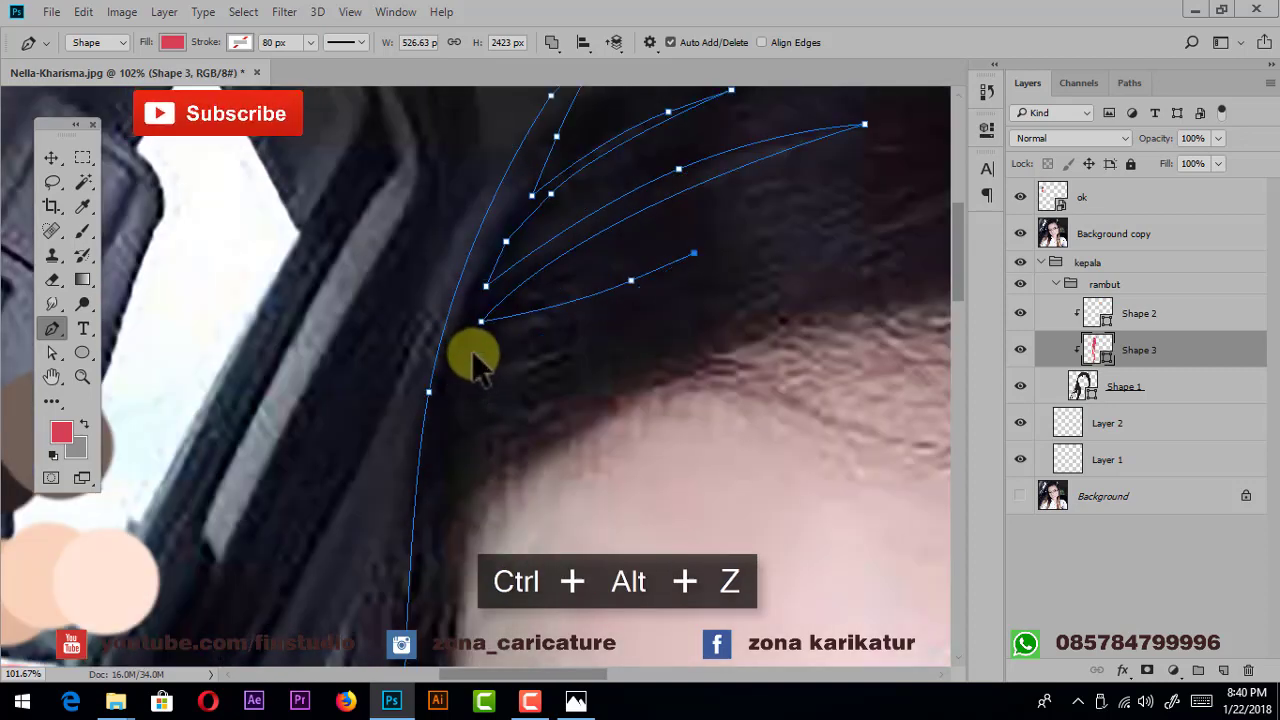
key(ctrl+z)
key(ctrl+z)
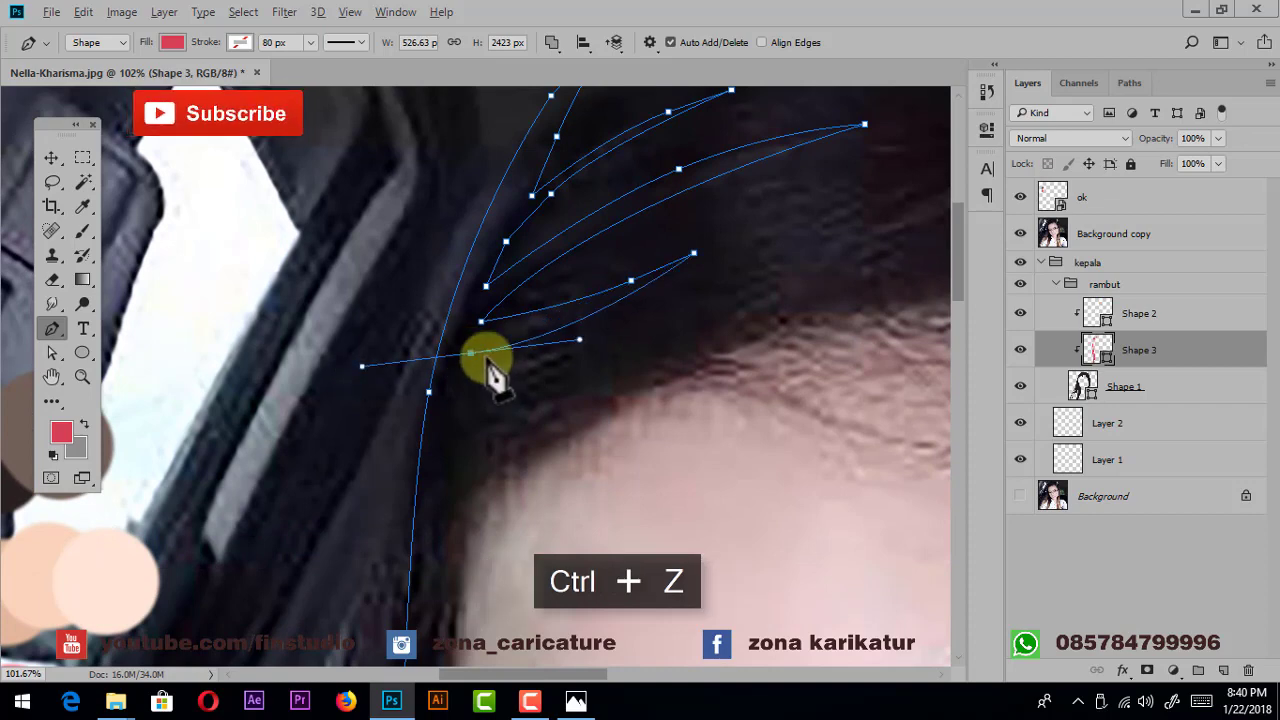
click(455, 433)
drag(656, 356, 737, 315)
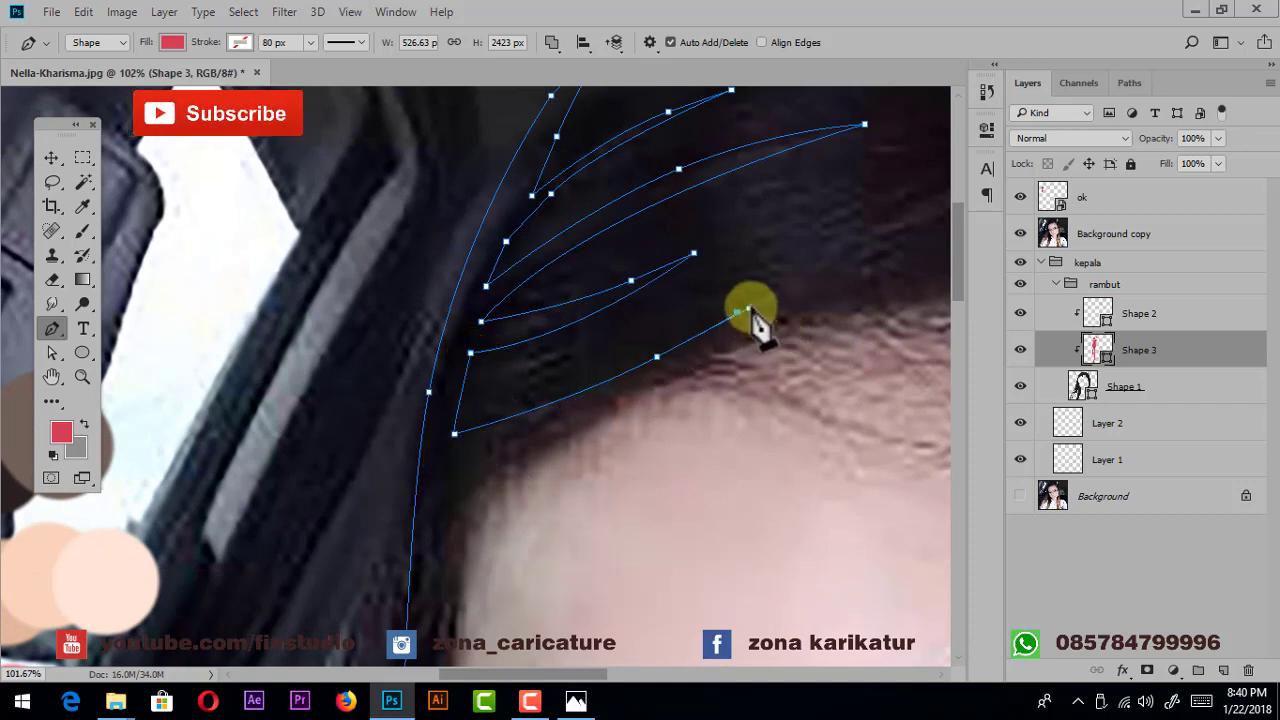
drag(463, 461, 322, 500)
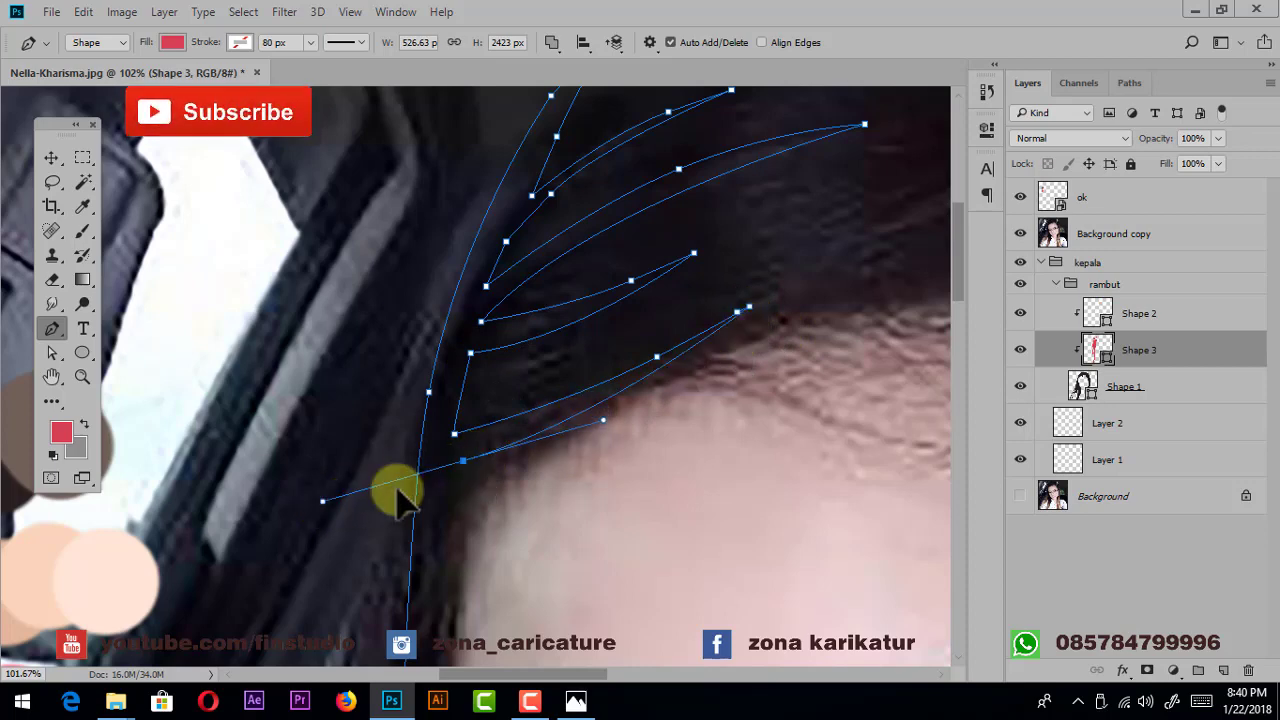
alt+click(463, 461)
drag(700, 408, 514, 429)
mouse_move(531, 383)
mouse_down()
mouse_move(640, 327)
mouse_move(689, 270)
mouse_up()
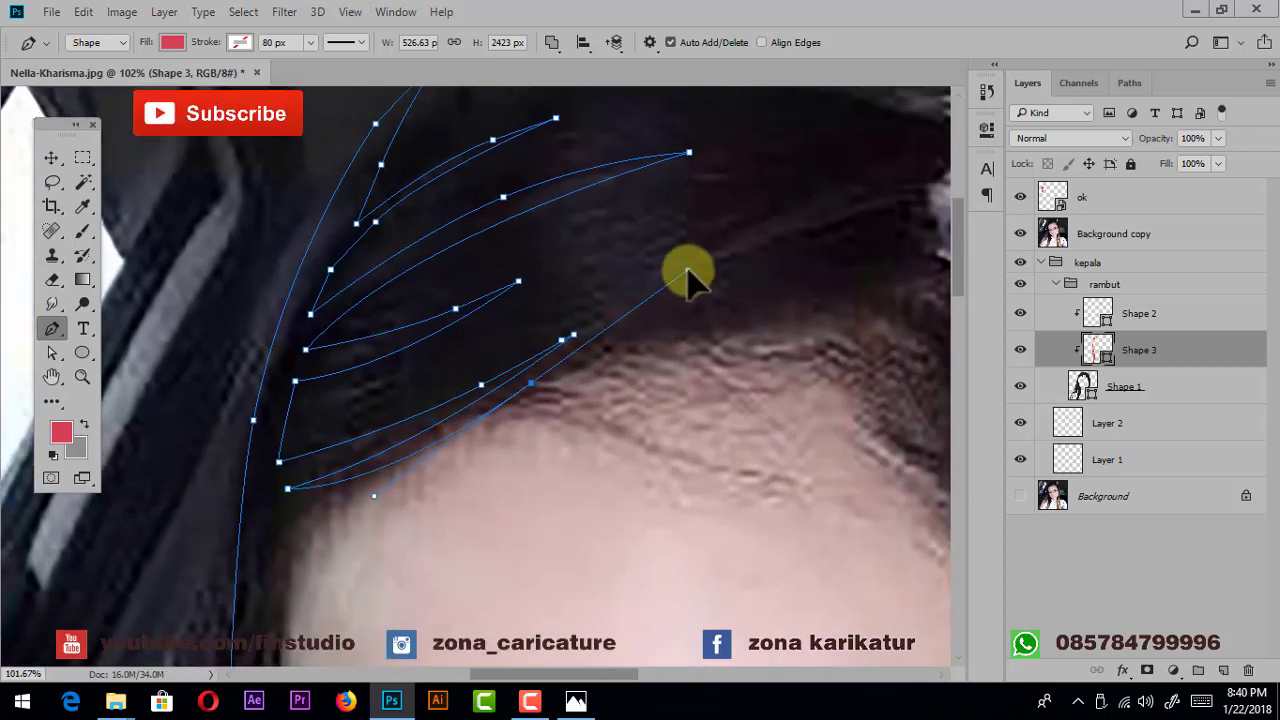
- Trace strands across the crown, reaching up to and past the hair clip
drag(849, 263, 654, 343)
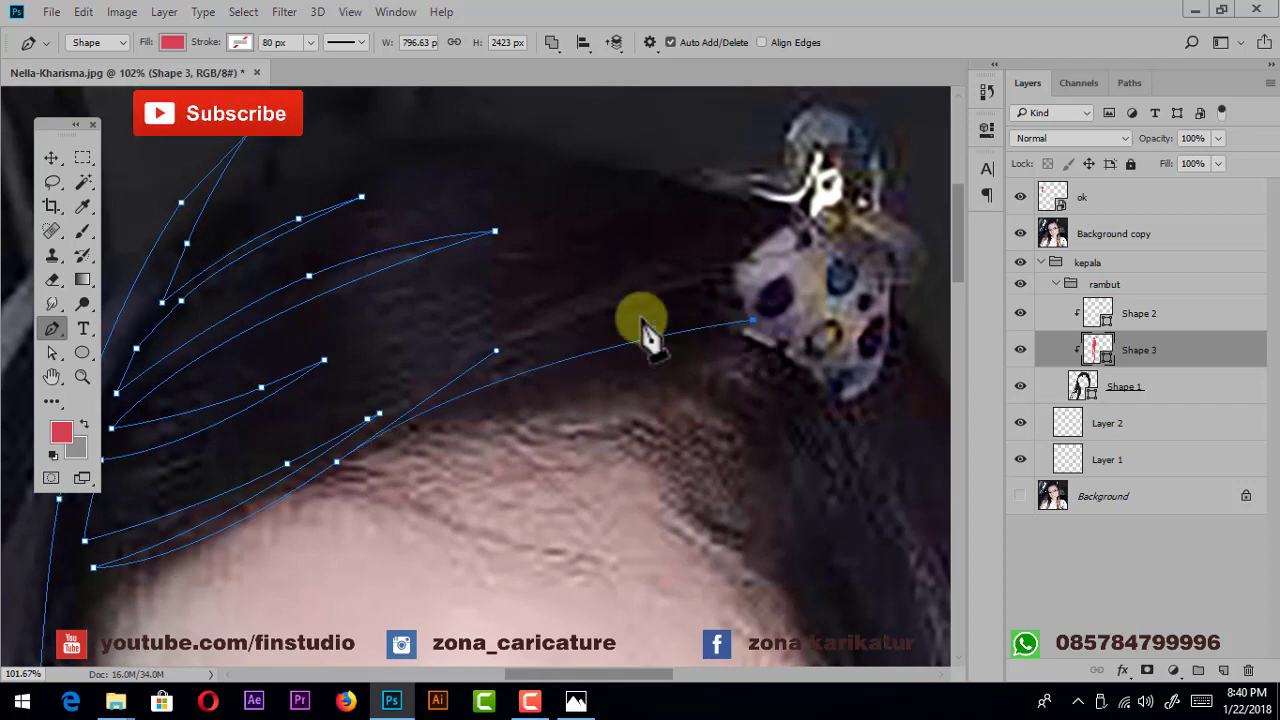
drag(752, 320, 423, 374)
mouse_move(661, 283)
mouse_down()
mouse_move(762, 278)
mouse_move(457, 266)
mouse_up()
drag(646, 238, 711, 248)
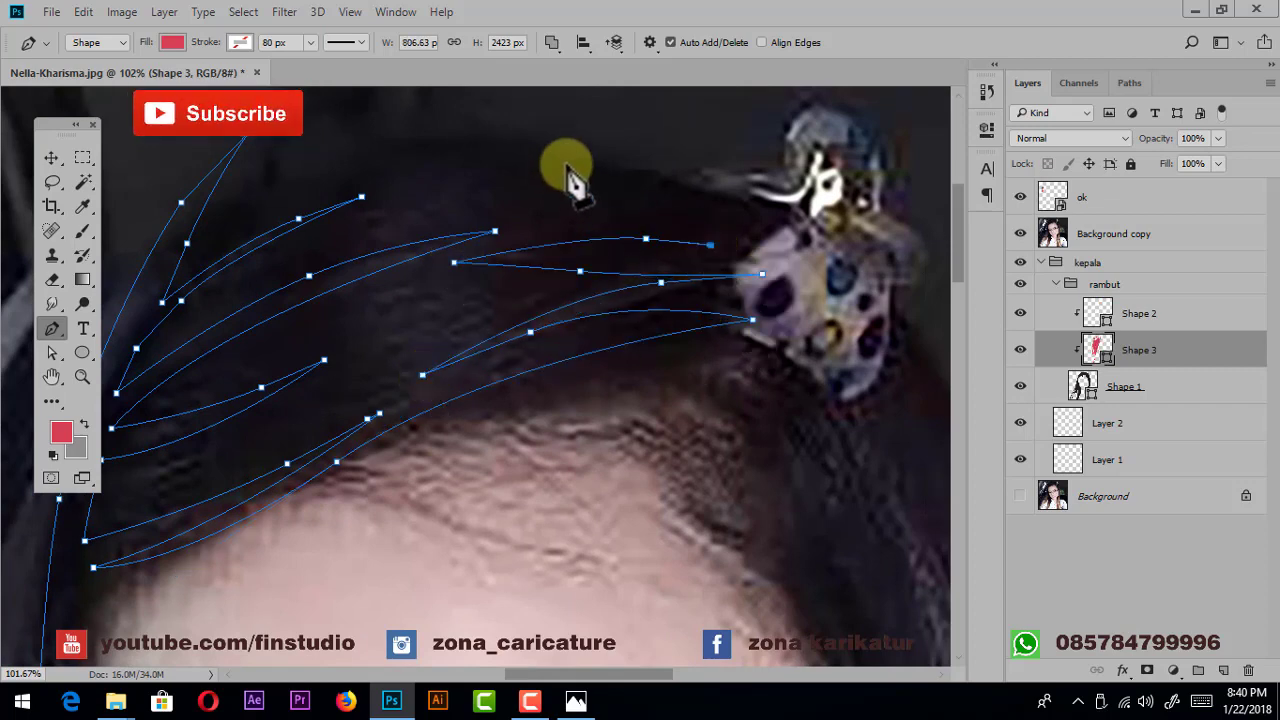
mouse_move(575, 195)
mouse_down()
mouse_move(603, 277)
mouse_move(458, 280)
mouse_up()
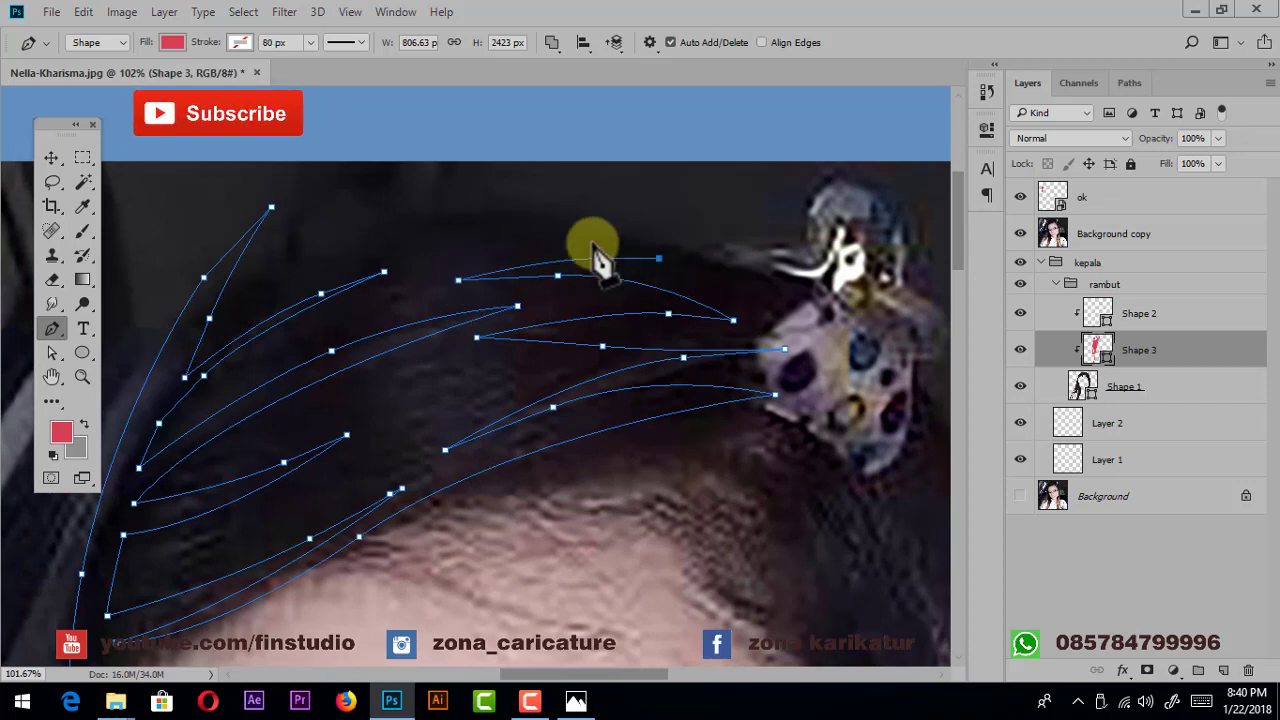
drag(414, 185, 800, 212)
drag(969, 305, 815, 195)
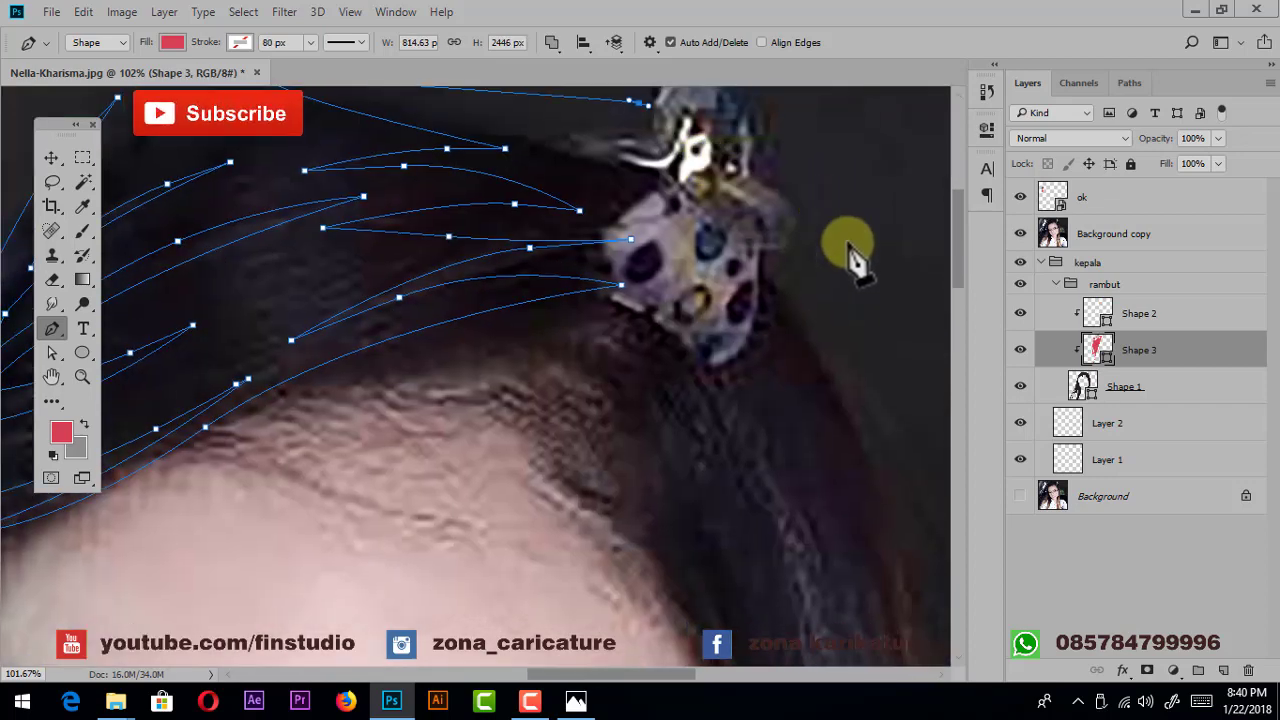
drag(907, 360, 985, 510)
drag(748, 287, 651, 284)
click(604, 332)
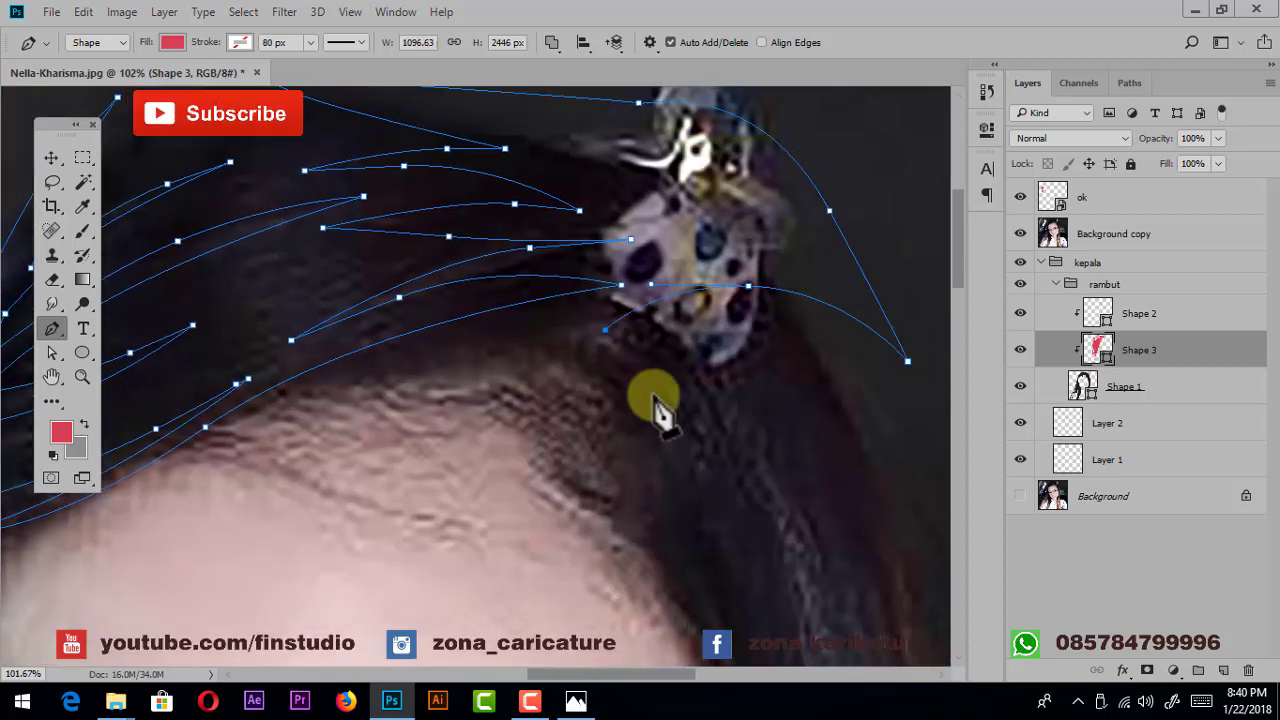
drag(657, 414, 631, 301)
key(ctrl+z)
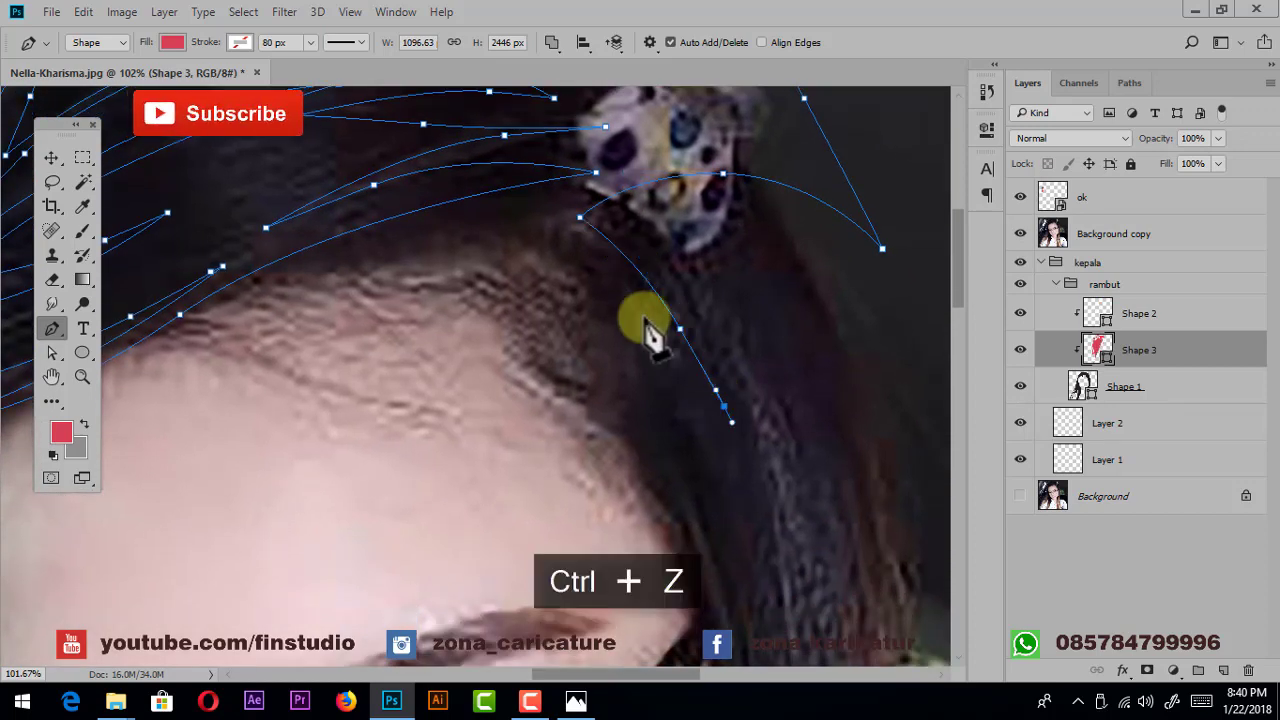
- Trace a strand down beside the temple and eye, past the chin to the shoulder
mouse_move(638, 400)
mouse_down()
mouse_move(617, 289)
mouse_move(657, 400)
mouse_up()
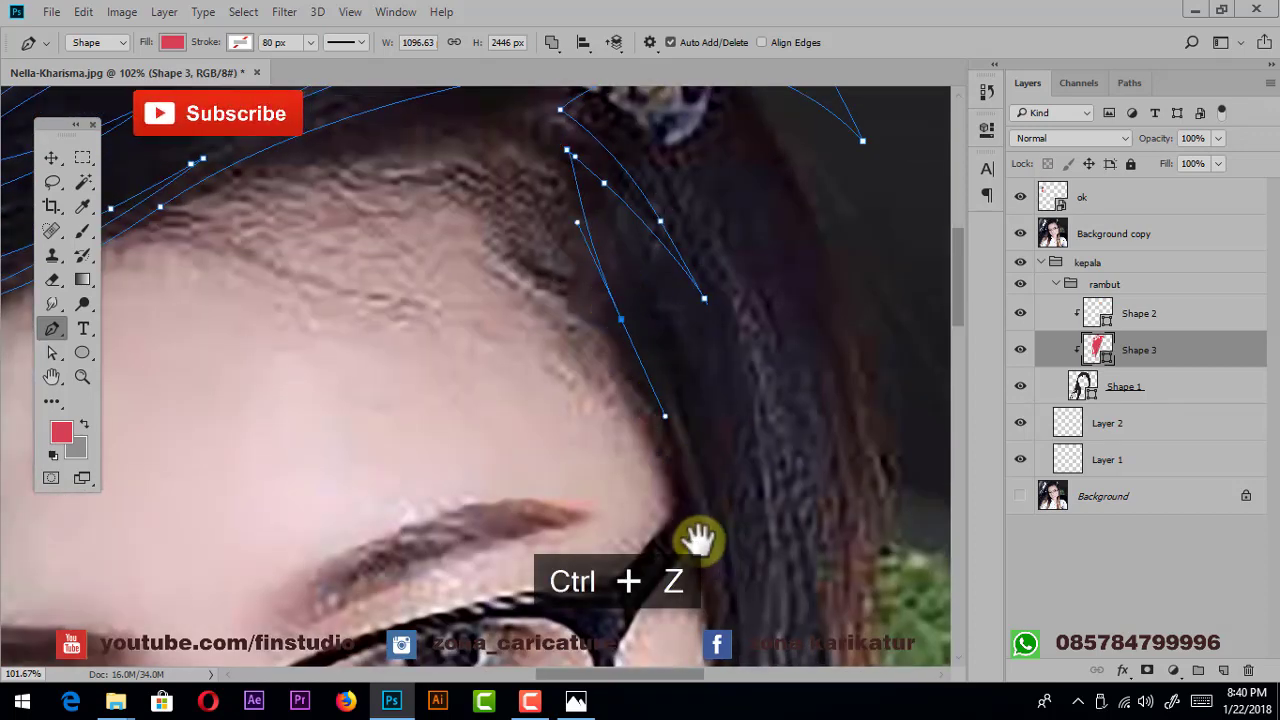
mouse_move(694, 537)
mouse_down()
mouse_move(670, 400)
mouse_move(673, 463)
mouse_up()
click(627, 170)
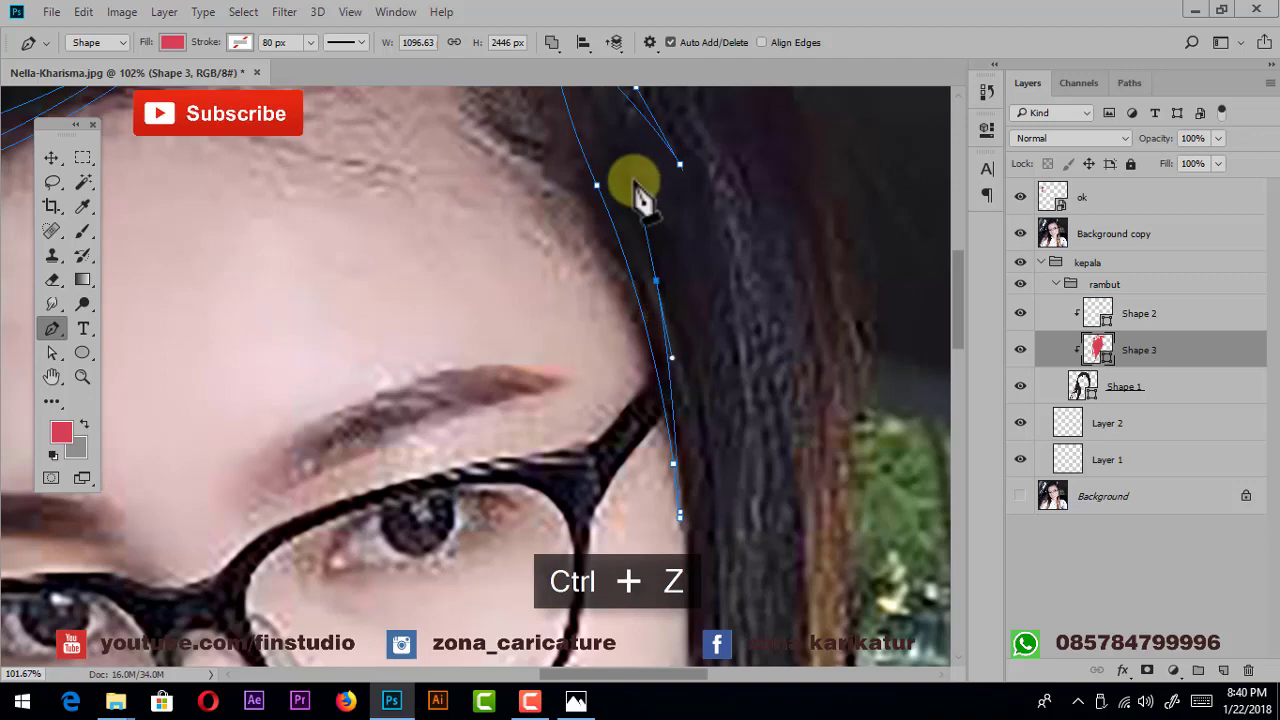
click(655, 280)
drag(708, 430, 718, 572)
scroll(726, 505, down, 3)
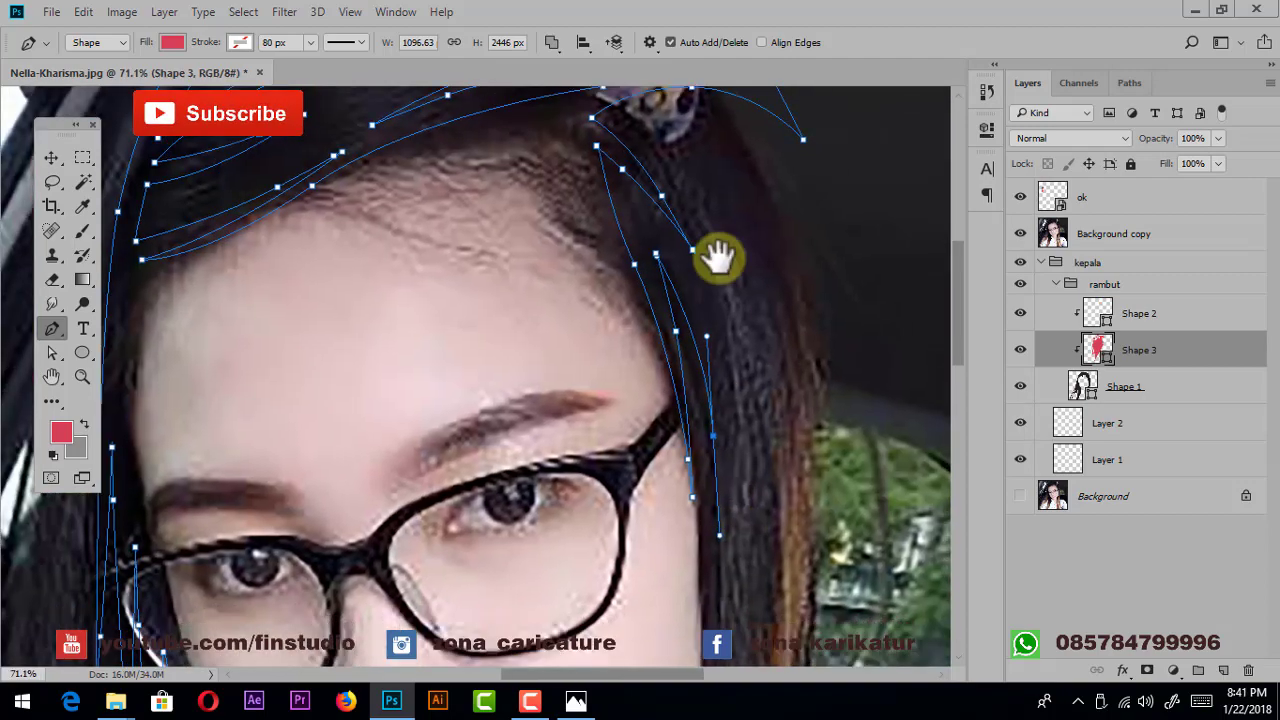
scroll(714, 300, down, 5)
click(675, 478)
drag(645, 600, 651, 206)
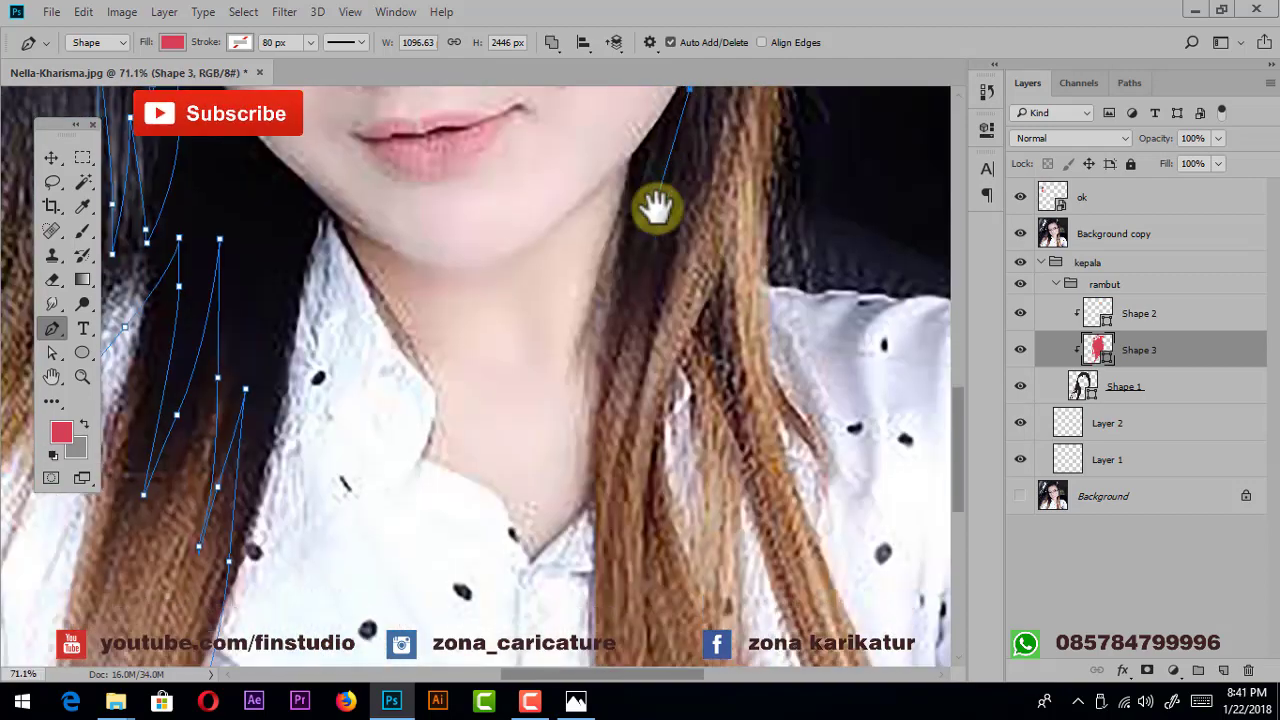
click(595, 383)
click(575, 490)
- Trace the strand back up toward the cheek and down to its tip over the shirt
drag(641, 340, 630, 420)
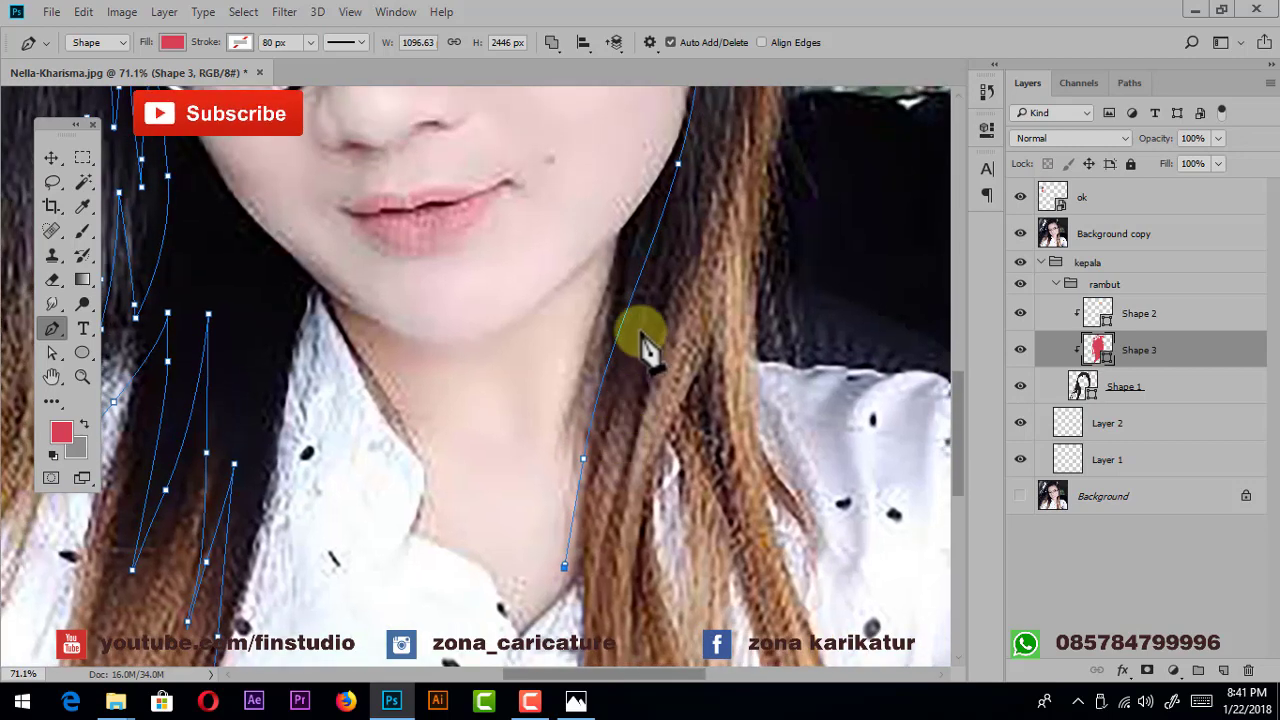
click(612, 367)
click(643, 306)
click(675, 246)
drag(675, 345, 686, 194)
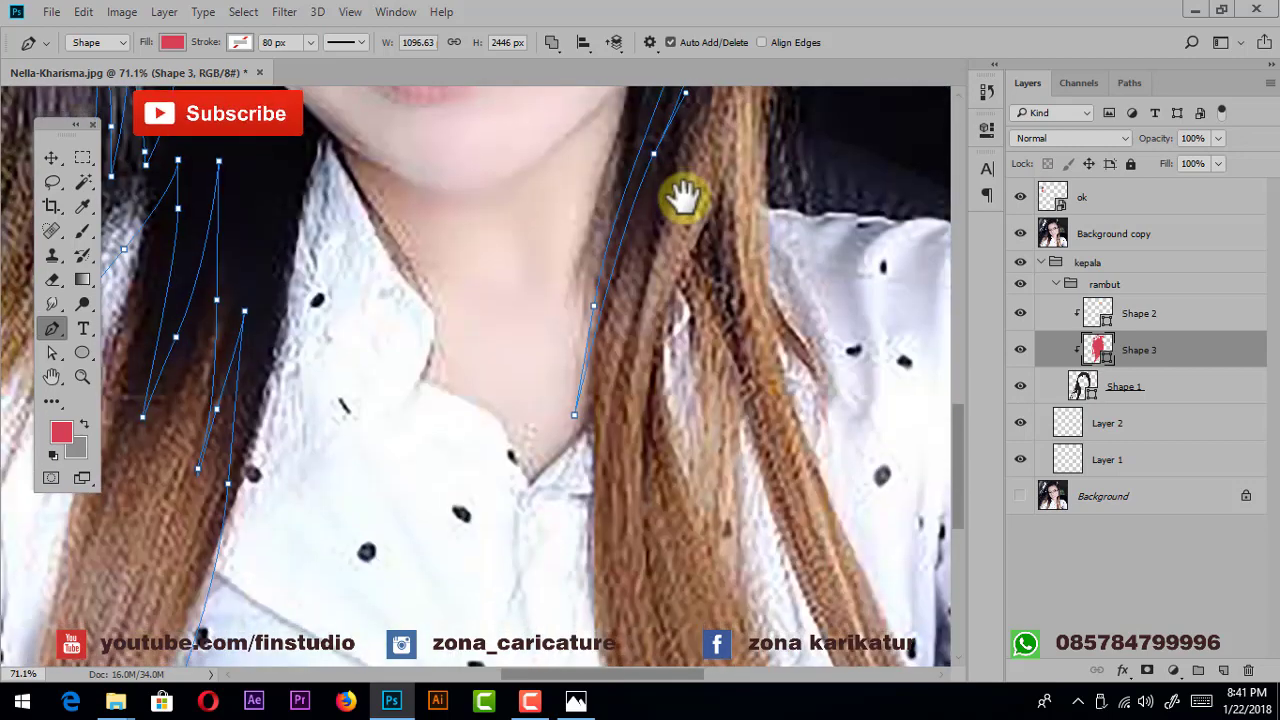
key(ctrl+z)
click(676, 197)
click(648, 323)
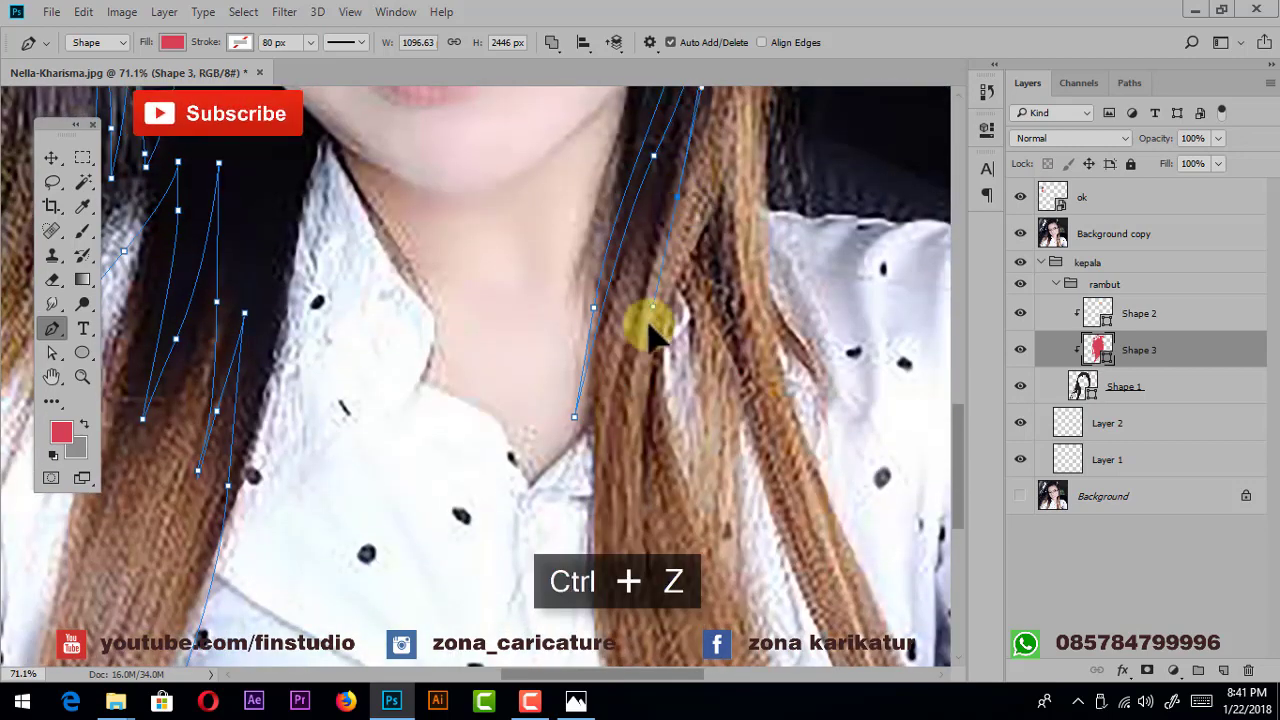
click(614, 477)
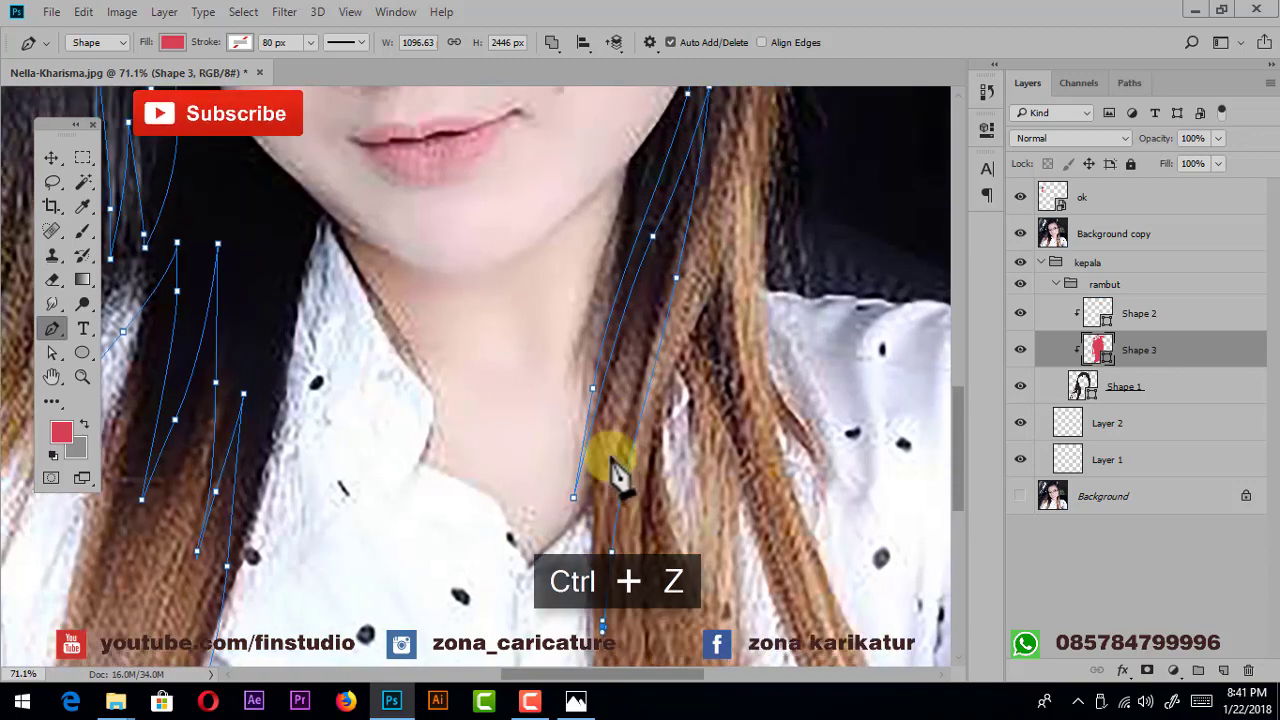
scroll(608, 457, up, 1)
click(593, 481)
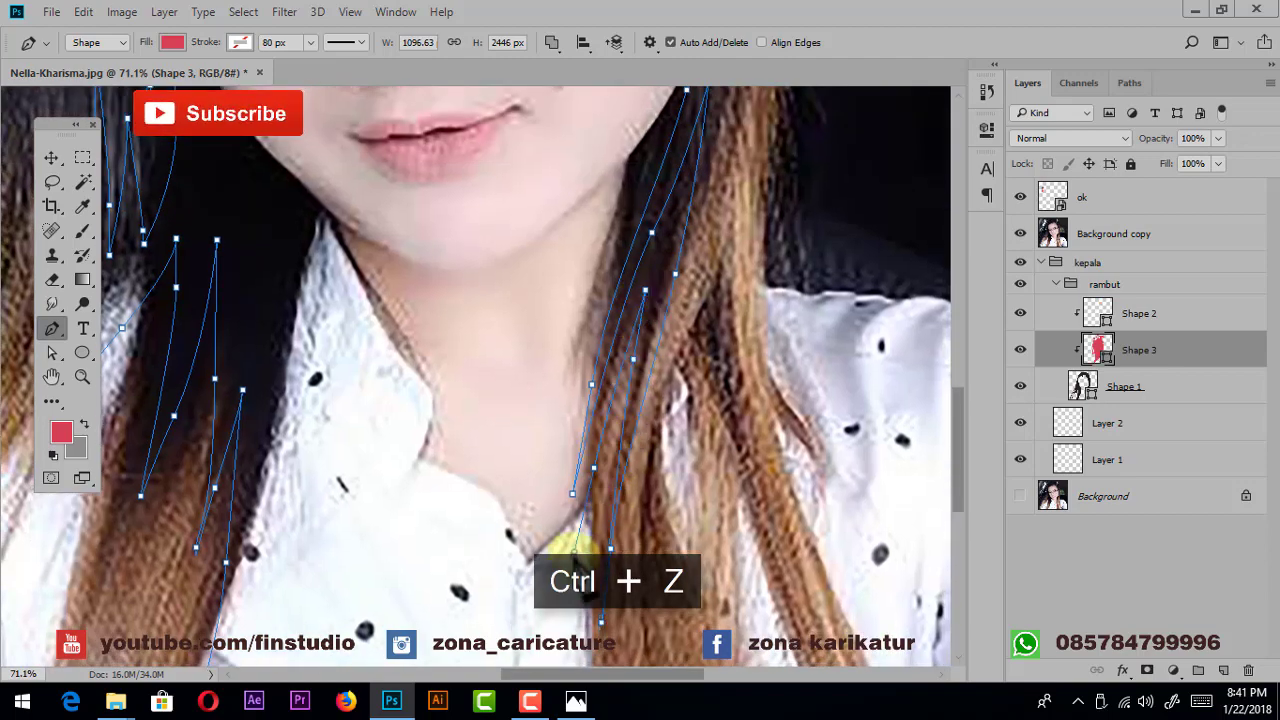
scroll(574, 545, down, 1)
drag(486, 557, 580, 457)
click(525, 600)
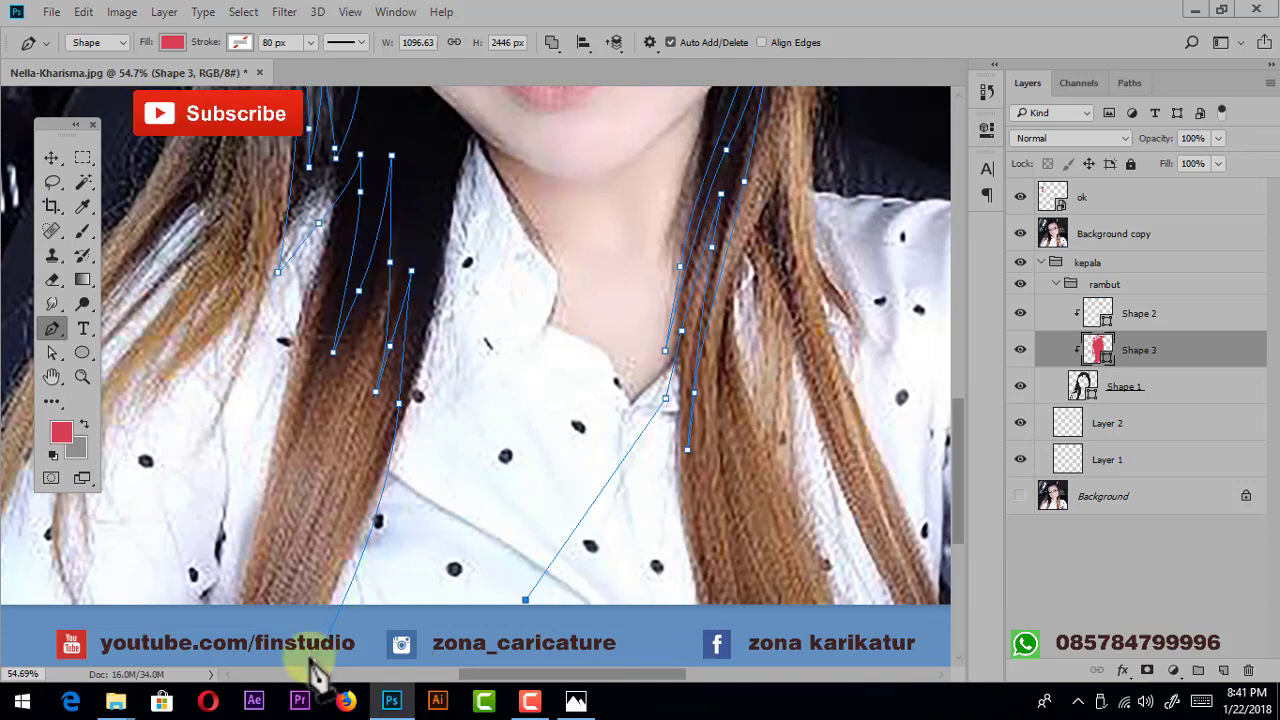
scroll(586, 343, down, 4)
scroll(600, 500, up, 2)
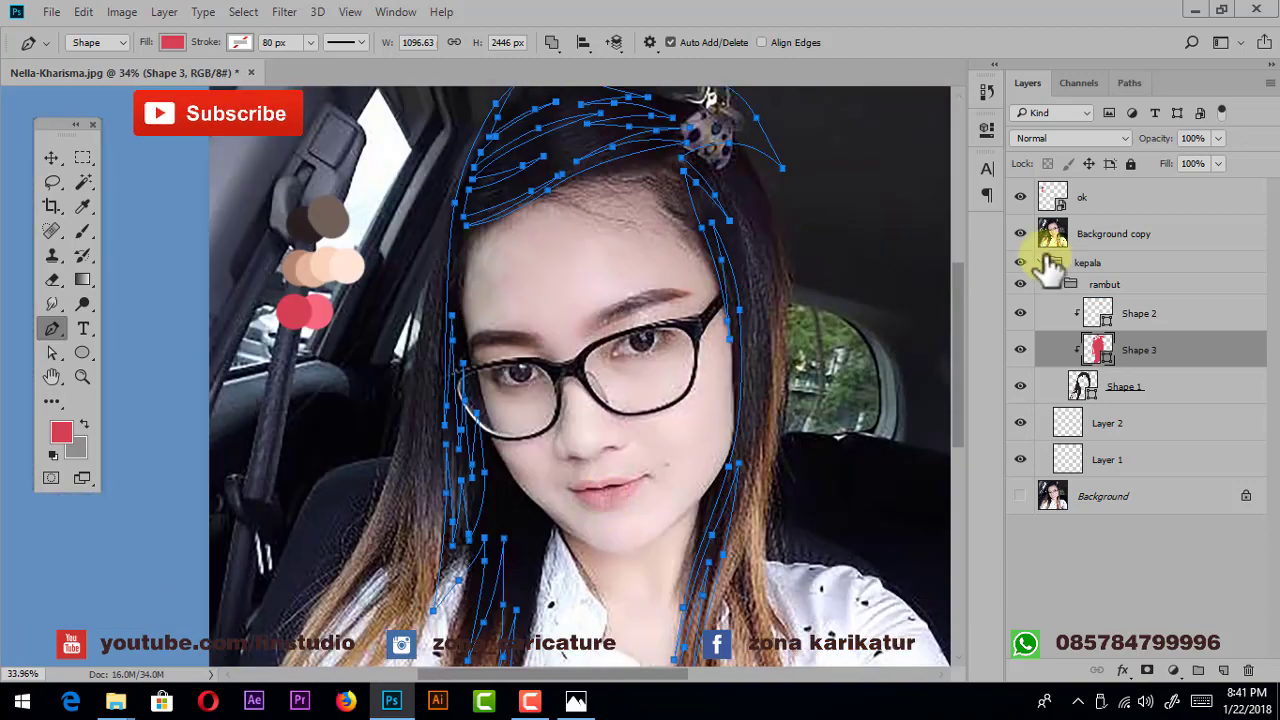
- Hide the reference photo and recolour Shape 3's strands from red to #191414
click(1020, 233)
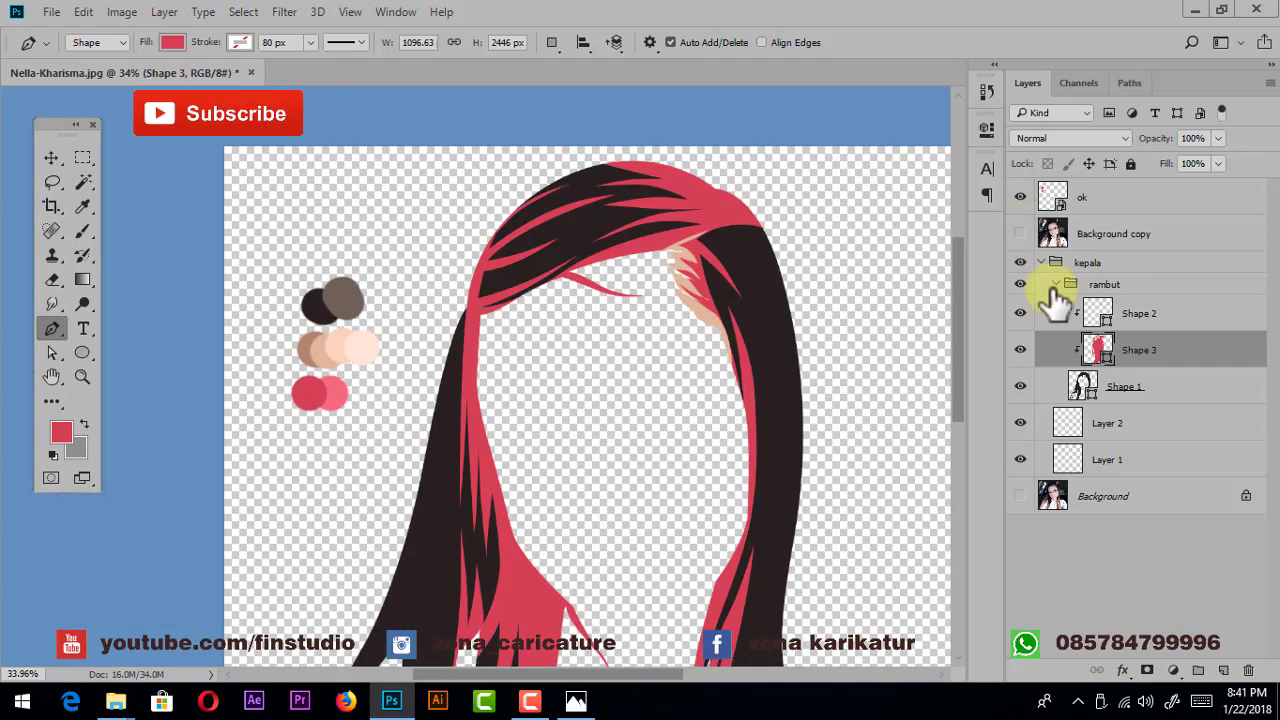
double_click(1097, 349)
click(431, 532)
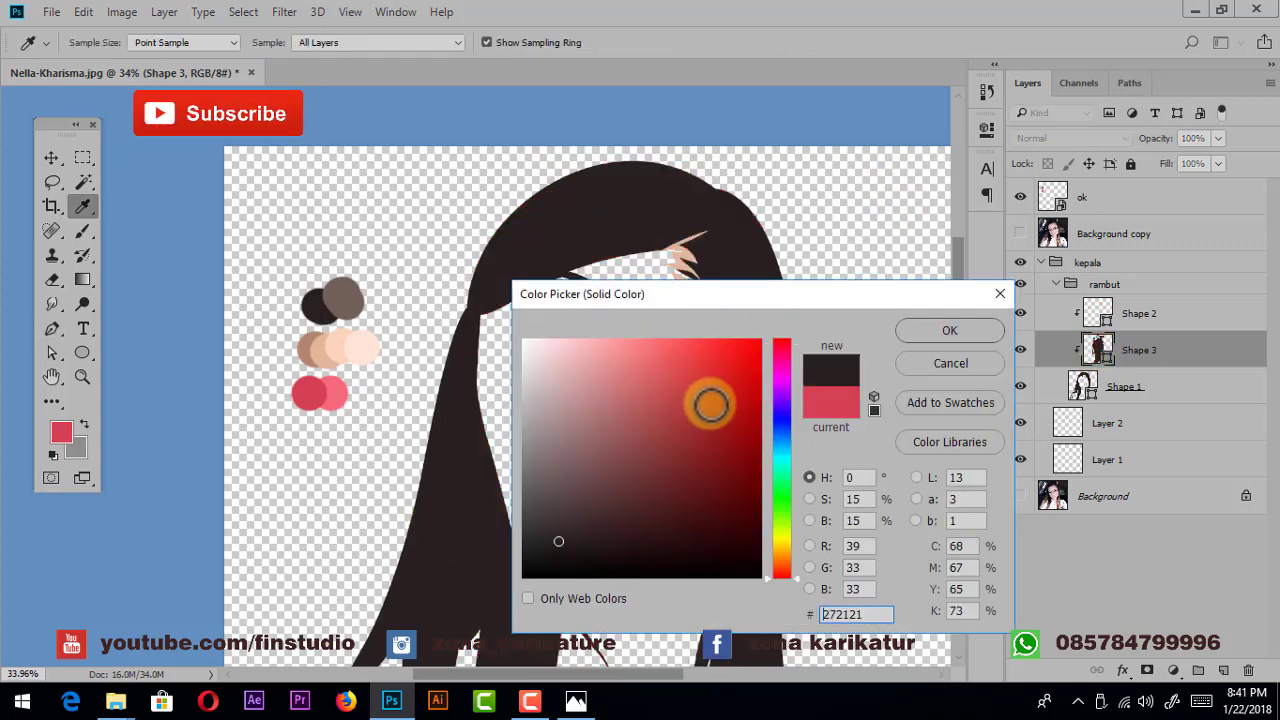
click(566, 554)
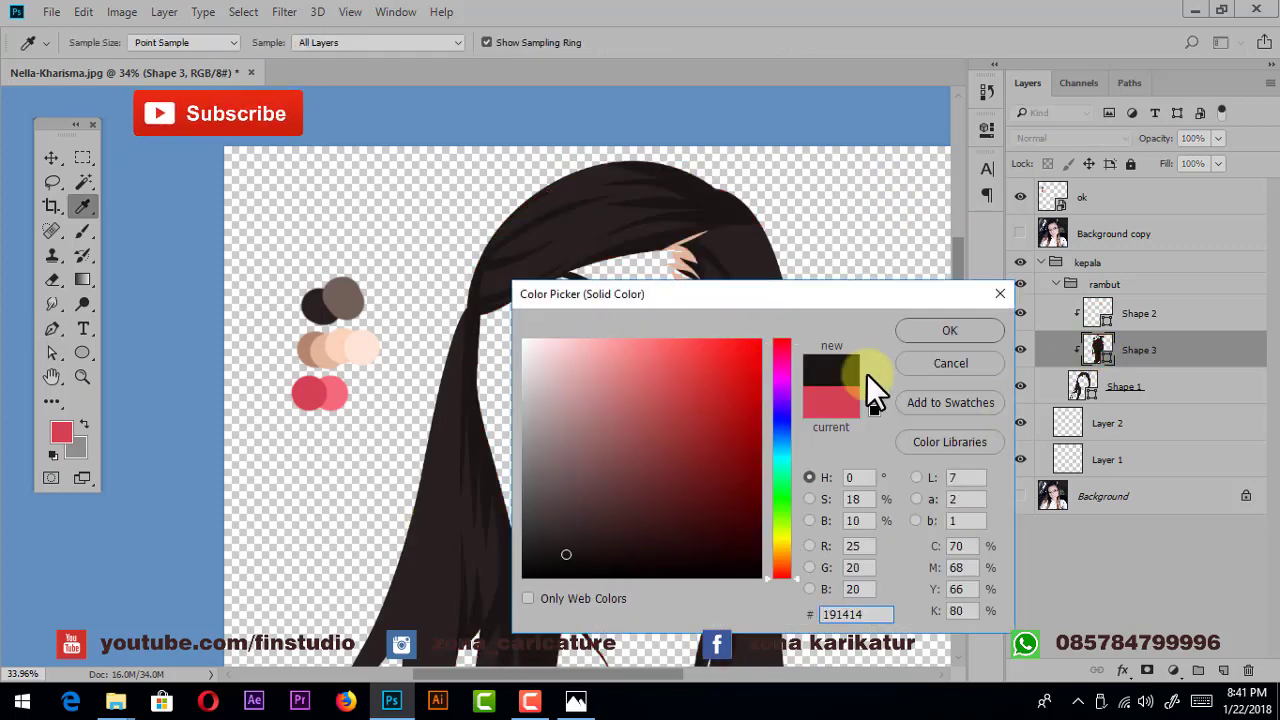
click(965, 326)
scroll(844, 356, down, 1)
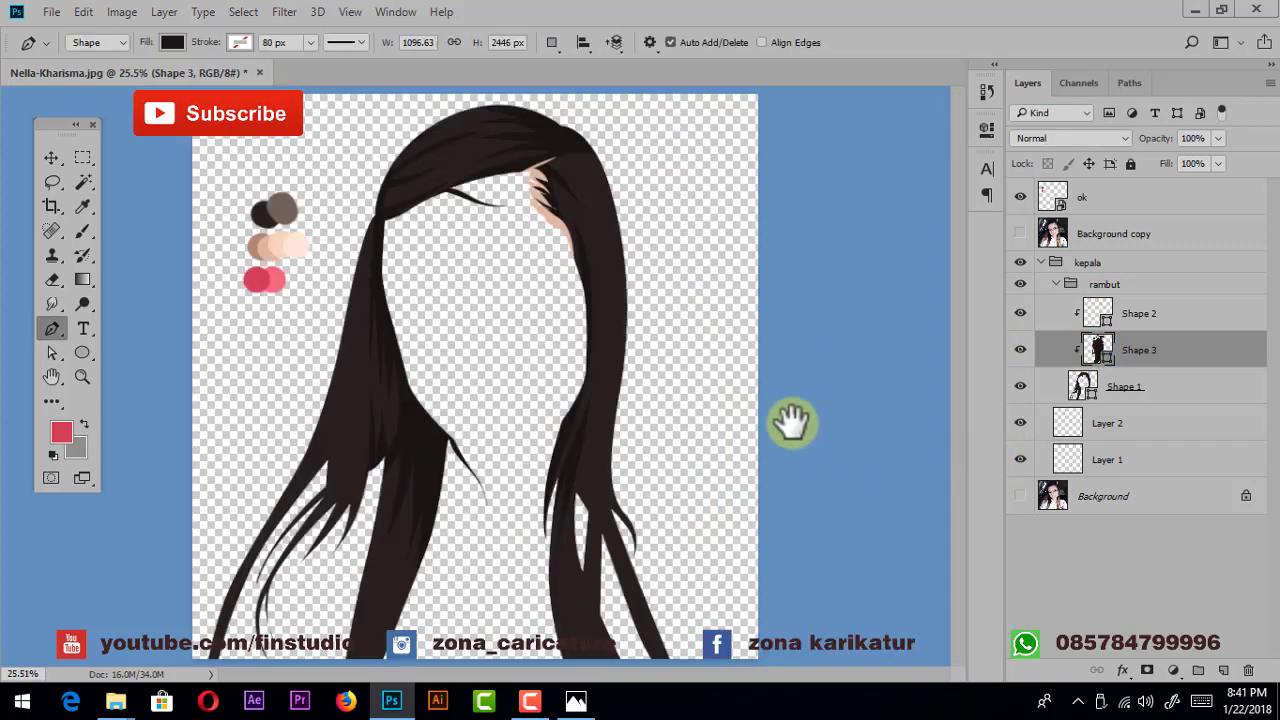
mouse_move(789, 423)
mouse_down()
mouse_move(586, 323)
mouse_move(617, 323)
mouse_move(648, 348)
mouse_up()
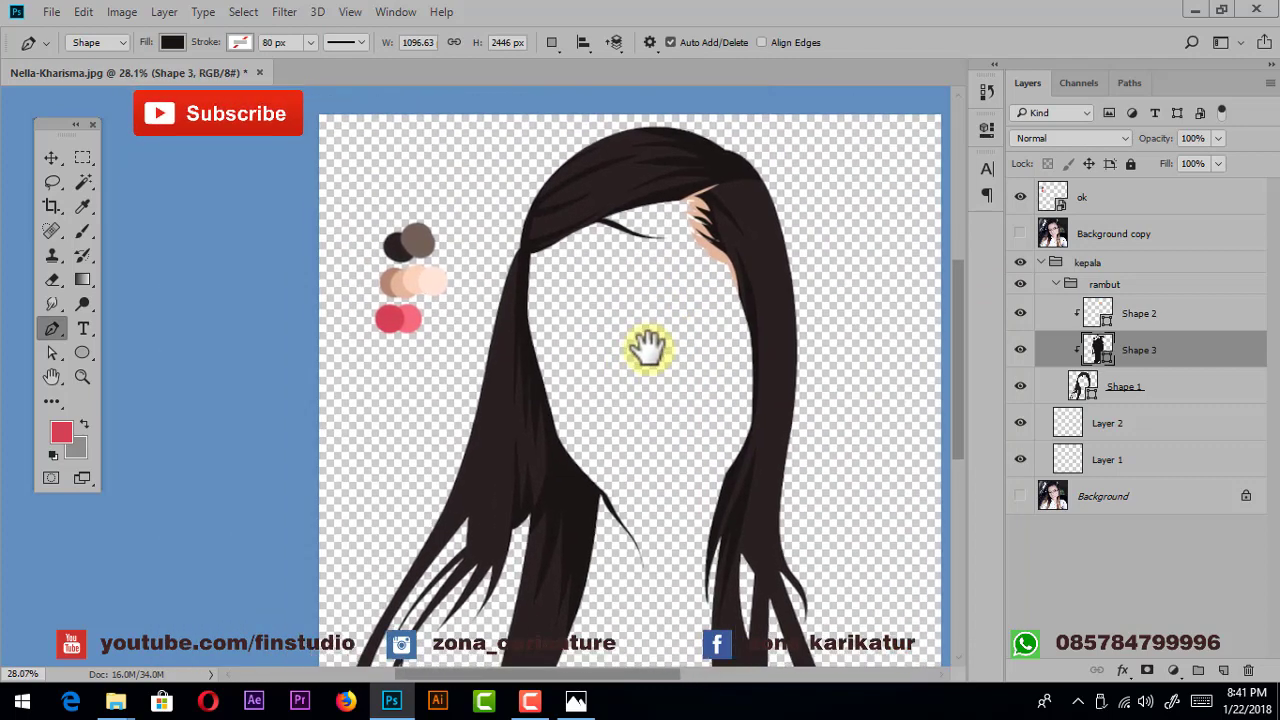
drag(751, 517, 780, 434)
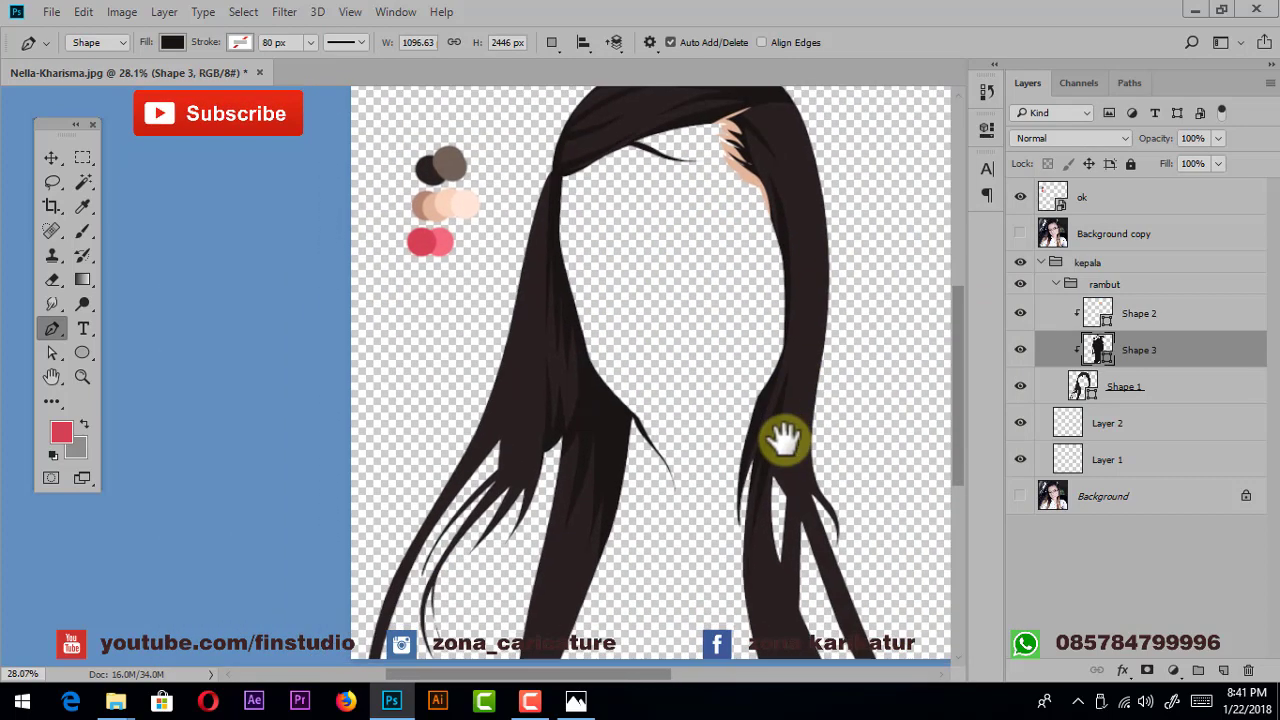
- Show the reference photo and trace a curved strand down the hair's right edge
ctrl+click(800, 368)
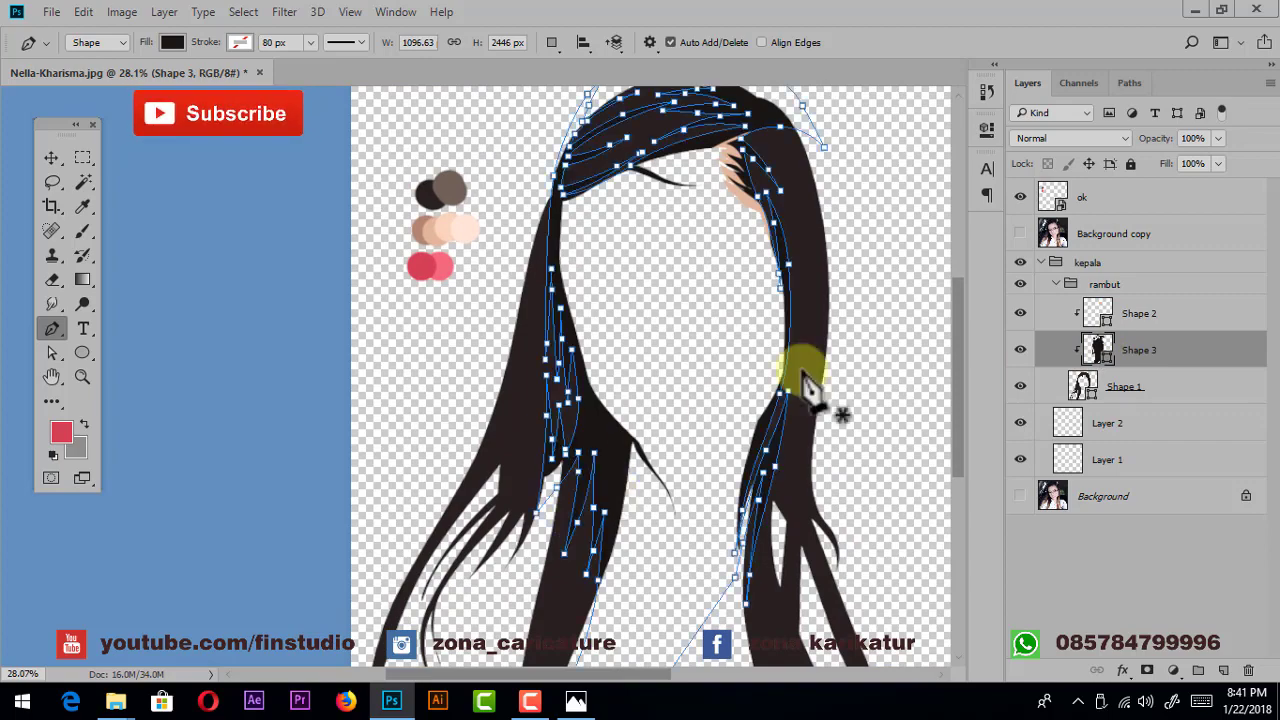
click(1020, 233)
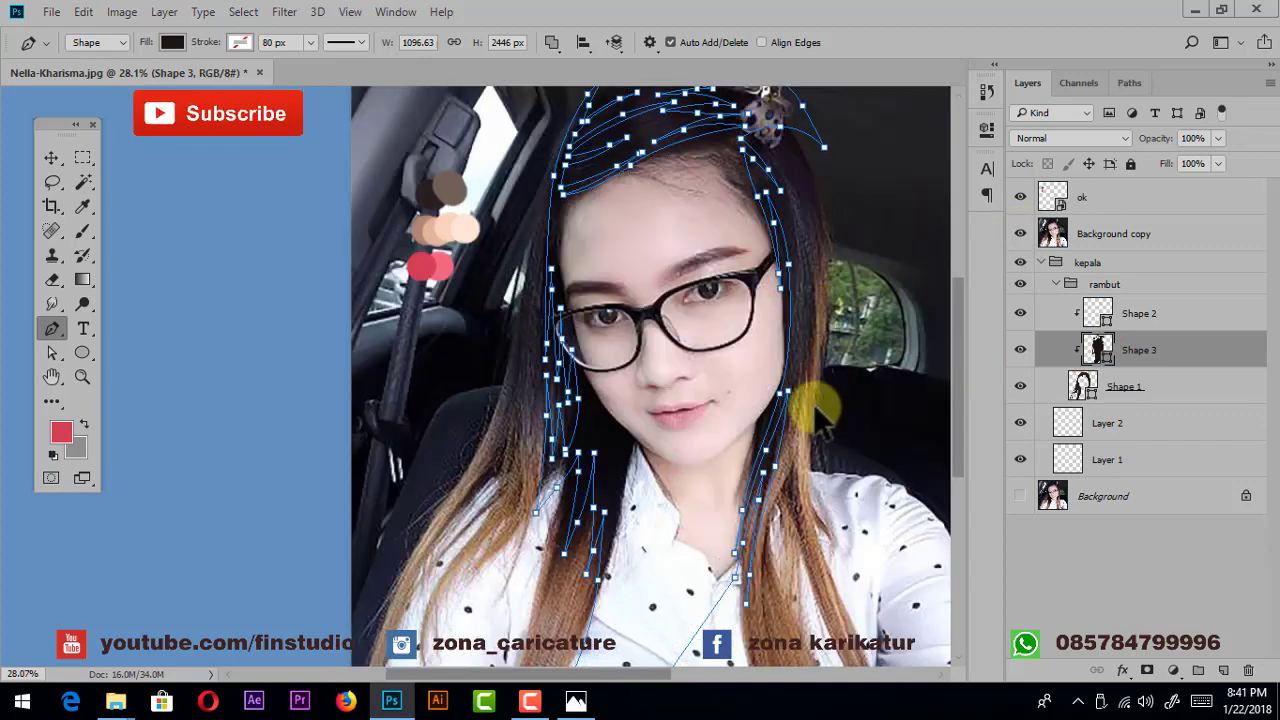
scroll(812, 405, up, 5)
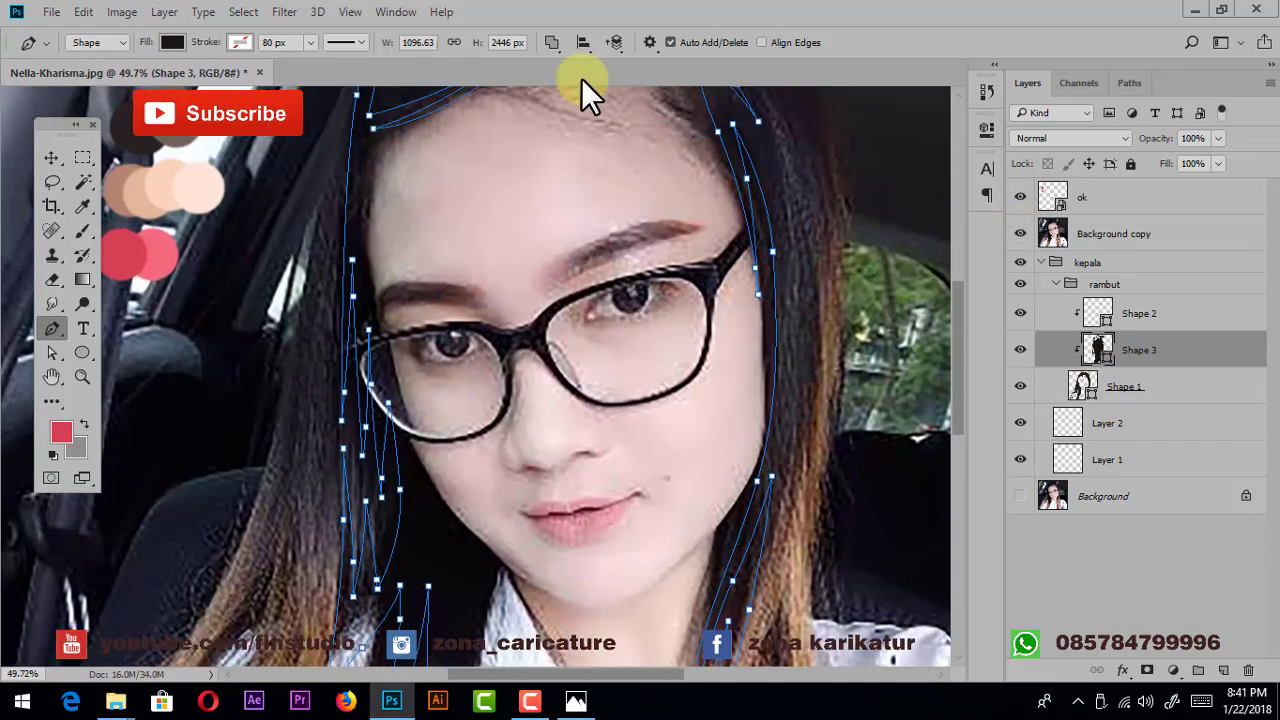
click(800, 232)
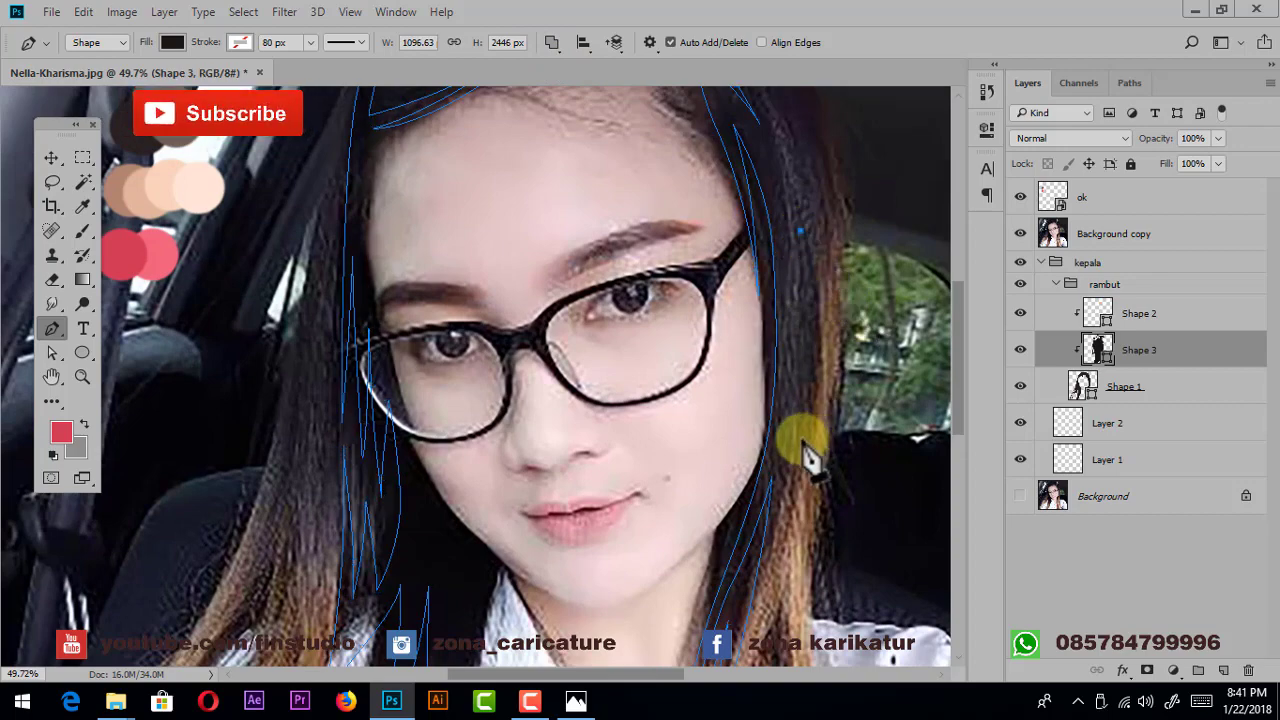
click(797, 453)
click(777, 560)
drag(801, 236, 750, 100)
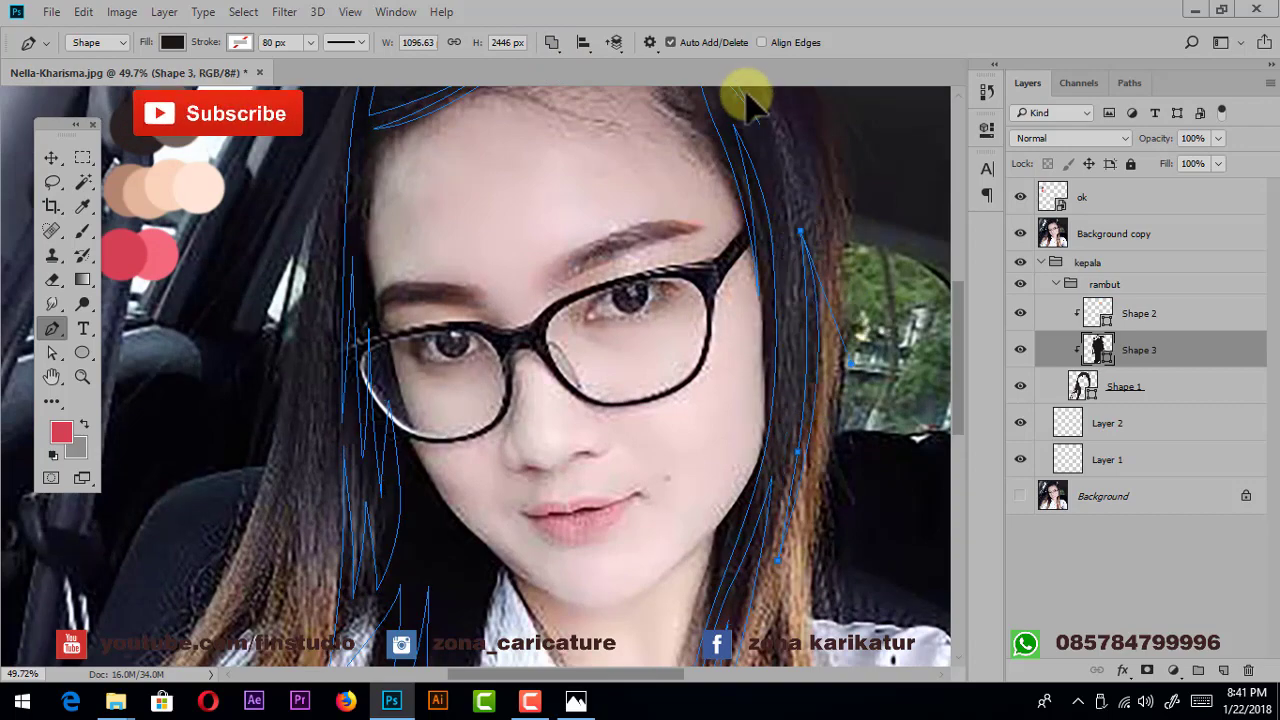
scroll(808, 423, down, 3)
- Trace a long strand on the lower left hair over the shirt, then hide the photo
drag(560, 410, 666, 400)
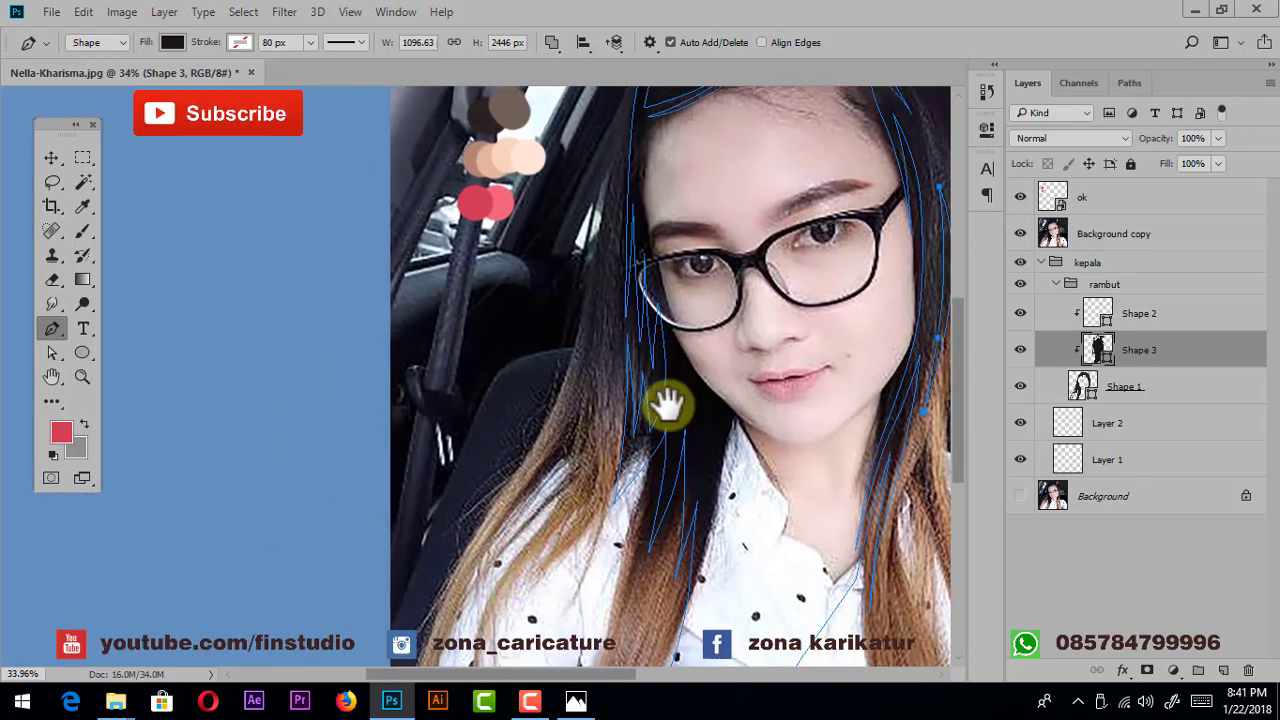
scroll(548, 486, up, 3)
click(539, 535)
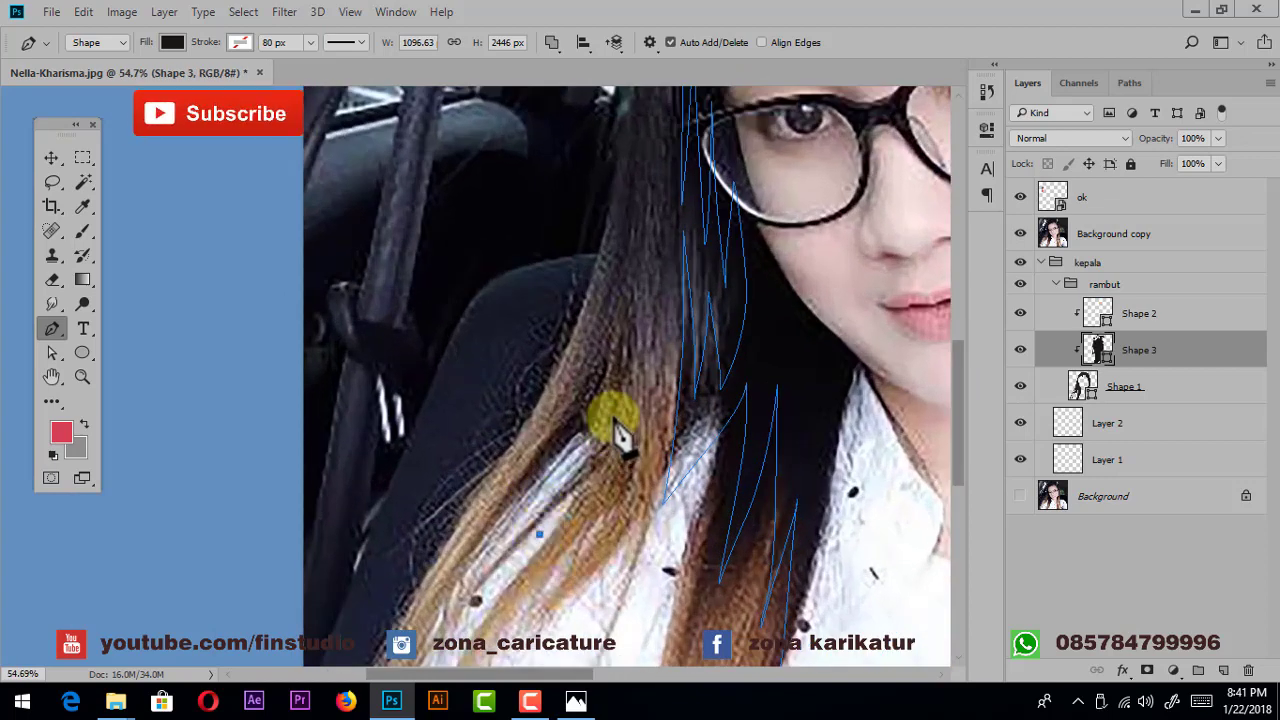
drag(624, 292, 598, 438)
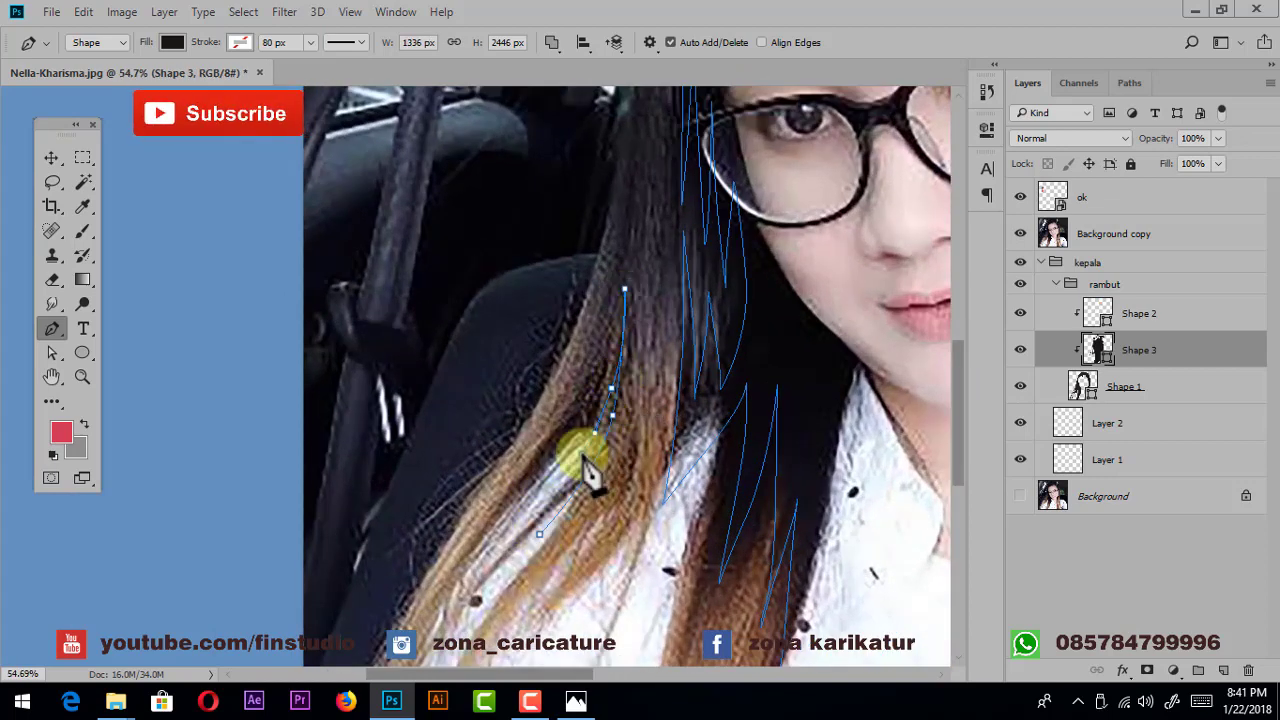
key(ctrl+z)
key(ctrl+alt+z)
mouse_move(588, 452)
mouse_down()
mouse_move(594, 478)
mouse_move(608, 329)
mouse_move(565, 425)
mouse_up()
drag(476, 610, 466, 630)
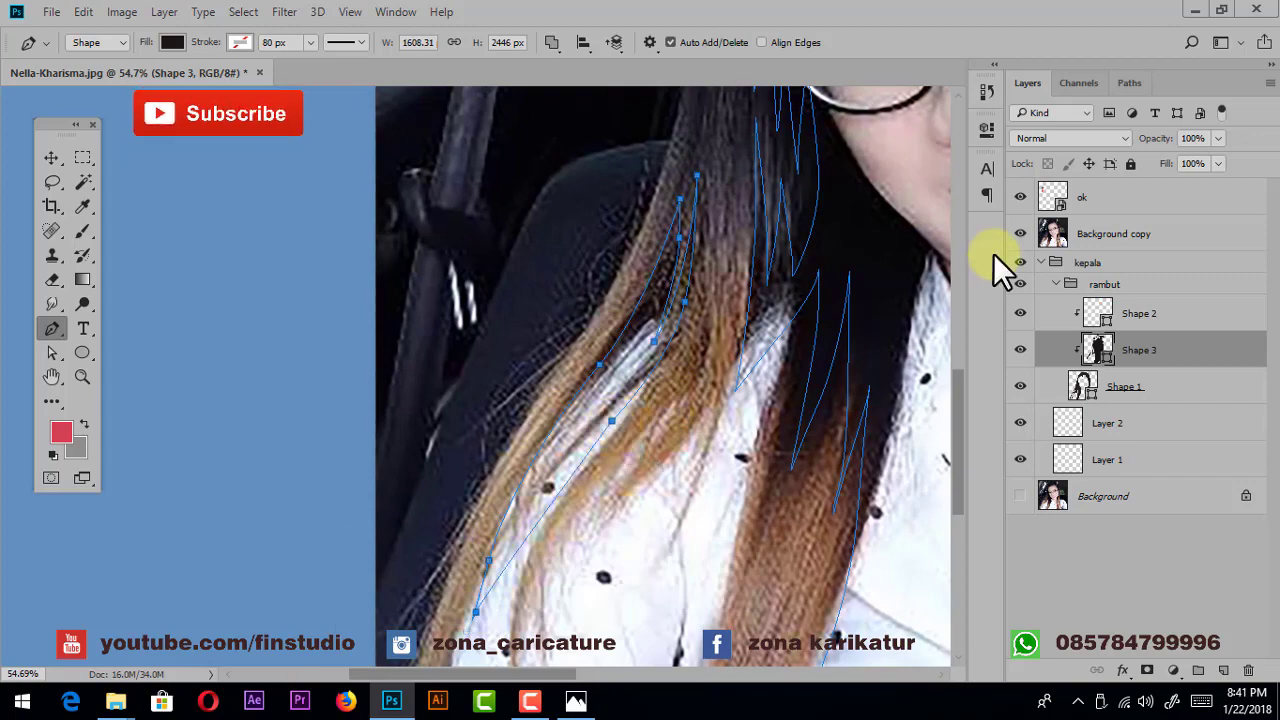
click(1019, 236)
- Fit the canvas in the window and collapse the rambut hair group
key(ctrl+0)
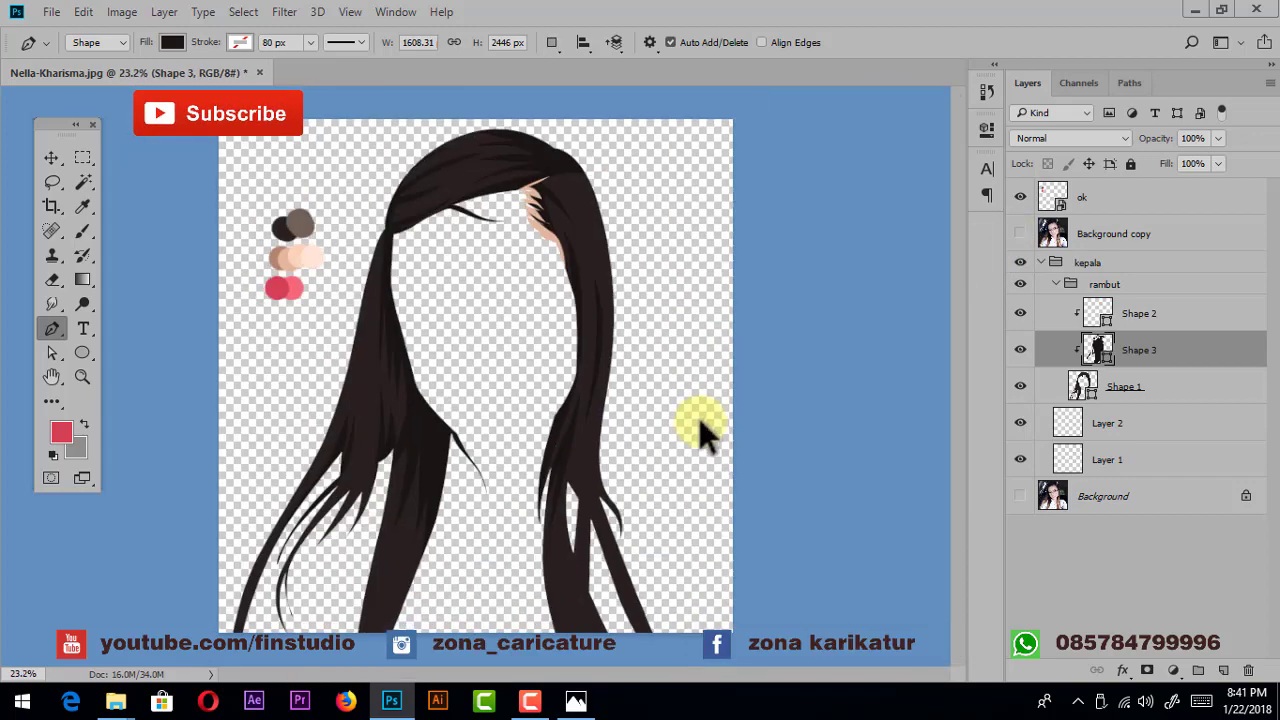
scroll(500, 465, up, 2)
scroll(590, 485, down, 1)
scroll(640, 495, up, 1)
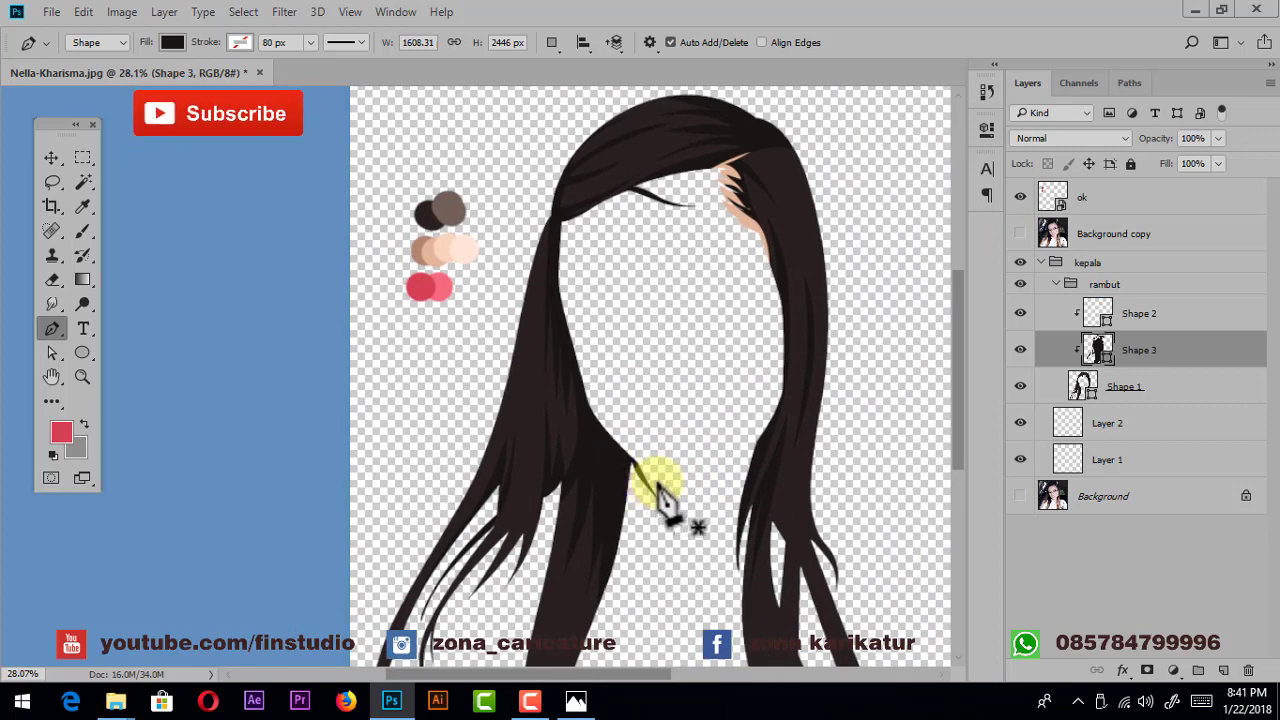
click(1068, 290)
click(1055, 284)
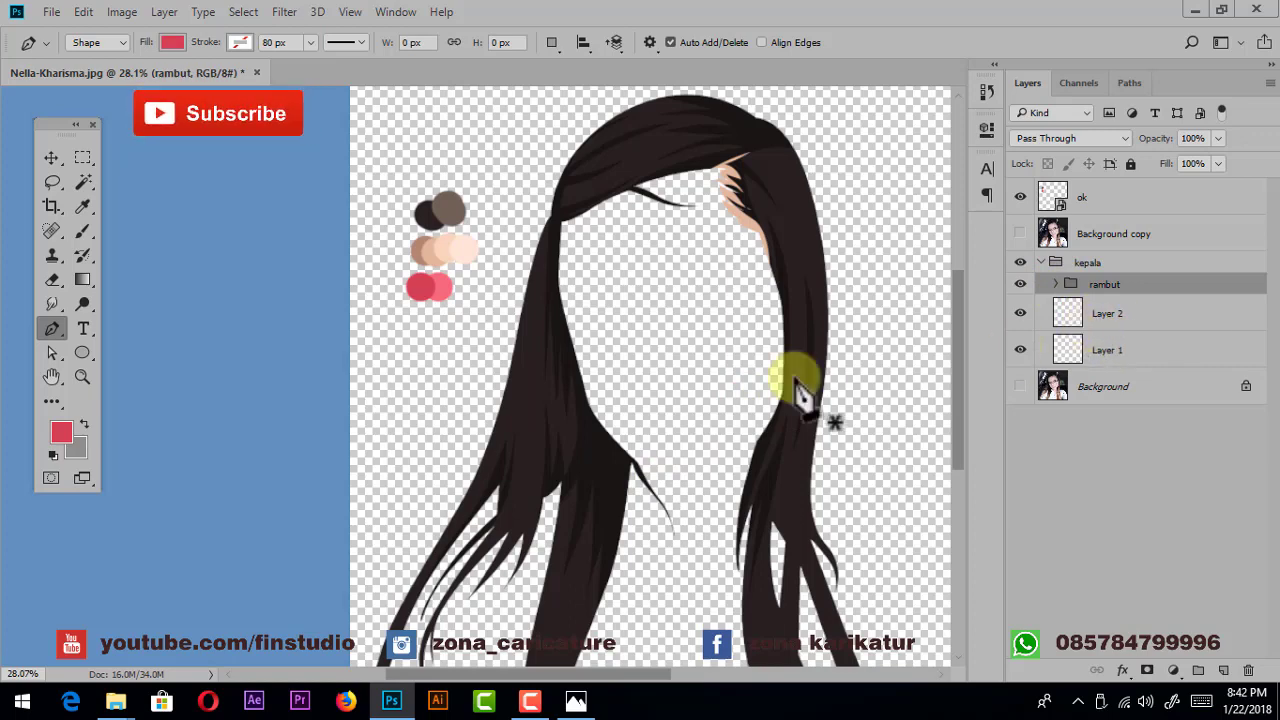
drag(743, 302, 755, 328)
click(1128, 318)
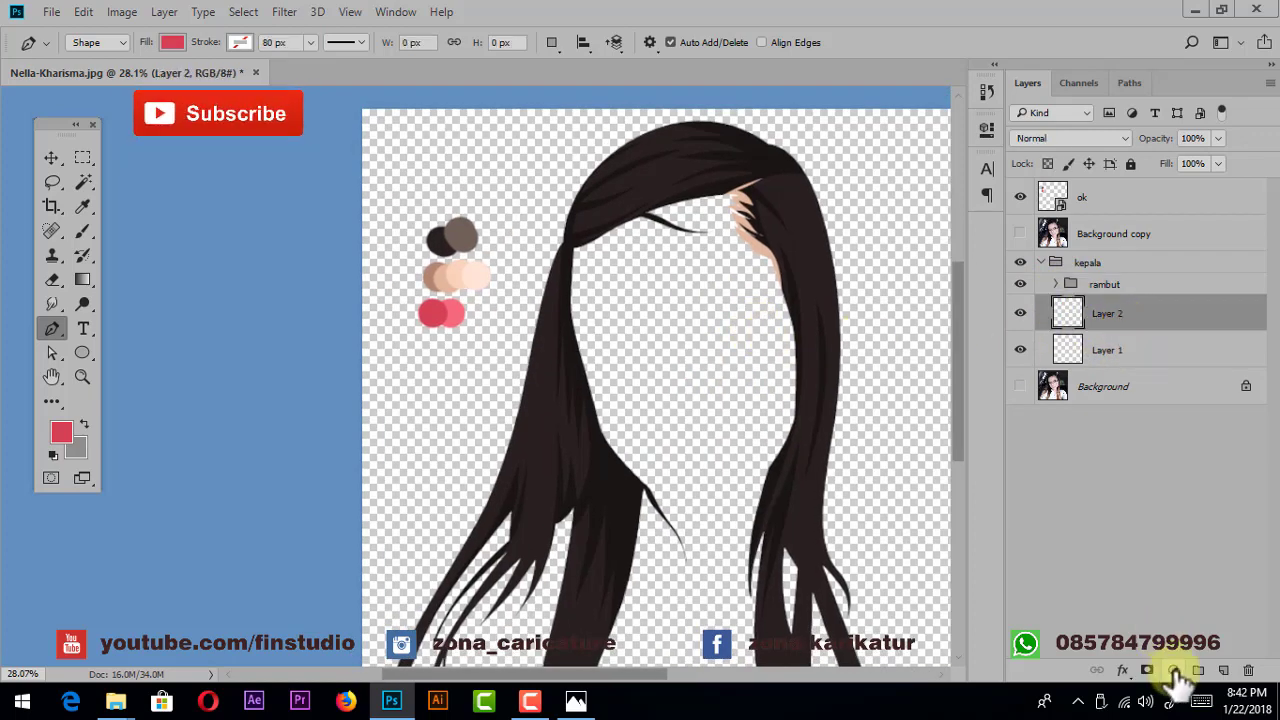
click(1110, 286)
- Show the Background copy photo and zoom in on the eyebrow above the glasses
click(1021, 234)
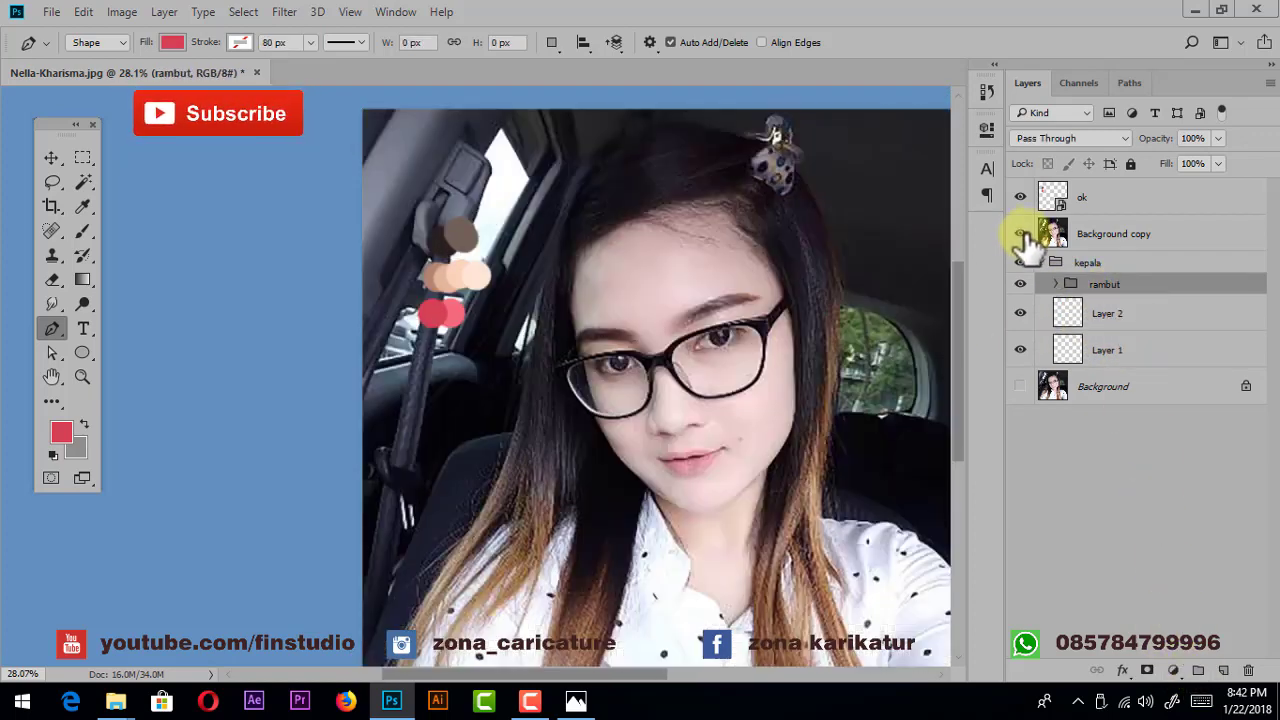
scroll(609, 323, up, 2)
scroll(609, 323, up, 2)
mouse_move(609, 323)
mouse_down()
mouse_move(543, 371)
mouse_move(590, 370)
mouse_up()
scroll(590, 369, up, 2)
scroll(600, 366, up, 2)
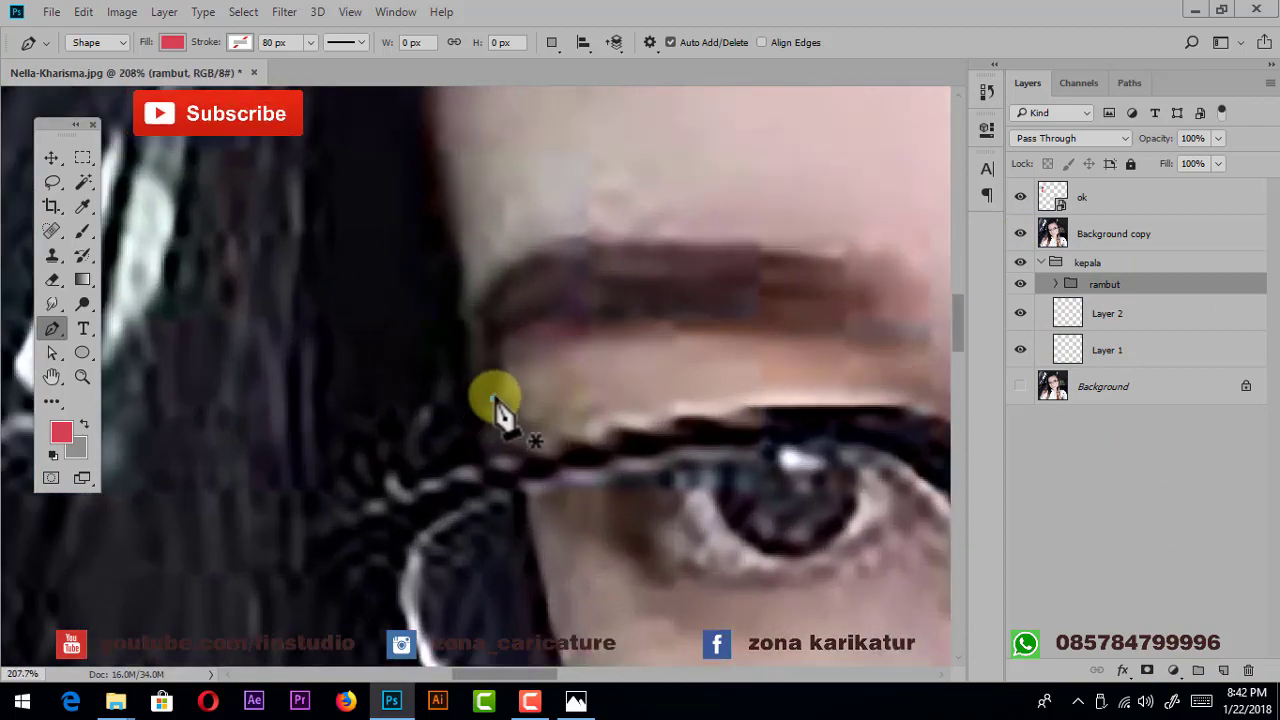
- Trace the left eyebrow outline as a closed Pen shape
click(493, 397)
drag(557, 326, 598, 325)
drag(751, 333, 623, 371)
drag(802, 371, 760, 307)
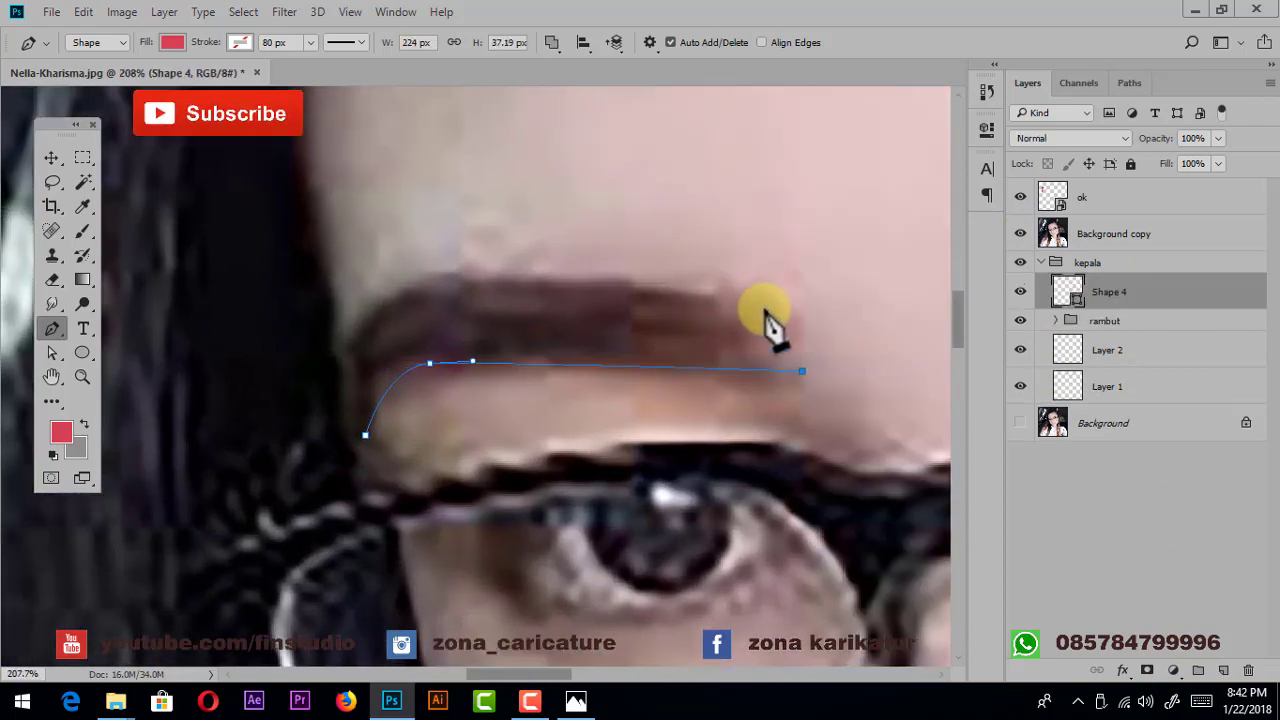
click(727, 291)
drag(404, 289, 344, 316)
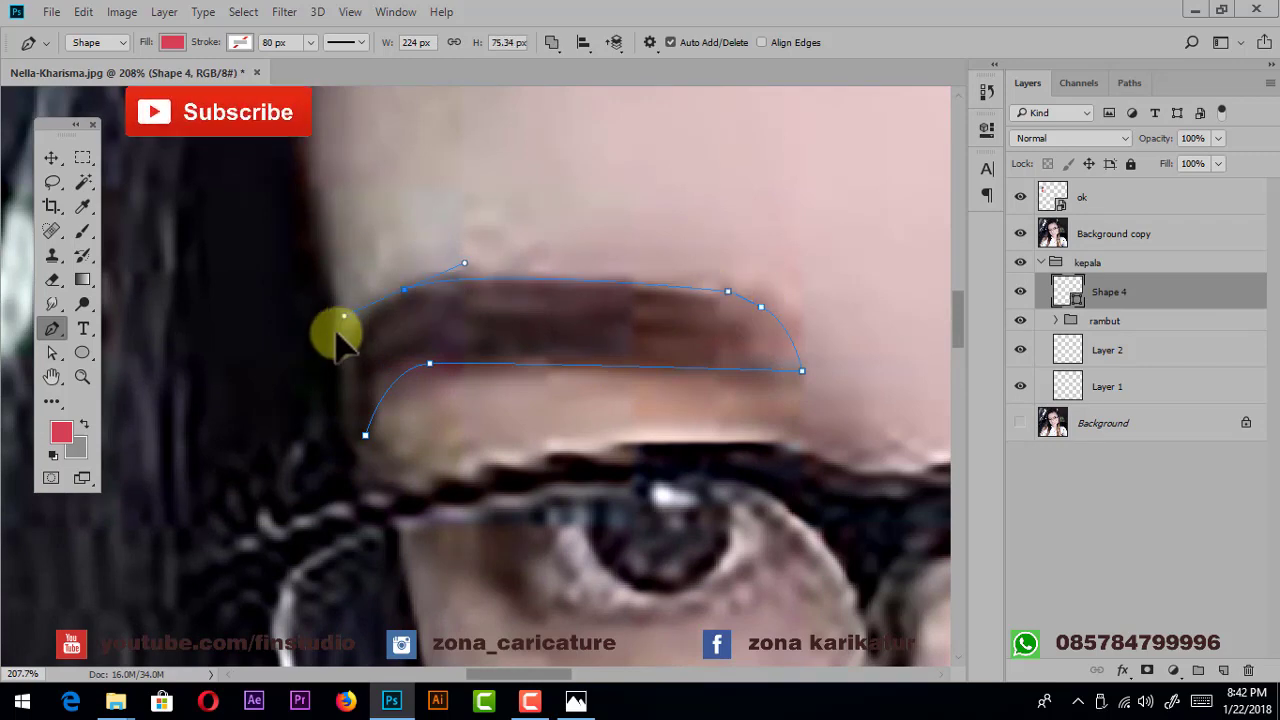
click(365, 440)
- Hide the photo and fill the eyebrow shape with the sampled dark hair colour
scroll(679, 342, down, 2)
scroll(865, 312, down, 2)
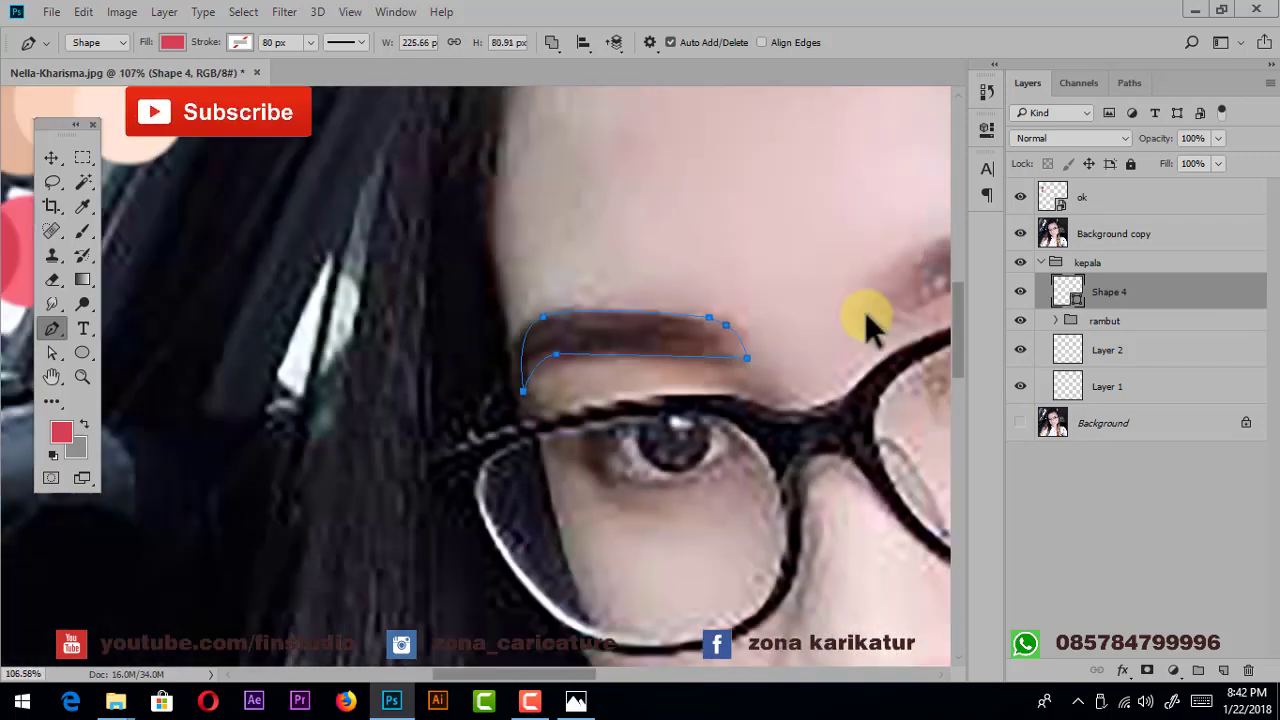
click(1020, 234)
double_click(1068, 292)
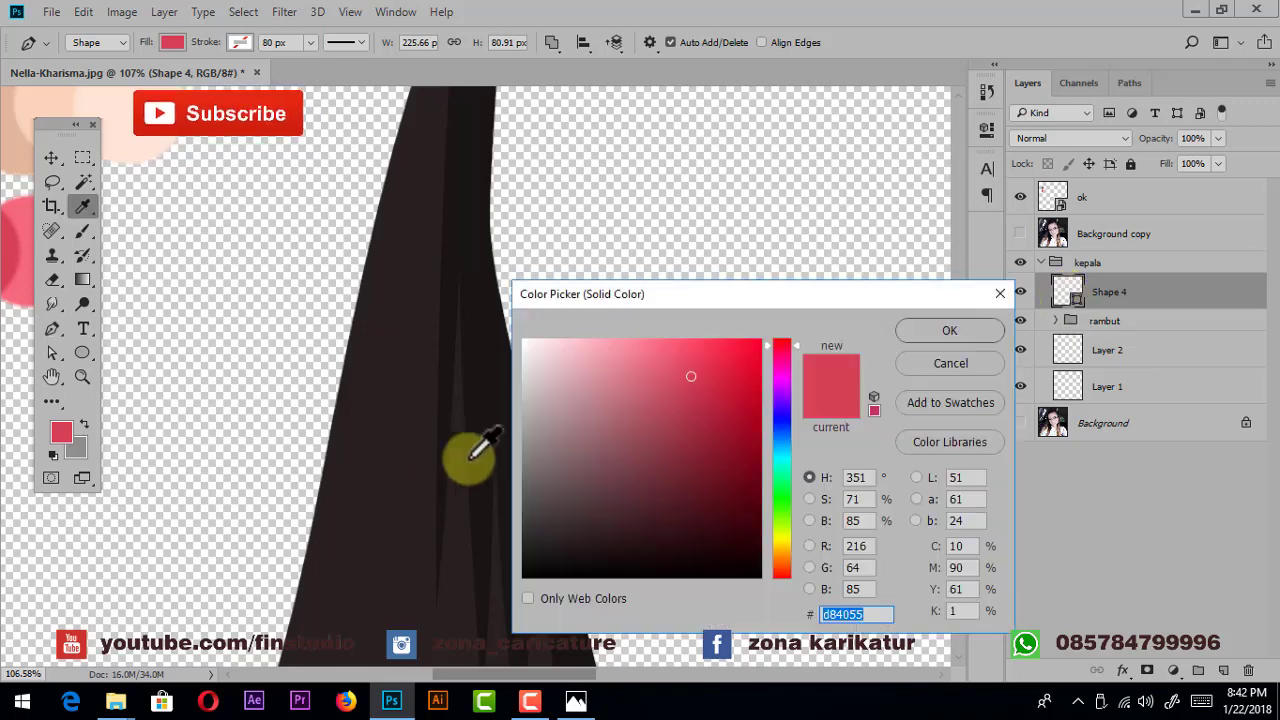
click(468, 437)
click(950, 330)
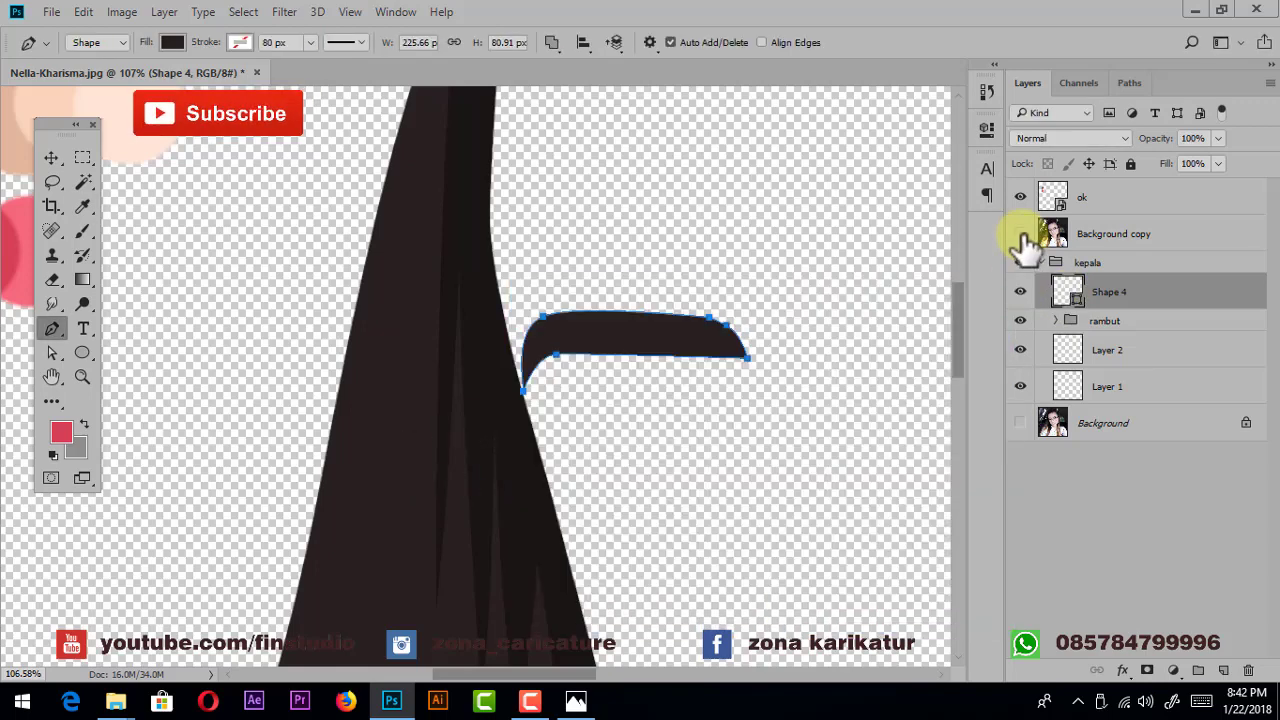
- Show the photo again and zoom in on the right eyebrow
click(1020, 234)
drag(814, 286, 549, 337)
scroll(243, 440, up, 2)
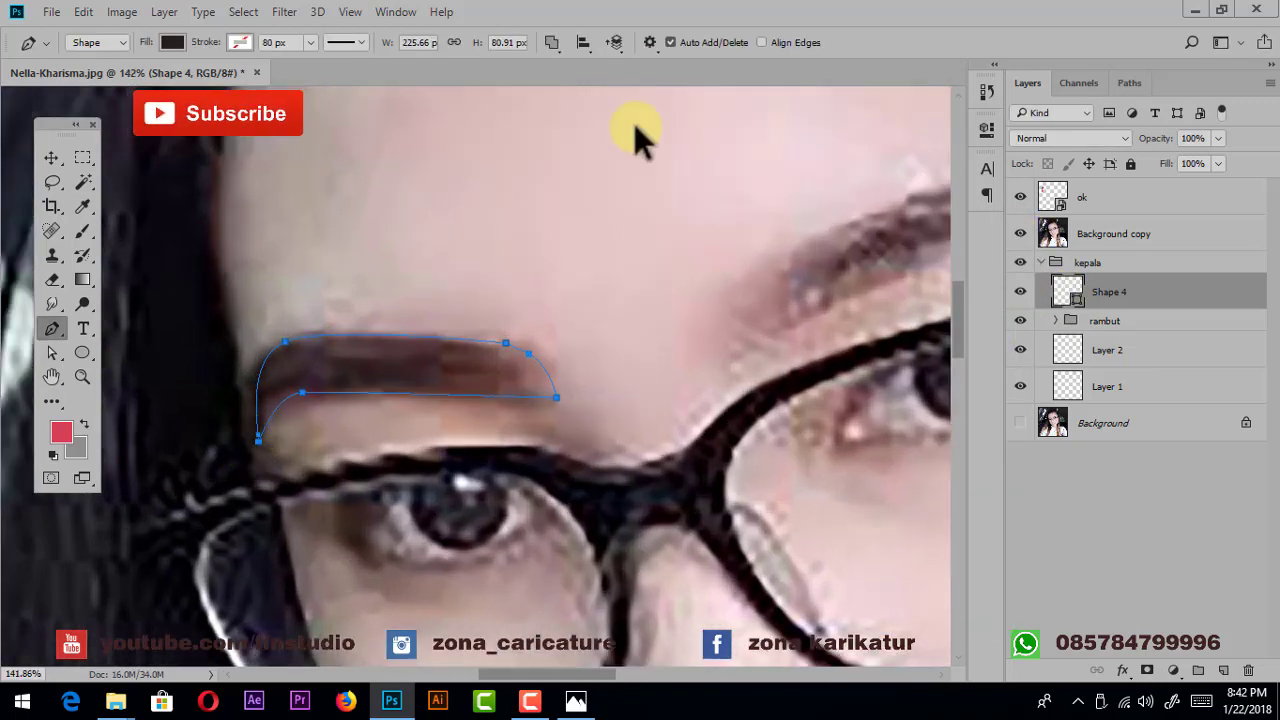
drag(700, 280, 666, 286)
scroll(646, 386, up, 1)
- Trace the right eyebrow as a closed path, redoing a misplaced underside anchor
scroll(620, 410, up, 1)
click(594, 416)
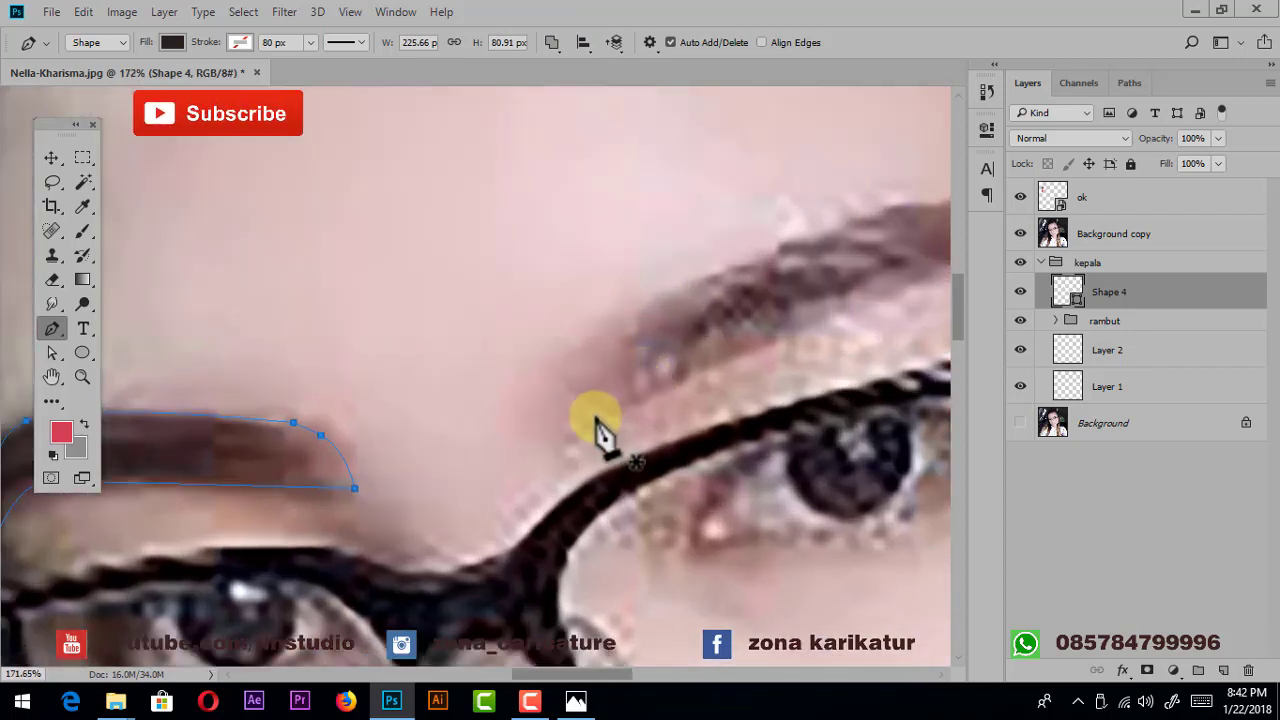
drag(560, 307, 303, 372)
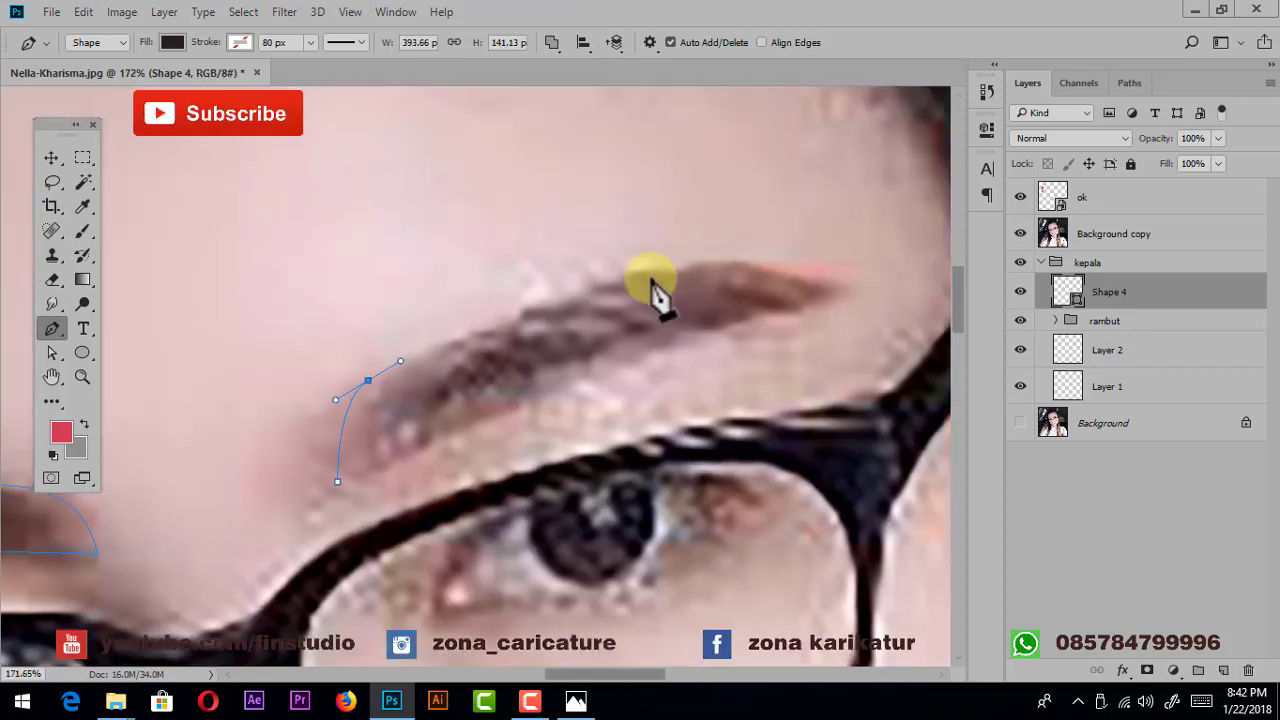
drag(659, 268, 771, 245)
click(883, 280)
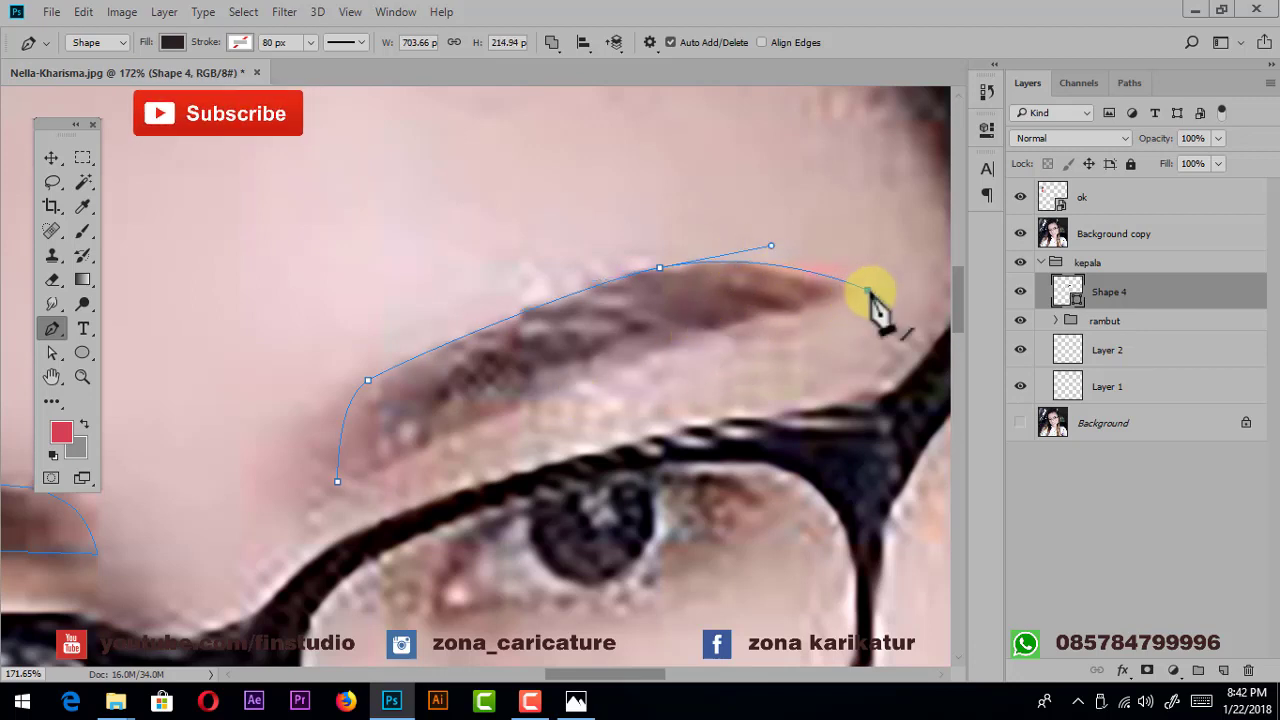
drag(586, 371, 443, 423)
key(ctrl+z)
drag(560, 386, 447, 448)
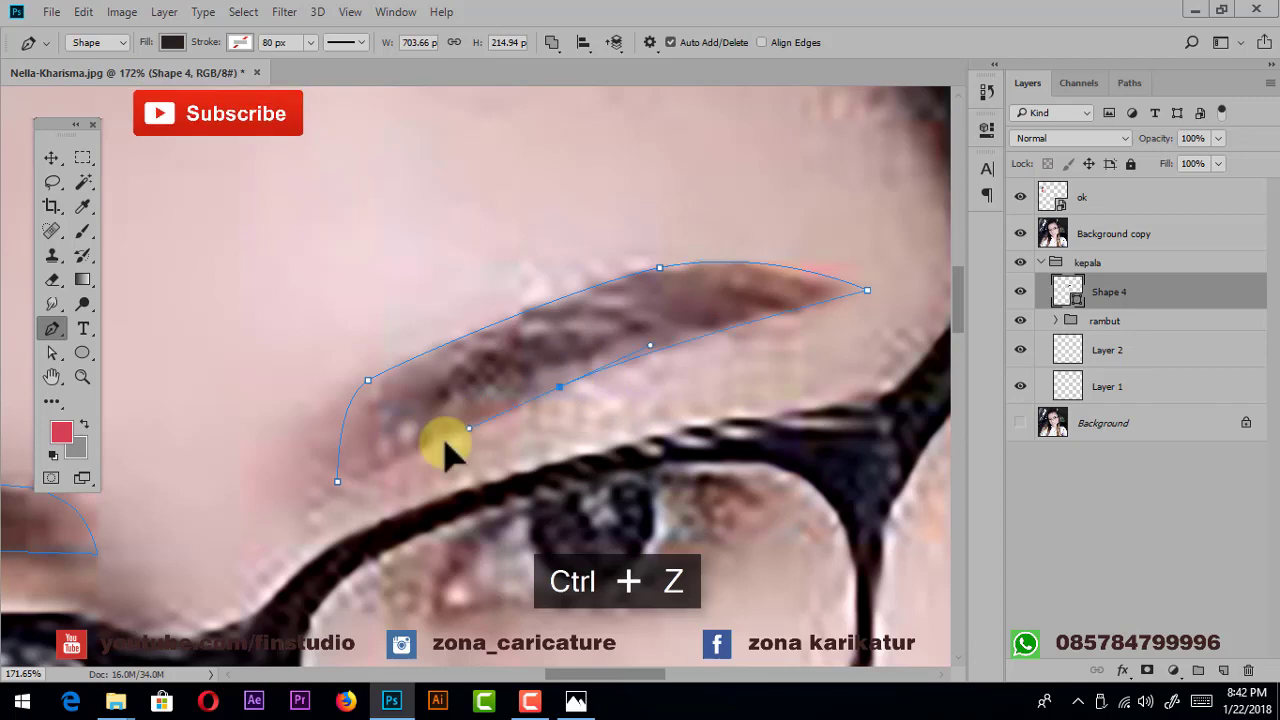
click(338, 482)
- Hide the photo to check both eyebrows, then show it again
click(1020, 233)
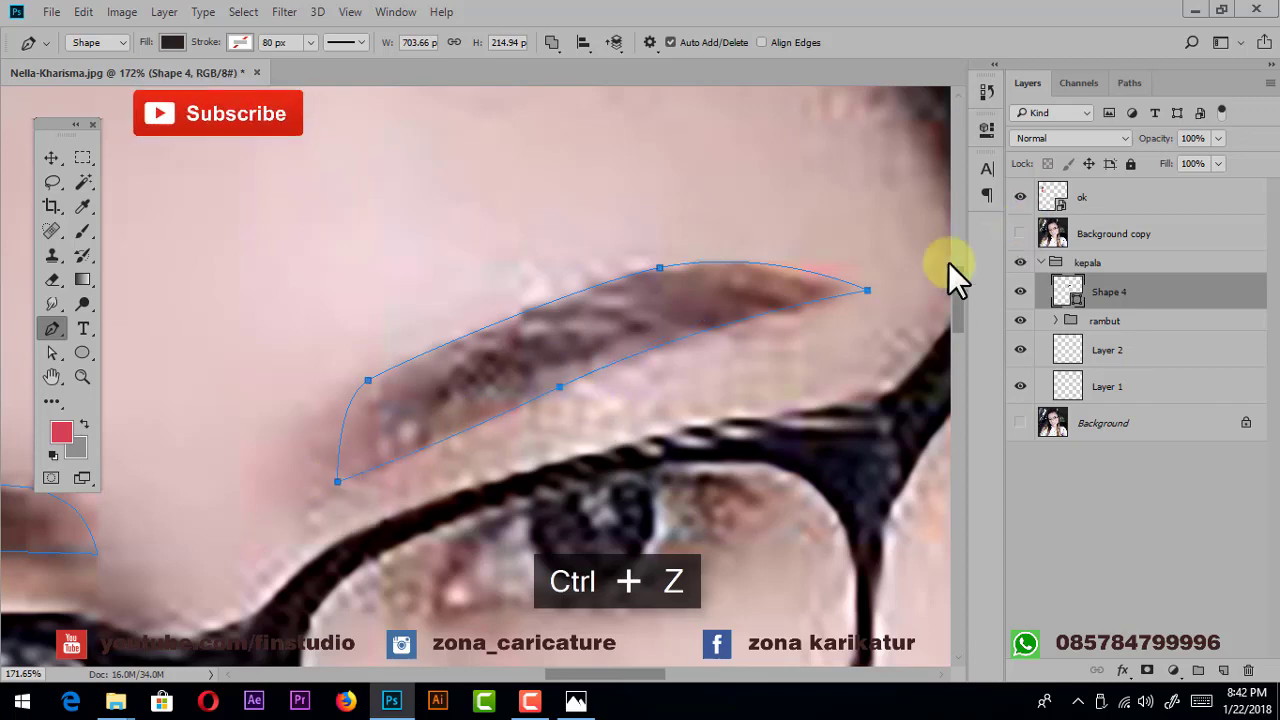
scroll(623, 286, down, 2)
scroll(580, 371, down, 2)
drag(566, 455, 614, 394)
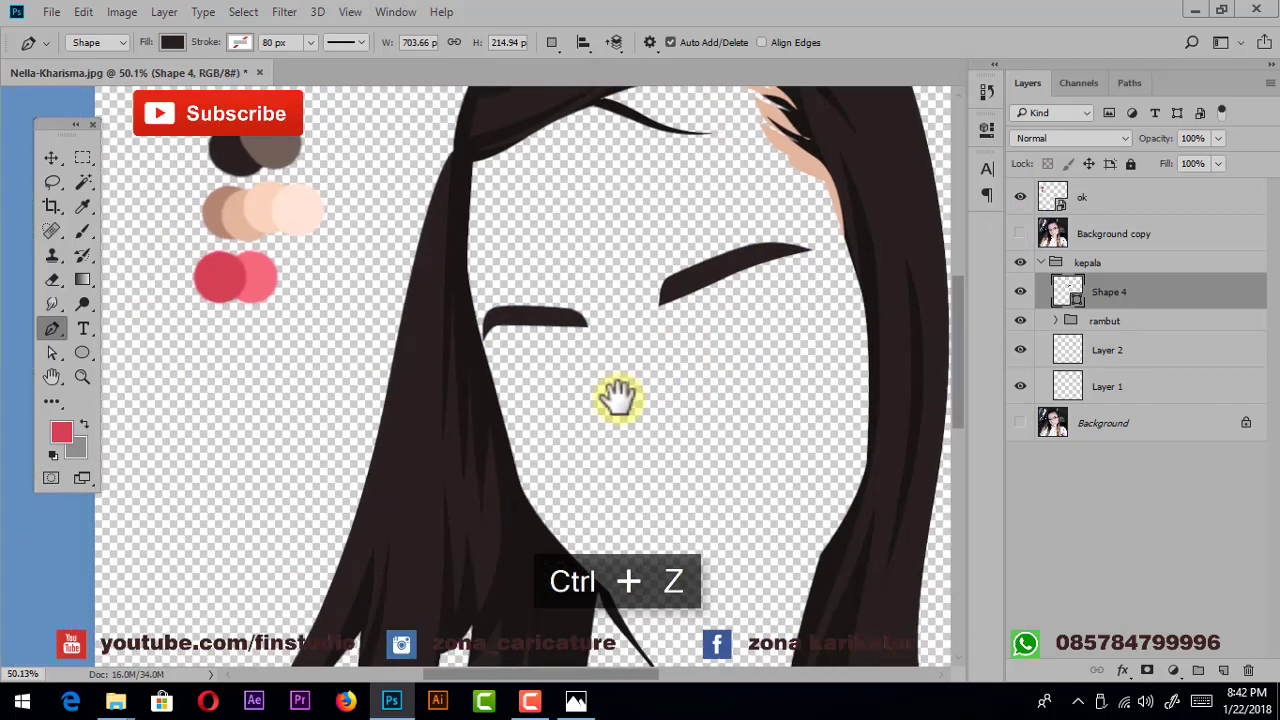
click(1020, 233)
scroll(685, 280, up, 2)
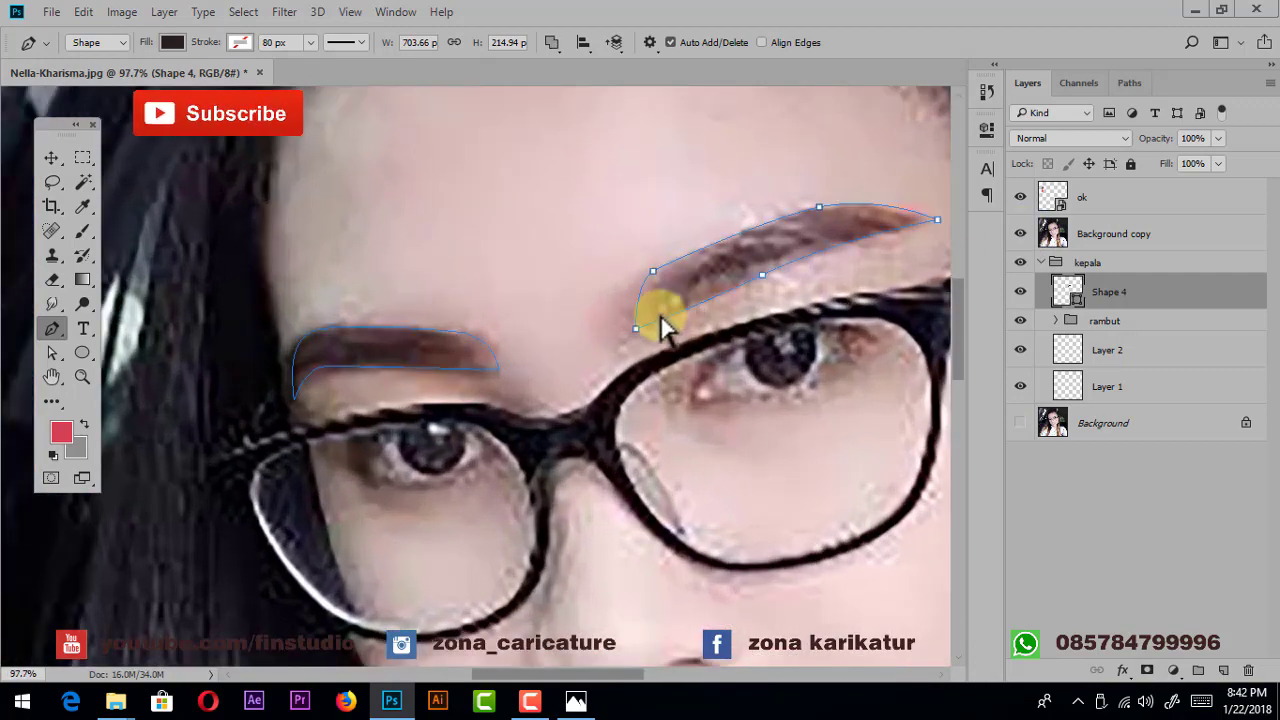
scroll(470, 348, up, 2)
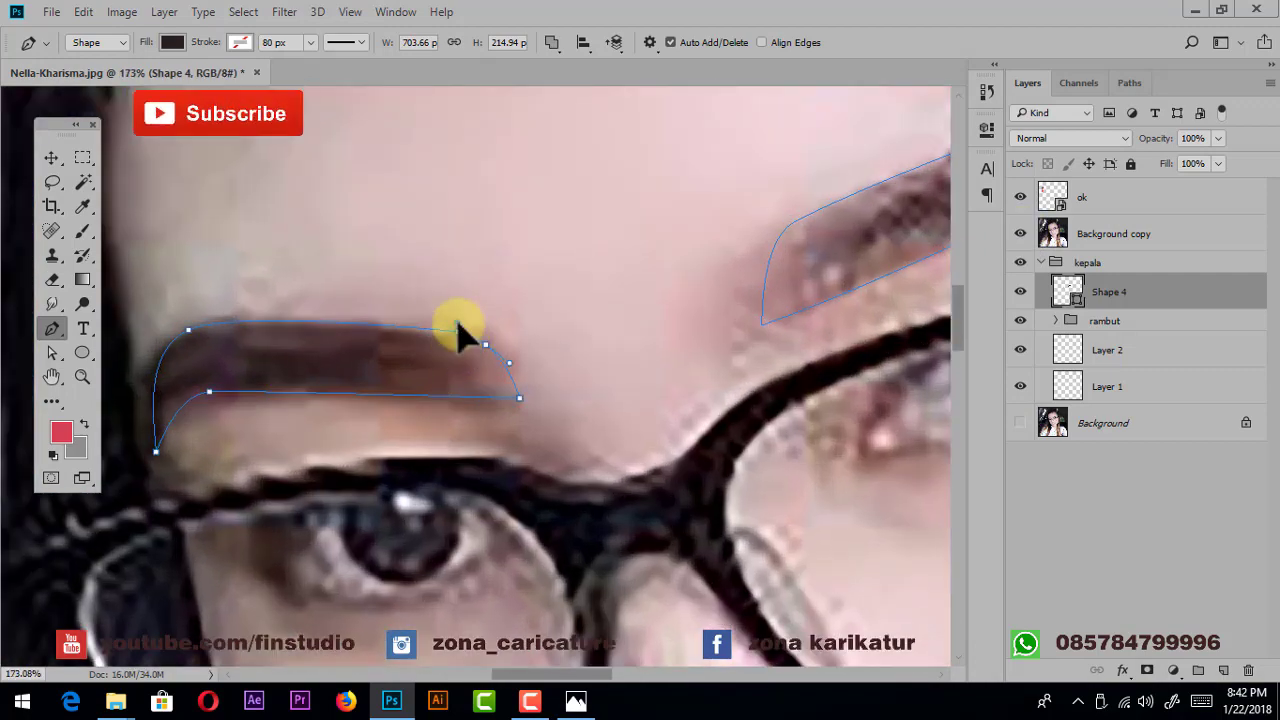
- Undo the last left-eyebrow tweak and hide the photo to view the drawing
key(ctrl+z)
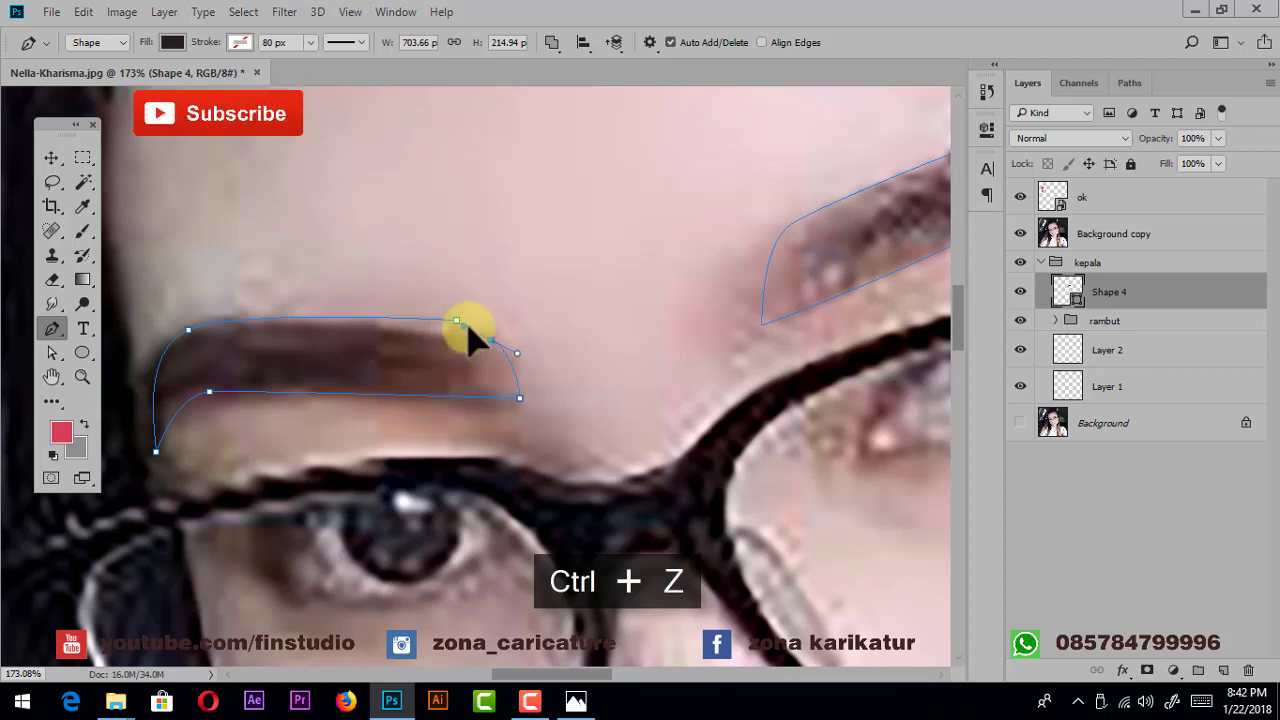
scroll(590, 318, down, 2)
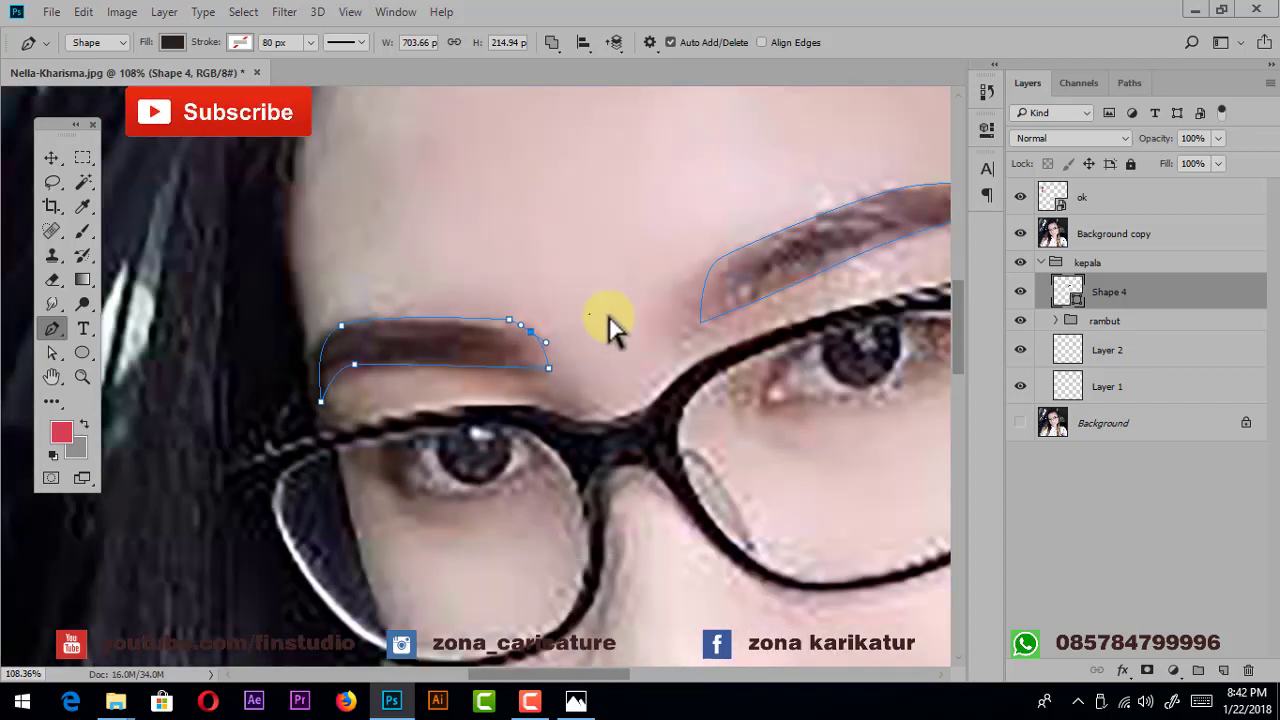
click(1020, 233)
scroll(634, 337, down, 2)
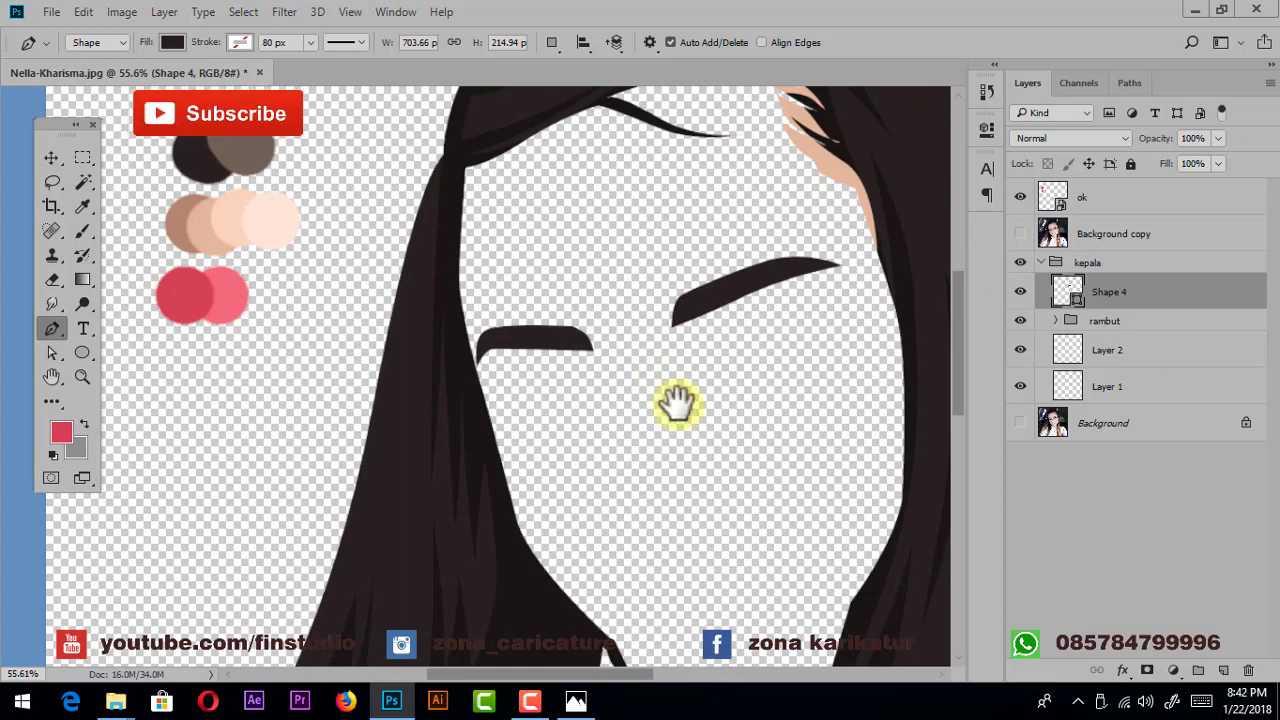
drag(677, 403, 663, 361)
drag(767, 383, 759, 376)
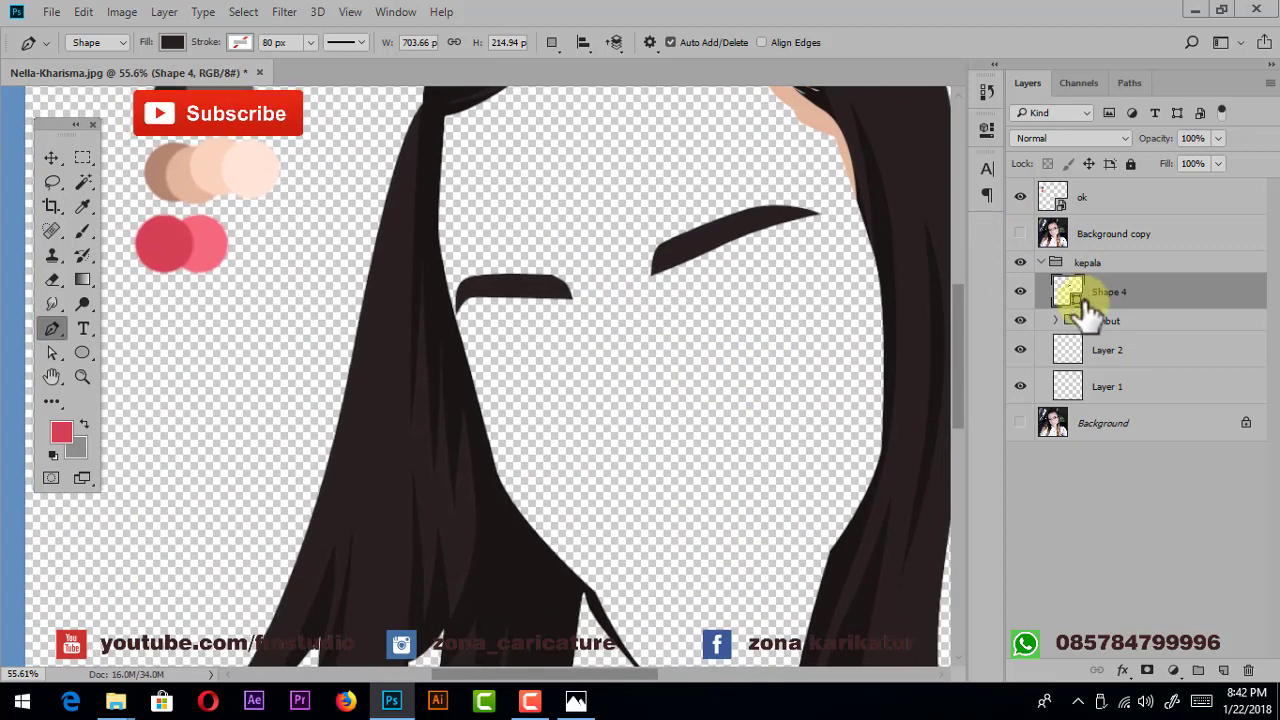
- Move the eyebrow Shape 4 layer into the rambut group and create a new layer group
drag(1073, 322, 1110, 318)
click(1110, 316)
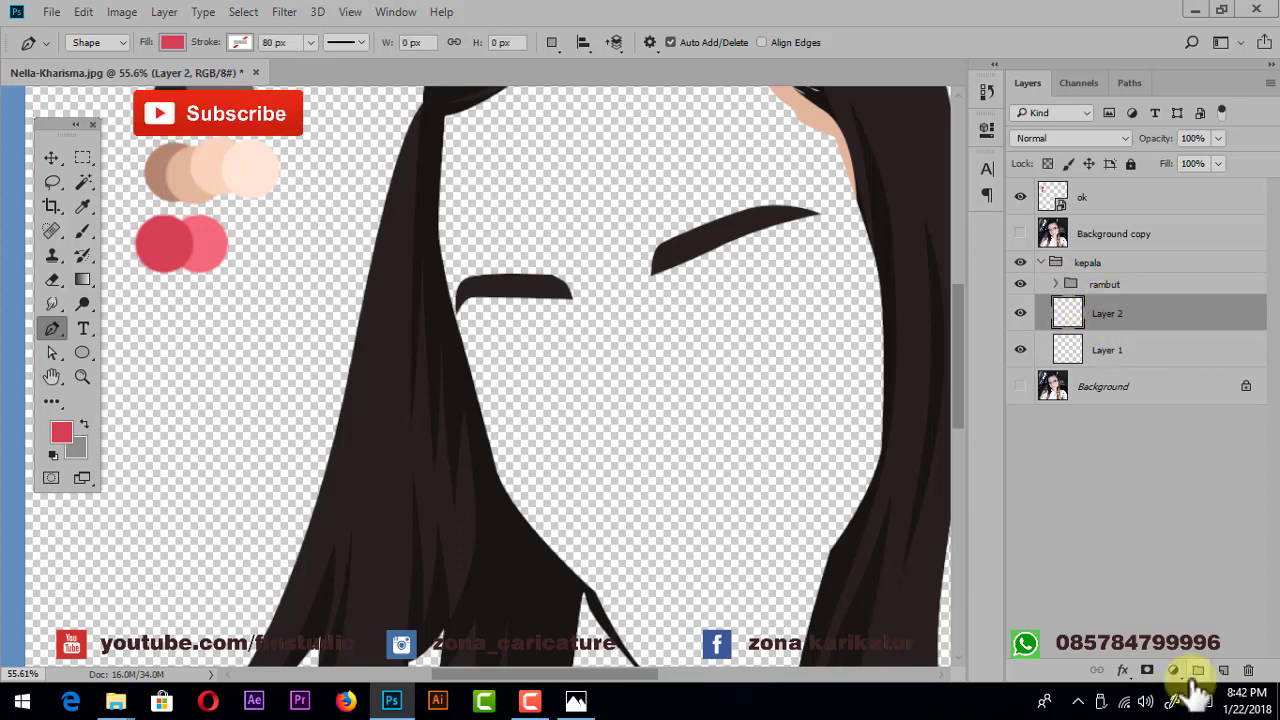
click(1197, 670)
drag(700, 371, 700, 343)
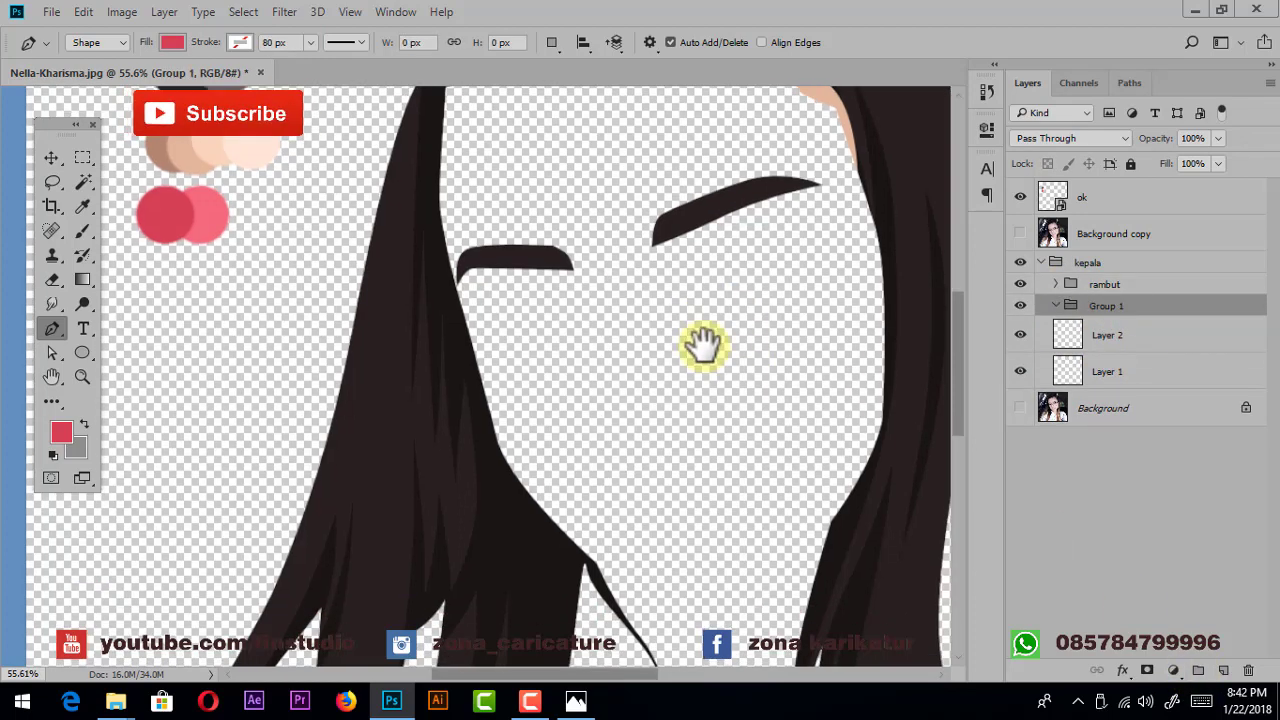
- Name the new group mata and add an empty Layer 3 inside it
click(1106, 312)
text(mata)
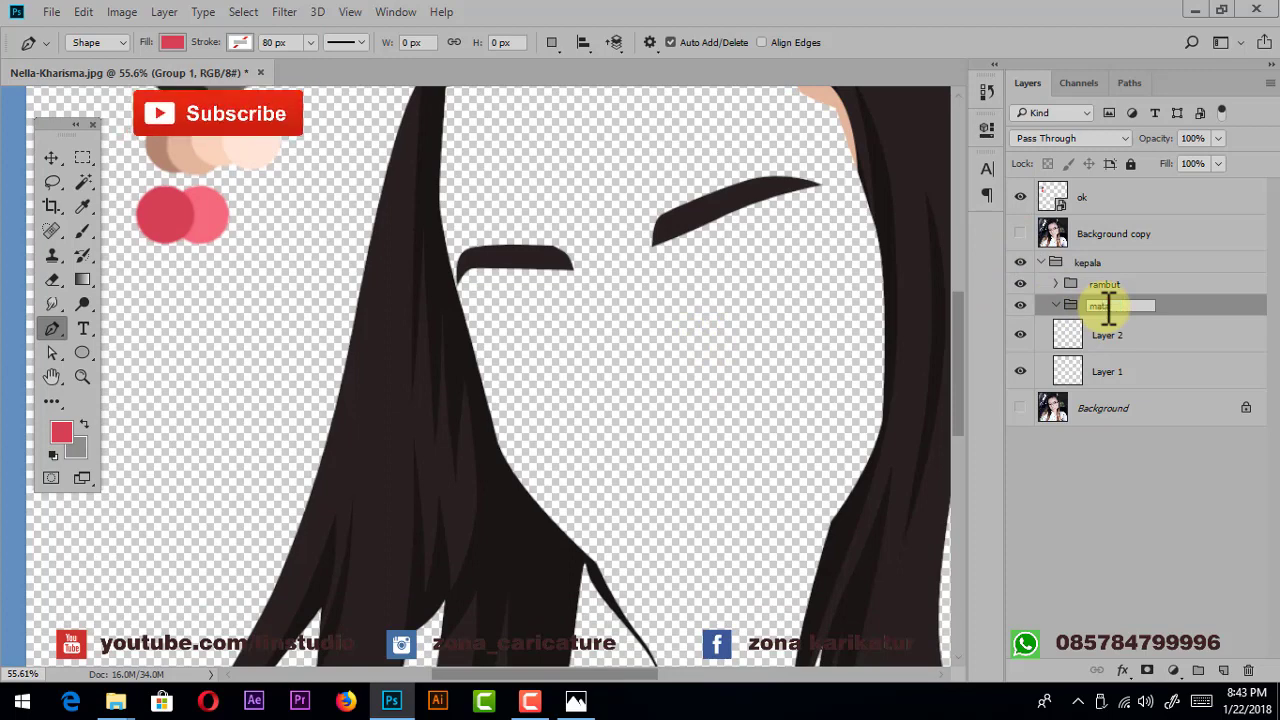
key(Return)
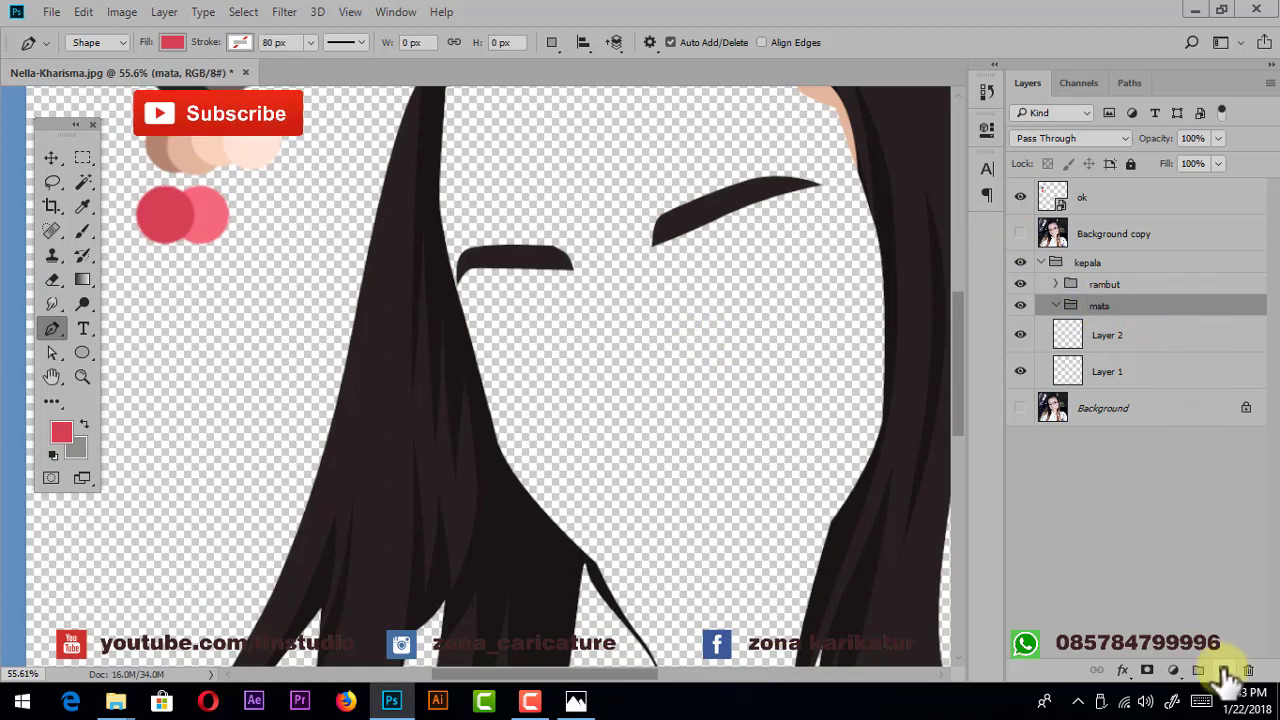
click(1222, 670)
scroll(751, 360, up, 2)
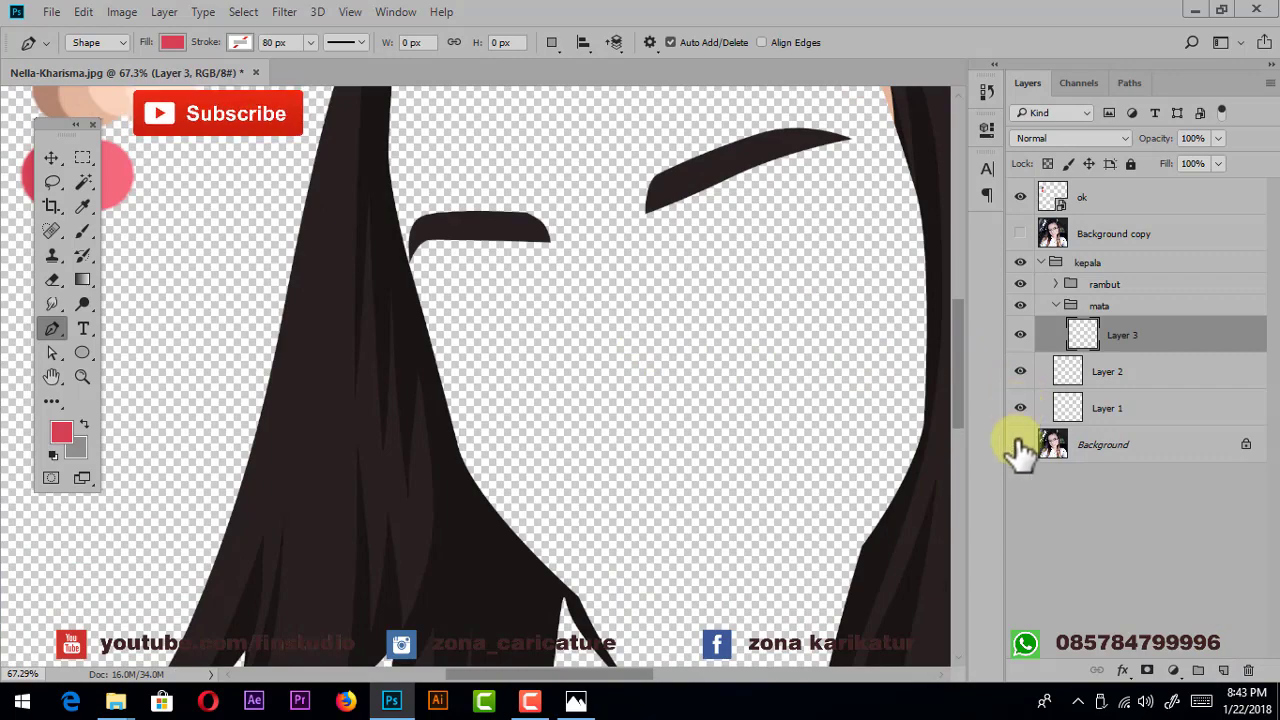
- Show the photo and trace the left eye's almond outline as a closed path
click(1020, 233)
scroll(643, 426, up, 5)
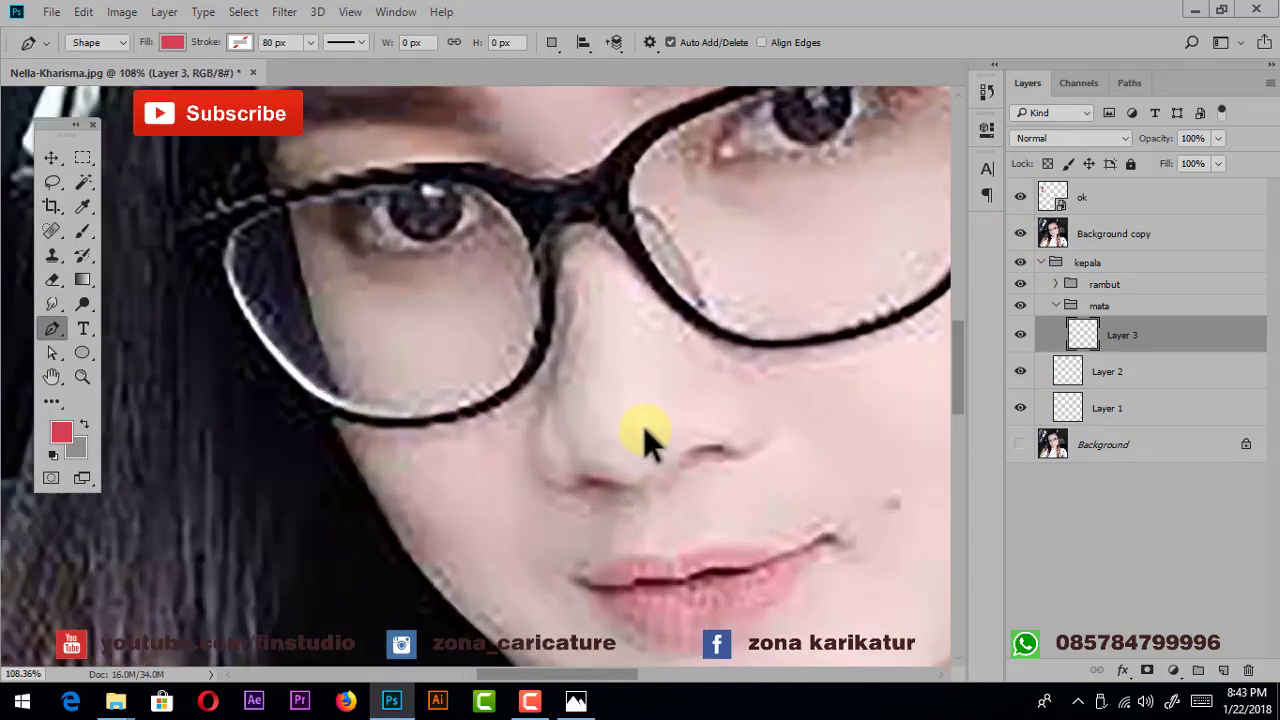
drag(643, 426, 529, 349)
scroll(423, 337, up, 2)
scroll(457, 371, up, 2)
scroll(440, 420, up, 1)
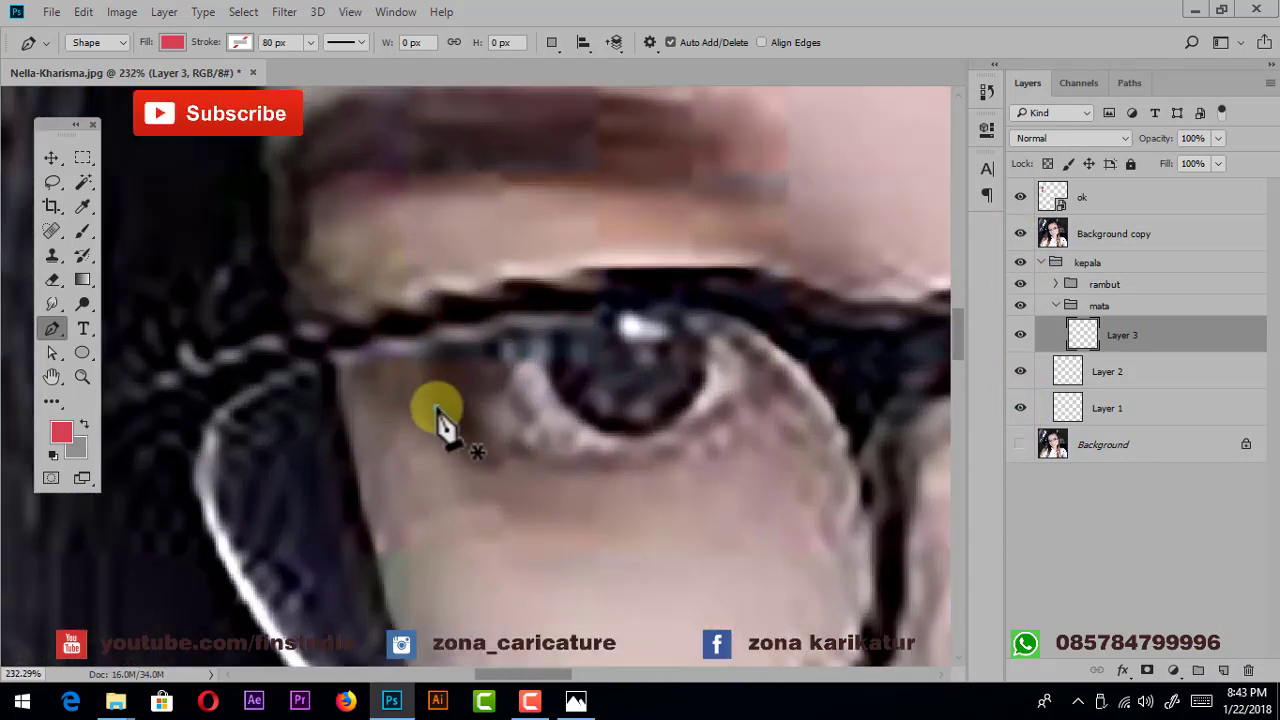
click(436, 407)
drag(565, 302, 692, 274)
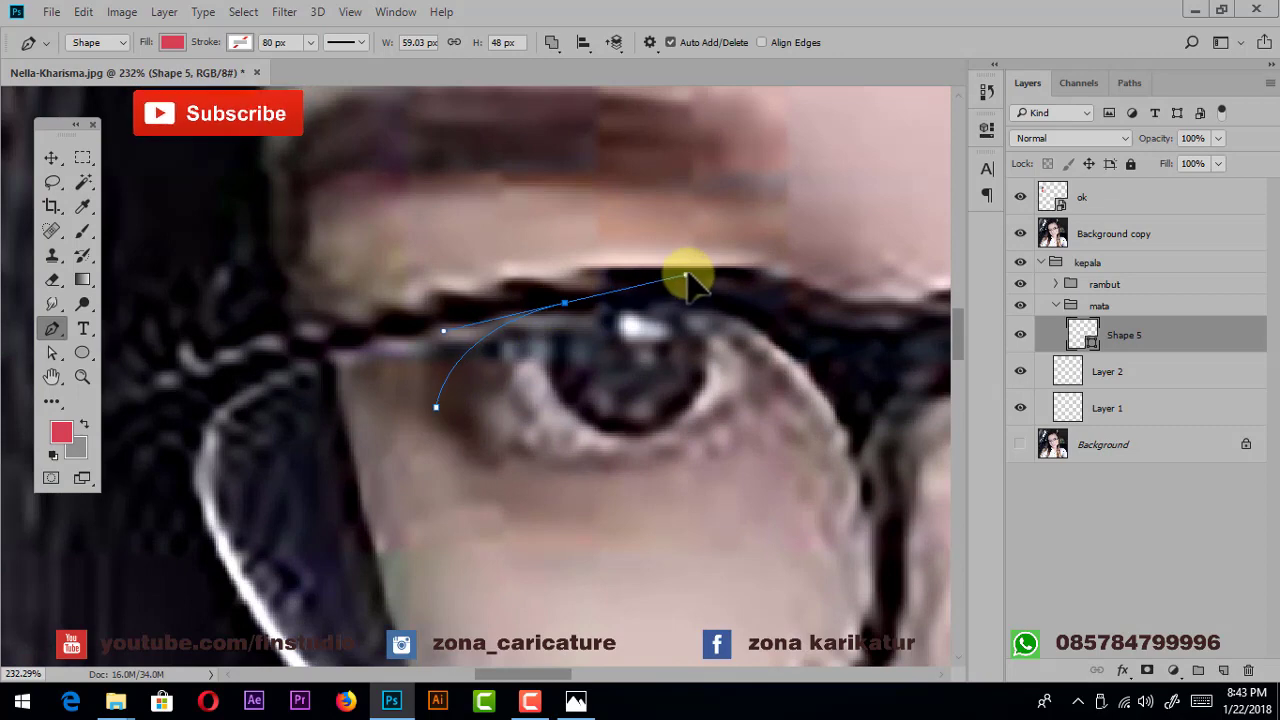
click(777, 372)
drag(597, 453, 483, 462)
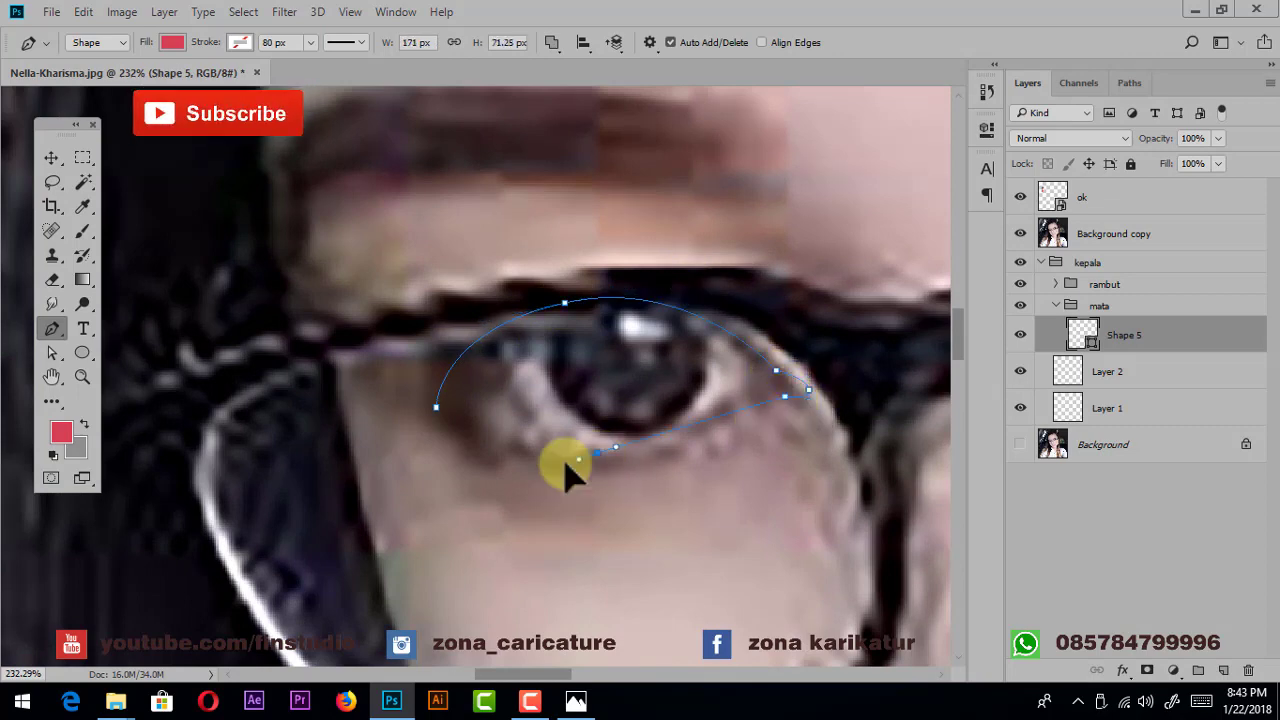
click(436, 407)
- Trace the right eye's outline along both lids and close it
scroll(579, 386, down, 3)
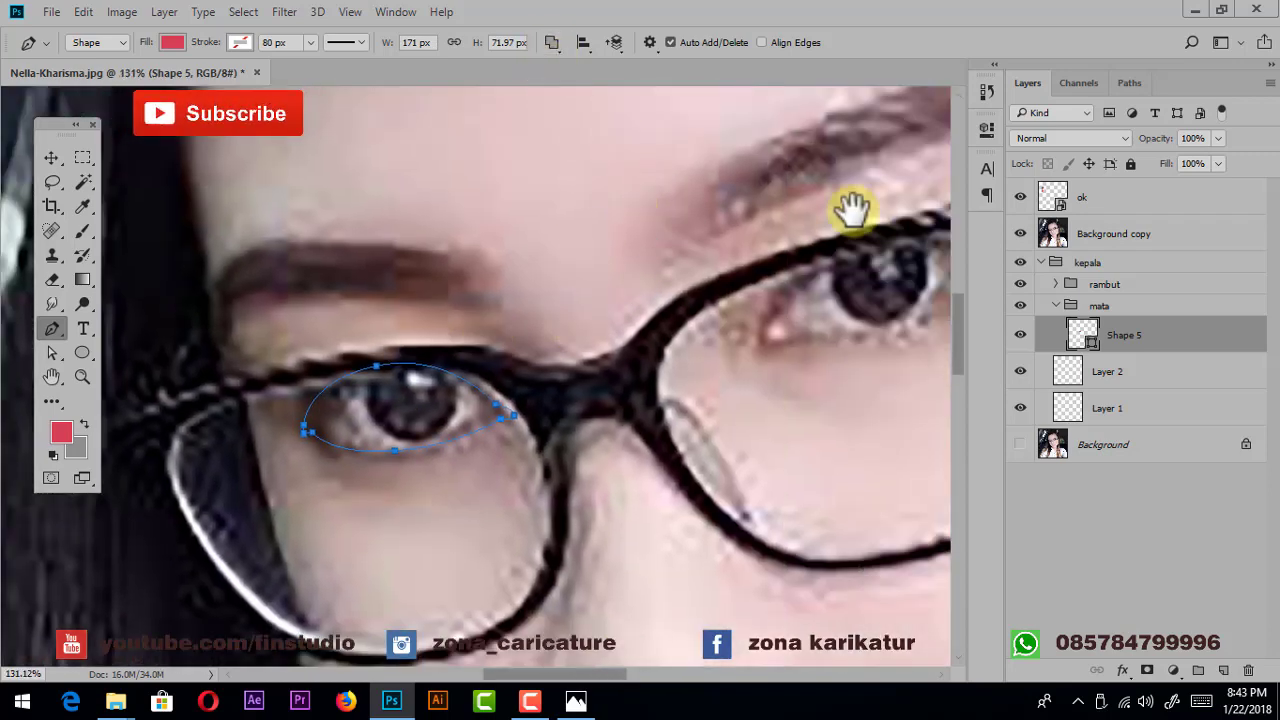
scroll(851, 209, up, 1)
scroll(771, 243, up, 1)
scroll(700, 366, up, 2)
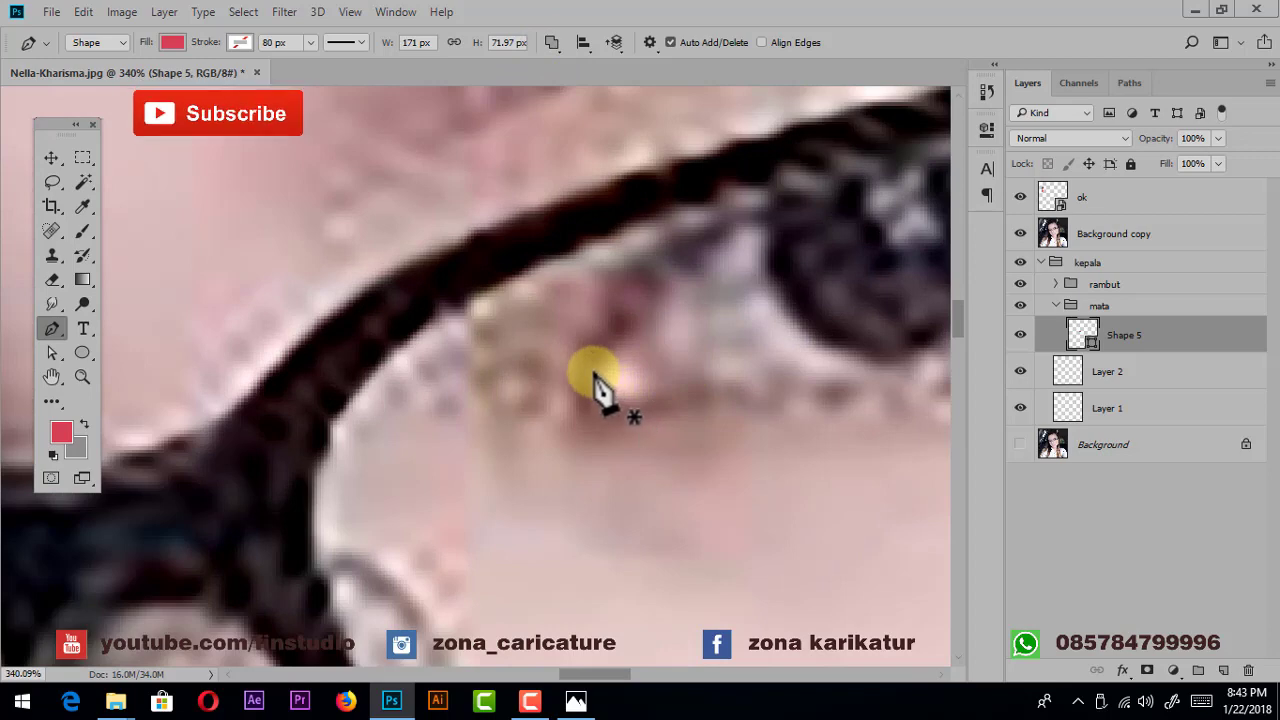
click(592, 367)
drag(574, 421, 621, 406)
drag(837, 391, 543, 457)
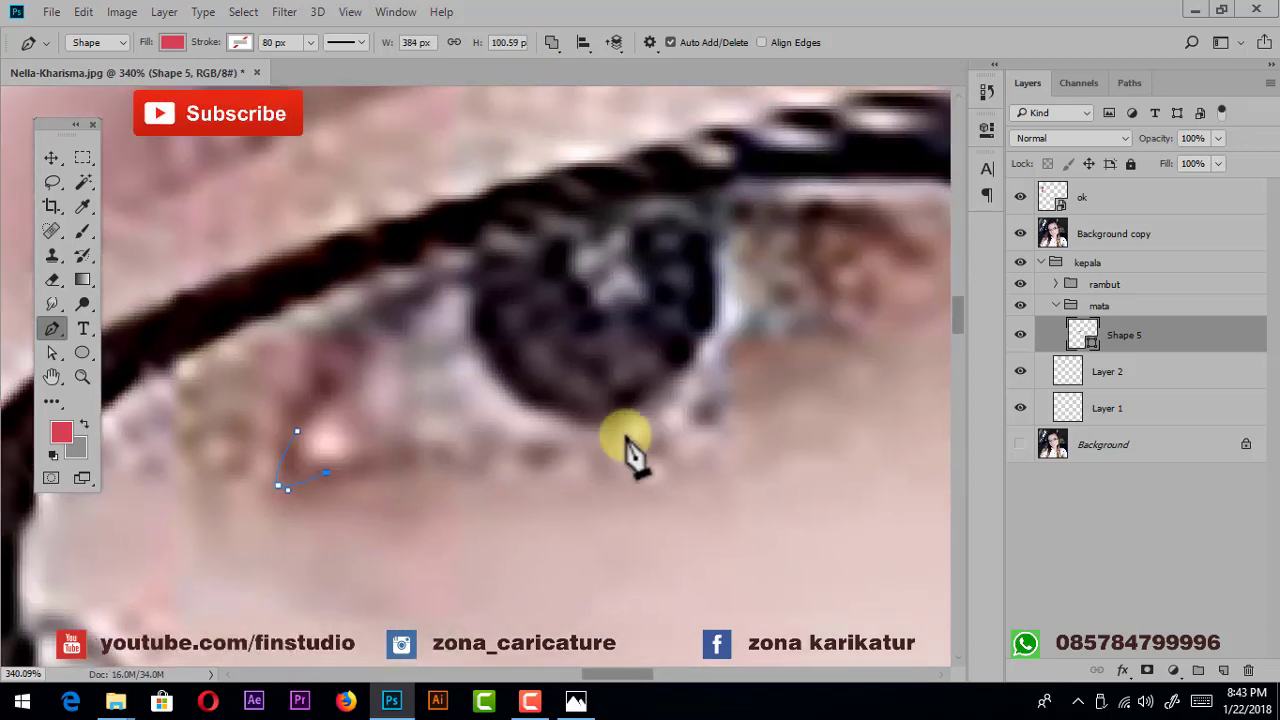
drag(624, 437, 770, 400)
click(853, 270)
drag(909, 266, 821, 291)
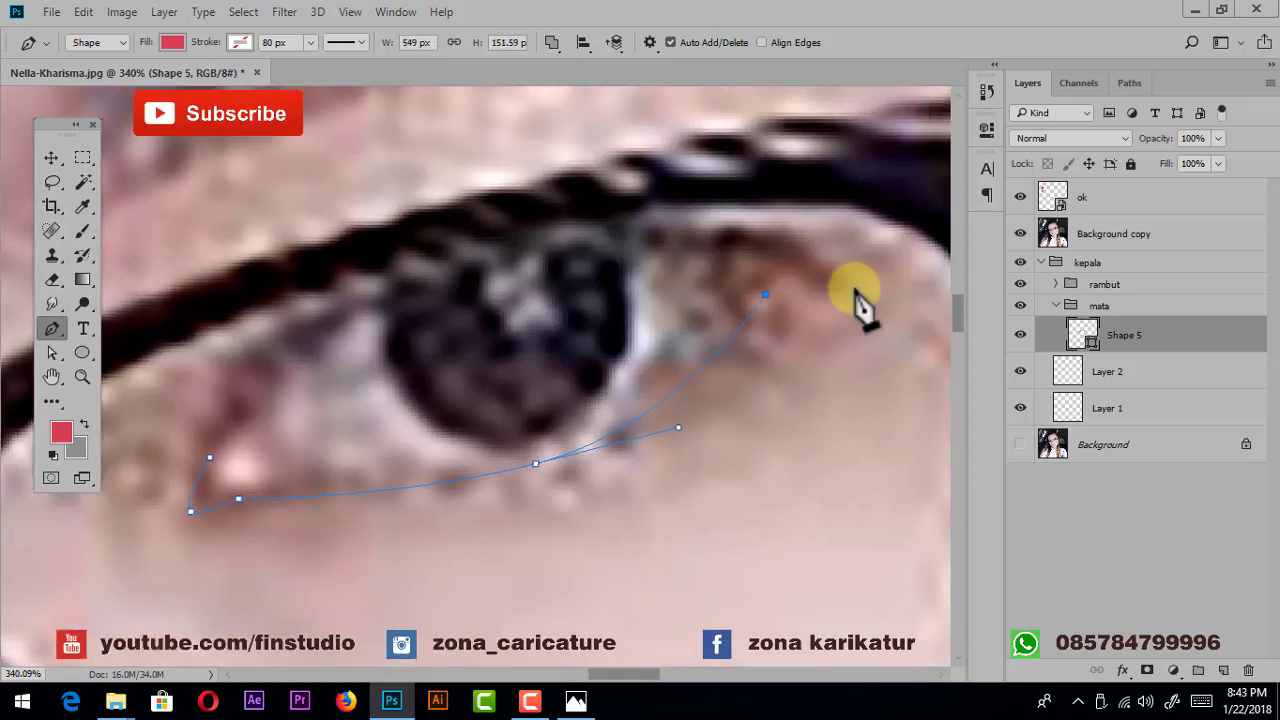
click(851, 288)
drag(462, 243, 227, 318)
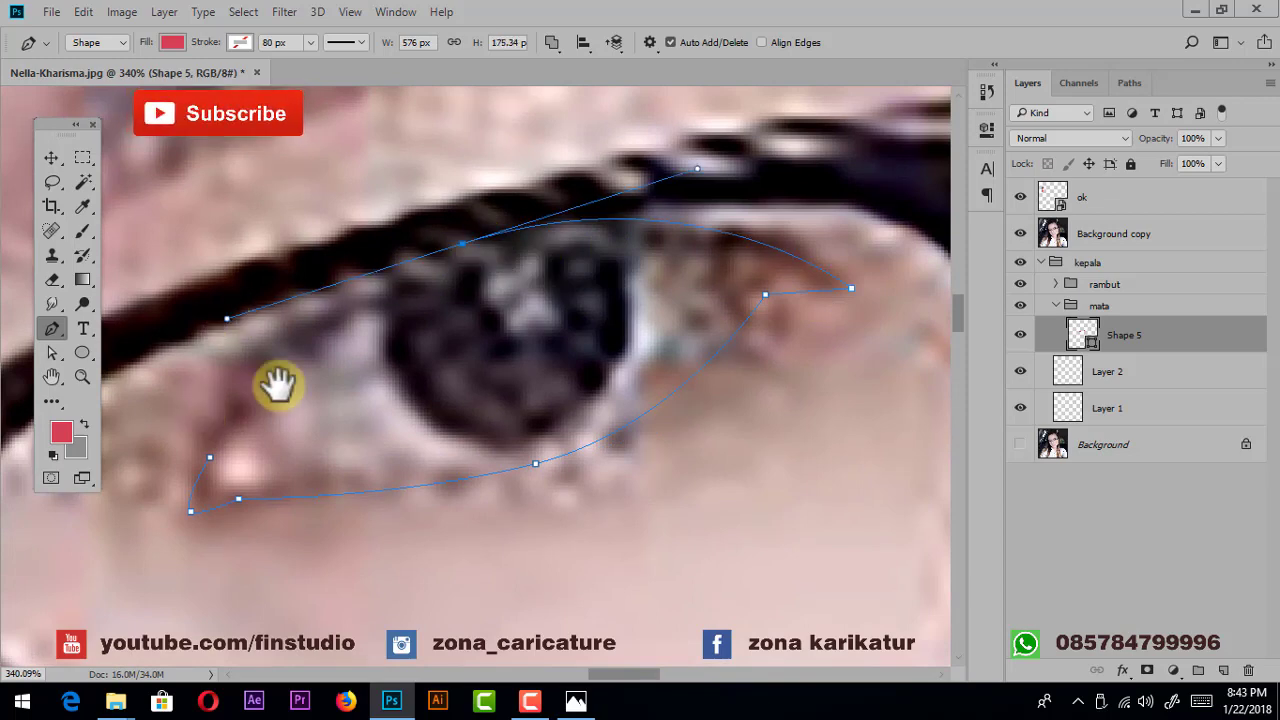
drag(278, 384, 386, 346)
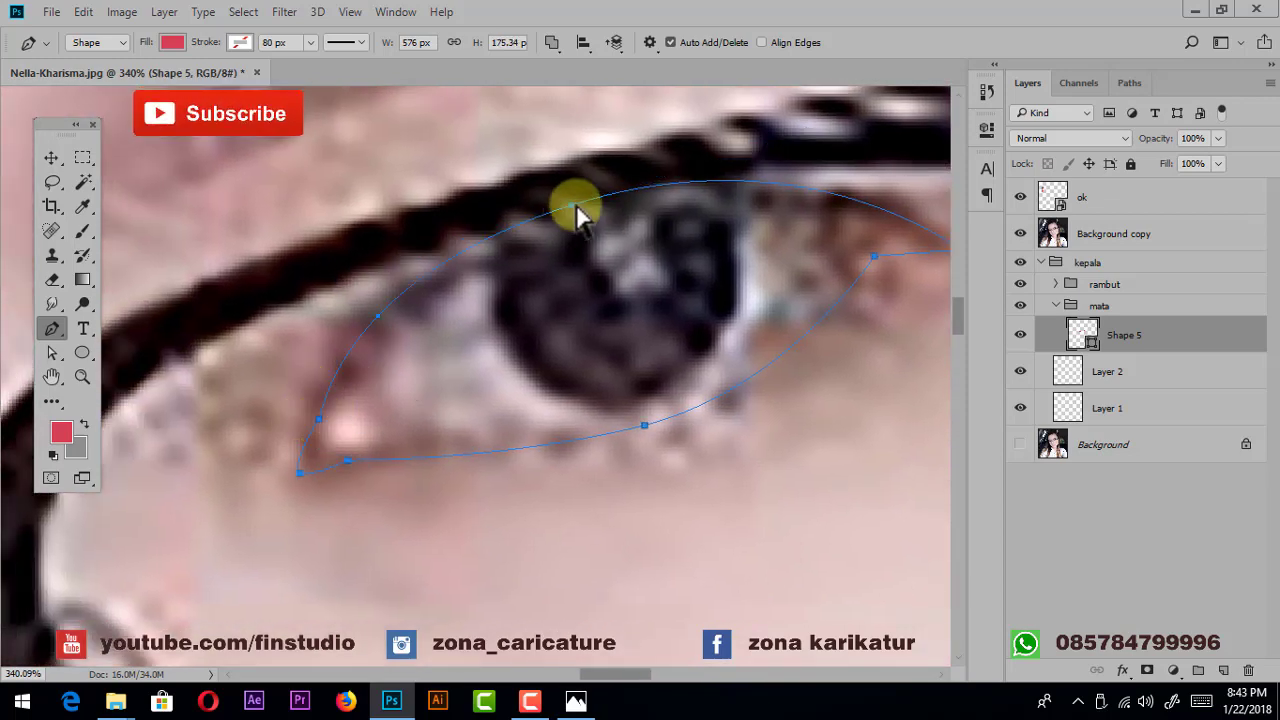
mouse_move(336, 281)
mouse_down()
mouse_move(358, 292)
mouse_move(465, 262)
mouse_up()
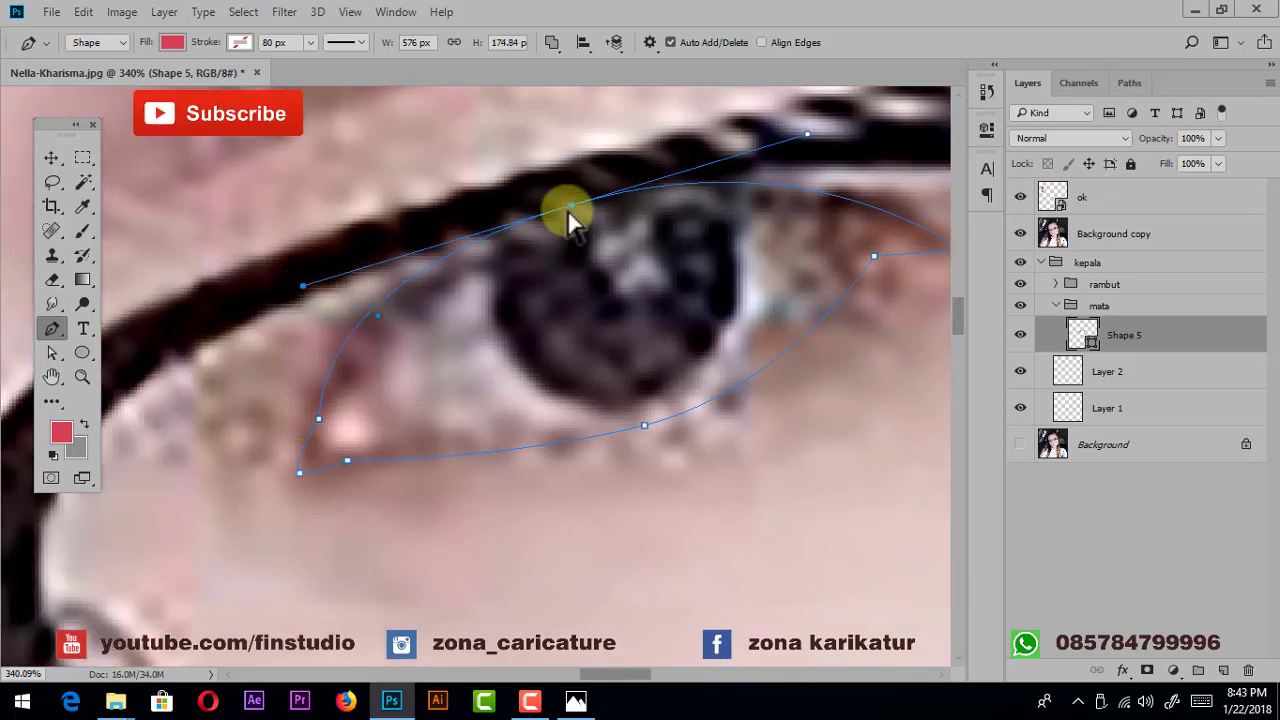
drag(567, 208, 567, 201)
- Hide the photo and fill the eye shape with the sampled dark eyebrow colour
click(1021, 234)
scroll(698, 375, down, 1)
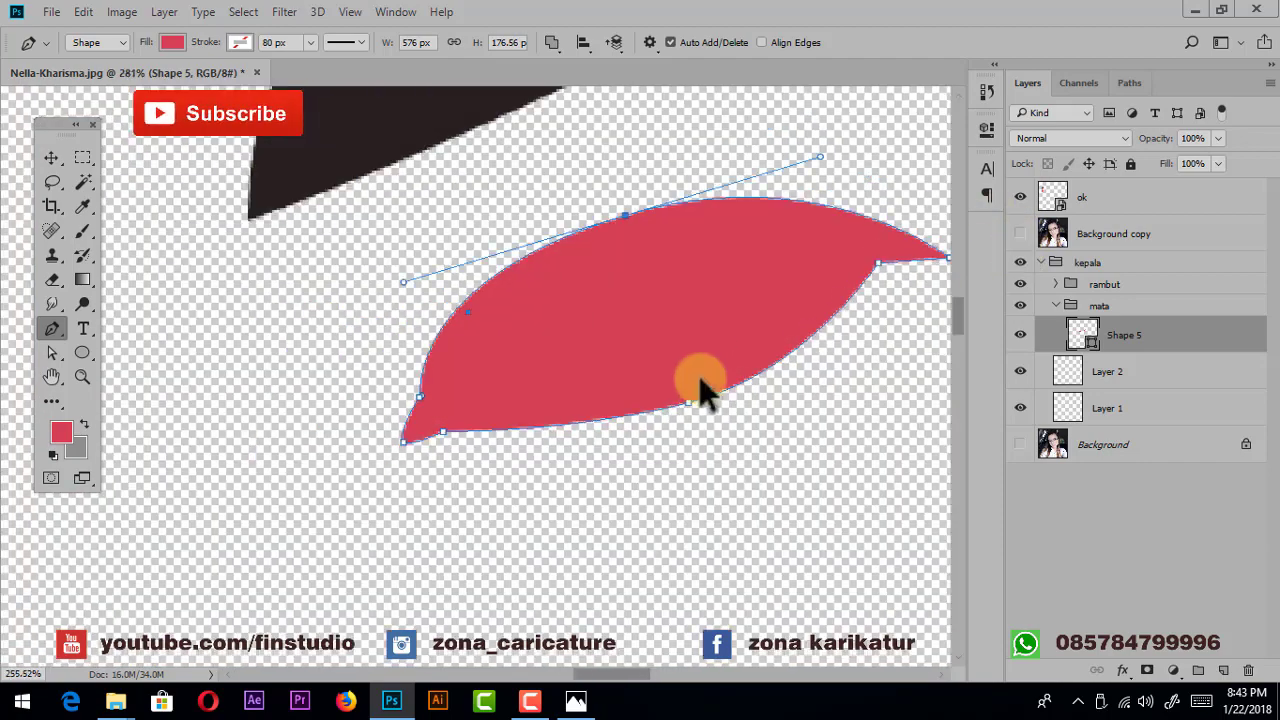
scroll(698, 375, down, 4)
scroll(700, 414, down, 3)
scroll(551, 506, down, 1)
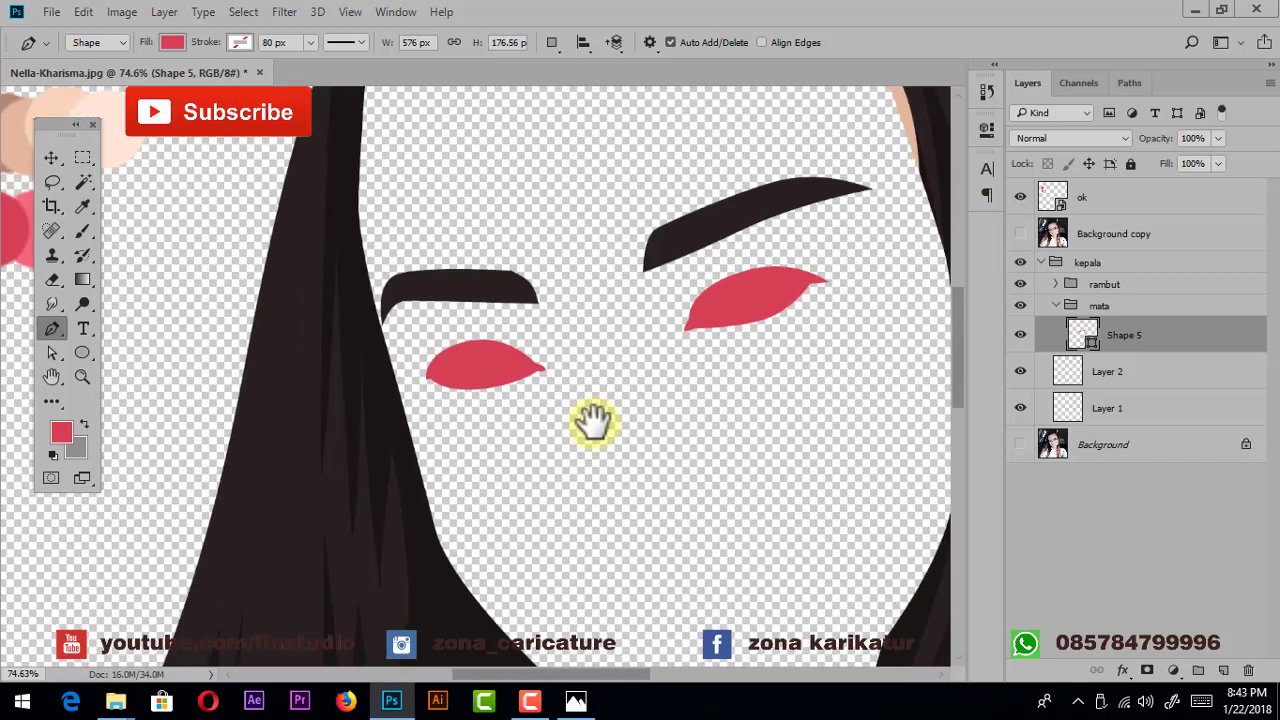
double_click(1085, 336)
click(470, 285)
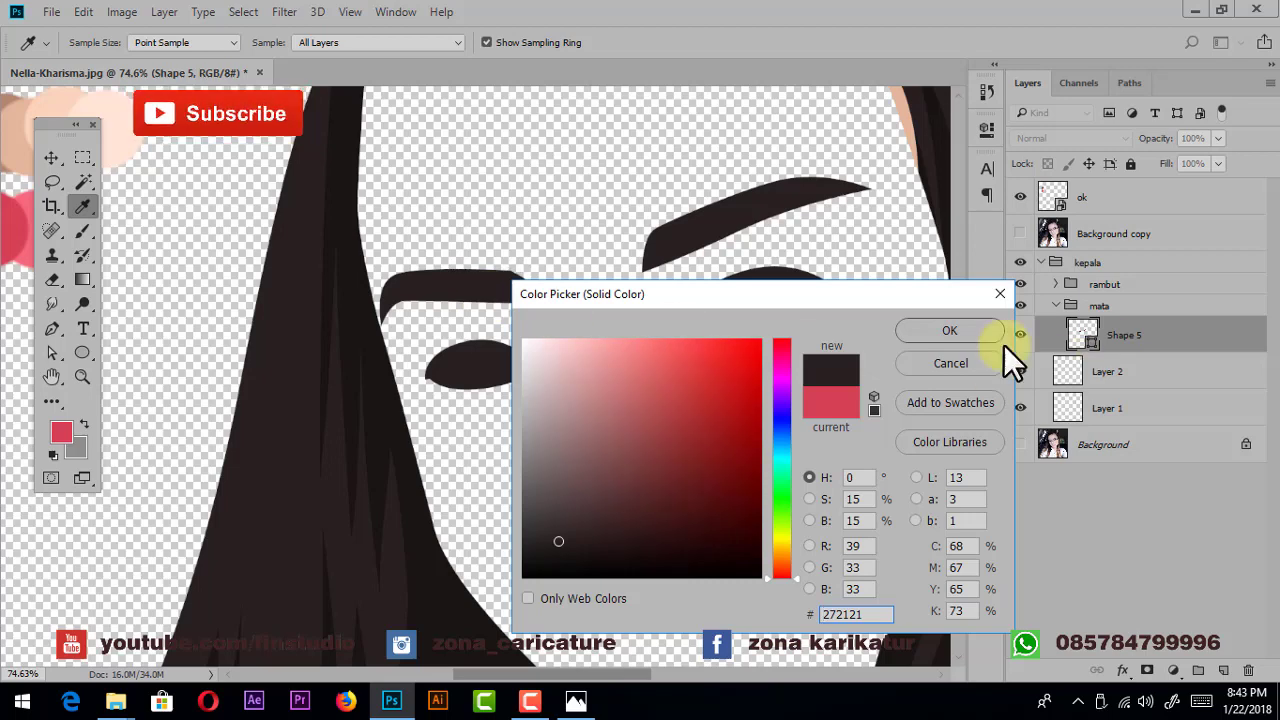
click(946, 330)
- Duplicate the eye layer and set the original Shape 5 fill to near-white #f3f1f1
scroll(736, 351, down, 2)
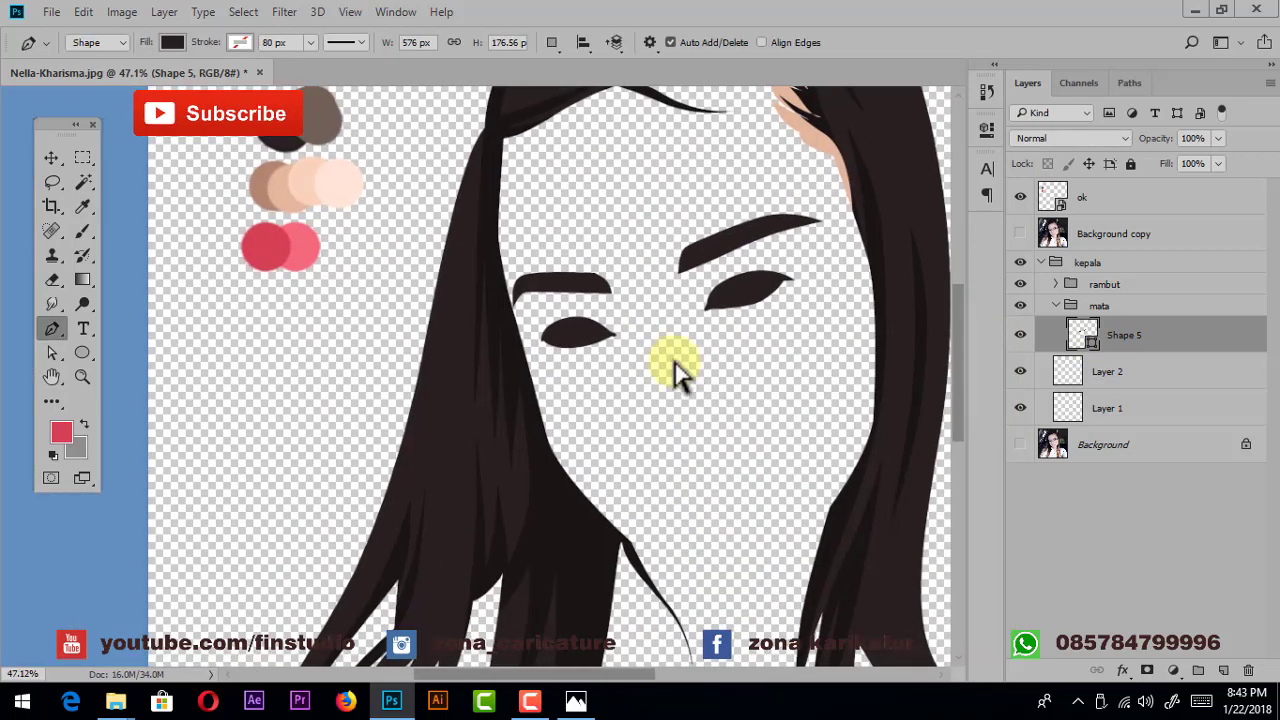
scroll(677, 366, up, 3)
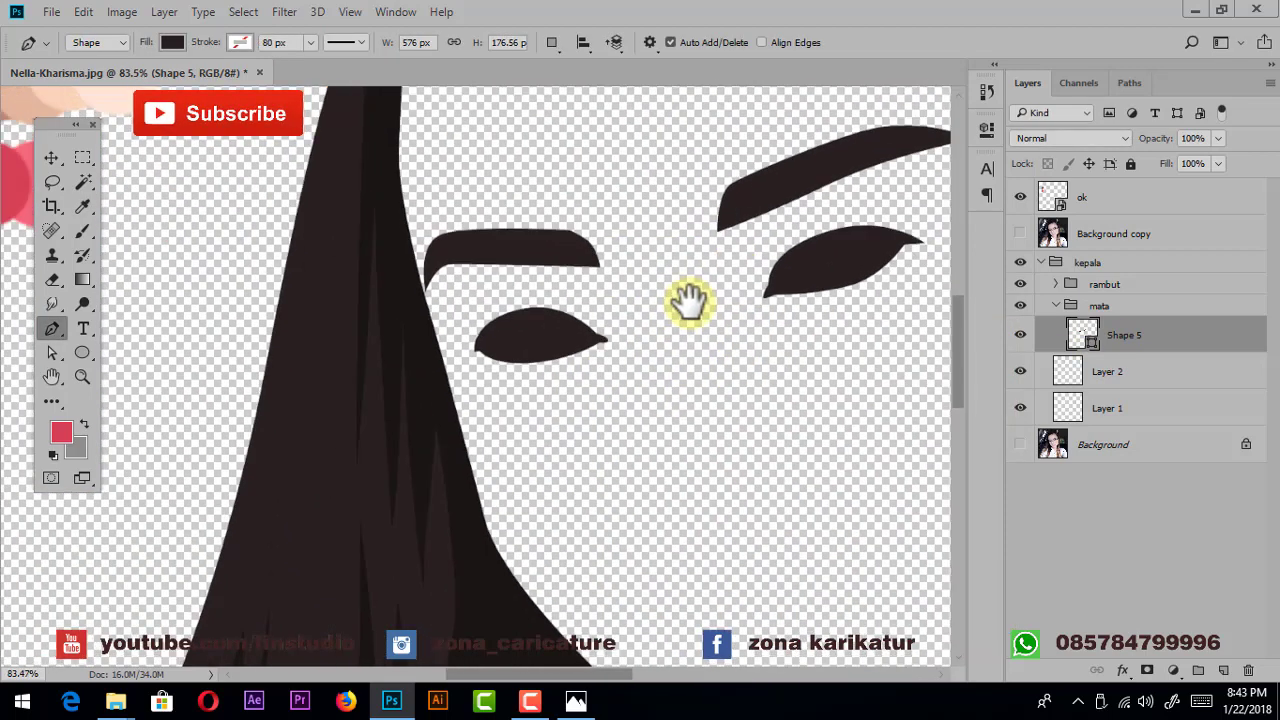
drag(663, 323, 698, 356)
drag(1115, 340, 1224, 670)
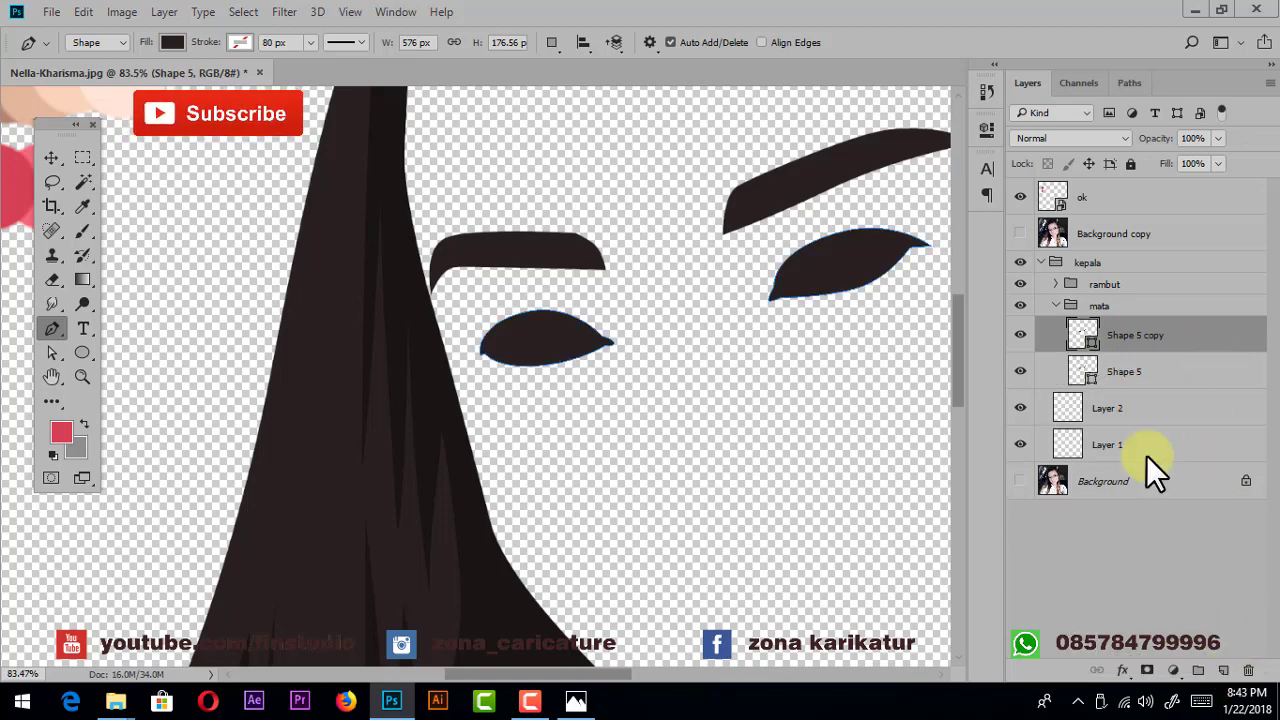
double_click(1083, 371)
drag(680, 411, 524, 362)
click(788, 340)
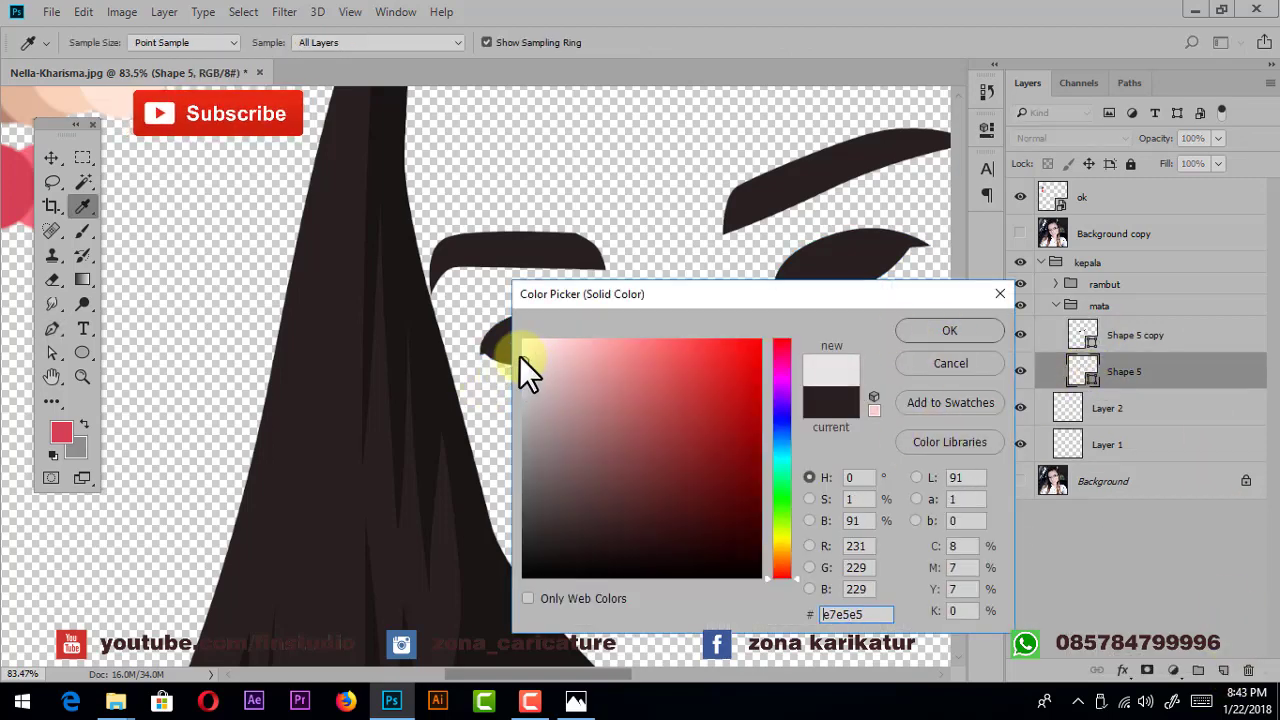
click(521, 346)
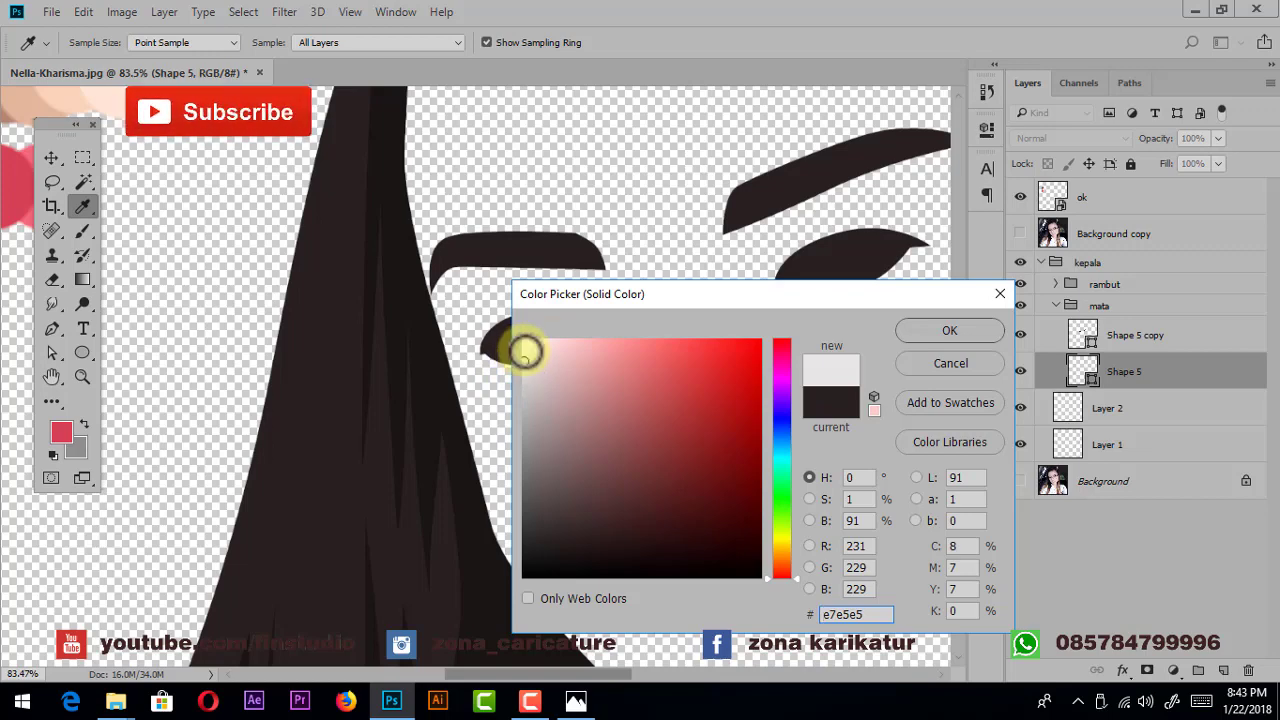
click(965, 335)
- Set the Shape 5 copy's path operation to Subtract Front Shape
click(1185, 337)
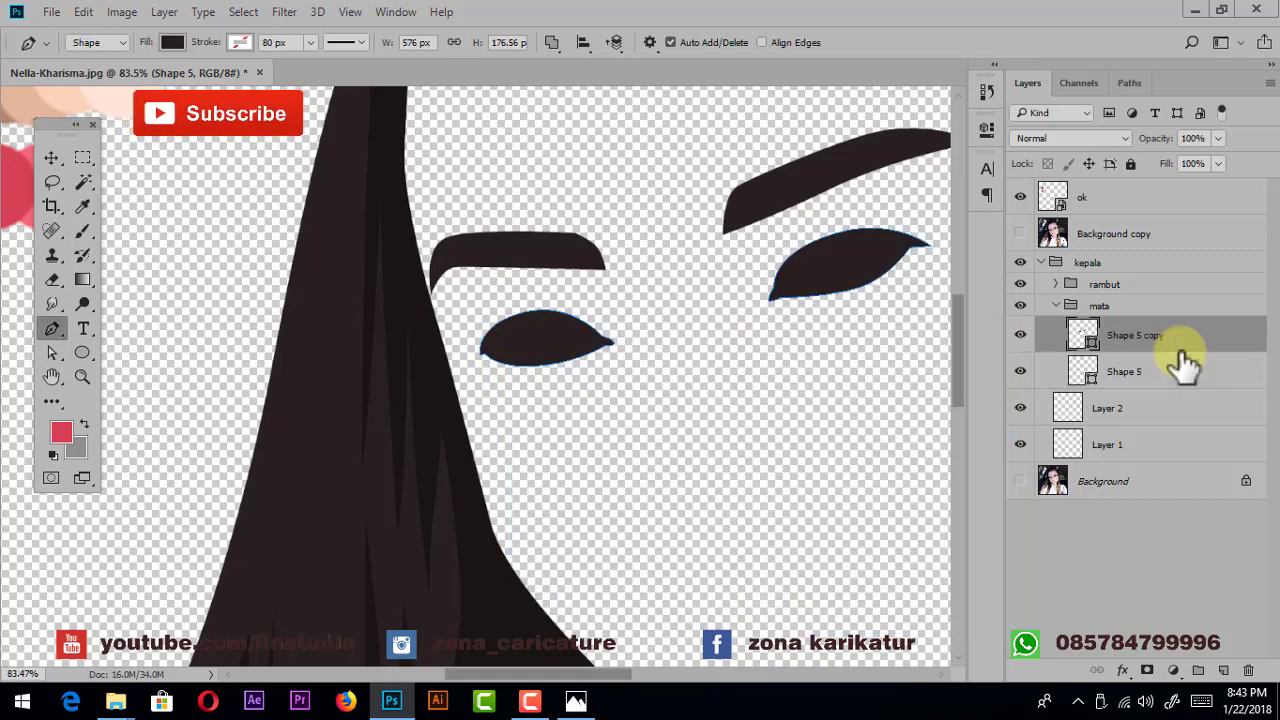
click(551, 42)
click(568, 120)
- Show the photo and trace the first eye's inner outline, undoing misplaced anchors
click(1020, 233)
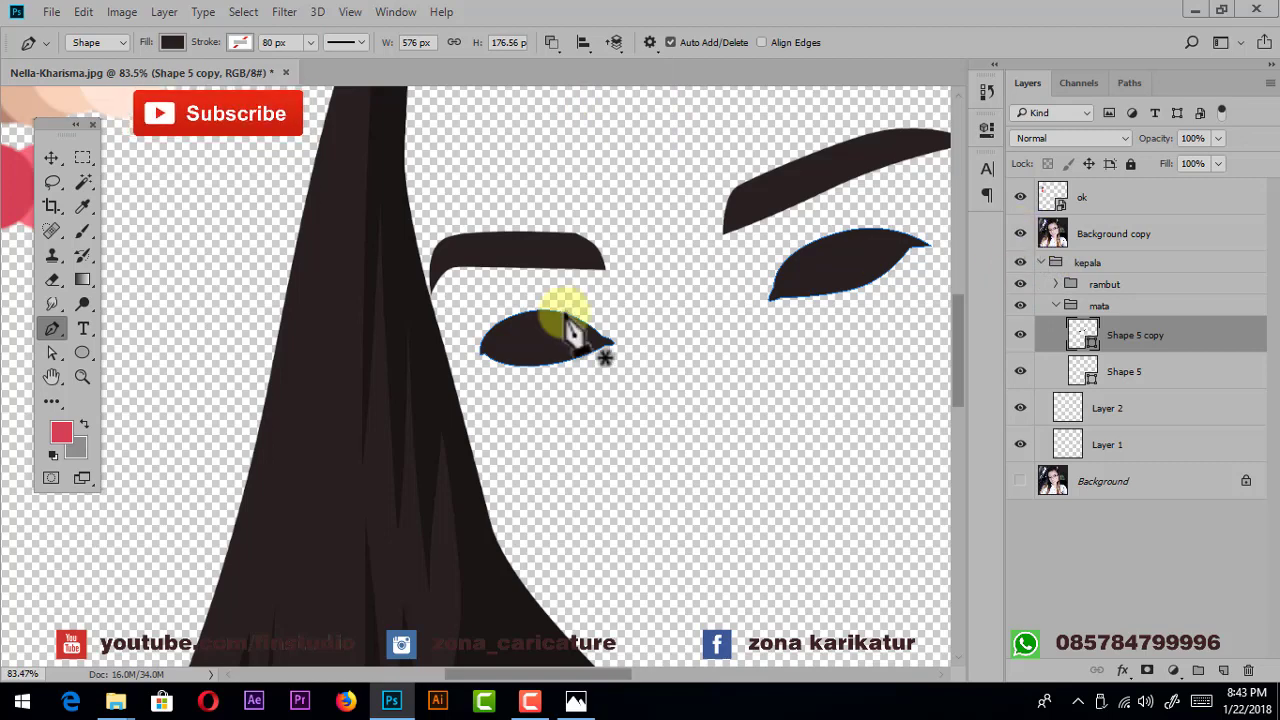
scroll(530, 340, up, 2)
scroll(515, 368, up, 2)
scroll(565, 405, up, 2)
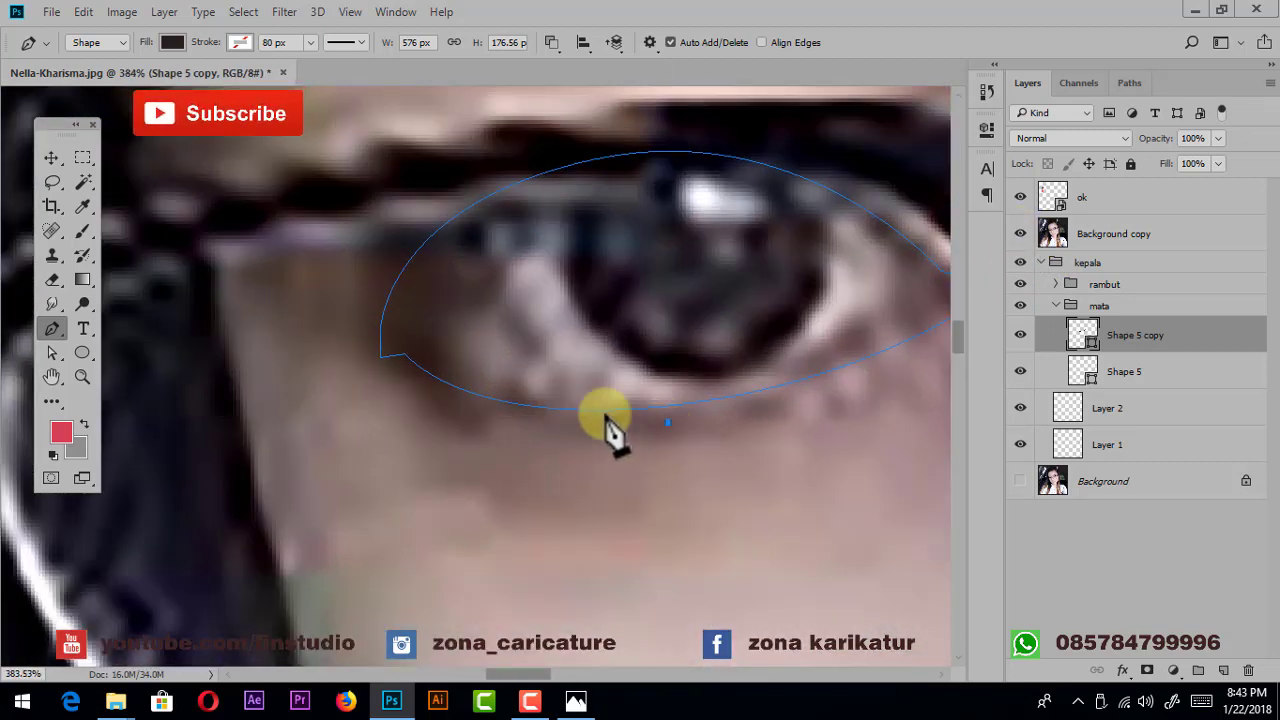
drag(420, 343, 311, 256)
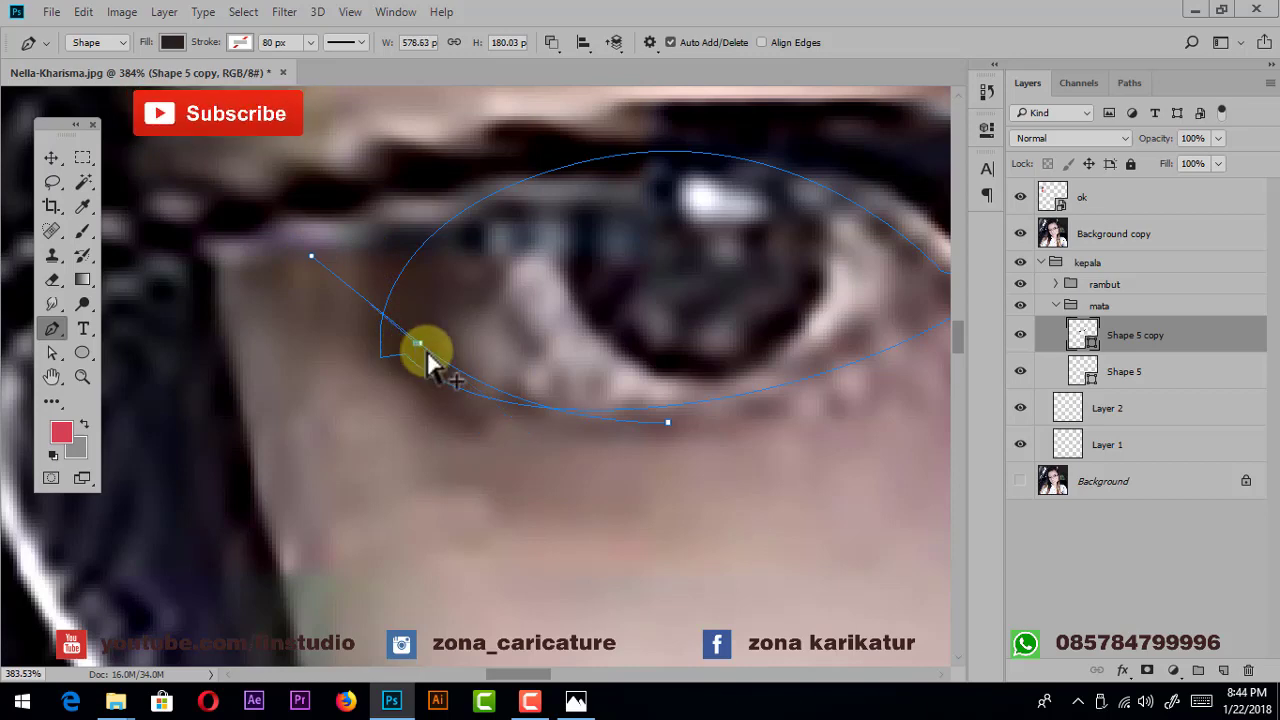
key(ctrl+alt+z)
mouse_move(457, 251)
mouse_down()
mouse_move(402, 291)
mouse_move(598, 205)
mouse_up()
mouse_move(874, 320)
mouse_down()
mouse_move(838, 440)
mouse_move(835, 427)
mouse_up()
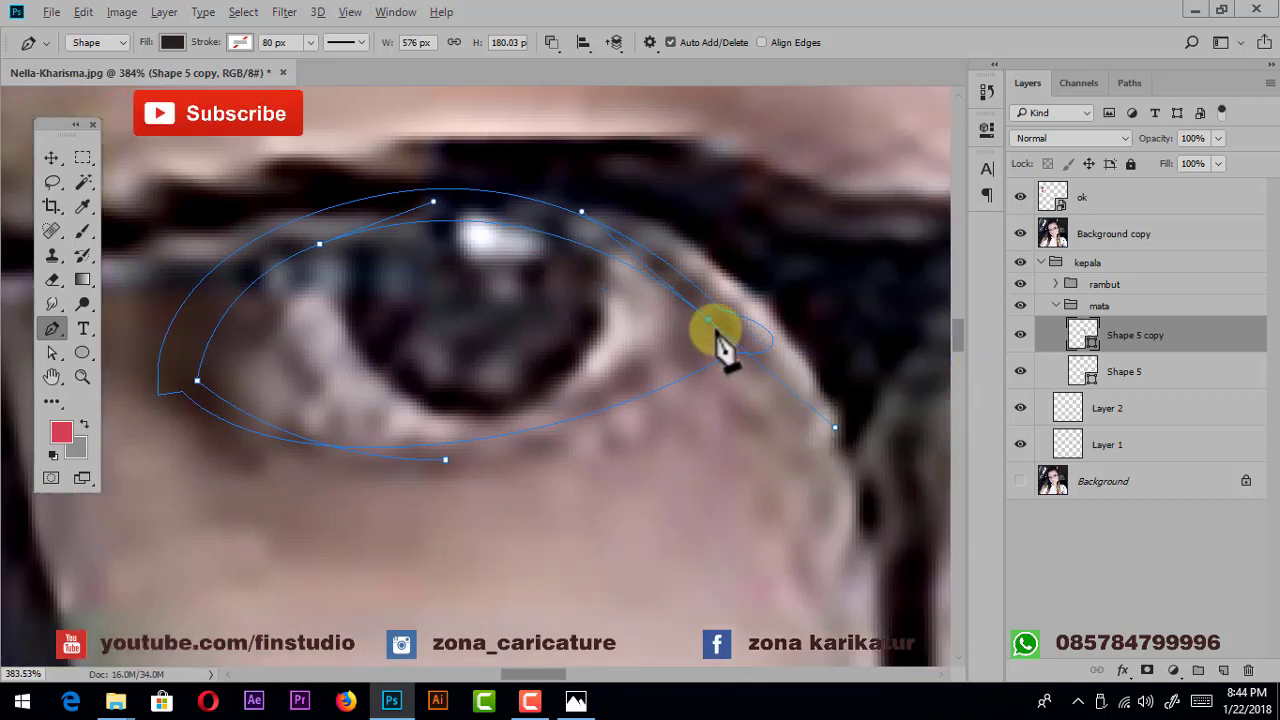
scroll(730, 345, up, 2)
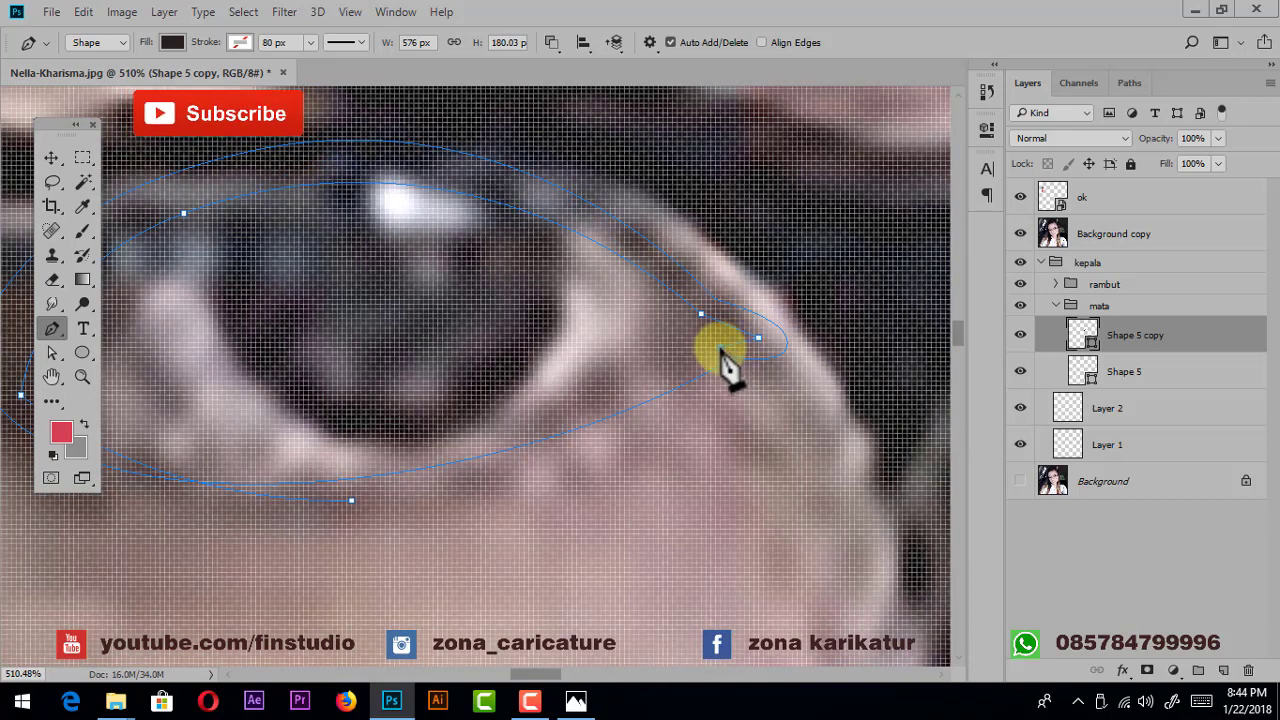
scroll(523, 466, down, 1)
scroll(523, 466, down, 1)
key(ctrl+z)
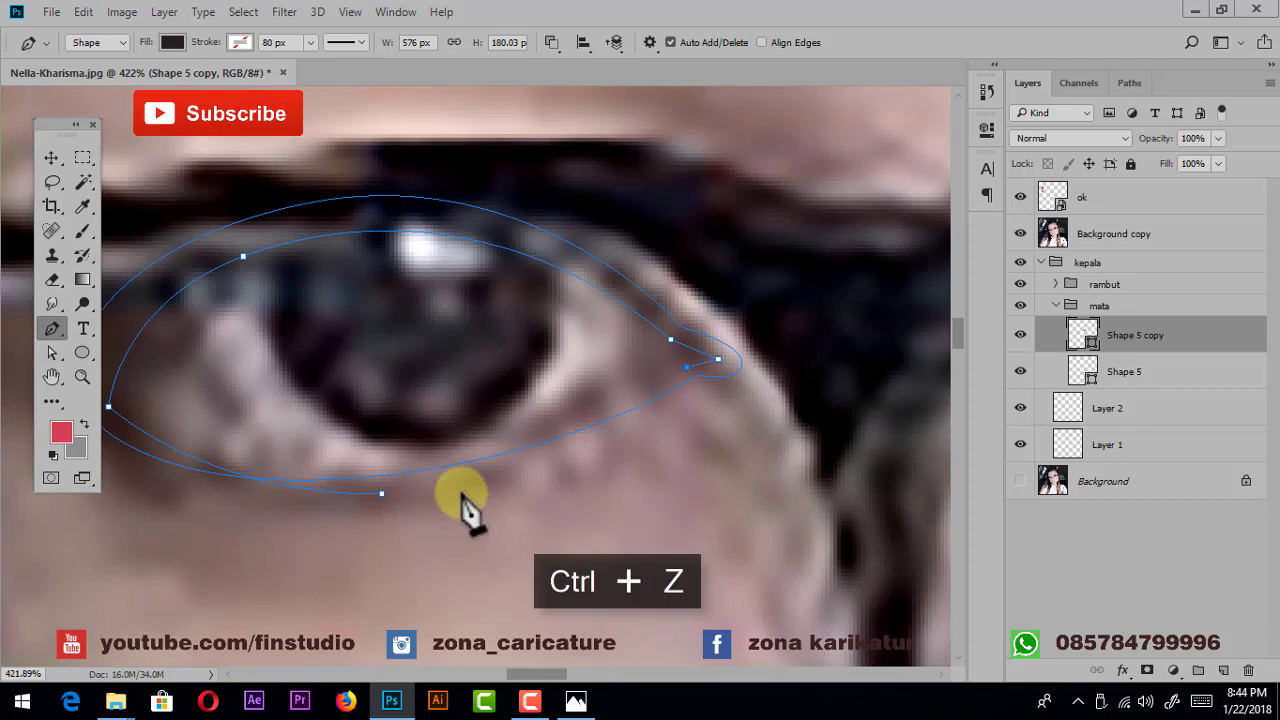
key(ctrl+z)
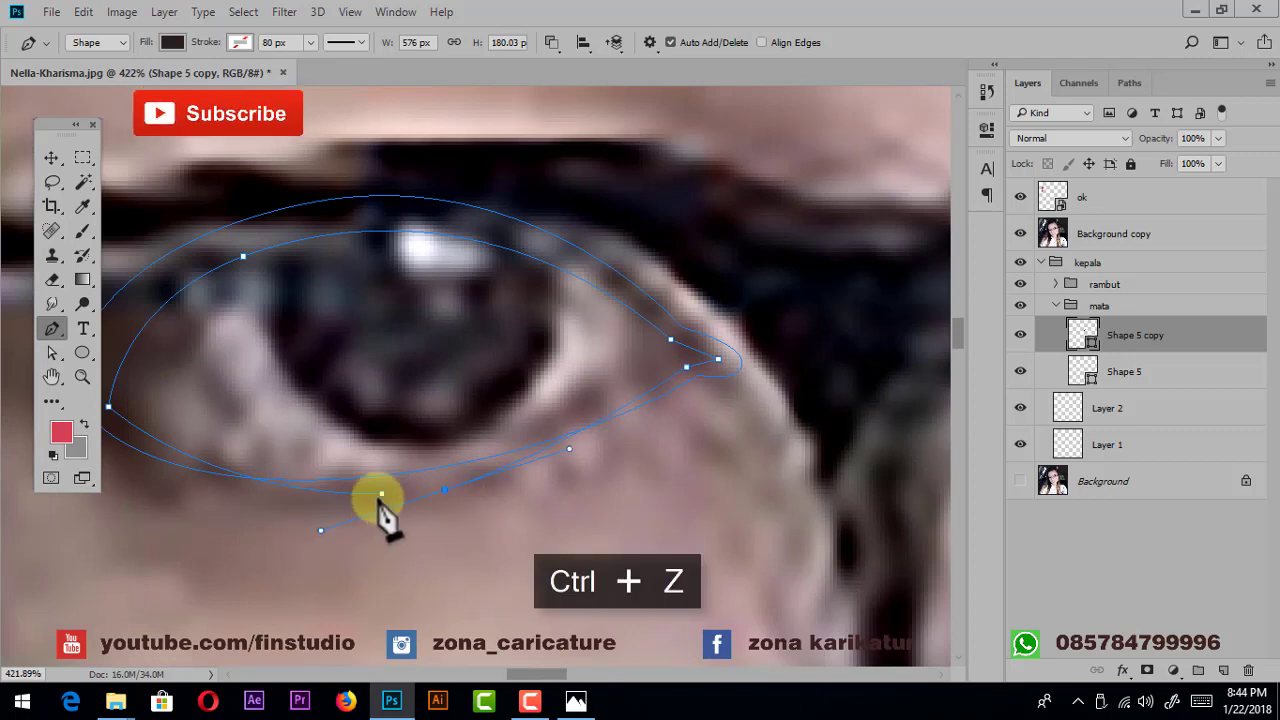
scroll(596, 413, down, 2)
scroll(596, 413, down, 2)
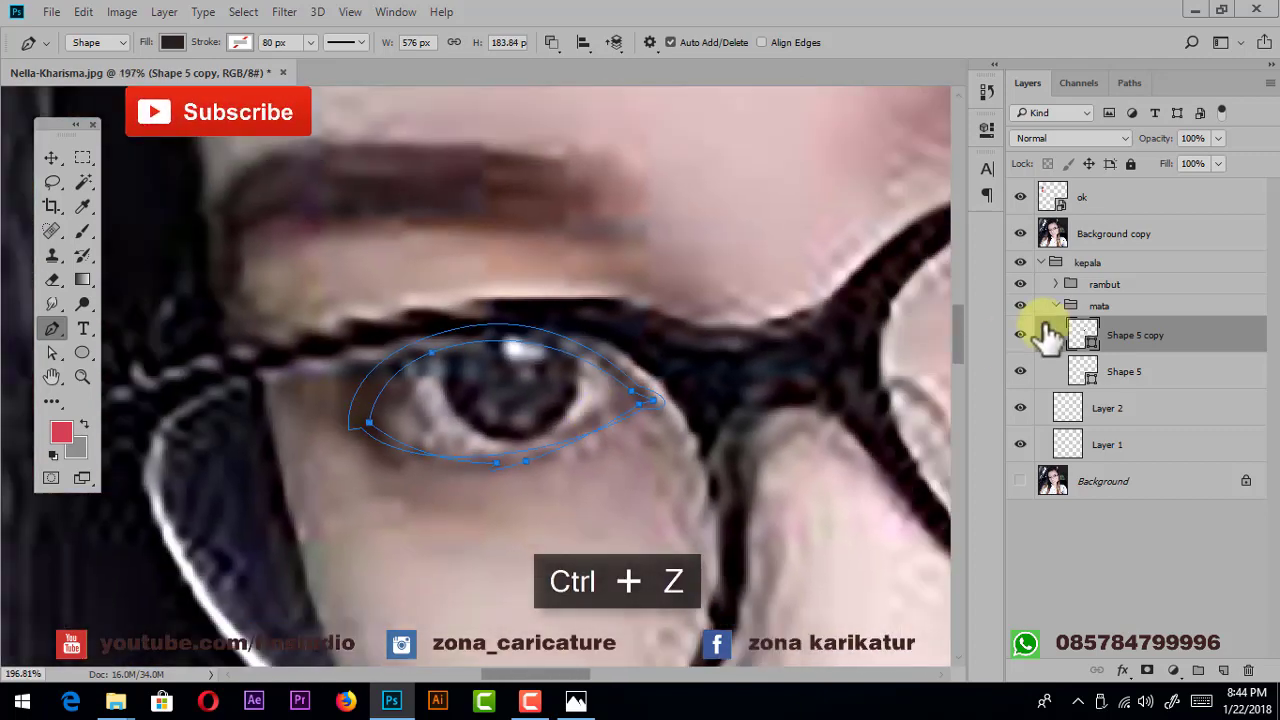
- Hide the photo to check the eyeliner, then show it again for the other eye
click(1020, 233)
scroll(621, 395, down, 2)
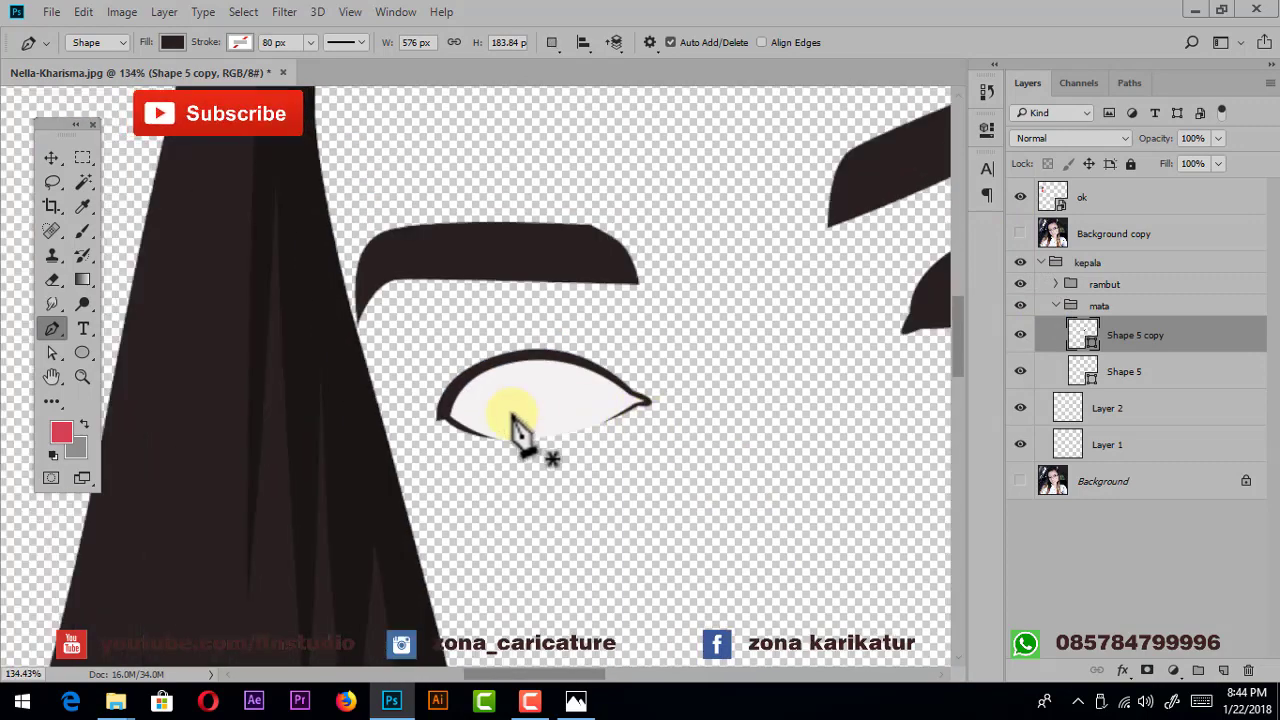
drag(713, 350, 503, 358)
click(1020, 233)
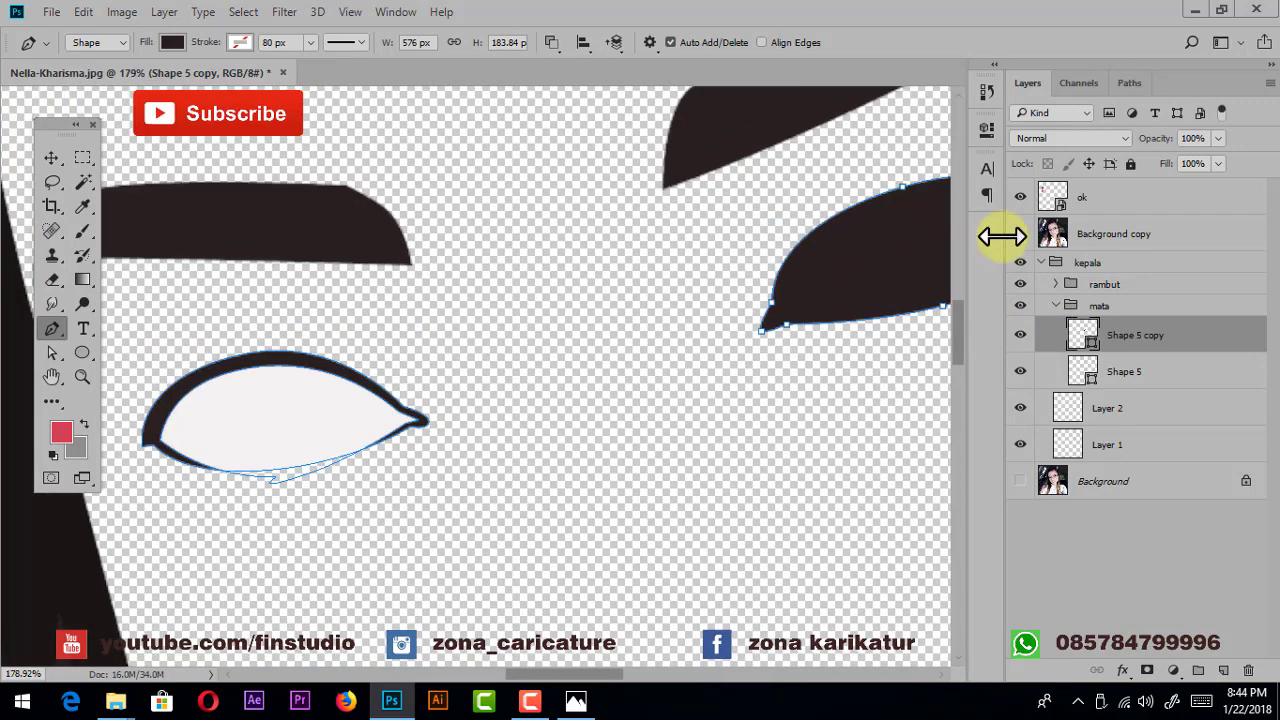
scroll(663, 326, up, 5)
scroll(675, 408, up, 1)
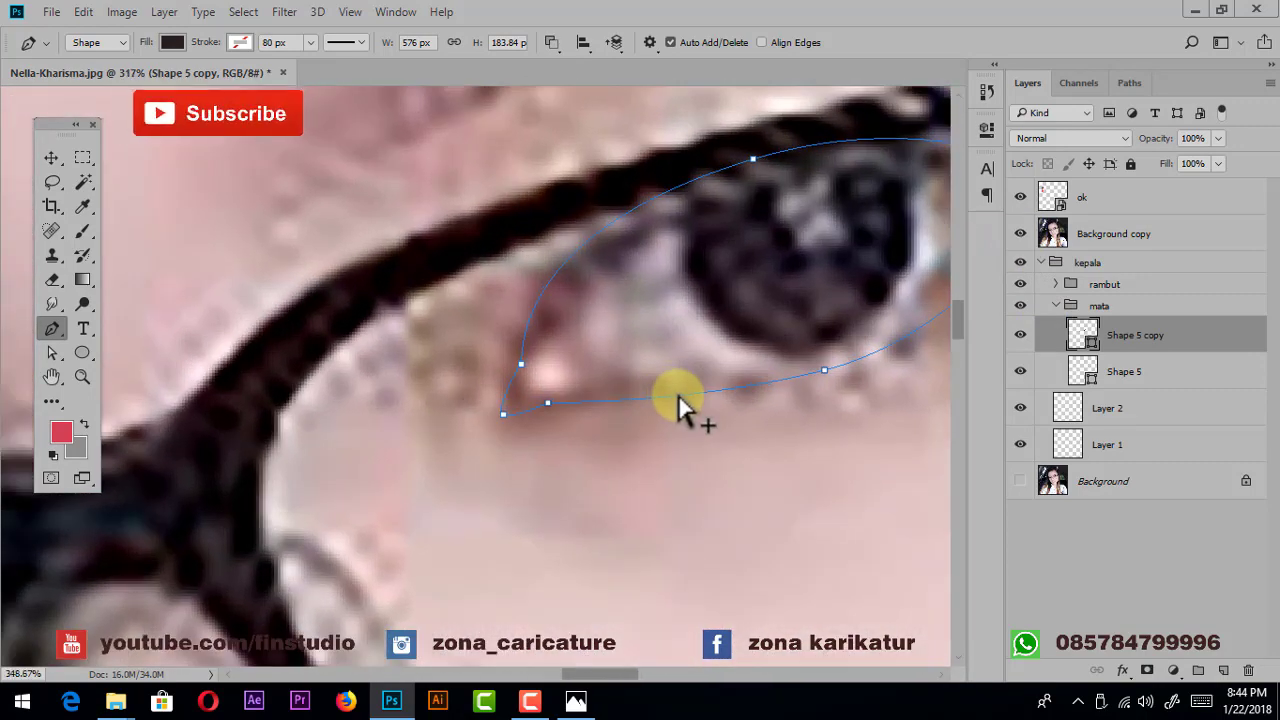
scroll(680, 406, up, 1)
- Trace the other eye's inner outline along both lids and close the path
mouse_move(588, 400)
mouse_down()
mouse_move(510, 405)
mouse_move(474, 424)
mouse_up()
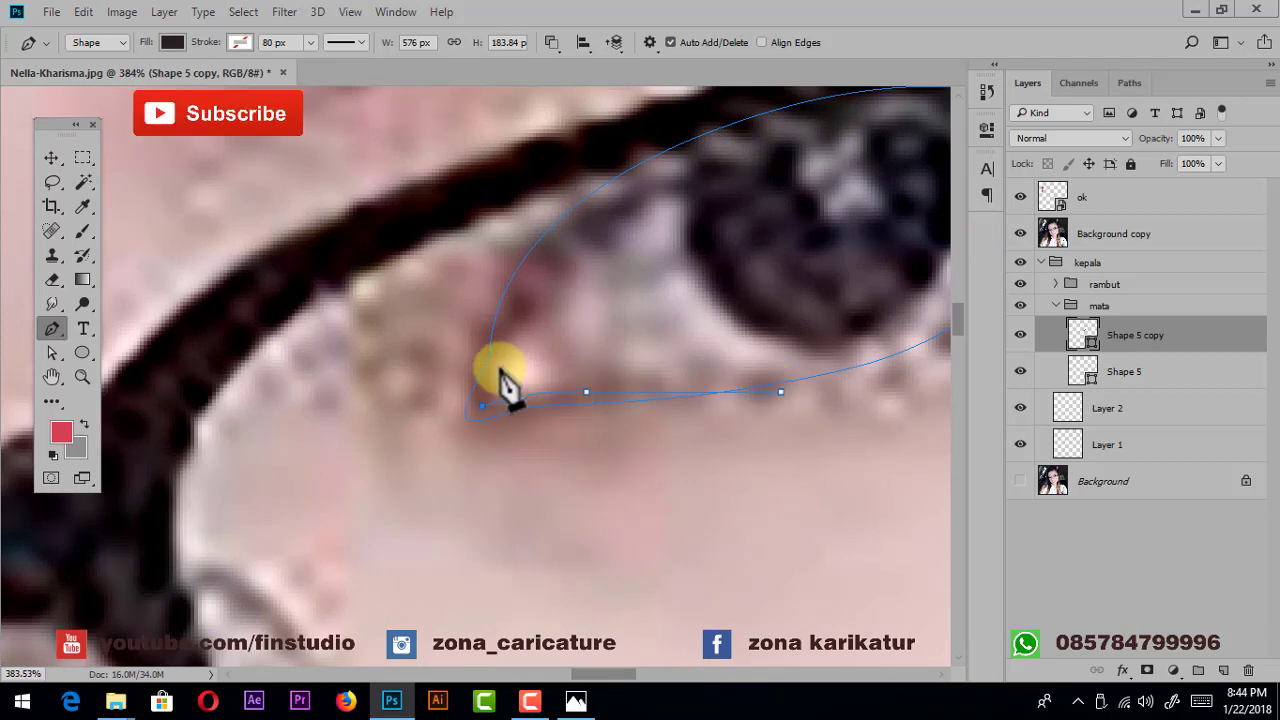
drag(584, 250, 443, 357)
drag(545, 284, 666, 234)
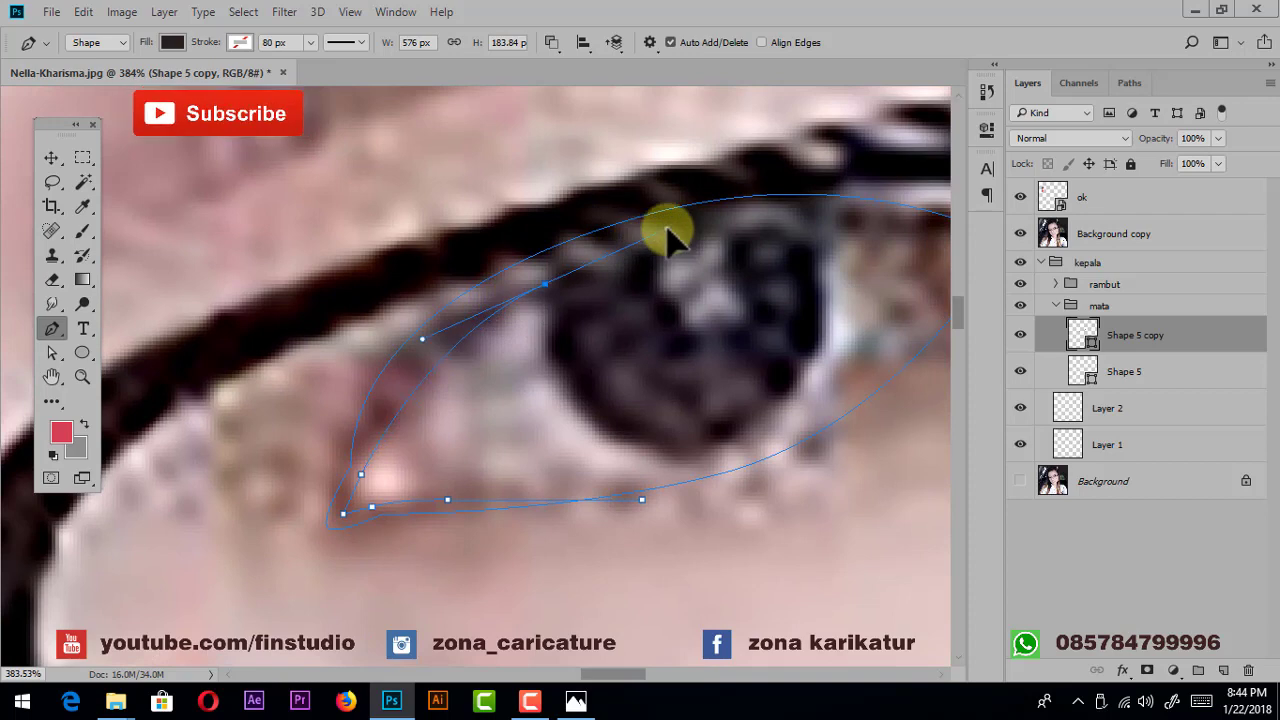
drag(823, 234, 603, 251)
drag(720, 275, 808, 302)
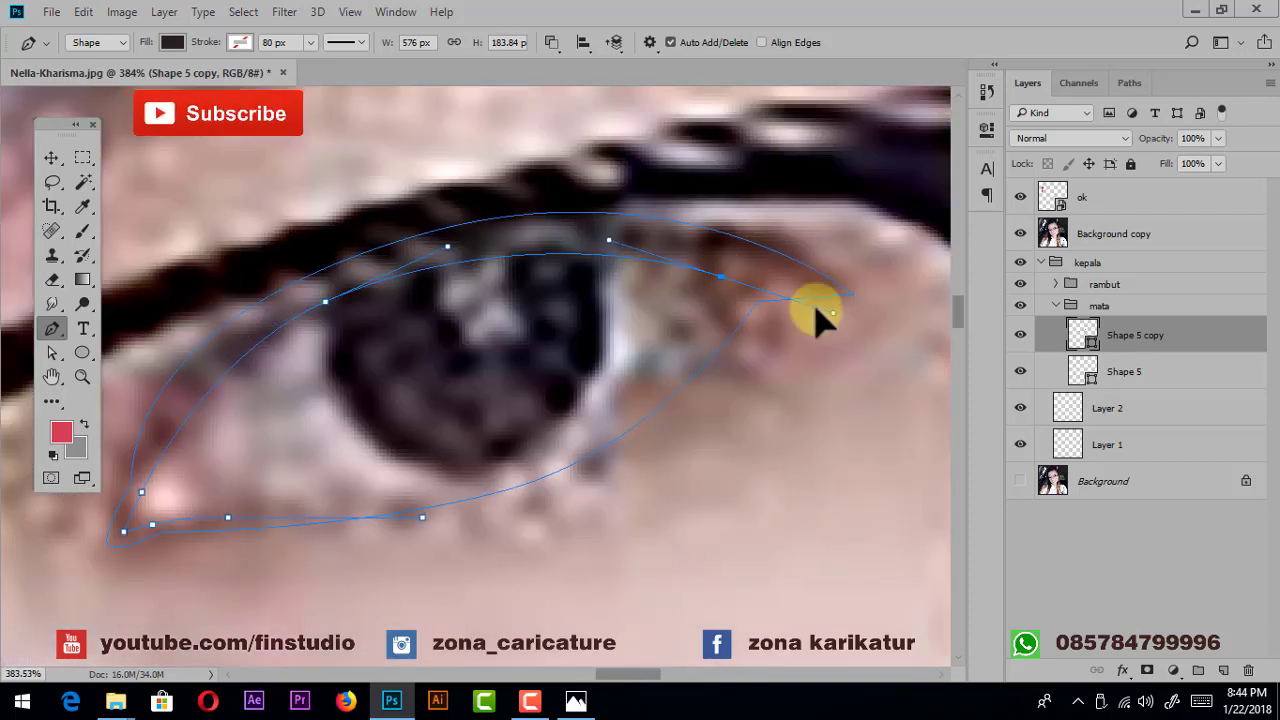
alt+click(720, 275)
mouse_move(545, 491)
mouse_down()
mouse_move(523, 523)
mouse_move(410, 565)
mouse_up()
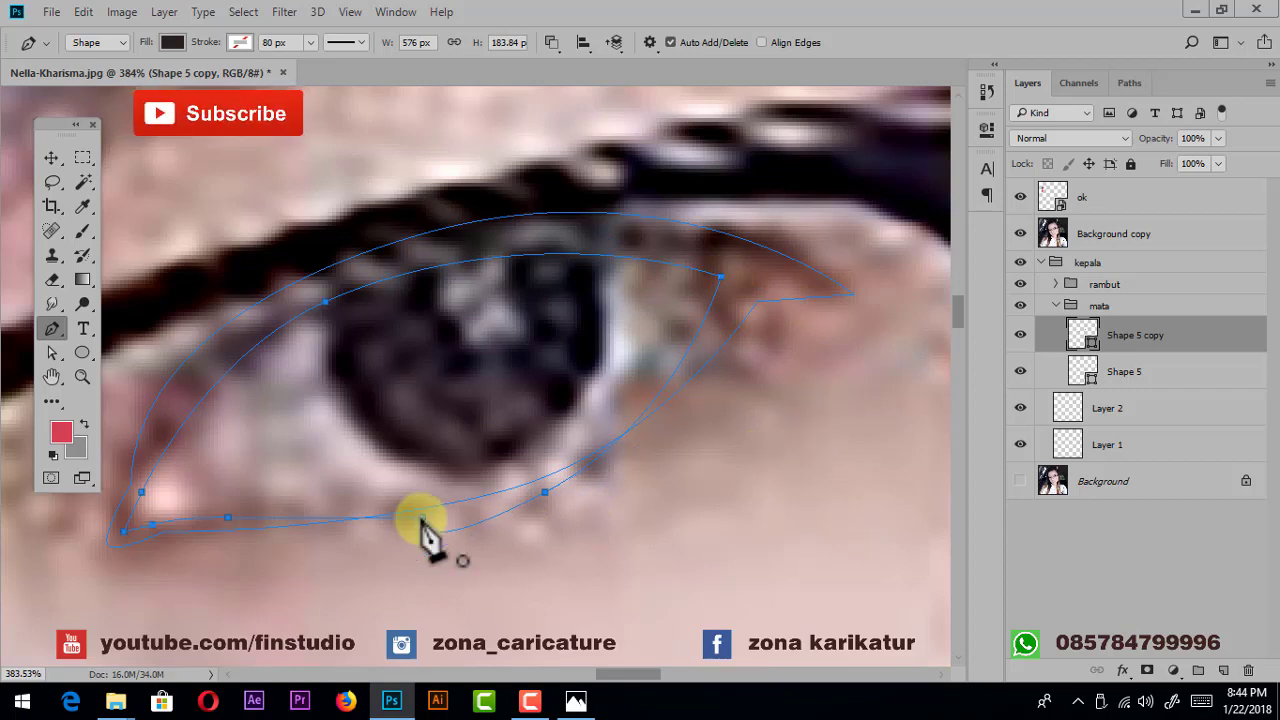
click(1020, 233)
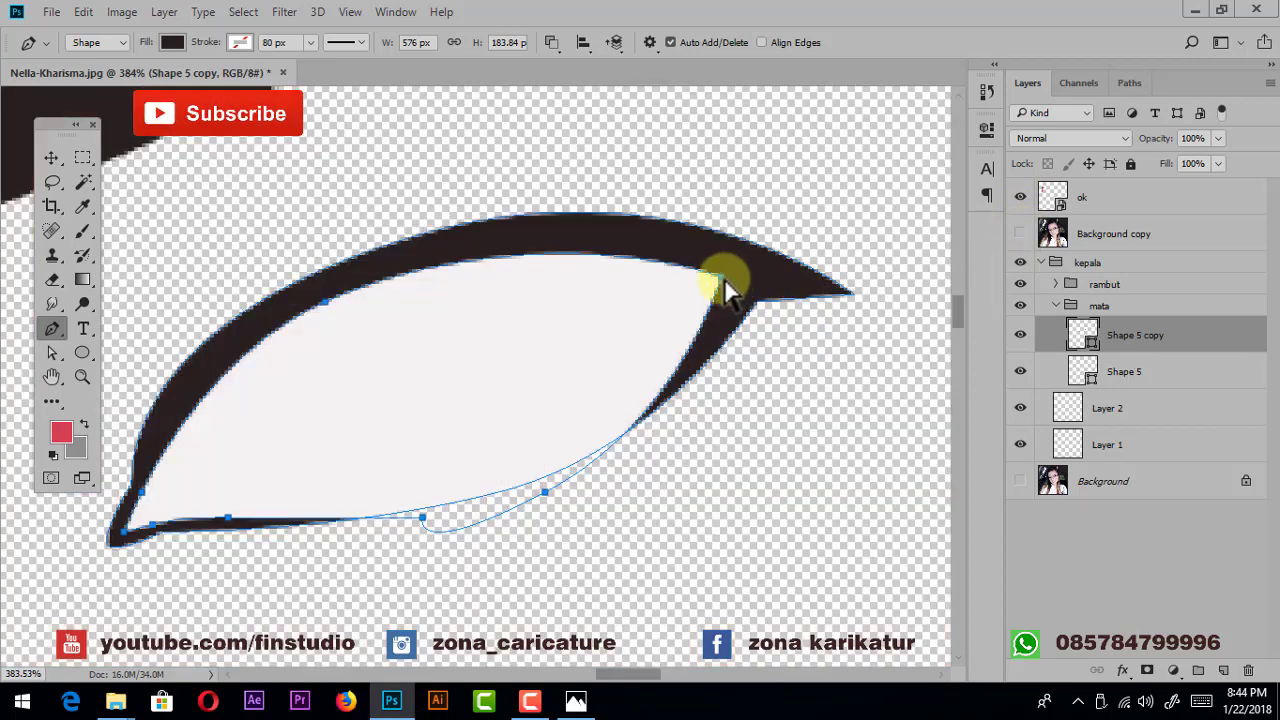
click(724, 284)
alt+scroll(790, 330, down, 3)
alt+scroll(788, 330, down, 2)
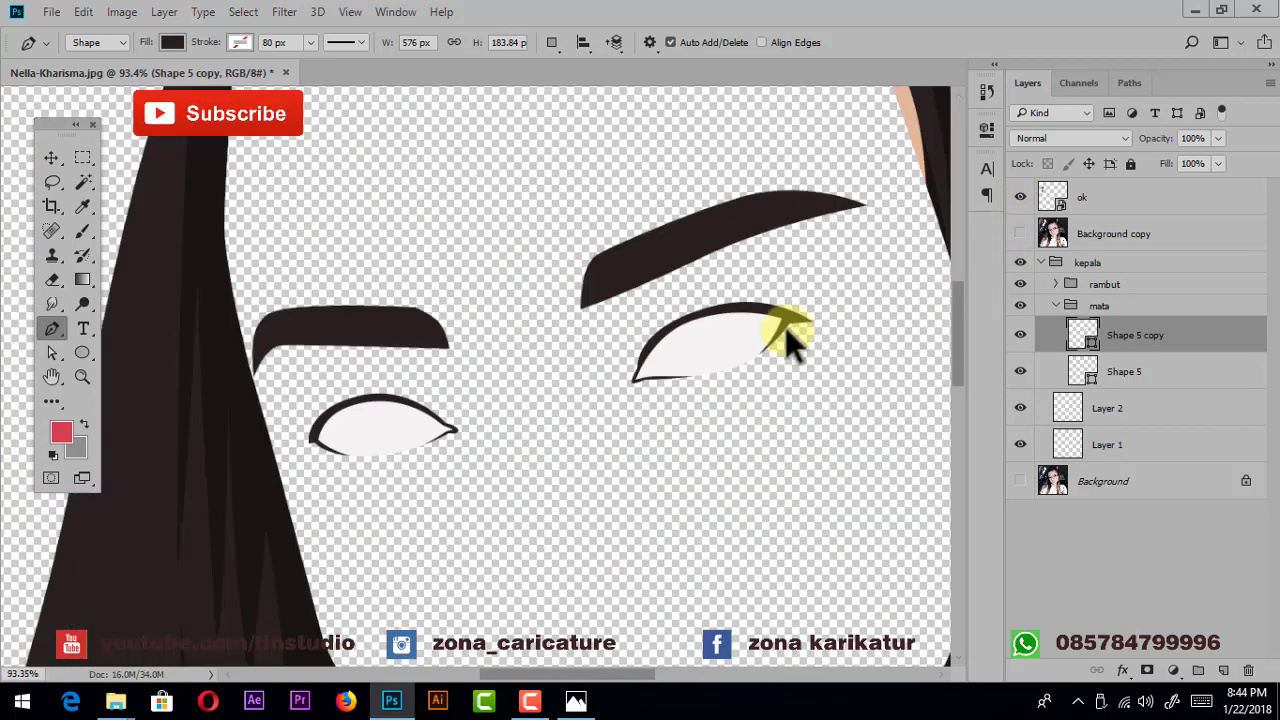
alt+scroll(785, 327, down, 2)
scroll(609, 429, down, 1)
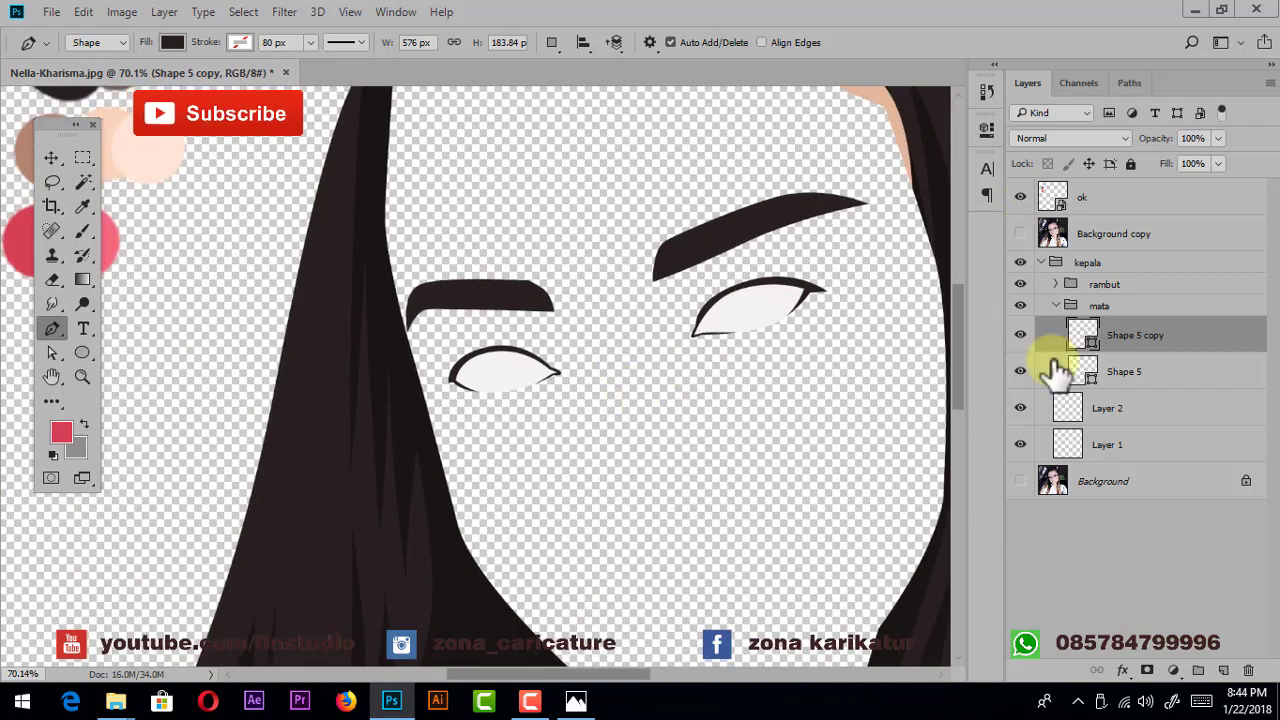
- Add two new empty layers clipped to the white sclera shape
click(1127, 380)
click(1222, 670)
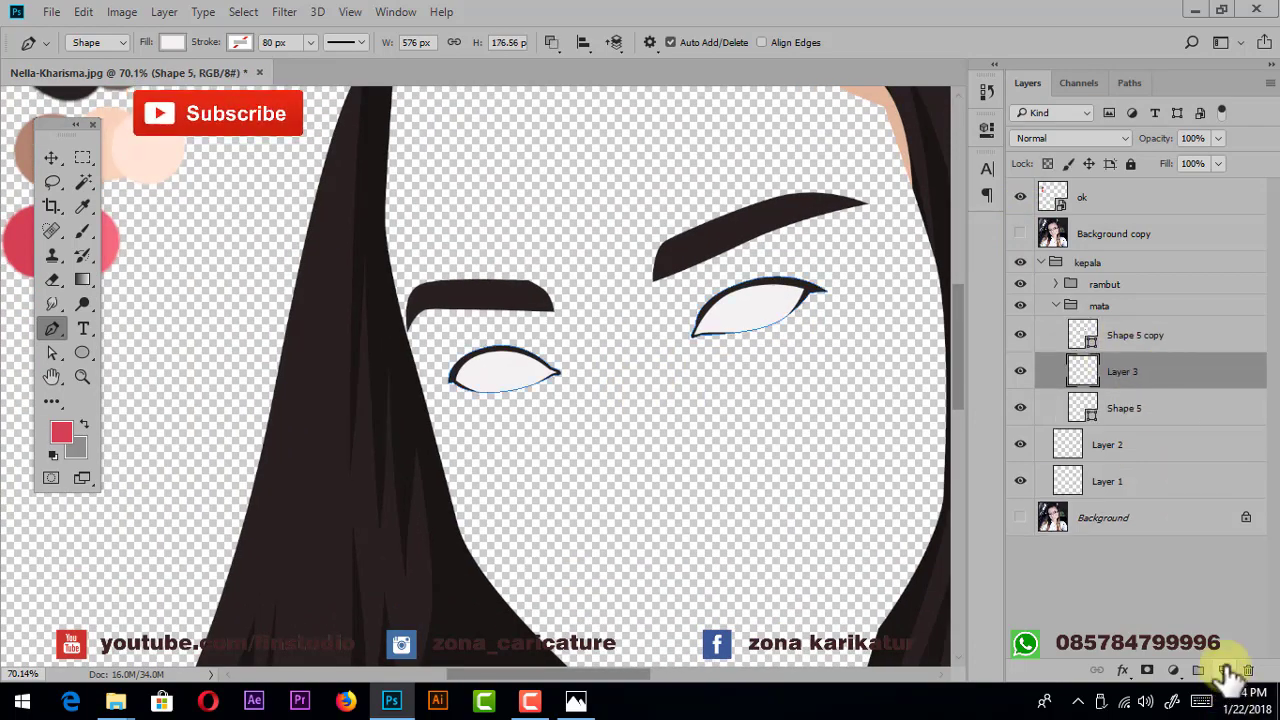
right_click(1120, 380)
click(795, 432)
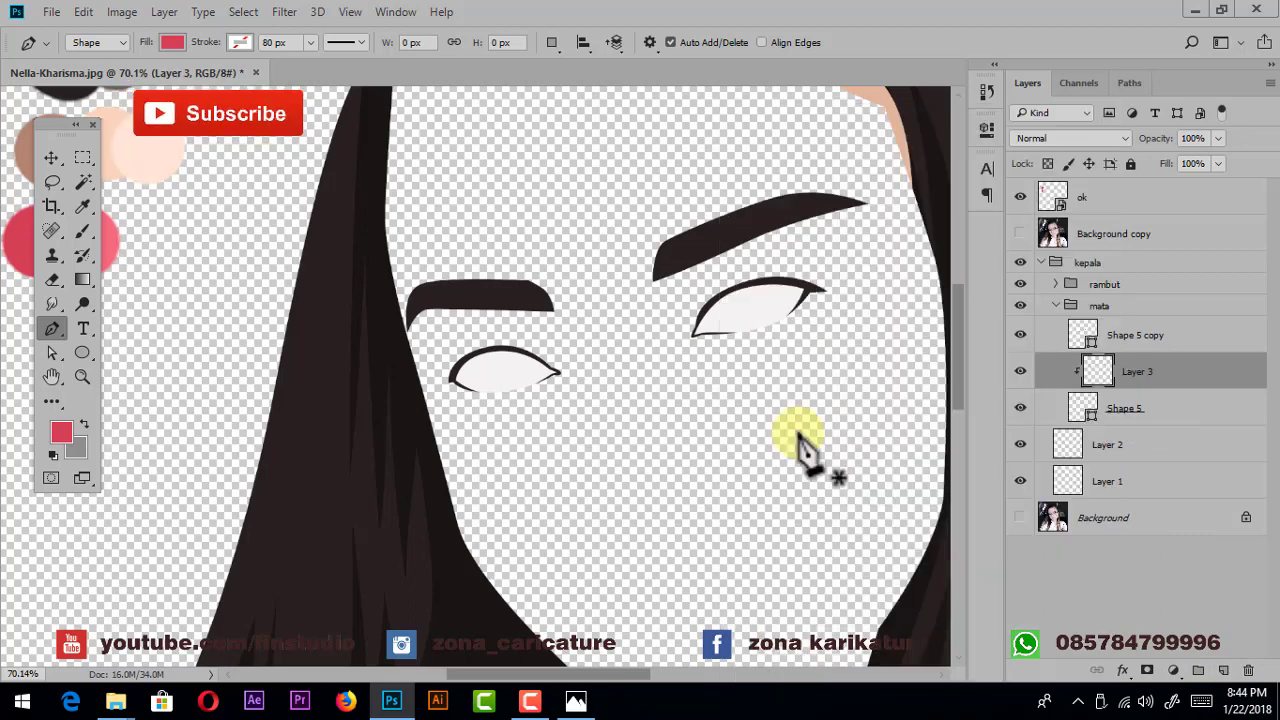
click(1125, 408)
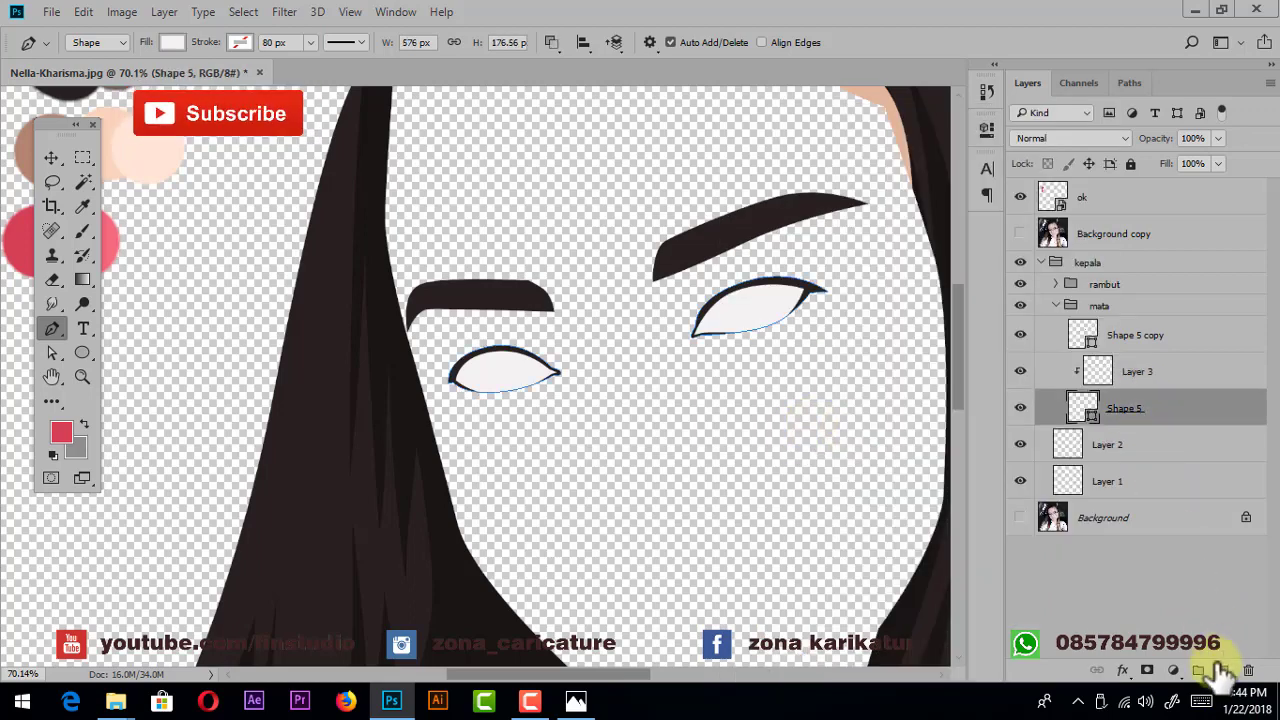
click(1222, 670)
- Show the reference photo briefly, then hide it to see the drawing
scroll(540, 365, up, 3)
scroll(560, 355, up, 3)
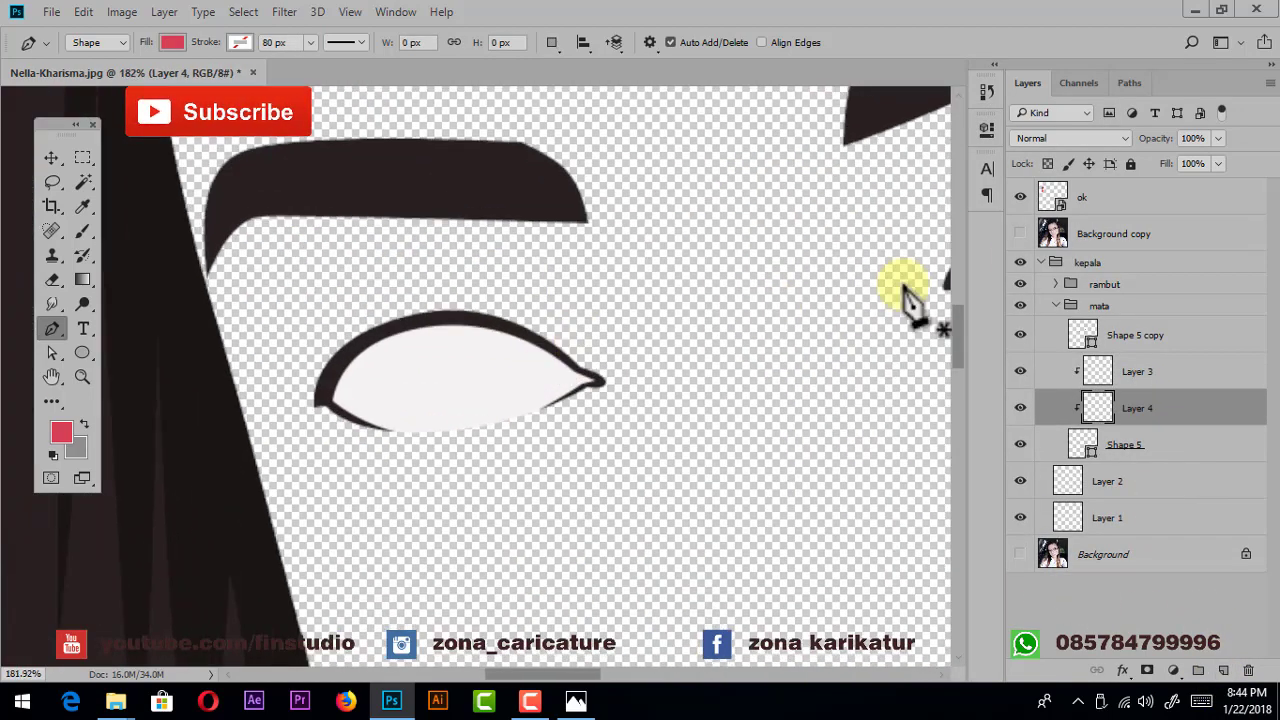
click(1021, 234)
scroll(578, 370, up, 3)
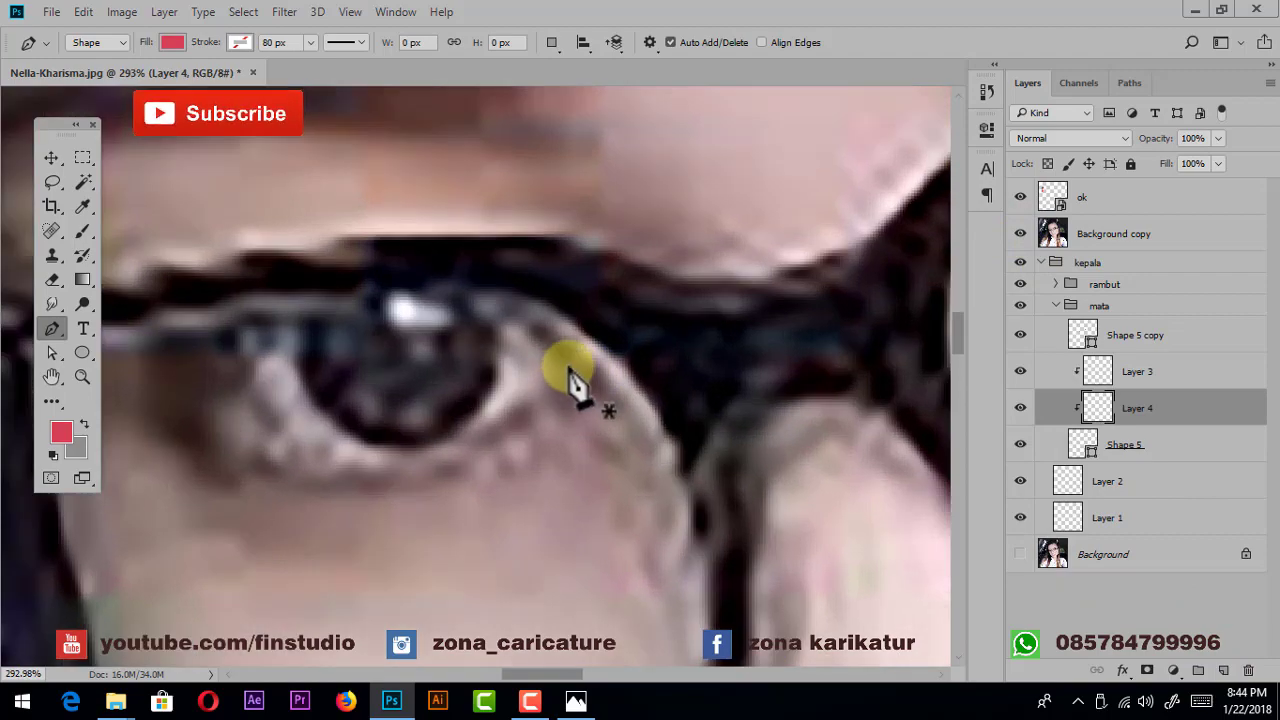
click(1020, 234)
- Draw a Pen shape spanning the inner corners of both eyes
click(581, 352)
drag(822, 400, 377, 451)
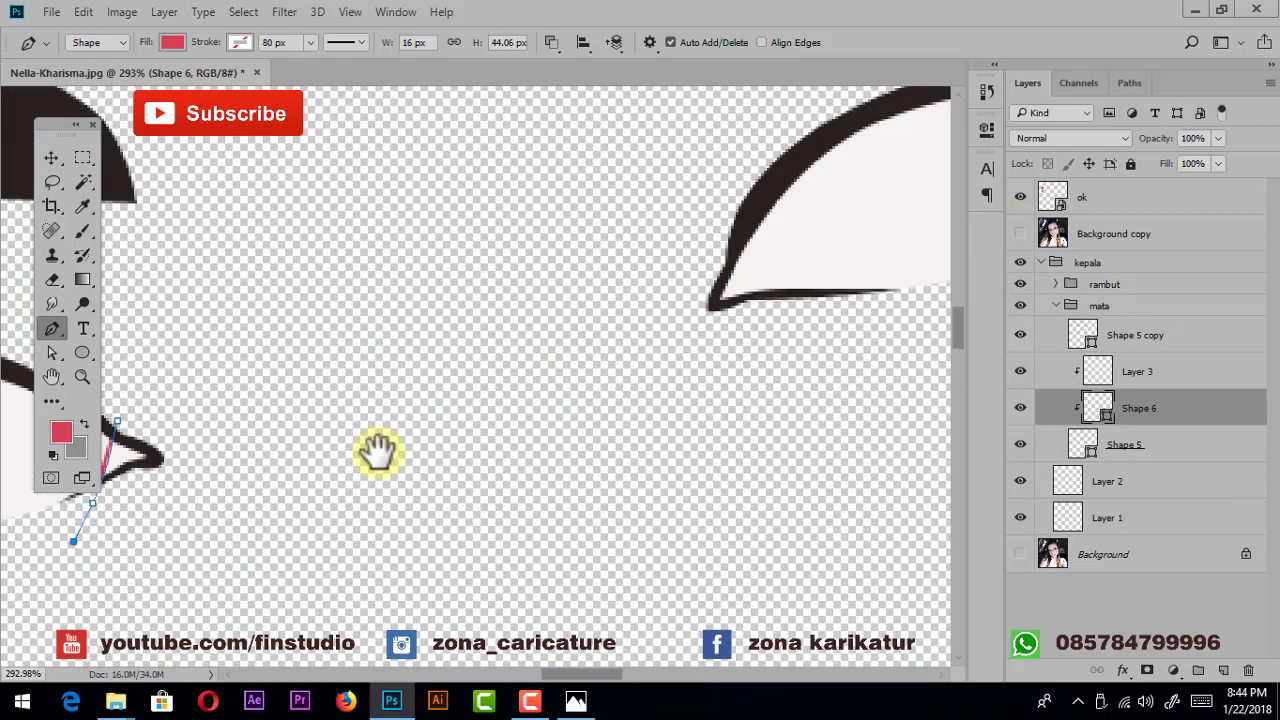
click(803, 316)
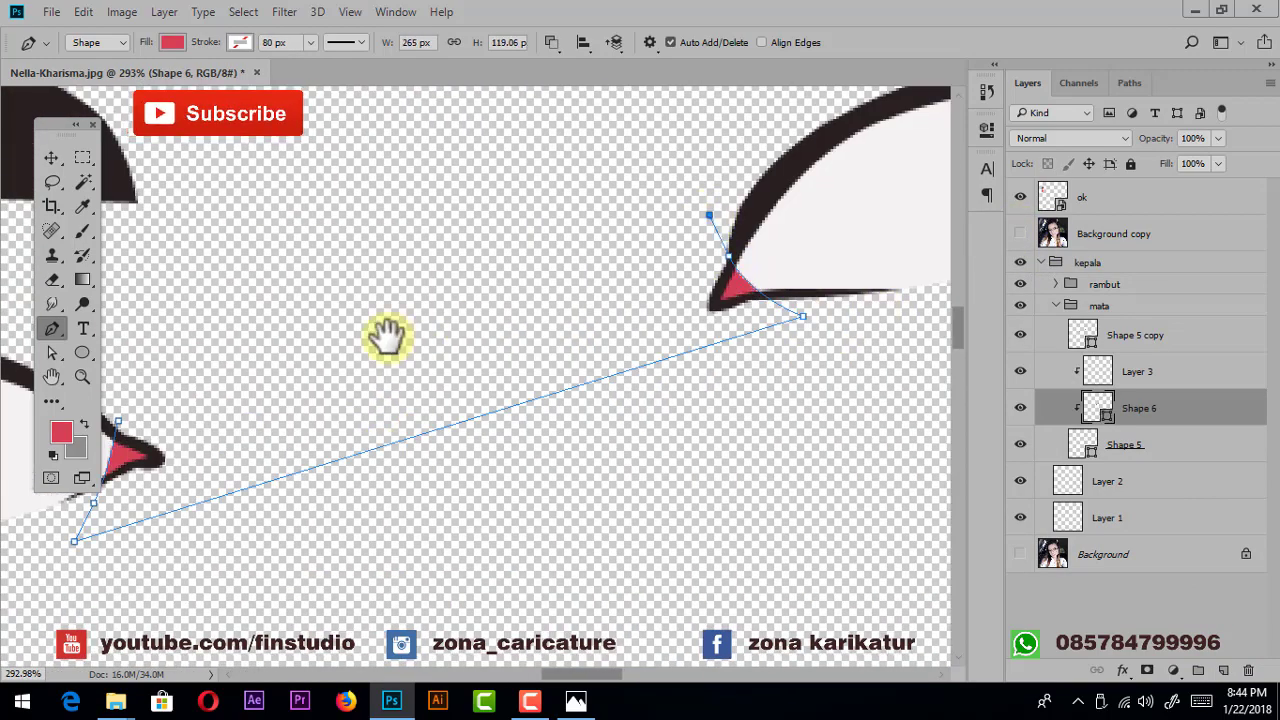
drag(386, 338, 596, 338)
click(327, 420)
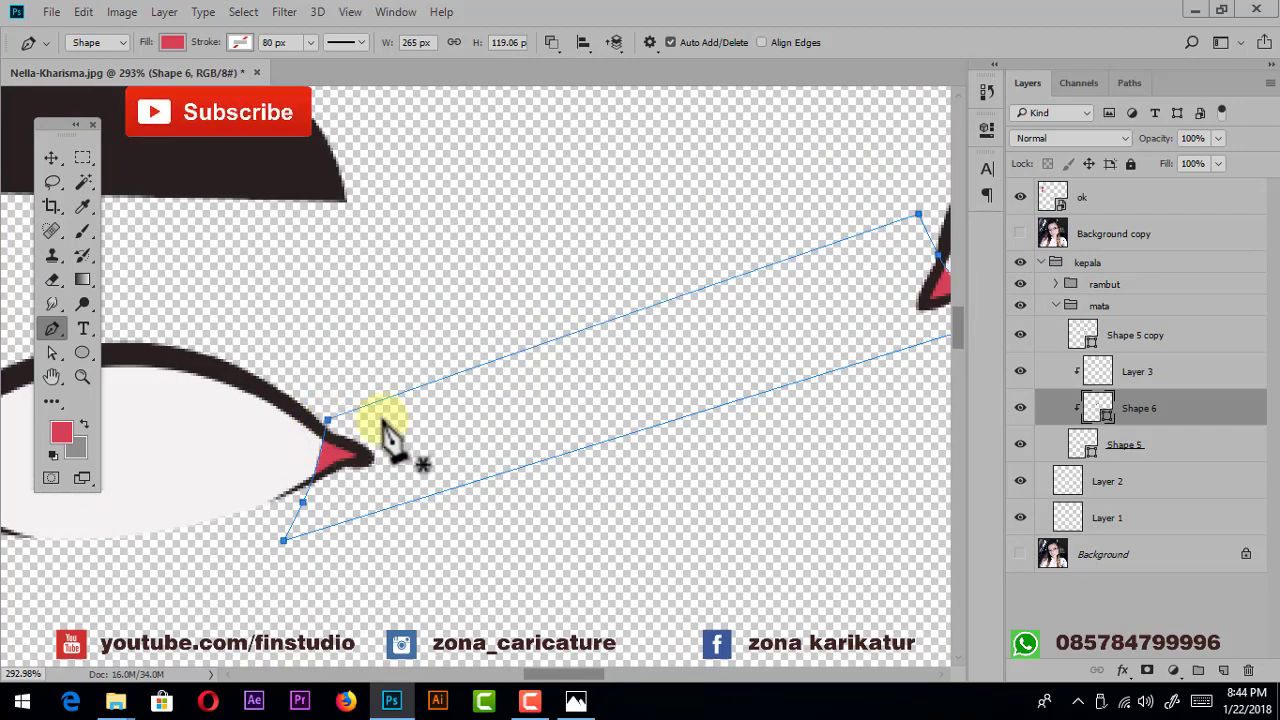
- Fill the corner shape with a soft pink, da7a7a
double_click(1100, 408)
drag(779, 542, 780, 578)
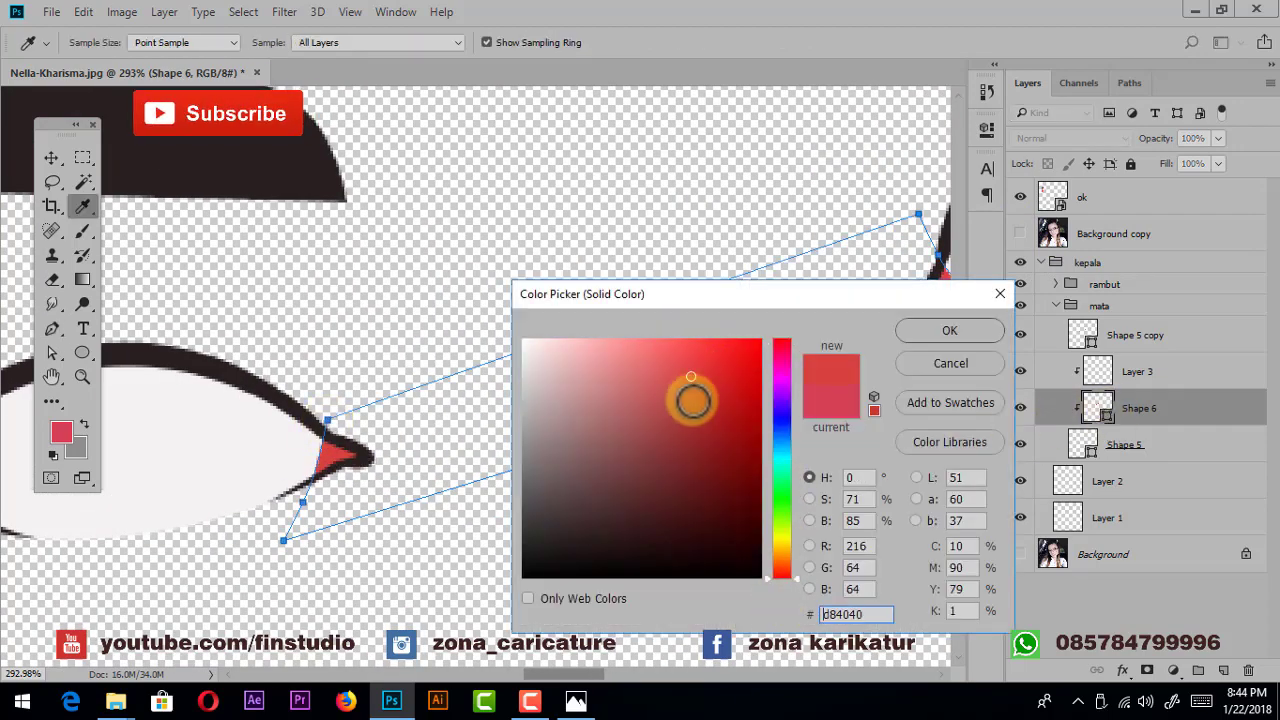
drag(671, 375, 629, 373)
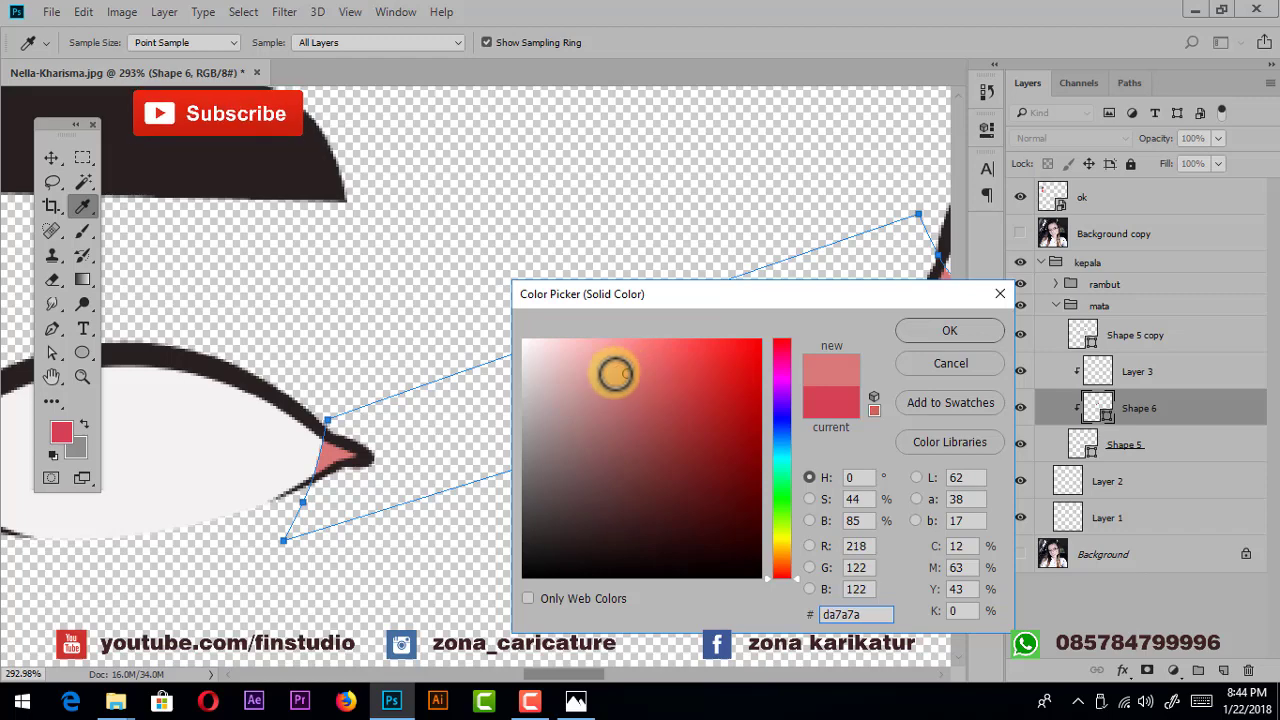
click(997, 330)
- Add a new empty layer above the pink corner shape and show the reference photo again
scroll(711, 342, down, 3)
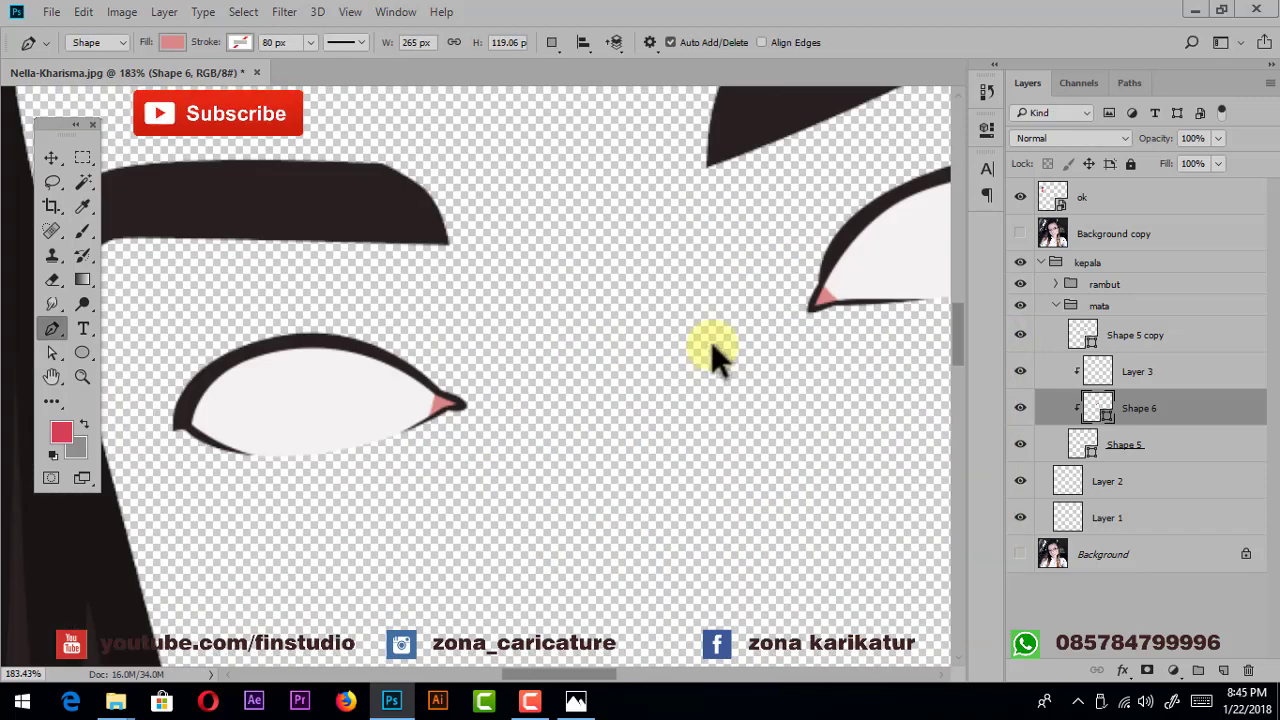
scroll(586, 309, down, 1)
drag(992, 388, 1014, 388)
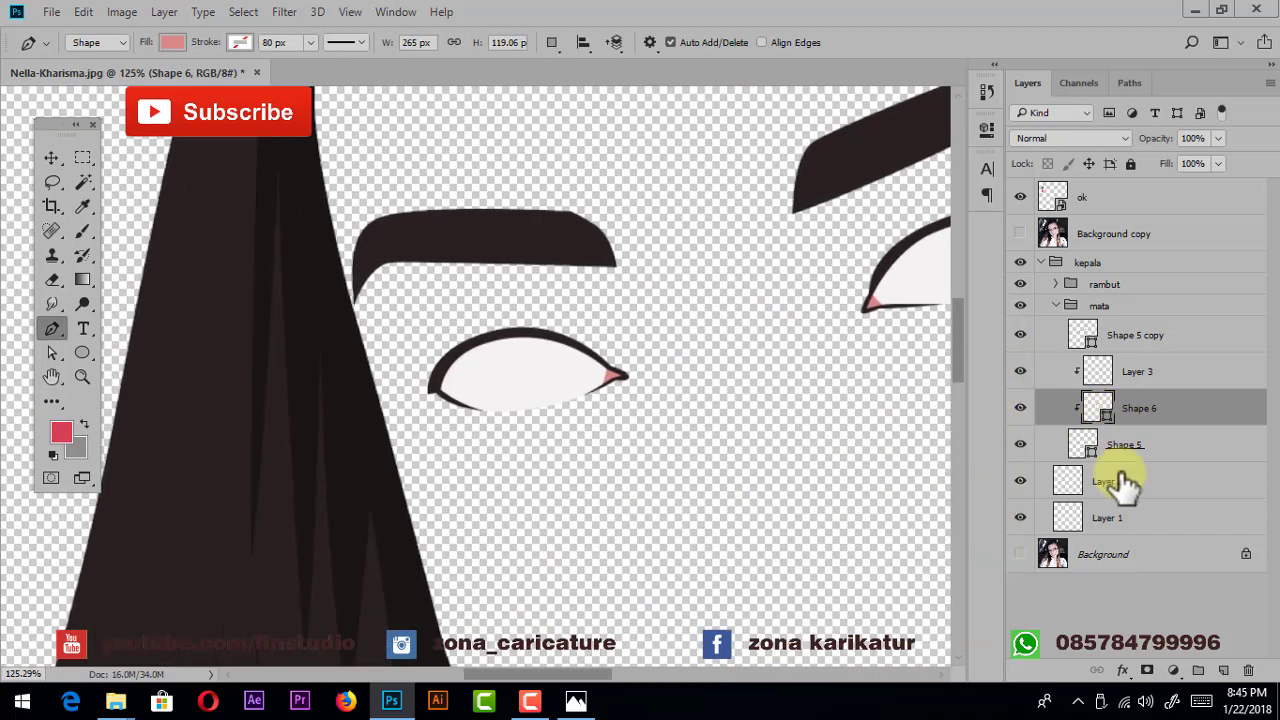
click(1222, 670)
click(1020, 233)
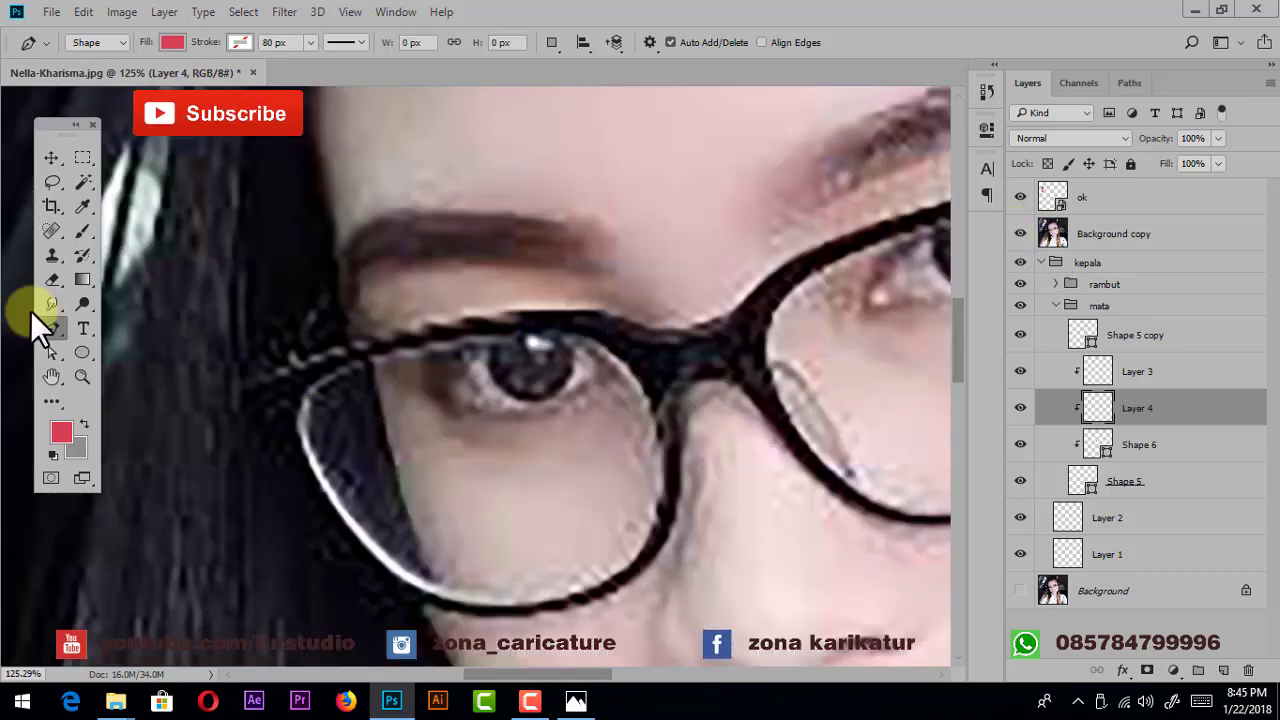
- Draw an ellipse over the left iris and fill it with the sampled dark eyeliner colour
scroll(535, 344, up, 1)
scroll(557, 352, up, 2)
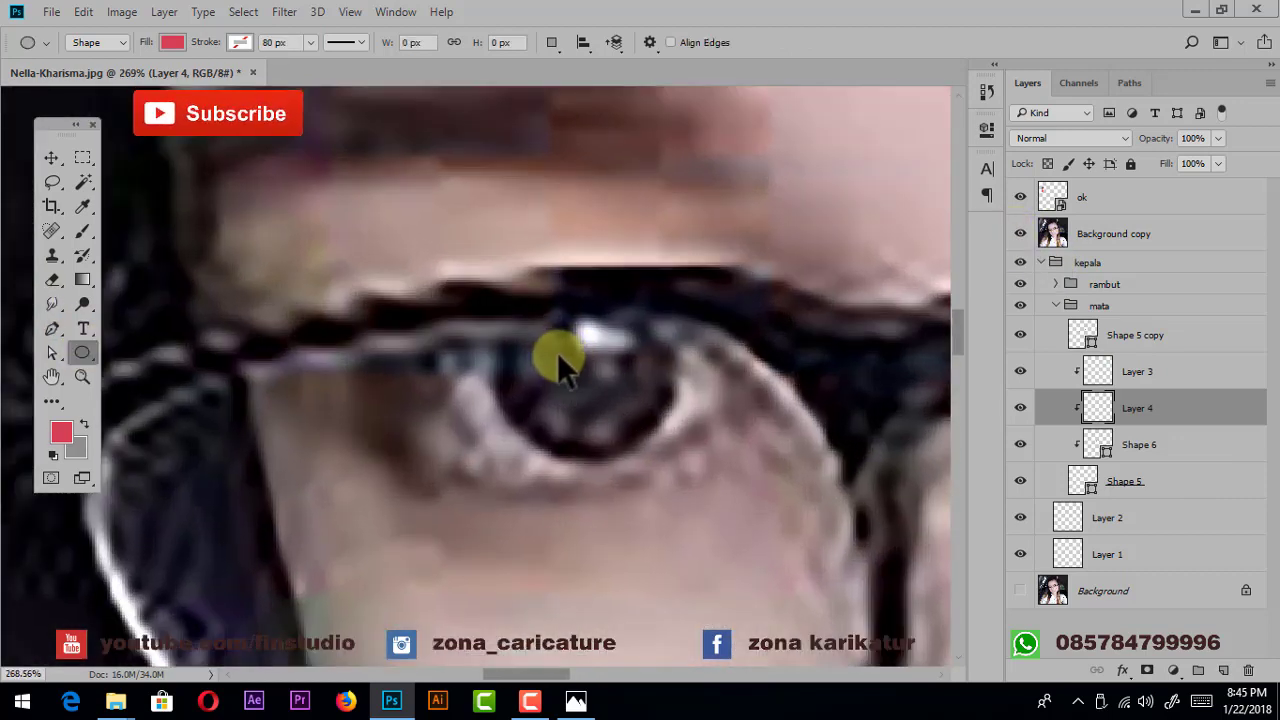
scroll(534, 320, up, 2)
drag(483, 283, 700, 525)
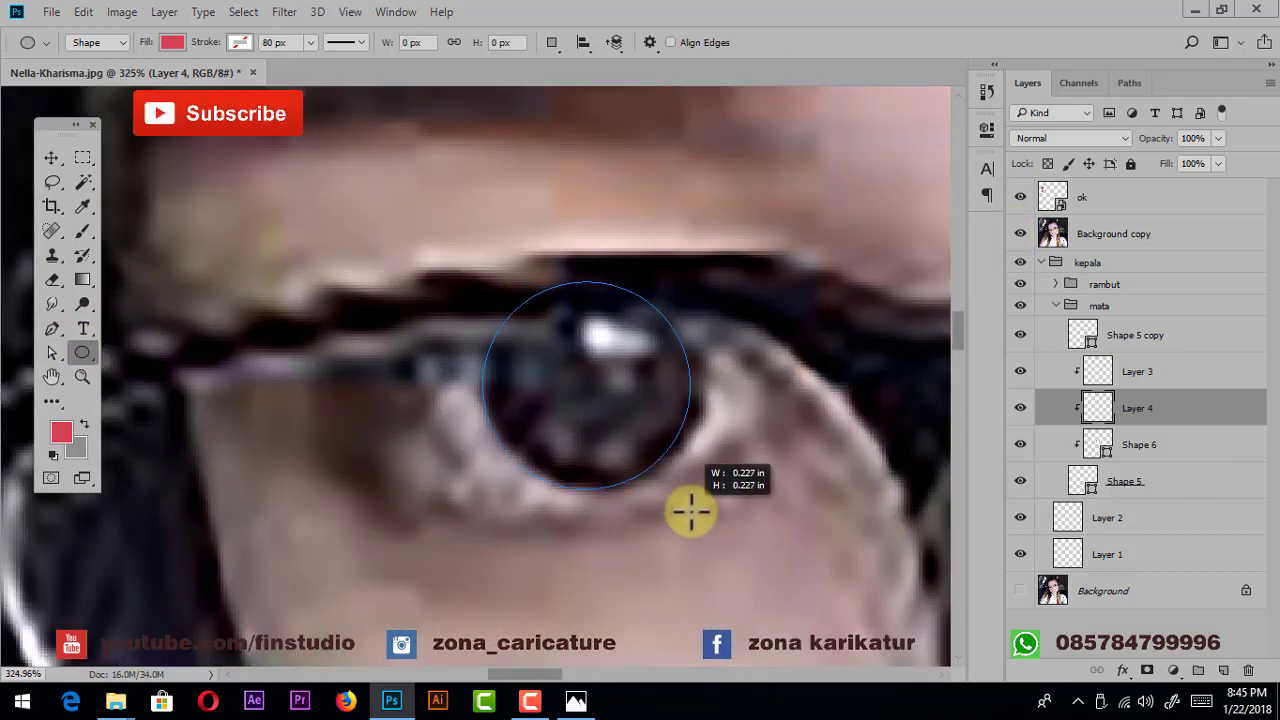
click(1020, 233)
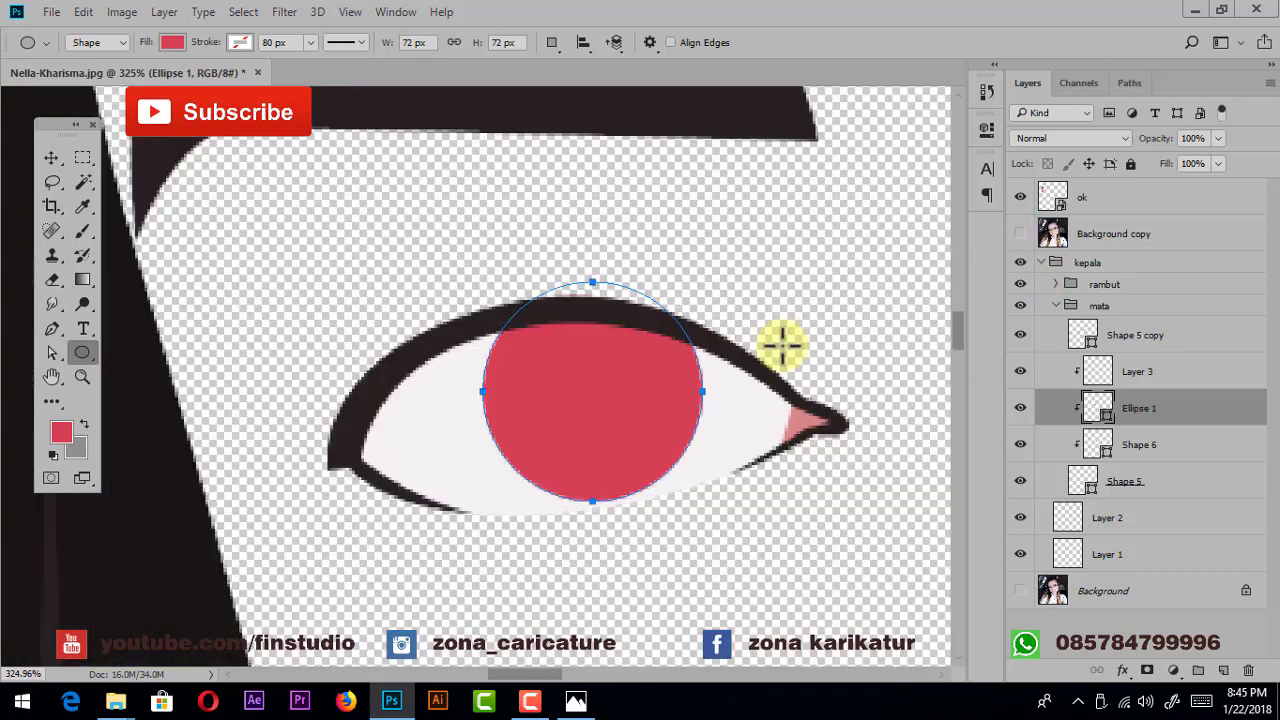
double_click(1098, 408)
click(466, 318)
click(900, 333)
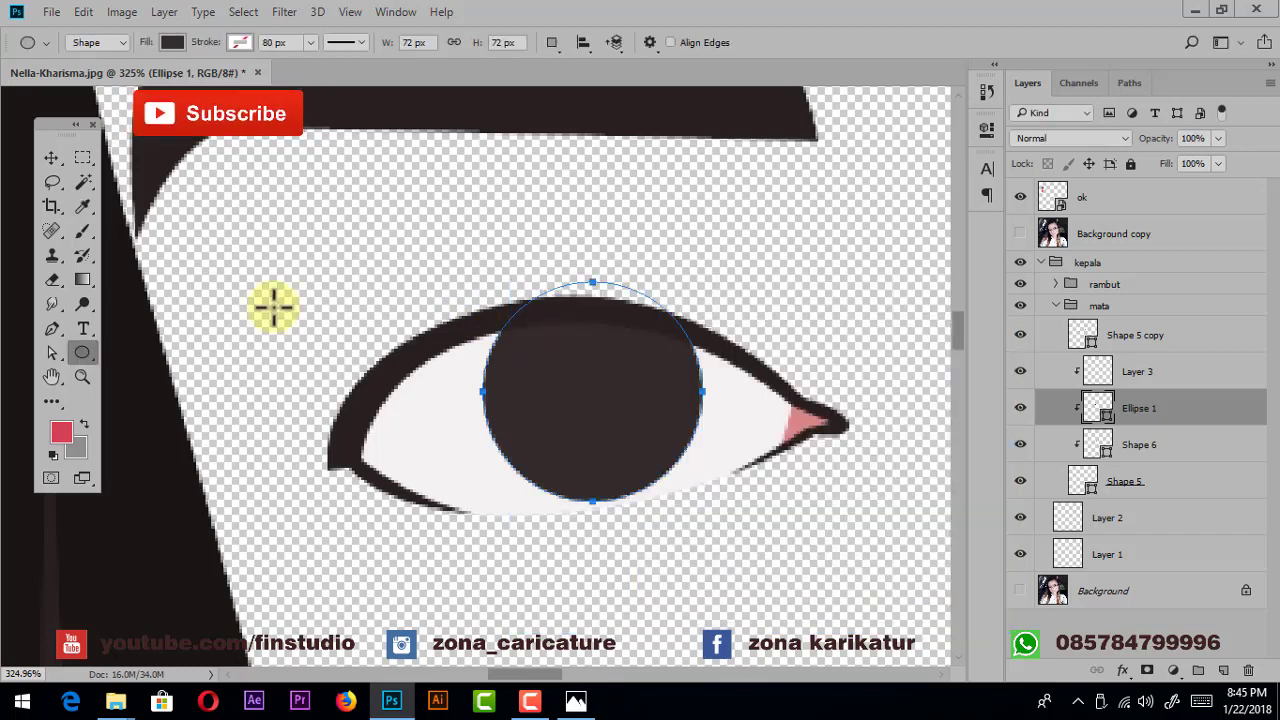
- Enlarge the iris circle slightly and duplicate it as Ellipse 1 copy
click(51, 158)
scroll(620, 420, up, 1)
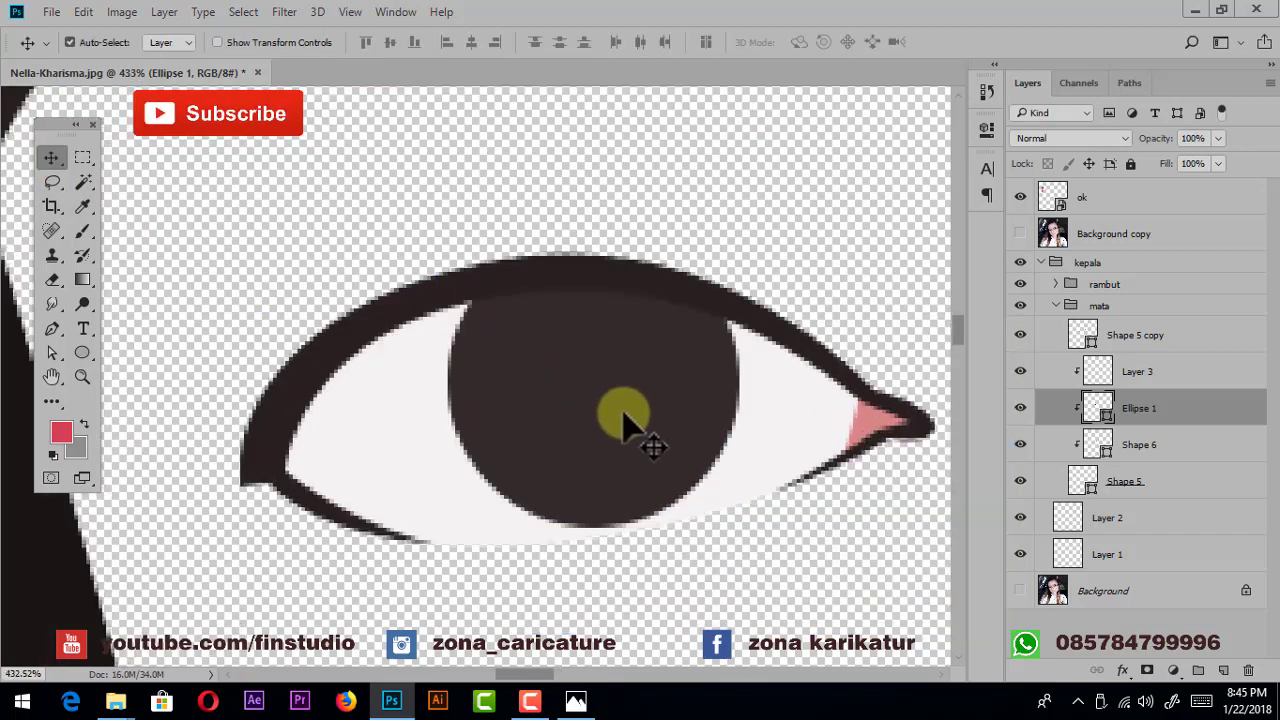
key(ctrl+t)
drag(738, 527, 747, 534)
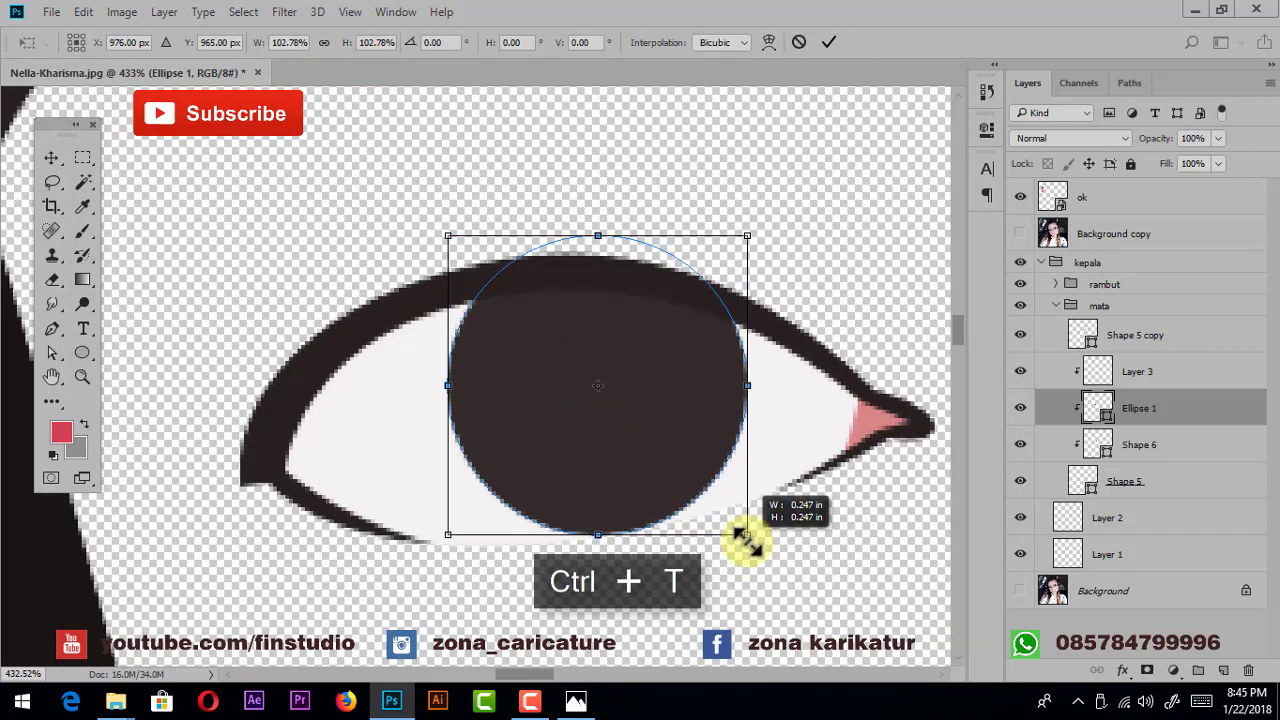
click(828, 42)
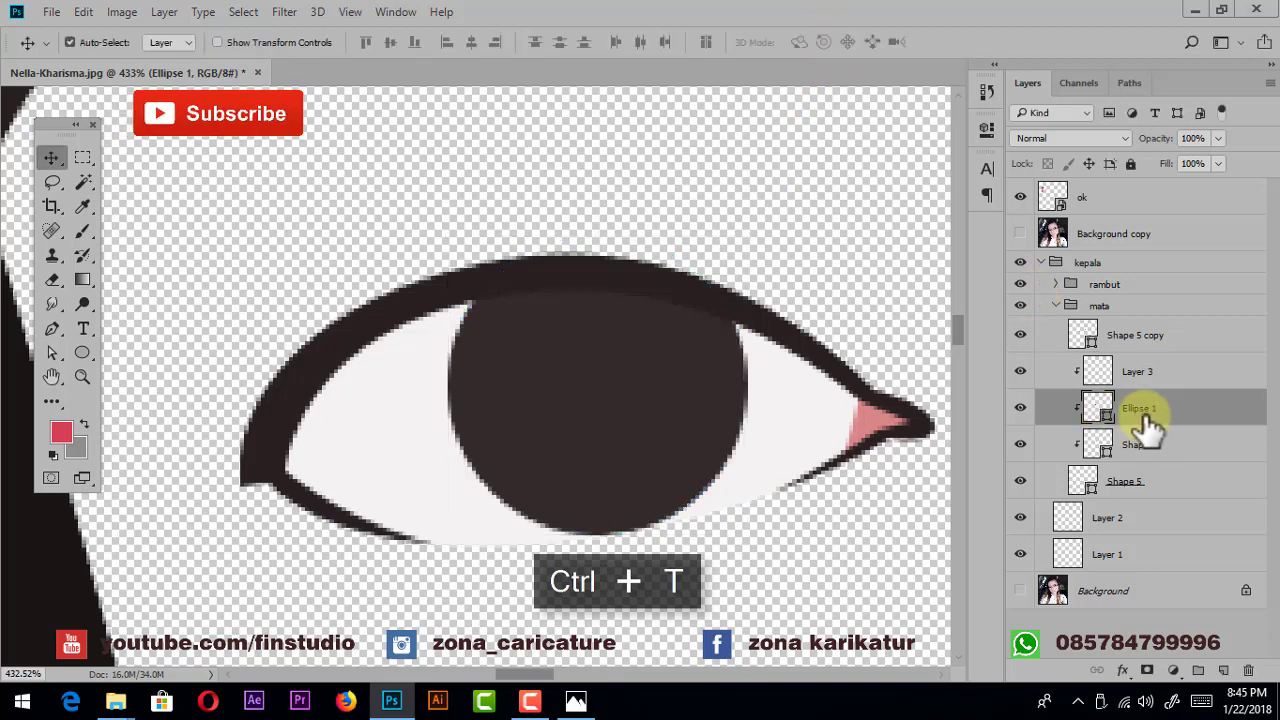
key(ctrl+j)
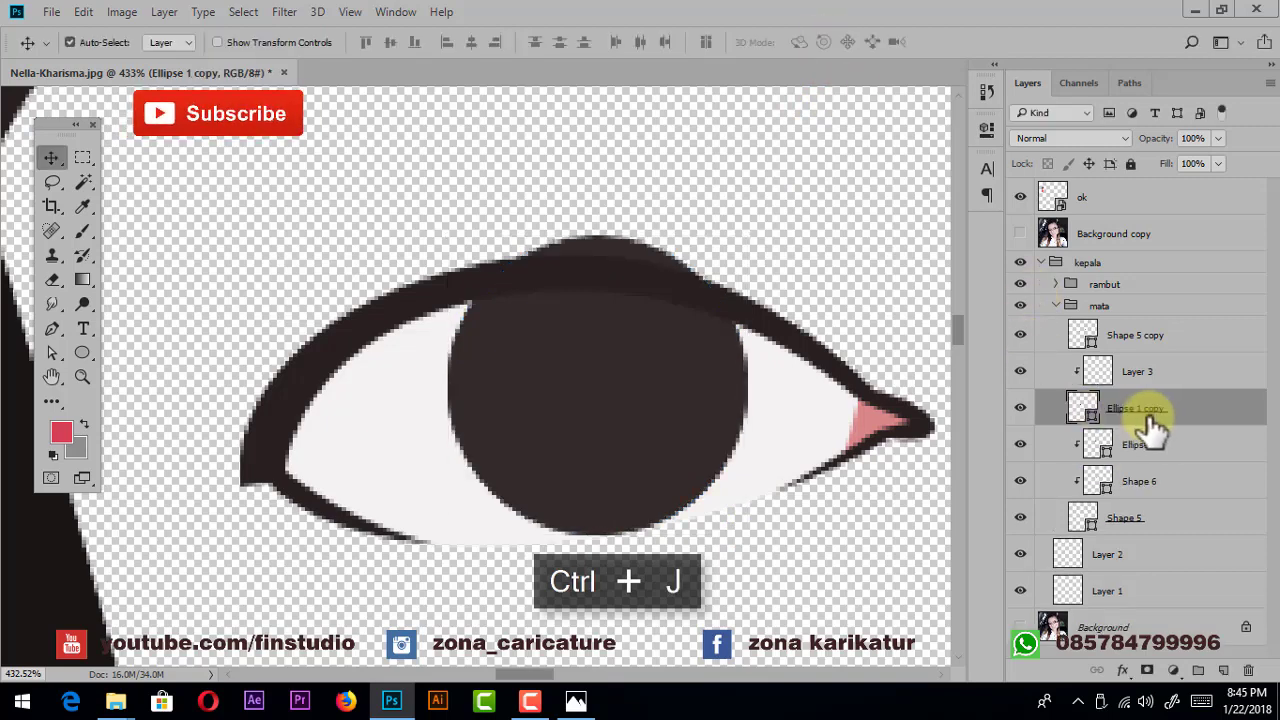
- Clip the iris copy to the layers below and shrink it to about 86%
right_click(1150, 418)
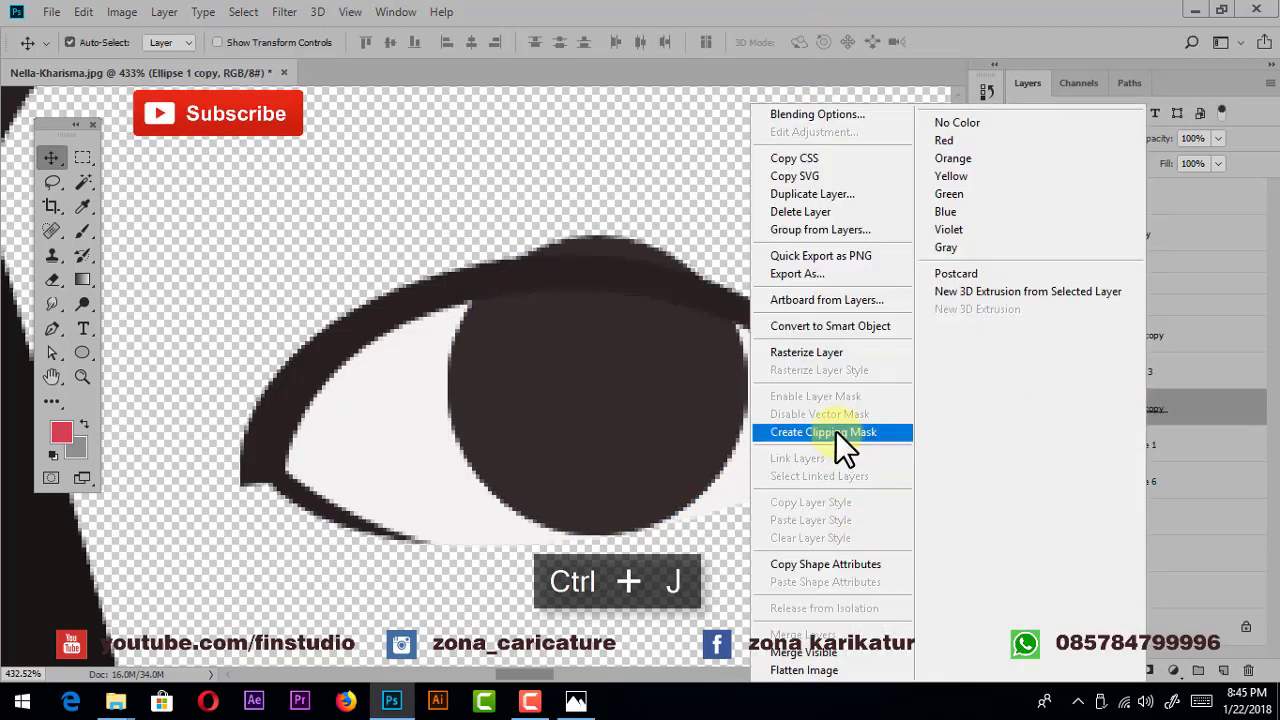
click(838, 433)
key(ctrl+t)
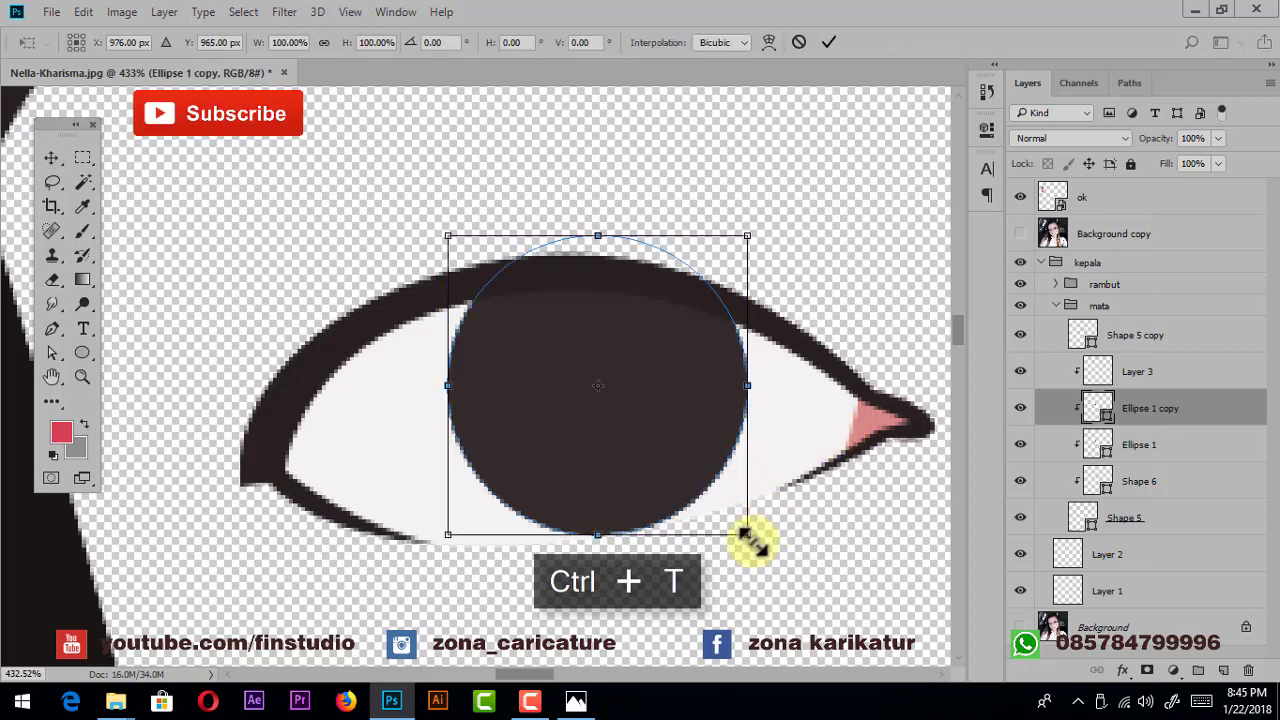
drag(748, 537, 726, 514)
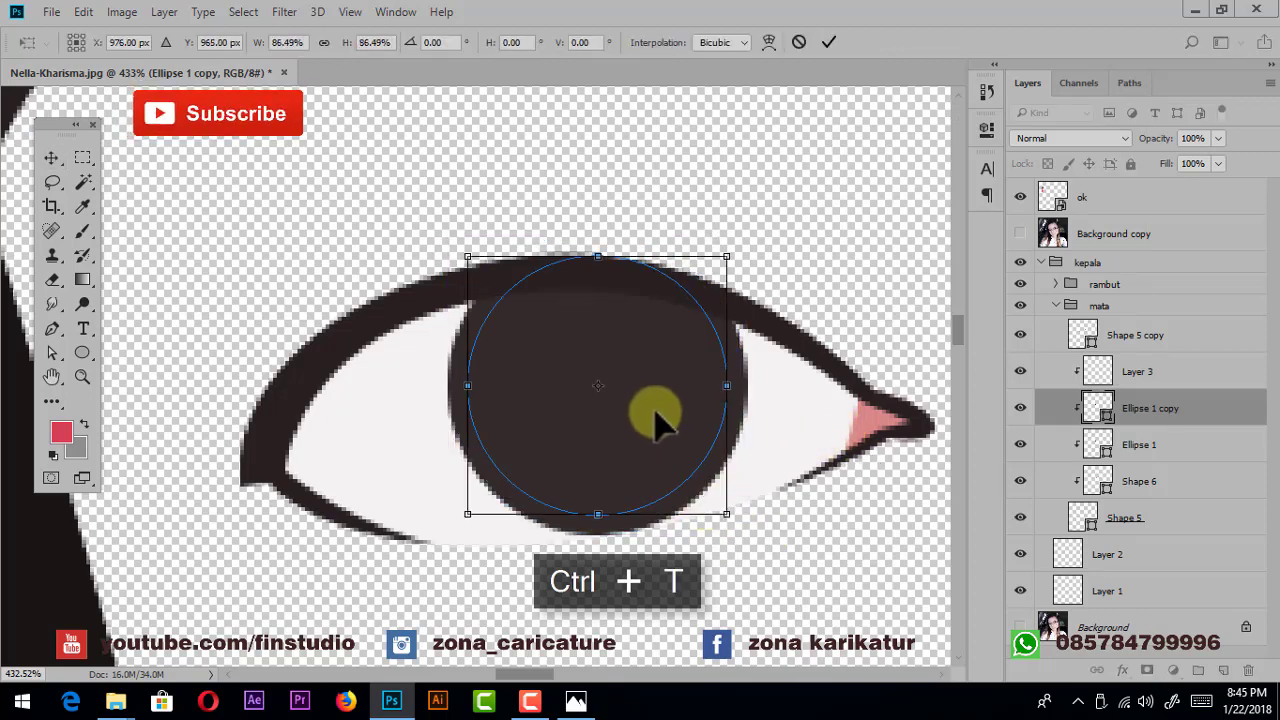
click(833, 45)
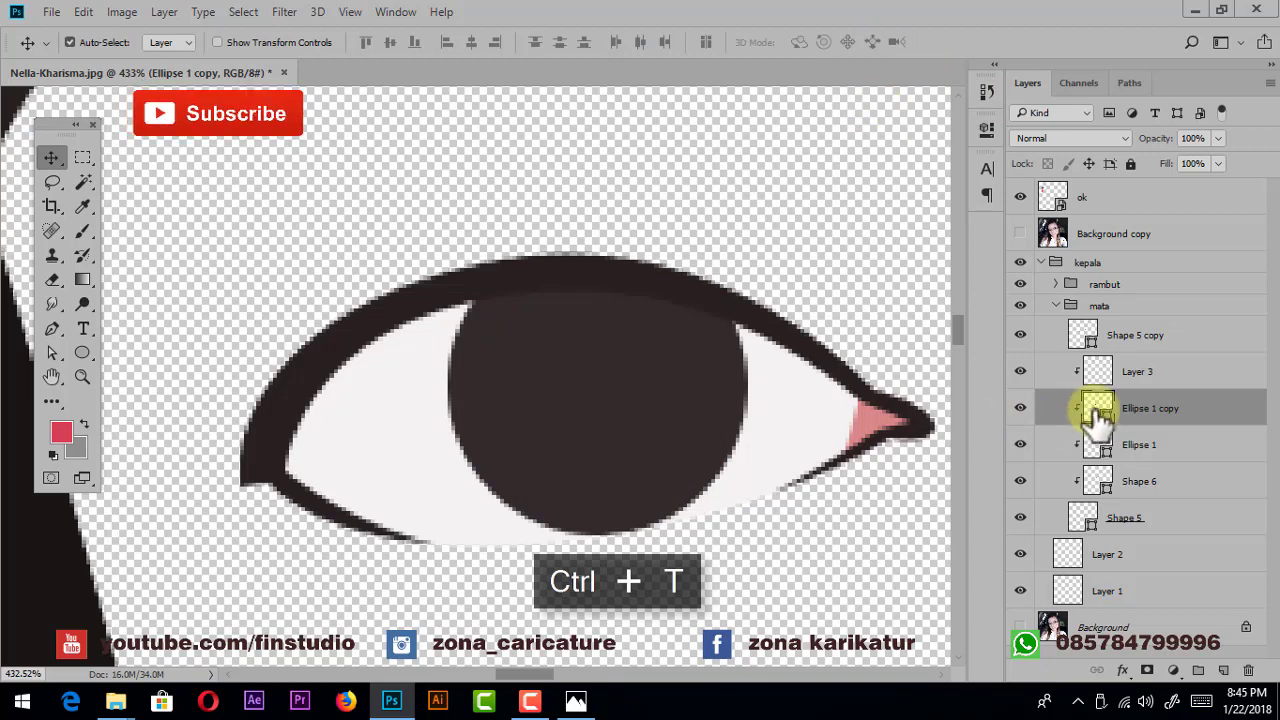
- Give the iris copy a reddish-brown fill, a17346
double_click(1098, 408)
drag(900, 292, 1134, 275)
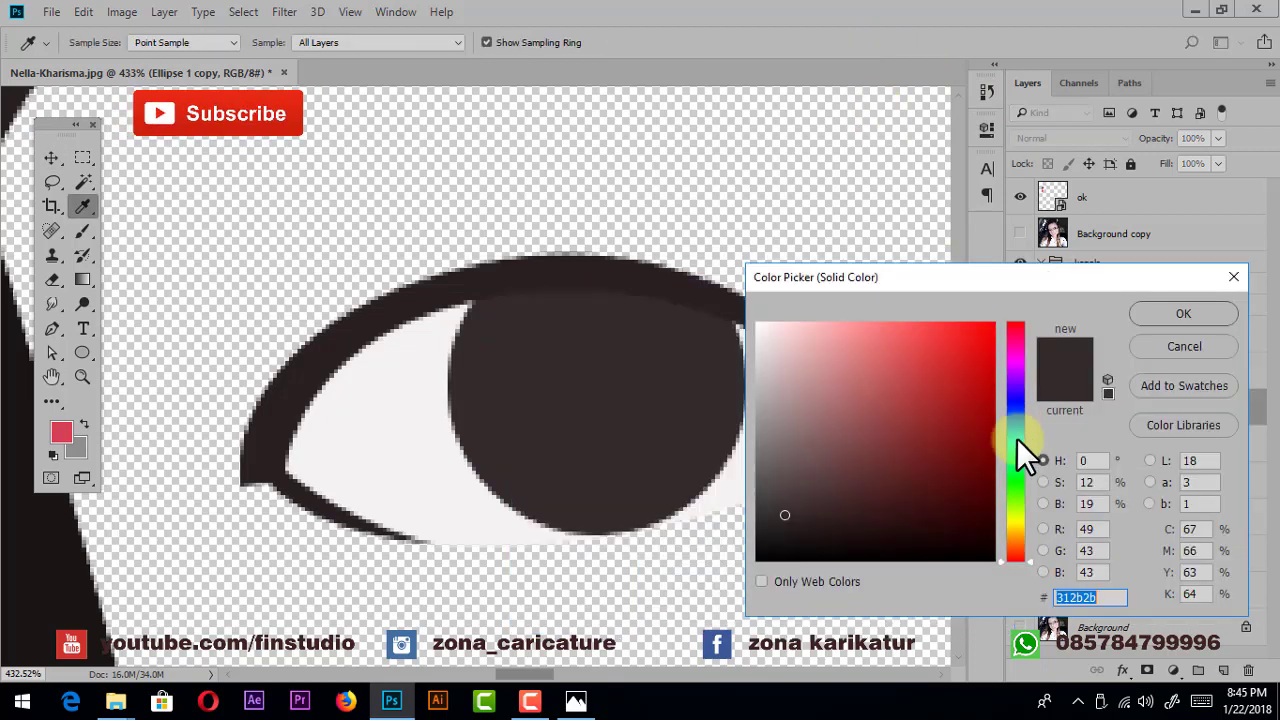
mouse_move(1016, 440)
mouse_down()
mouse_move(1016, 572)
mouse_move(1016, 541)
mouse_up()
mouse_move(931, 466)
mouse_down()
mouse_move(900, 466)
mouse_move(893, 485)
mouse_up()
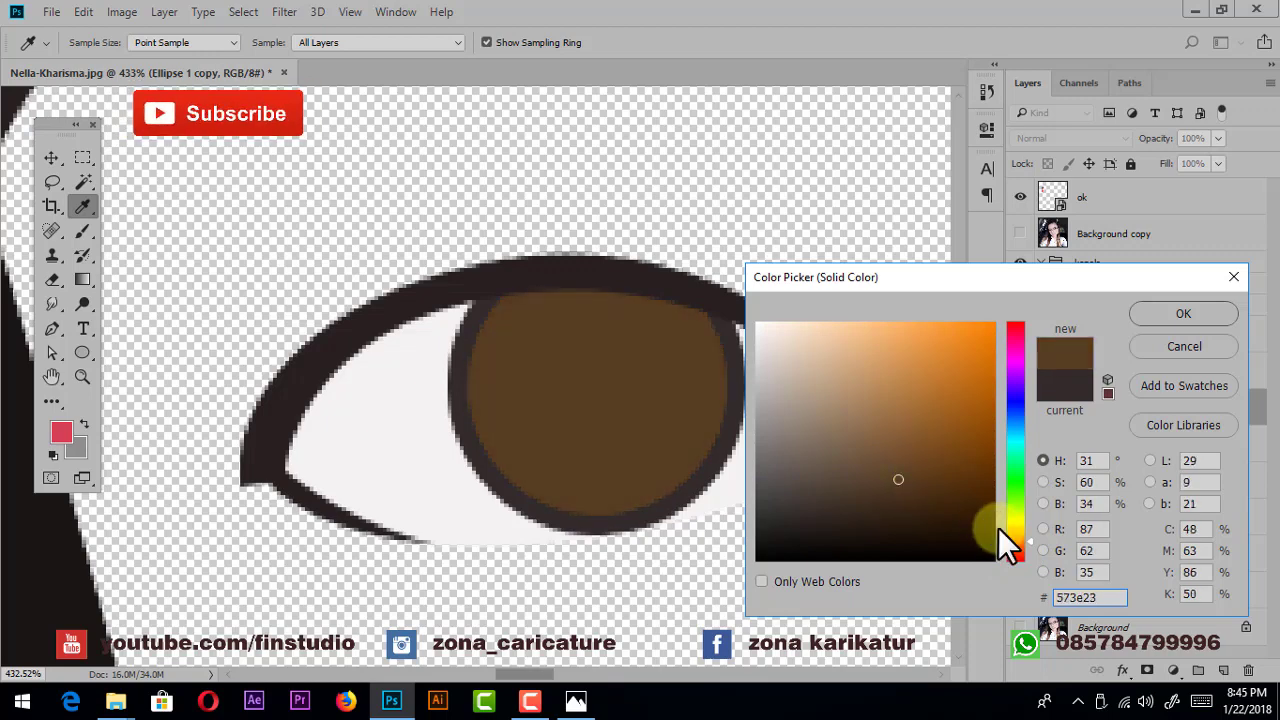
drag(999, 528, 1018, 579)
drag(898, 479, 890, 410)
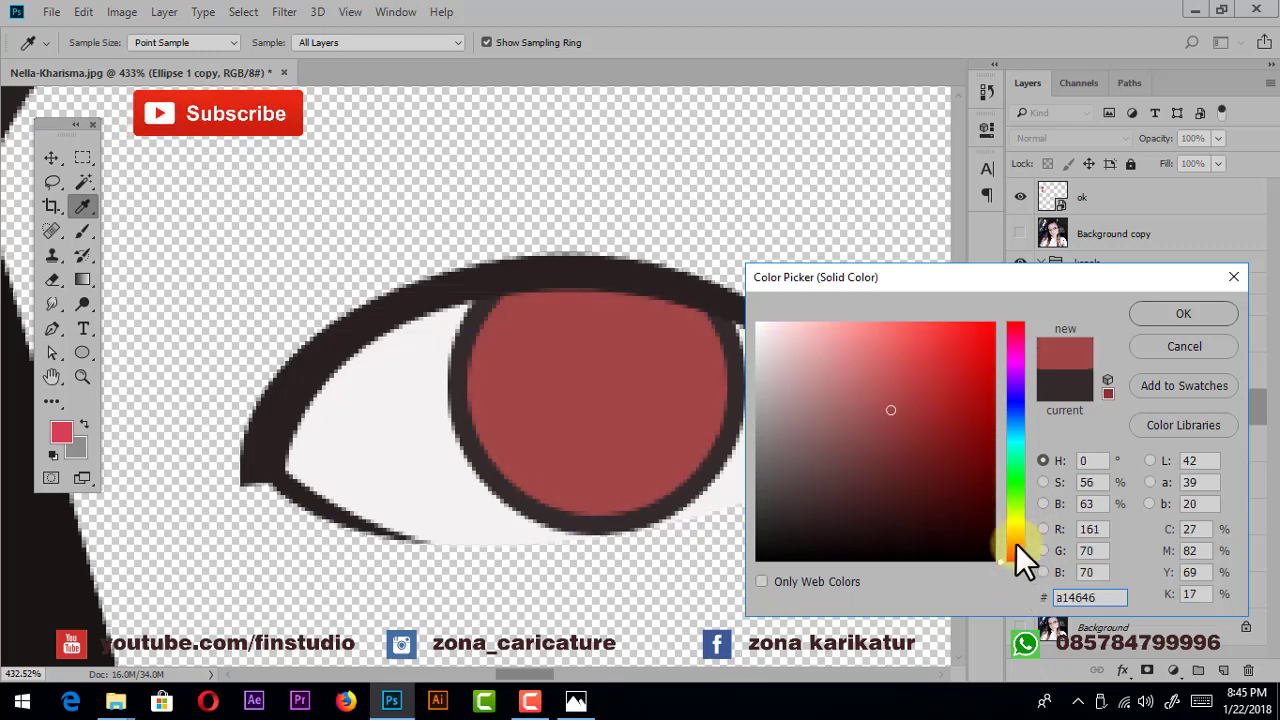
mouse_move(1016, 543)
mouse_down()
mouse_move(1012, 531)
mouse_move(1012, 549)
mouse_up()
click(1150, 314)
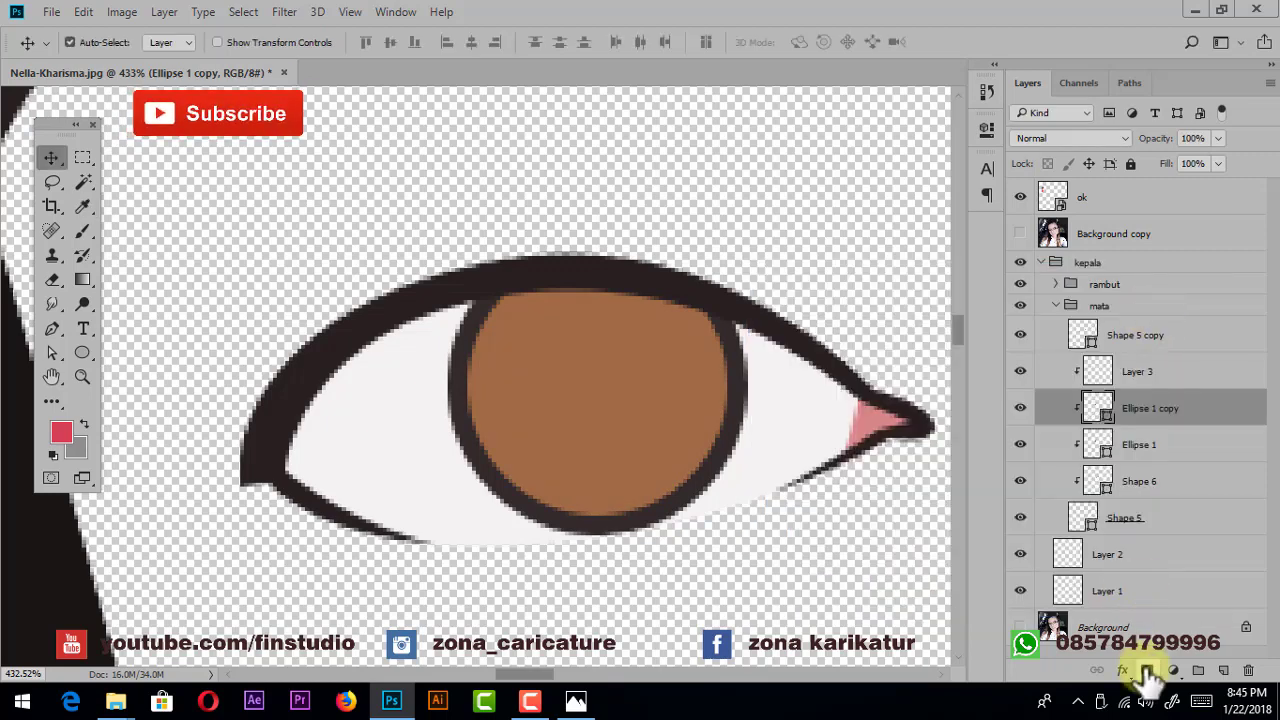
- Add a layer mask with a black-to-white gradient so the iris darkens toward its top
click(1147, 670)
click(83, 282)
drag(529, 349, 551, 451)
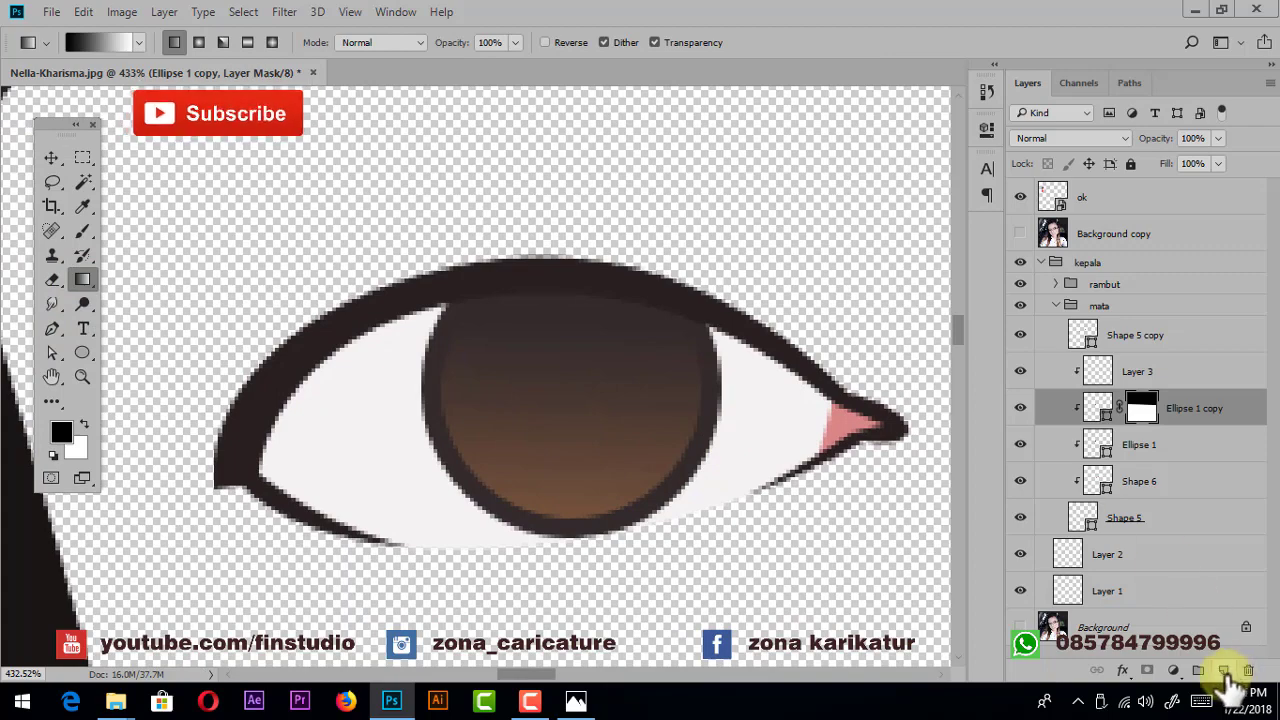
click(83, 352)
- Draw a small pupil circle in the iris and fill it with the sampled dark eyeliner colour
scroll(560, 395, up, 2)
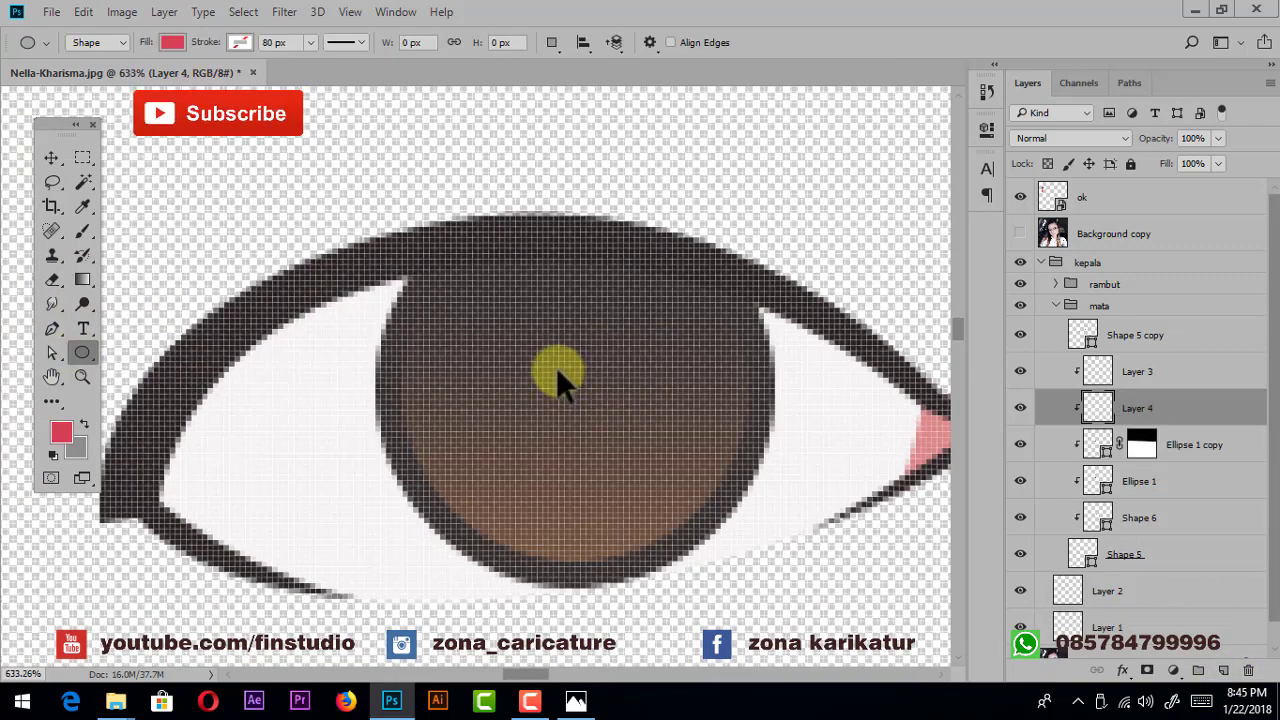
scroll(530, 340, up, 1)
drag(524, 323, 737, 557)
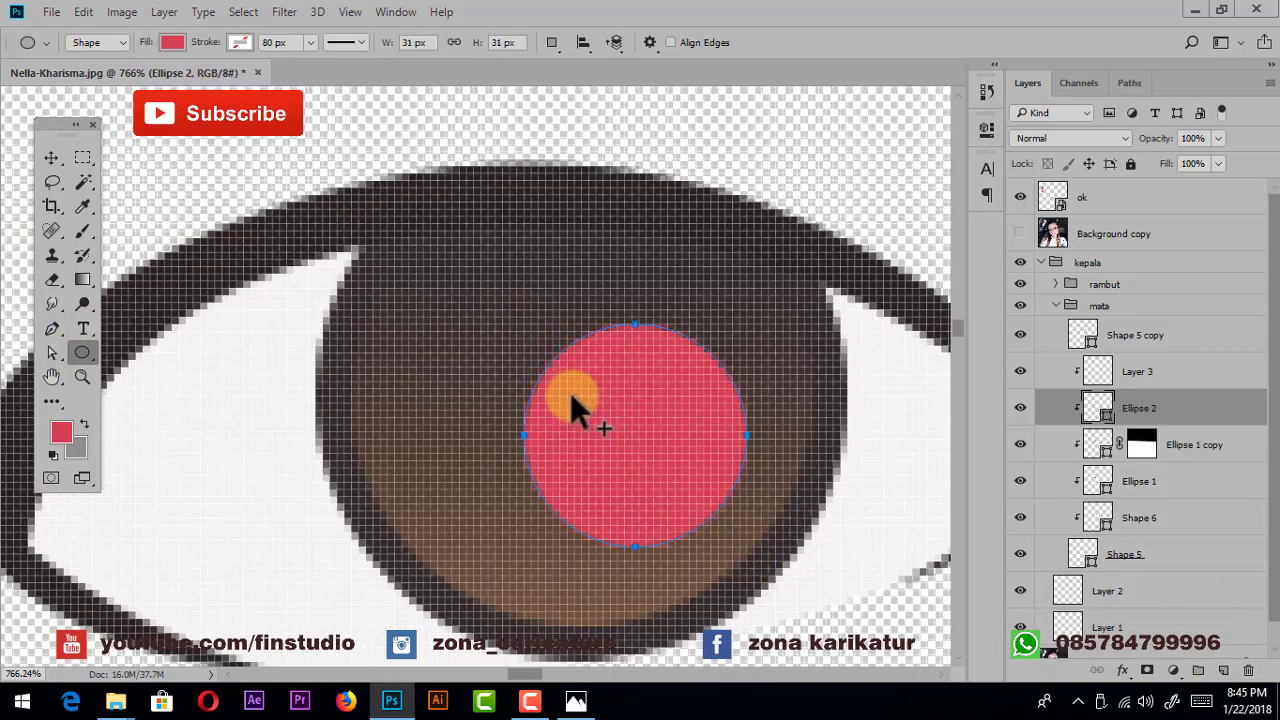
scroll(571, 409, down, 2)
double_click(1097, 410)
drag(574, 374, 491, 271)
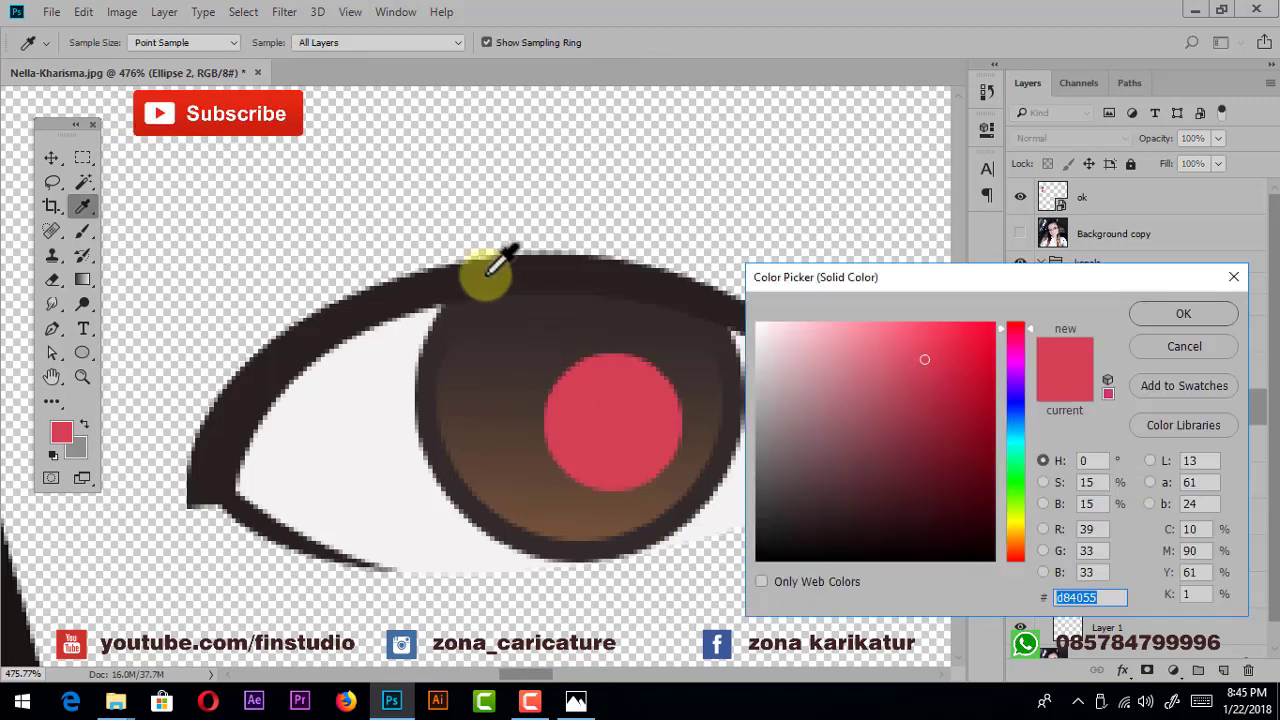
click(1188, 315)
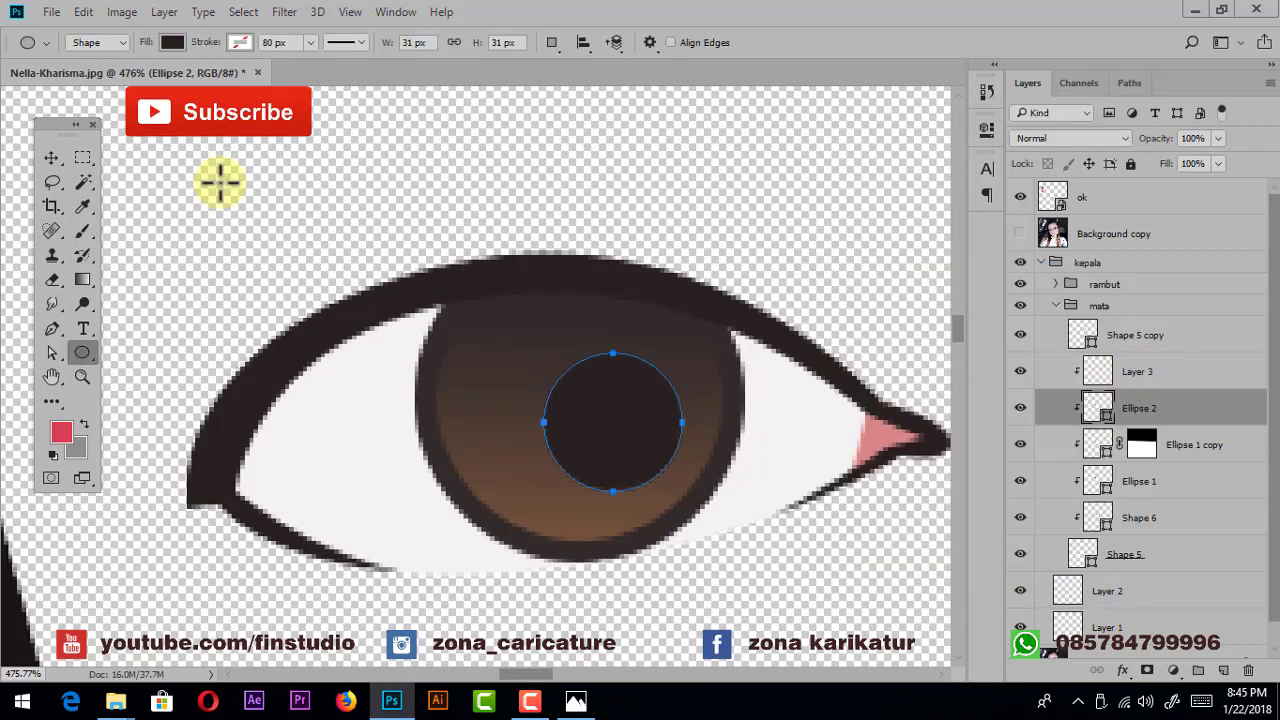
- Move the pupil up and left into the upper iris, nudging it one pixel right and down
click(54, 161)
drag(612, 461, 576, 449)
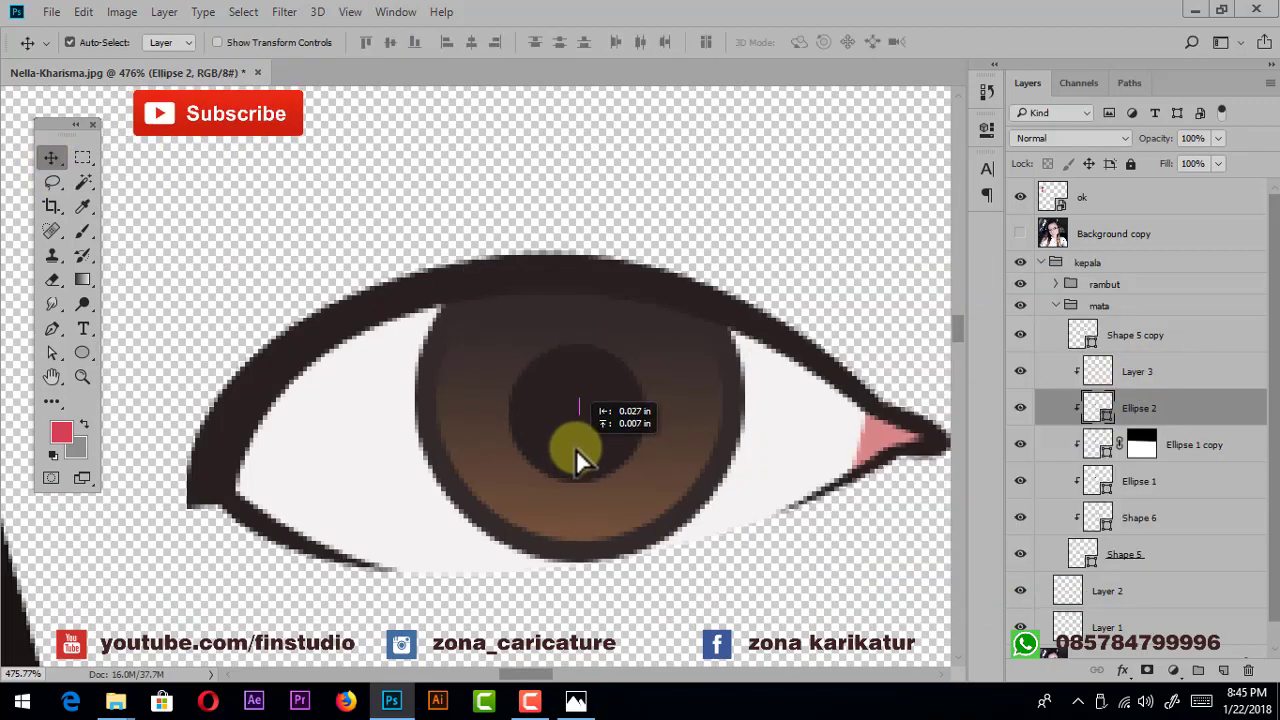
drag(576, 449, 576, 440)
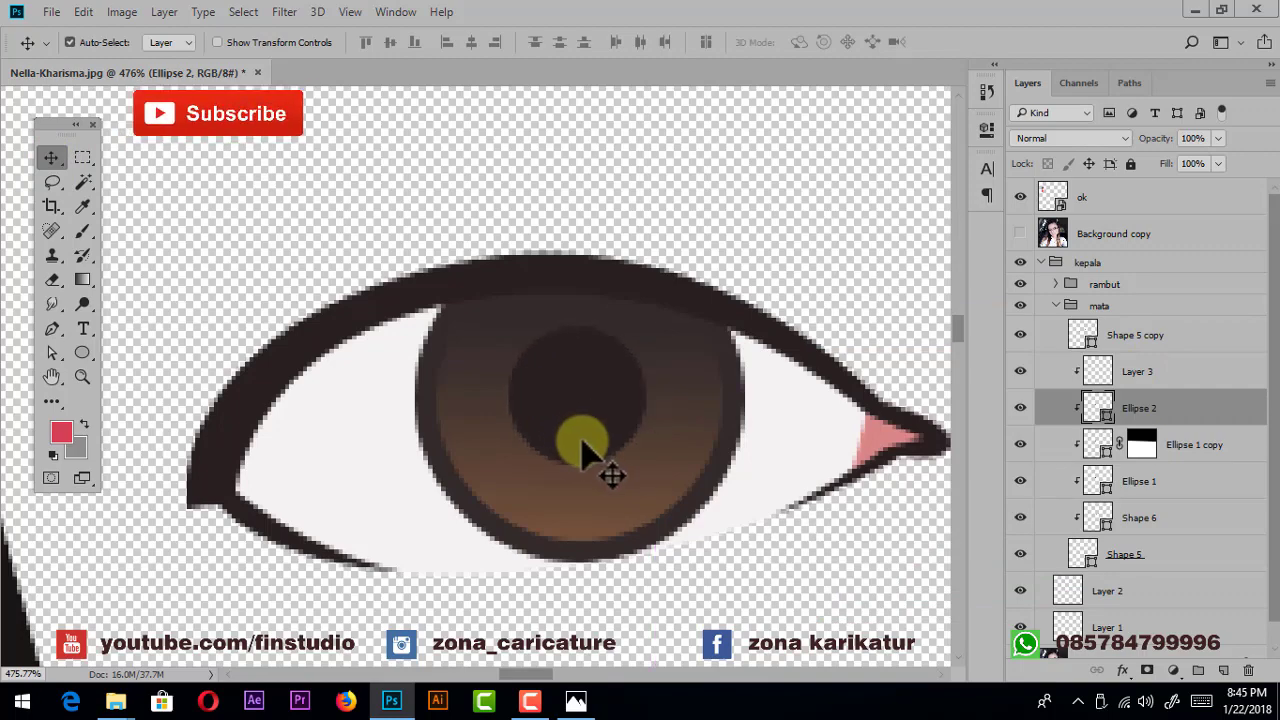
key(Right)
key(Down)
scroll(612, 461, up, 1)
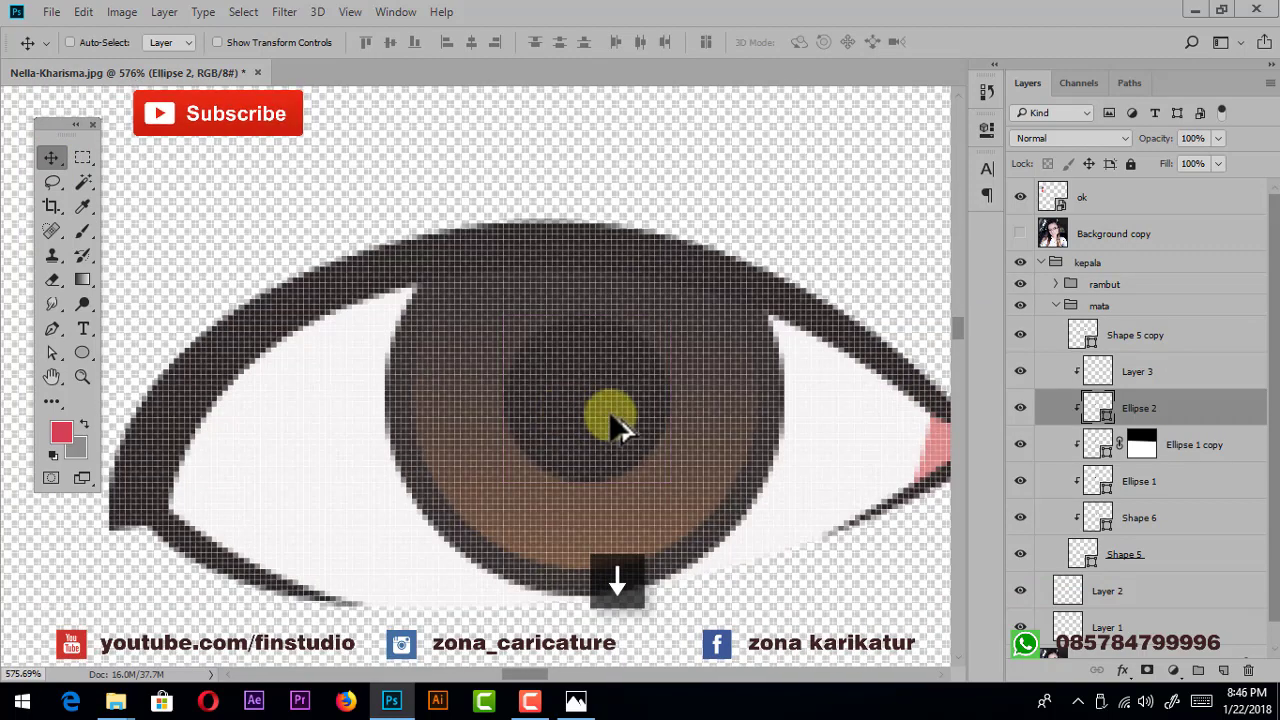
scroll(612, 422, down, 2)
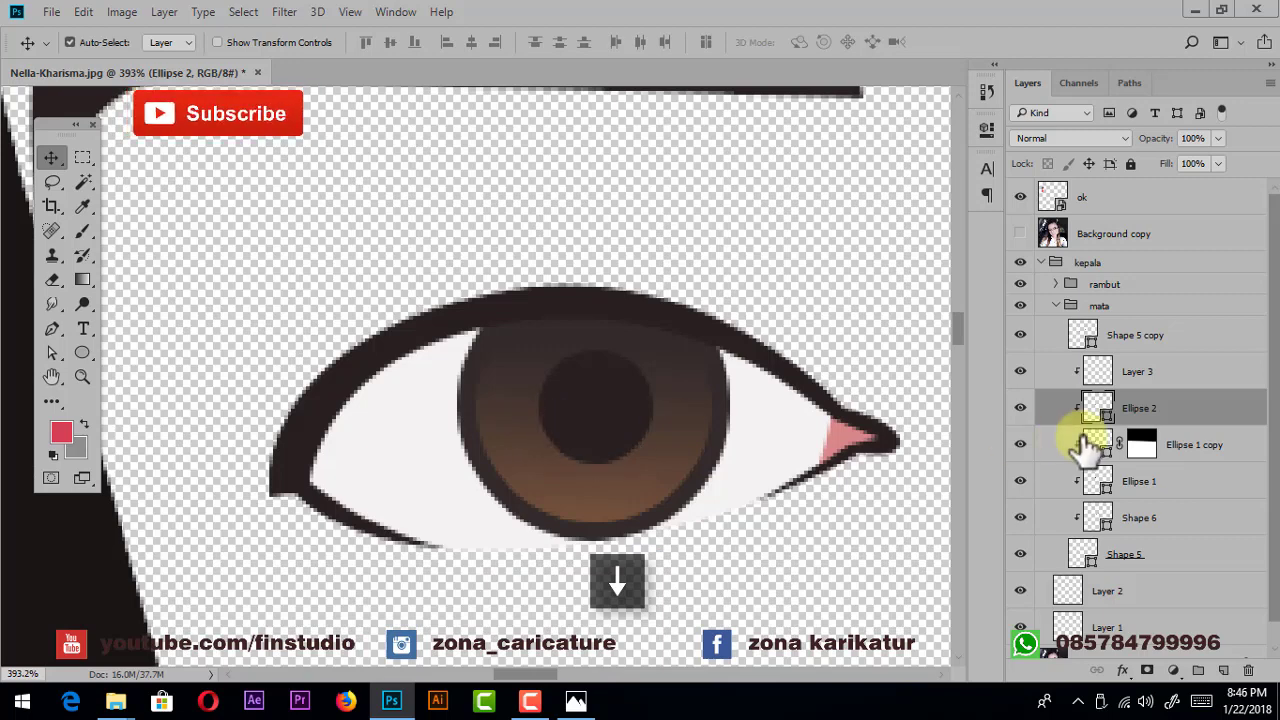
- Duplicate Ellipse 1 copy as Ellipse 1 copy 2 and clip it to the layer below
click(1170, 450)
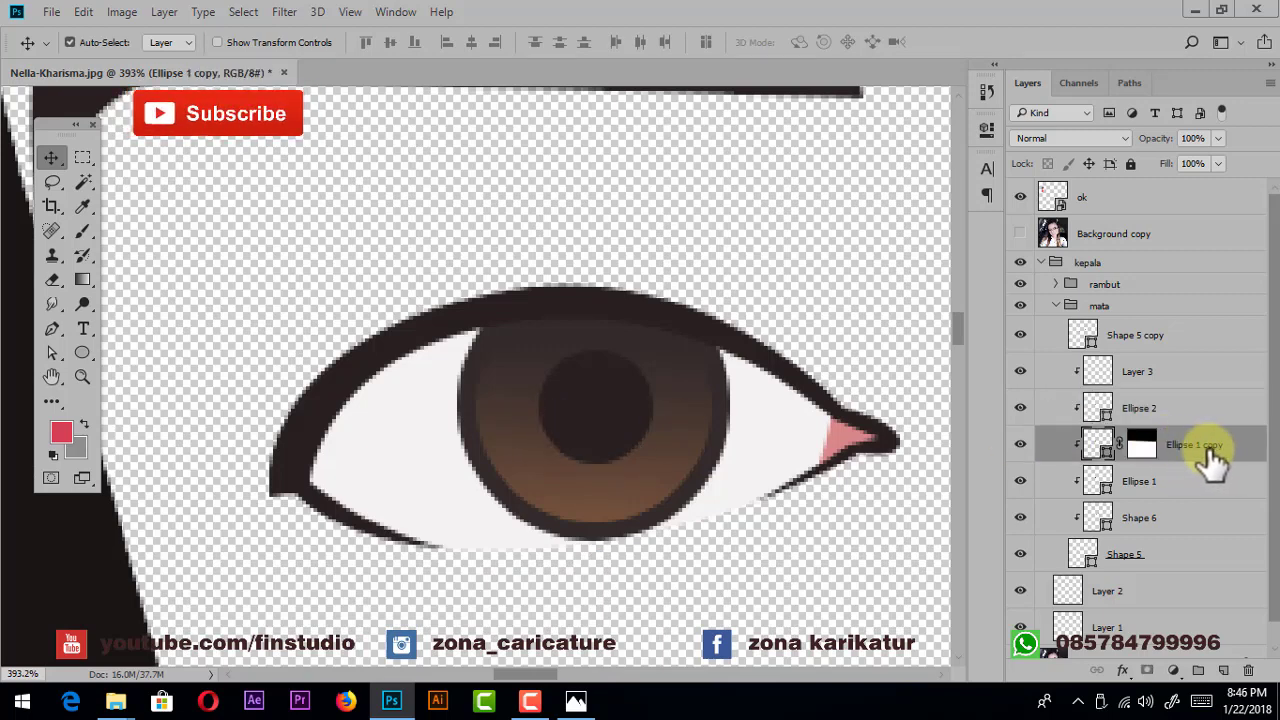
drag(1218, 460, 1223, 670)
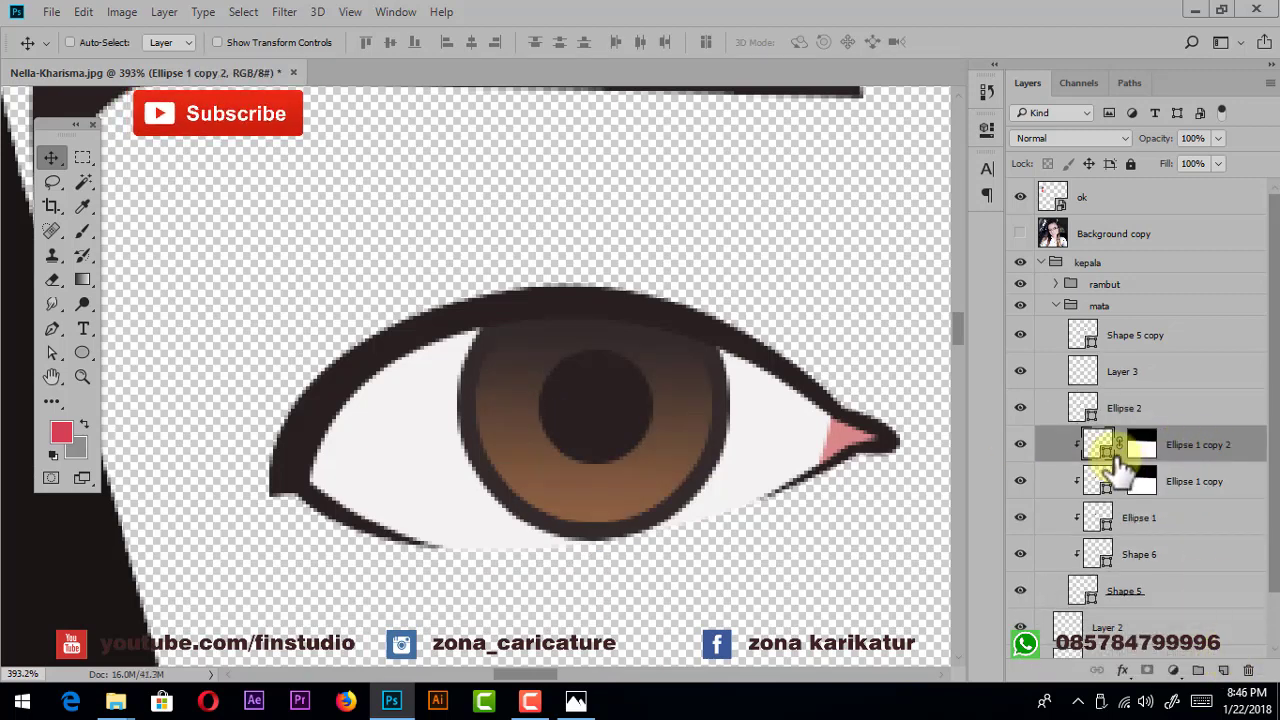
key(ctrl+z)
key(ctrl+j)
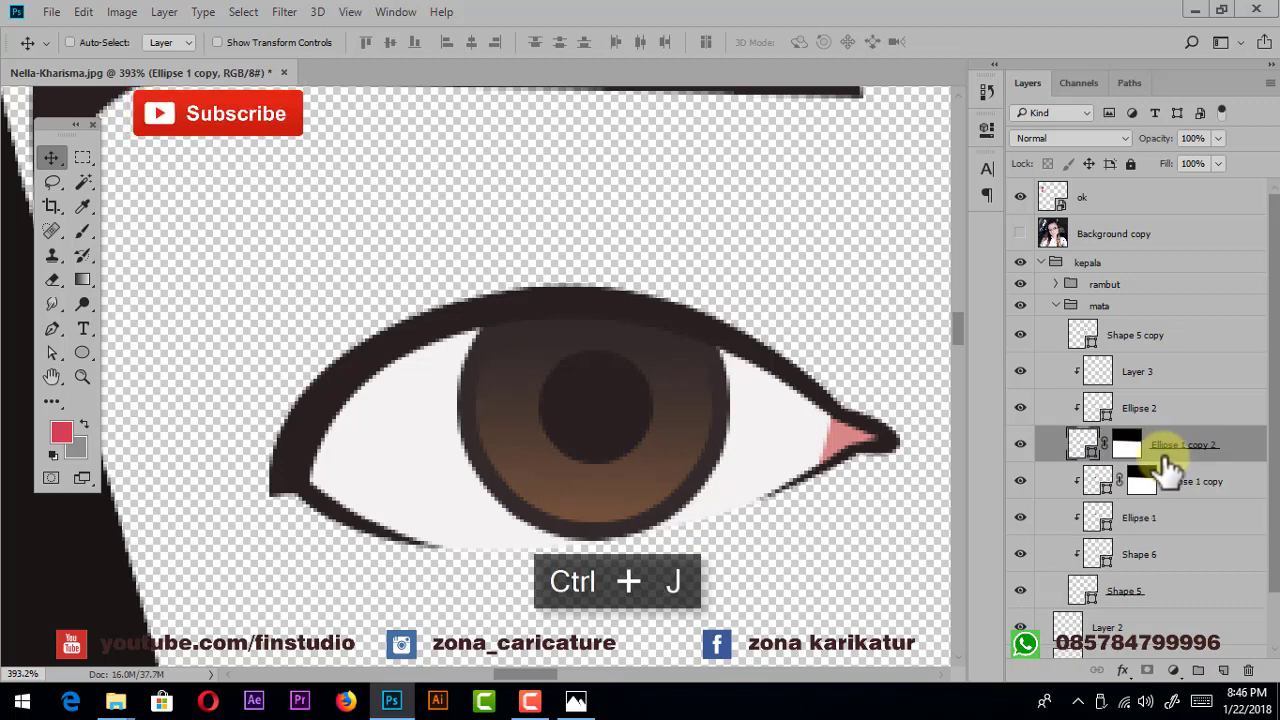
click(1083, 447)
scroll(628, 418, up, 3)
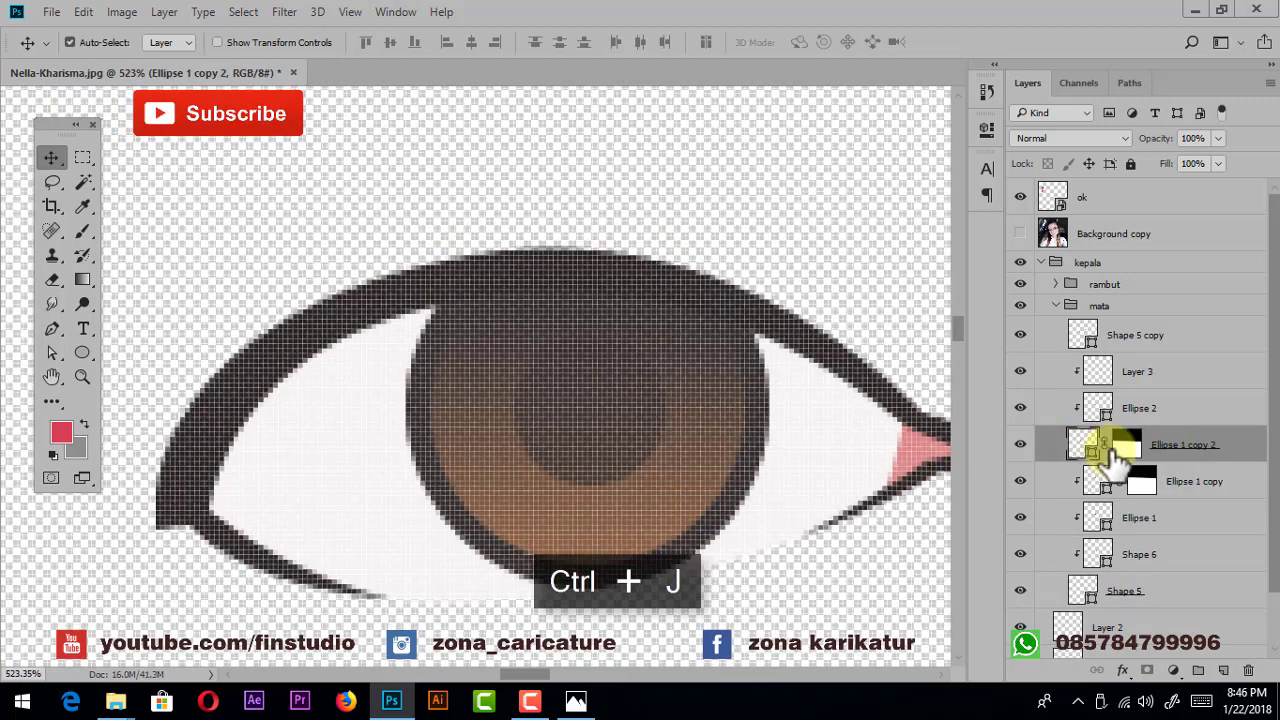
key(ctrl+alt+g)
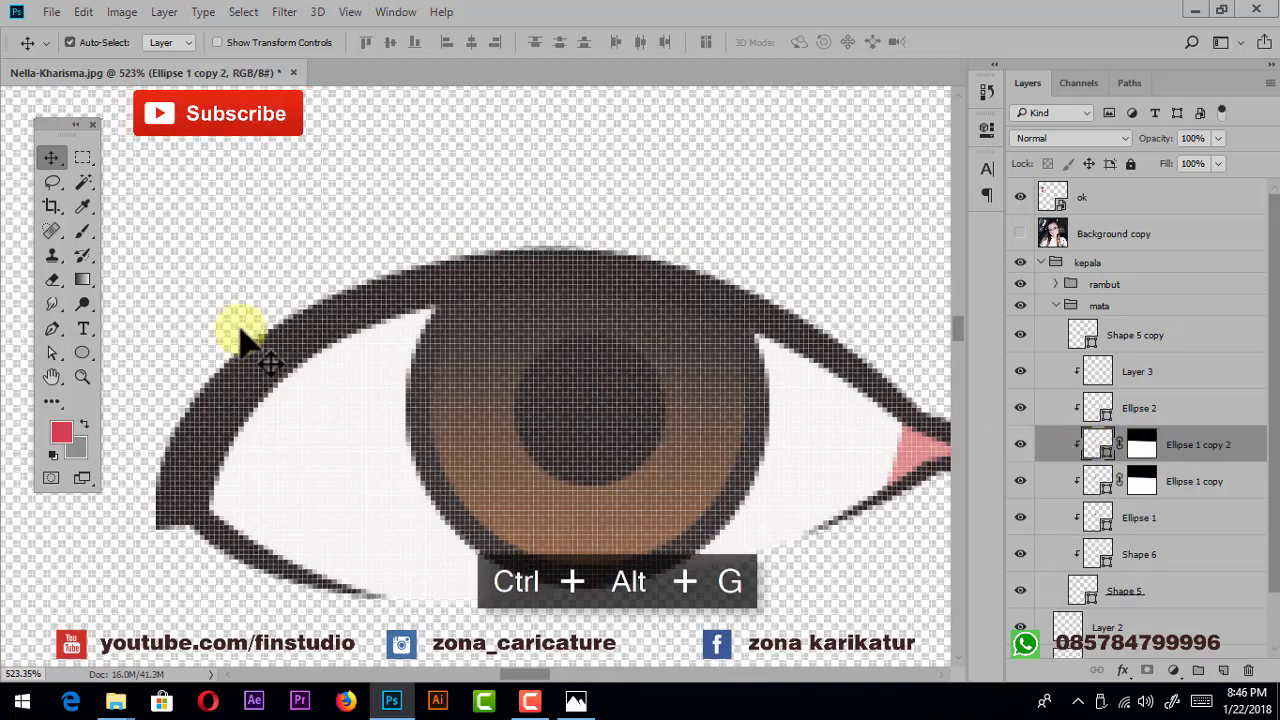
- Cut away the upper half of Ellipse 1 copy 2 with a Subtract Front Shape pen path
click(64, 330)
click(548, 43)
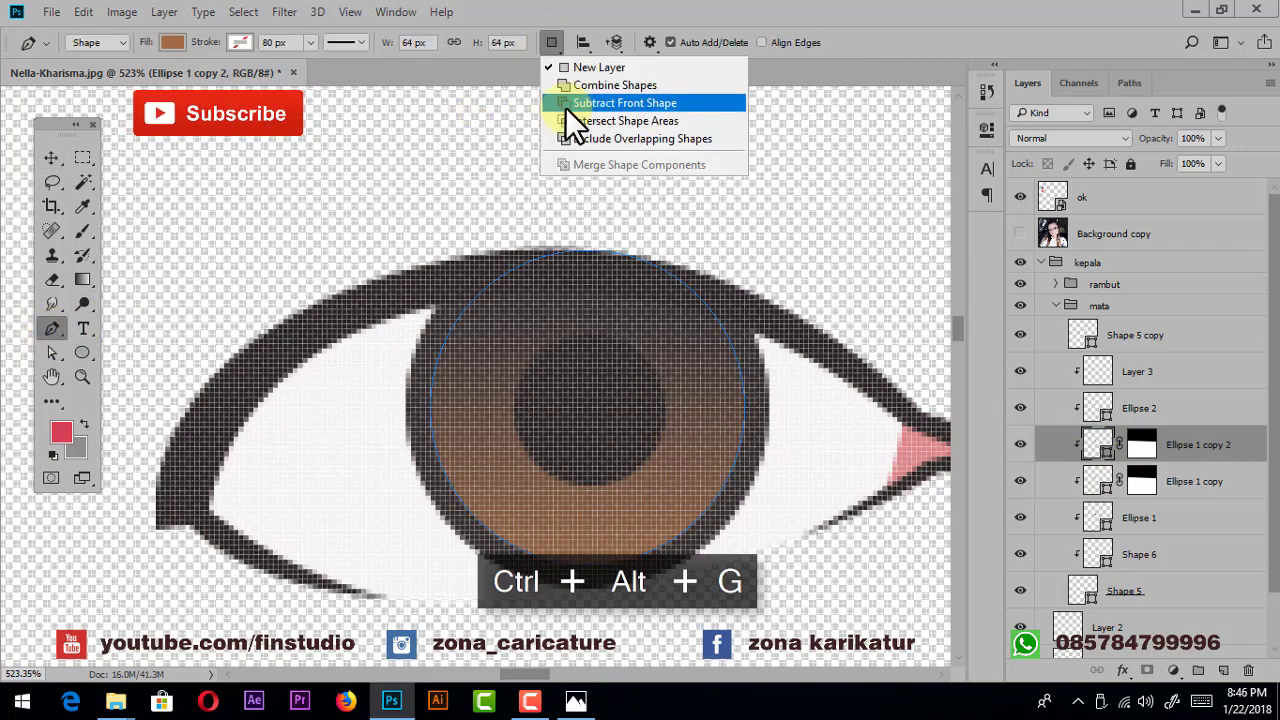
click(566, 104)
click(423, 509)
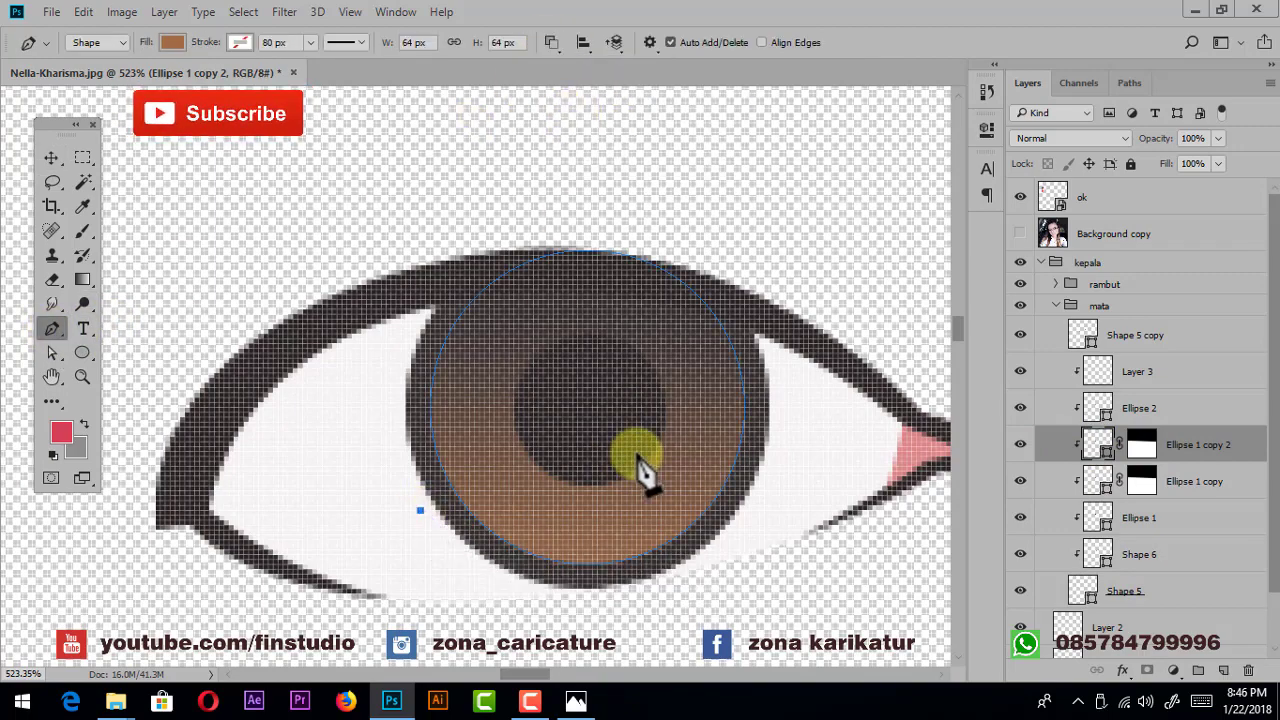
drag(750, 456, 882, 515)
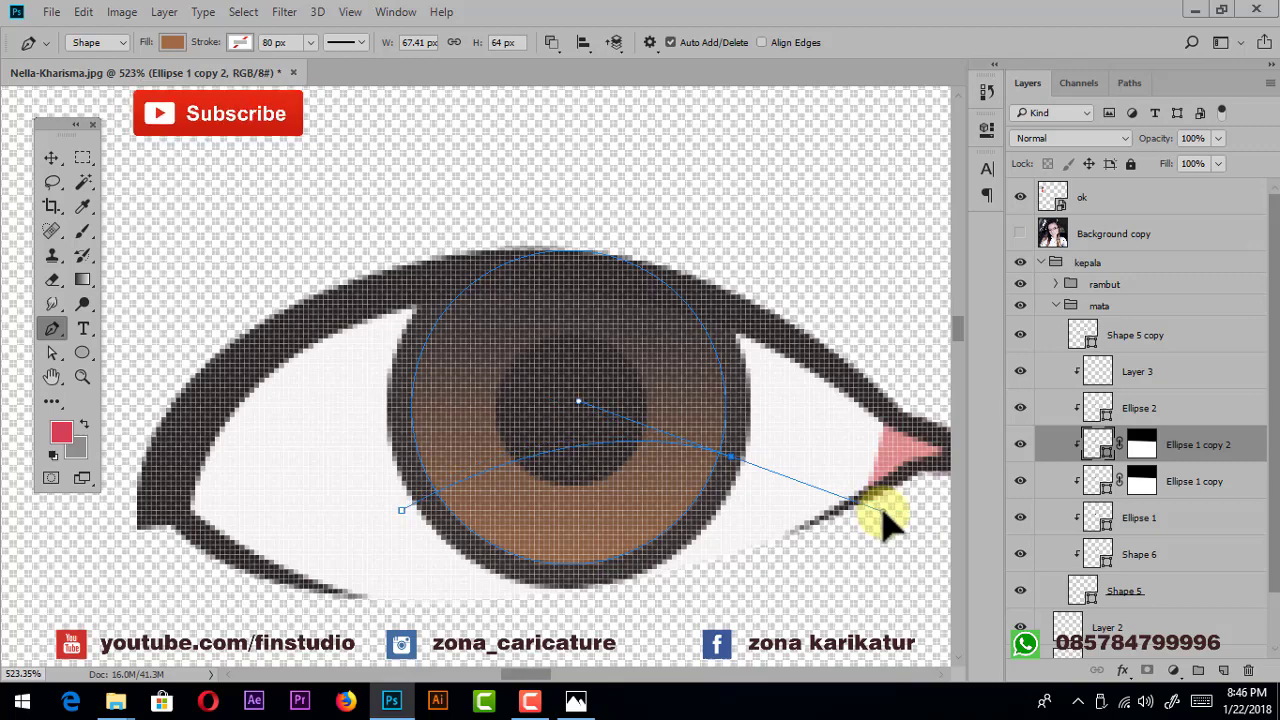
click(731, 177)
click(337, 231)
click(322, 411)
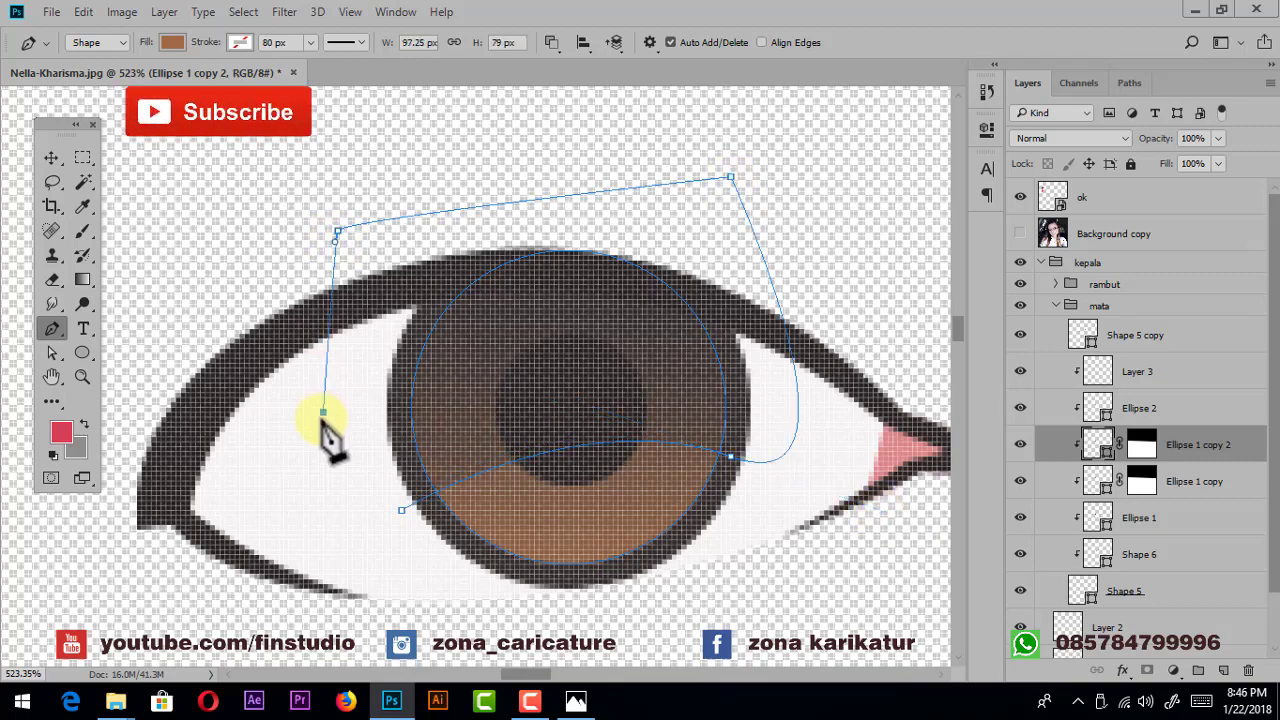
click(390, 505)
scroll(696, 398, down, 2)
scroll(689, 418, down, 1)
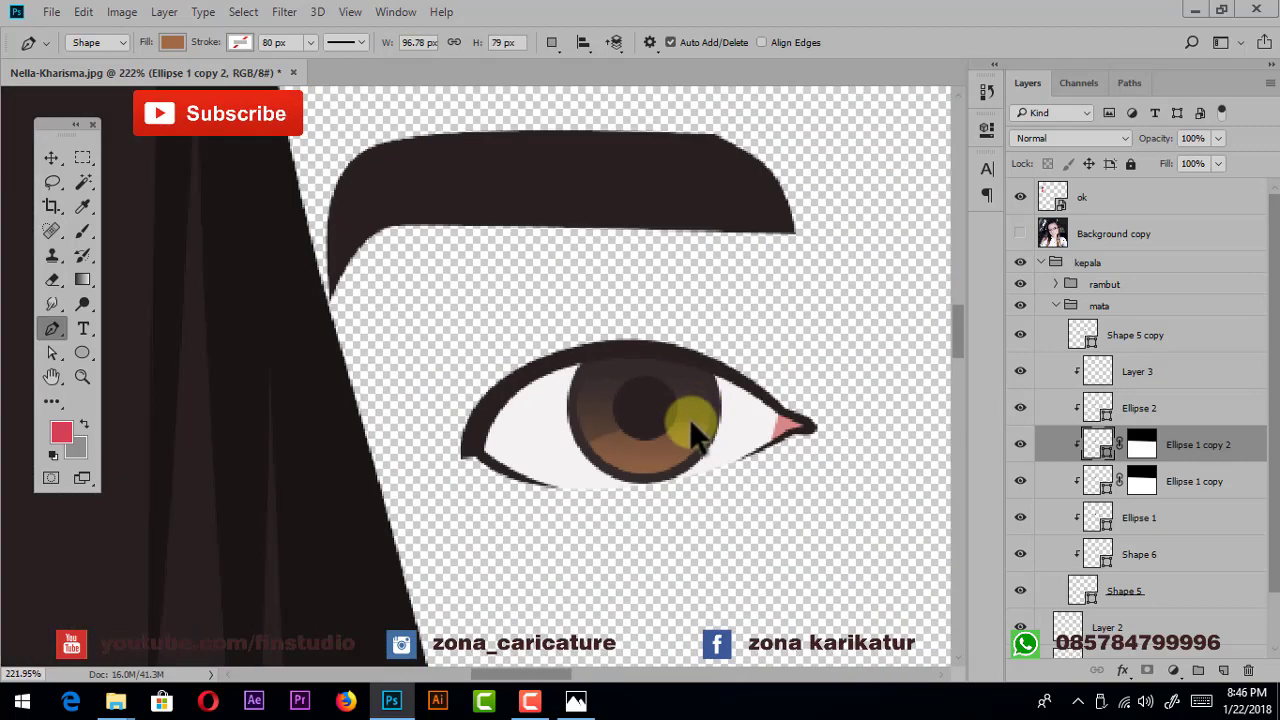
scroll(693, 428, up, 1)
click(1225, 670)
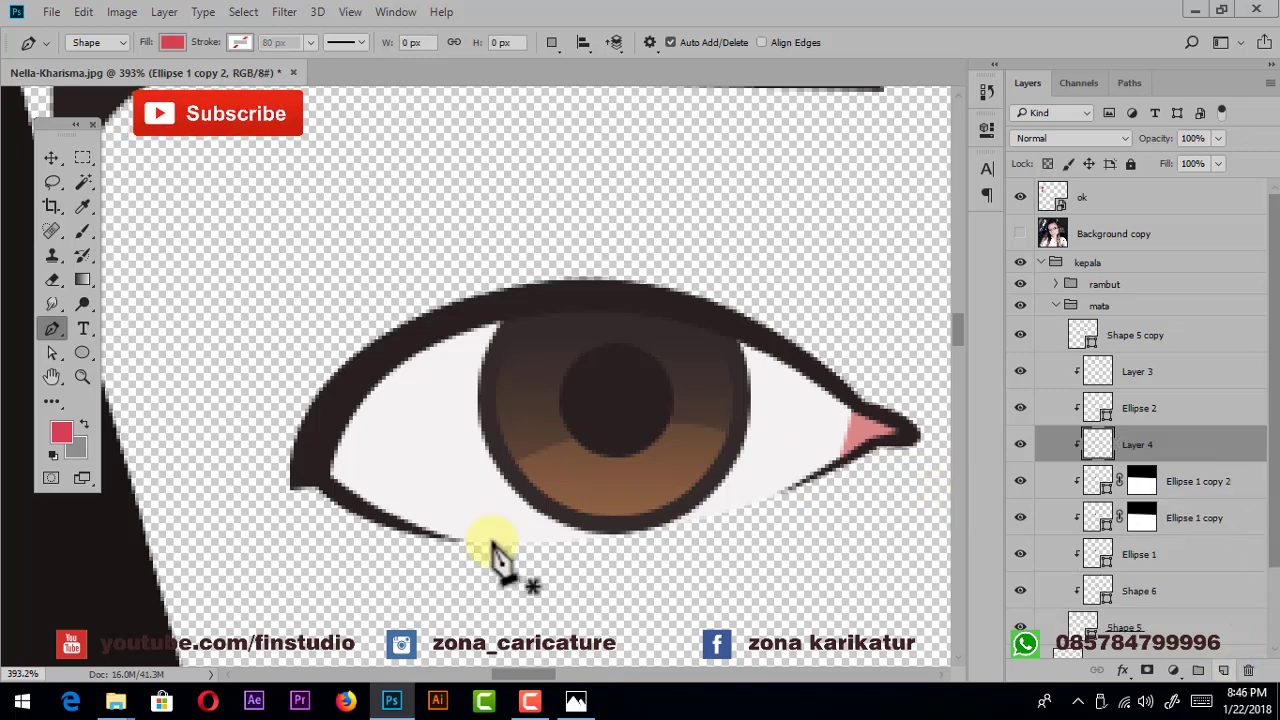
click(86, 349)
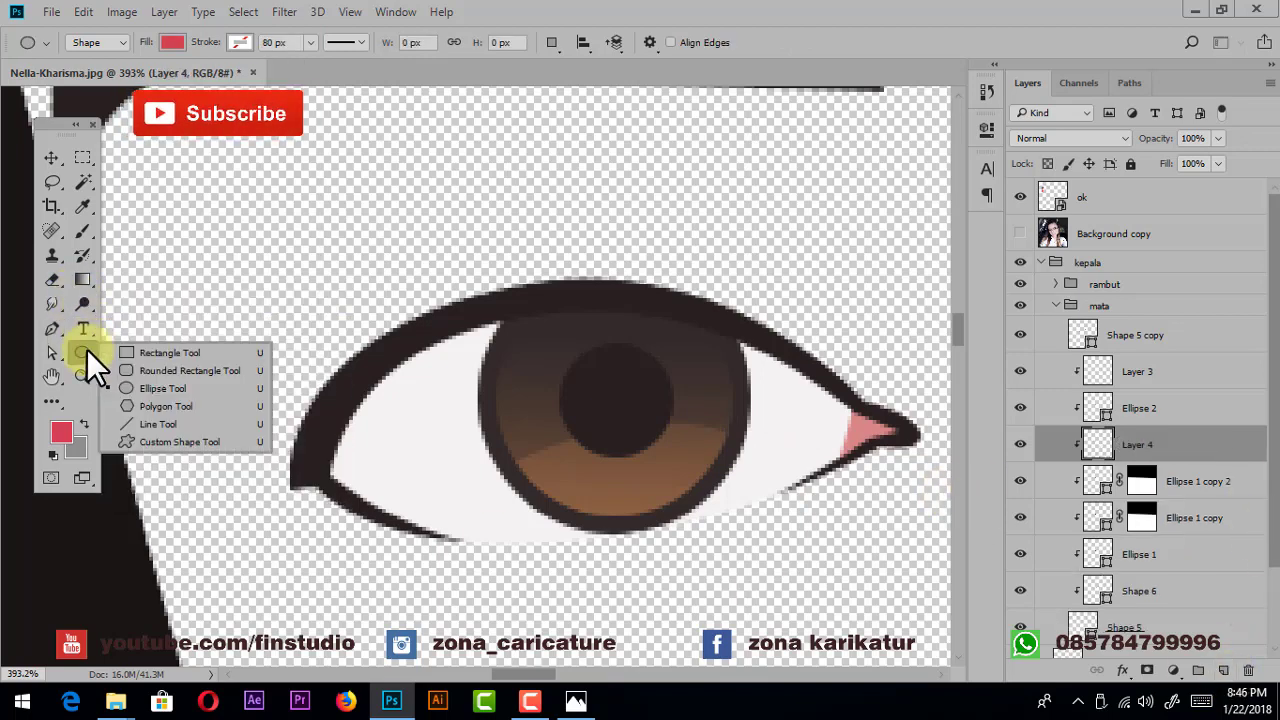
click(160, 408)
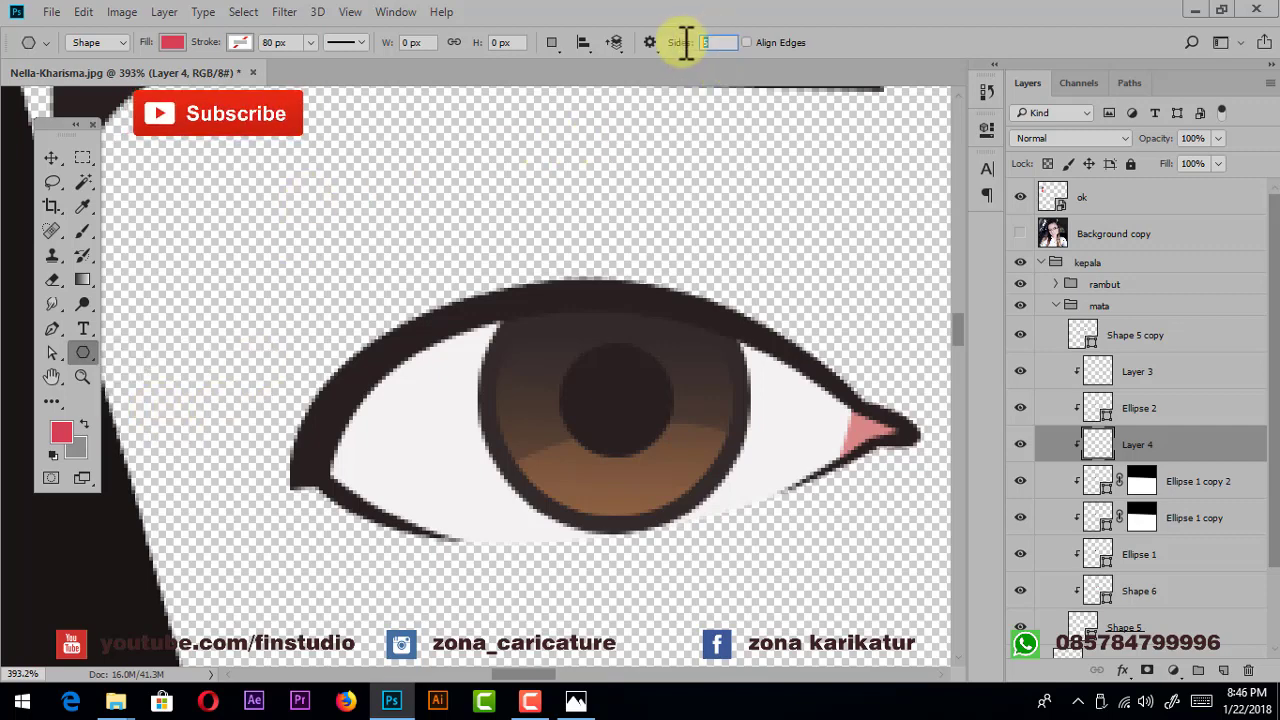
text(5)
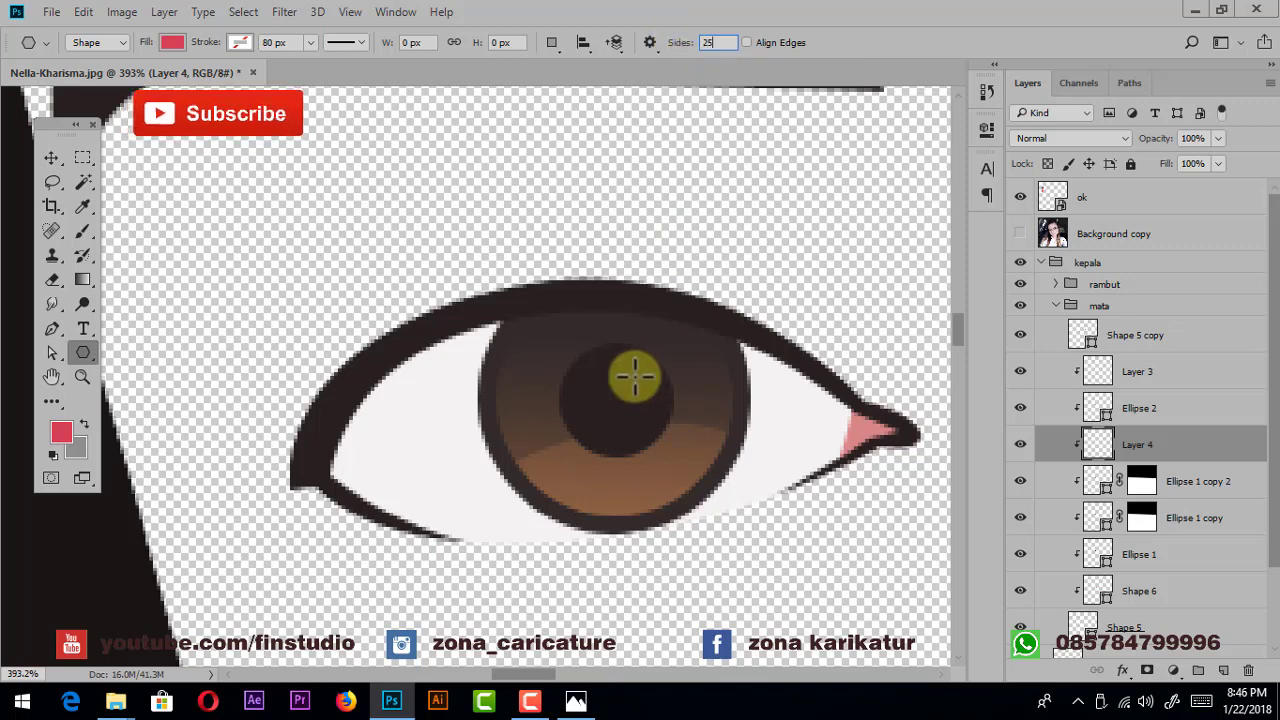
mouse_move(527, 320)
mouse_down()
mouse_move(596, 410)
mouse_move(620, 394)
mouse_up()
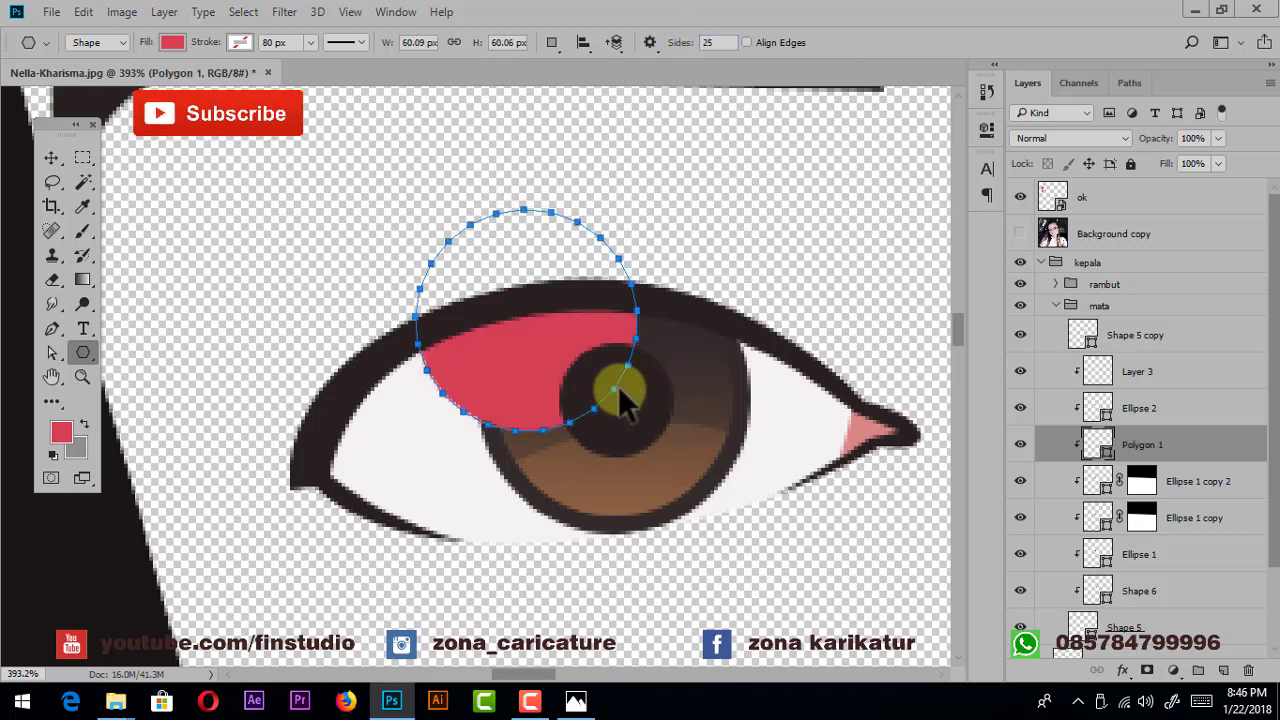
key(ctrl+z)
scroll(625, 354, up, 1)
right_click(73, 352)
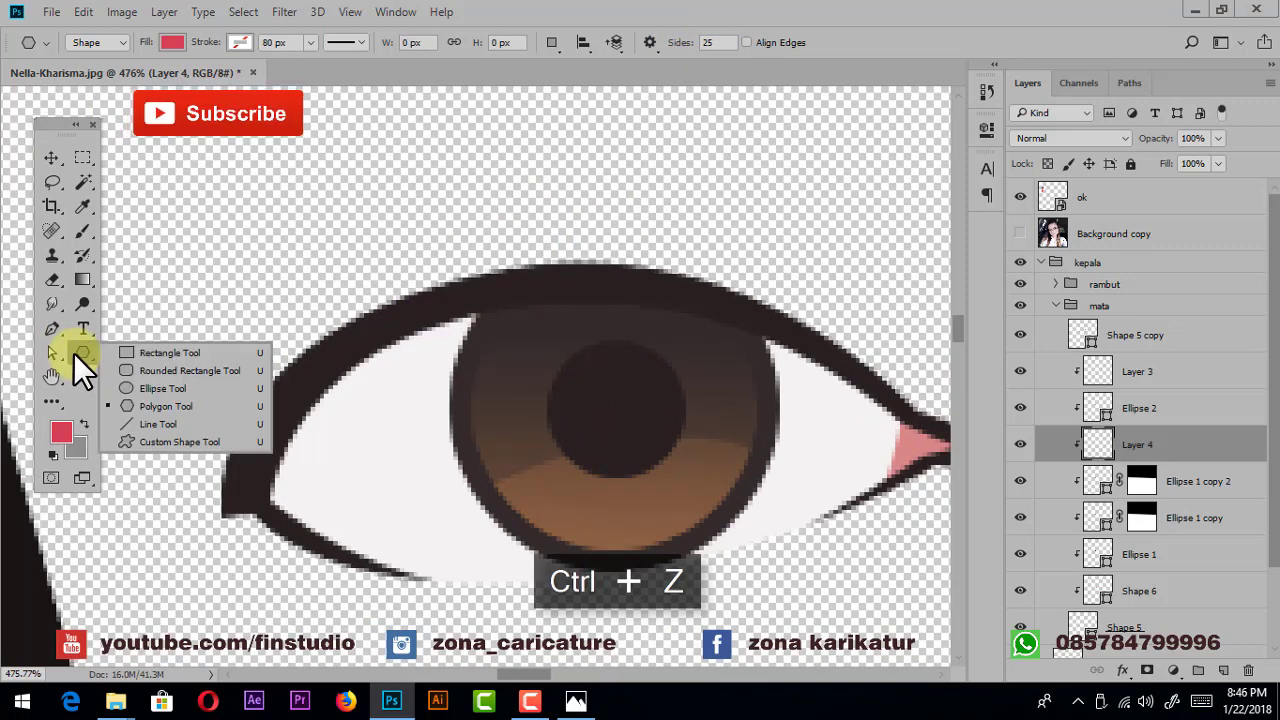
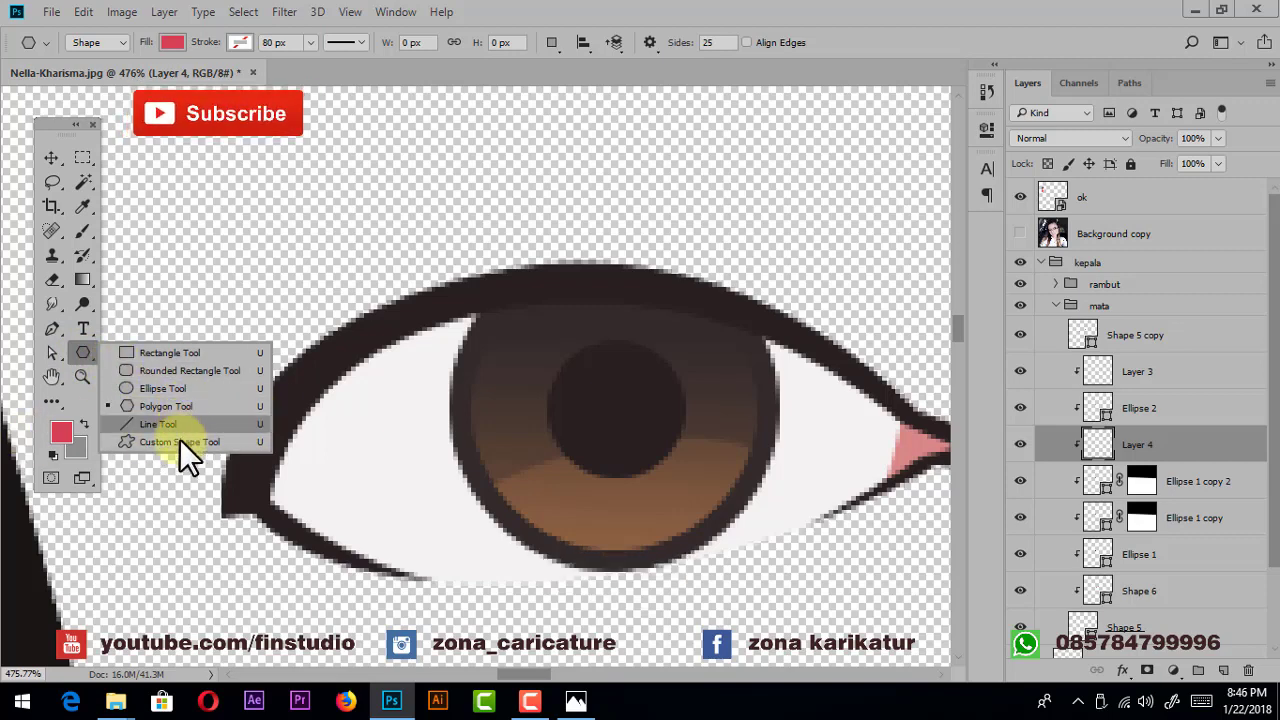
- Choose the Custom Shape Tool with the Point Star Frame shape from the Shape picker
click(179, 440)
click(734, 43)
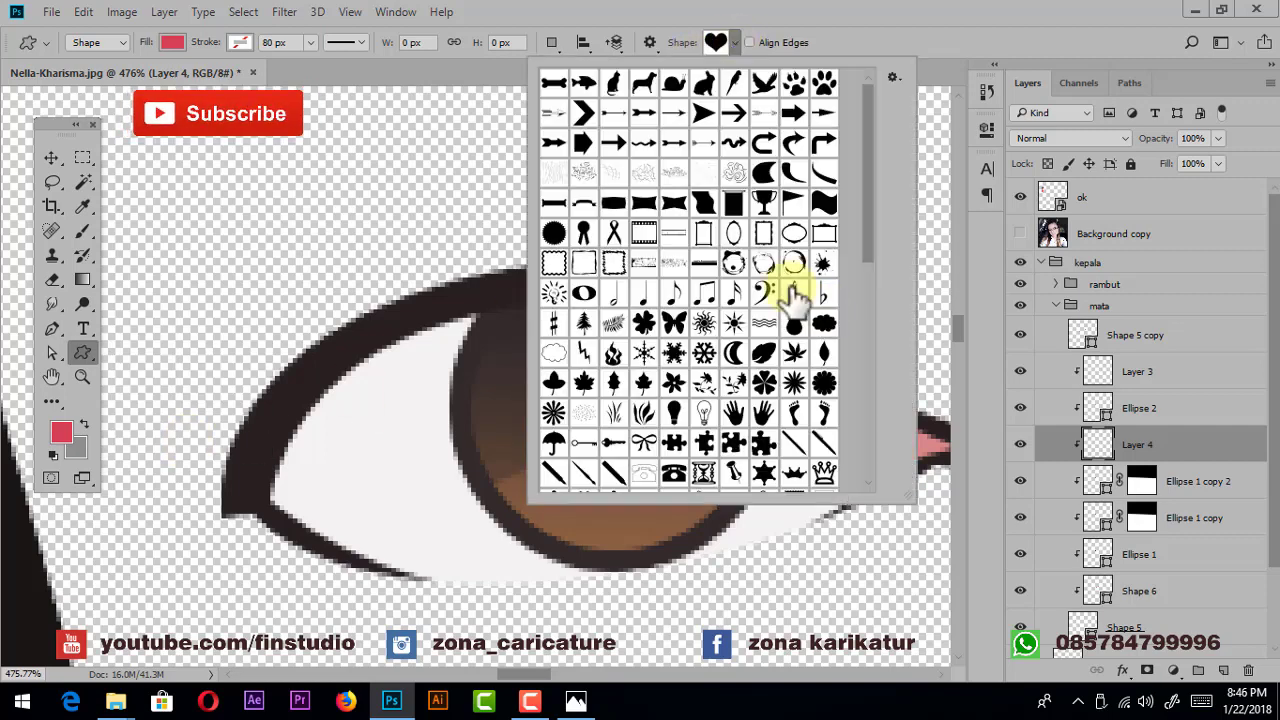
scroll(826, 472, down, 1)
scroll(826, 460, down, 2)
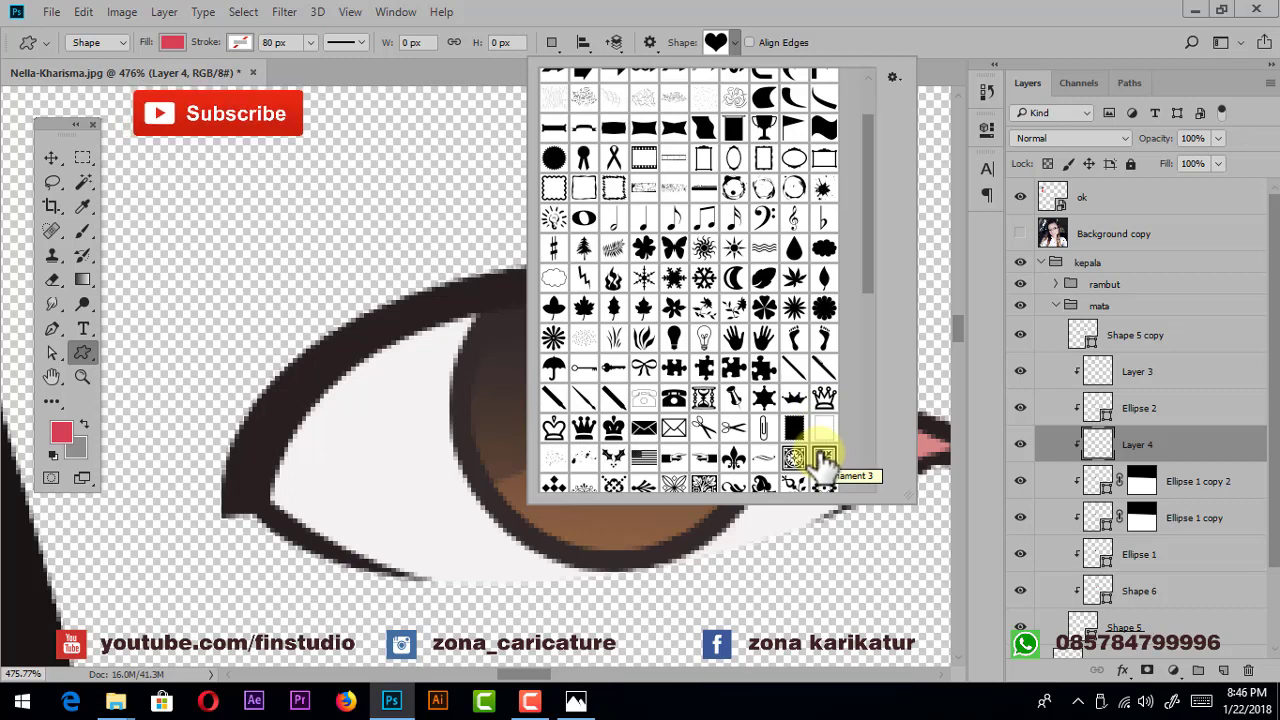
scroll(820, 455, down, 2)
scroll(817, 451, down, 3)
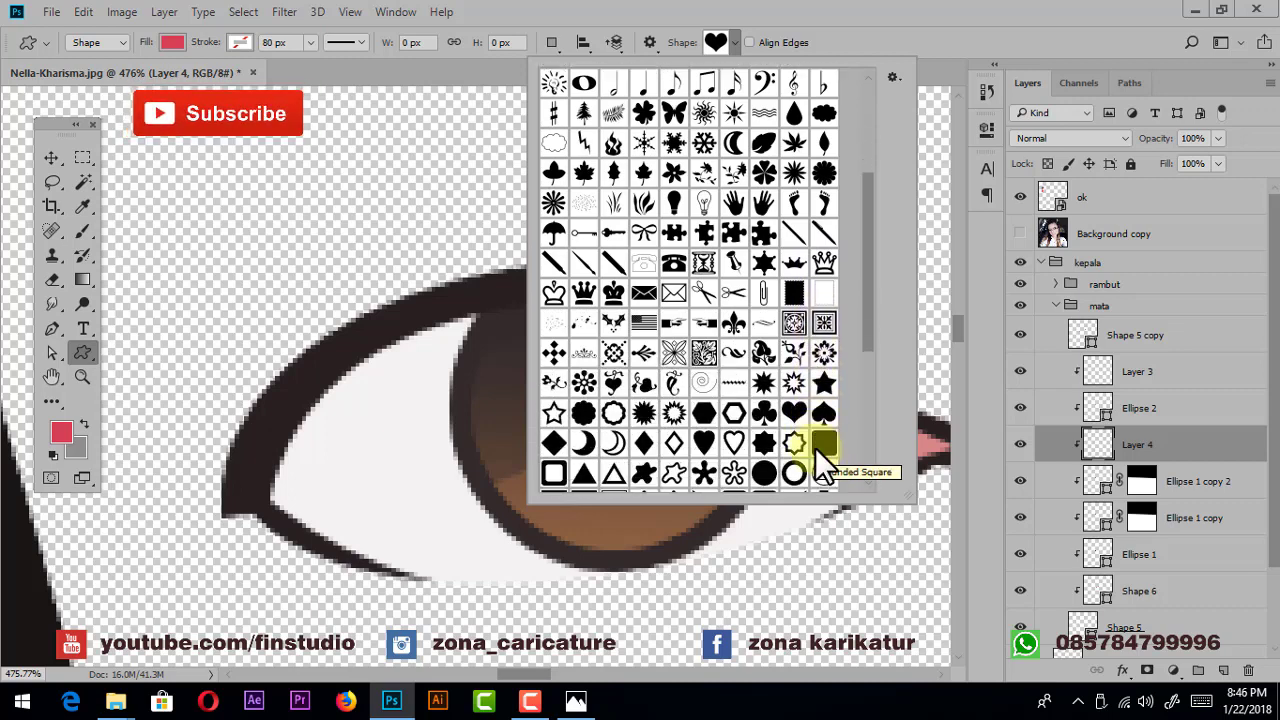
scroll(815, 447, down, 1)
scroll(815, 448, down, 1)
scroll(815, 448, down, 1)
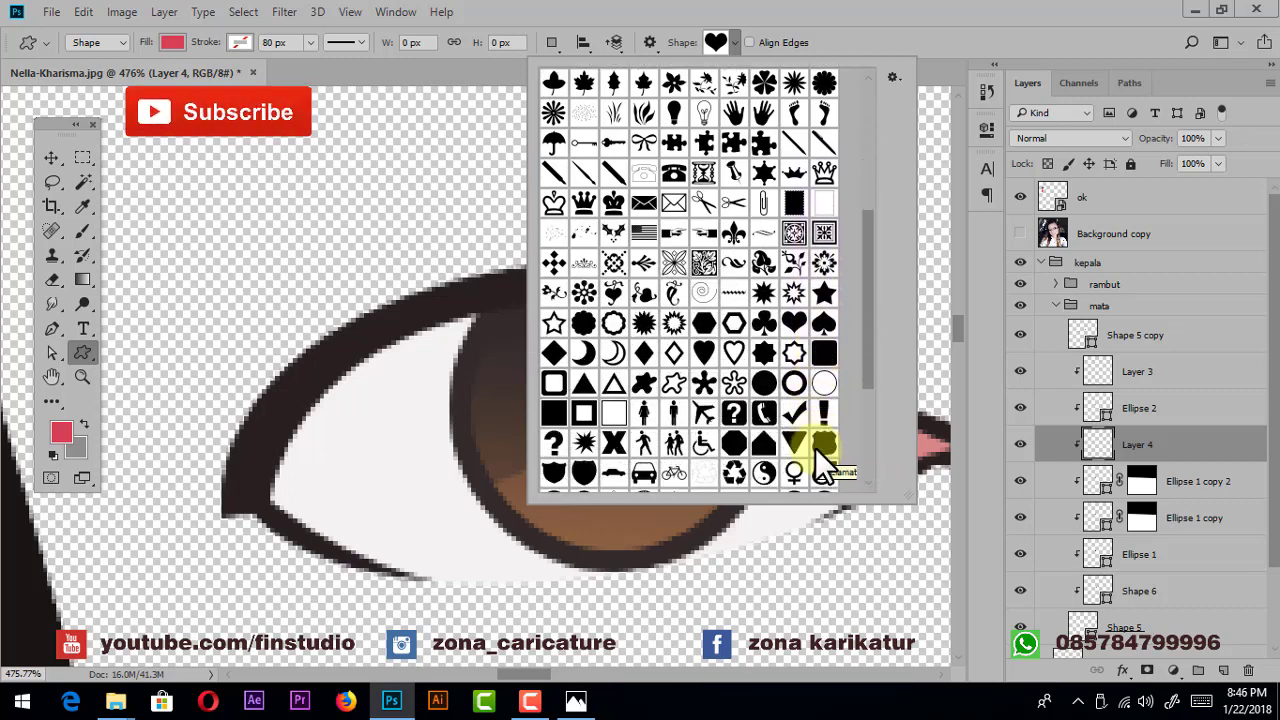
click(793, 297)
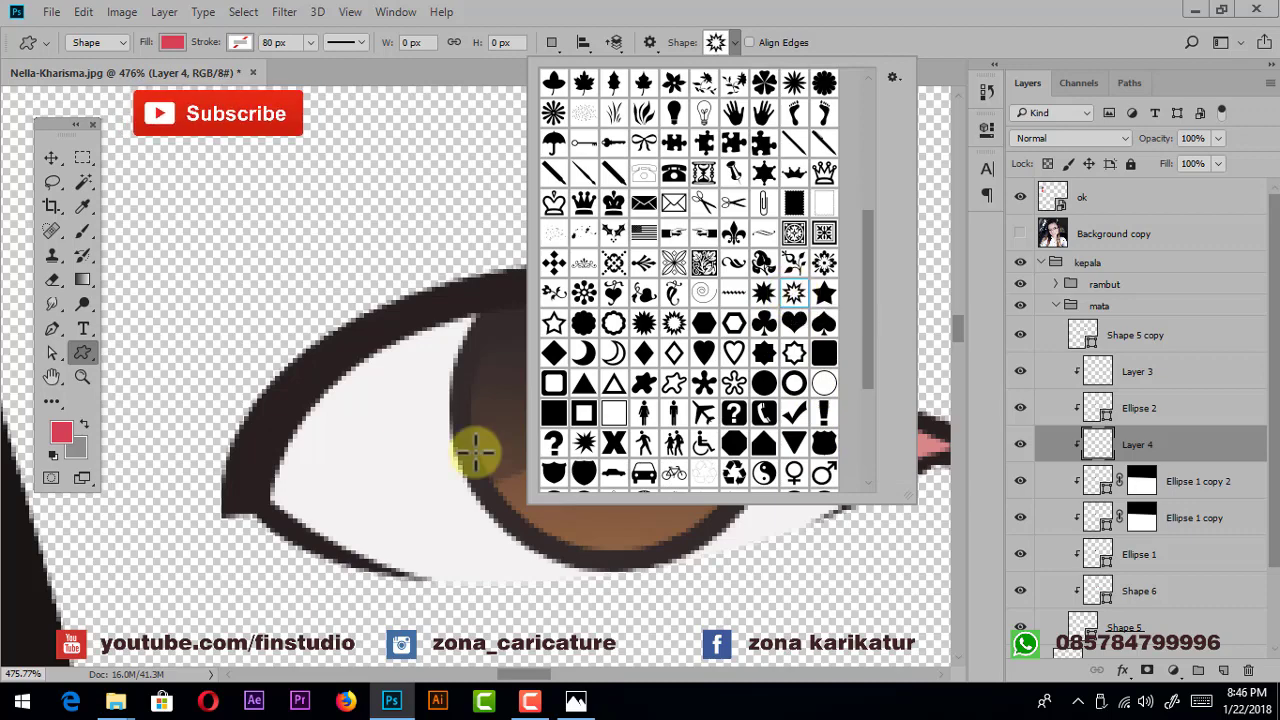
- Draw the red pointed star as Shape 7 over the iris, sized to the pupil
mouse_move(468, 454)
mouse_down()
mouse_move(565, 567)
mouse_move(700, 543)
mouse_up()
mouse_move(714, 237)
mouse_down()
mouse_move(712, 474)
mouse_move(670, 284)
mouse_up()
key(v)
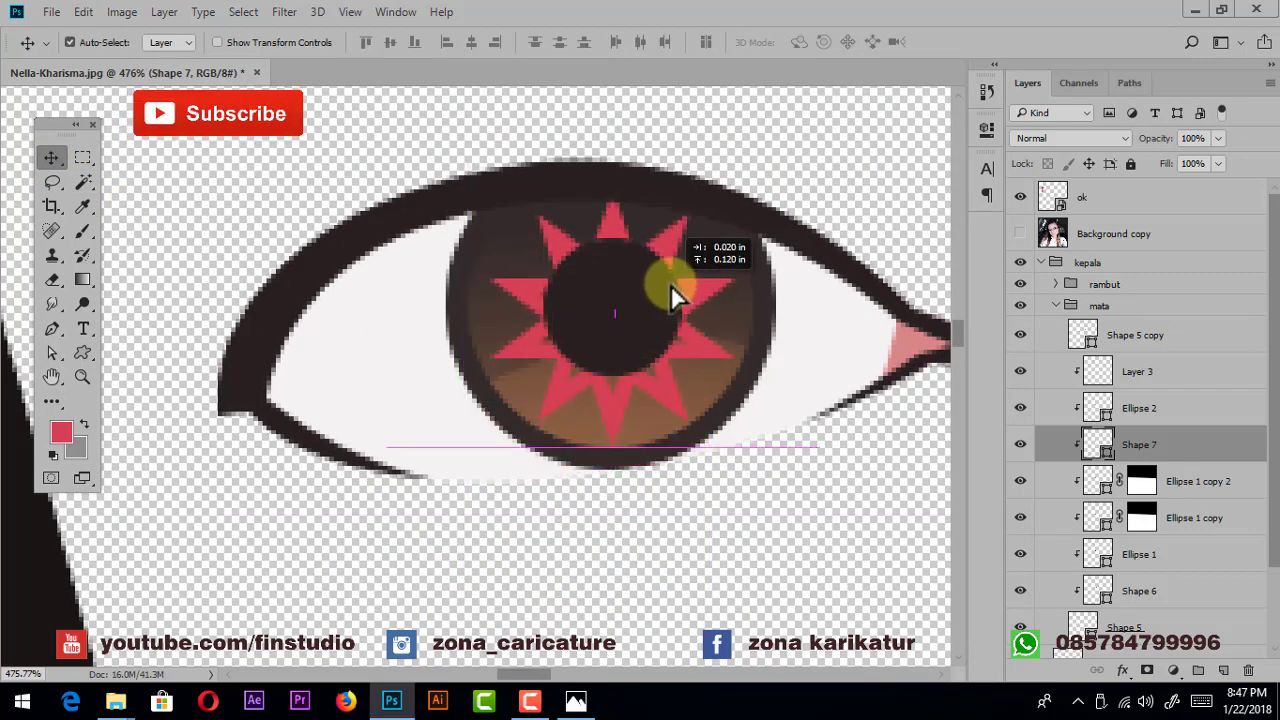
- Recolour Shape 7 a light tan sampled from the iris and centre it on the iris
scroll(670, 284, up, 2)
double_click(1097, 444)
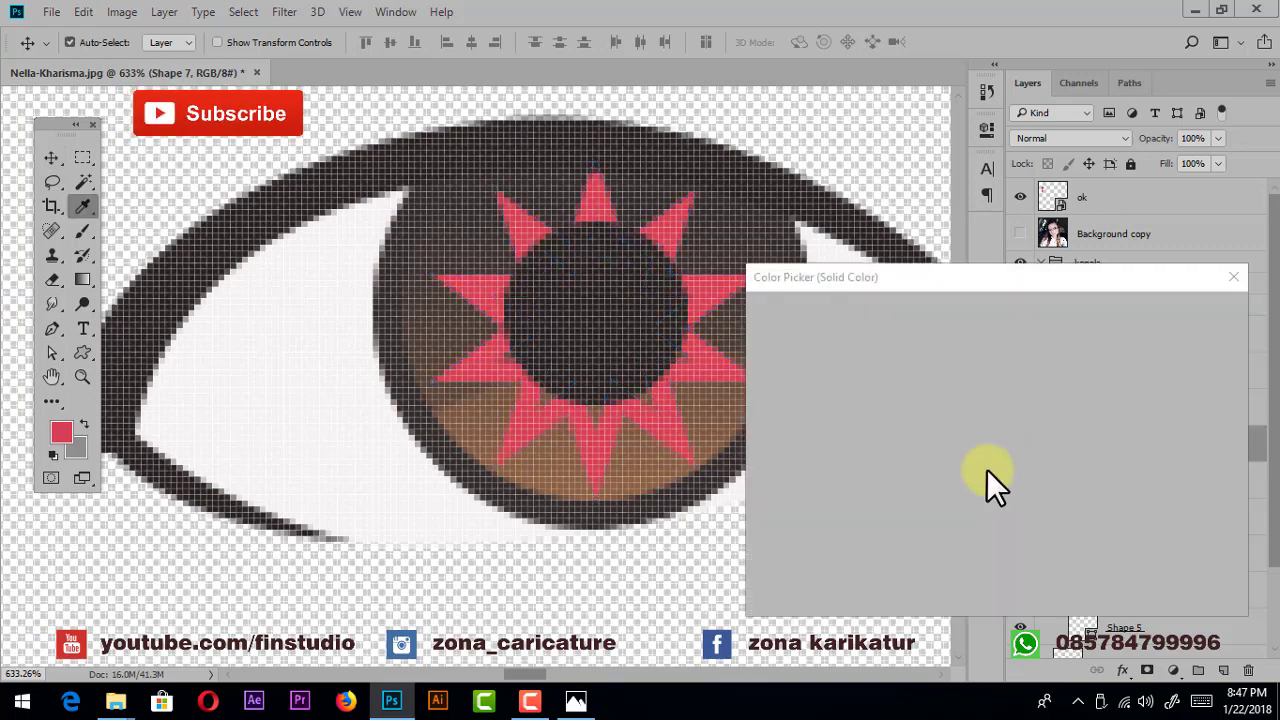
click(490, 420)
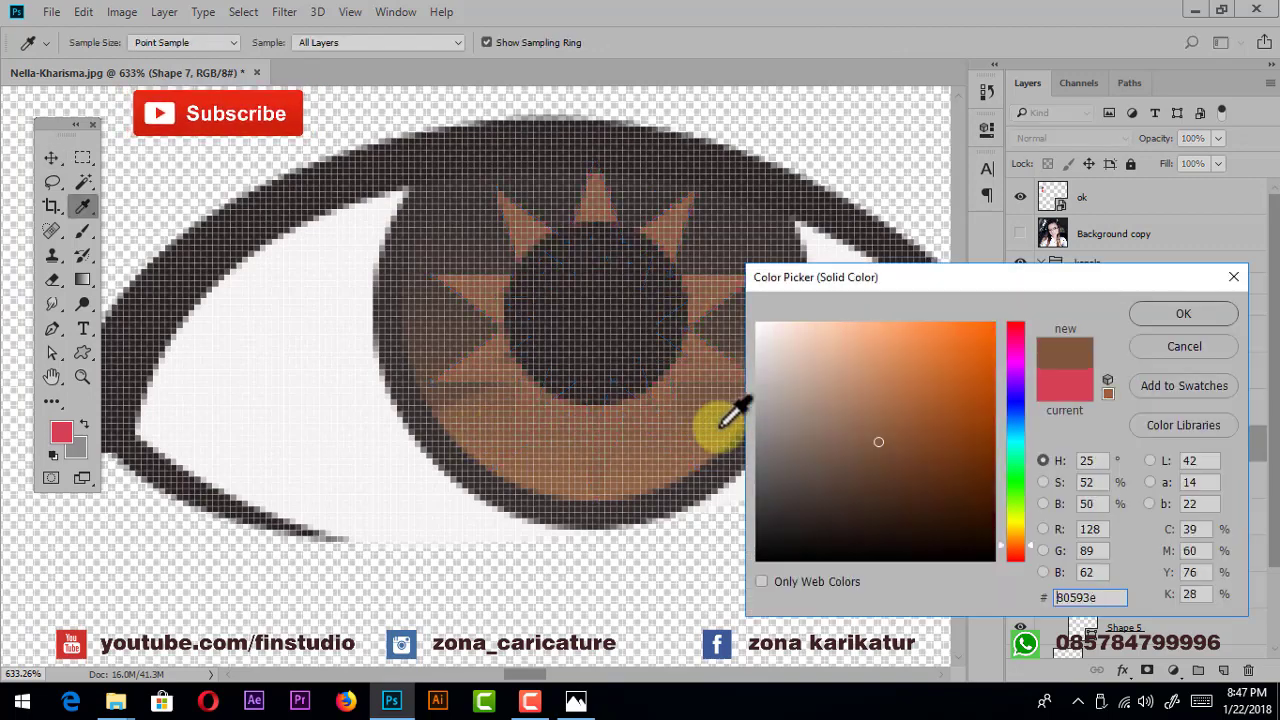
click(848, 407)
click(1157, 316)
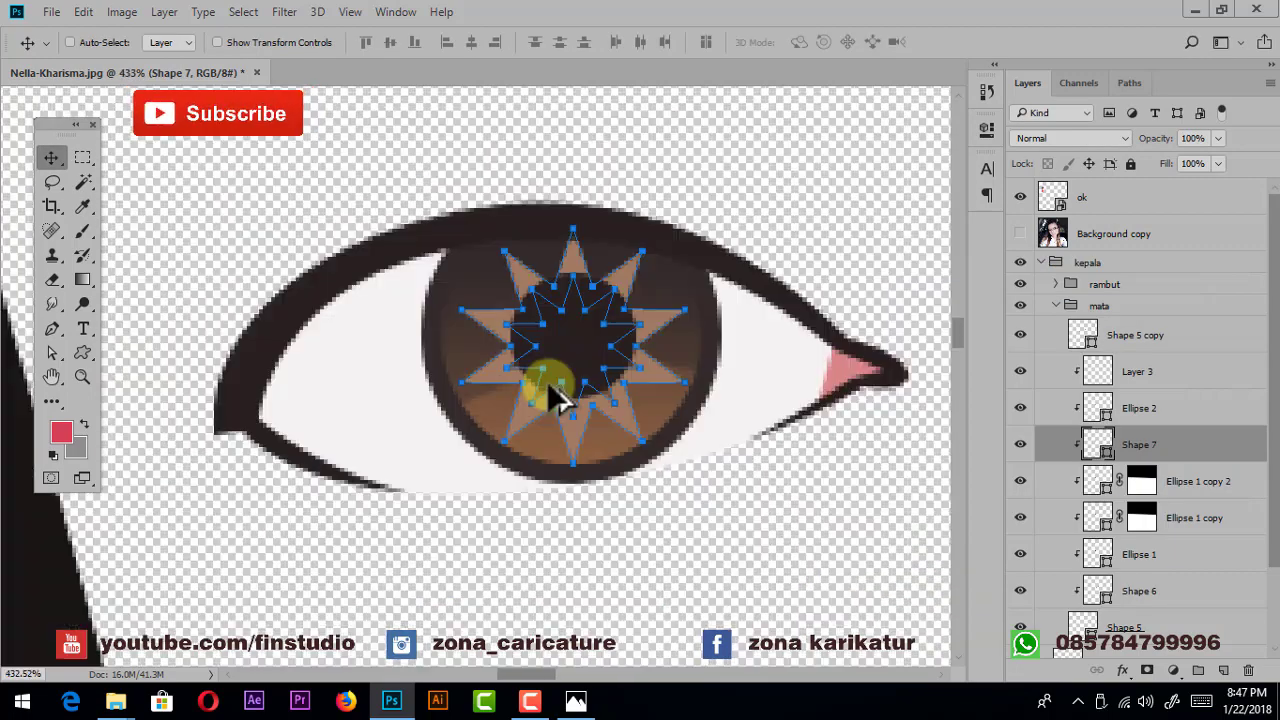
click(70, 42)
scroll(663, 394, up, 1)
drag(602, 410, 610, 399)
- Add a layer mask with a gradient fading out the star's upper part
scroll(800, 470, down, 2)
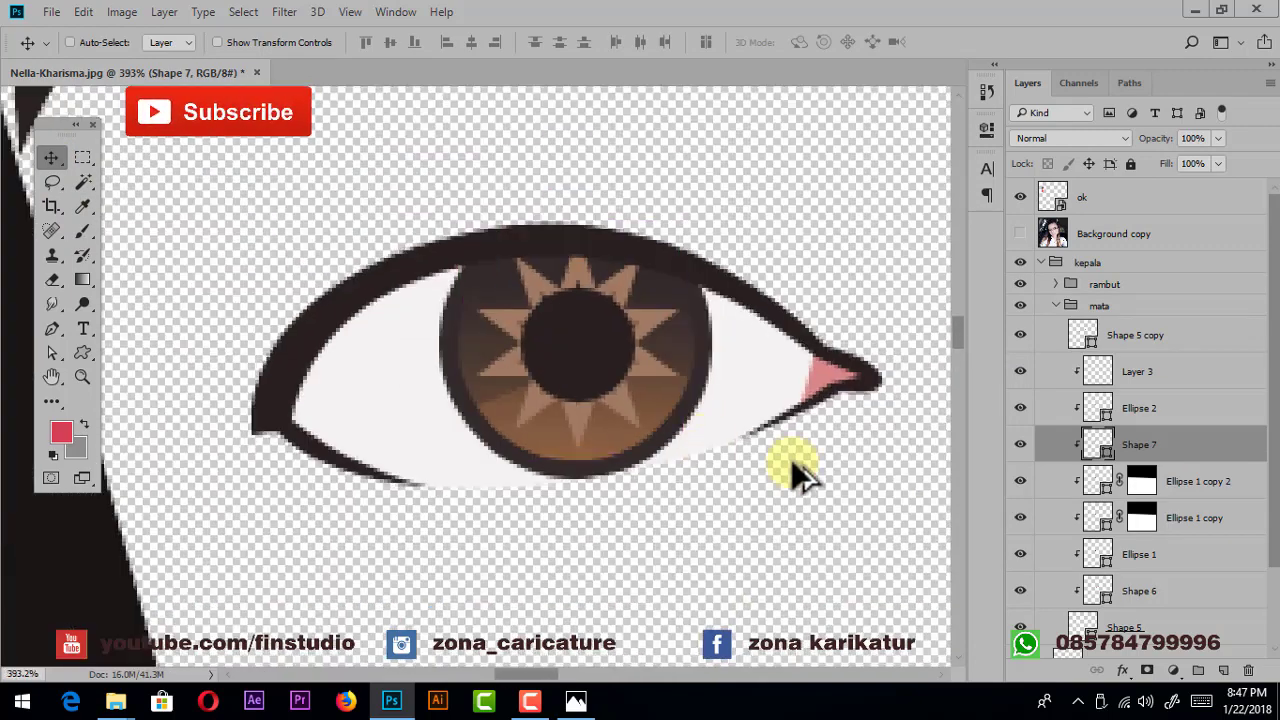
click(1149, 668)
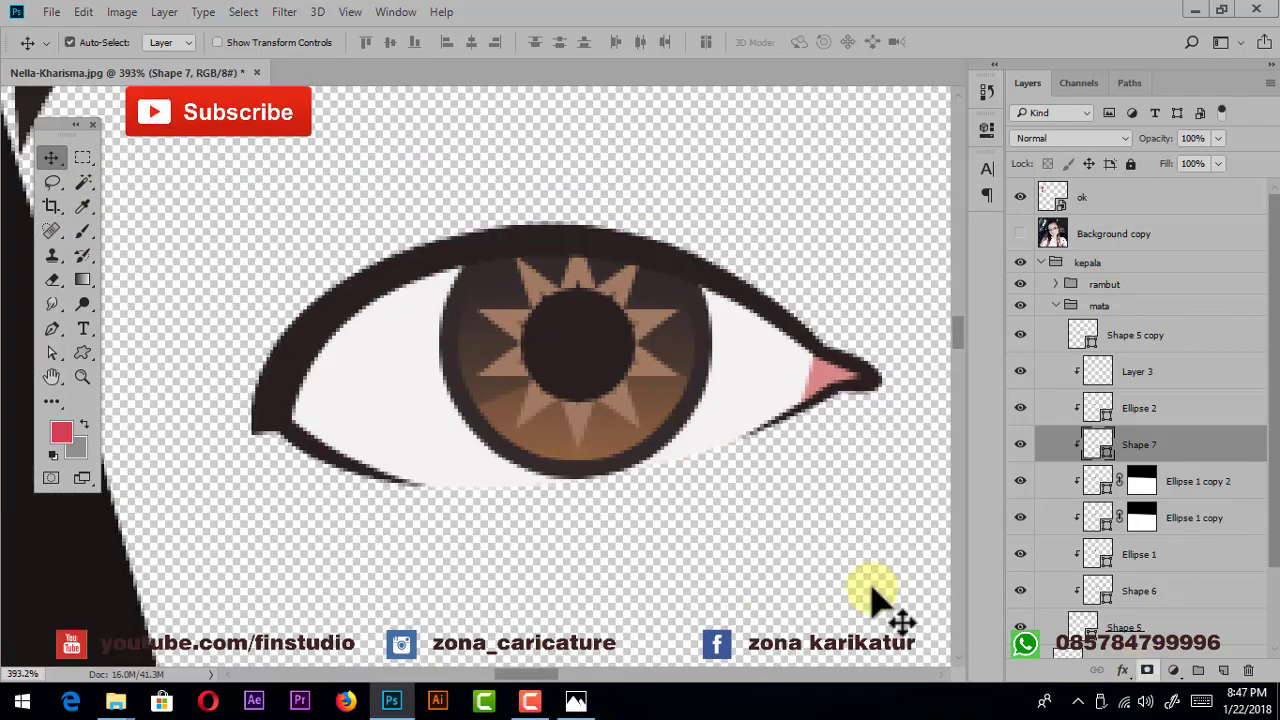
click(80, 278)
drag(556, 214, 553, 556)
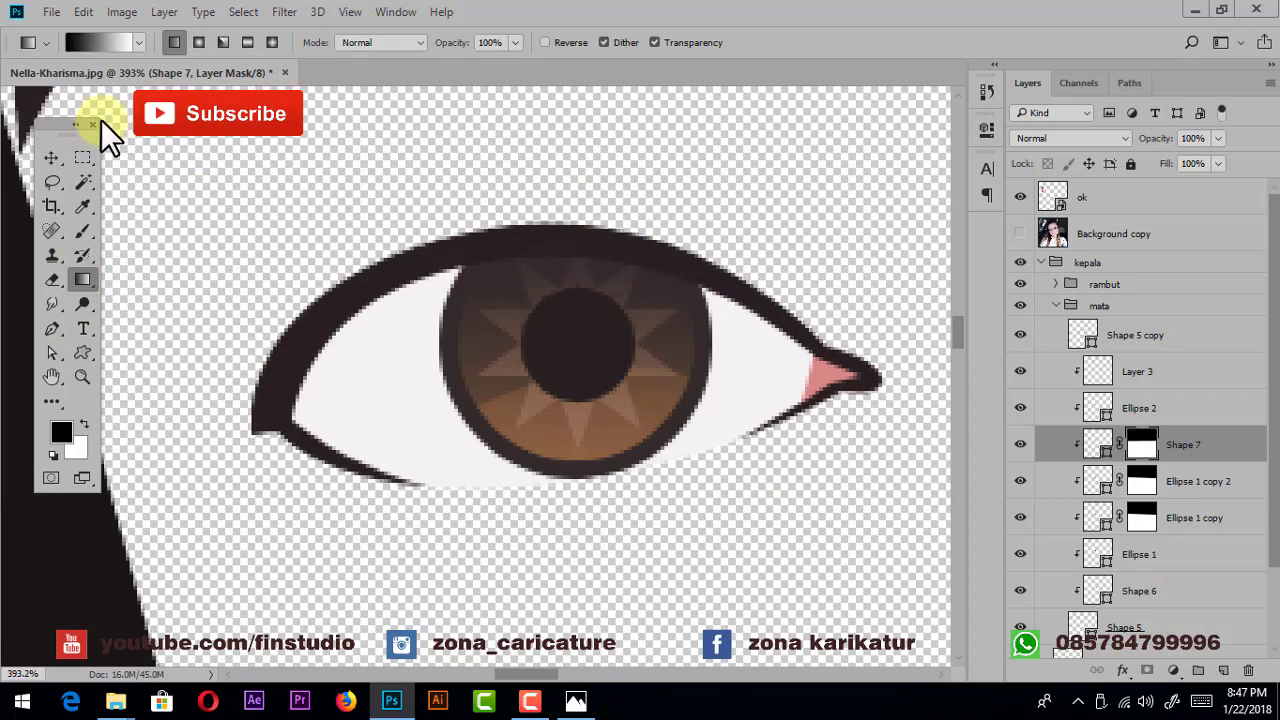
key(v)
scroll(694, 337, up, 1)
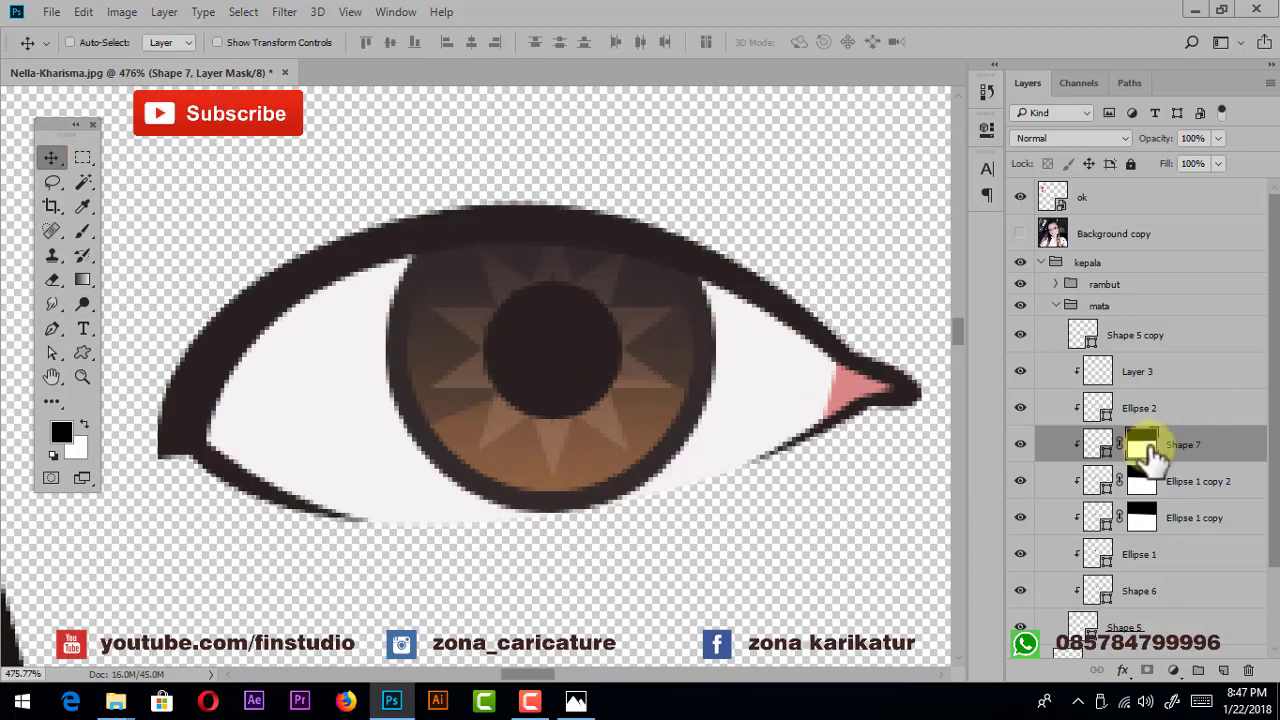
- Duplicate the star as Shape 7 copy, clip it below, and rotate it 22.66°
key(ctrl+j)
key(ctrl+alt+g)
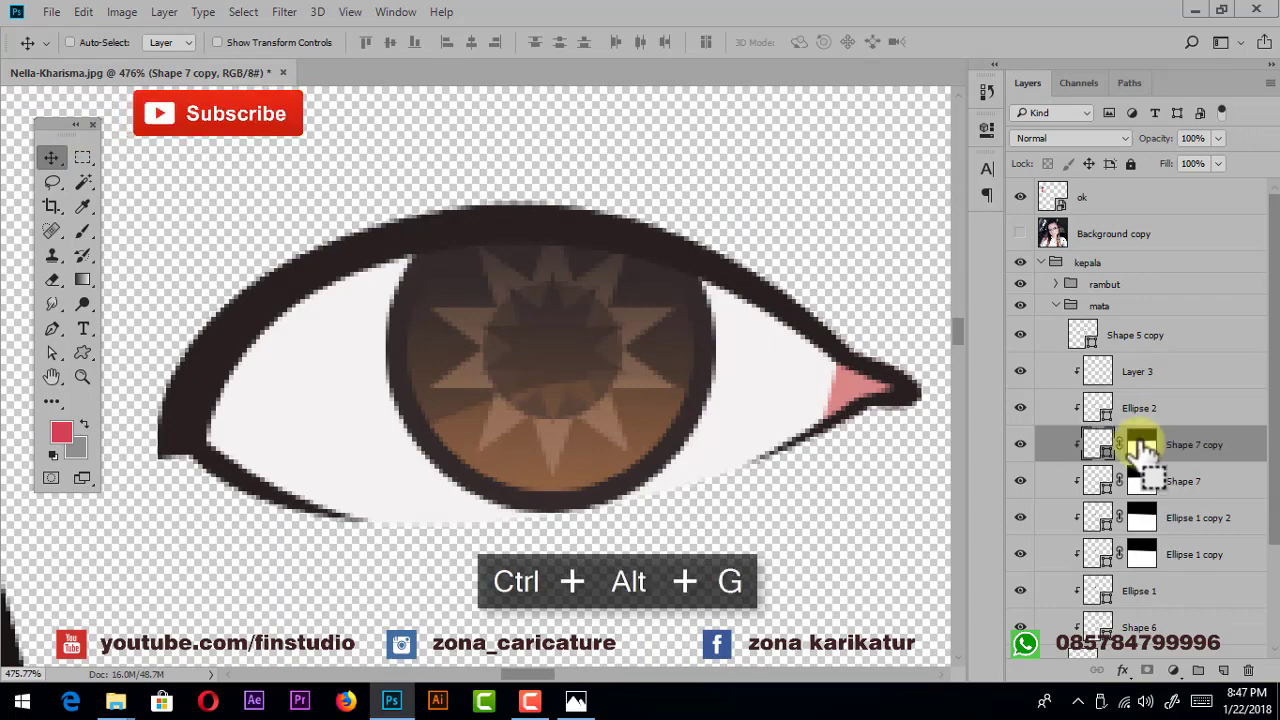
key(ctrl+t)
drag(758, 243, 777, 300)
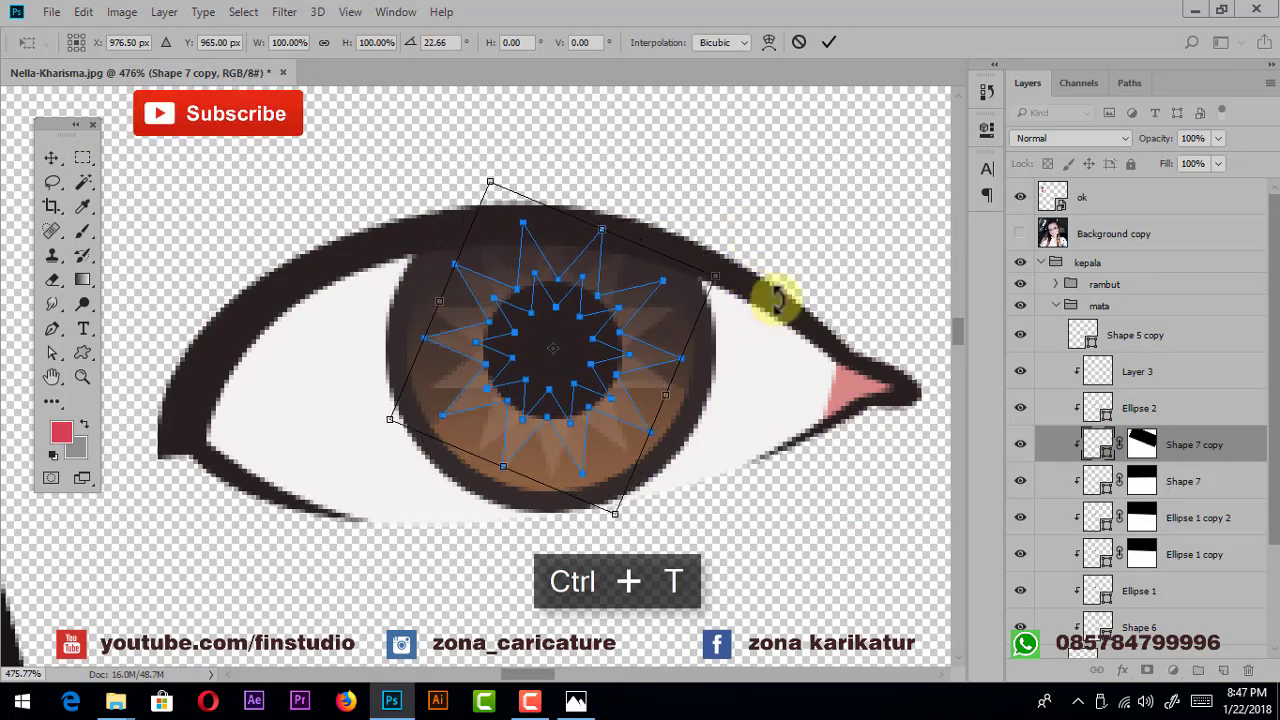
click(829, 42)
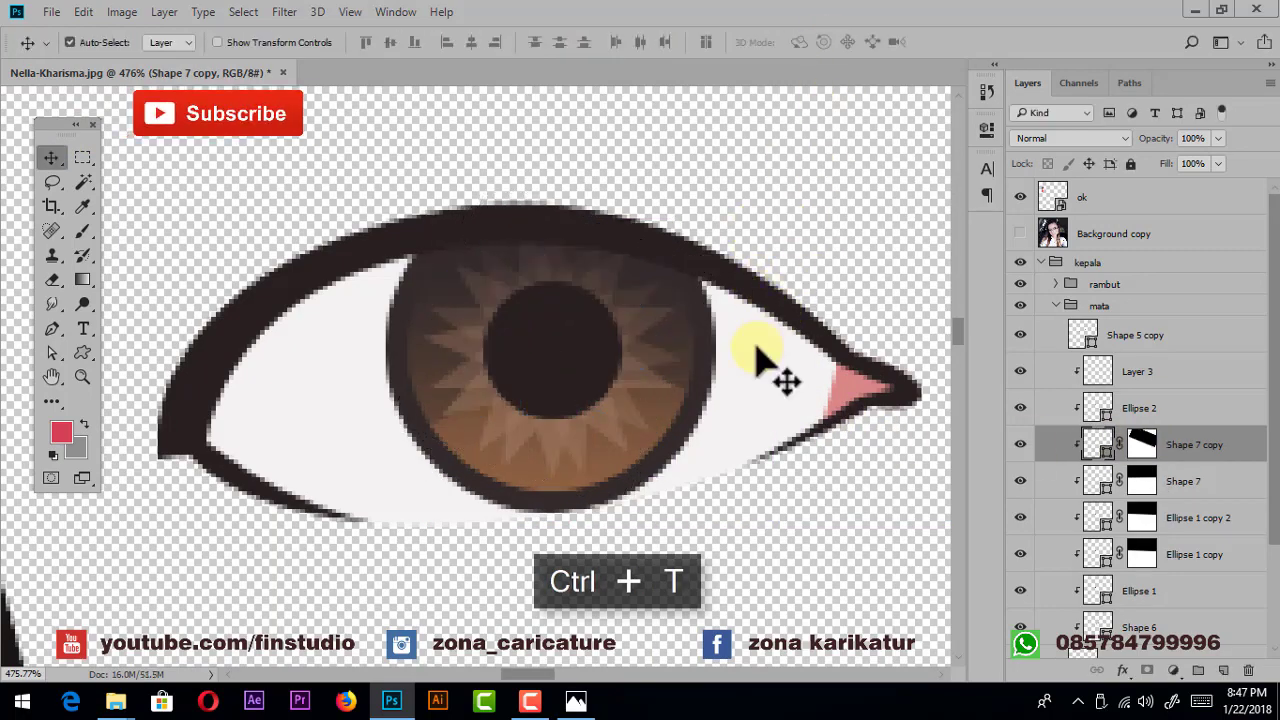
- Zoom out and back in to review the starburst, then drag a layer in the Layers panel
scroll(771, 371, down, 3)
scroll(714, 337, down, 3)
scroll(720, 250, down, 2)
scroll(670, 300, down, 3)
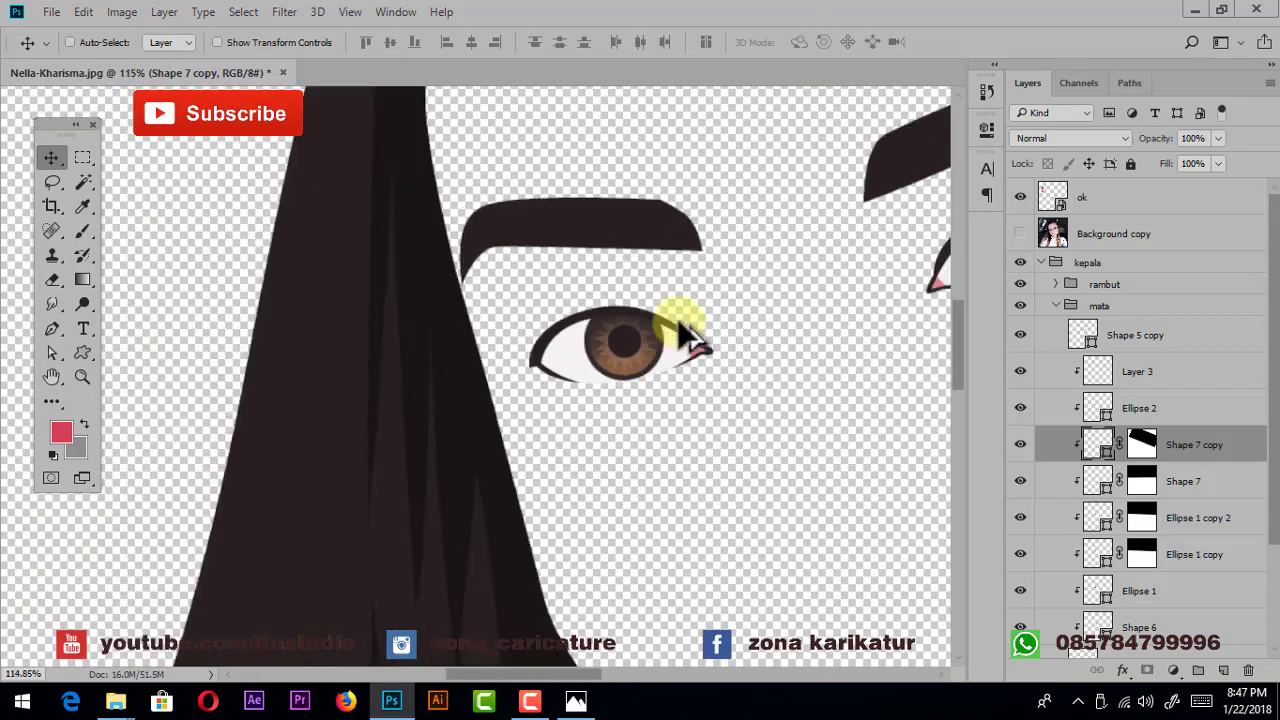
scroll(680, 330, up, 2)
scroll(660, 337, up, 2)
scroll(700, 360, up, 2)
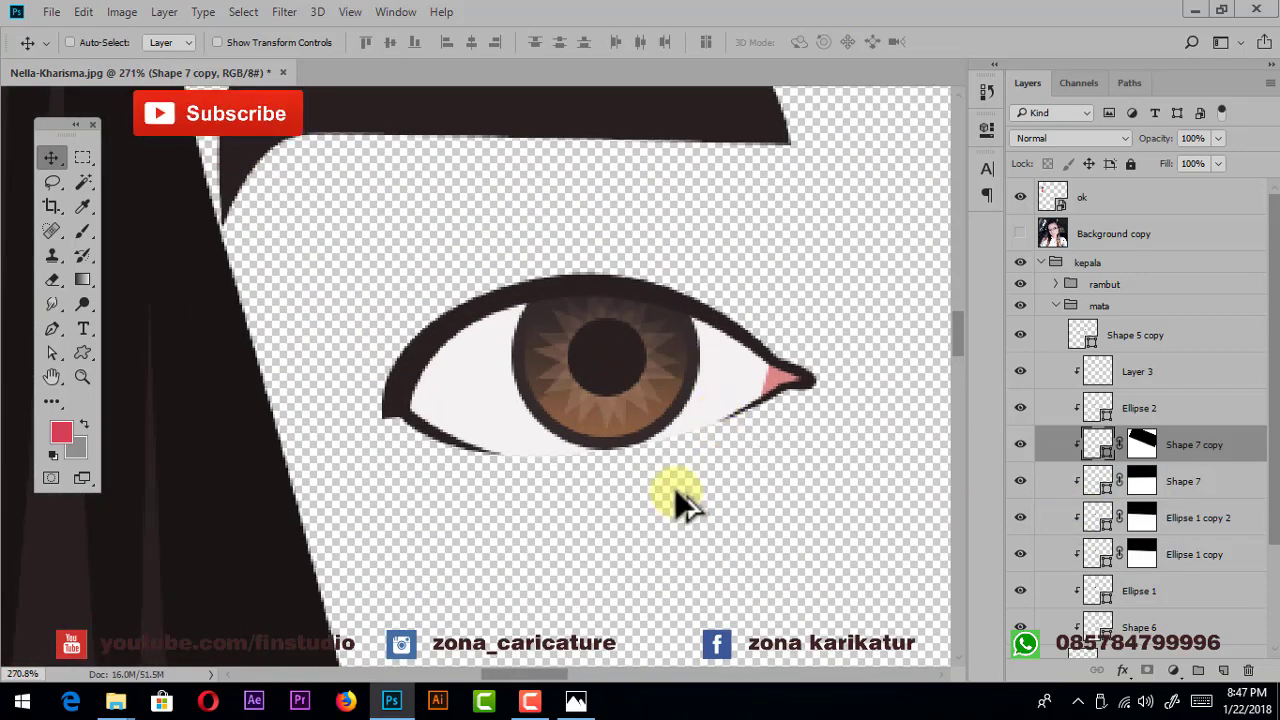
scroll(674, 487, up, 1)
scroll(709, 349, up, 1)
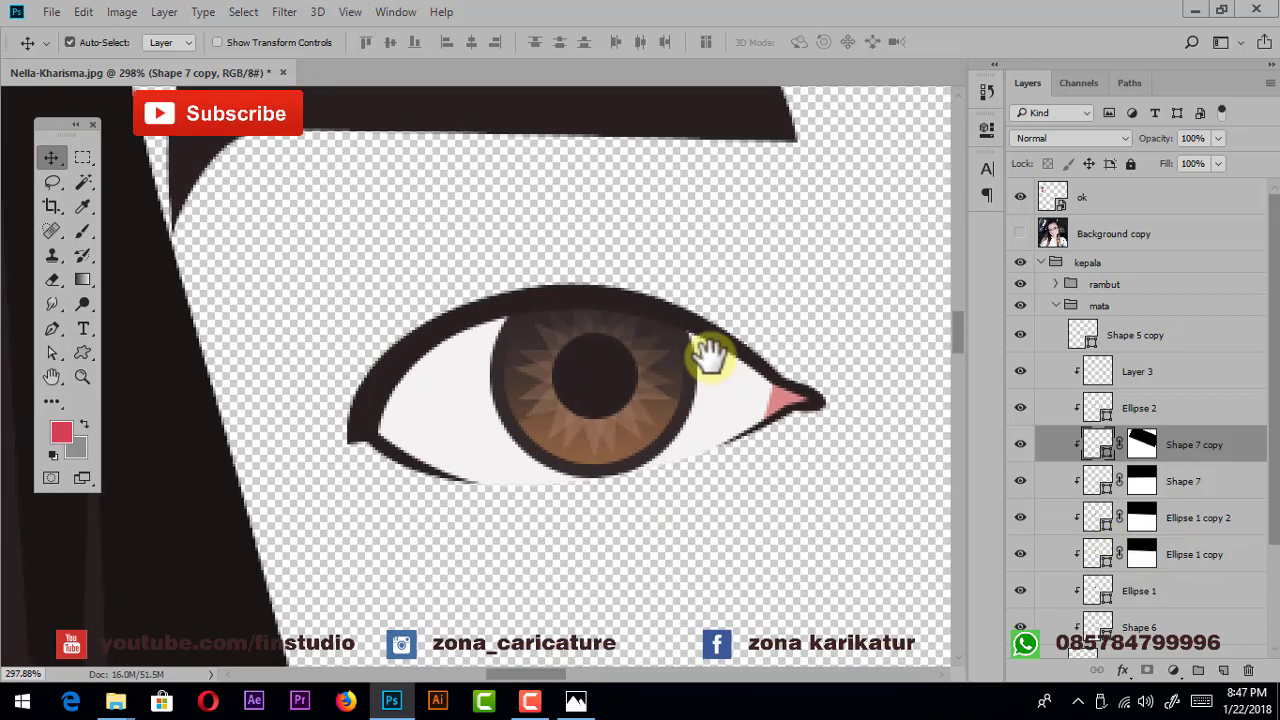
mouse_move(1165, 450)
mouse_down()
mouse_move(1140, 450)
mouse_move(1226, 676)
mouse_up()
- Add a new layer above Ellipse 2 and start a Pen path along the eye outline
click(1160, 410)
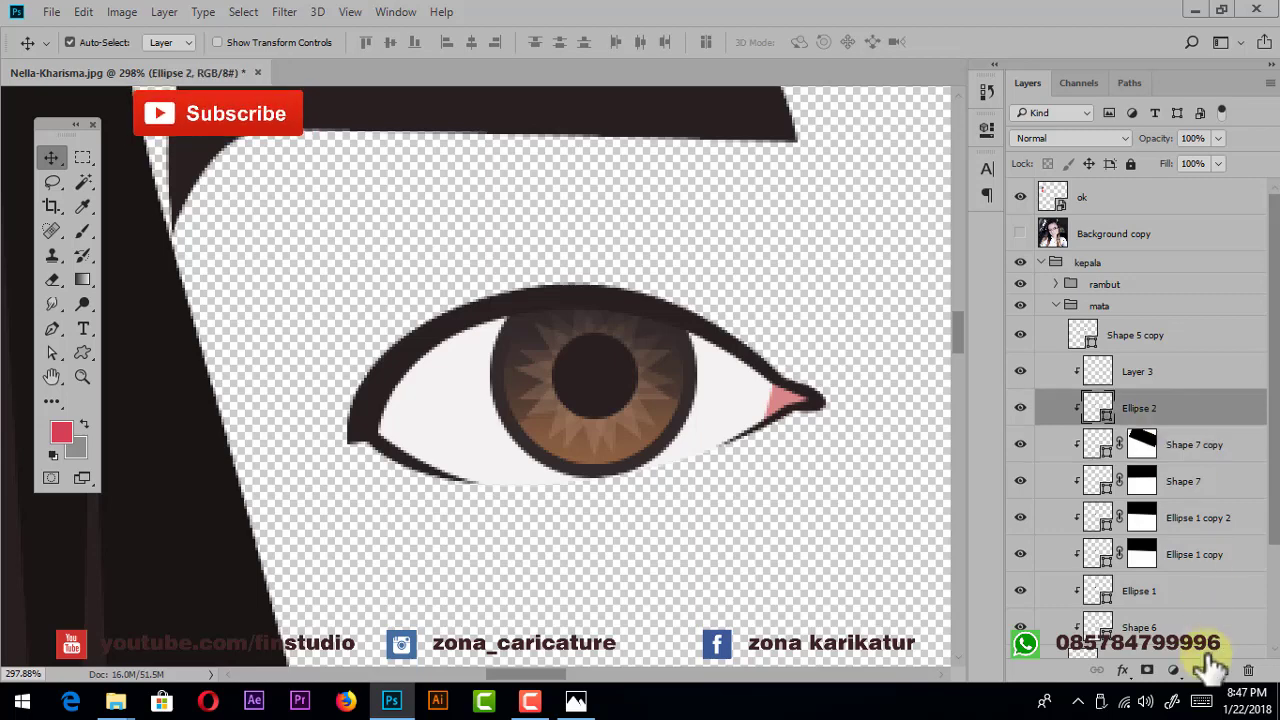
click(1222, 670)
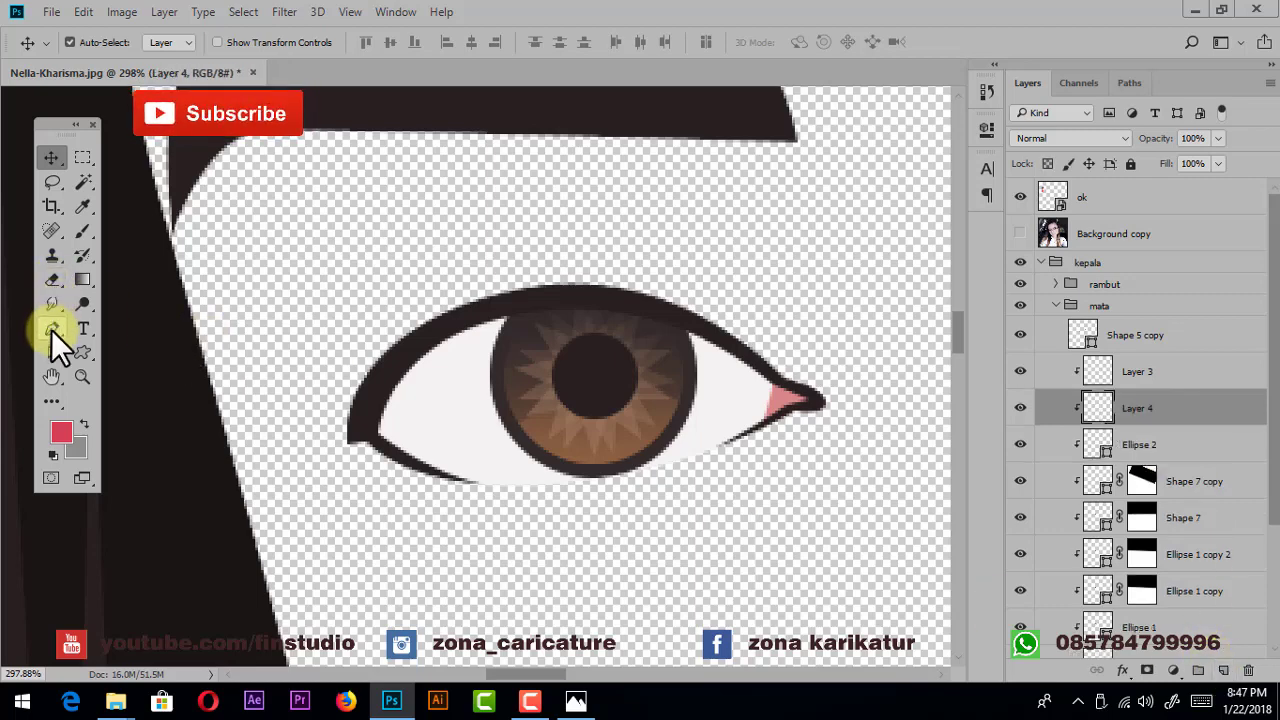
click(52, 330)
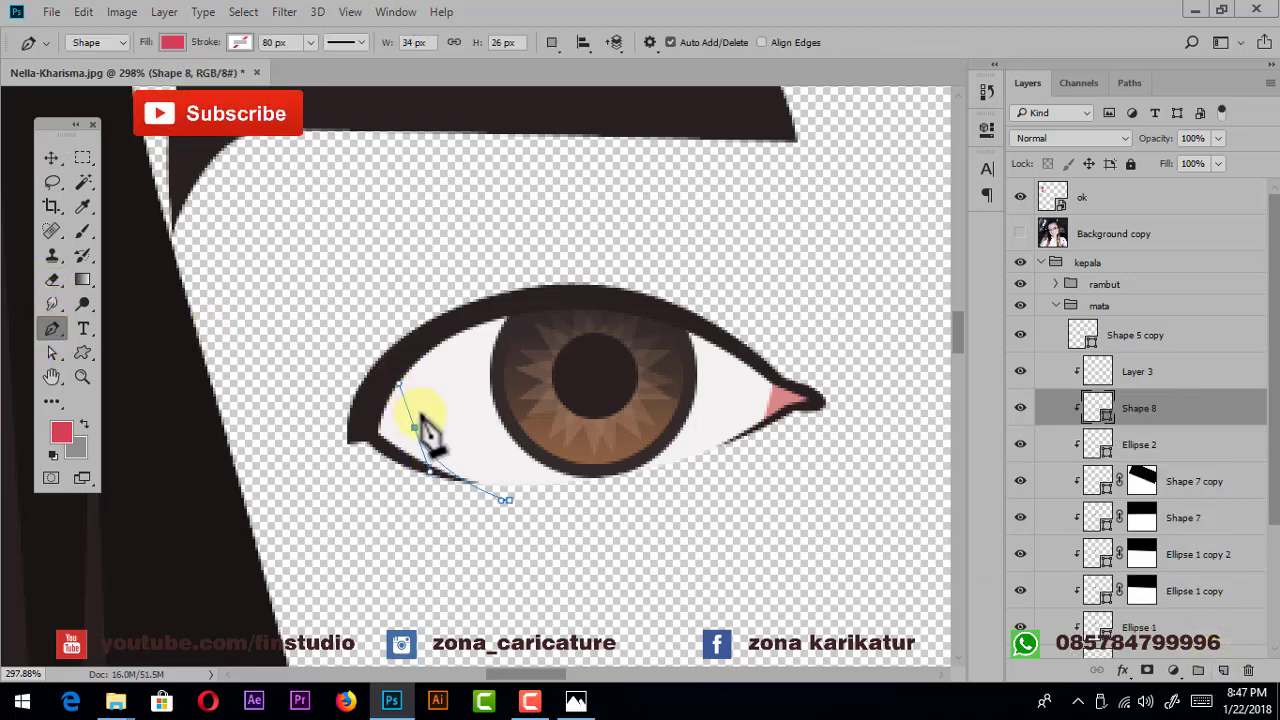
drag(576, 342, 727, 343)
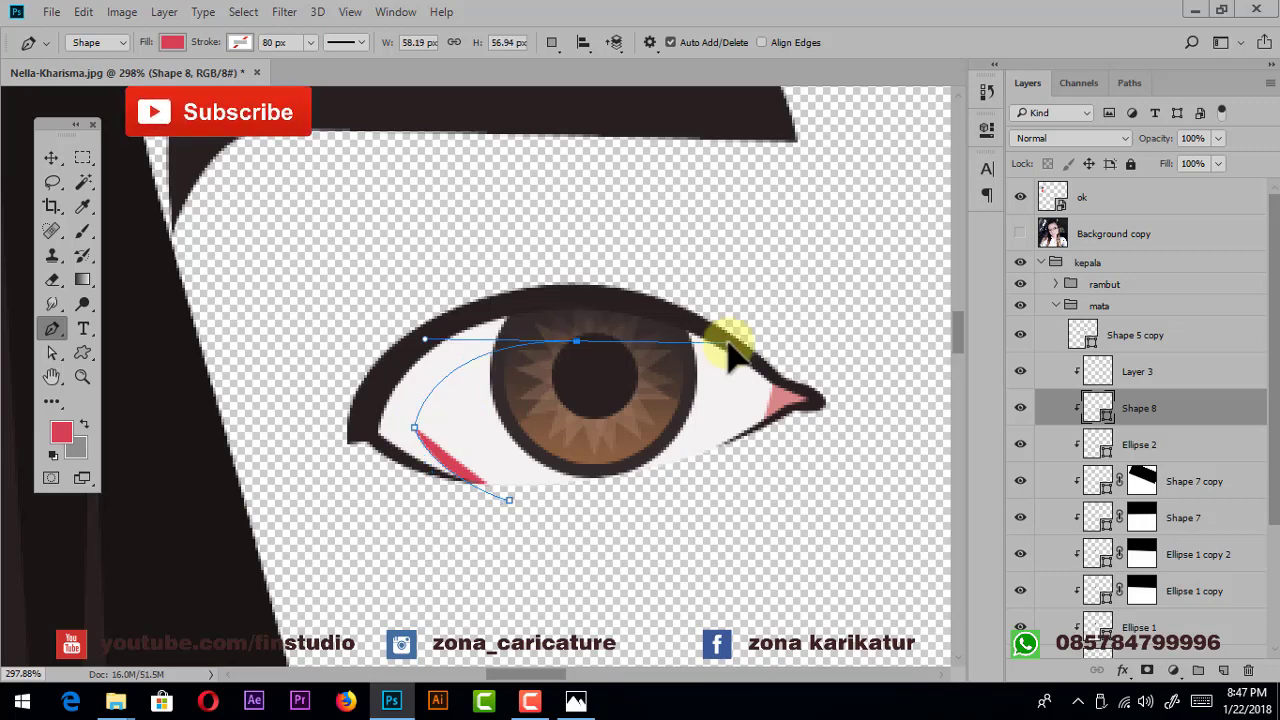
click(769, 394)
click(847, 408)
- Complete the crescent-shaped path curving along the upper eyelid
mouse_move(836, 322)
mouse_down()
mouse_move(708, 320)
mouse_move(625, 425)
mouse_move(651, 371)
mouse_up()
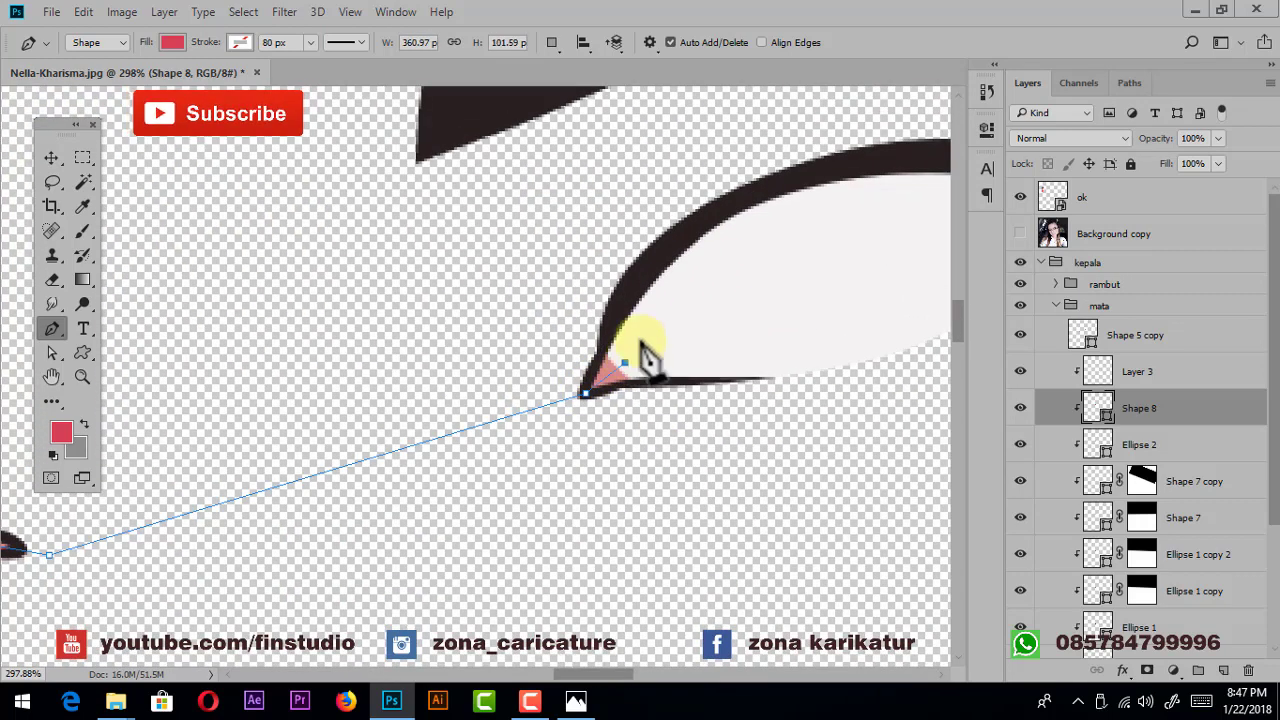
drag(720, 261, 429, 394)
click(720, 343)
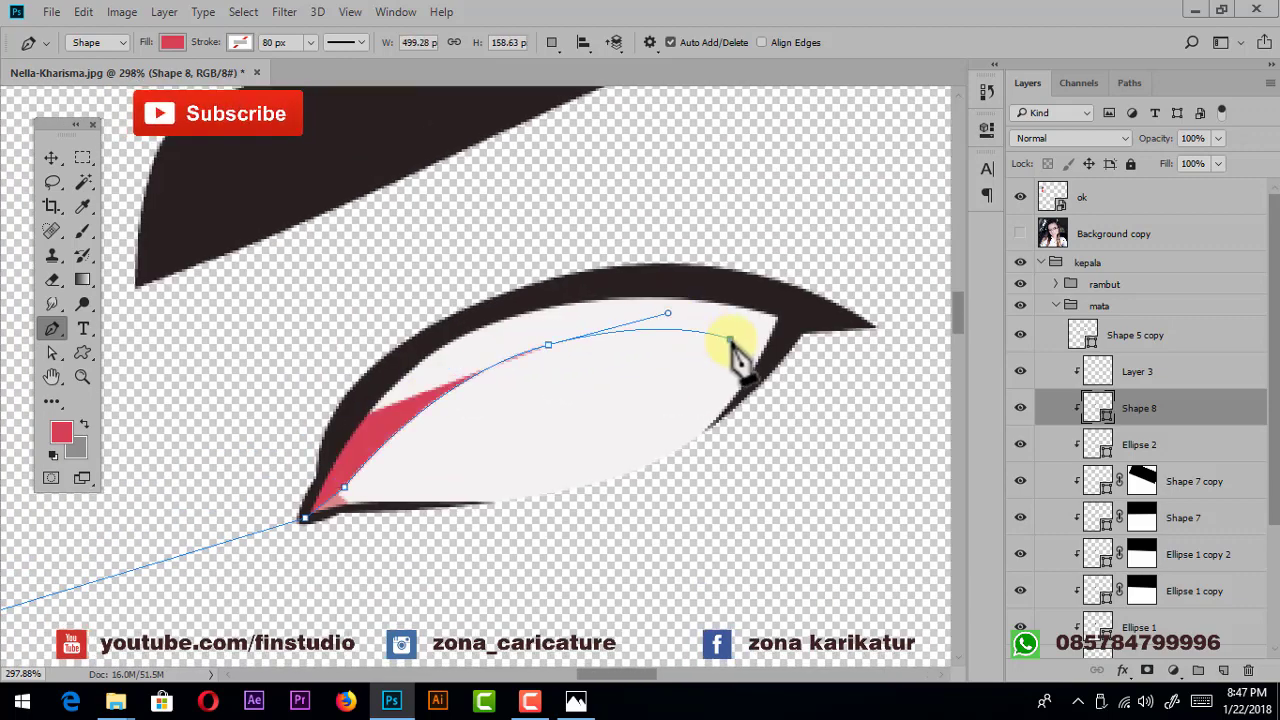
drag(712, 447, 852, 325)
scroll(840, 286, down, 2)
scroll(838, 290, down, 1)
drag(285, 262, 543, 277)
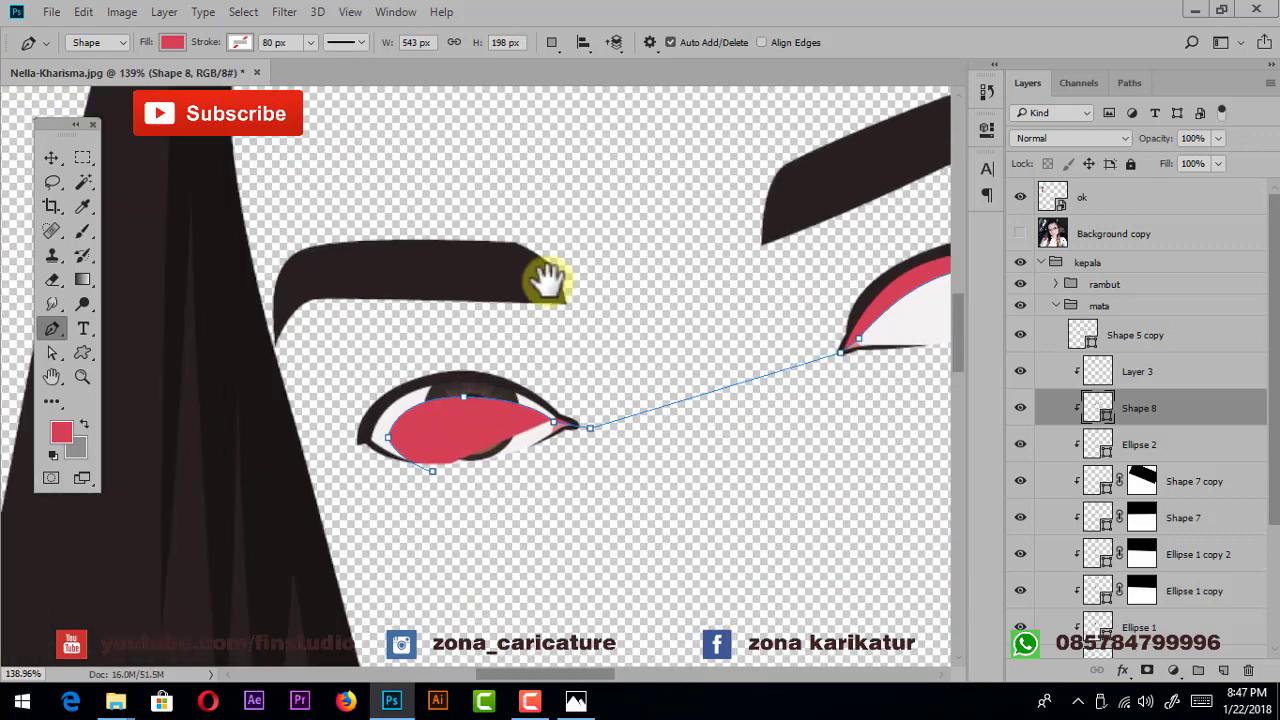
mouse_move(435, 468)
mouse_down()
mouse_move(393, 480)
mouse_move(436, 478)
mouse_up()
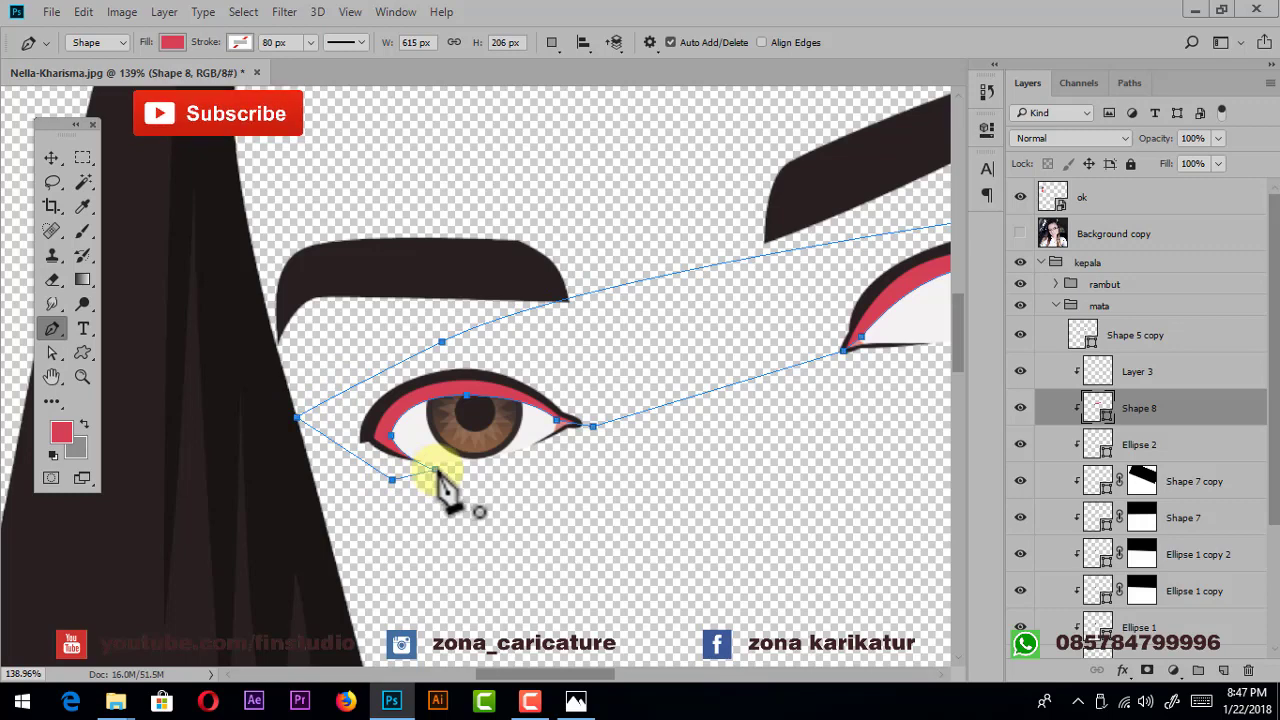
scroll(436, 478, up, 2)
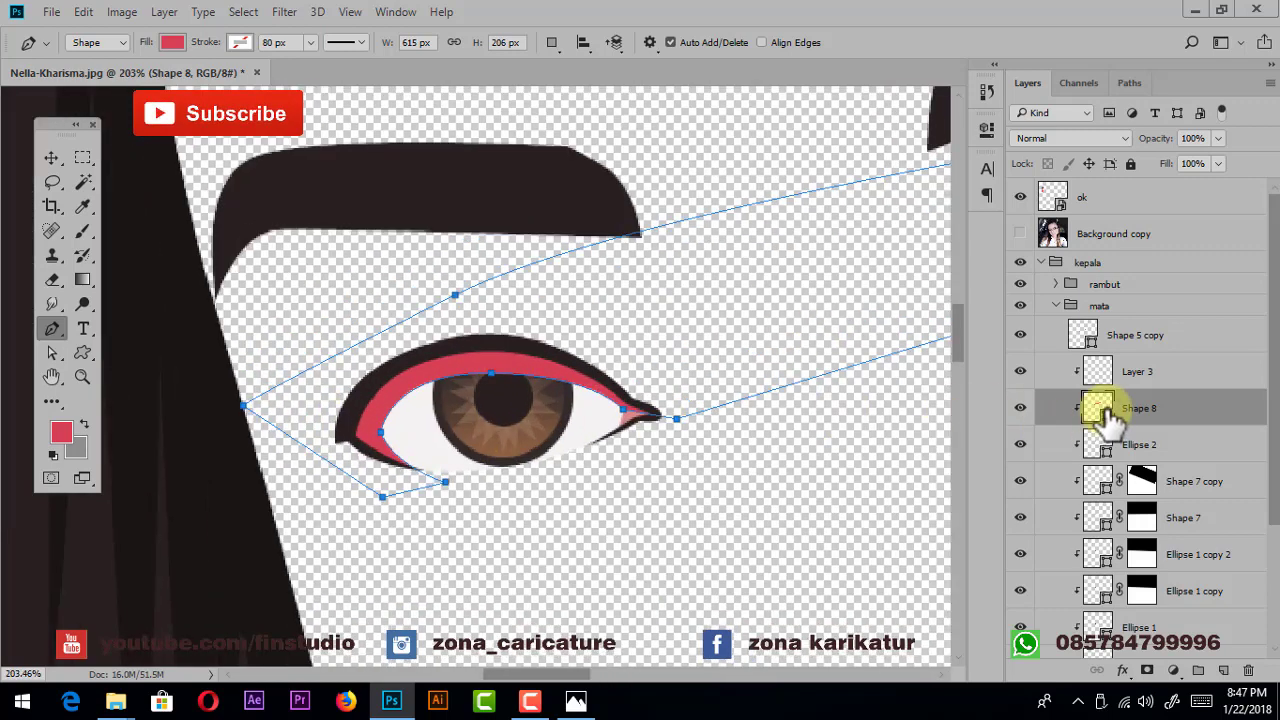
- Fill the crescent Shape 8 with the dark eyebrow colour
double_click(1110, 418)
click(430, 195)
click(1175, 312)
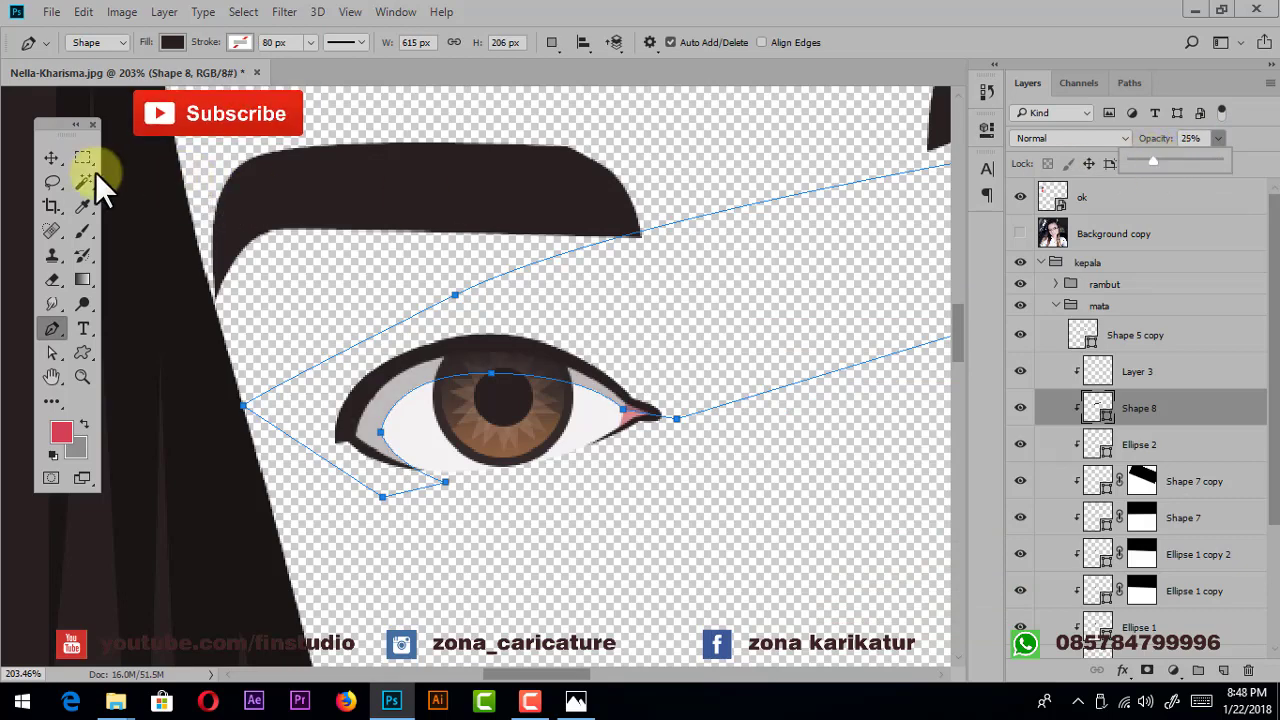
click(51, 158)
- Select the iris layers through Shape 6 and try copying them into the right eye, then undo
drag(737, 329, 642, 342)
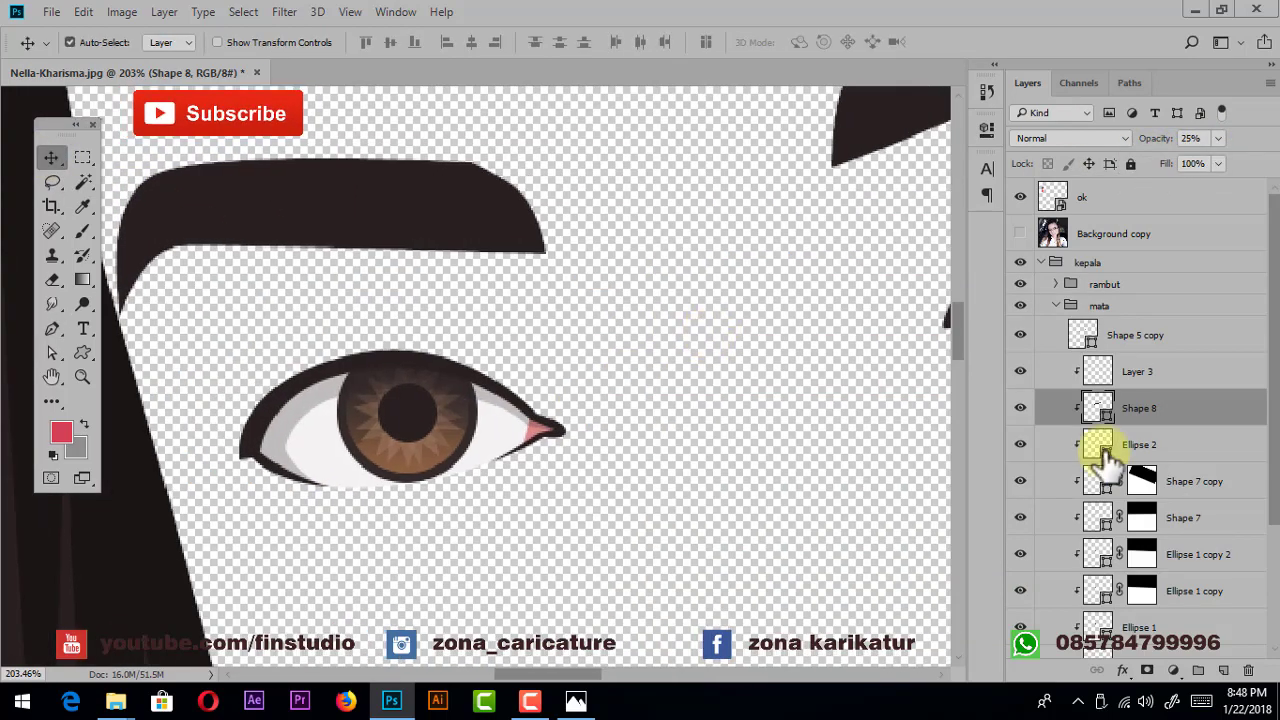
click(1200, 450)
click(1210, 482)
scroll(1205, 490, down, 3)
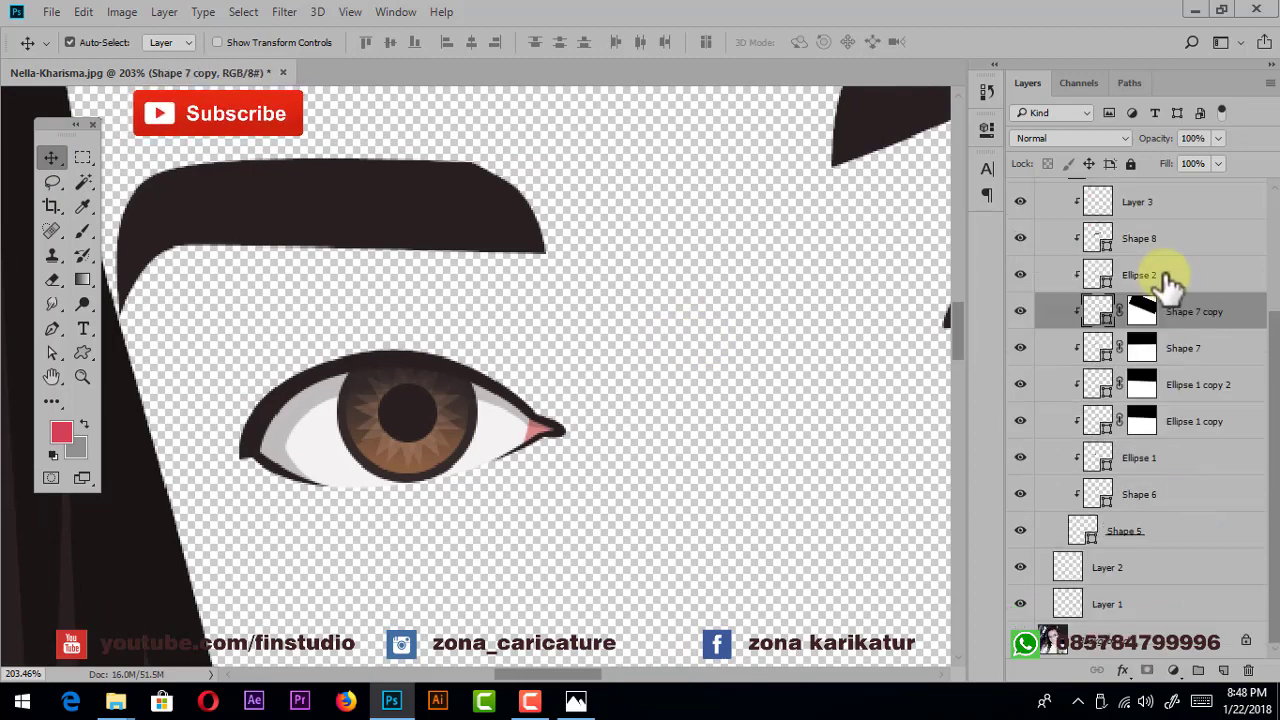
click(1168, 283)
shift+click(1140, 460)
scroll(720, 430, down, 3)
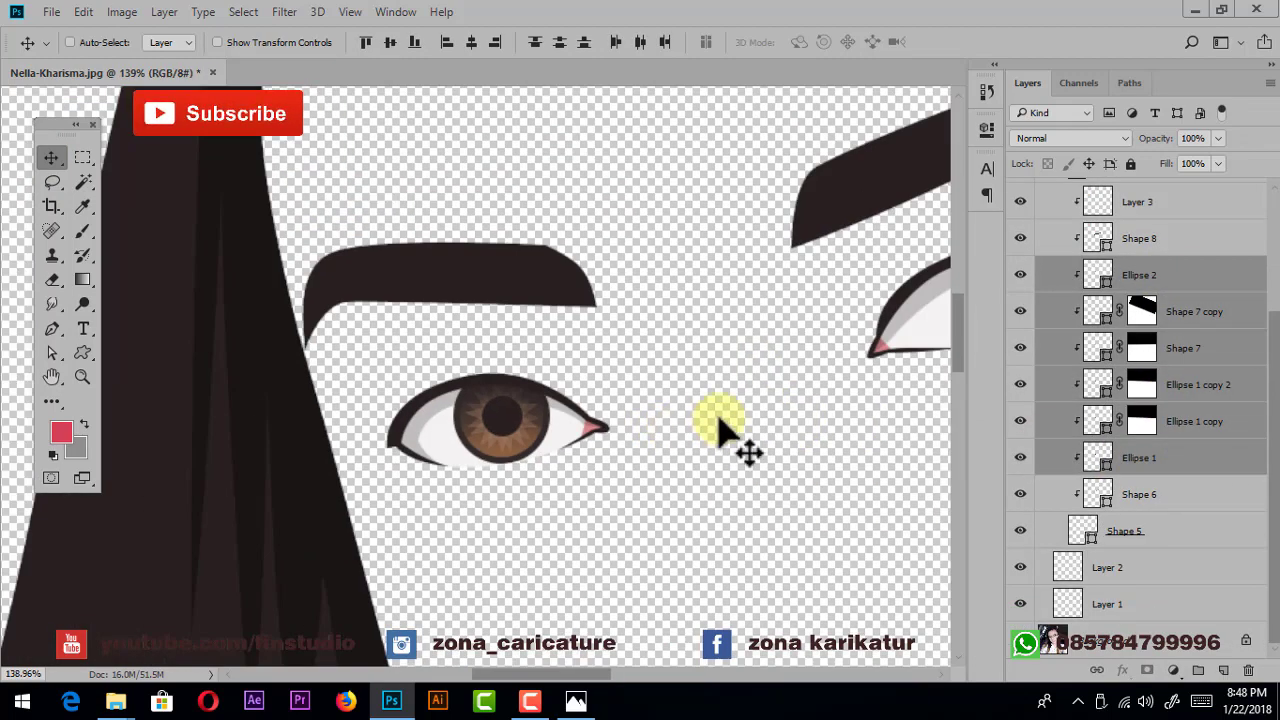
drag(720, 430, 608, 423)
ctrl+click(1140, 500)
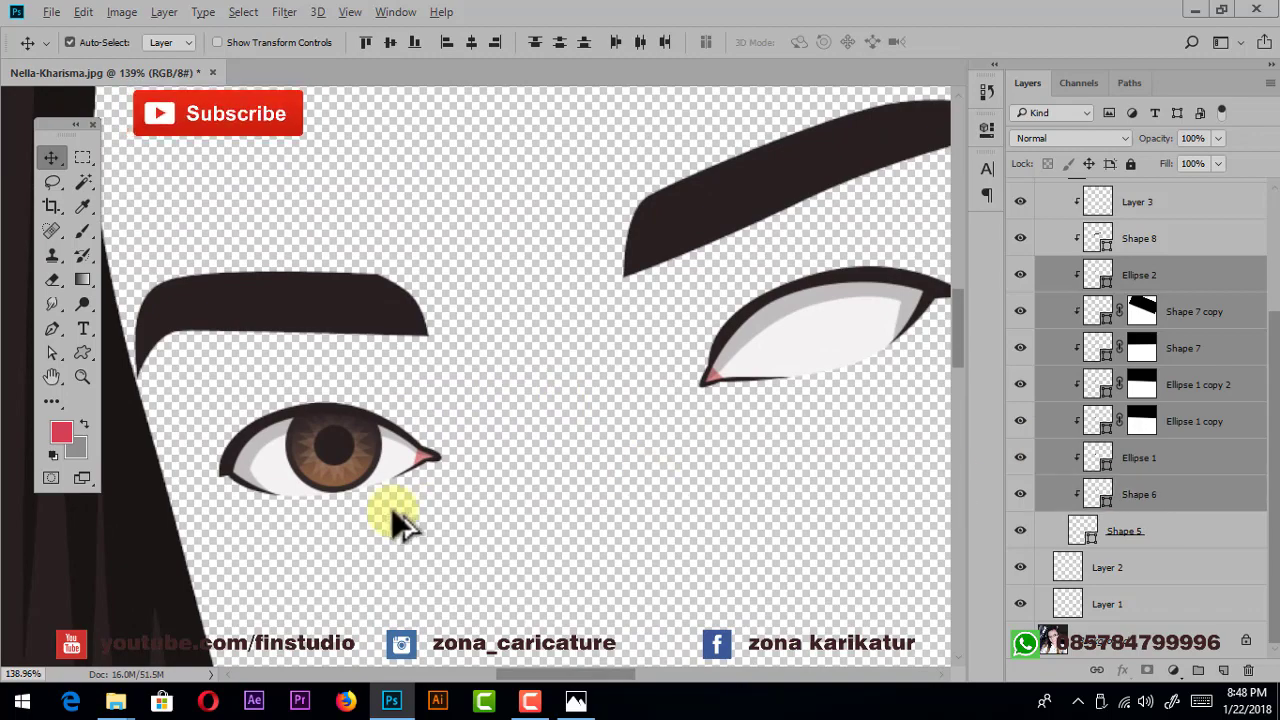
drag(337, 460, 736, 360)
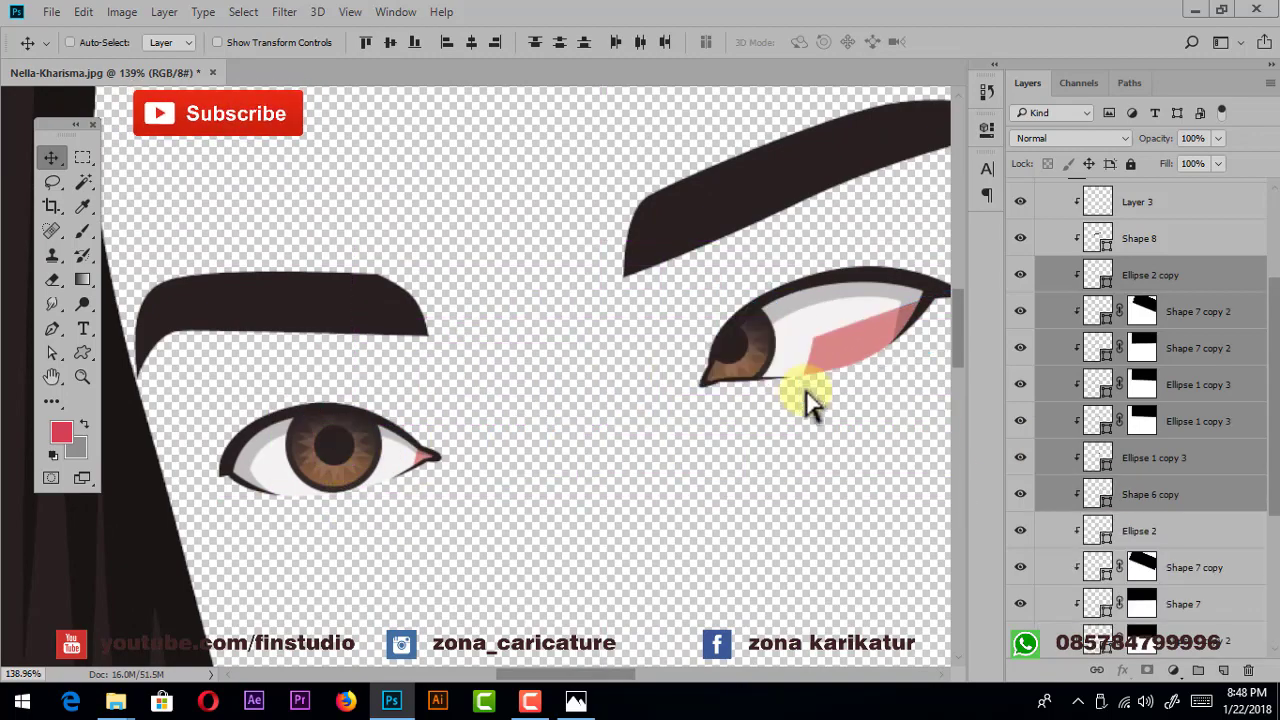
key(ctrl+alt+z)
key(ctrl+alt+z)
key(ctrl+alt+z)
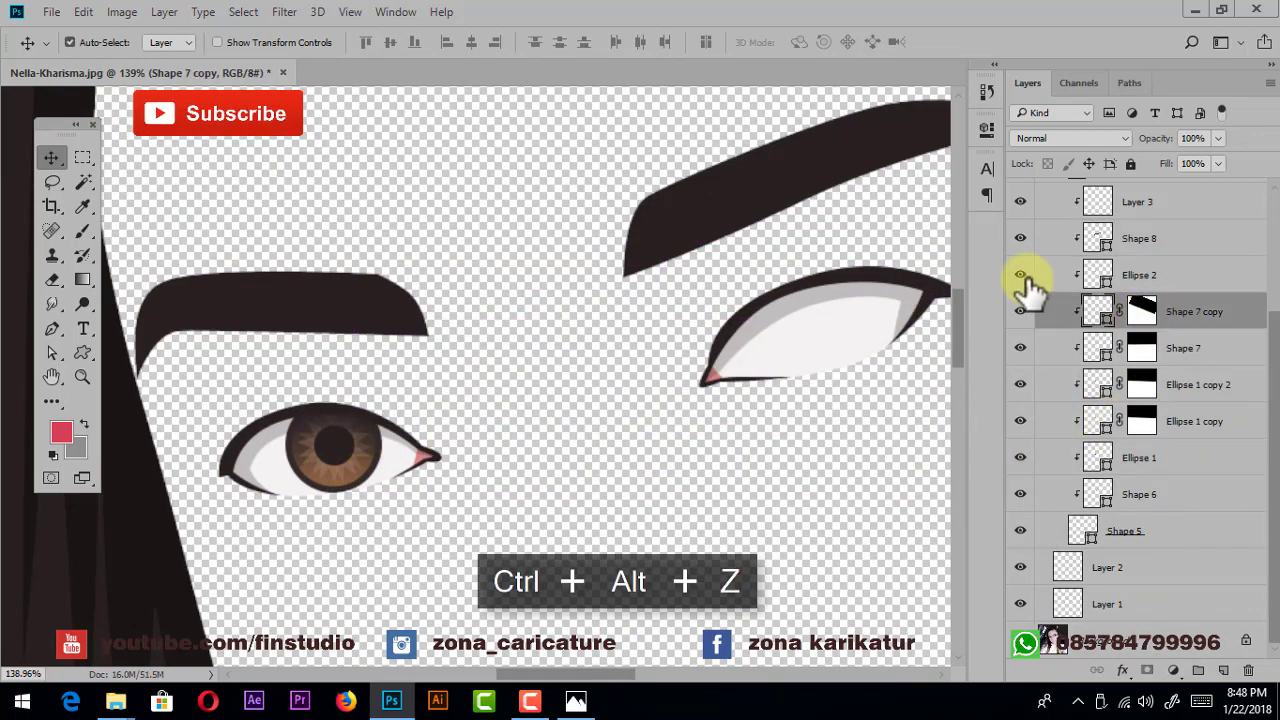
- Show Ellipse 2, reselect Shape 7 copy through Ellipse 1, retry the copy, then undo
click(1020, 275)
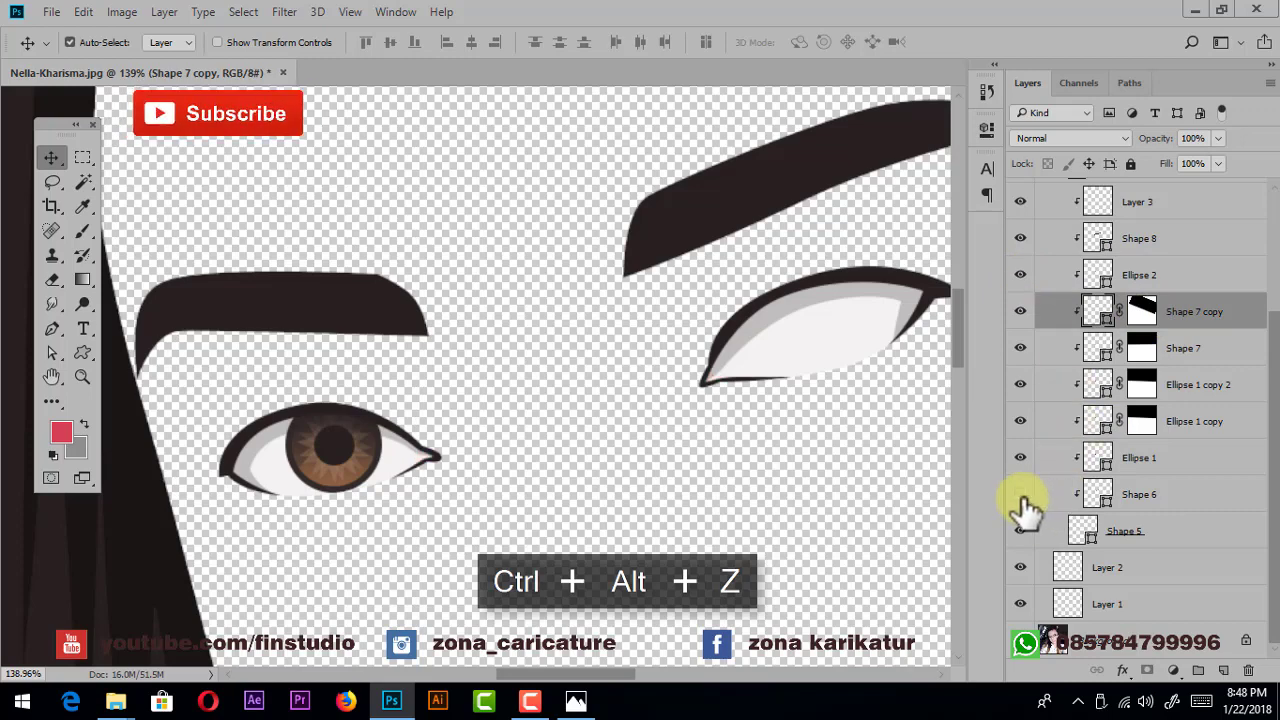
click(1137, 457)
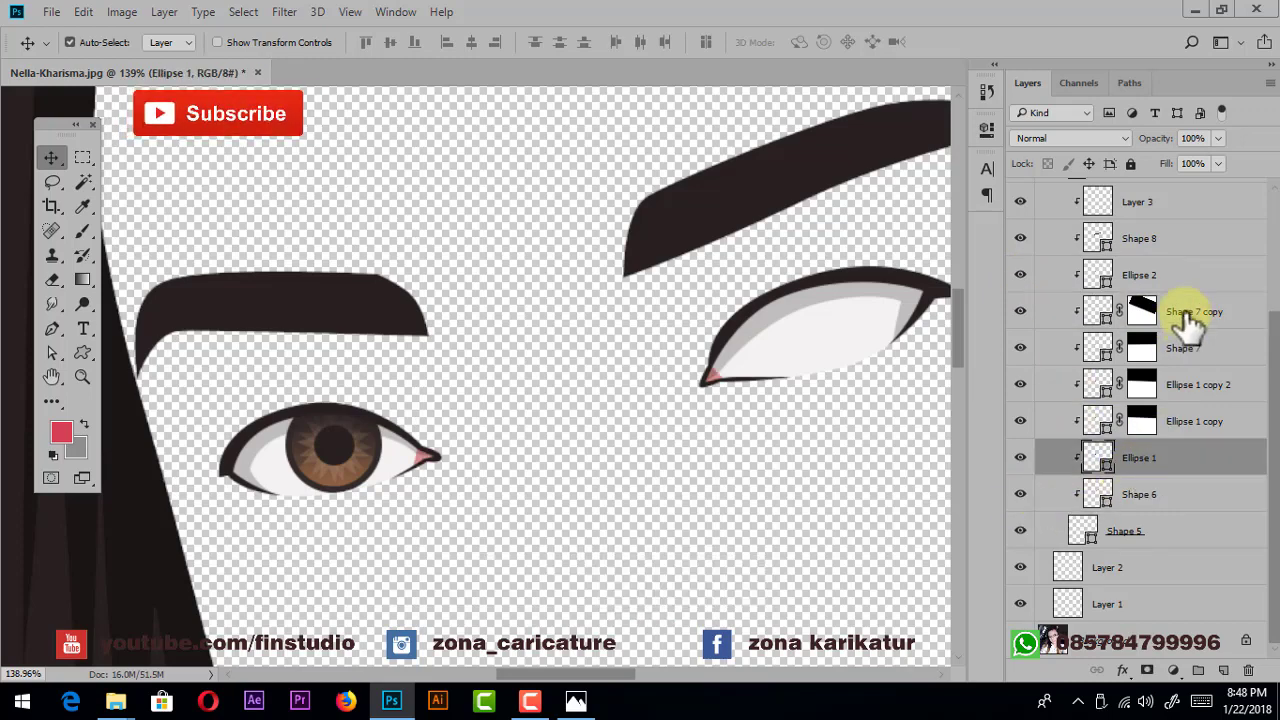
shift+click(1186, 315)
drag(740, 452, 590, 490)
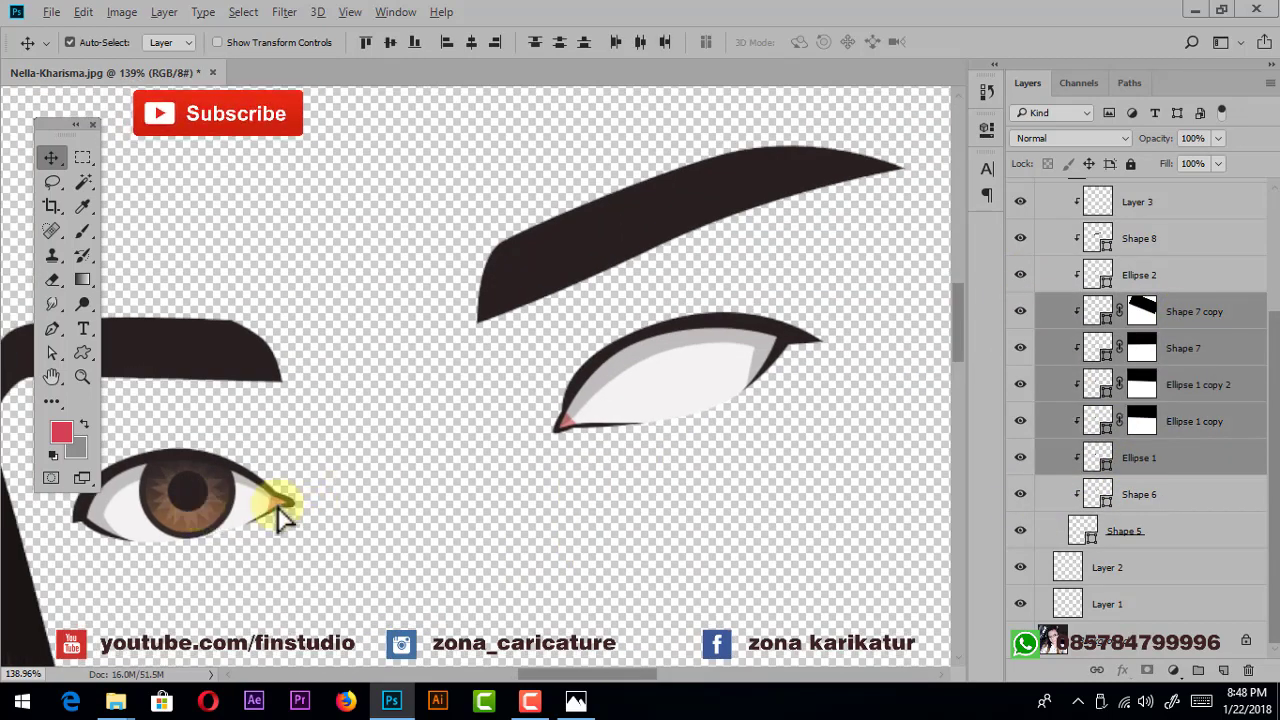
drag(280, 515, 665, 366)
key(ctrl+z)
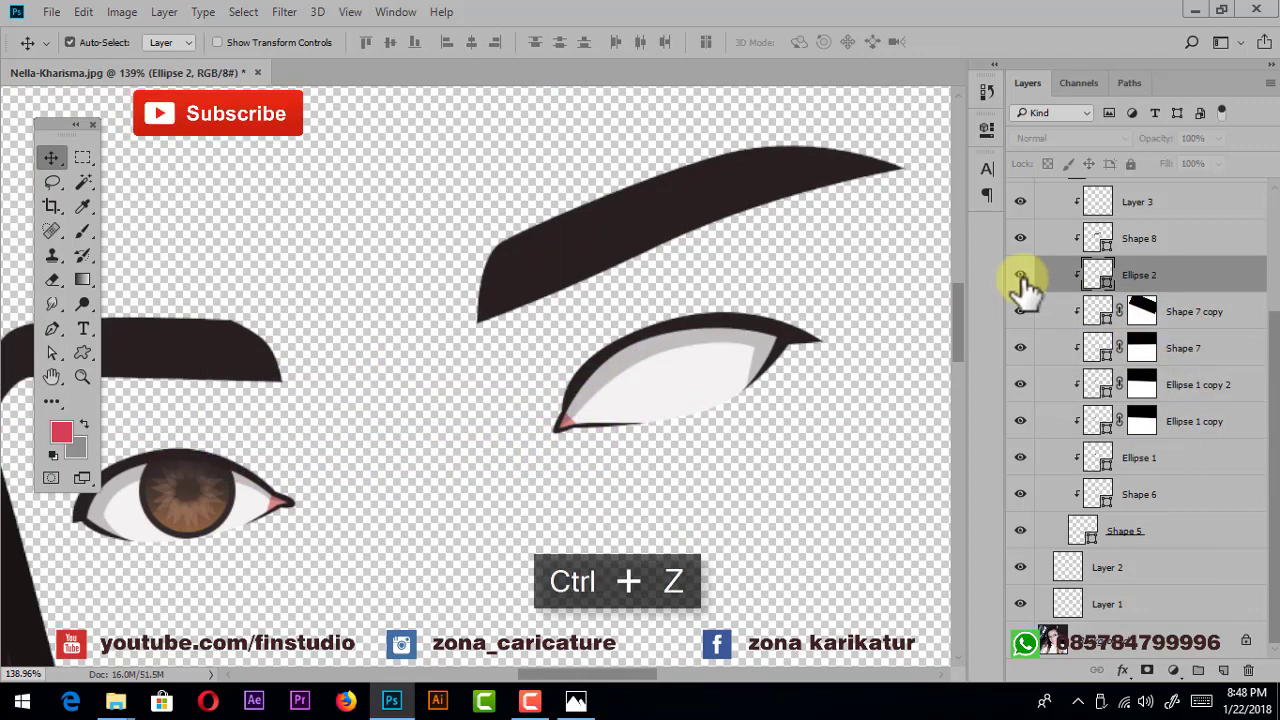
- Select Ellipse 2 through Ellipse 1 copy, try copying via transform, then undo
shift+click(1170, 424)
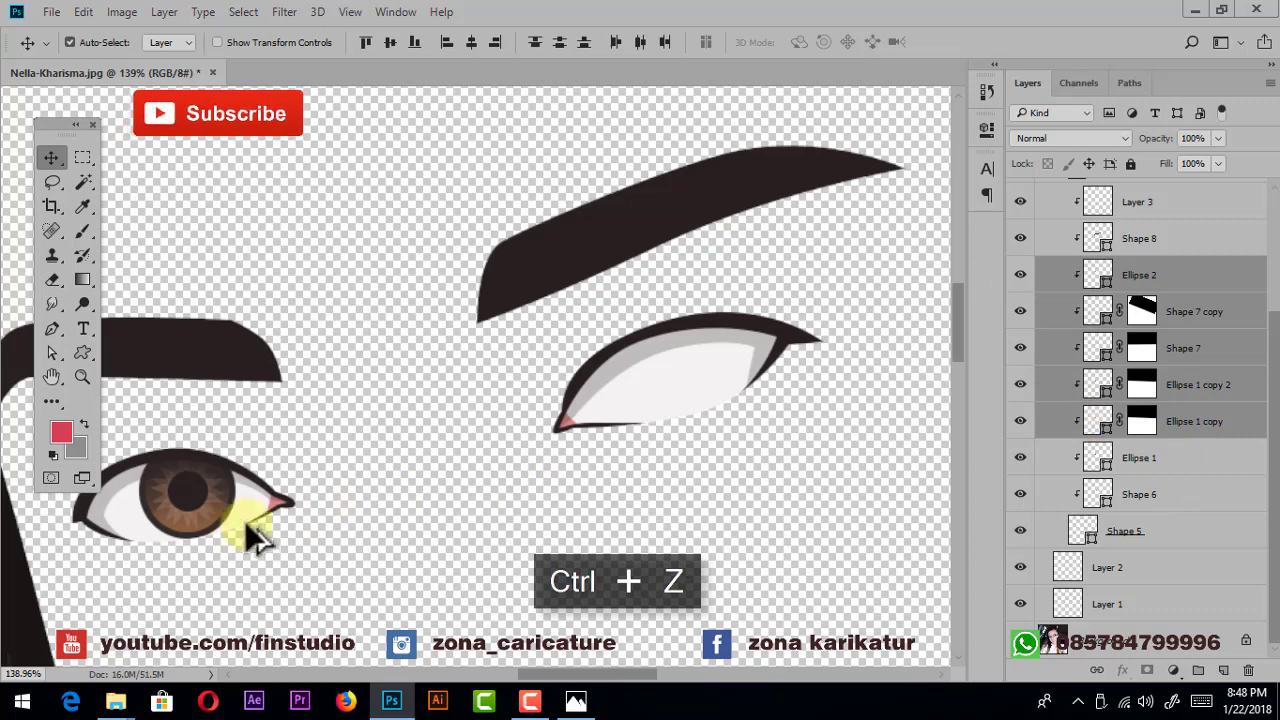
key(ctrl+t)
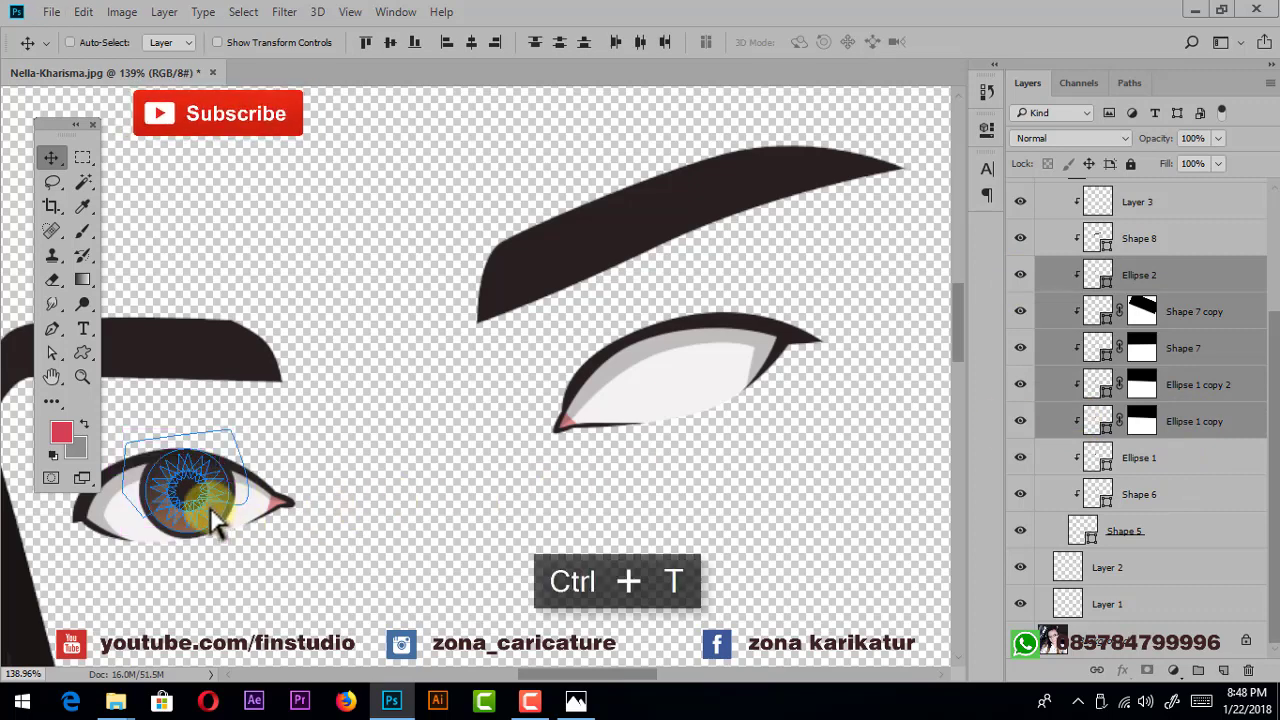
drag(205, 510, 680, 392)
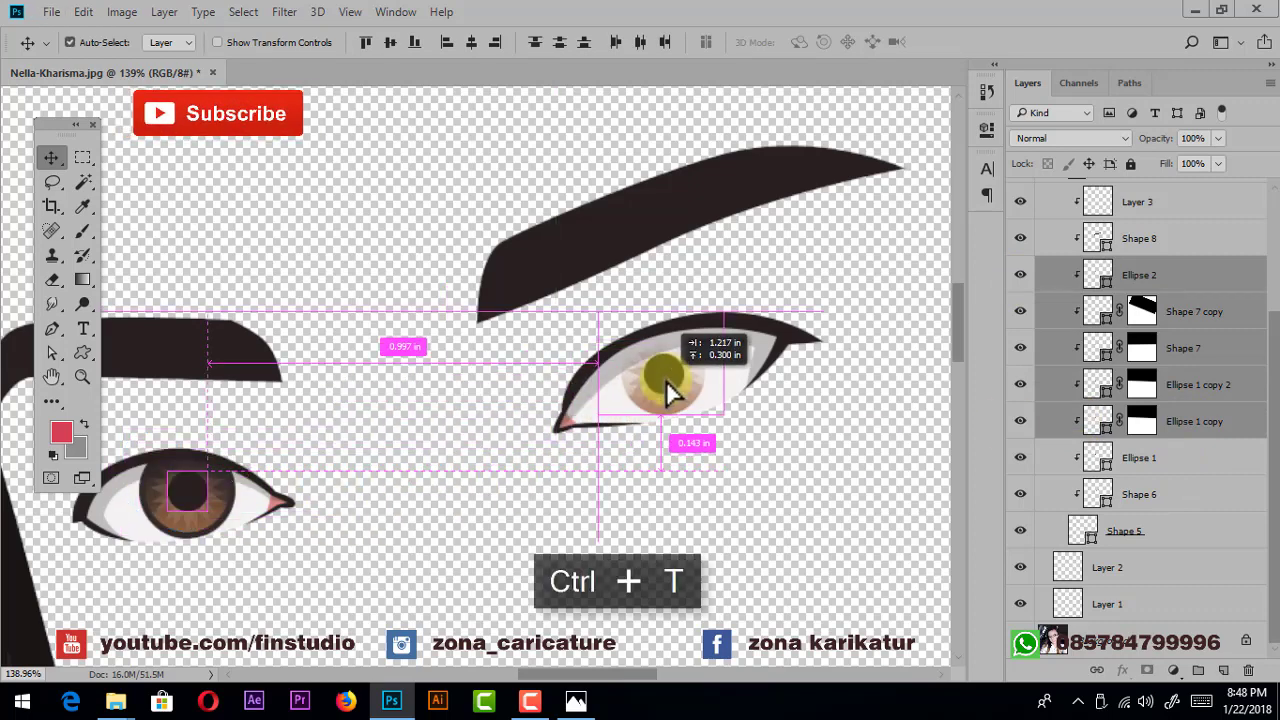
key(ctrl+z)
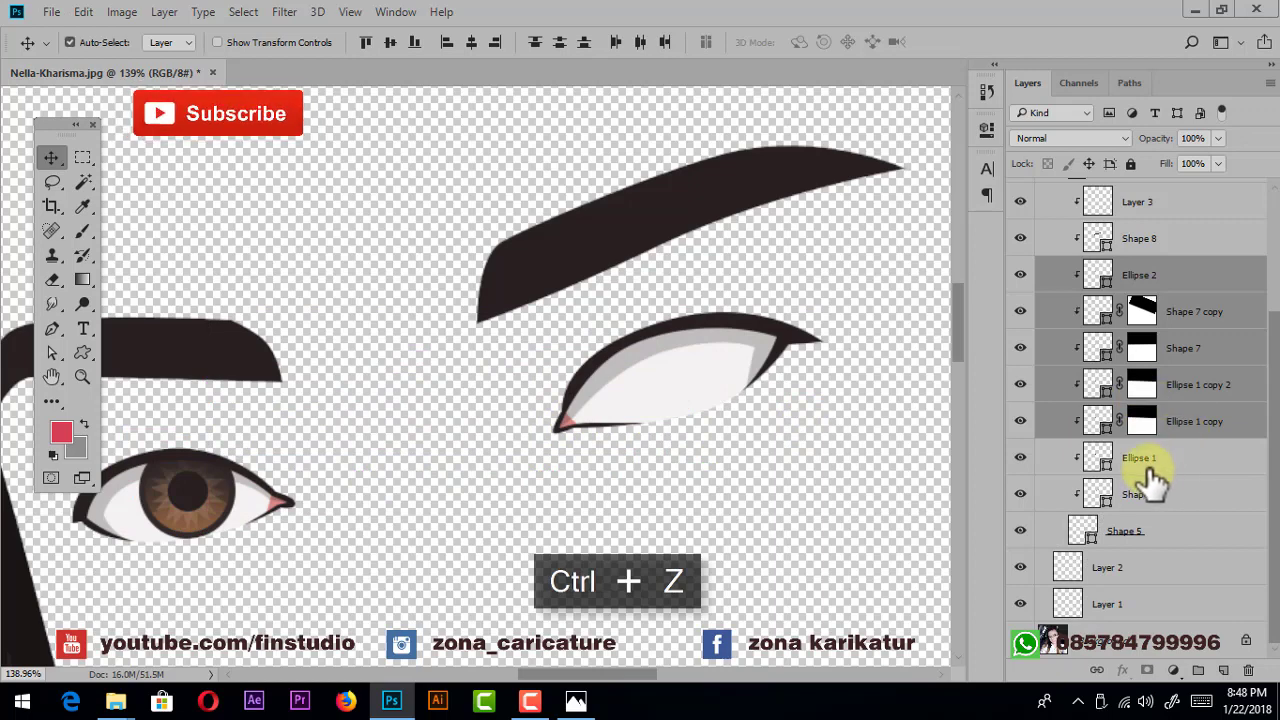
- Add Ellipse 1 to the selection and duplicate the iris into the right eye
shift+click(1140, 460)
key(ctrl+t)
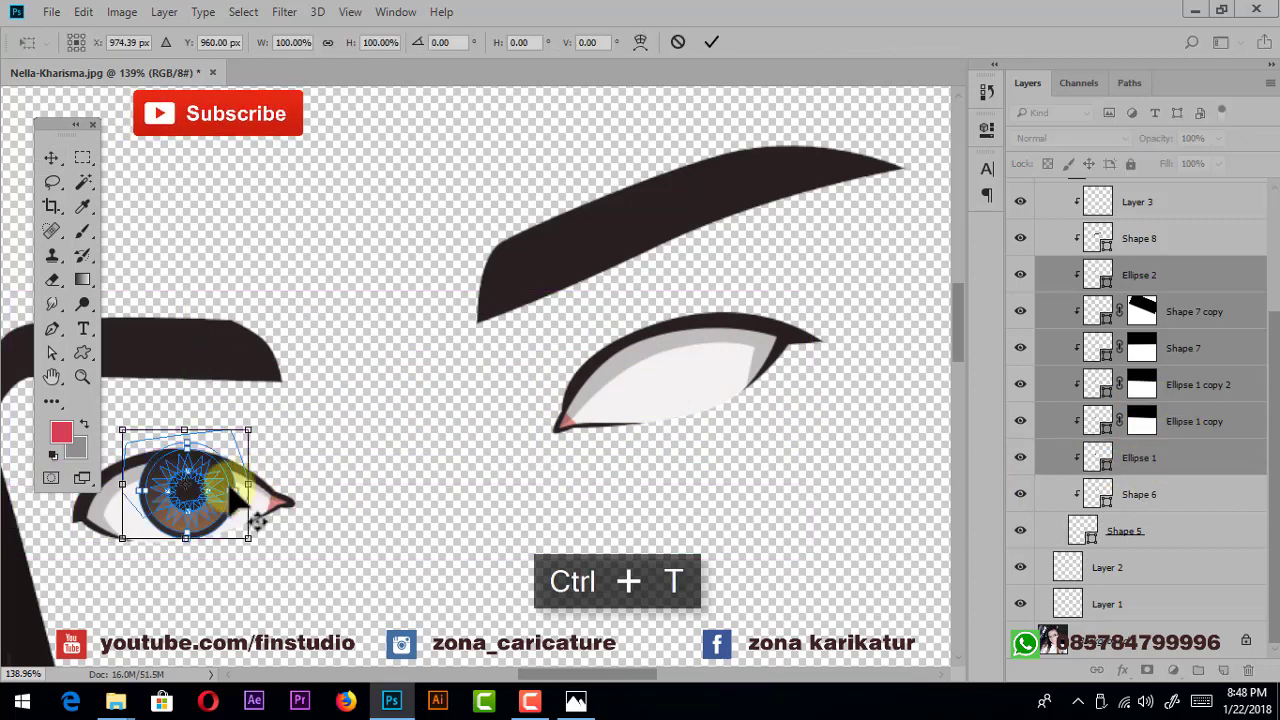
drag(190, 505, 660, 405)
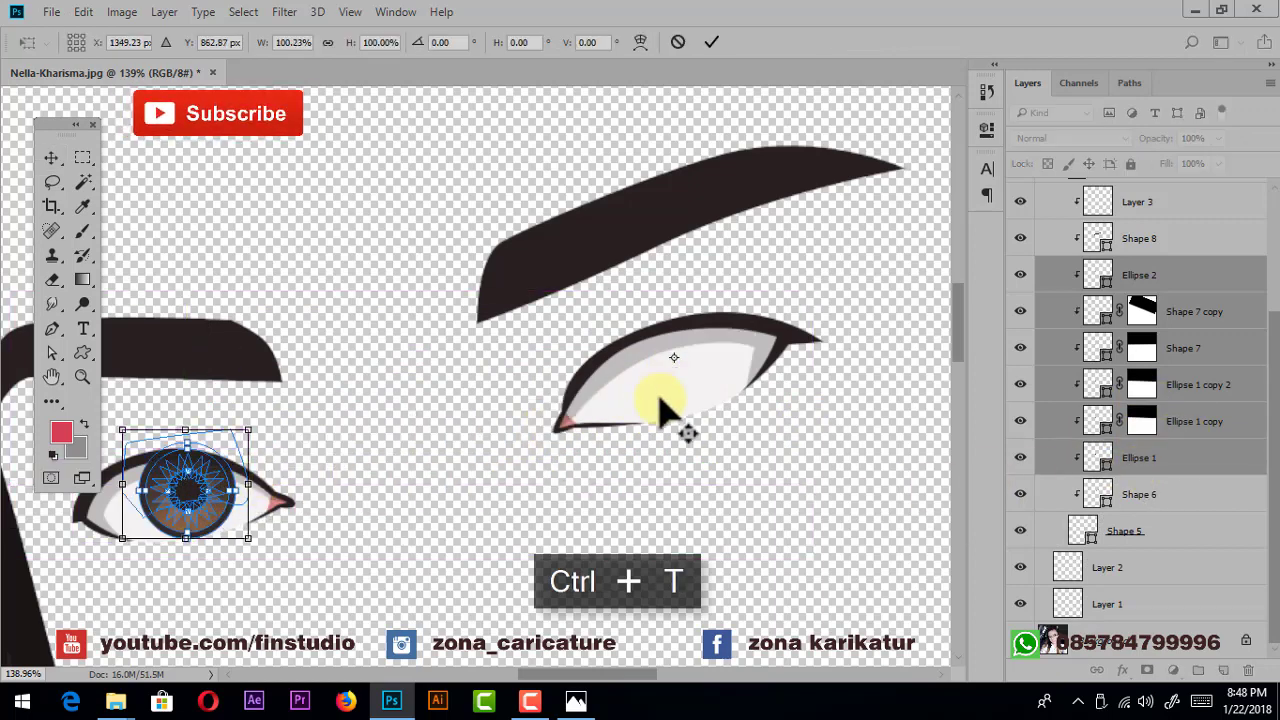
click(709, 42)
drag(212, 508, 663, 392)
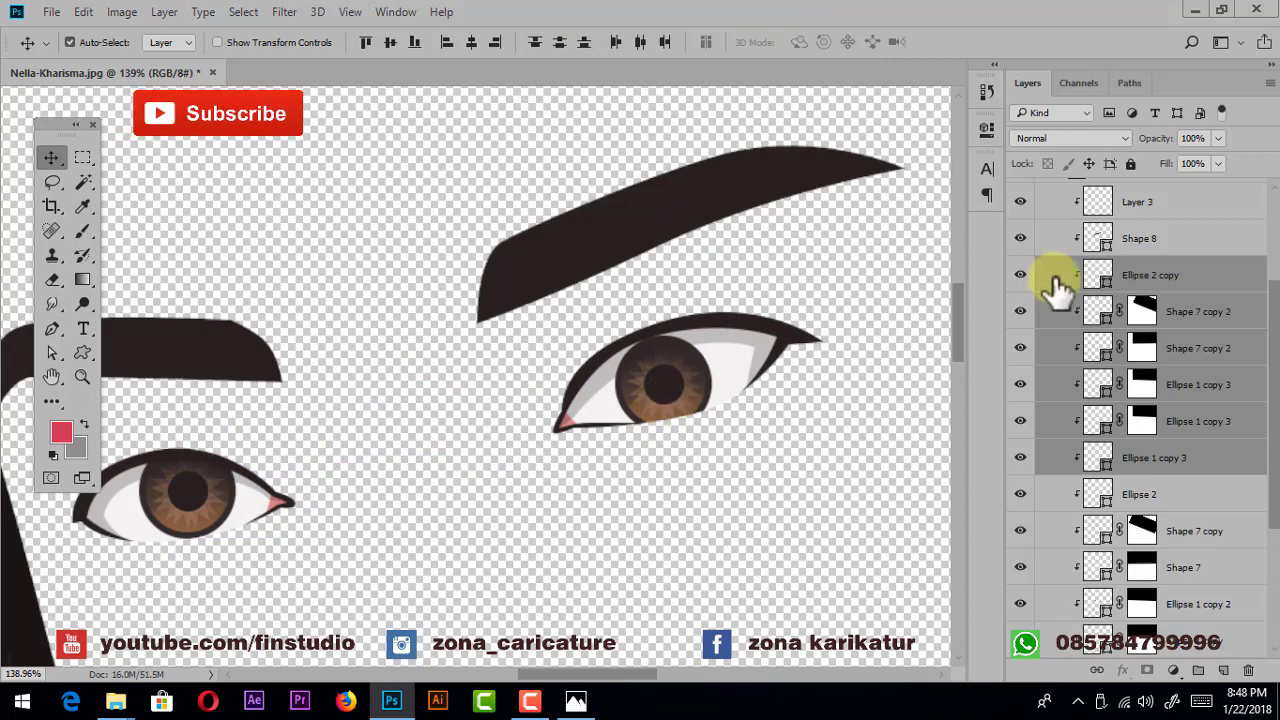
- Show the Background copy reference photo, undo an accidental move, and hide it
scroll(1055, 283, up, 5)
click(1020, 233)
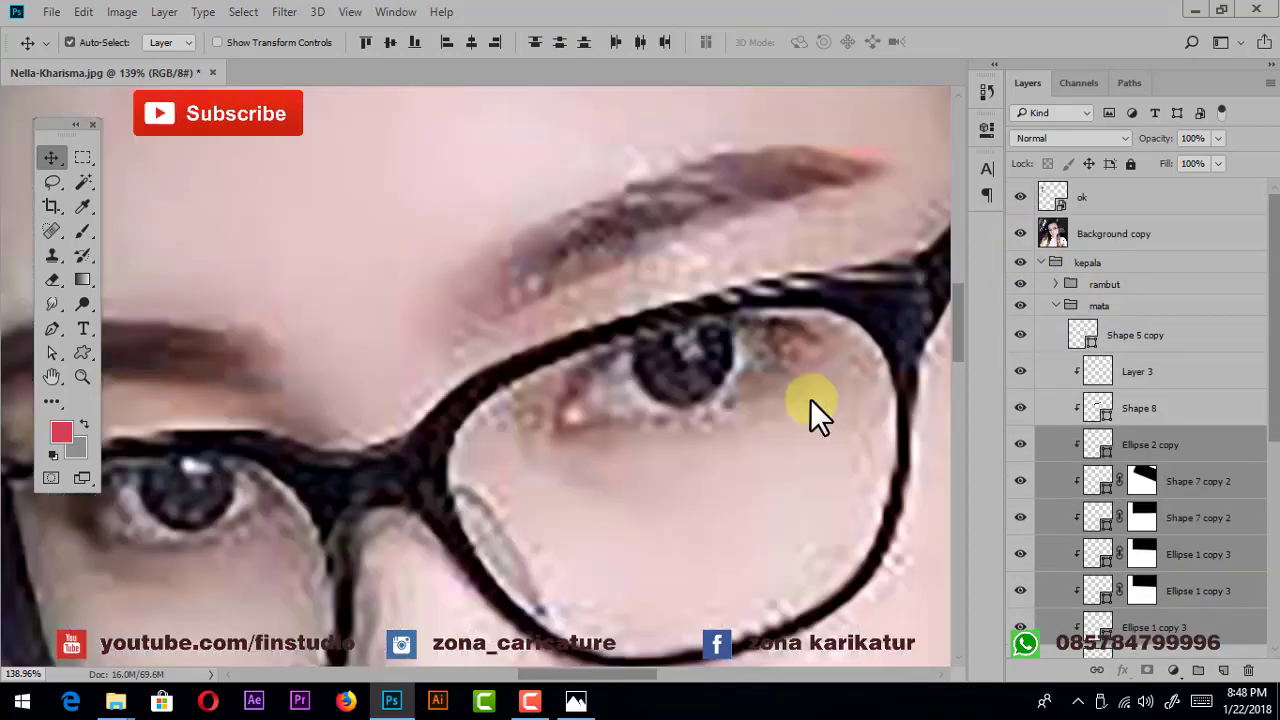
scroll(700, 400, up, 3)
scroll(652, 415, up, 3)
drag(641, 379, 677, 329)
key(ctrl+z)
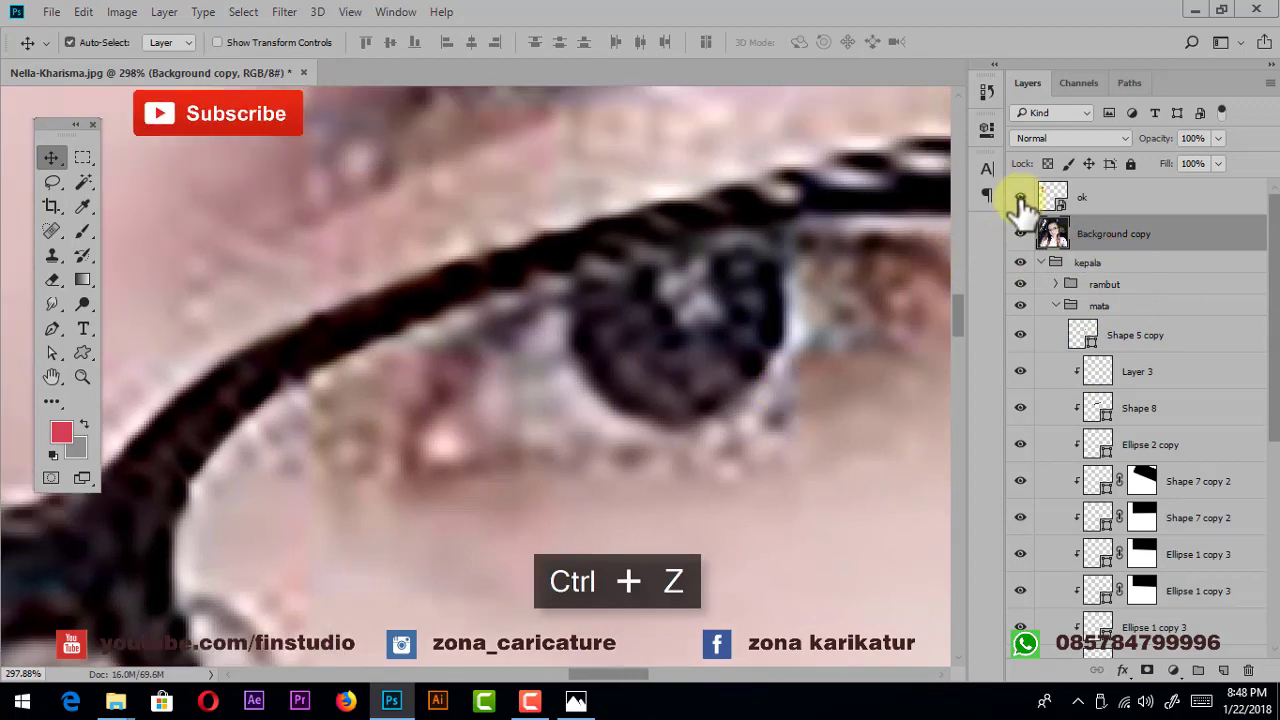
click(1020, 233)
- Select the right eye's copied iris layers and show the reference photo beneath
scroll(640, 500, down, 3)
scroll(1200, 480, down, 2)
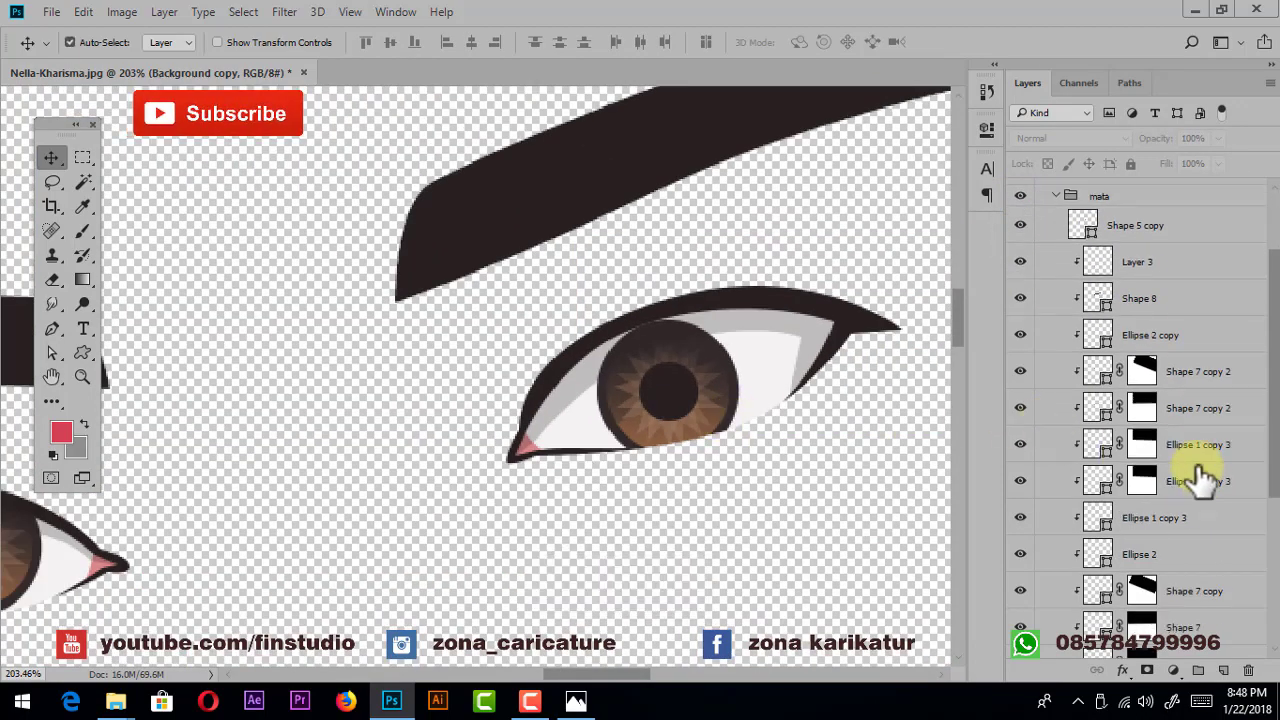
scroll(1200, 480, down, 1)
click(1163, 485)
shift+click(1135, 350)
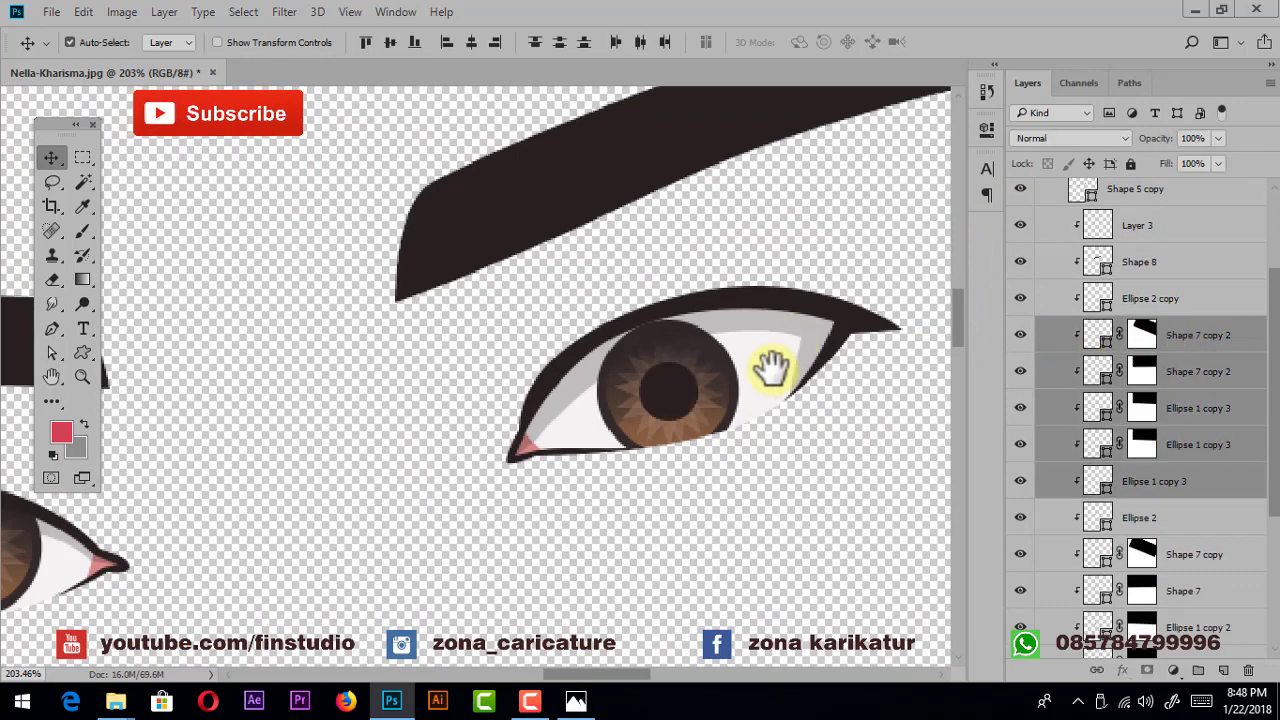
drag(771, 366, 751, 401)
scroll(1070, 225, up, 3)
click(1020, 233)
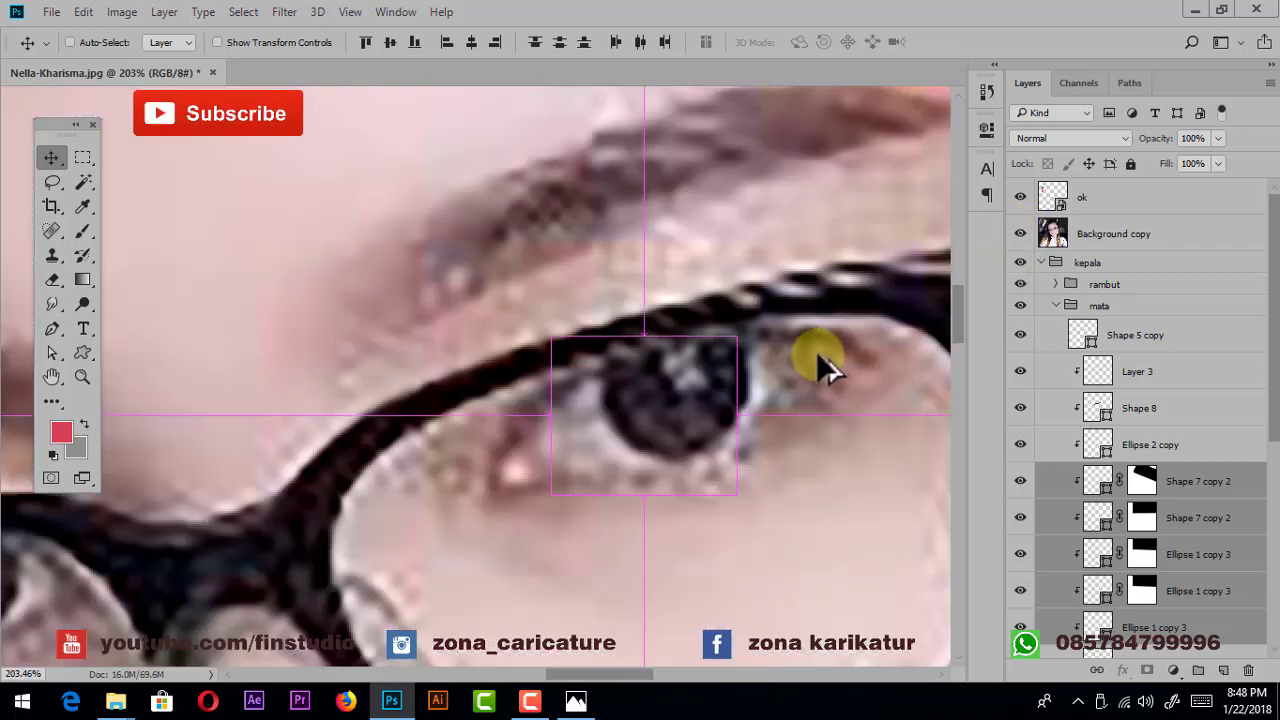
scroll(820, 366, up, 2)
- Move and slightly enlarge the copied iris over the photo's pupil, then step back one state
key(ctrl+t)
drag(597, 462, 645, 405)
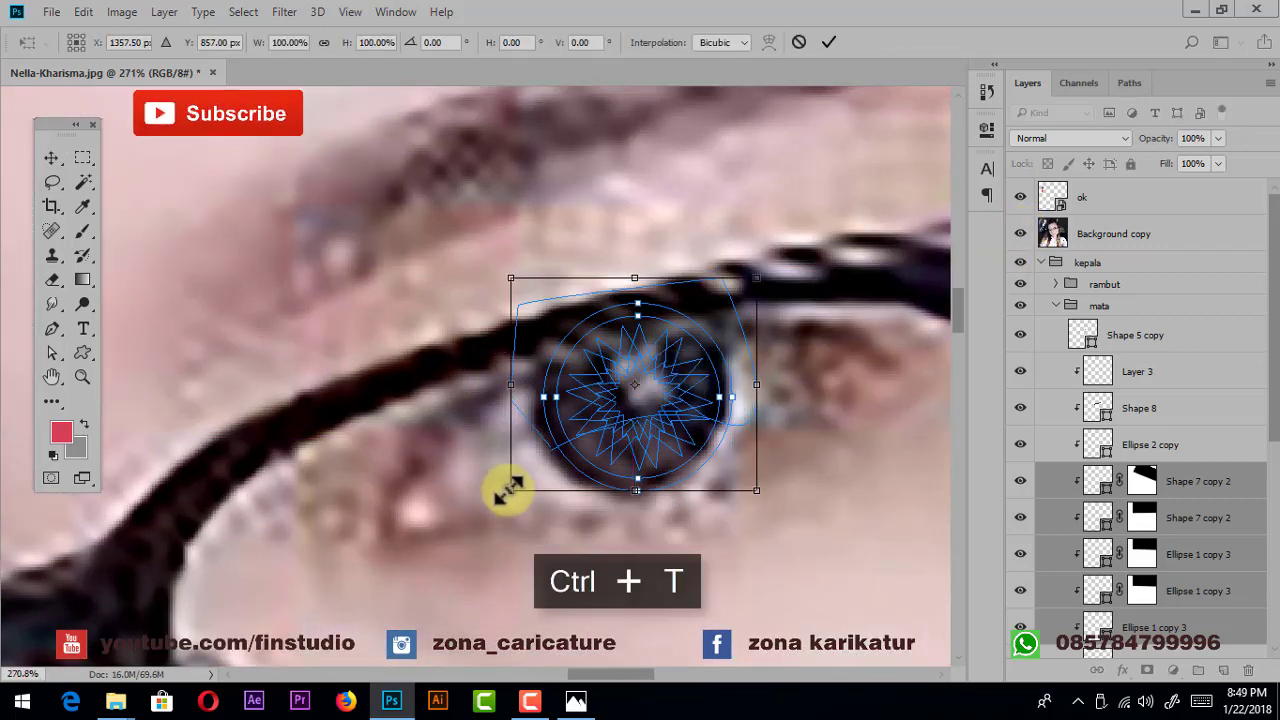
drag(507, 493, 502, 496)
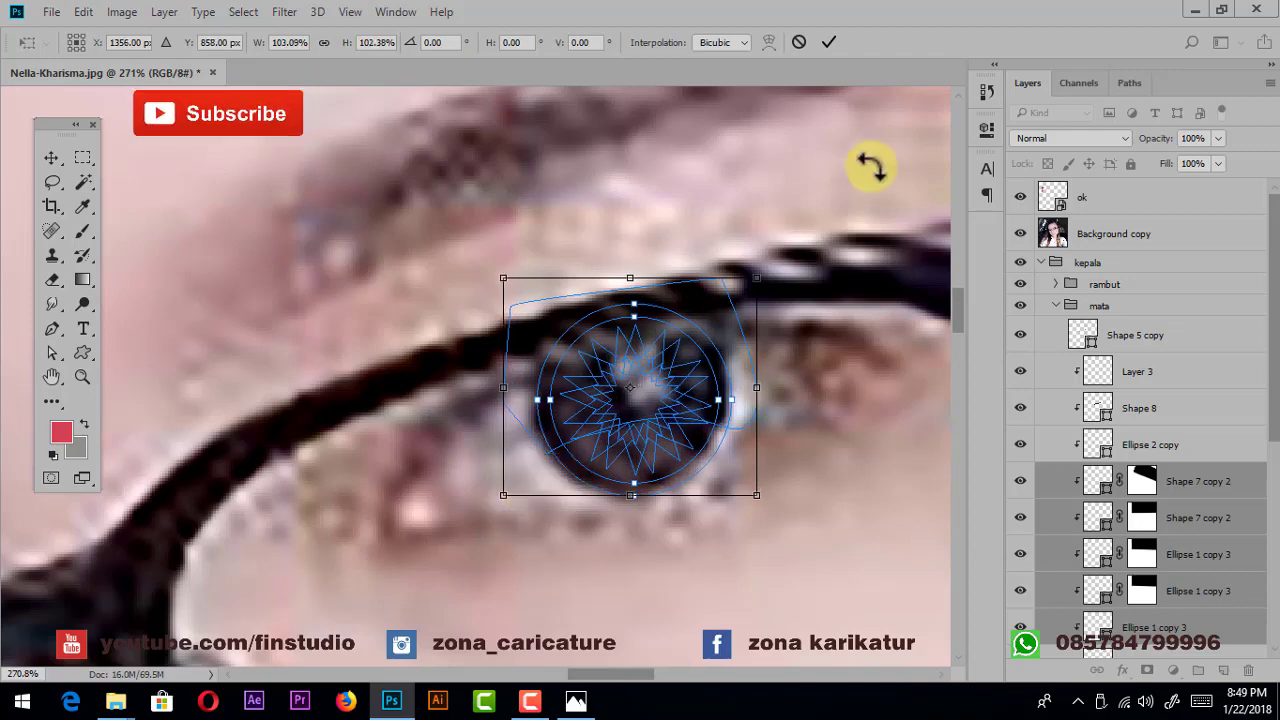
click(829, 50)
click(1020, 233)
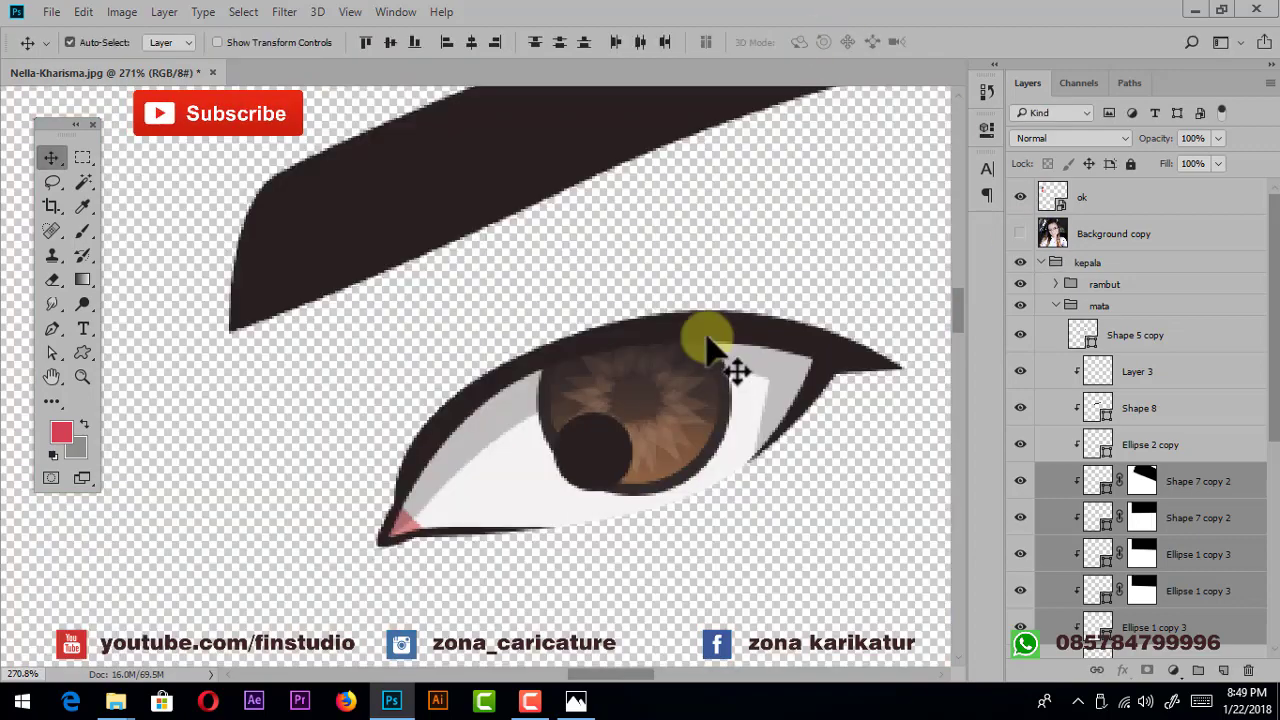
key(ctrl+alt+z)
- Add Ellipse 2 copy, then move and scale the iris to about 103% over the pupil
scroll(707, 352, down, 5)
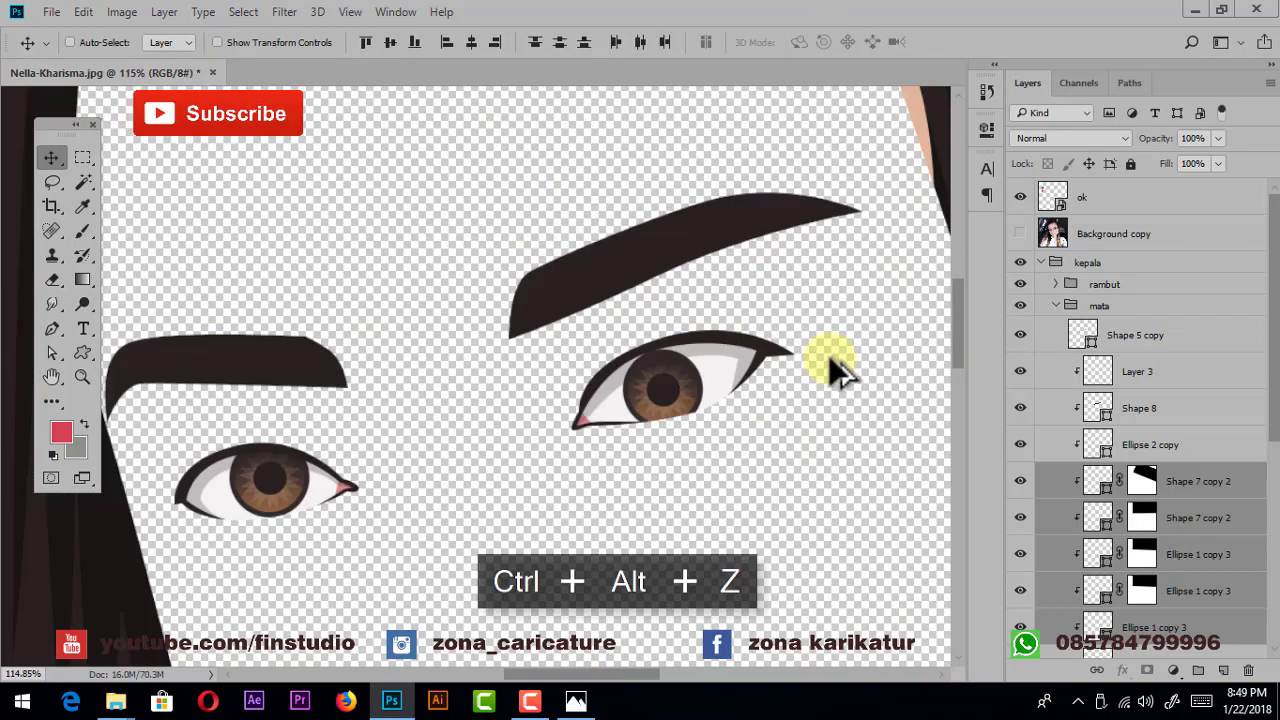
ctrl+click(1160, 444)
scroll(694, 400, up, 3)
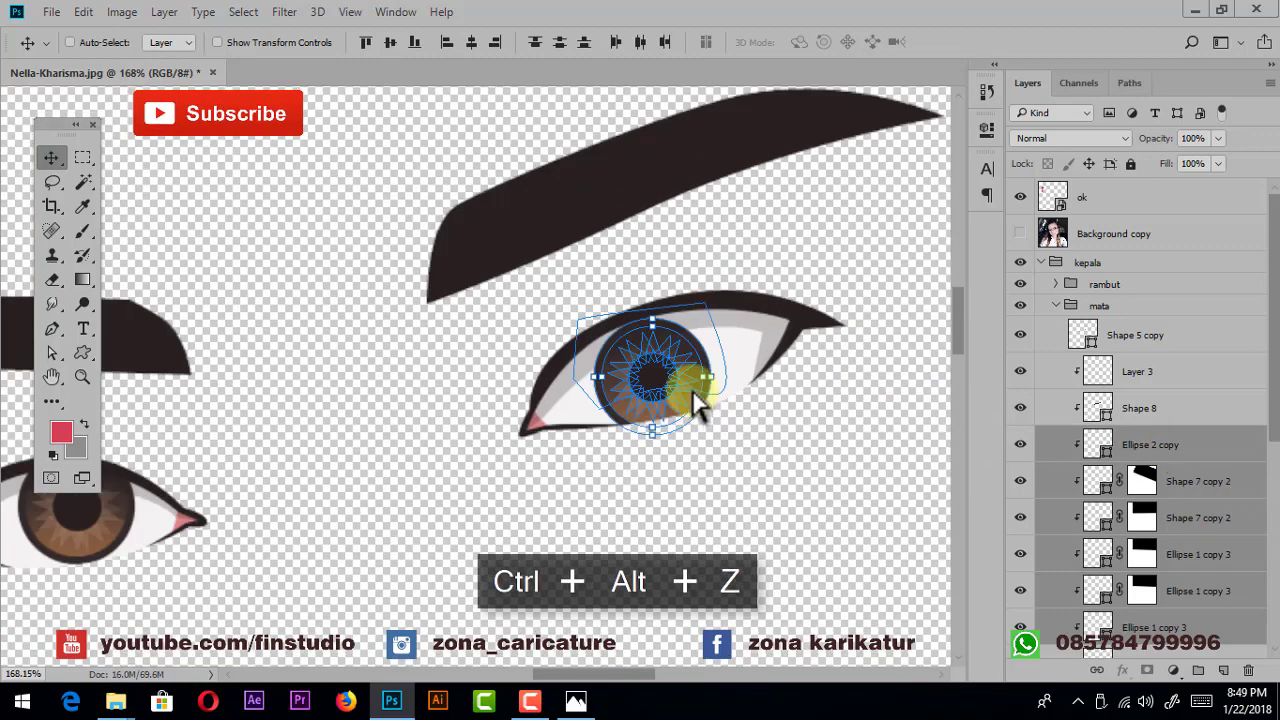
scroll(815, 445, up, 2)
click(1020, 233)
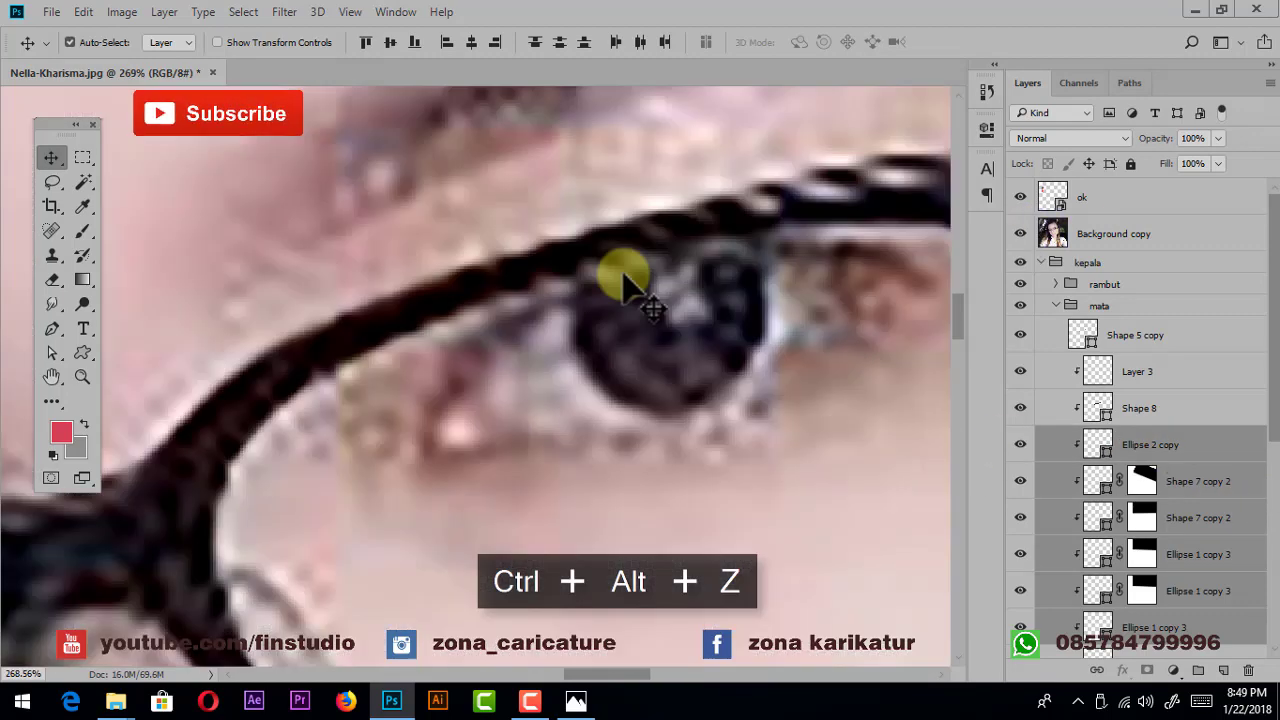
scroll(623, 277, up, 1)
key(ctrl+t)
drag(634, 371, 722, 340)
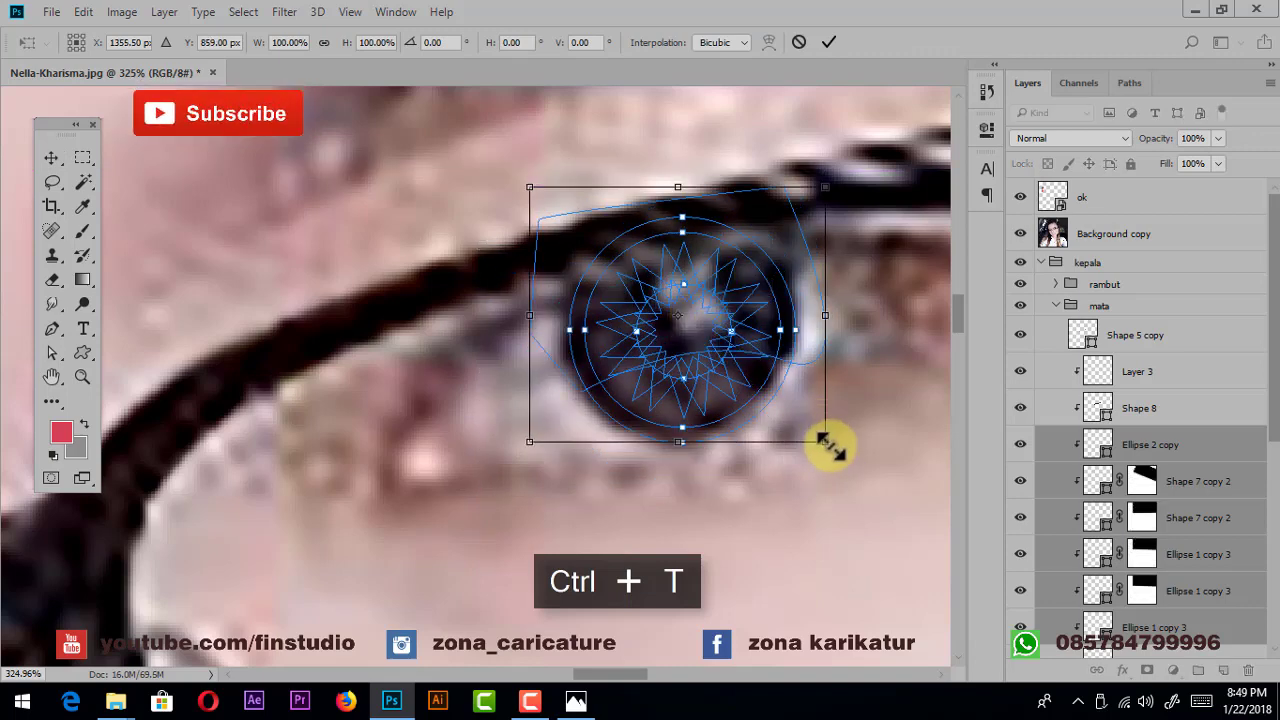
drag(829, 446, 834, 441)
drag(680, 334, 684, 314)
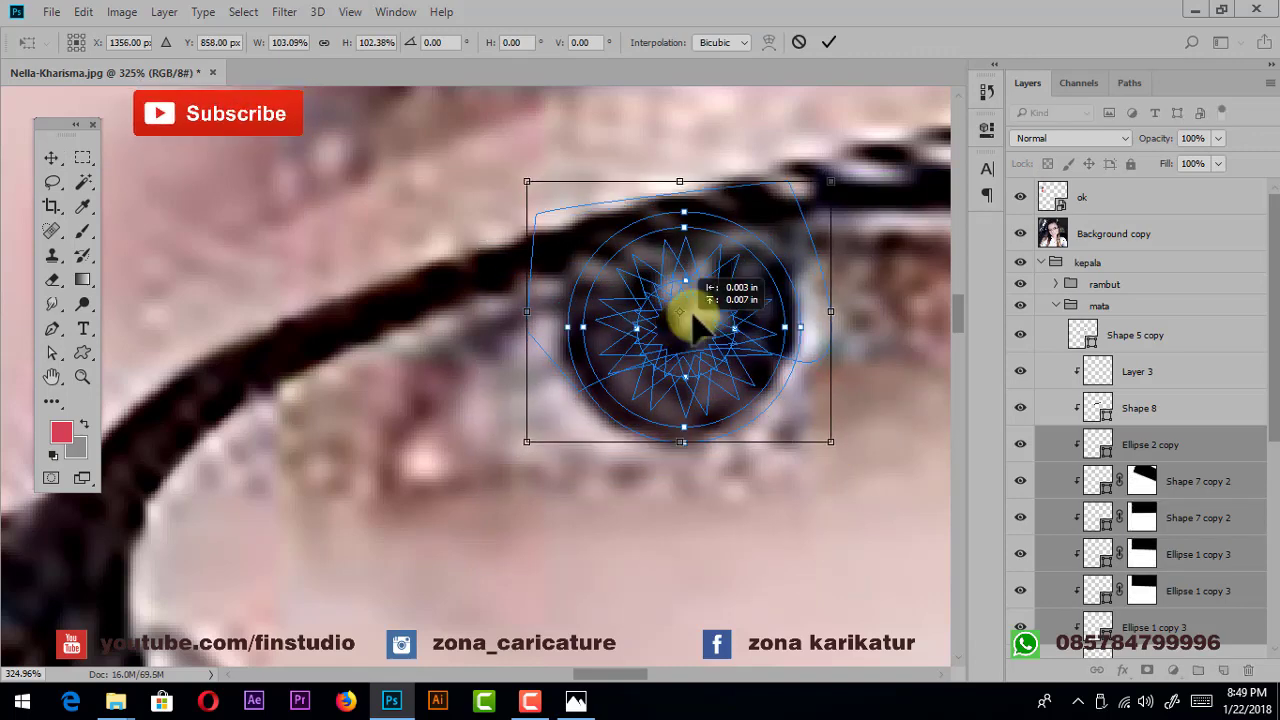
click(828, 42)
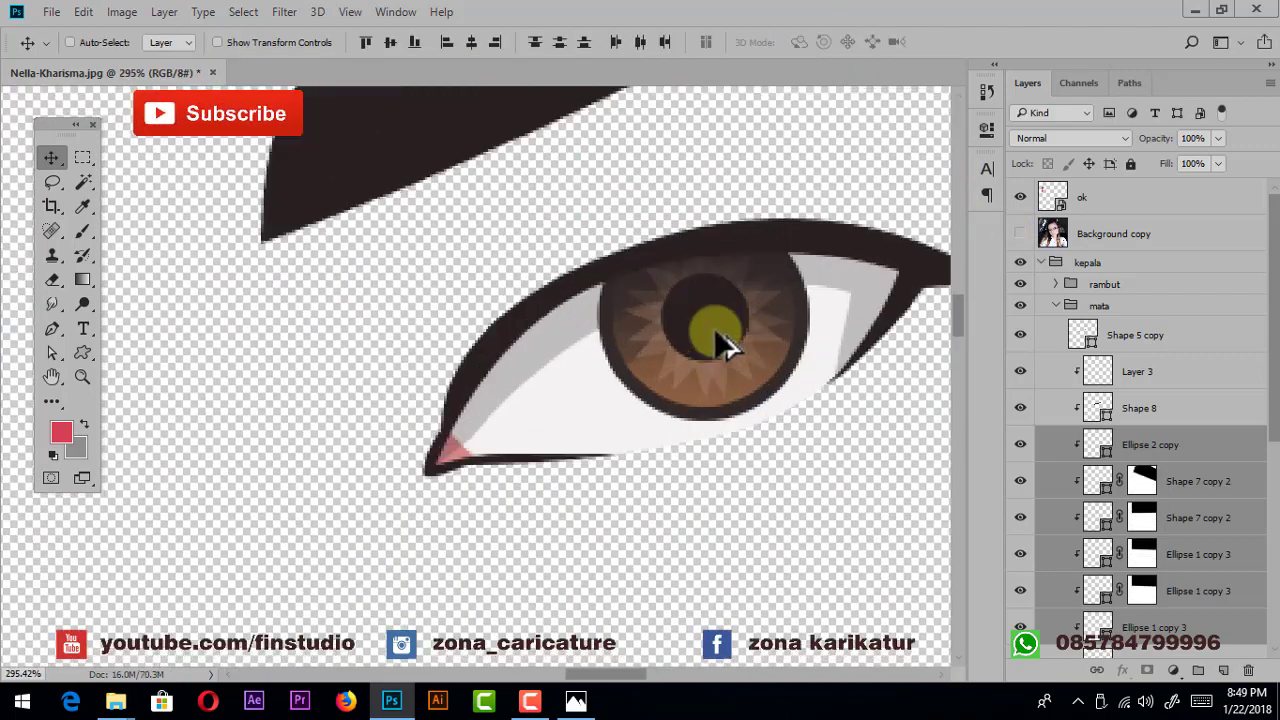
- Toggle the reference photo on and off to check the iris alignment
scroll(726, 345, up, 3)
key(ctrl+t)
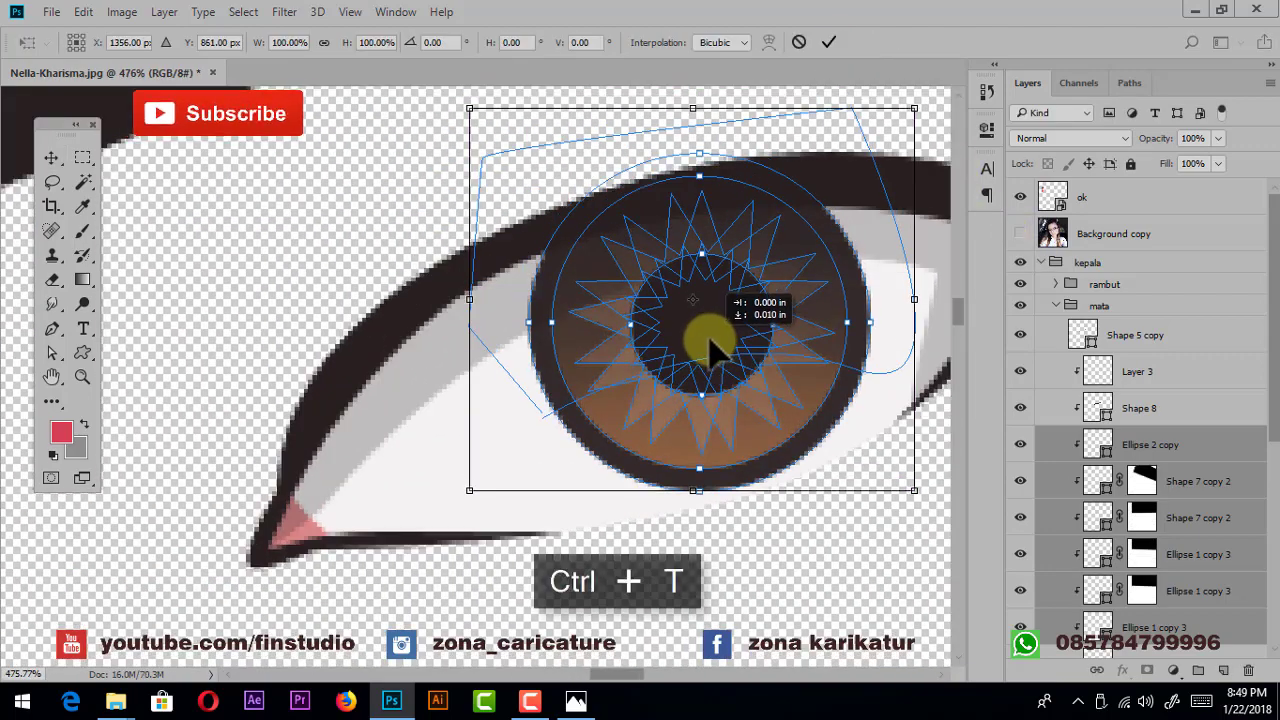
click(828, 42)
click(1020, 233)
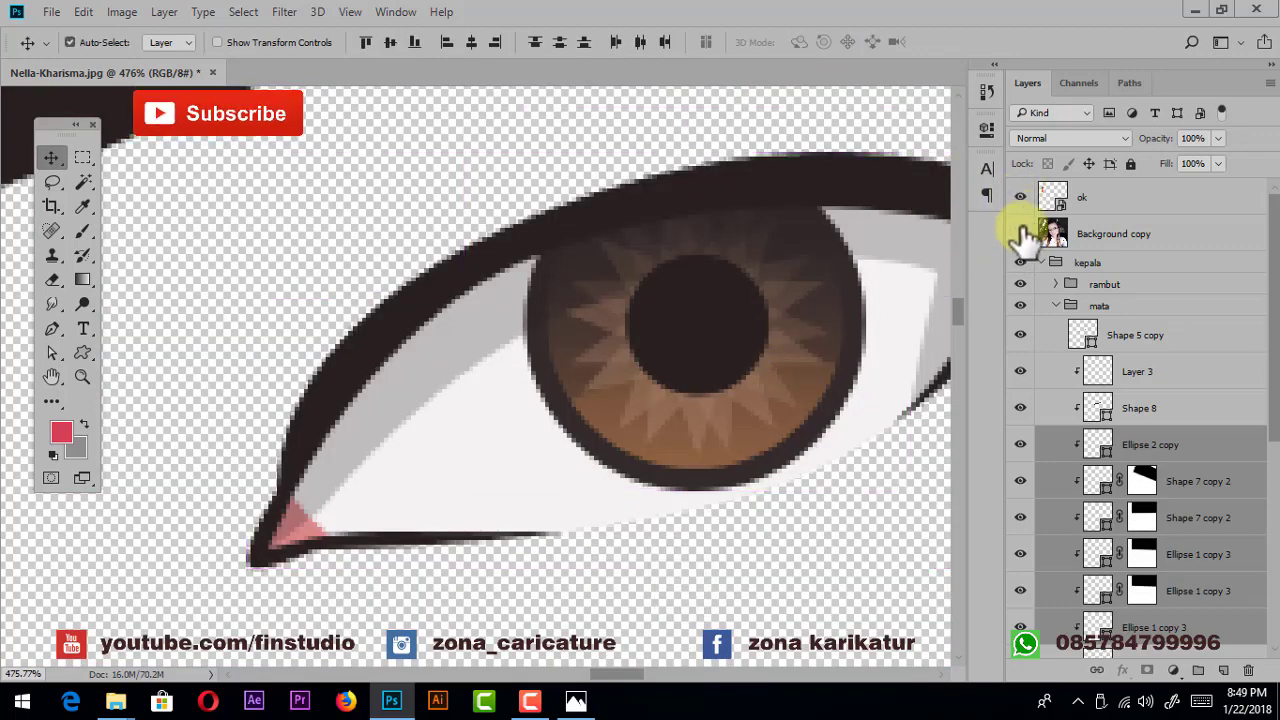
click(1020, 233)
scroll(656, 320, down, 5)
- Create empty Layer 4 above Shape 8 in the eye group, zoomed on the left eye
scroll(657, 320, down, 3)
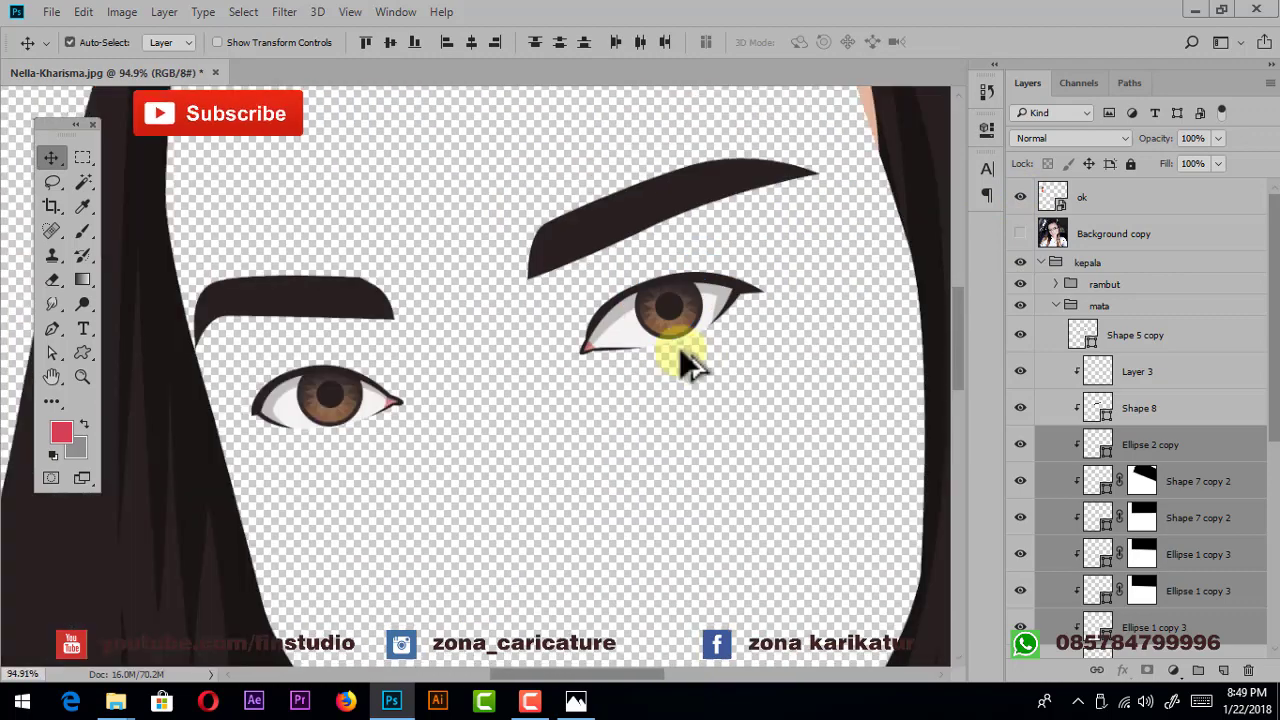
scroll(679, 350, down, 2)
scroll(677, 455, down, 2)
scroll(634, 531, down, 1)
click(640, 465)
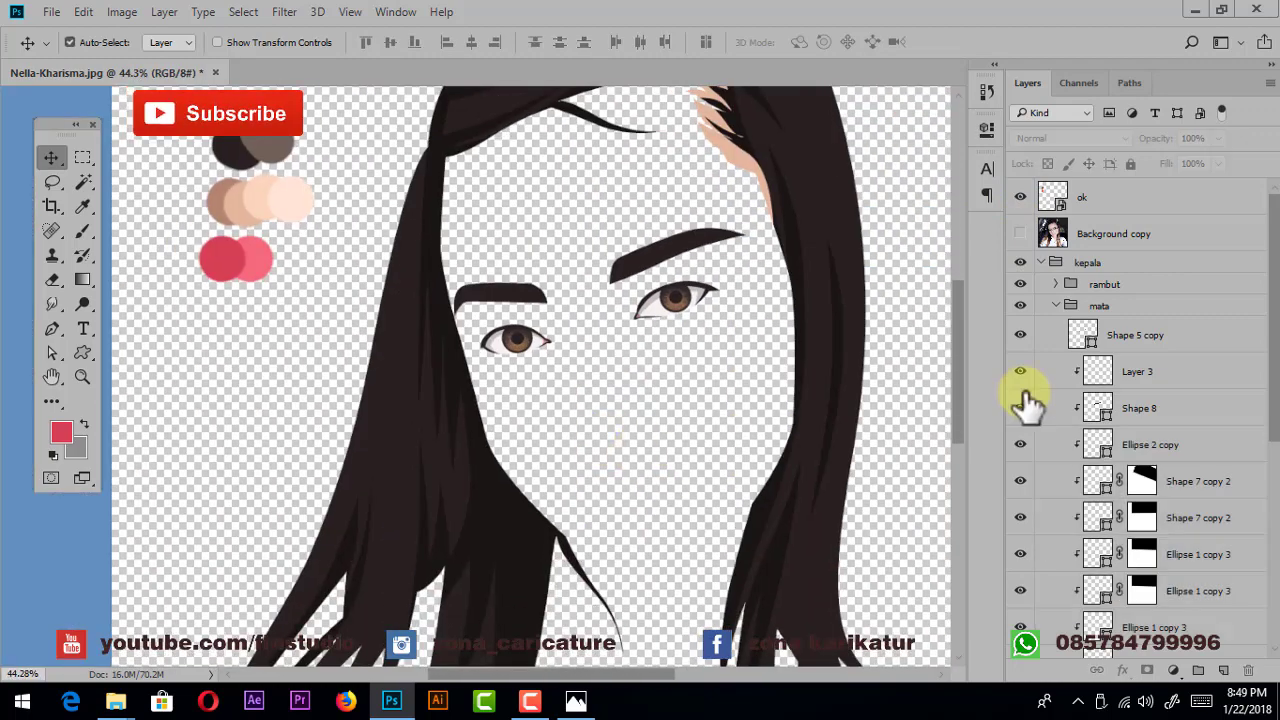
scroll(630, 335, up, 2)
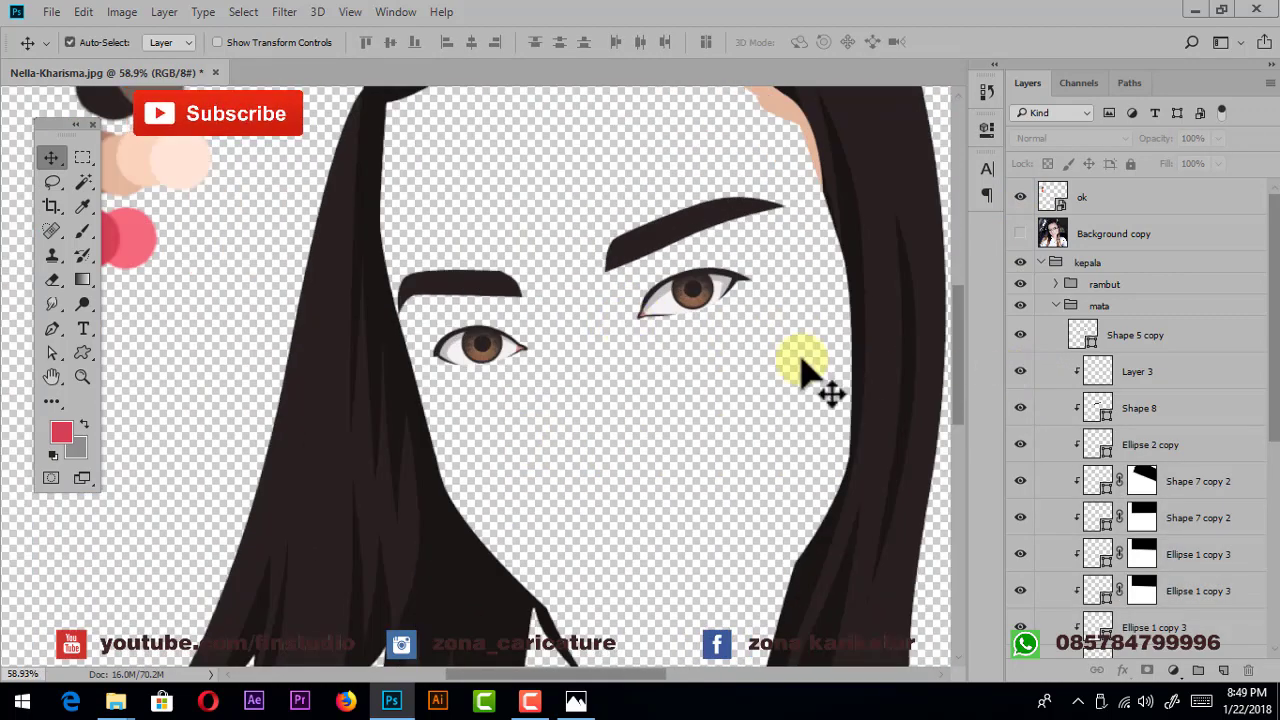
click(1155, 410)
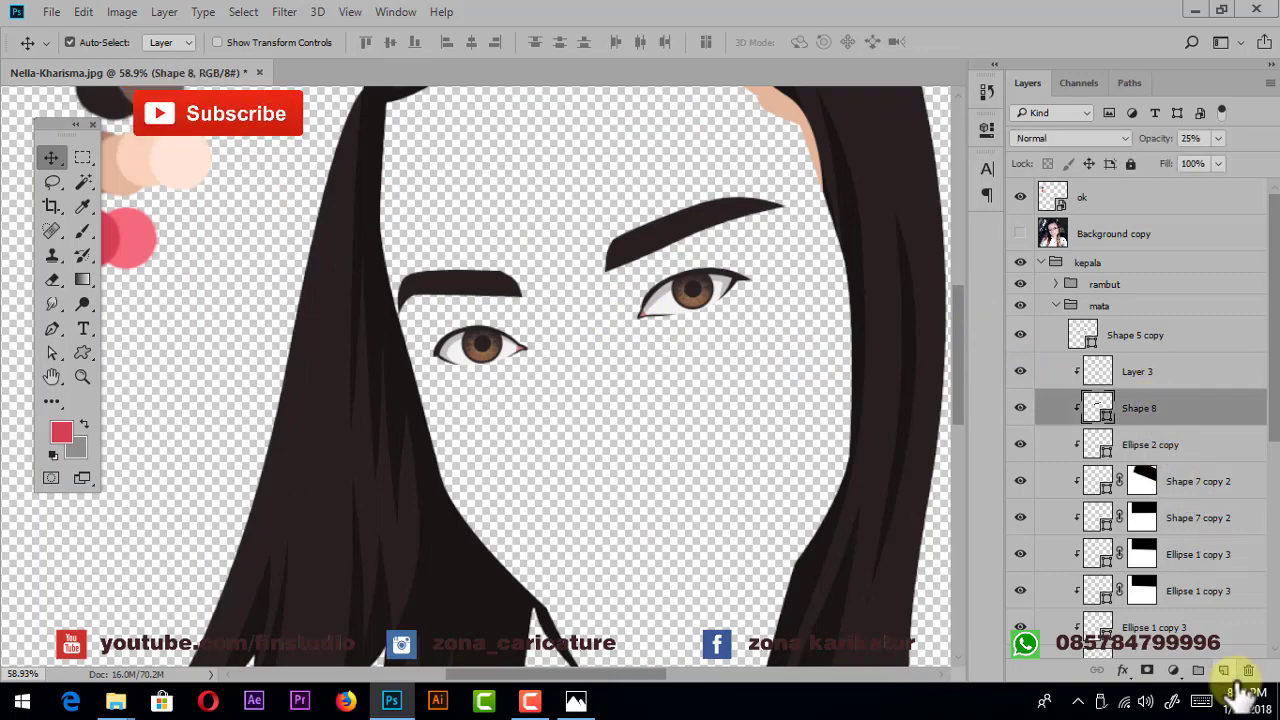
click(1223, 670)
scroll(486, 420, up, 3)
scroll(523, 300, up, 3)
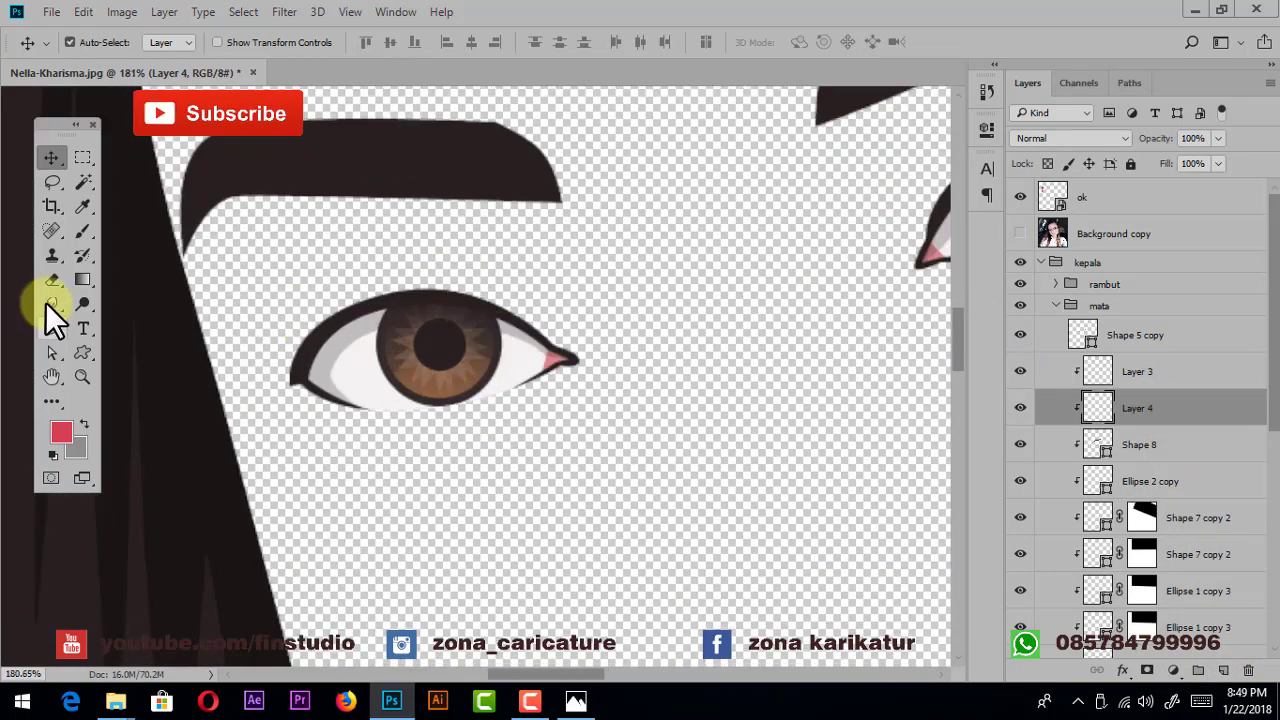
scroll(60, 315, up, 2)
- Draw a small ellipse on the left iris, filled with the sampled eye-white colour
drag(83, 354, 135, 376)
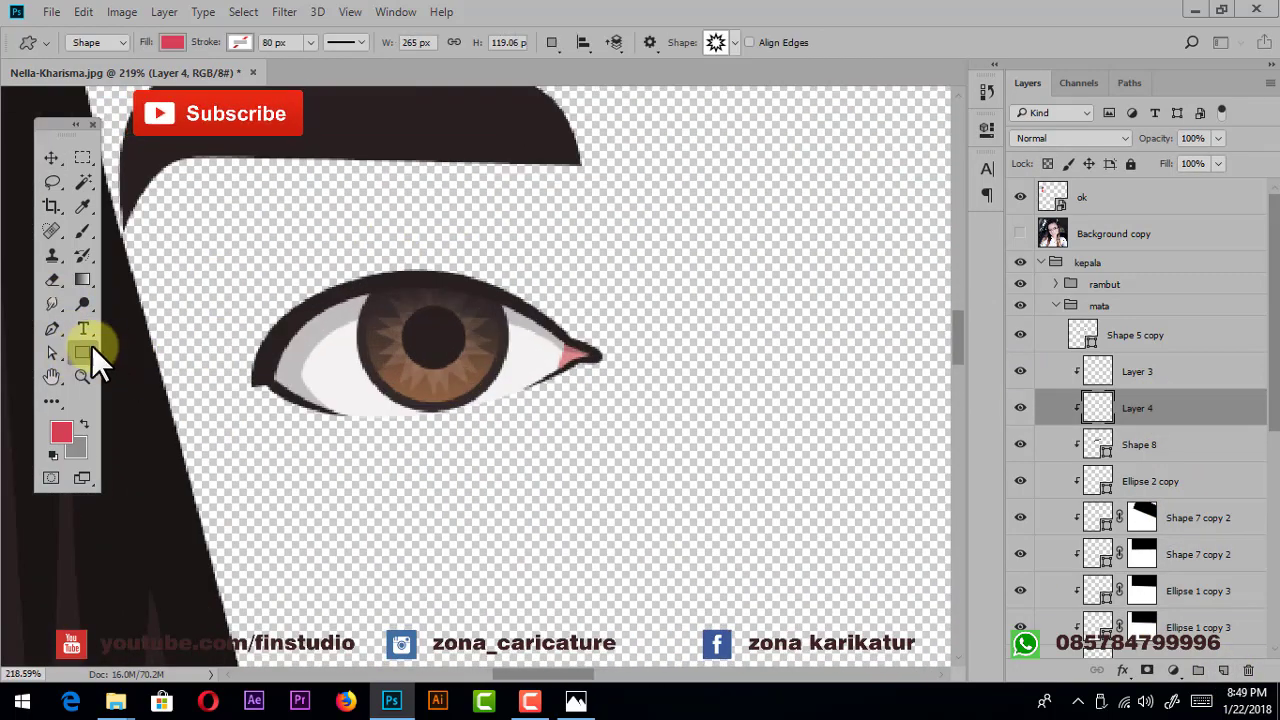
click(150, 388)
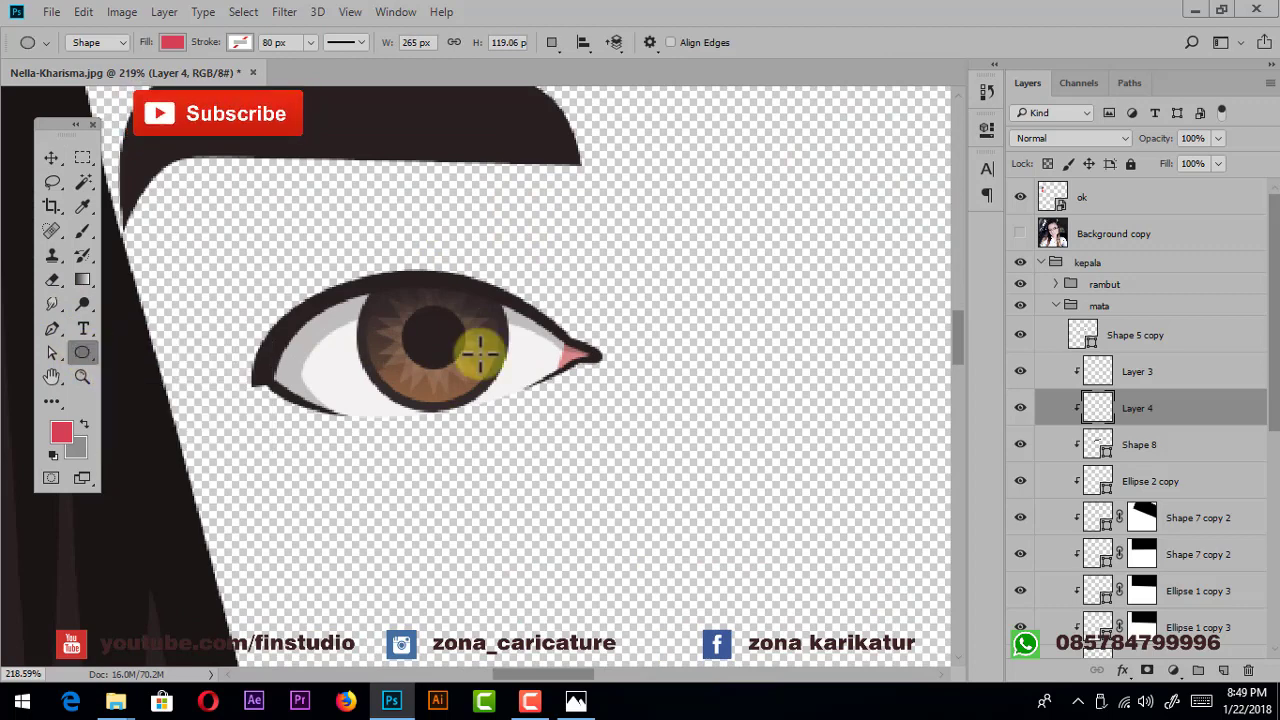
drag(445, 319, 496, 369)
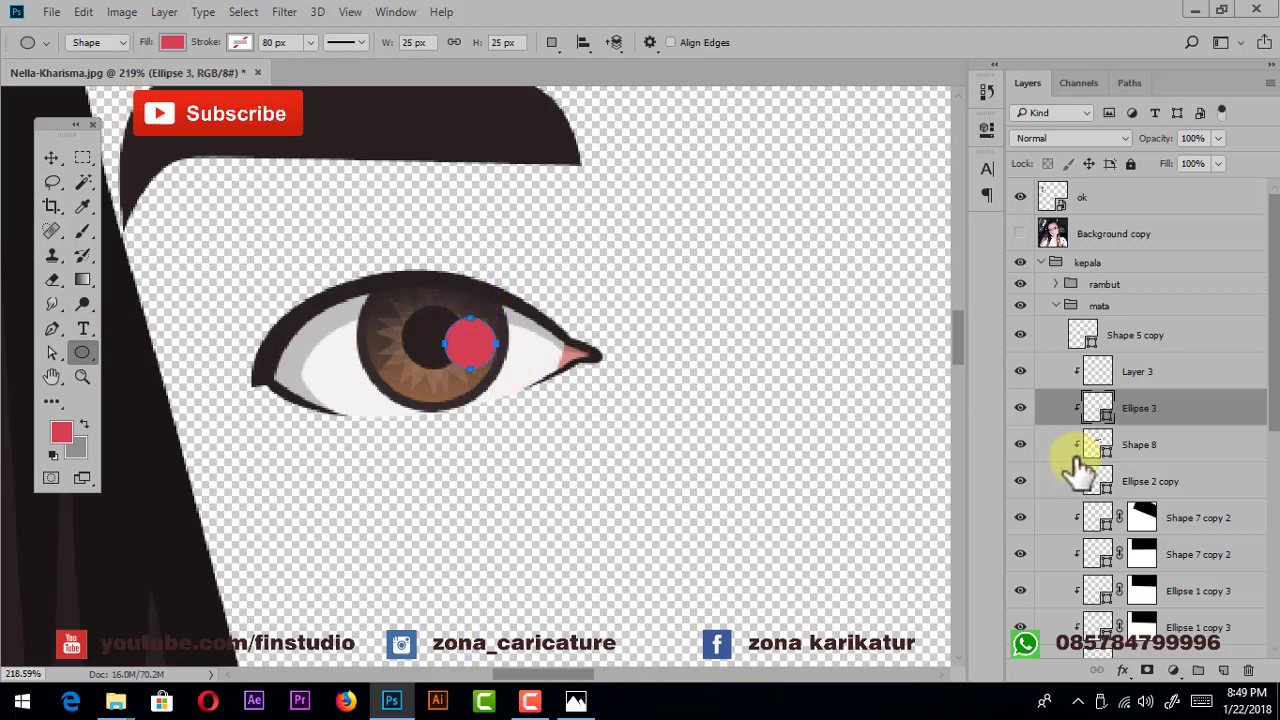
double_click(1098, 408)
click(337, 366)
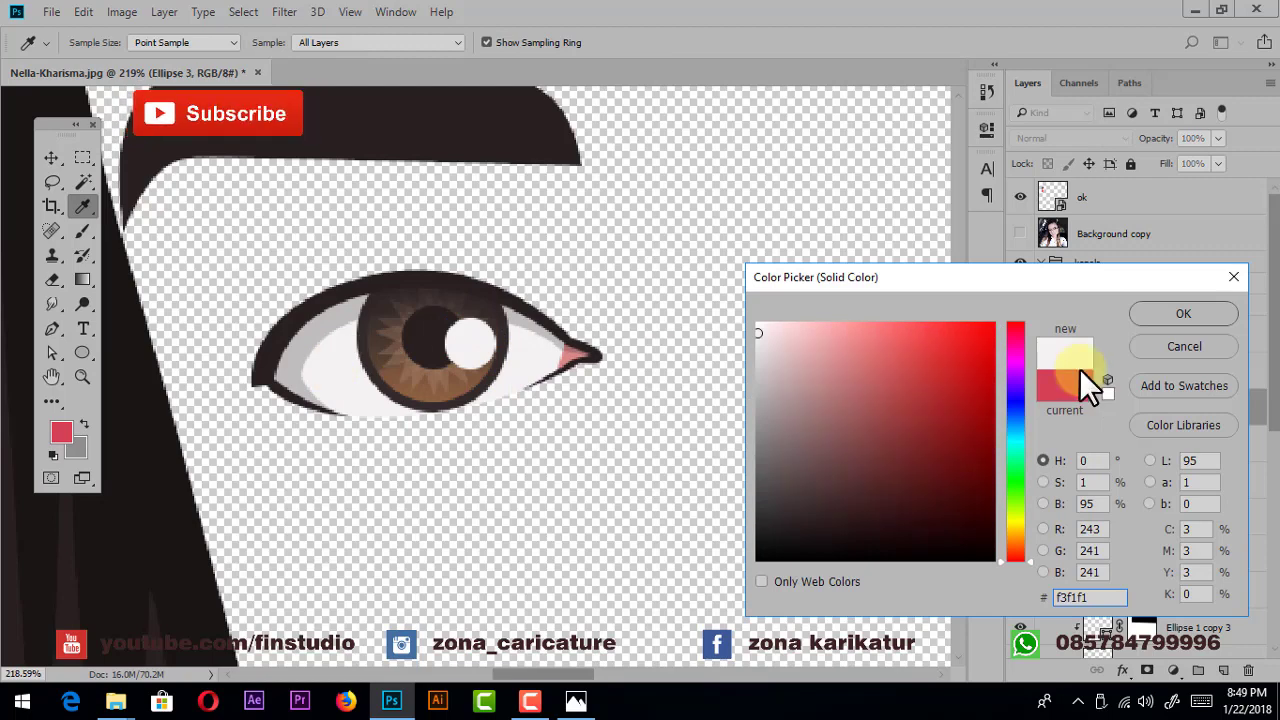
click(1150, 314)
- Add a gradient layer mask so the white catchlight fades out across the circle
click(1147, 670)
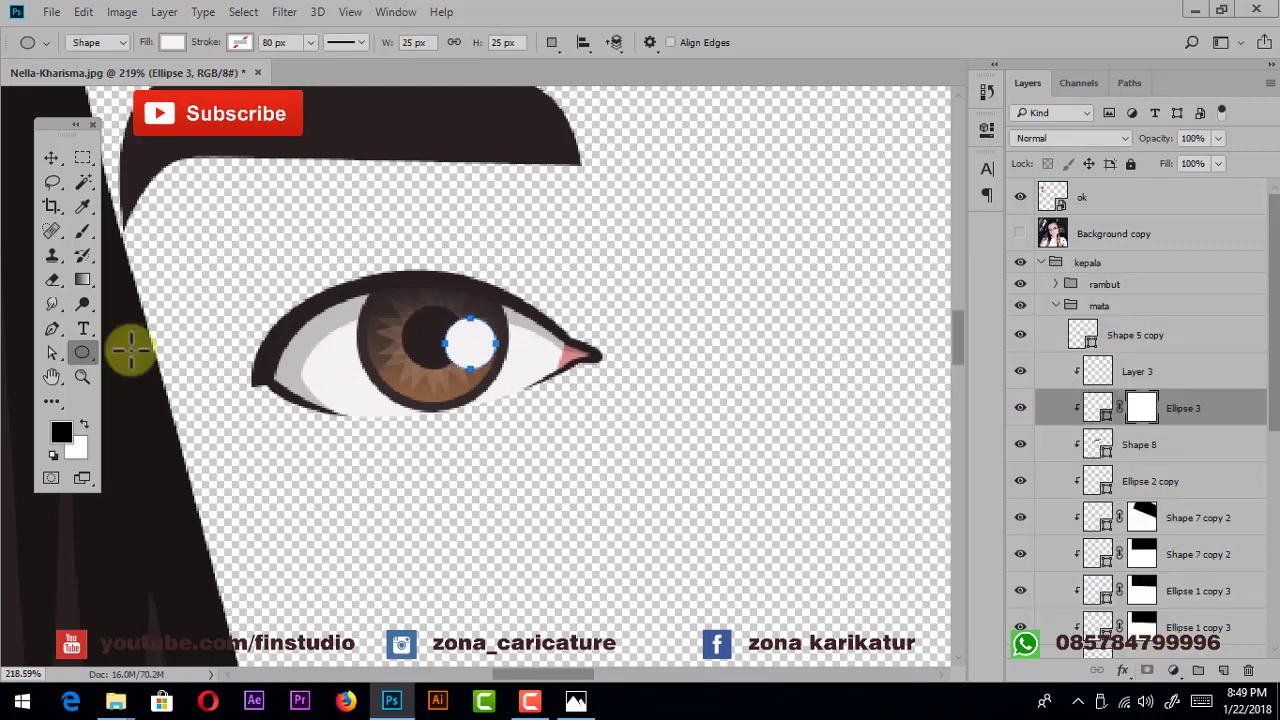
click(78, 278)
mouse_move(420, 380)
mouse_down()
mouse_move(457, 294)
mouse_move(459, 336)
mouse_up()
- Duplicate the catchlight onto the right iris as Ellipse 3 copy
click(56, 157)
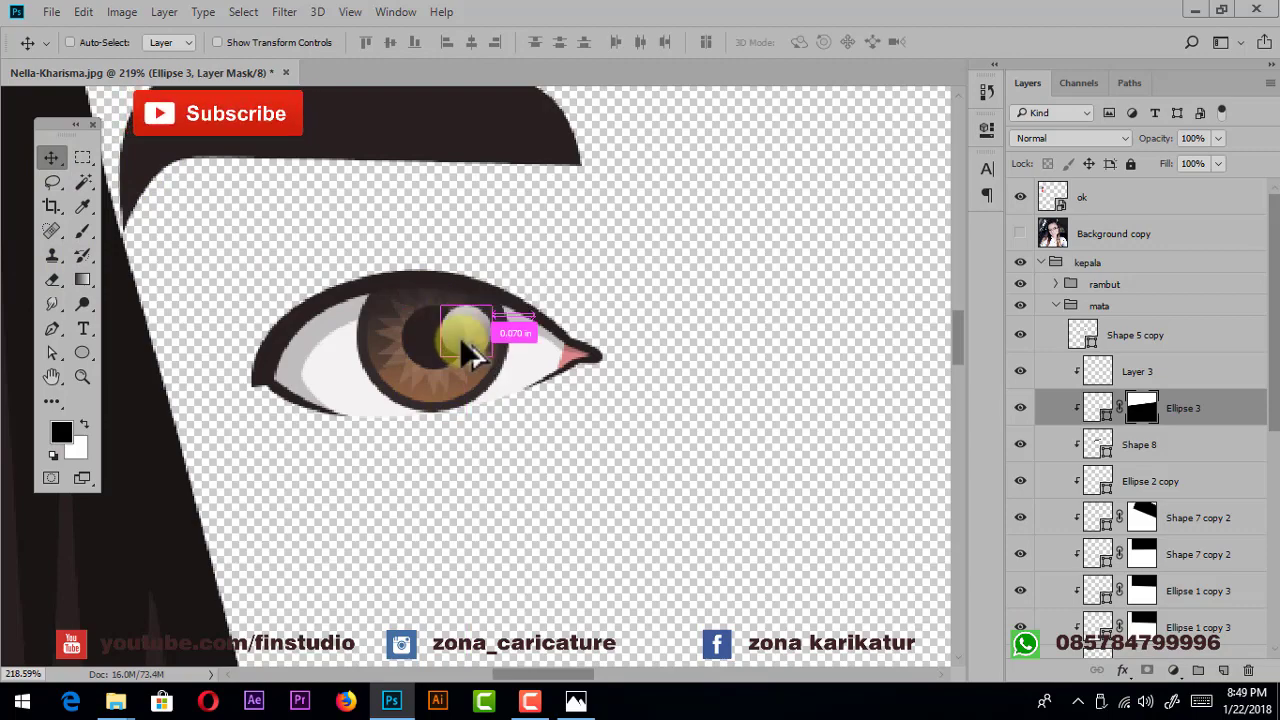
scroll(459, 336, down, 2)
drag(659, 290, 439, 365)
drag(248, 412, 727, 297)
scroll(657, 343, down, 2)
scroll(670, 365, down, 2)
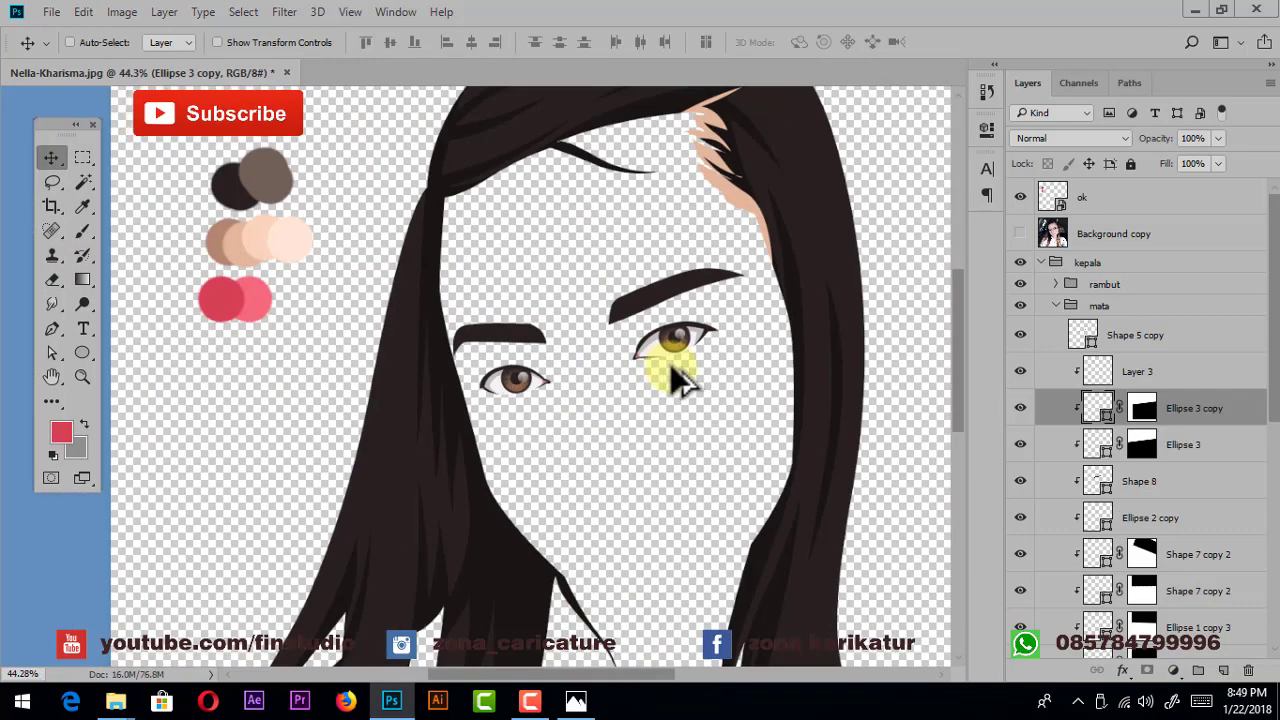
scroll(670, 365, up, 2)
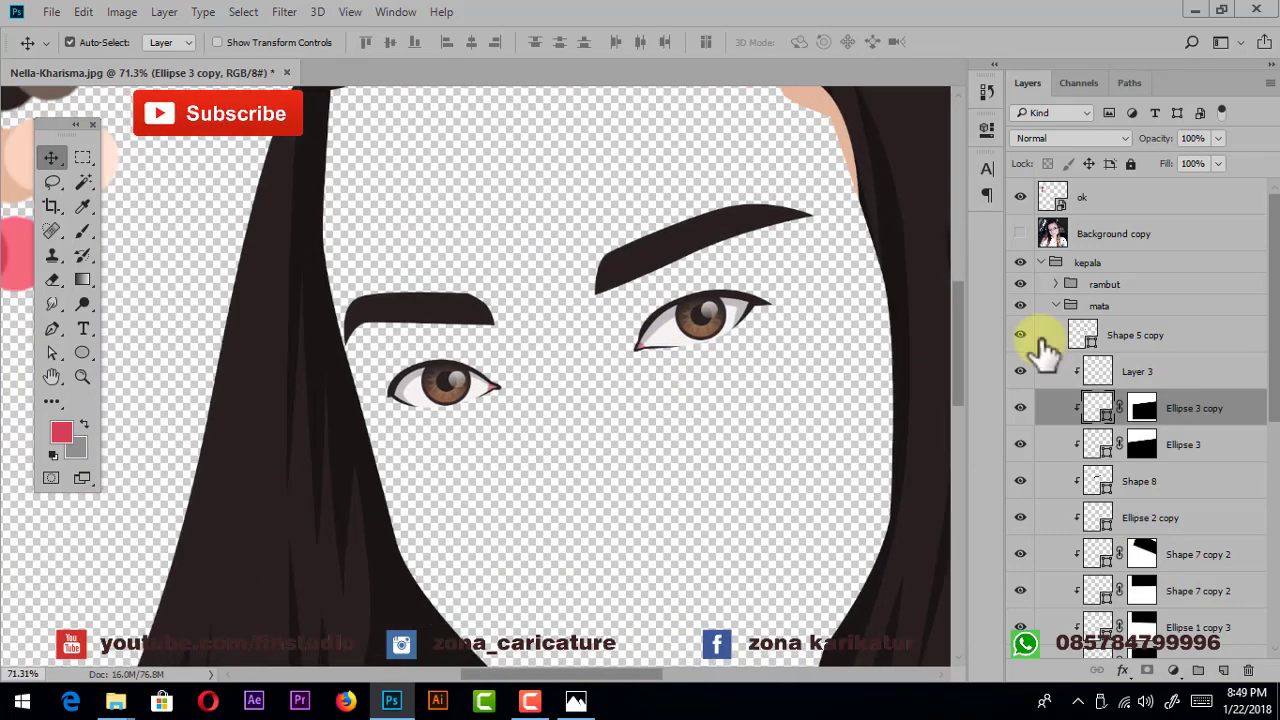
- Collapse the mata group and reposition the face in view
click(1057, 304)
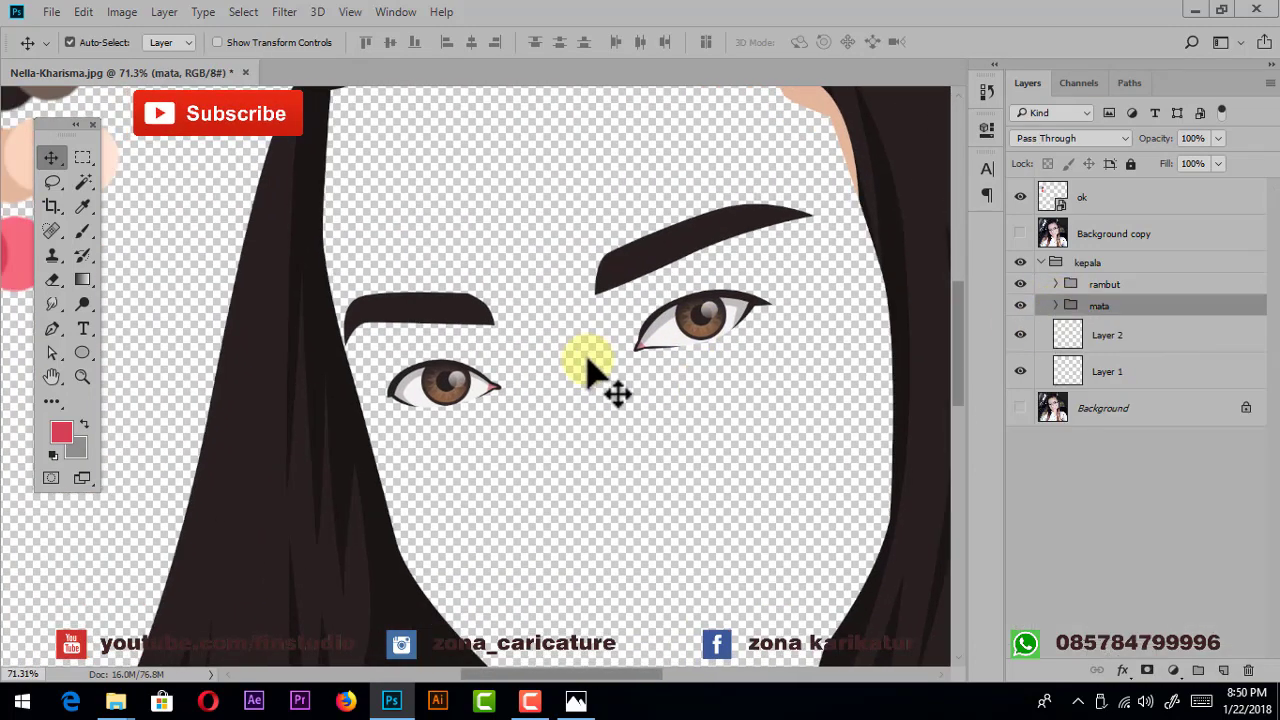
drag(588, 370, 600, 323)
drag(677, 380, 665, 348)
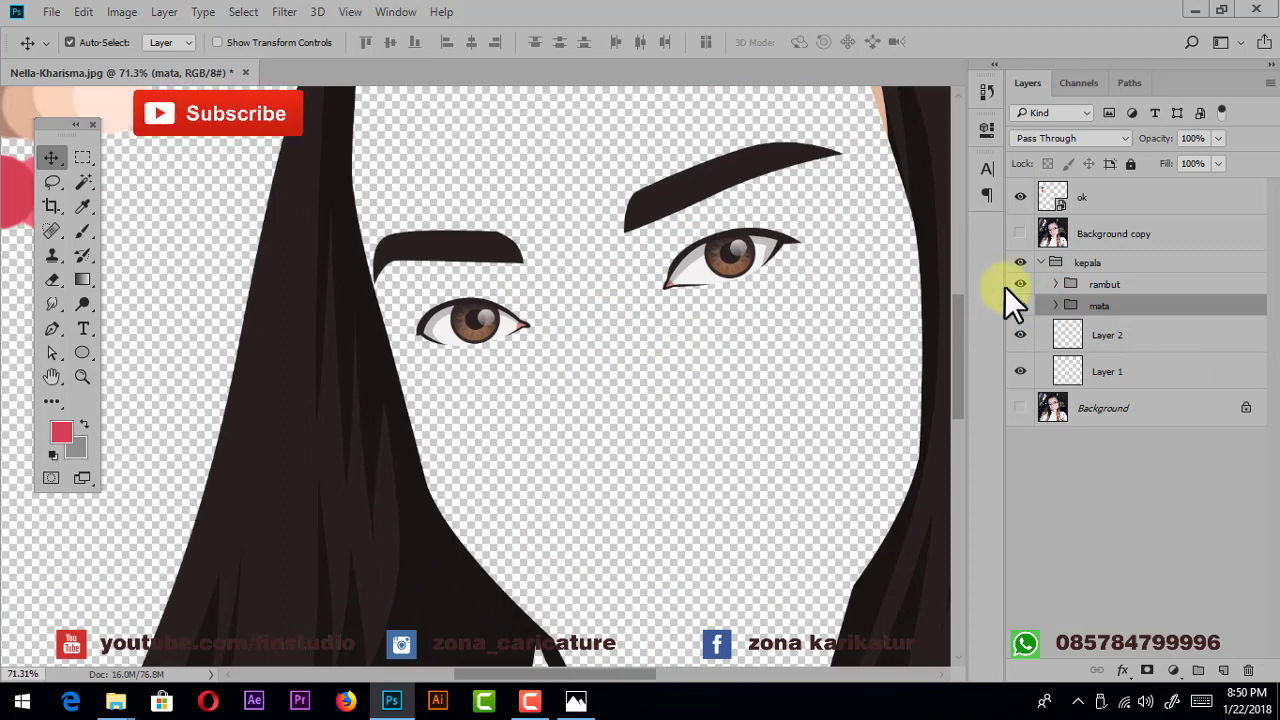
- Create a group named kacamata above rambut and show the Background copy reference photo
click(1110, 286)
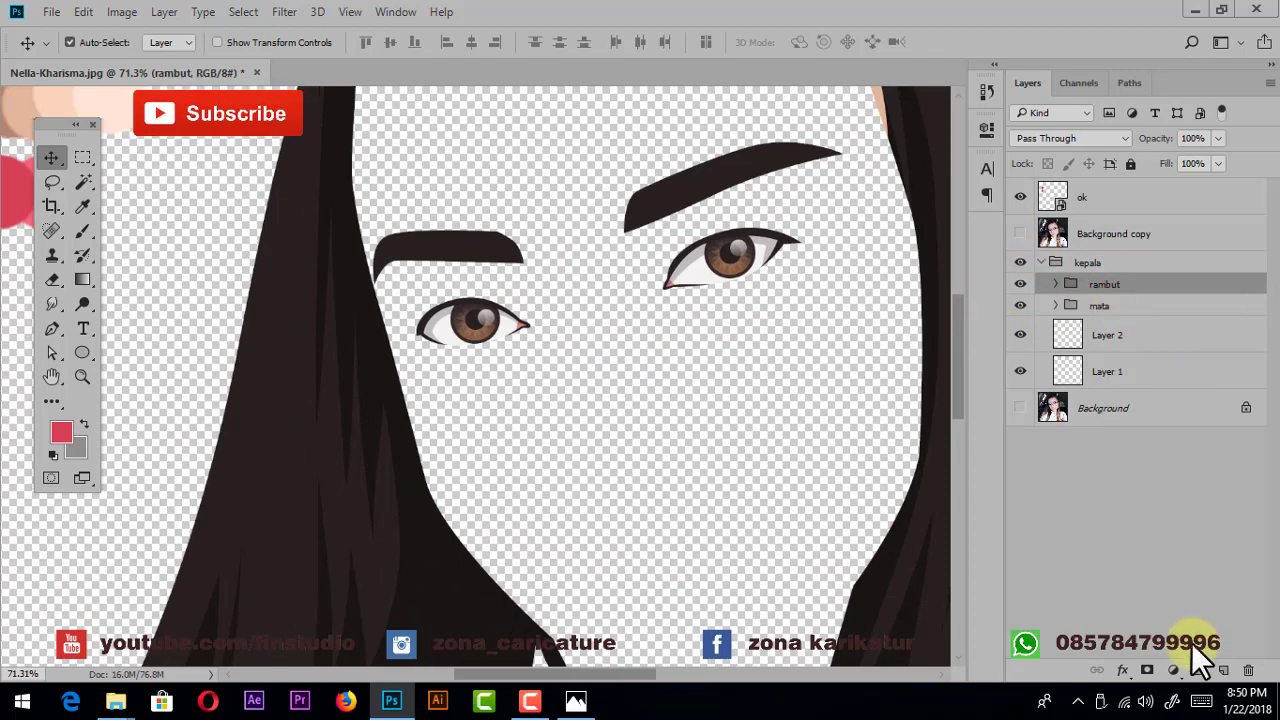
click(1197, 671)
text(kacam)
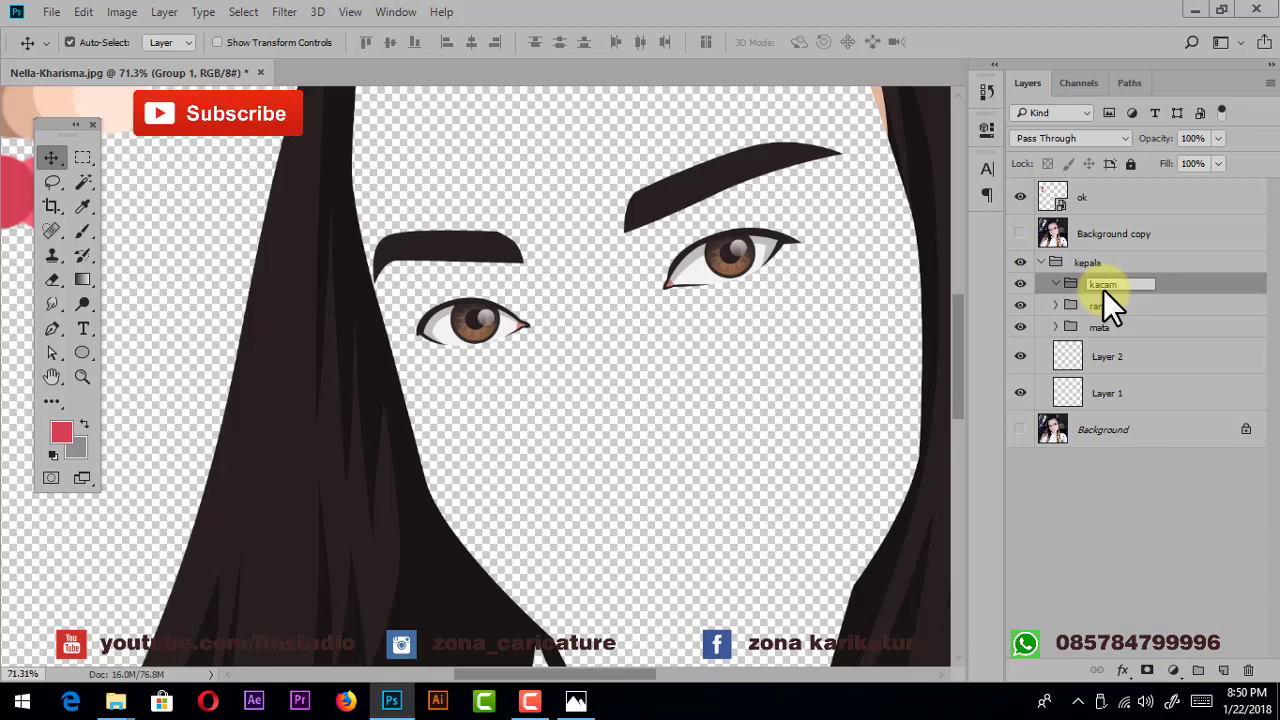
text(ata)
key(Return)
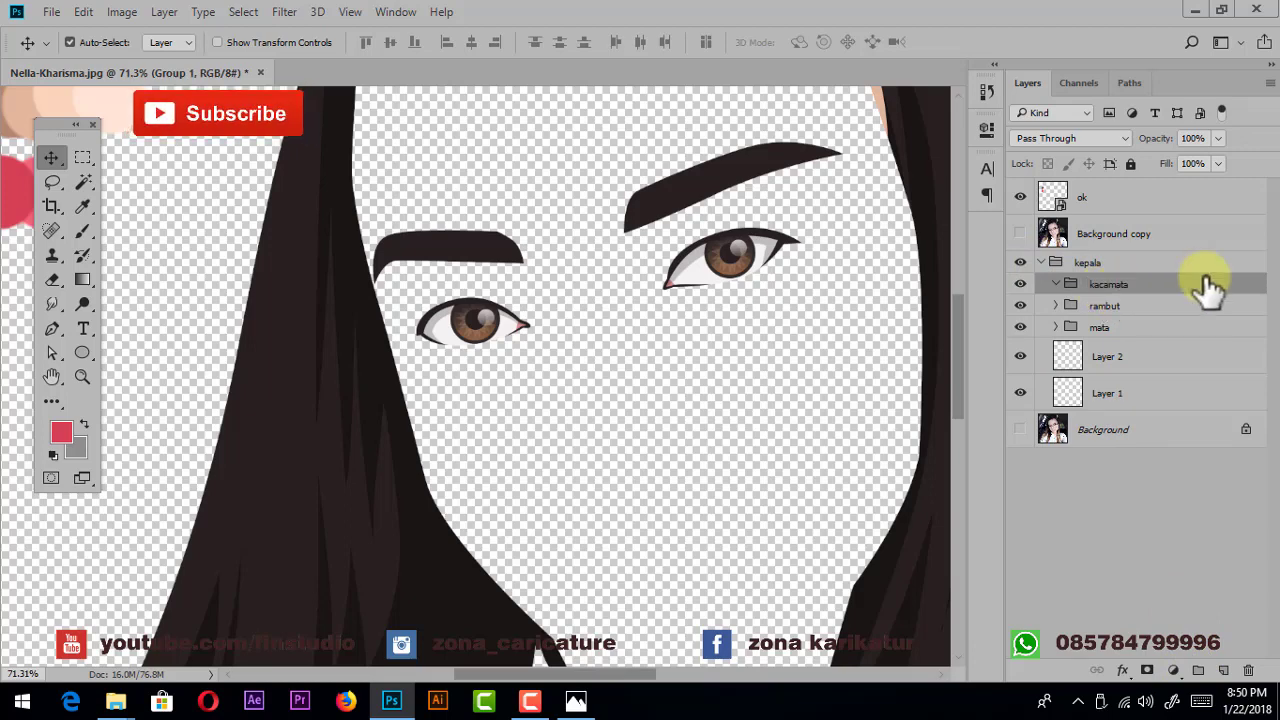
click(1020, 234)
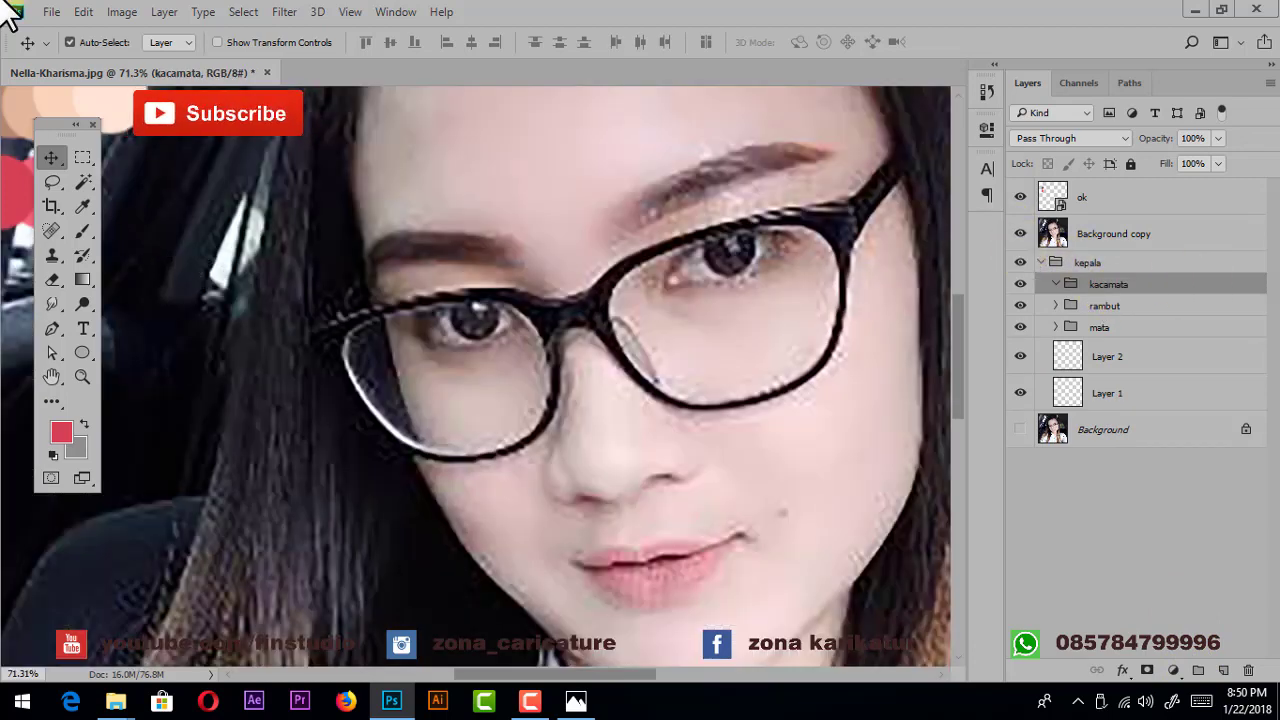
- Pen-trace the glasses' outer edge around the left lens and over the nose bridge
click(51, 330)
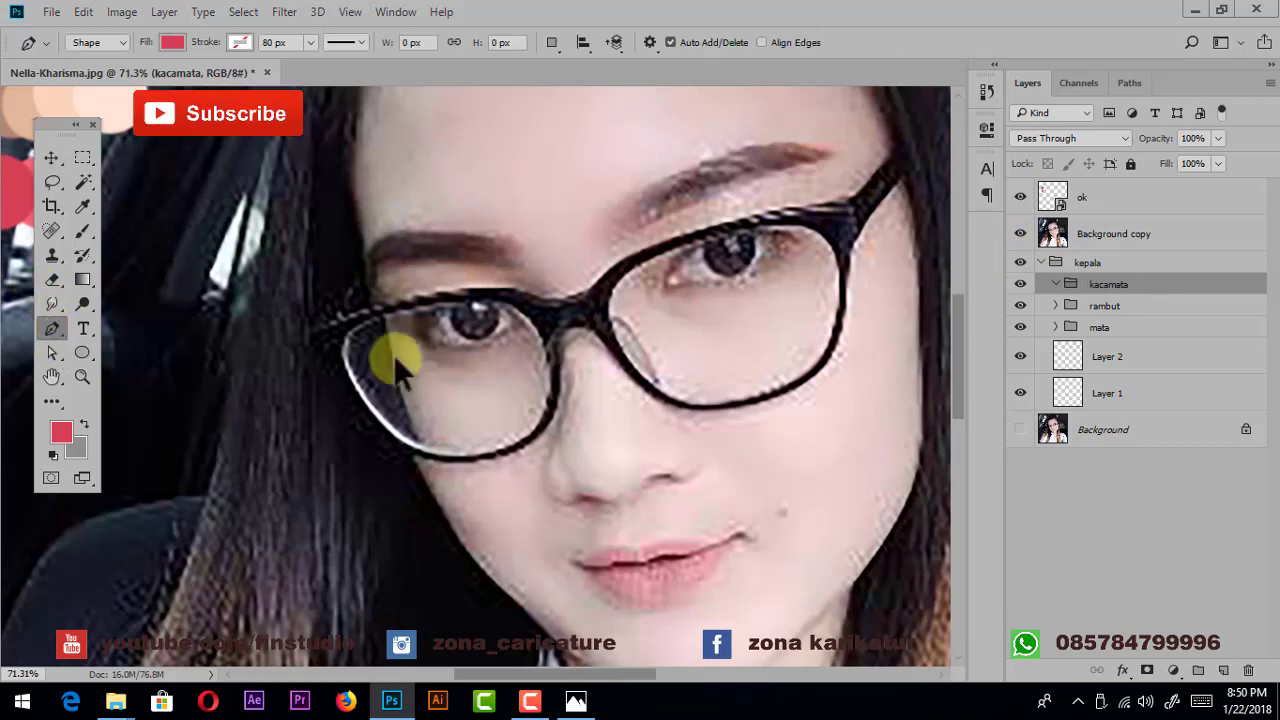
scroll(394, 355, up, 2)
scroll(329, 371, up, 2)
click(266, 292)
click(305, 380)
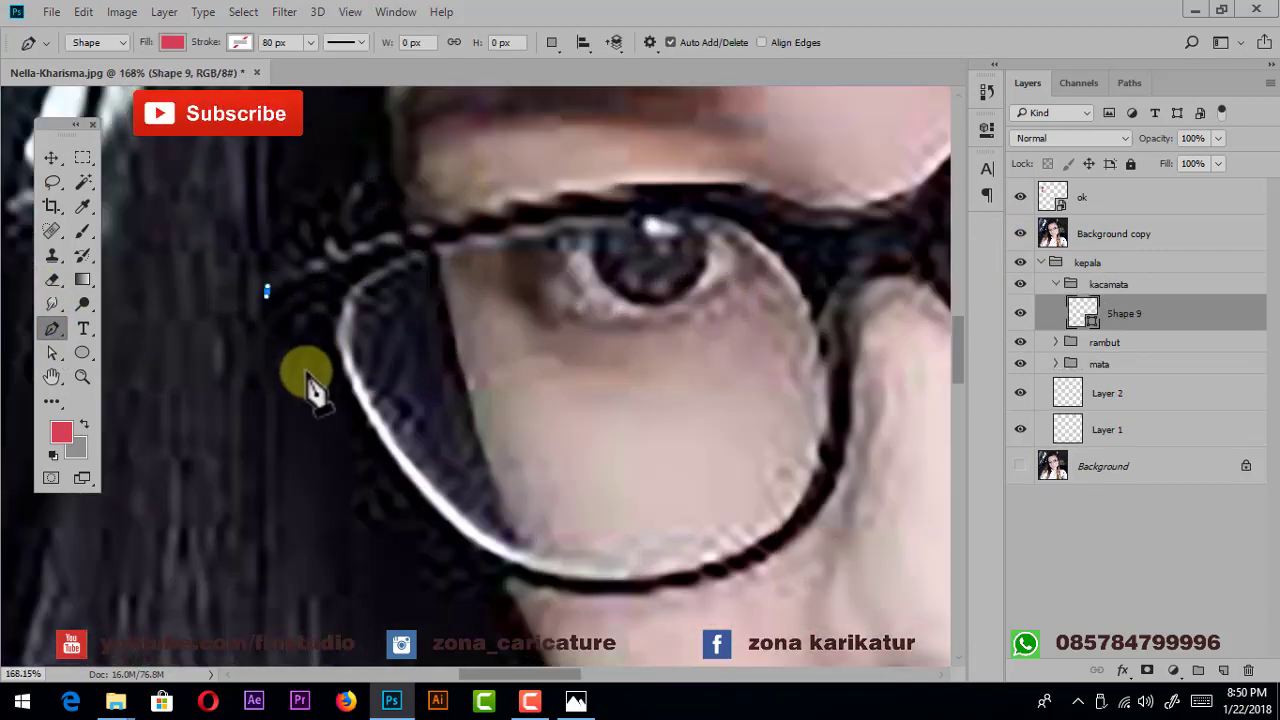
scroll(323, 314, down, 2)
scroll(329, 314, down, 2)
drag(335, 303, 341, 318)
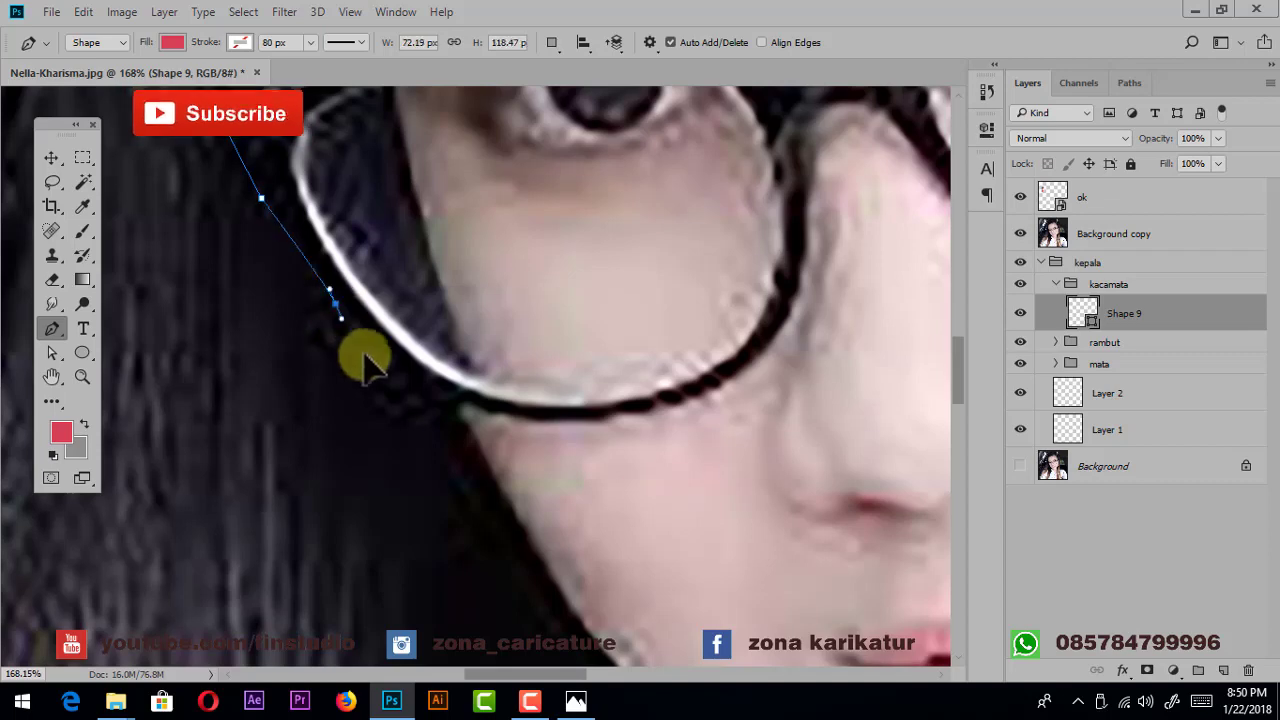
drag(623, 420, 758, 410)
key(ctrl+z)
drag(766, 332, 749, 423)
mouse_move(767, 363)
mouse_down()
mouse_move(775, 325)
mouse_move(667, 450)
mouse_up()
drag(671, 328, 697, 308)
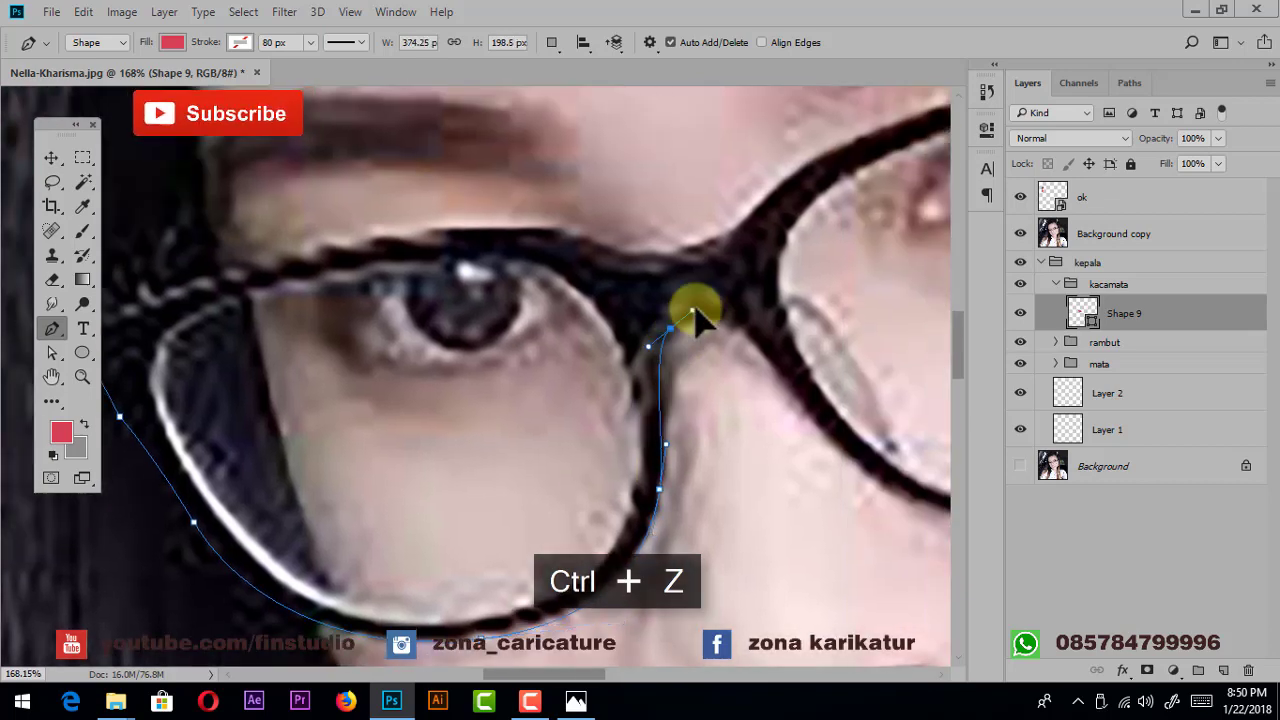
mouse_move(770, 378)
mouse_down()
mouse_move(633, 346)
mouse_move(643, 400)
mouse_move(400, 371)
mouse_move(321, 315)
mouse_up()
- Continue the Shape 9 outline around the right lens and up the temple
drag(496, 396, 593, 404)
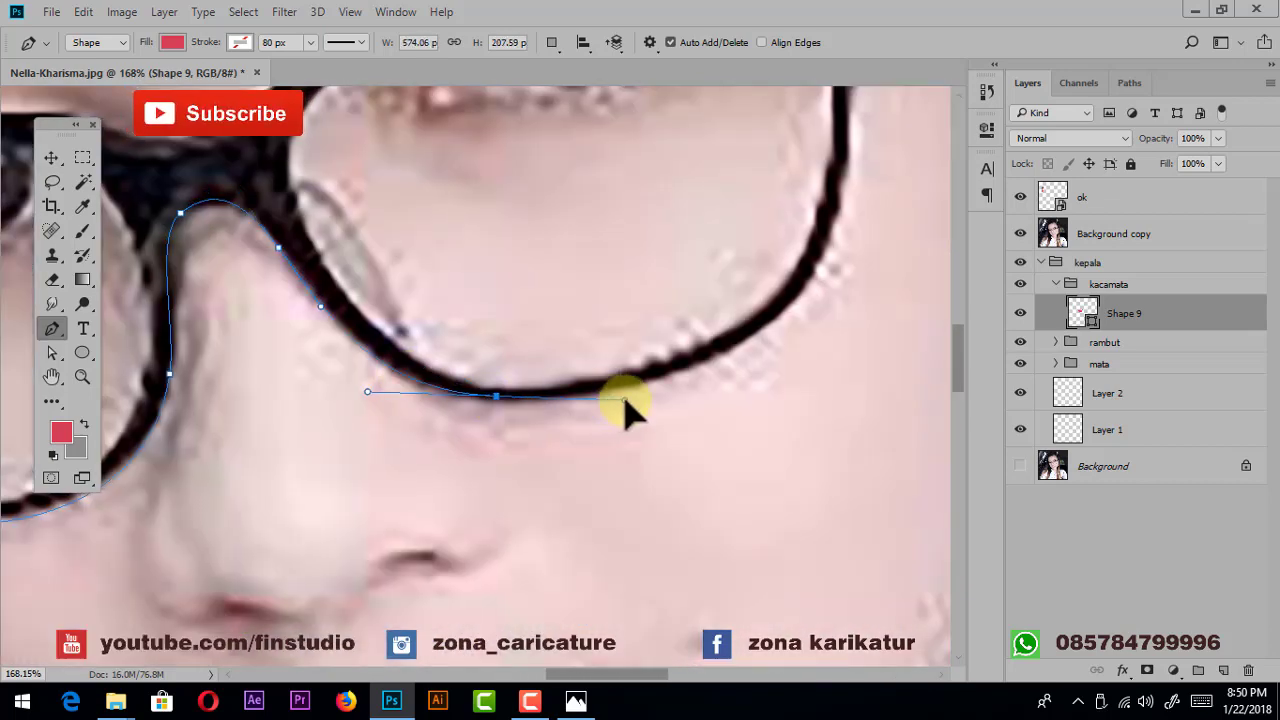
drag(793, 301, 838, 268)
drag(838, 207, 786, 357)
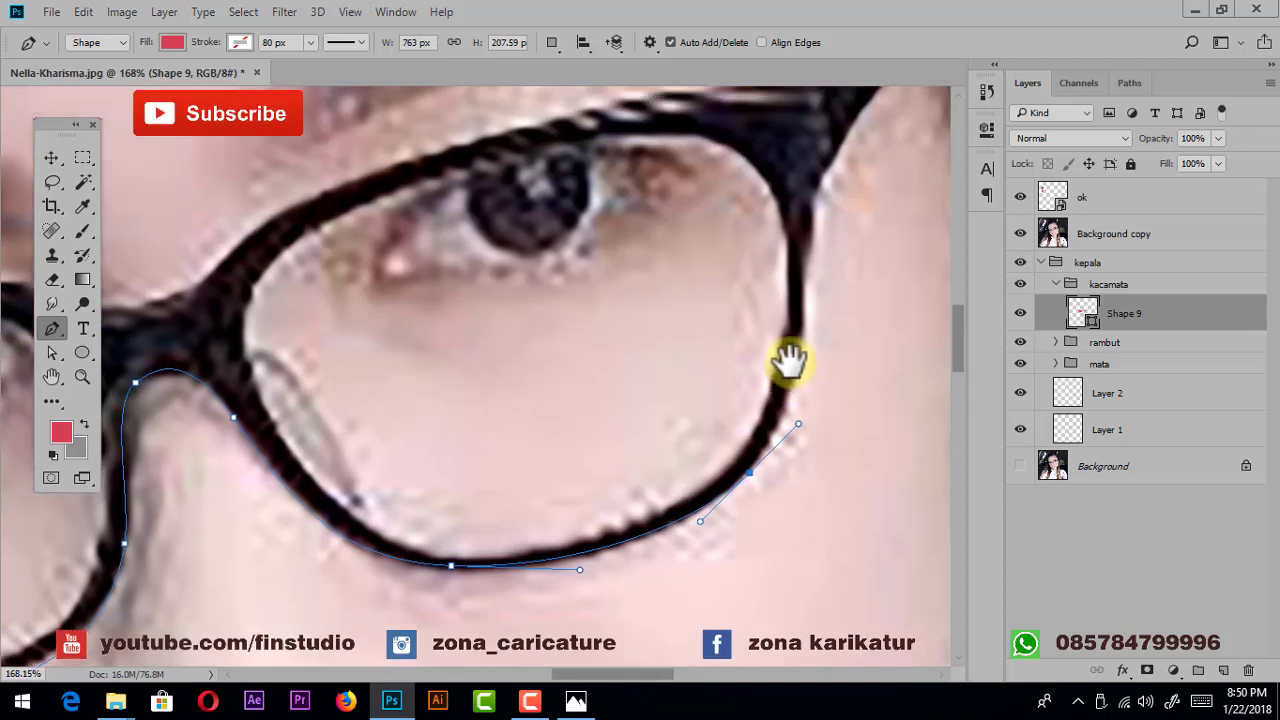
mouse_move(811, 226)
mouse_down()
mouse_move(809, 206)
mouse_move(794, 331)
mouse_up()
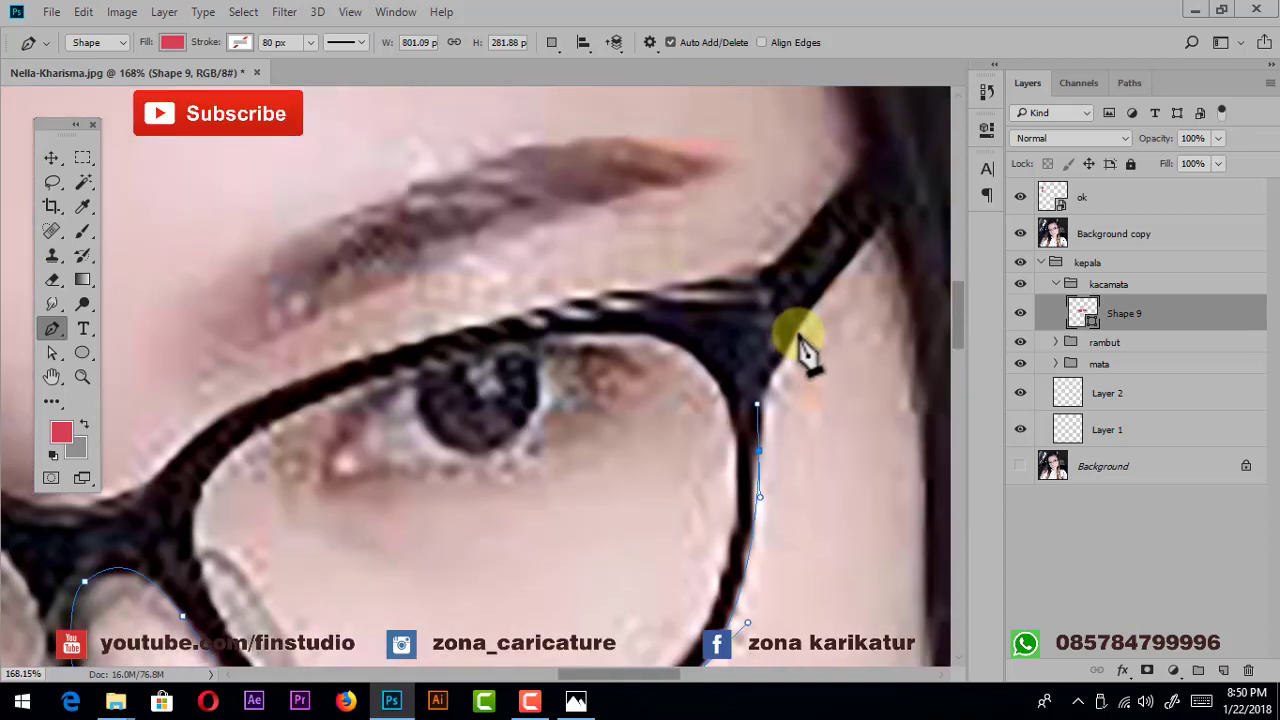
drag(857, 251, 778, 355)
click(799, 323)
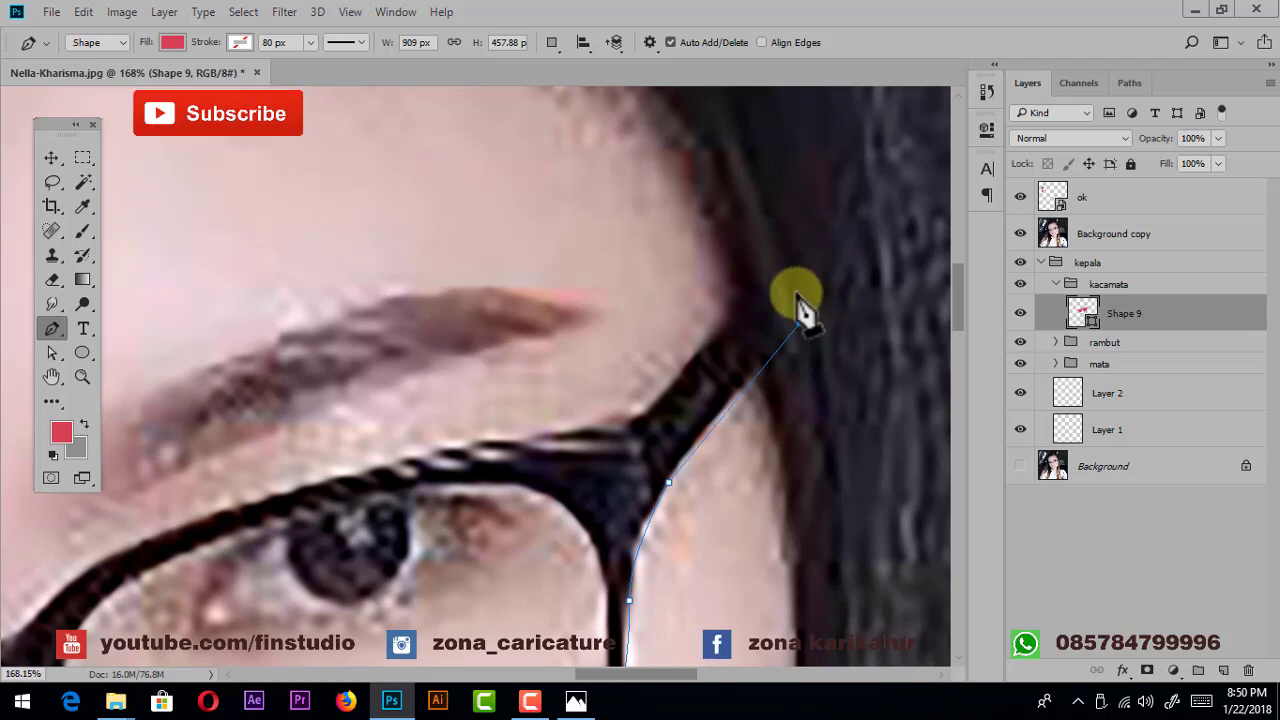
click(793, 267)
click(634, 427)
- Trace the frame's top edge above both lenses to complete the outline
drag(487, 430, 693, 358)
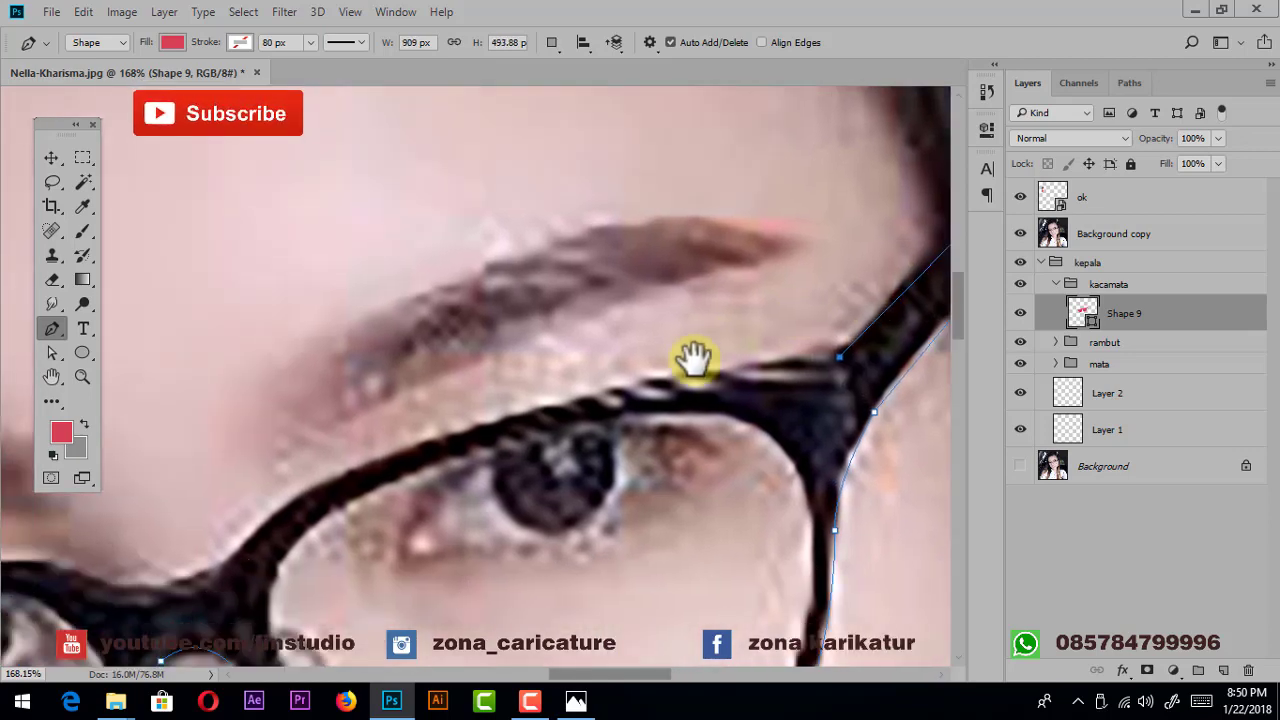
drag(452, 438, 726, 324)
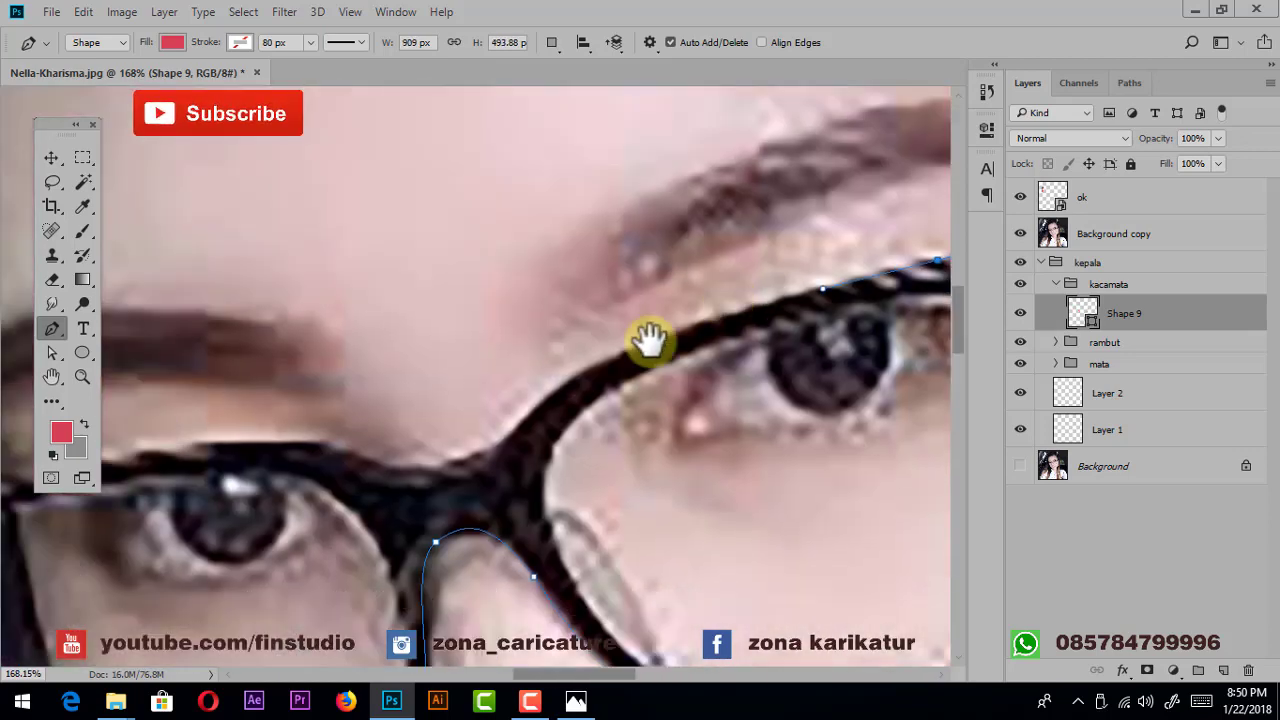
drag(561, 383, 519, 412)
mouse_move(463, 448)
mouse_down()
mouse_move(429, 470)
mouse_move(541, 467)
mouse_move(475, 443)
mouse_up()
mouse_move(366, 457)
mouse_down()
mouse_move(609, 443)
mouse_move(425, 460)
mouse_move(530, 388)
mouse_up()
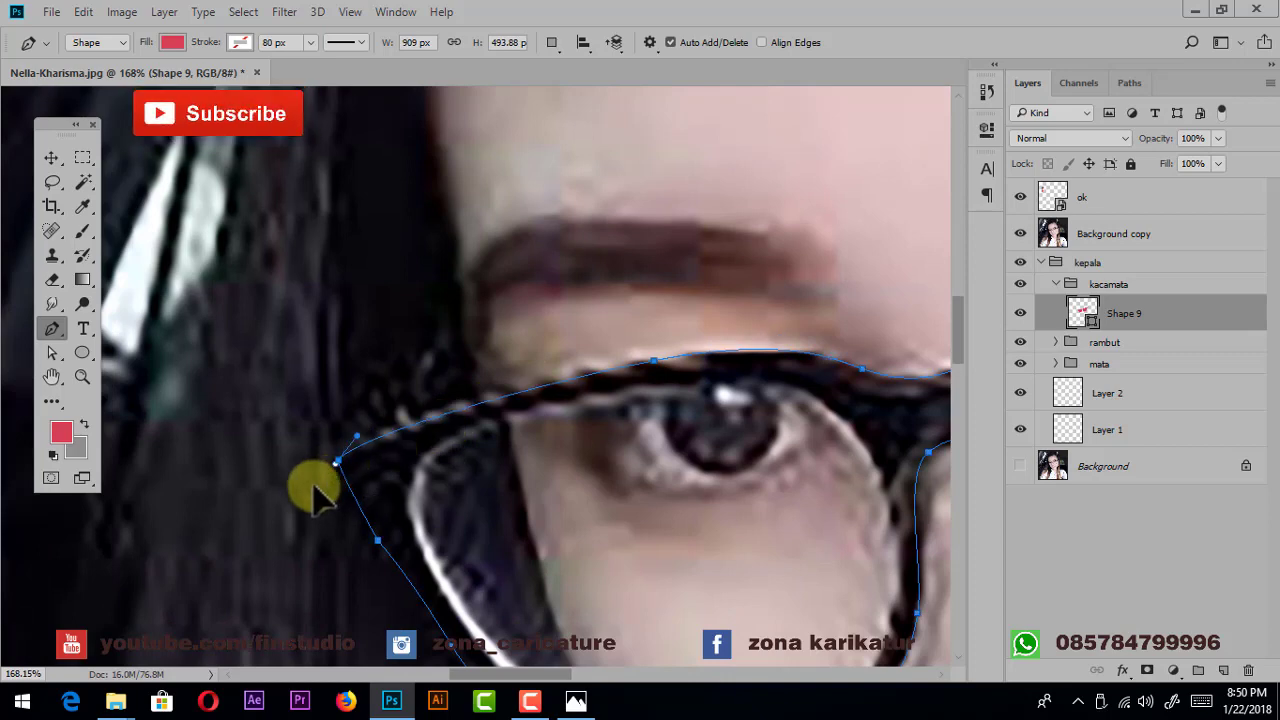
scroll(563, 457, down, 5)
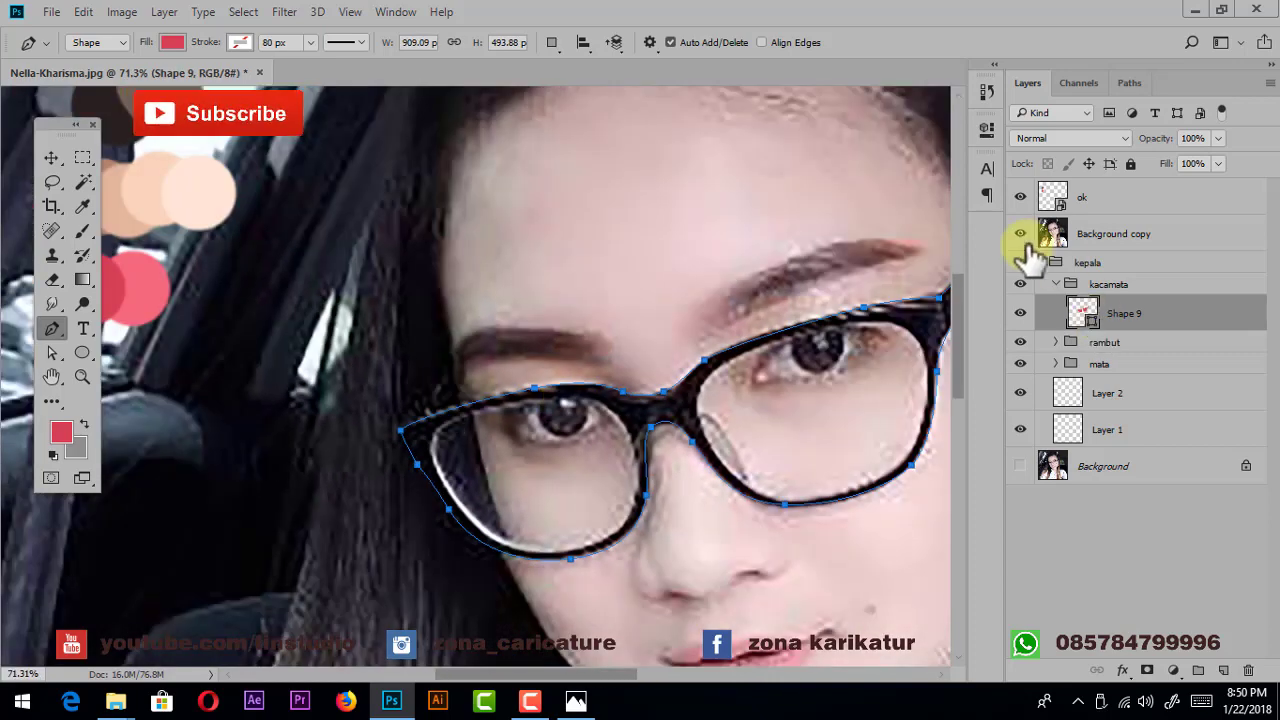
- Fill Shape 9 with the frame's near-black colour 1a1518 and hide the reference photo
scroll(790, 497, up, 3)
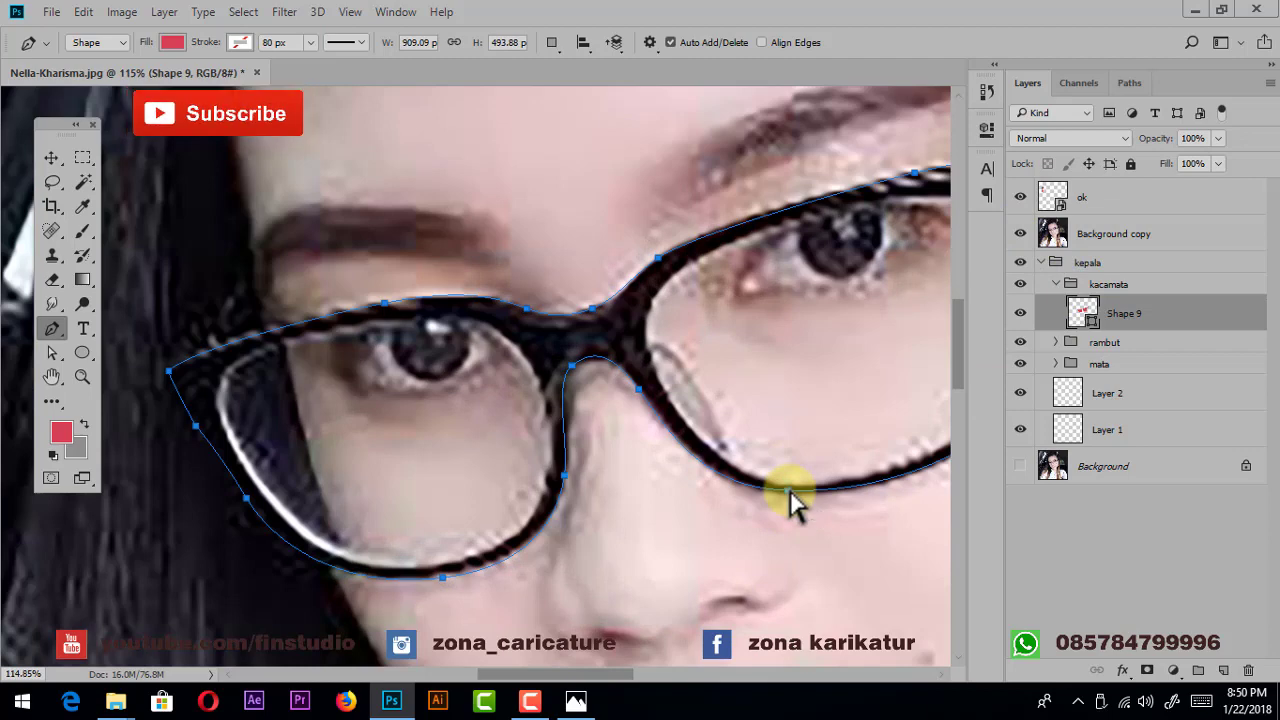
scroll(772, 340, down, 2)
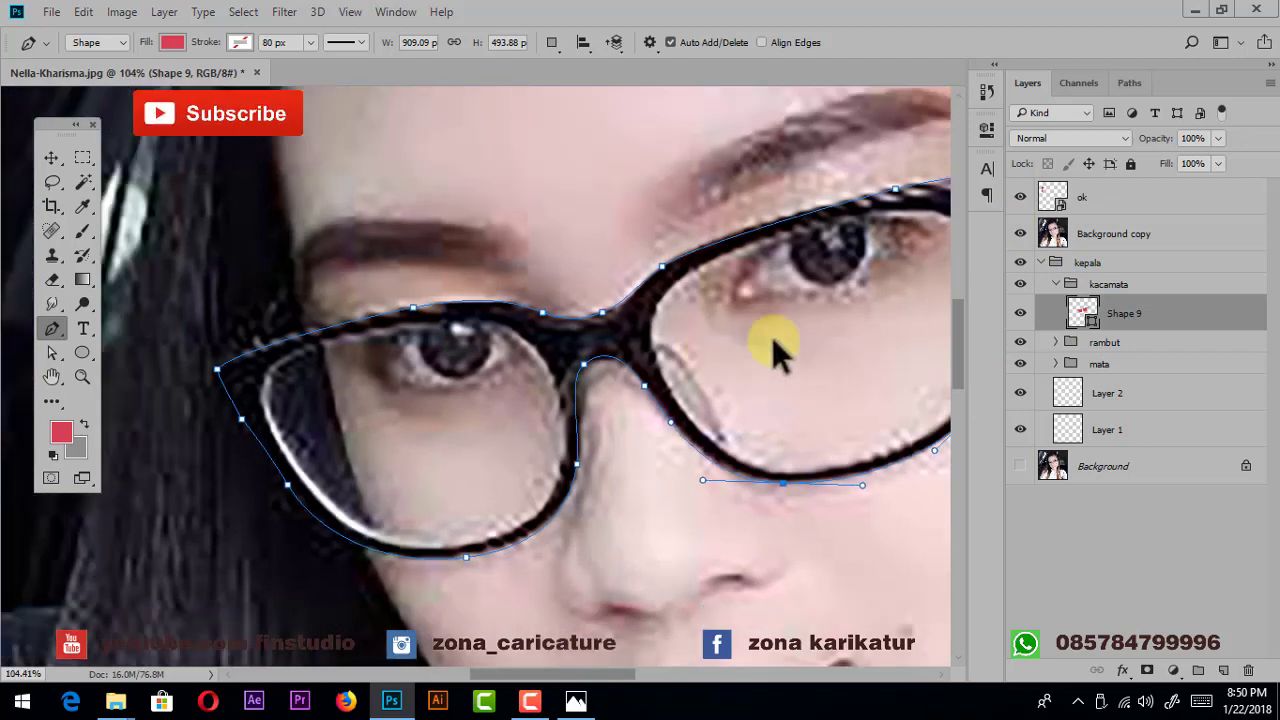
double_click(1083, 318)
click(684, 300)
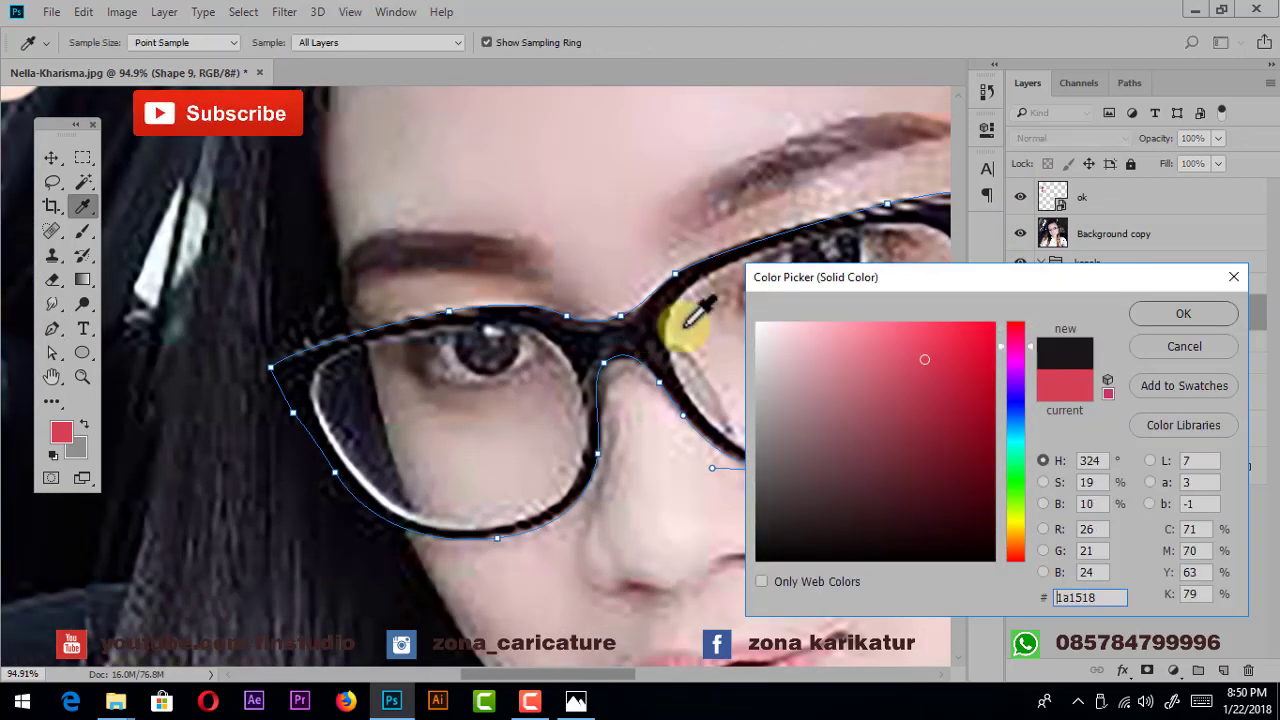
key(Return)
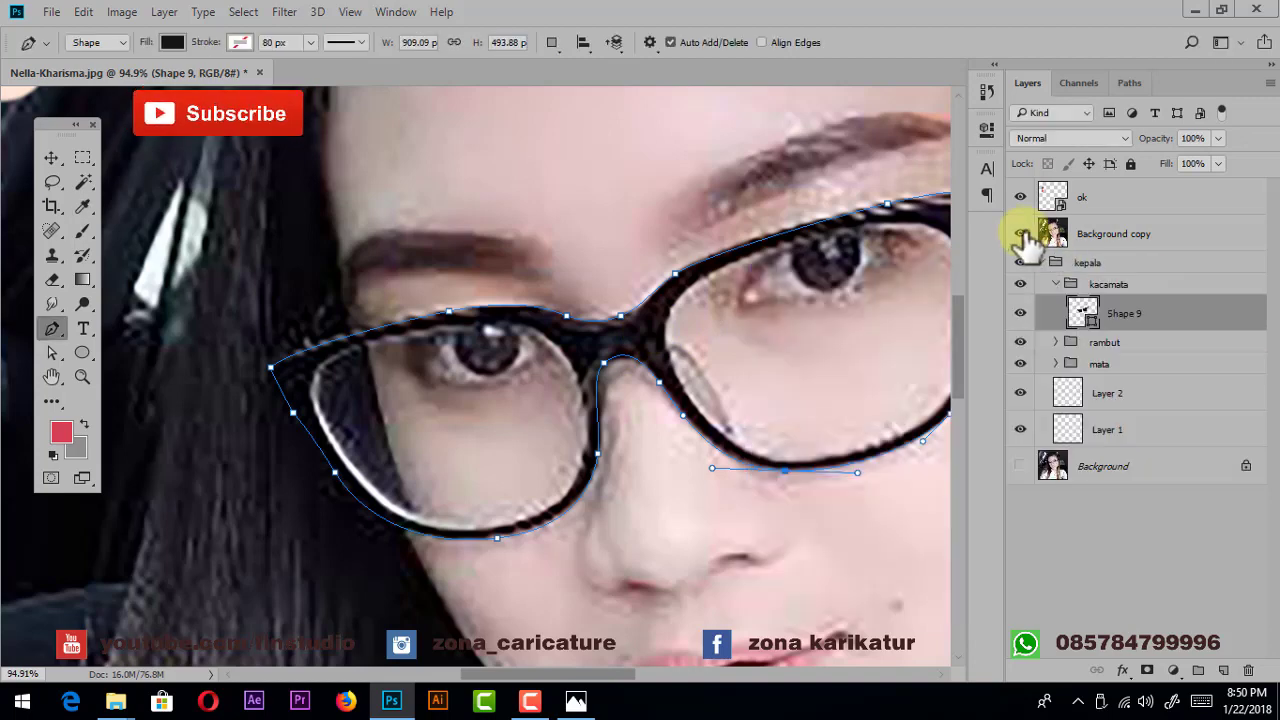
click(1020, 233)
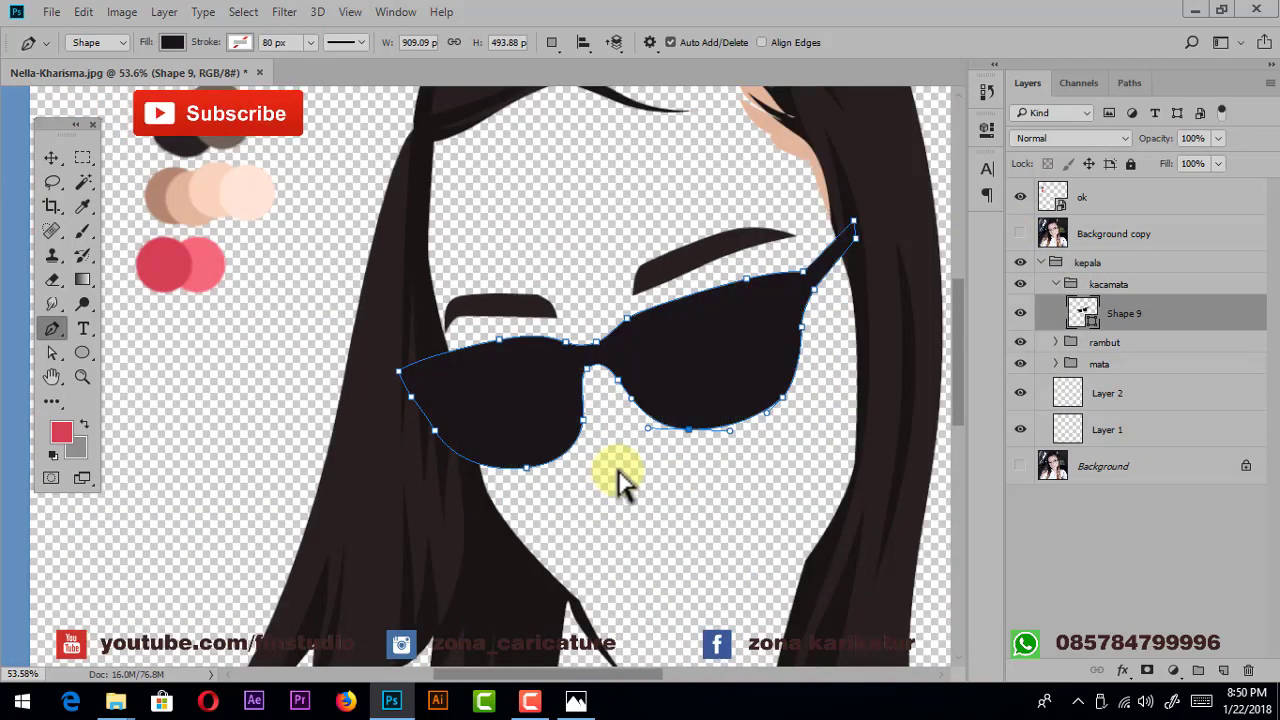
key(Return)
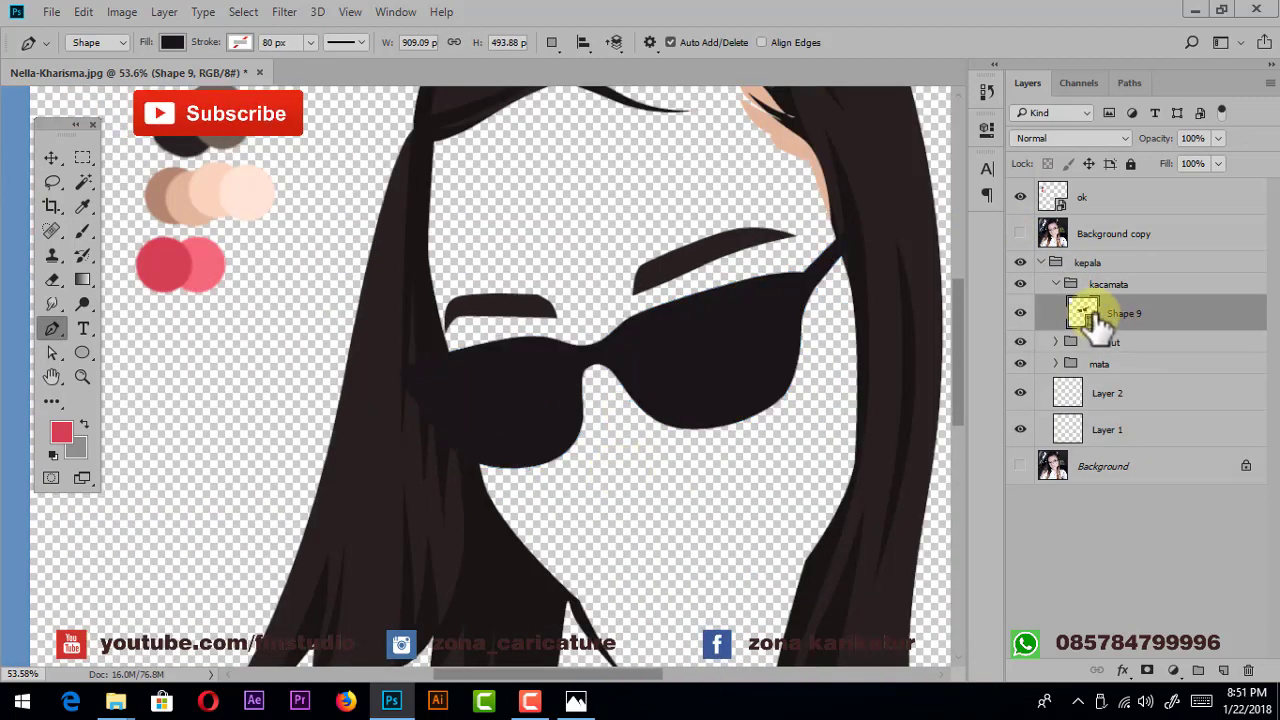
- Set Shape 9's path operation to Subtract Front Shape
click(1097, 310)
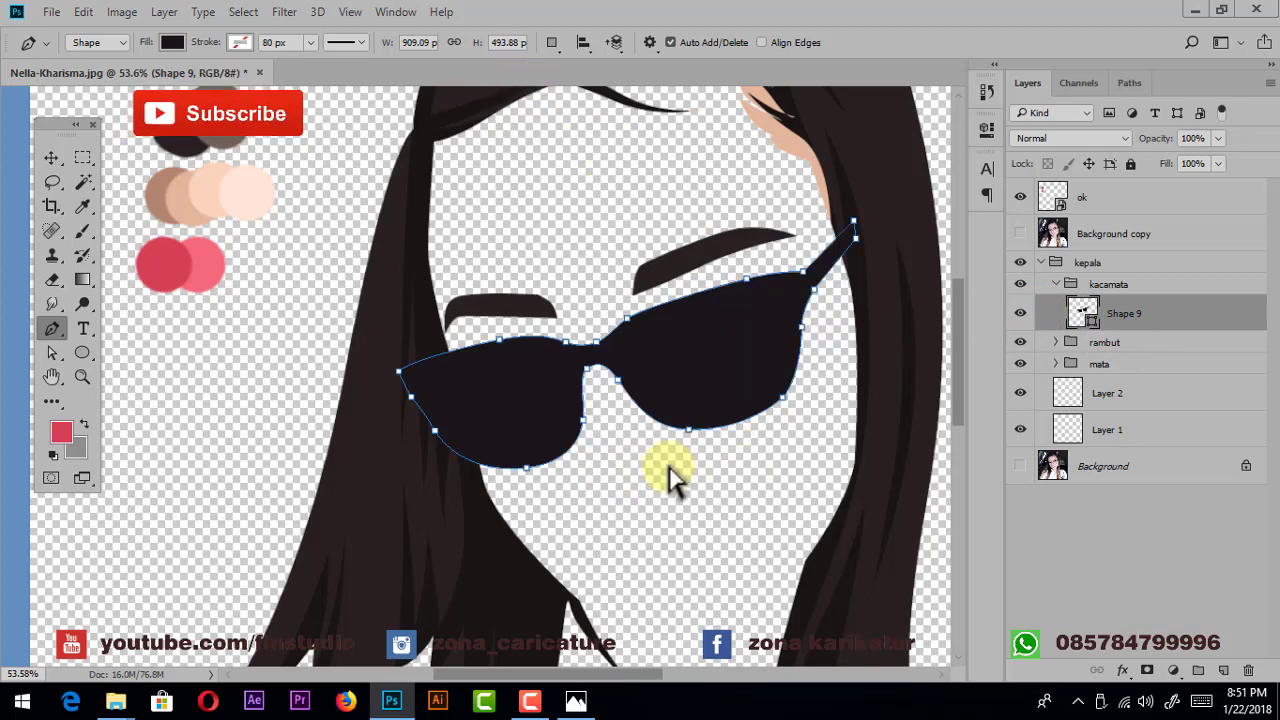
key(Return)
click(555, 45)
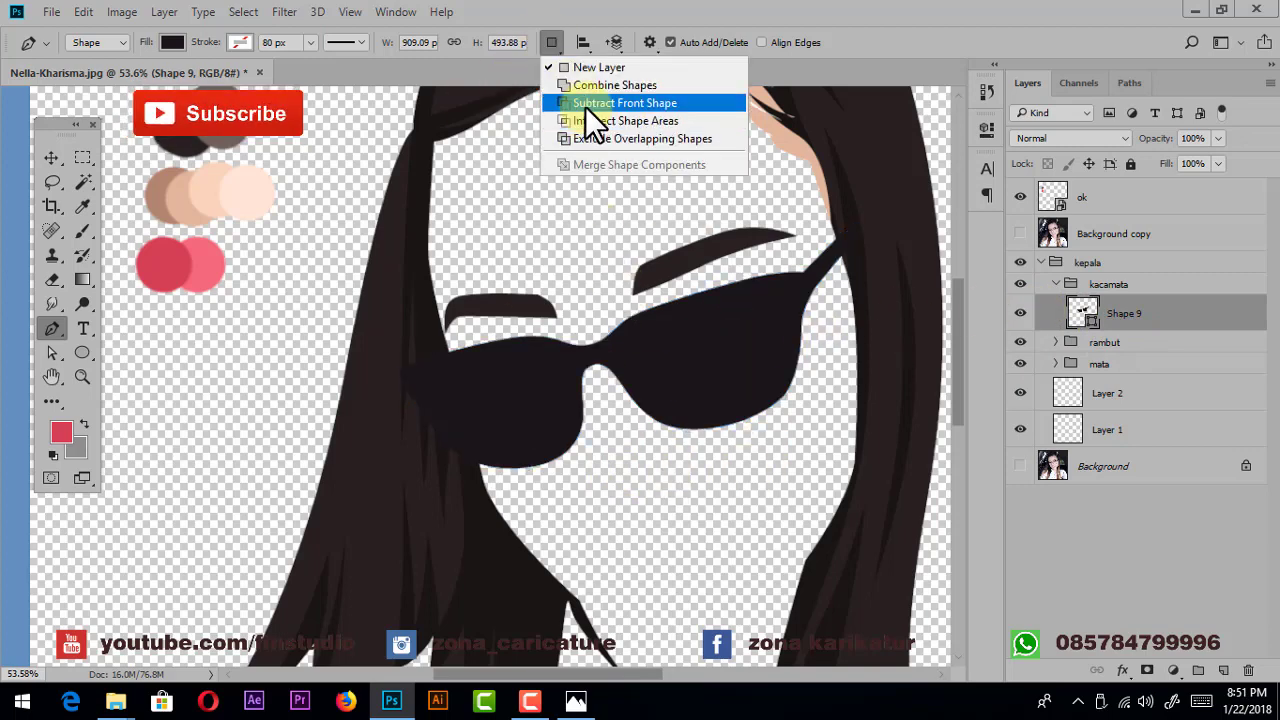
click(585, 102)
- Show the reference photo and trace the left lens's inner edge along its bottom rim
click(1020, 233)
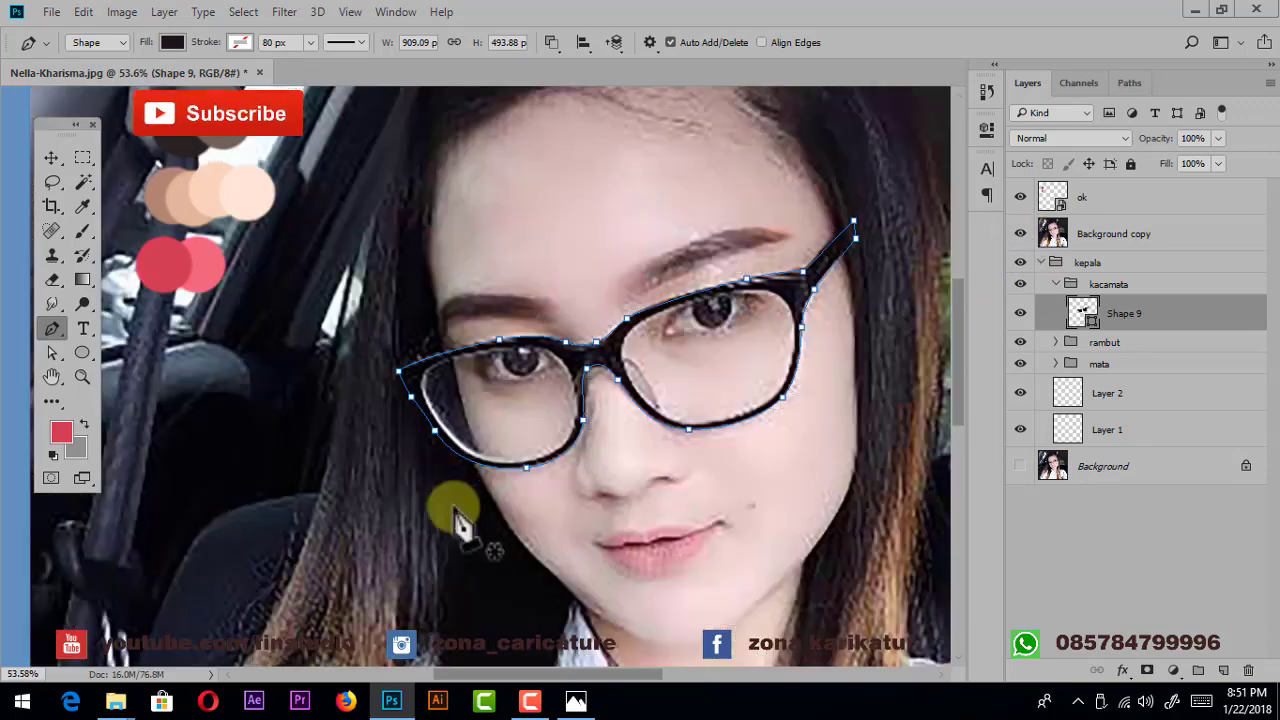
scroll(443, 384, up, 3)
scroll(424, 337, up, 2)
scroll(424, 337, up, 1)
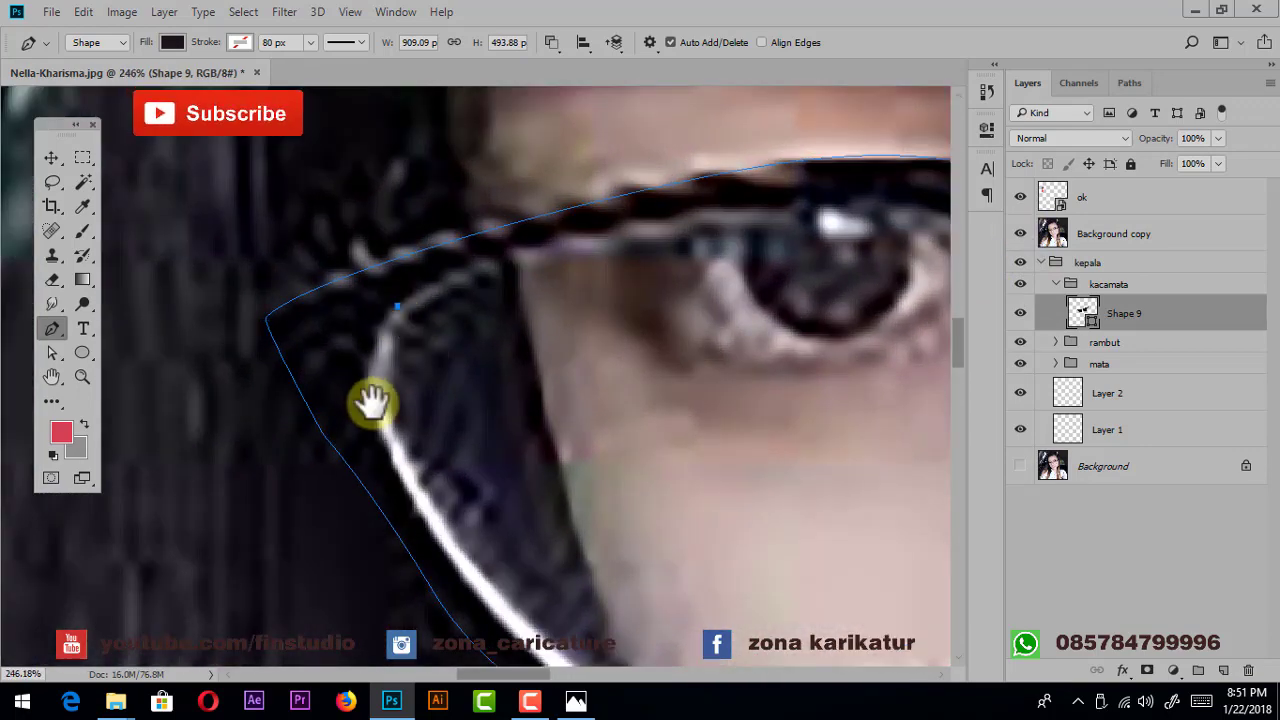
drag(371, 400, 368, 318)
scroll(440, 430, down, 2)
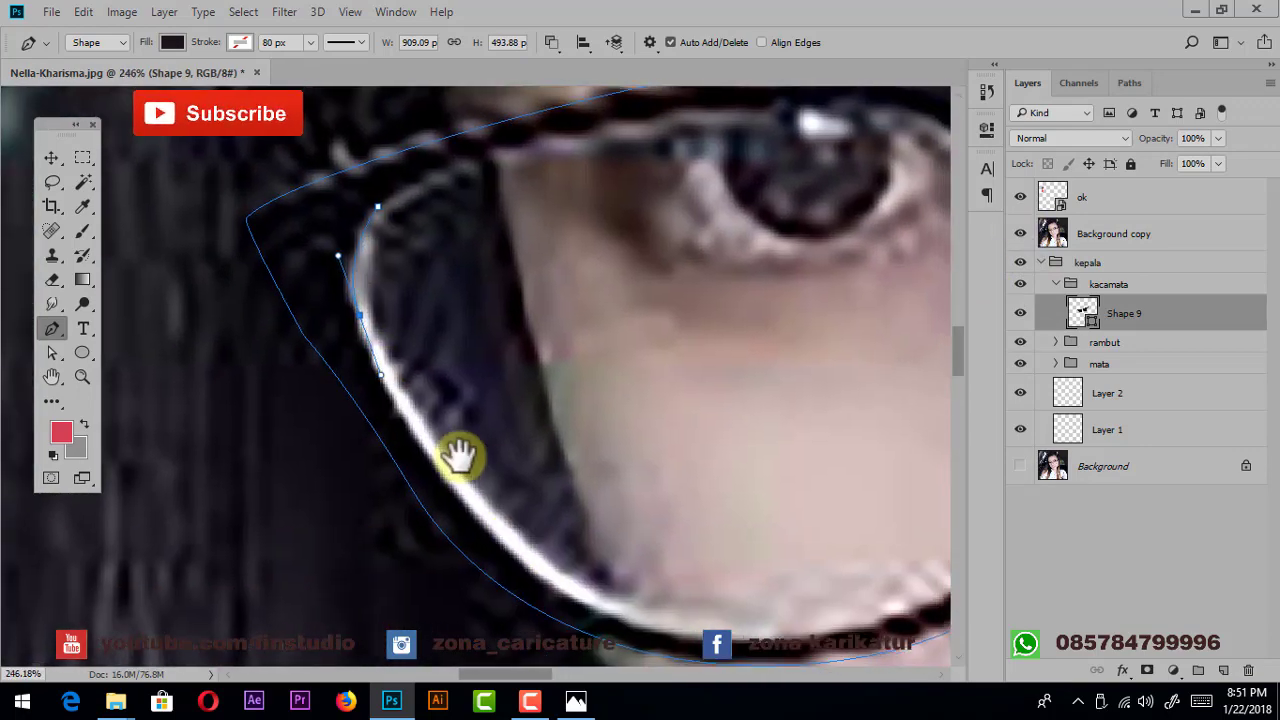
scroll(460, 465, down, 2)
click(520, 516)
click(694, 550)
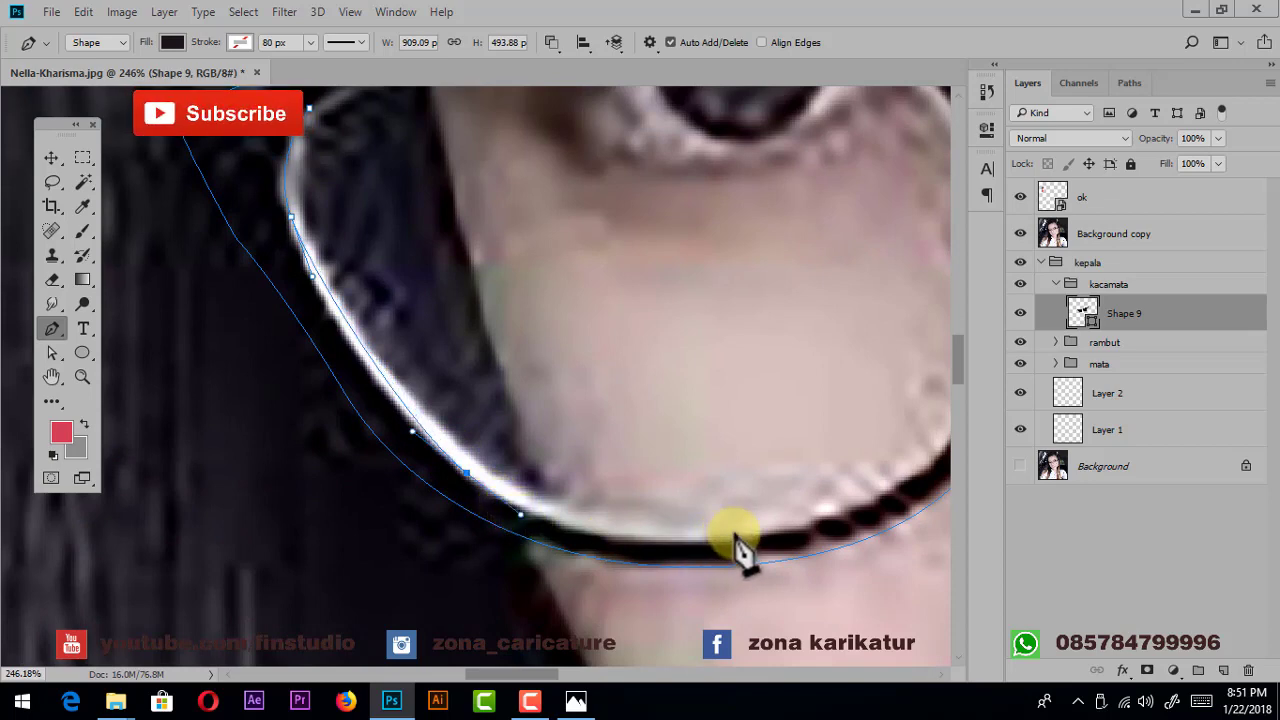
click(820, 523)
key(ctrl+z)
click(776, 535)
click(858, 520)
drag(858, 520, 943, 523)
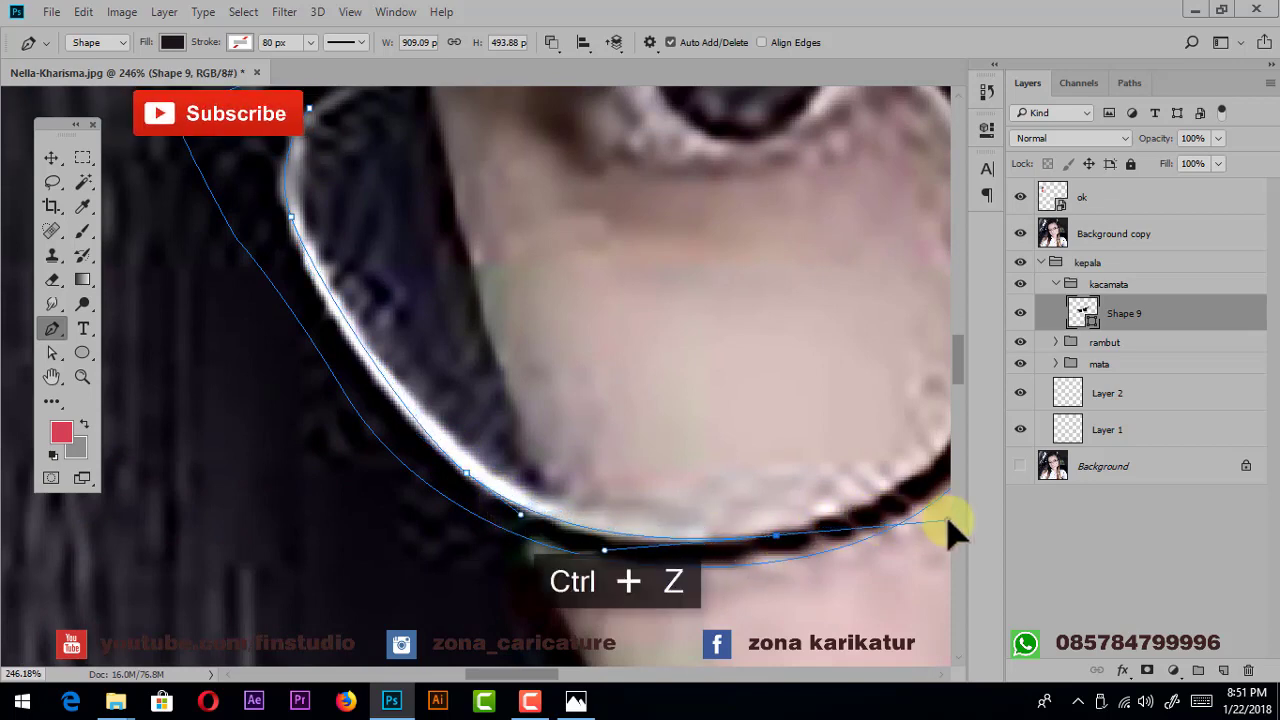
mouse_move(971, 477)
mouse_down()
mouse_move(922, 521)
mouse_move(986, 520)
mouse_up()
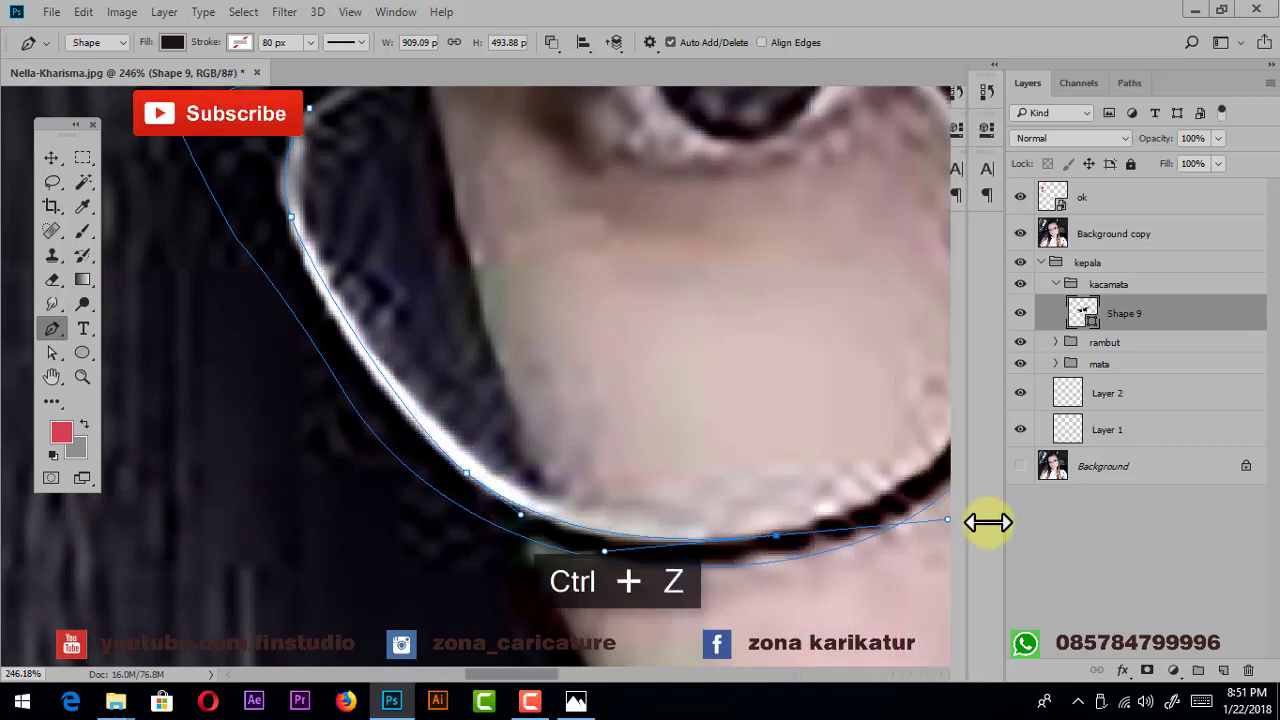
- Continue the subtracting path up the left lens's right side and across its top
drag(820, 477, 694, 526)
drag(838, 404, 848, 360)
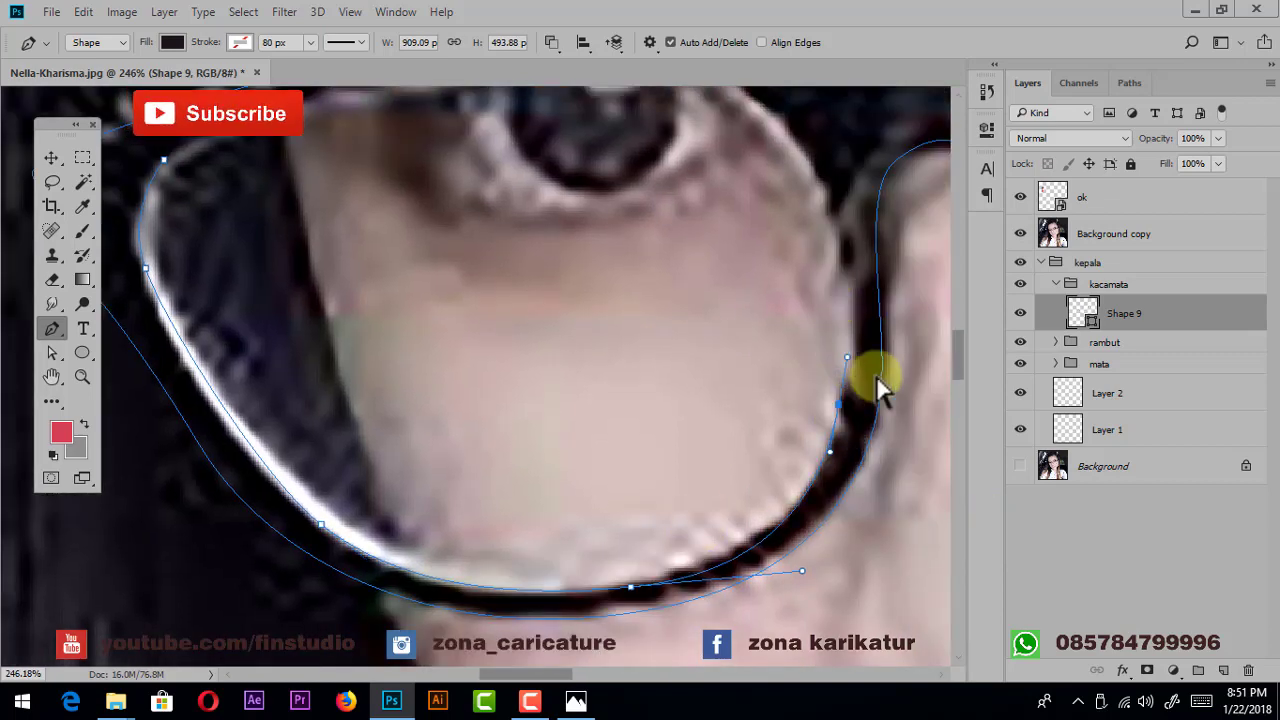
key(ctrl+z)
drag(852, 402, 849, 347)
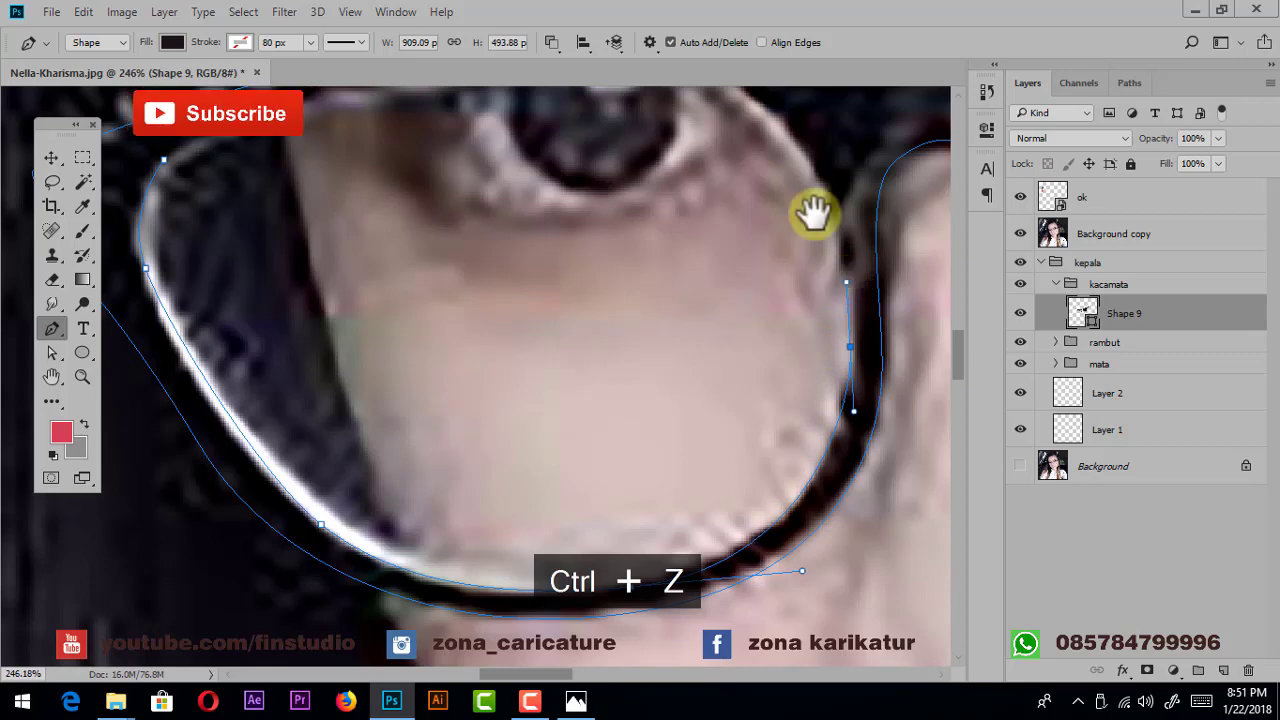
drag(814, 212, 832, 362)
drag(787, 260, 717, 200)
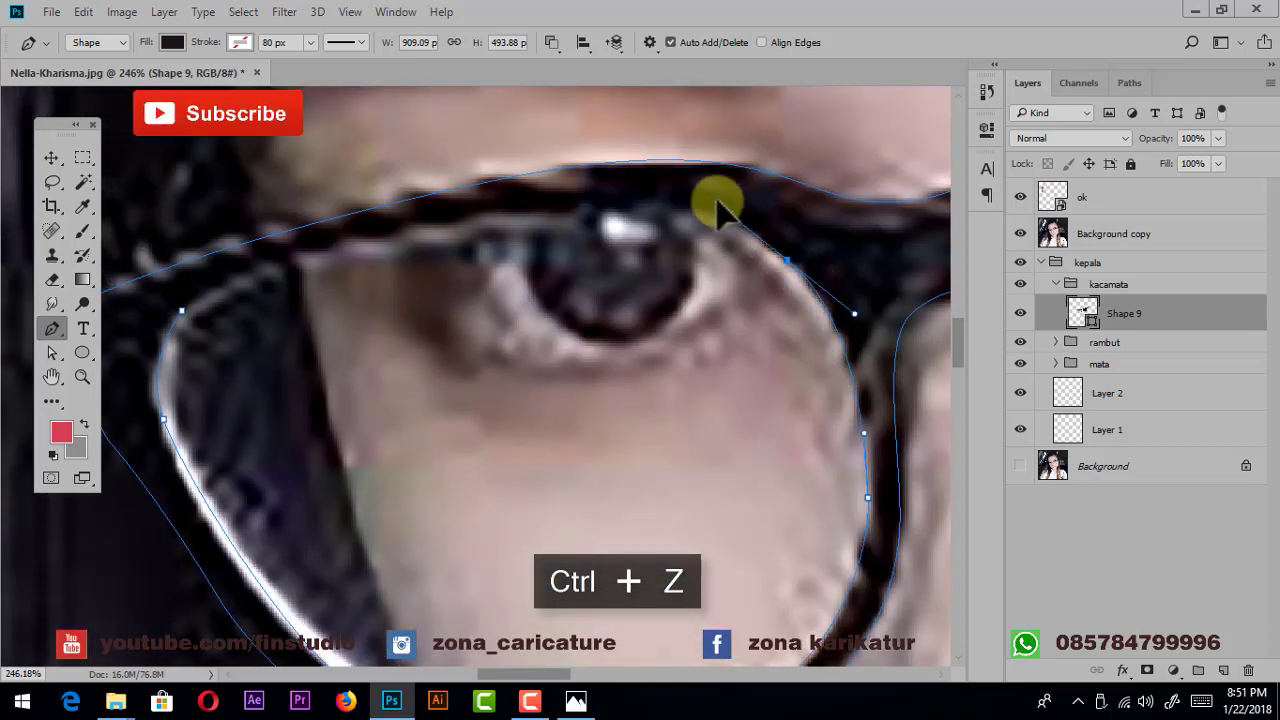
drag(612, 197, 361, 235)
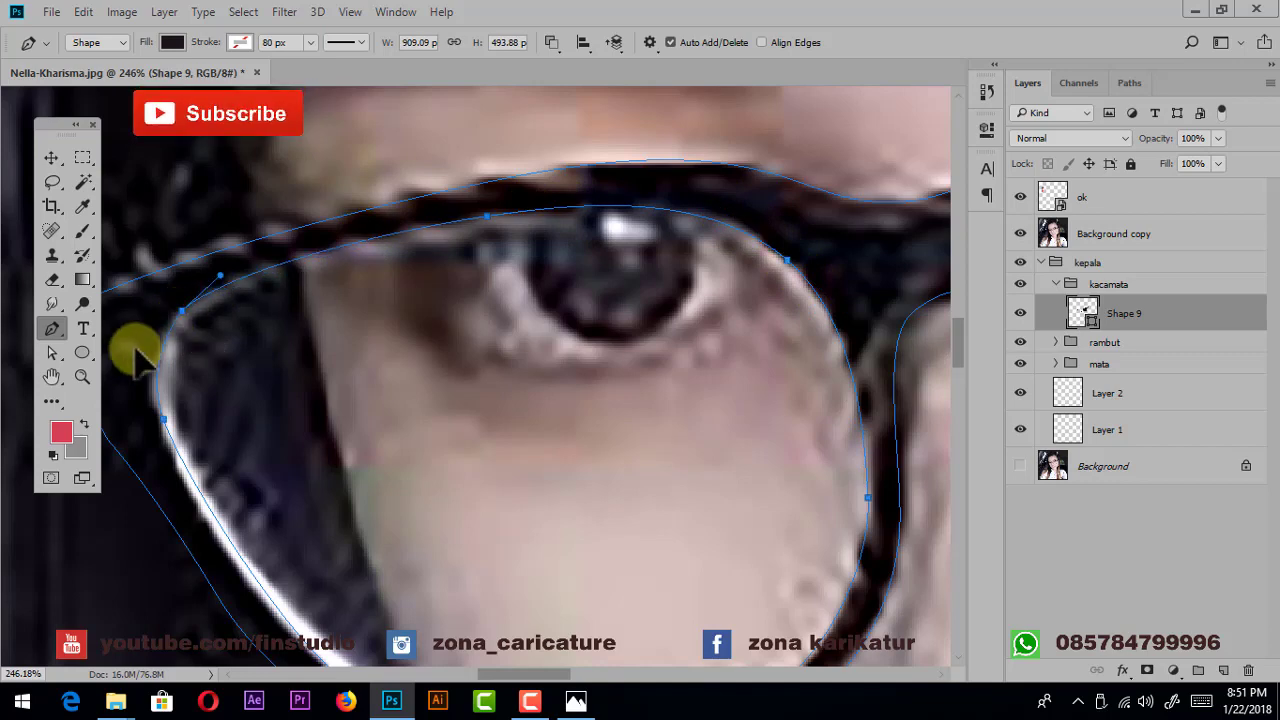
scroll(508, 291, down, 2)
scroll(374, 294, down, 3)
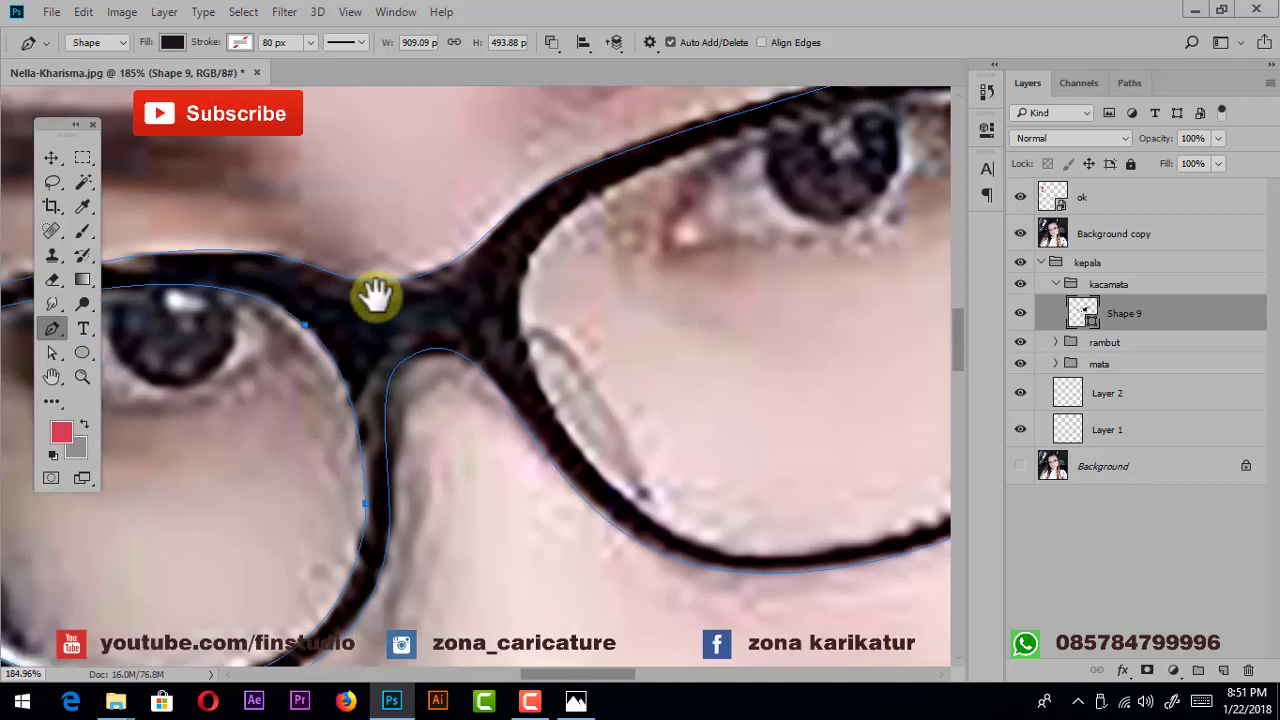
scroll(539, 263, up, 4)
- Trace the right lens opening down its inner edge and along the lower rim
click(539, 241)
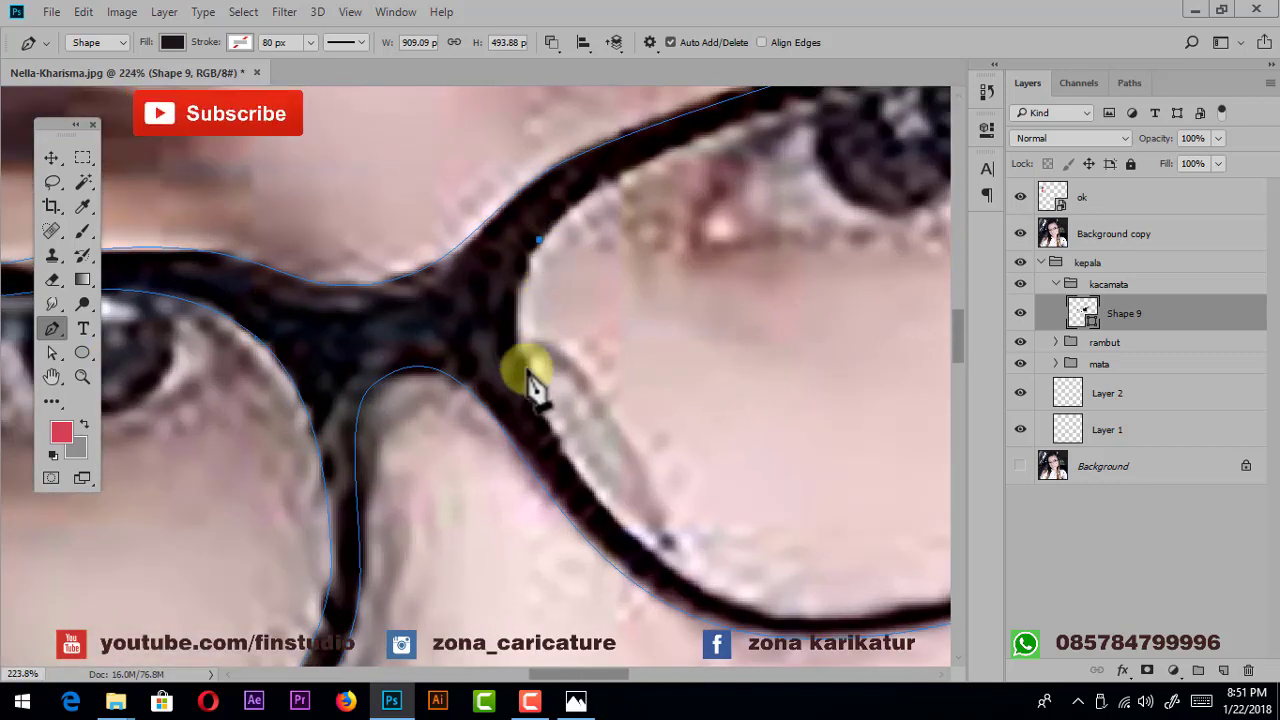
click(511, 299)
click(524, 360)
click(538, 423)
drag(567, 436, 460, 364)
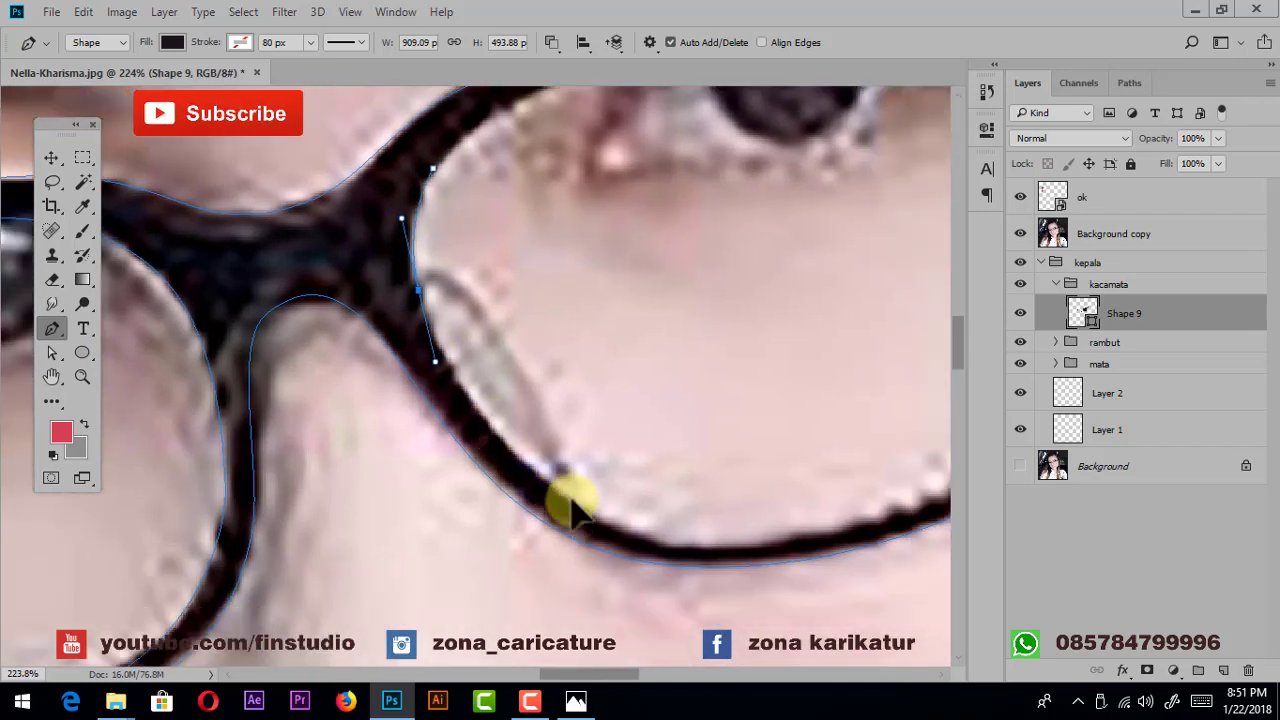
drag(717, 553, 614, 543)
click(524, 530)
drag(728, 517, 782, 508)
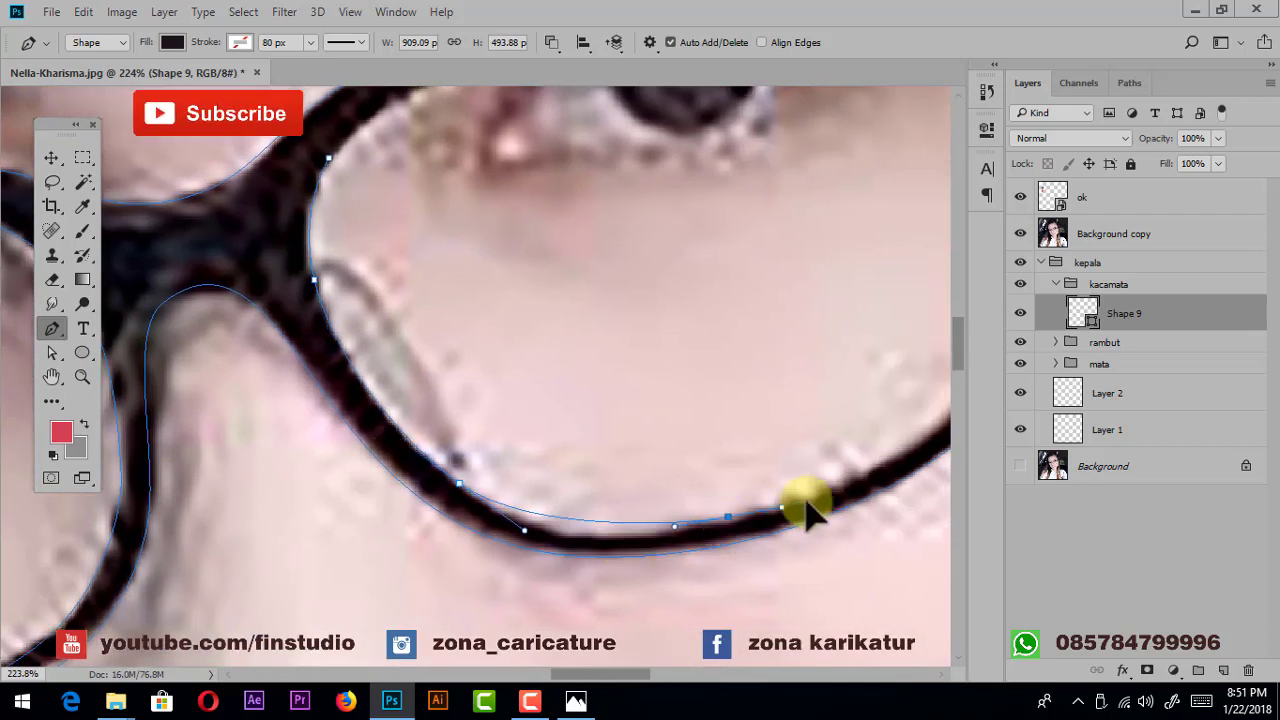
click(819, 496)
- Finish the right lens path up its right rim and across the top, closing it
drag(850, 462, 657, 537)
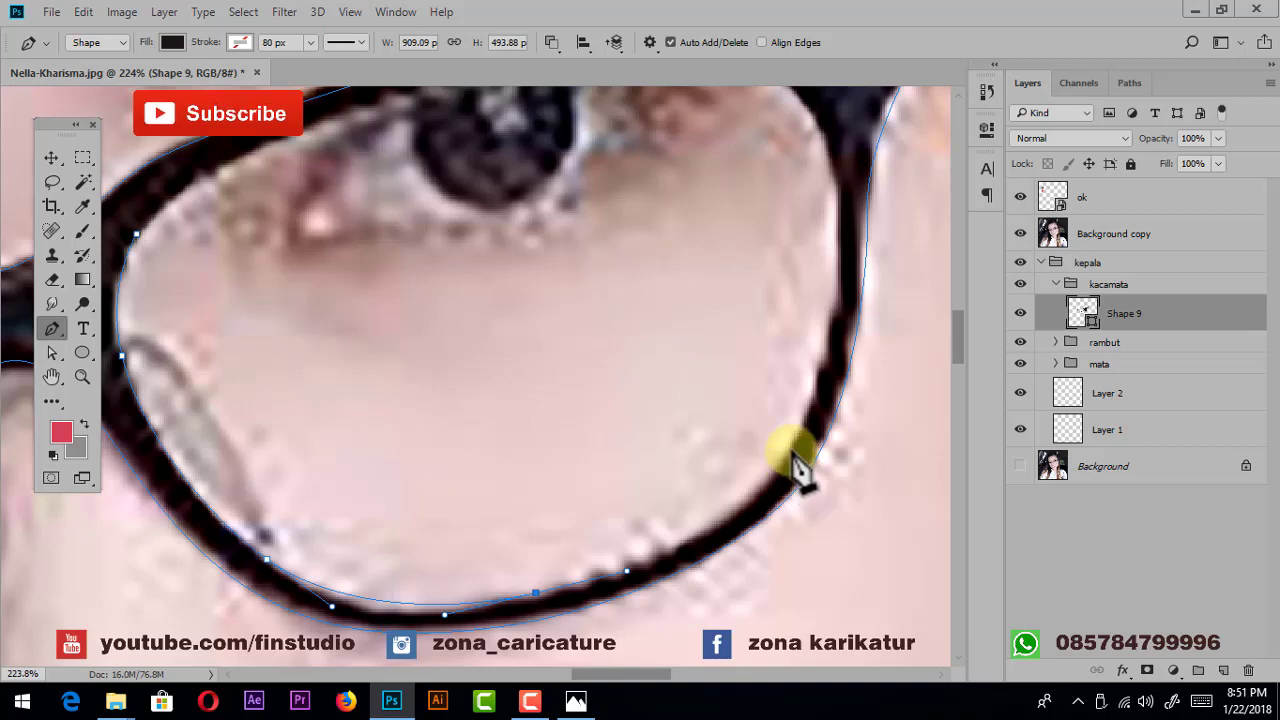
click(762, 499)
click(792, 448)
drag(826, 314, 826, 439)
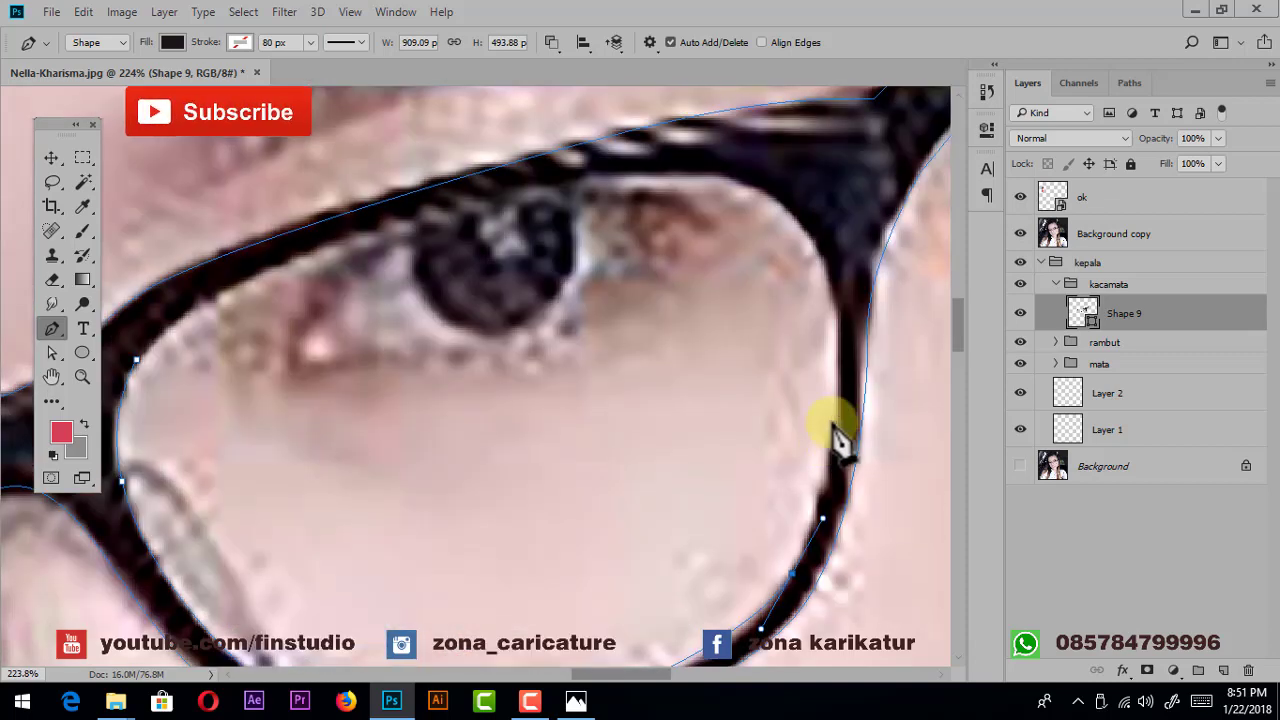
click(840, 376)
drag(829, 300, 834, 343)
scroll(800, 305, up, 2)
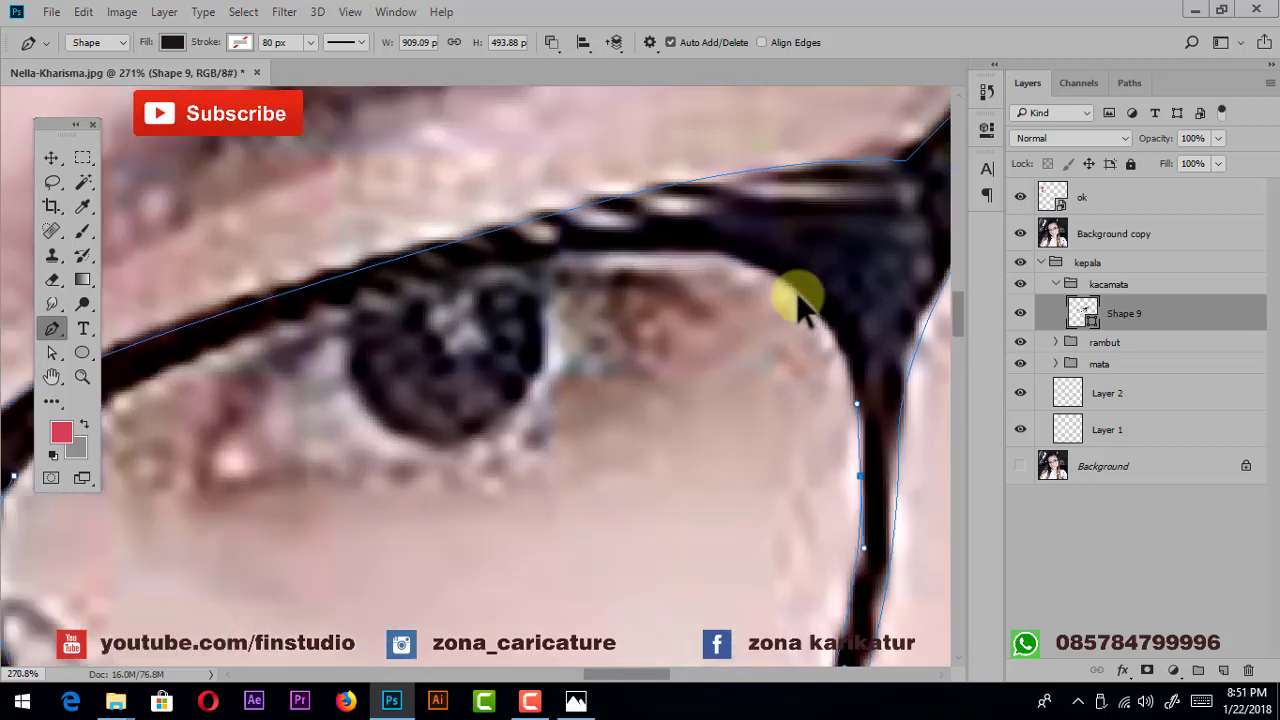
click(770, 274)
click(694, 243)
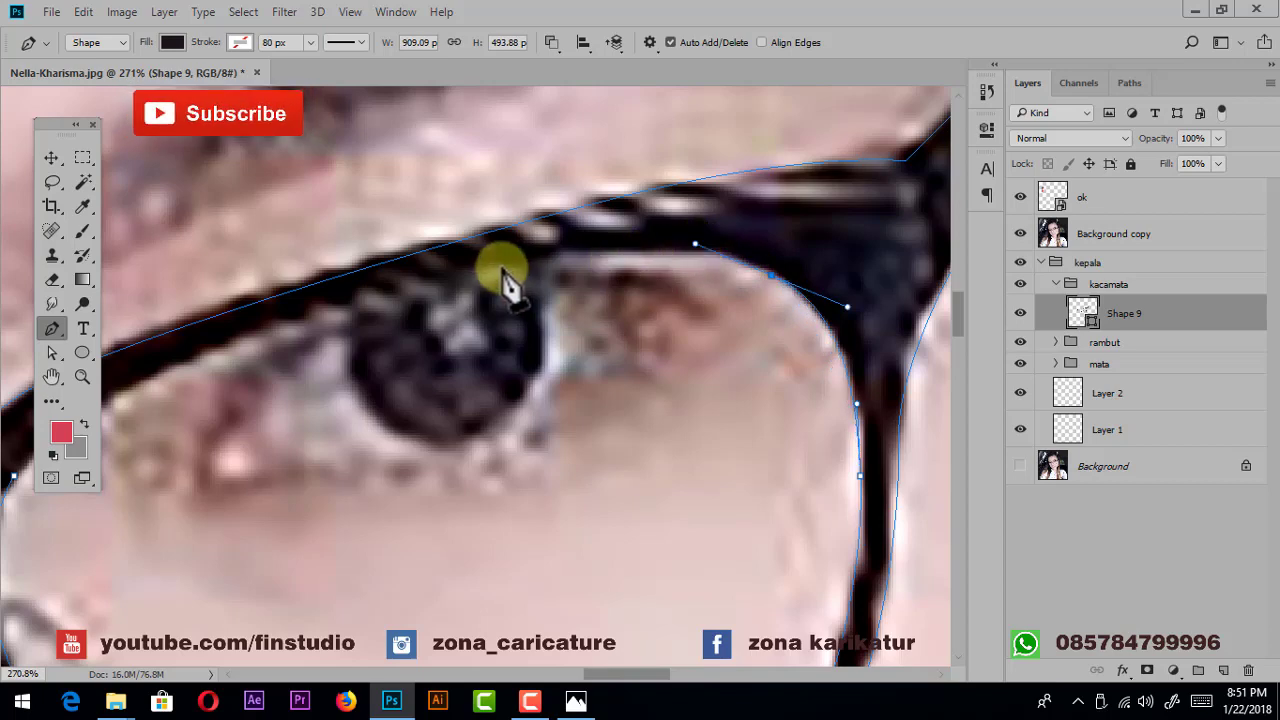
mouse_move(488, 270)
mouse_down()
mouse_move(350, 315)
mouse_move(357, 300)
mouse_up()
drag(330, 250, 637, 186)
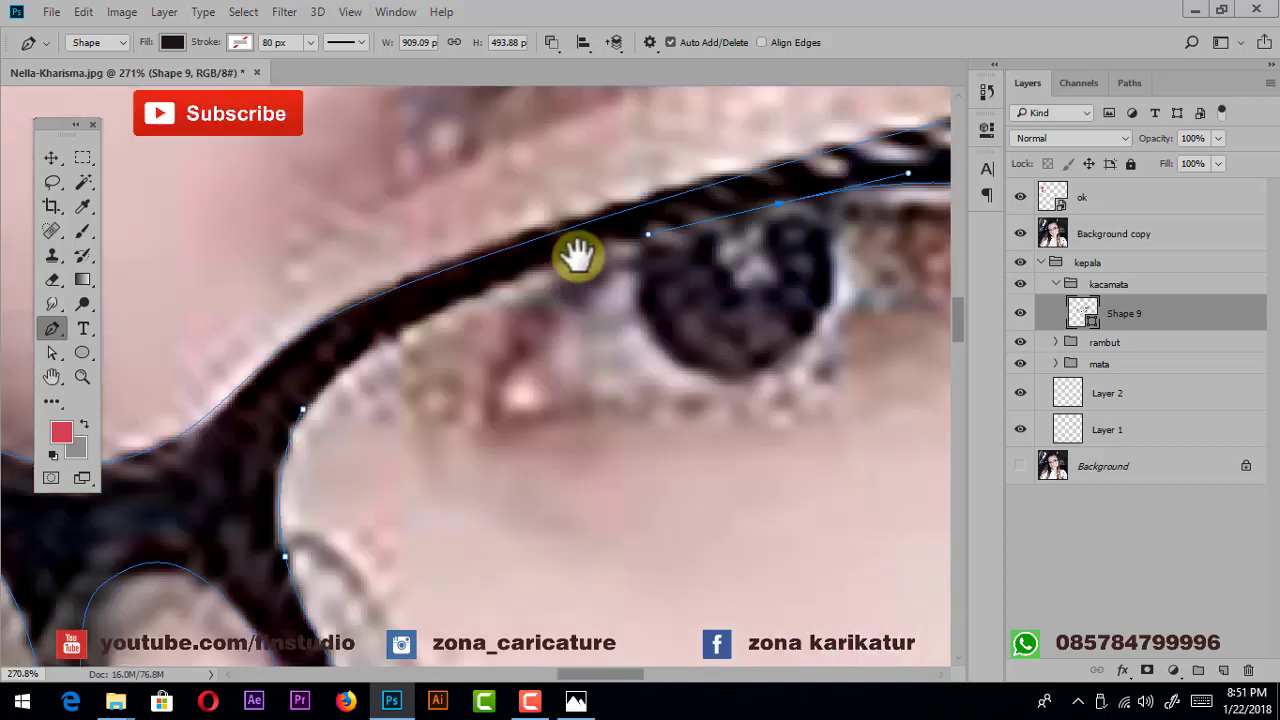
drag(318, 410, 398, 272)
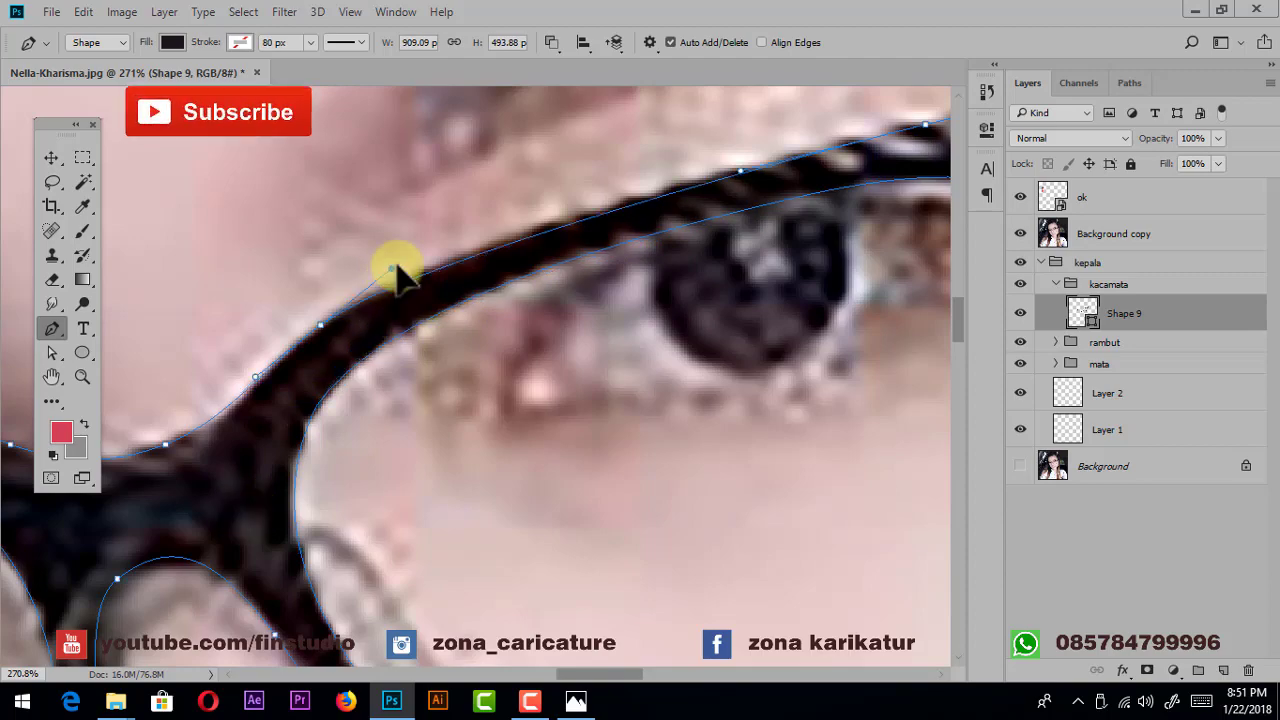
- Hide the Background copy photo and zoom to inspect the cut-out glasses frame
click(1020, 233)
scroll(694, 320, down, 5)
scroll(691, 304, down, 2)
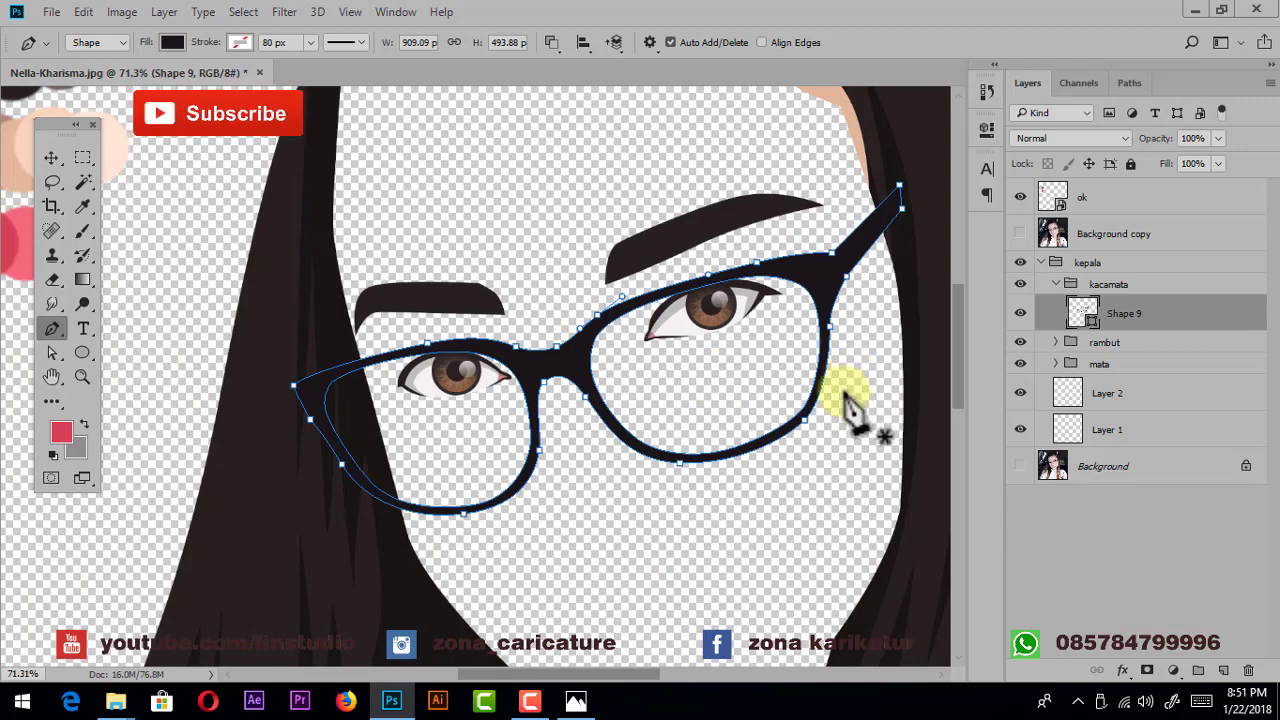
drag(536, 521, 563, 514)
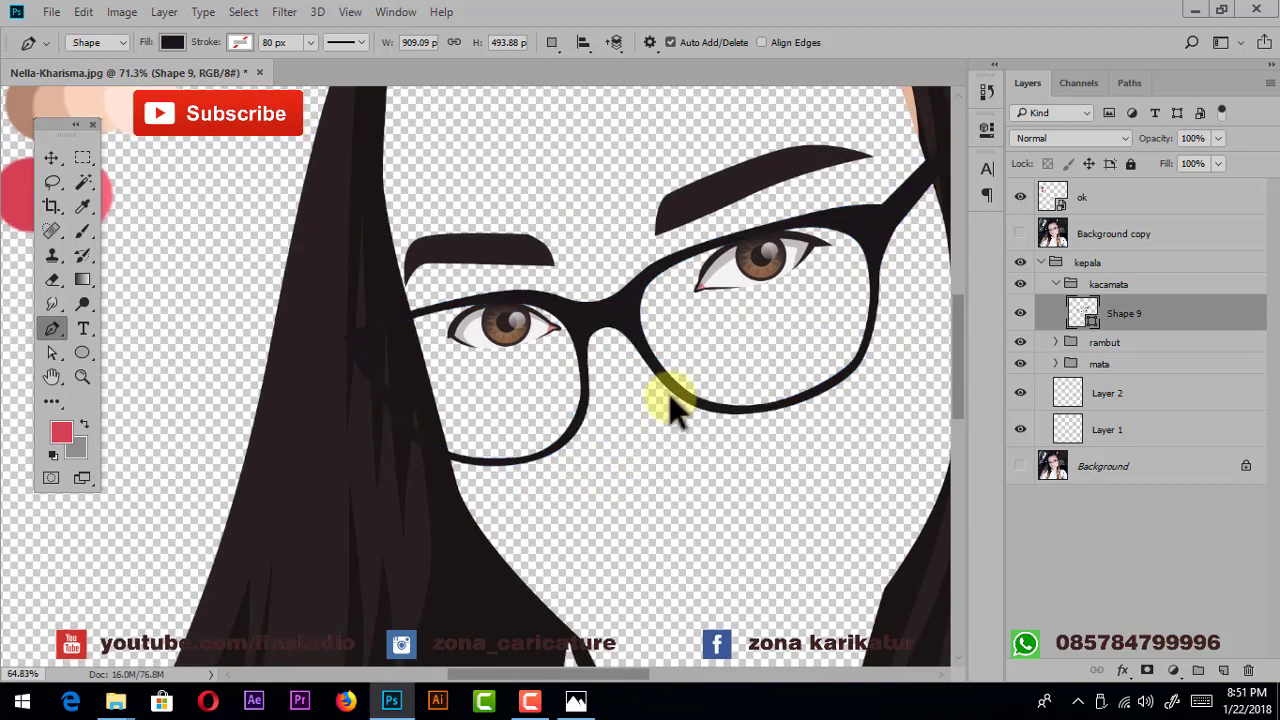
scroll(668, 392, down, 3)
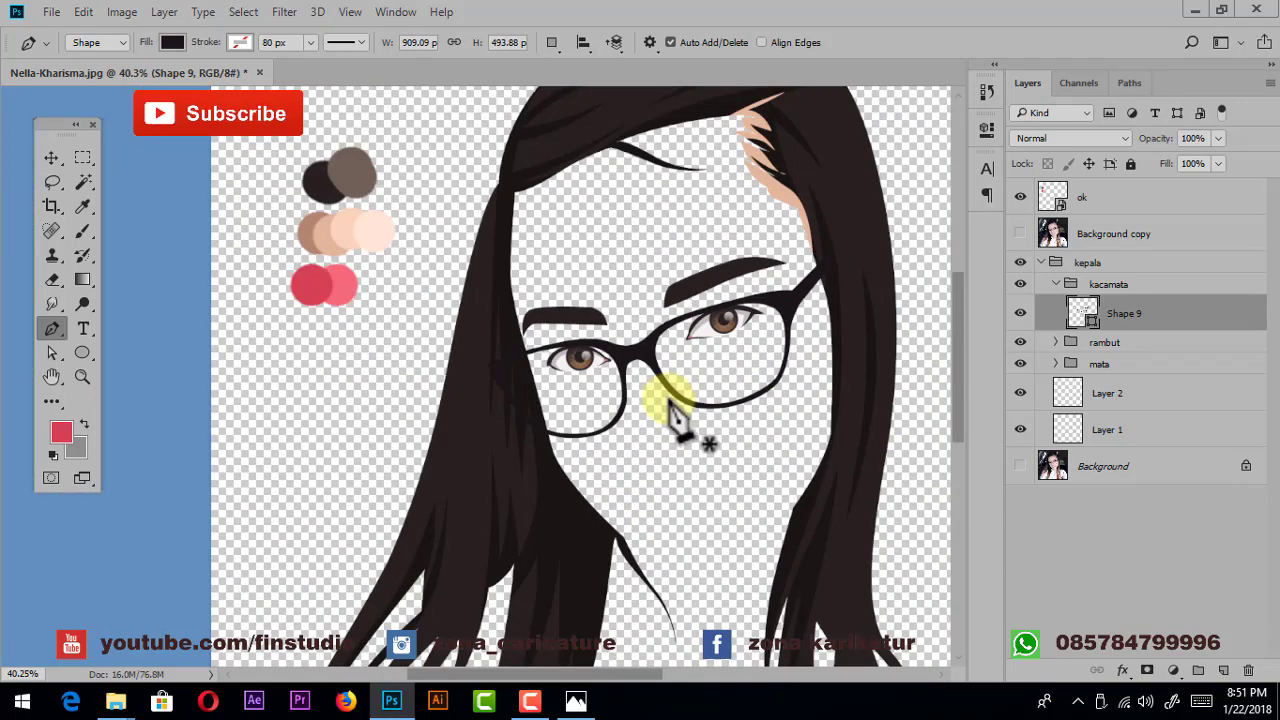
scroll(623, 394, up, 3)
scroll(632, 424, up, 2)
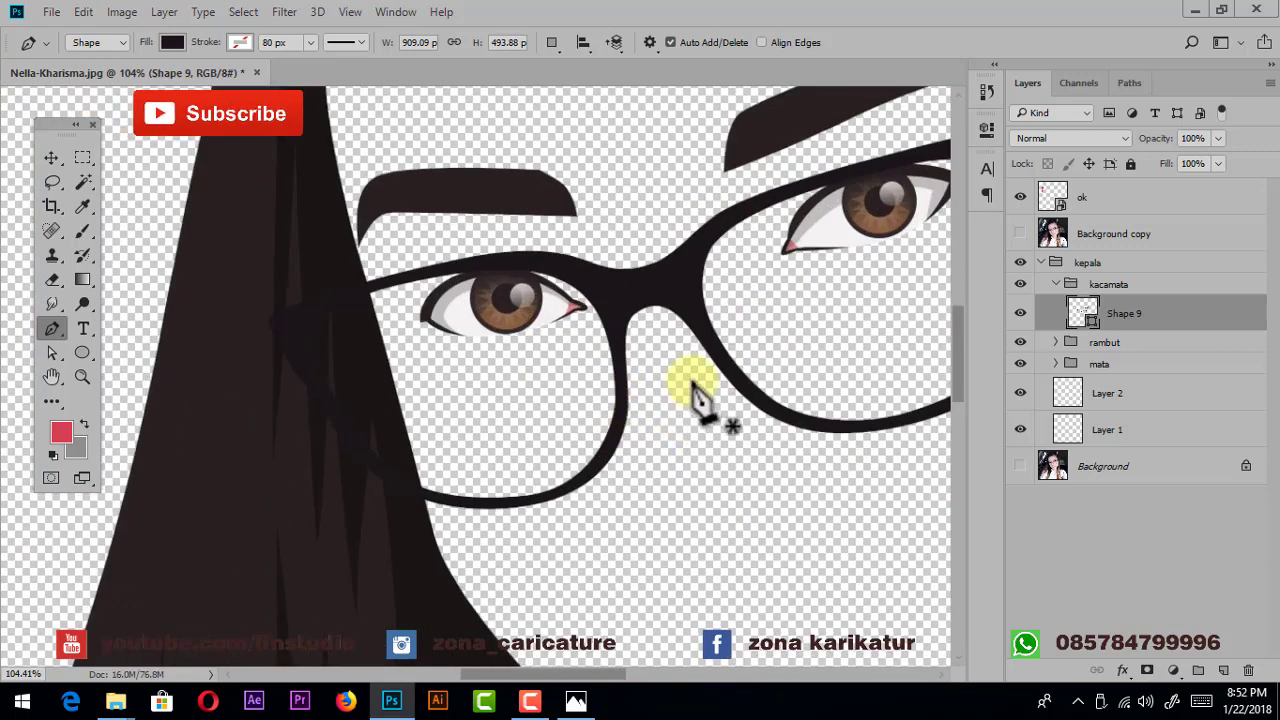
scroll(730, 320, down, 1)
scroll(680, 312, down, 2)
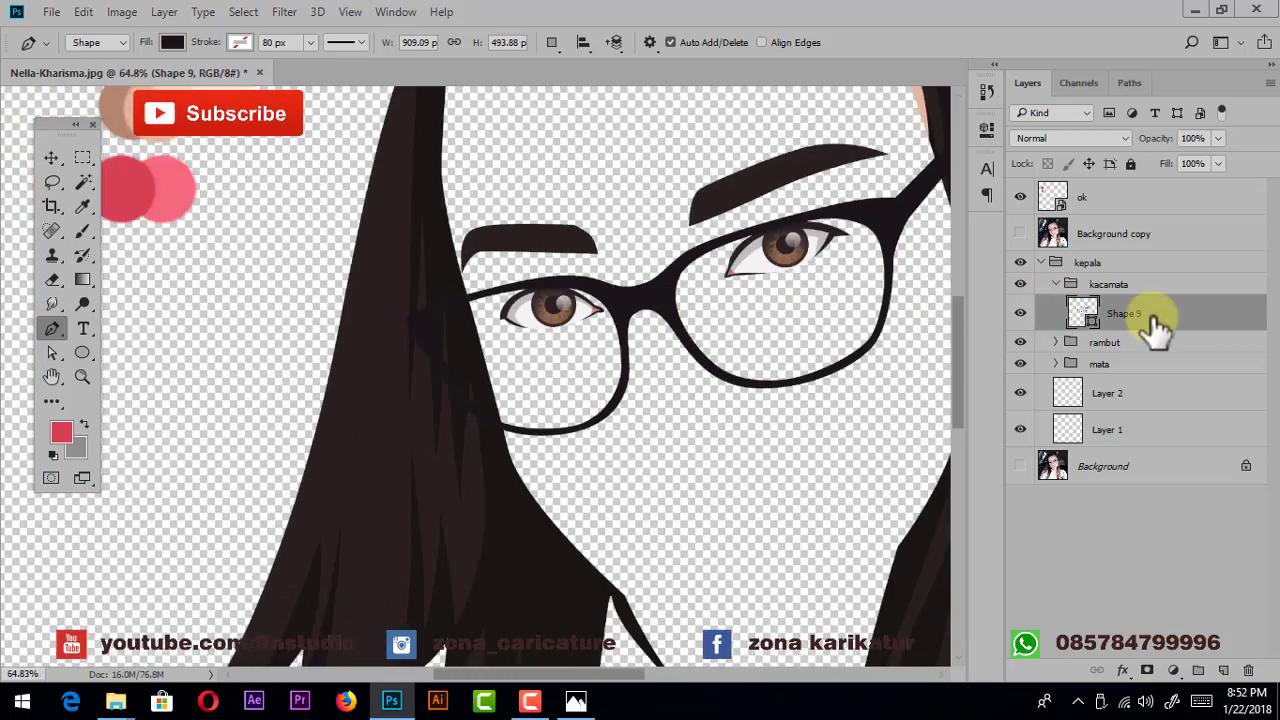
- Draw a curved highlight sliver along the top of the glasses frame on a new clipped layer
click(1224, 672)
right_click(1108, 330)
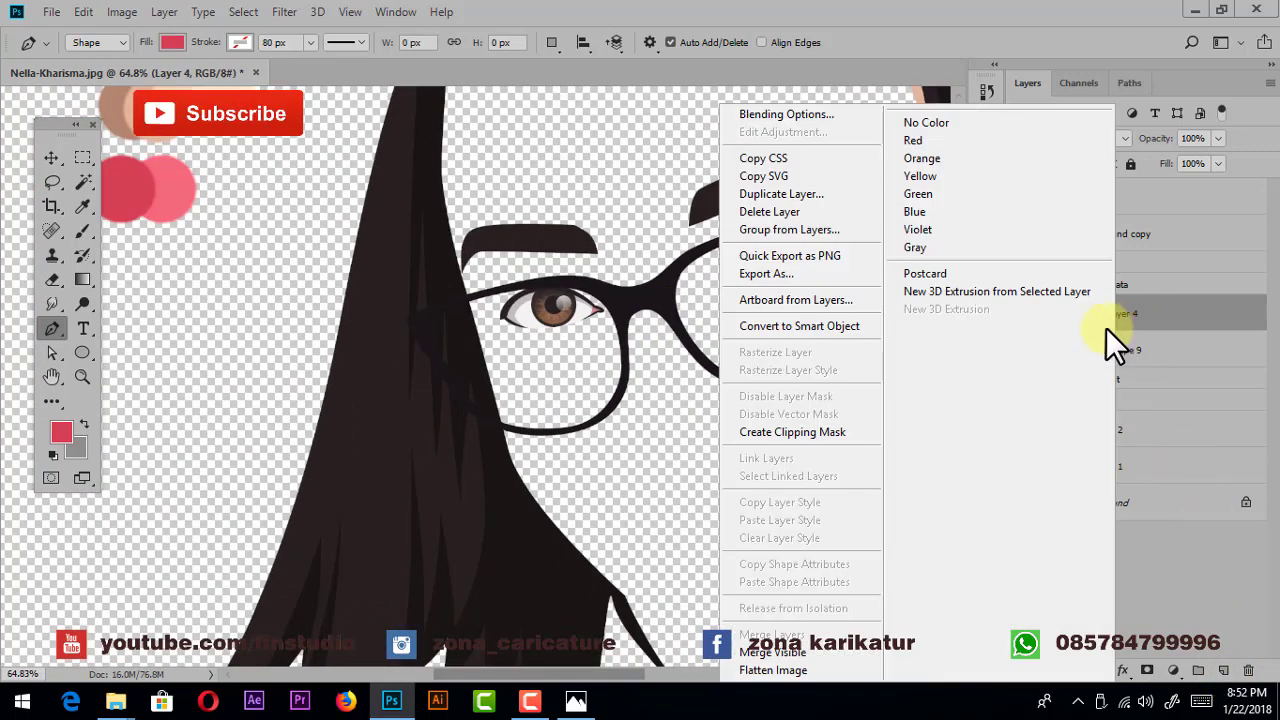
click(806, 432)
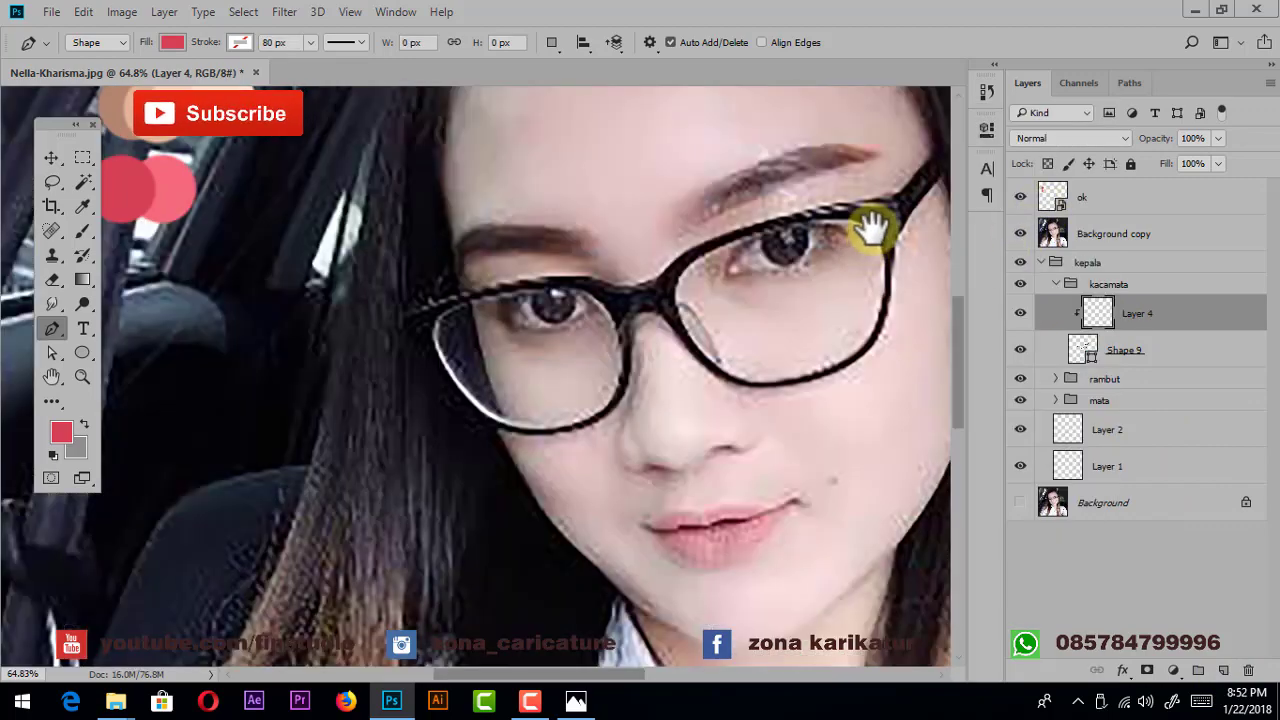
drag(871, 222, 790, 290)
scroll(700, 300, up, 3)
scroll(540, 325, up, 5)
scroll(528, 334, up, 3)
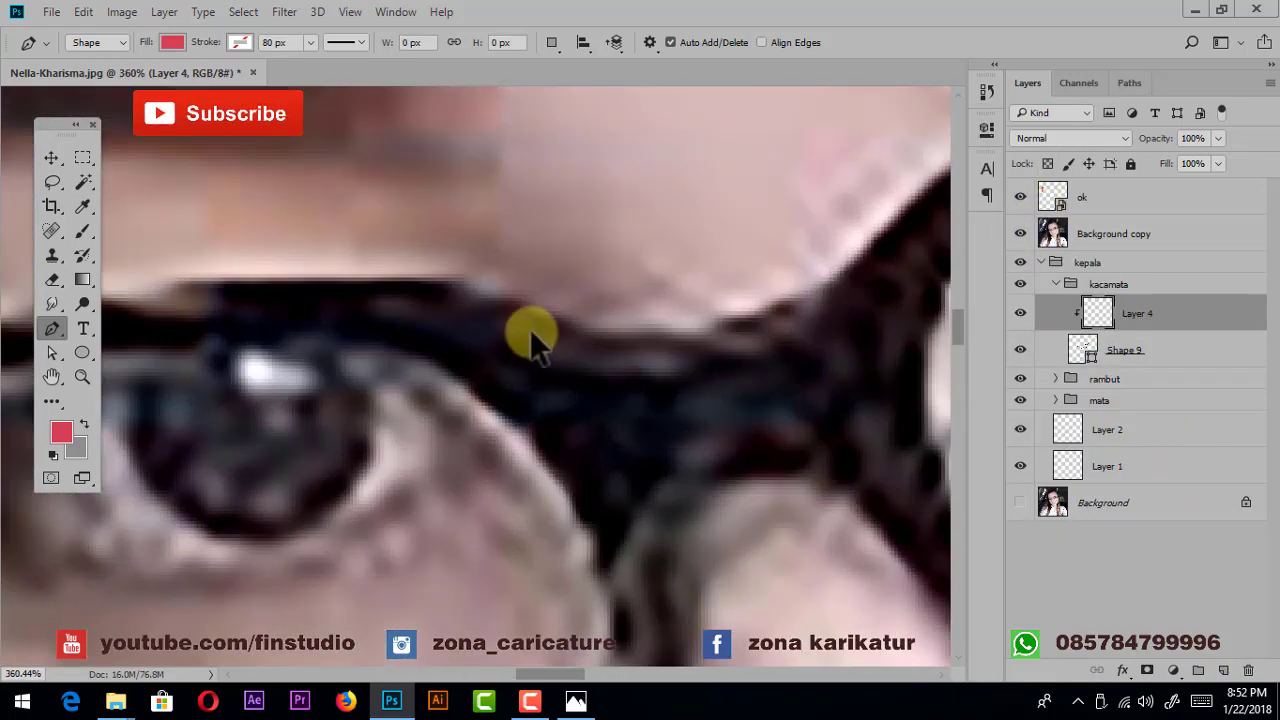
click(491, 335)
drag(629, 377, 709, 371)
click(800, 343)
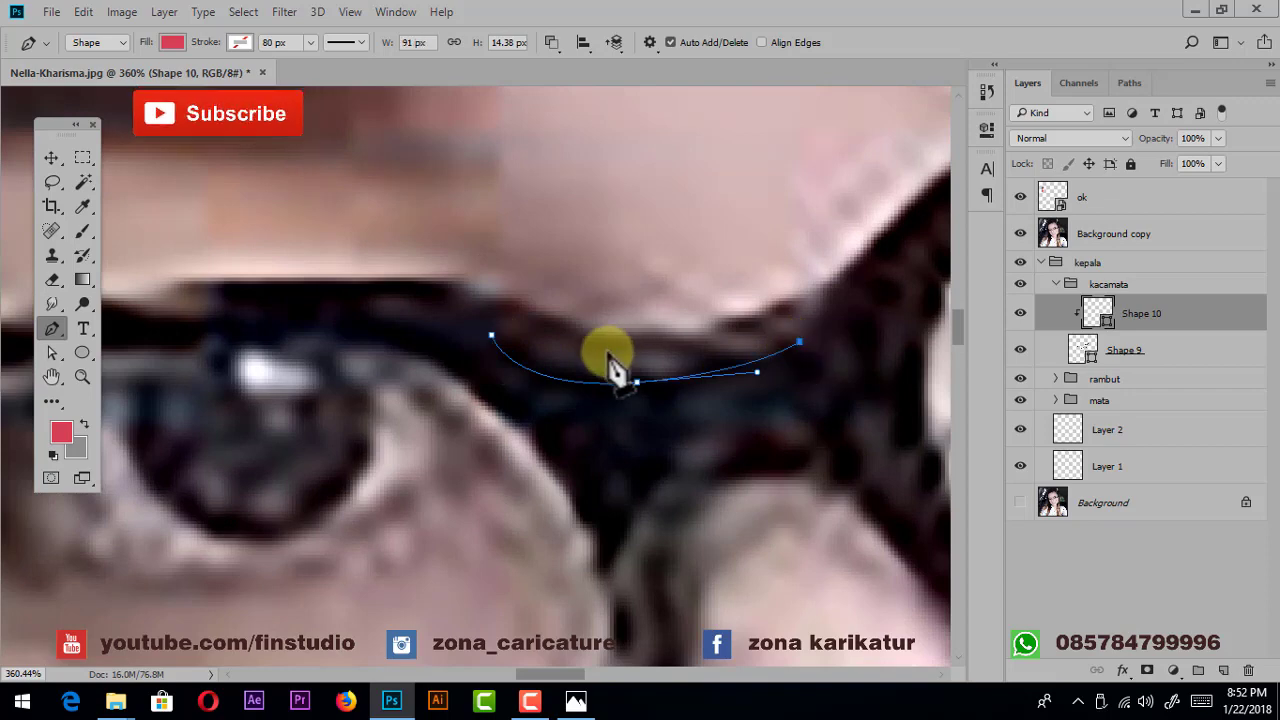
click(491, 335)
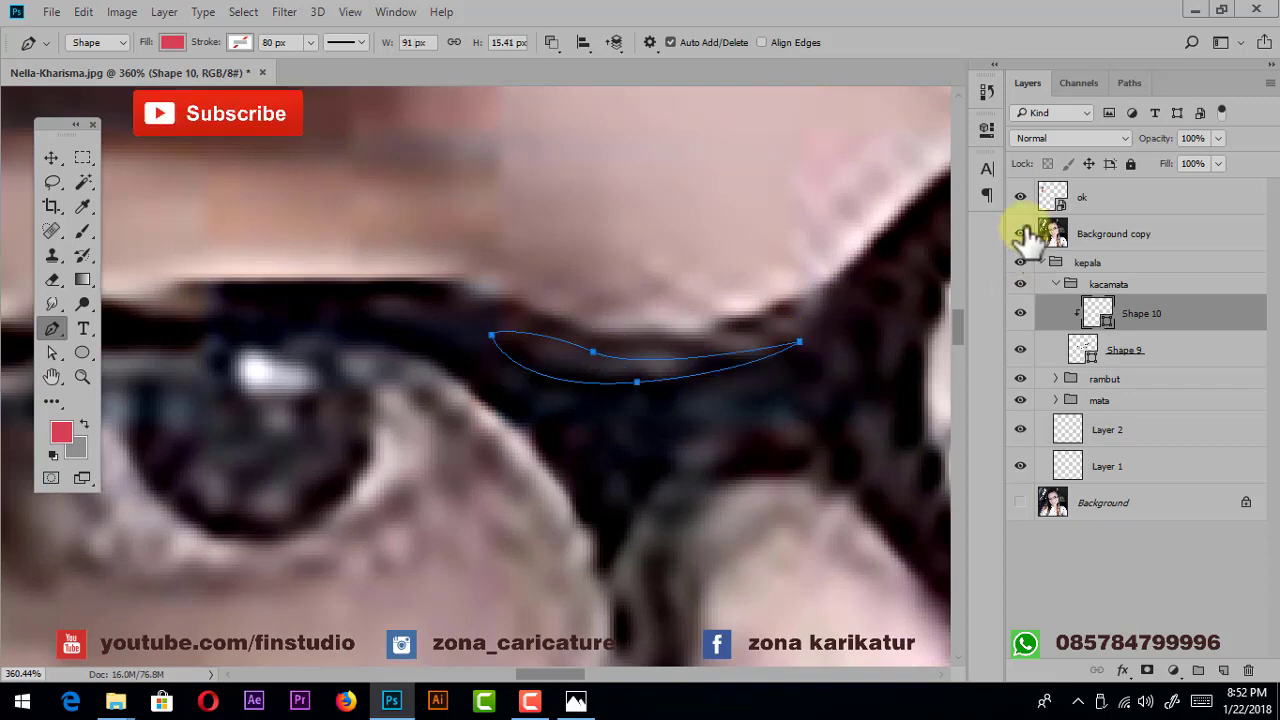
- Fill the highlight with dark grey #2f292c, lightened from the sampled frame colour
click(1020, 233)
double_click(1098, 316)
click(460, 332)
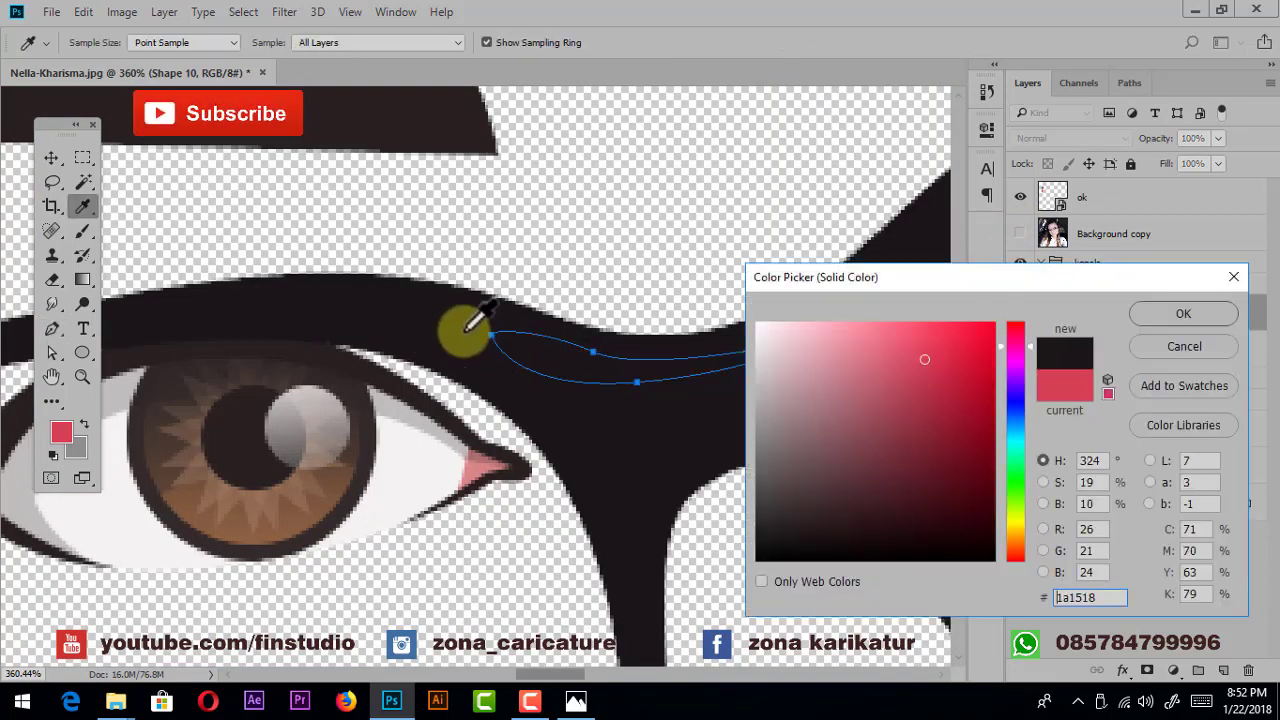
click(787, 517)
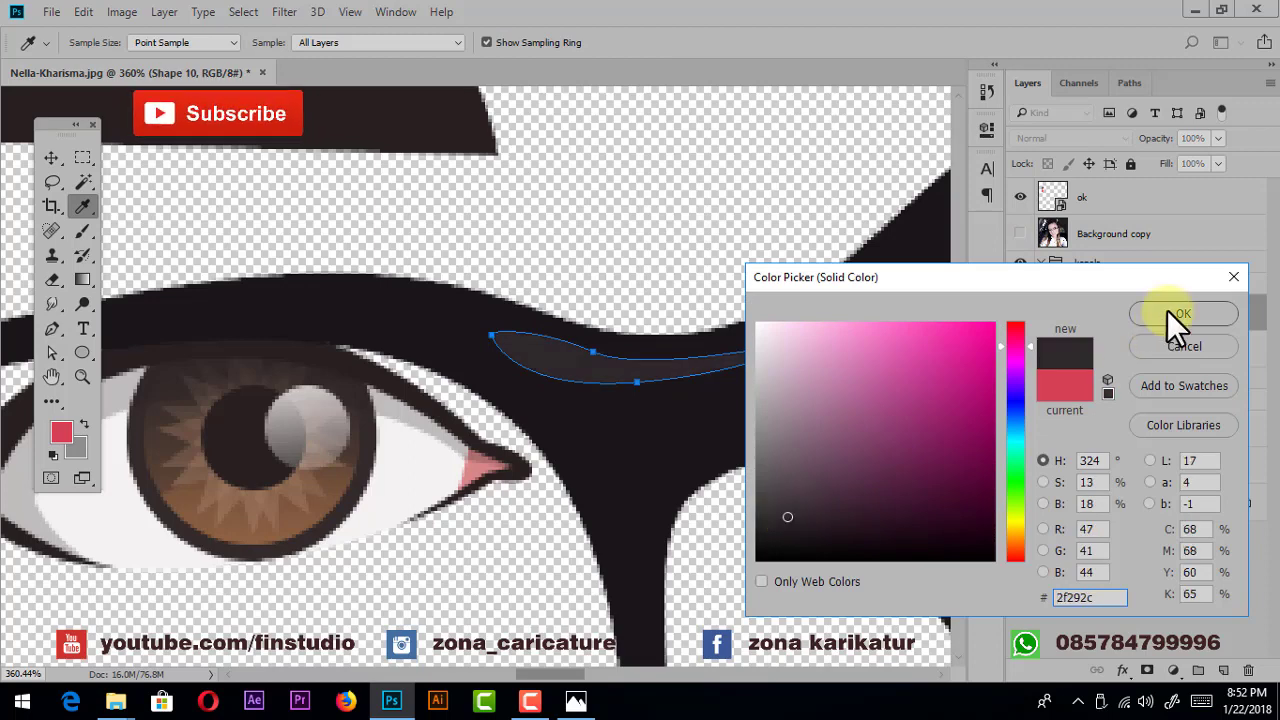
click(1176, 315)
scroll(560, 334, down, 3)
scroll(729, 349, down, 2)
scroll(571, 337, down, 1)
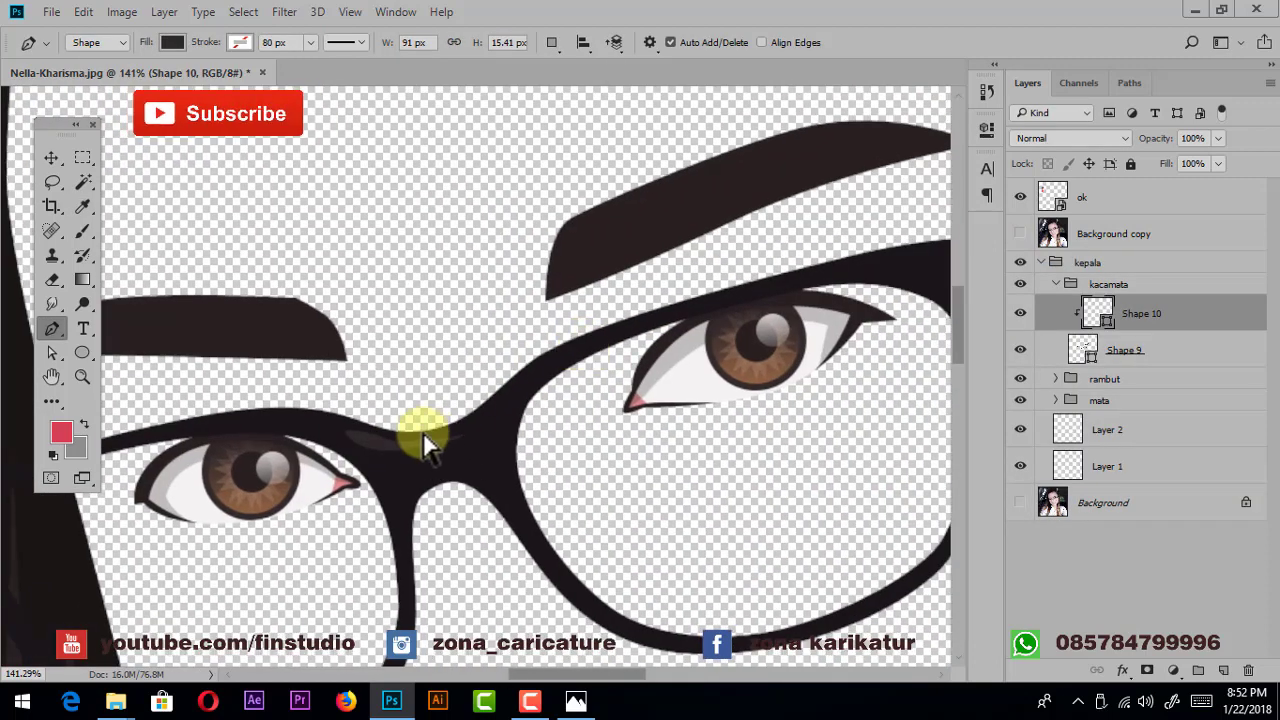
- Add a triangular highlight near the frame hinge to the same shape
click(551, 42)
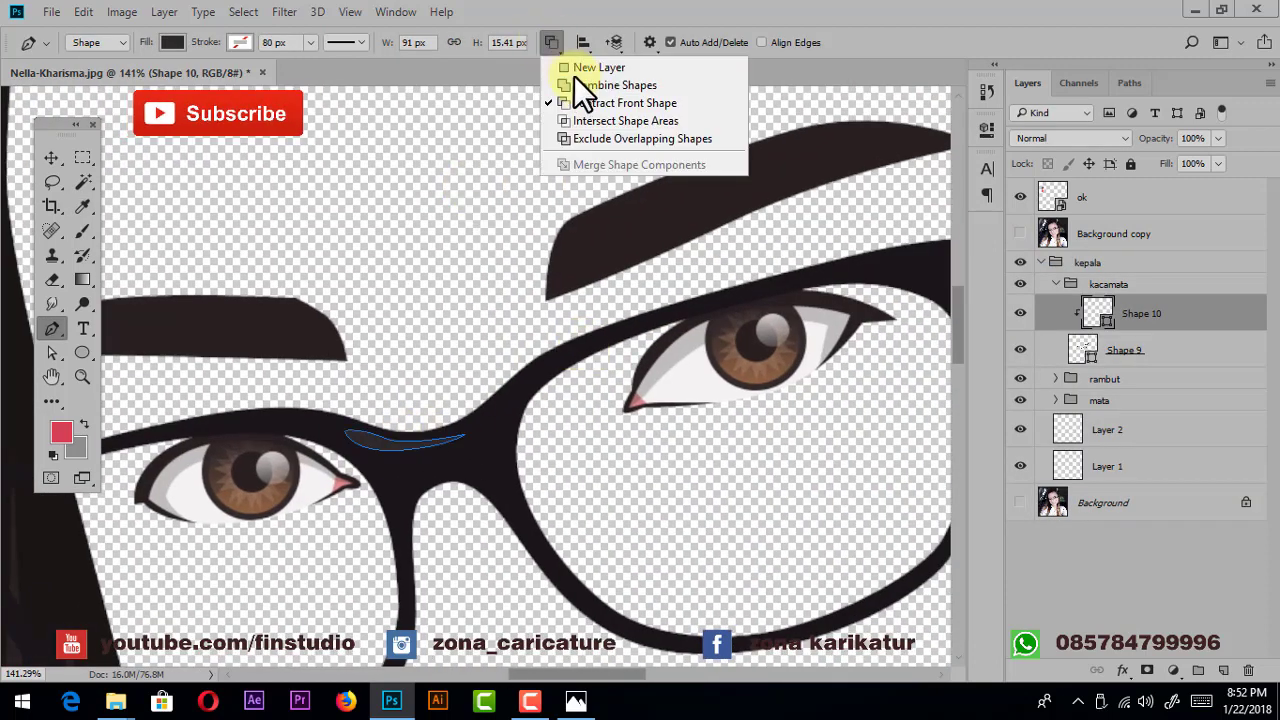
click(580, 80)
drag(737, 177, 481, 236)
scroll(709, 326, up, 3)
scroll(709, 326, up, 2)
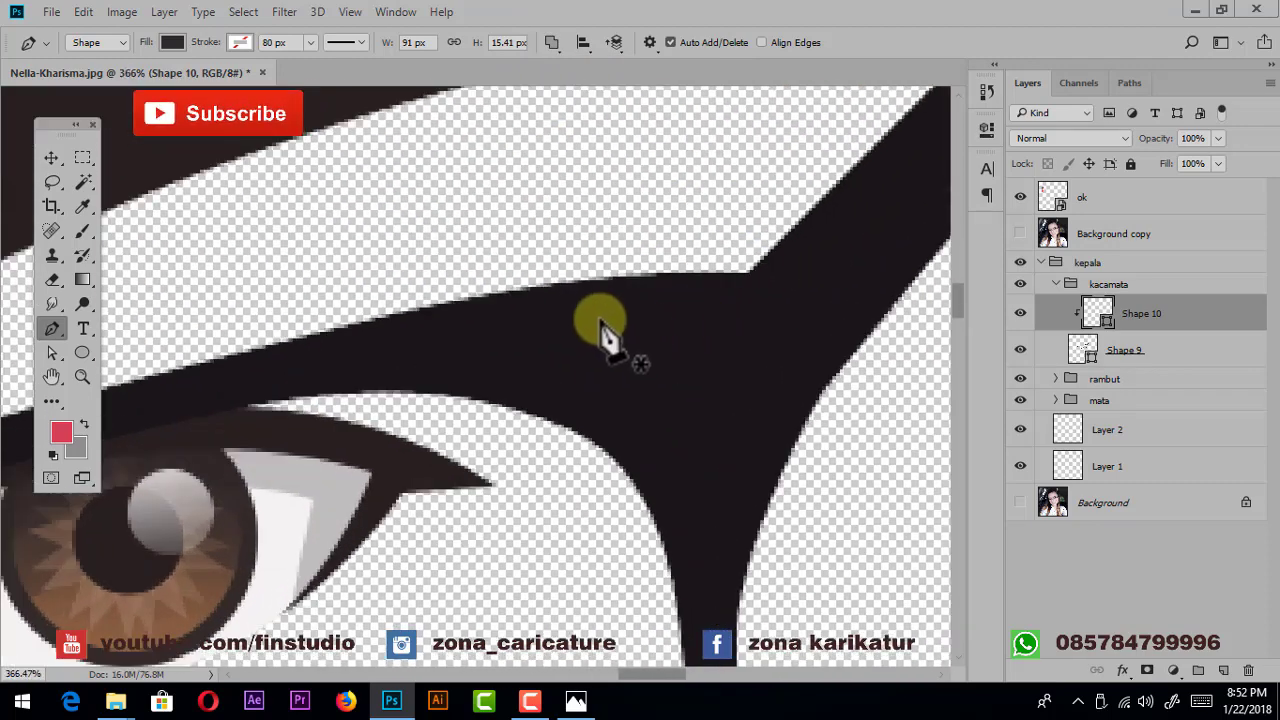
drag(610, 303, 718, 307)
click(726, 366)
click(610, 303)
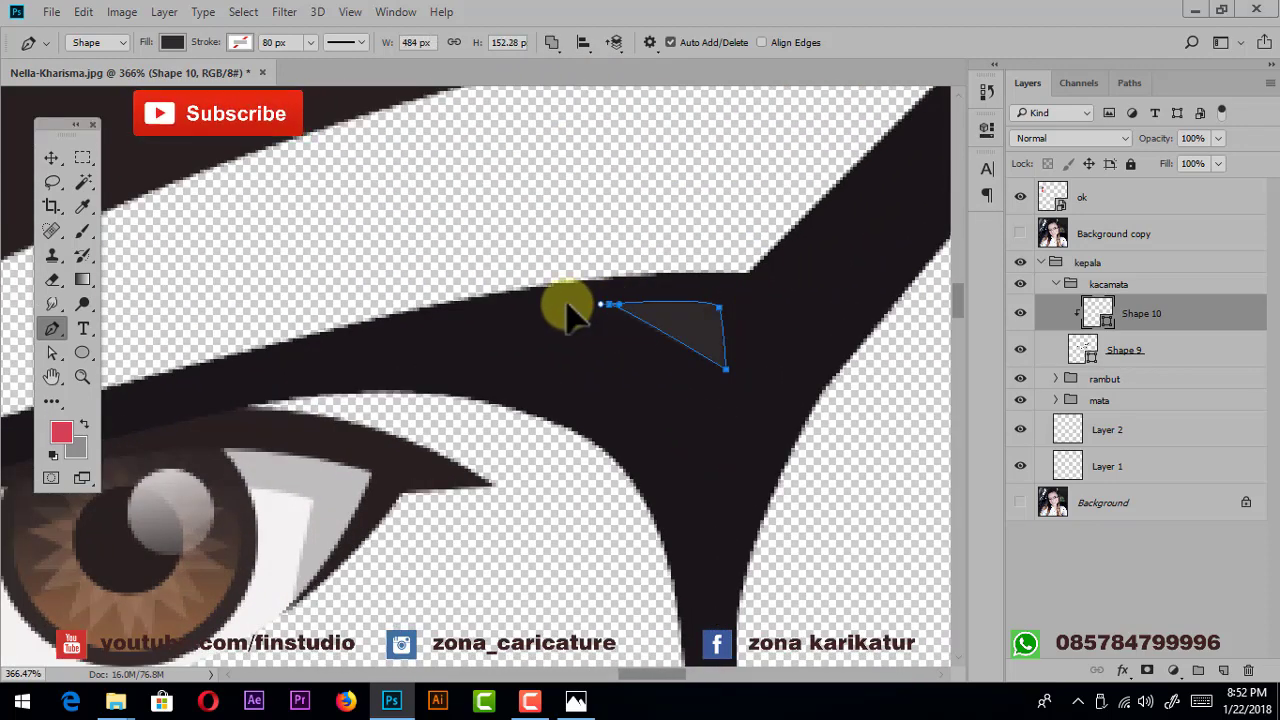
scroll(778, 265, down, 2)
scroll(778, 265, down, 1)
scroll(785, 272, up, 2)
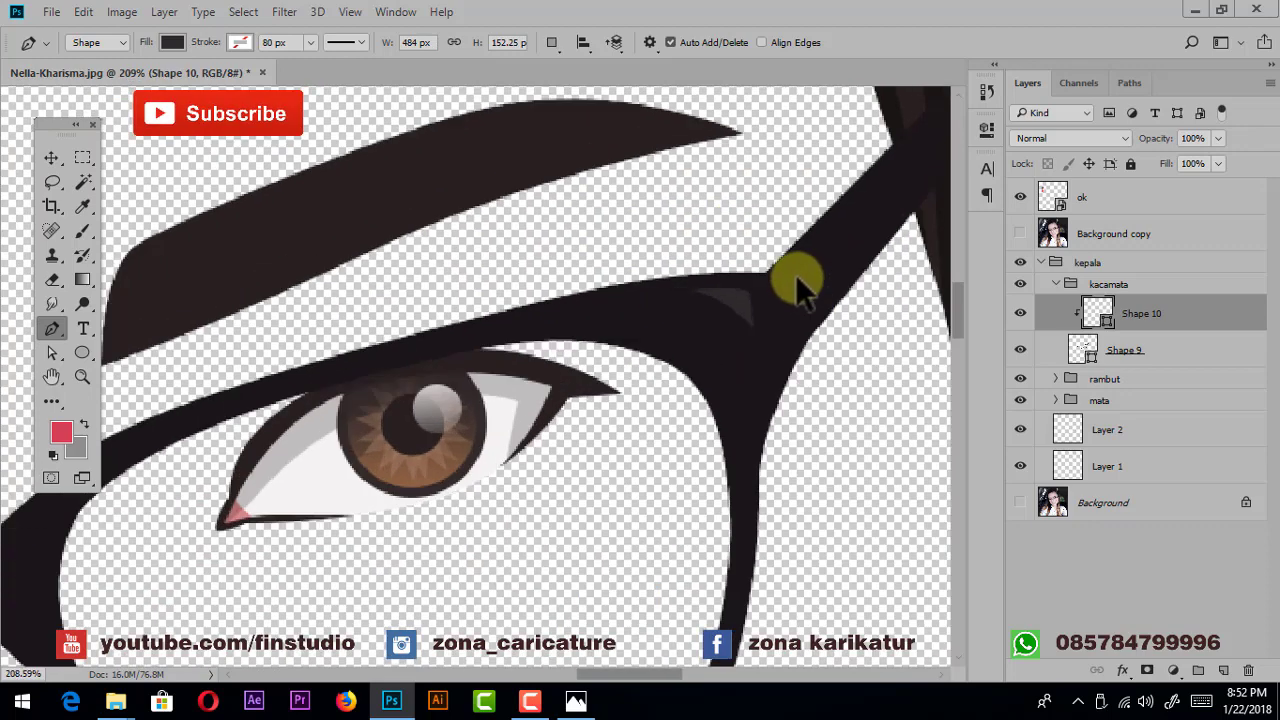
scroll(785, 275, up, 1)
- Draw another small highlight on the frame and clip it inside the frame with Ctrl+Alt+G
click(769, 271)
click(780, 323)
key(ctrl+z)
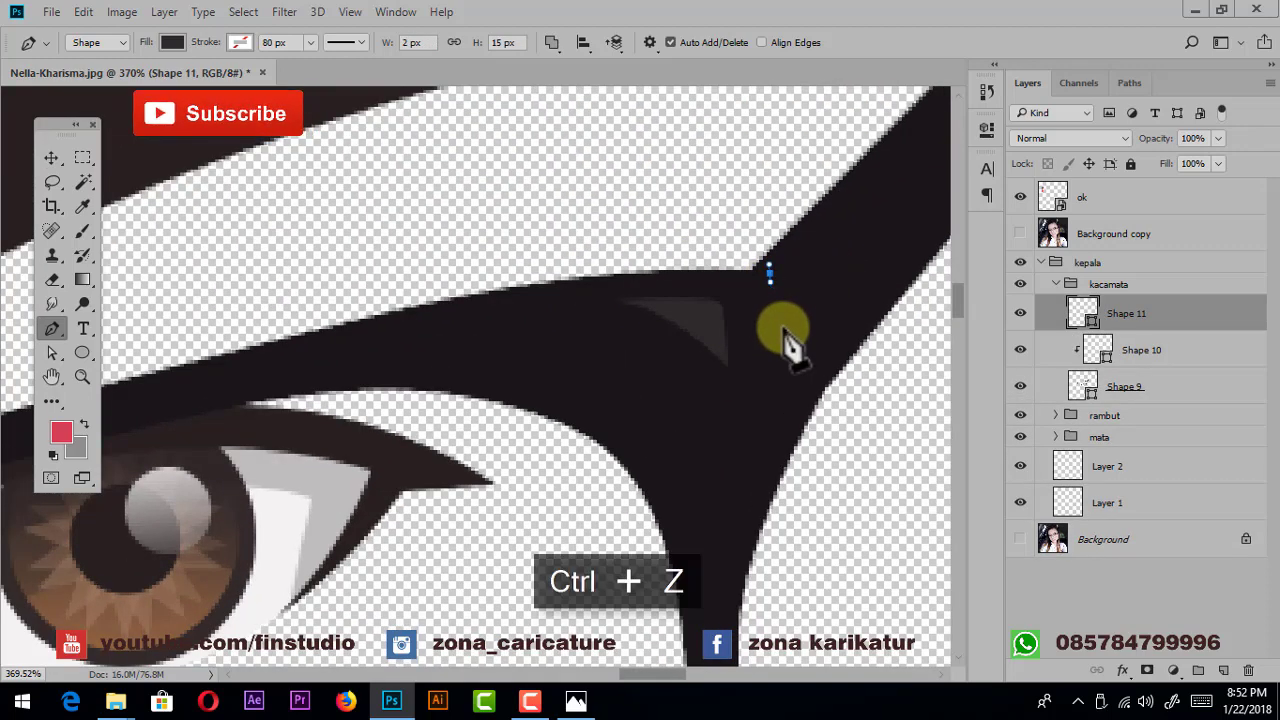
click(780, 323)
click(843, 216)
click(770, 272)
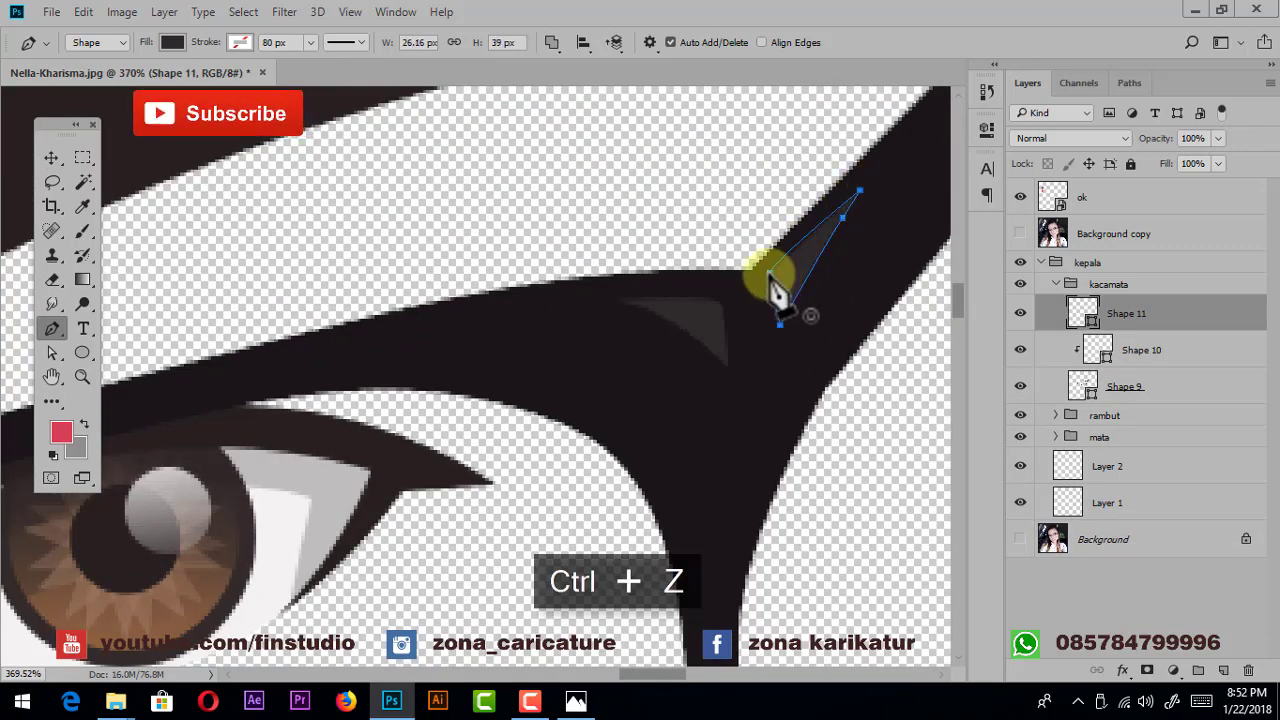
key(ctrl+alt+g)
scroll(857, 366, down, 2)
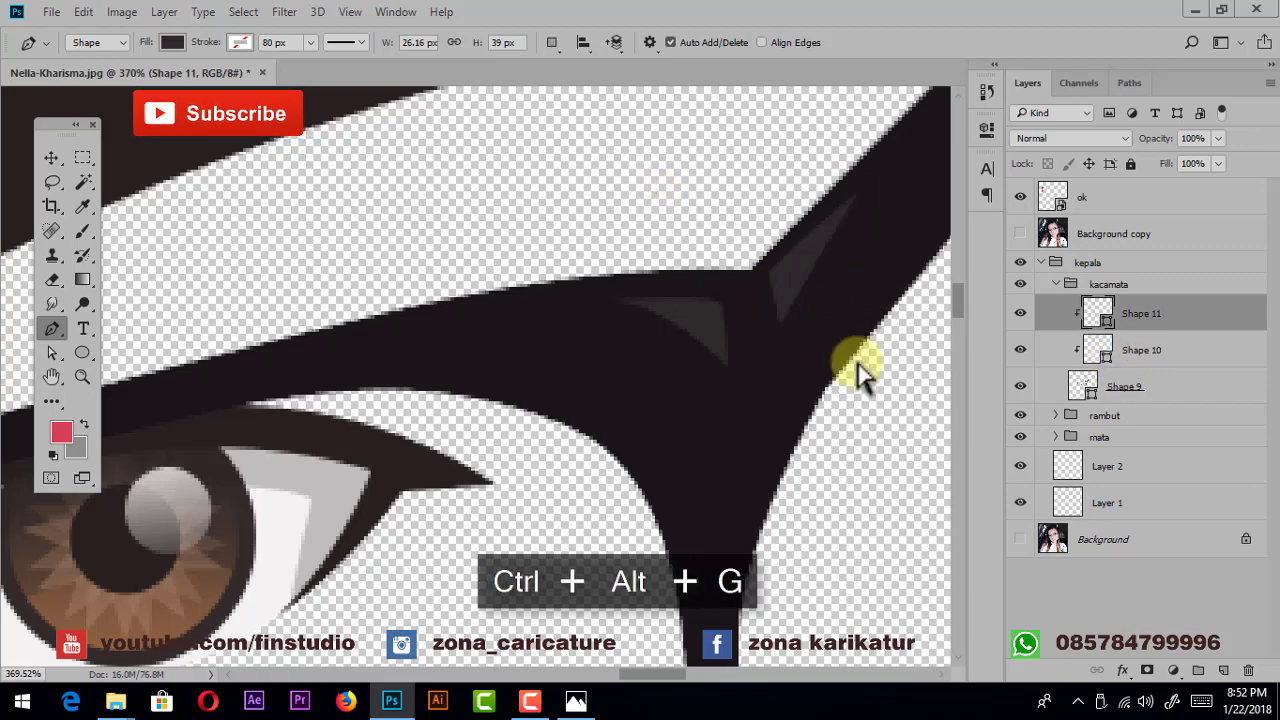
scroll(737, 294, down, 4)
scroll(737, 294, down, 4)
drag(583, 258, 613, 241)
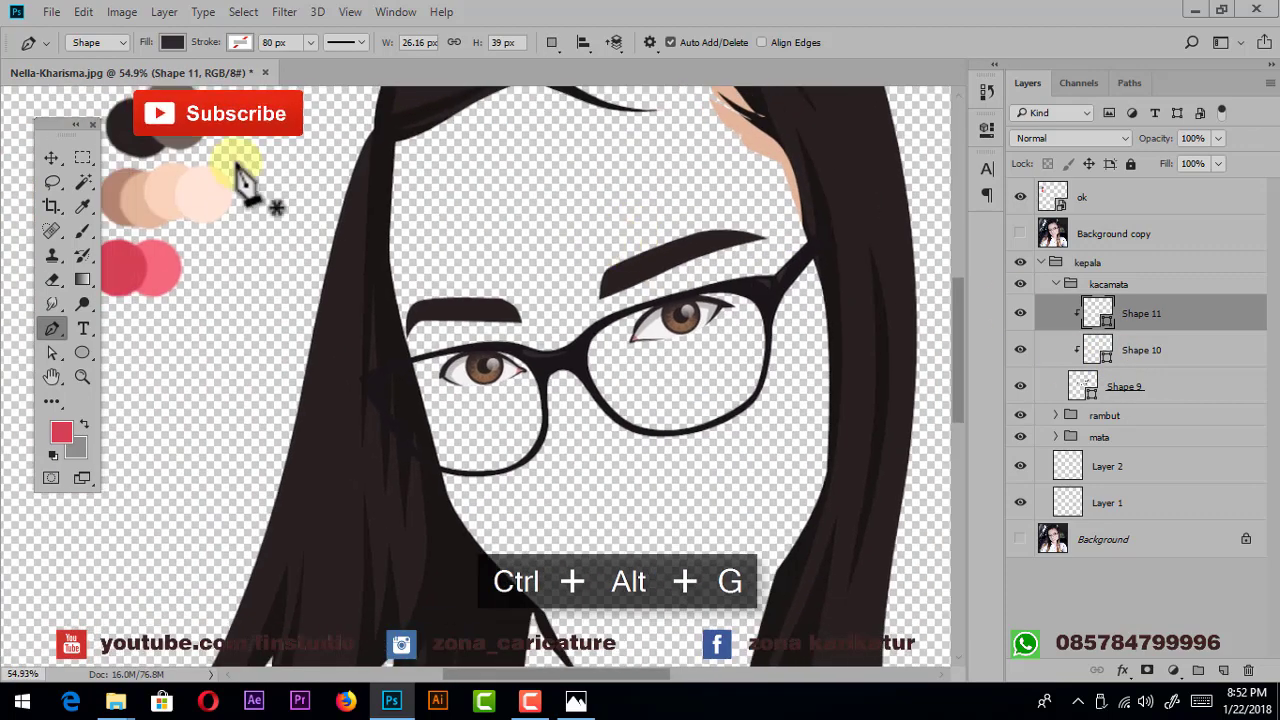
click(52, 157)
scroll(640, 410, up, 2)
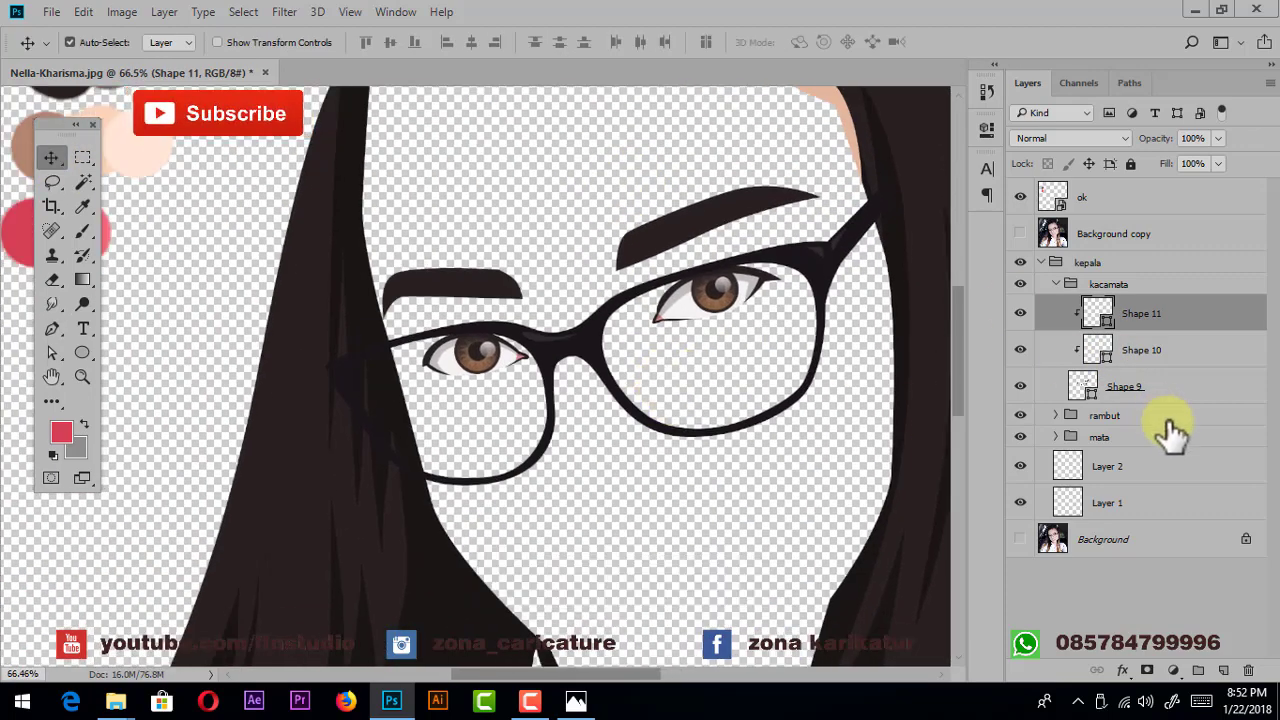
- Duplicate the Shape 9 frame layer and reselect the original for drawing
click(1150, 386)
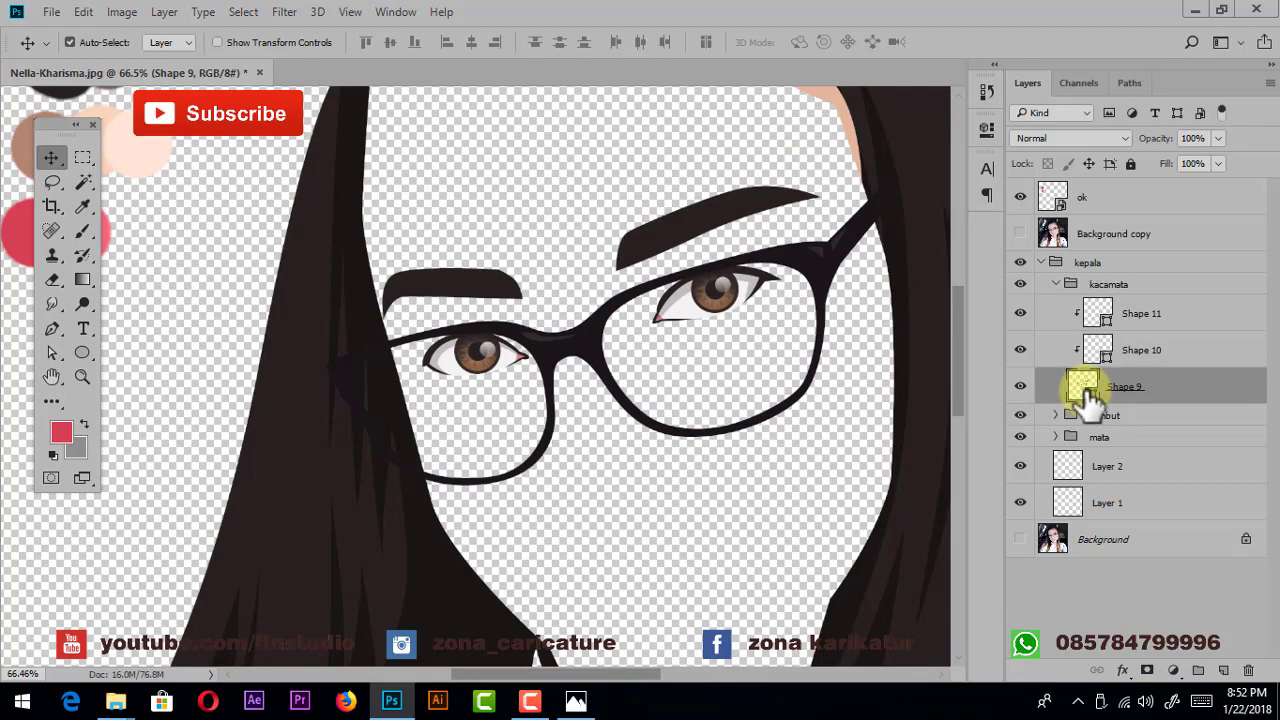
key(ctrl+j)
click(1130, 425)
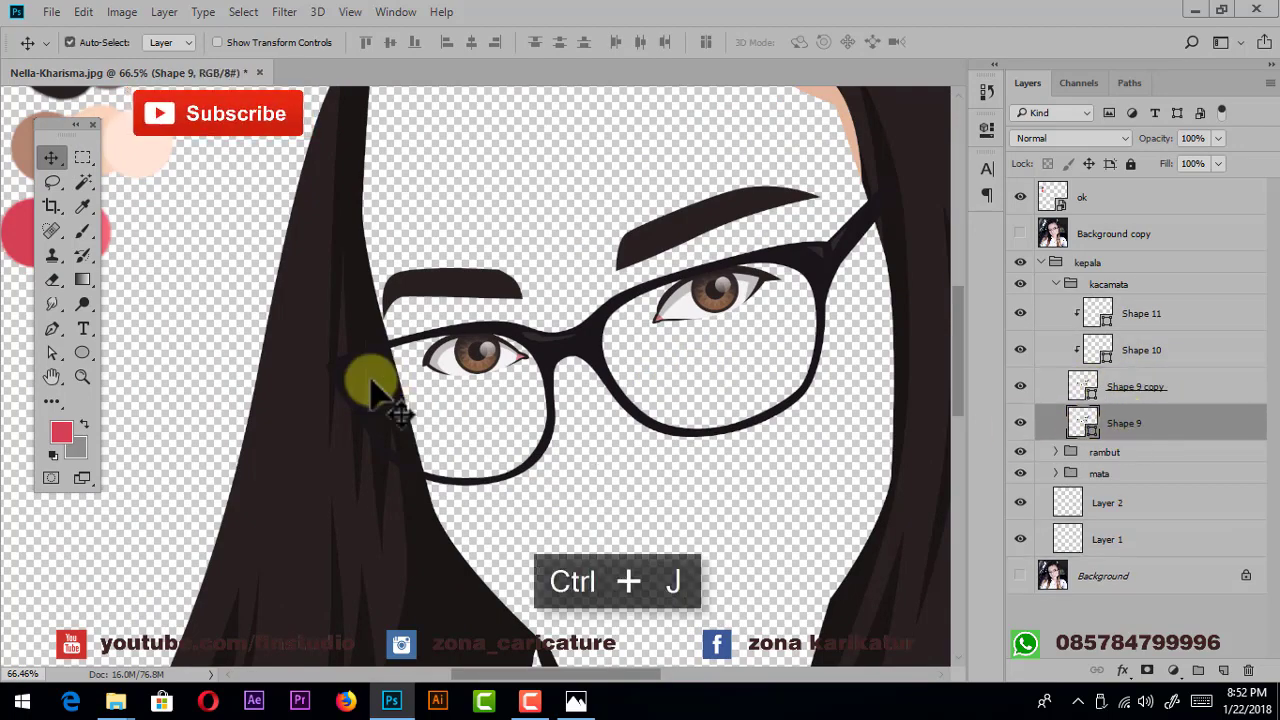
click(52, 328)
scroll(365, 400, up, 3)
scroll(360, 380, up, 1)
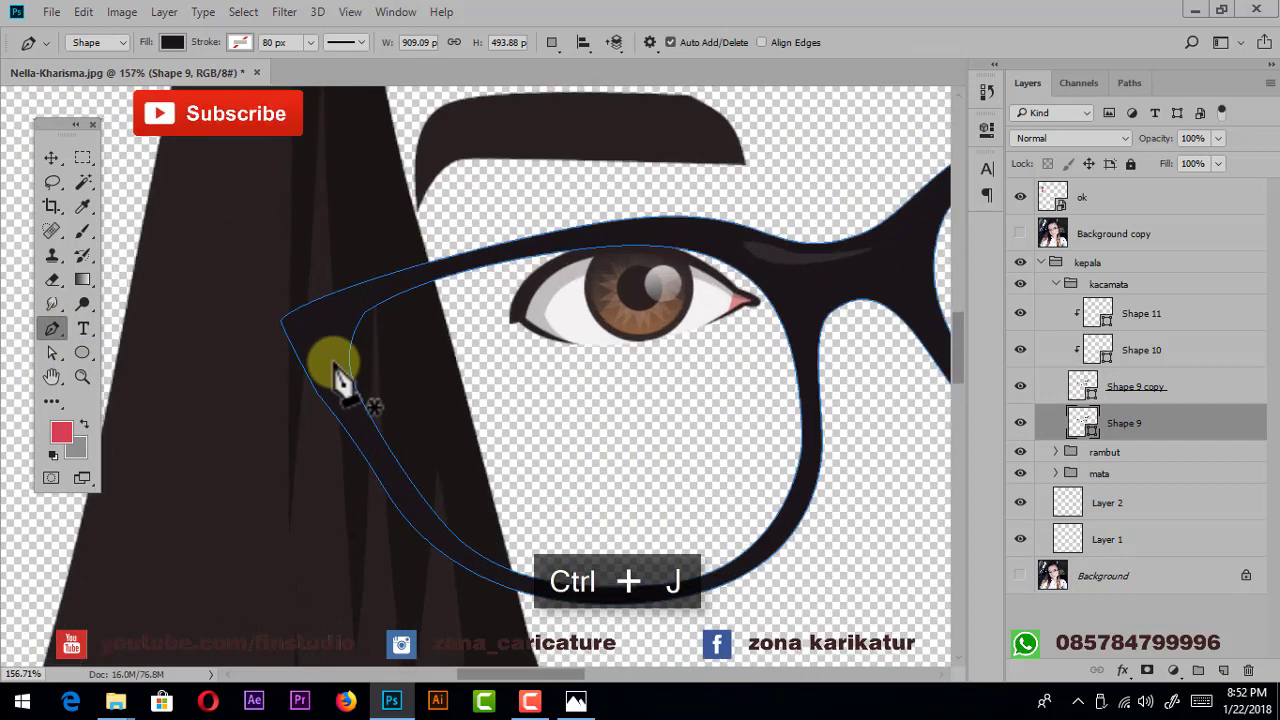
- Trace the left lens inner edge as a white-filled shape
click(332, 362)
drag(476, 569, 540, 605)
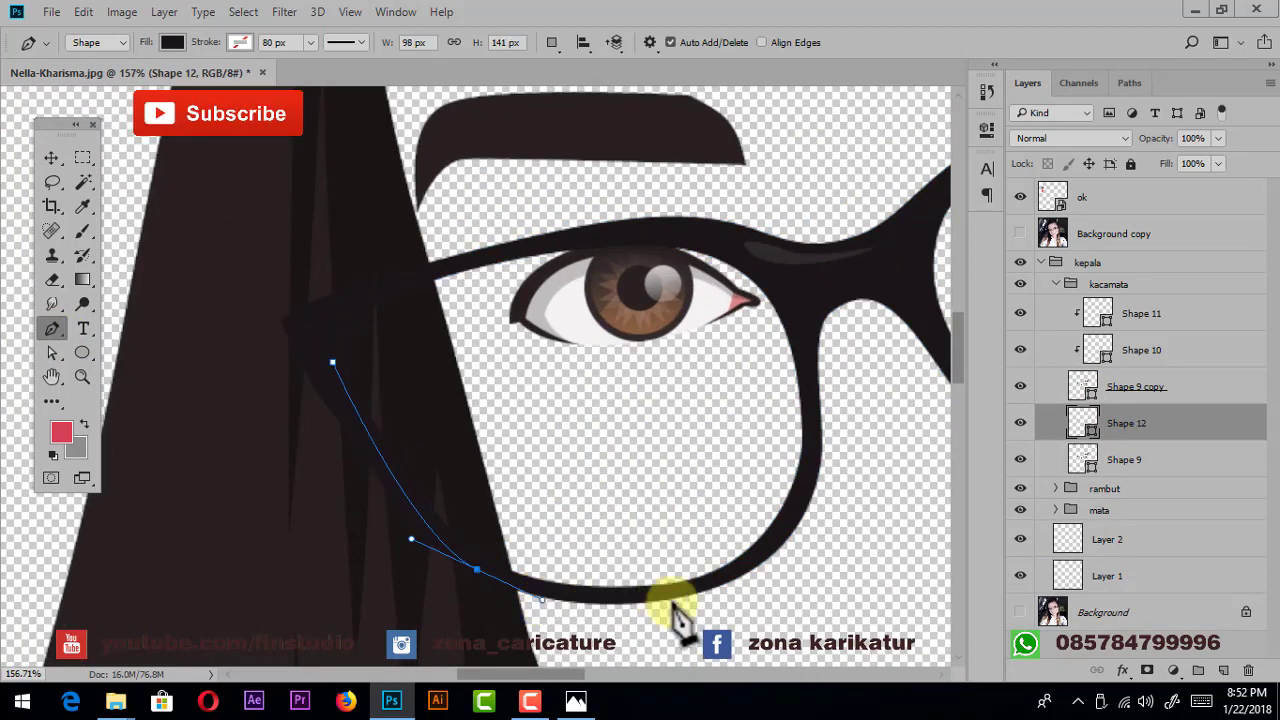
drag(683, 590, 725, 581)
click(794, 504)
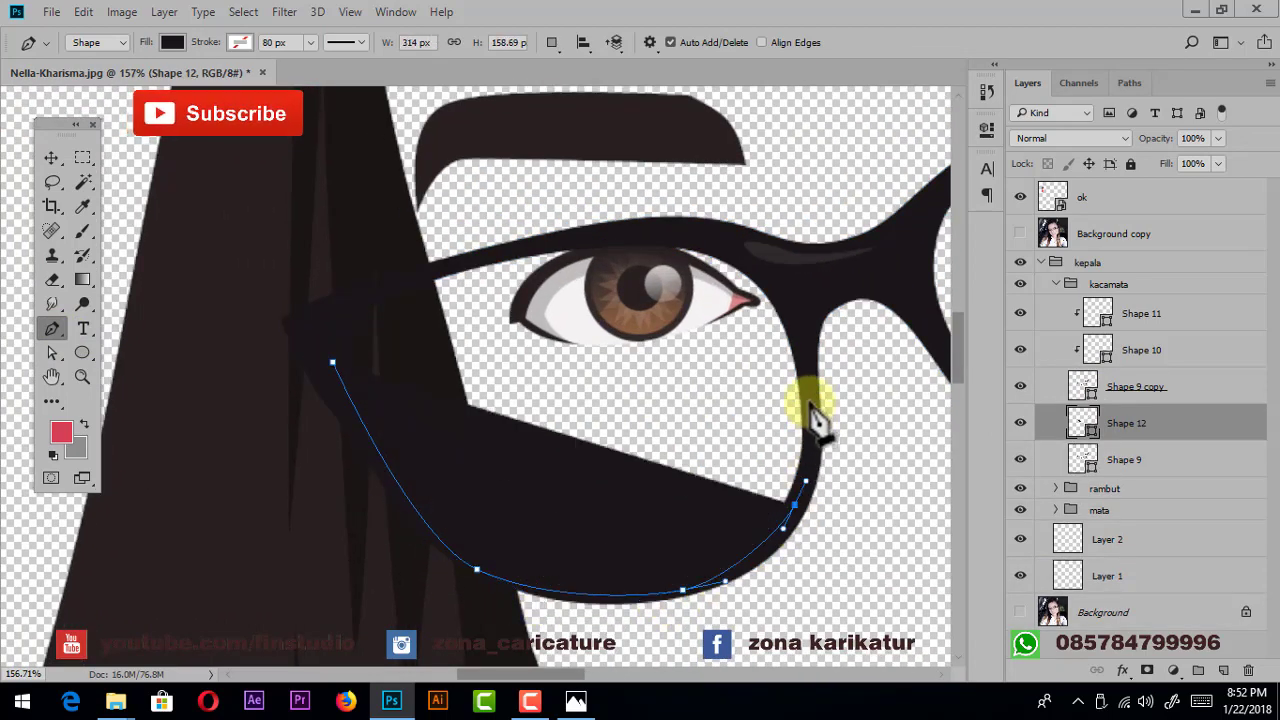
drag(809, 398, 802, 362)
drag(762, 260, 736, 236)
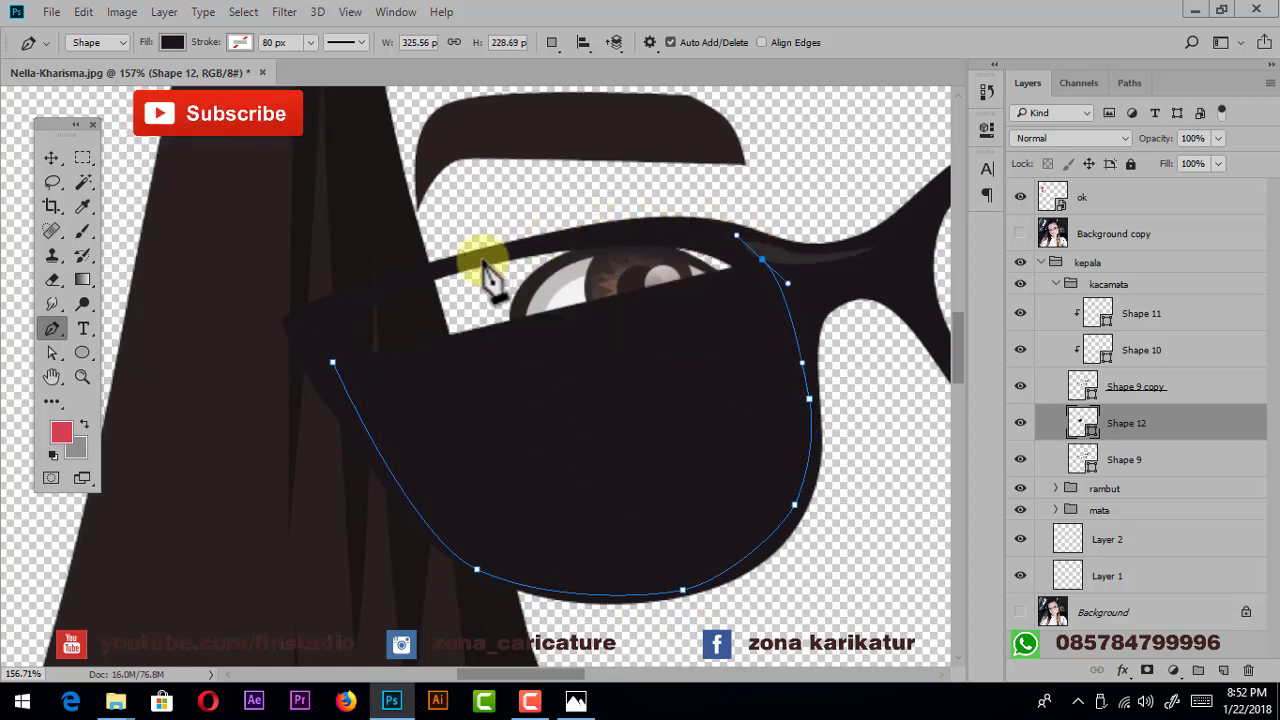
drag(469, 260, 356, 291)
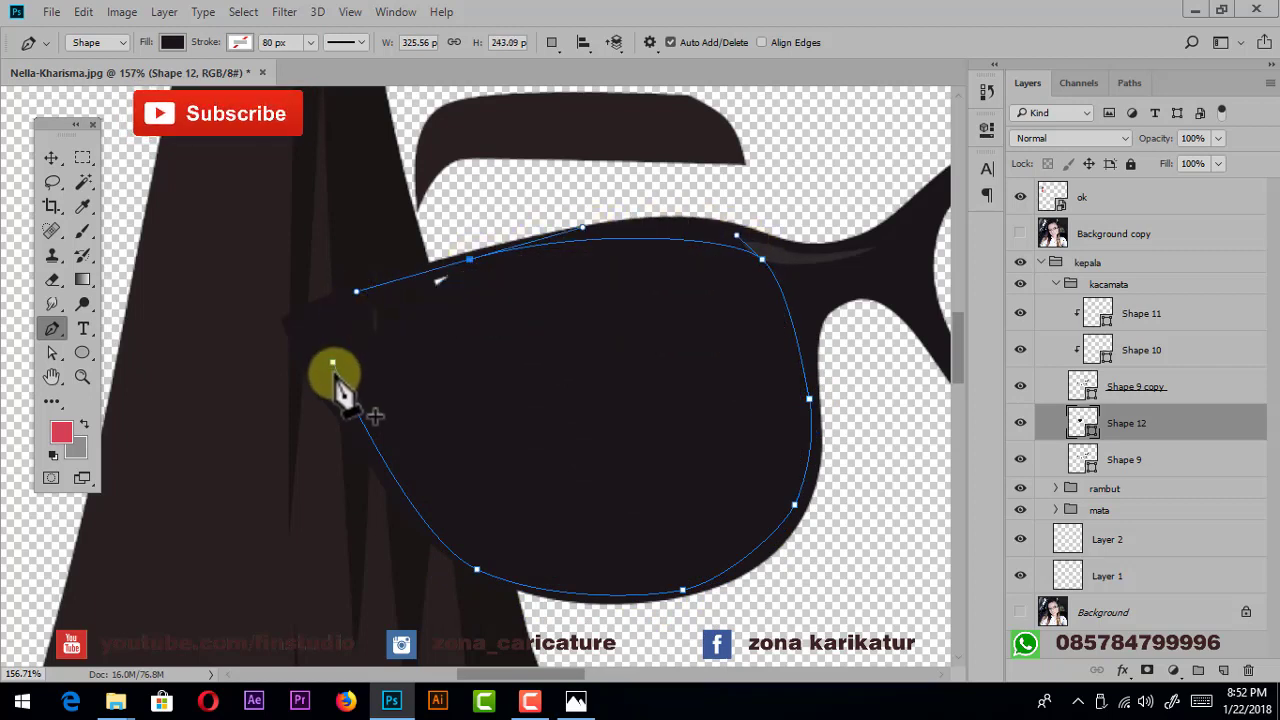
drag(333, 362, 331, 416)
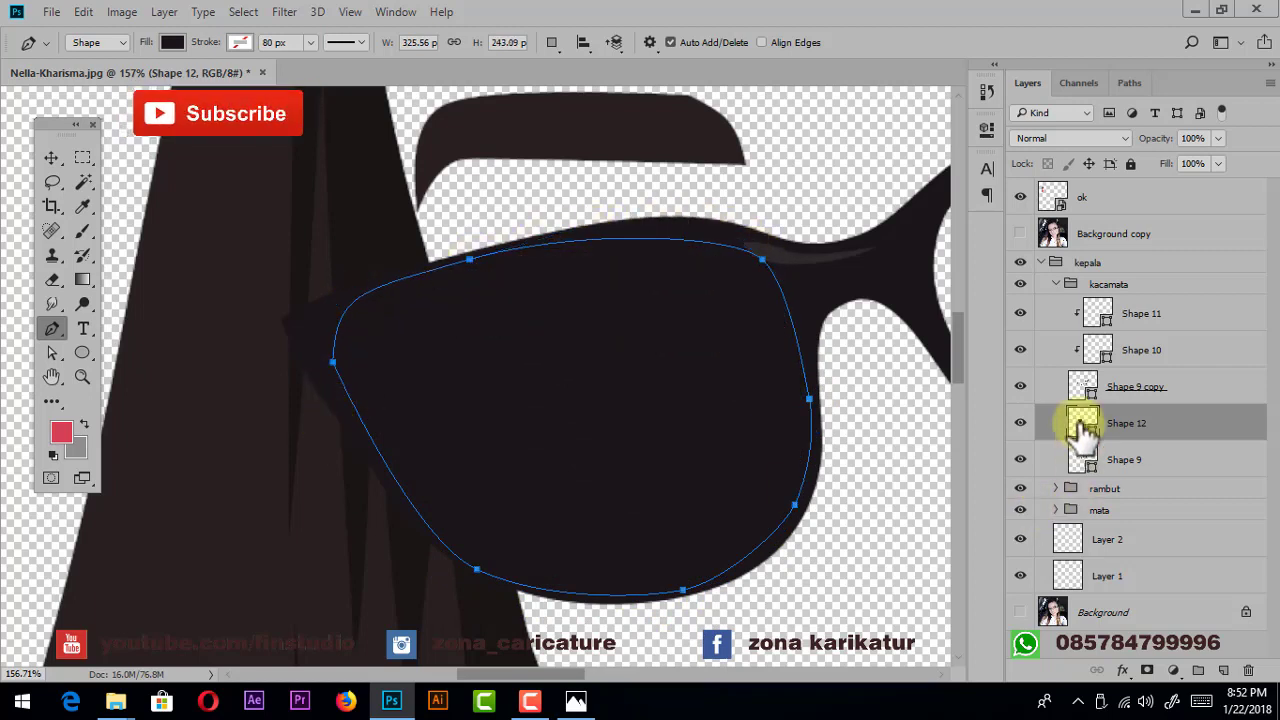
click(768, 334)
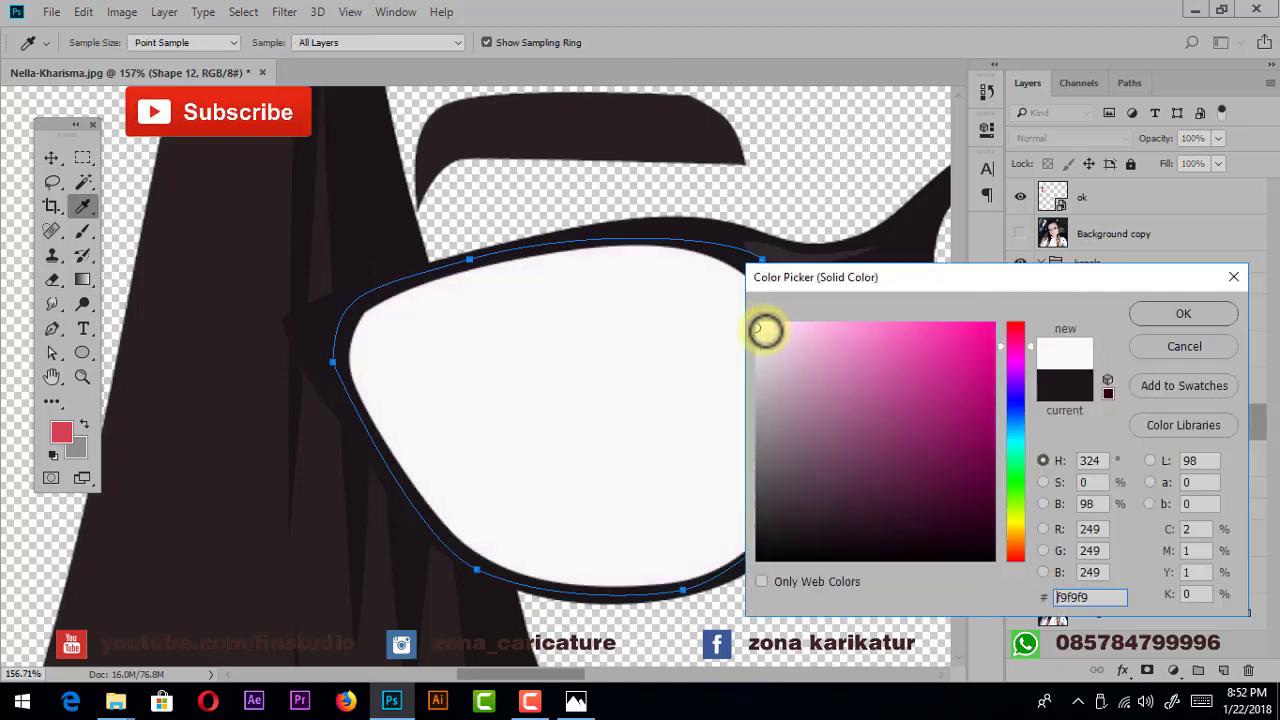
click(1200, 318)
- Add the right lens to the same shape, tracing its left side and lower rim
click(551, 42)
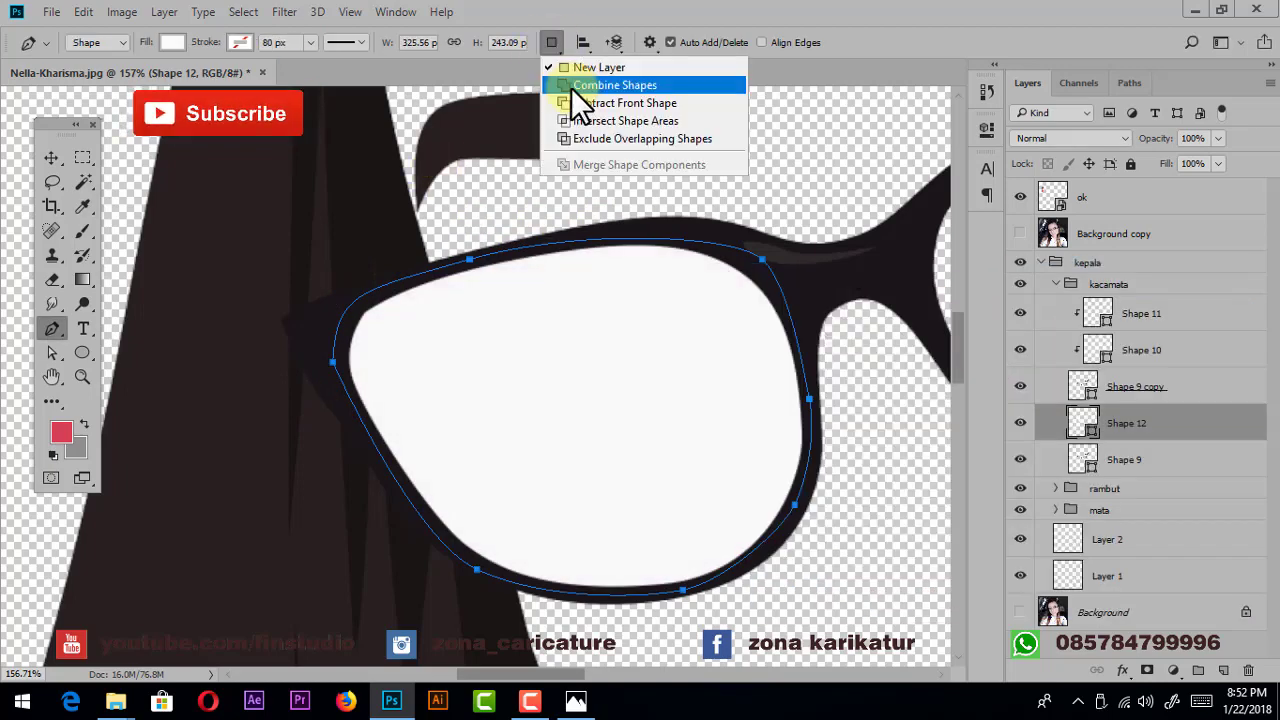
click(571, 87)
drag(788, 235, 385, 300)
scroll(385, 300, up, 2)
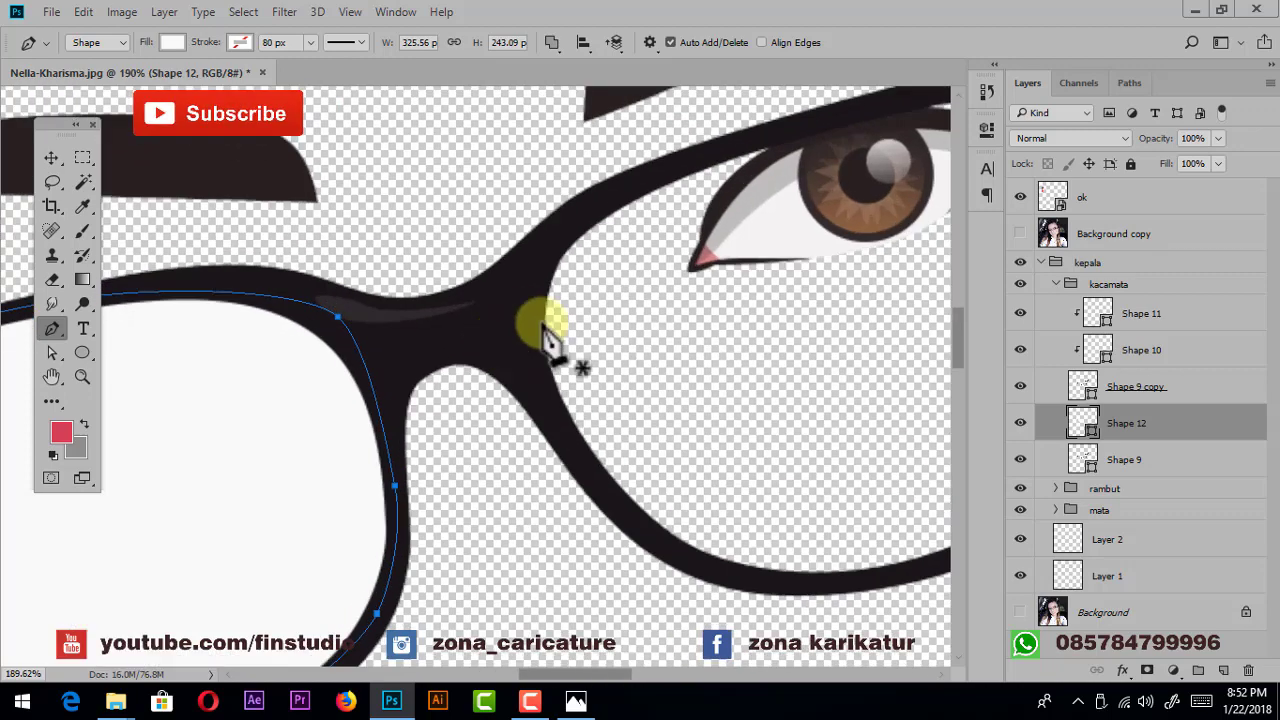
click(490, 242)
mouse_move(501, 355)
mouse_down()
mouse_move(533, 425)
mouse_move(487, 405)
mouse_up()
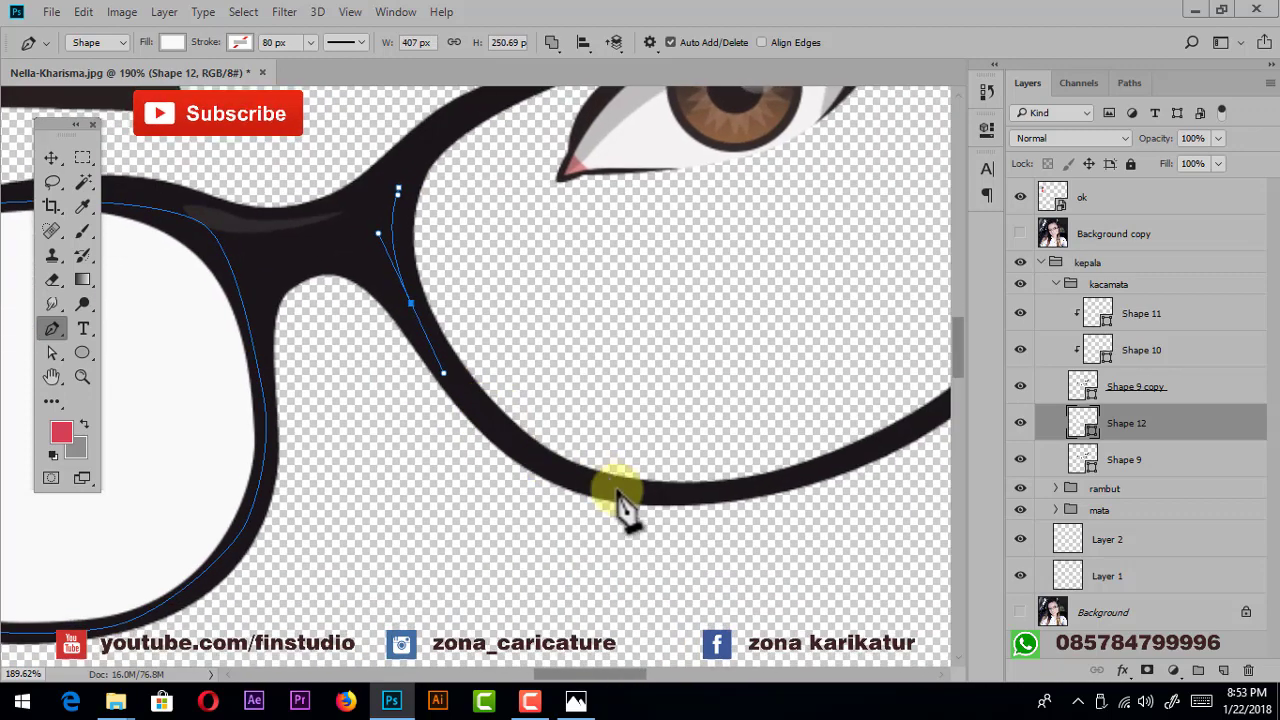
mouse_move(637, 496)
mouse_down()
mouse_move(735, 508)
mouse_move(600, 509)
mouse_up()
mouse_move(704, 460)
mouse_down()
mouse_move(760, 423)
mouse_move(760, 390)
mouse_up()
- Finish the right lens outline up the right and top rims and close the path
scroll(755, 440, up, 3)
drag(749, 187, 712, 140)
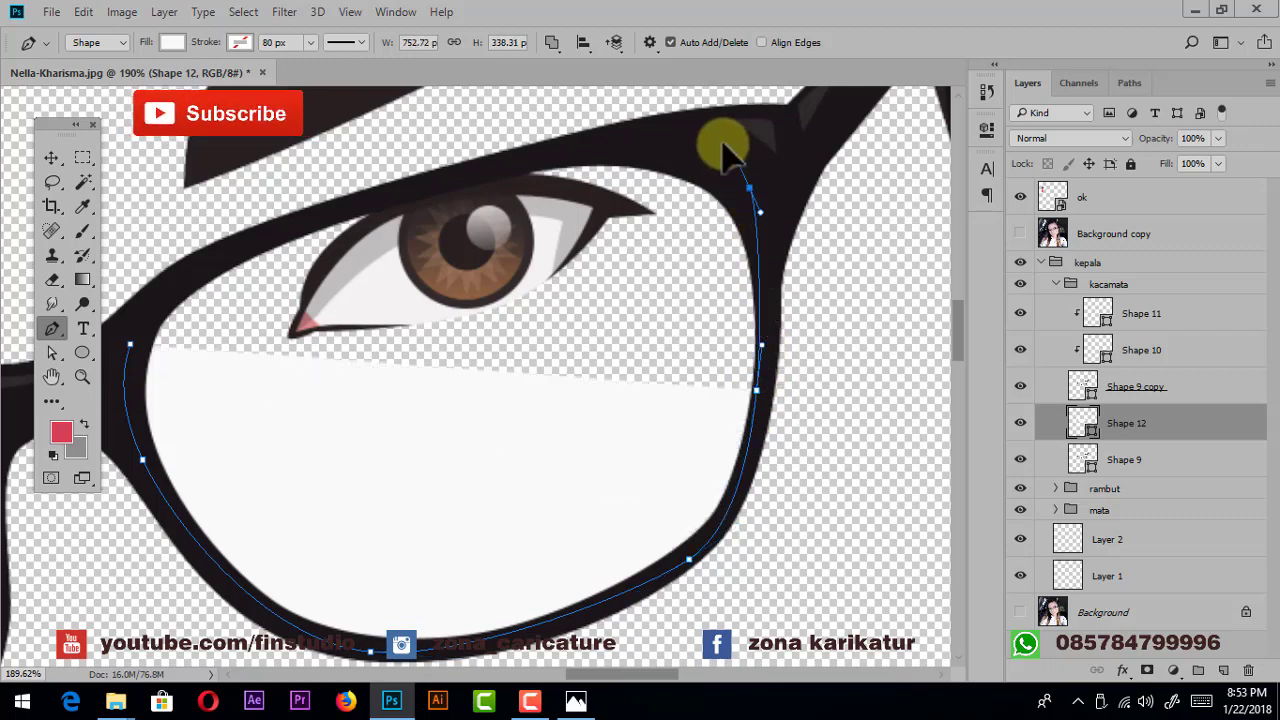
drag(511, 163, 391, 198)
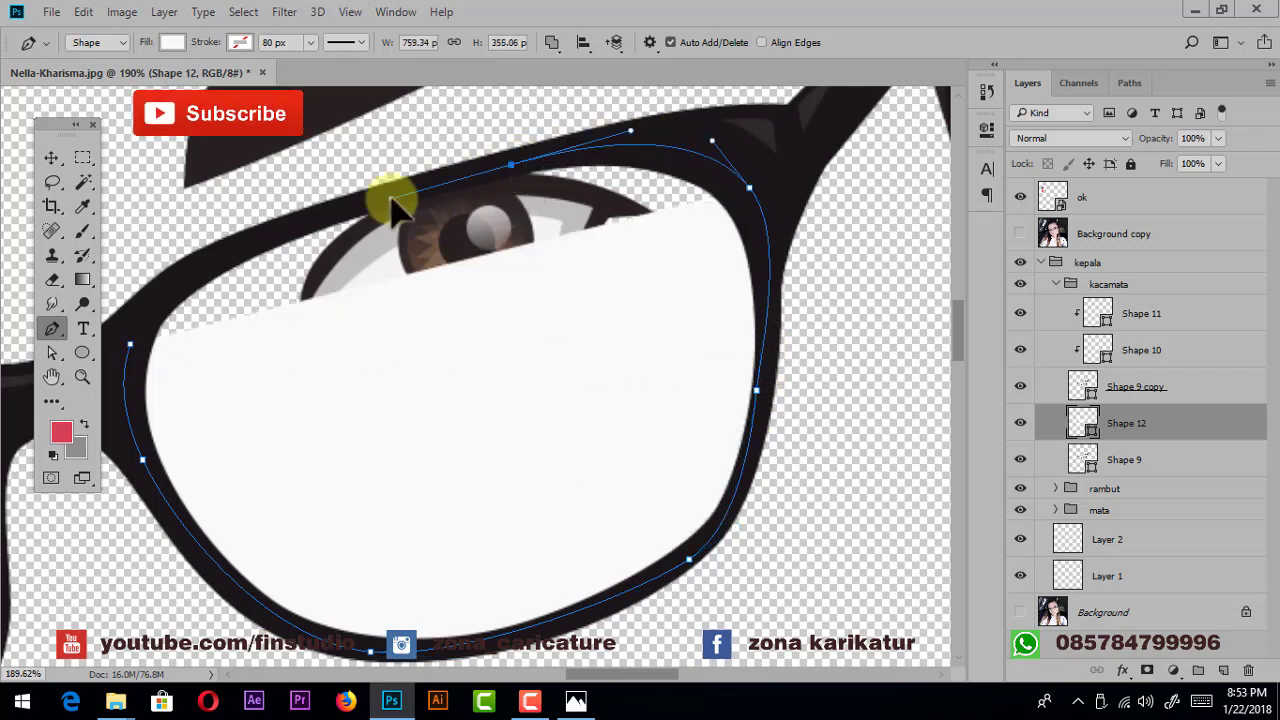
click(132, 345)
scroll(600, 330, down, 5)
scroll(514, 500, down, 2)
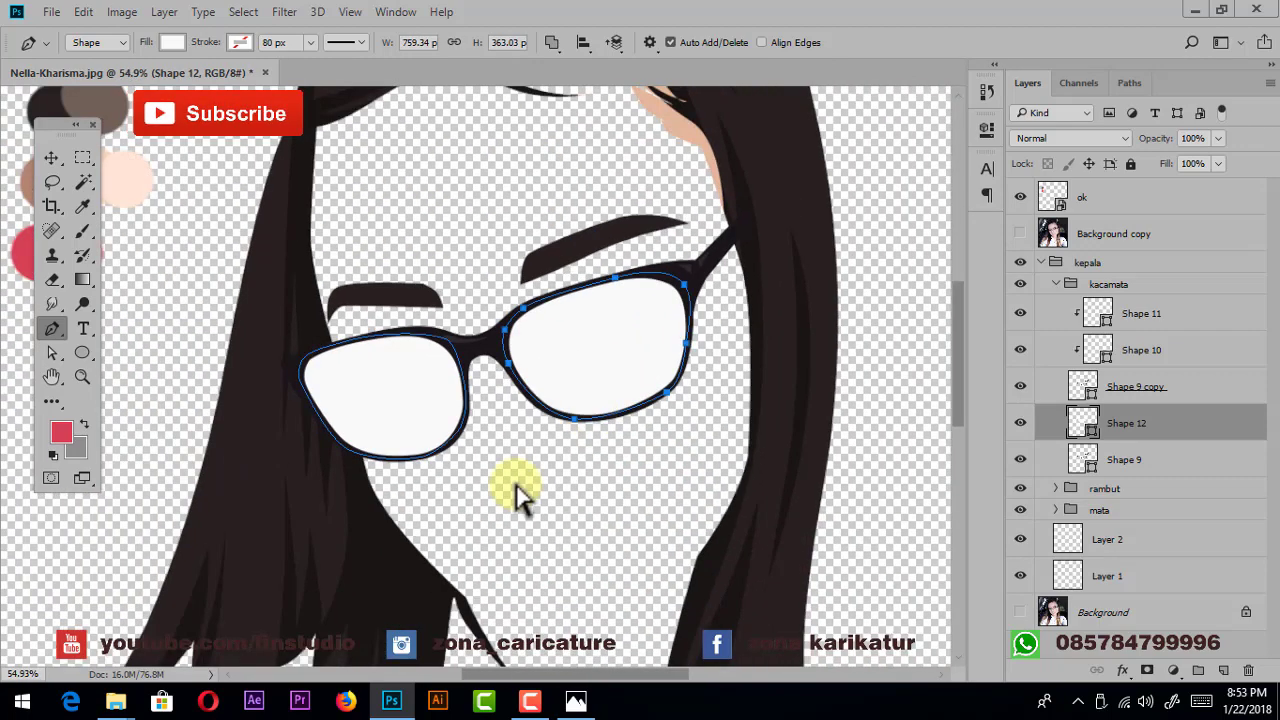
key(Escape)
scroll(543, 443, down, 1)
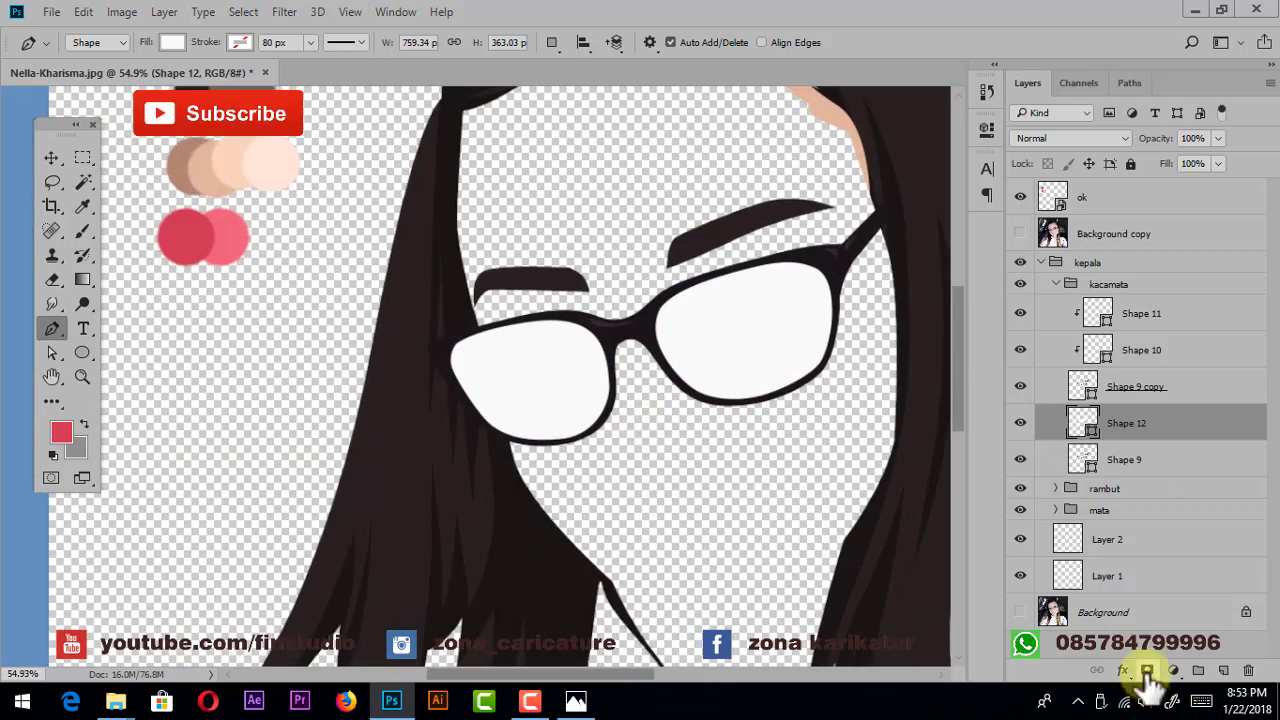
- Mask the lens shape with a vertical gradient so the fill fades, then save
click(1147, 670)
click(71, 281)
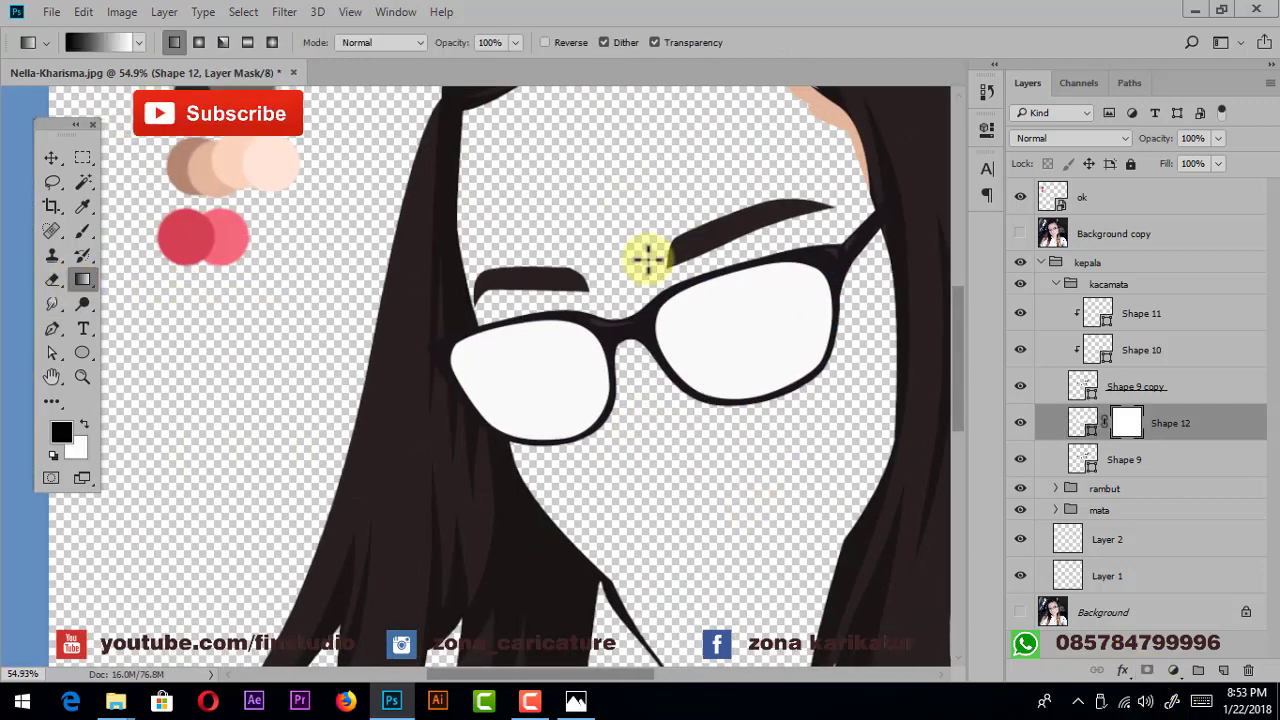
drag(648, 259, 647, 420)
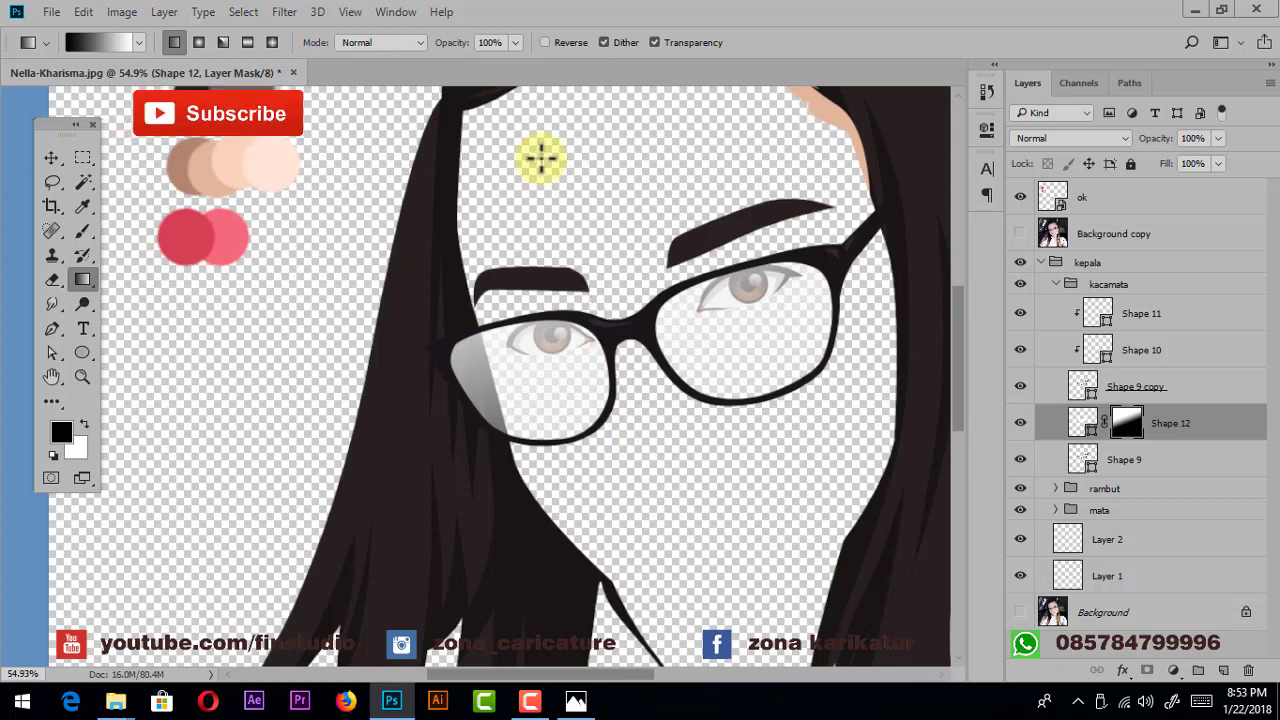
click(62, 165)
scroll(657, 343, down, 2)
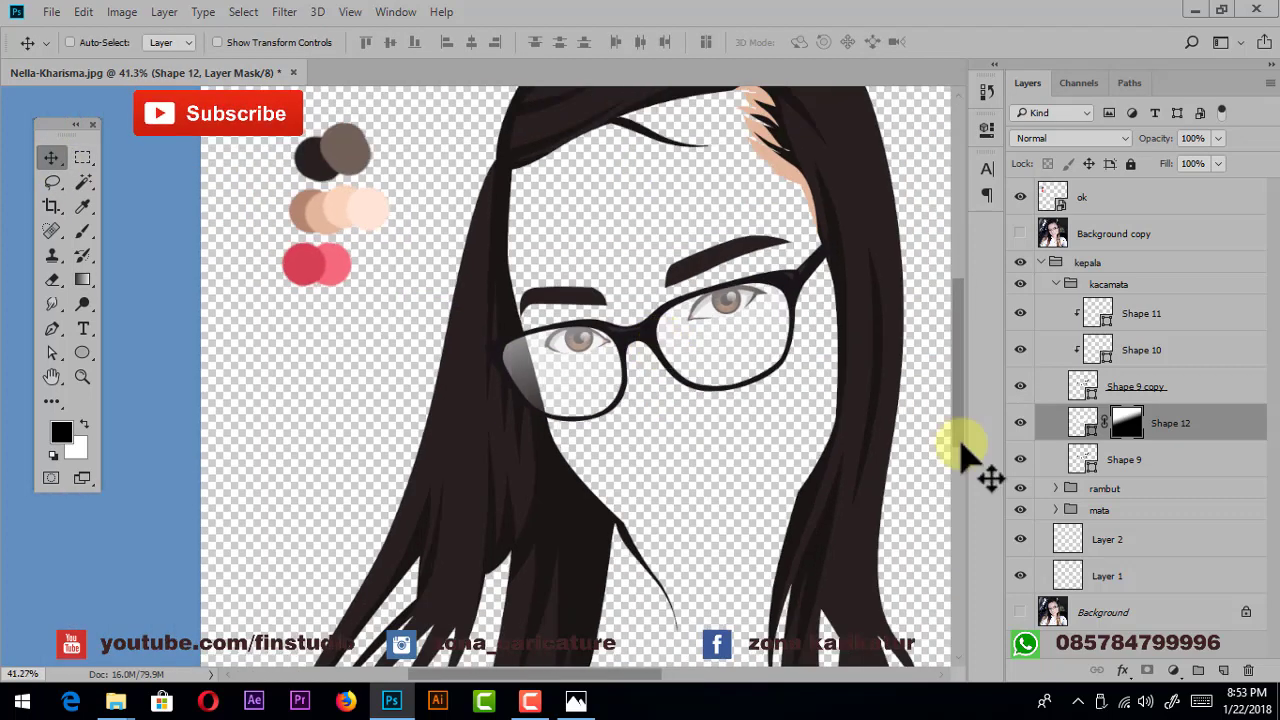
key(ctrl+s)
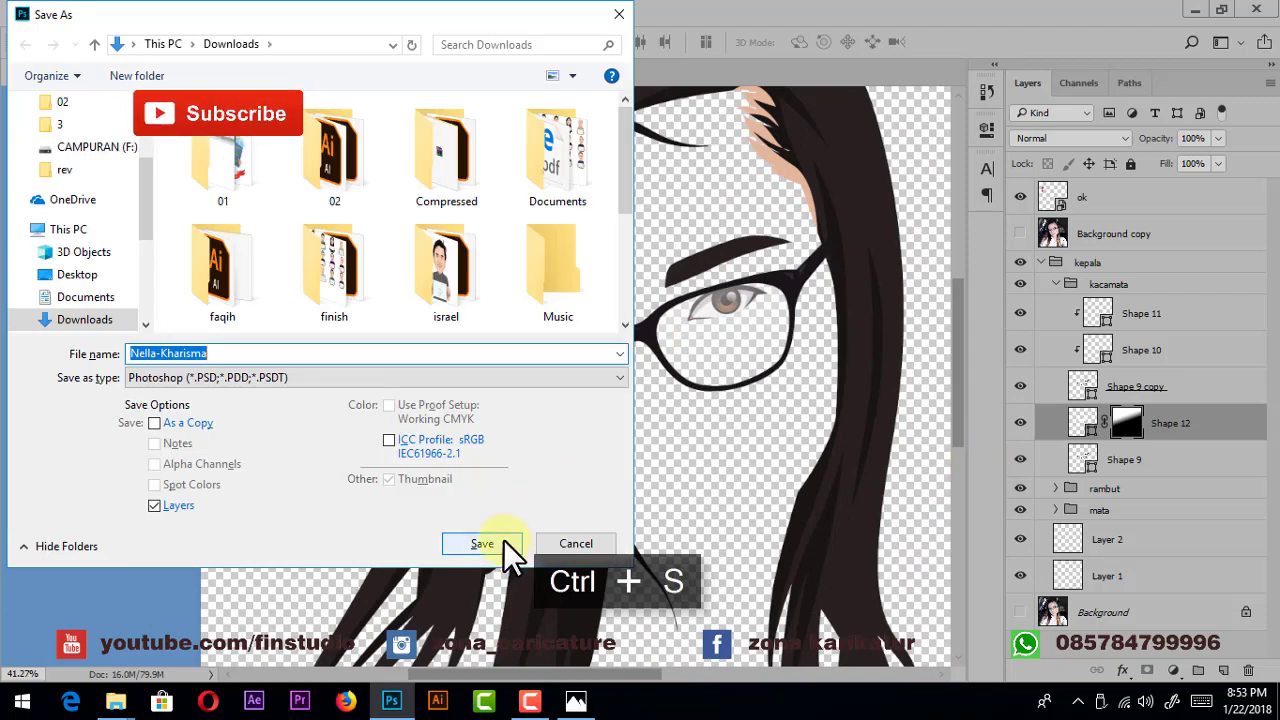
- Save as Nella-Kharisma.psd, collapse kacamata, and create Group 1 above Layer 2 in kepala
click(482, 543)
click(857, 206)
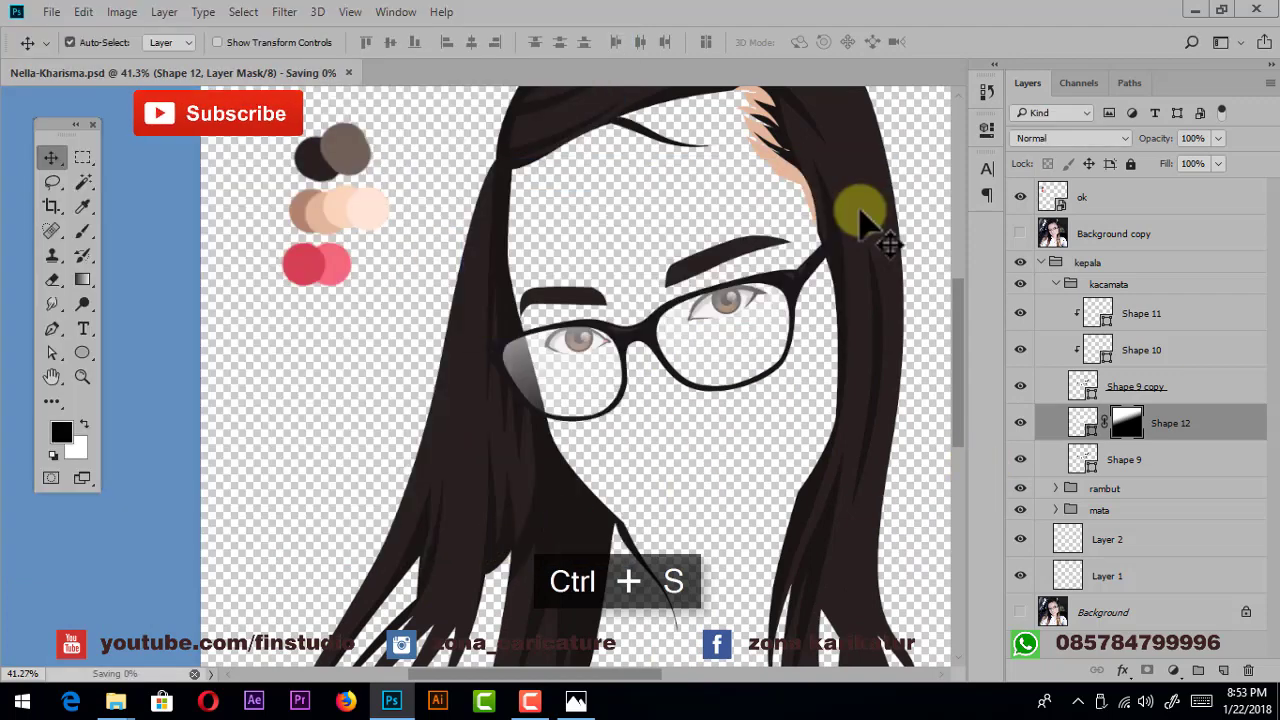
click(1056, 285)
scroll(834, 380, up, 1)
scroll(823, 363, up, 1)
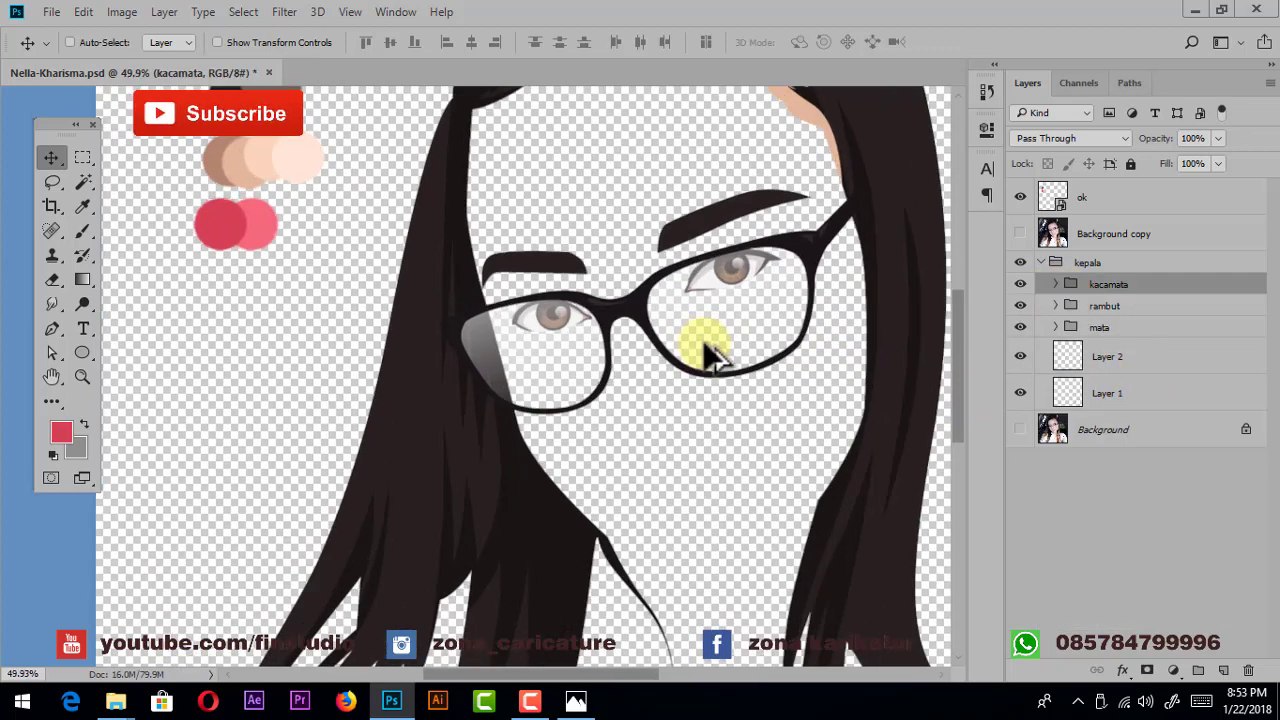
scroll(707, 352, up, 1)
click(1120, 360)
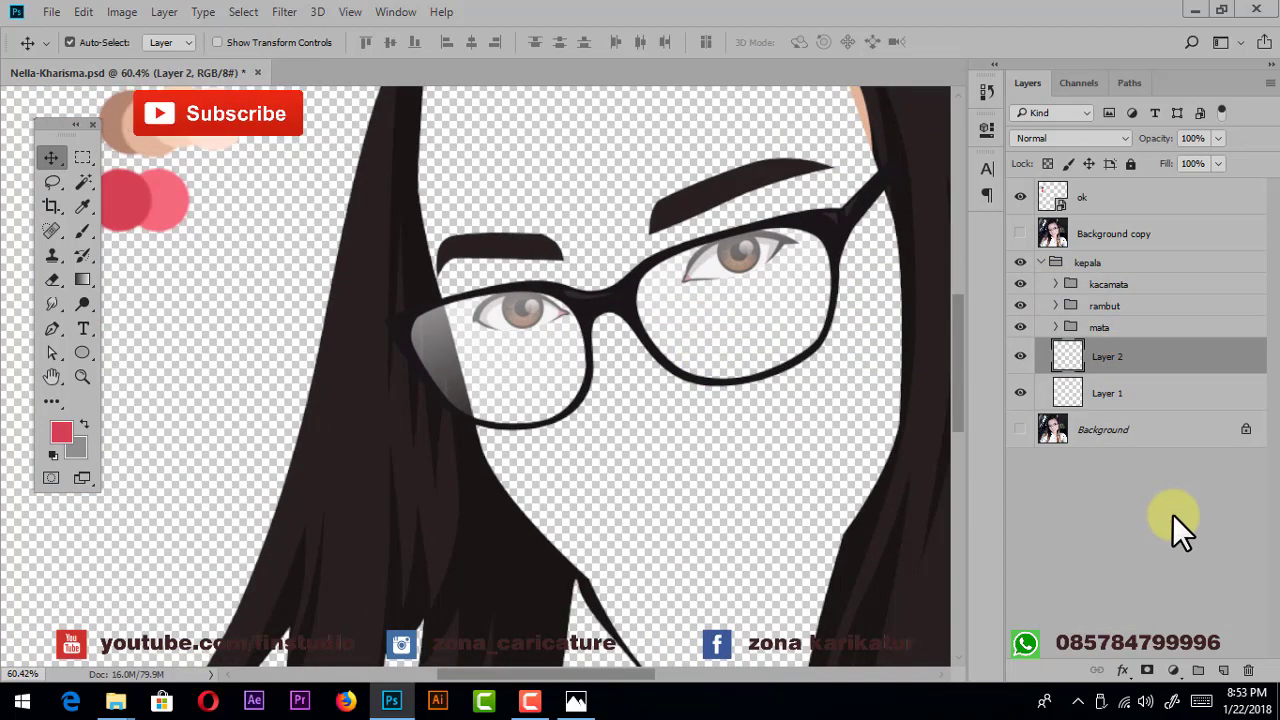
click(1198, 670)
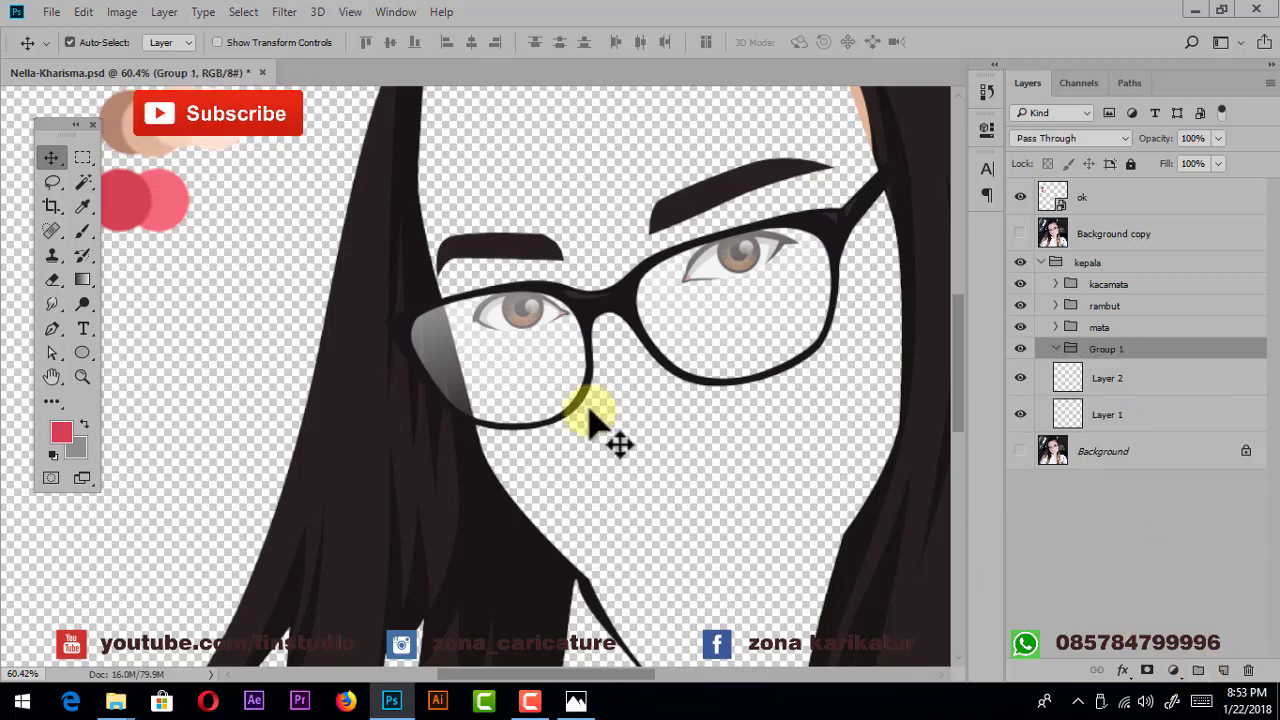
- Name Group 1 'mulut & hidung' and show the reference photo beneath the artwork
click(52, 331)
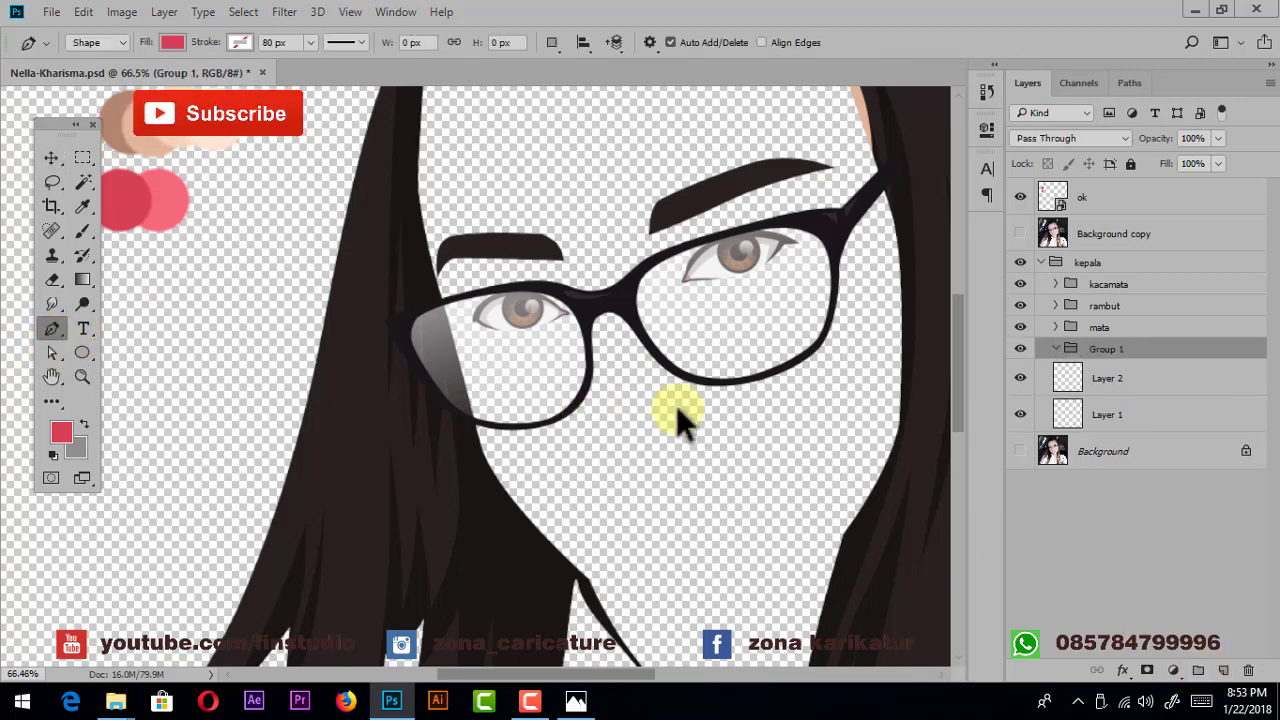
scroll(676, 405, up, 2)
scroll(860, 375, up, 1)
text(mulut & g)
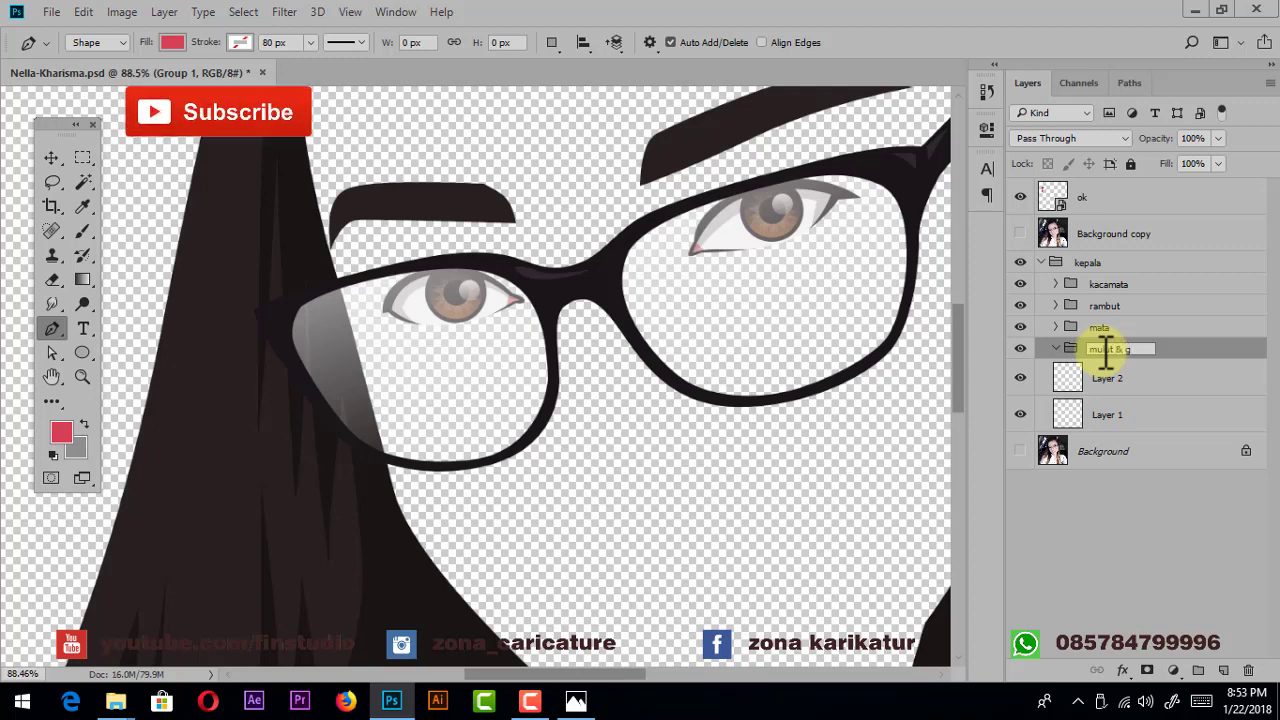
key(BackSpace)
text(hidung)
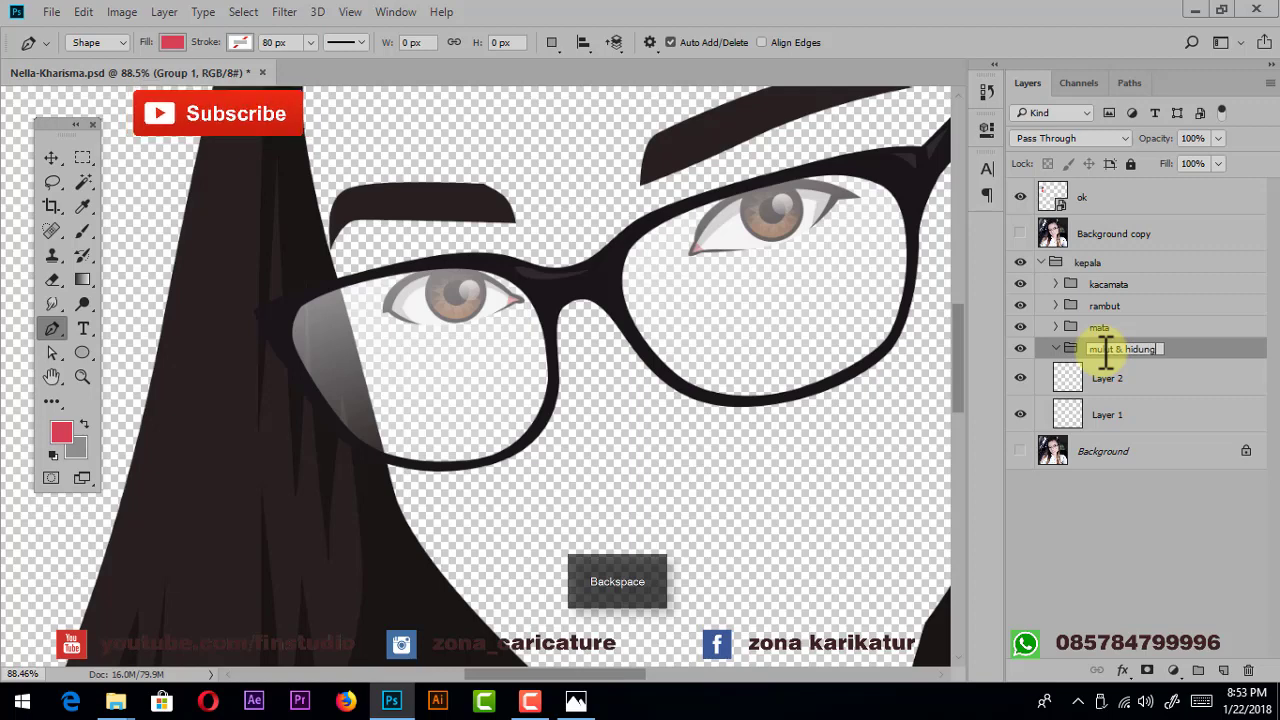
click(1200, 352)
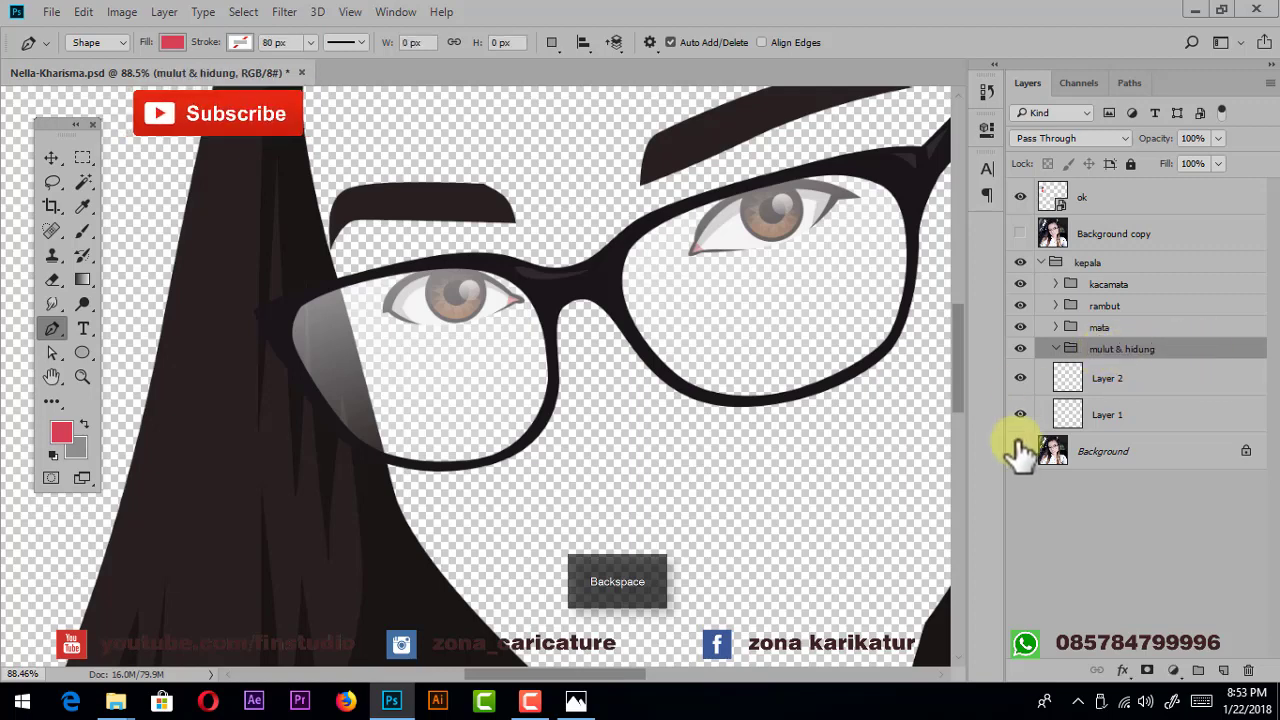
drag(790, 405, 623, 371)
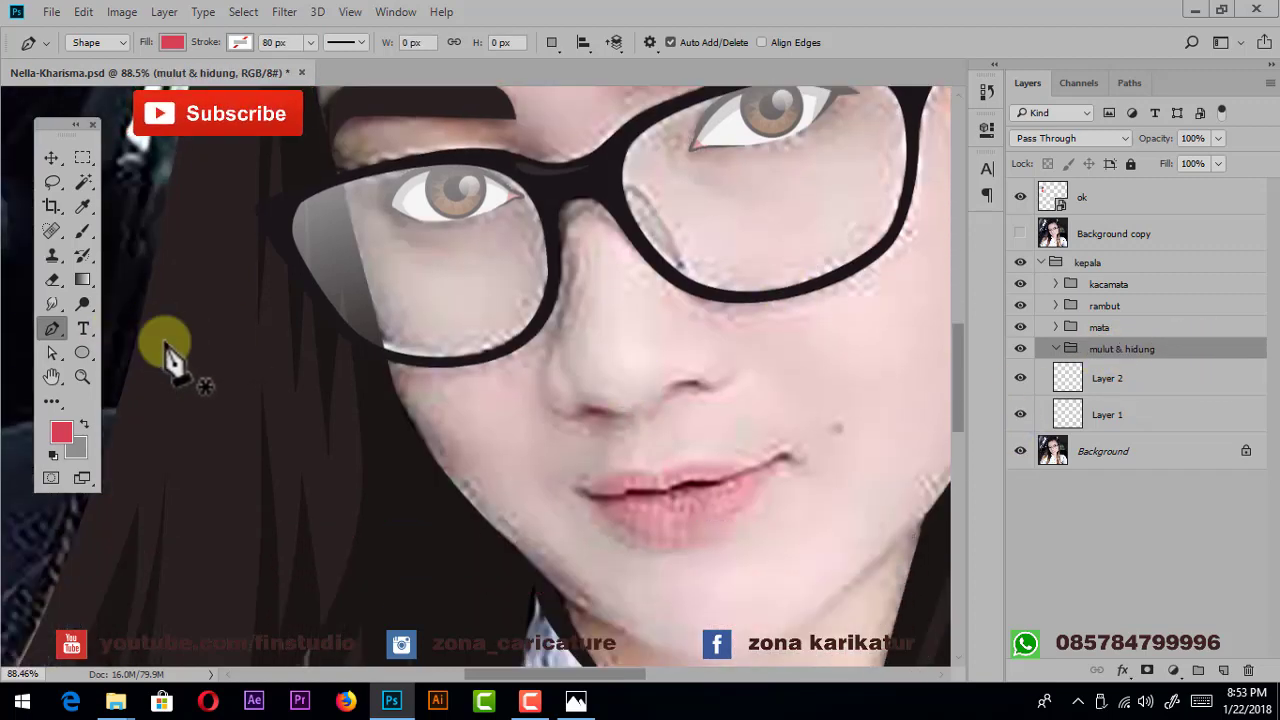
- Begin tracing the nose underside, then undo the misplaced anchors after checking against the photo
scroll(654, 402, up, 2)
scroll(620, 412, up, 2)
scroll(593, 423, up, 2)
click(491, 414)
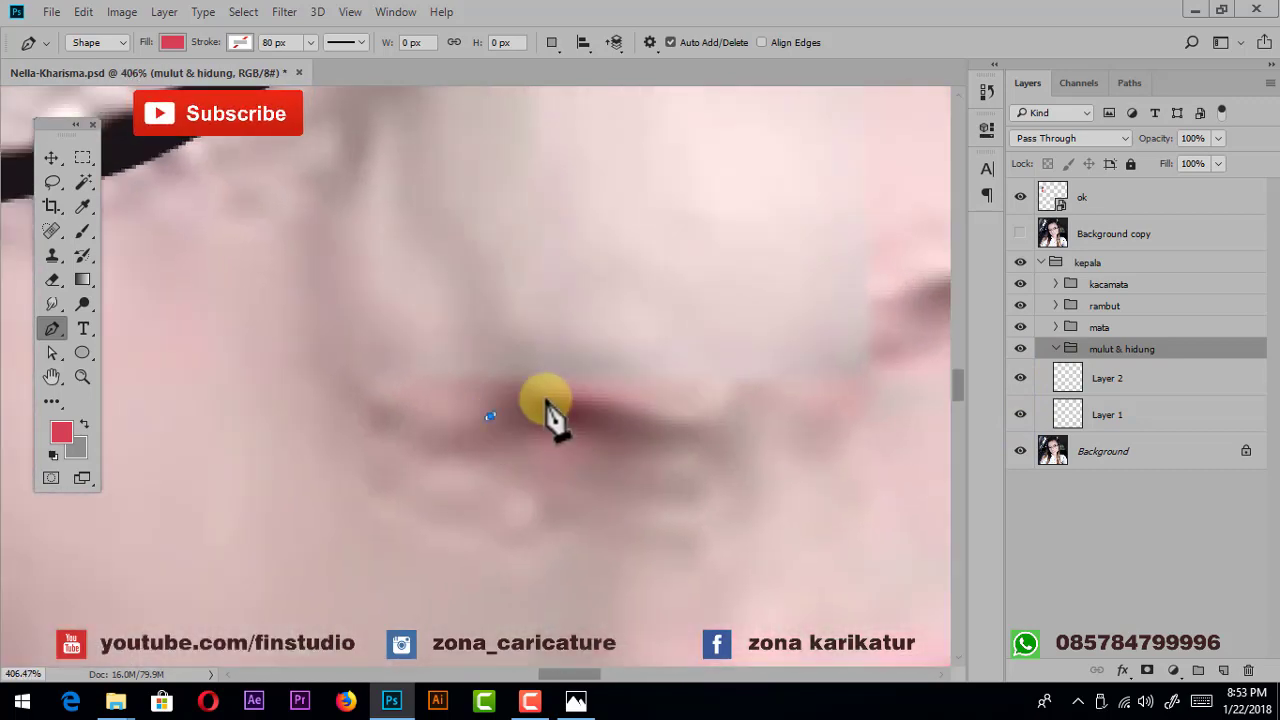
drag(559, 393, 587, 402)
click(663, 419)
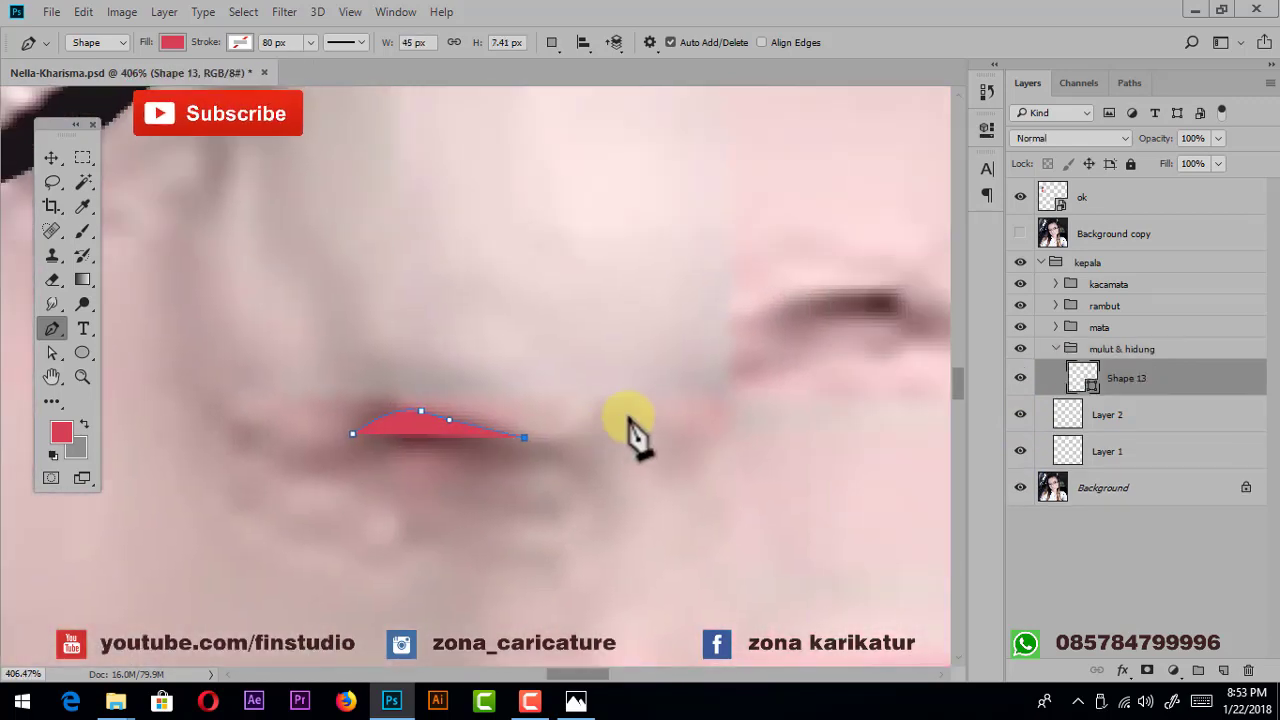
drag(673, 392, 761, 362)
click(673, 392)
click(752, 332)
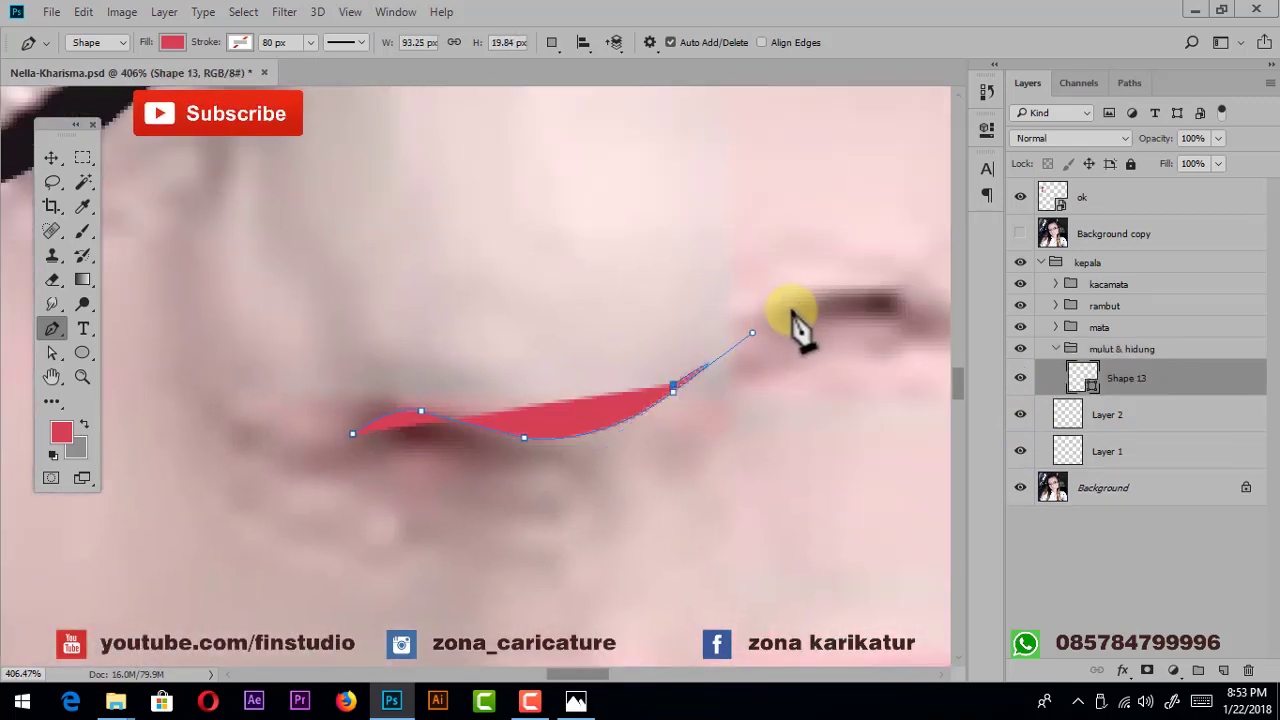
drag(860, 290, 833, 317)
click(853, 342)
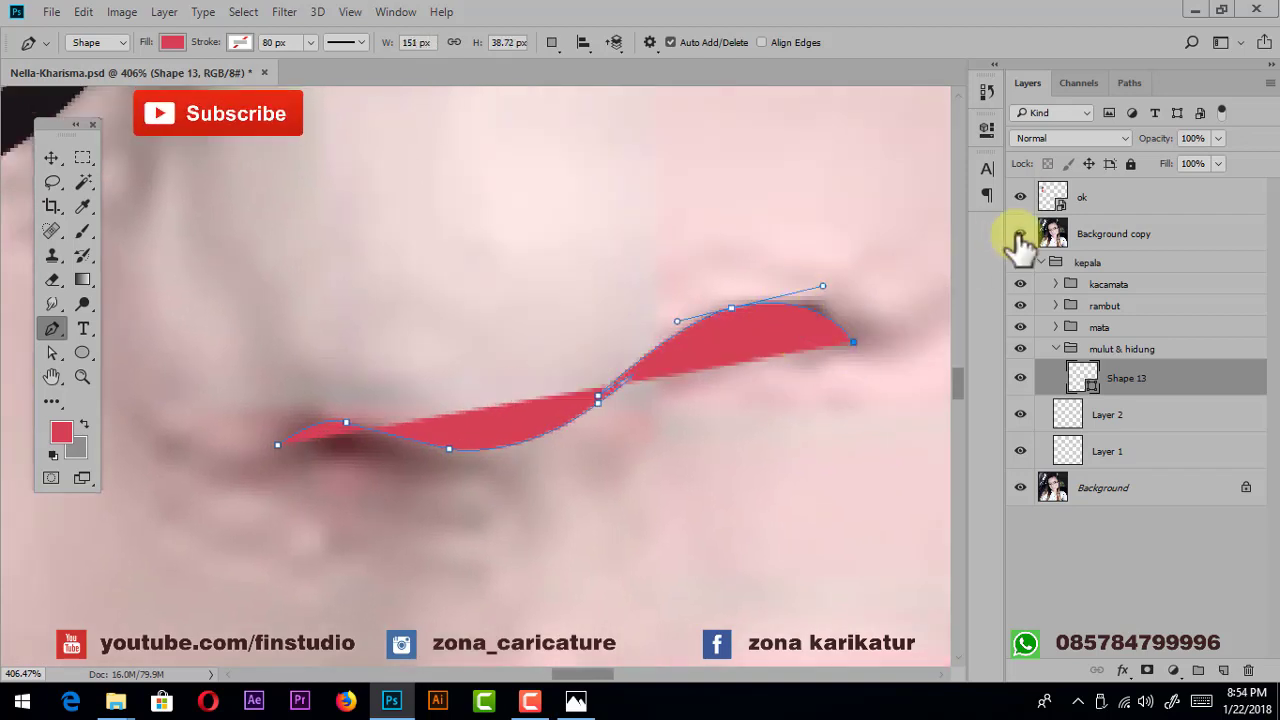
click(1020, 234)
key(ctrl+alt+z)
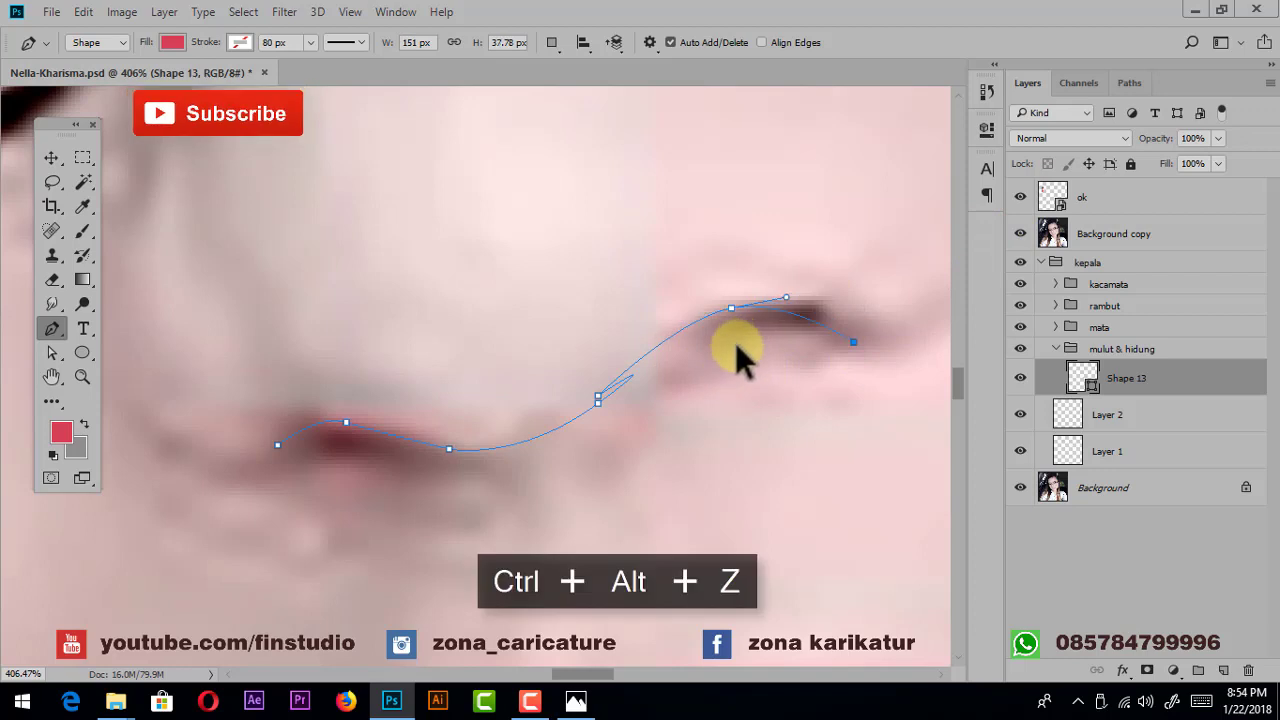
key(ctrl+alt+z)
key(ctrl+alt+z)
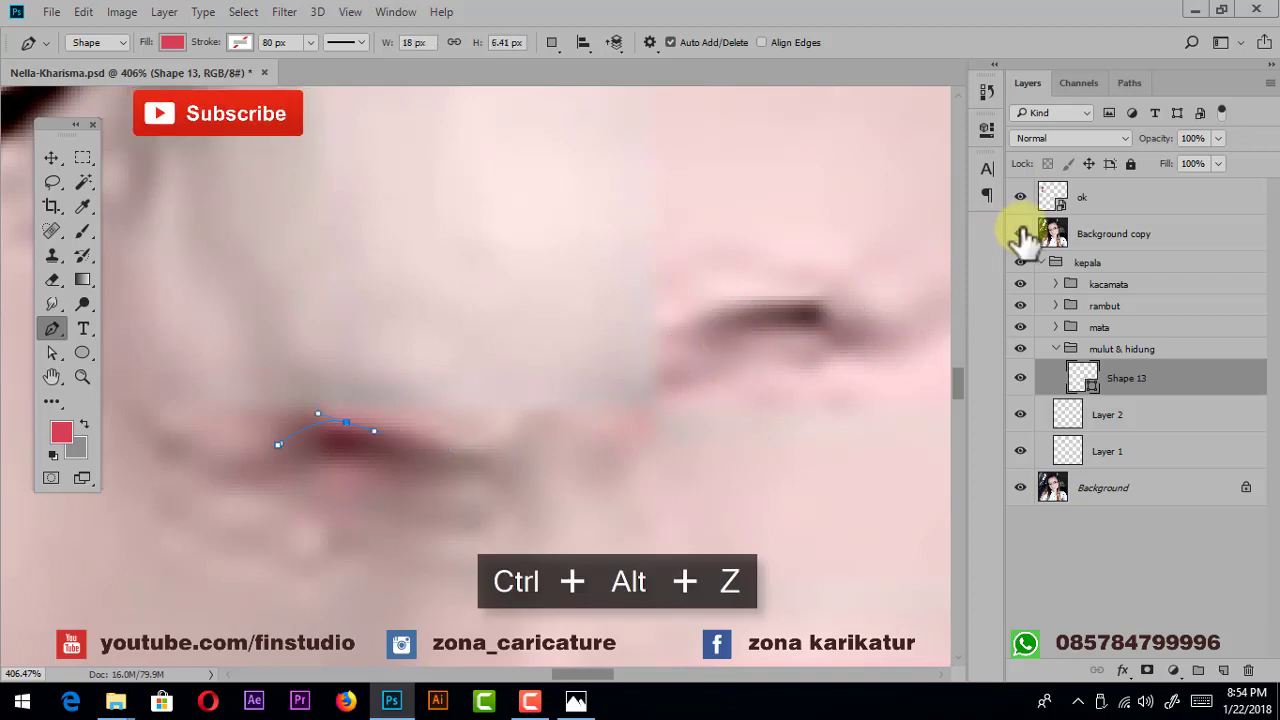
- Redraw the nose underside around the right nostril and close it as Shape 13
drag(457, 457, 671, 423)
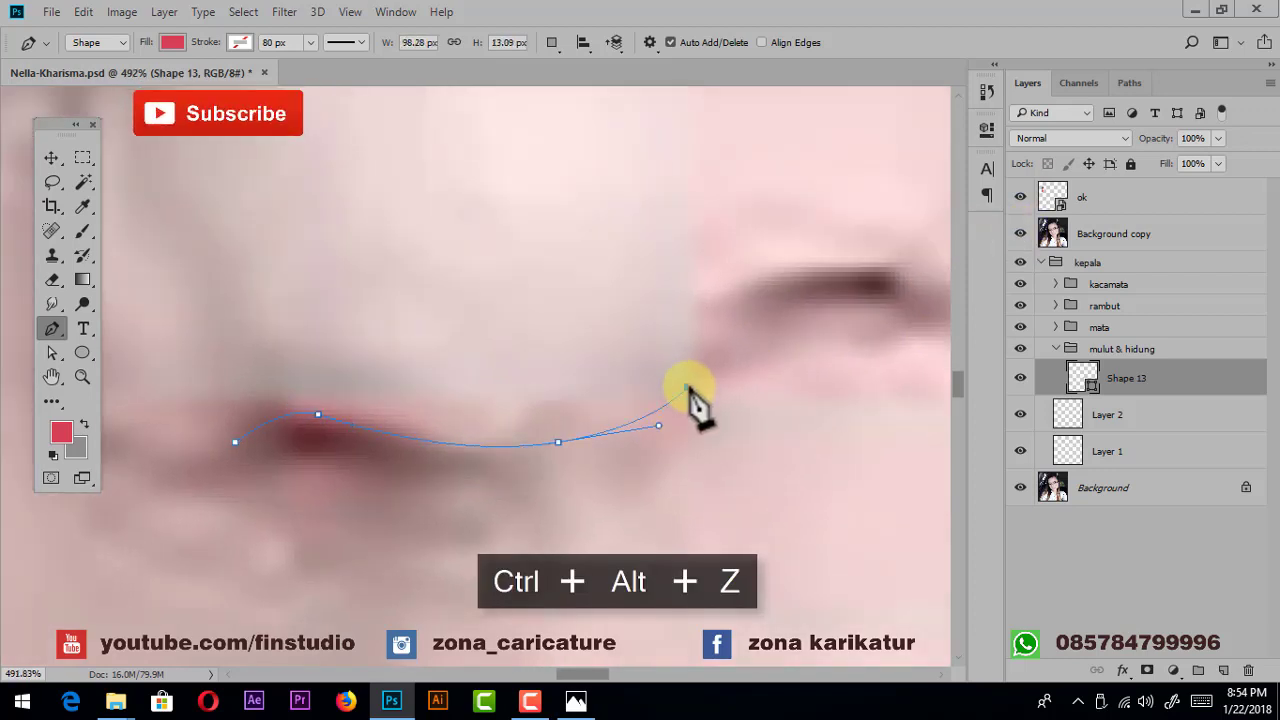
click(597, 456)
drag(697, 344, 775, 325)
drag(840, 389, 816, 409)
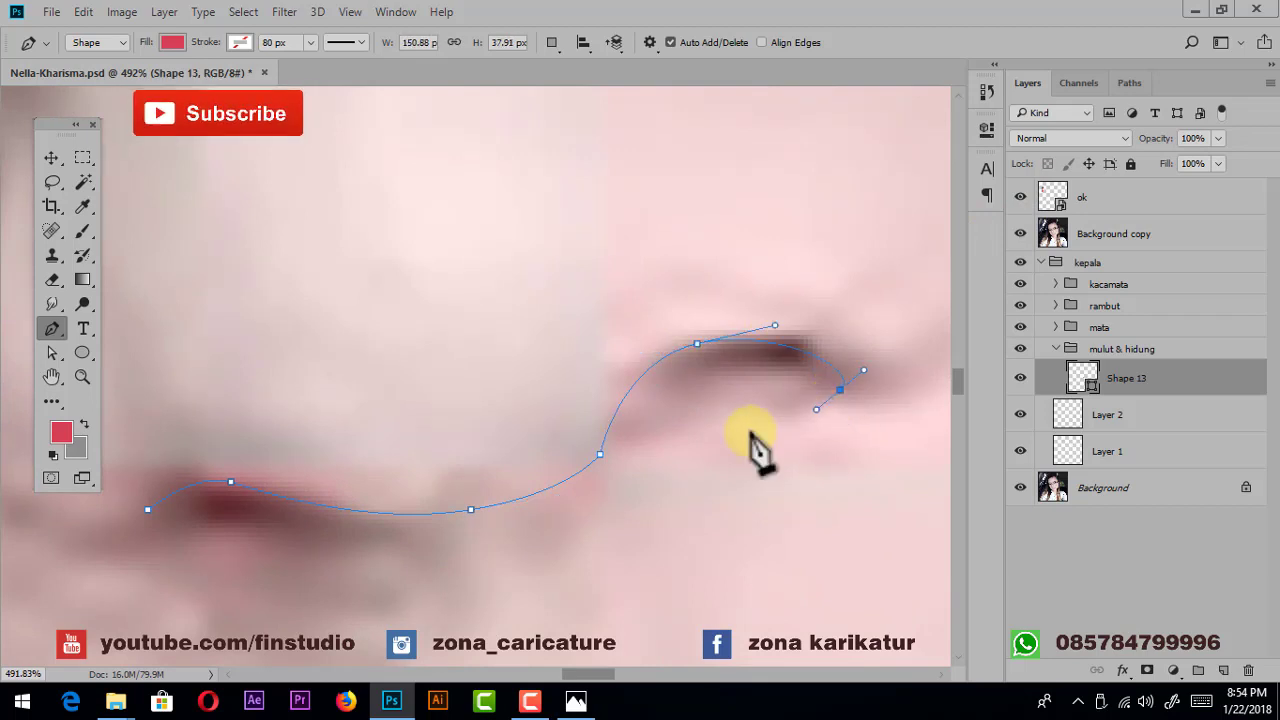
drag(652, 429, 754, 366)
click(716, 396)
drag(559, 461, 467, 472)
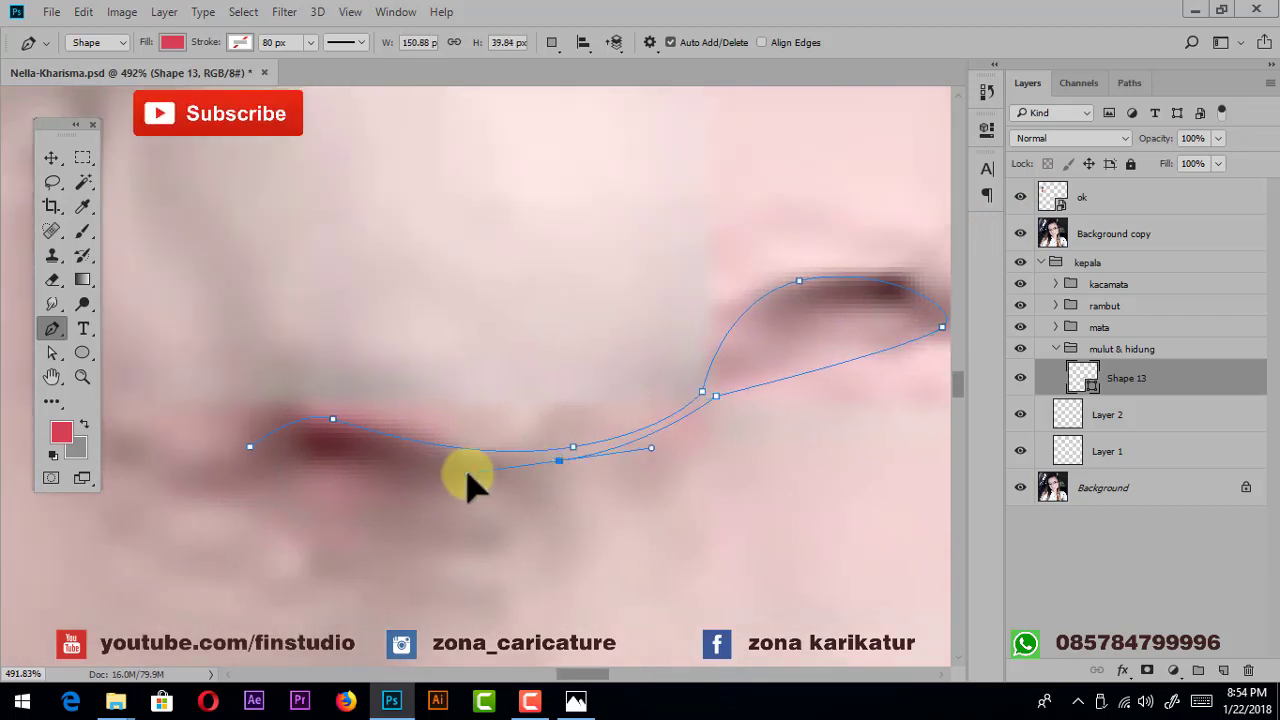
click(425, 465)
drag(245, 483, 236, 466)
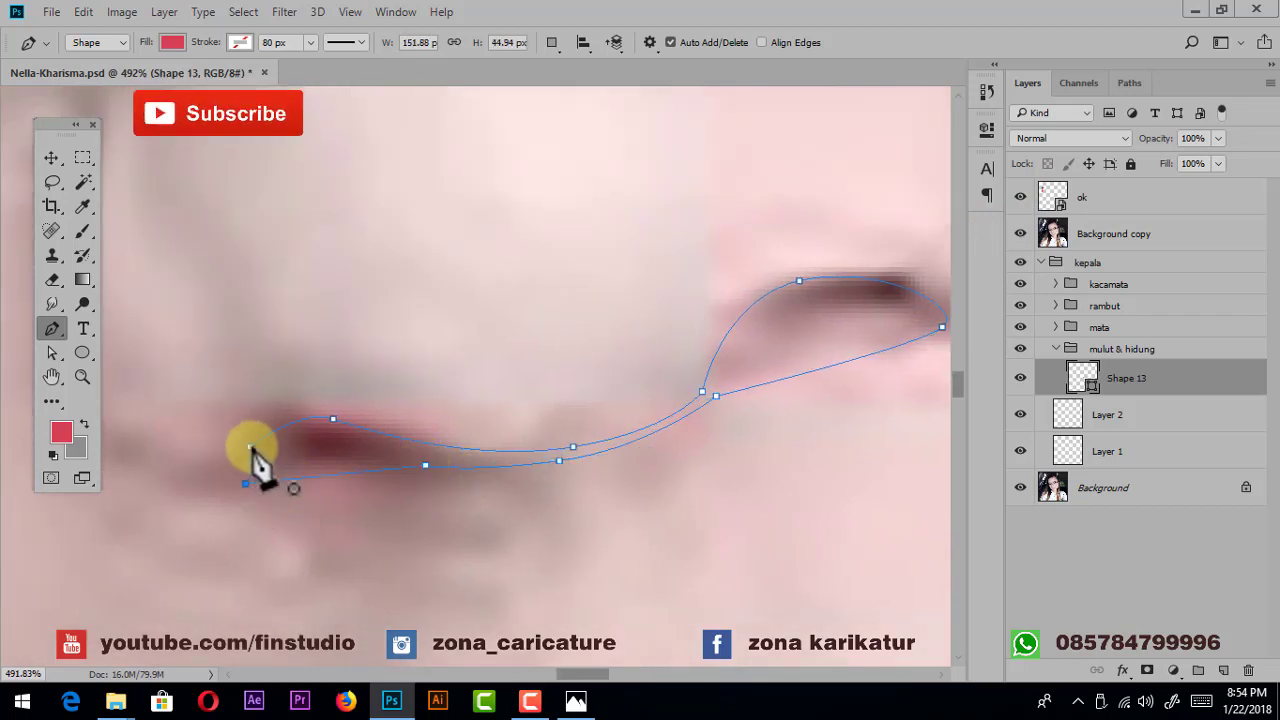
click(251, 446)
- Hide the overlay photo and bring the nose area back into view
scroll(580, 400, down, 3)
scroll(663, 371, down, 2)
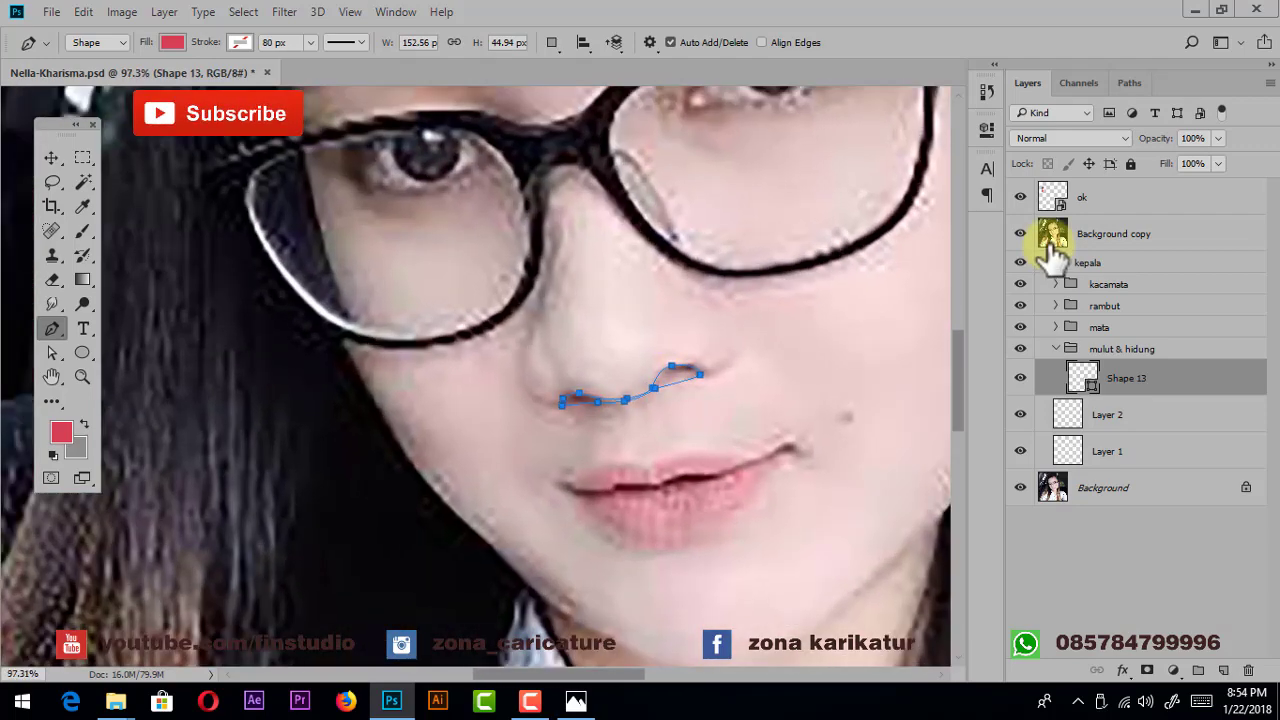
drag(936, 285, 703, 266)
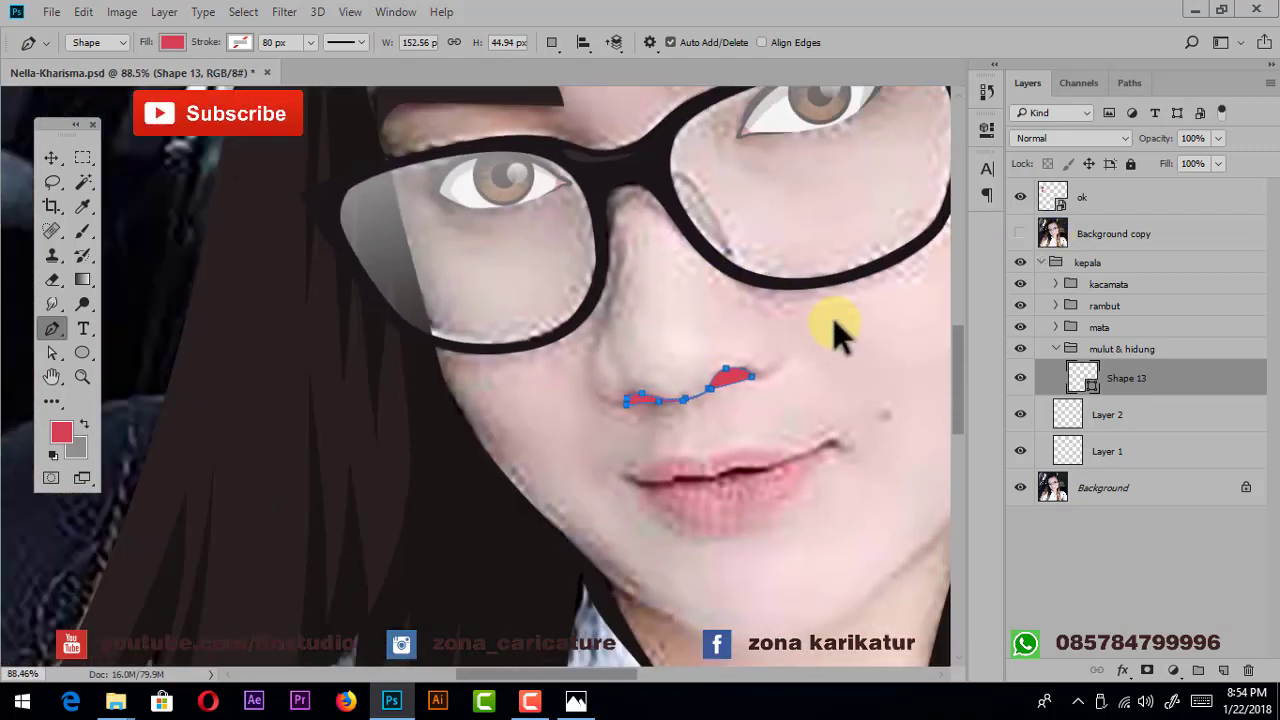
scroll(837, 334, down, 2)
drag(807, 331, 805, 373)
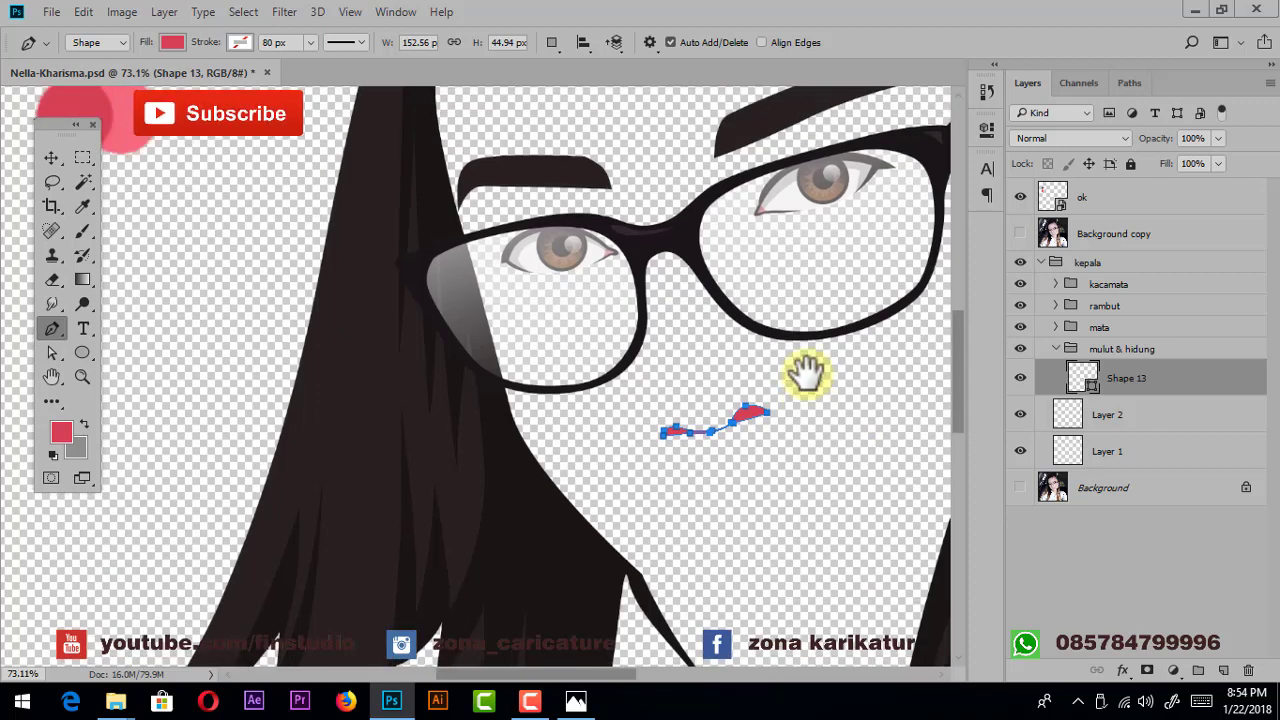
- Fill the nose shape with dark colour 272121 and show the reference photo zoomed in
double_click(1080, 378)
click(340, 428)
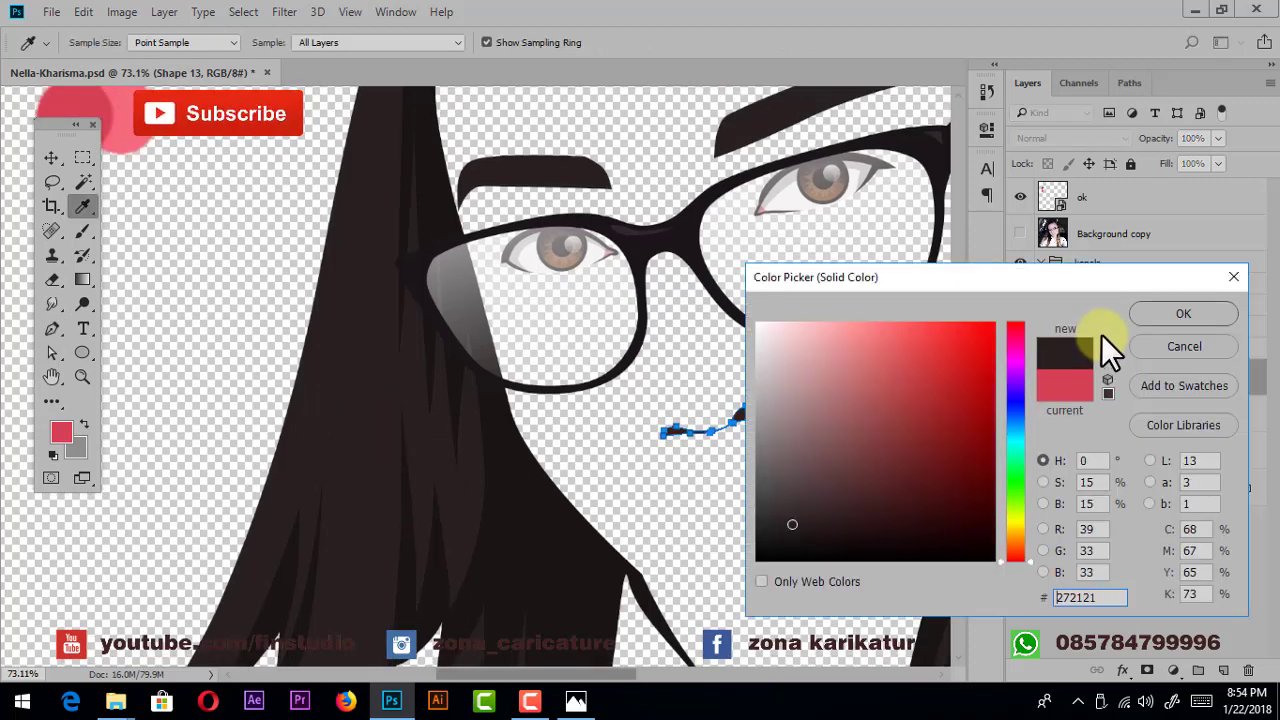
click(1168, 318)
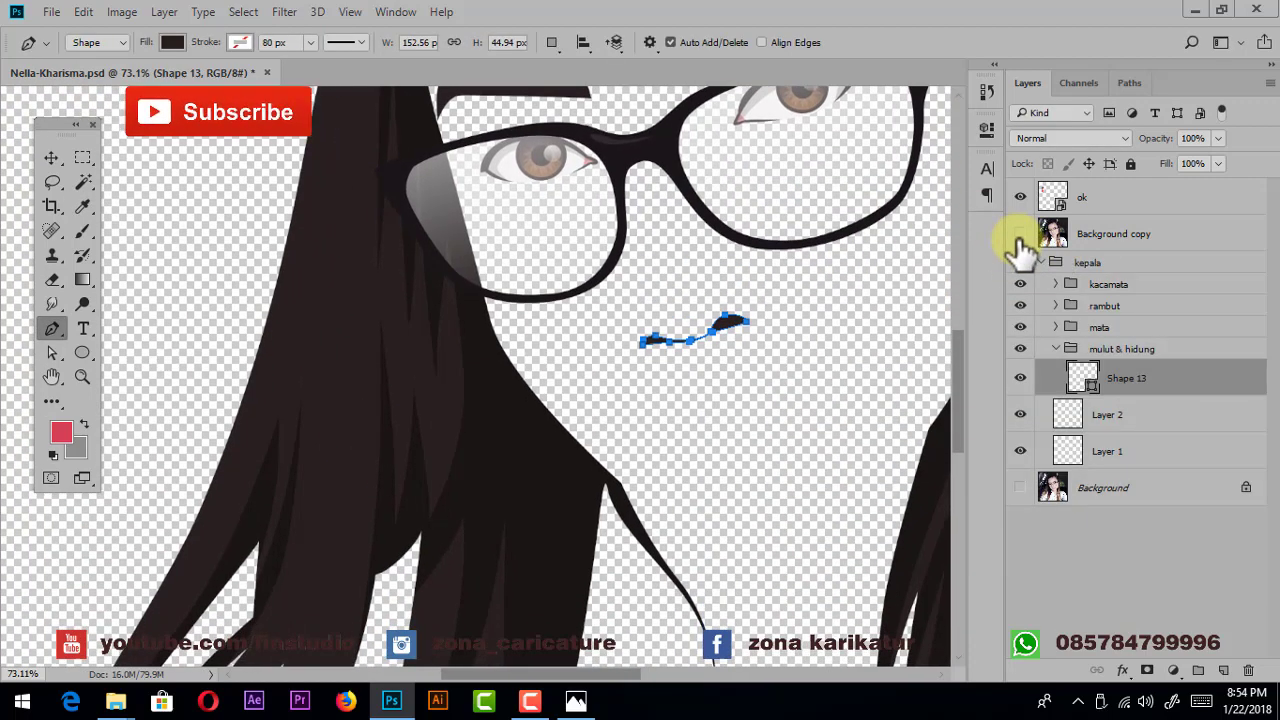
click(1020, 233)
scroll(721, 408, up, 2)
scroll(721, 408, up, 4)
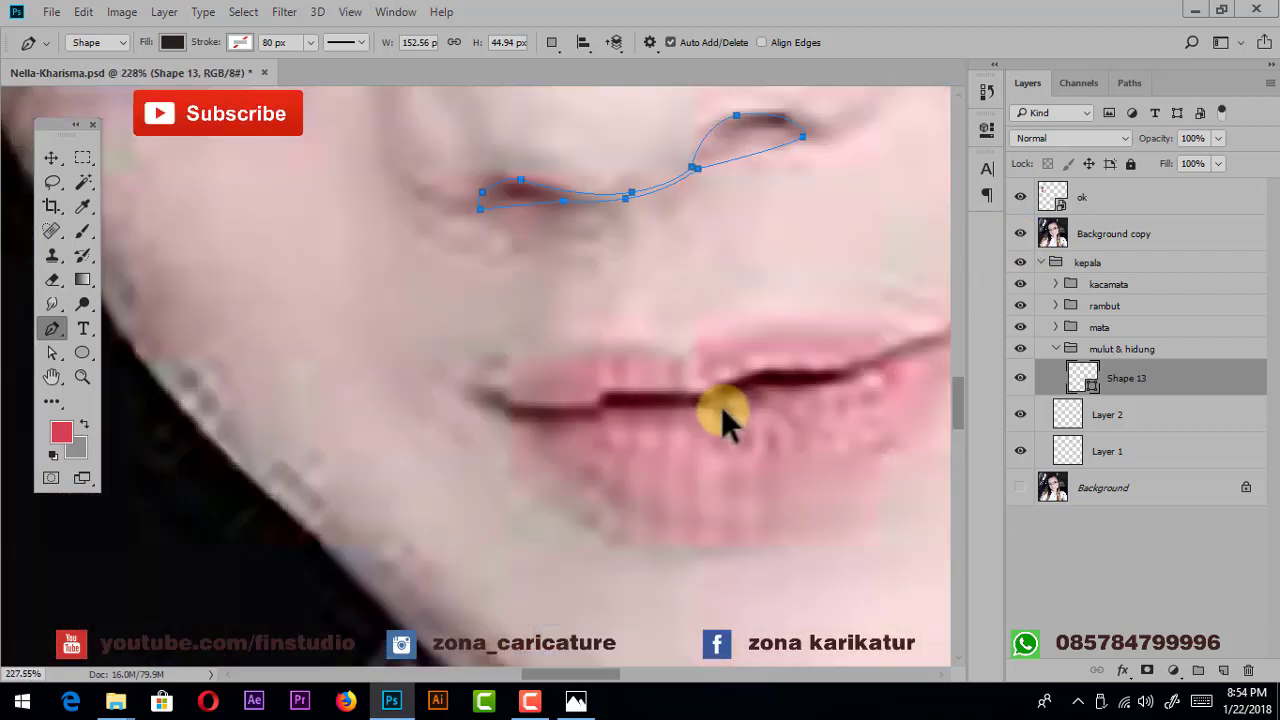
scroll(721, 408, up, 3)
- Start the lip line, undo the misplaced anchors and change the path combination option
click(337, 414)
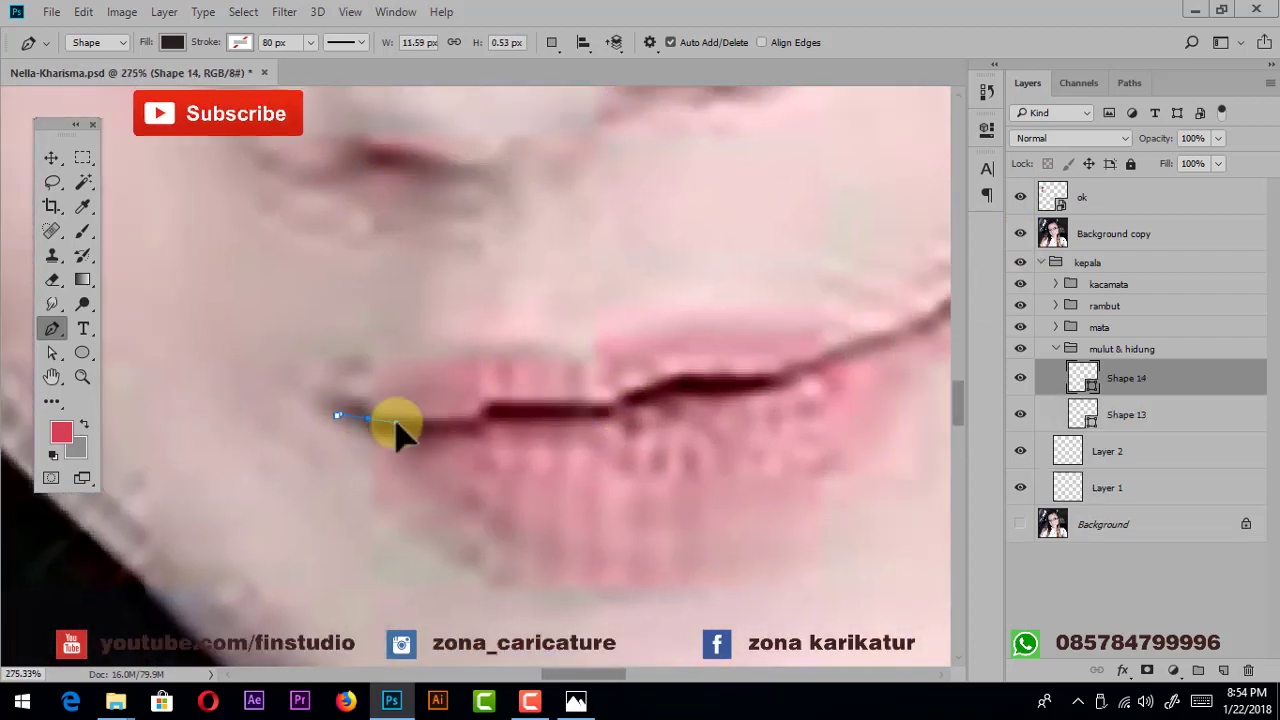
click(394, 423)
key(ctrl+alt+z)
key(ctrl+alt+z)
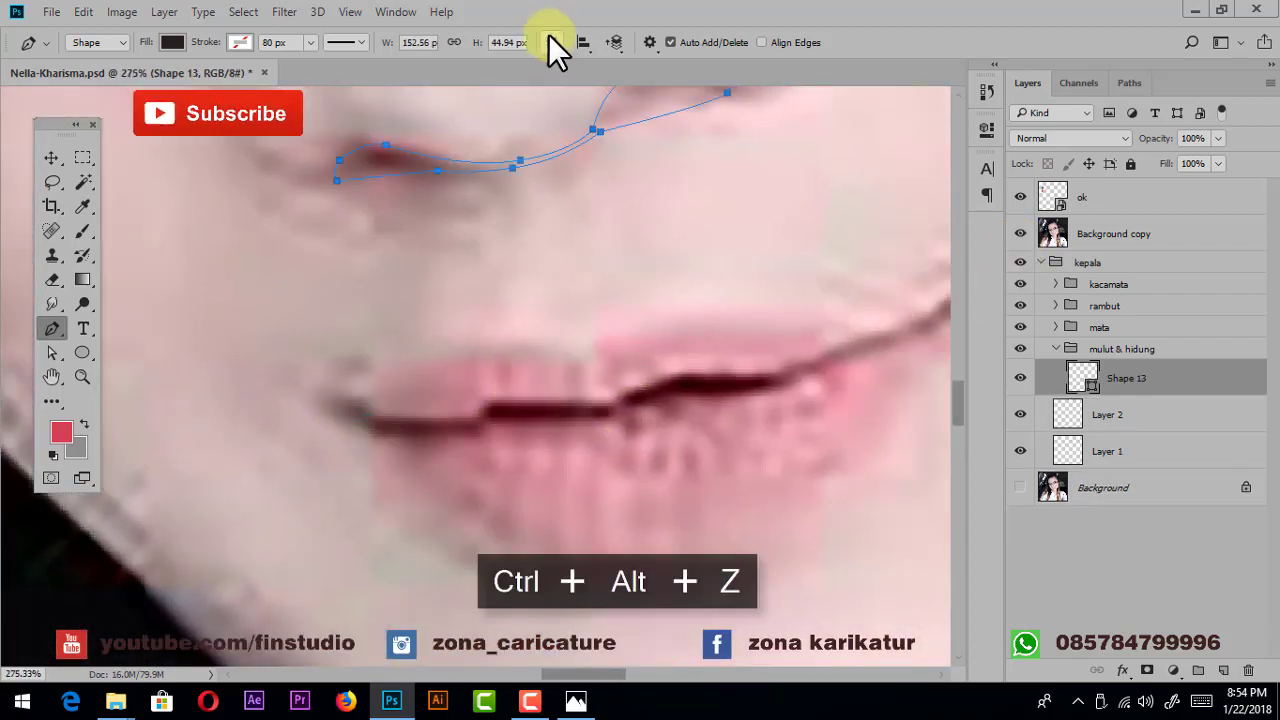
click(555, 42)
click(609, 83)
scroll(286, 457, up, 1)
- Trace the mouth line from the left lip corner curving to the right corner
click(312, 428)
drag(367, 432, 403, 440)
drag(627, 416, 471, 423)
click(481, 428)
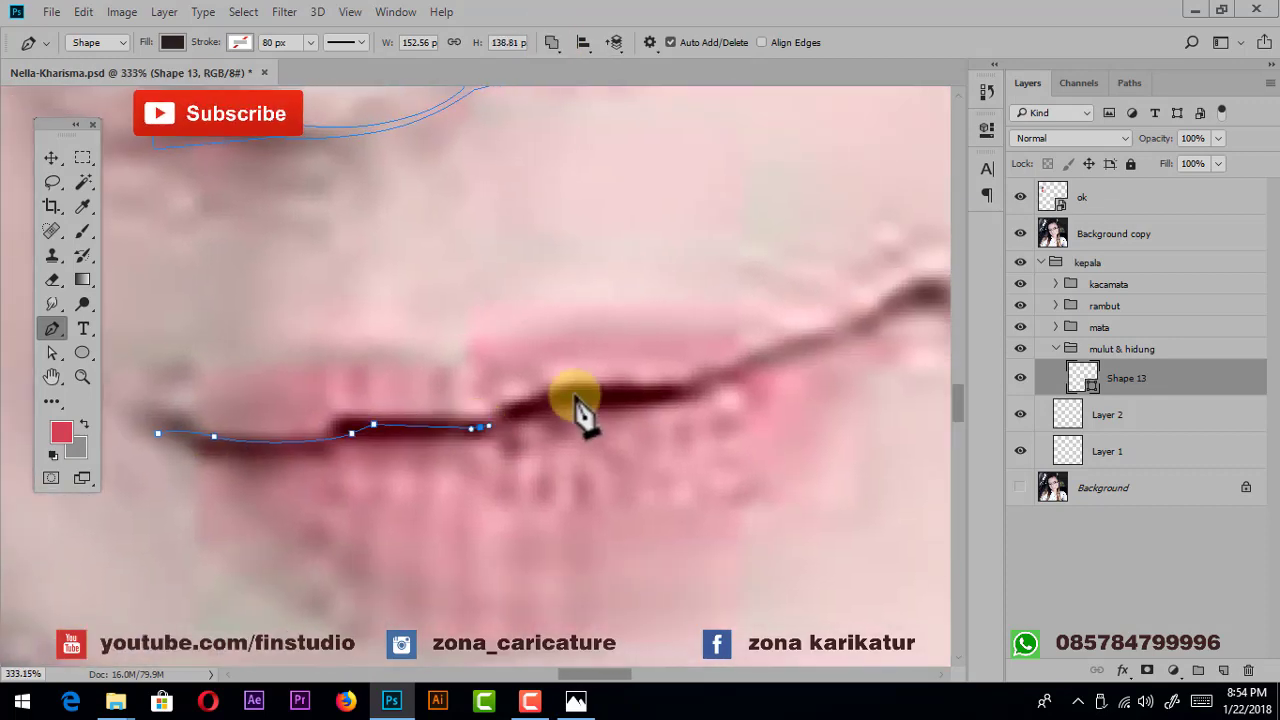
mouse_move(602, 388)
mouse_down()
mouse_move(645, 388)
mouse_move(496, 416)
mouse_up()
click(617, 402)
click(689, 373)
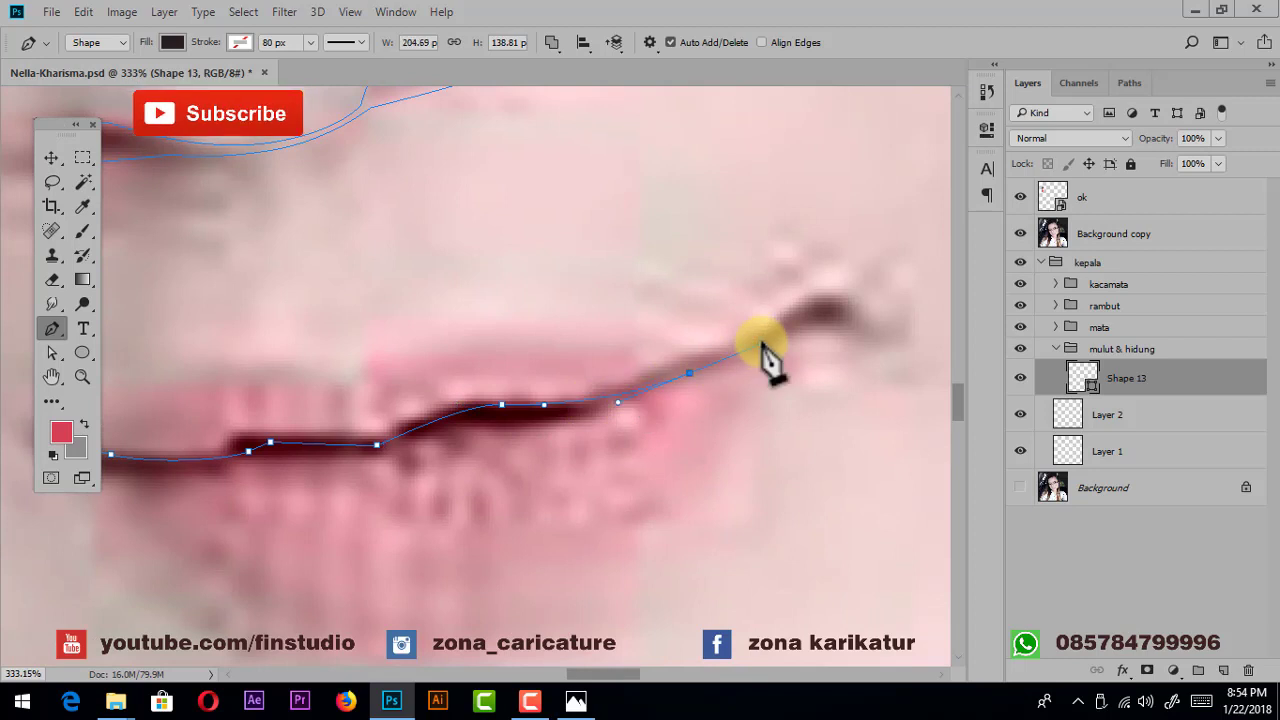
click(760, 344)
drag(861, 320, 872, 317)
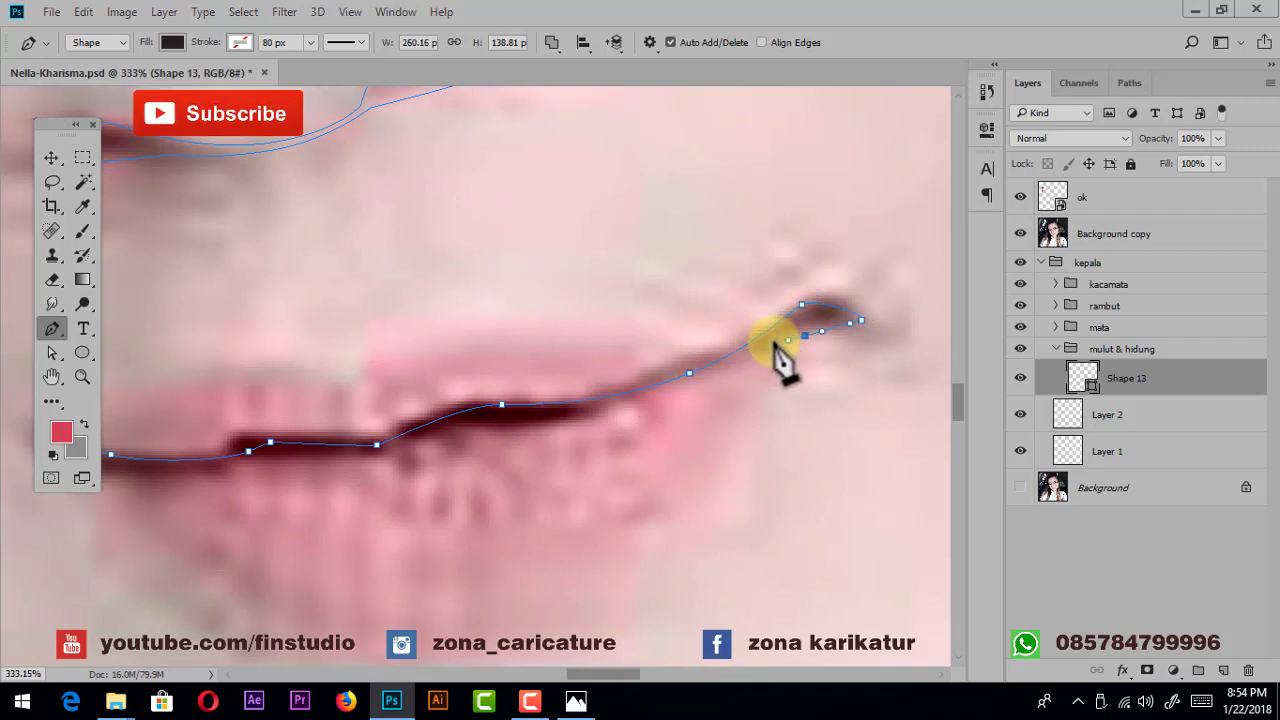
- Trace the mouth line back along the lower edge and close it at the left corner
click(663, 394)
click(607, 408)
click(551, 419)
drag(445, 448, 545, 415)
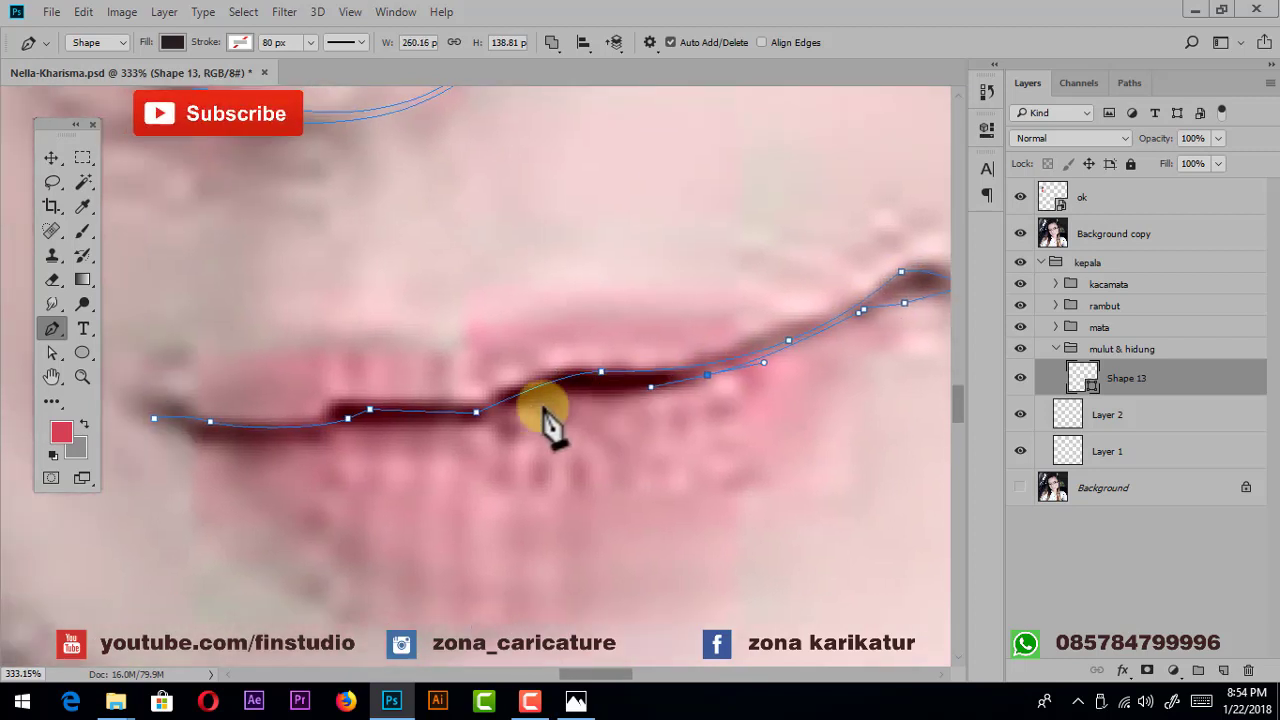
click(501, 418)
click(464, 428)
click(299, 446)
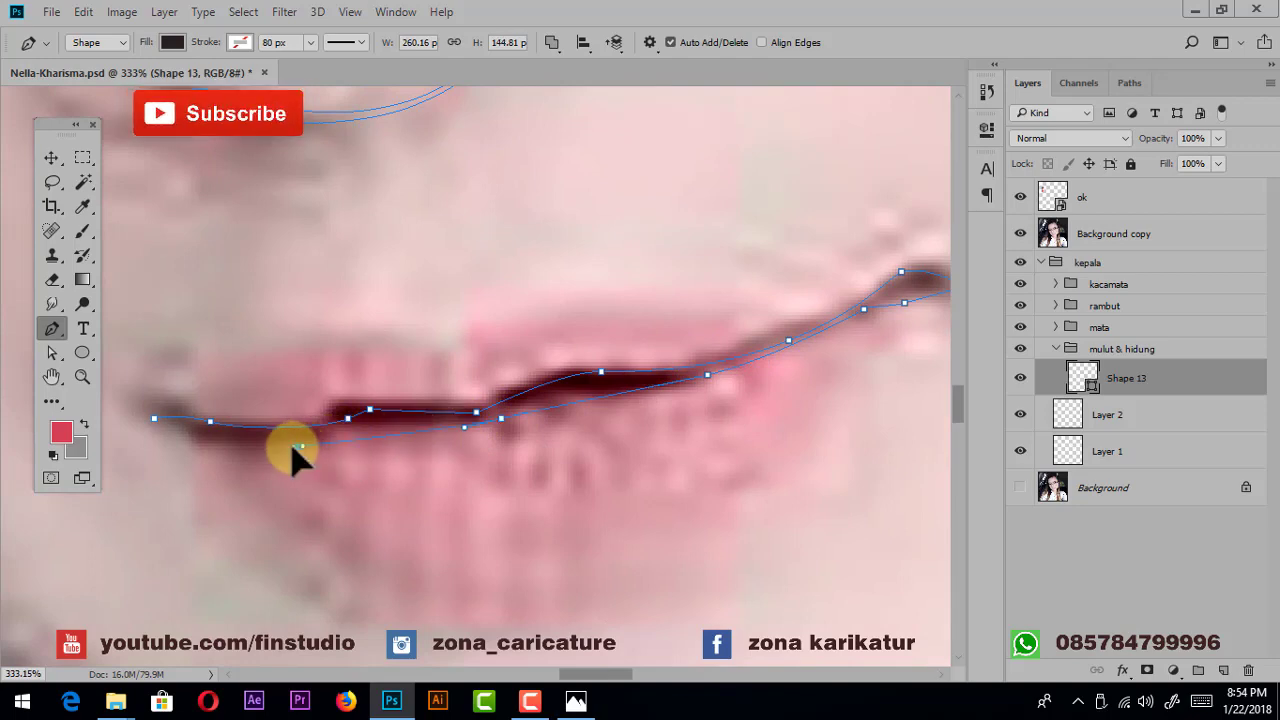
key(ctrl+z)
mouse_move(324, 434)
mouse_down()
mouse_move(269, 442)
mouse_move(297, 430)
mouse_move(245, 425)
mouse_up()
click(1055, 197)
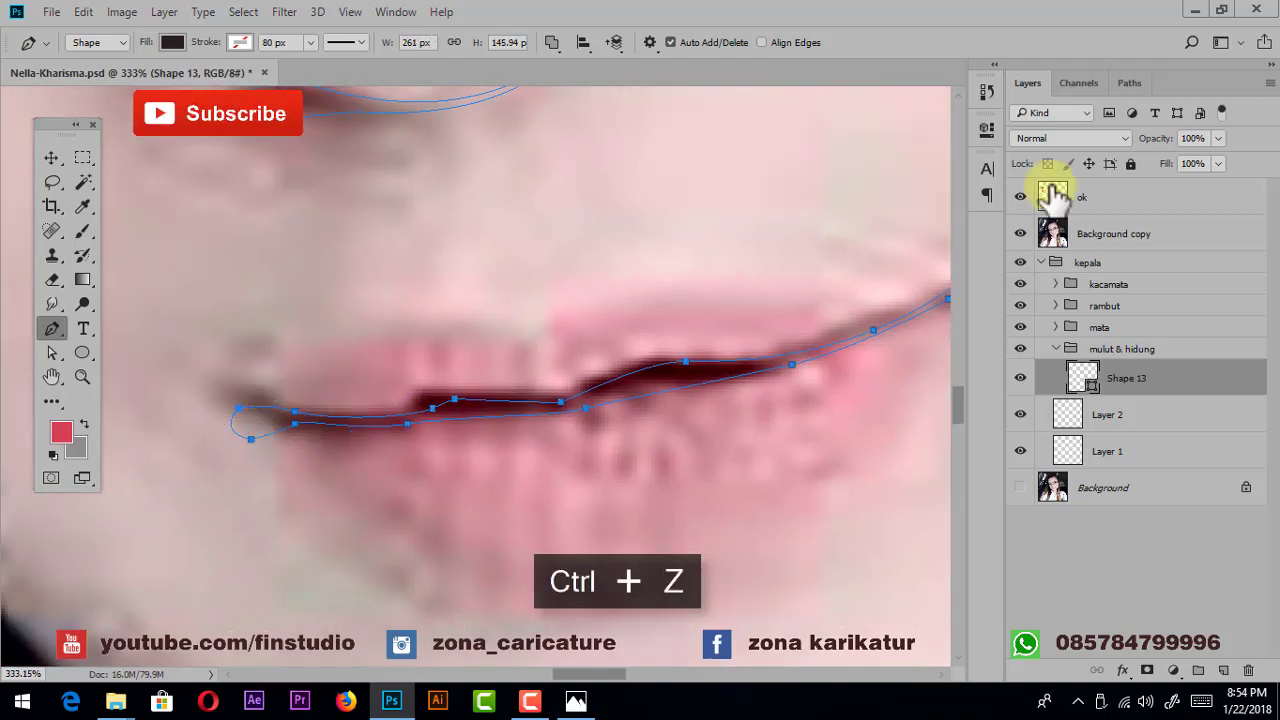
- Hide the reference photo and zoom out to view the drawing
click(1020, 234)
scroll(620, 357, down, 3)
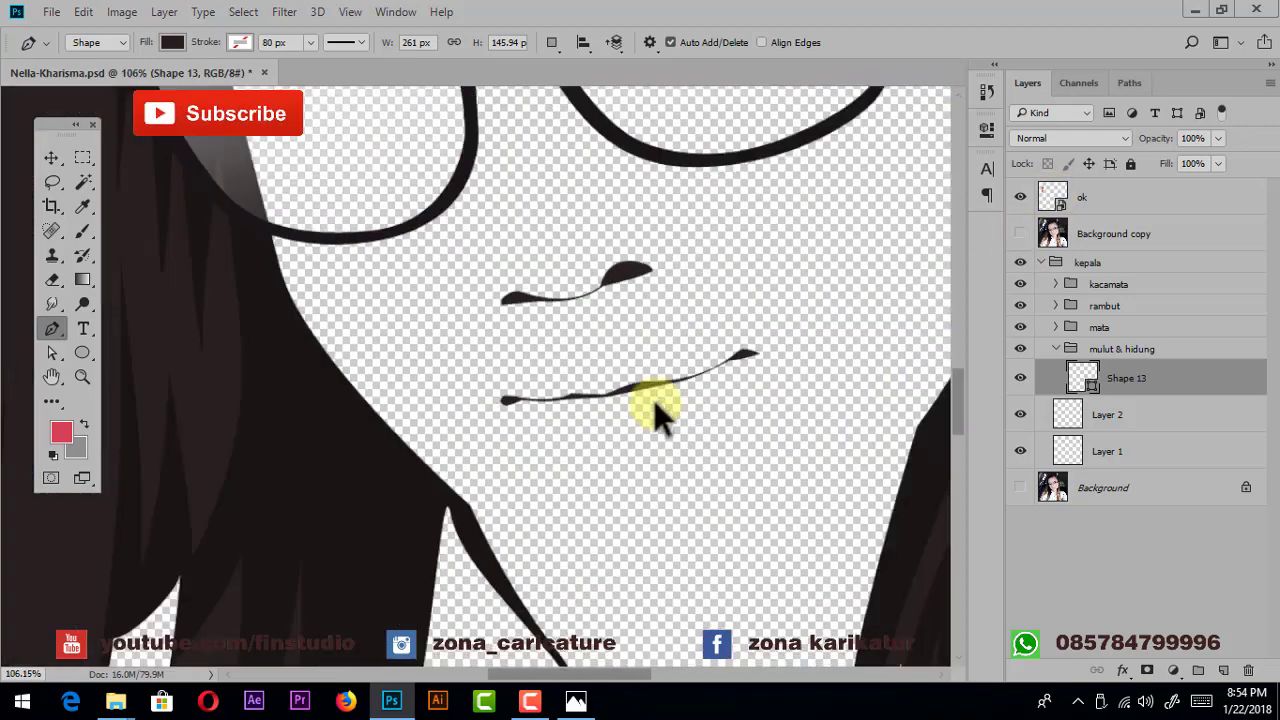
scroll(655, 400, down, 3)
scroll(648, 338, down, 2)
scroll(640, 286, down, 2)
scroll(674, 329, down, 2)
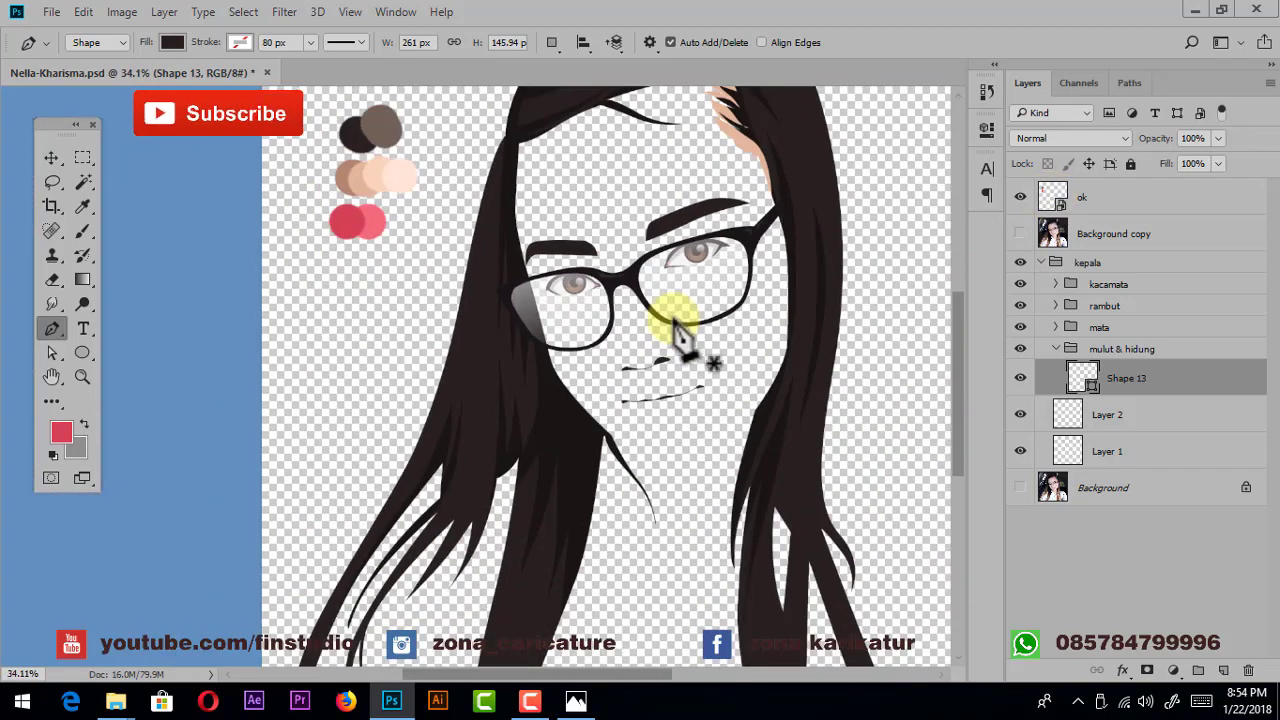
scroll(690, 272, up, 2)
scroll(680, 360, up, 2)
- Add a new empty layer below the mouth line and show the reference photo
drag(680, 360, 672, 258)
click(1222, 670)
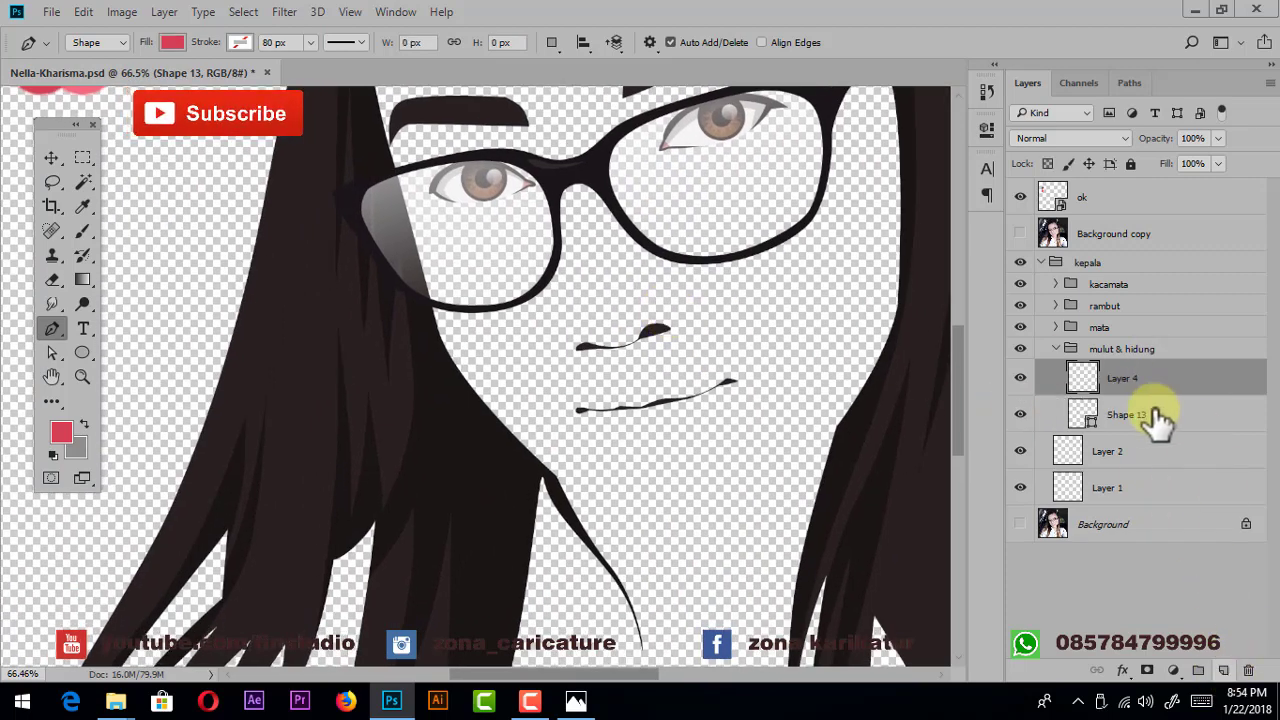
drag(1140, 395, 1137, 425)
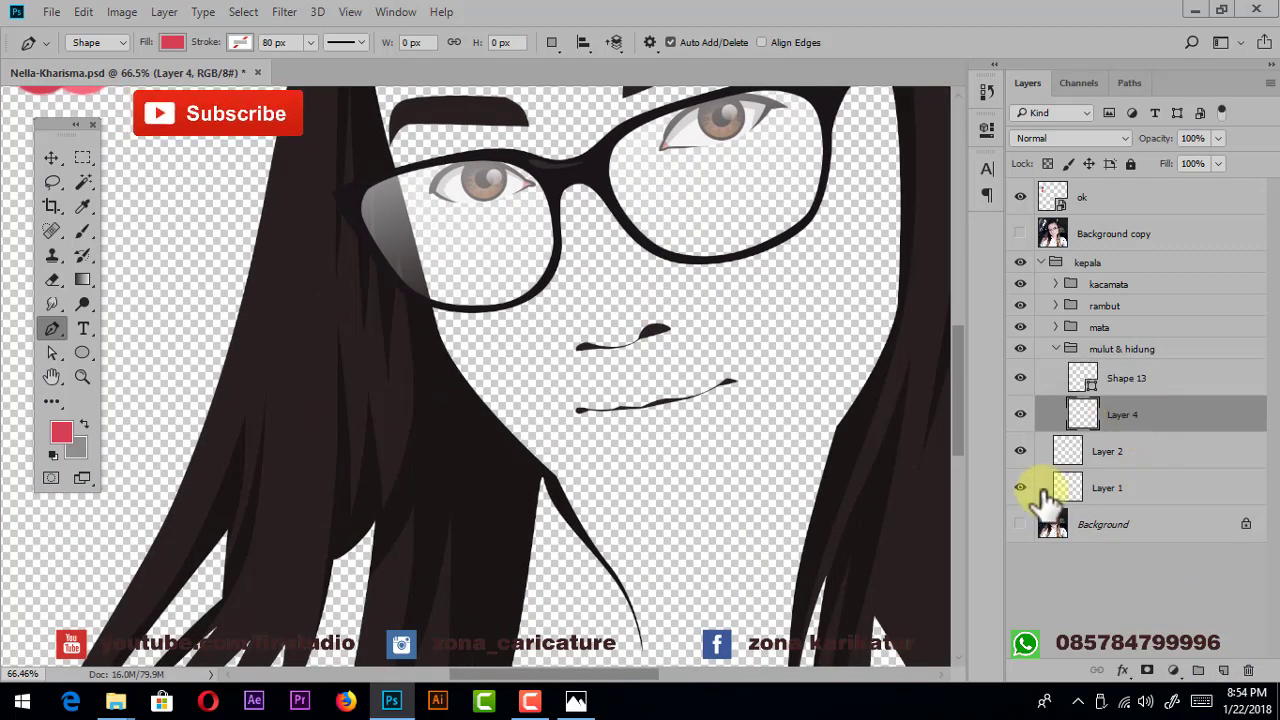
click(1020, 233)
scroll(686, 457, up, 2)
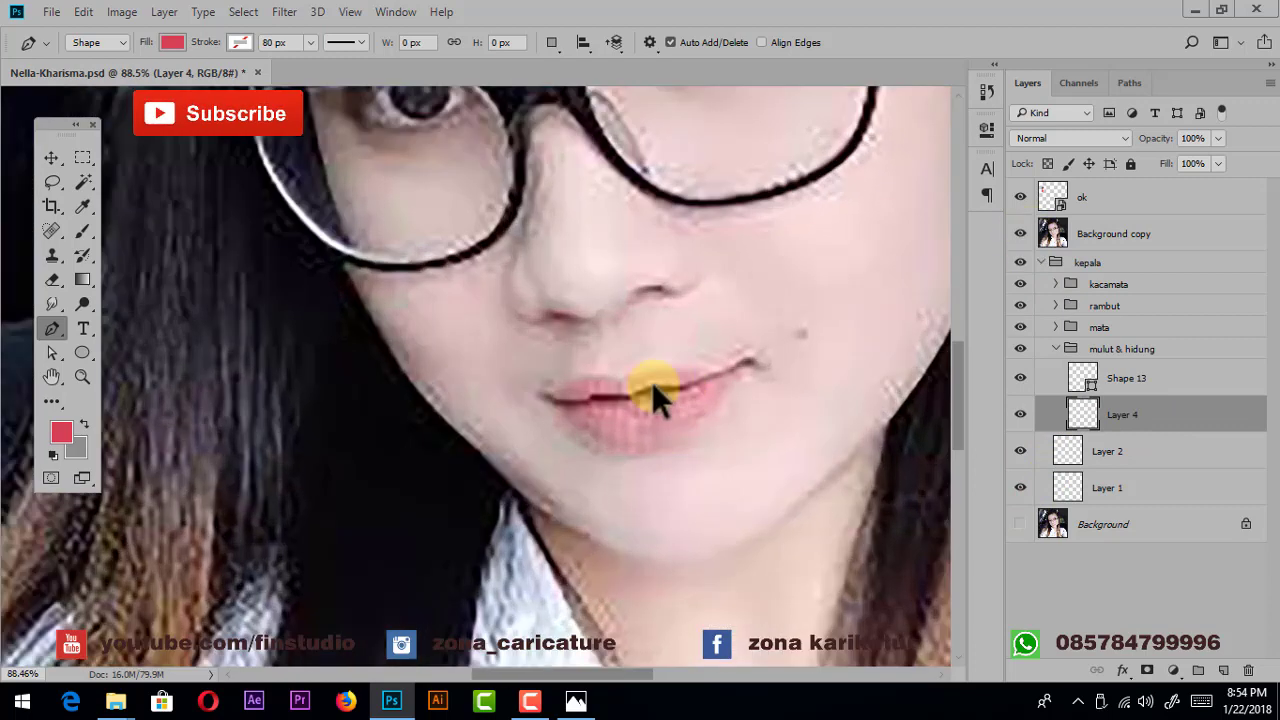
scroll(651, 389, up, 3)
scroll(600, 395, up, 2)
- Begin the lip outline along the upper lip and around the lower lip
click(627, 366)
drag(510, 352, 358, 416)
key(ctrl+z)
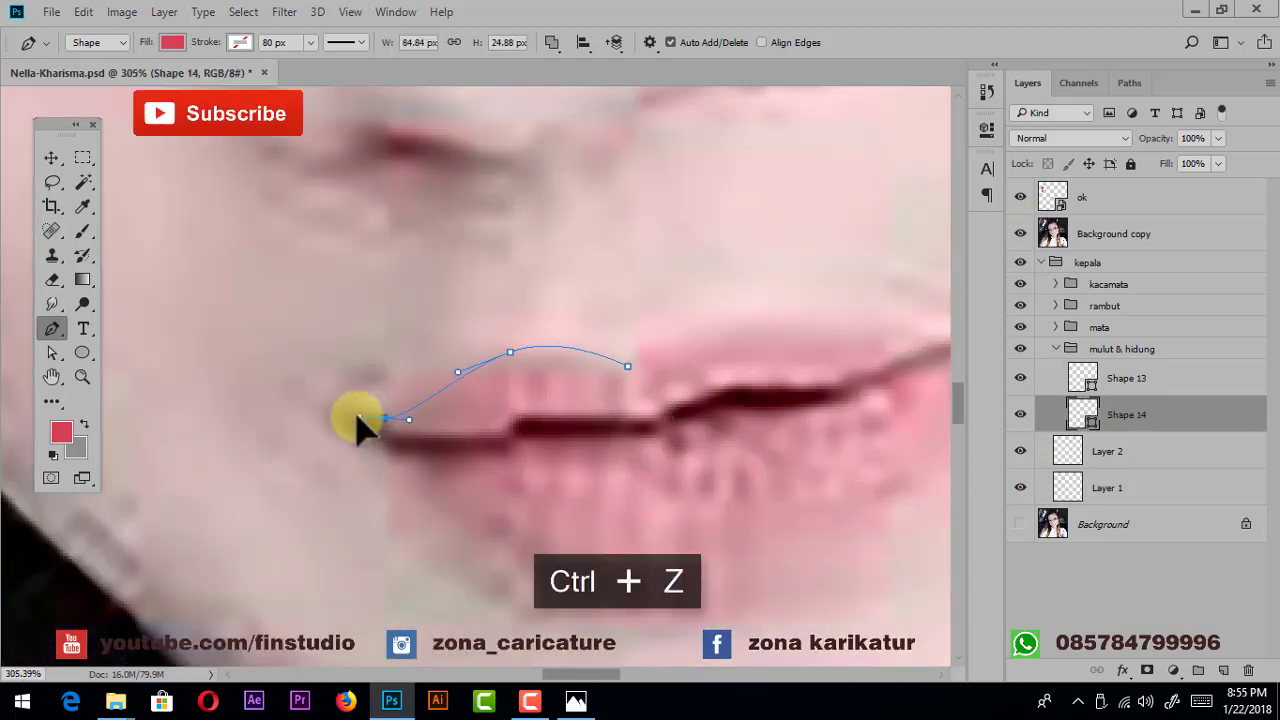
drag(511, 575, 466, 509)
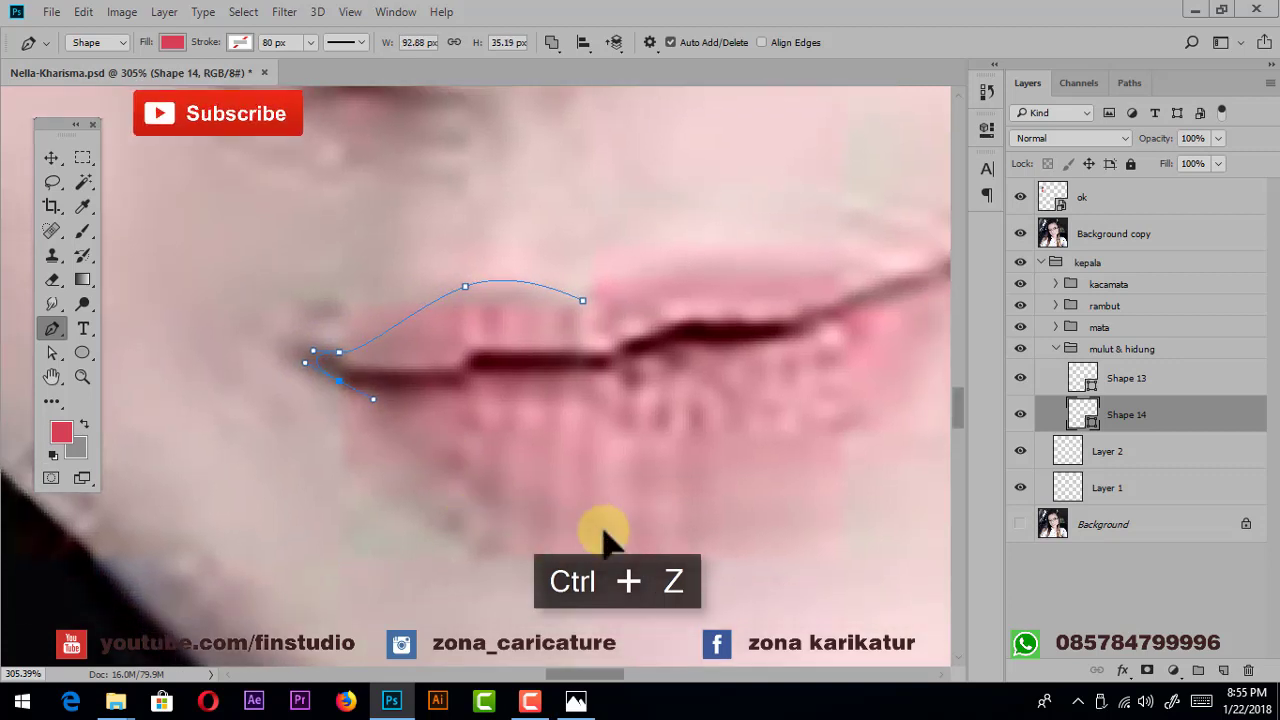
drag(597, 530, 757, 533)
drag(819, 486, 737, 494)
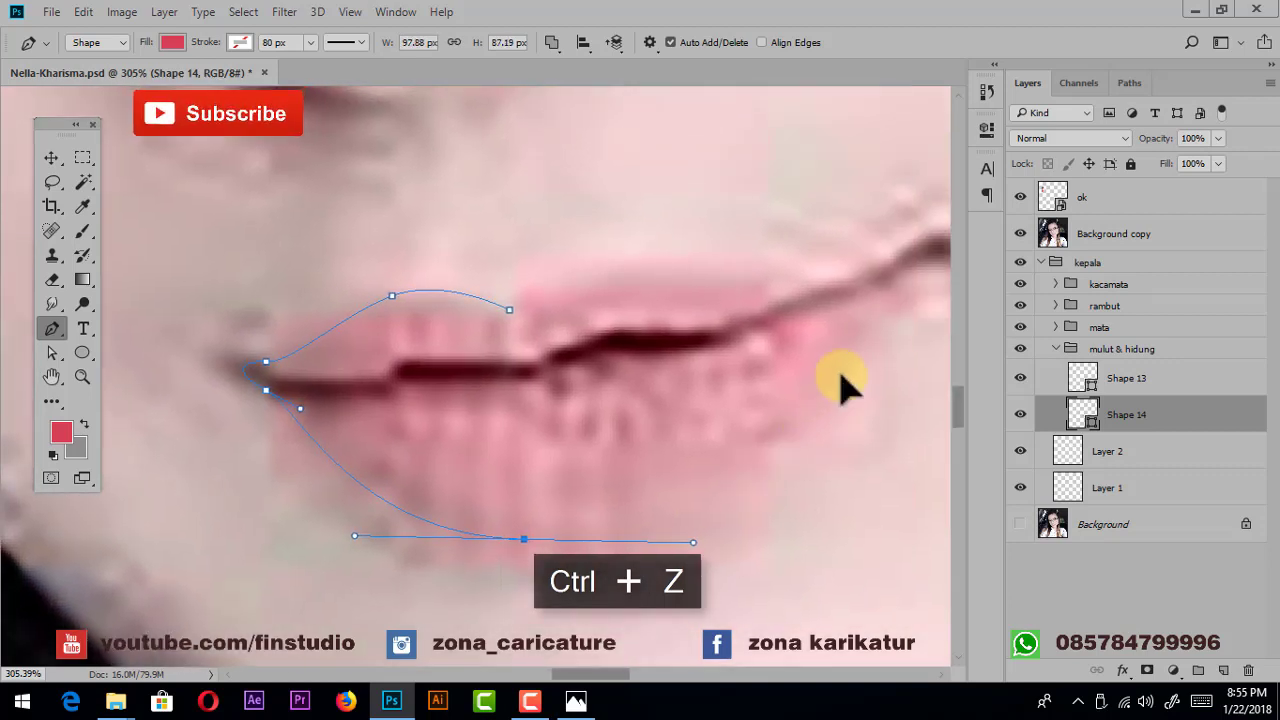
- Redo the right lip corner and close the outline at the upper lip dip
mouse_move(830, 389)
mouse_down()
mouse_move(884, 322)
mouse_move(798, 384)
mouse_up()
key(ctrl+z)
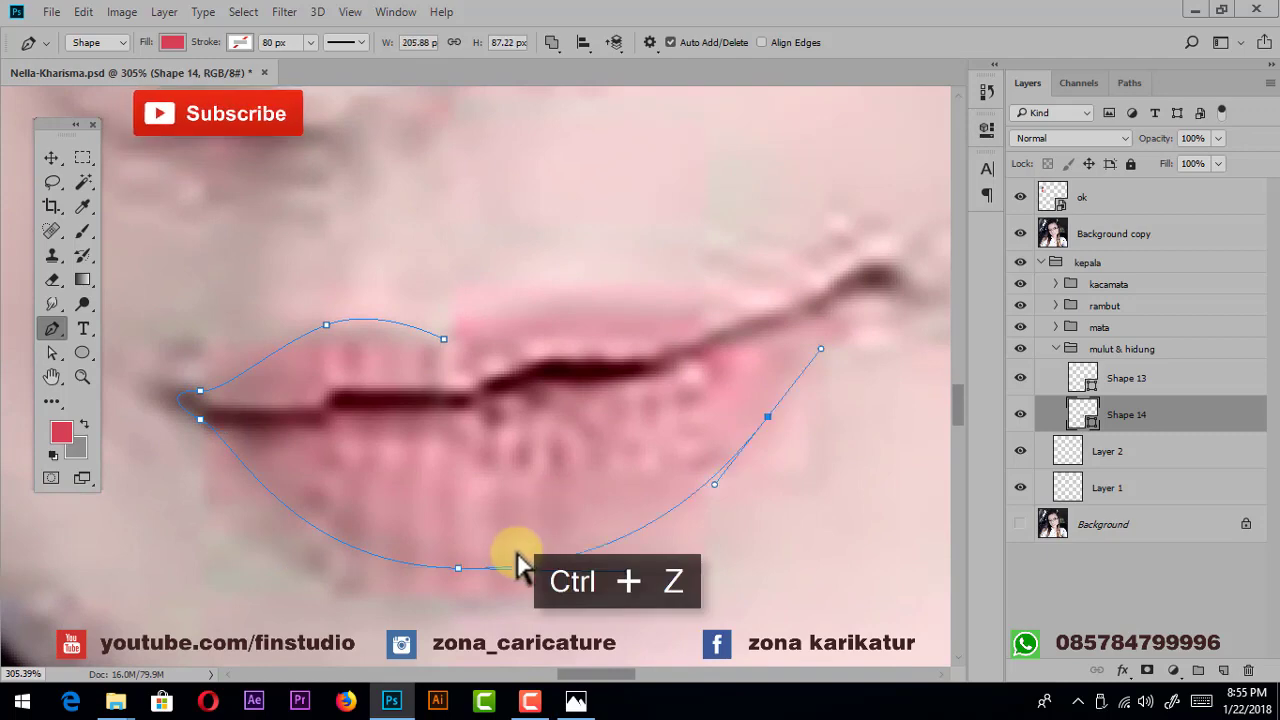
key(ctrl+alt+z)
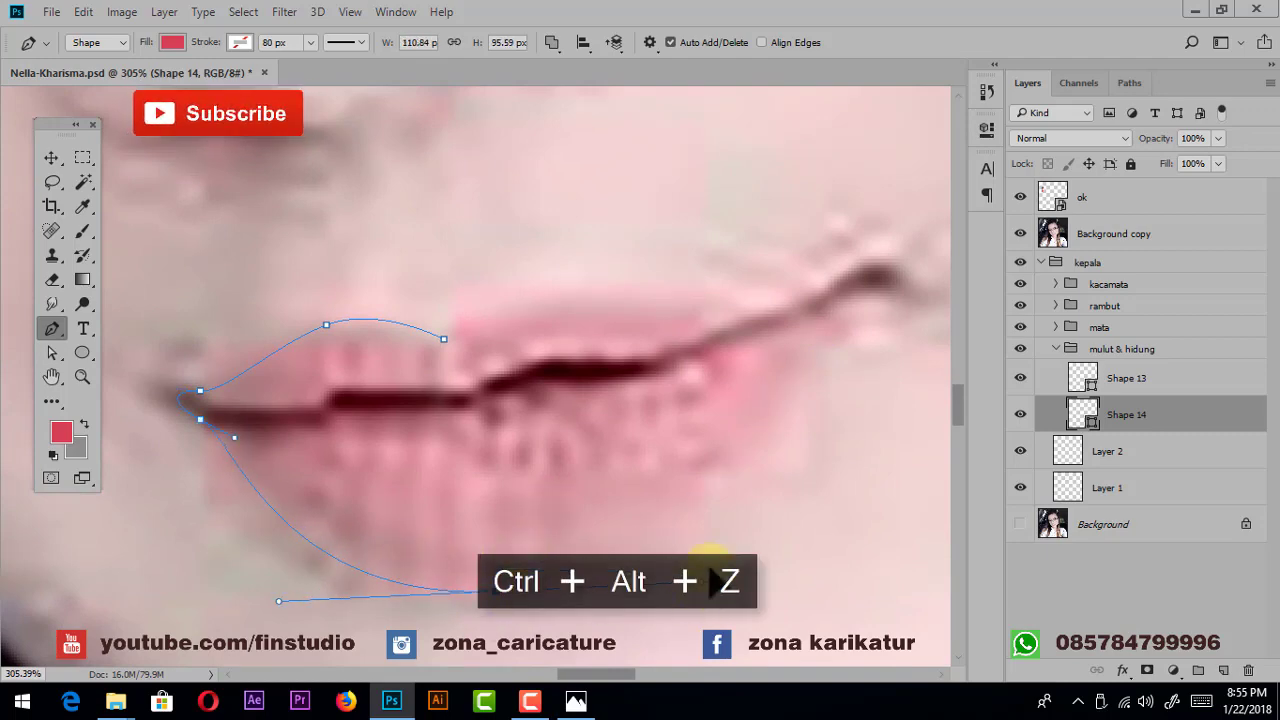
drag(813, 348, 860, 304)
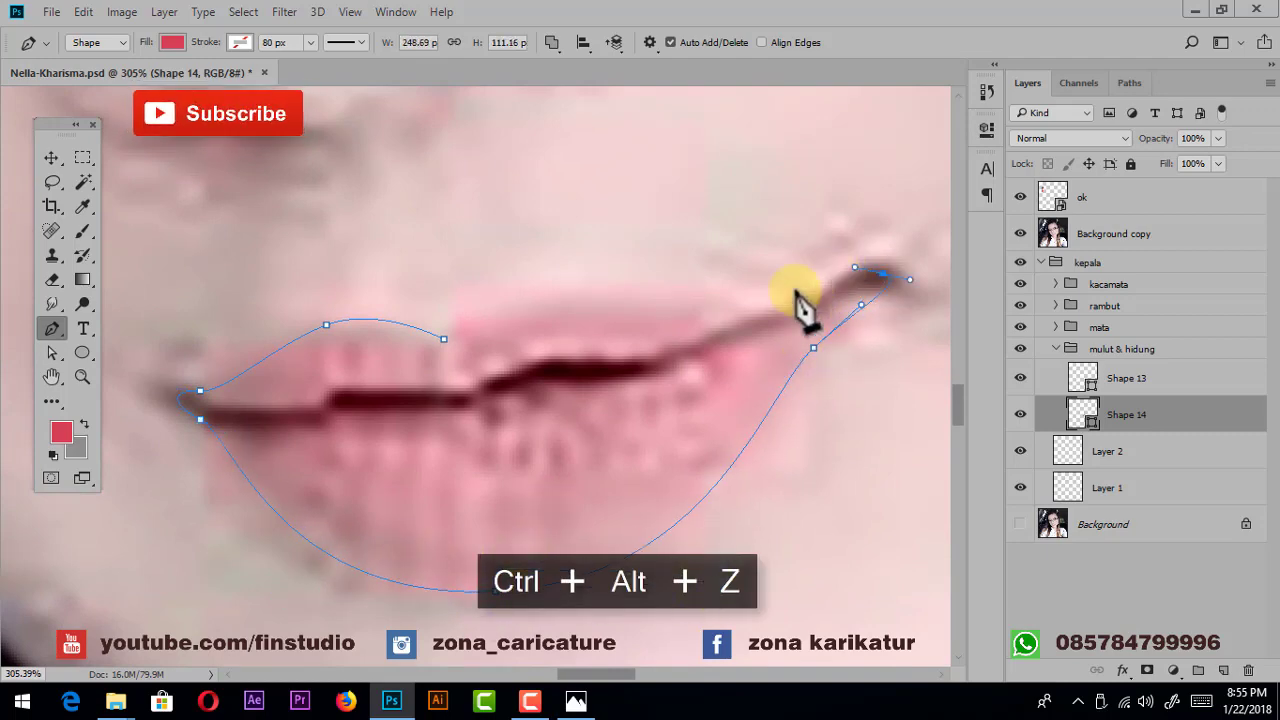
drag(598, 288, 553, 285)
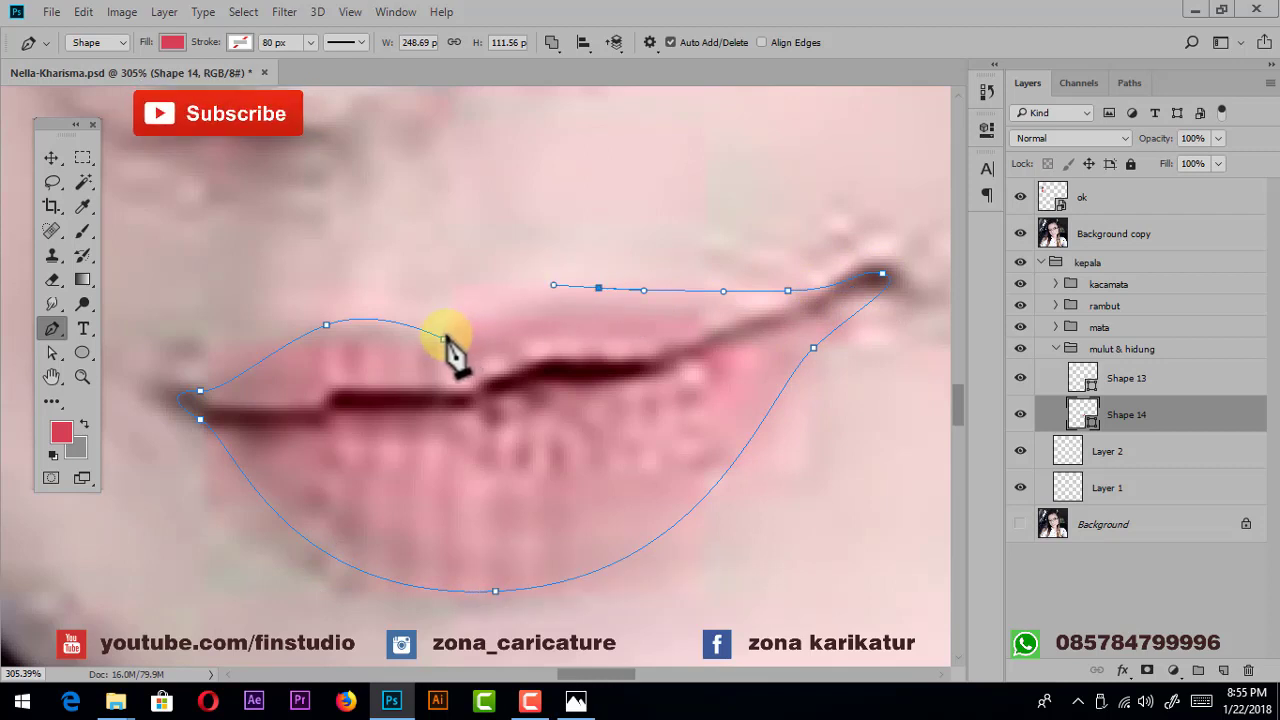
alt+click(444, 338)
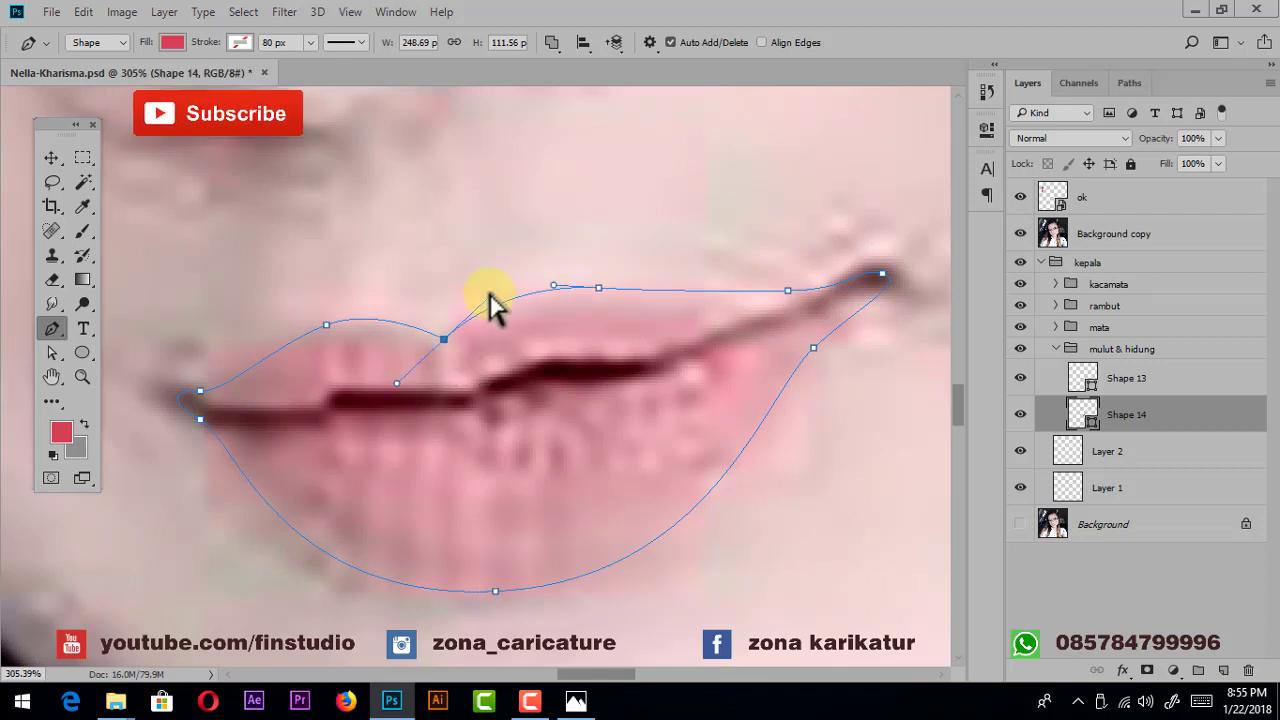
drag(505, 278, 506, 279)
- Hide the reference photo and zoom around to check the lip shape
click(1020, 233)
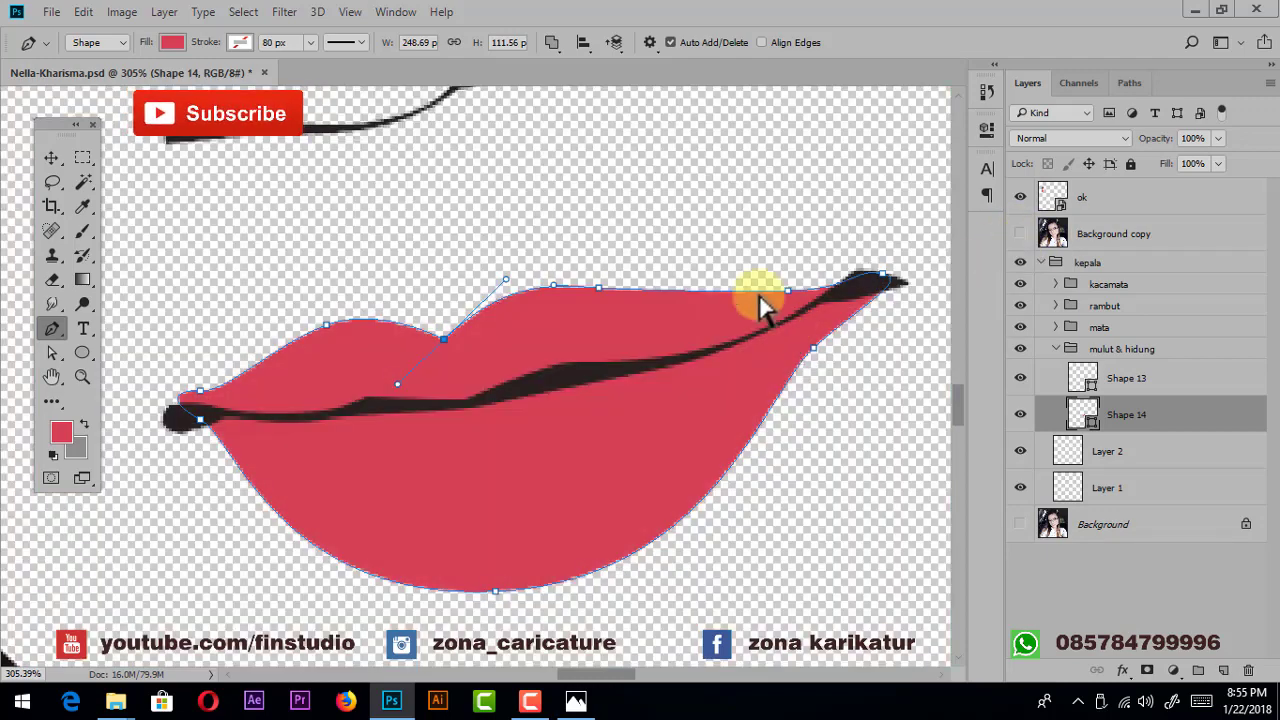
scroll(481, 405, down, 3)
scroll(469, 361, up, 1)
scroll(469, 362, up, 3)
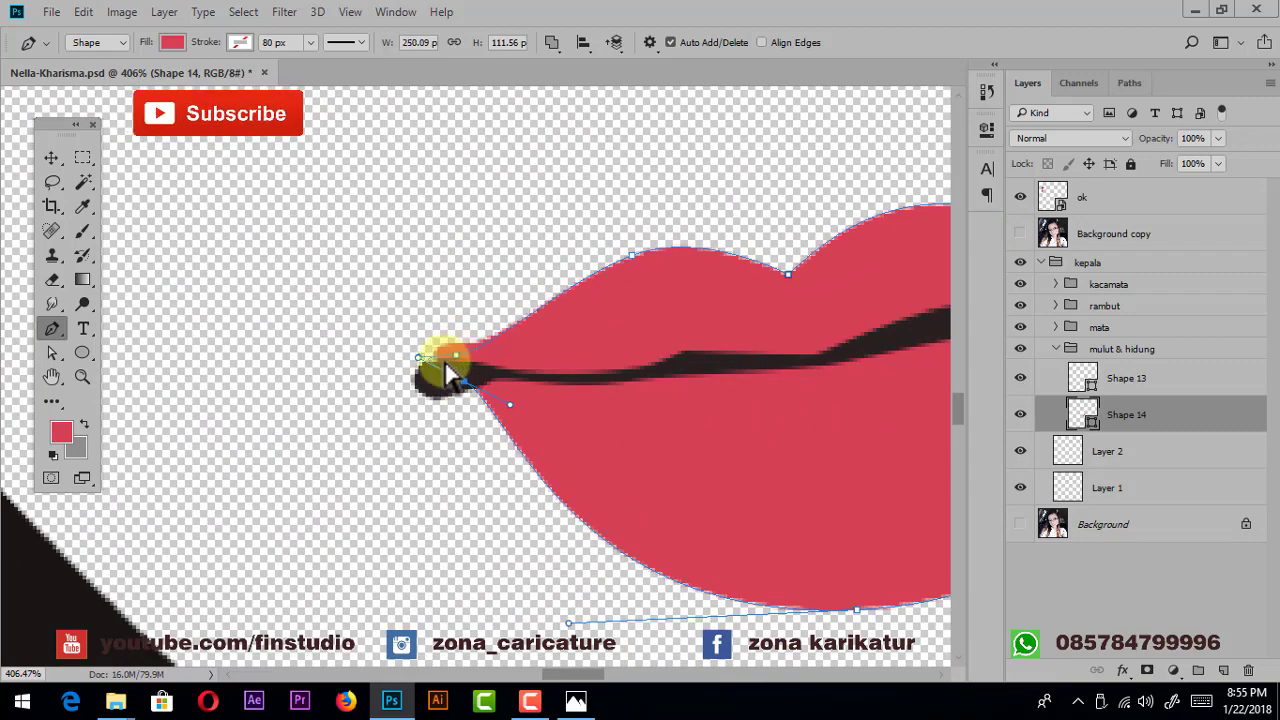
scroll(590, 346, down, 3)
scroll(590, 345, down, 3)
scroll(590, 344, down, 2)
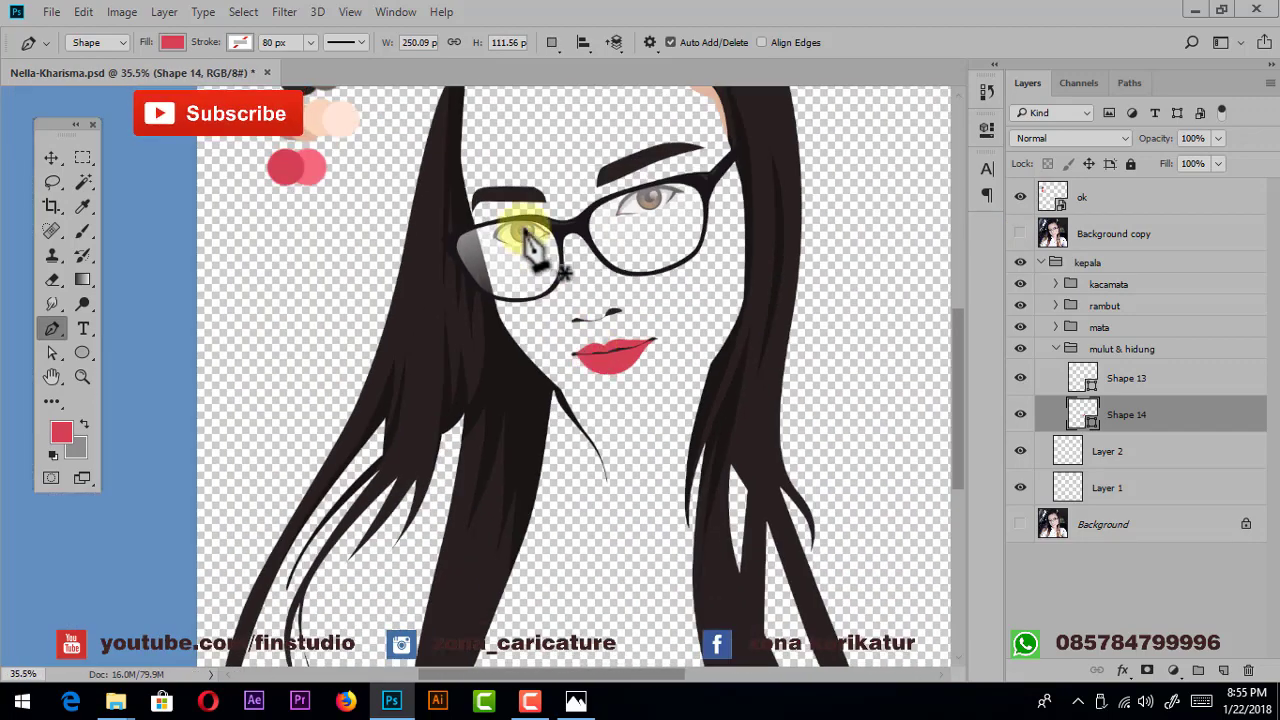
drag(514, 240, 627, 305)
scroll(640, 300, up, 1)
- Recolour the lip shape to light pink f5687c
double_click(1080, 412)
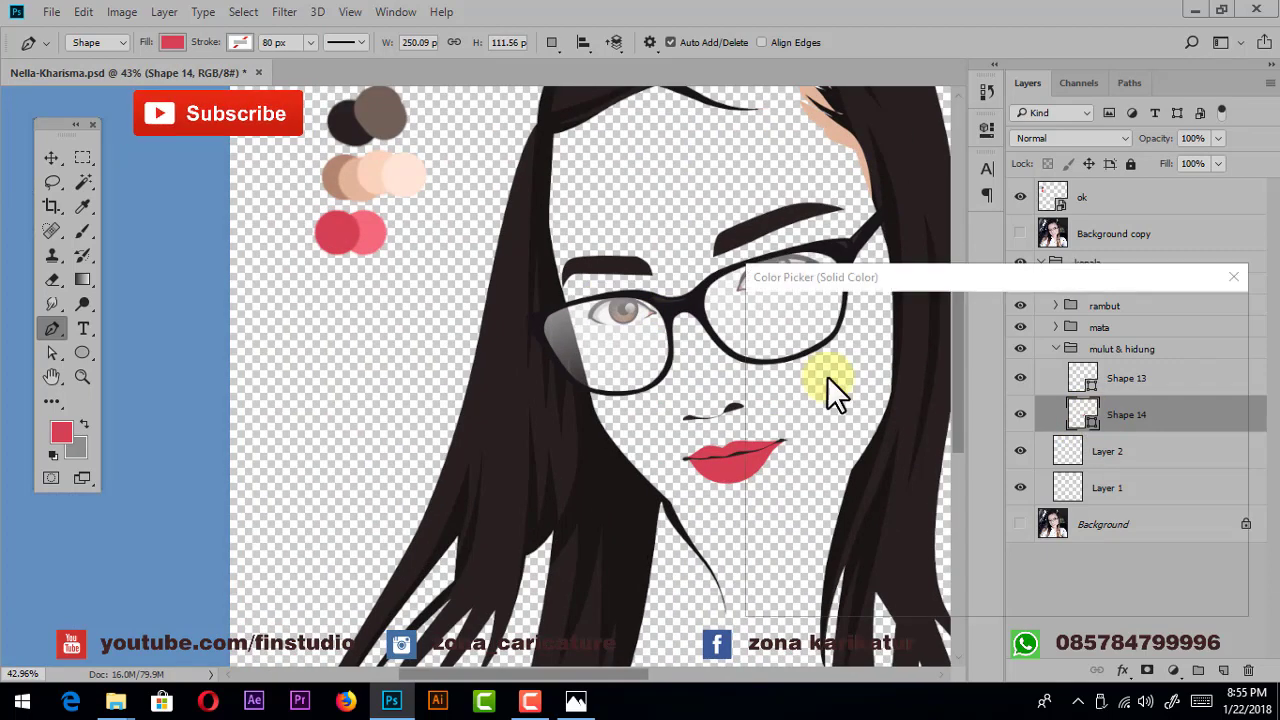
click(371, 229)
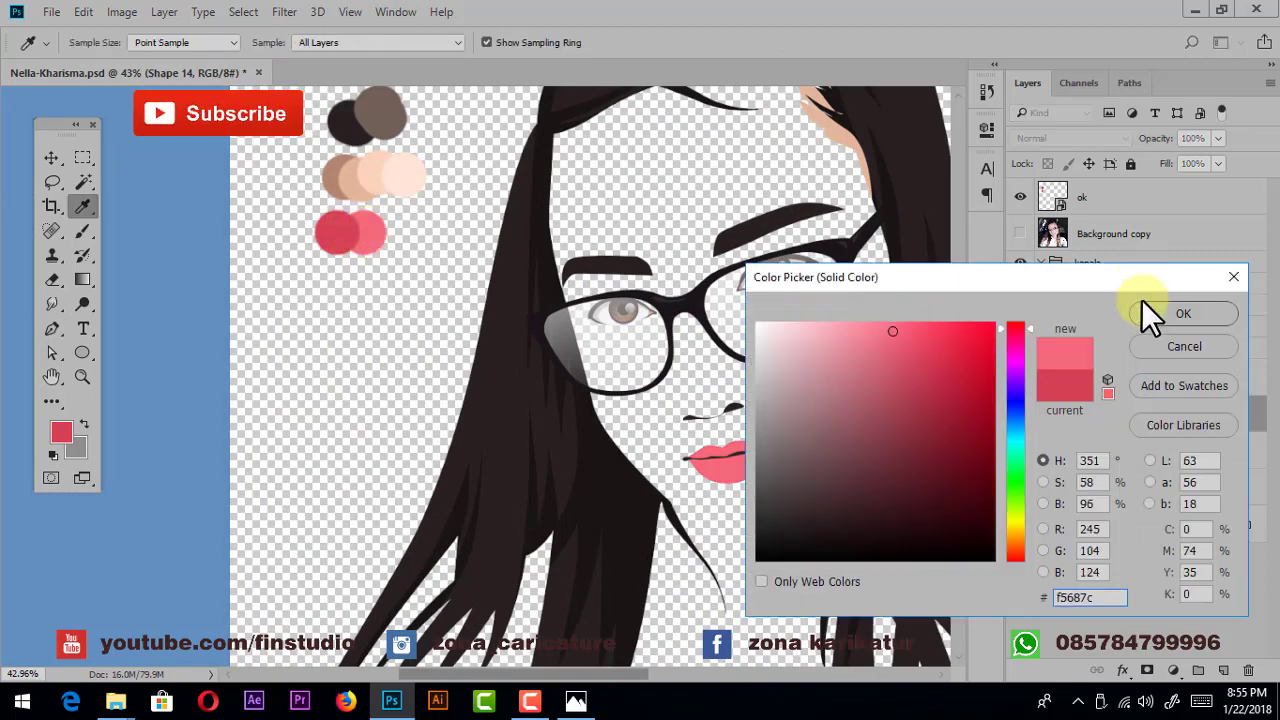
click(1183, 313)
drag(557, 374, 571, 357)
- Add a new empty layer clipped to the lip shape
click(1223, 670)
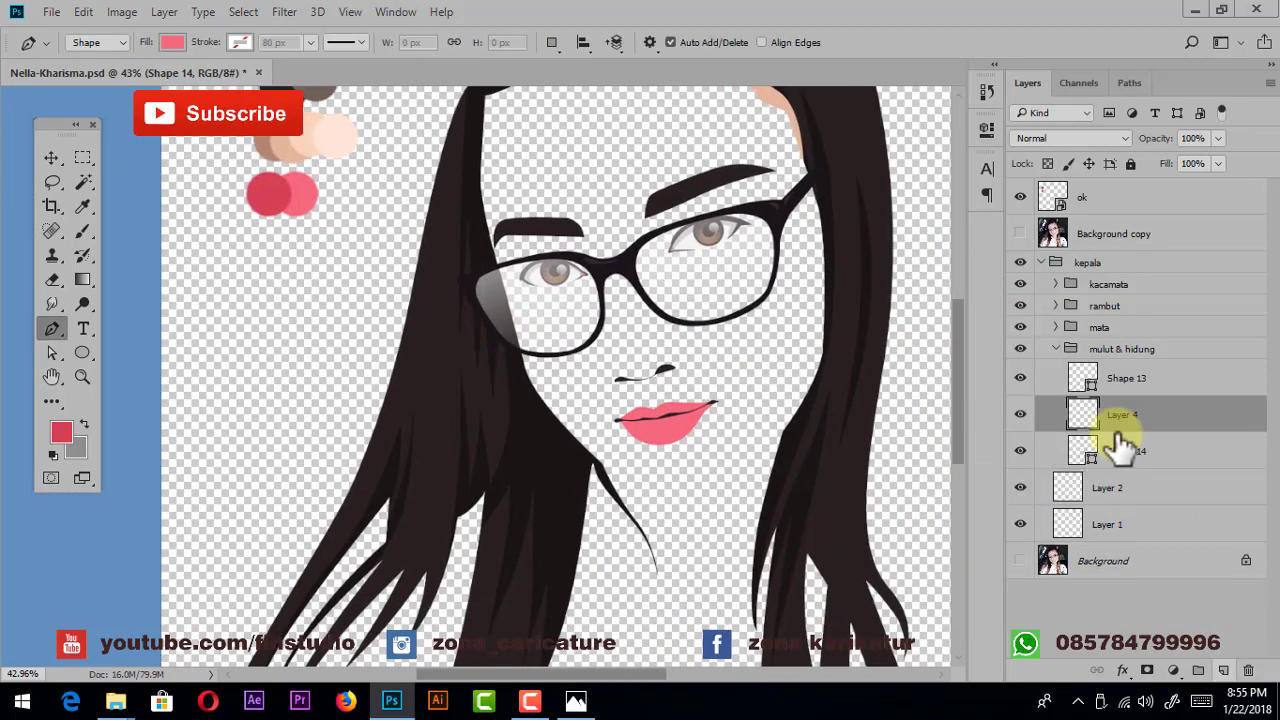
right_click(1107, 404)
click(807, 432)
scroll(686, 430, up, 2)
scroll(685, 431, up, 2)
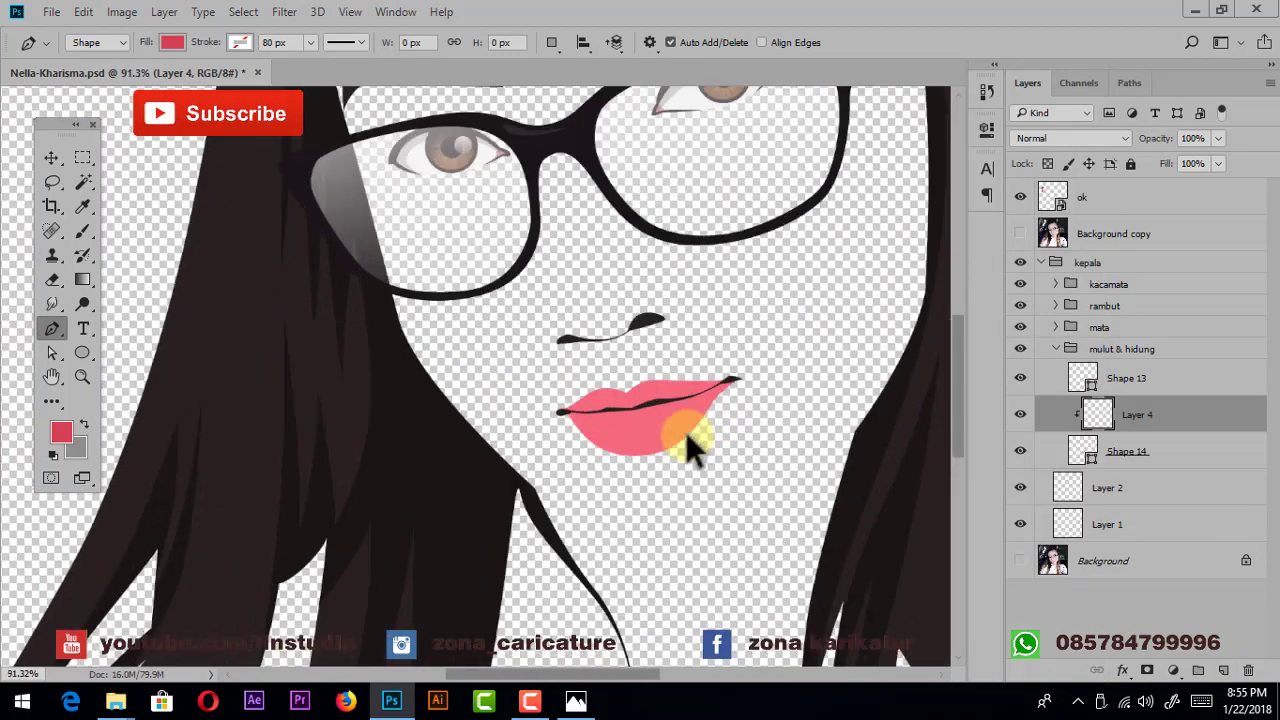
scroll(537, 431, up, 2)
scroll(390, 455, up, 2)
- Start a shading shape along the mouth line to the right lip corner
click(369, 426)
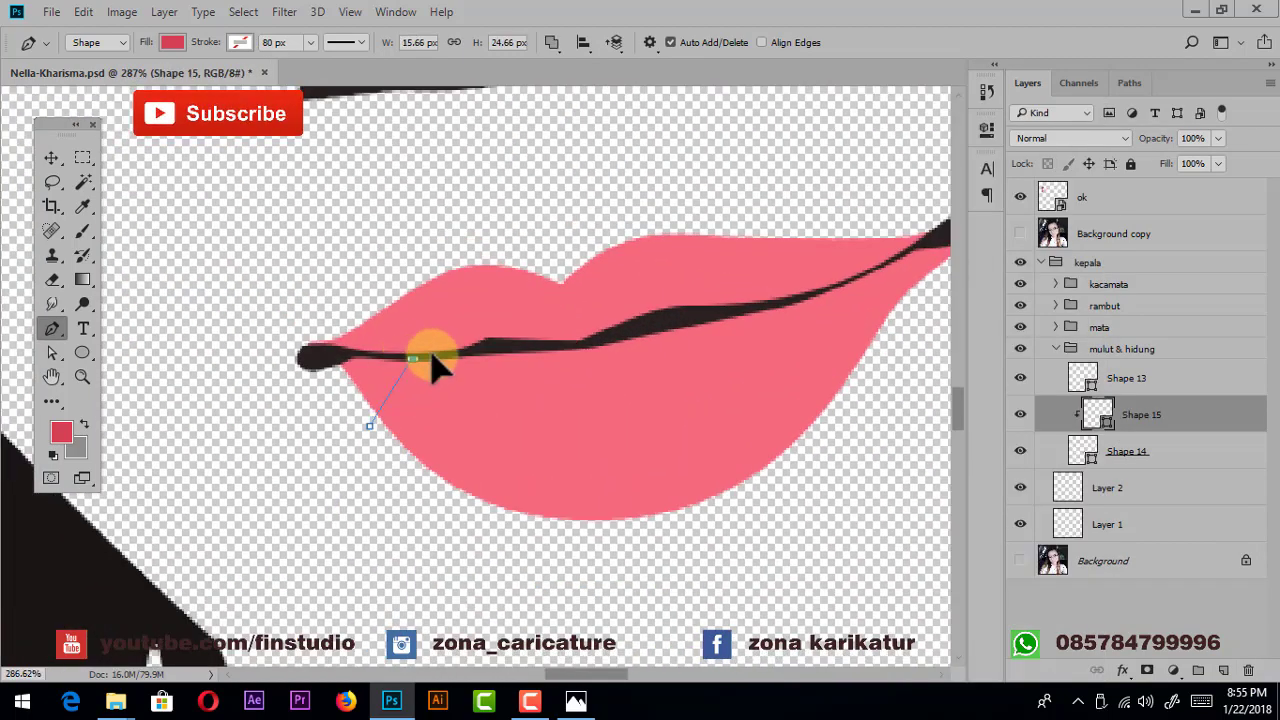
drag(433, 356, 483, 349)
drag(652, 329, 783, 305)
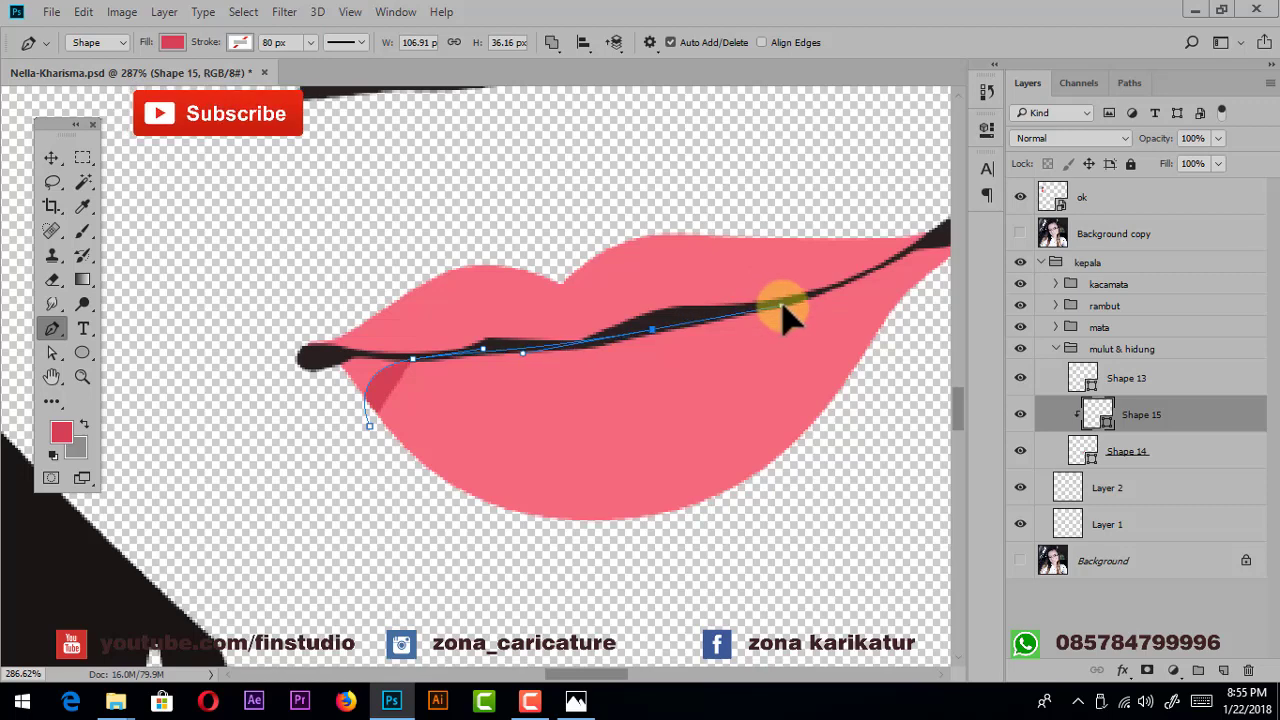
mouse_move(861, 305)
mouse_down()
mouse_move(786, 300)
mouse_move(857, 343)
mouse_up()
key(ctrl+z)
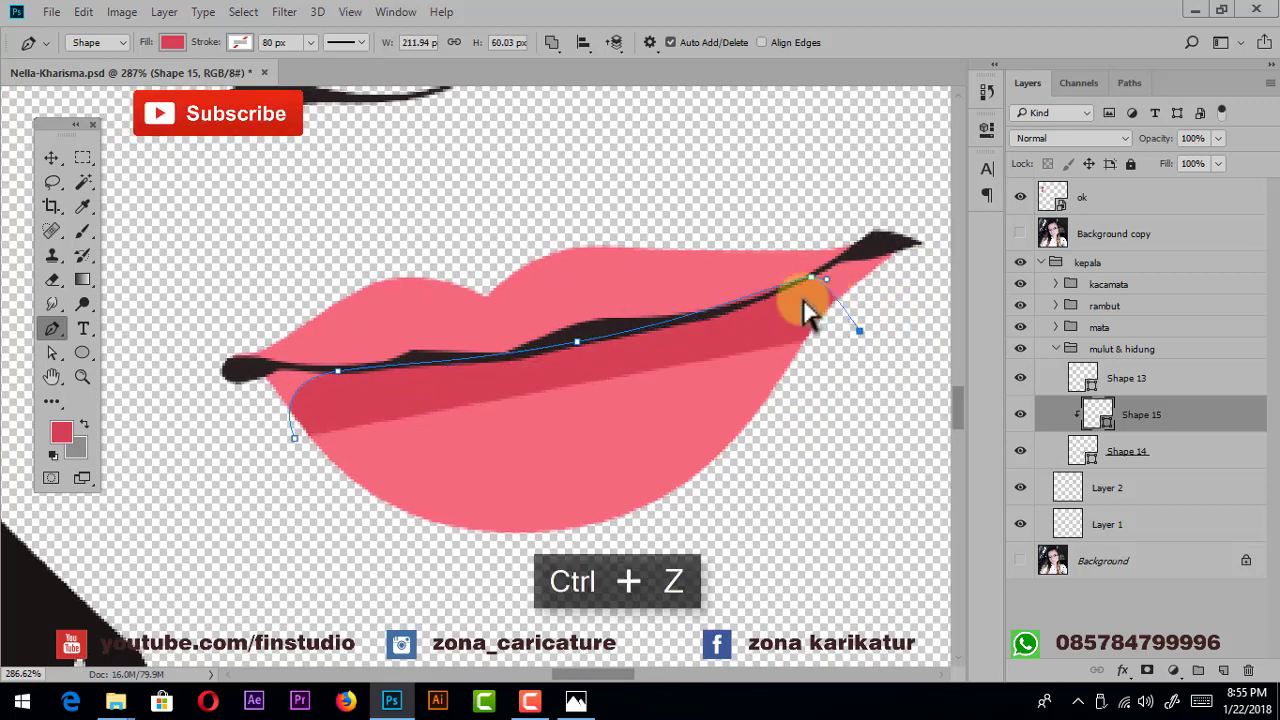
key(ctrl+alt+z)
drag(814, 271, 855, 350)
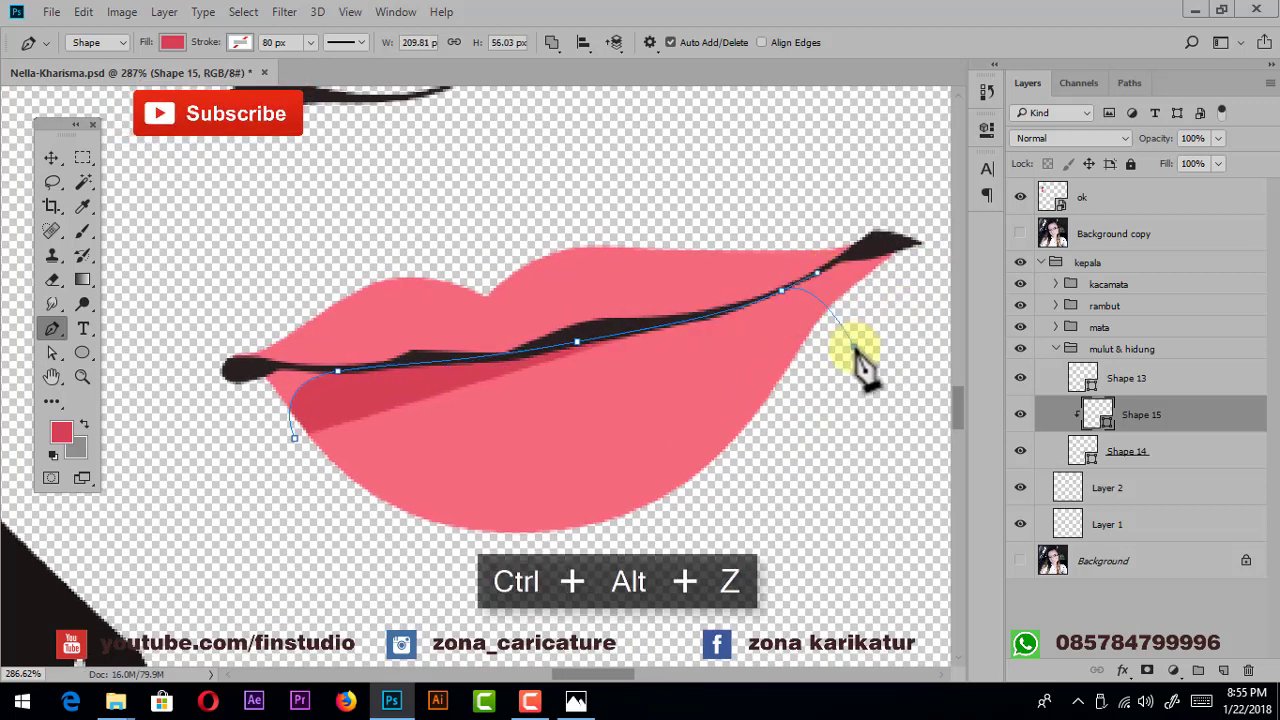
- Arc the shading over the upper lip and close it at the left corner
click(915, 220)
drag(483, 193, 229, 263)
click(213, 377)
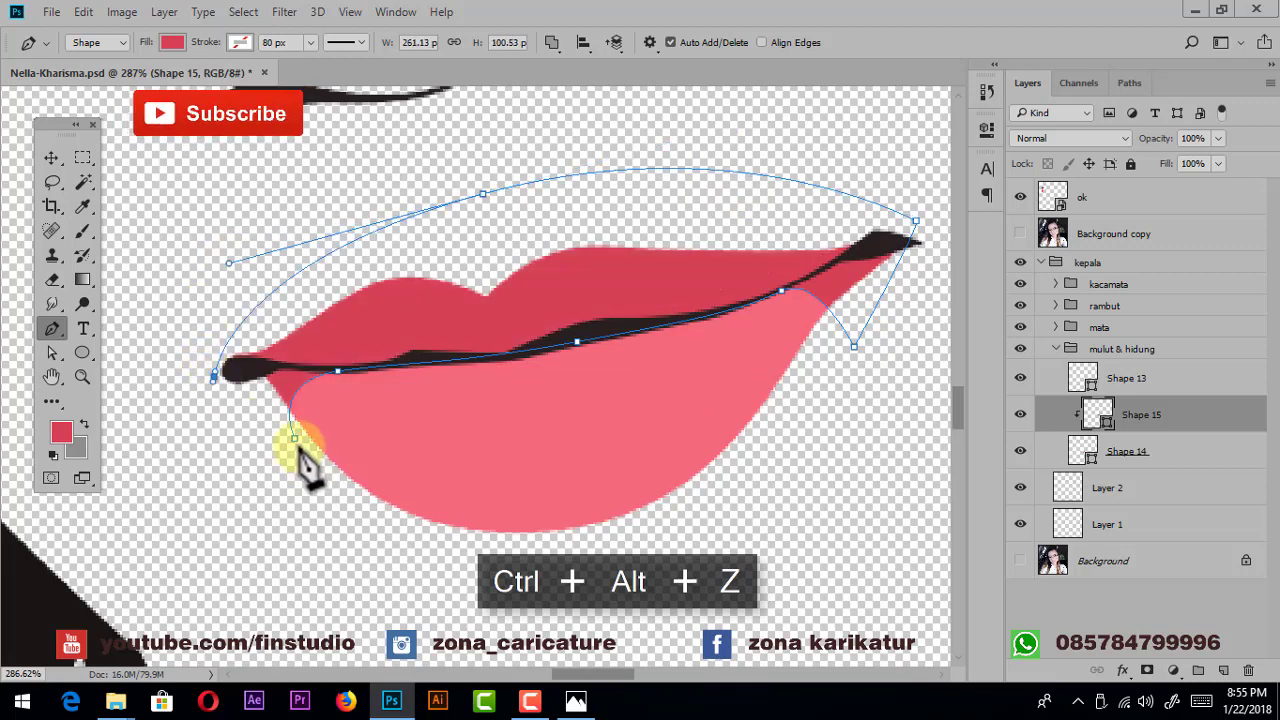
click(295, 440)
scroll(671, 443, down, 2)
key(Escape)
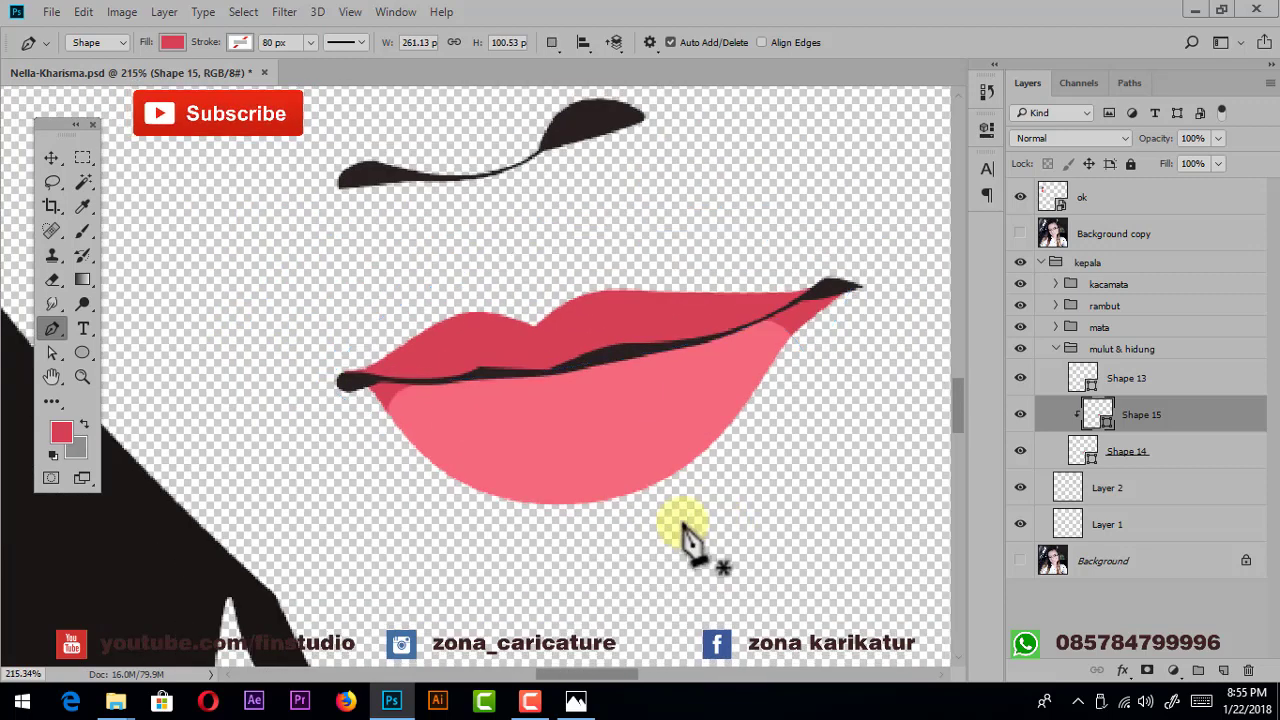
drag(686, 529, 535, 415)
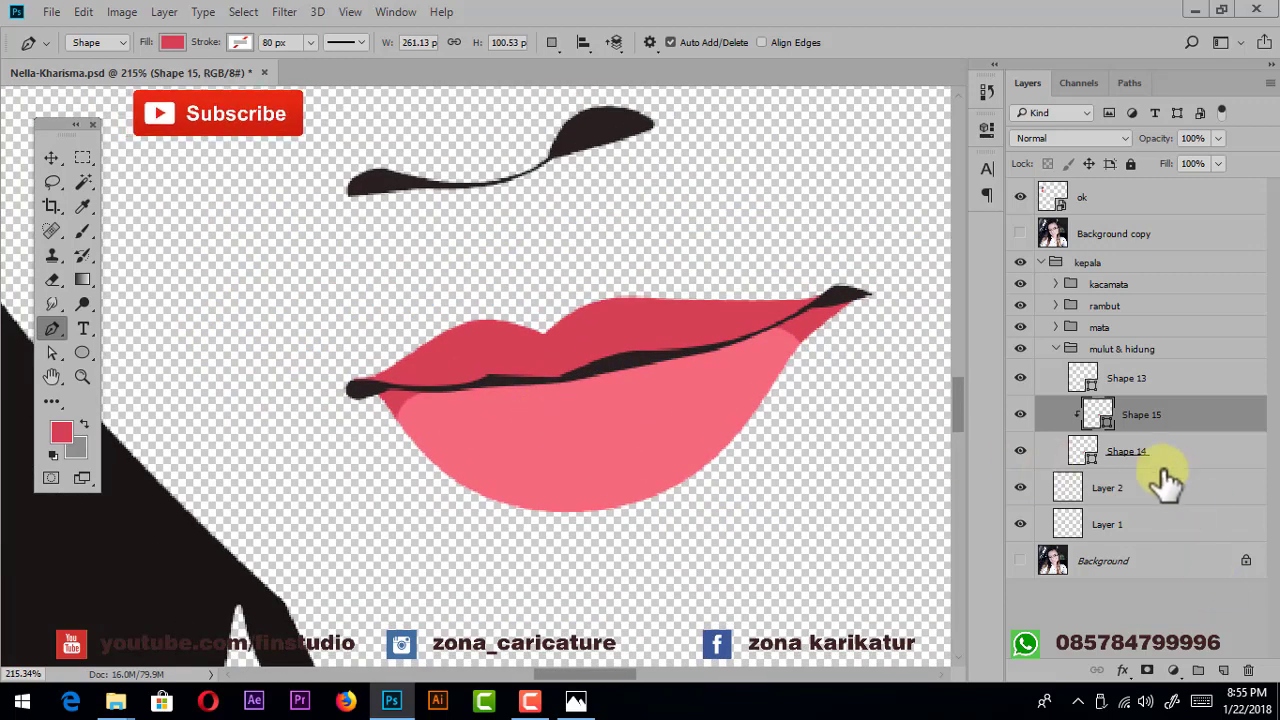
- Add another empty layer above Shape 15, clipped to the lip shapes
click(1222, 669)
right_click(1137, 414)
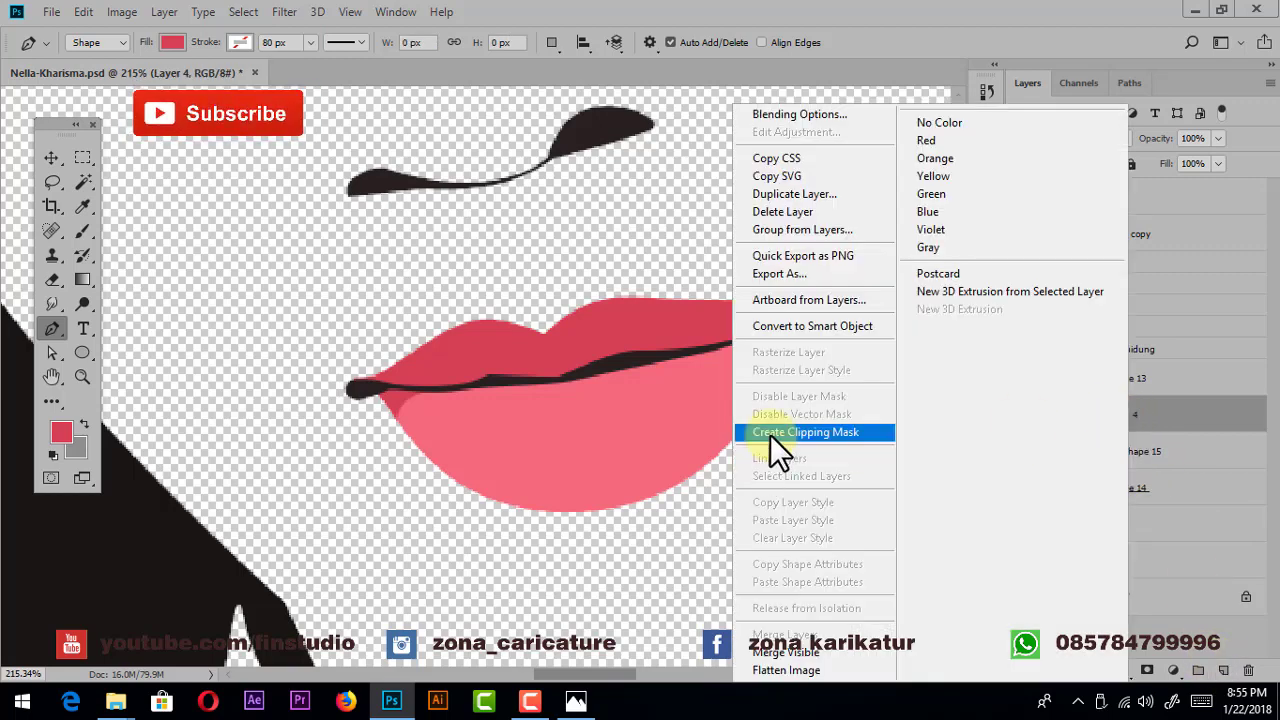
click(780, 432)
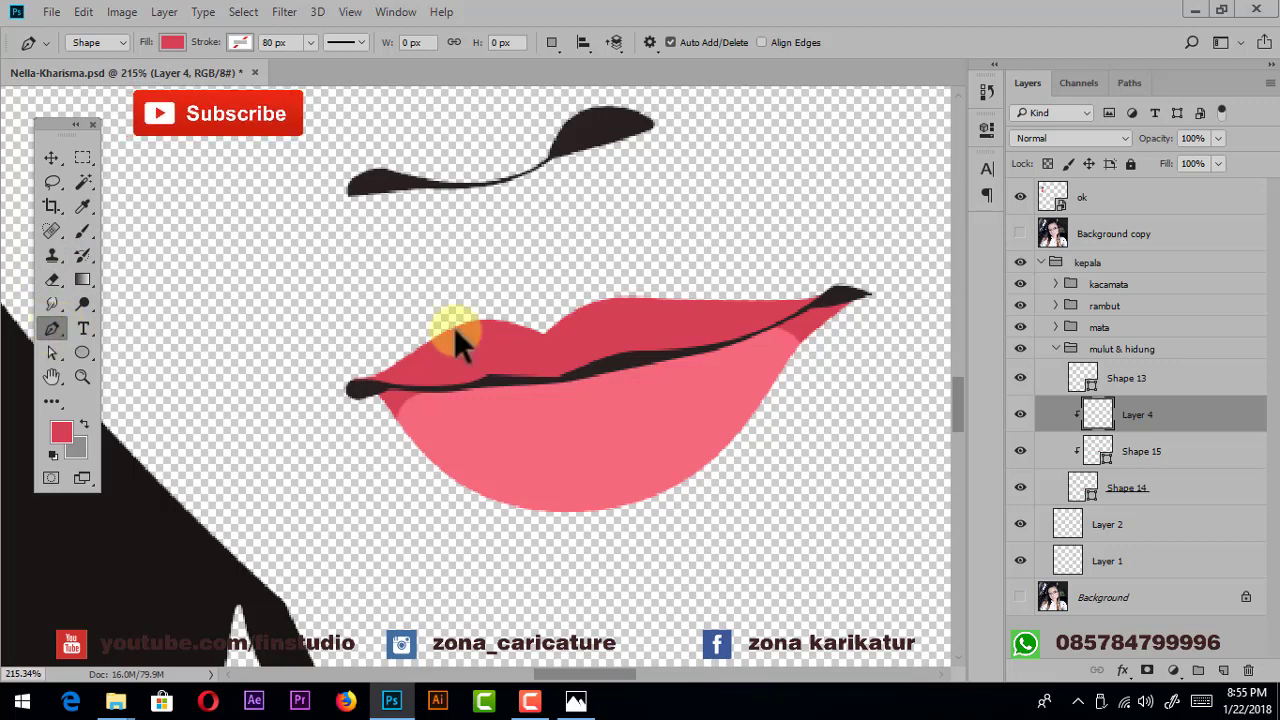
scroll(454, 327, up, 3)
mouse_move(532, 352)
mouse_down()
mouse_move(455, 350)
mouse_move(493, 362)
mouse_up()
- Draw a lens-shaped highlight on the upper lip and colour it pink F5687c
click(380, 329)
click(506, 352)
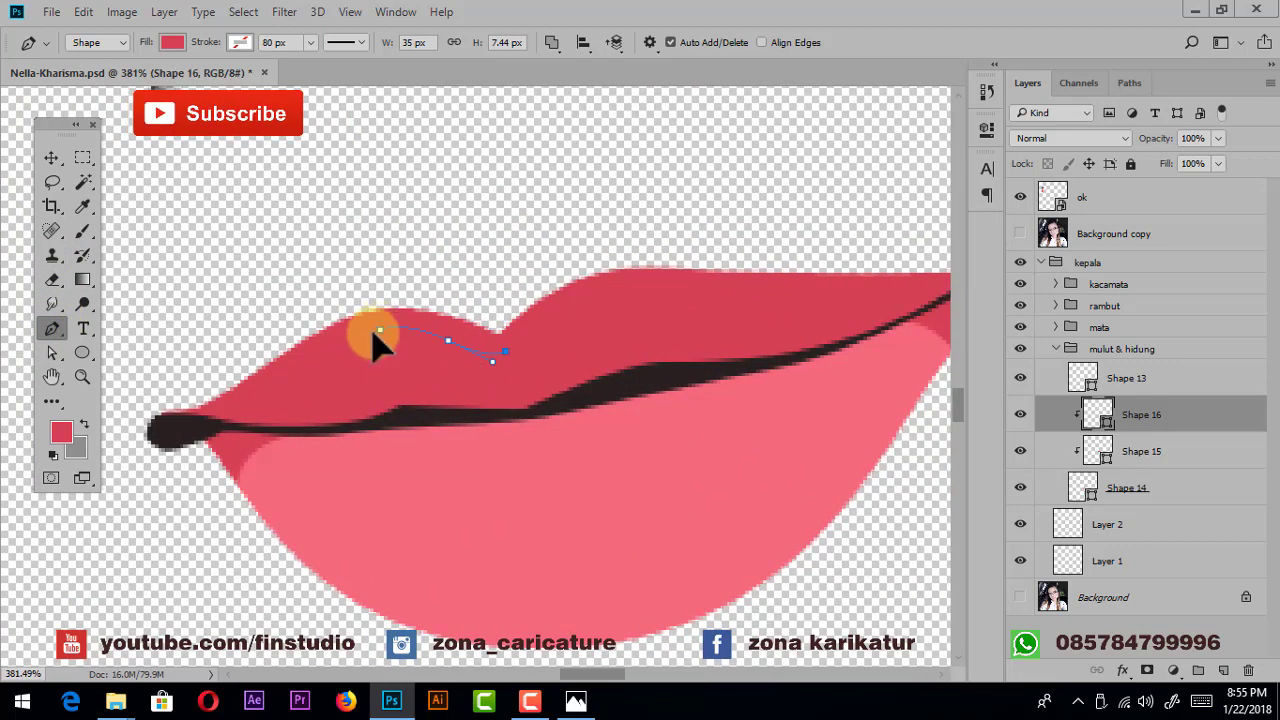
drag(380, 331, 403, 338)
double_click(1097, 414)
click(569, 529)
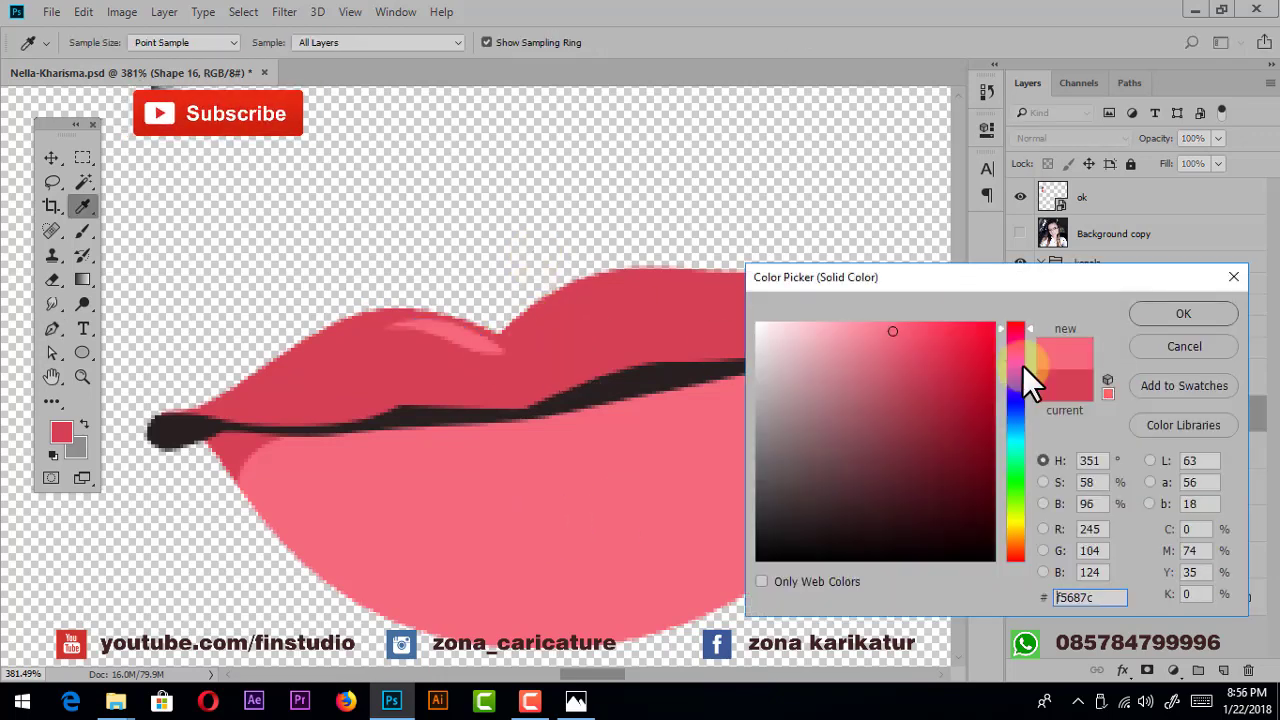
click(1155, 316)
- Add a second highlight strip along the top of the upper lip to the right corner
click(508, 300)
drag(616, 308, 708, 288)
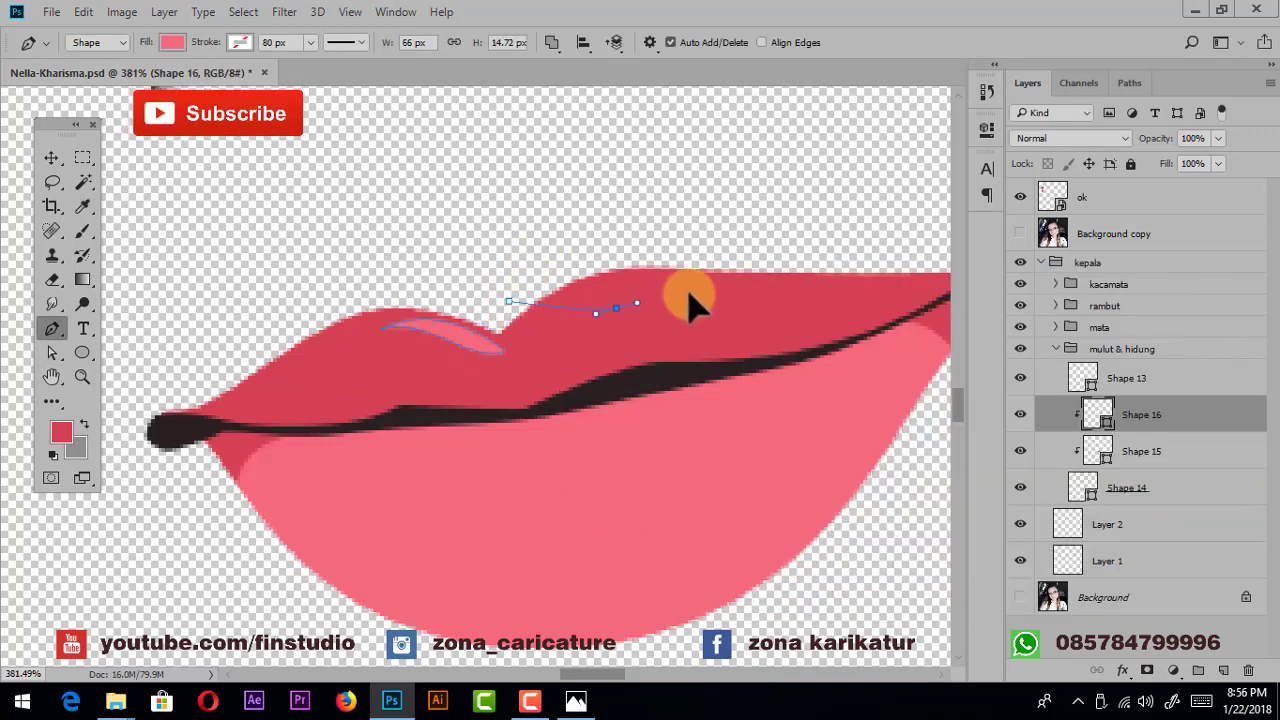
click(921, 258)
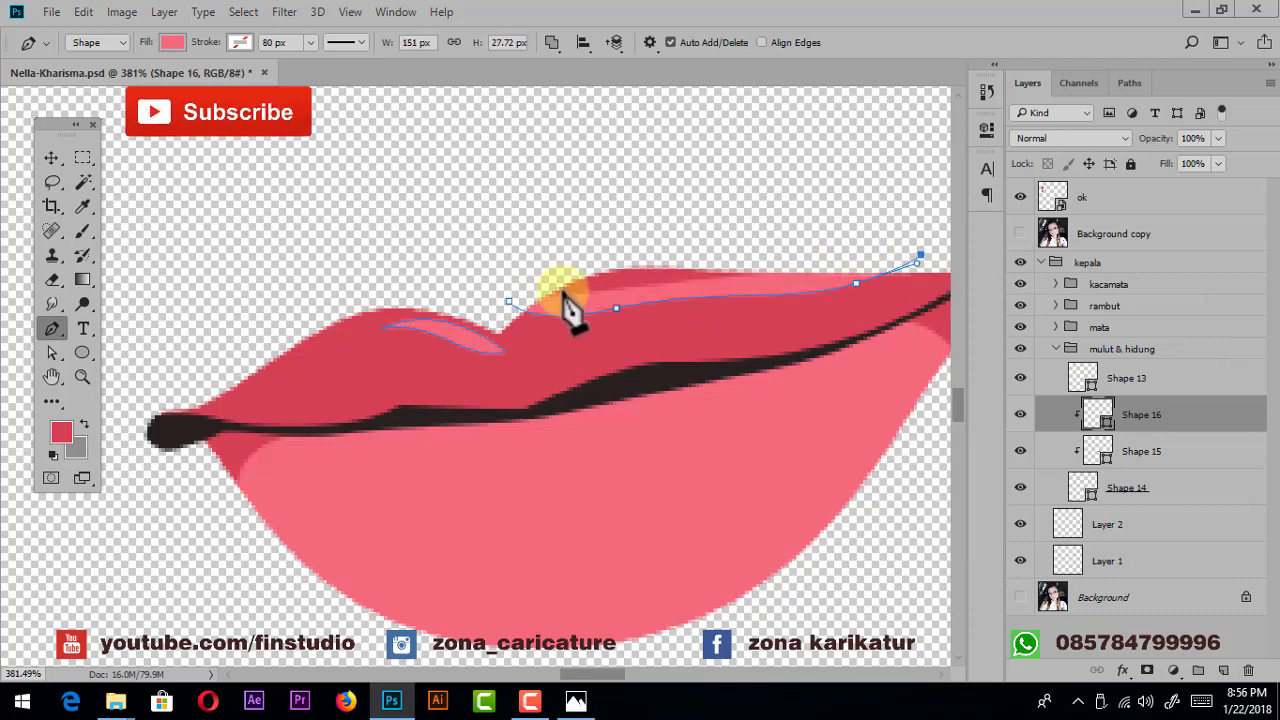
click(508, 300)
scroll(657, 271, down, 2)
scroll(651, 257, down, 2)
scroll(650, 285, down, 2)
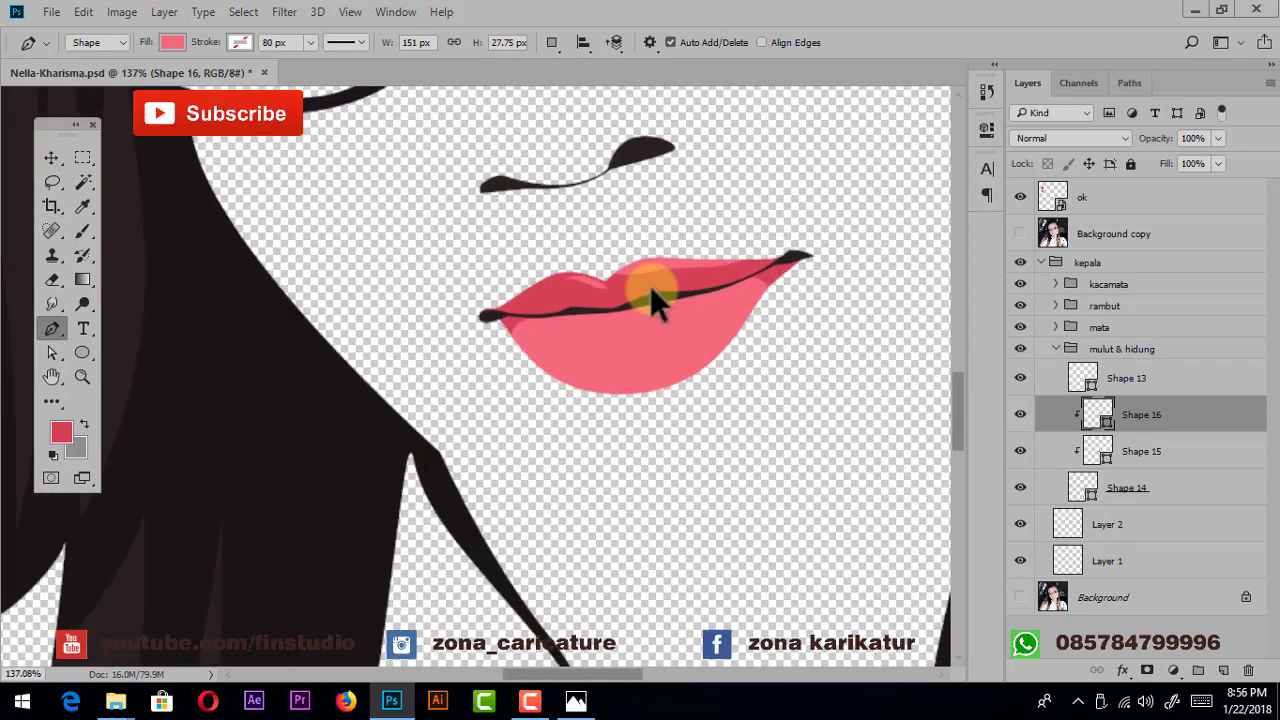
scroll(655, 290, up, 2)
scroll(670, 303, up, 1)
click(1100, 450)
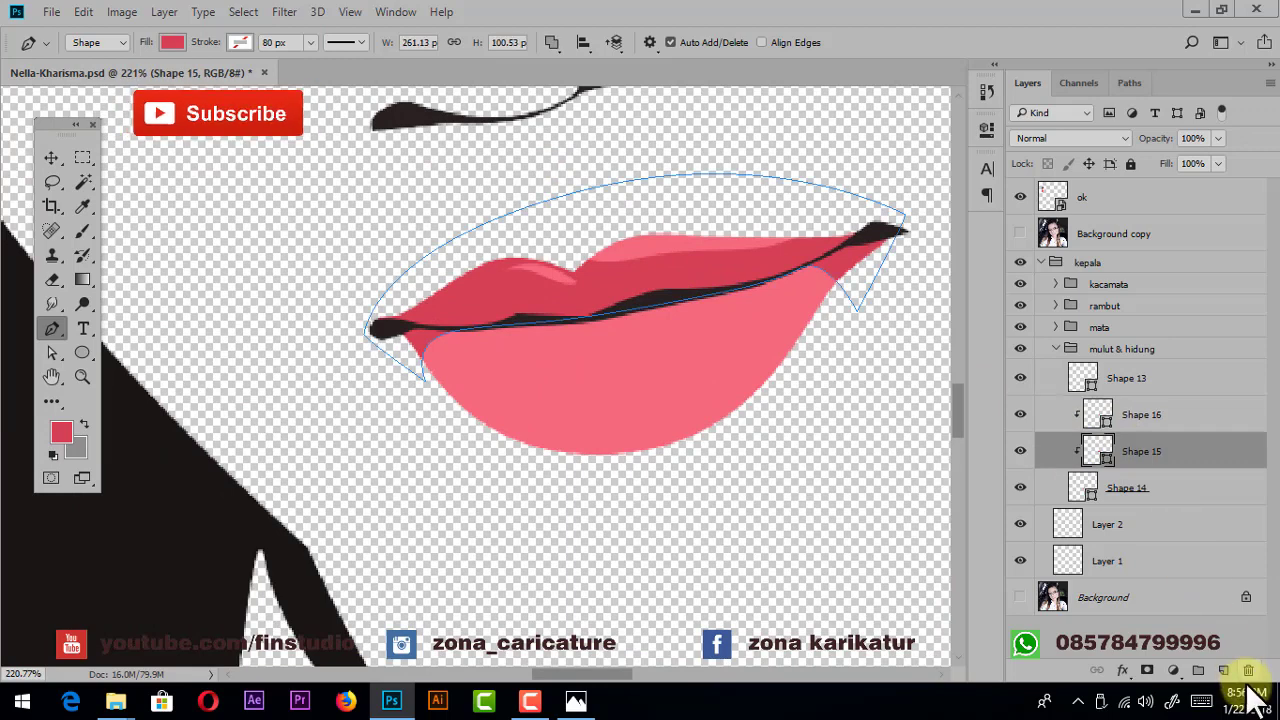
- Draw a clipped shading shape along the lower lip with the Pen tool
click(1222, 670)
scroll(596, 391, up, 2)
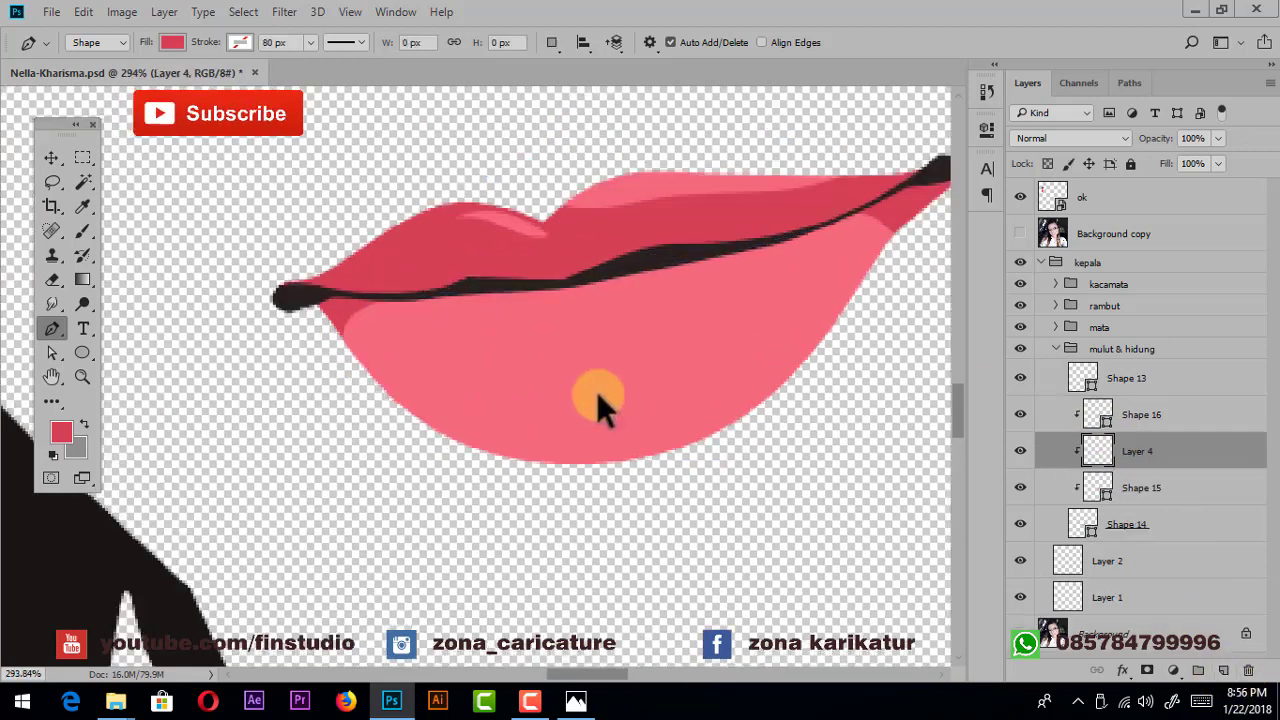
click(386, 314)
drag(607, 447, 754, 427)
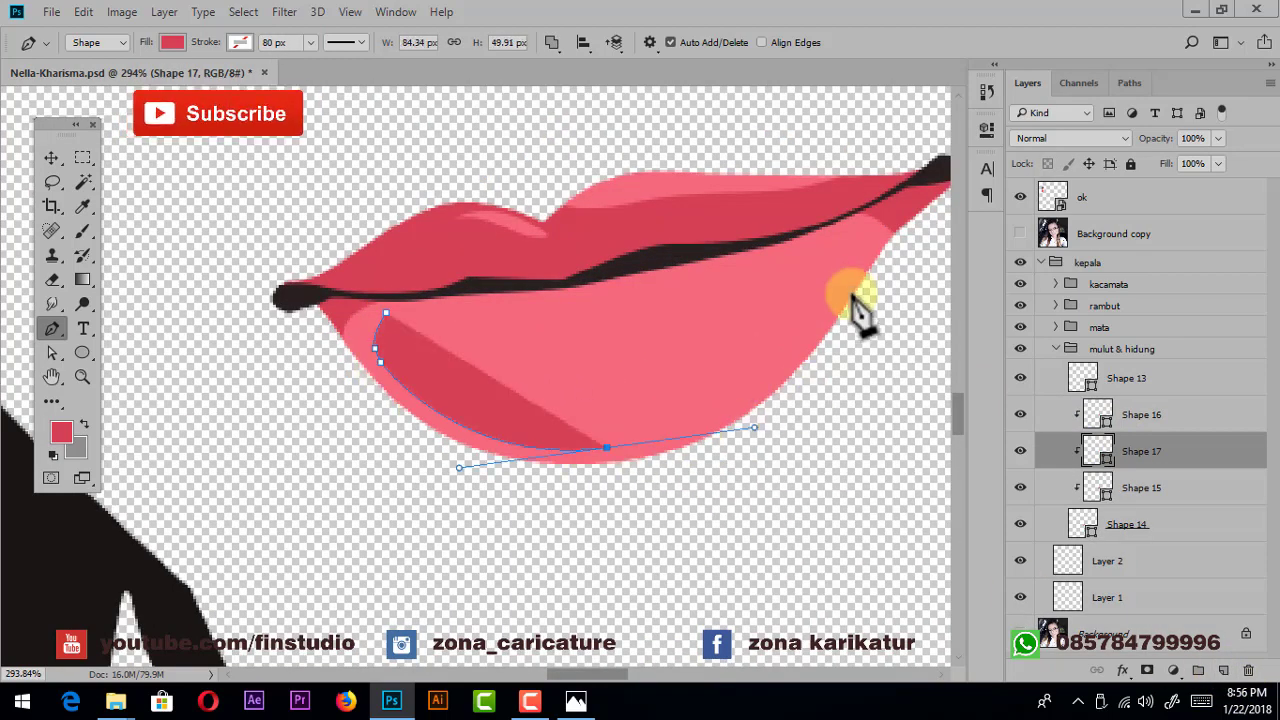
click(862, 255)
click(748, 262)
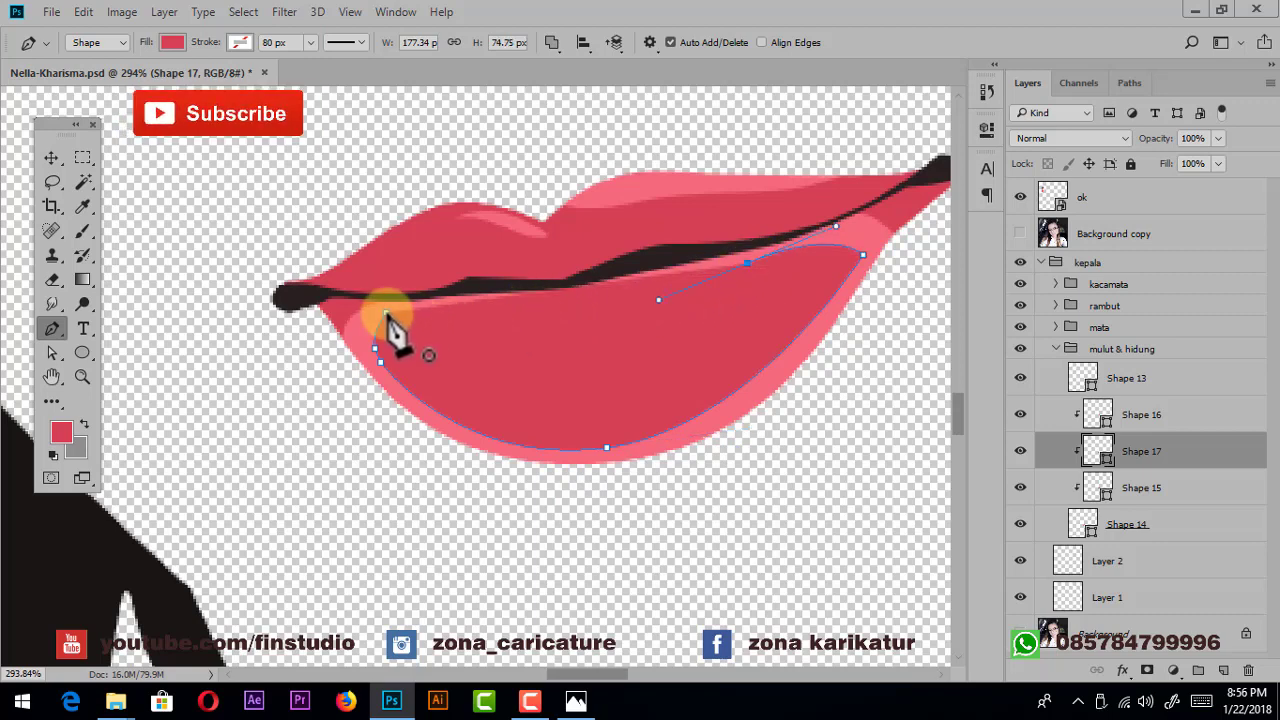
drag(386, 314, 290, 294)
click(617, 447)
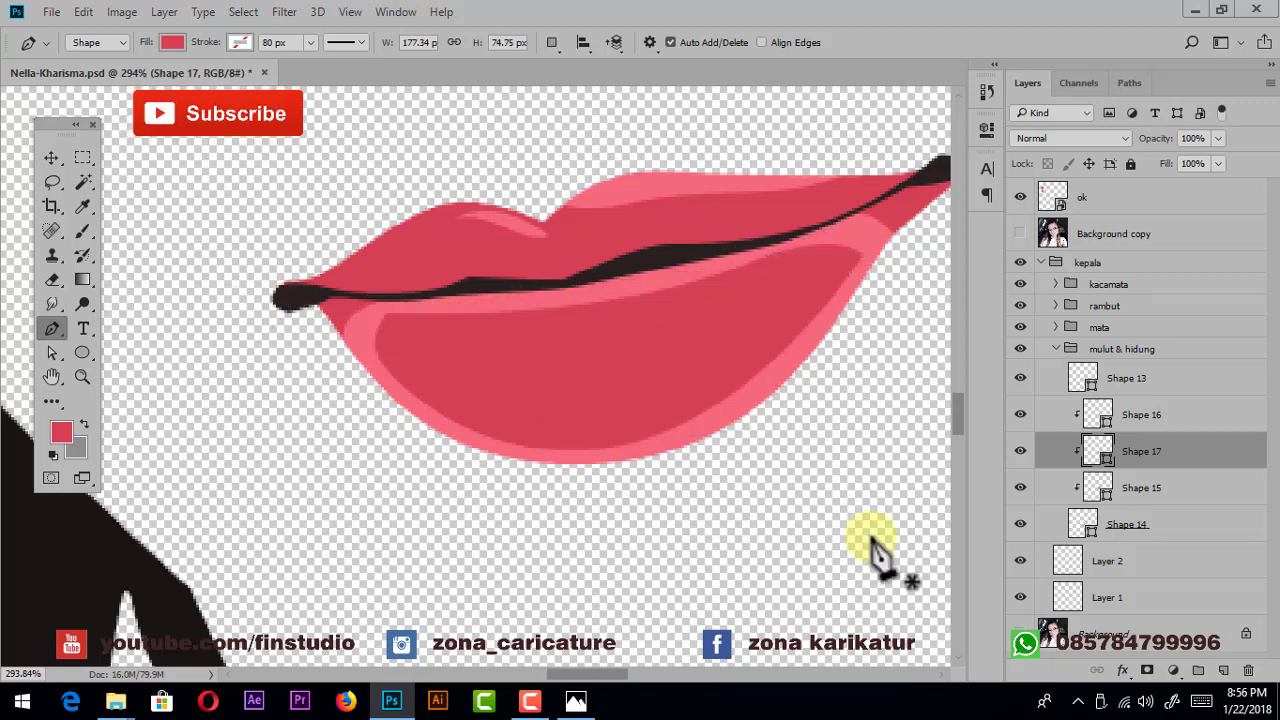
- Fill the lower-lip shading shape with a slightly lighter pink, around fc788a
click(1100, 455)
click(505, 298)
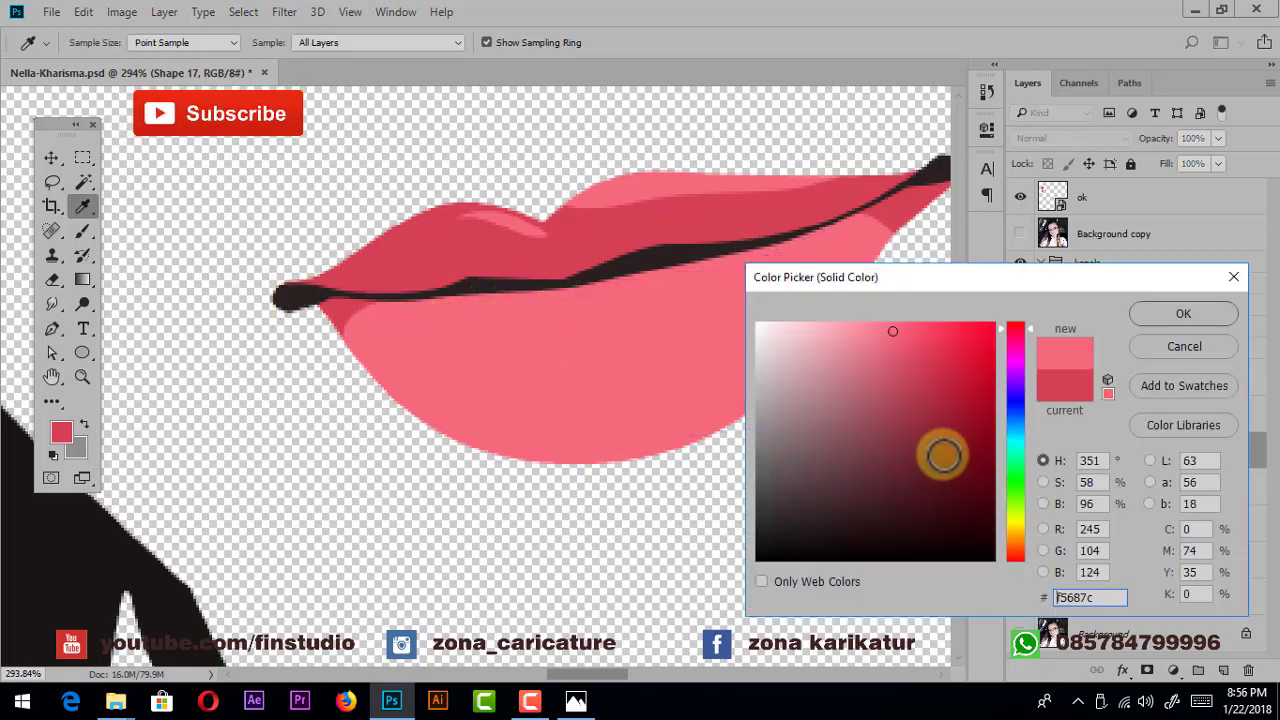
drag(883, 328, 881, 325)
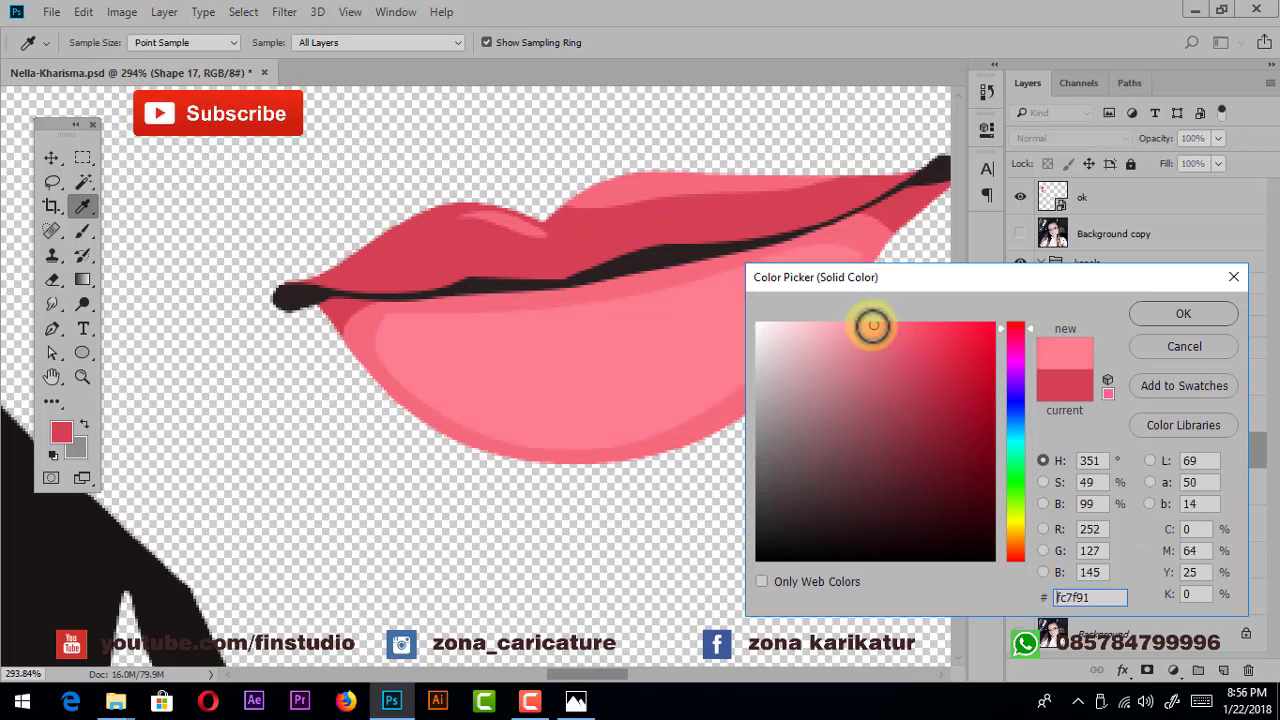
click(1162, 313)
scroll(654, 413, down, 3)
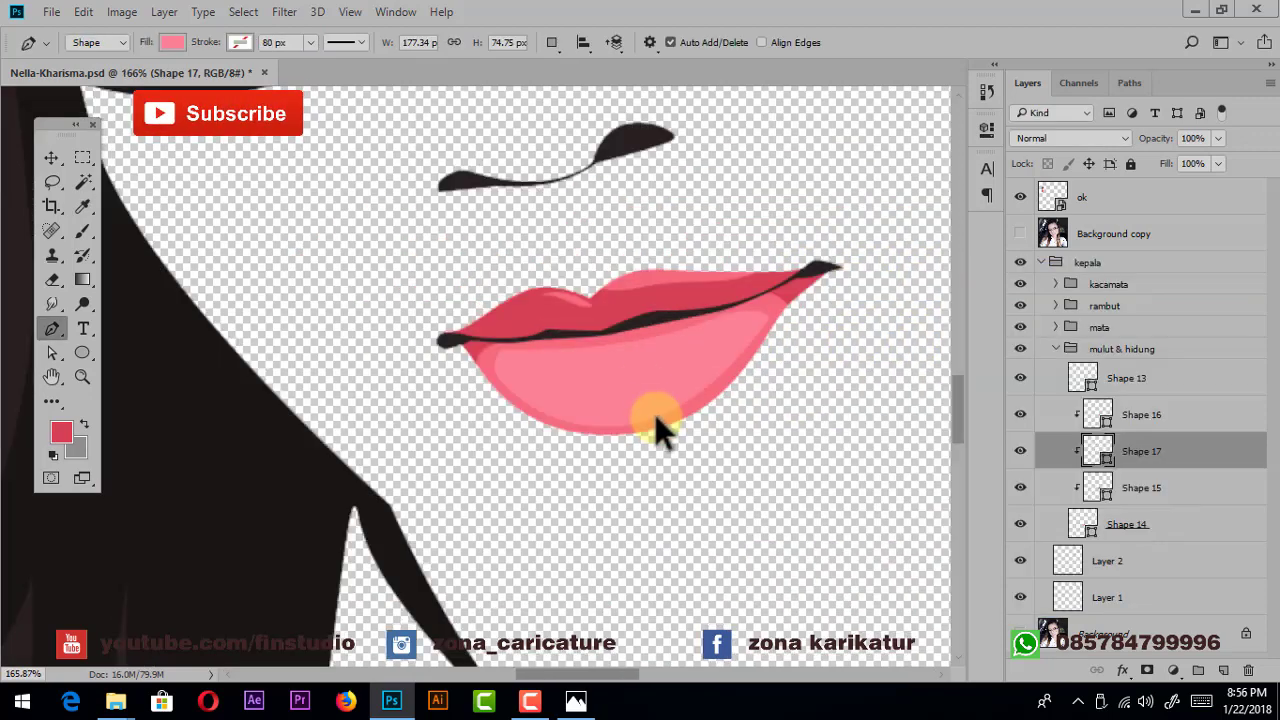
scroll(652, 393, up, 2)
- Draw a second, smaller clipped shape nested inside the lower-lip shading
click(1222, 670)
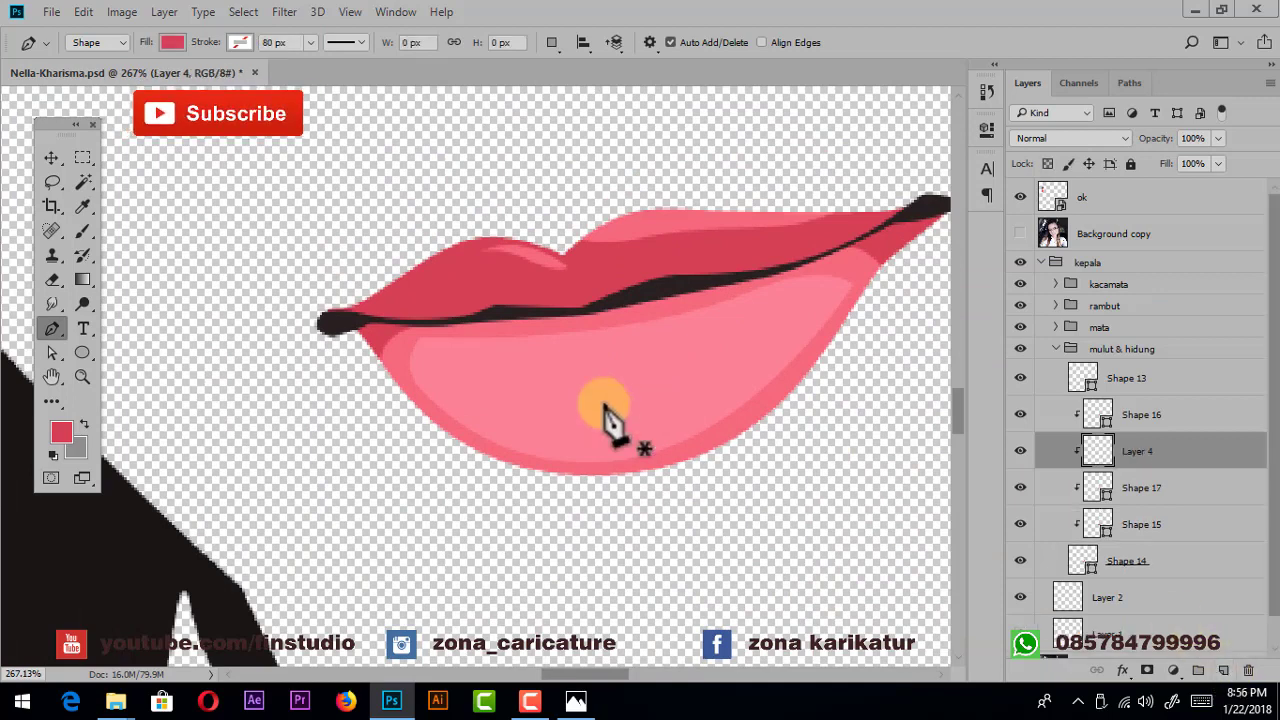
scroll(443, 366, up, 2)
click(422, 345)
drag(606, 451, 720, 456)
click(809, 328)
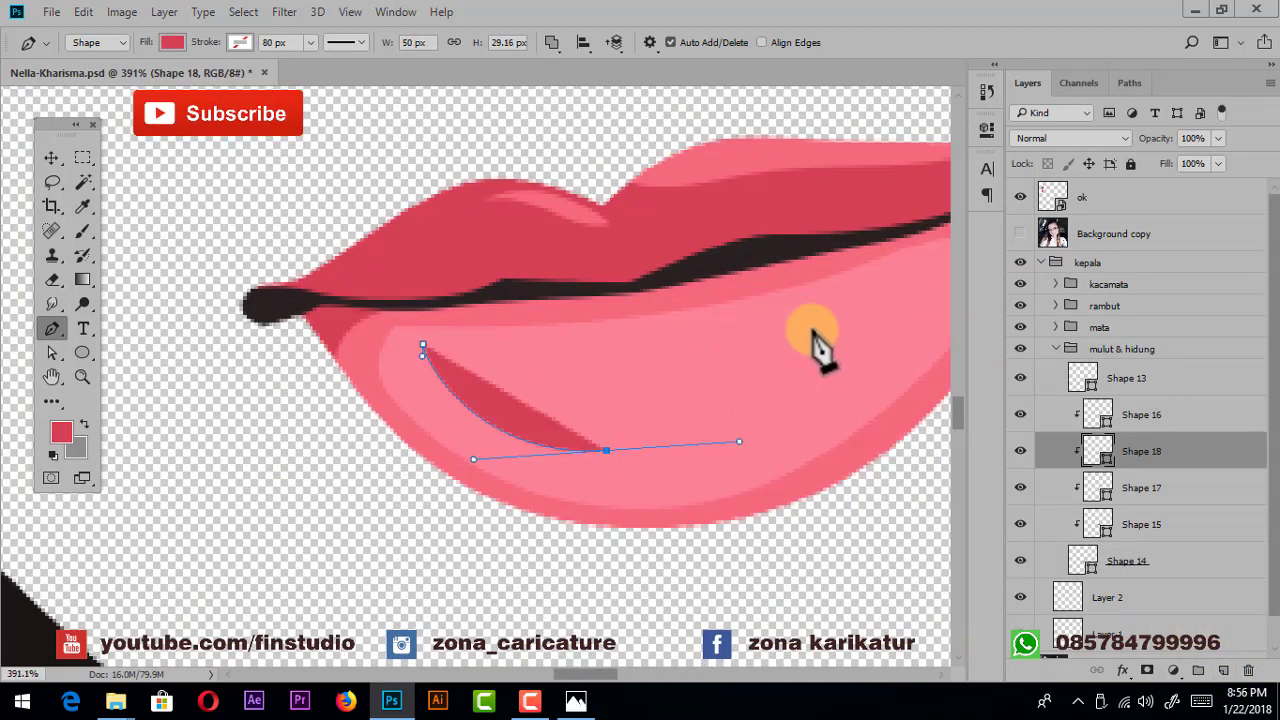
drag(635, 322, 525, 343)
key(ctrl+z)
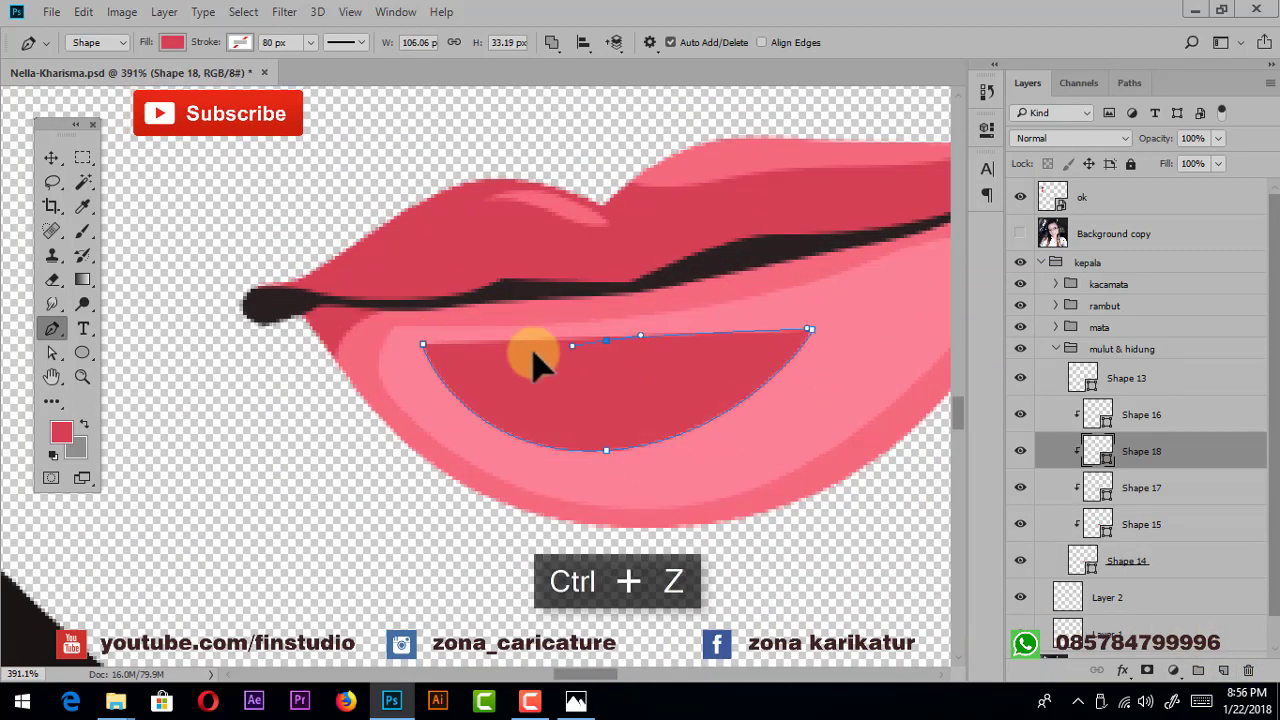
- Fill the inner lower-lip shape with the paler pink ff95a5
double_click(1097, 451)
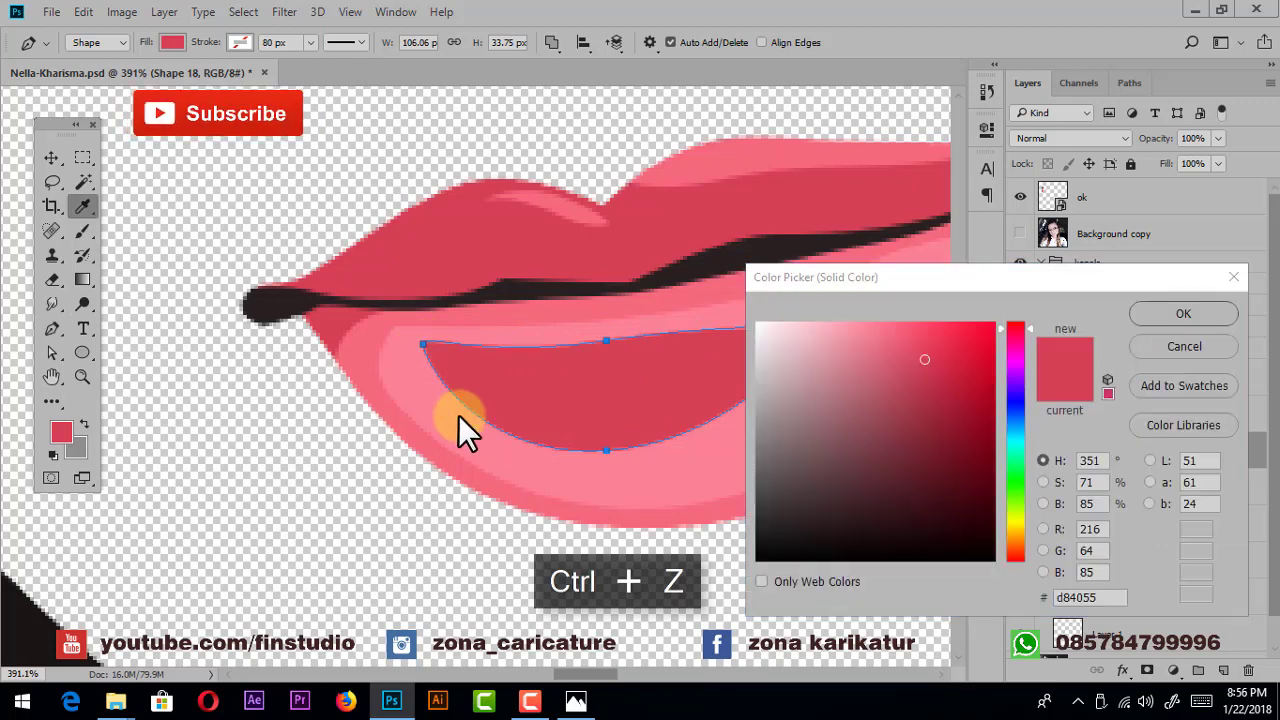
click(457, 414)
click(858, 323)
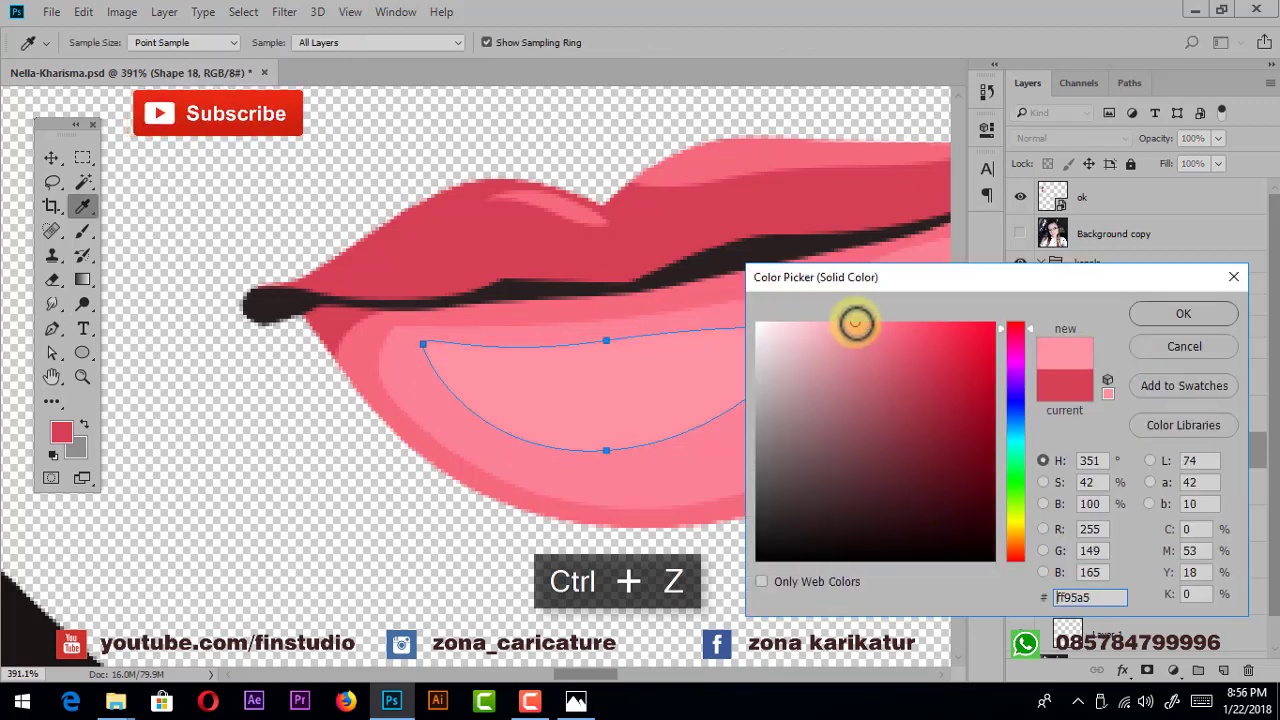
click(1183, 313)
scroll(710, 402, down, 1)
scroll(705, 387, down, 10)
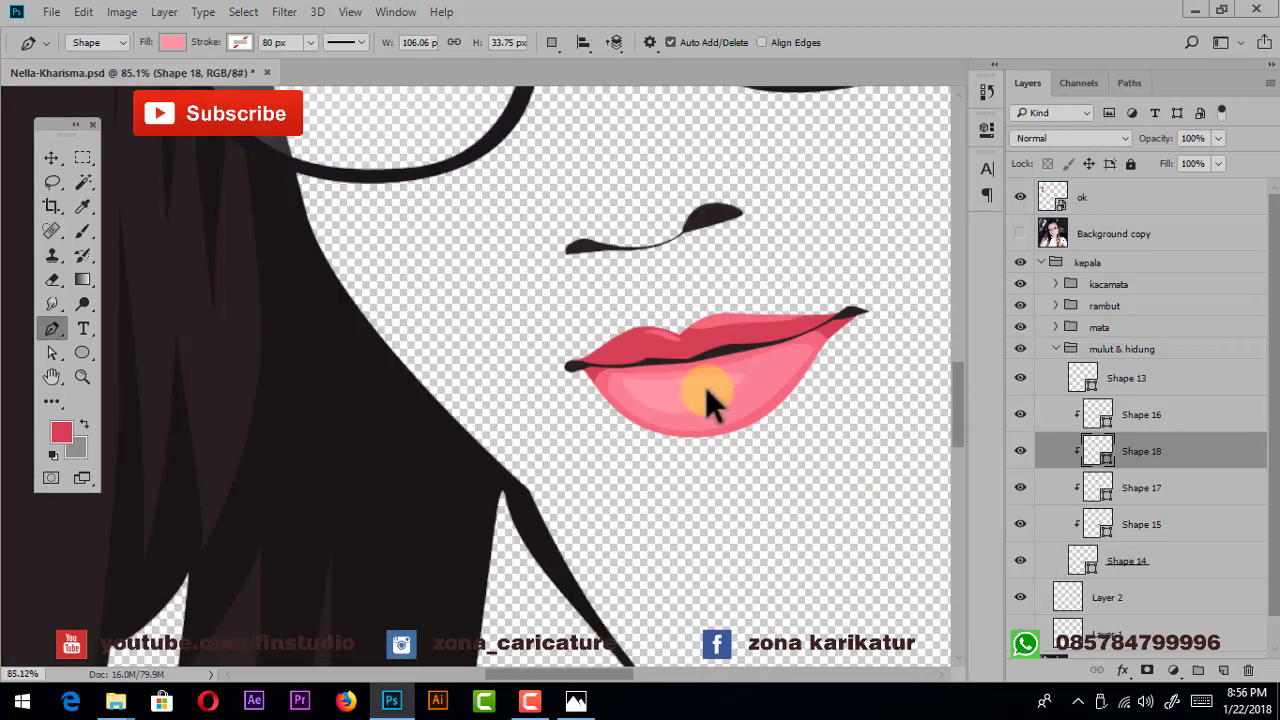
scroll(771, 290, down, 5)
scroll(749, 311, down, 5)
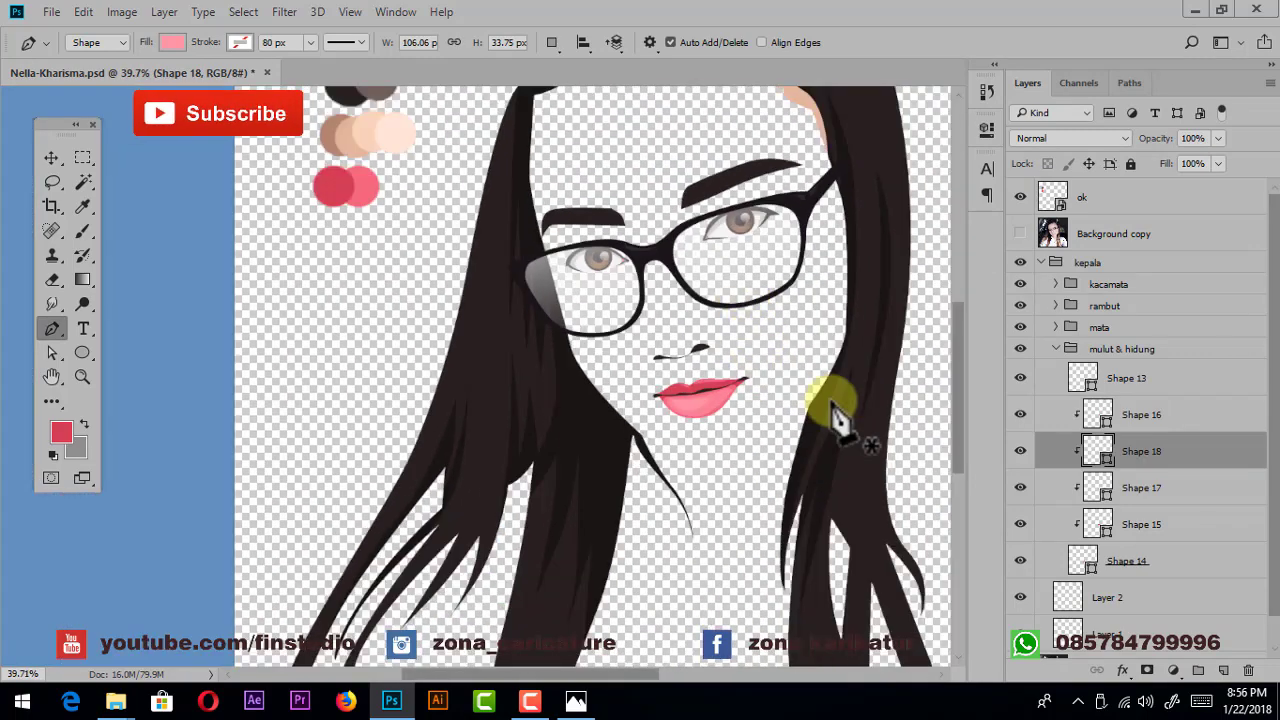
- Collapse the mulut & hidung group, select Layer 2 and show the Background copy reference
click(1057, 350)
click(1120, 377)
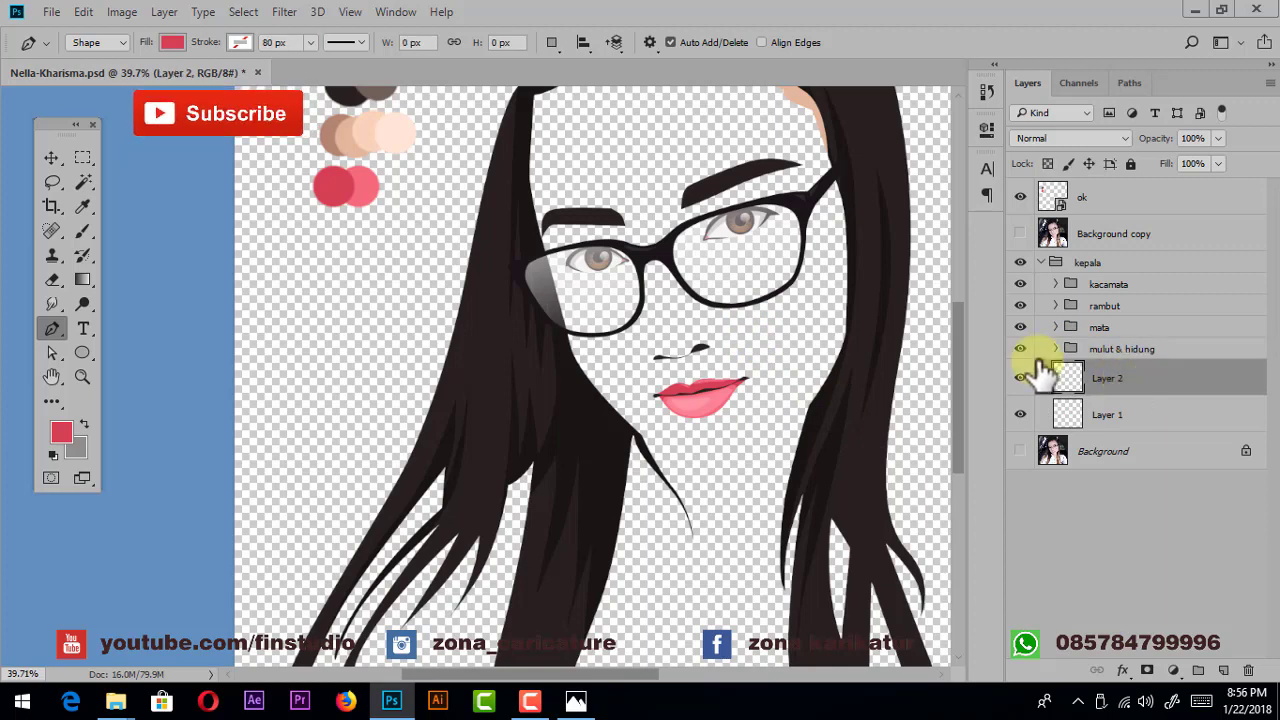
drag(688, 296, 638, 310)
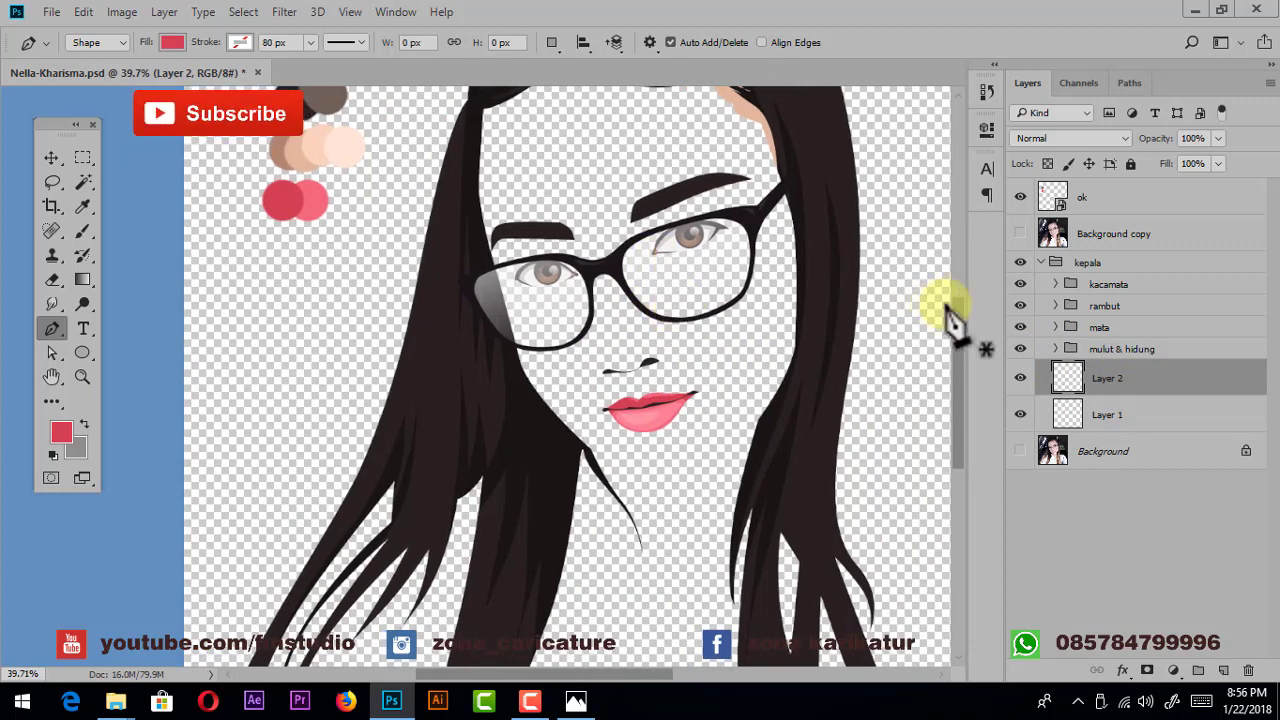
click(1020, 233)
scroll(620, 470, up, 5)
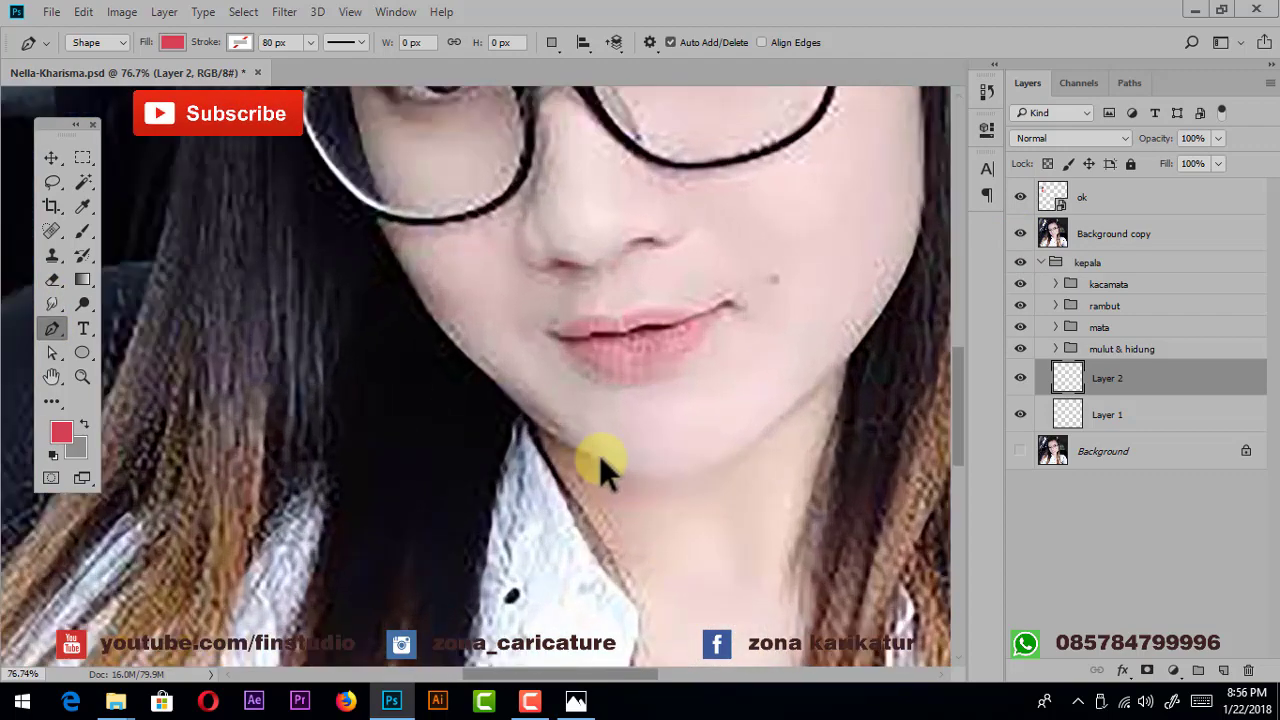
scroll(601, 459, up, 2)
- Begin a new pen shape tracing the chin curve below the jaw
click(423, 357)
scroll(520, 450, up, 3)
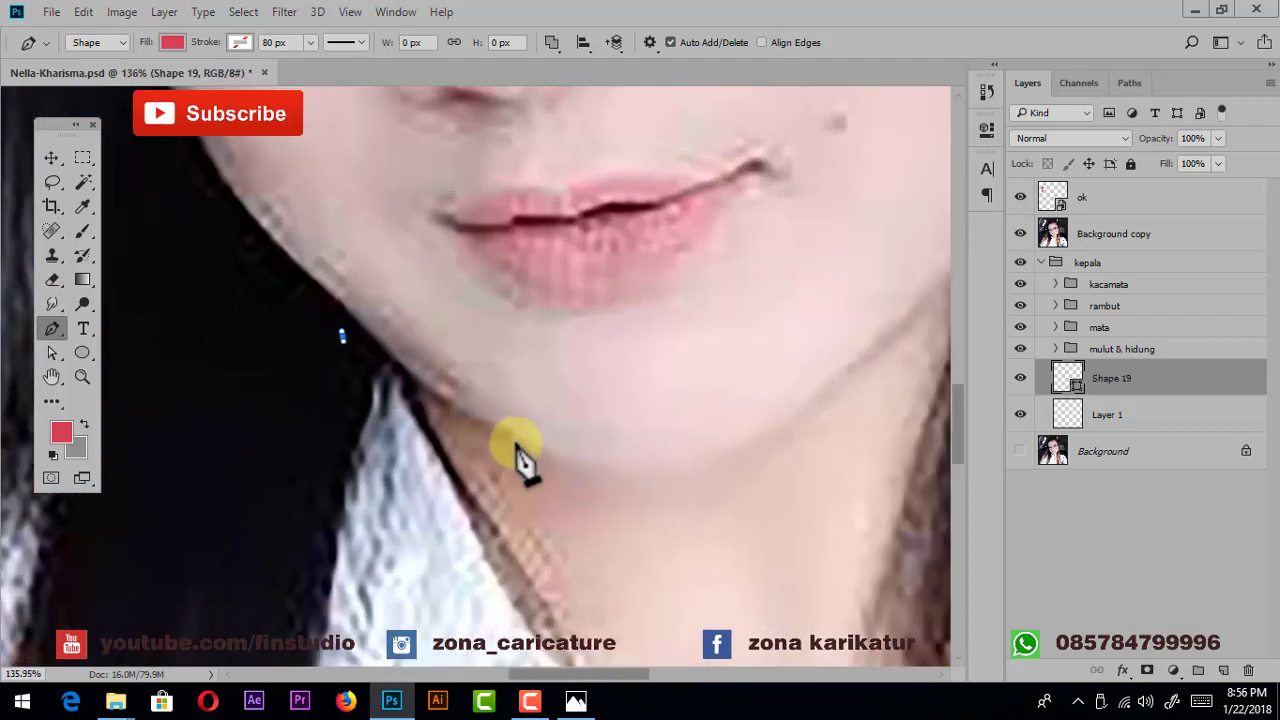
click(526, 440)
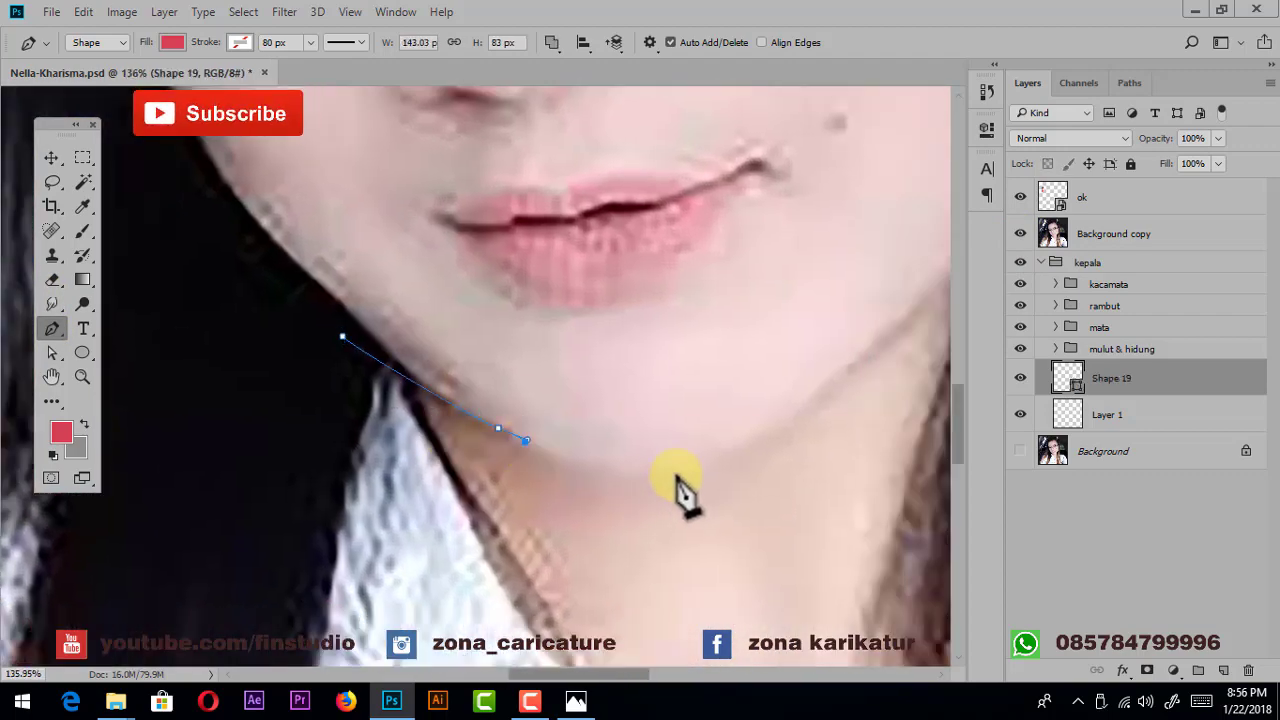
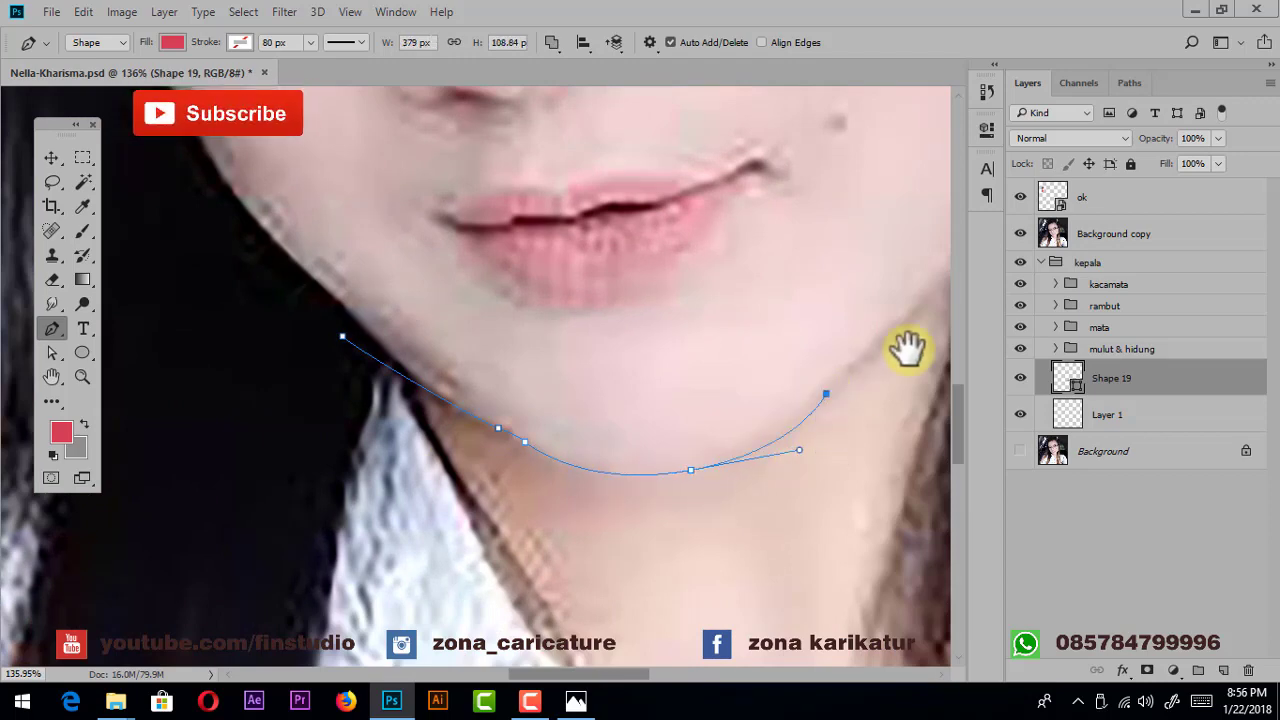
- Finish the face outline around the chin and left jaw, closing it at the start point
drag(907, 348, 674, 473)
drag(772, 348, 815, 318)
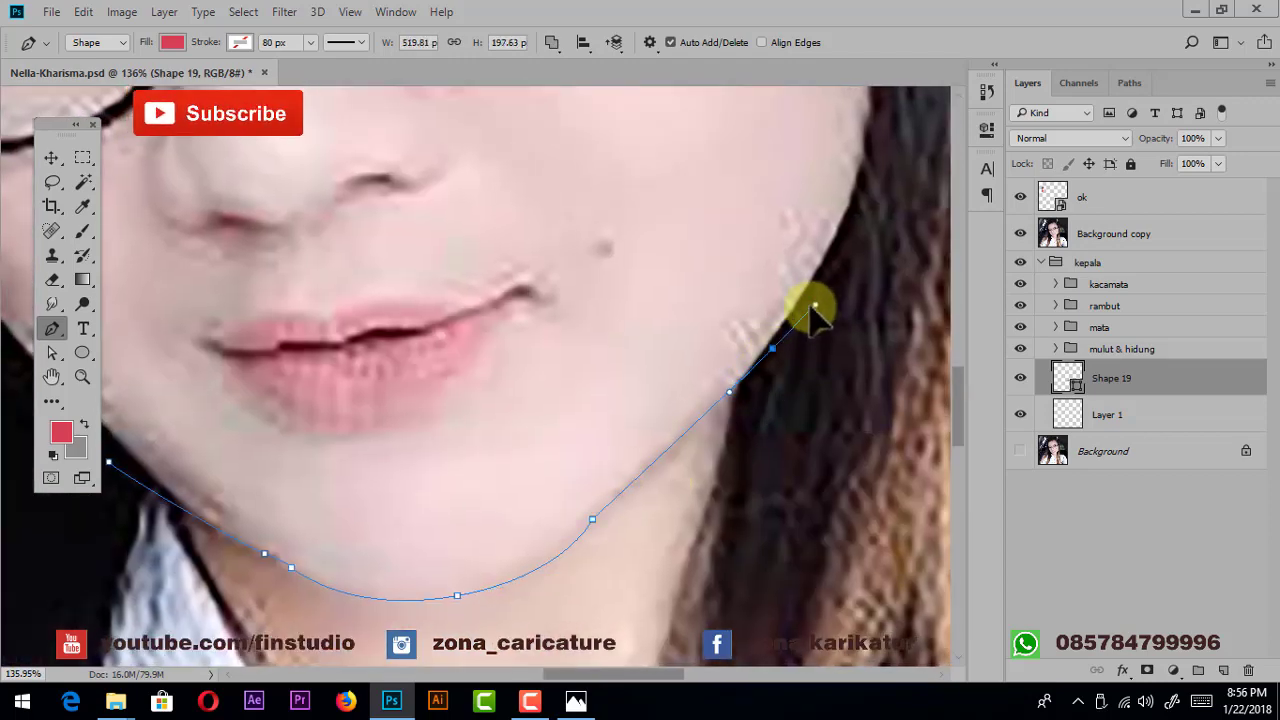
scroll(810, 320, down, 2)
scroll(806, 350, down, 2)
scroll(830, 300, up, 2)
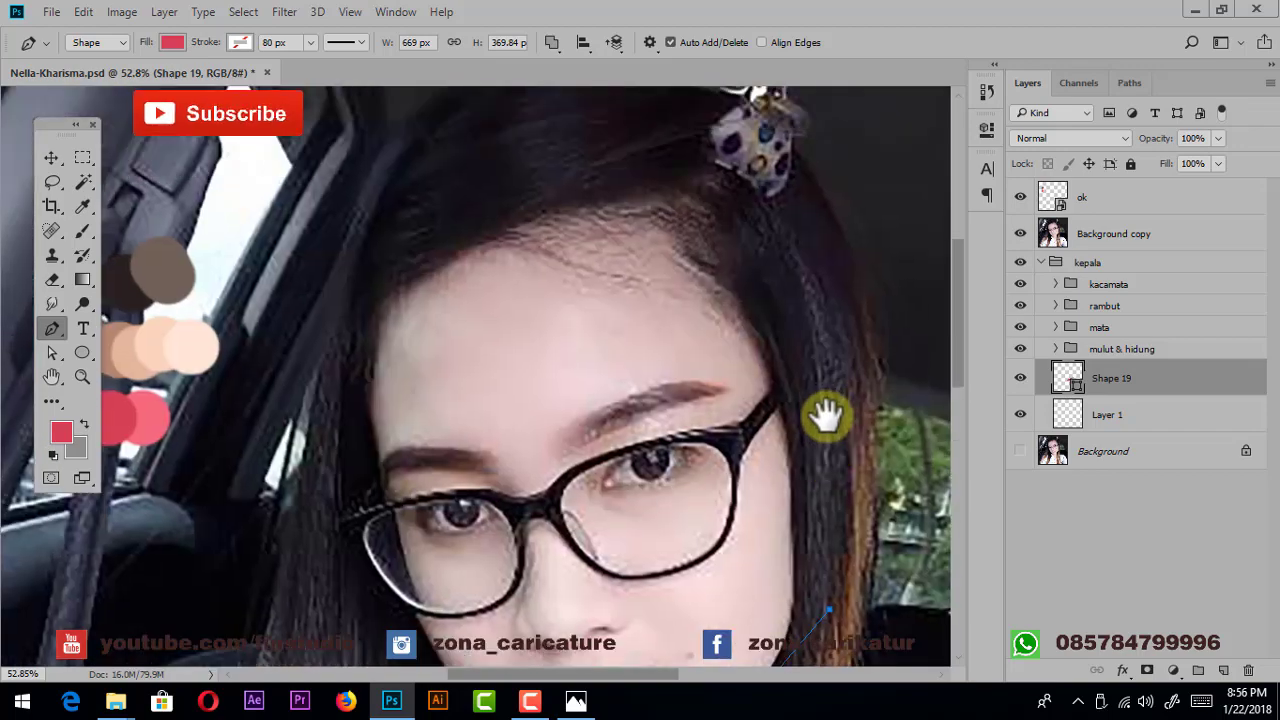
drag(826, 415, 832, 427)
drag(617, 139, 600, 143)
key(ctrl+z)
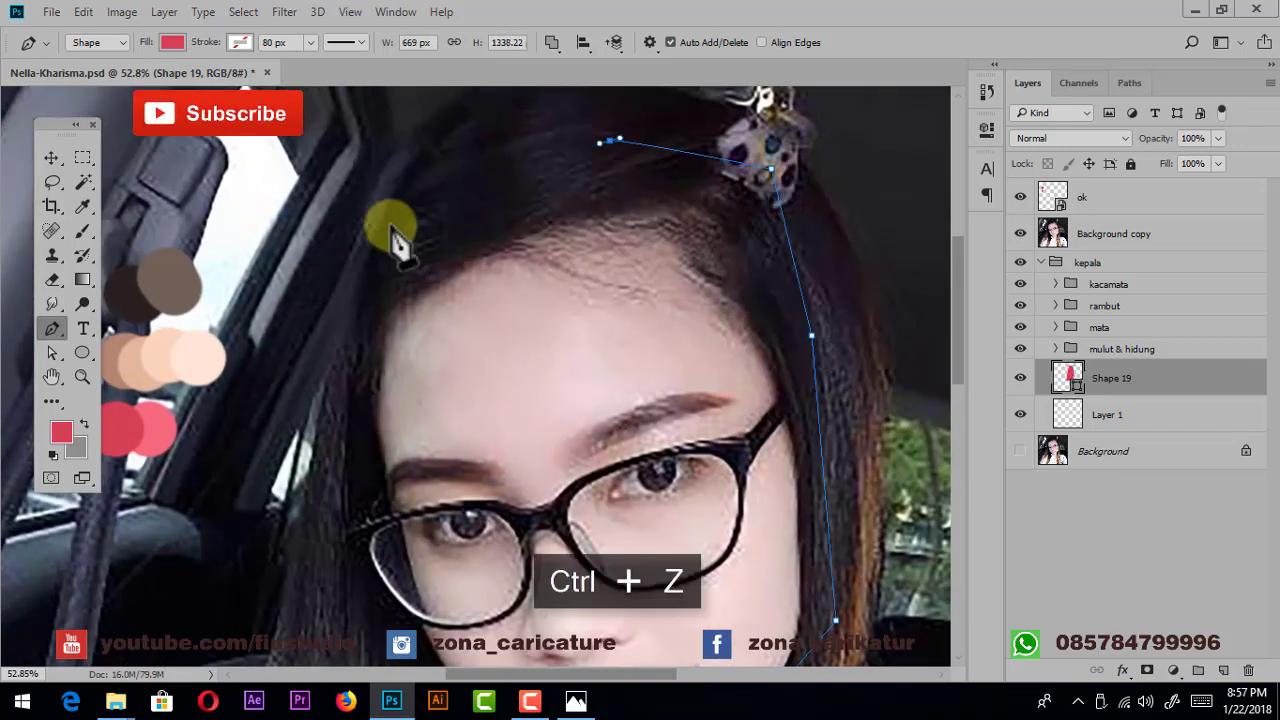
scroll(380, 245, down, 1)
scroll(376, 340, down, 2)
scroll(380, 410, down, 3)
click(383, 388)
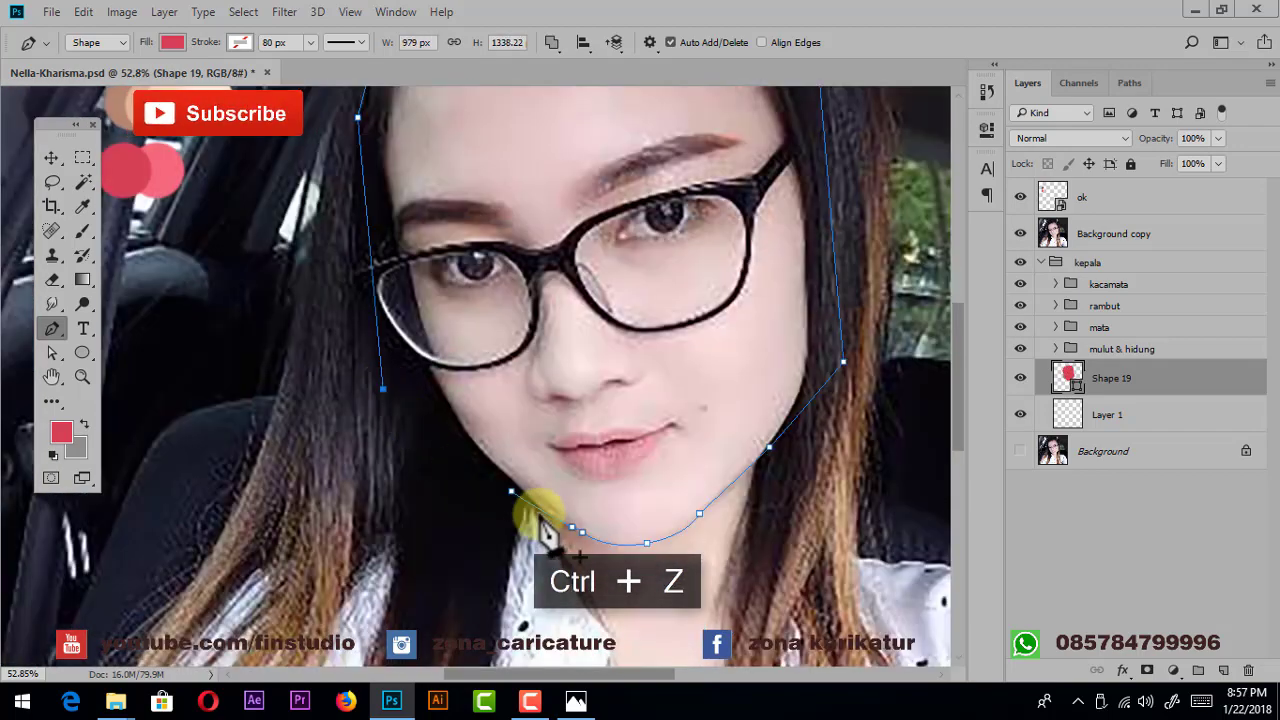
click(511, 492)
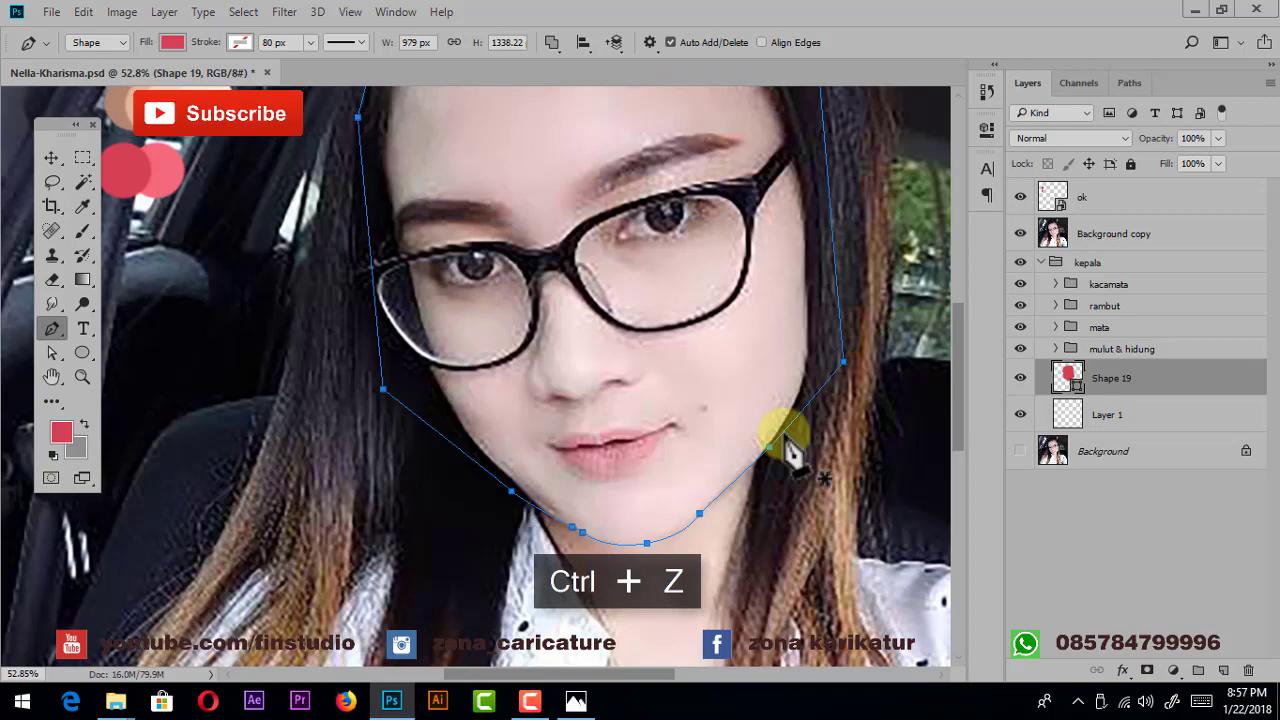
- Hide Background copy and fill the face shape Shape 19 with peach skin tone f8d4ba
click(1020, 233)
scroll(900, 400, down, 2)
drag(857, 214, 851, 257)
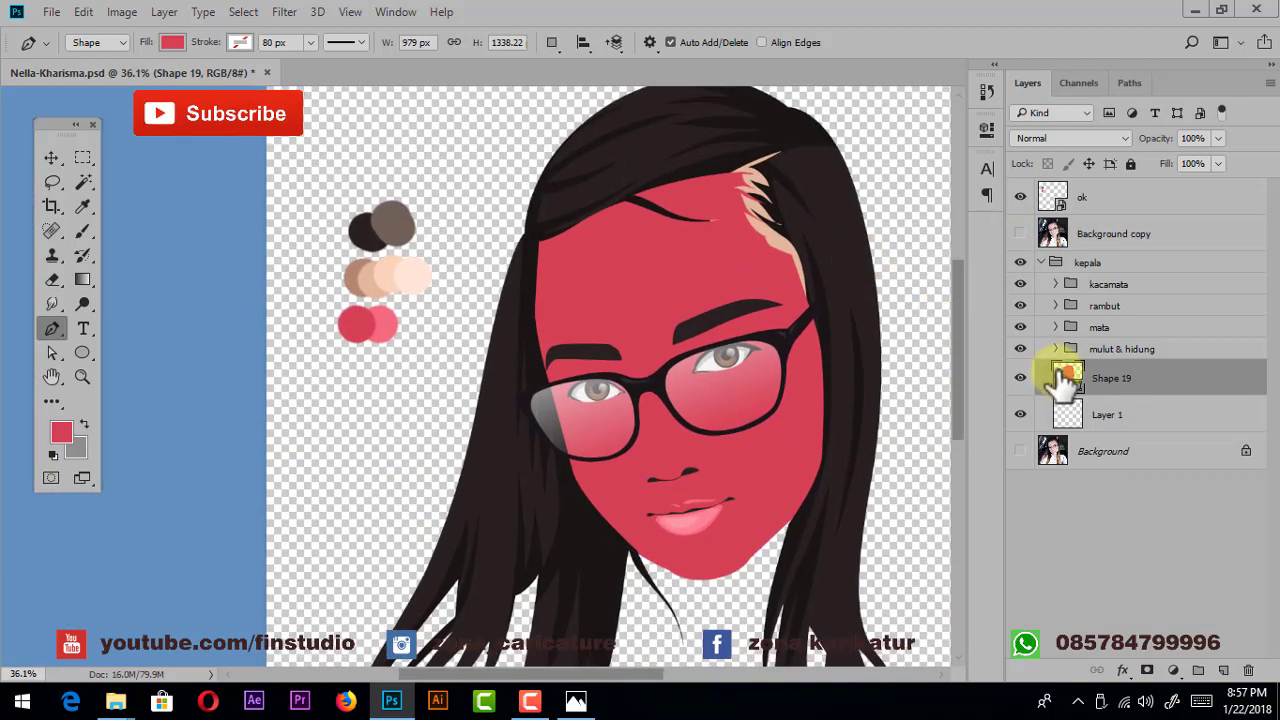
double_click(1066, 377)
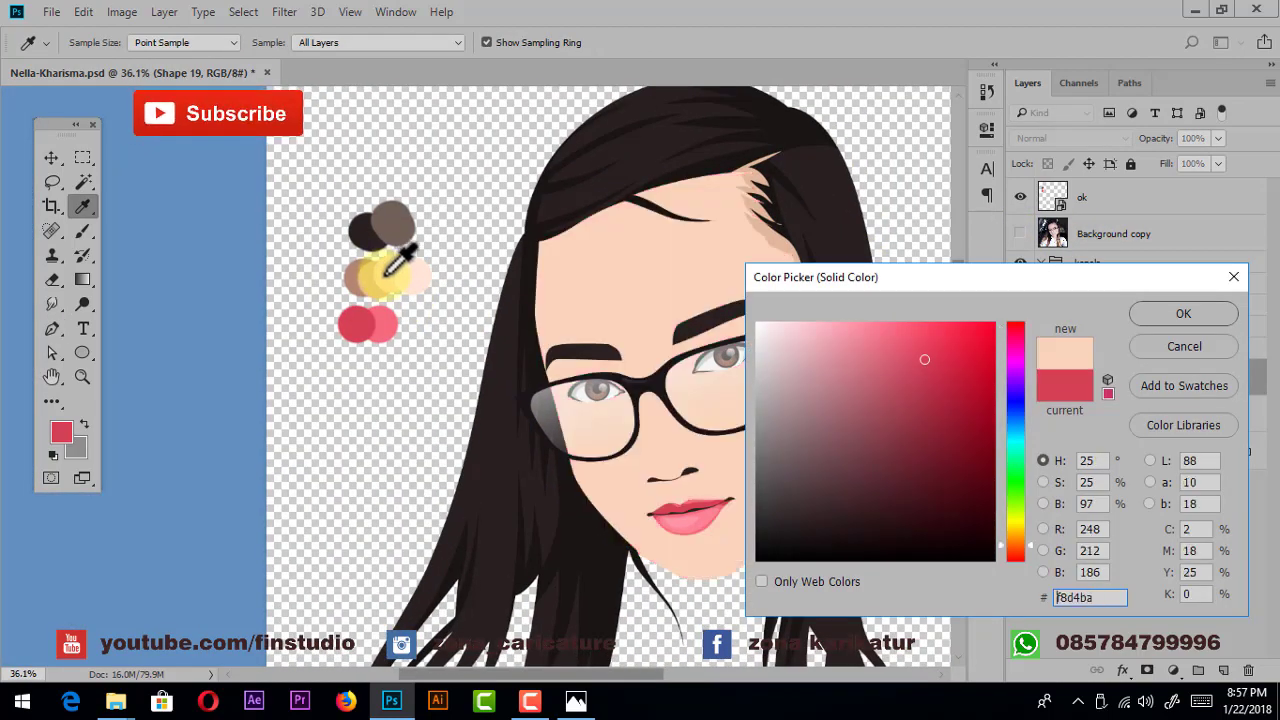
drag(393, 258, 735, 285)
click(1180, 316)
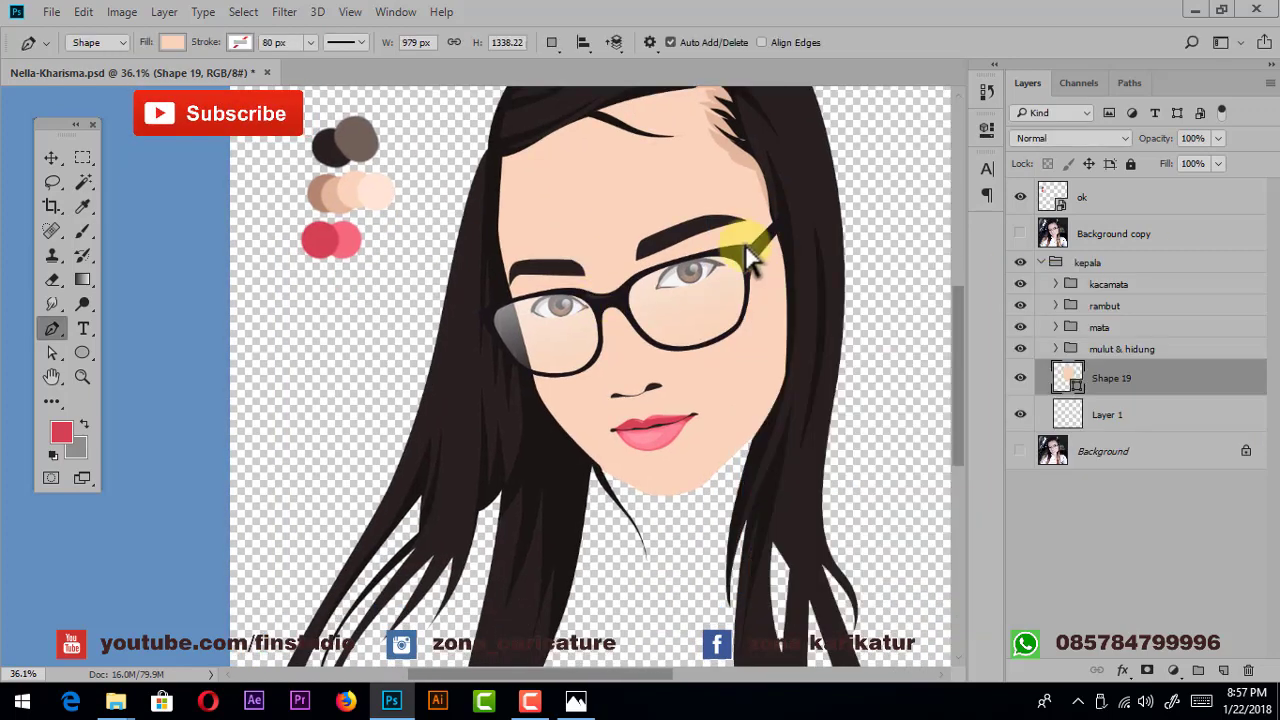
scroll(745, 260, down, 3)
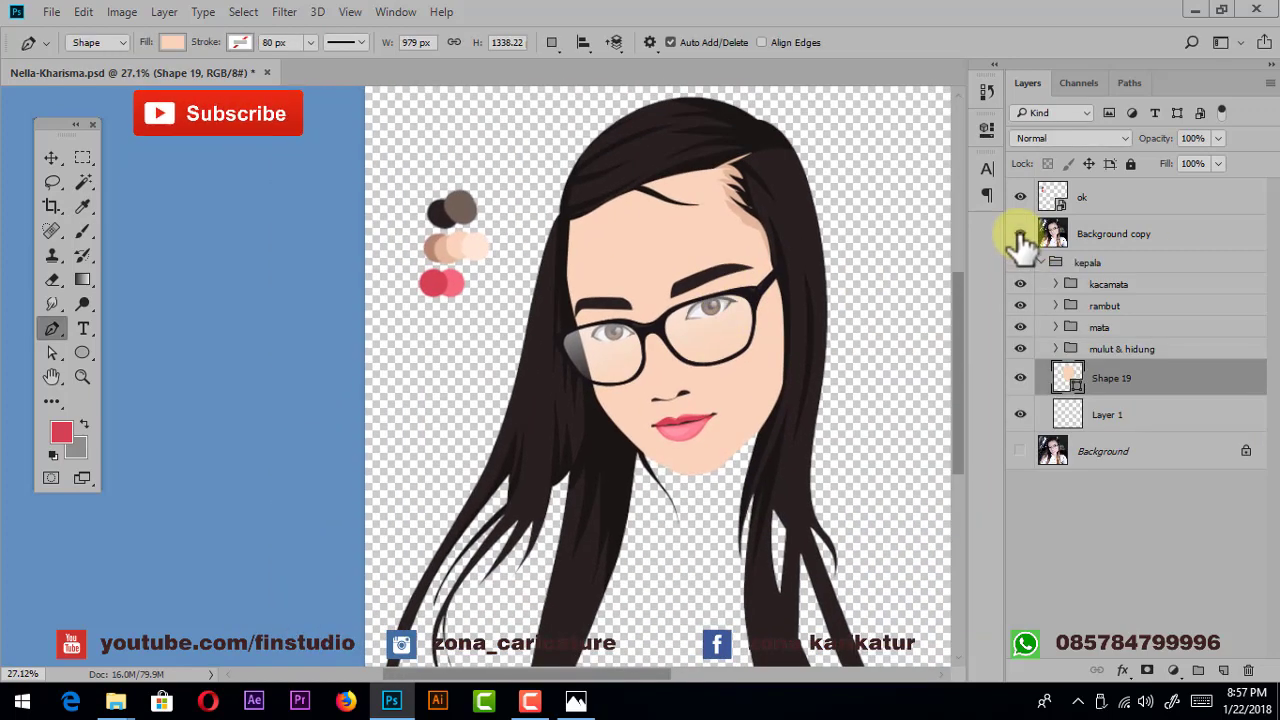
- Compare the face with the reference photo and add a new empty Layer 4 above it
click(1020, 233)
scroll(729, 350, up, 3)
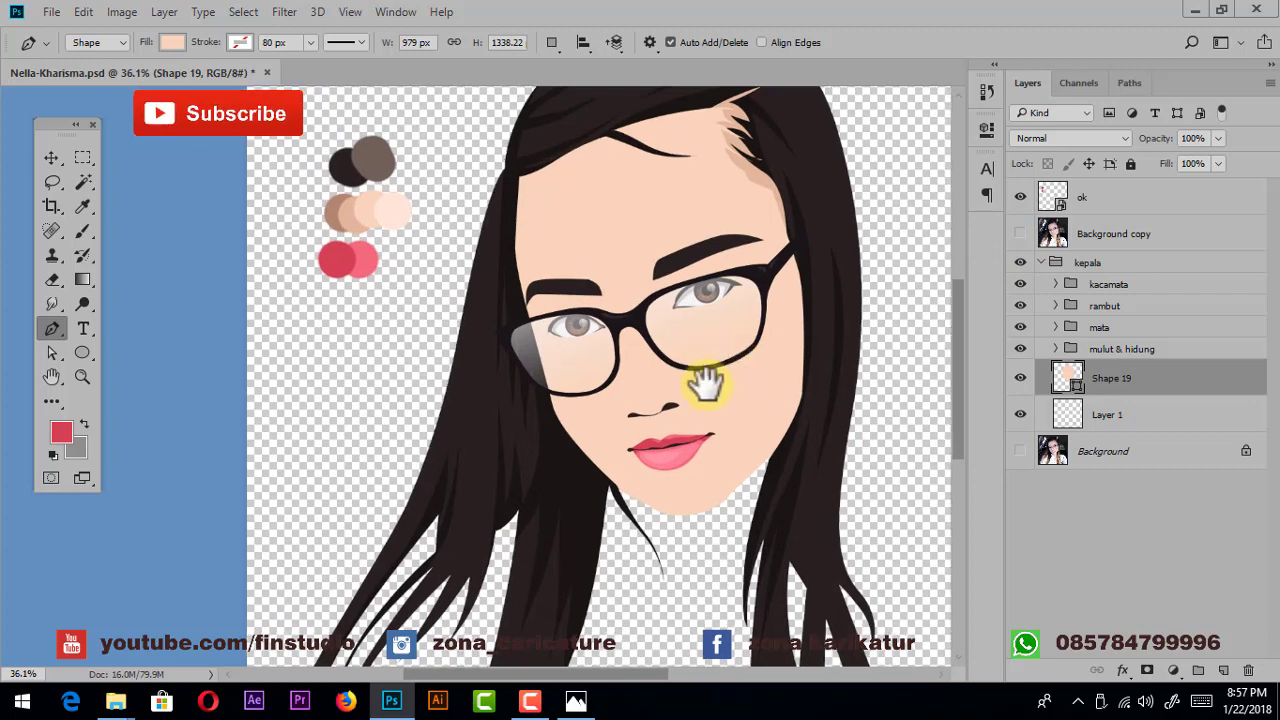
drag(706, 383, 706, 377)
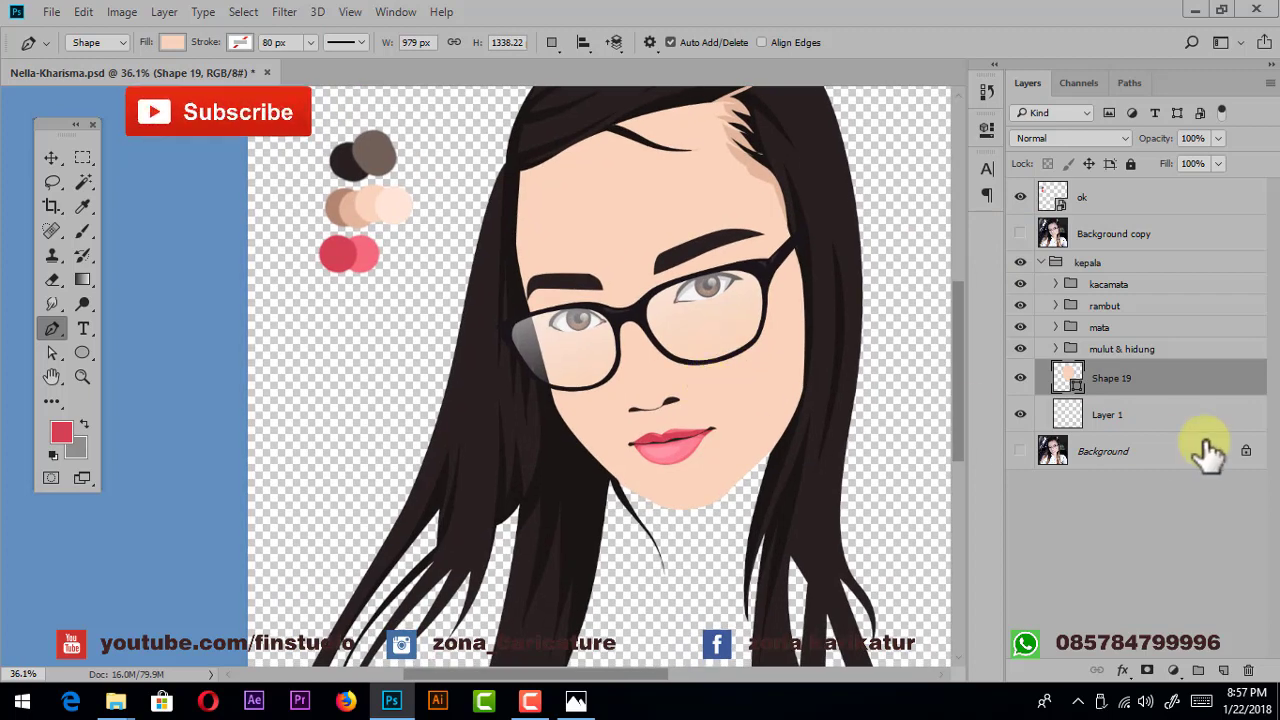
click(1226, 670)
- Clip the new layer to the face shape and show the reference photo again
right_click(1120, 380)
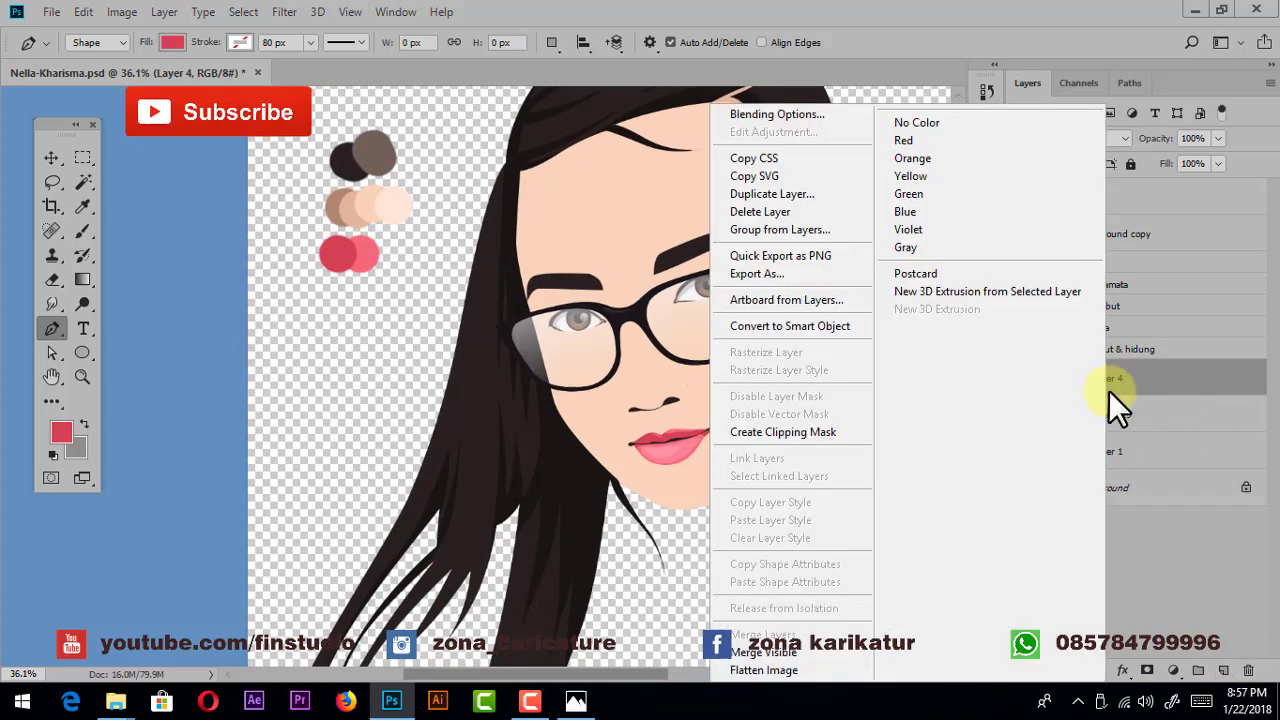
click(818, 431)
click(1020, 233)
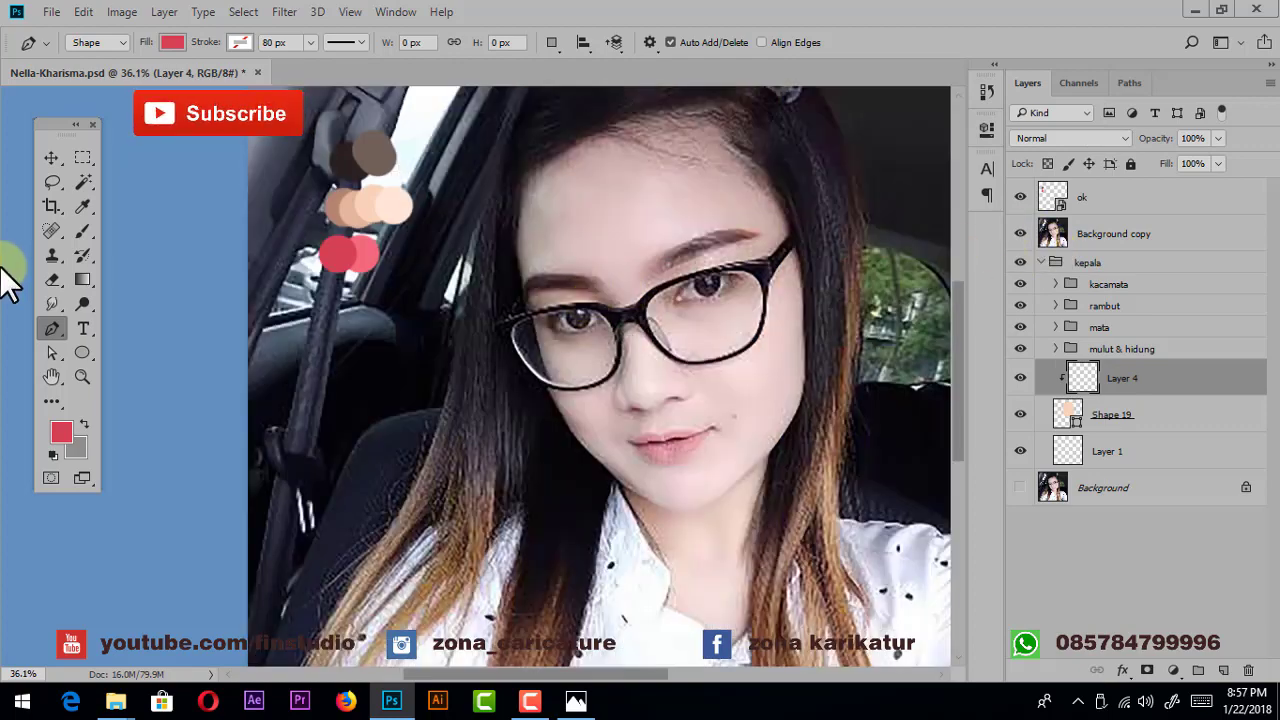
scroll(703, 293, up, 2)
scroll(577, 266, up, 2)
scroll(523, 251, up, 2)
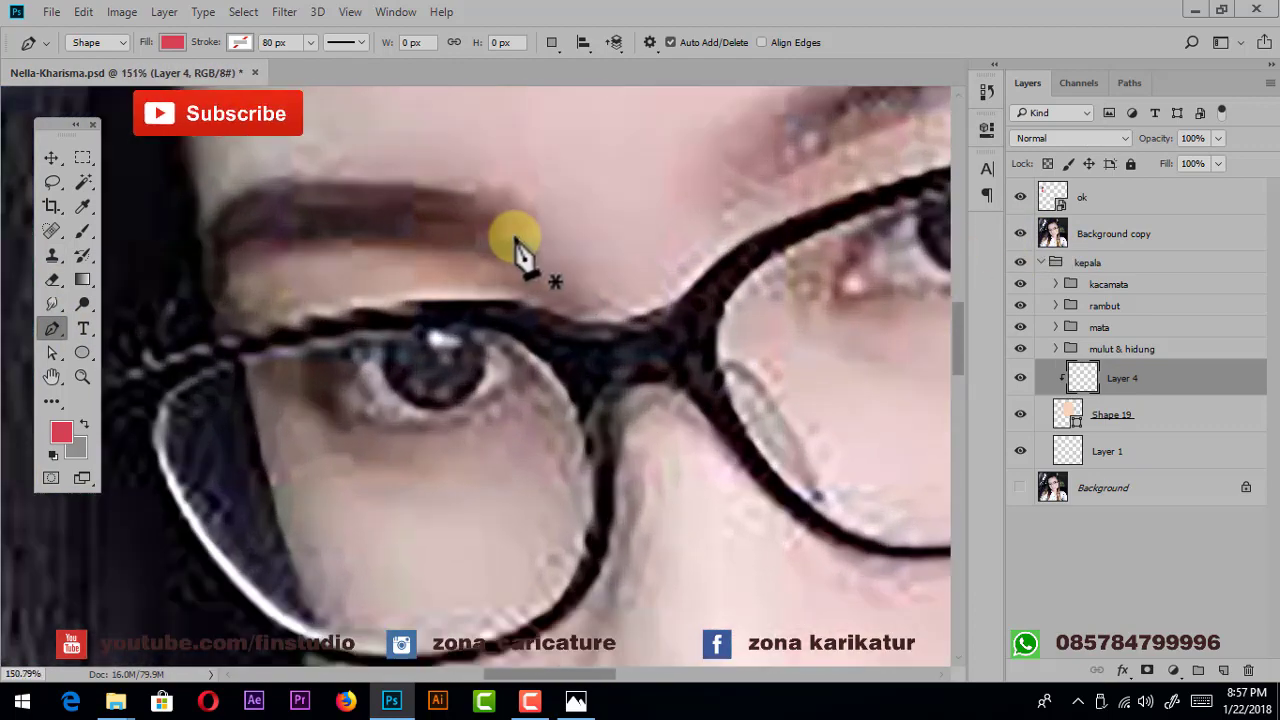
- Start a shadow shape at the eyebrow, tracing down the nose bridge and around the right nostril
click(487, 219)
drag(598, 319, 614, 365)
drag(646, 491, 634, 366)
drag(620, 416, 600, 495)
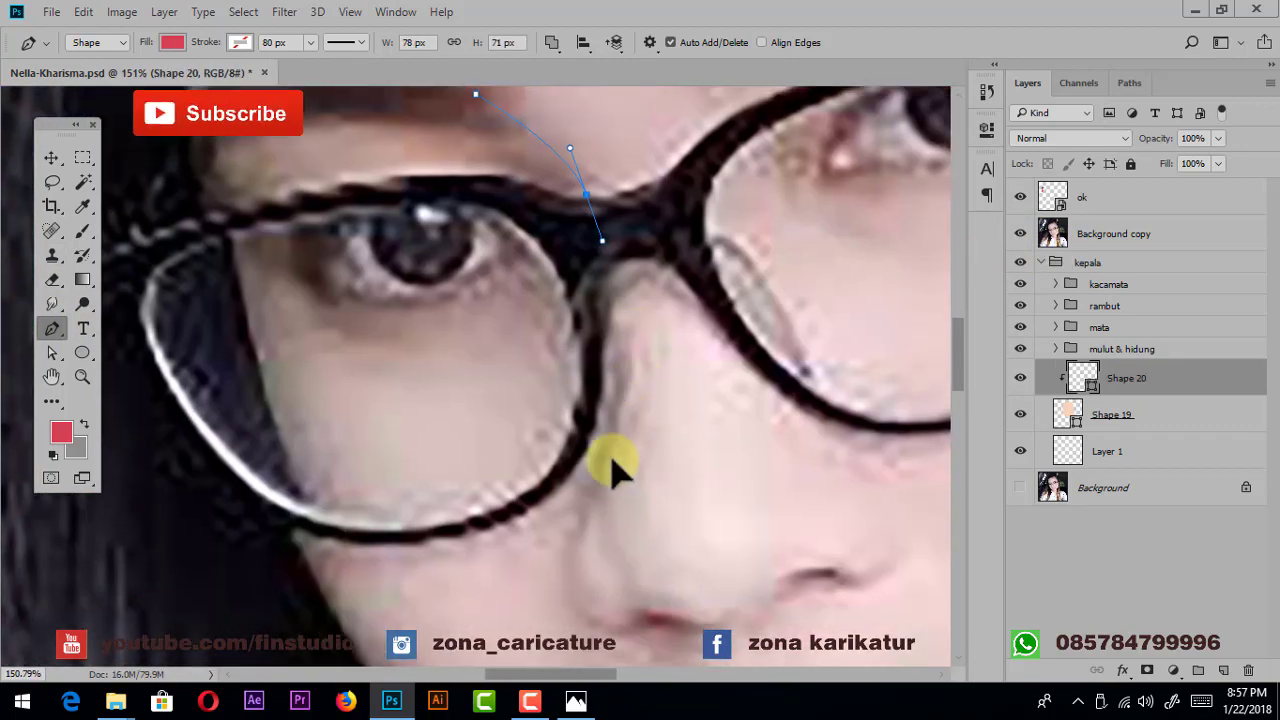
scroll(599, 514, up, 2)
scroll(591, 431, up, 1)
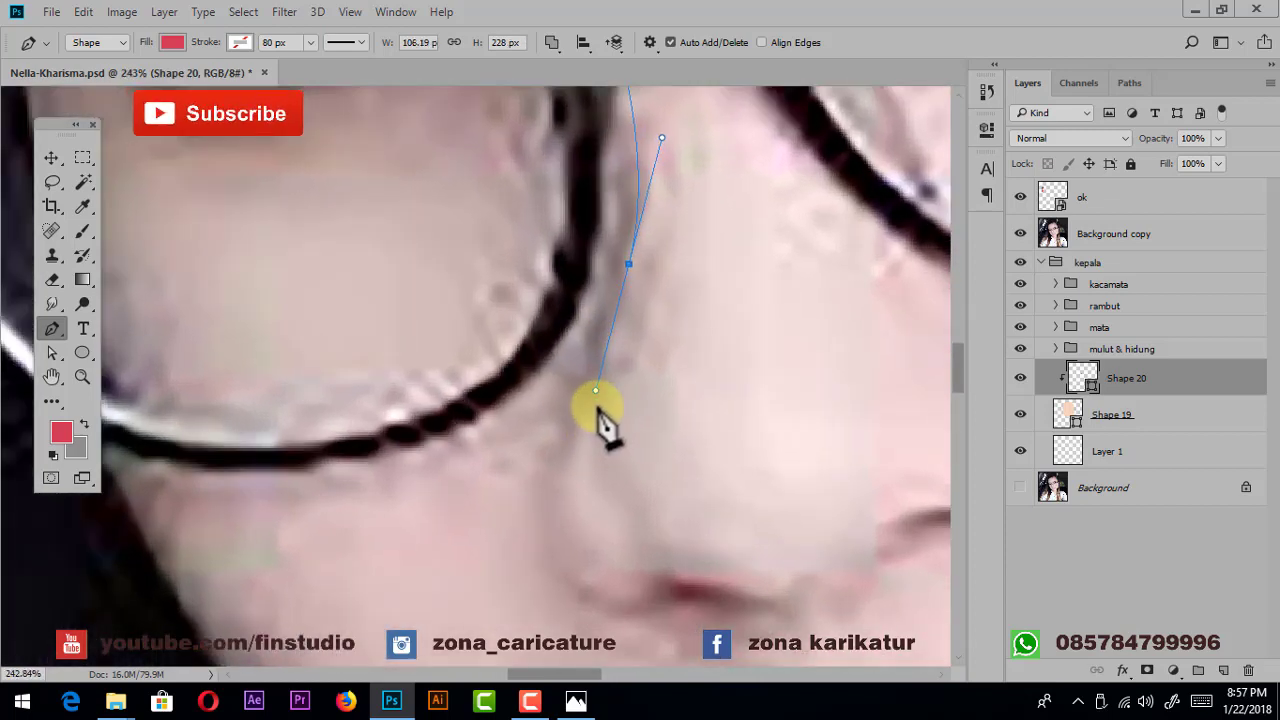
drag(591, 434, 549, 400)
drag(565, 465, 602, 498)
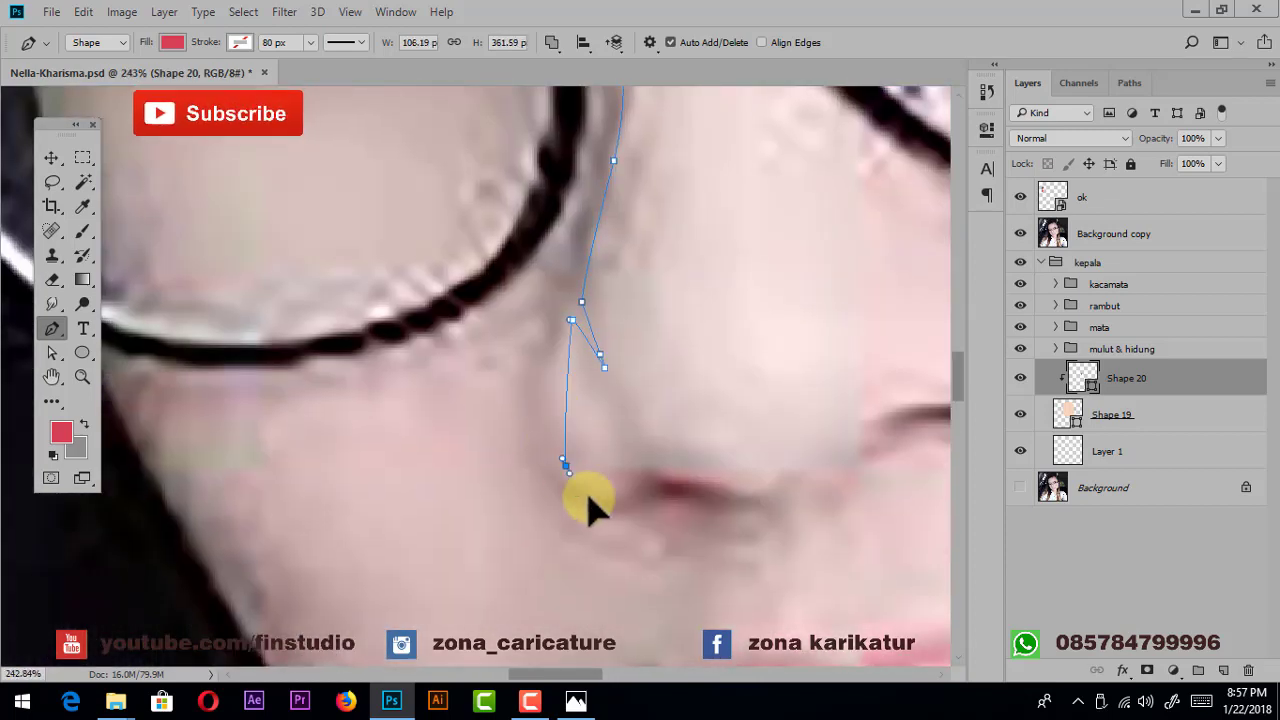
mouse_move(771, 460)
mouse_down()
mouse_move(836, 440)
mouse_move(730, 465)
mouse_move(709, 443)
mouse_move(627, 461)
mouse_up()
click(623, 447)
drag(727, 447, 760, 457)
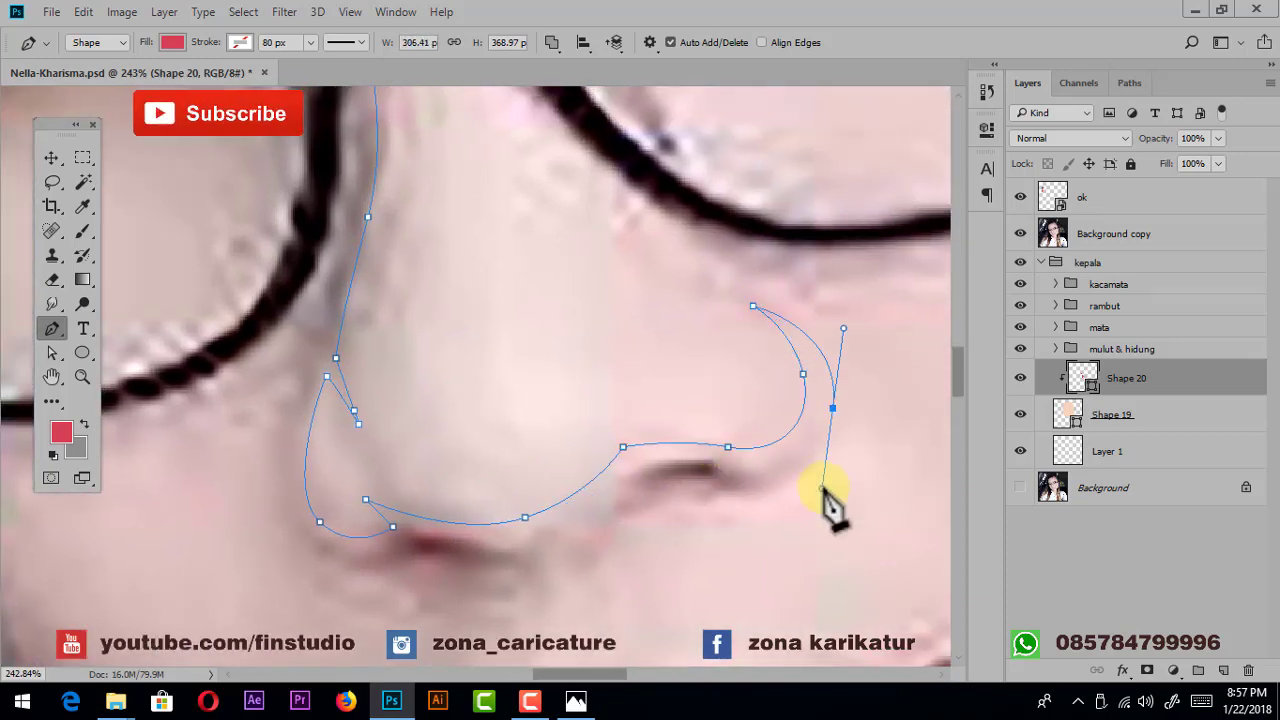
drag(762, 493, 766, 394)
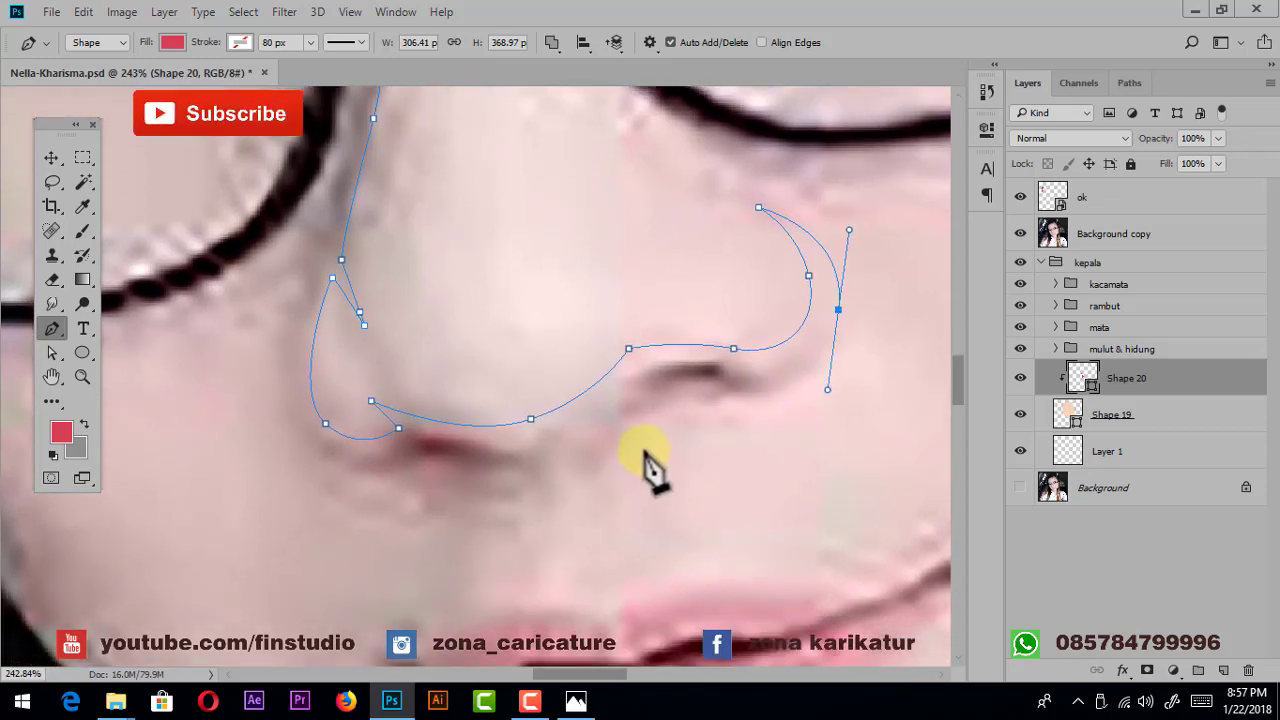
key(ctrl+z)
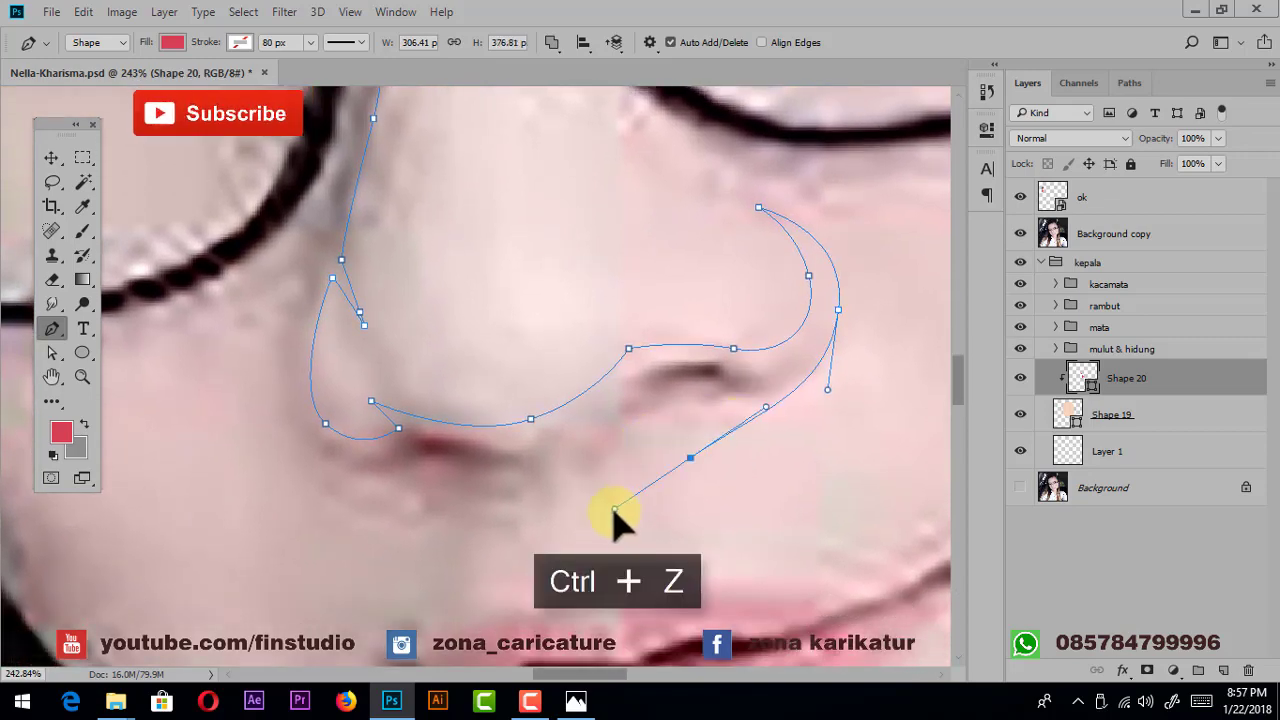
- Continue the shadow outline under the nose to its left side
click(512, 515)
click(438, 500)
drag(430, 506, 519, 536)
click(400, 476)
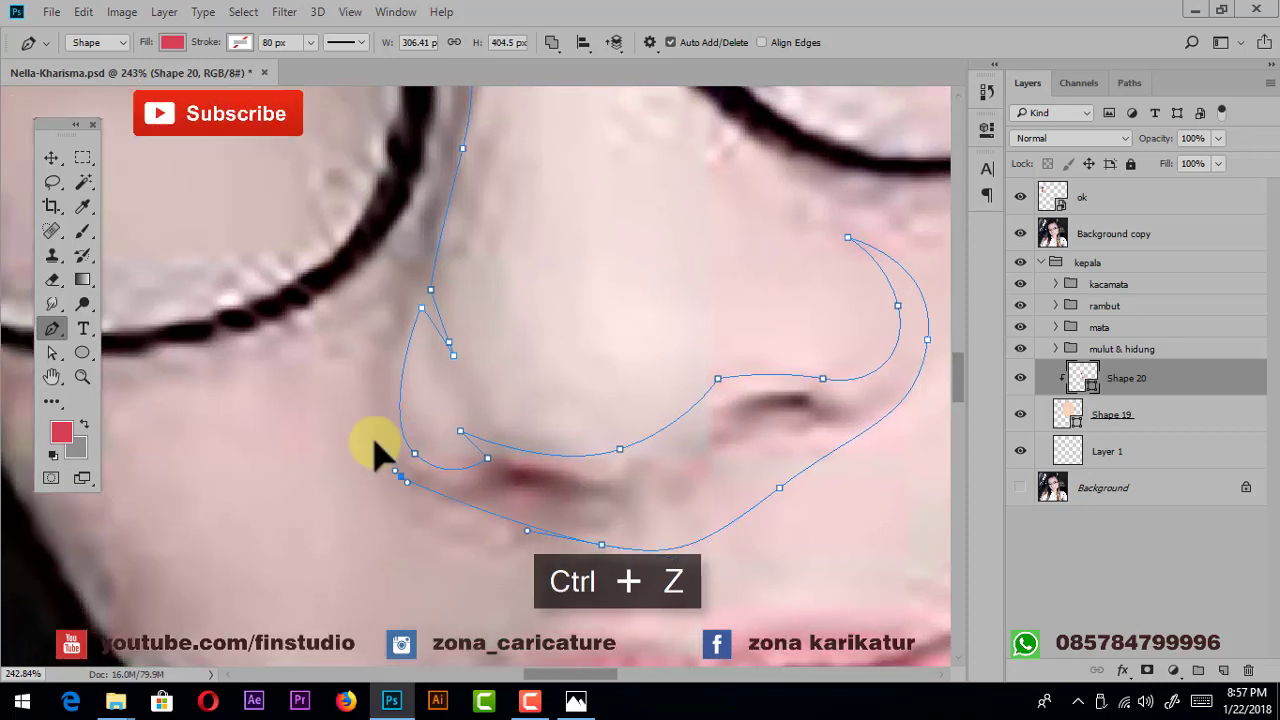
drag(372, 438, 400, 480)
drag(416, 264, 443, 394)
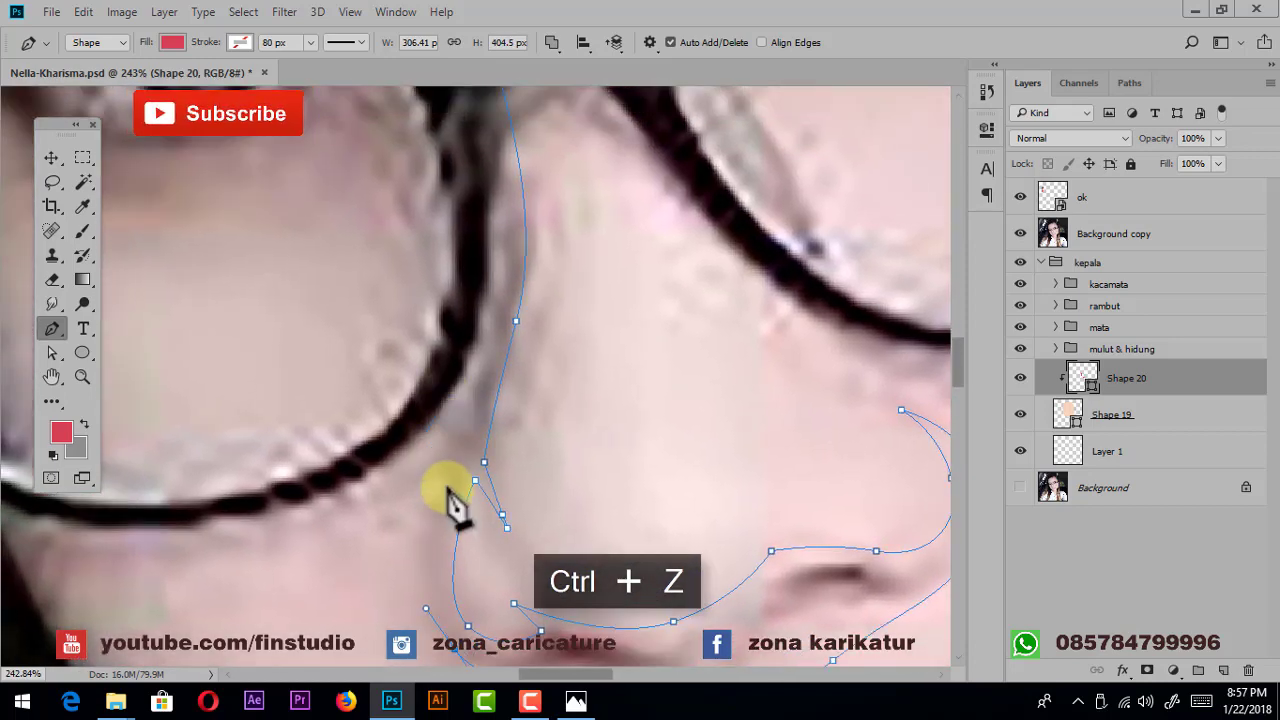
scroll(478, 372, down, 3)
scroll(614, 414, up, 2)
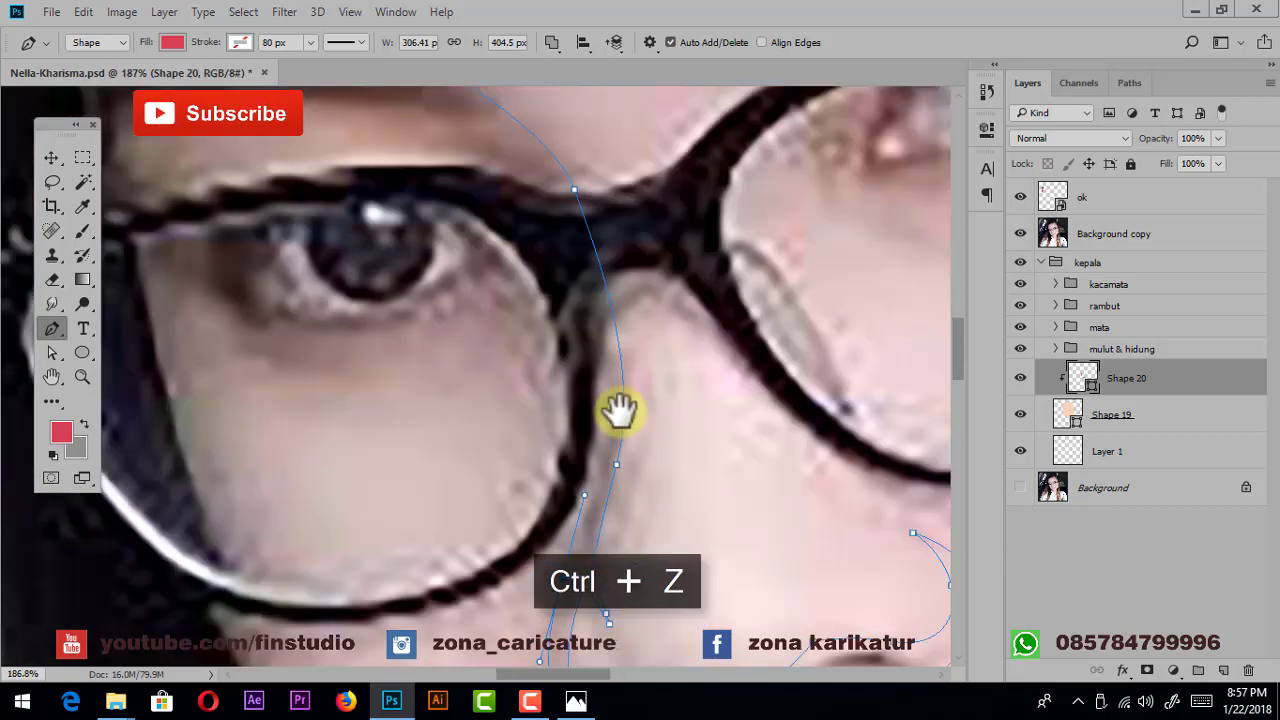
- Curve the outline up over the eye to the eyebrow and close the nose shadow shape
drag(614, 414, 606, 366)
drag(467, 220, 575, 326)
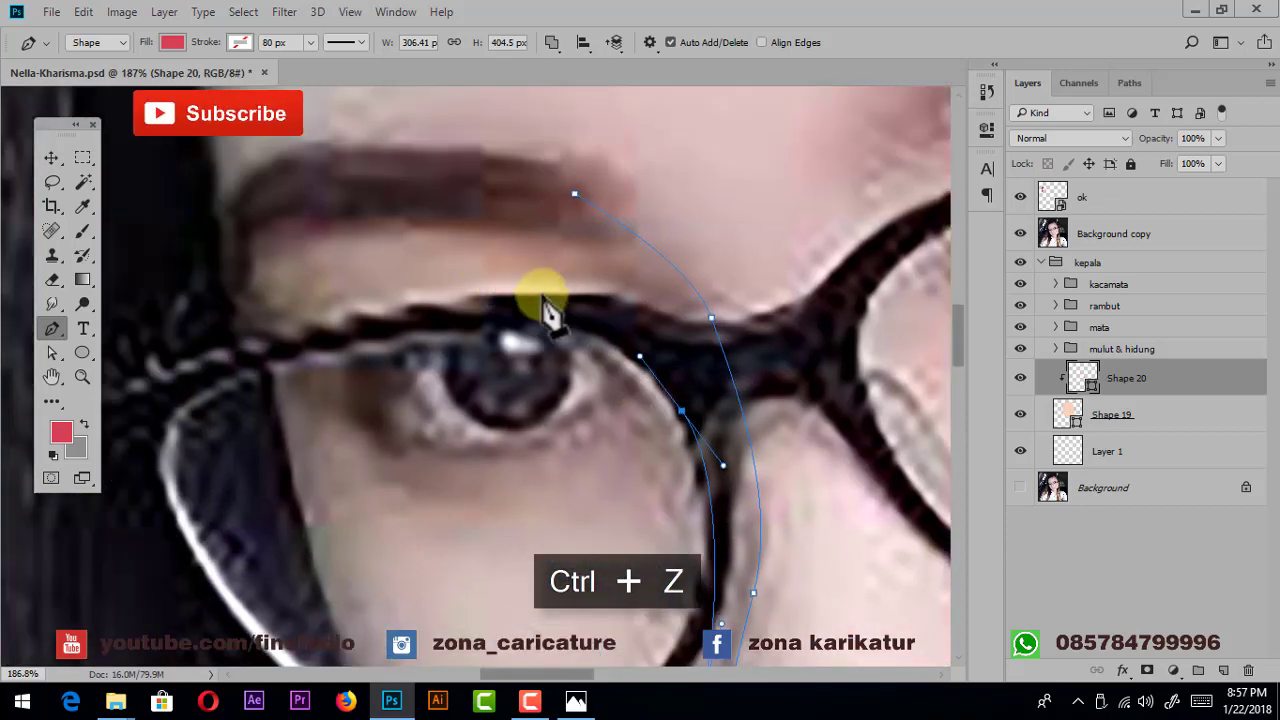
drag(508, 303, 577, 286)
key(ctrl+z)
drag(460, 216, 385, 190)
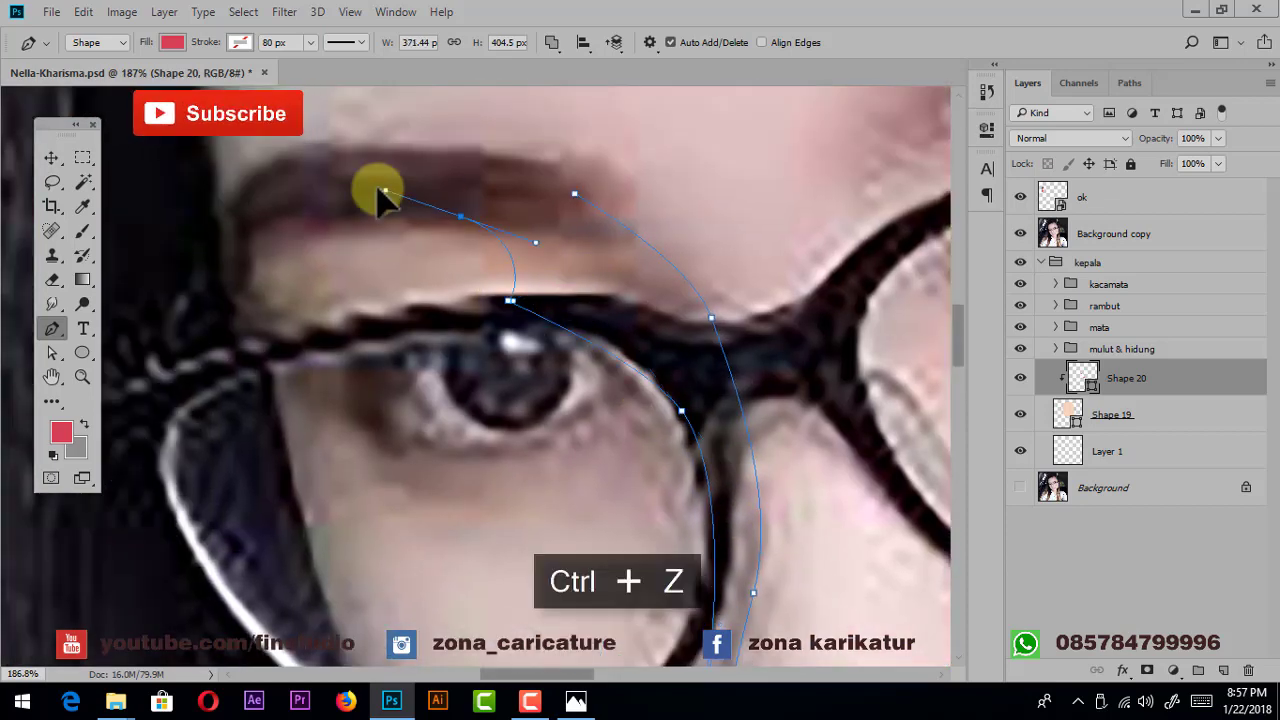
click(358, 188)
click(574, 193)
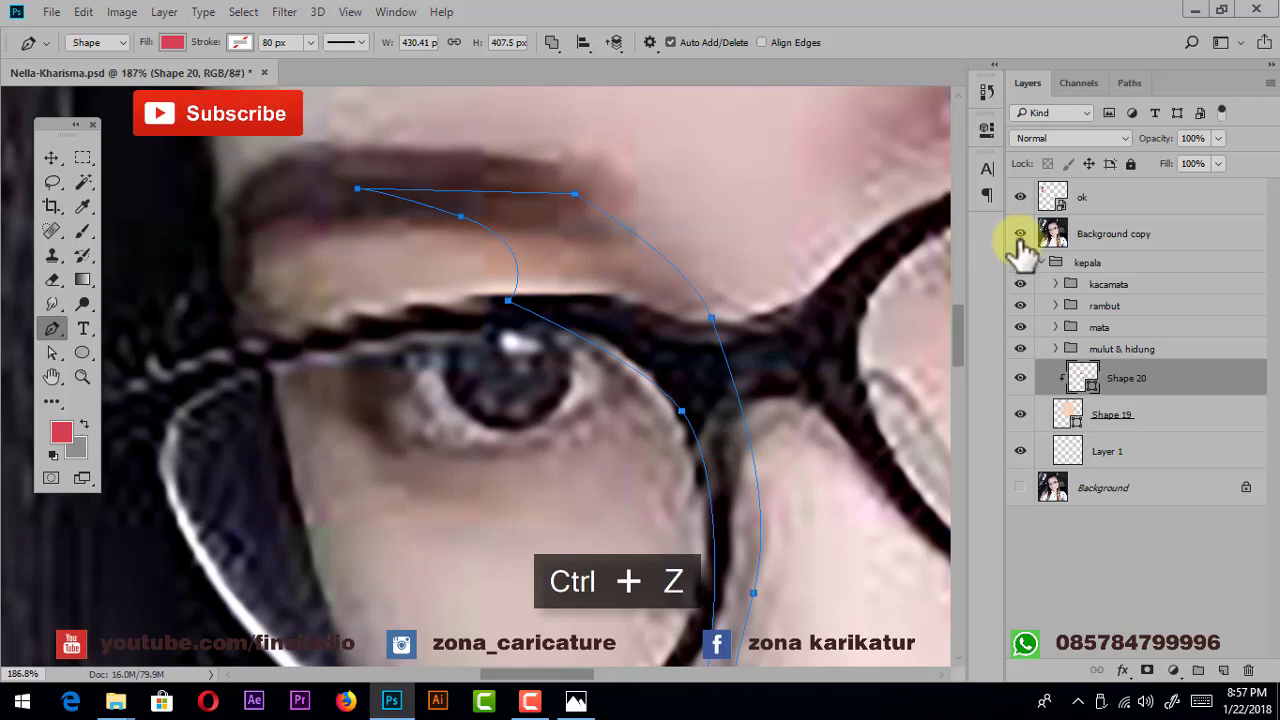
- Hide the photo, fill Shape 20 with brown shadow tone b38470, and select face Shape 19
click(1020, 233)
scroll(620, 253, down, 5)
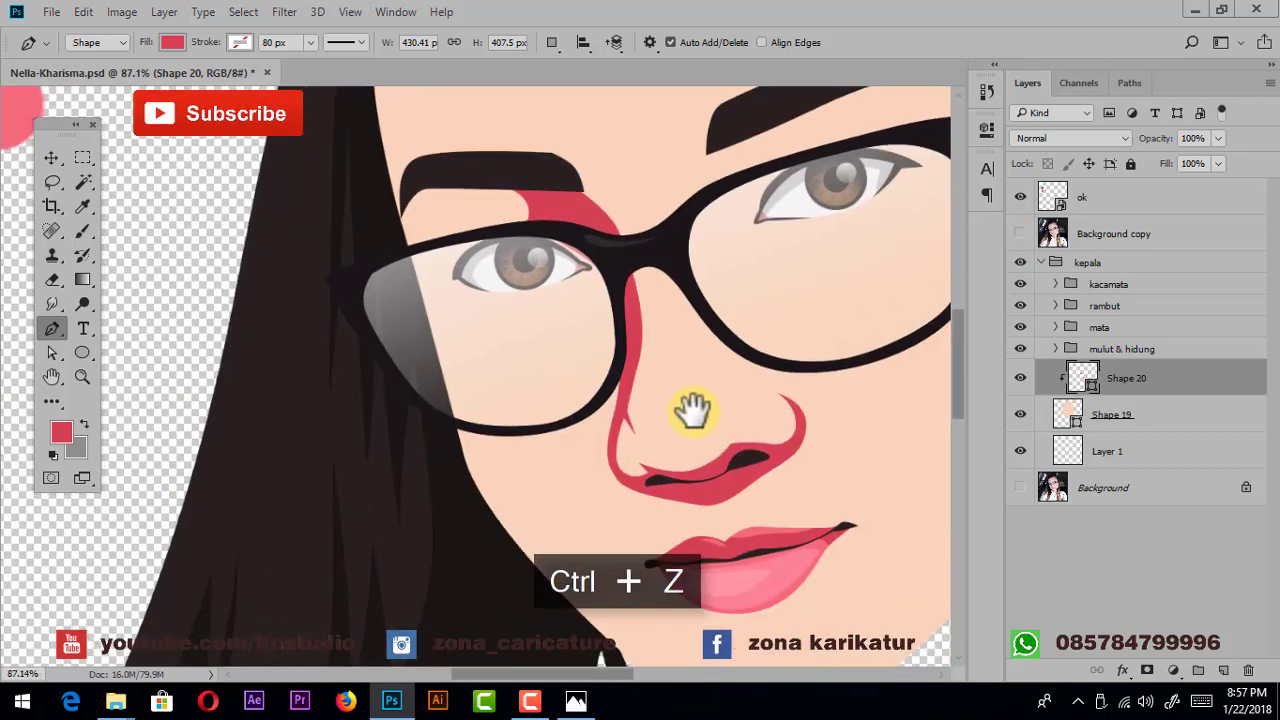
scroll(692, 410, down, 3)
scroll(700, 343, down, 3)
scroll(623, 223, up, 1)
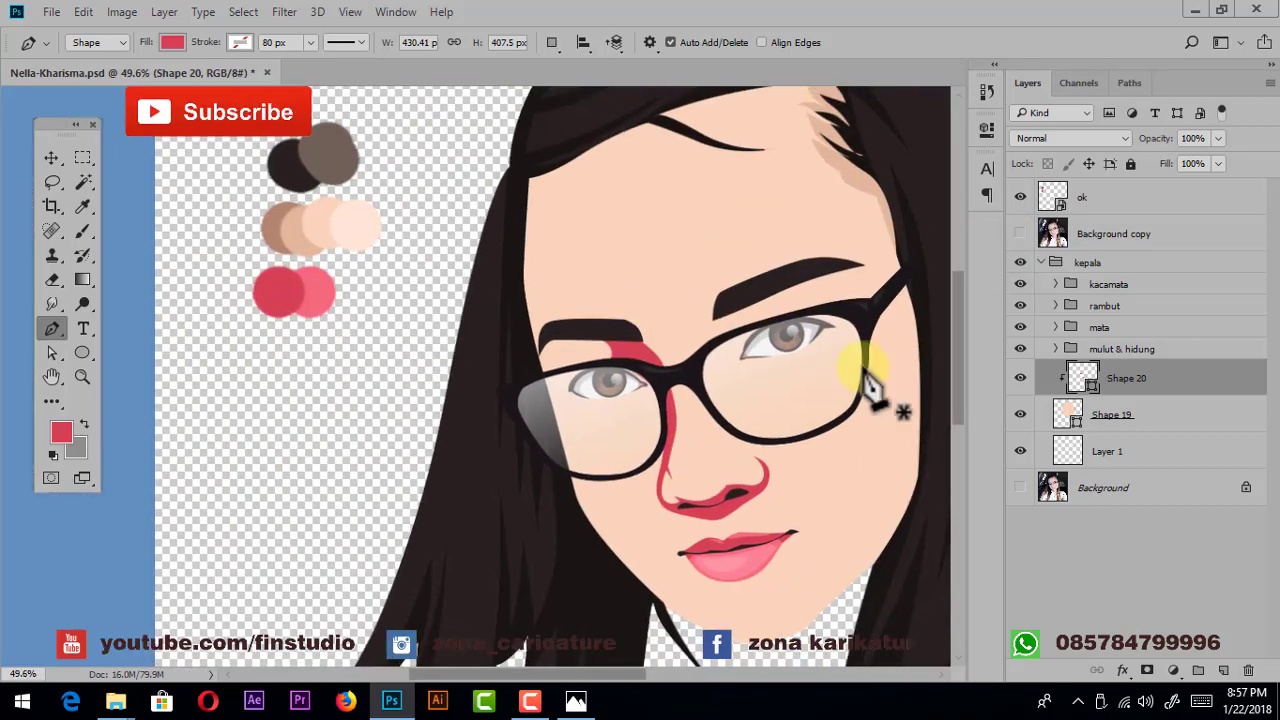
double_click(1055, 377)
click(301, 227)
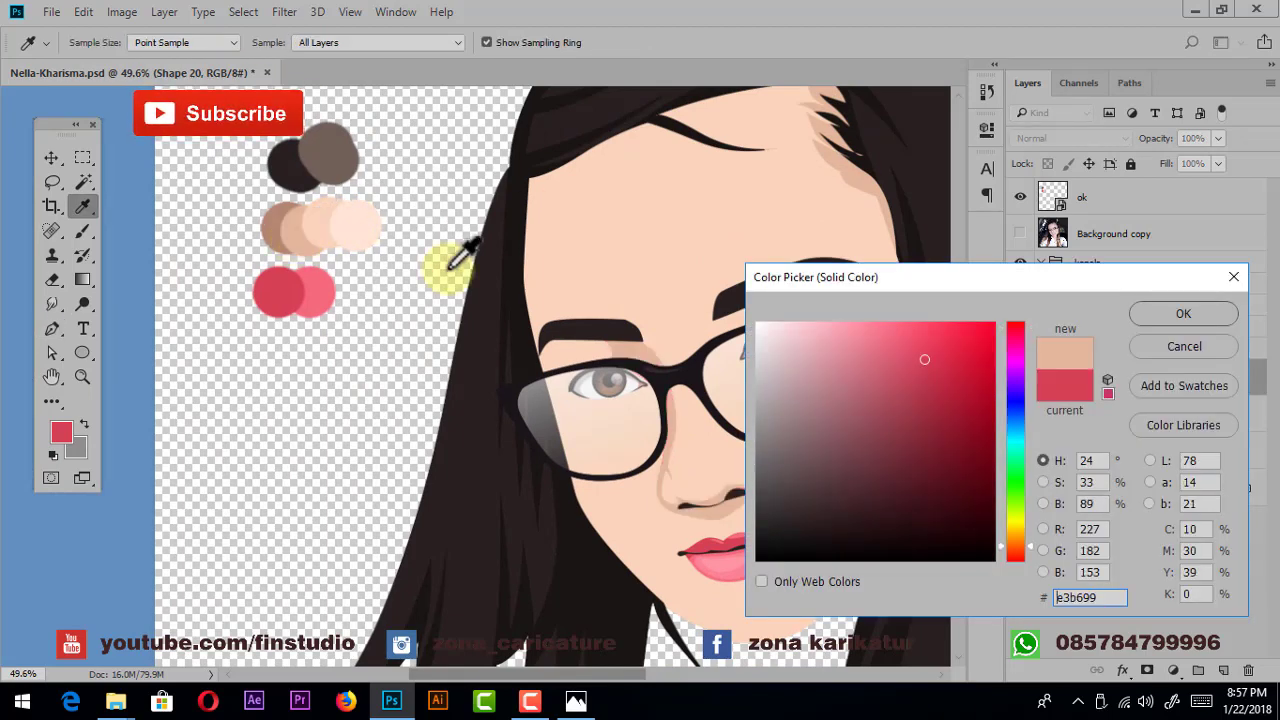
click(274, 230)
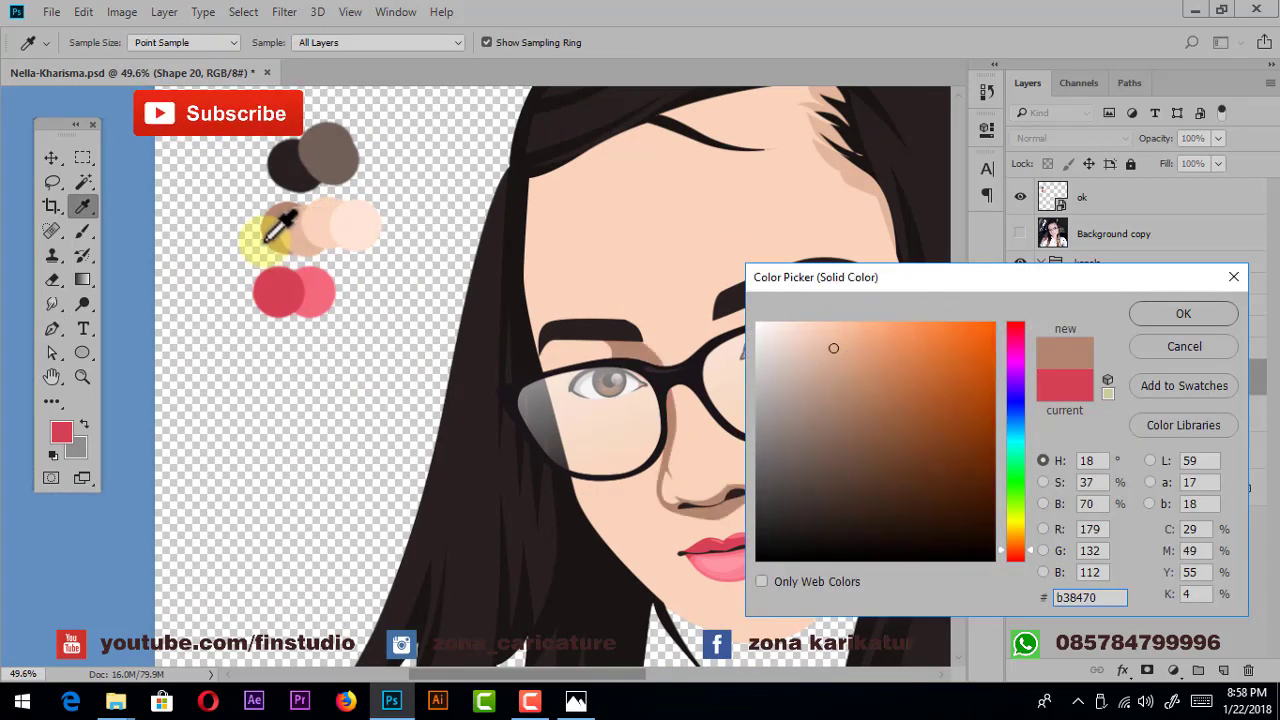
click(1150, 317)
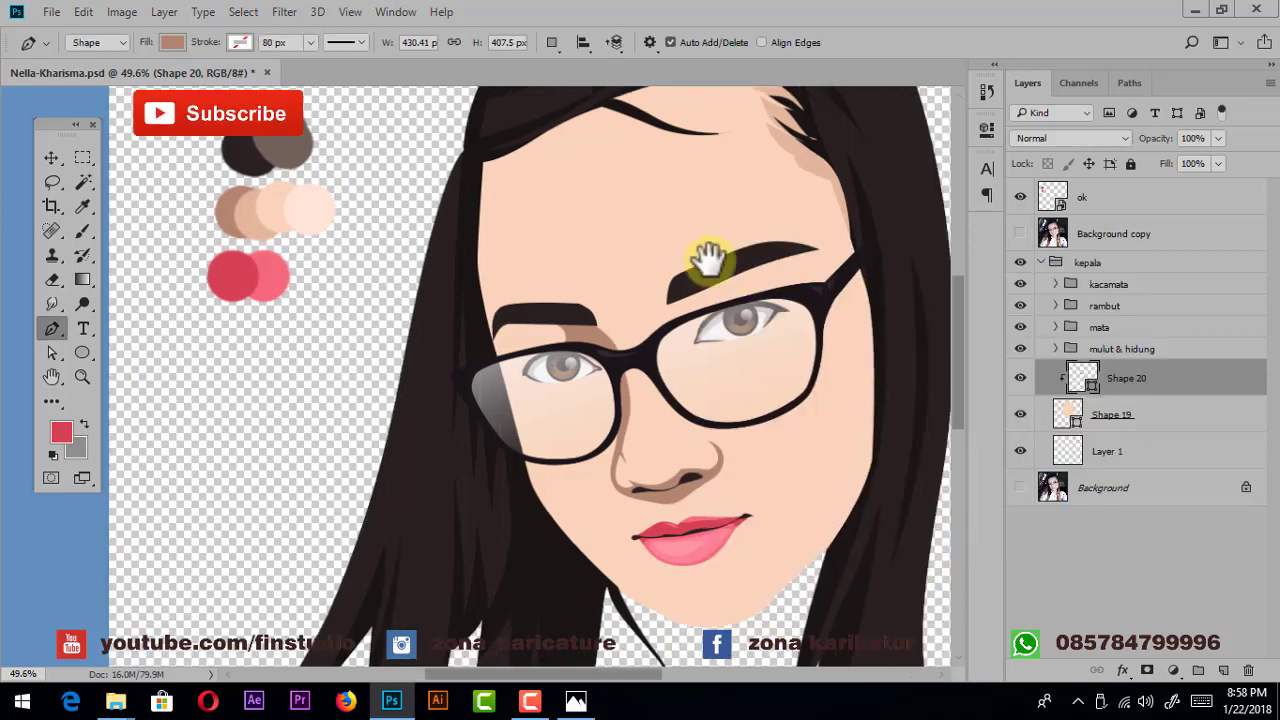
scroll(661, 302, down, 2)
scroll(640, 330, up, 3)
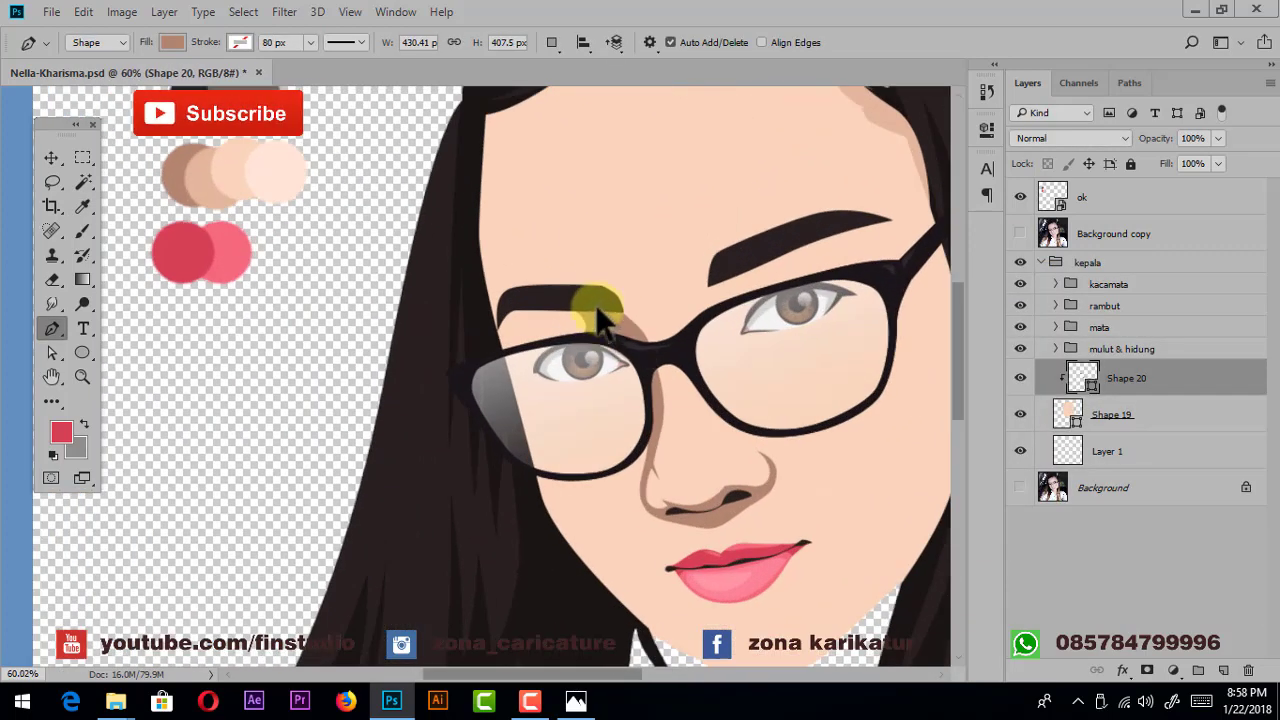
click(1160, 414)
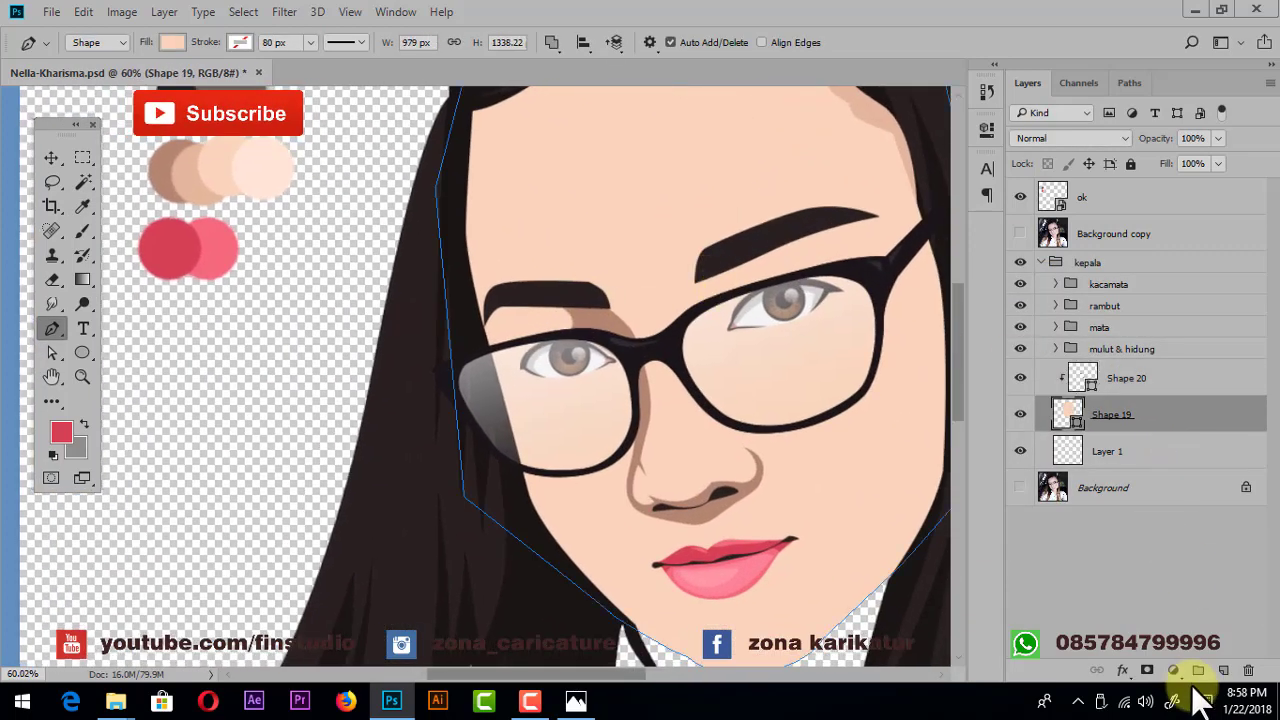
- Add a new layer and, over the photo, draw a wedge from the glasses bridge to the right eyebrow
click(1224, 671)
click(1020, 234)
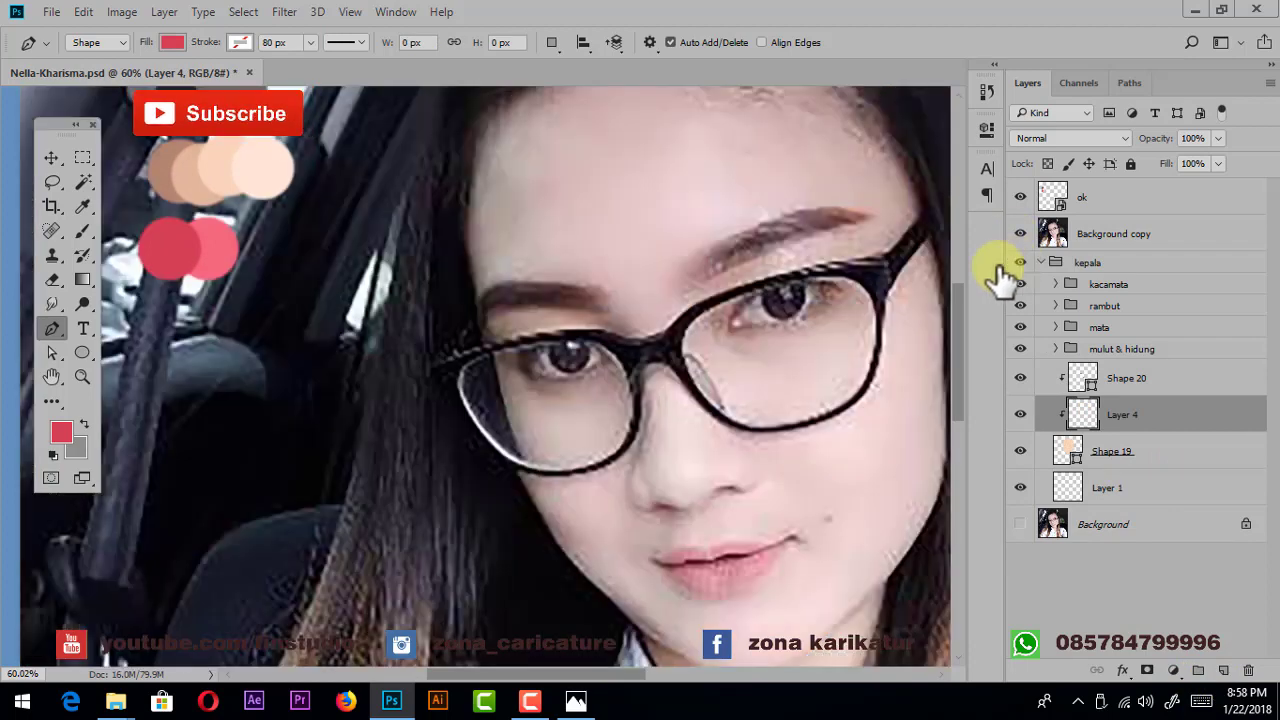
scroll(772, 300, up, 2)
scroll(772, 300, up, 2)
drag(617, 370, 597, 368)
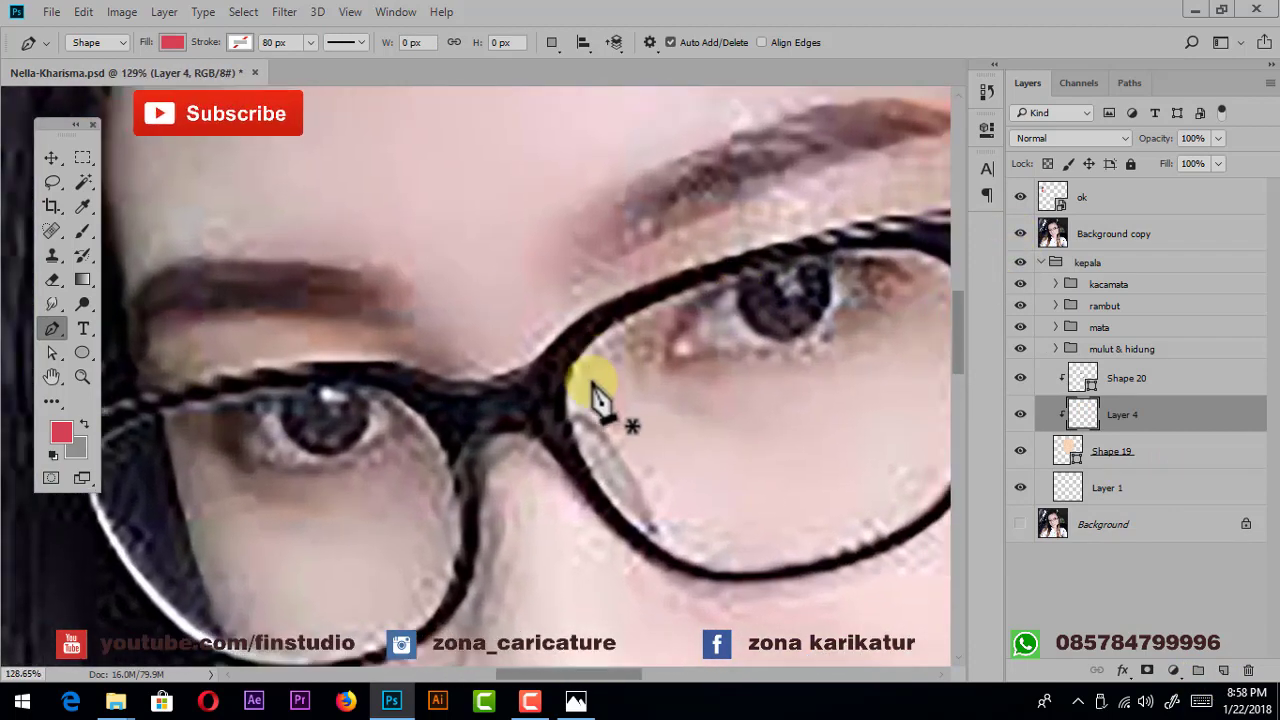
click(571, 415)
drag(581, 273, 600, 247)
click(808, 160)
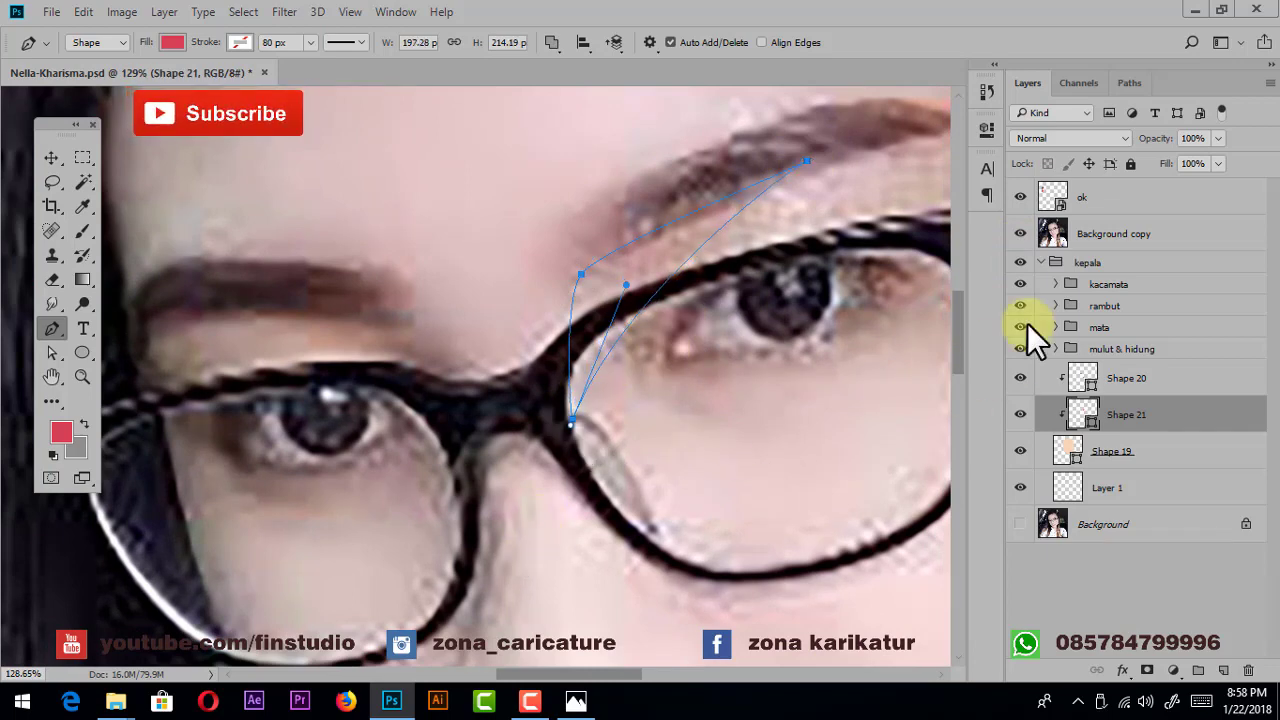
- Fill Shape 21 with brown b38470, refine its curve near the eyebrow, and compare with the photo
click(1020, 234)
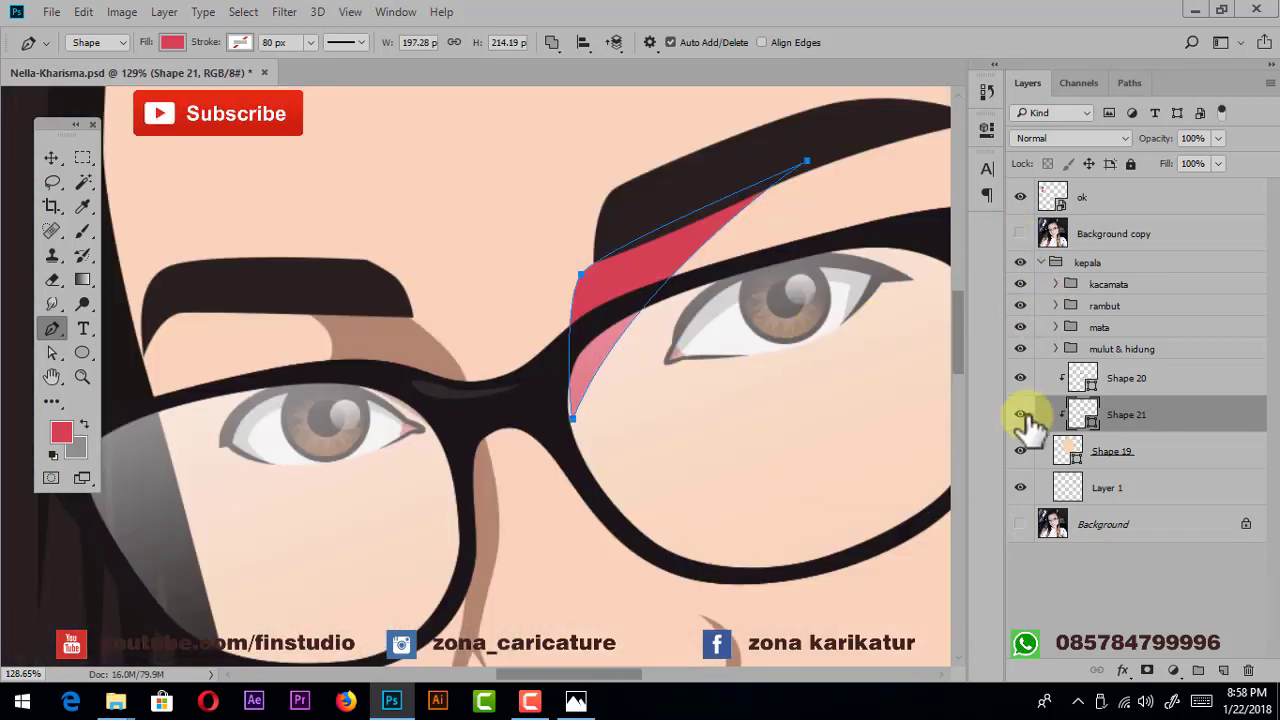
double_click(1083, 413)
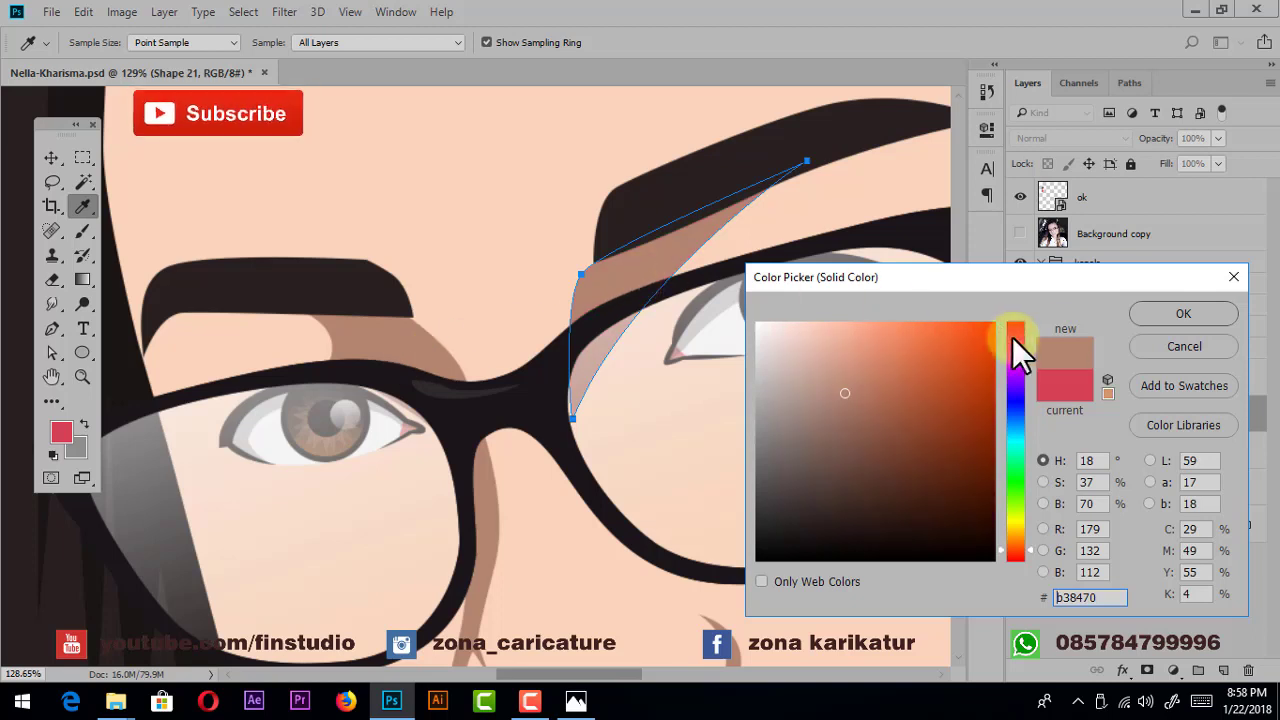
click(1183, 313)
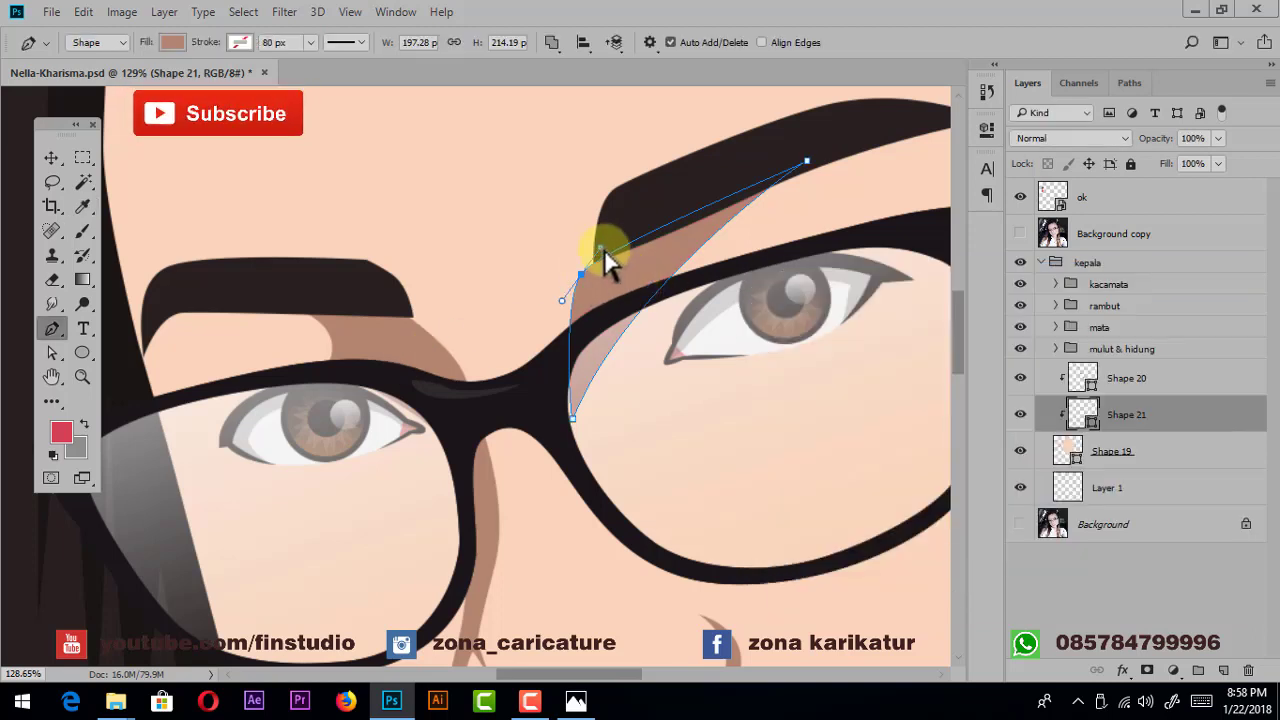
drag(614, 222, 611, 221)
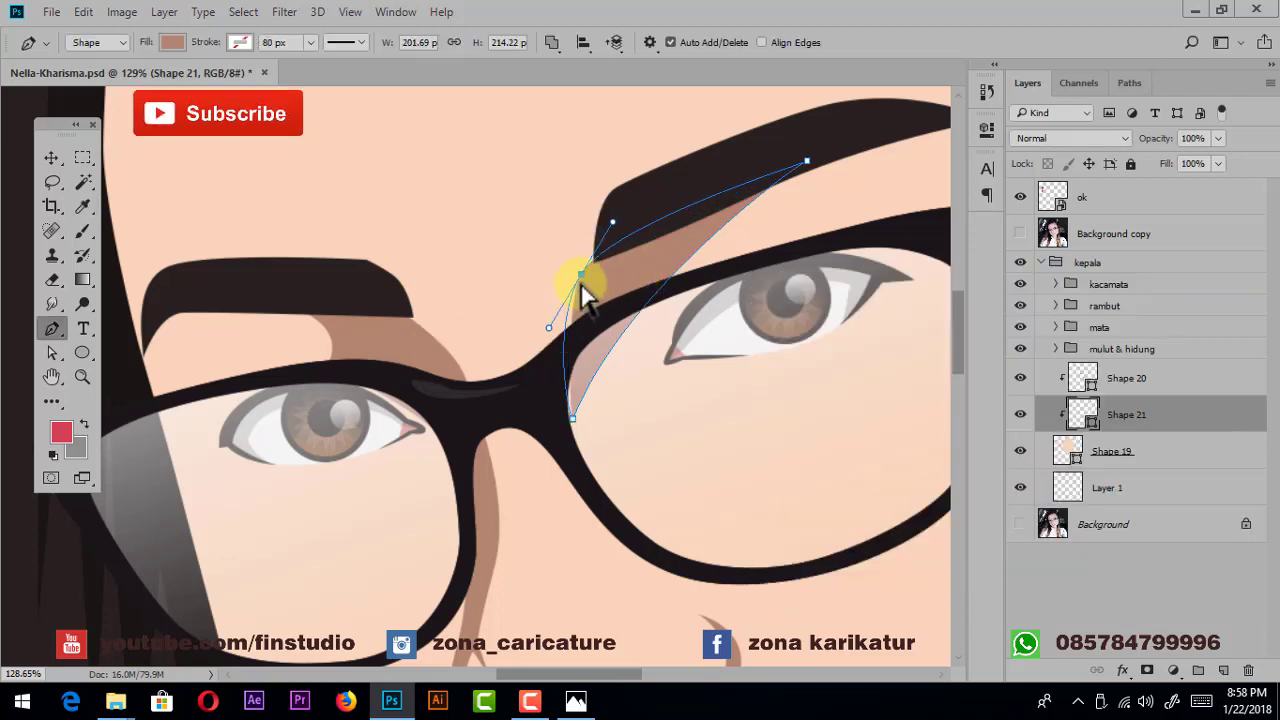
scroll(675, 333, down, 2)
scroll(671, 334, down, 3)
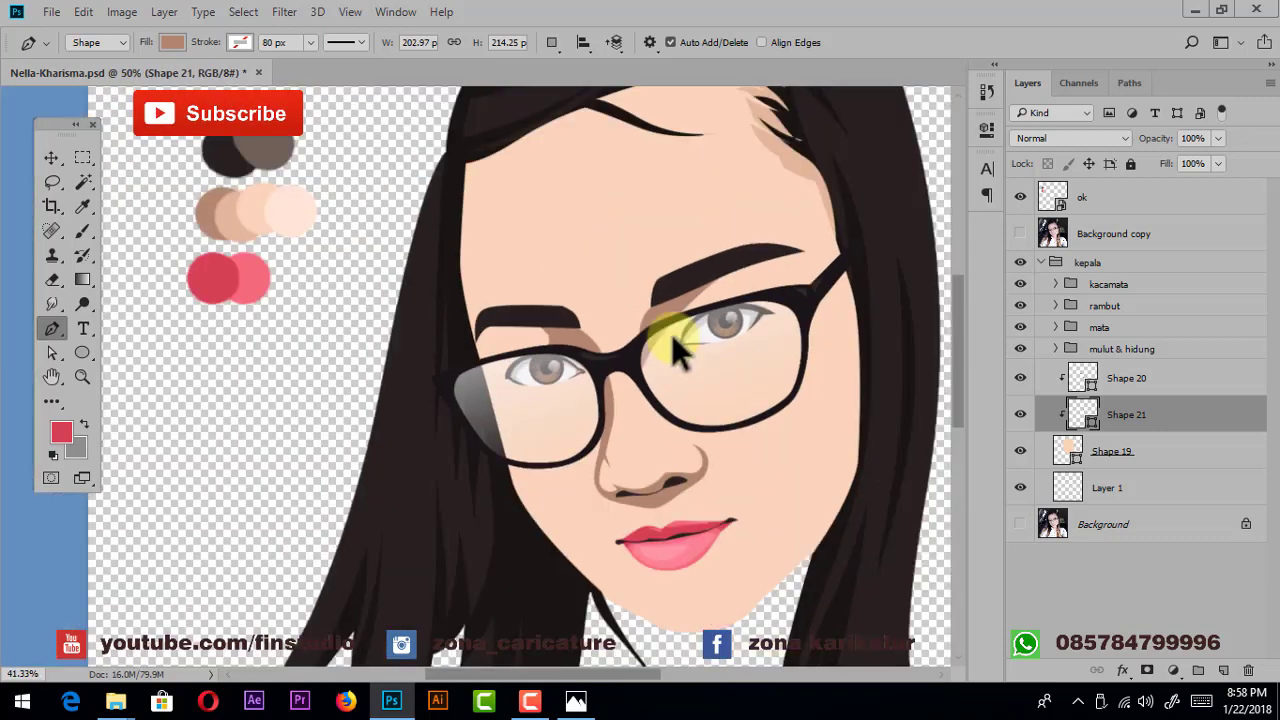
scroll(671, 334, down, 2)
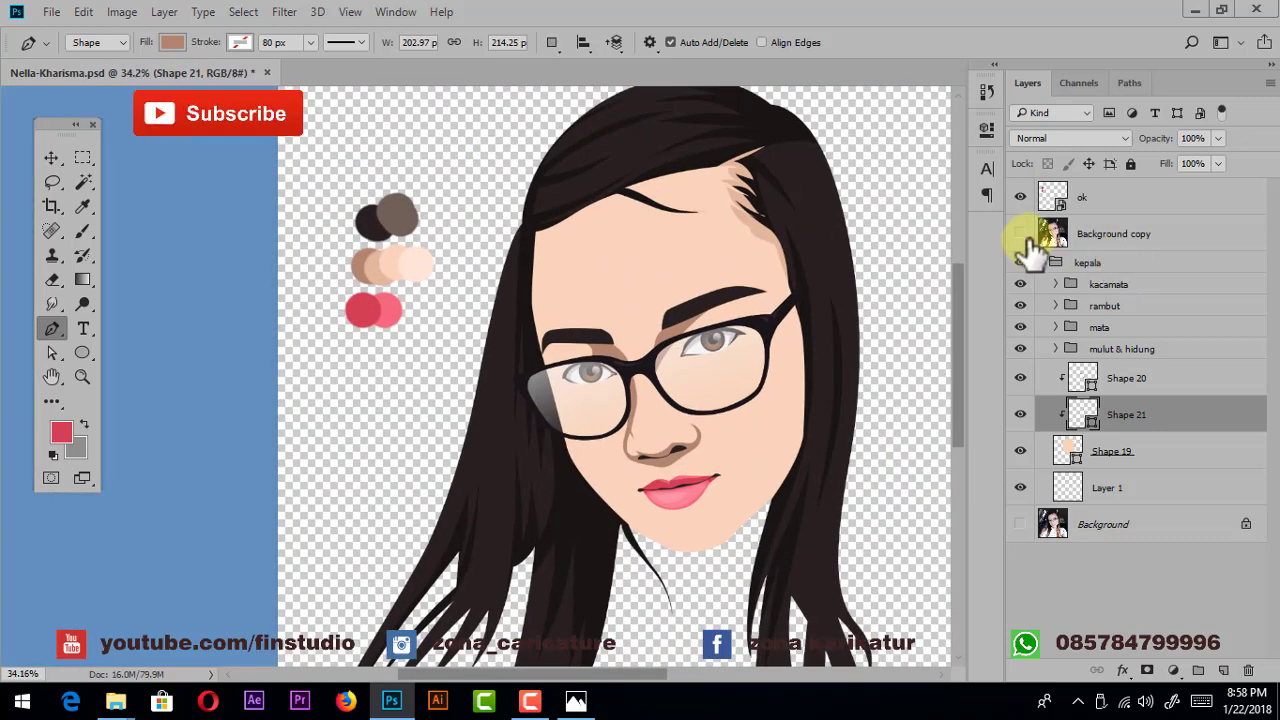
click(1020, 234)
click(1021, 234)
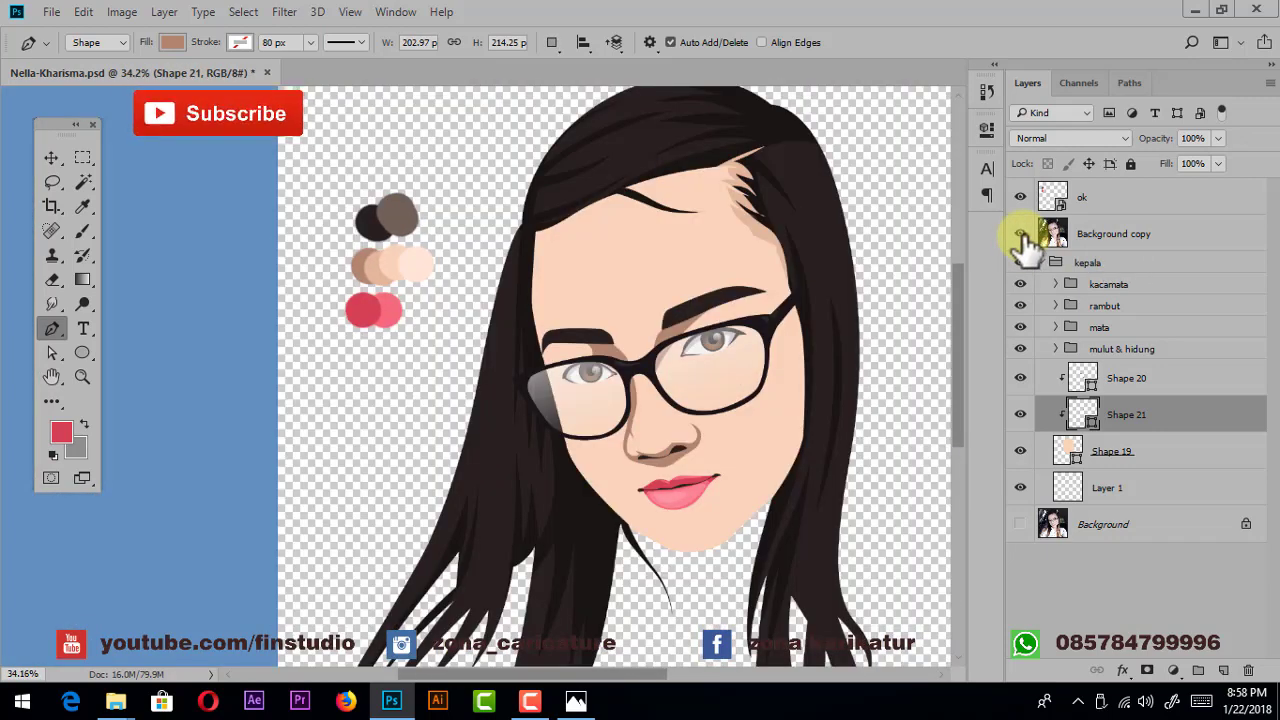
- Show the photo, add a new layer, and start a shadow outline from the forehead down the temple
click(1021, 234)
scroll(608, 286, up, 1)
scroll(608, 286, up, 1)
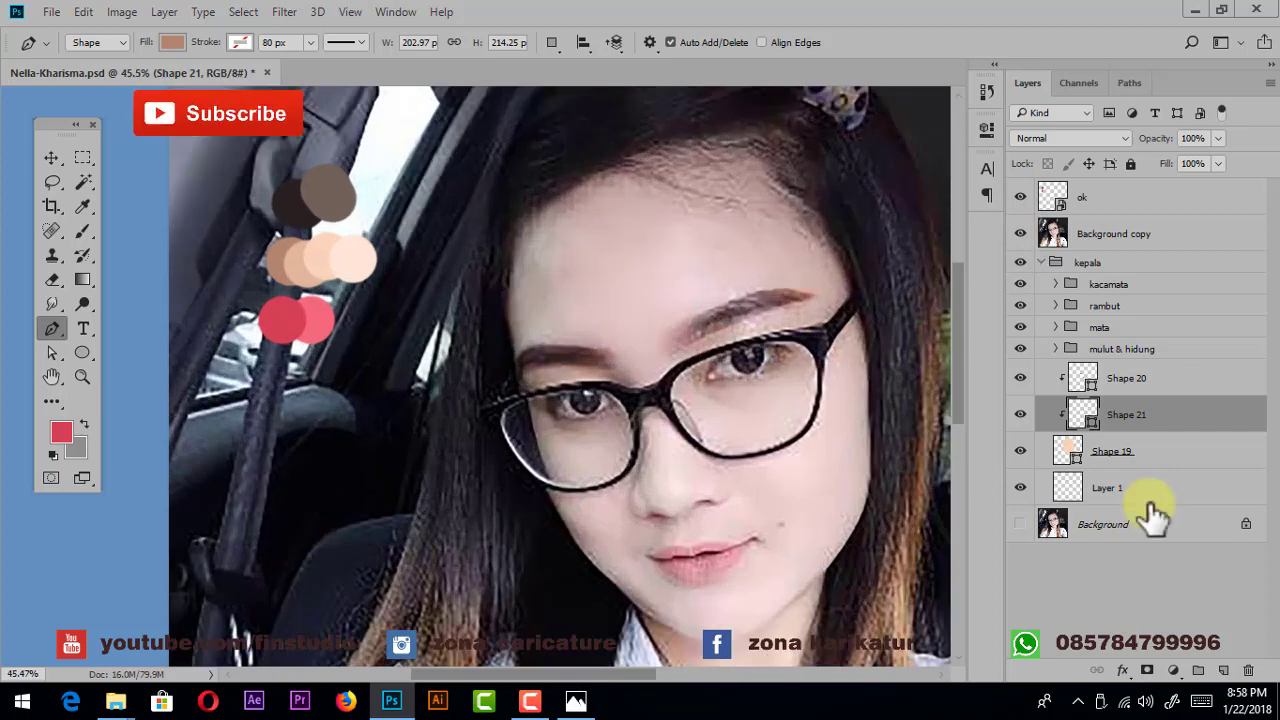
click(1223, 670)
scroll(500, 277, up, 1)
scroll(677, 277, up, 1)
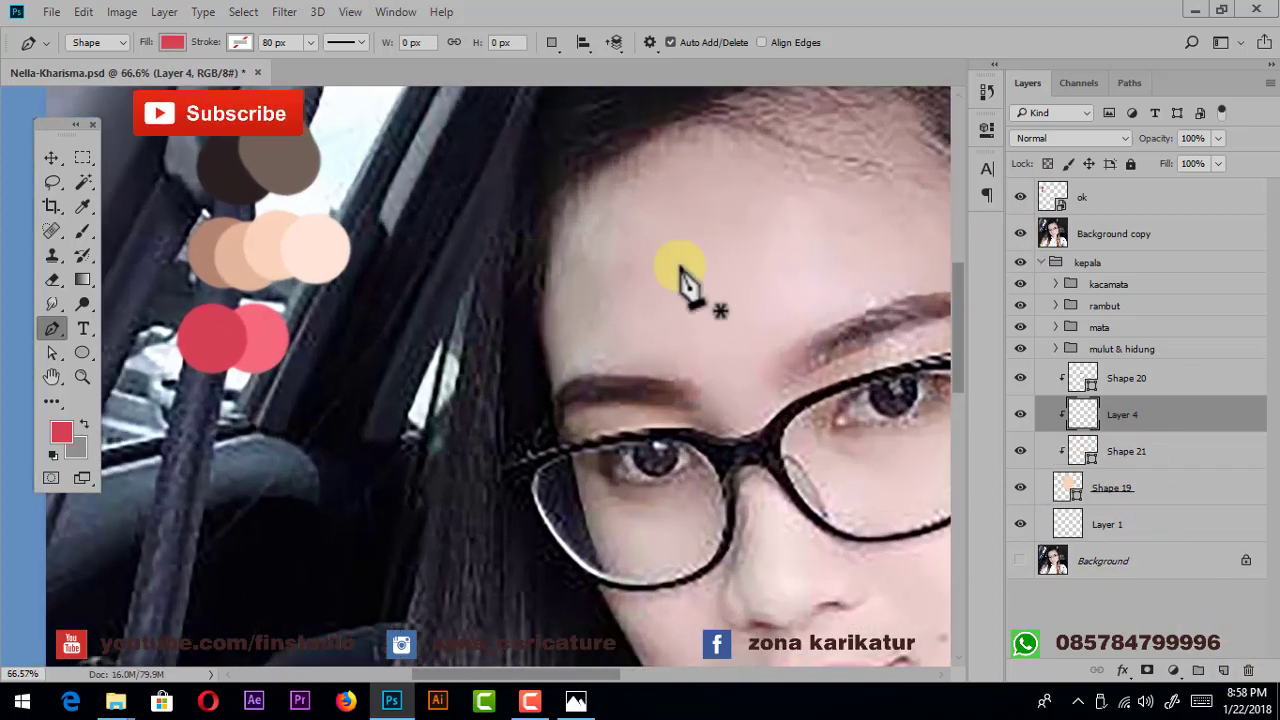
drag(677, 277, 640, 260)
drag(535, 149, 534, 167)
drag(515, 314, 517, 364)
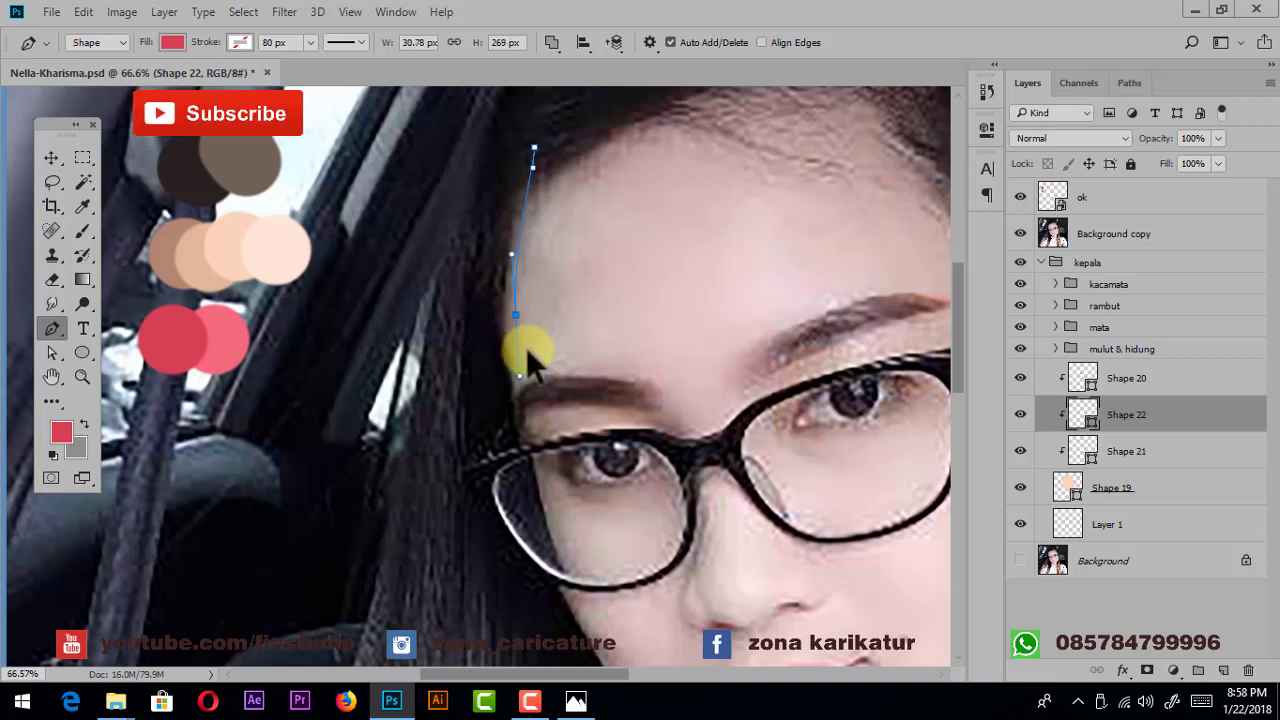
scroll(526, 347, up, 1)
scroll(560, 415, up, 1)
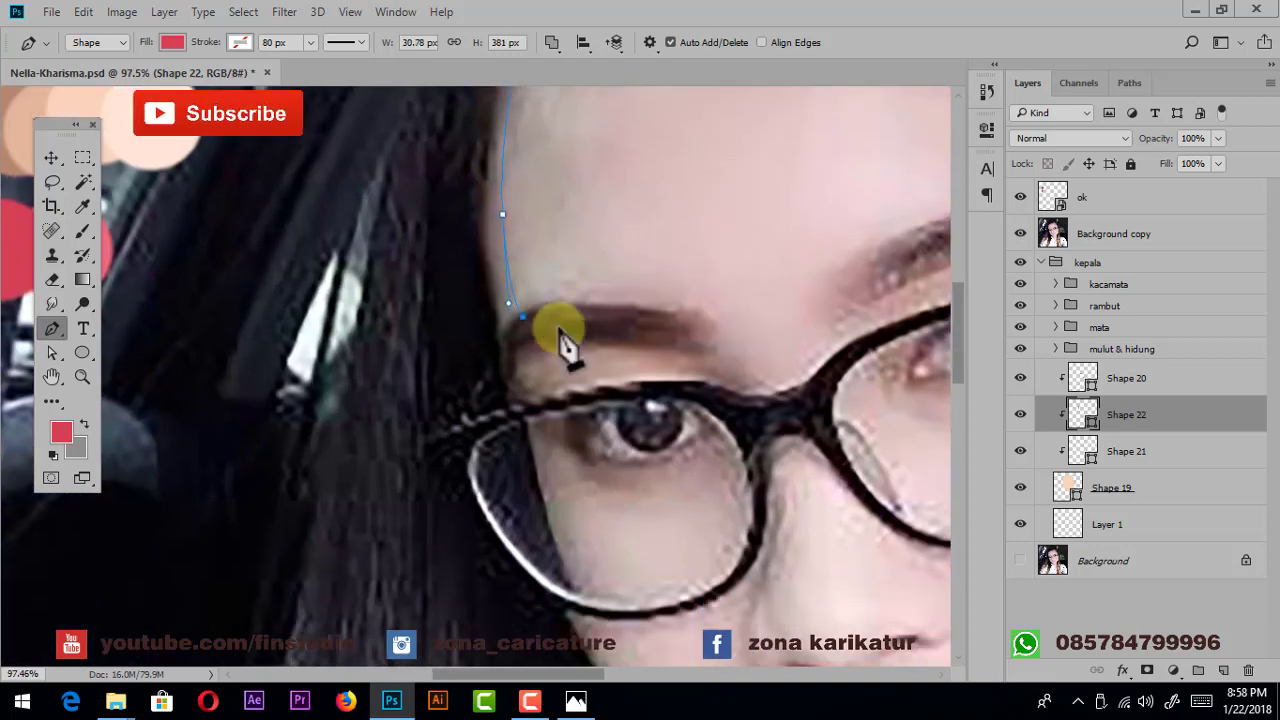
- Trace the left face edge past the eye, cheek and jaw, then close it at the forehead
click(558, 328)
mouse_move(517, 388)
mouse_down()
mouse_move(520, 419)
mouse_move(523, 365)
mouse_move(578, 381)
mouse_up()
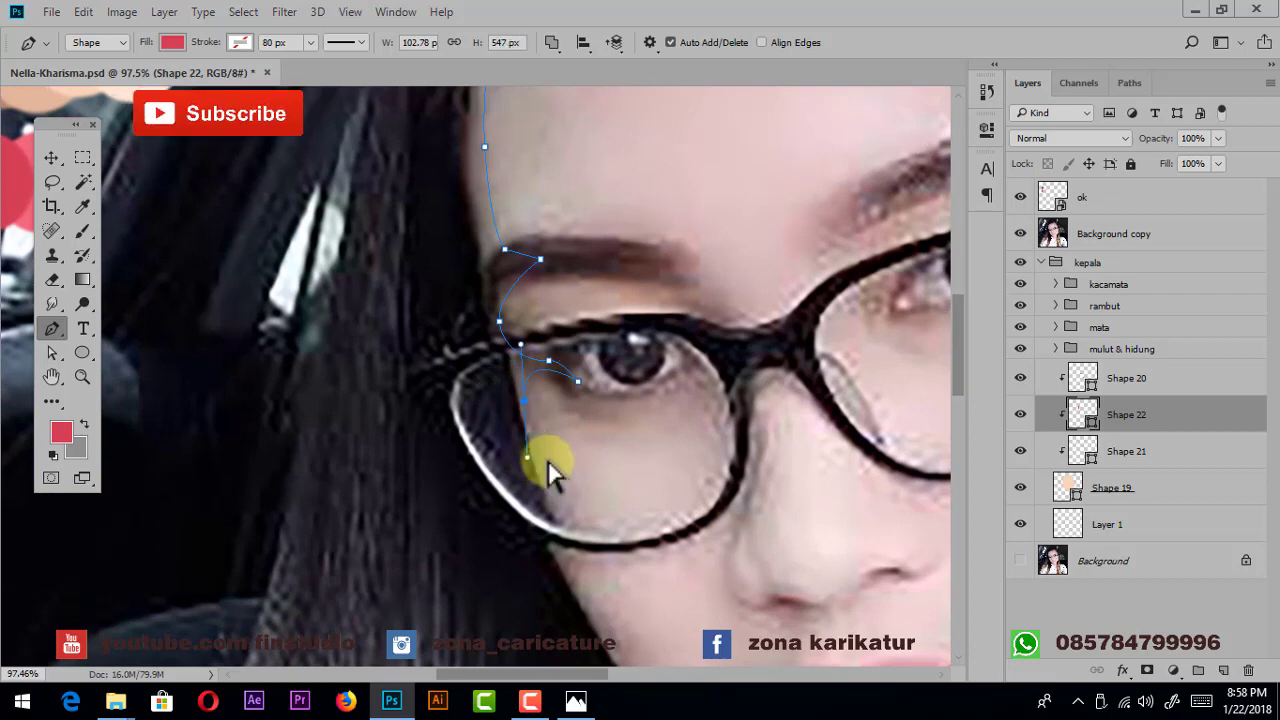
key(ctrl+z)
drag(522, 440, 526, 516)
drag(557, 588, 471, 344)
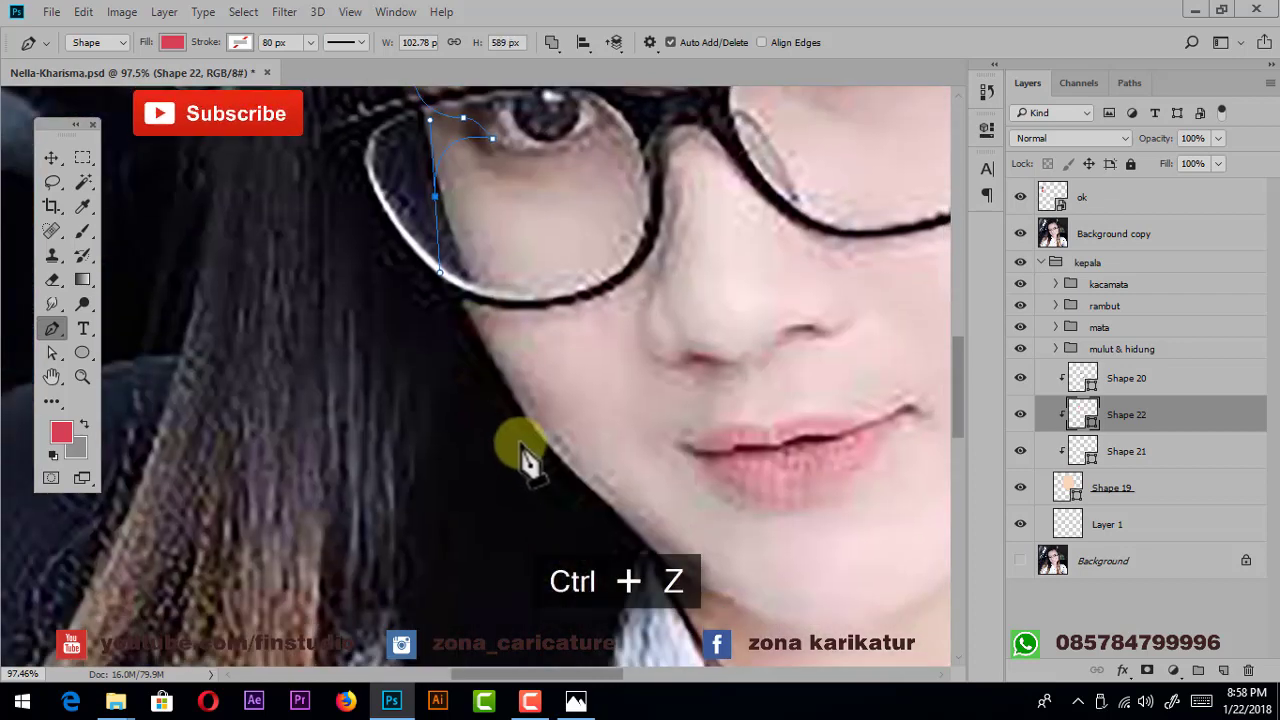
drag(516, 420, 586, 480)
mouse_move(640, 530)
mouse_down()
mouse_move(523, 430)
mouse_move(610, 530)
mouse_move(350, 425)
mouse_up()
scroll(549, 406, down, 3)
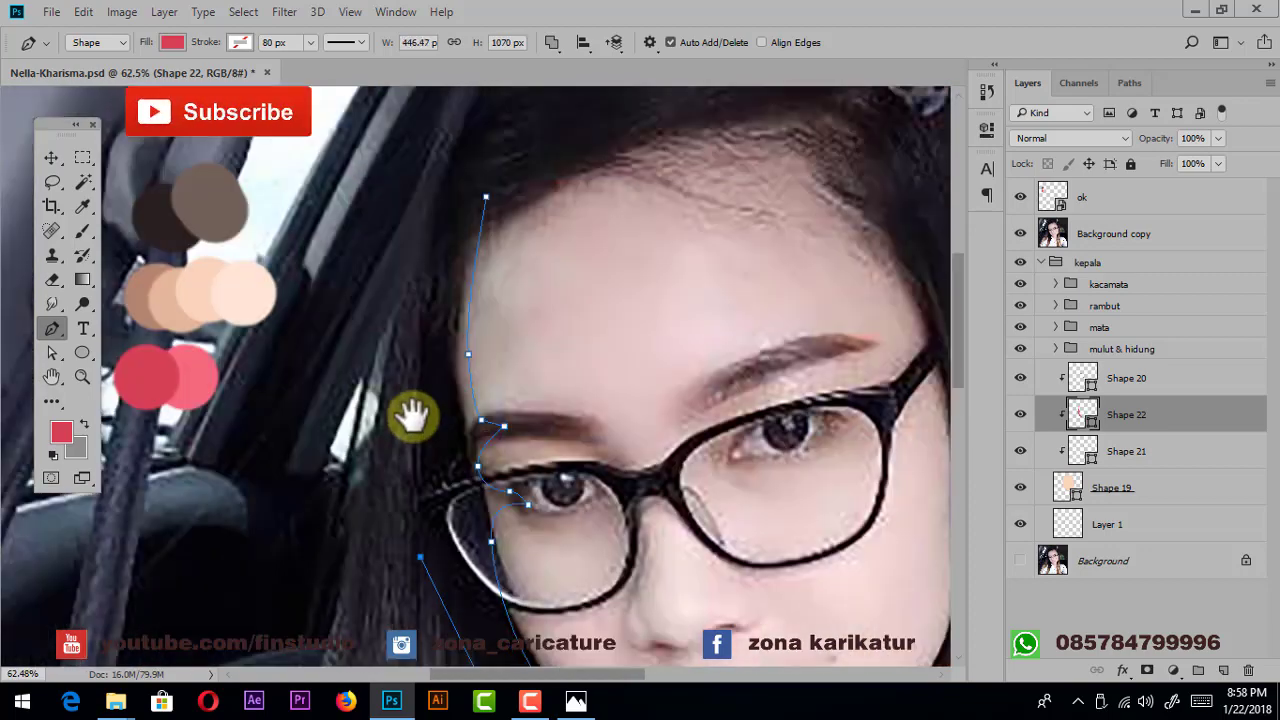
drag(414, 300, 420, 470)
click(417, 400)
drag(455, 263, 488, 250)
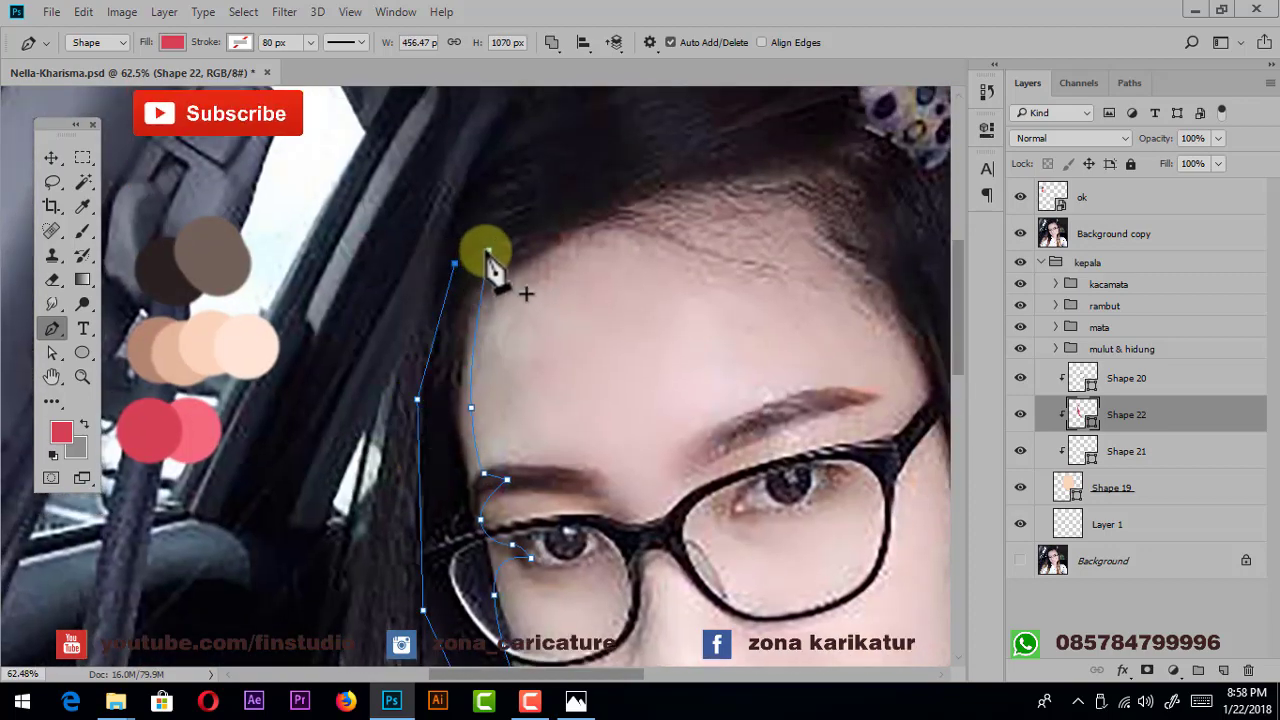
- Hide the photo and fill Shape 22 with the dark sampled tone 1a1518
click(1020, 233)
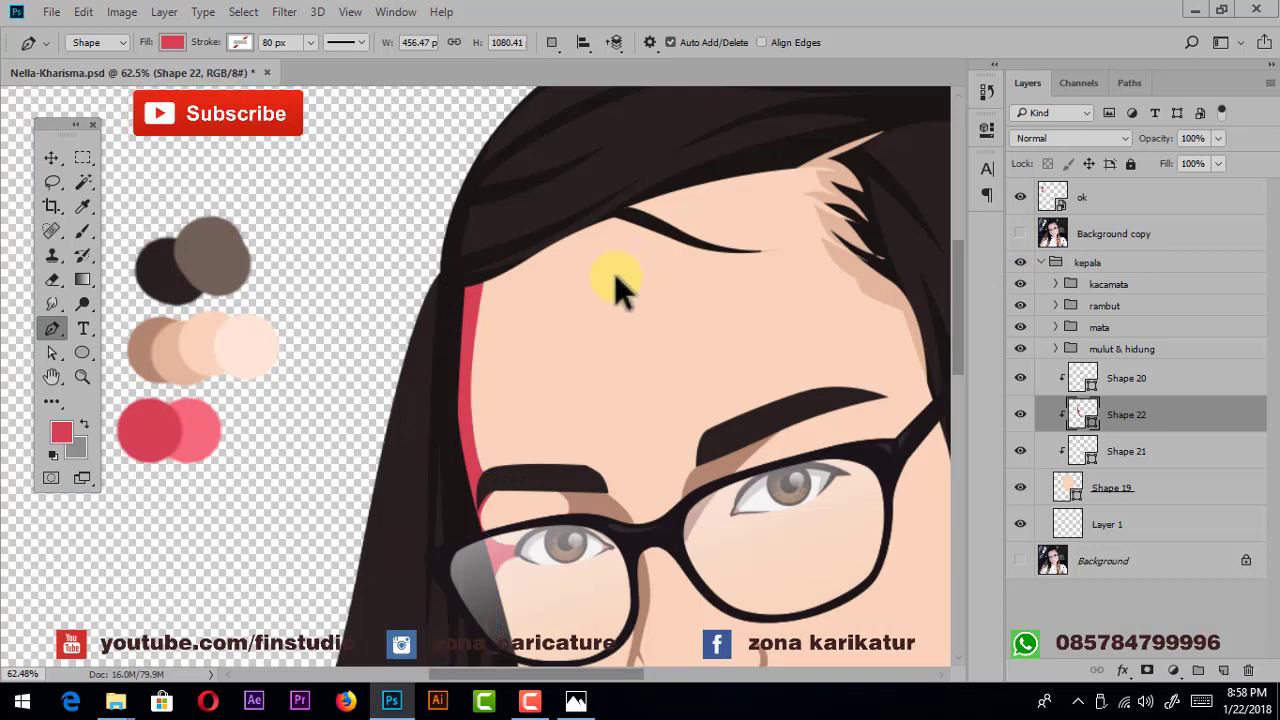
scroll(614, 275, down, 3)
double_click(1083, 413)
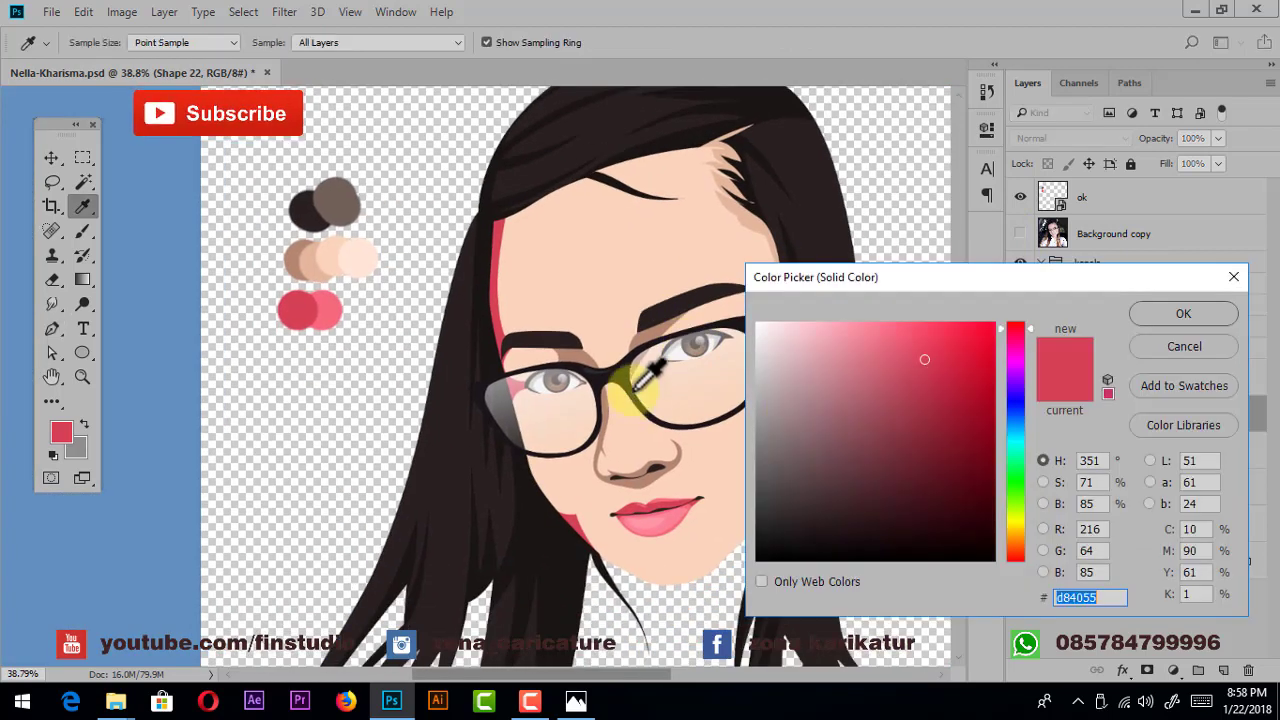
click(655, 322)
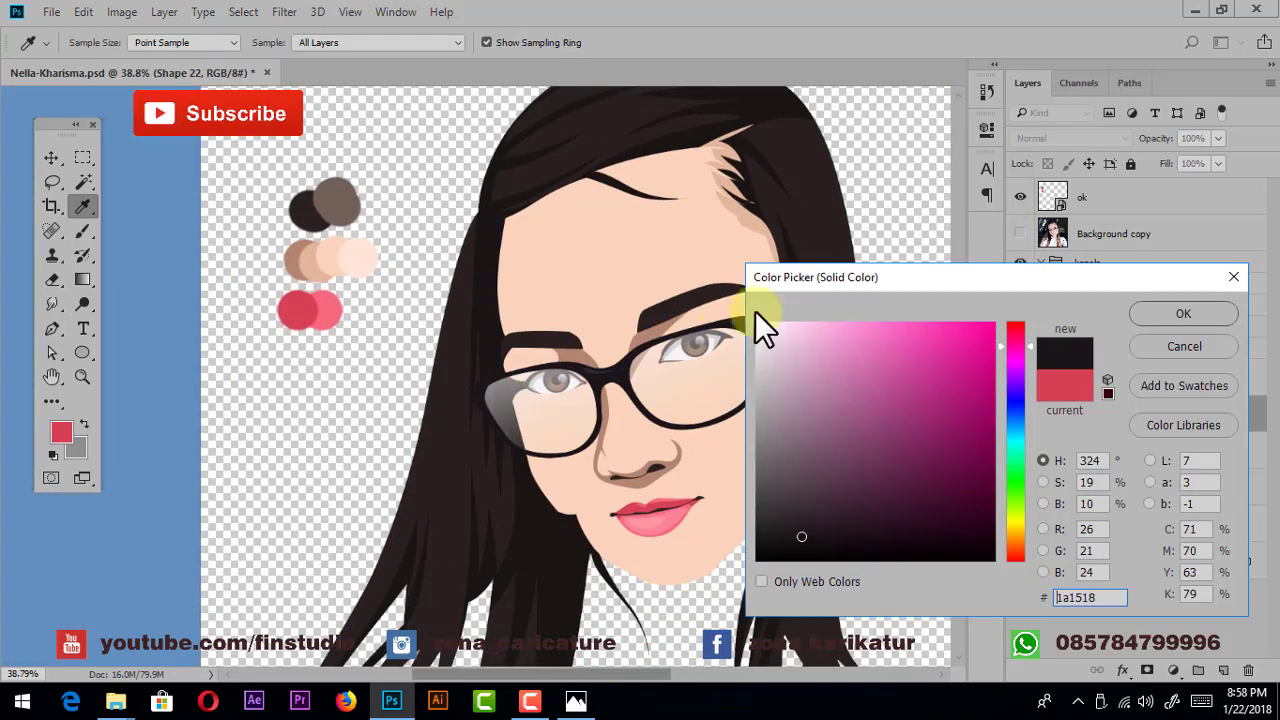
click(652, 332)
click(1140, 318)
scroll(811, 323, down, 2)
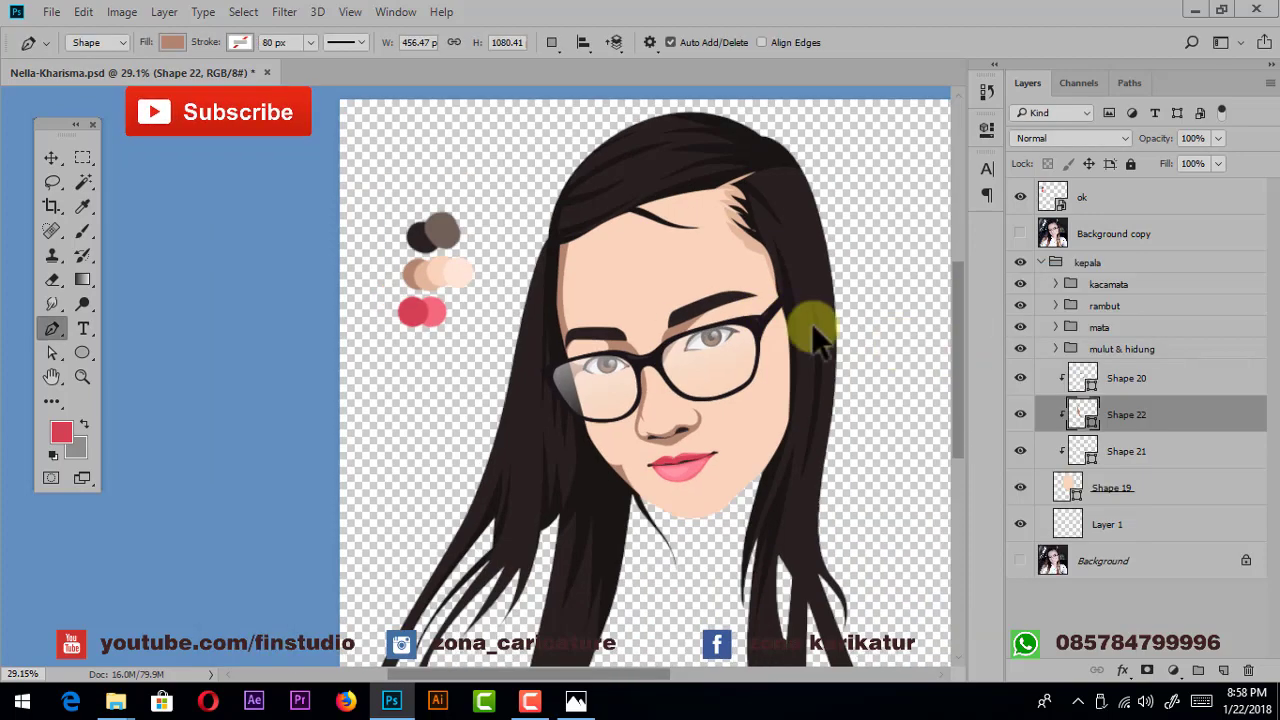
click(1020, 234)
click(1020, 234)
- Begin the Shape 23 outline at the hairline
scroll(846, 270, up, 2)
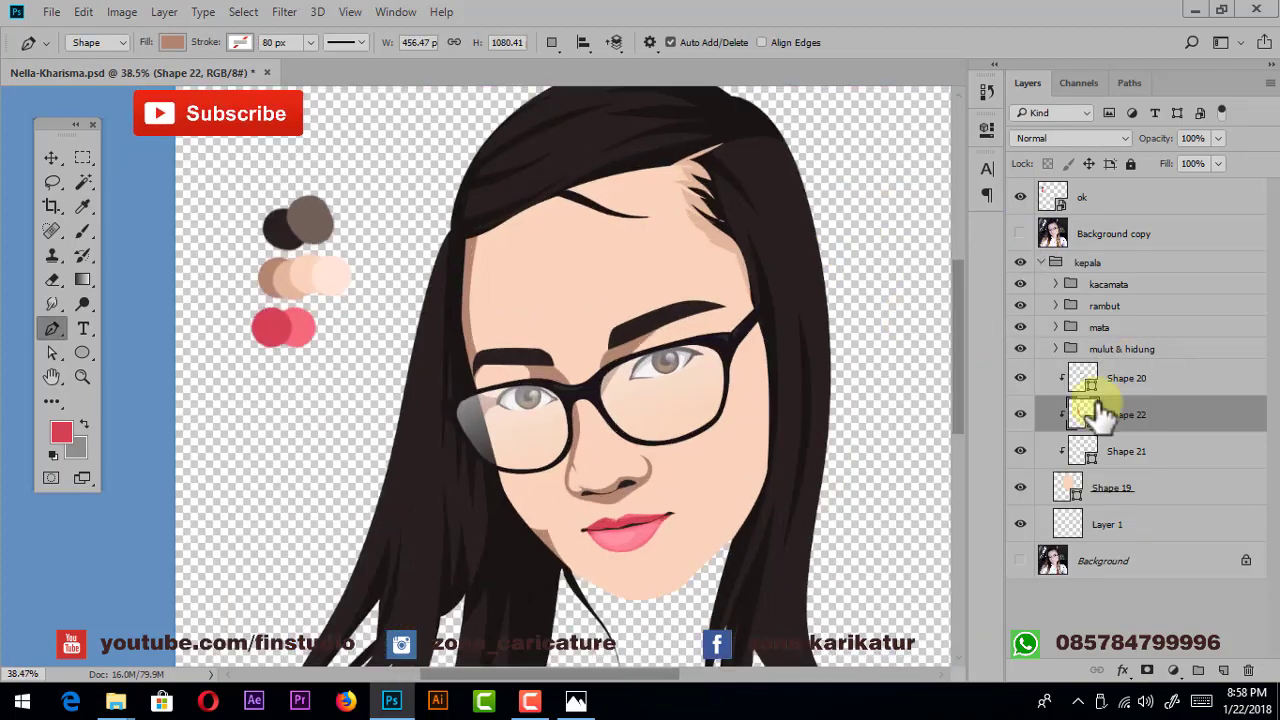
drag(679, 265, 686, 340)
scroll(500, 314, up, 3)
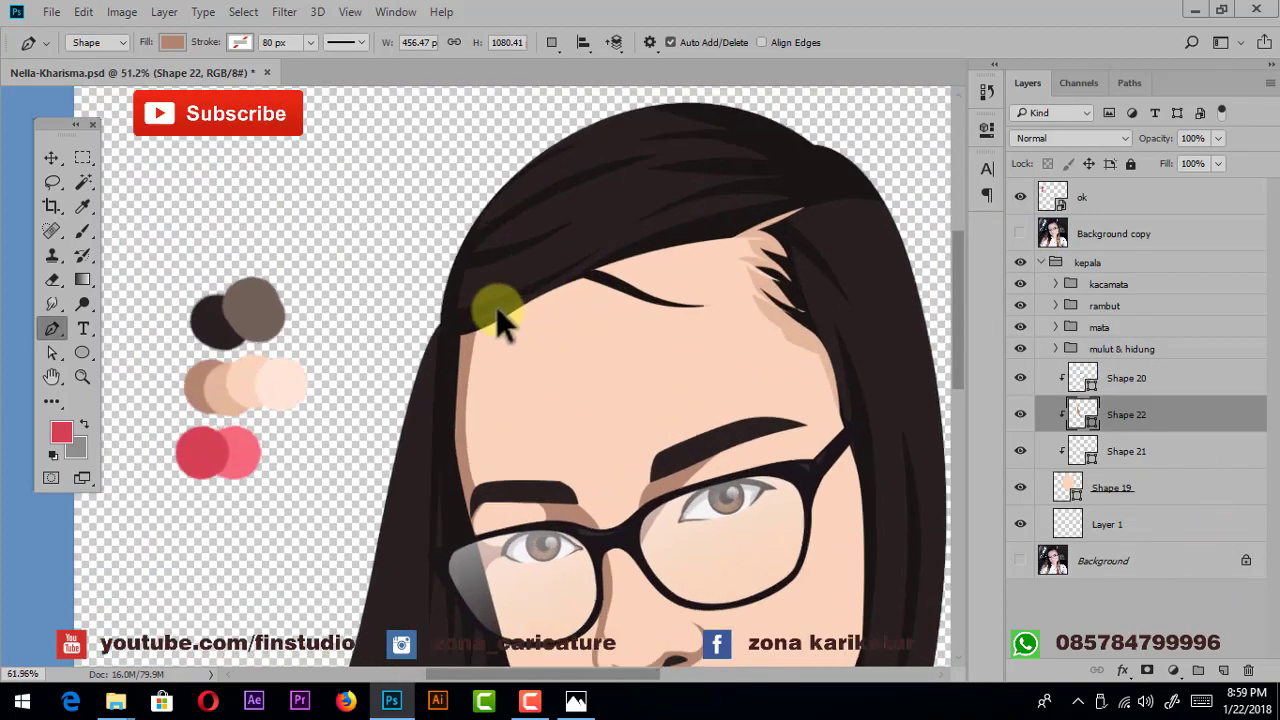
scroll(409, 366, up, 3)
- Draw a closed shadow shape under the forehead hairline toward the right temple
click(398, 357)
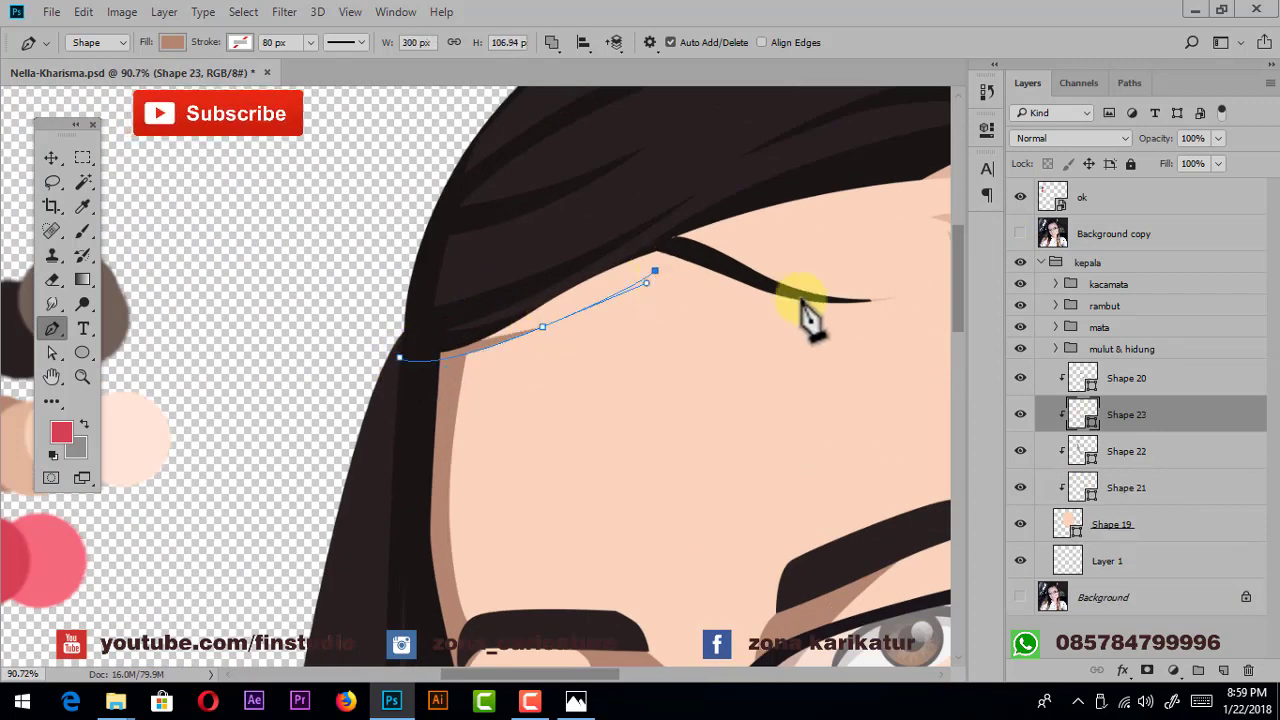
drag(808, 318, 651, 337)
click(645, 320)
click(719, 320)
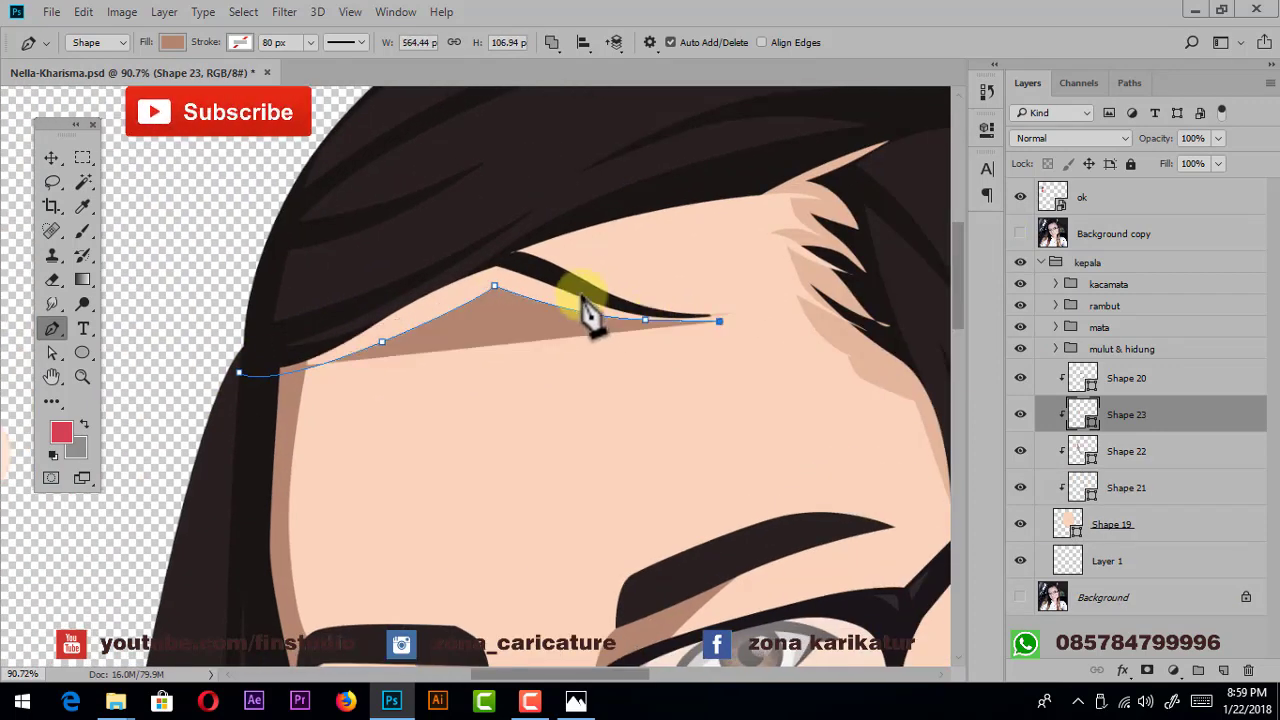
click(536, 264)
click(737, 216)
drag(856, 182, 786, 145)
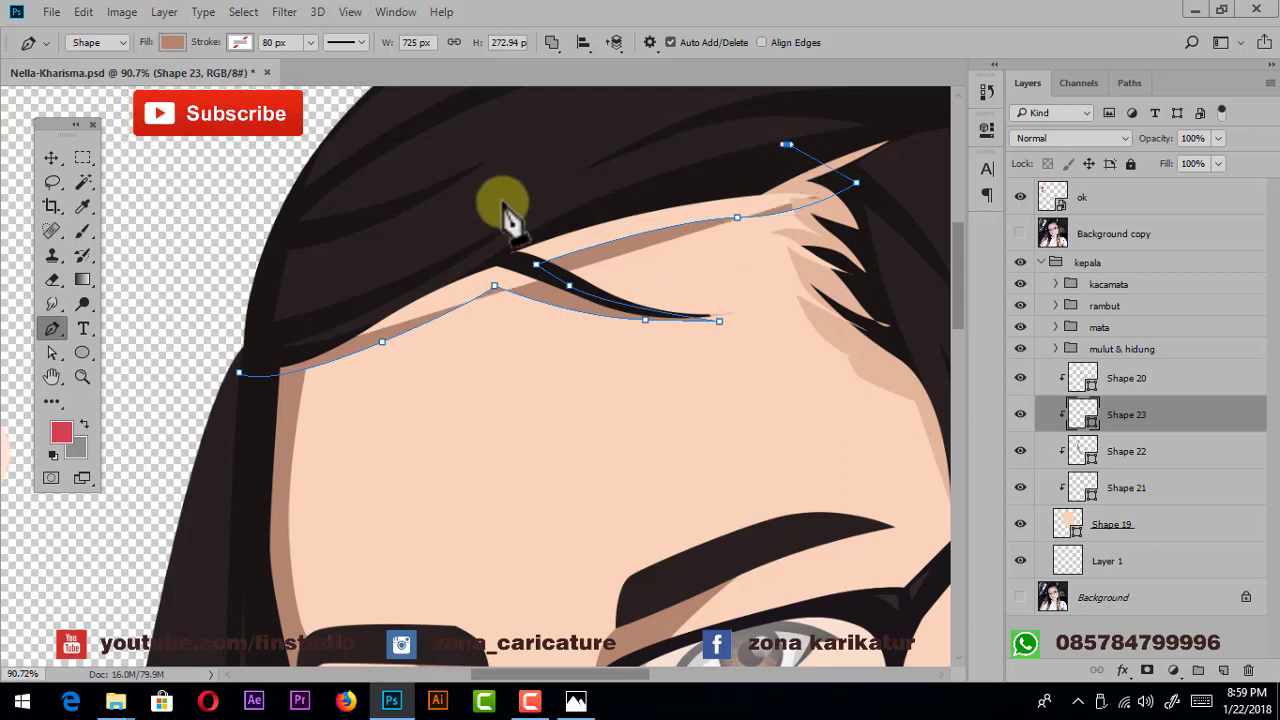
click(320, 272)
click(238, 373)
key(Return)
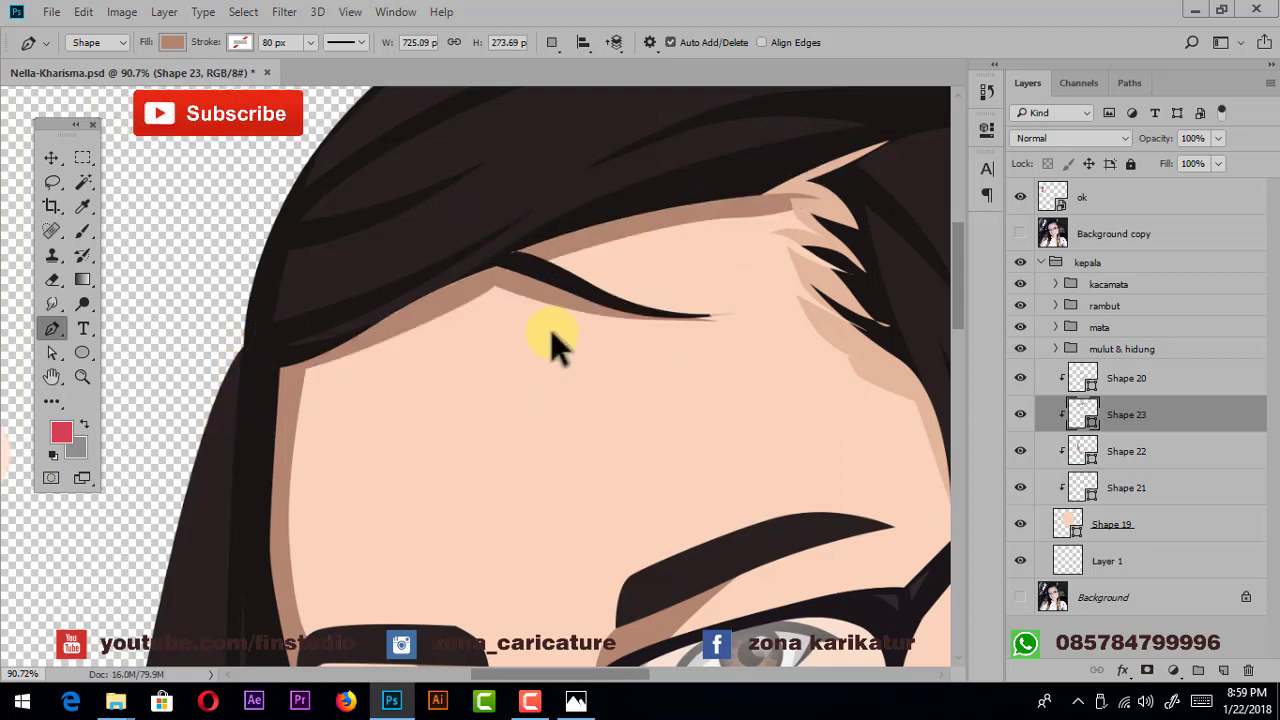
scroll(550, 329, down, 3)
drag(737, 362, 718, 292)
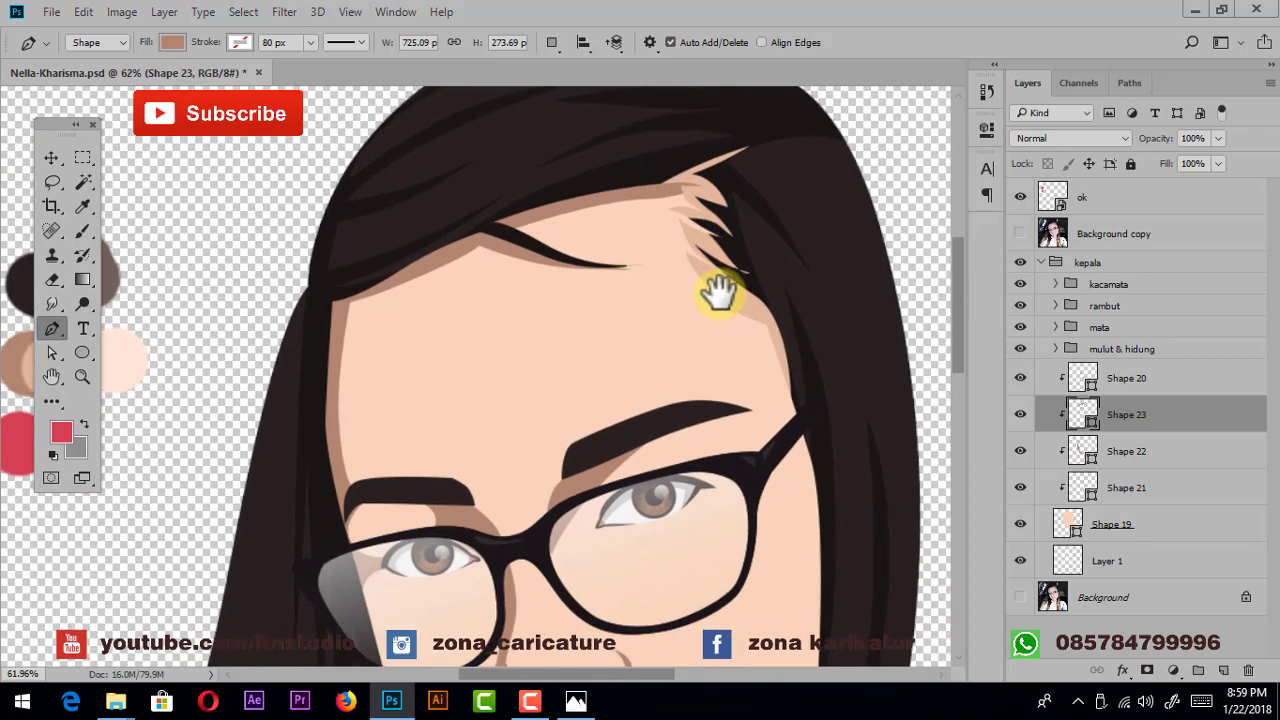
click(1019, 234)
scroll(686, 175, up, 3)
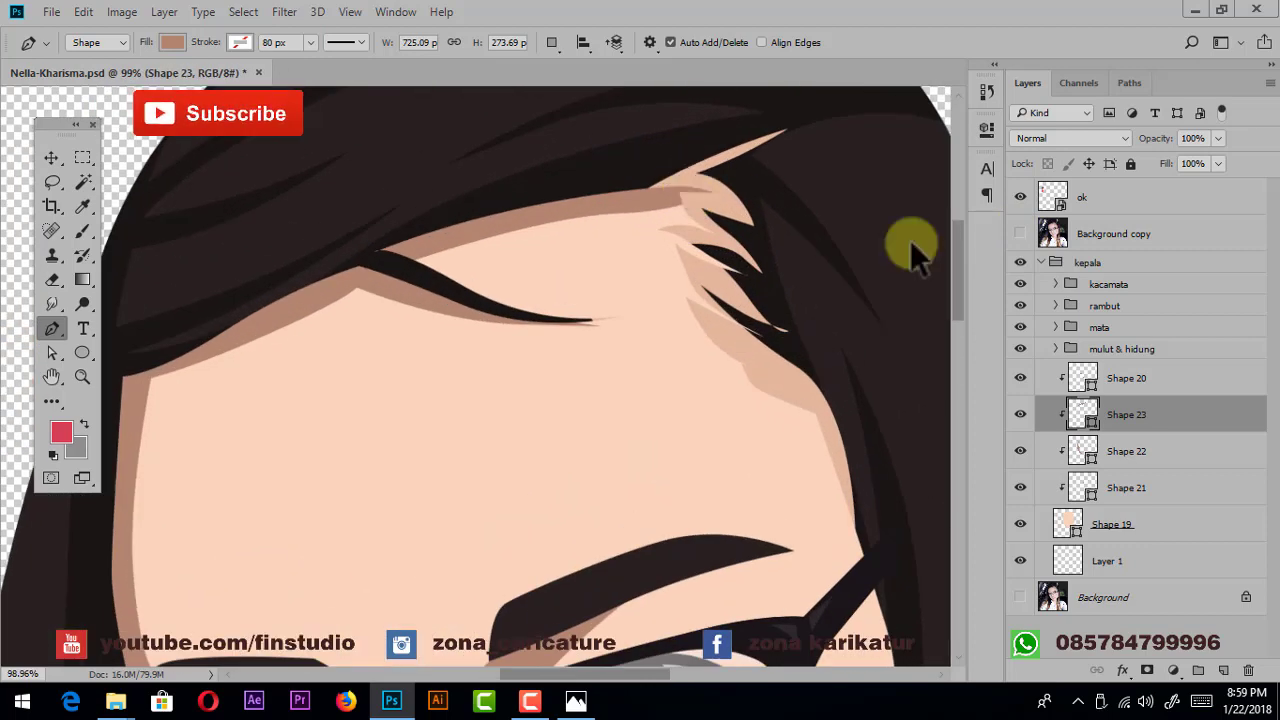
- Recolour the temple hair shadow Shape 2 in the rambut group to brown b38470
click(1055, 306)
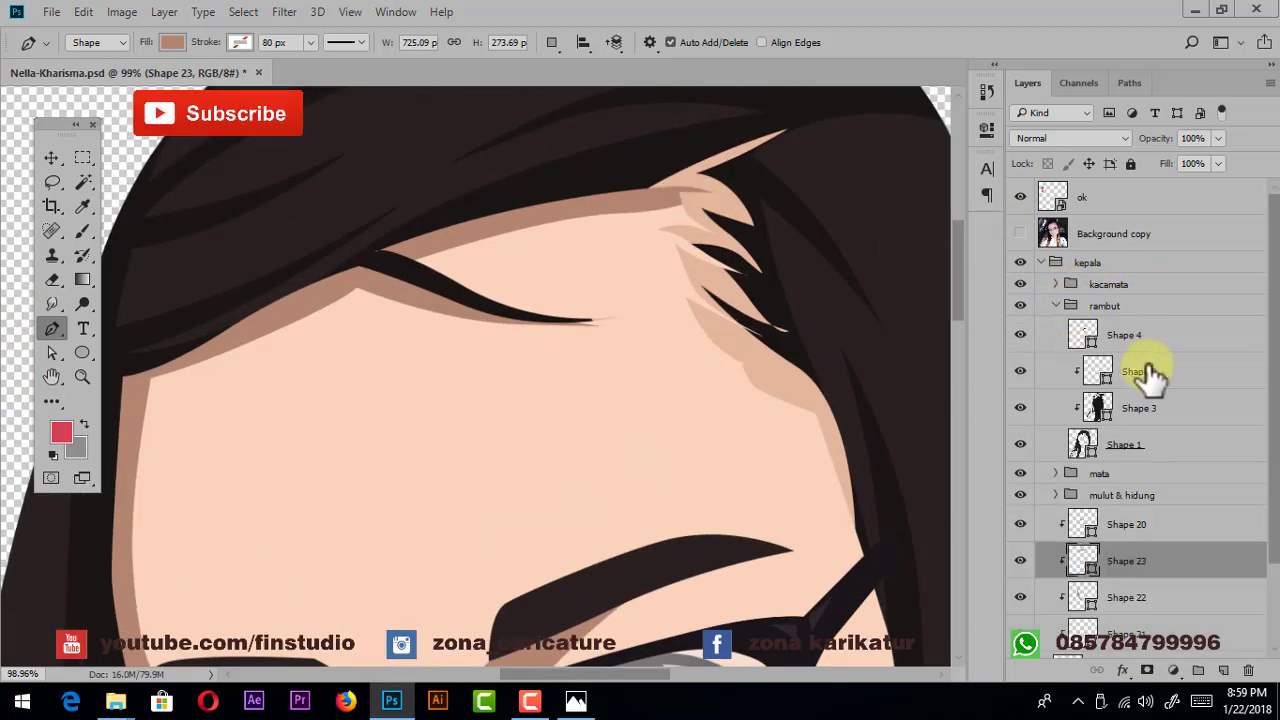
double_click(1098, 372)
click(514, 224)
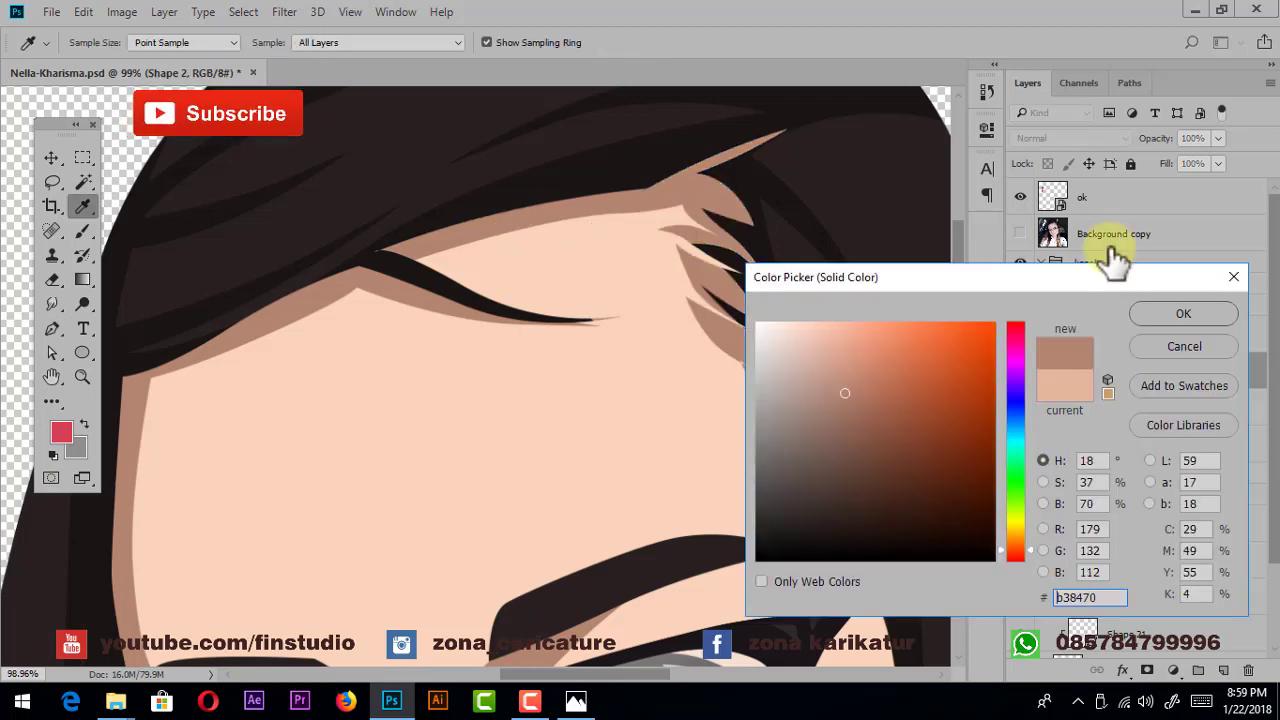
click(1178, 318)
scroll(786, 309, down, 5)
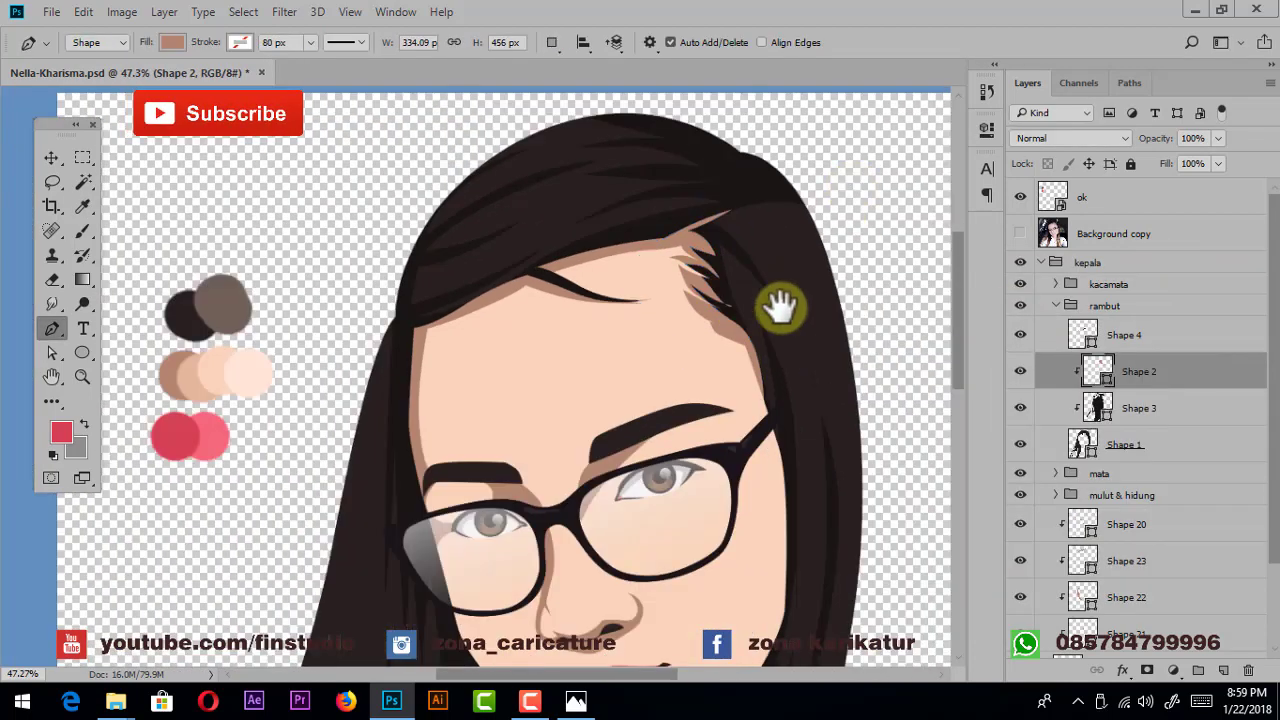
scroll(781, 308, up, 1)
scroll(857, 318, up, 1)
scroll(749, 297, up, 1)
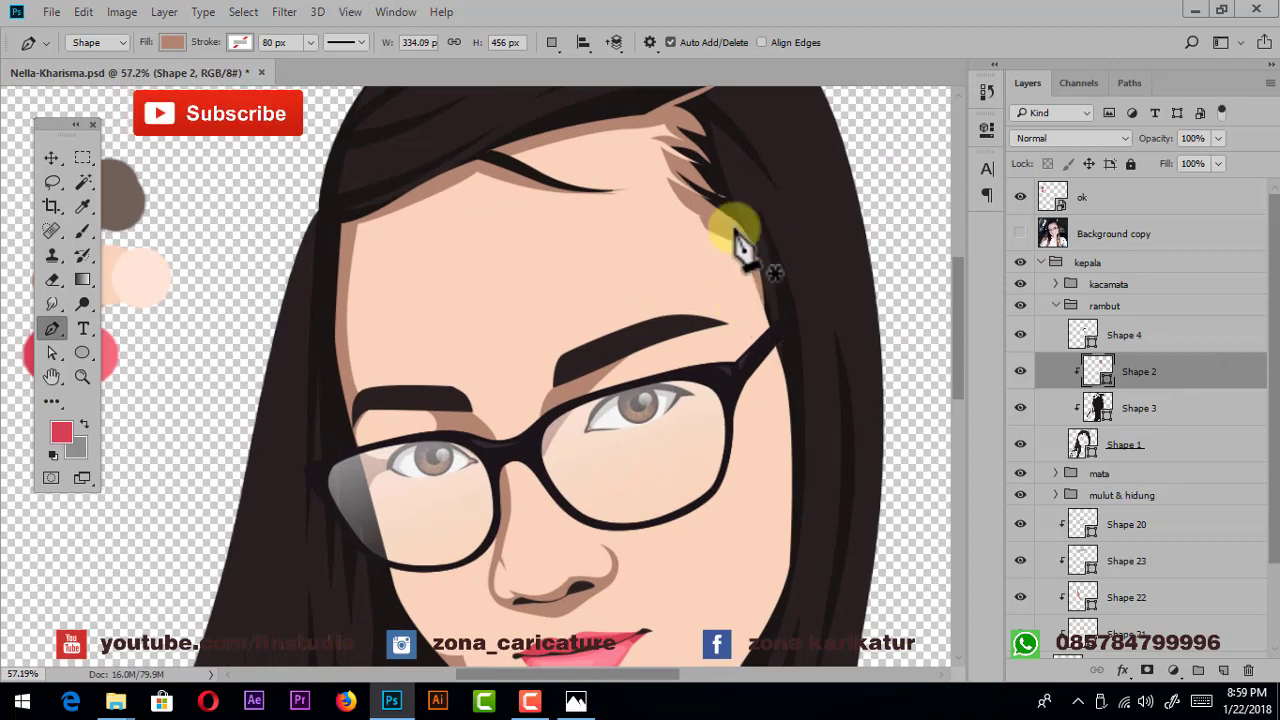
scroll(735, 240, up, 1)
scroll(1195, 430, down, 3)
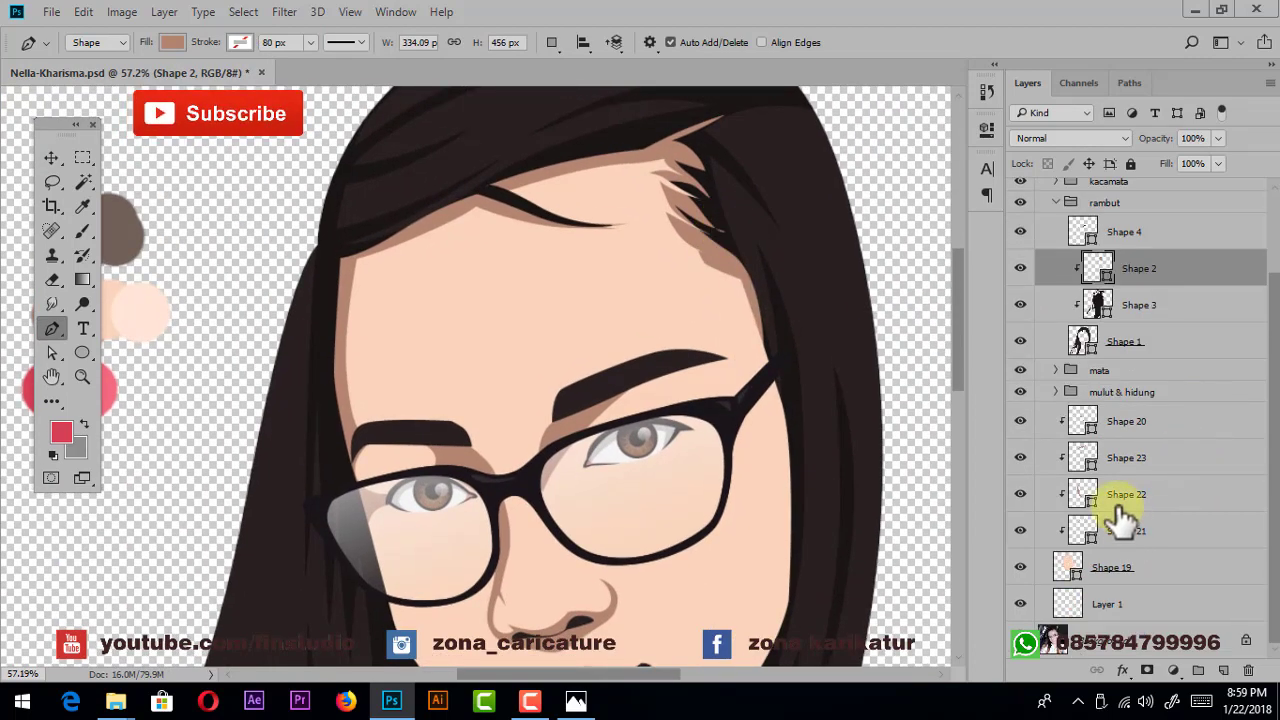
- Select the Shape 22 shadow layer and show the reference photo for tracing
click(1122, 505)
drag(746, 263, 729, 277)
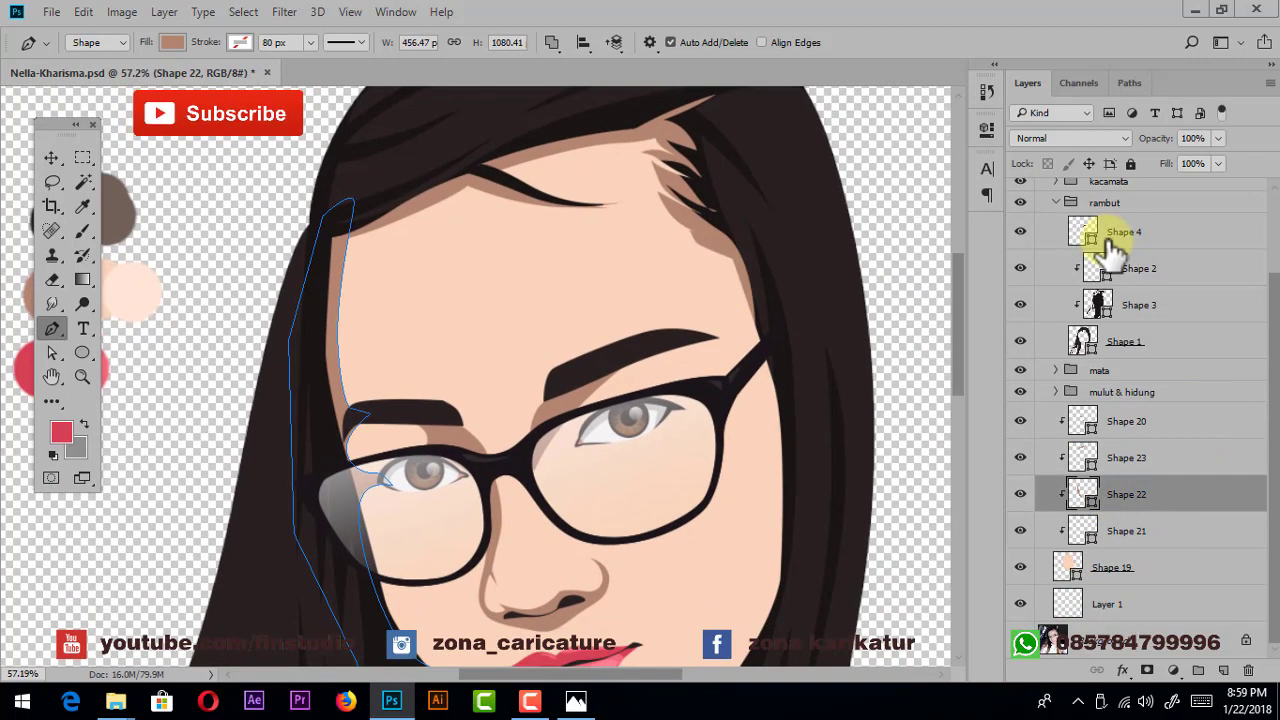
scroll(1094, 243, up, 1)
click(1020, 234)
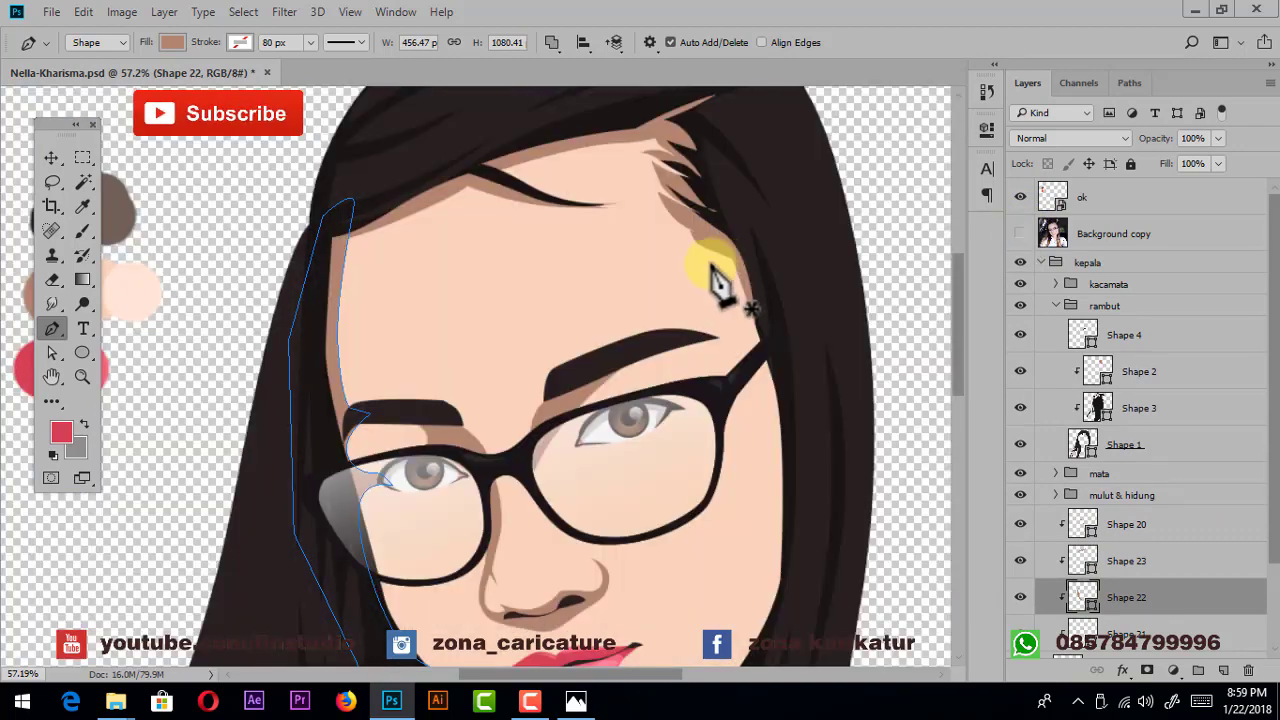
scroll(725, 270, down, 3)
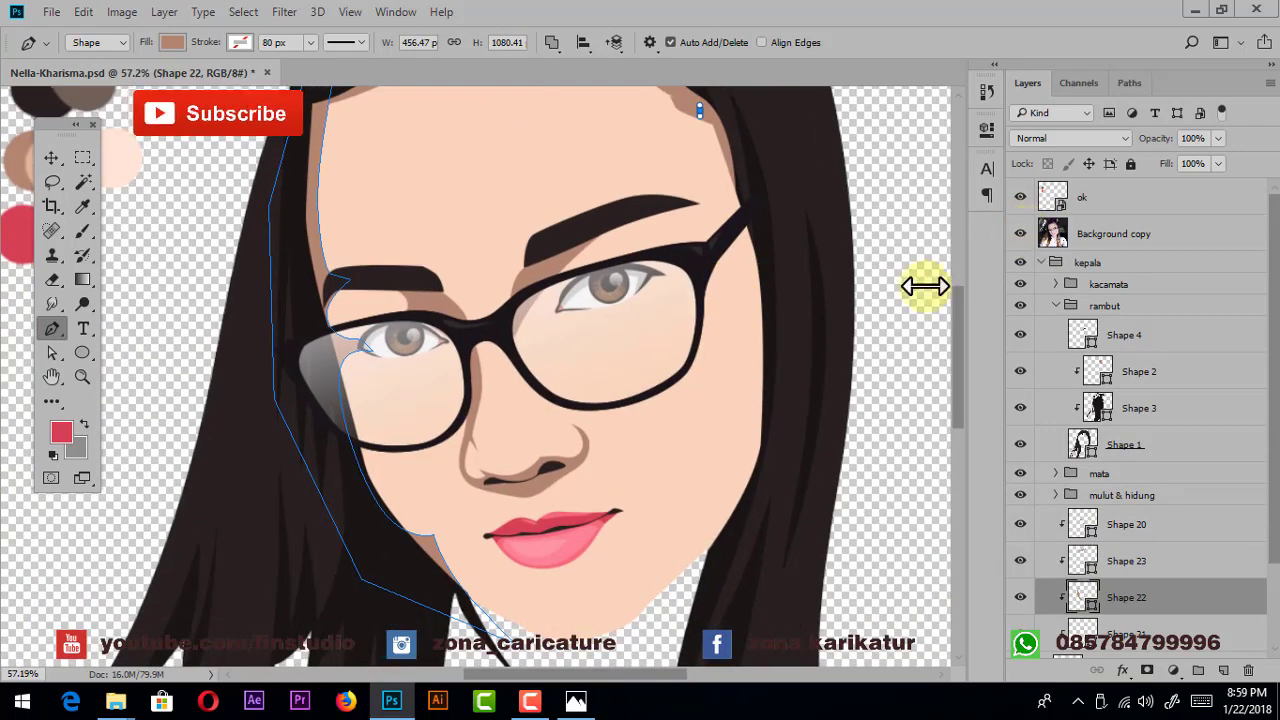
click(753, 328)
- Add anchors down the right face edge and cheek, closing the extended shadow outline
click(748, 389)
click(744, 450)
click(735, 507)
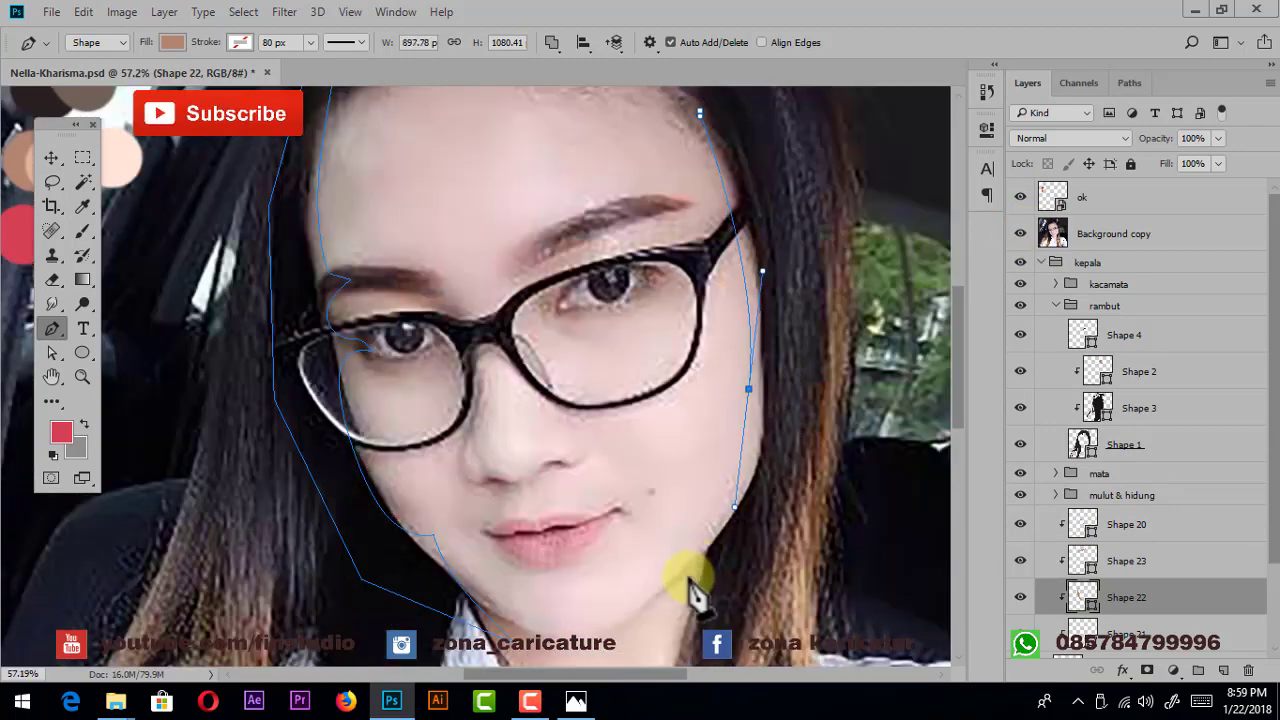
click(782, 465)
scroll(814, 329, up, 3)
click(807, 421)
click(773, 218)
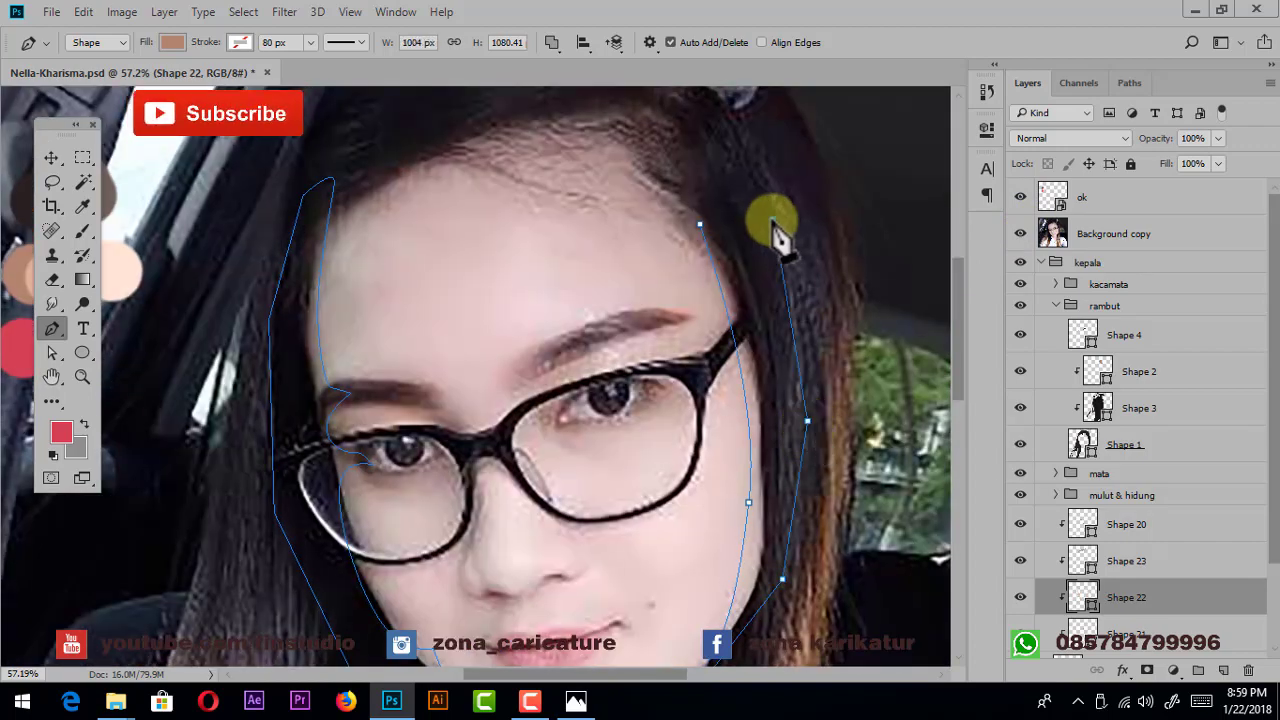
click(700, 225)
- Hide the reference photo and compare the extended face shadow against it
click(1020, 233)
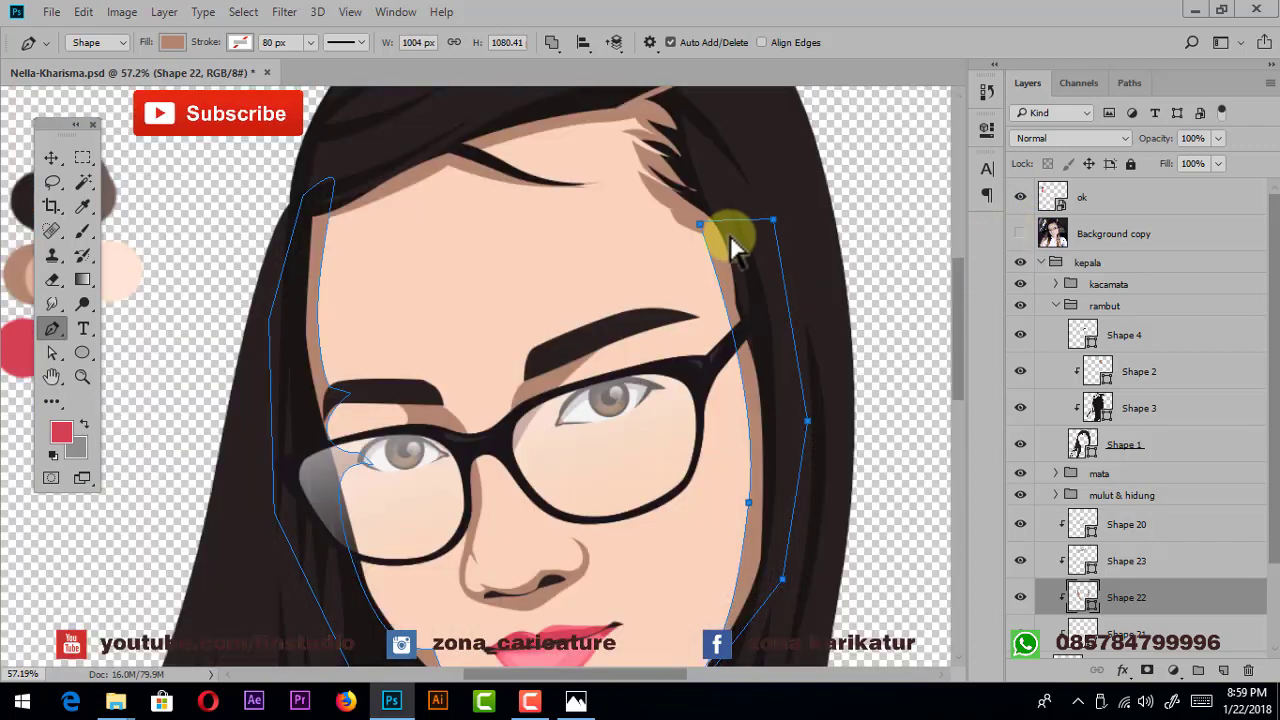
scroll(806, 286, down, 3)
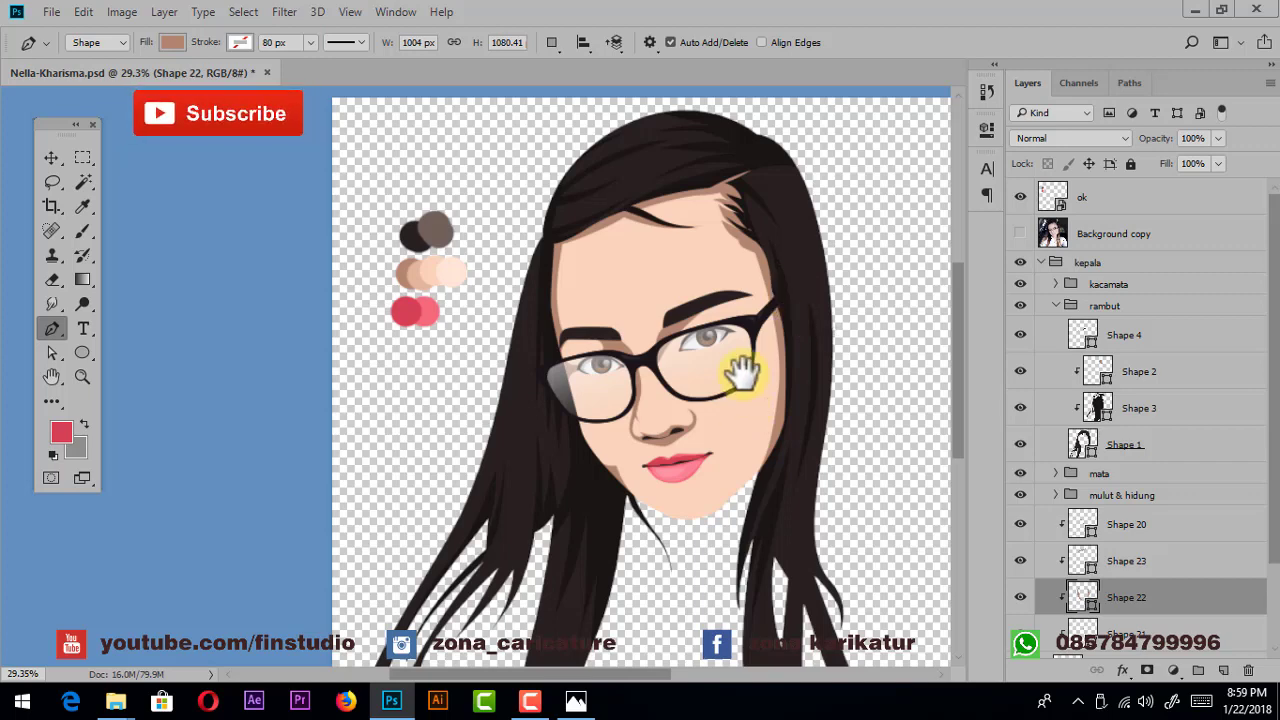
scroll(765, 380, down, 2)
scroll(664, 302, up, 1)
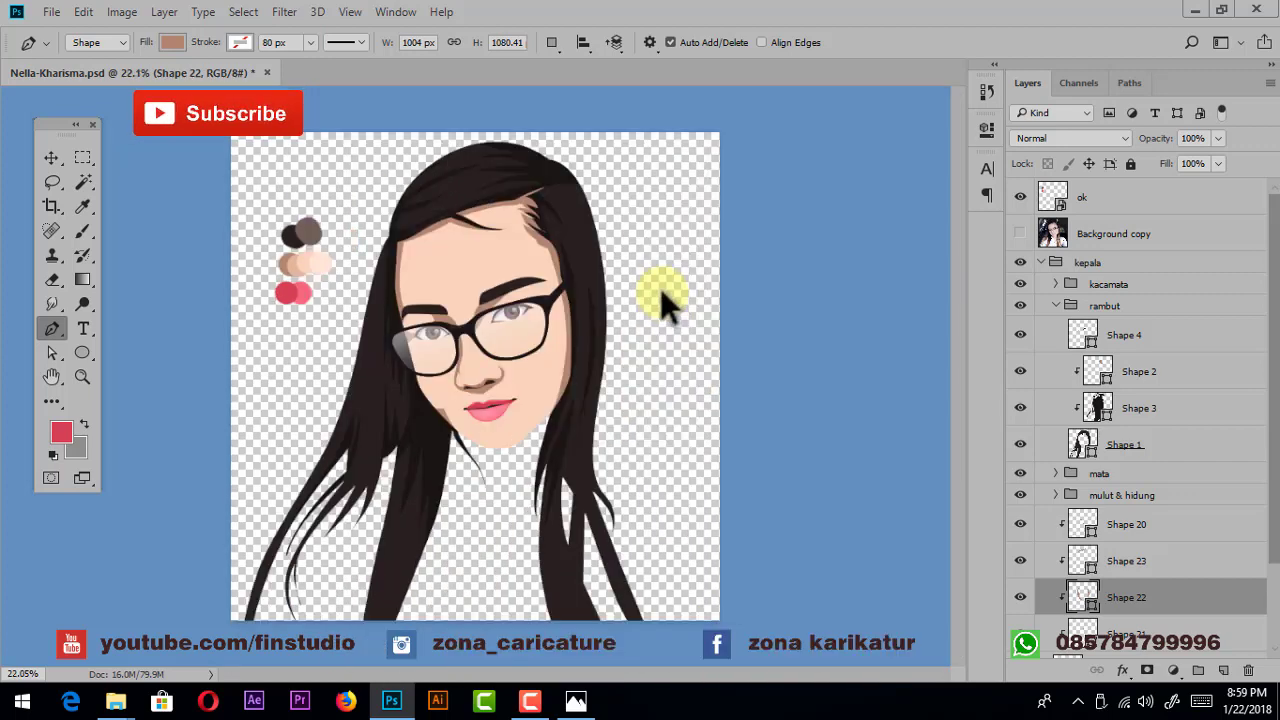
drag(404, 375, 634, 372)
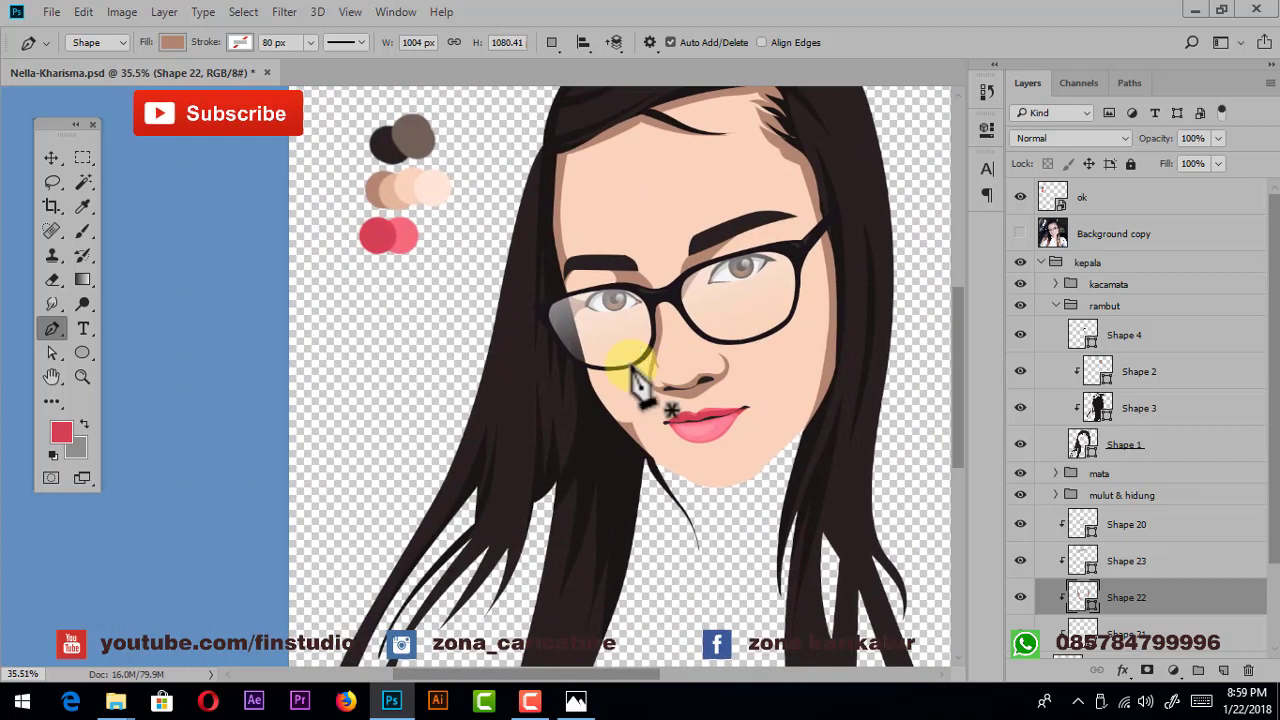
click(1020, 234)
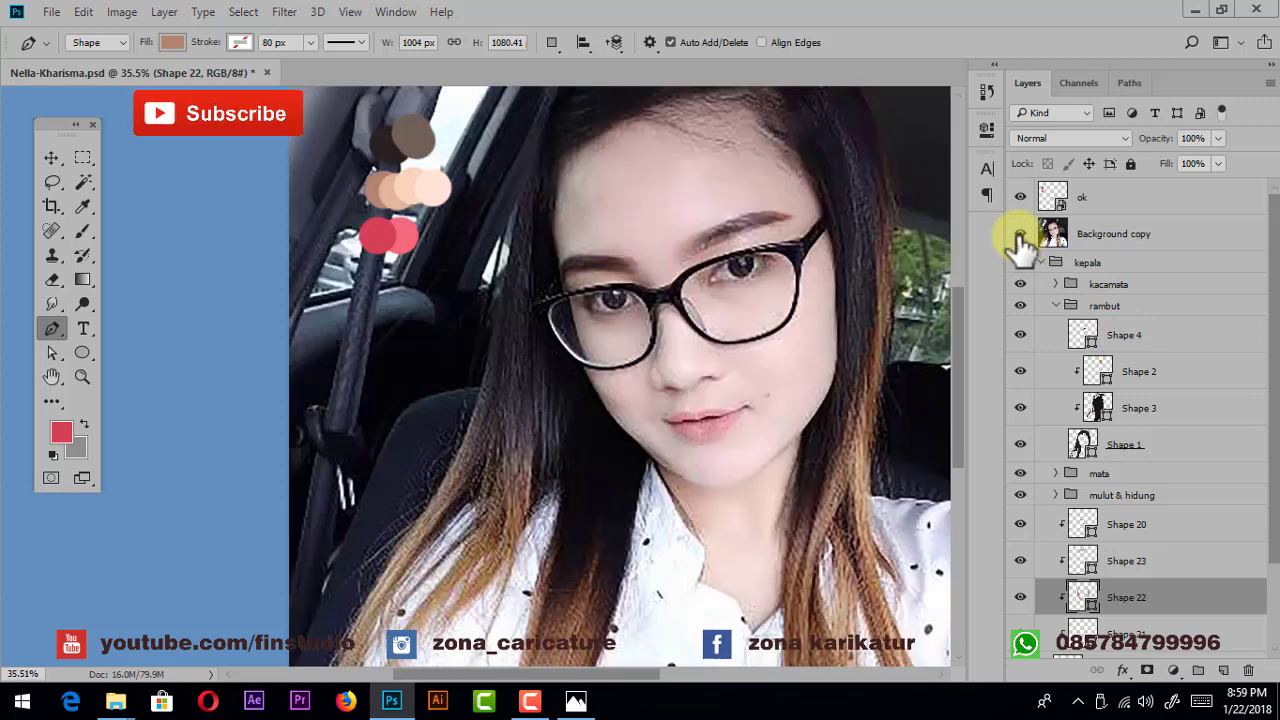
click(1020, 234)
- Pick Shape 22 from the canvas and toggle its visibility to judge the shadow
click(83, 157)
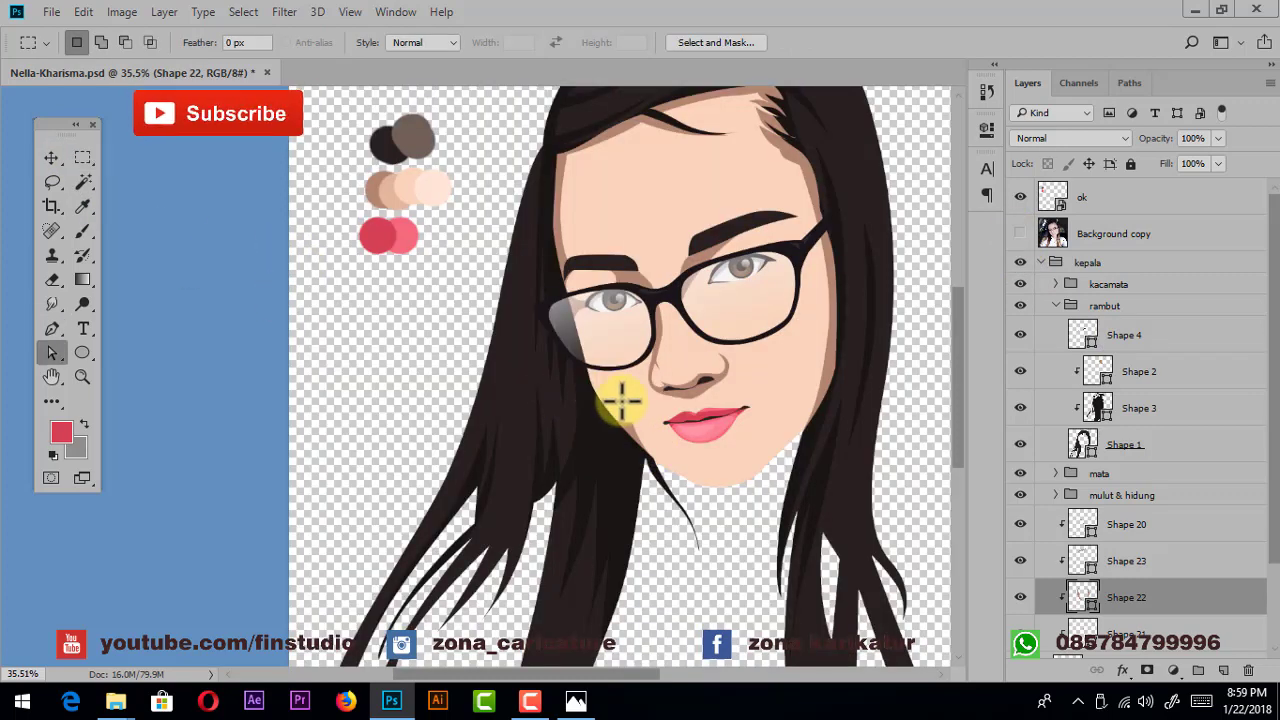
key(a)
click(52, 158)
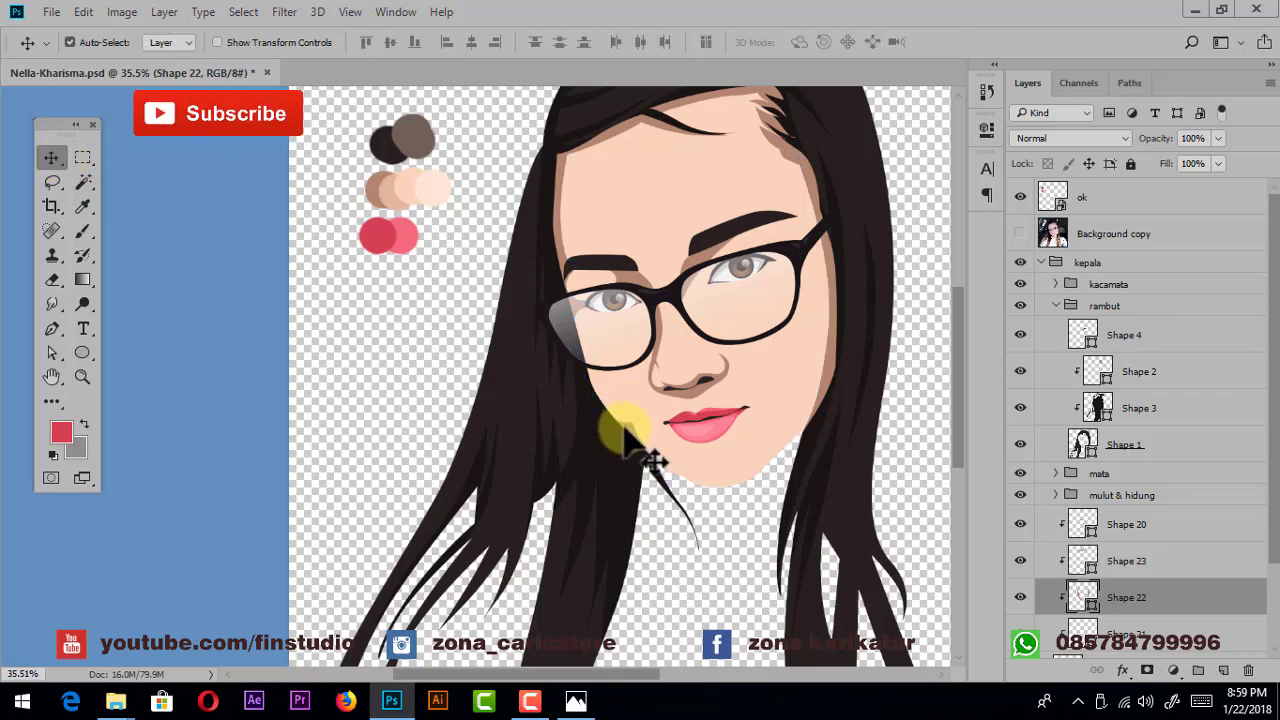
right_click(625, 435)
click(665, 458)
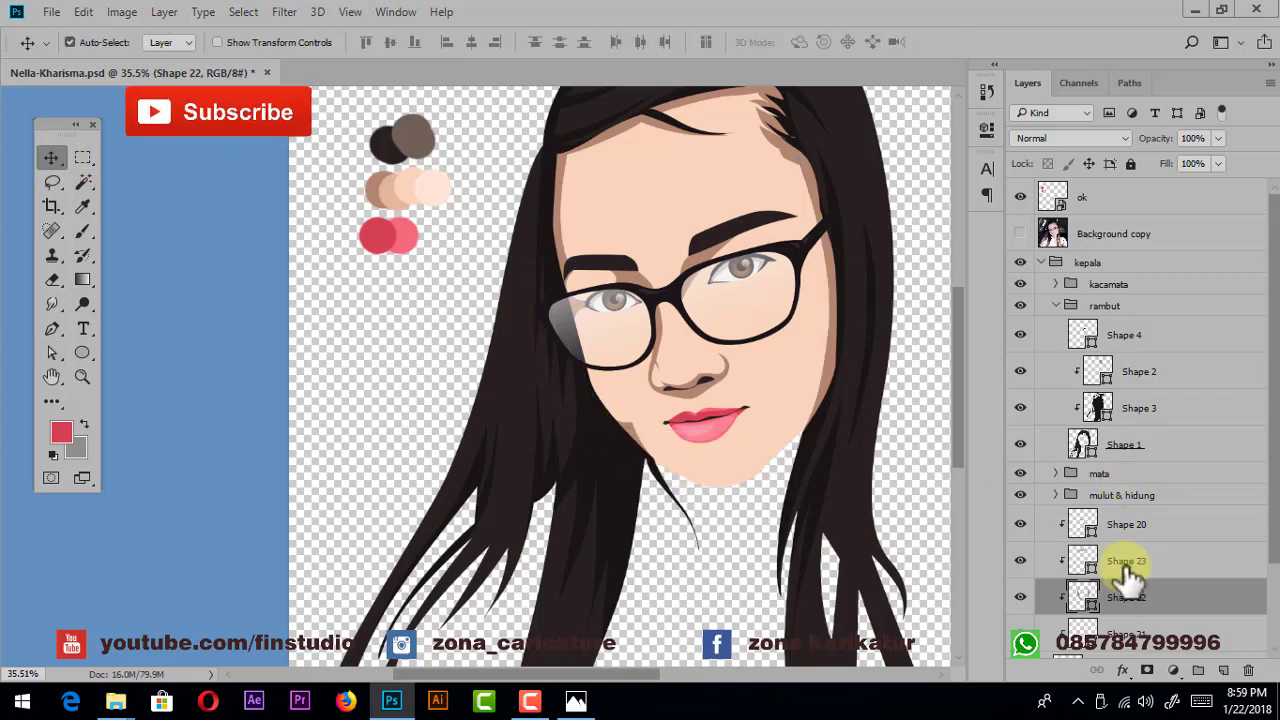
click(1020, 597)
click(1020, 597)
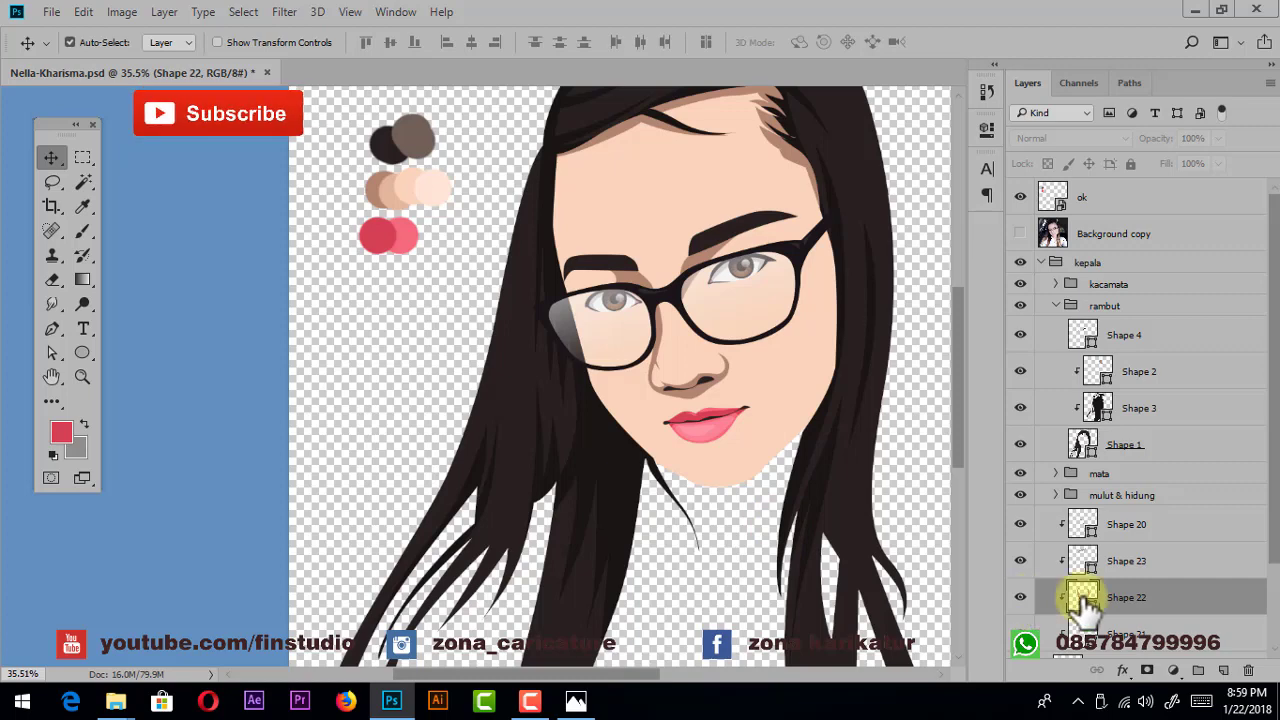
- Return to the Pen tool in shape mode and re-frame the face view
click(41, 327)
scroll(678, 400, up, 2)
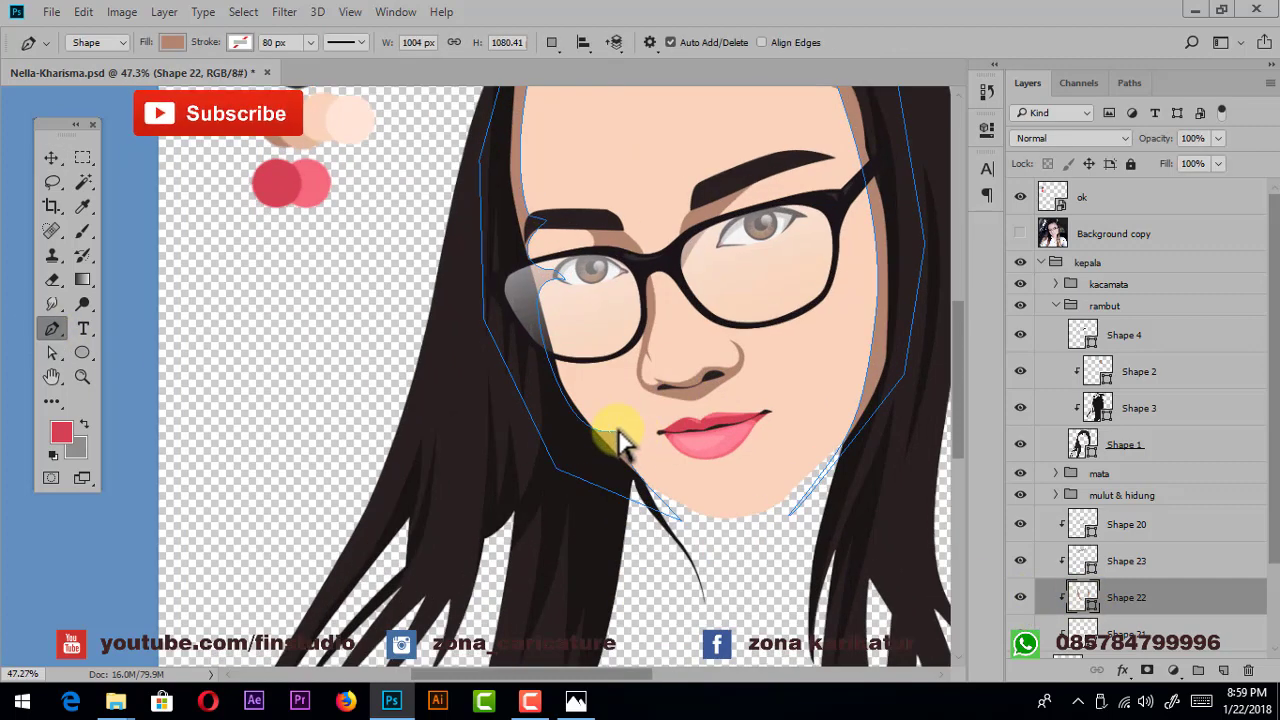
scroll(613, 483, down, 1)
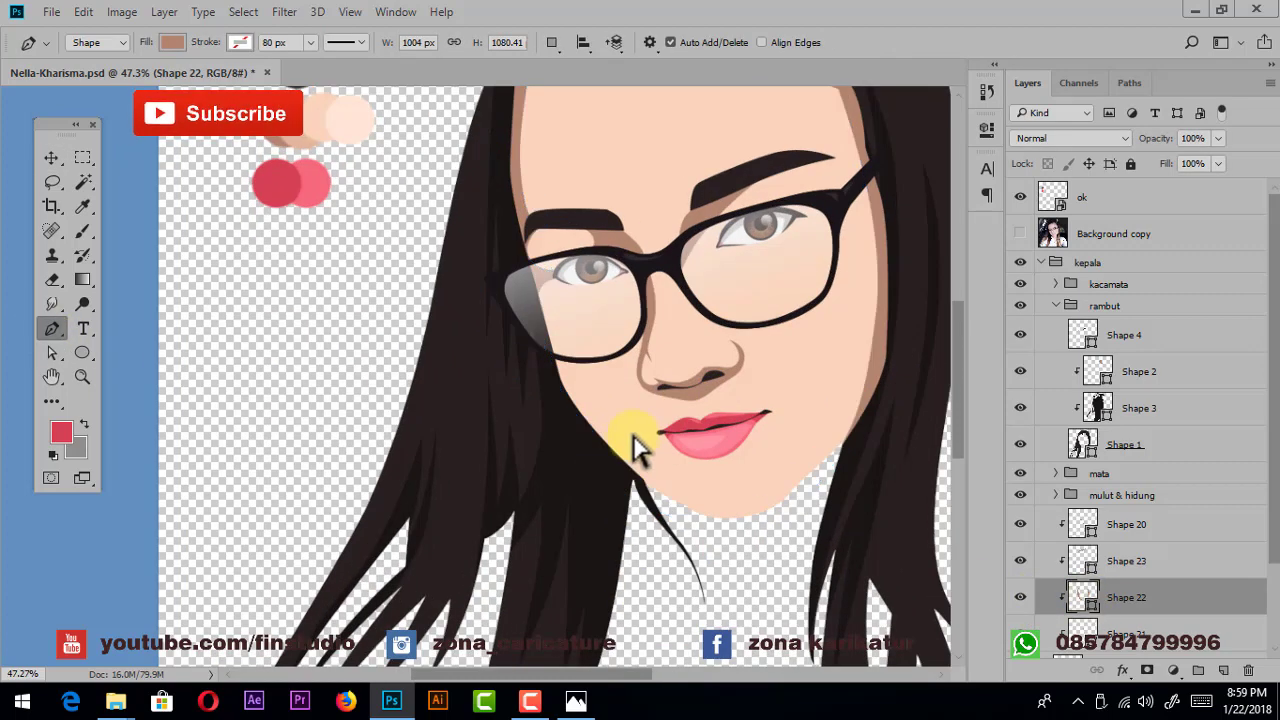
scroll(634, 449, down, 1)
scroll(672, 400, down, 1)
scroll(543, 329, up, 1)
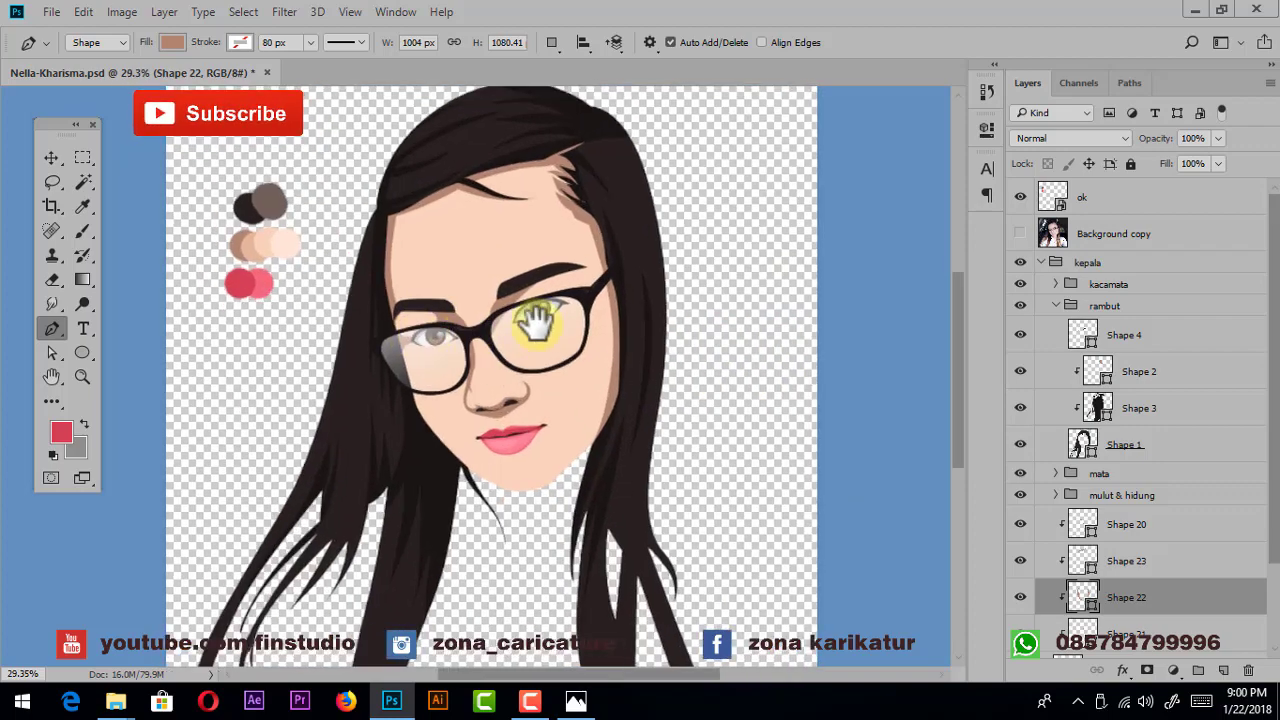
scroll(551, 334, up, 1)
scroll(577, 337, up, 2)
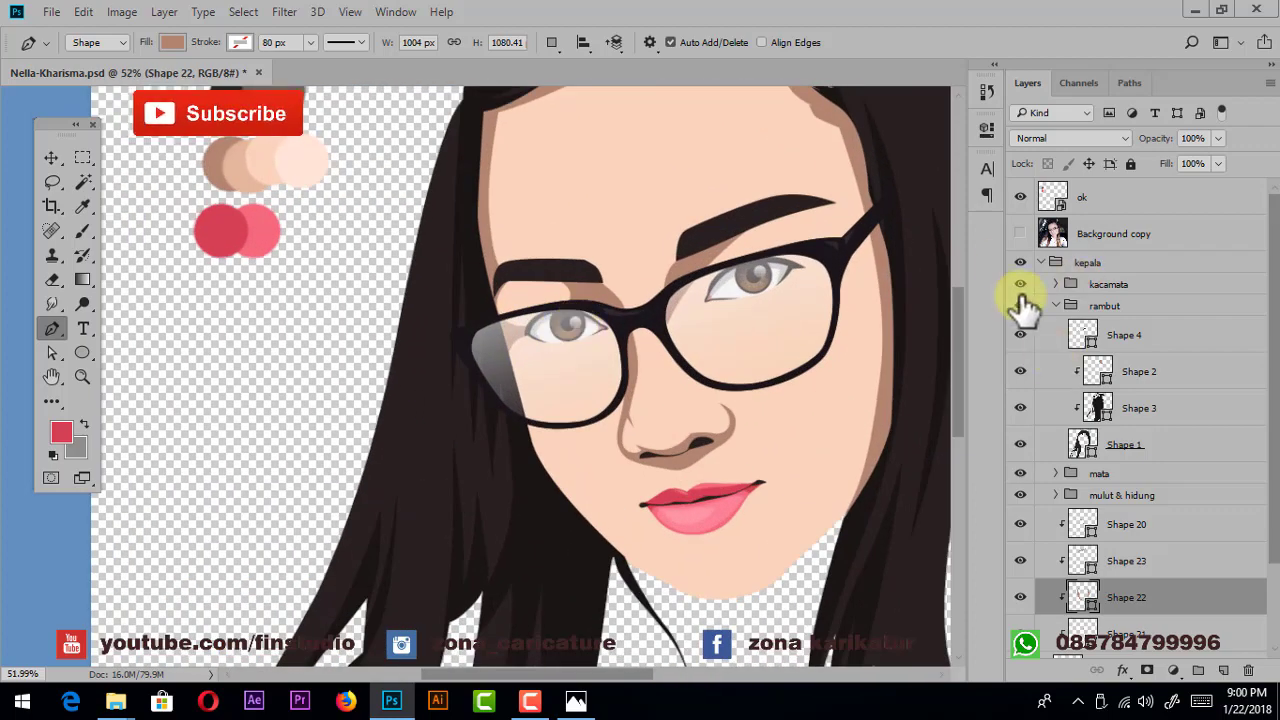
- Over the reference photo, draw a brown crescent shadow under the first eye
click(1020, 233)
scroll(550, 367, up, 6)
scroll(550, 367, up, 2)
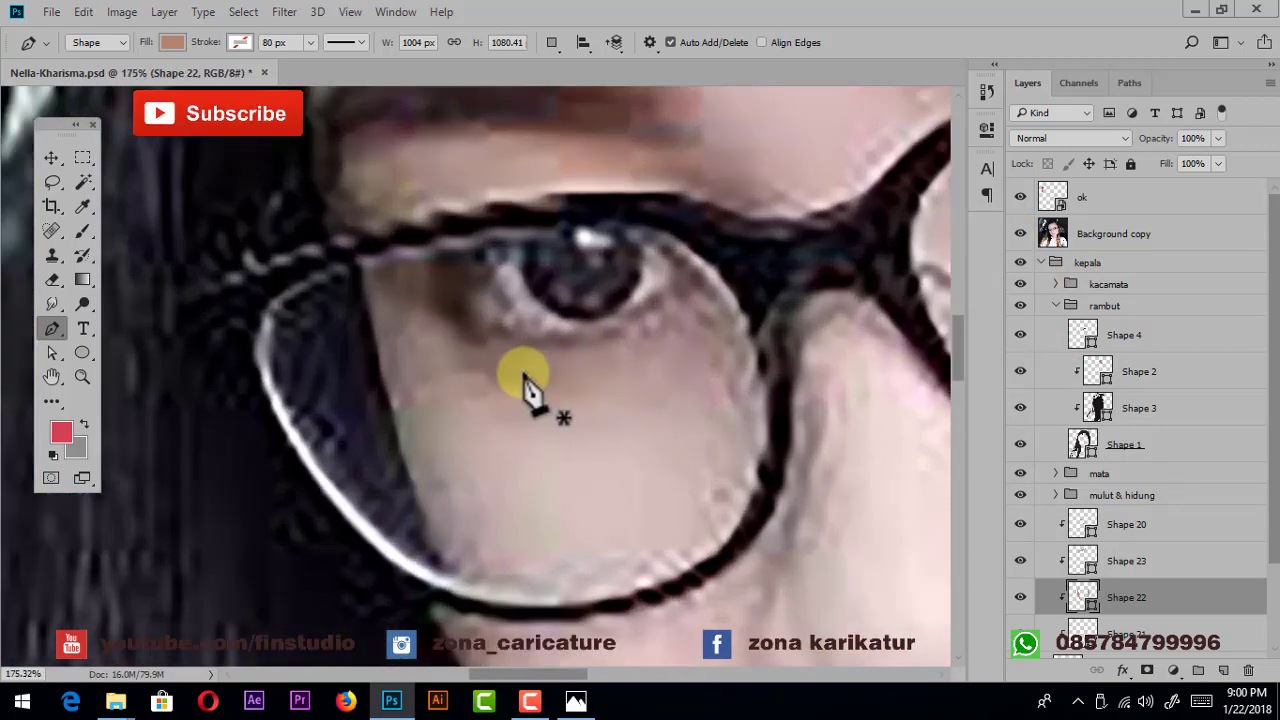
click(480, 361)
drag(583, 368, 655, 352)
click(686, 334)
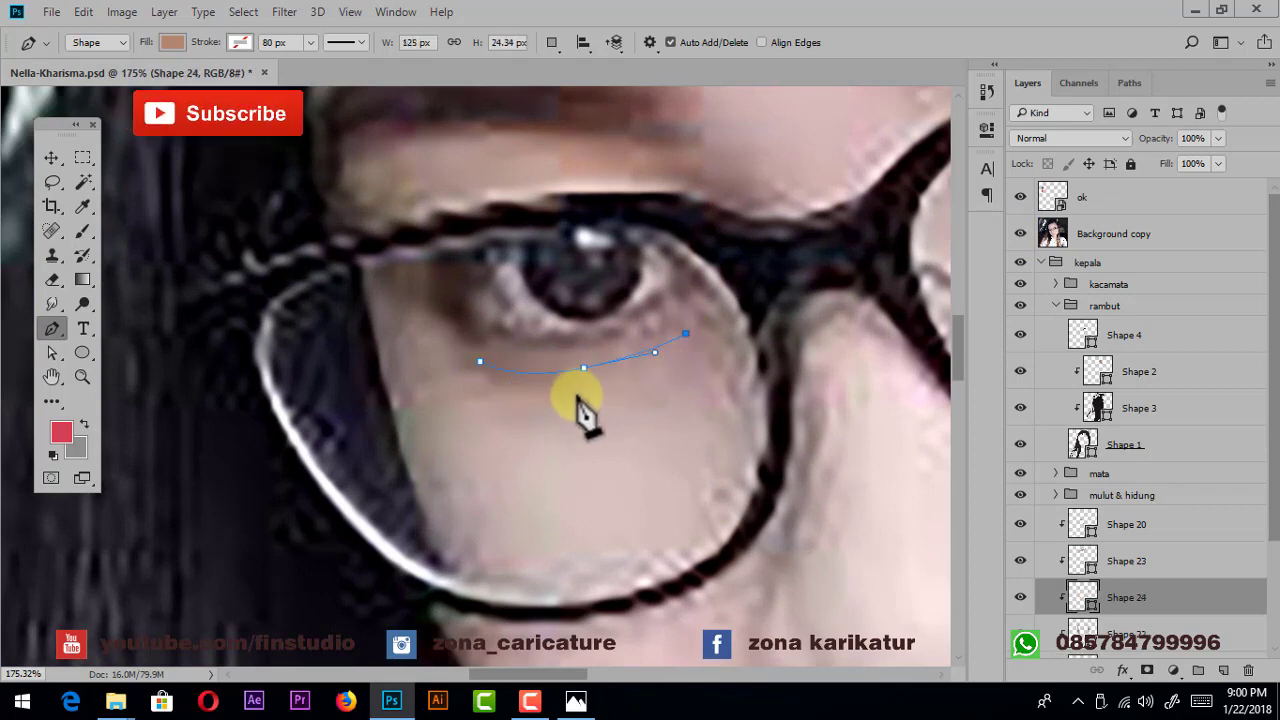
drag(568, 401, 497, 404)
click(480, 361)
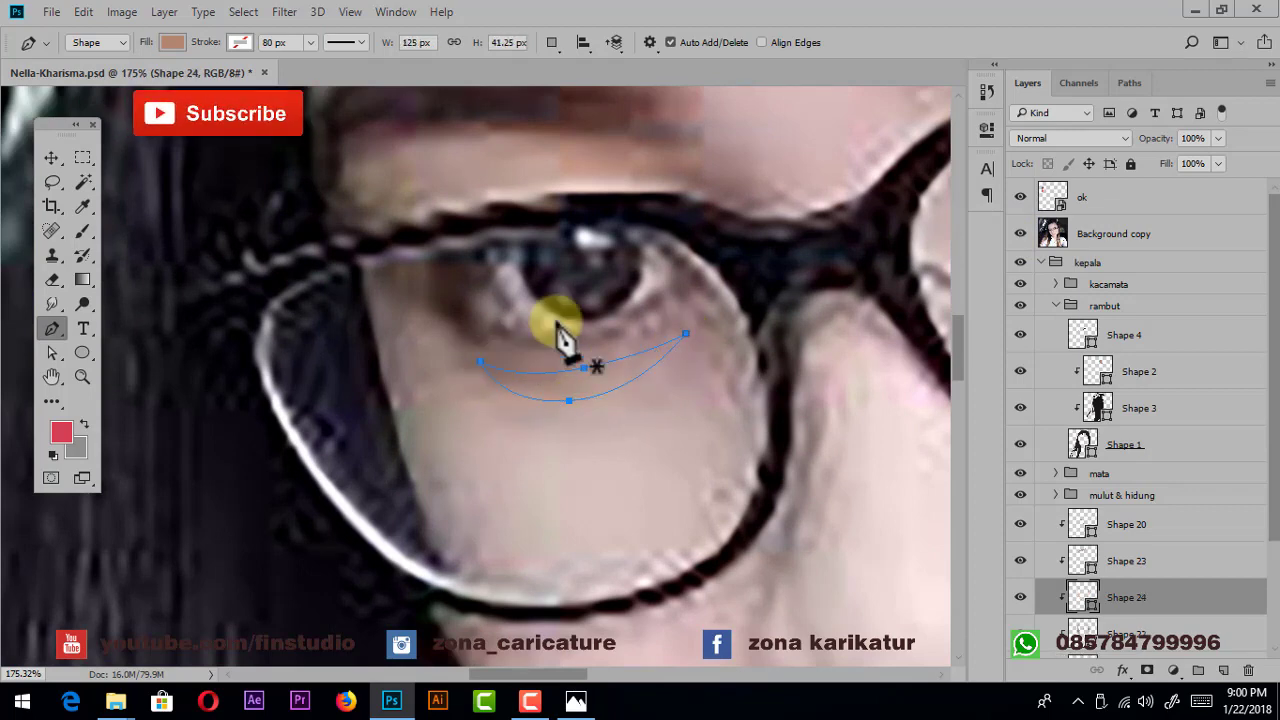
- Set paths to combine into the same shape and draw the second under-eye crescent
click(551, 42)
click(605, 83)
drag(757, 270, 408, 371)
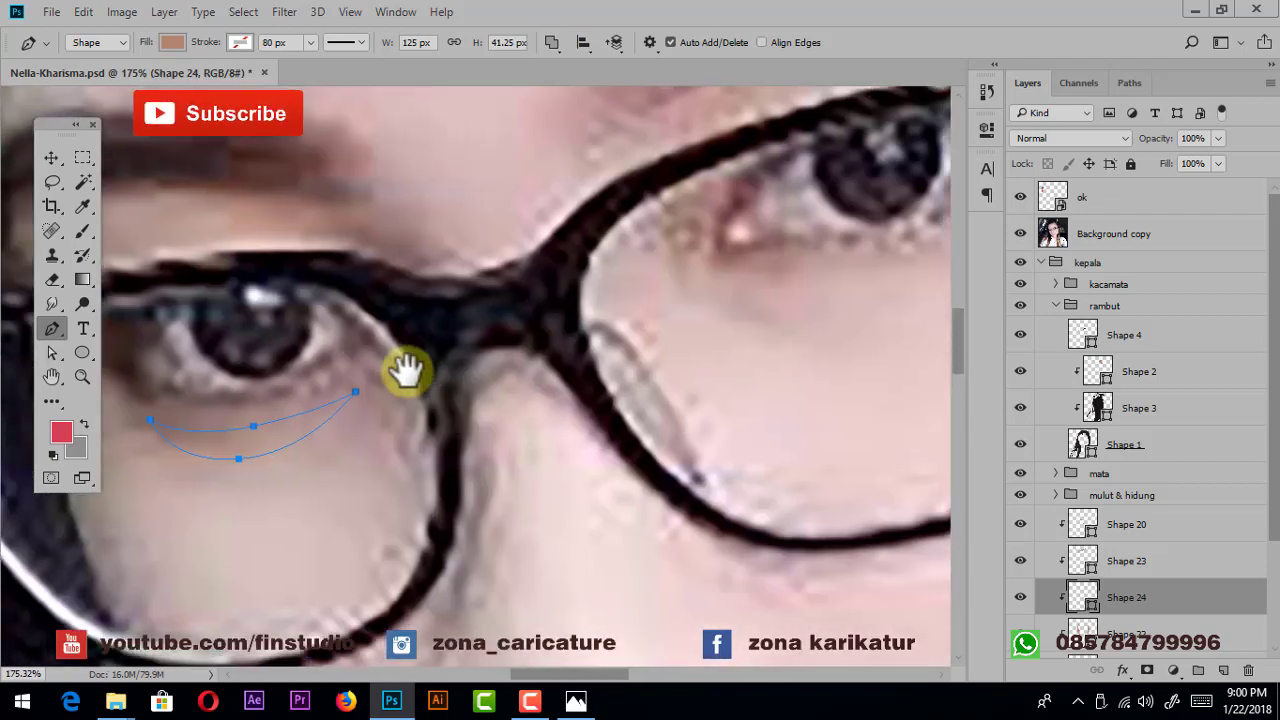
drag(801, 320, 895, 266)
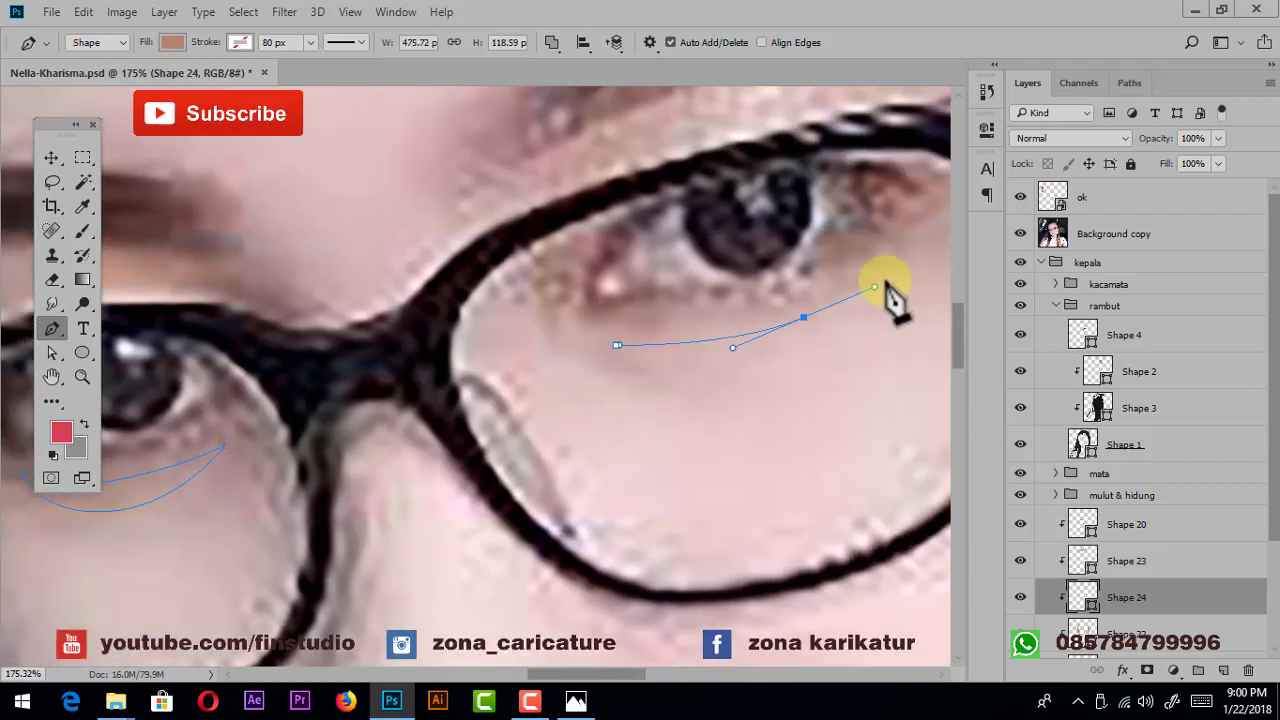
drag(710, 390, 627, 358)
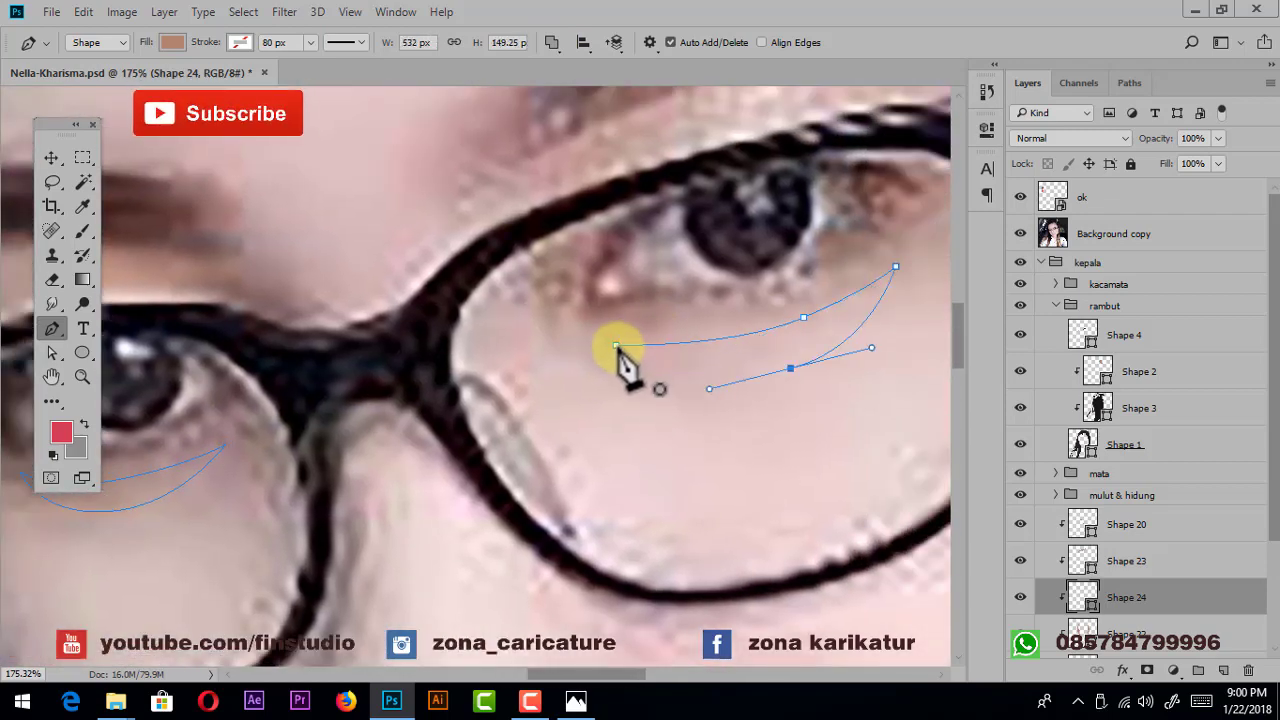
click(616, 345)
- Hide the reference photo and compare the under-eye crescents against it
scroll(829, 329, down, 2)
scroll(829, 329, down, 1)
click(1019, 233)
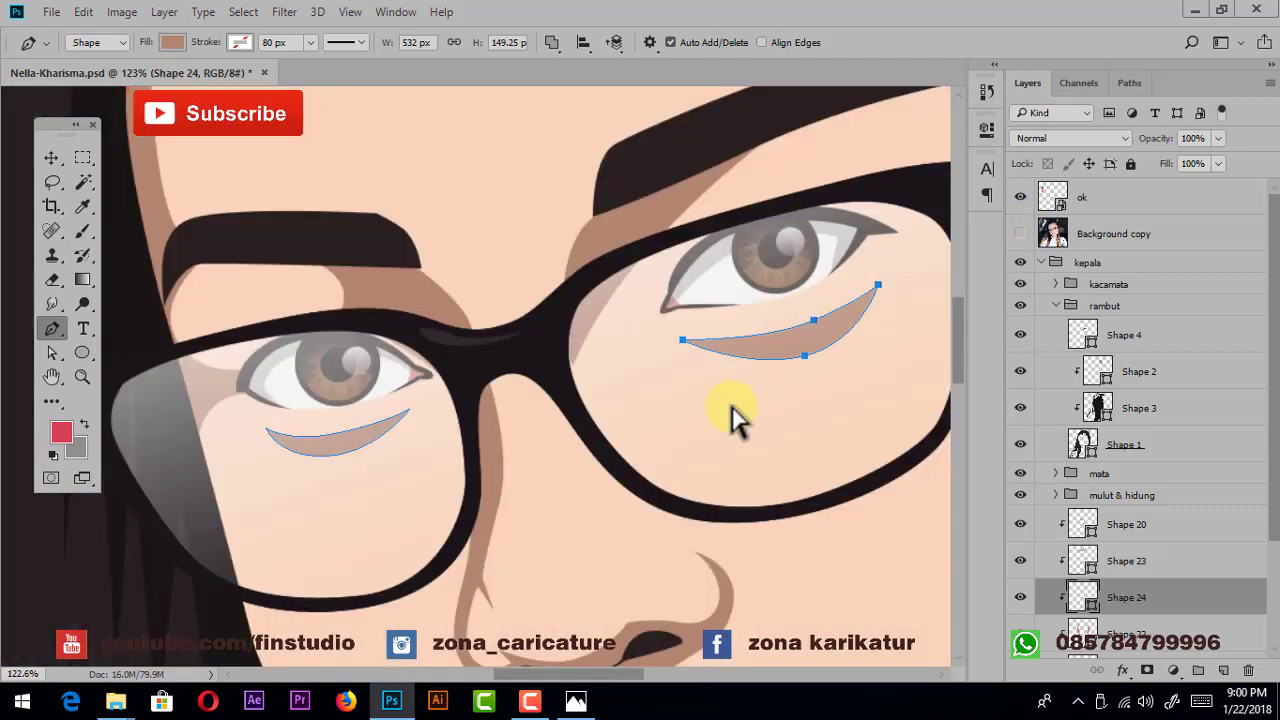
scroll(667, 361, down, 3)
scroll(623, 429, down, 1)
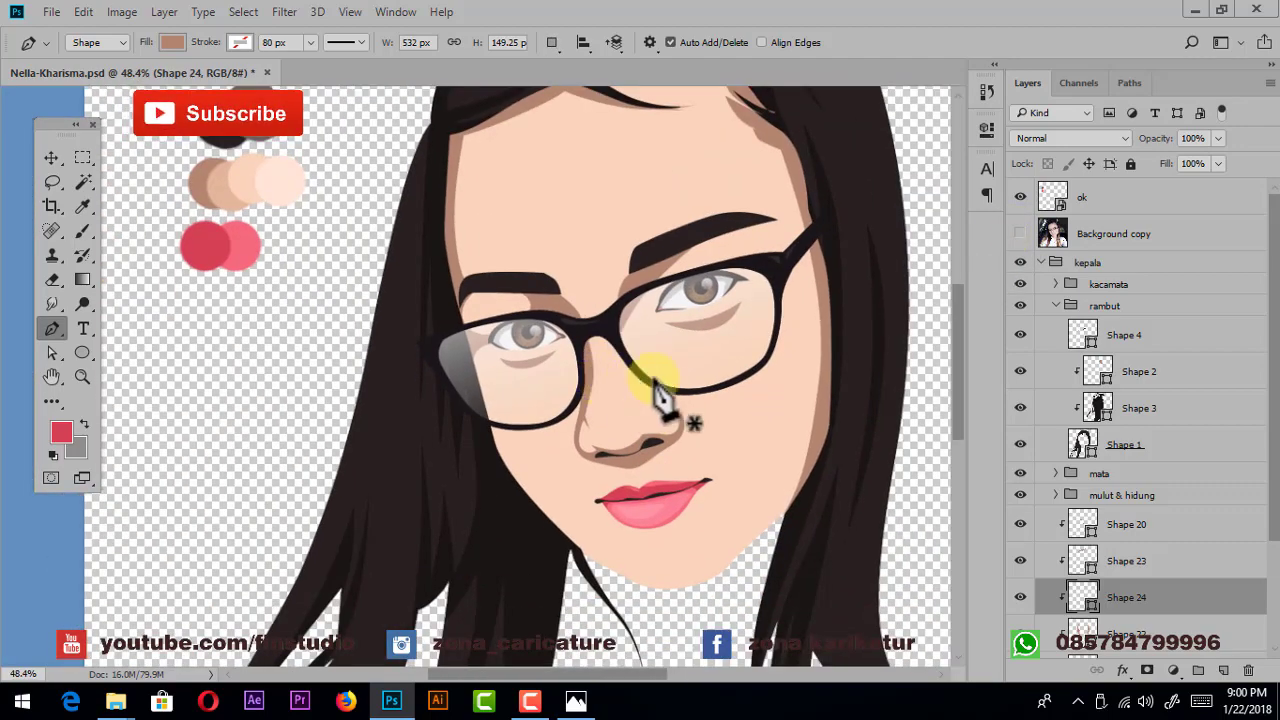
scroll(651, 386, down, 1)
click(1019, 233)
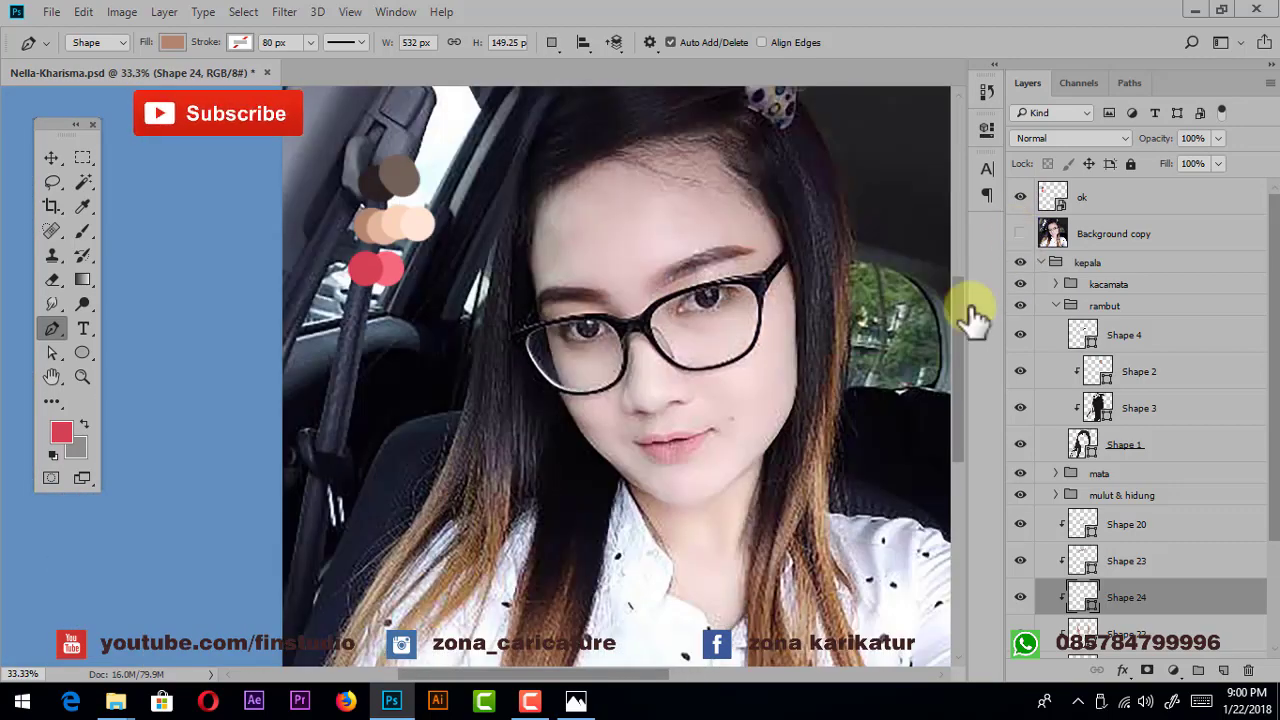
click(1019, 233)
scroll(652, 436, up, 2)
scroll(636, 384, up, 1)
scroll(637, 386, up, 2)
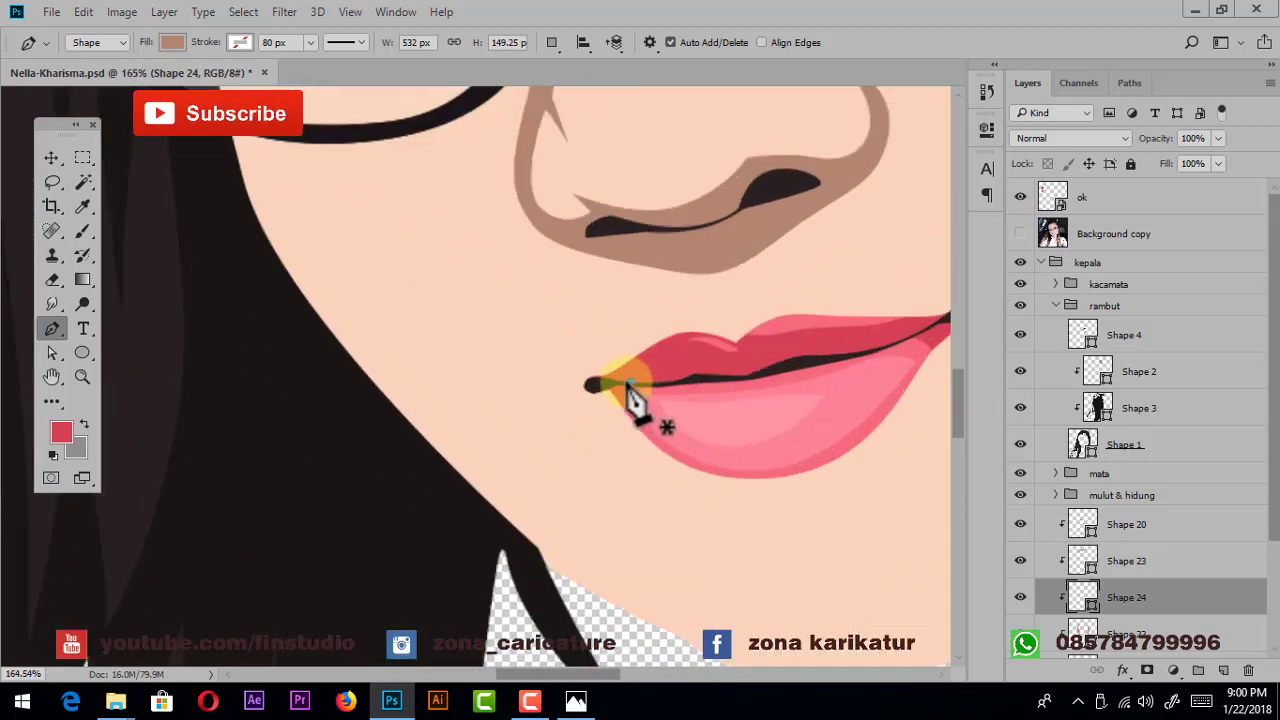
- Undo the stray anchor and trace the lip-line shadow out to the mouth corners
key(ctrl+z)
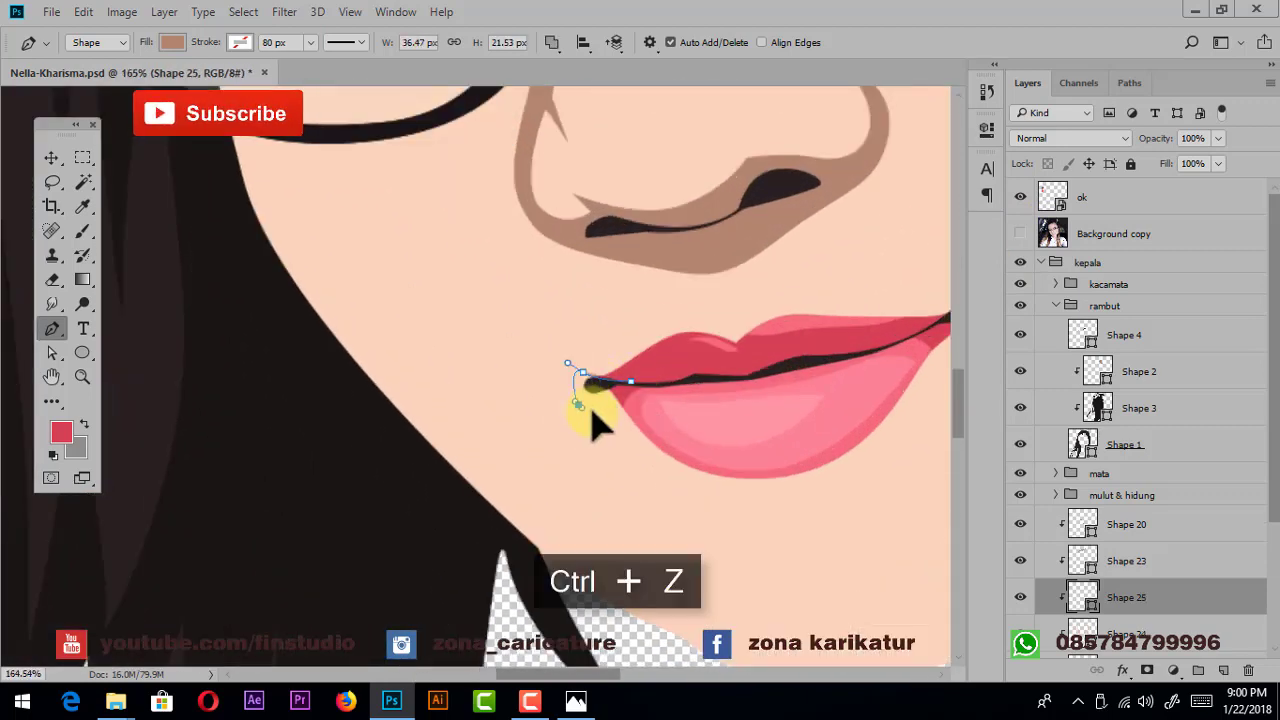
drag(793, 374, 643, 394)
mouse_move(825, 347)
mouse_down()
mouse_move(832, 360)
mouse_move(487, 403)
mouse_up()
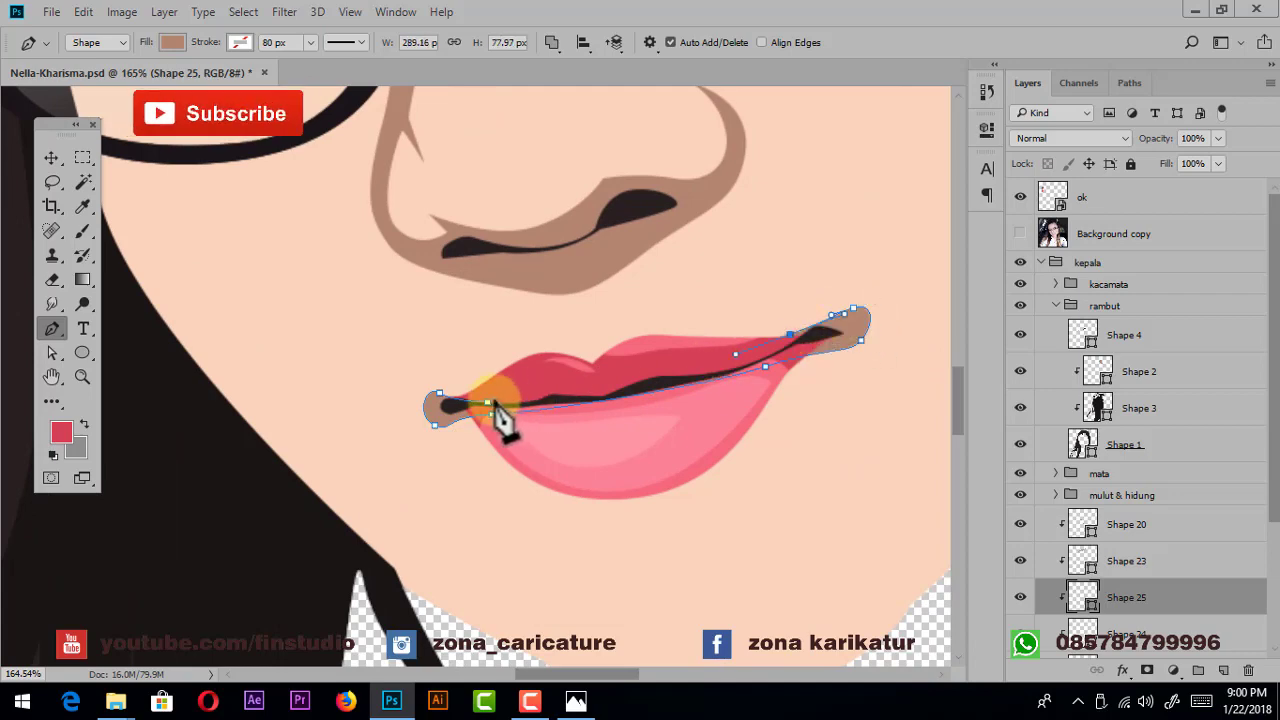
scroll(668, 326, down, 3)
scroll(651, 346, down, 2)
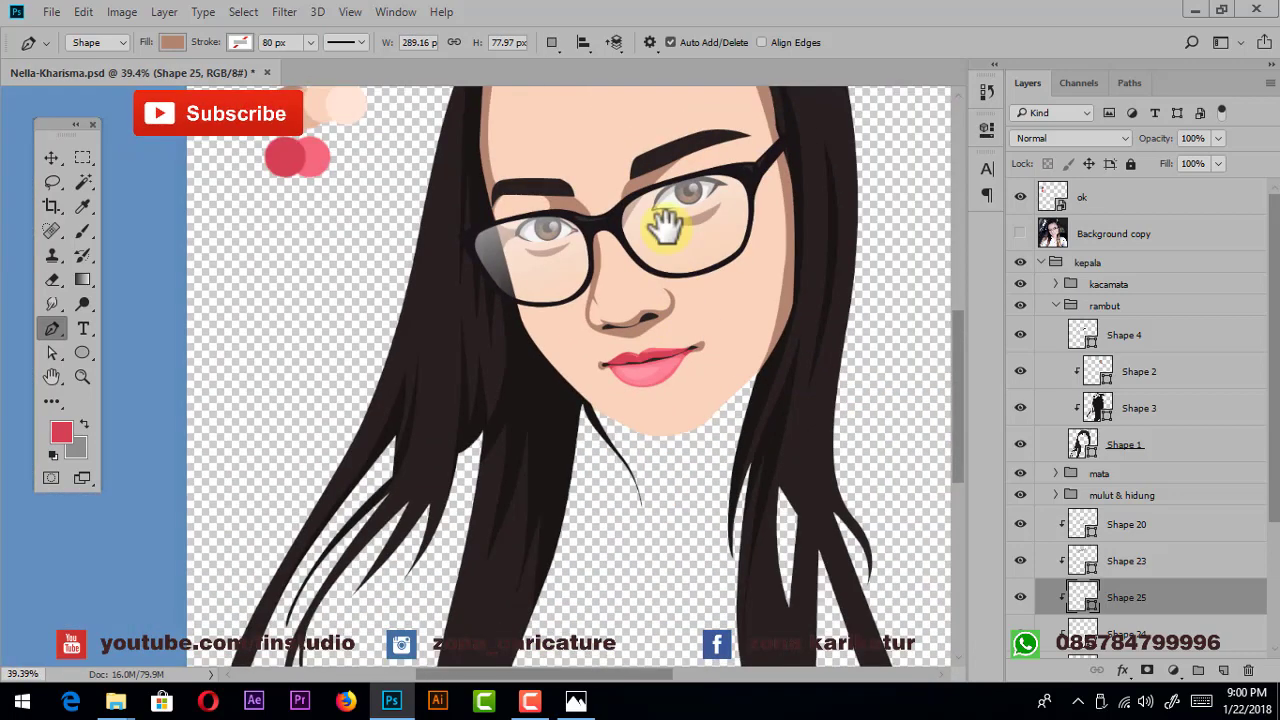
- Toggle the Background copy photo to compare the lip shadow with the reference
drag(663, 229, 851, 286)
click(1020, 234)
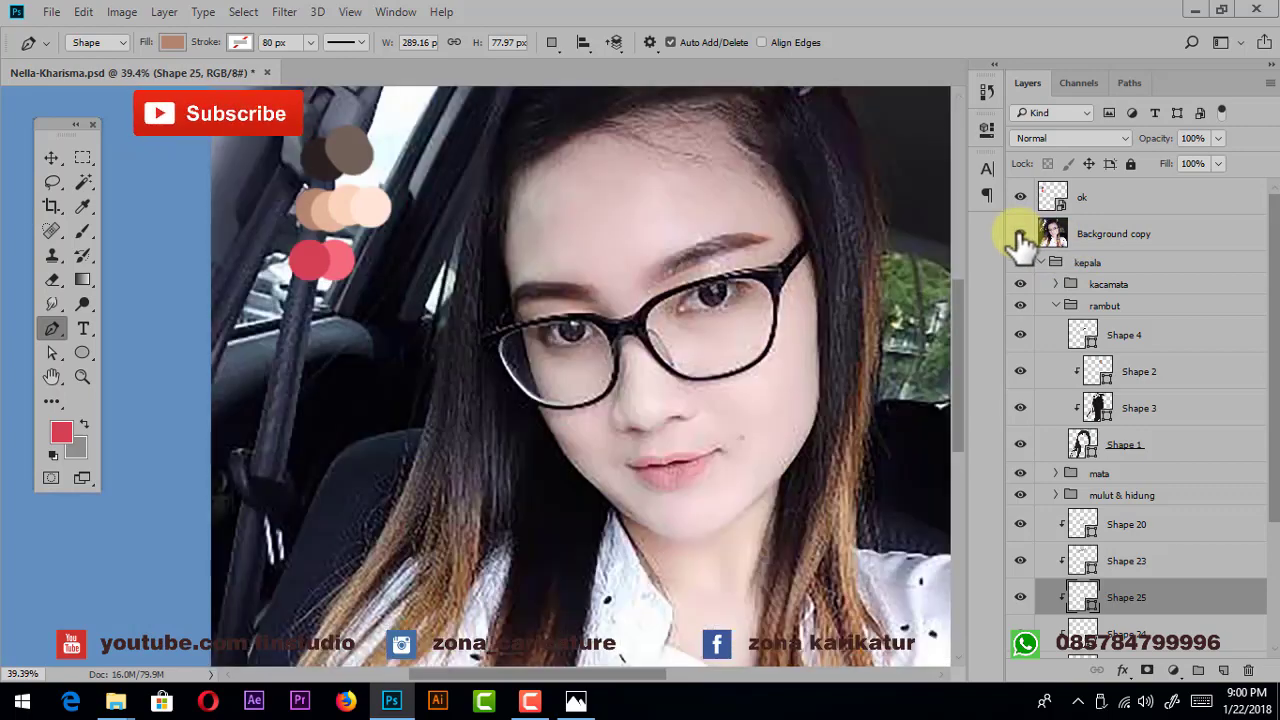
click(1020, 234)
scroll(590, 282, down, 1)
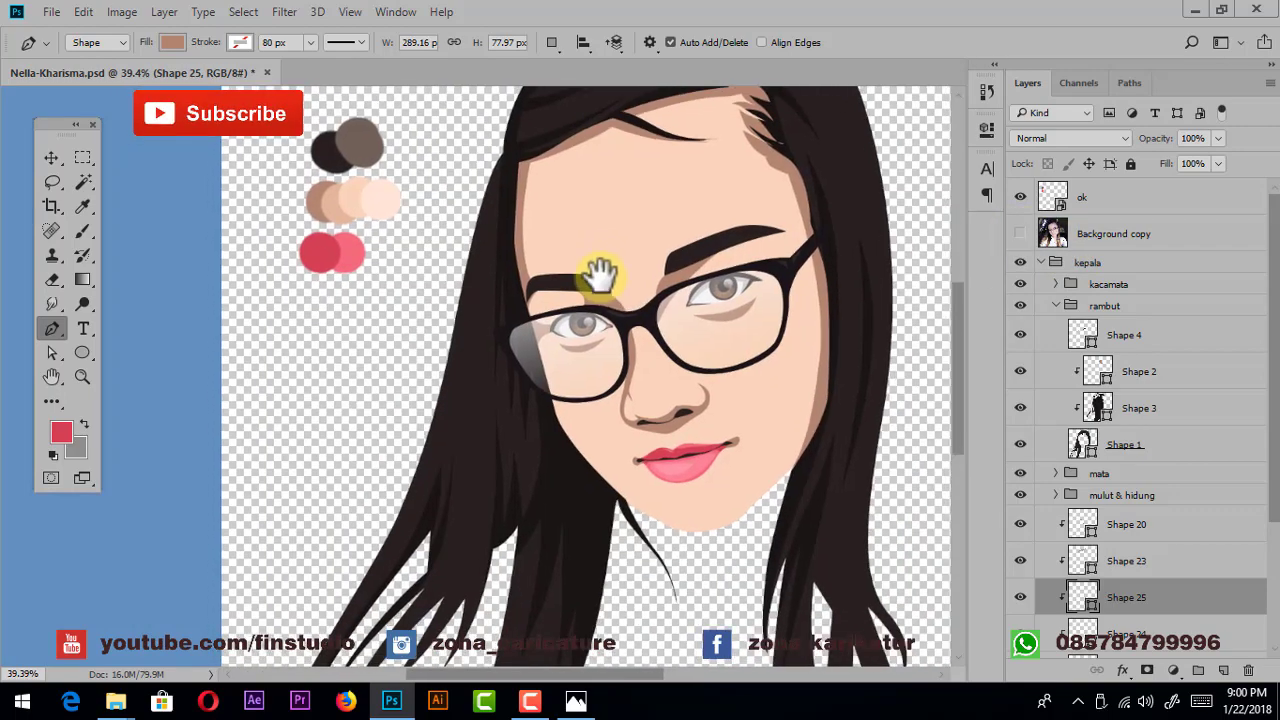
scroll(600, 270, down, 1)
scroll(625, 265, down, 1)
scroll(435, 347, down, 2)
scroll(449, 346, up, 2)
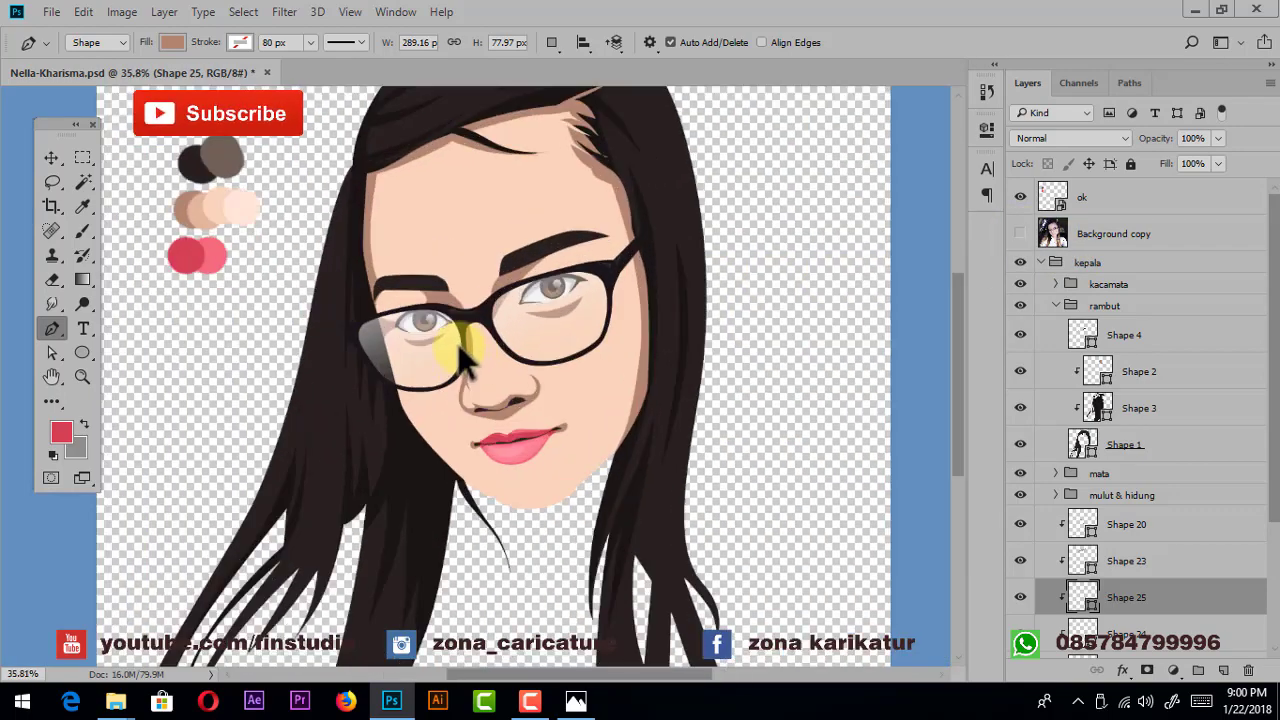
scroll(449, 335, up, 1)
scroll(449, 331, up, 1)
drag(449, 331, 592, 318)
scroll(1200, 615, down, 2)
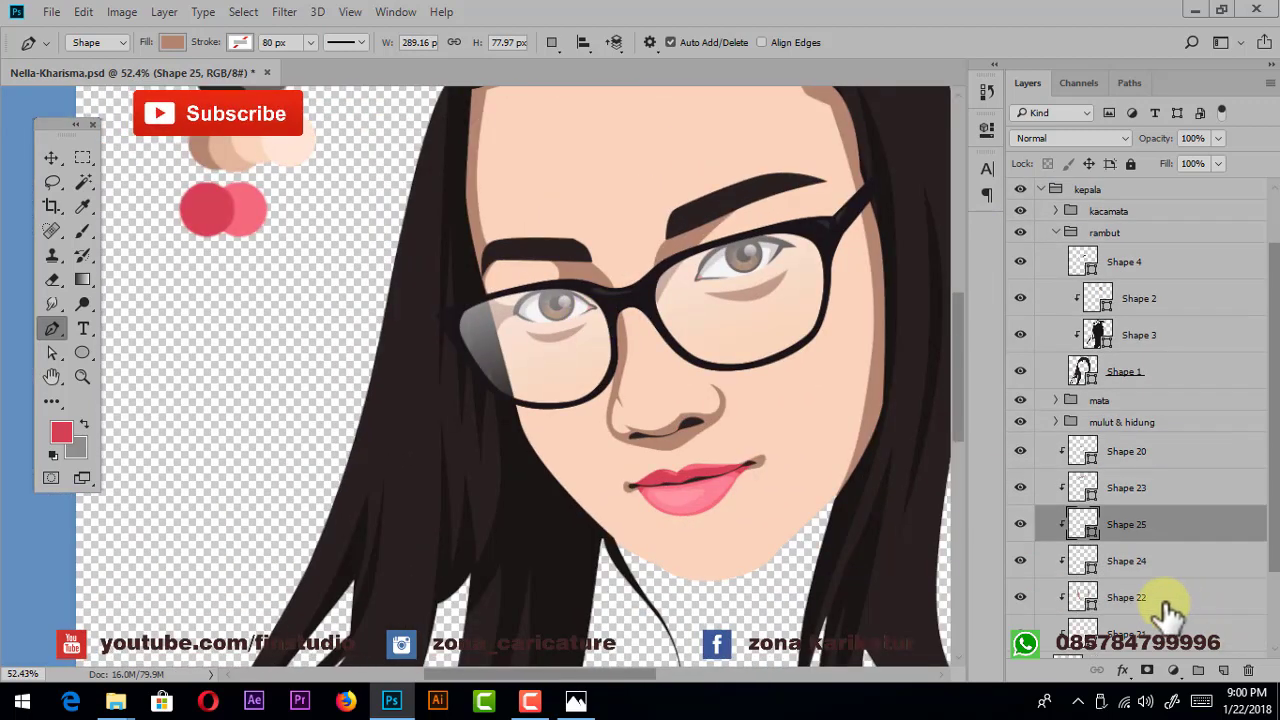
scroll(1150, 602, down, 2)
- Select Layer 4 and show the reference photo over the artwork
click(1140, 598)
click(1222, 620)
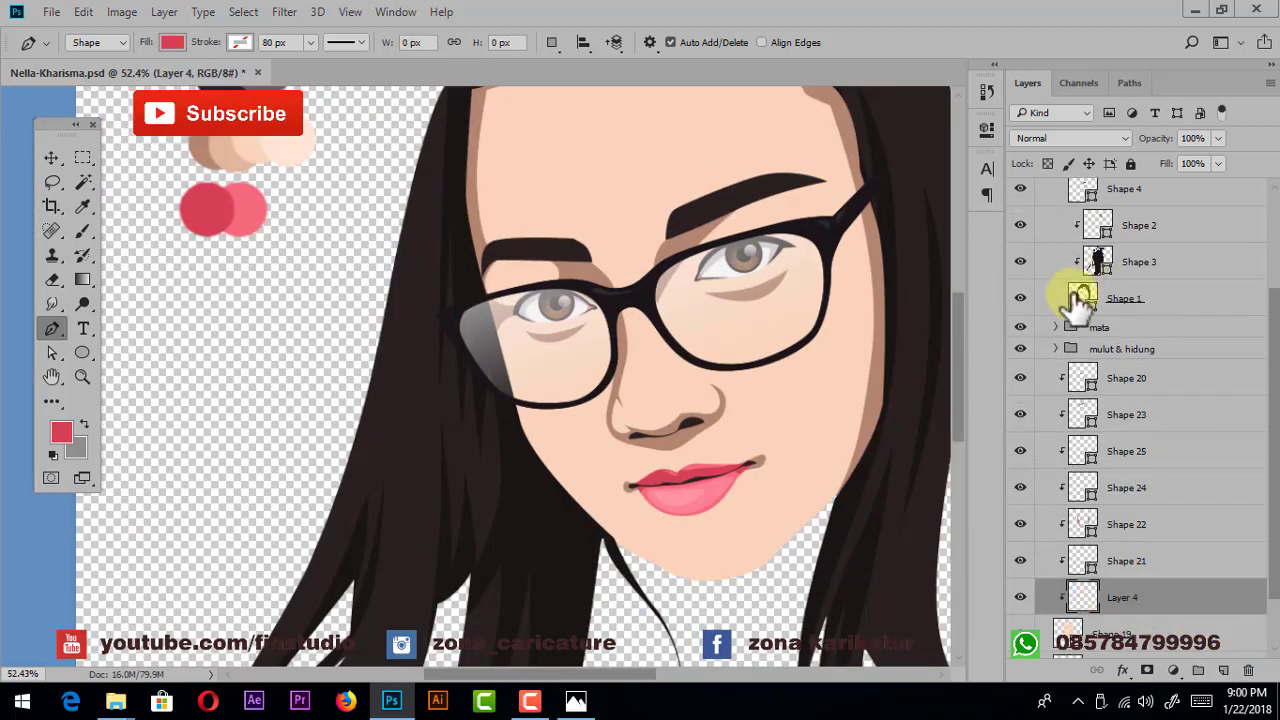
scroll(1065, 280, up, 3)
click(1020, 197)
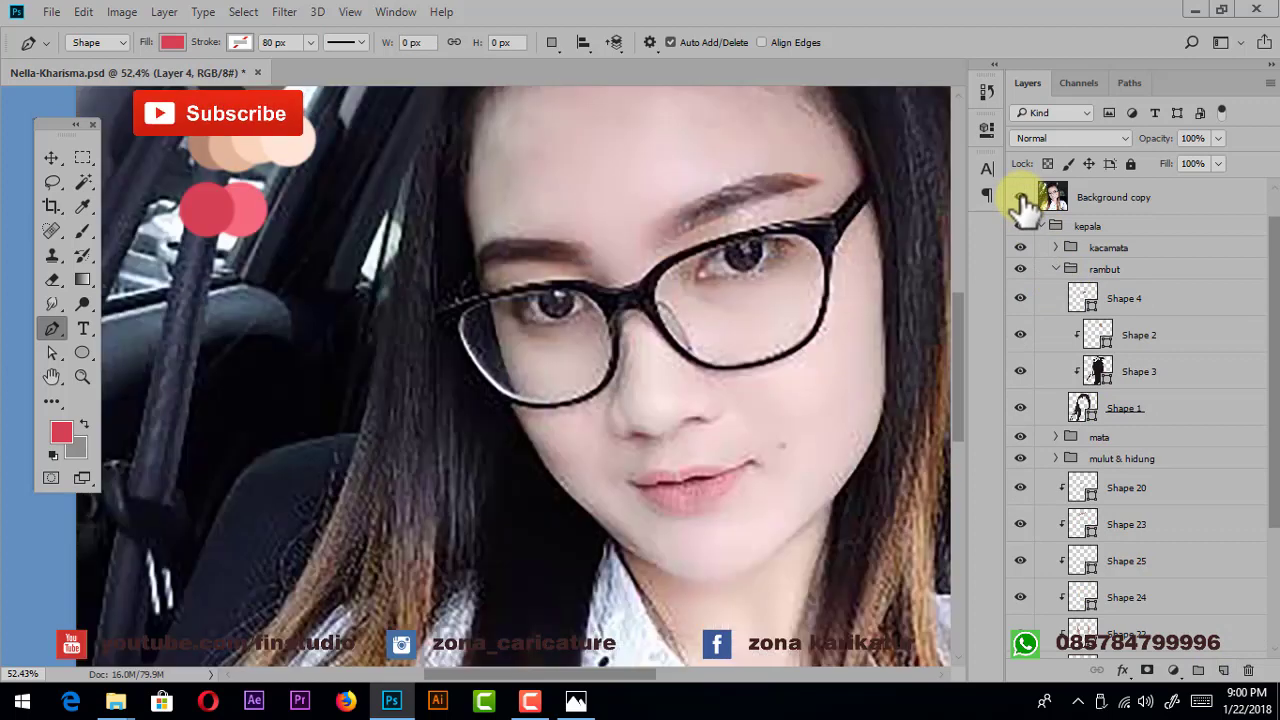
scroll(677, 357, up, 1)
scroll(663, 374, up, 1)
scroll(592, 385, up, 1)
- Draw a closed forehead highlight shape from the eyebrow up along the hairline
click(584, 368)
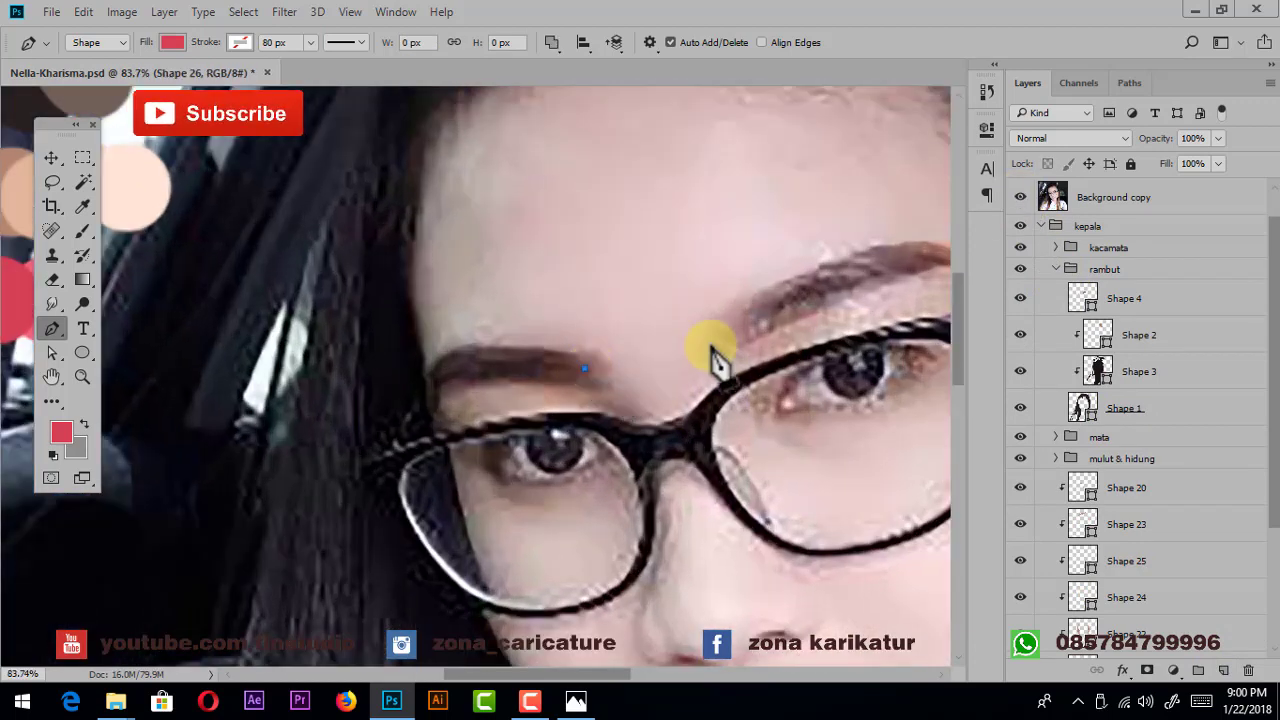
drag(705, 343, 728, 343)
key(ctrl+z)
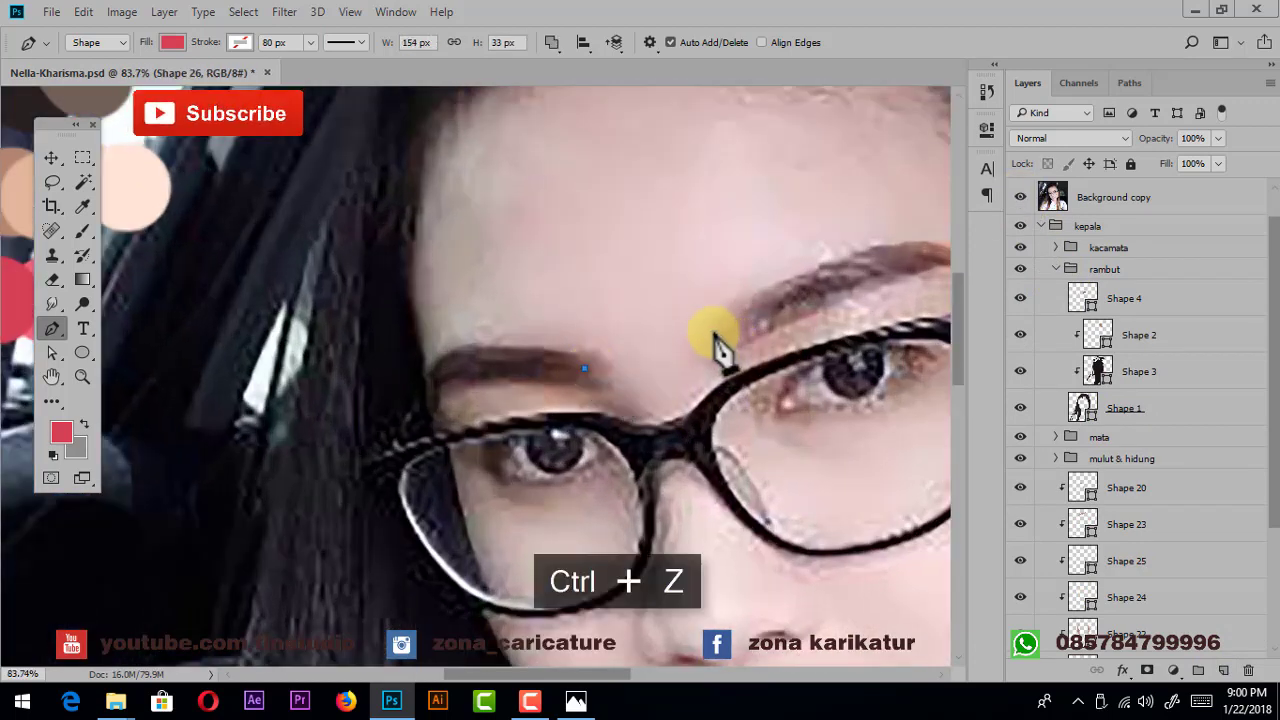
drag(710, 341, 799, 331)
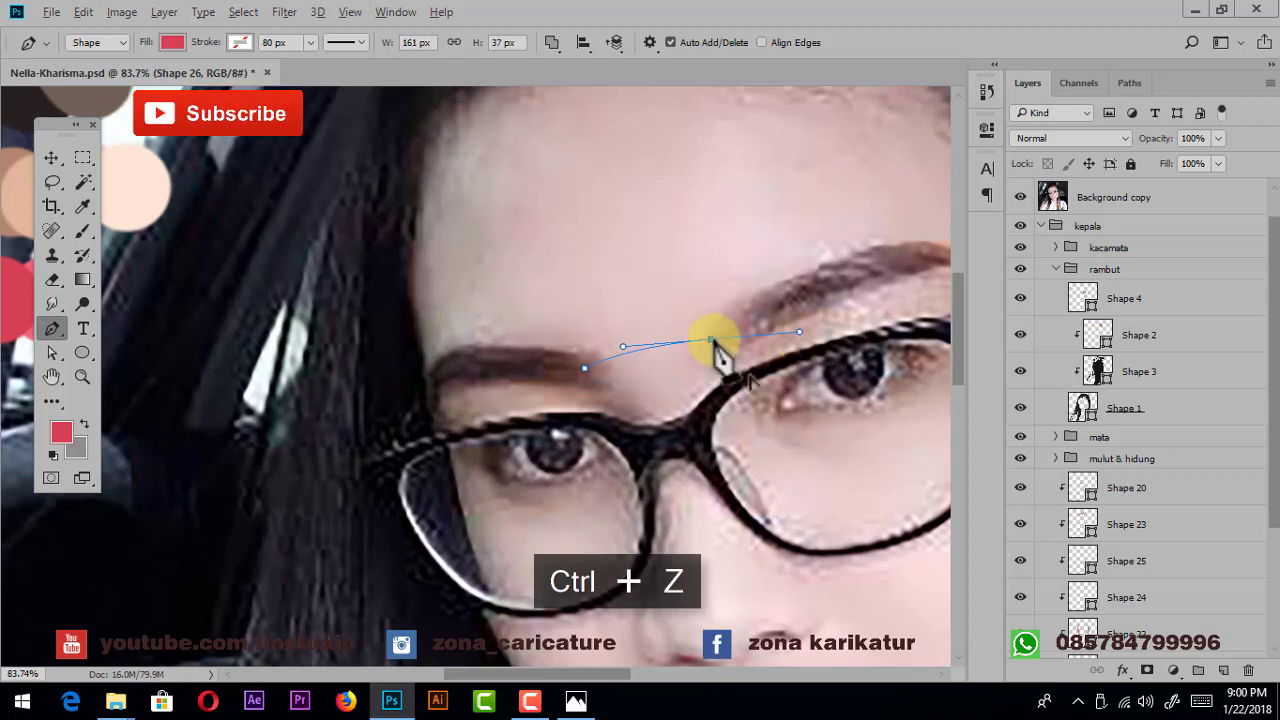
mouse_move(822, 279)
mouse_down()
mouse_move(749, 309)
mouse_move(860, 289)
mouse_up()
drag(729, 171, 677, 114)
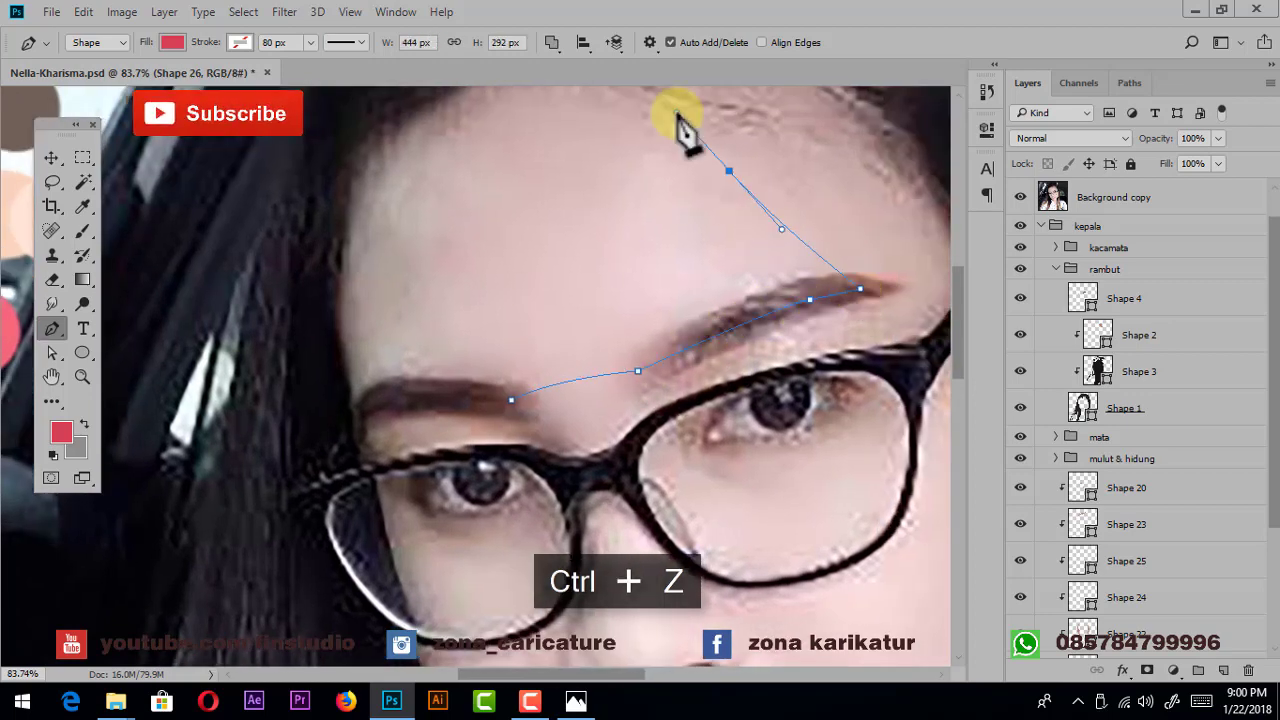
click(677, 114)
drag(441, 165, 400, 200)
click(370, 224)
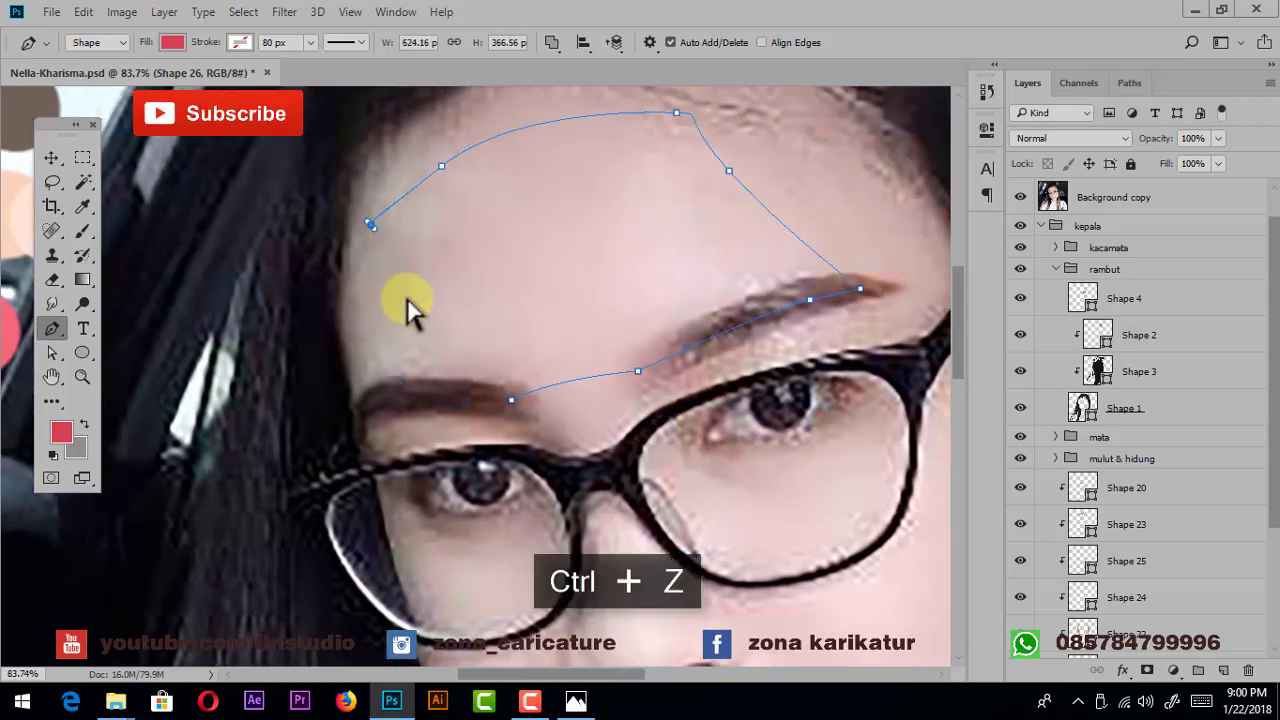
key(ctrl+alt+z)
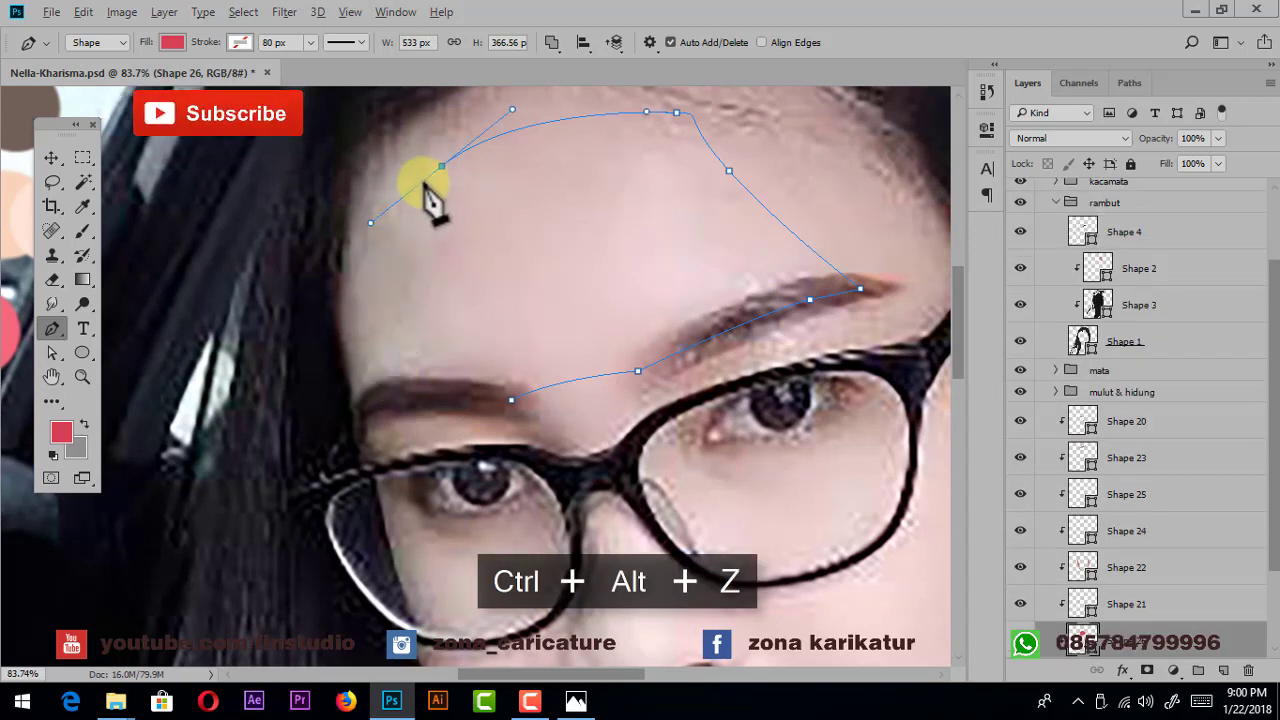
click(385, 302)
click(389, 386)
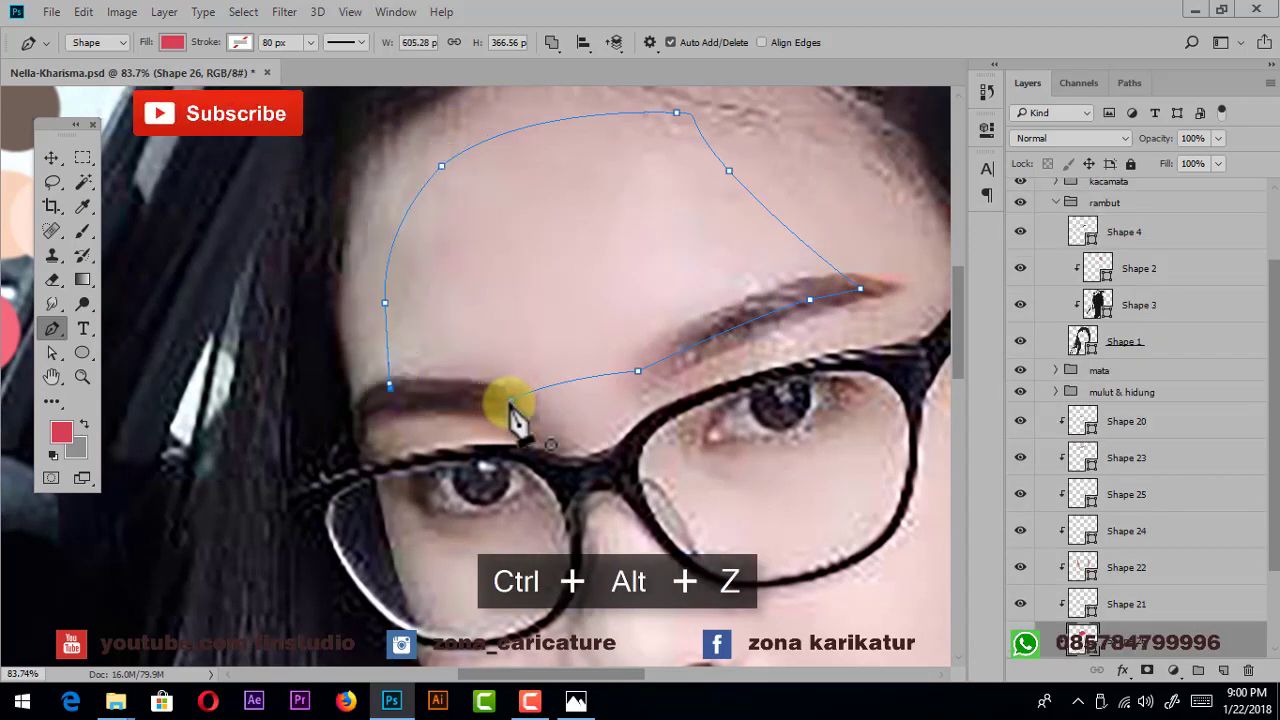
click(510, 401)
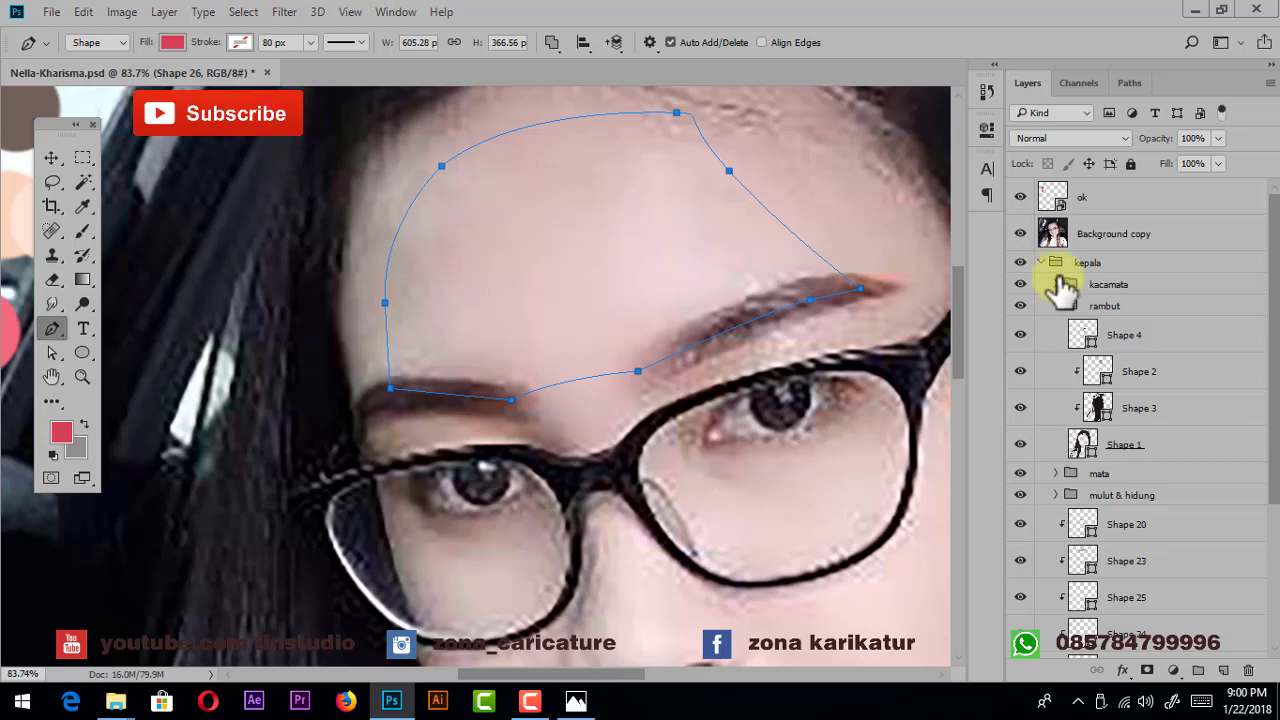
- Hide the reference and fill the forehead highlight with pale peach fde1cd
click(1055, 305)
scroll(1040, 250, down, 1)
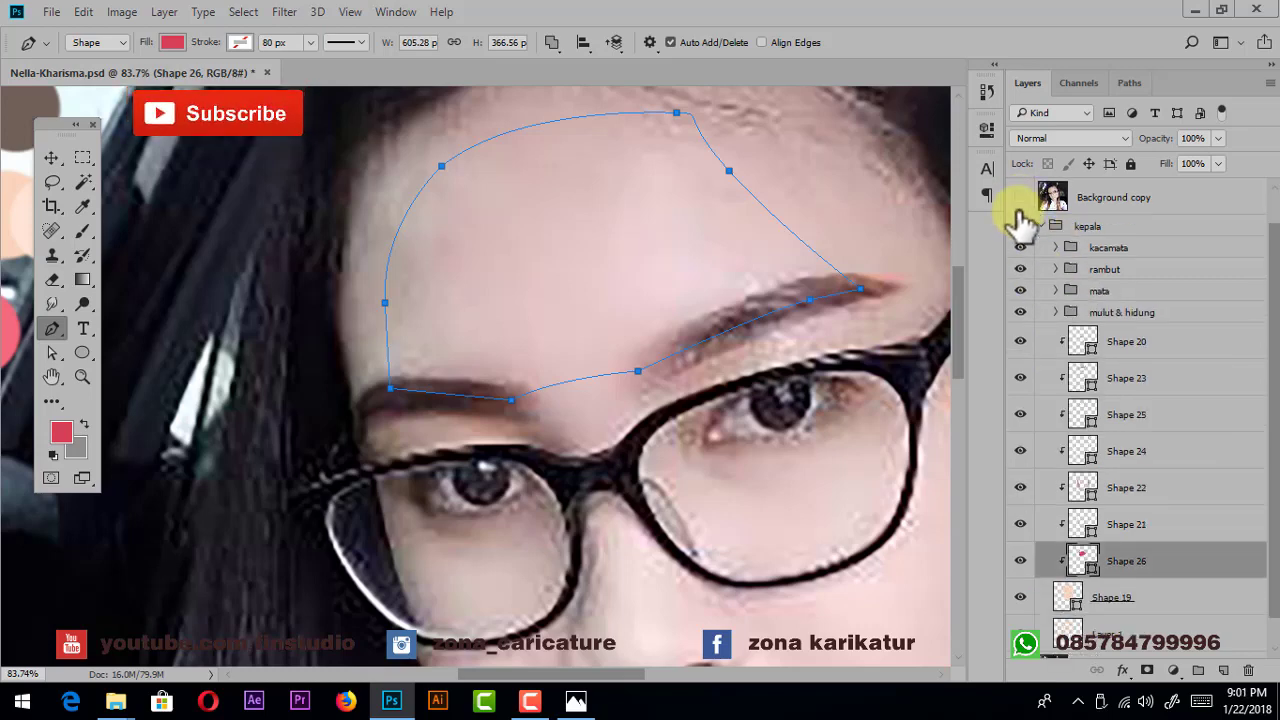
click(1020, 198)
scroll(680, 345, down, 1)
double_click(1083, 560)
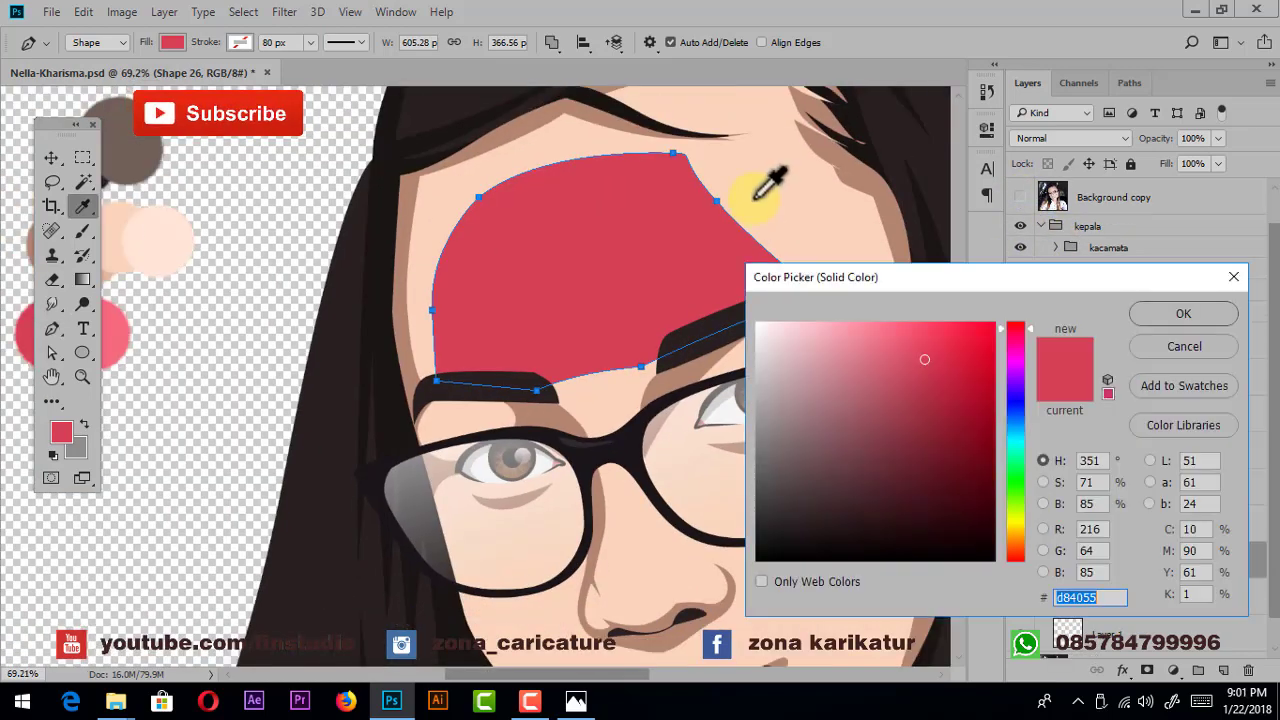
click(766, 194)
click(801, 324)
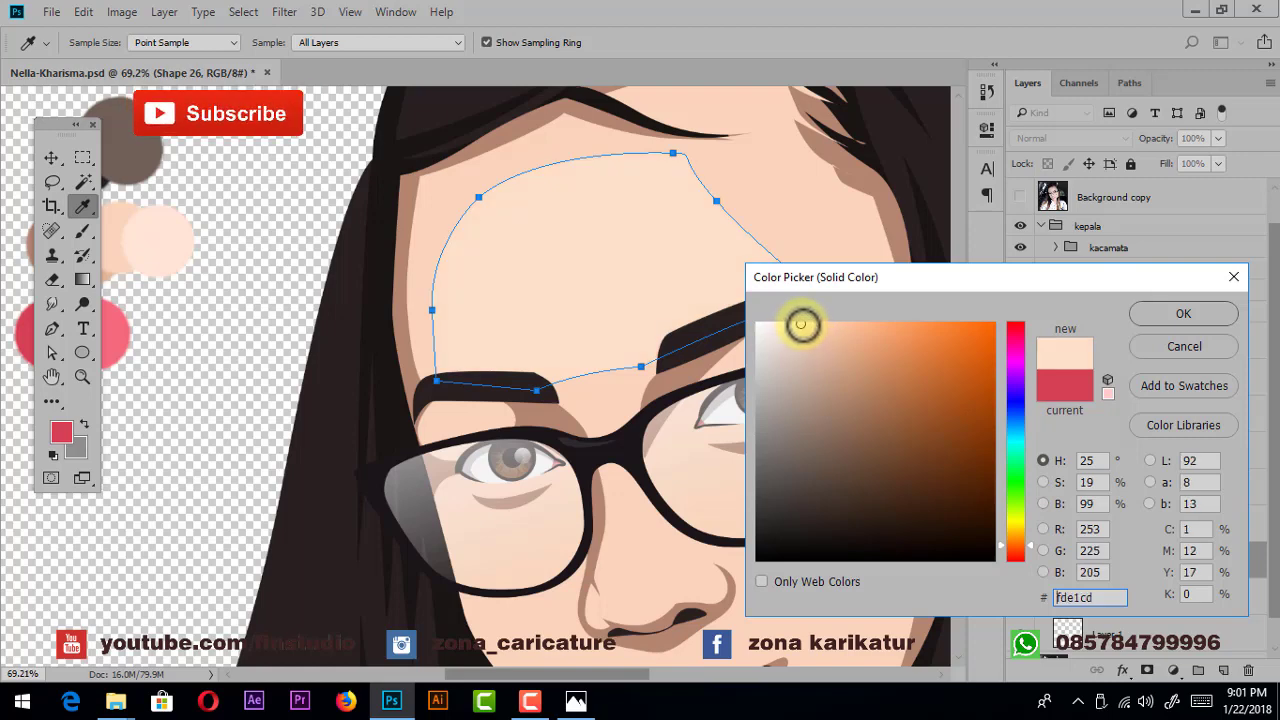
click(1140, 316)
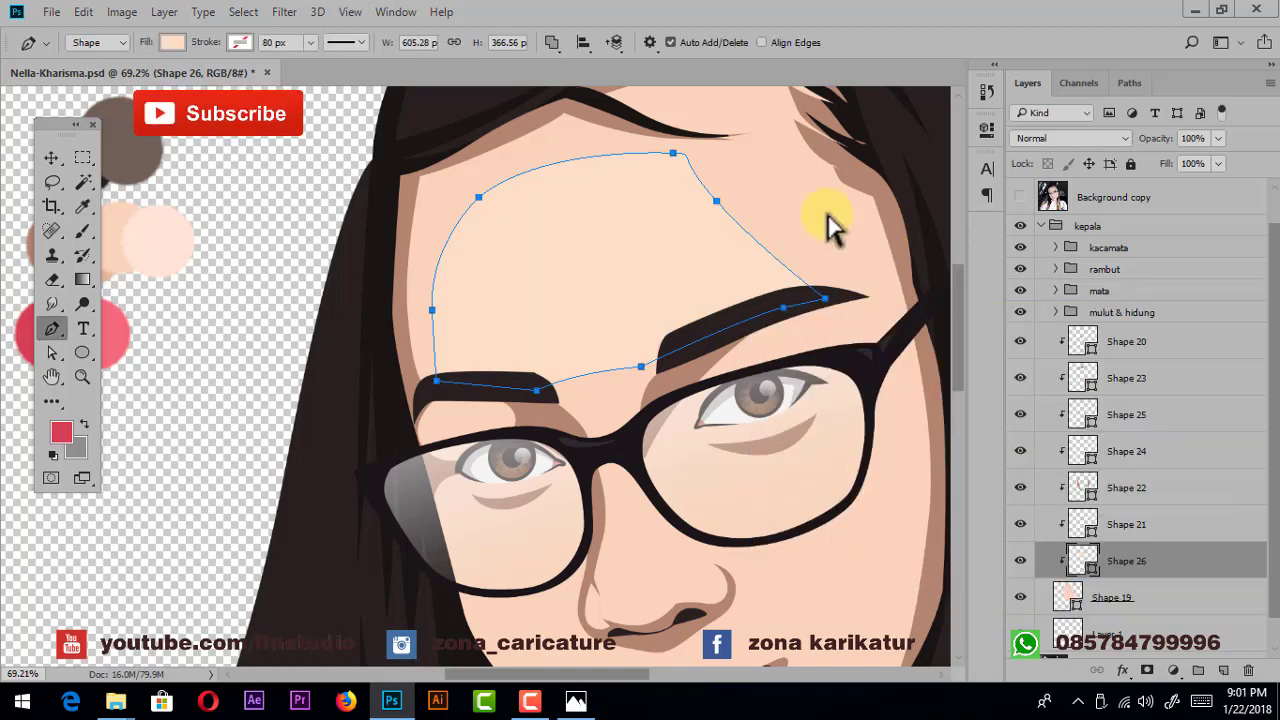
scroll(730, 318, down, 2)
scroll(730, 318, up, 2)
scroll(694, 271, up, 1)
scroll(694, 314, up, 2)
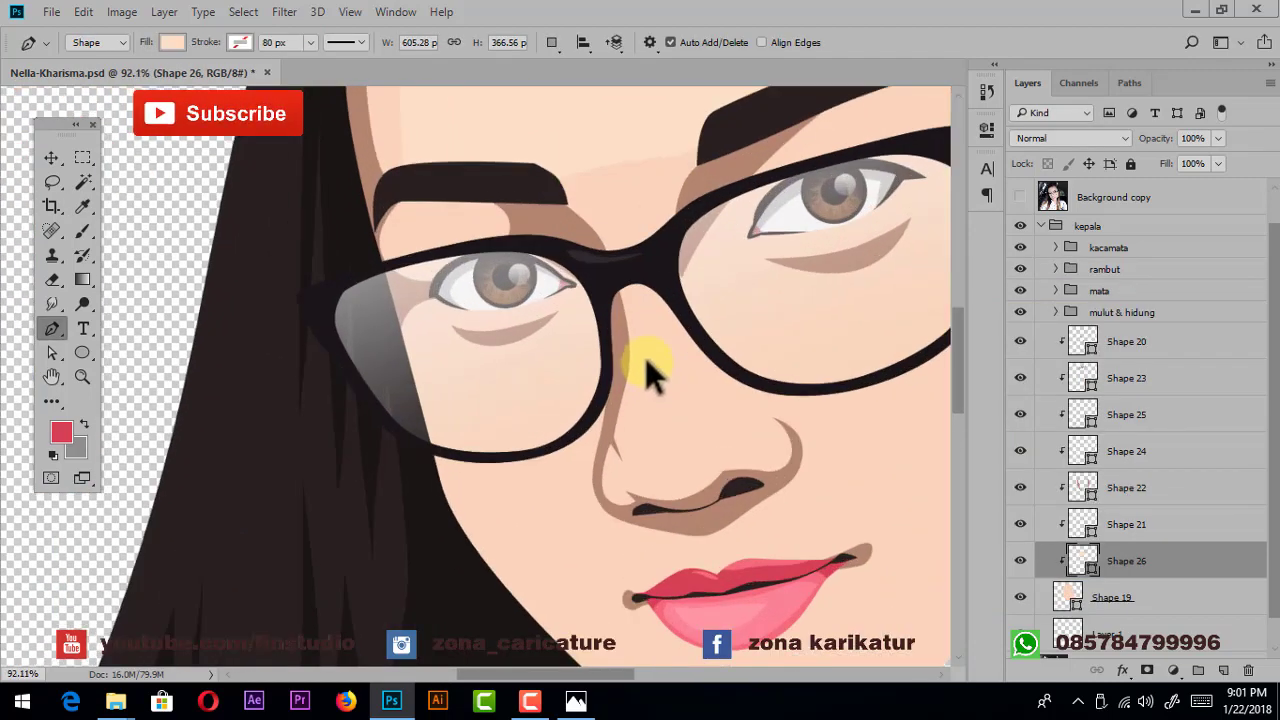
scroll(651, 371, up, 1)
- Draw Shape 27 down the nose bridge and fill it pale peach #fce5d4
drag(631, 304, 631, 313)
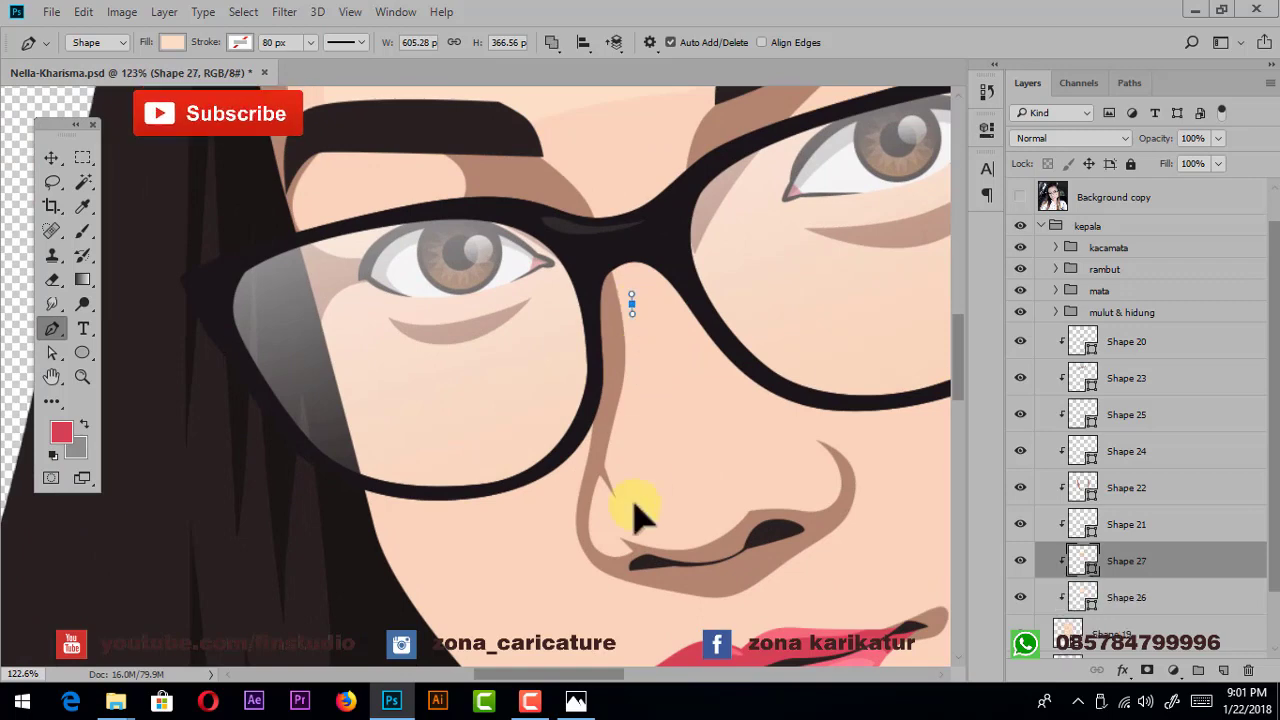
click(712, 509)
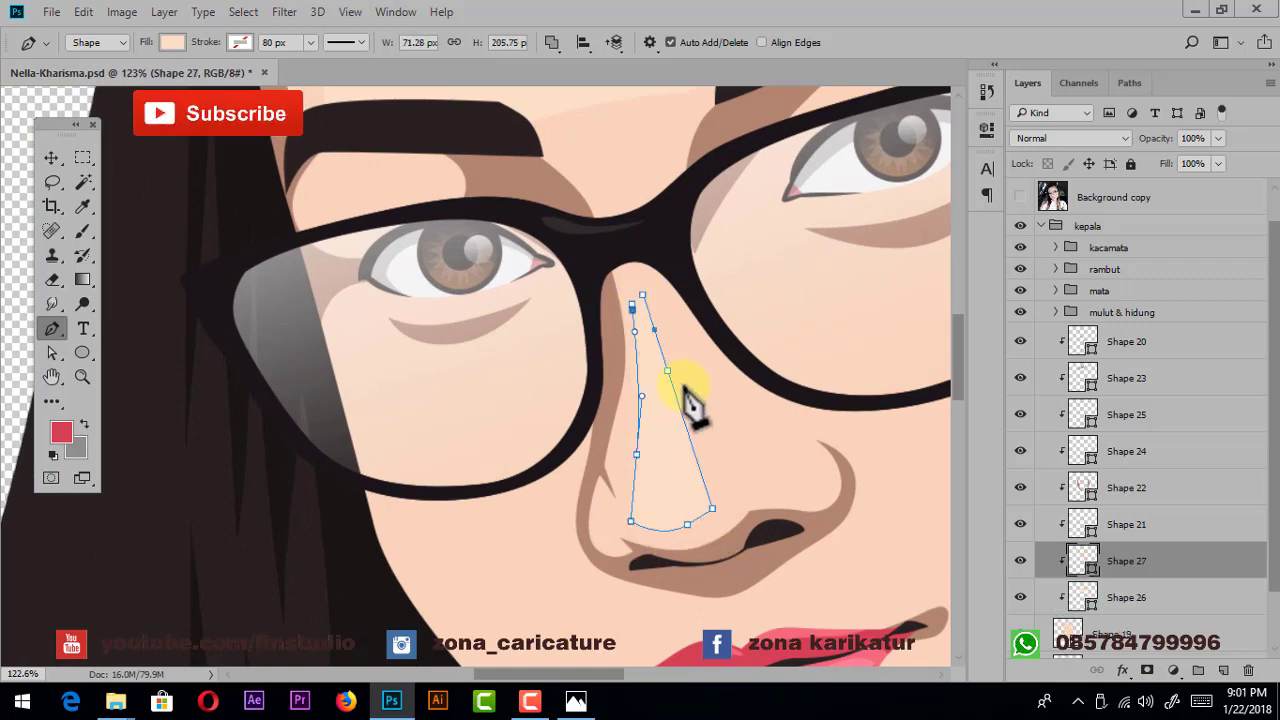
key(Return)
scroll(705, 430, down, 2)
drag(649, 420, 649, 406)
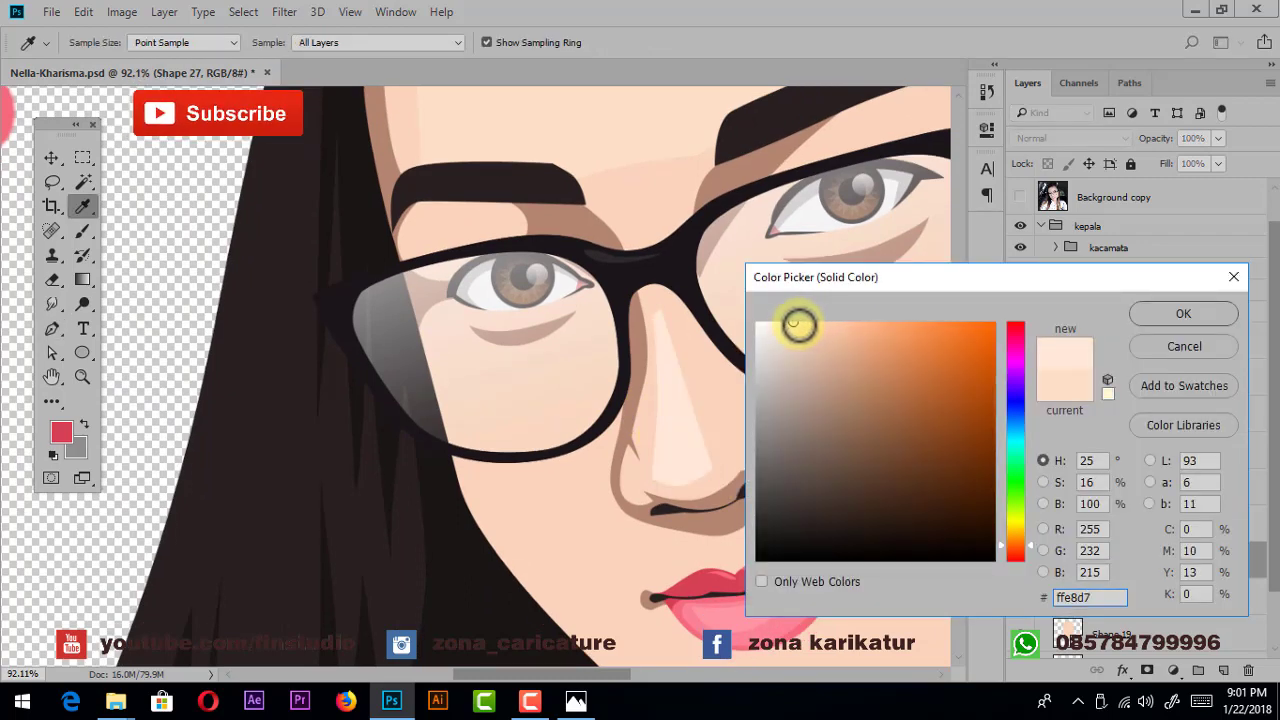
click(1200, 318)
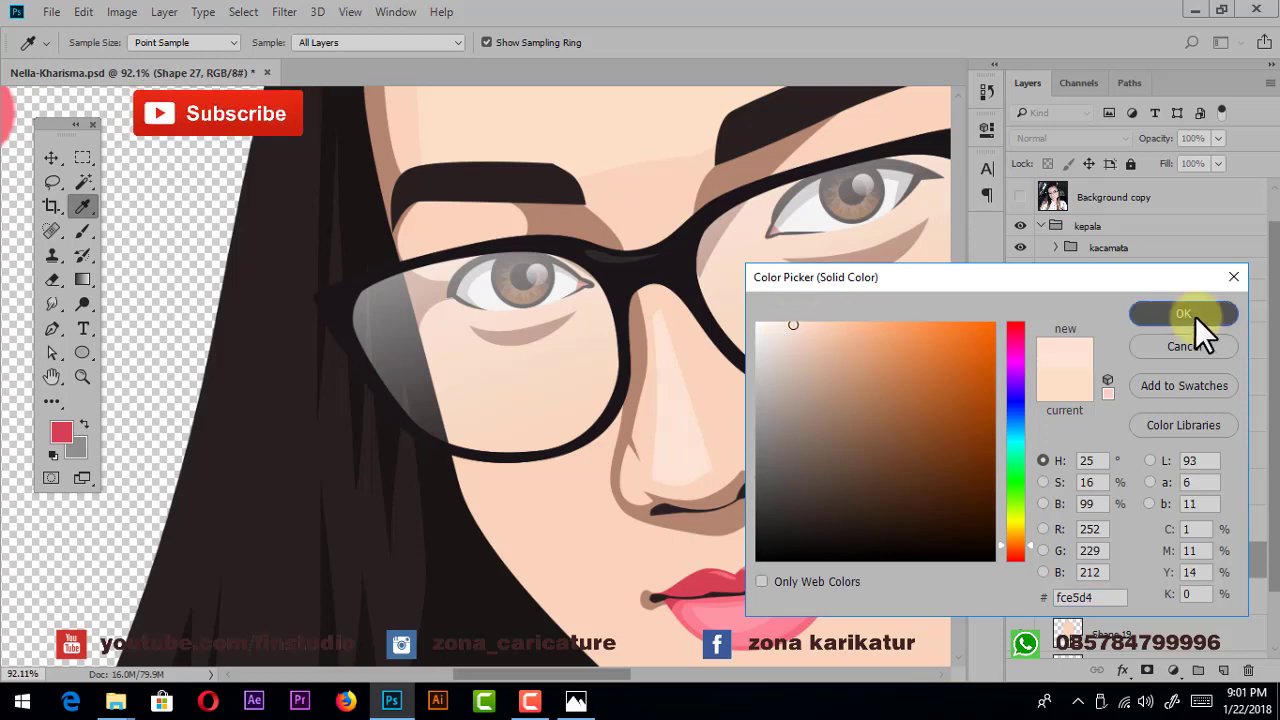
- Frame the whole face and show the Background copy reference photo
scroll(810, 395, down, 5)
drag(890, 485, 825, 475)
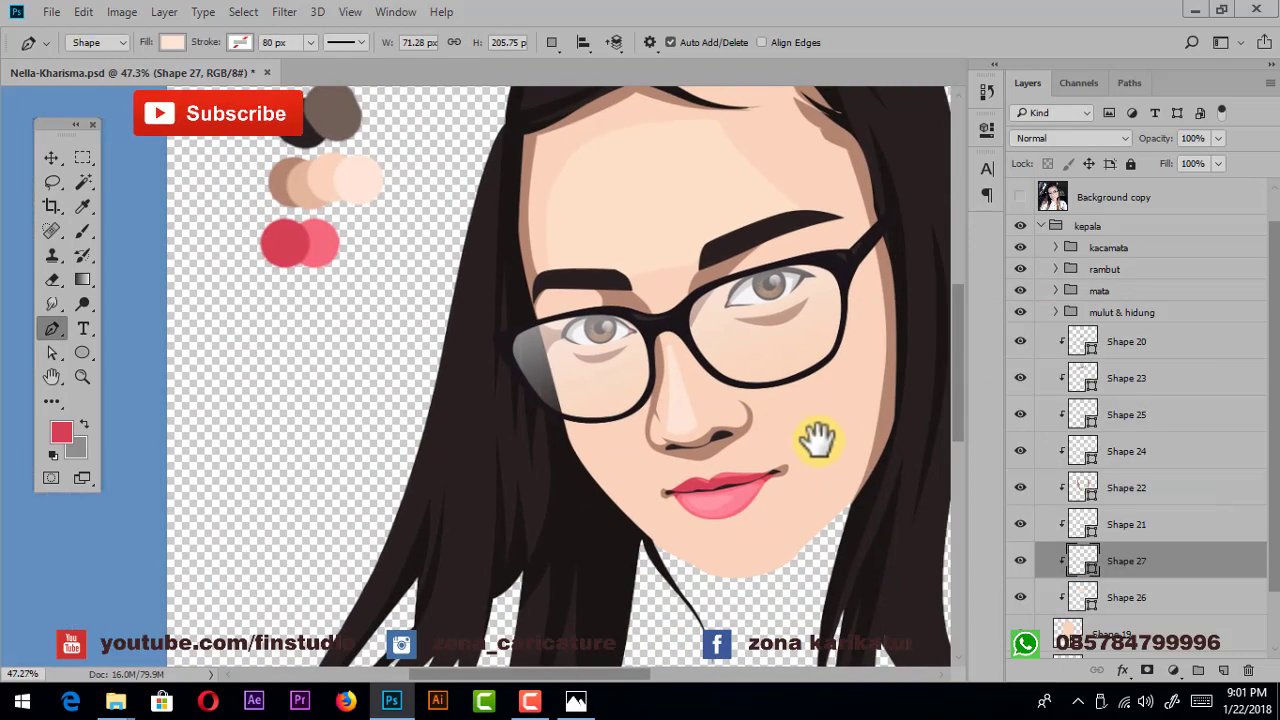
click(1020, 197)
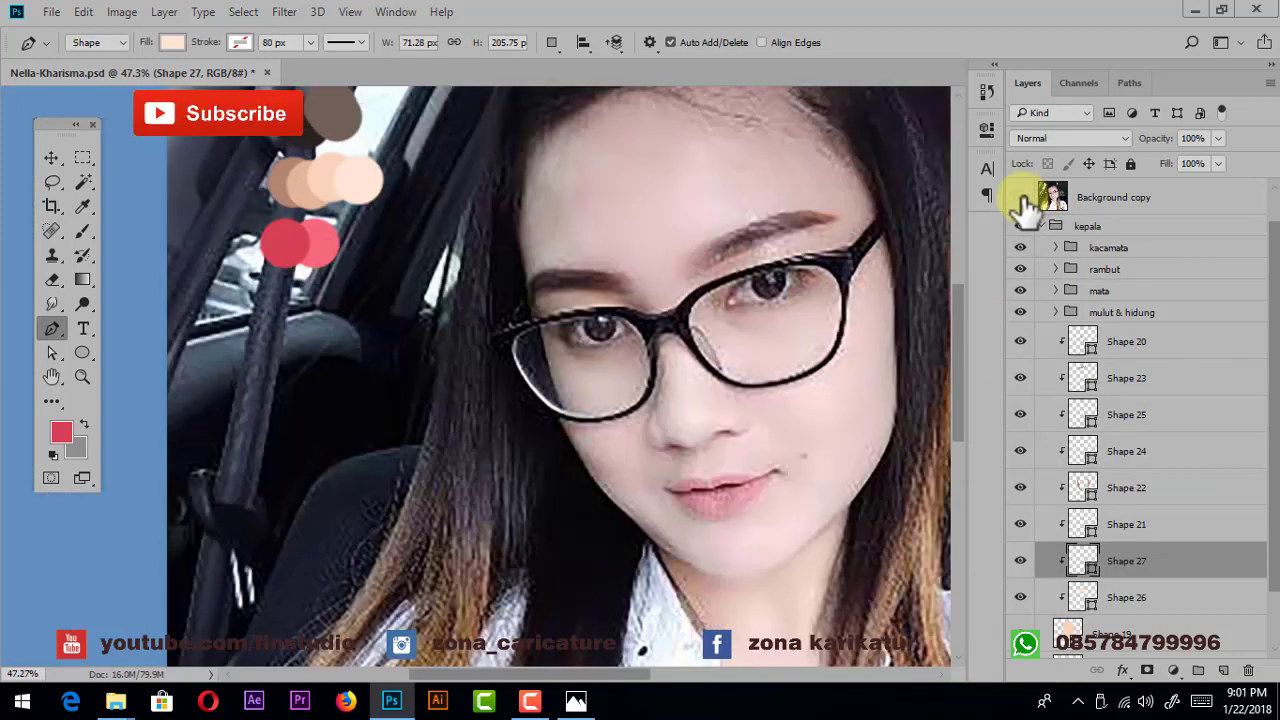
- Hide the reference photo and trace the left cheek highlight under the lens
click(1020, 197)
scroll(728, 400, up, 2)
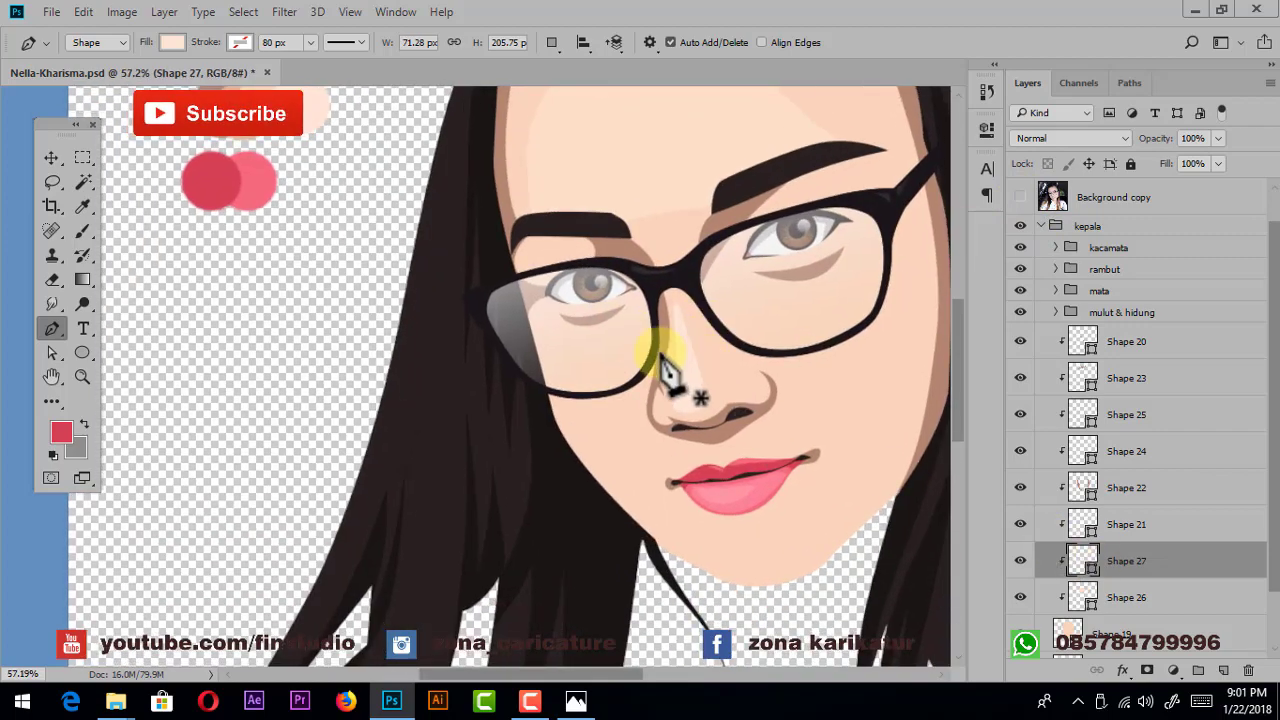
scroll(662, 368, up, 3)
click(644, 306)
drag(641, 468, 628, 530)
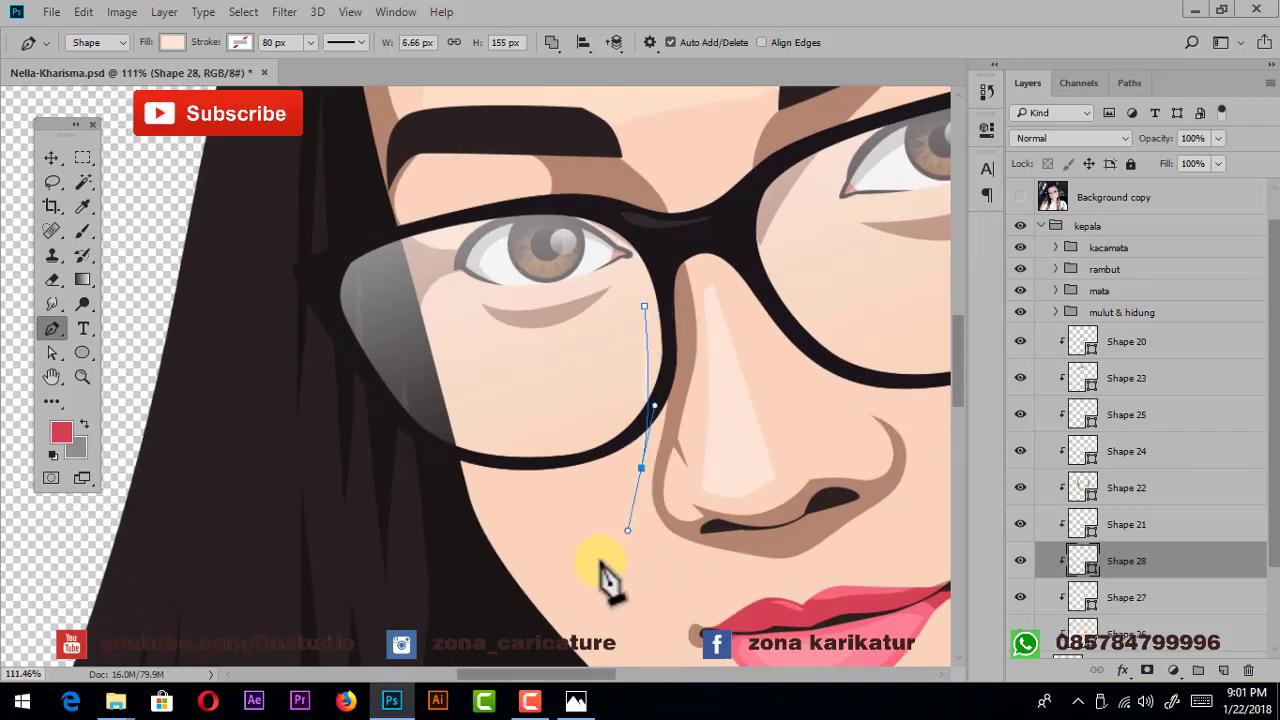
click(576, 578)
click(1020, 197)
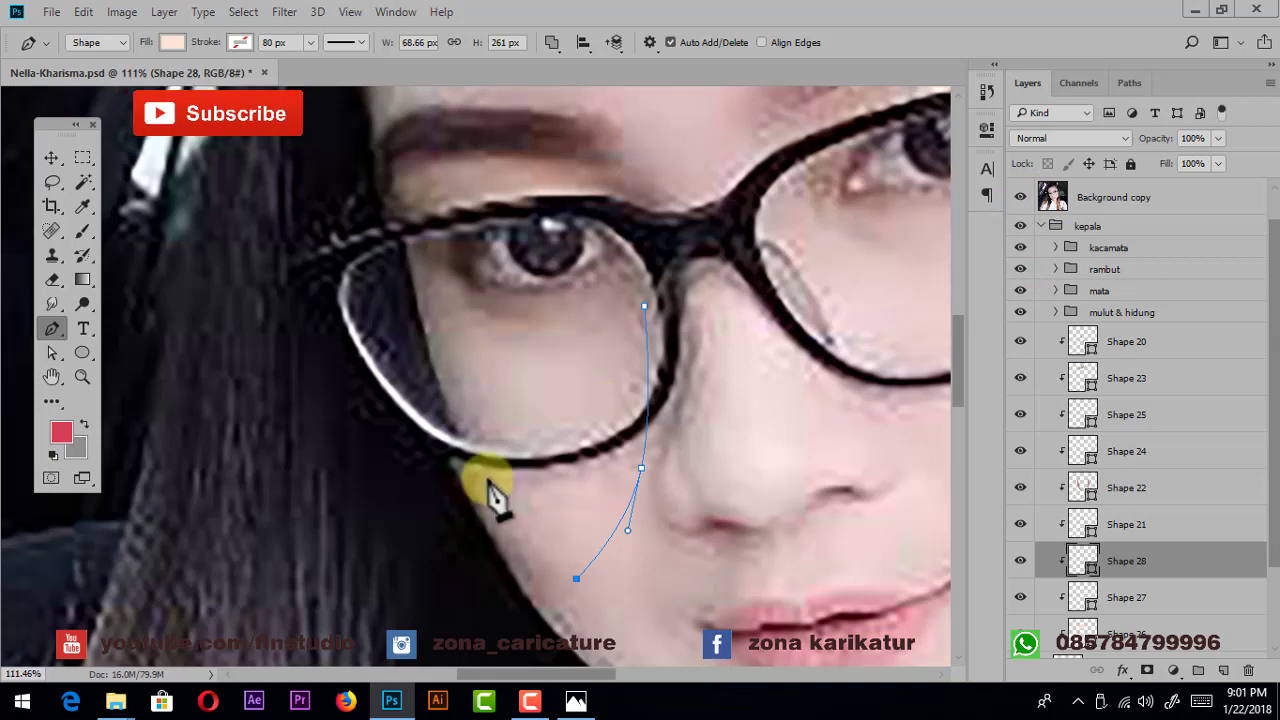
drag(471, 453, 455, 397)
click(456, 358)
mouse_move(644, 306)
mouse_down()
mouse_move(720, 258)
mouse_move(543, 263)
mouse_up()
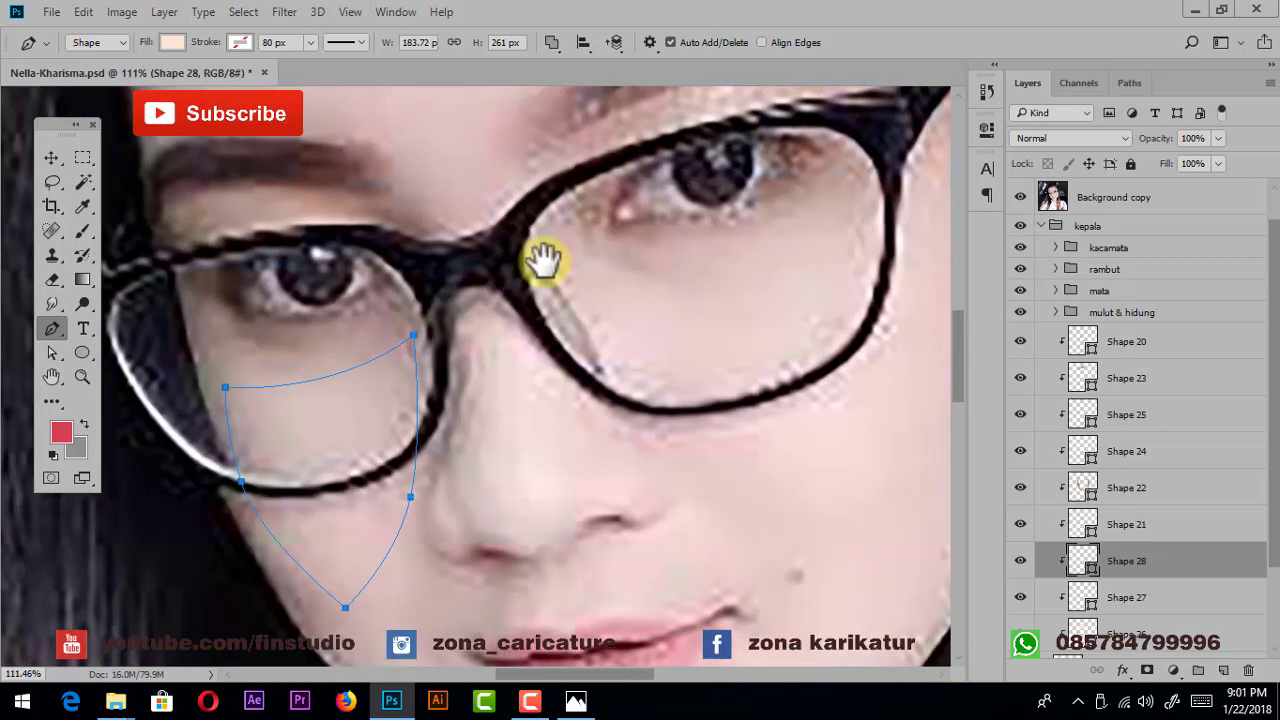
- Trace the right cheek highlight, finishing Shape 28, and show the reference photo over the lips
scroll(594, 329, down, 2)
click(596, 292)
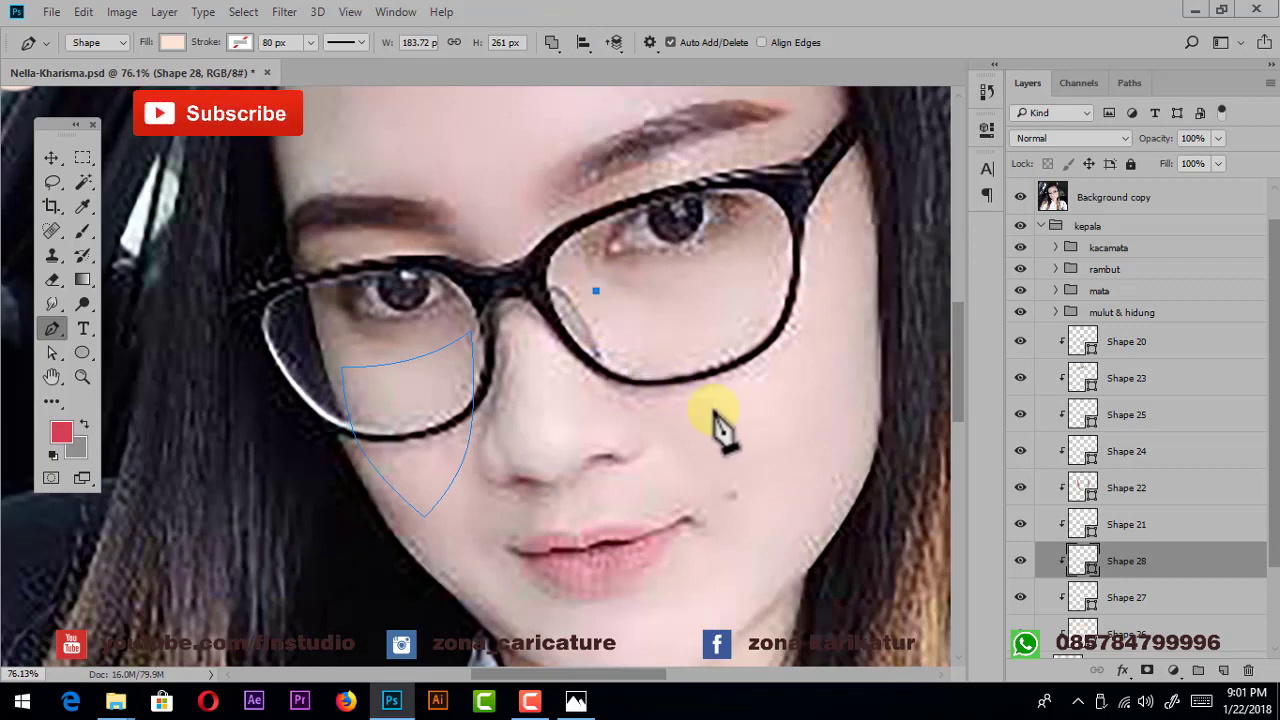
click(831, 233)
drag(596, 291, 441, 254)
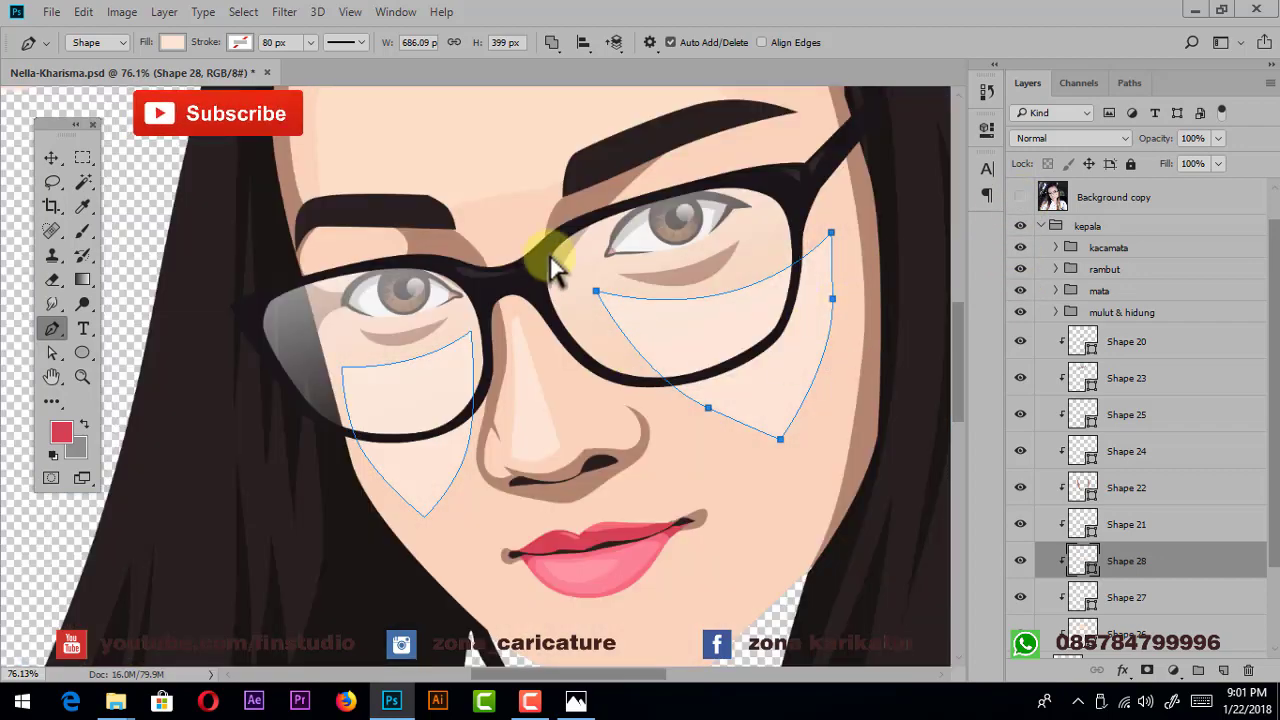
key(Escape)
scroll(594, 423, up, 2)
drag(614, 357, 820, 440)
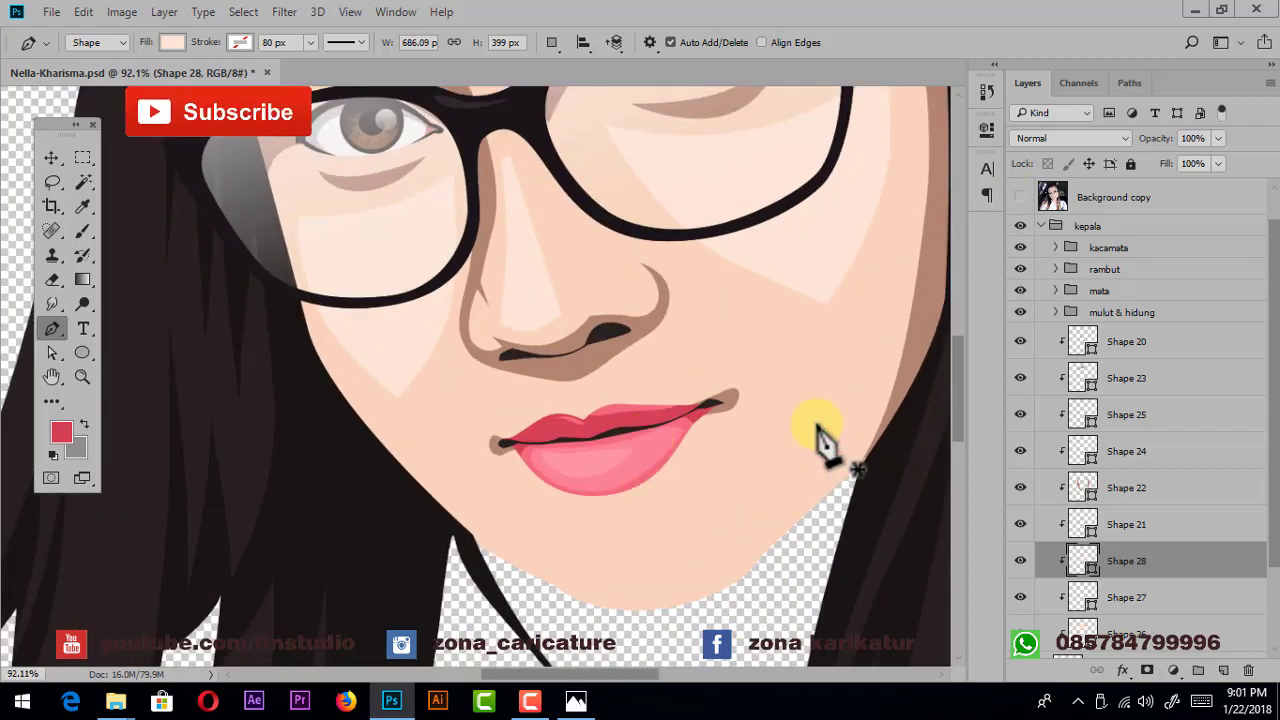
click(1020, 197)
scroll(515, 440, up, 2)
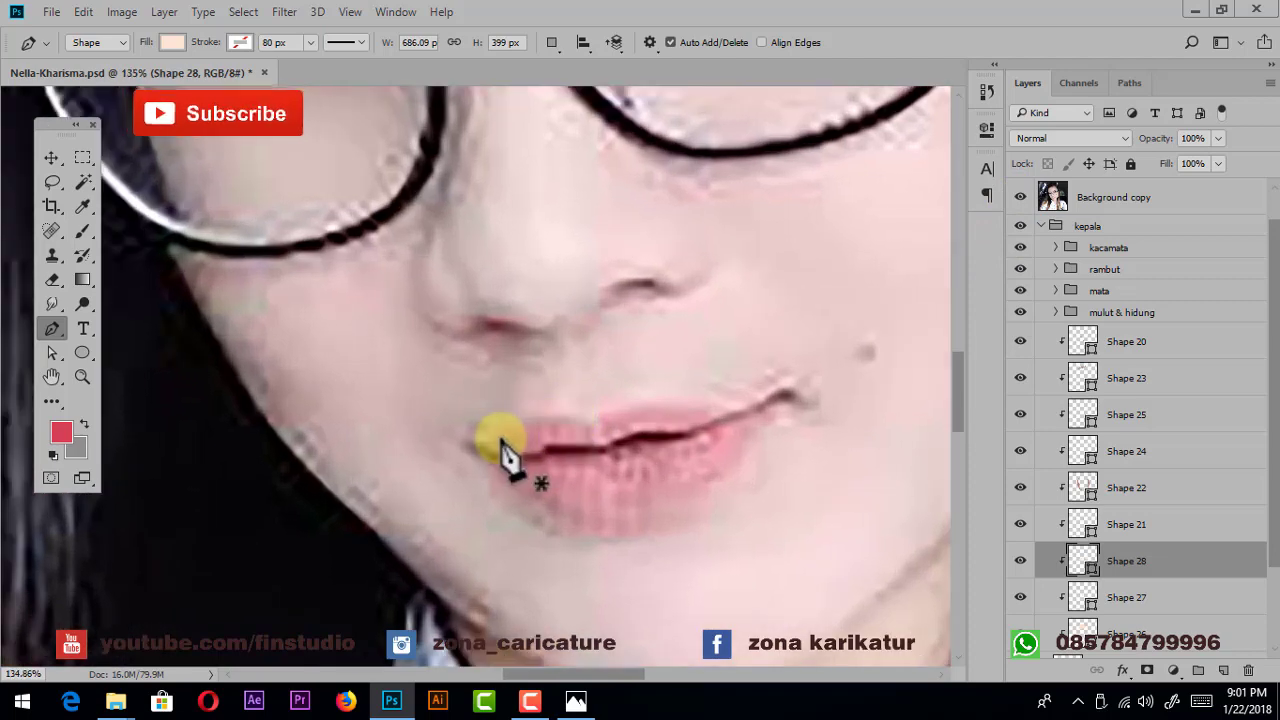
- Trace Shape 29 above the upper lip, undoing misplaced anchors, and show the reference photo
click(499, 436)
drag(528, 401, 550, 401)
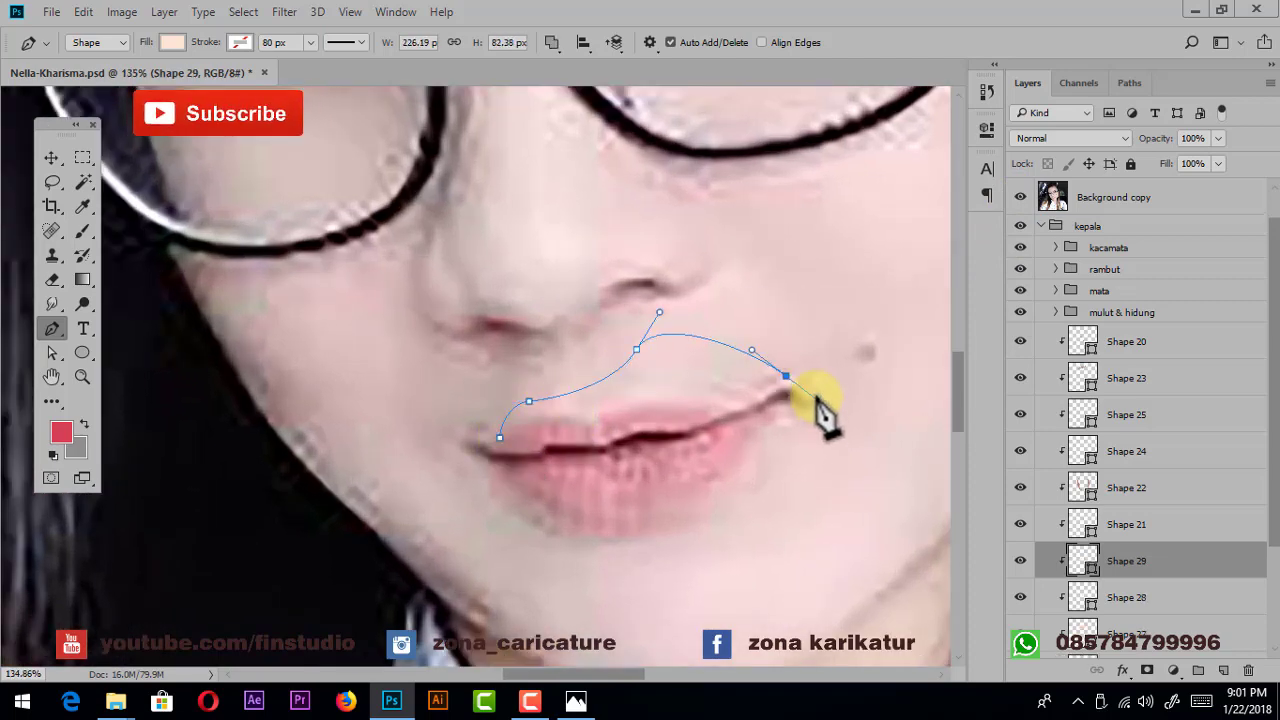
key(ctrl+z)
drag(793, 398, 870, 413)
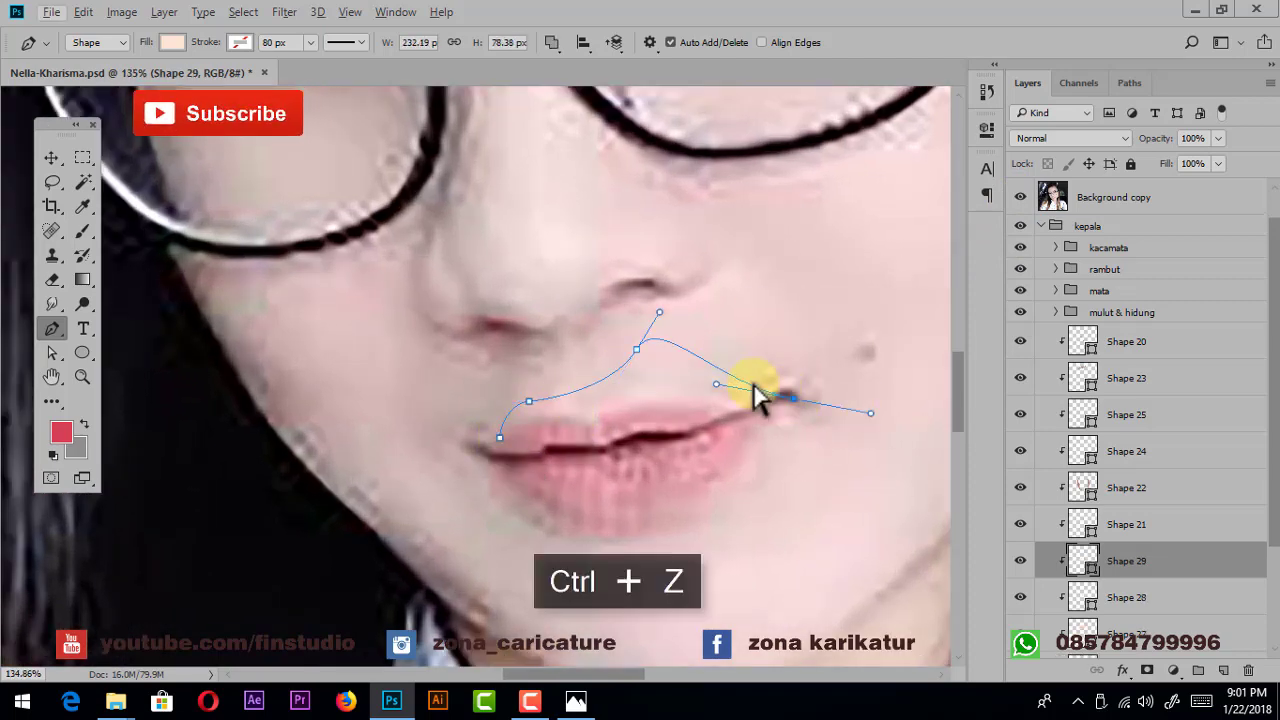
key(ctrl+alt+z)
key(ctrl+z)
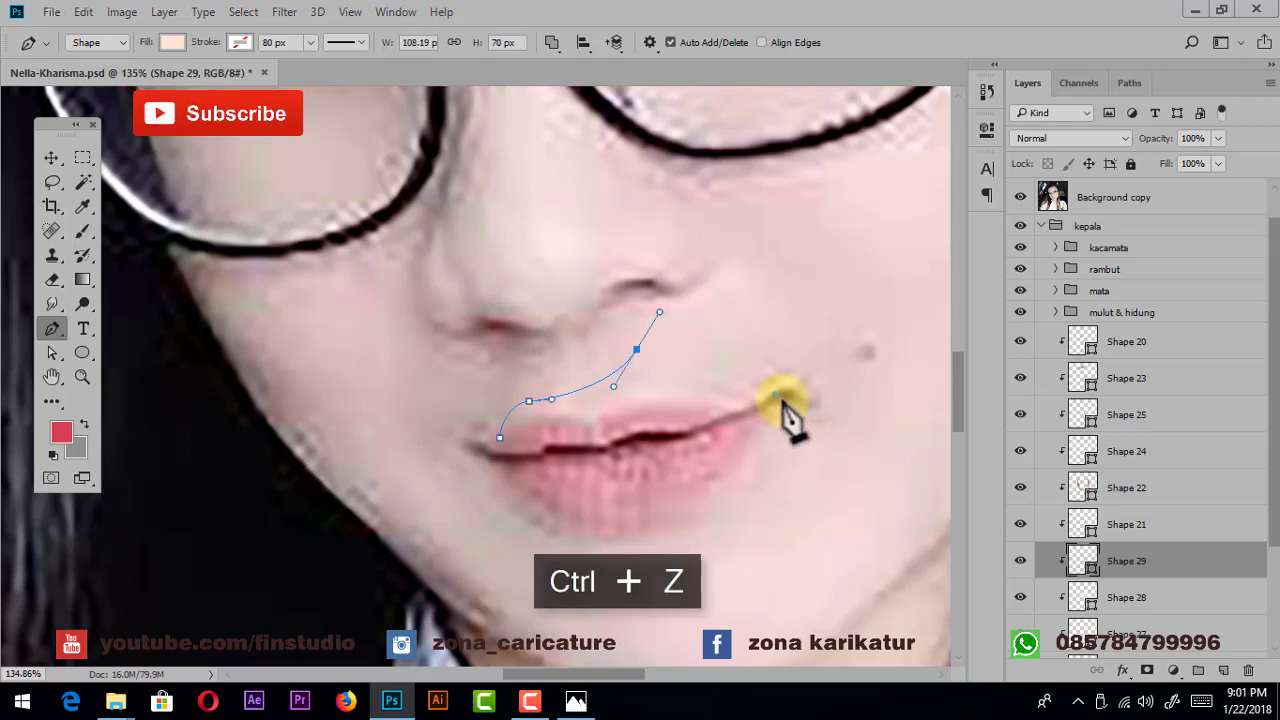
click(499, 437)
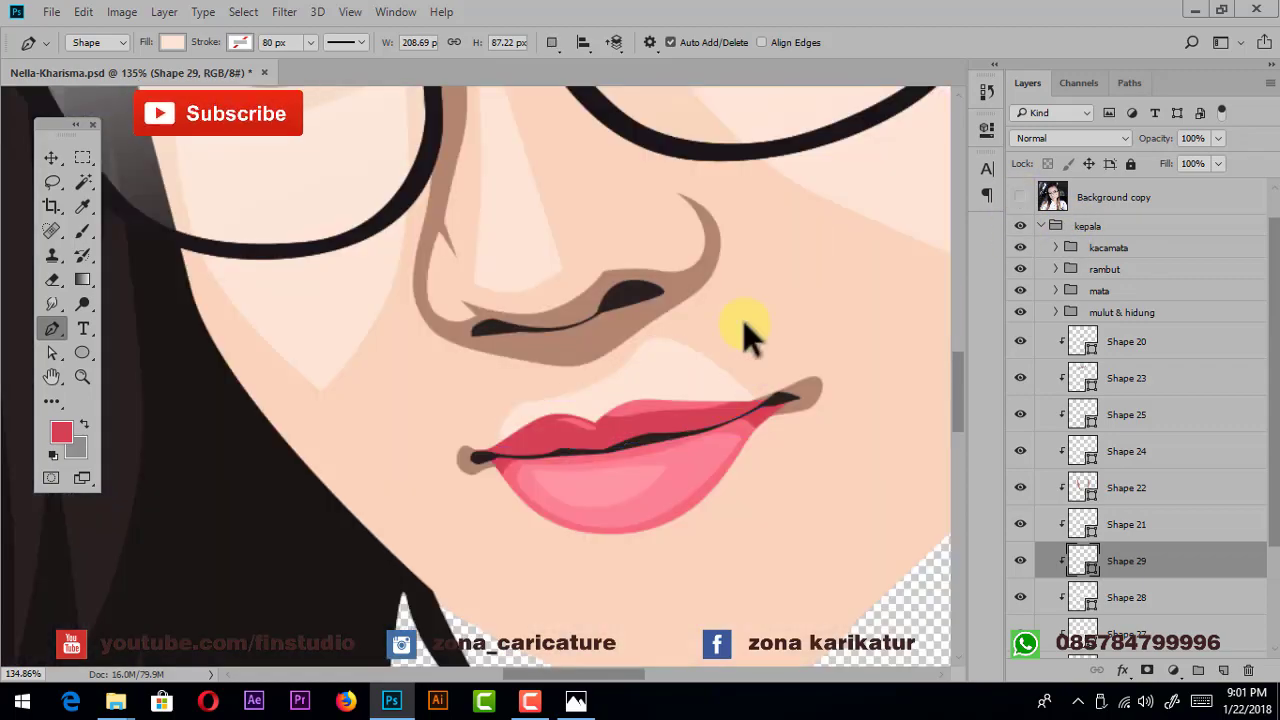
scroll(745, 322, down, 3)
scroll(765, 370, down, 2)
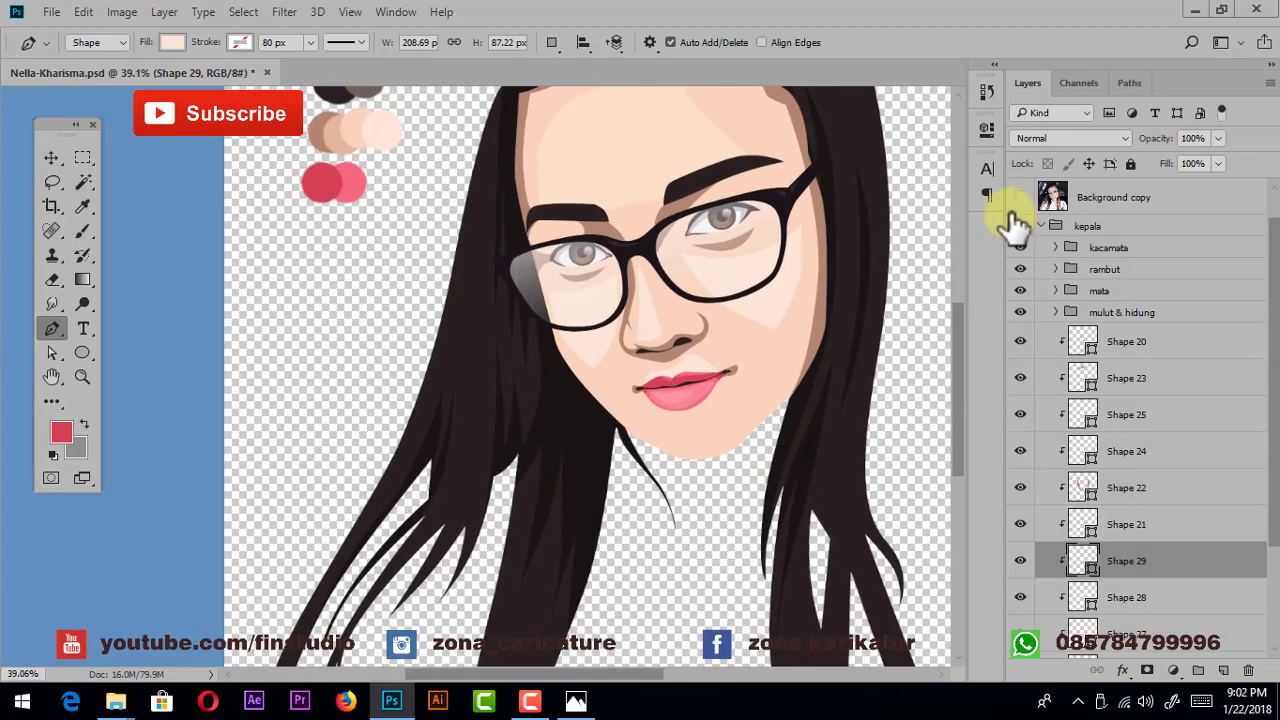
click(1020, 197)
scroll(640, 423, up, 2)
scroll(715, 428, up, 2)
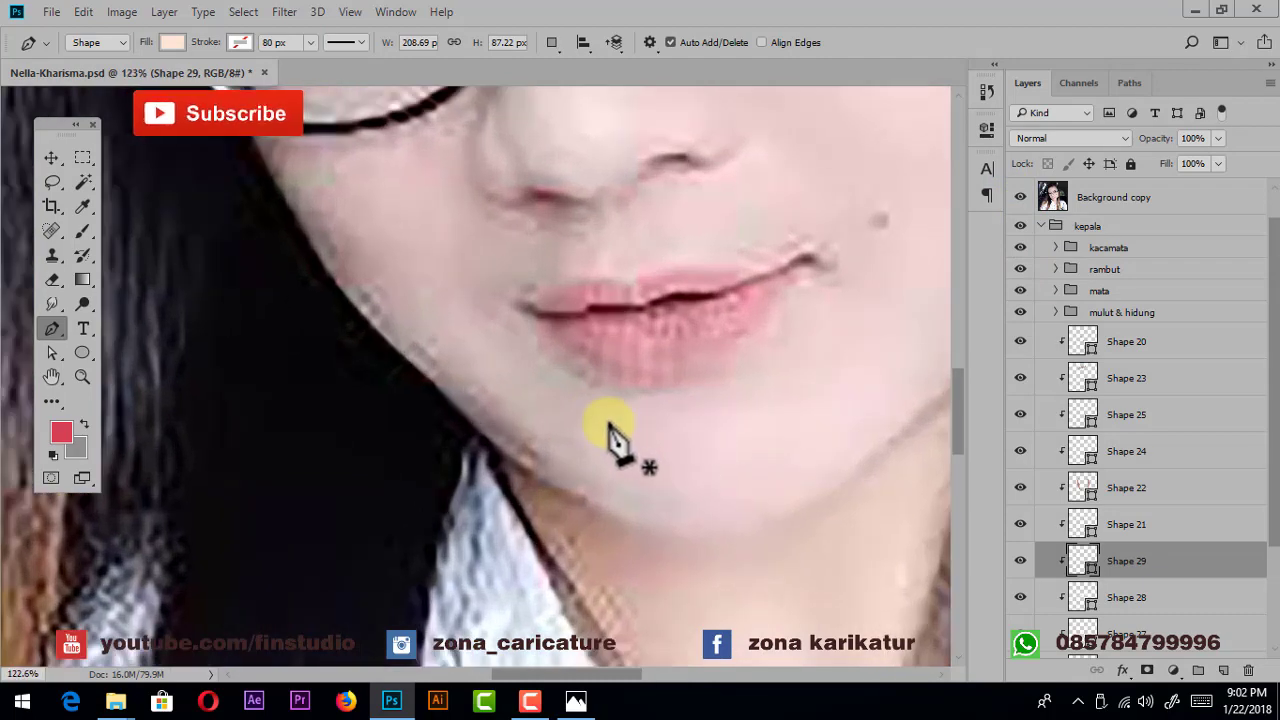
- Trace Shape 30, a chin highlight under the lower lip, redoing its closing curve
drag(590, 412, 620, 408)
drag(711, 401, 801, 410)
drag(706, 502, 602, 503)
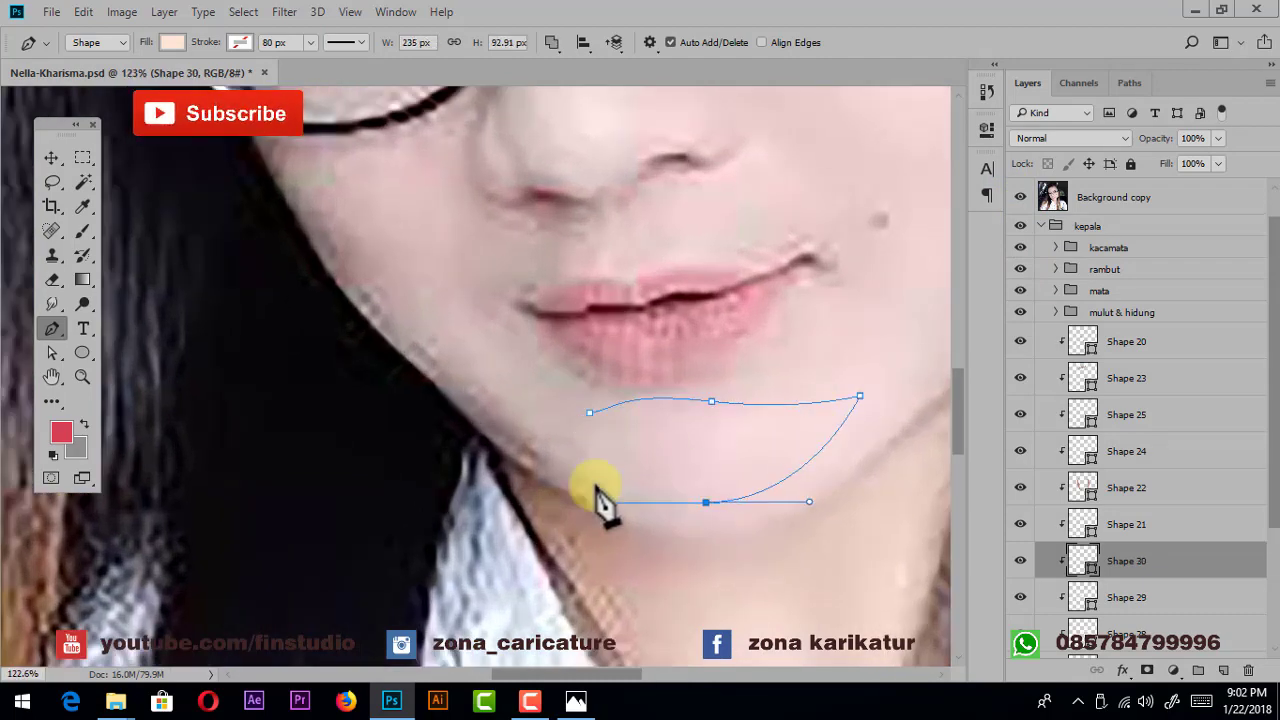
click(592, 413)
key(ctrl+z)
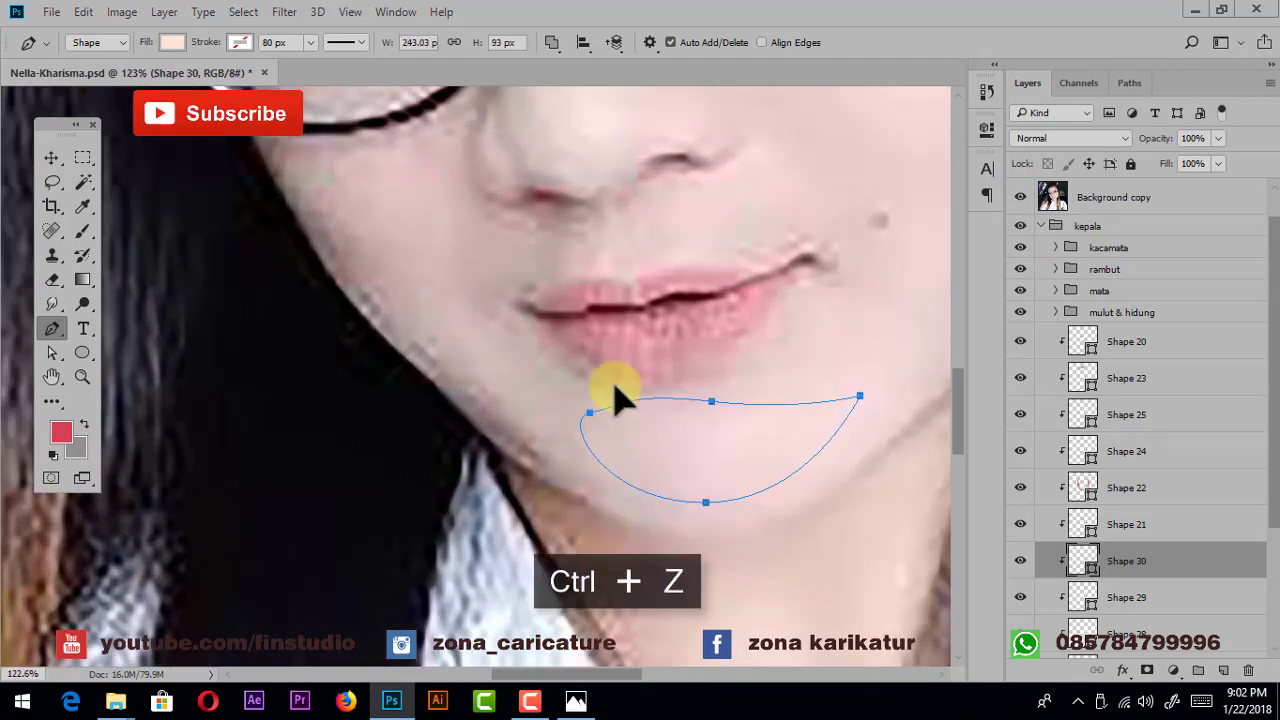
drag(590, 412, 709, 366)
key(ctrl+z)
drag(590, 412, 586, 363)
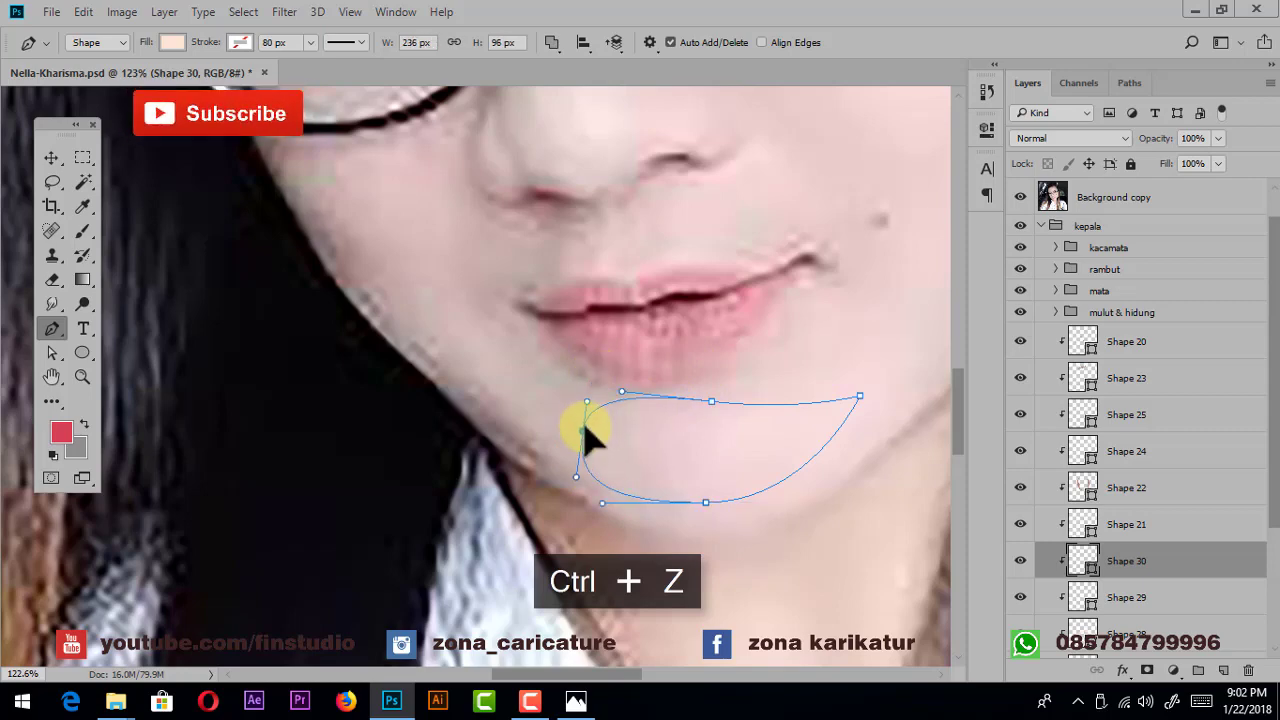
- Hide the reference photo, reshape the chin highlight's points, and add a layer mask
click(1020, 197)
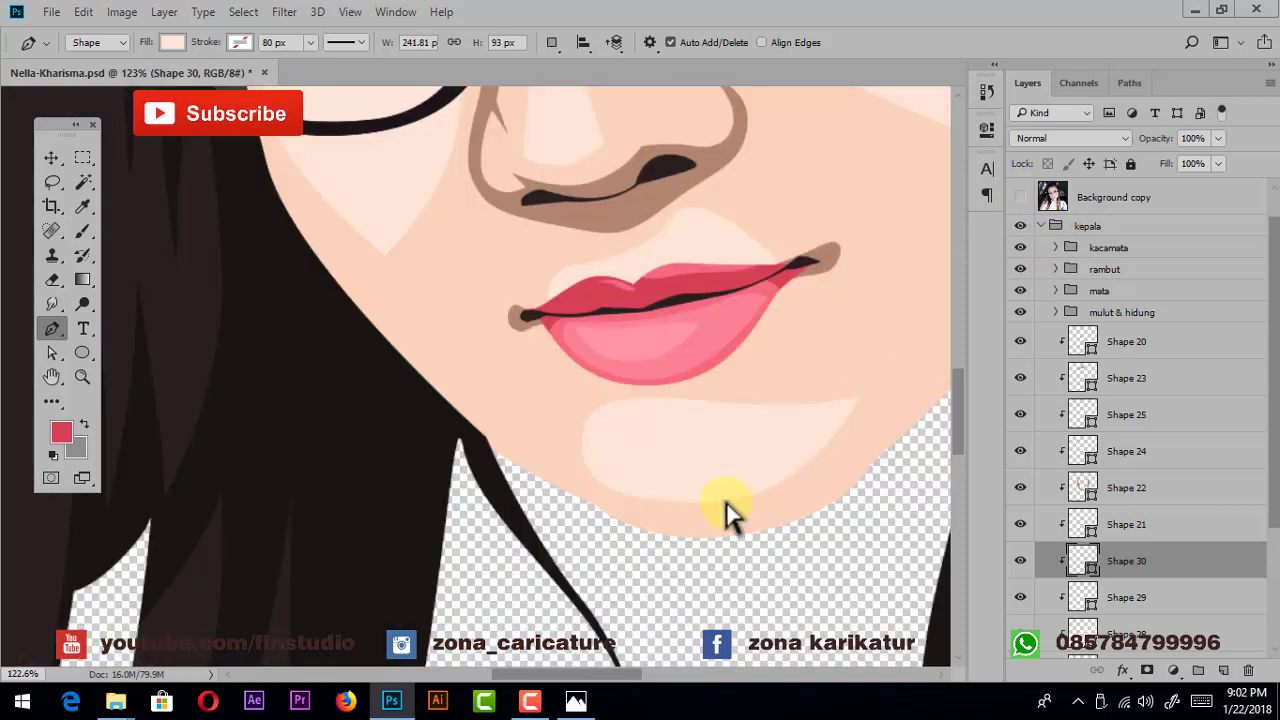
drag(702, 505, 713, 516)
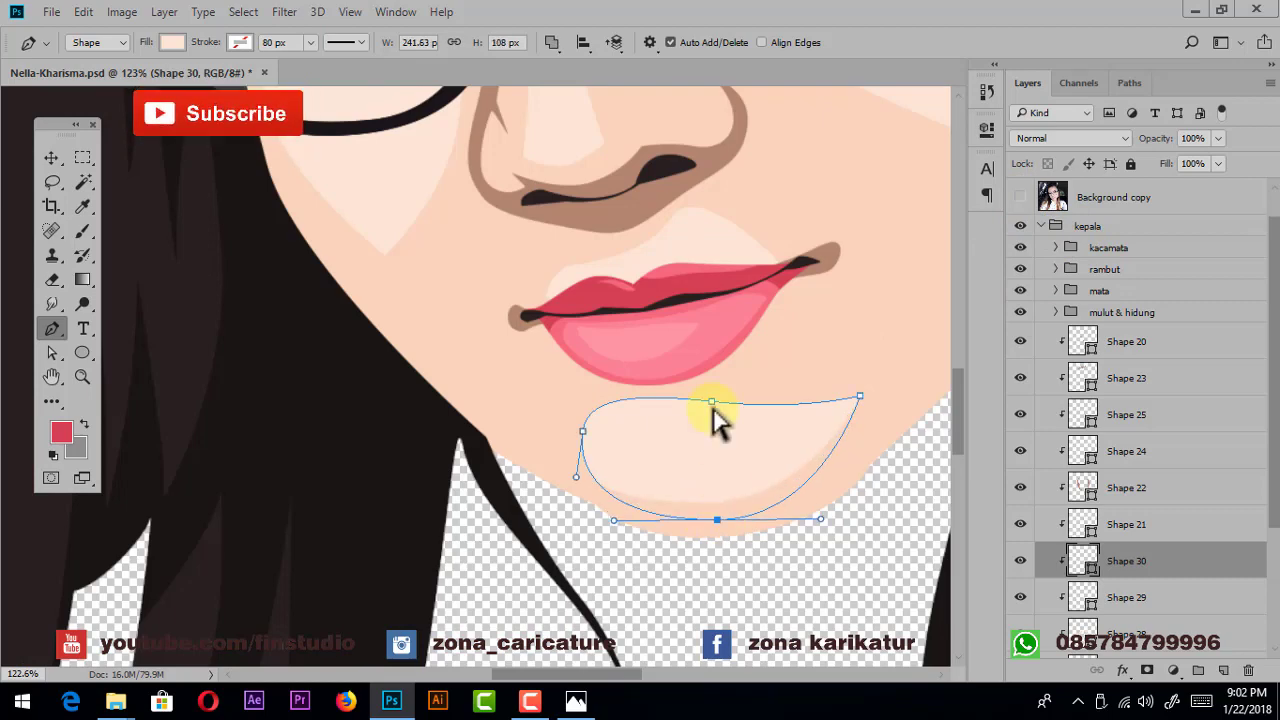
drag(713, 418, 766, 394)
scroll(787, 530, down, 3)
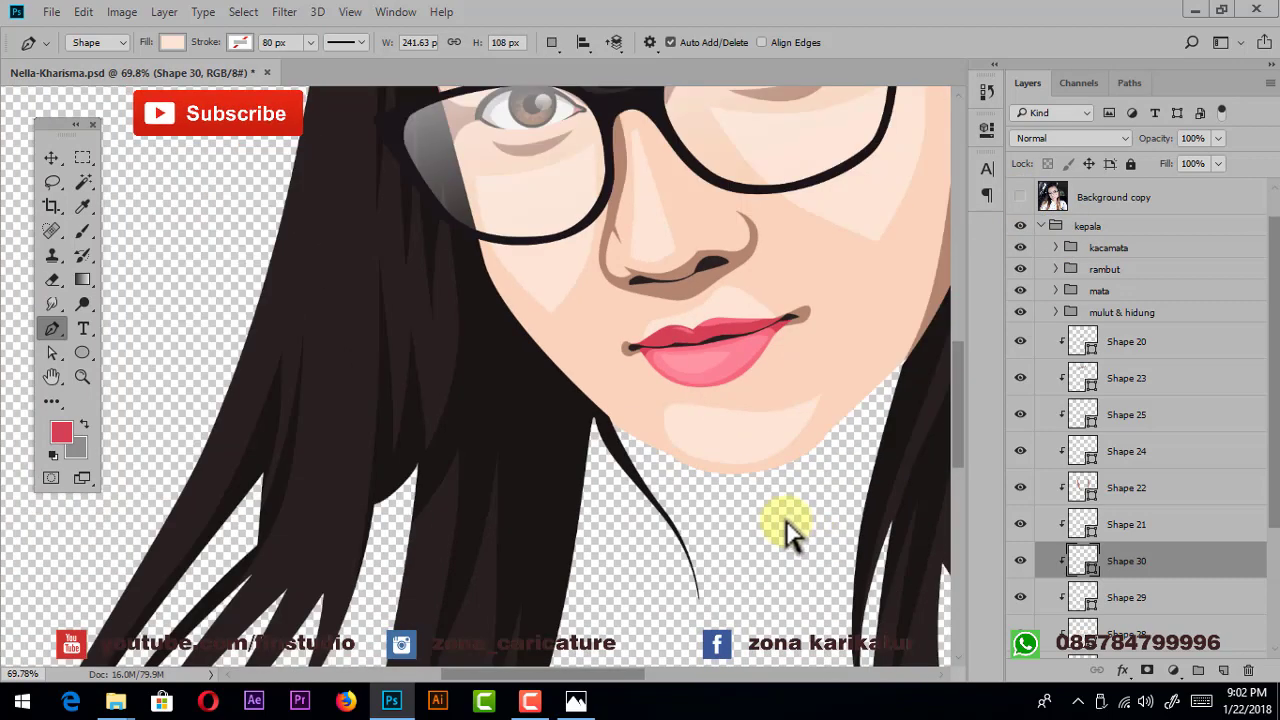
scroll(787, 530, down, 2)
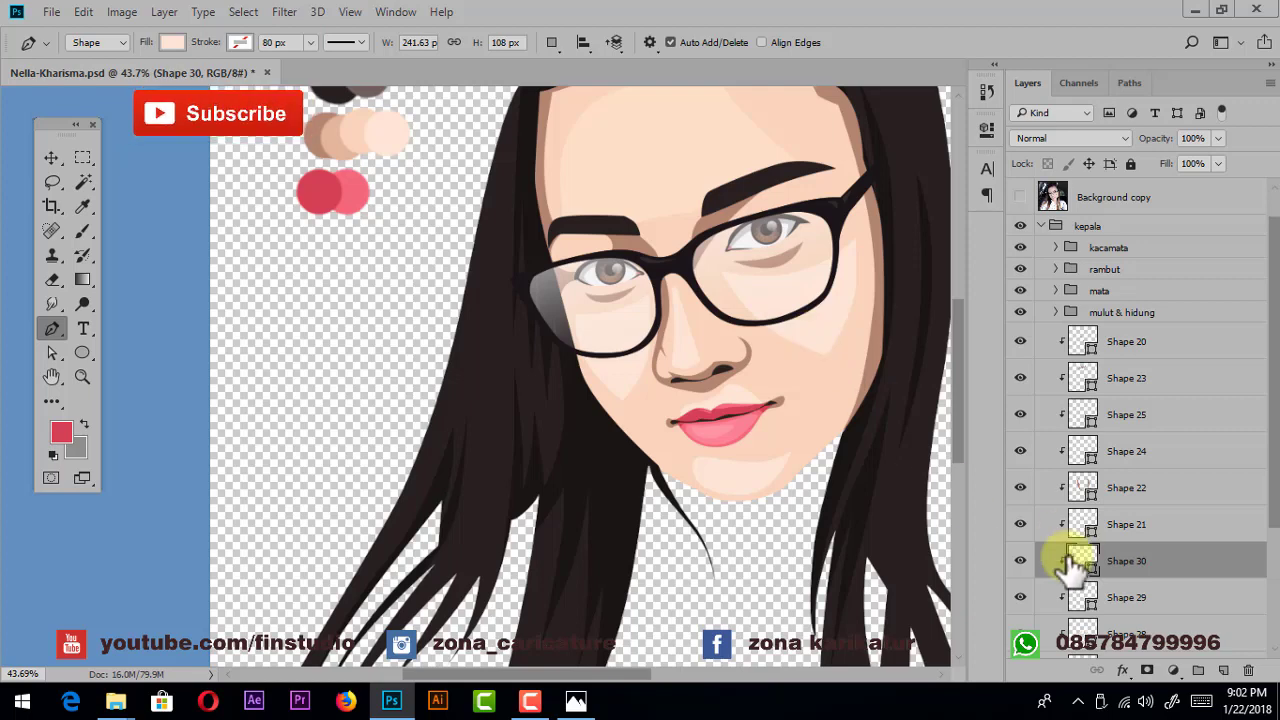
click(1068, 563)
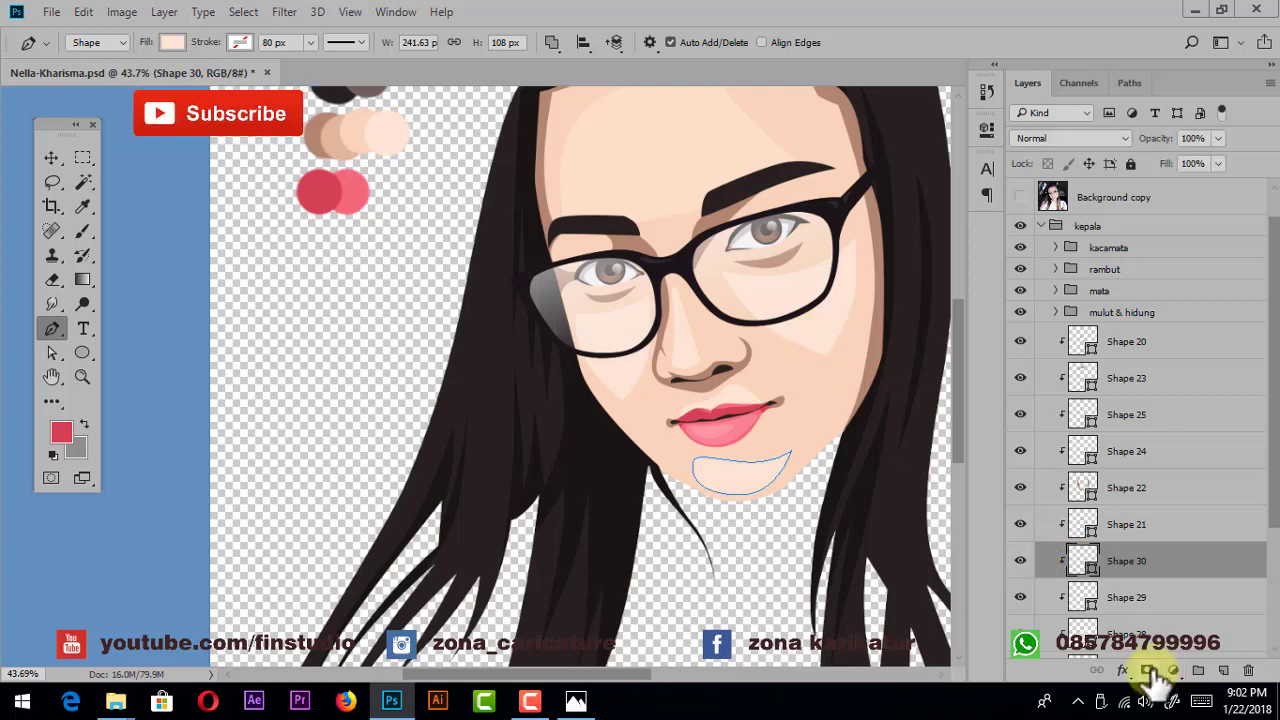
click(1148, 670)
- Drag a black-to-white gradient on Shape 30's mask to fade the chin highlight
key(d)
click(83, 279)
scroll(748, 462, up, 1)
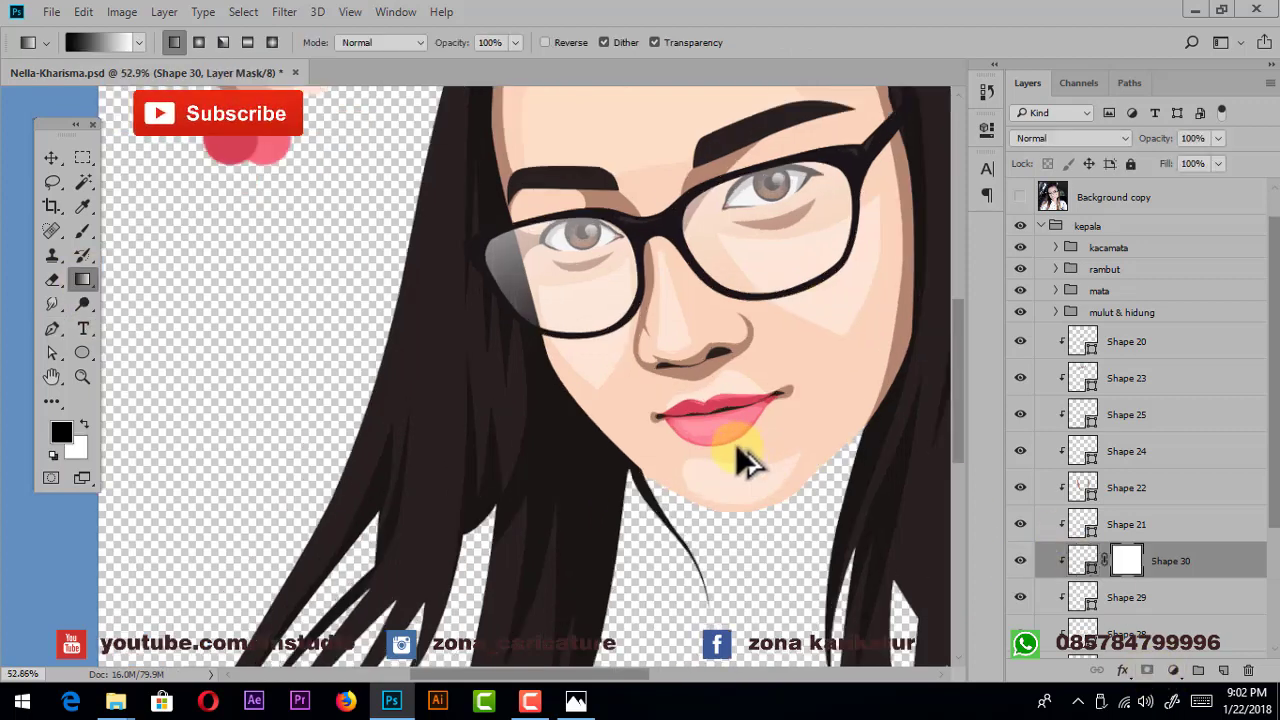
scroll(735, 450, up, 2)
drag(757, 562, 716, 426)
scroll(716, 426, down, 1)
scroll(715, 424, down, 2)
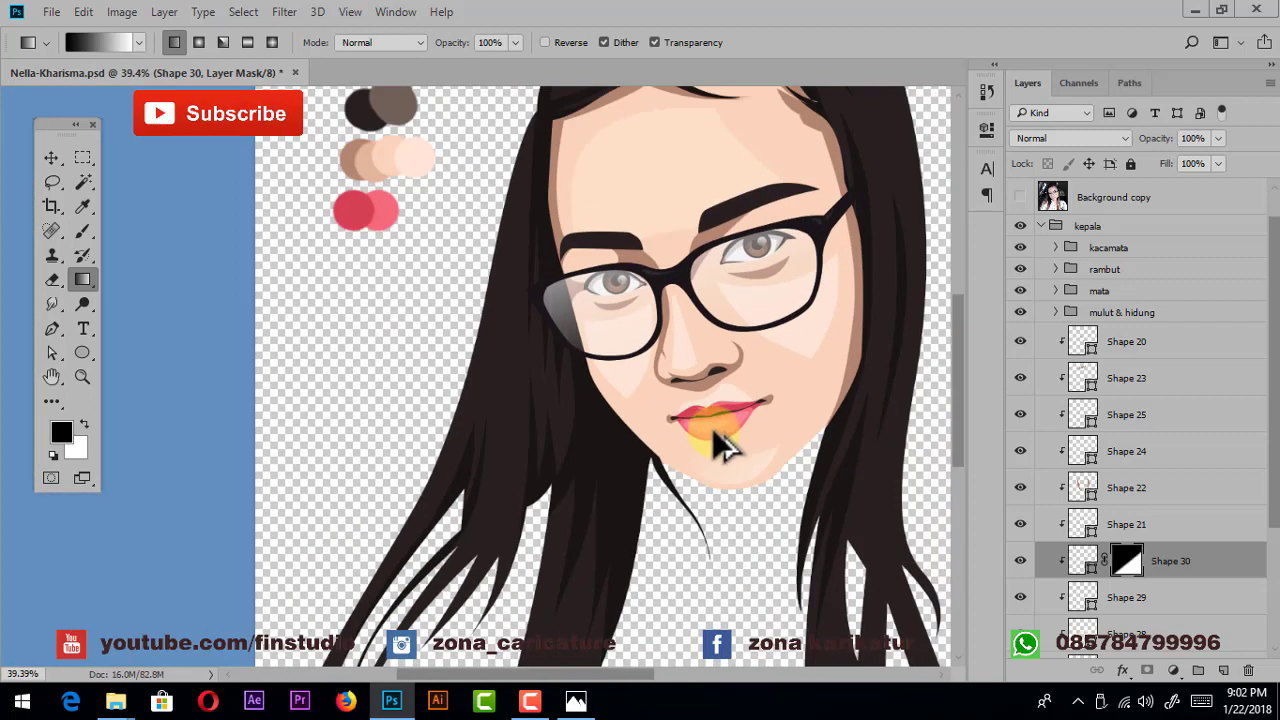
- Check the layers under the face and toggle the reference photo to compare
click(48, 155)
scroll(779, 336, up, 1)
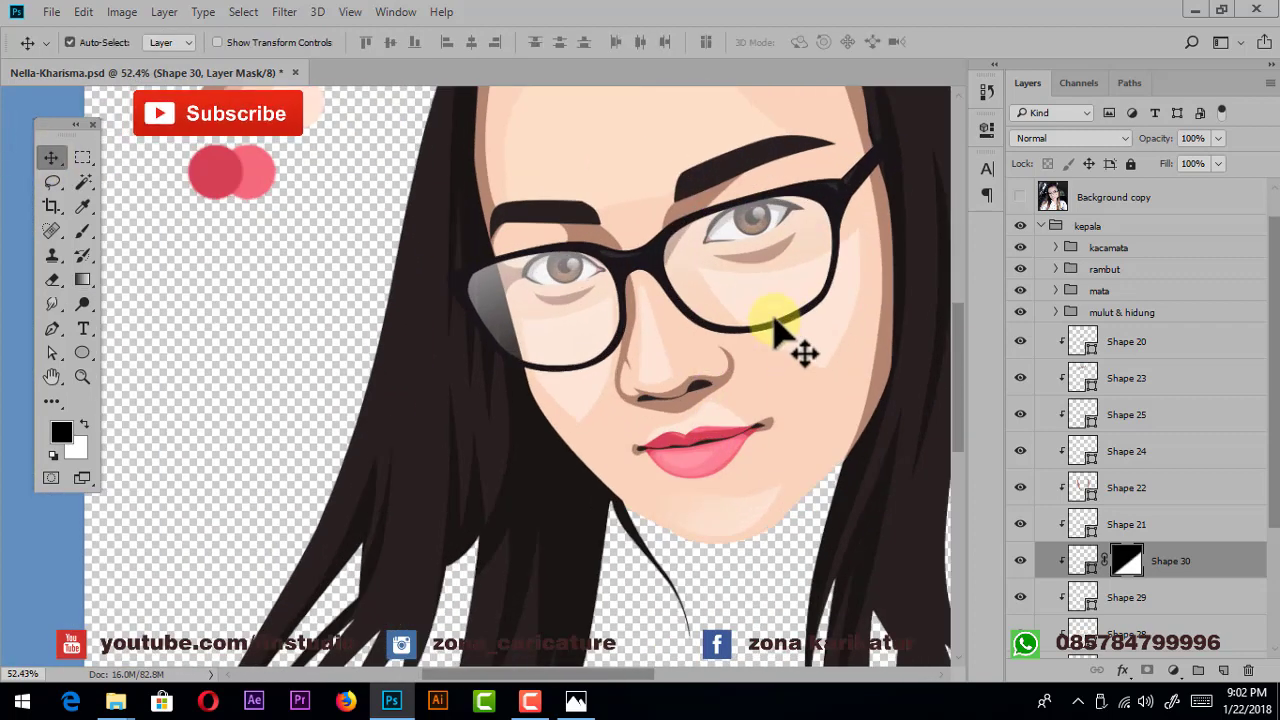
right_click(777, 328)
key(Escape)
scroll(723, 309, down, 2)
scroll(718, 283, down, 1)
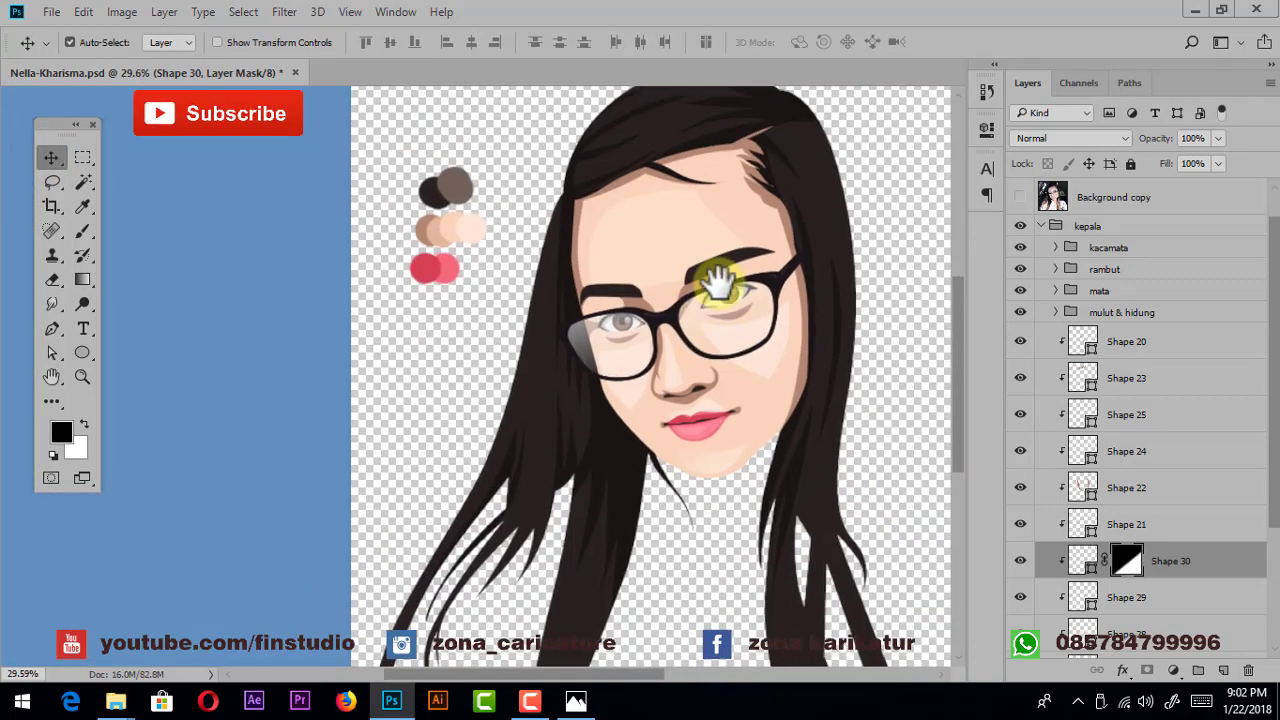
click(1020, 197)
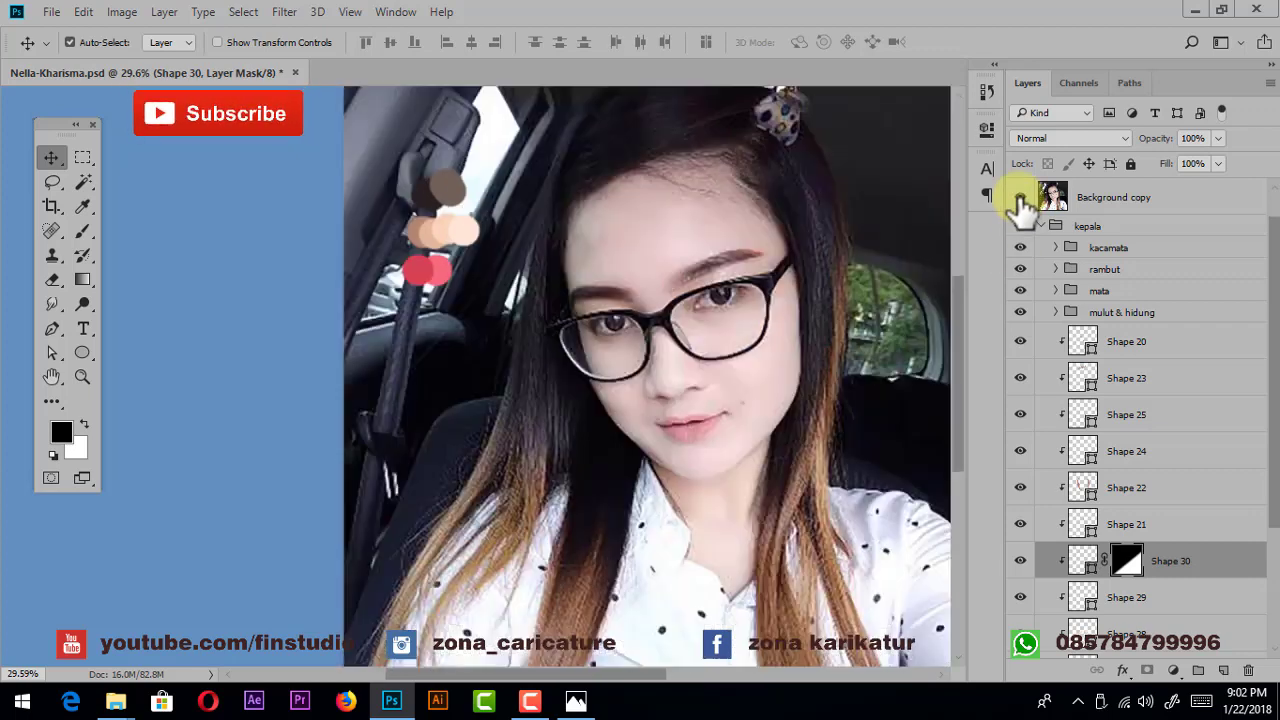
click(1020, 197)
scroll(628, 302, down, 1)
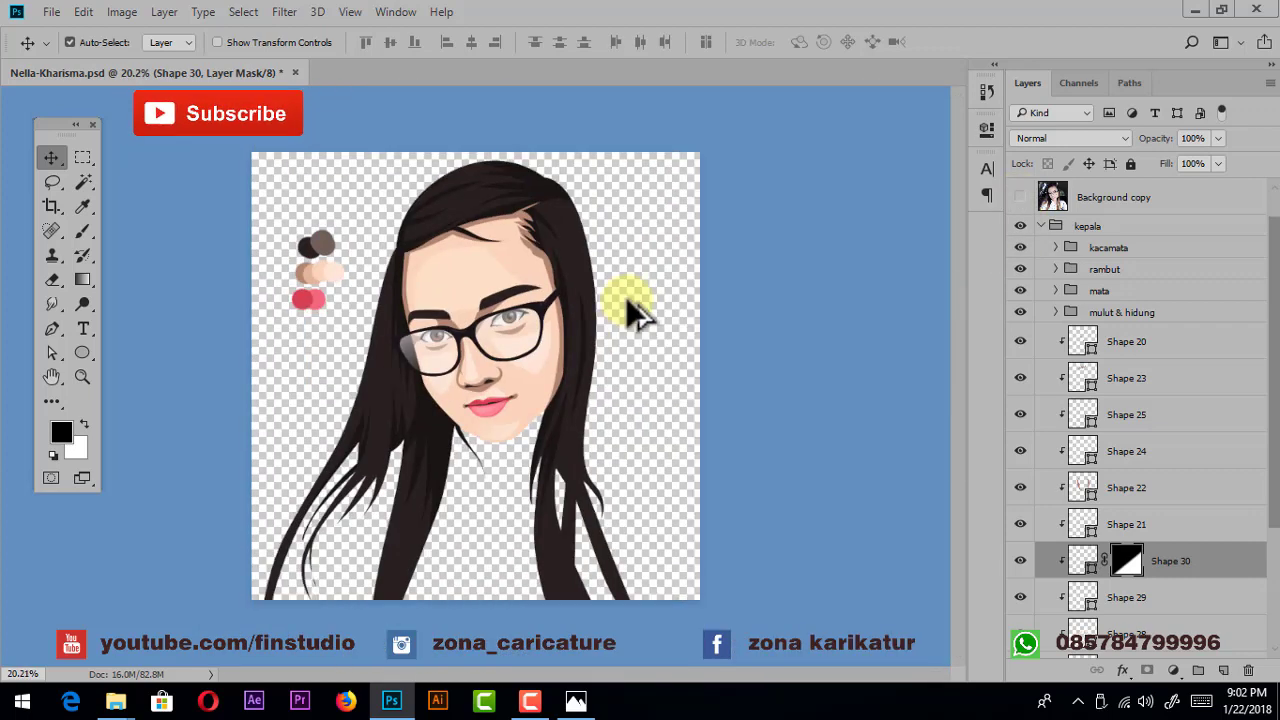
scroll(394, 390, up, 1)
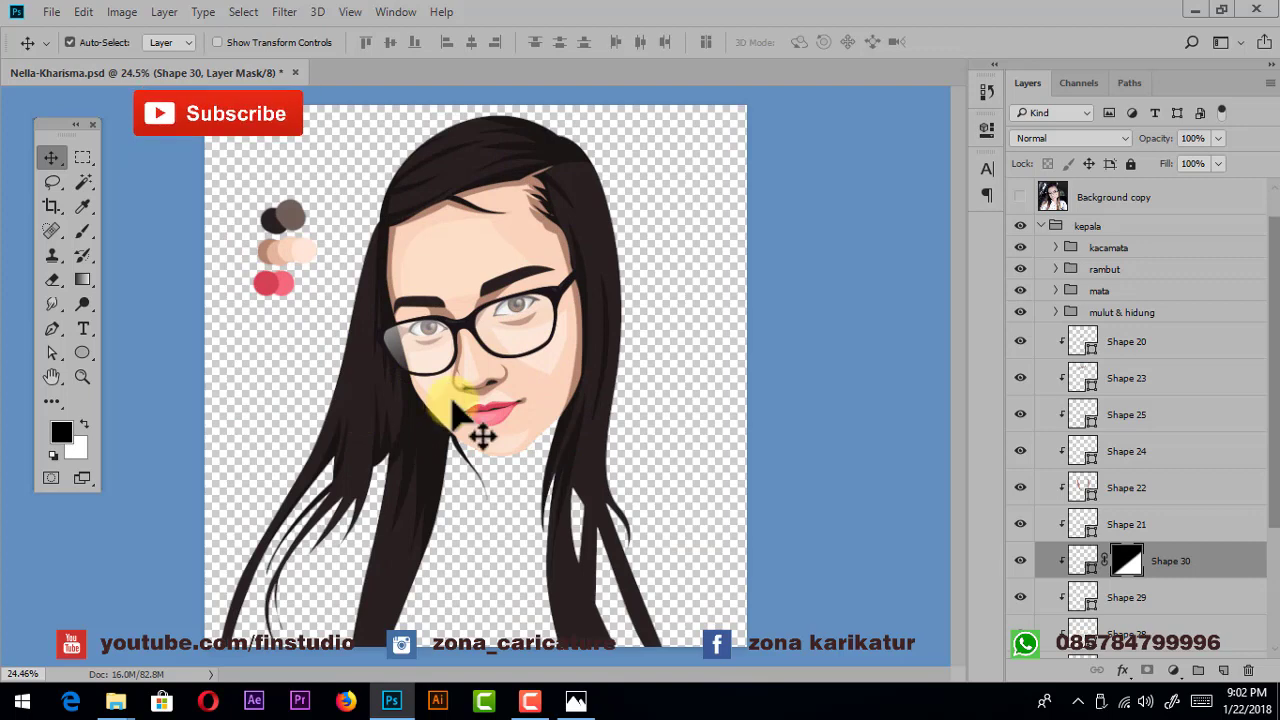
- Select the face layer Shape 19 and add a Stroke layer effect
scroll(737, 457, up, 1)
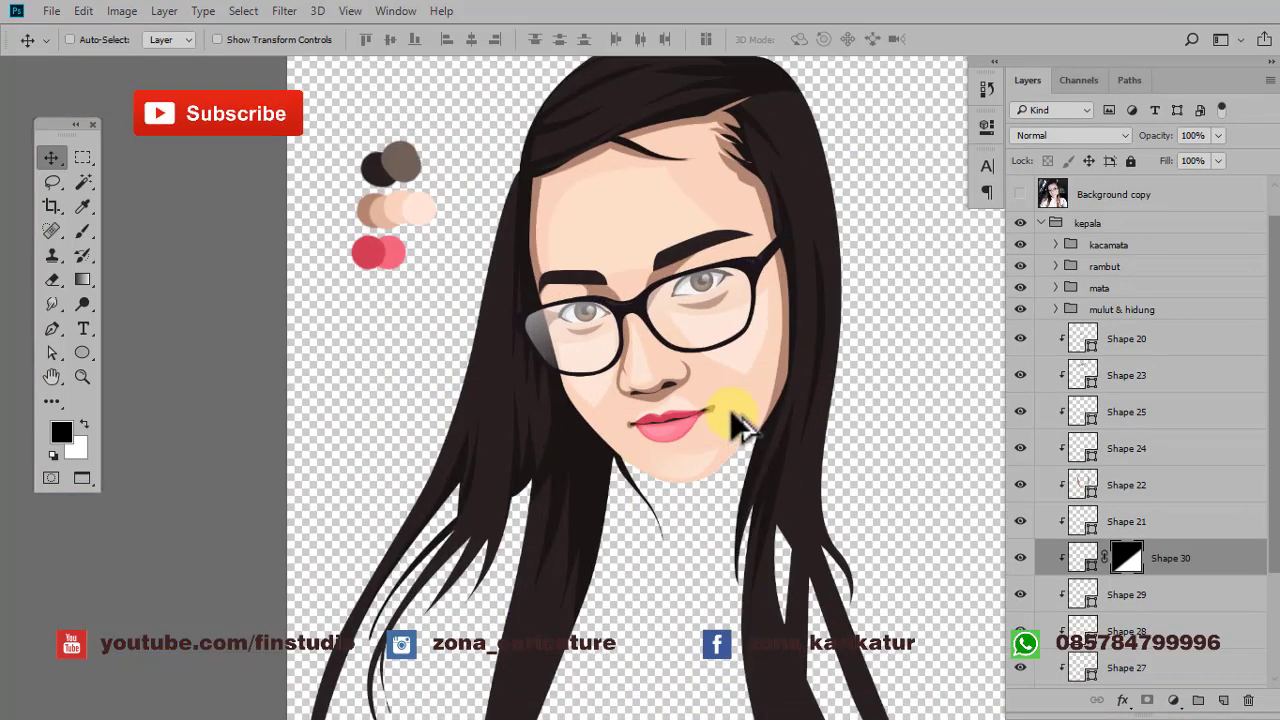
right_click(735, 425)
click(765, 446)
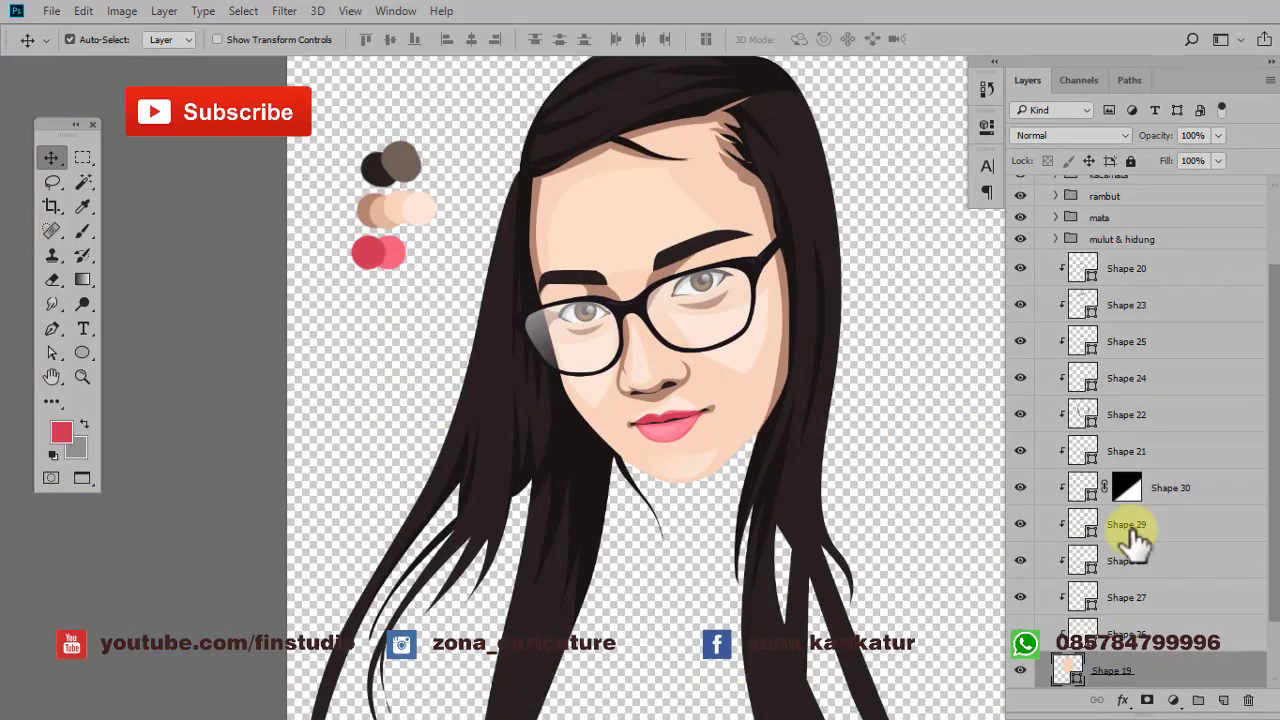
click(1122, 700)
click(1140, 521)
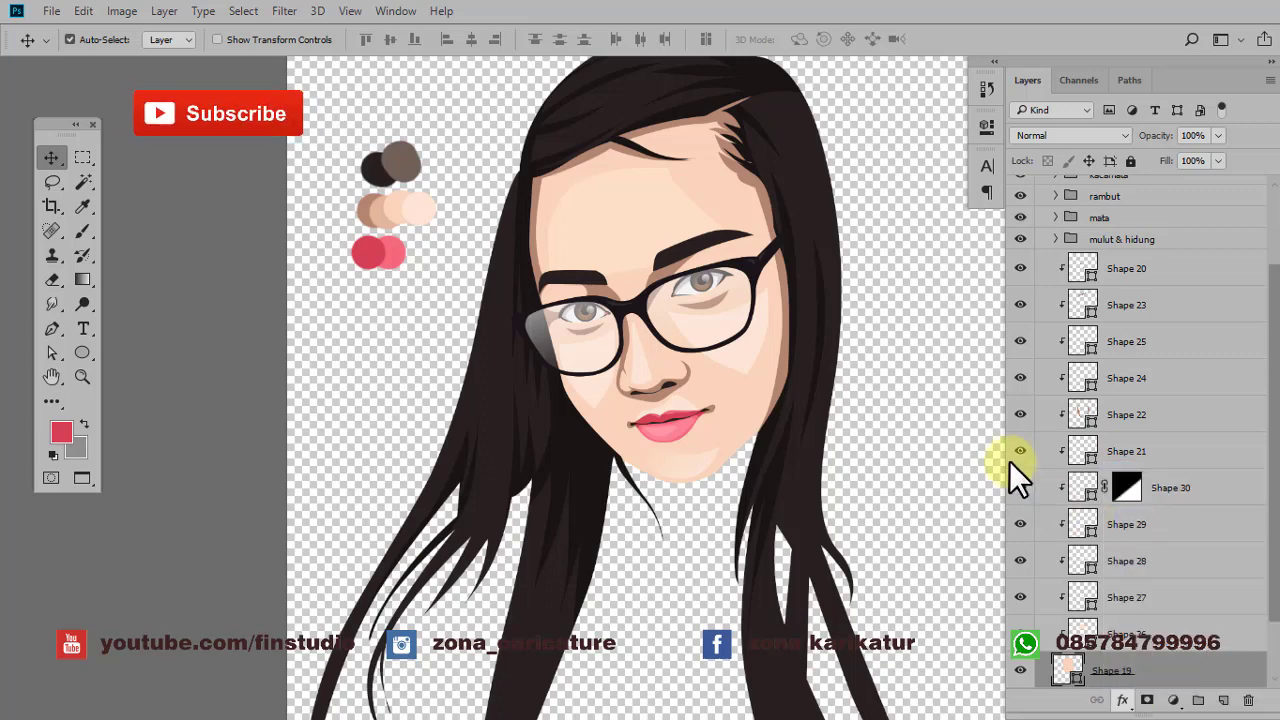
drag(608, 88, 1108, 192)
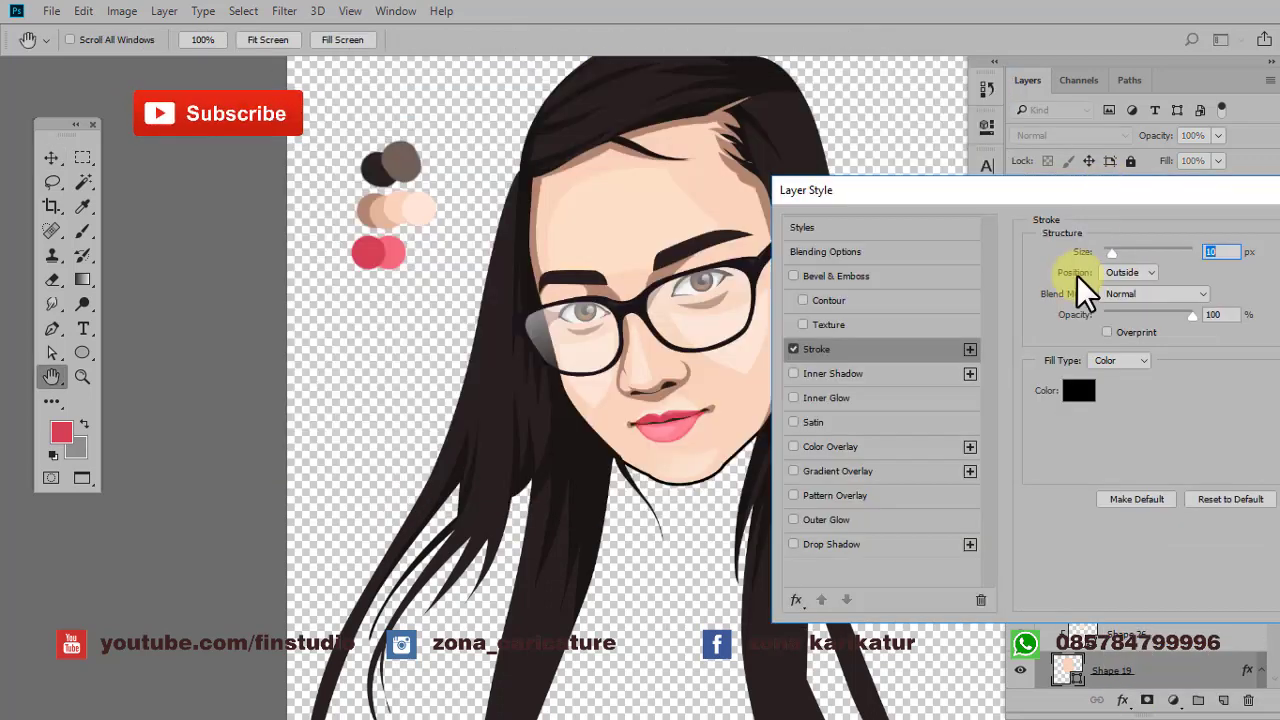
drag(1000, 190, 642, 255)
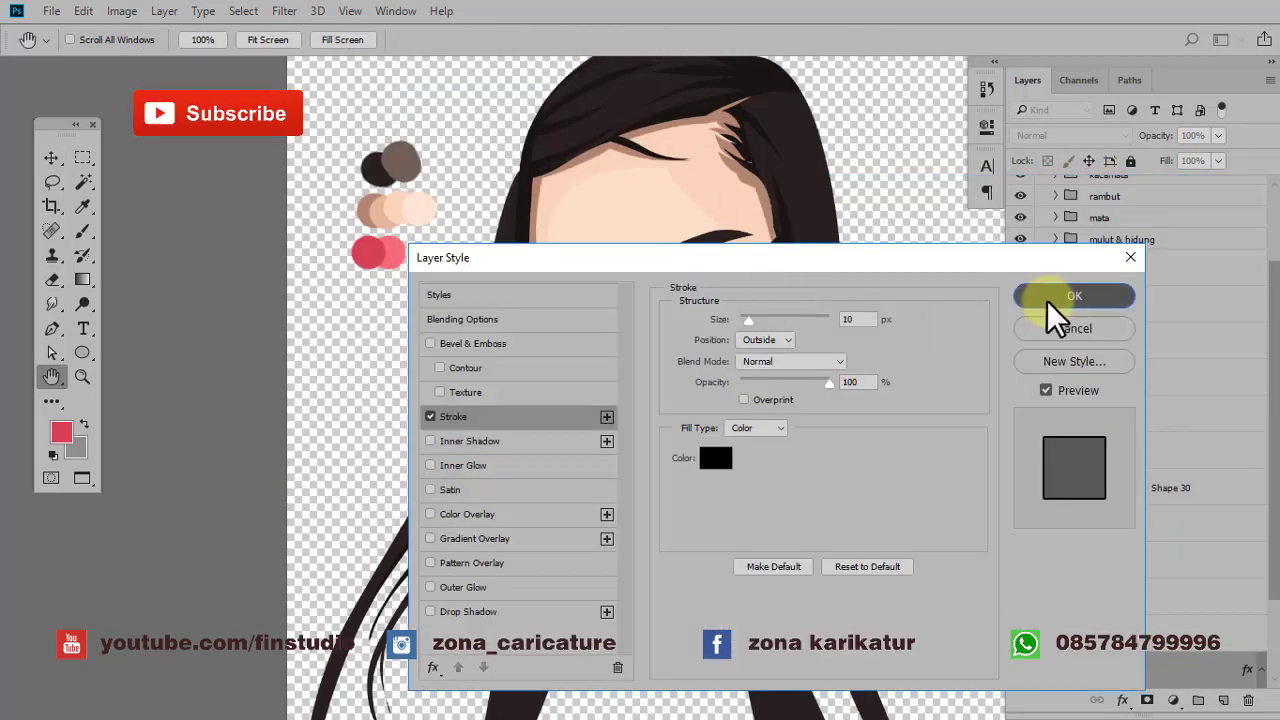
click(1060, 296)
key(v)
- Set the face stroke to 10 px Inside, coloured dark 191414 sampled from the hair
scroll(723, 457, up, 3)
scroll(723, 457, up, 2)
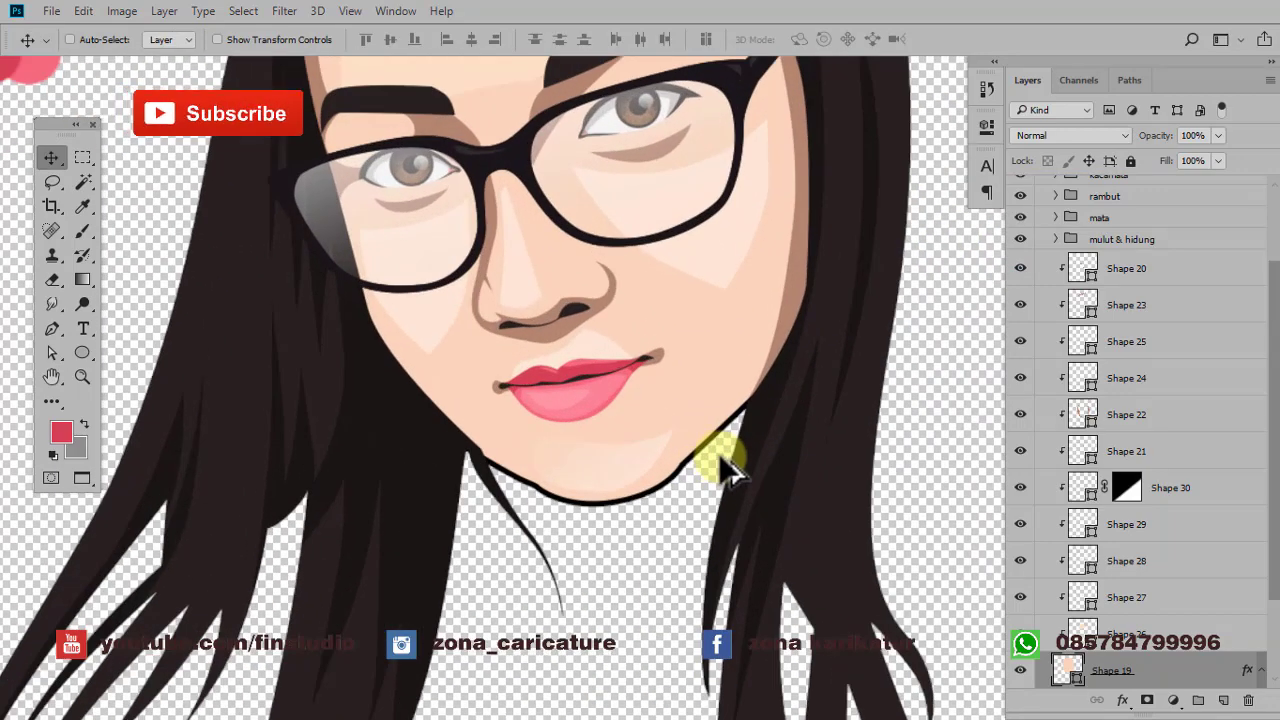
scroll(728, 468, up, 2)
click(1122, 700)
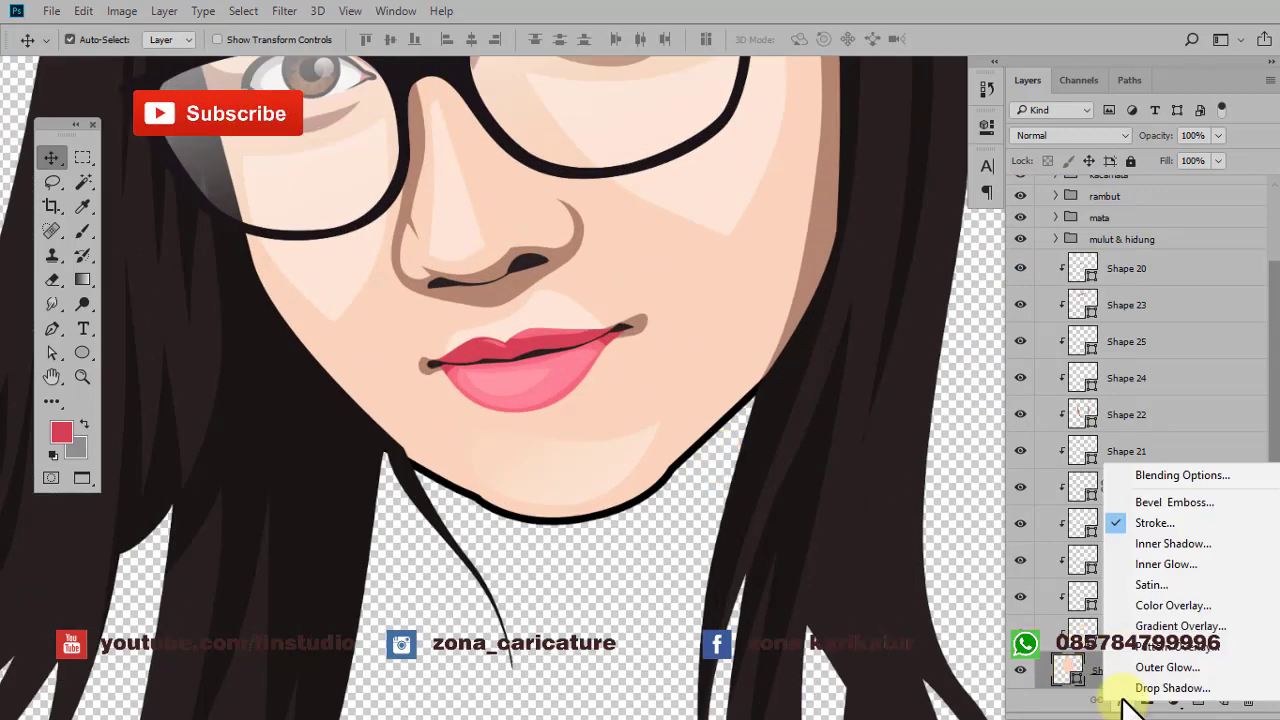
click(1148, 522)
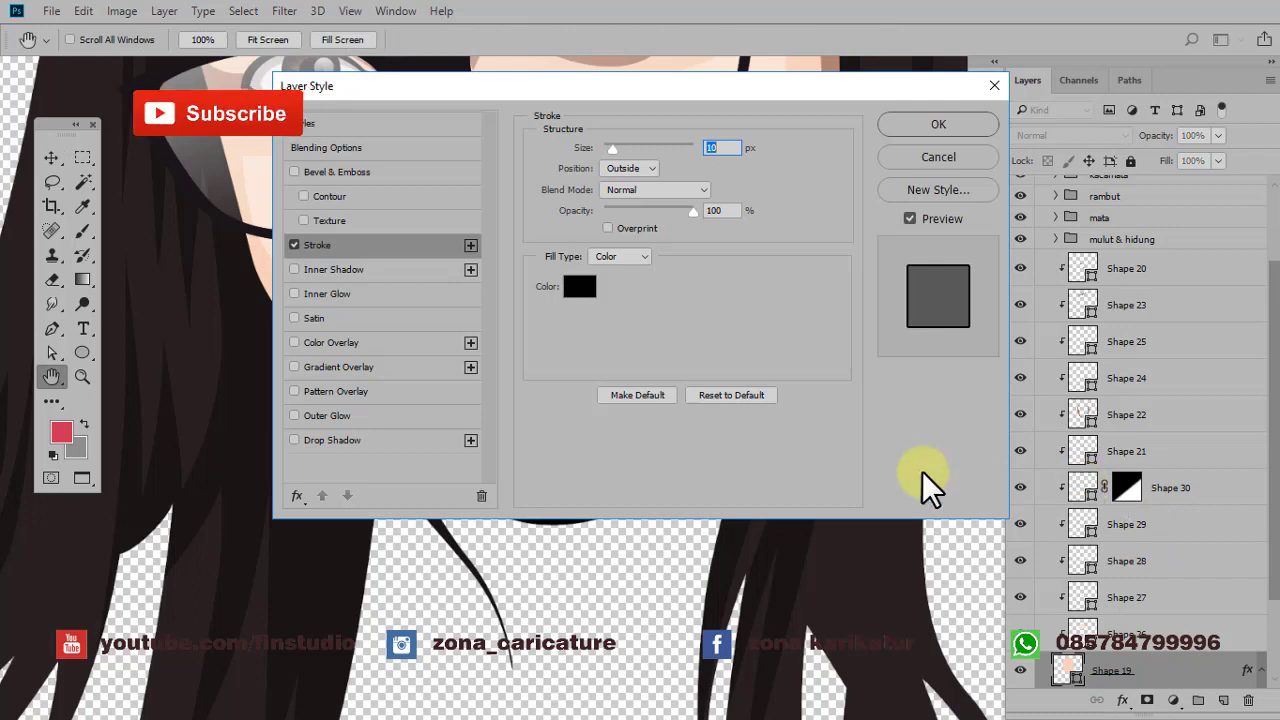
drag(665, 100, 936, 155)
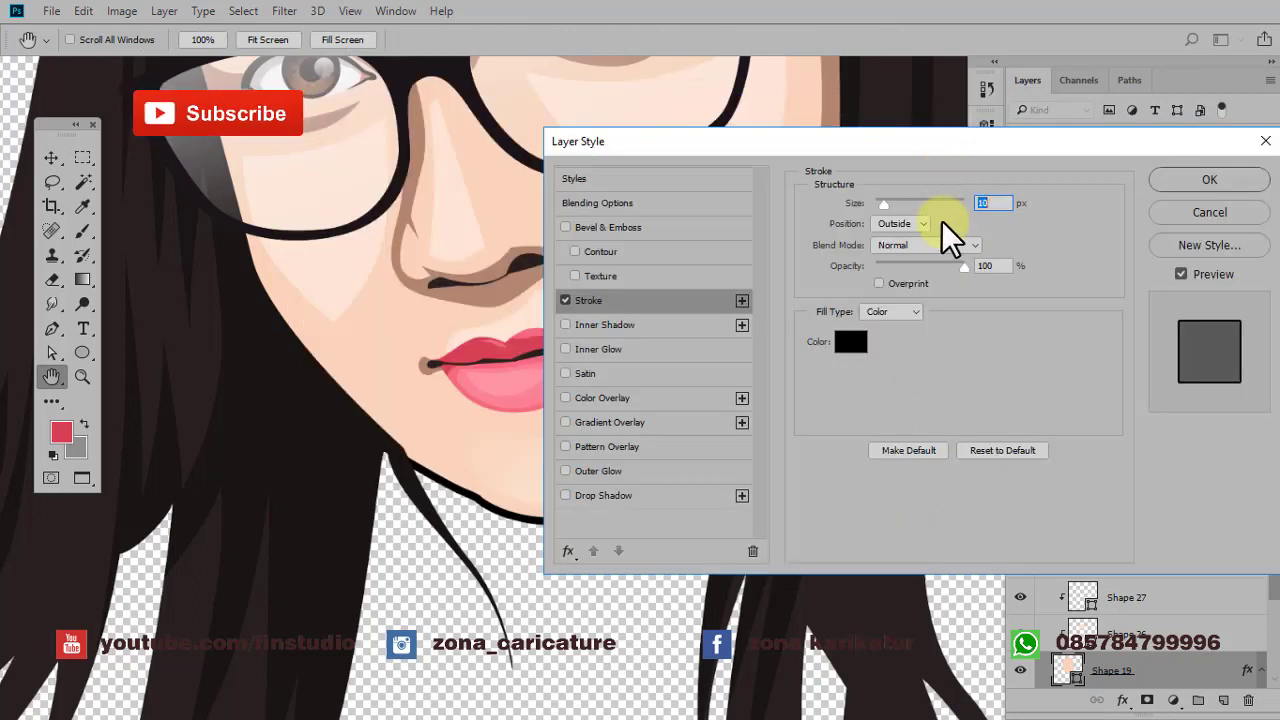
click(915, 224)
click(905, 250)
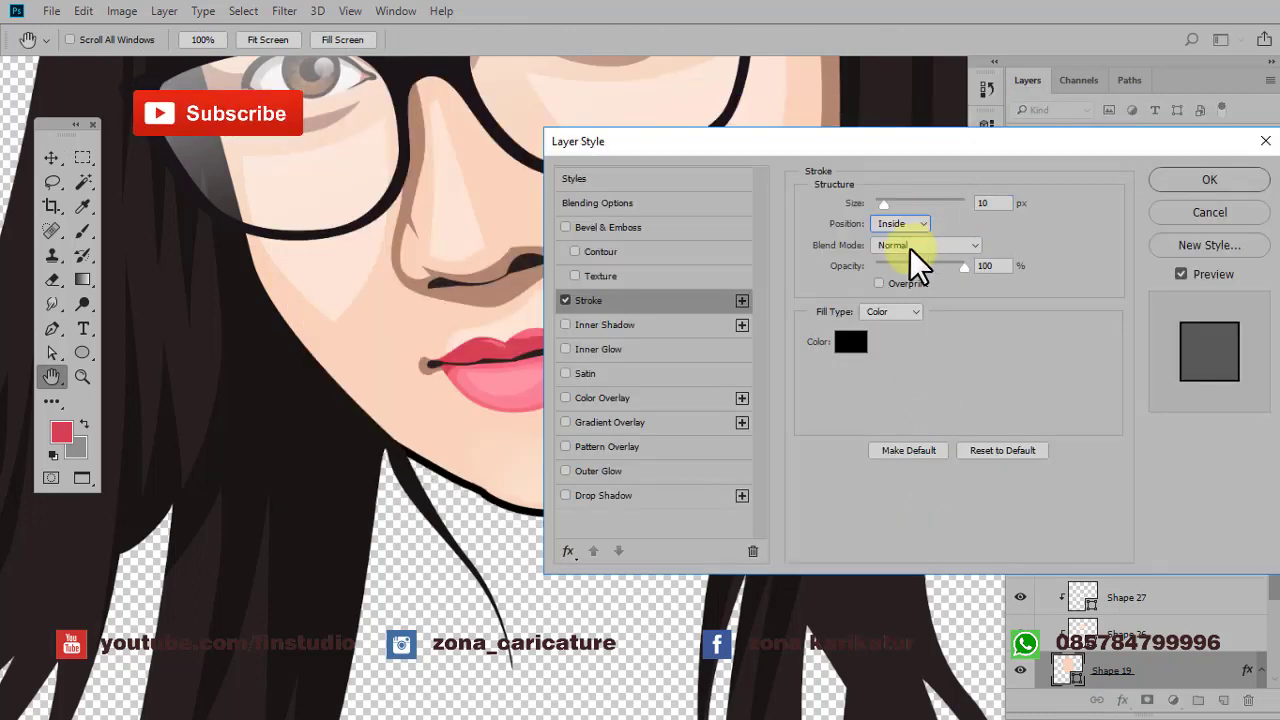
click(850, 345)
click(300, 443)
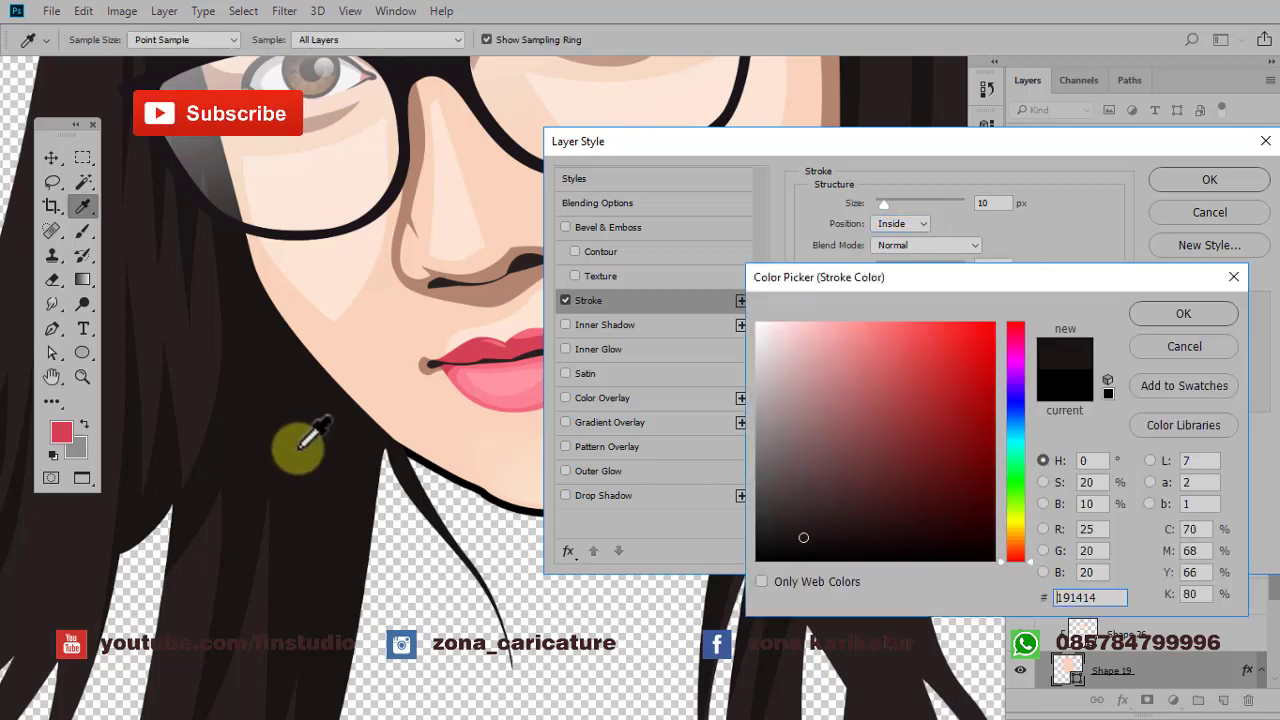
click(1183, 313)
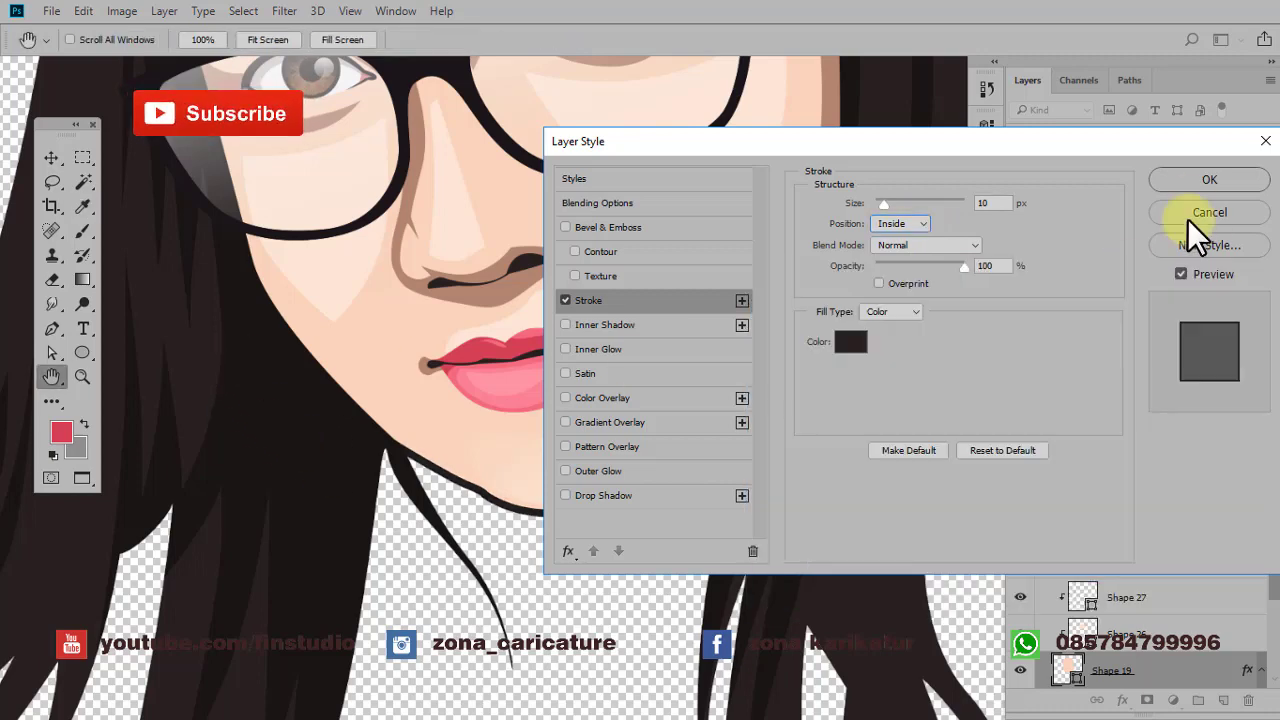
click(1209, 179)
key(v)
key(ctrl+0)
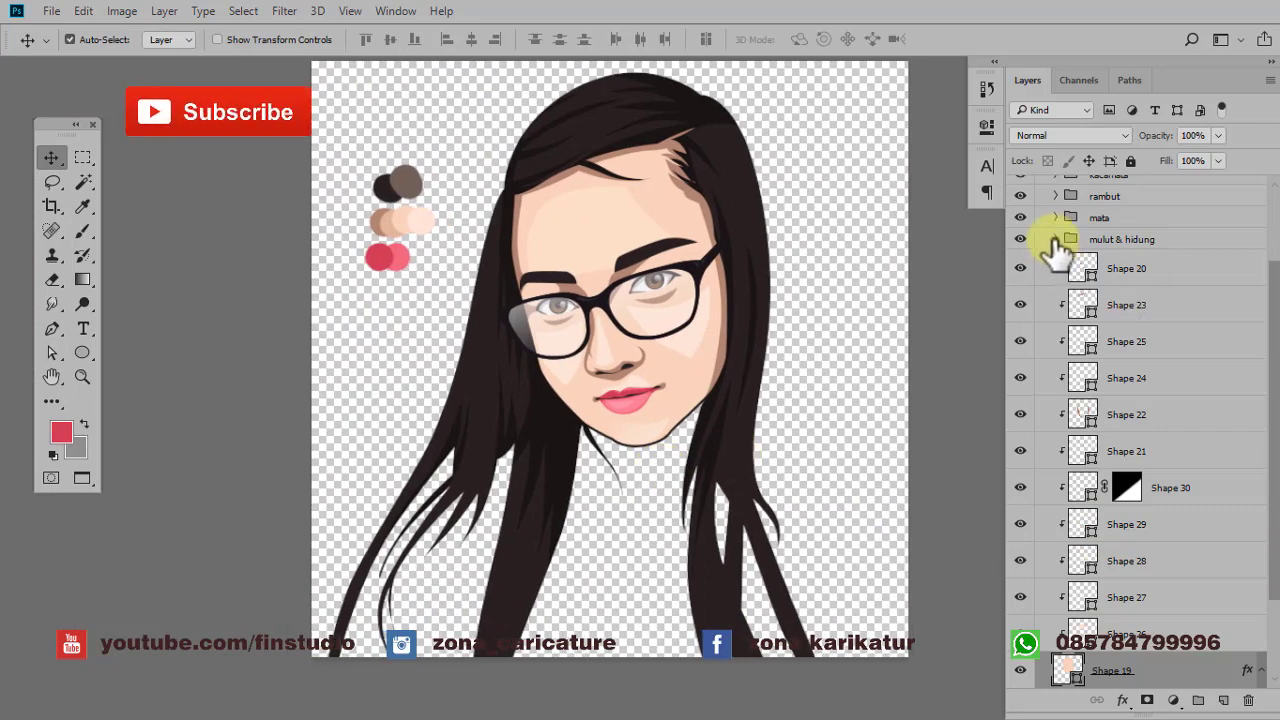
- Collapse the kepala group and create a group named badan directly above Background
click(1055, 239)
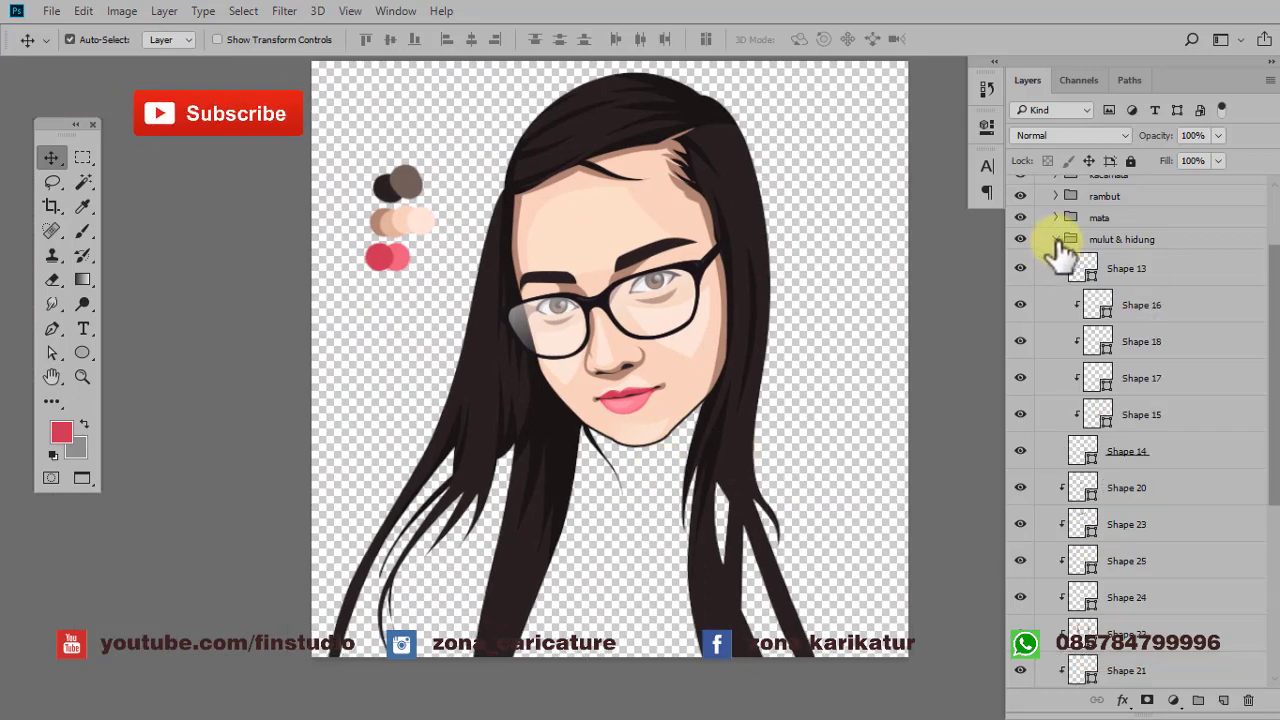
scroll(1157, 428, down, 4)
scroll(1158, 428, down, 2)
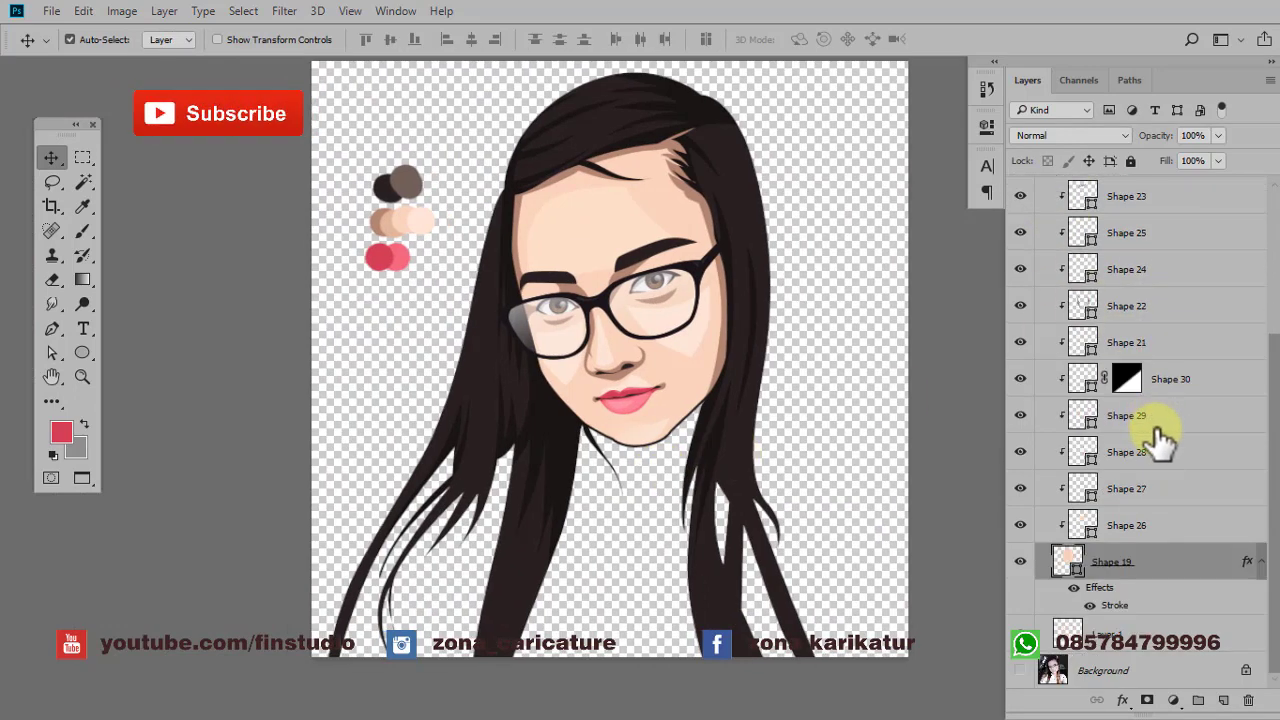
scroll(1157, 440, up, 2)
scroll(1157, 425, up, 4)
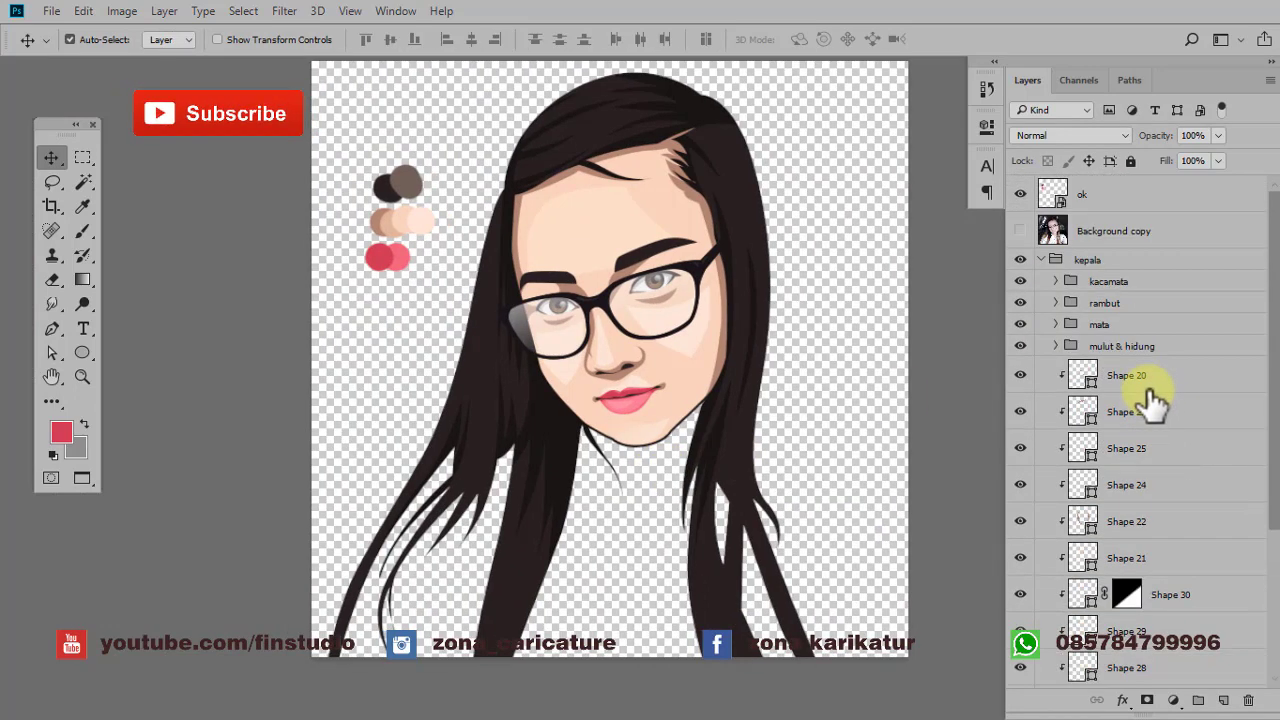
click(1041, 260)
click(1110, 298)
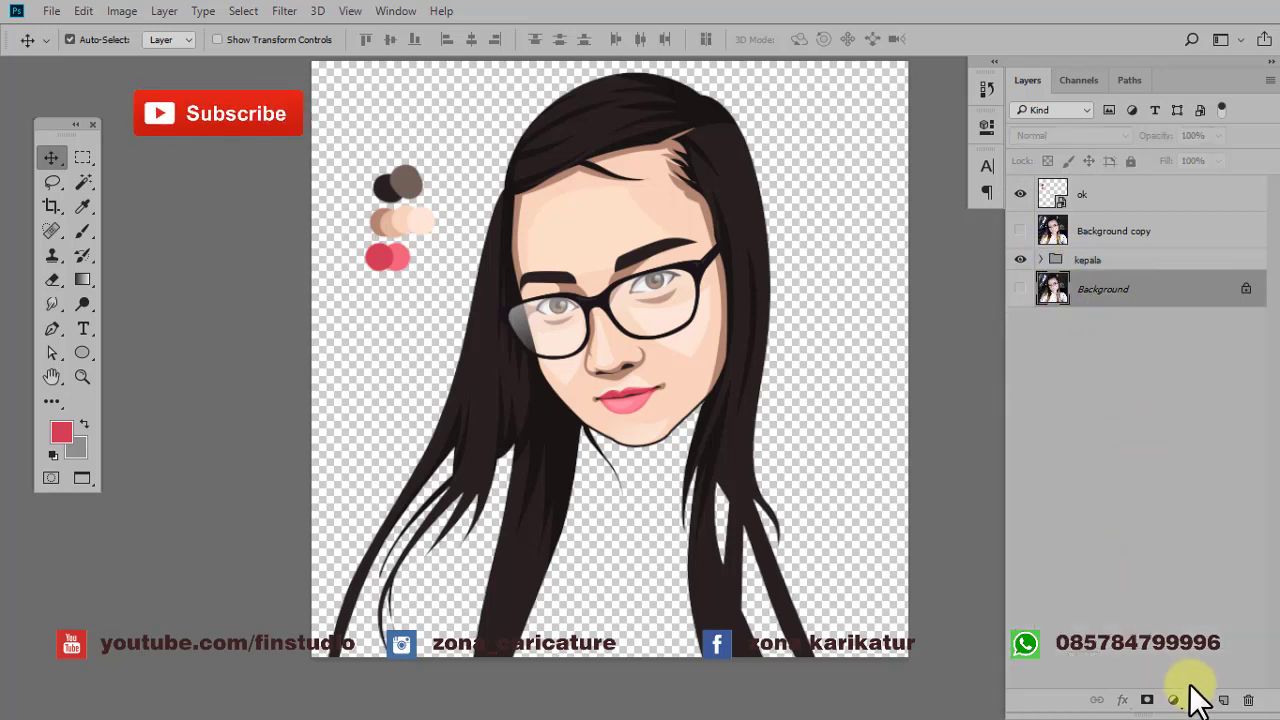
click(1197, 700)
text(badan)
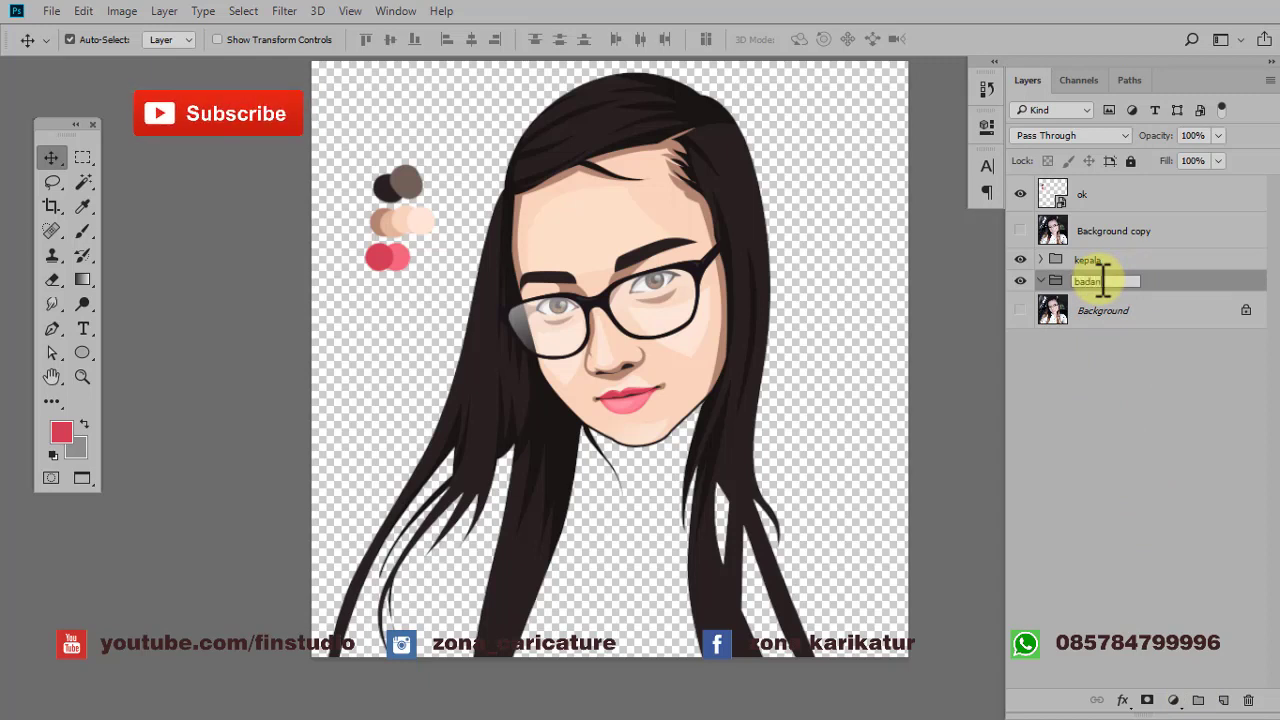
click(1138, 283)
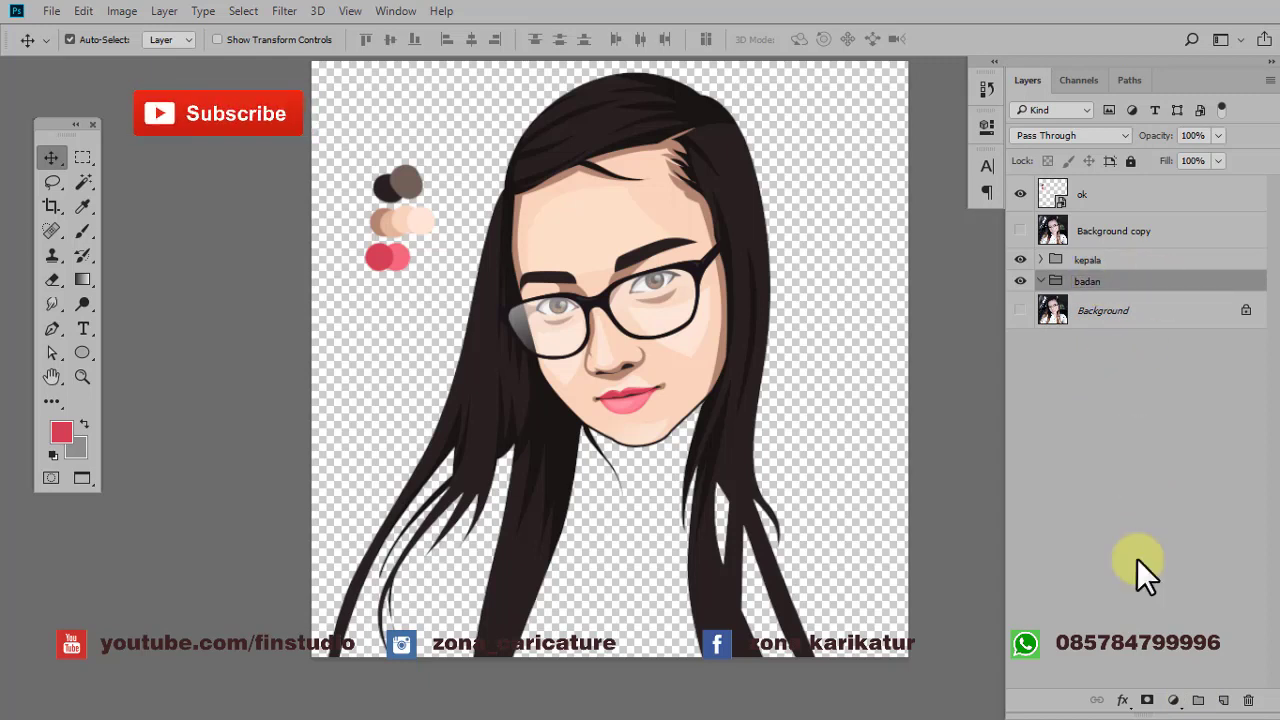
- Add an empty layer in badan and show the Background photo around the neck
click(1223, 700)
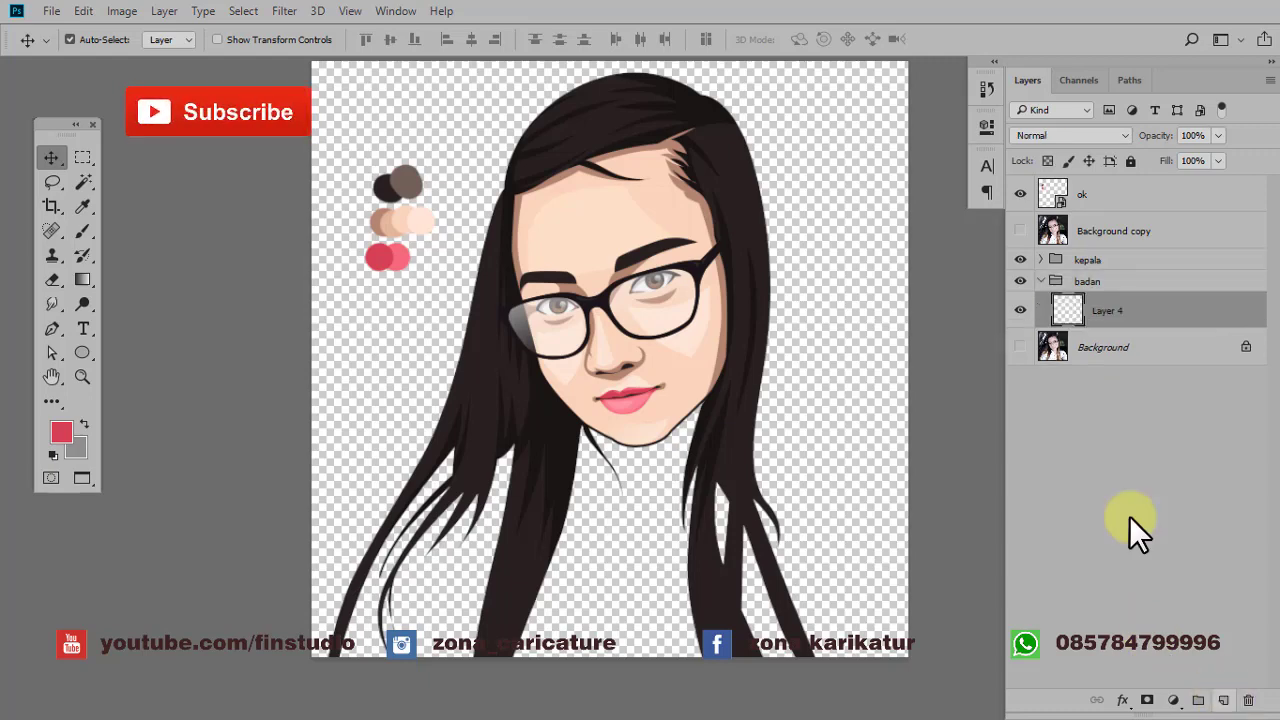
click(1020, 347)
drag(686, 508, 655, 448)
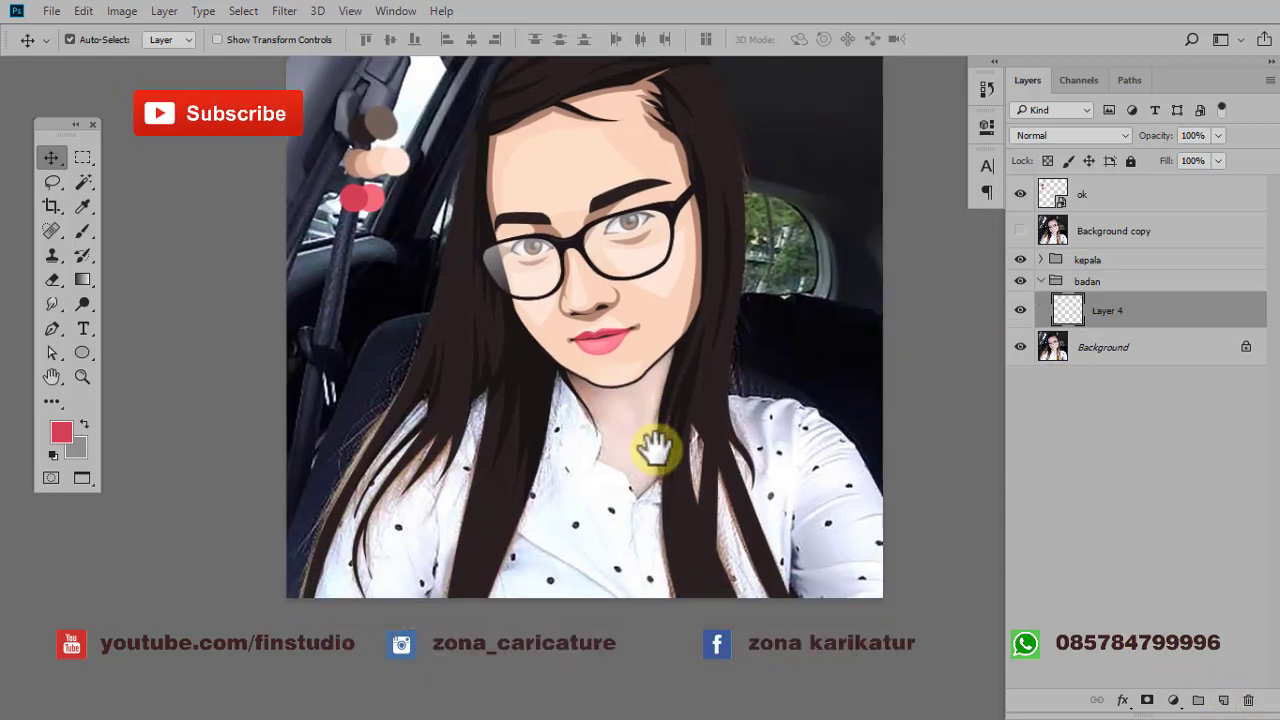
scroll(650, 440, up, 1)
scroll(640, 423, up, 3)
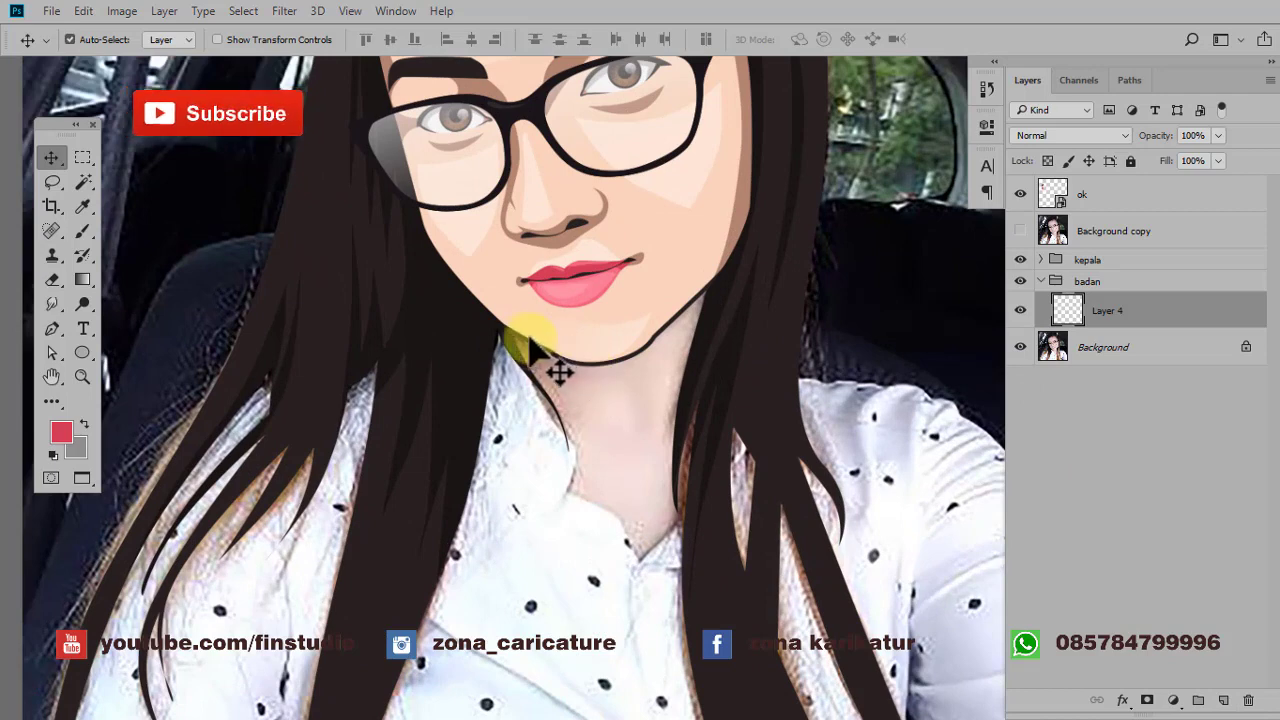
- Trace Shape 31 for the neck, fill it with the face's skin tone, and add a layer above
click(44, 328)
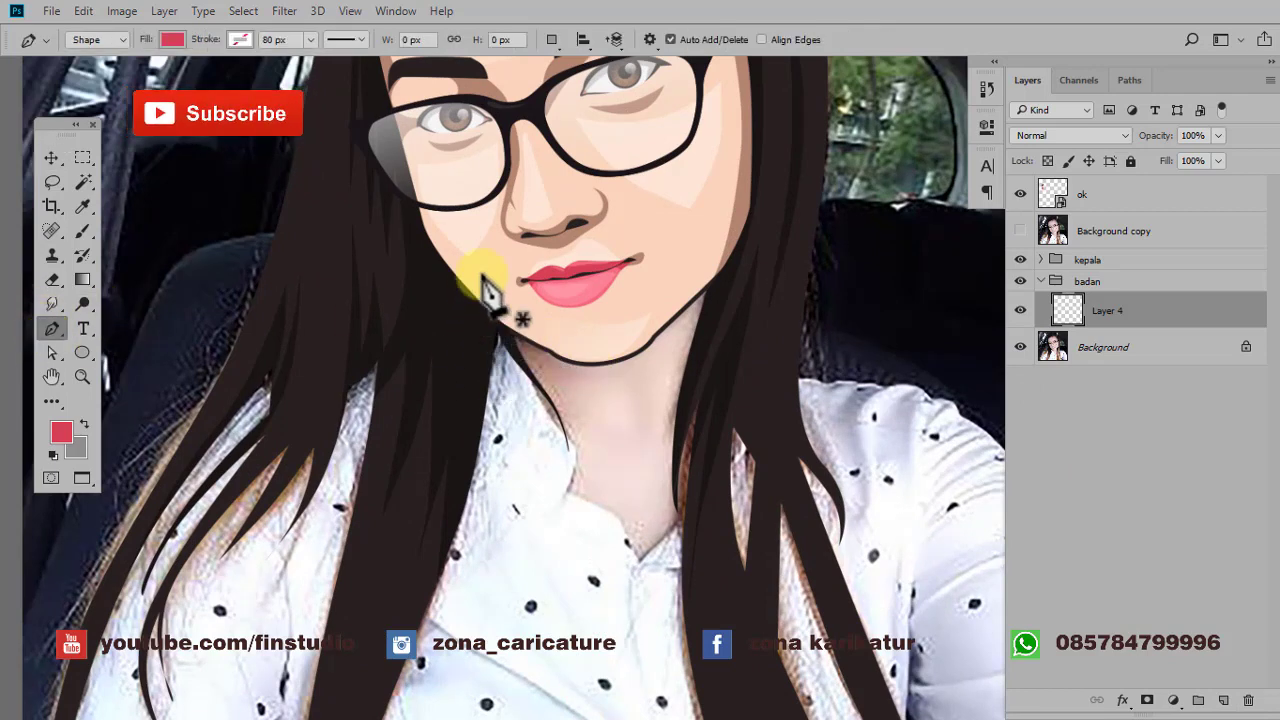
click(536, 463)
click(546, 587)
drag(707, 578, 770, 537)
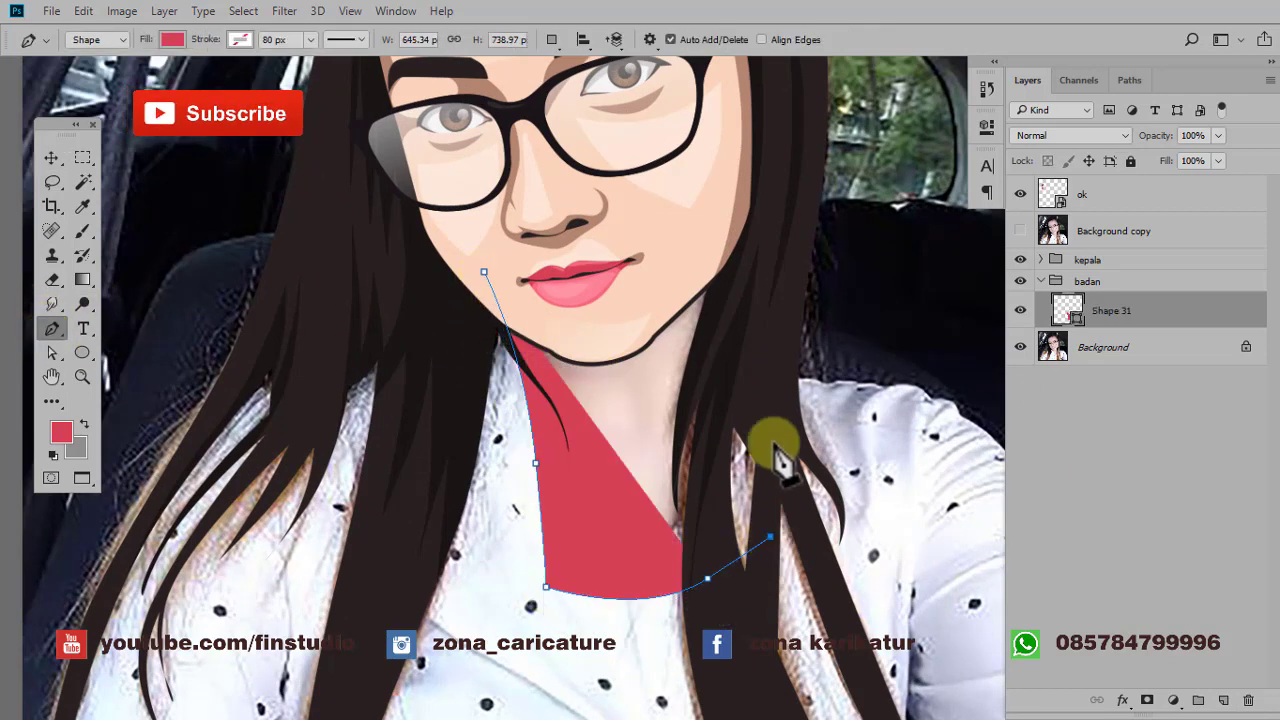
click(764, 430)
click(722, 252)
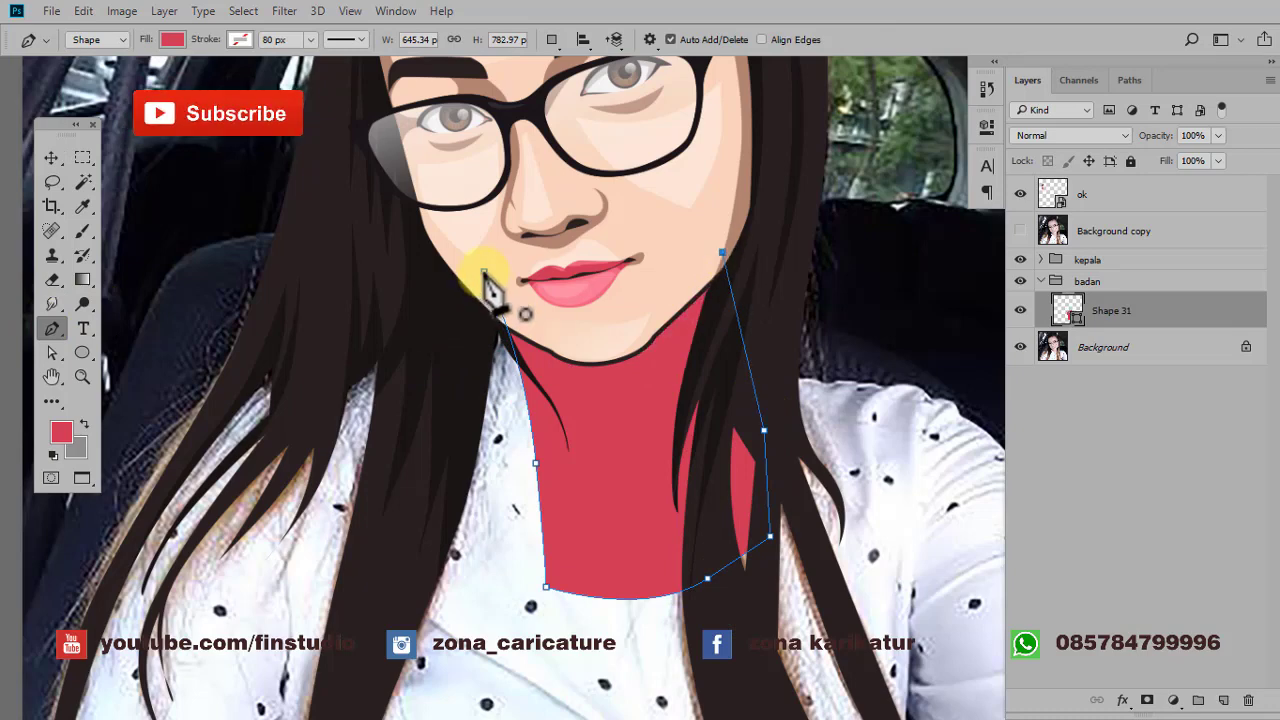
click(484, 272)
double_click(1068, 310)
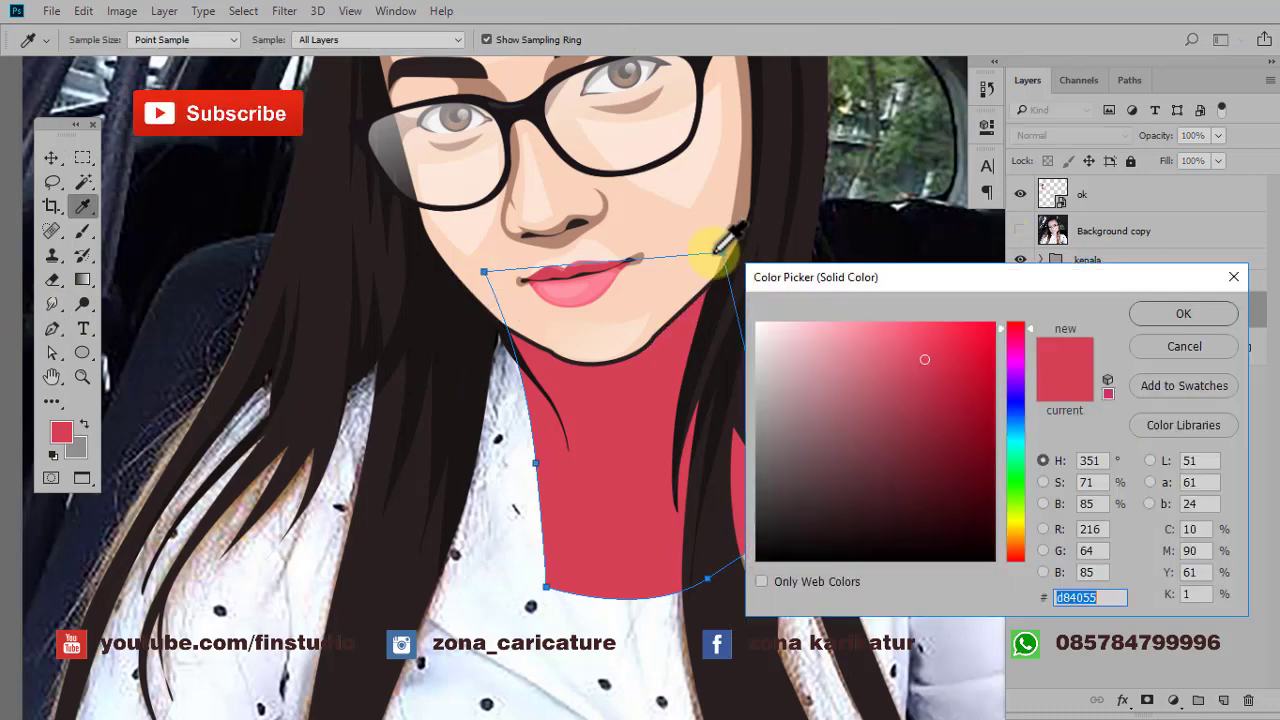
click(722, 228)
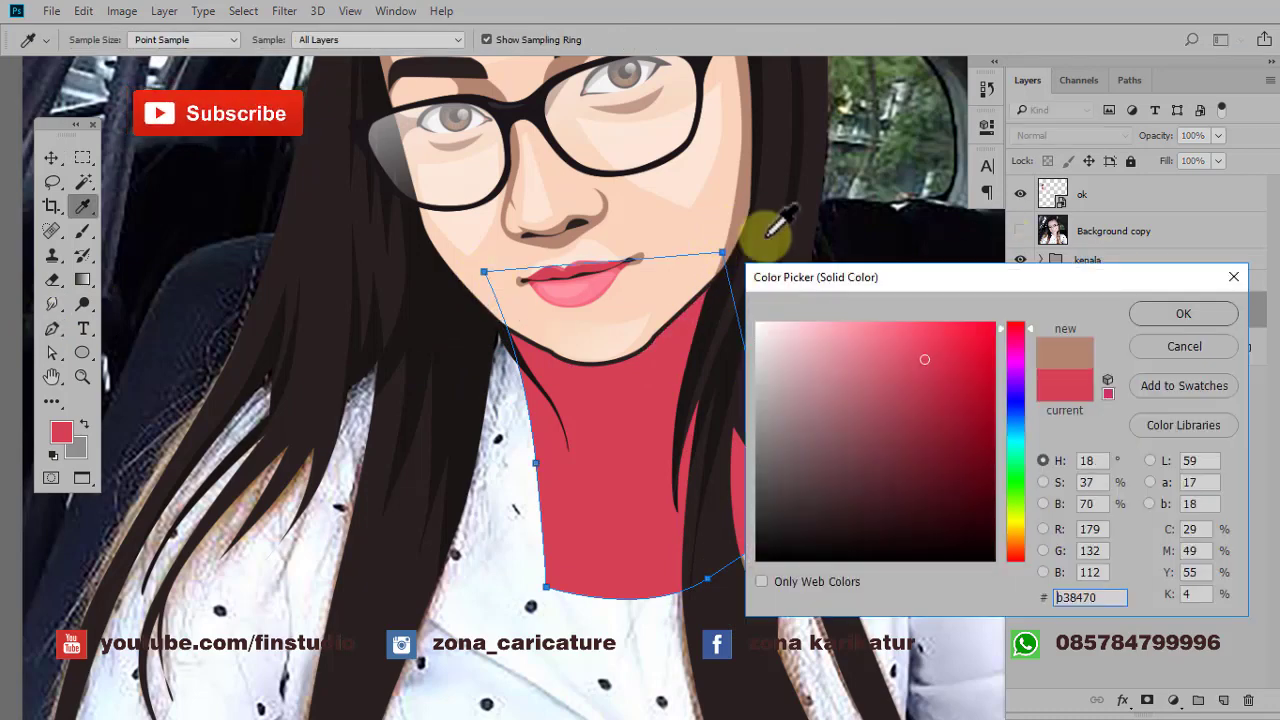
click(729, 228)
click(1178, 315)
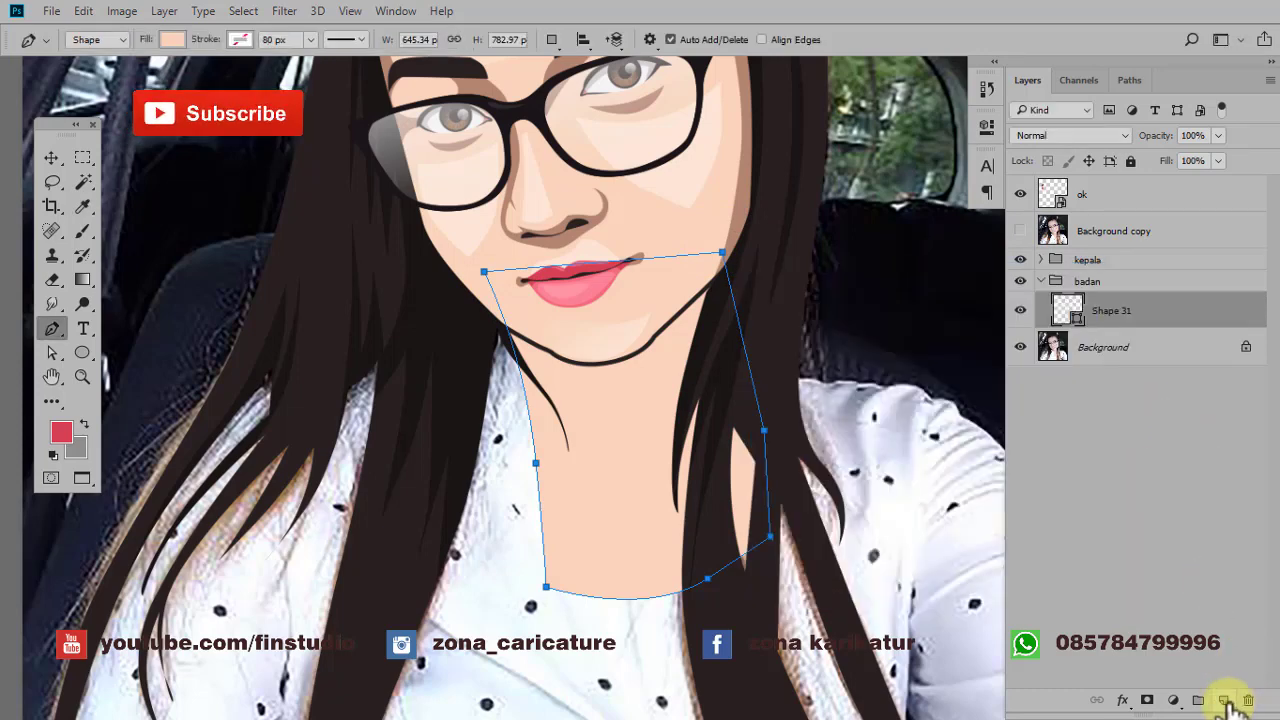
click(1223, 700)
right_click(1092, 325)
- Clip the new layer to the neck and trace the shadow under the jaw
click(776, 432)
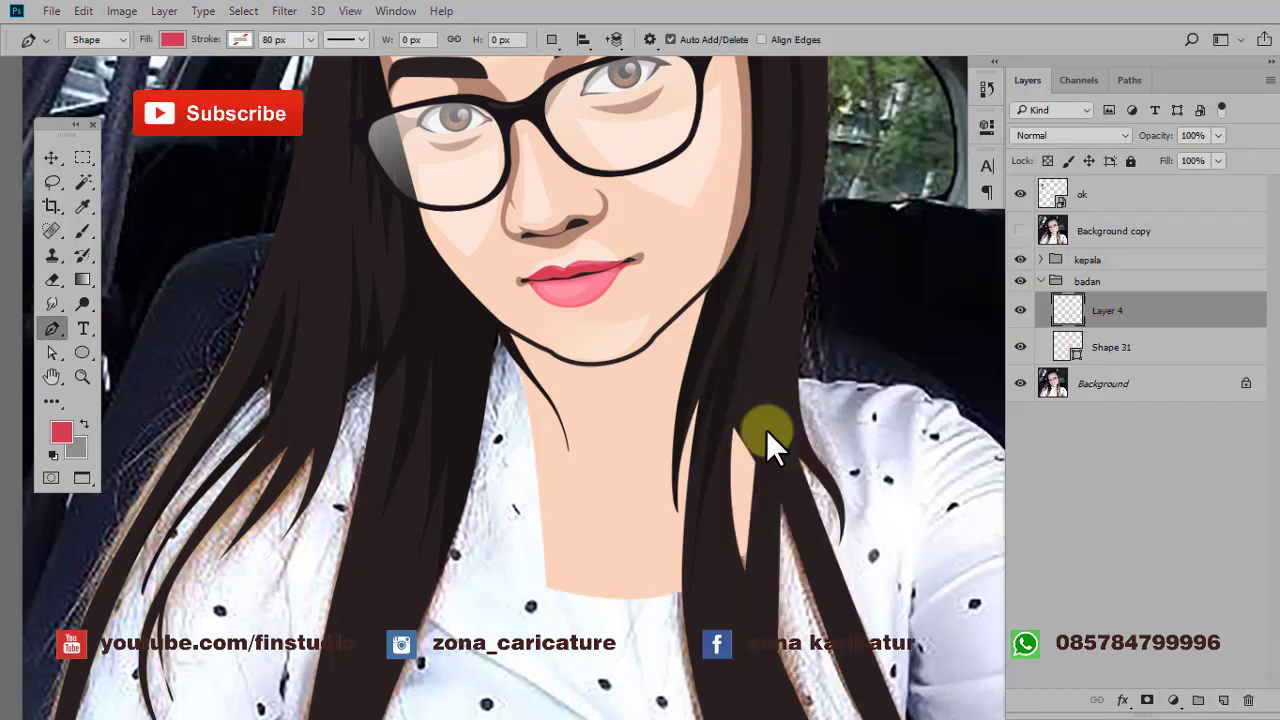
drag(547, 595, 547, 607)
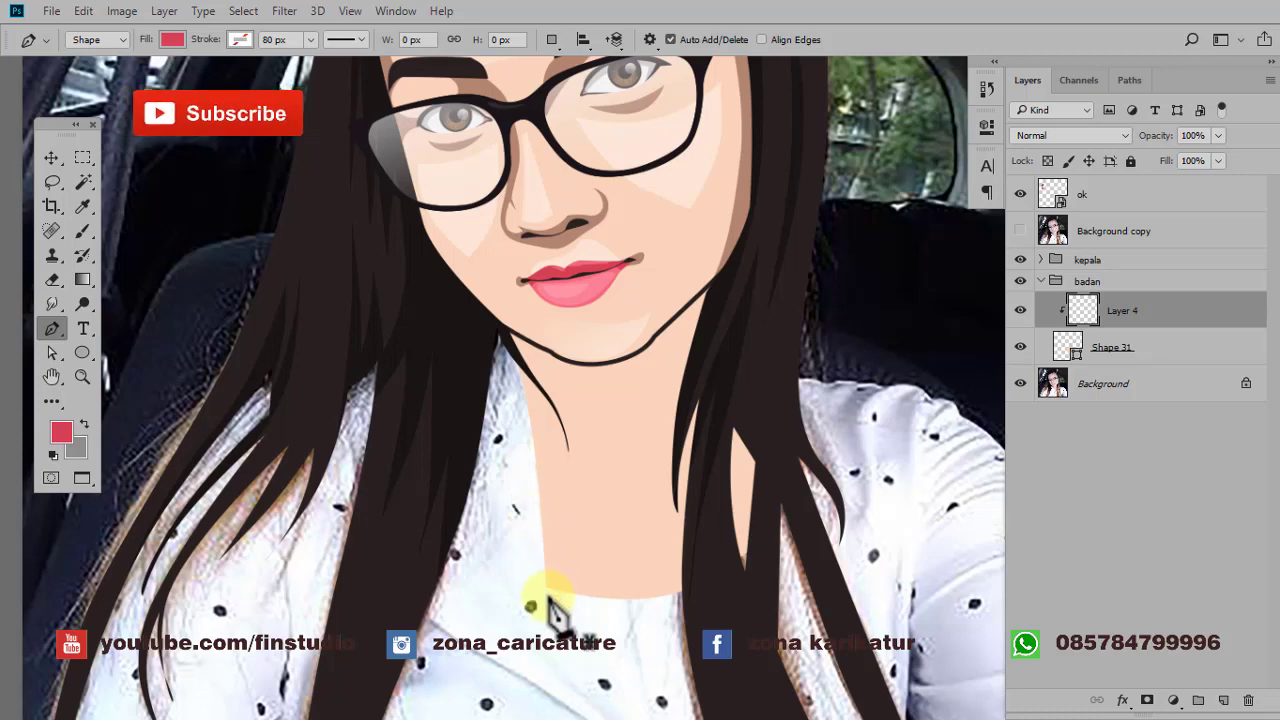
drag(613, 397, 657, 373)
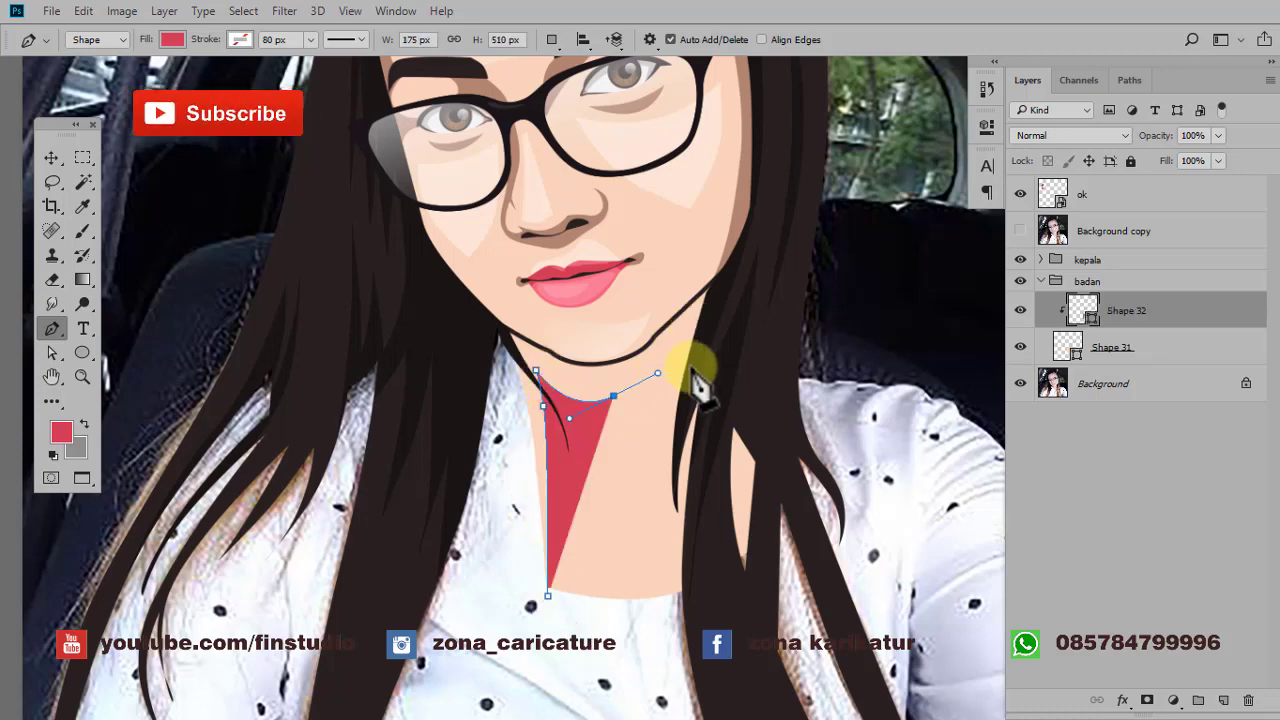
click(697, 323)
click(674, 572)
click(672, 638)
click(718, 618)
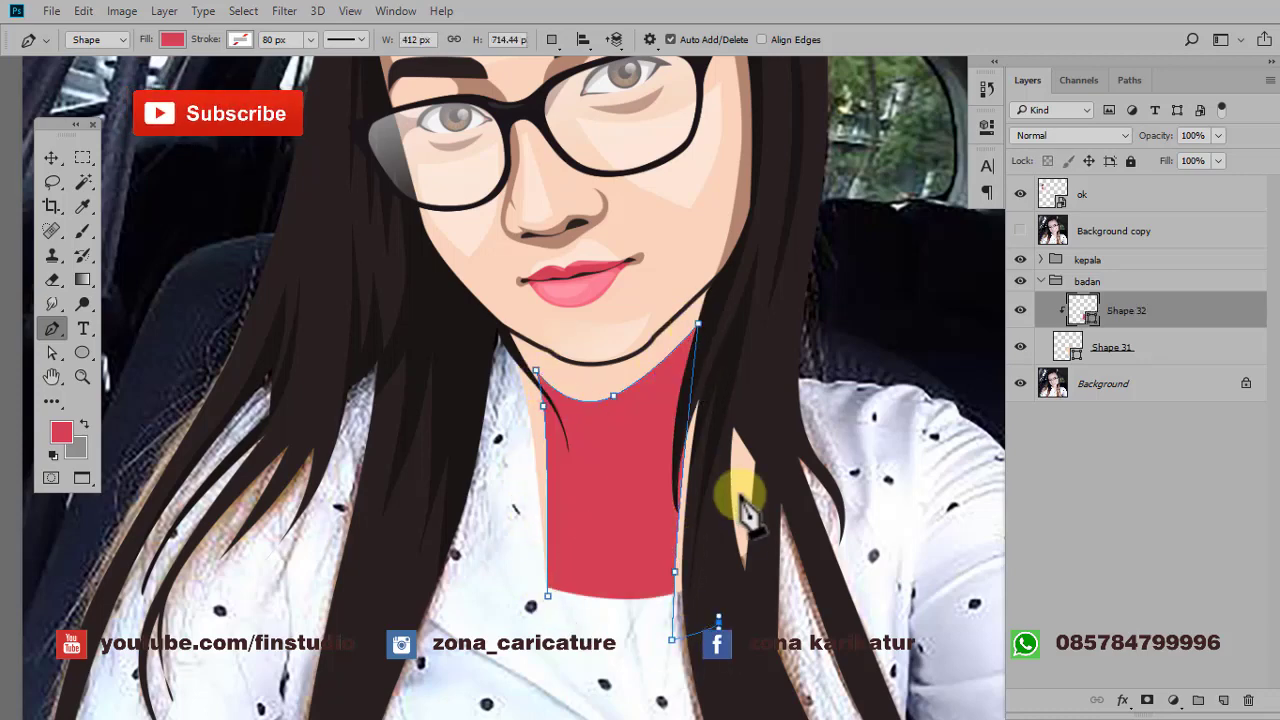
drag(737, 457, 753, 395)
click(773, 352)
click(745, 225)
drag(484, 301, 462, 400)
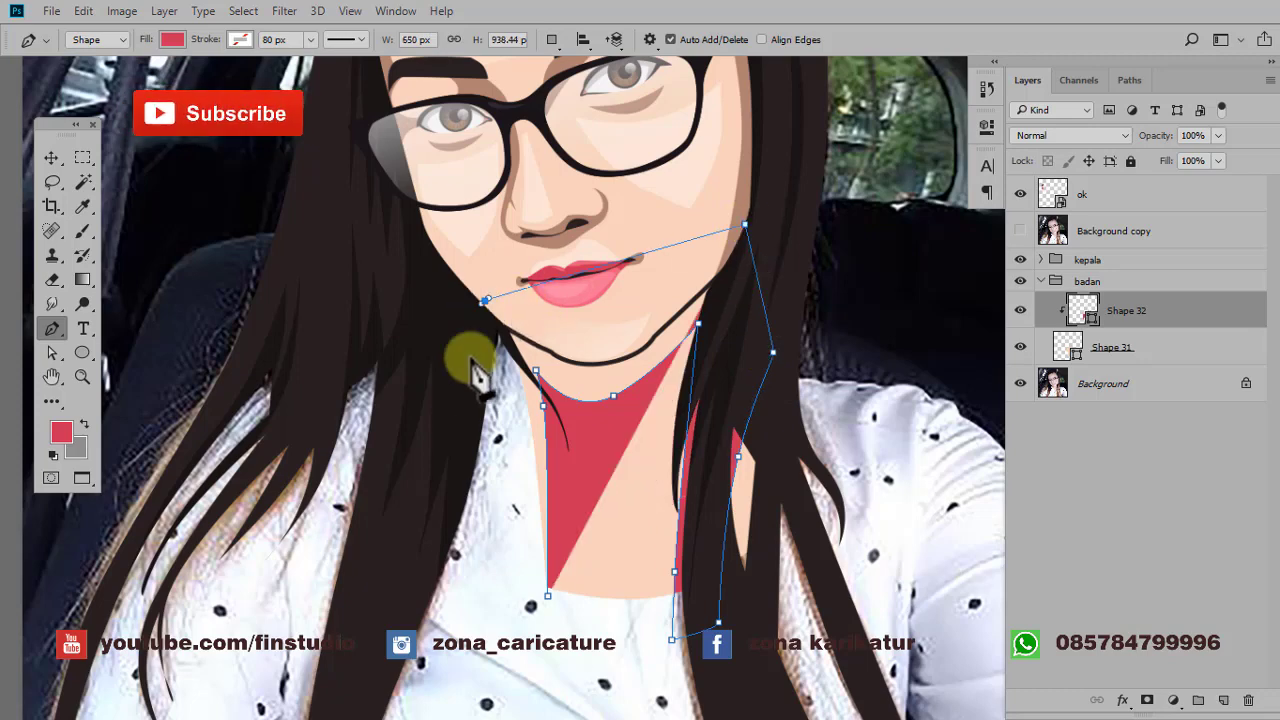
click(547, 597)
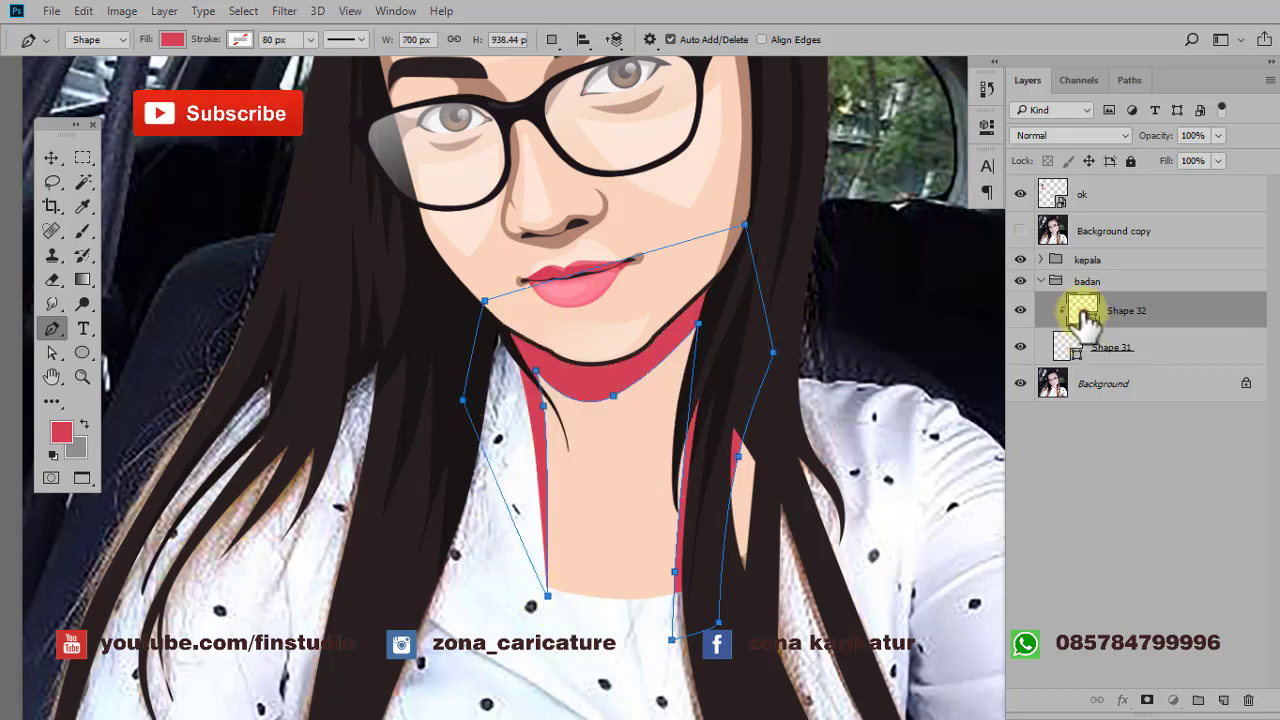
- Fill the neck shadow Shape 32 brown b38470 and hide the reference photo
double_click(1083, 310)
click(745, 192)
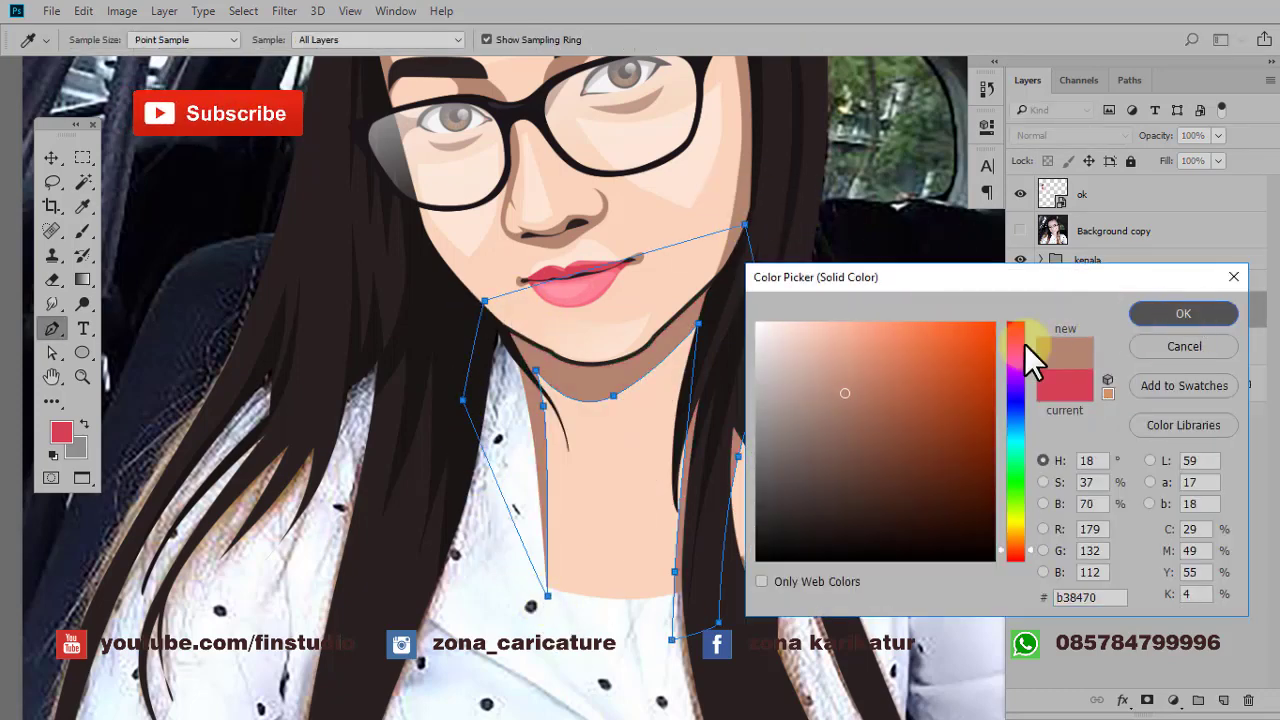
key(Return)
key(ctrl+minus)
key(ctrl+minus)
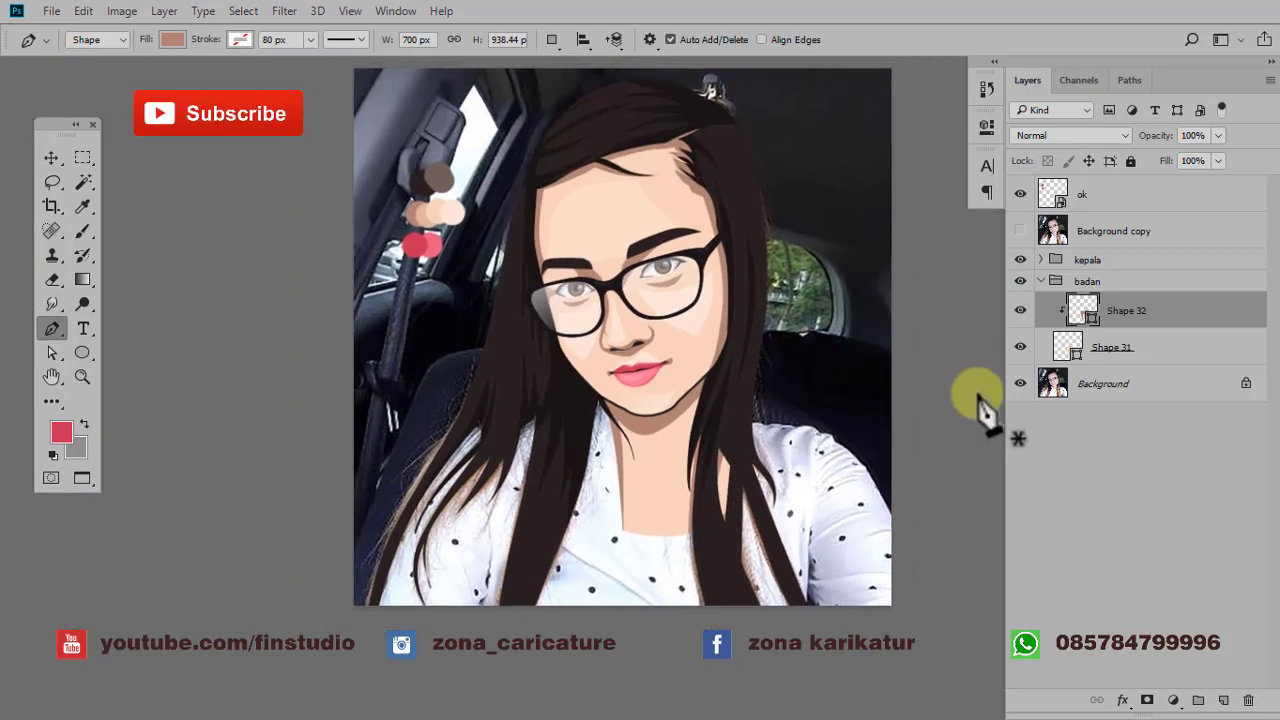
click(1019, 384)
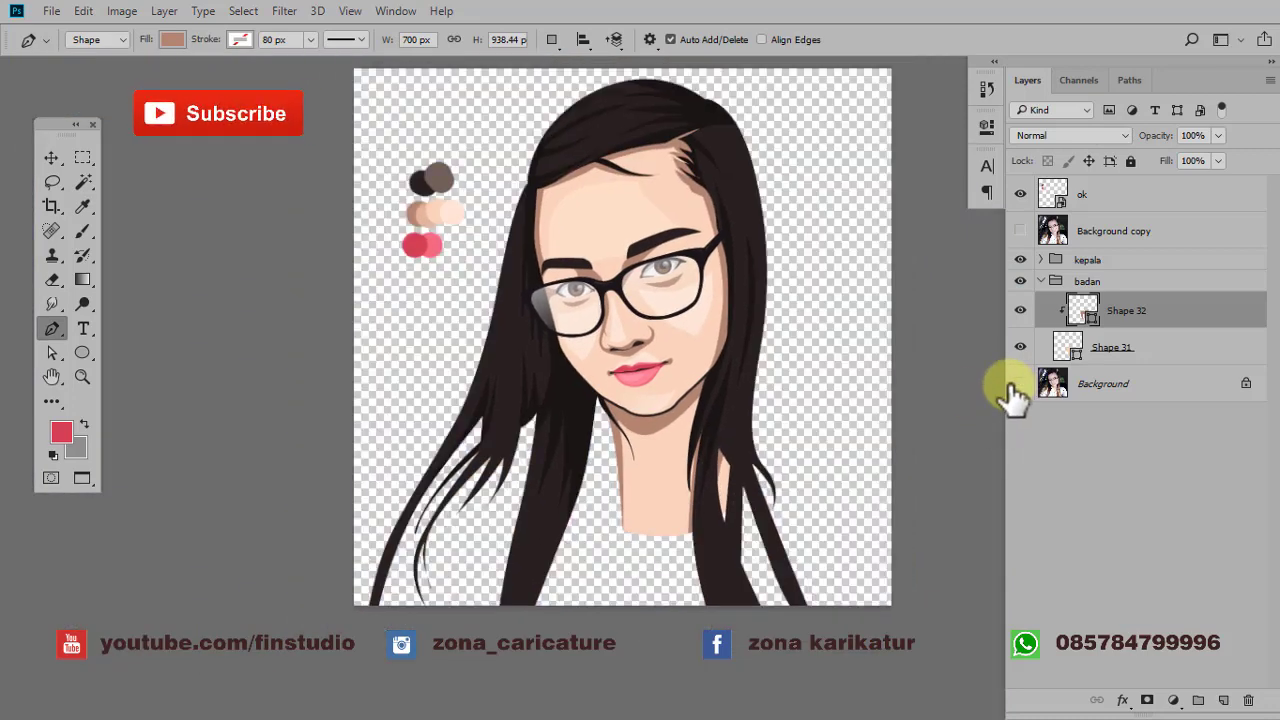
- Create Group 1 inside the badan group with a new empty layer in it
click(1199, 701)
click(1224, 701)
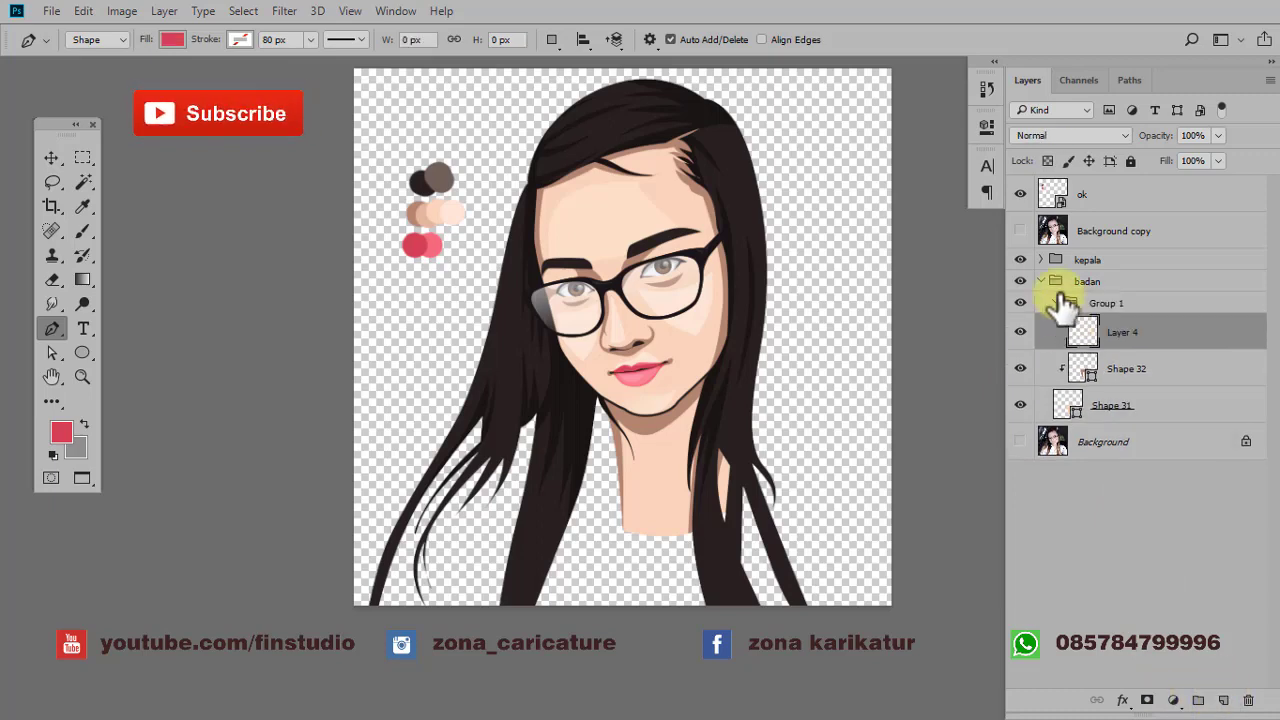
click(1019, 231)
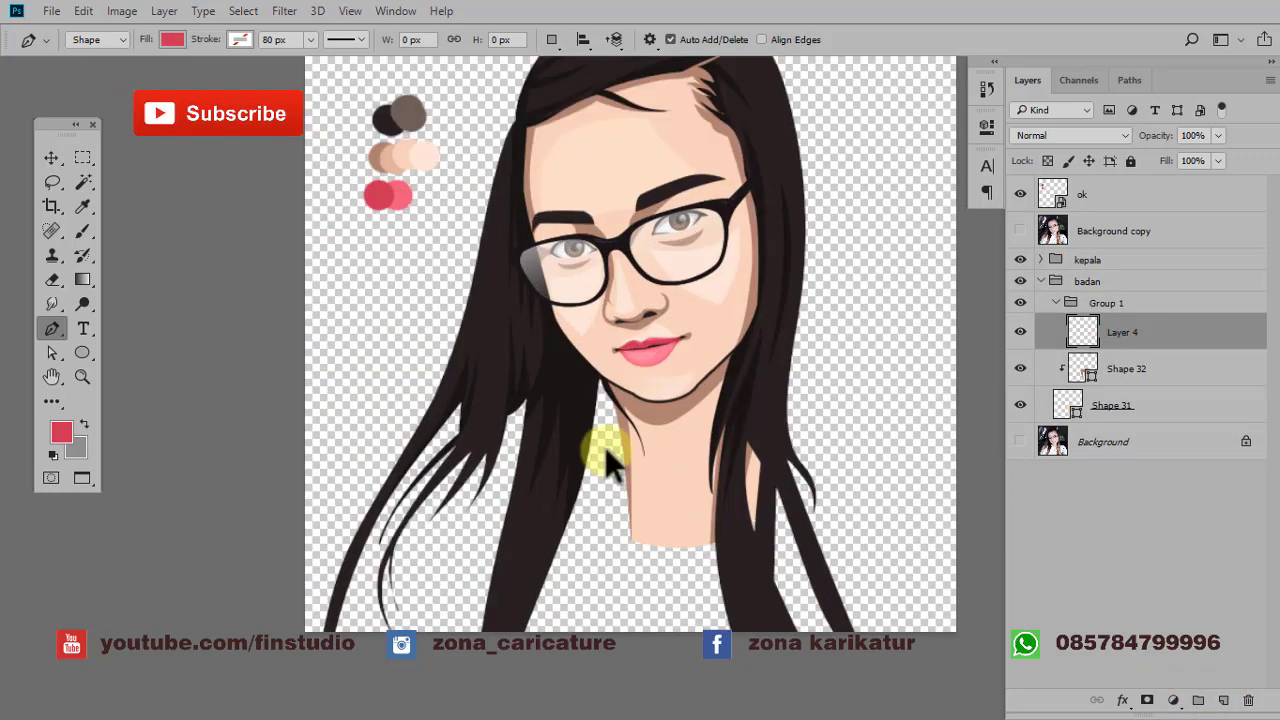
scroll(605, 447, up, 5)
scroll(559, 389, up, 1)
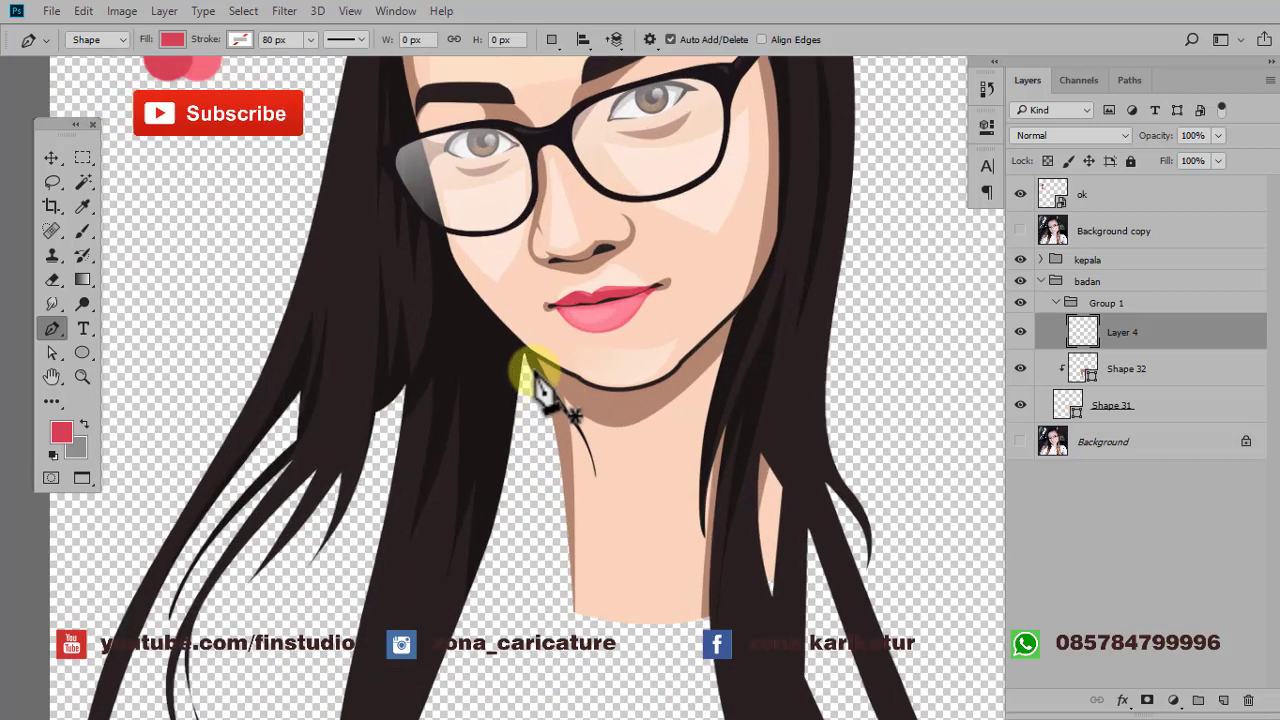
- Start the red shirt outline under the chin, curving around the neck up to the jaw
click(529, 360)
click(607, 486)
drag(683, 548, 717, 541)
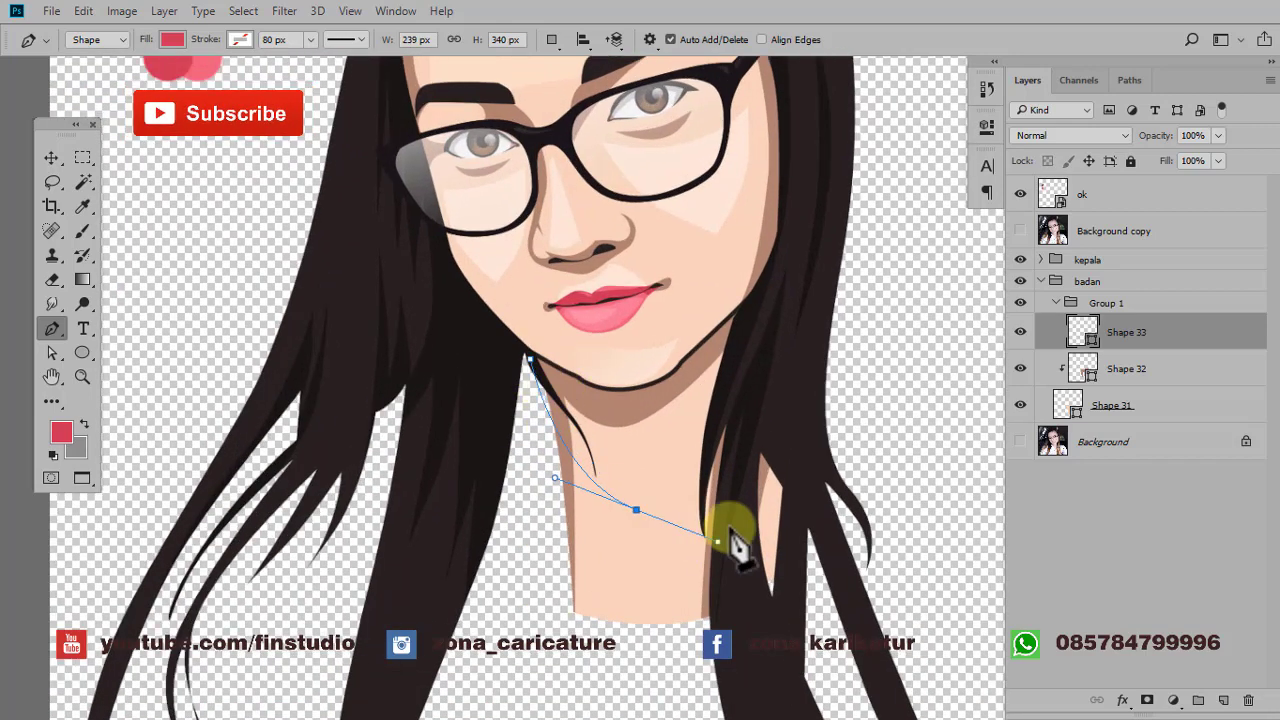
click(752, 346)
scroll(742, 346, down, 1)
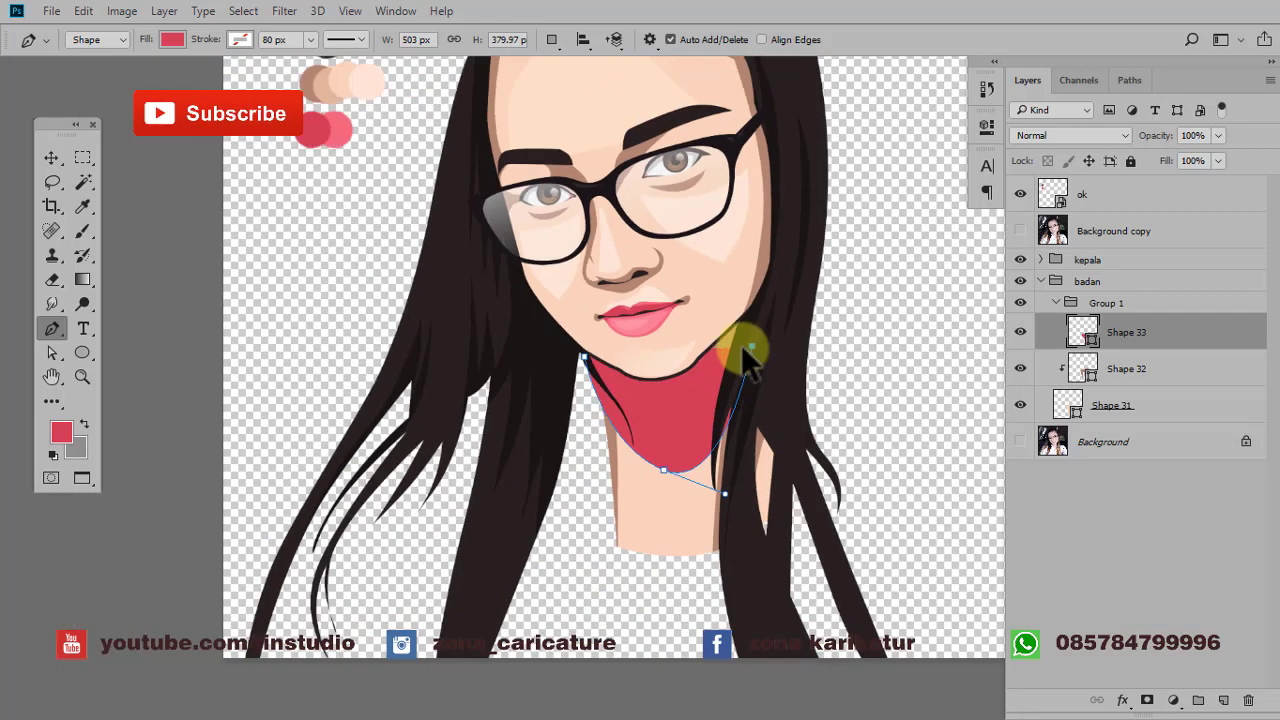
scroll(742, 346, down, 1)
scroll(800, 370, down, 1)
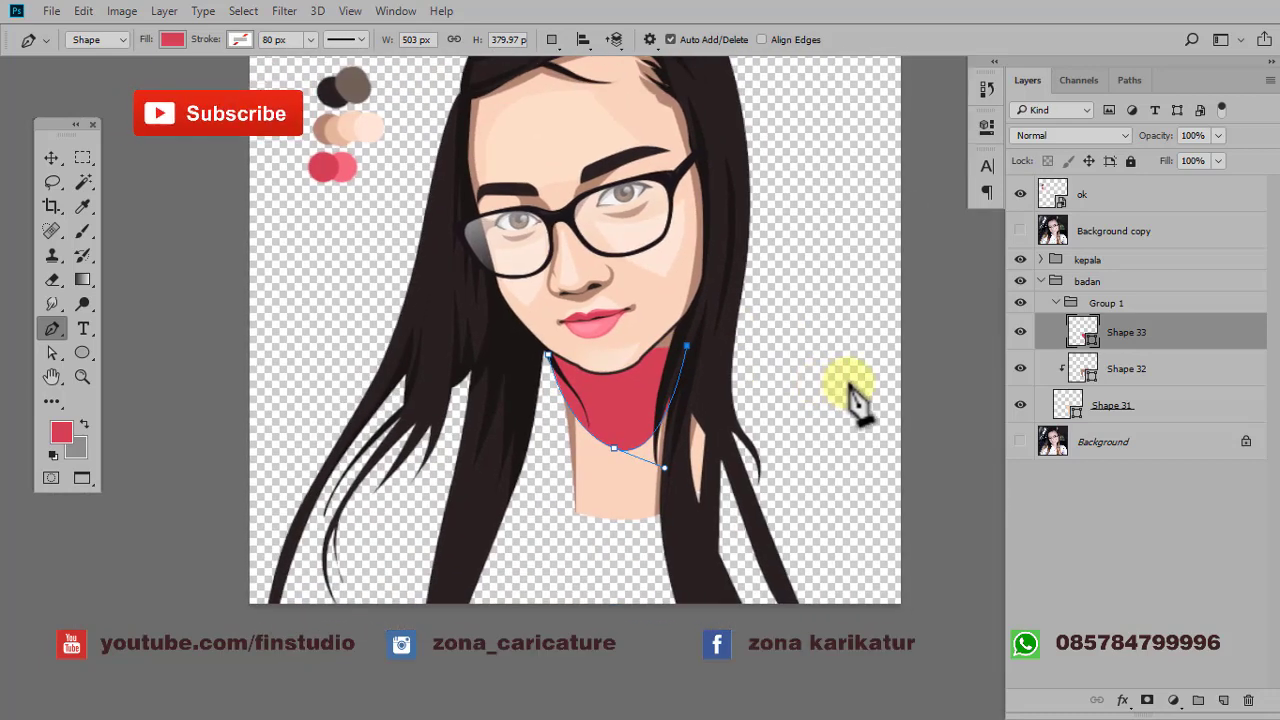
click(1020, 441)
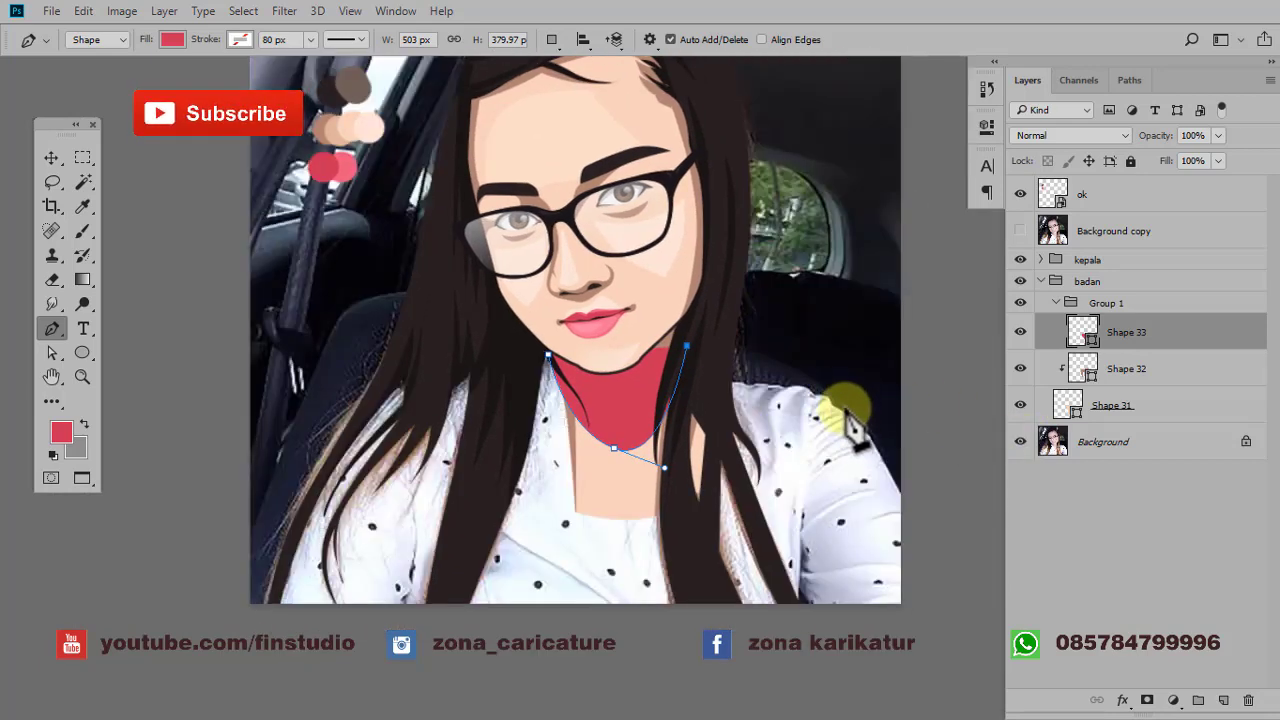
- Complete the shirt outline over both shoulders and curve its top and bottom edges
click(851, 415)
drag(602, 562, 447, 578)
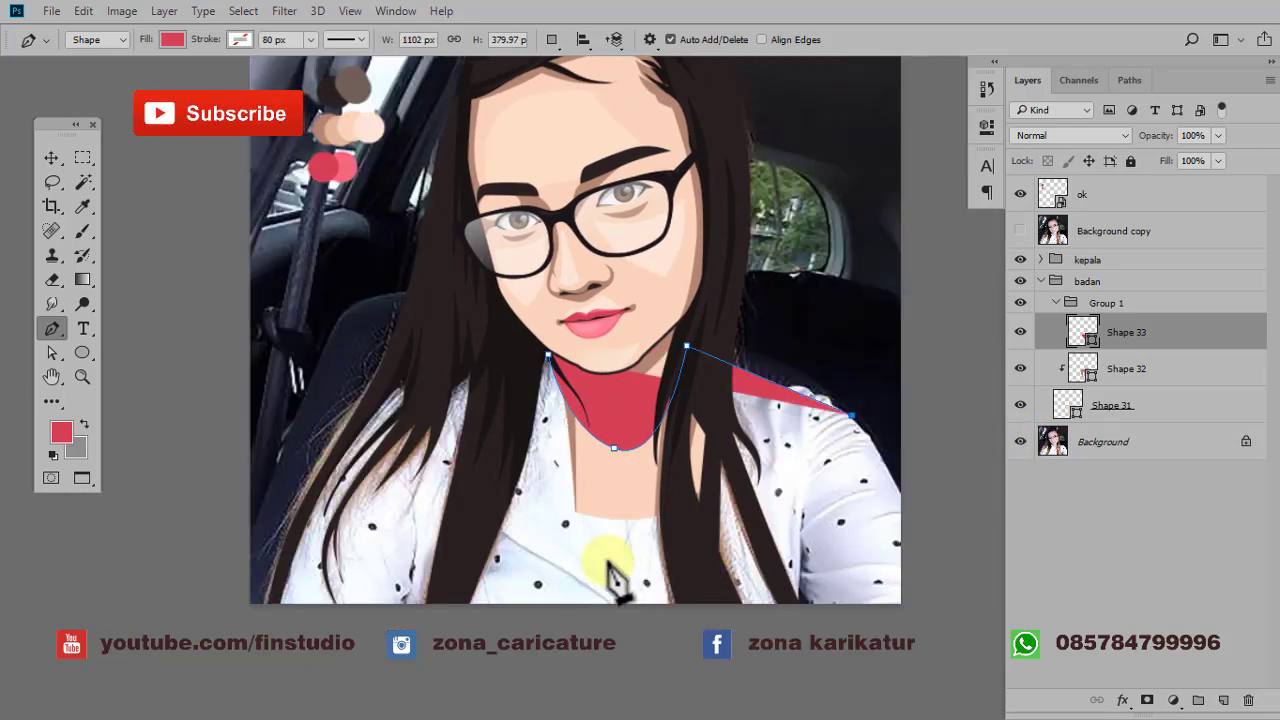
click(357, 434)
click(548, 355)
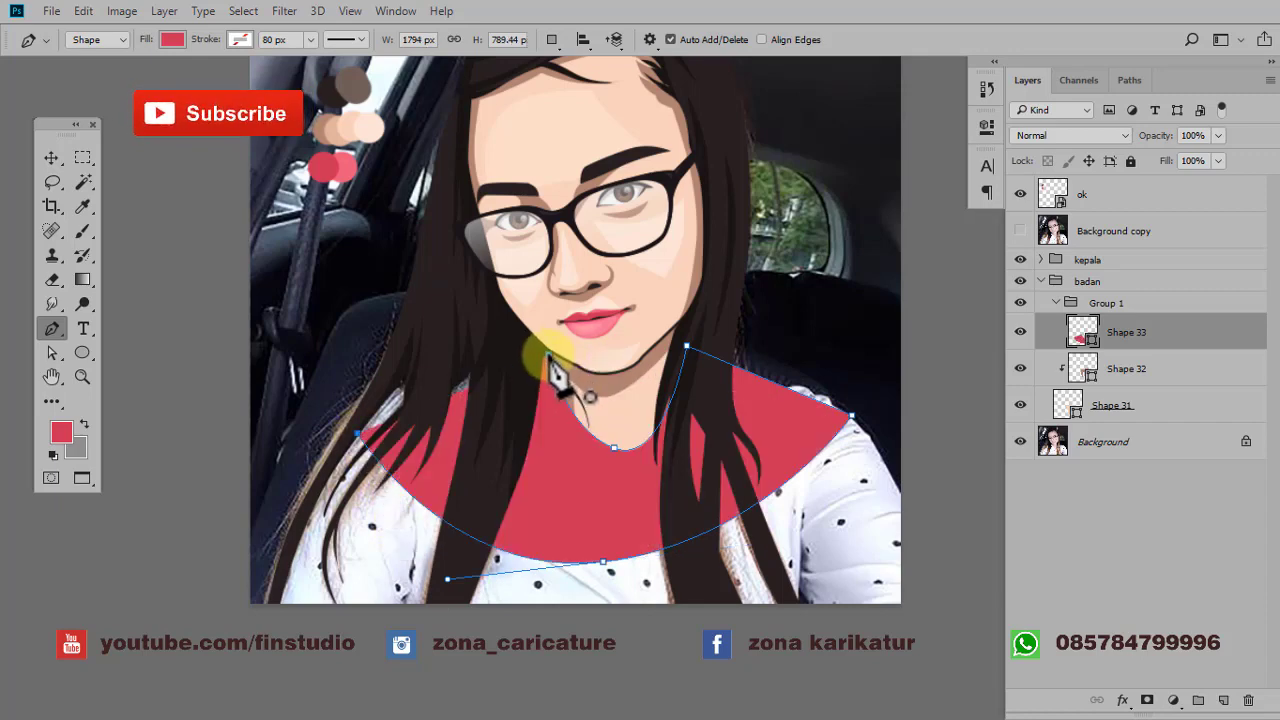
drag(548, 357, 705, 358)
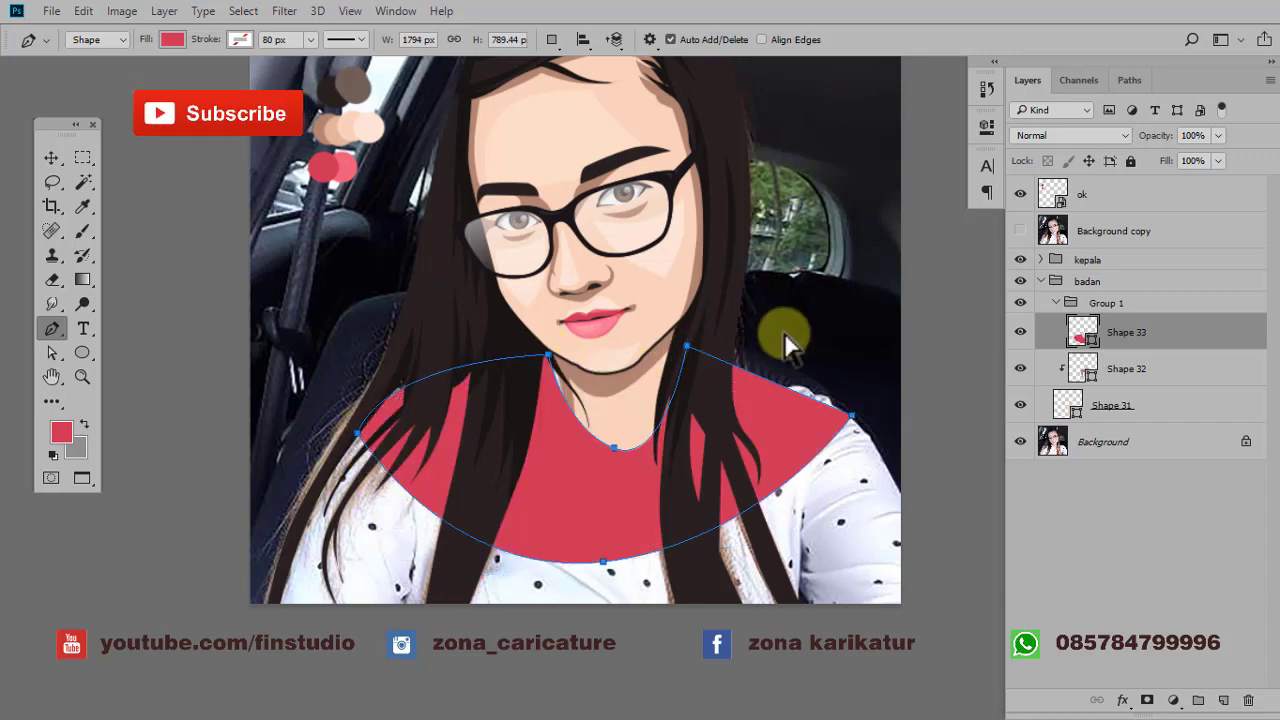
ctrl+click(688, 347)
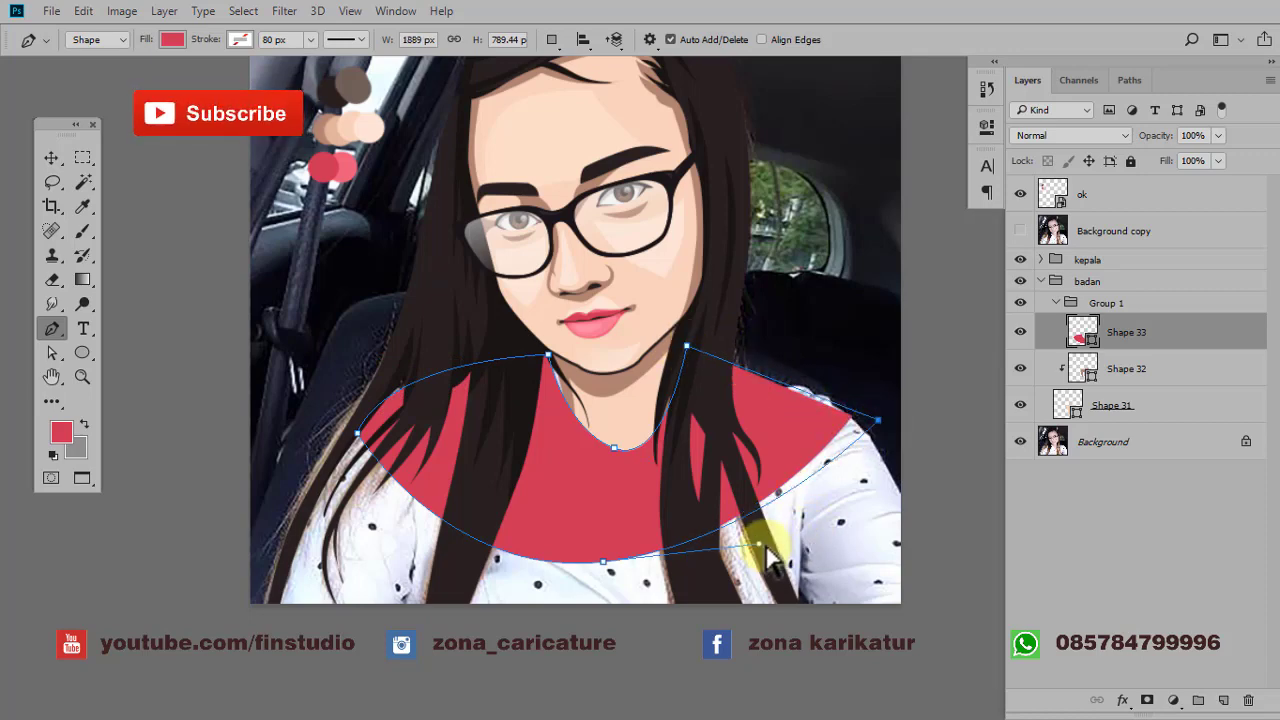
drag(765, 558, 825, 565)
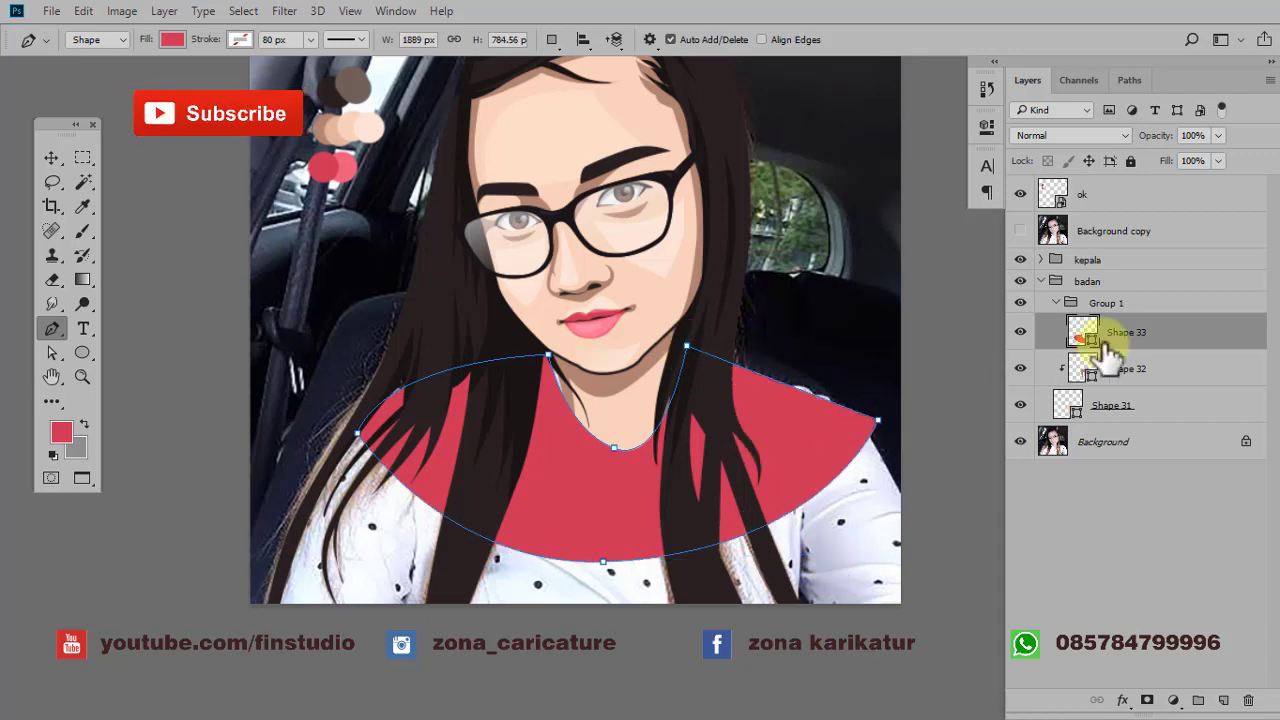
- Hide the reference photo and add a neckline anchor so the shirt scoops under the neck
click(1020, 441)
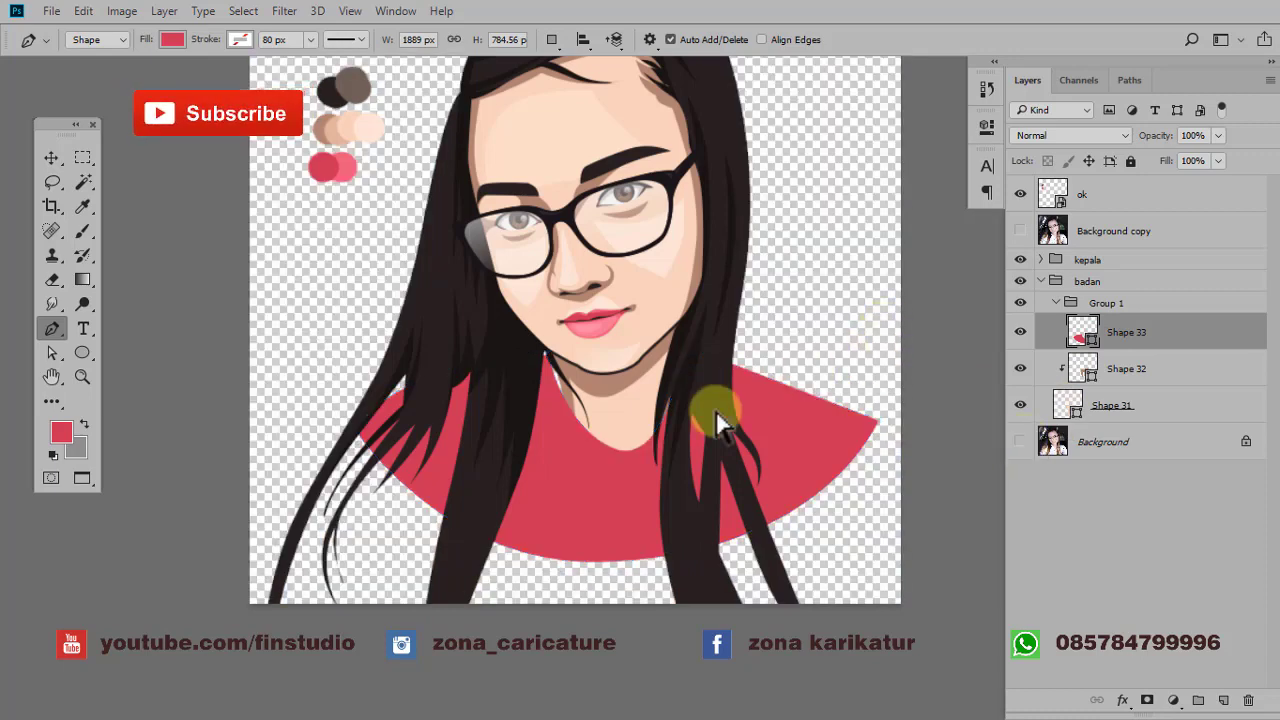
key(Return)
scroll(597, 408, up, 1)
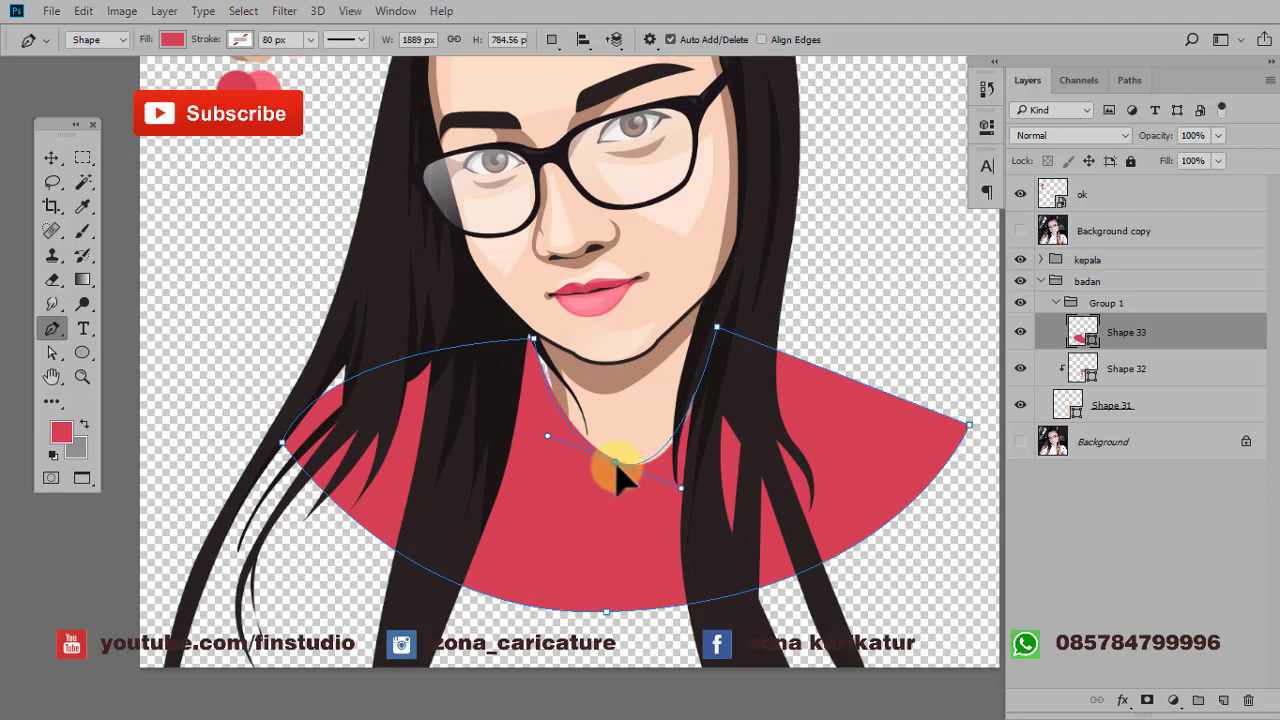
click(615, 464)
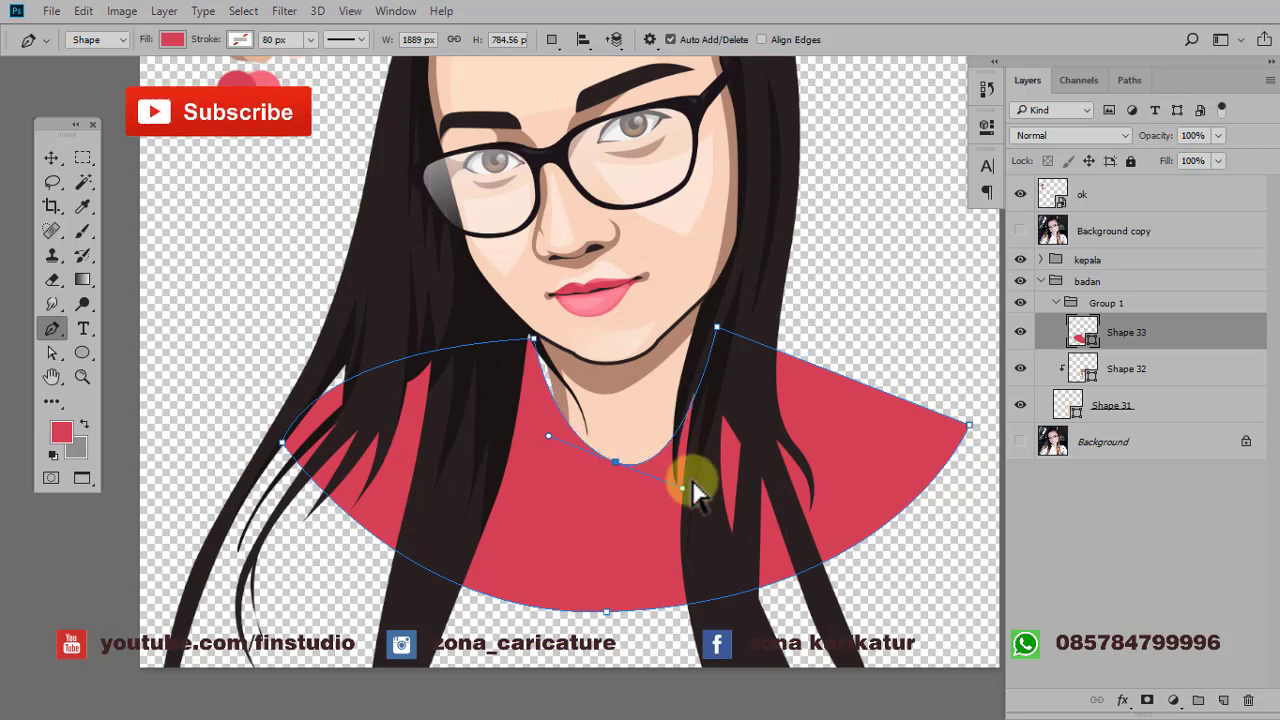
click(1122, 412)
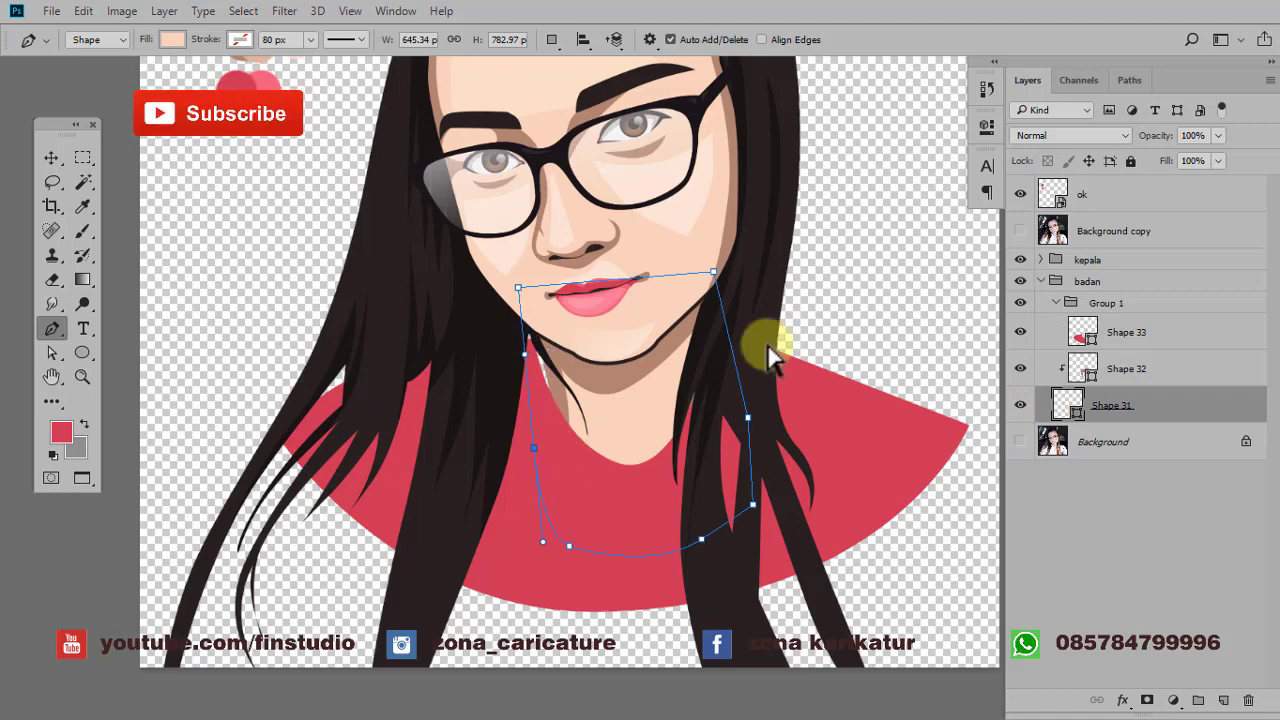
scroll(583, 363, down, 2)
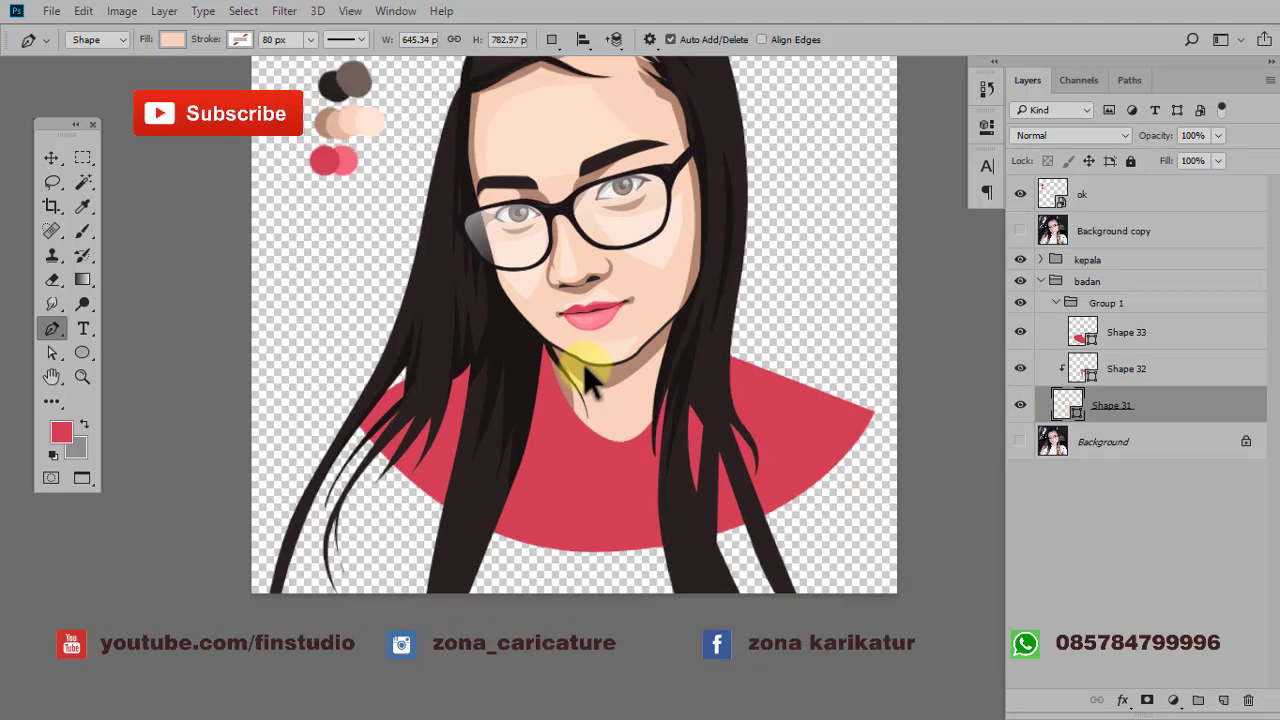
scroll(571, 366, down, 1)
- Change the Shape 33 shirt fill to near-black #2a2727
double_click(1082, 334)
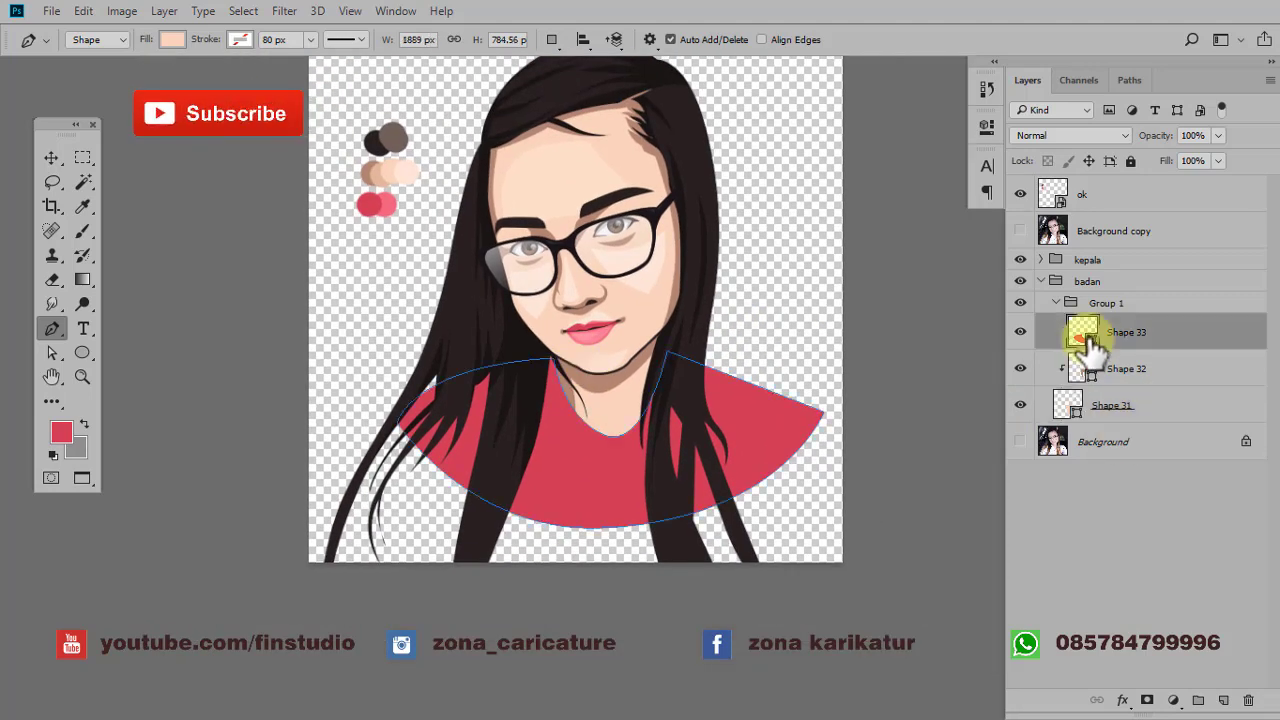
mouse_move(787, 471)
mouse_down()
mouse_move(757, 529)
mouse_move(773, 521)
mouse_up()
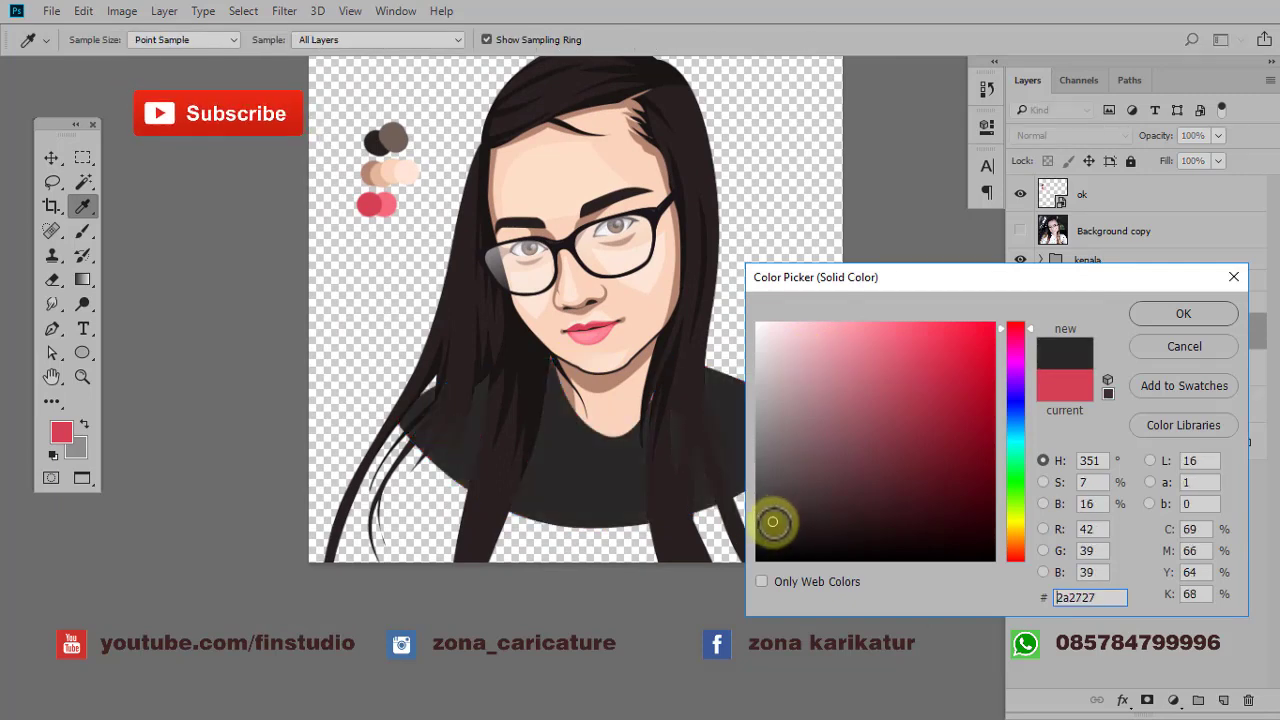
click(1180, 316)
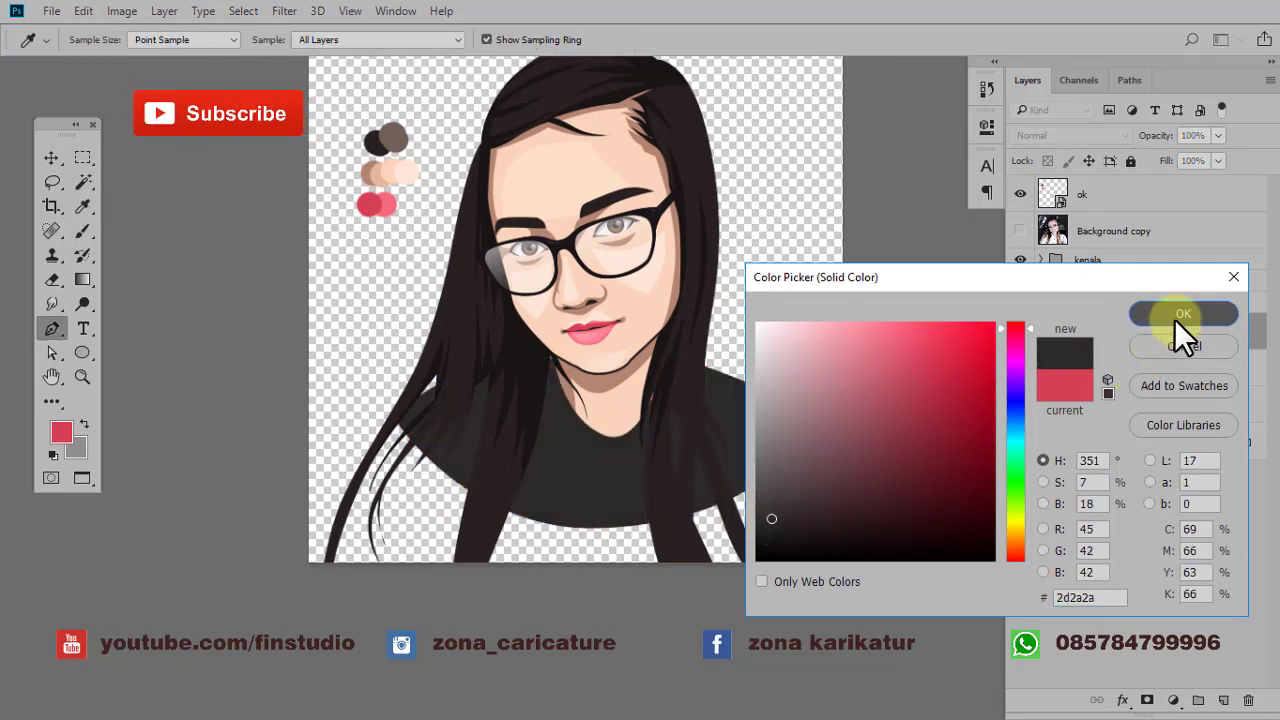
- Add a layer clipped to the shirt and pen a collar band along its edge
click(1222, 700)
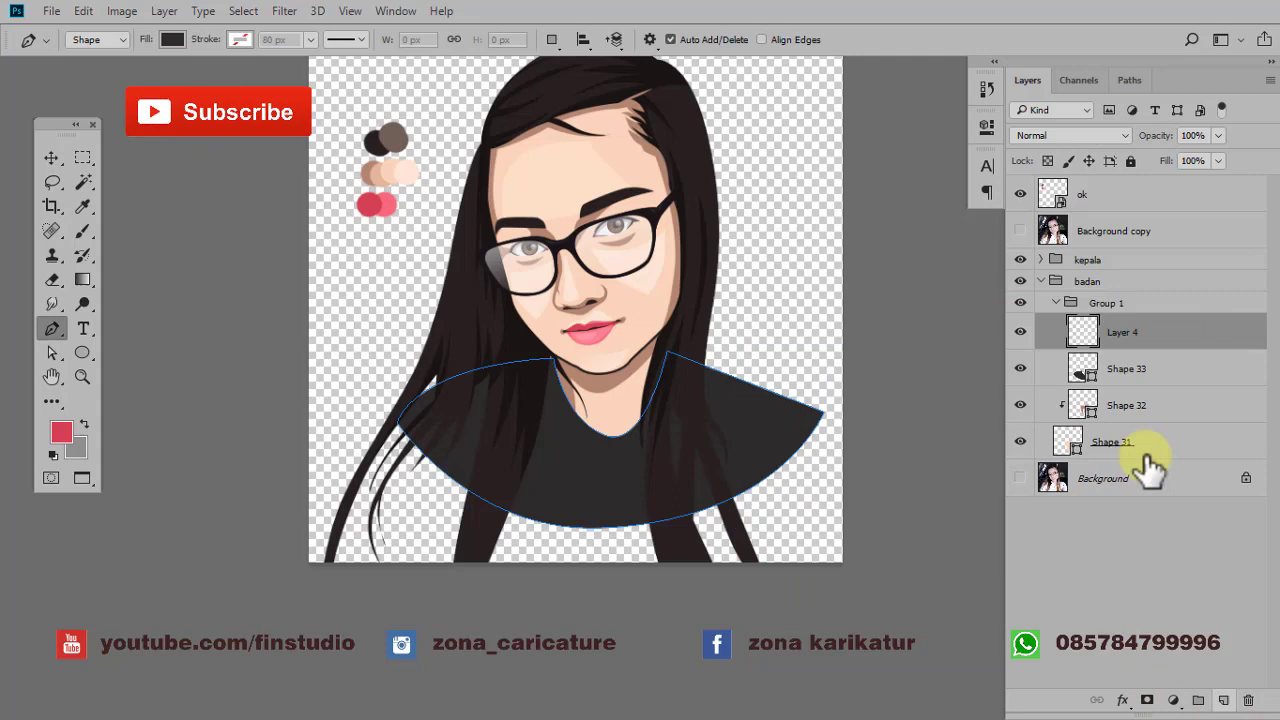
right_click(1128, 335)
click(790, 433)
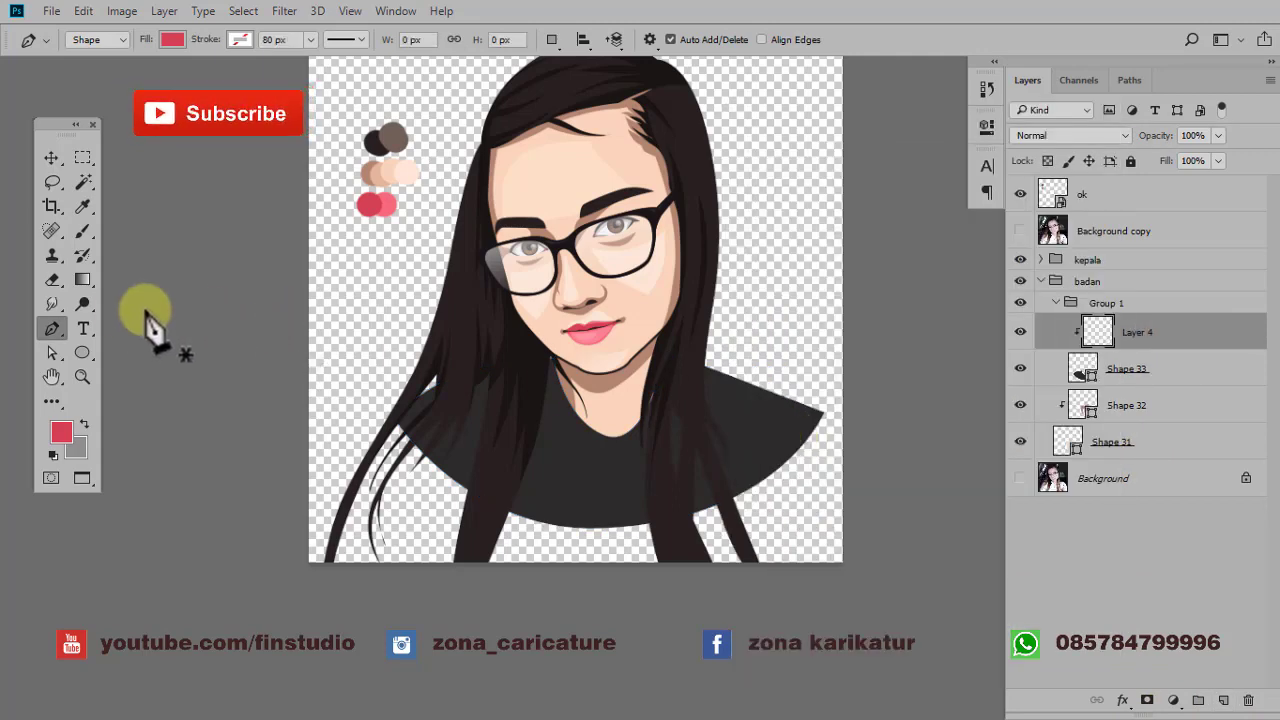
scroll(466, 448, up, 1)
click(425, 373)
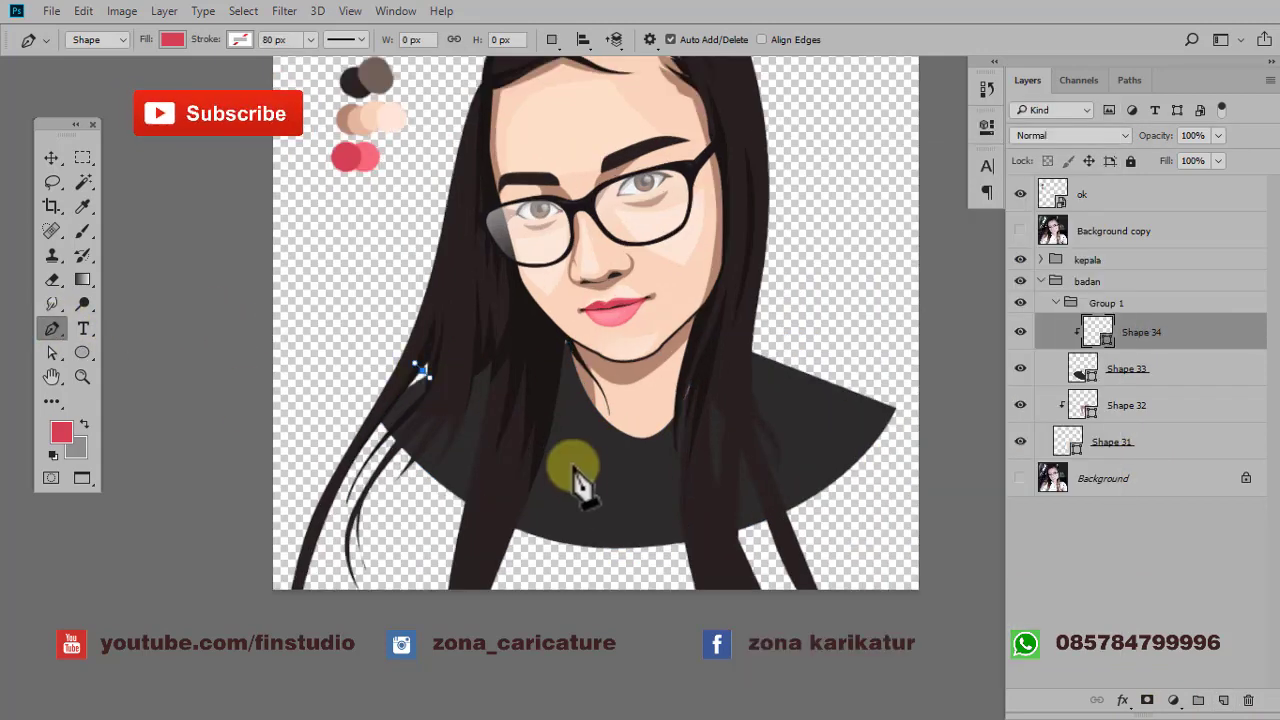
drag(611, 489, 765, 497)
drag(850, 384, 929, 408)
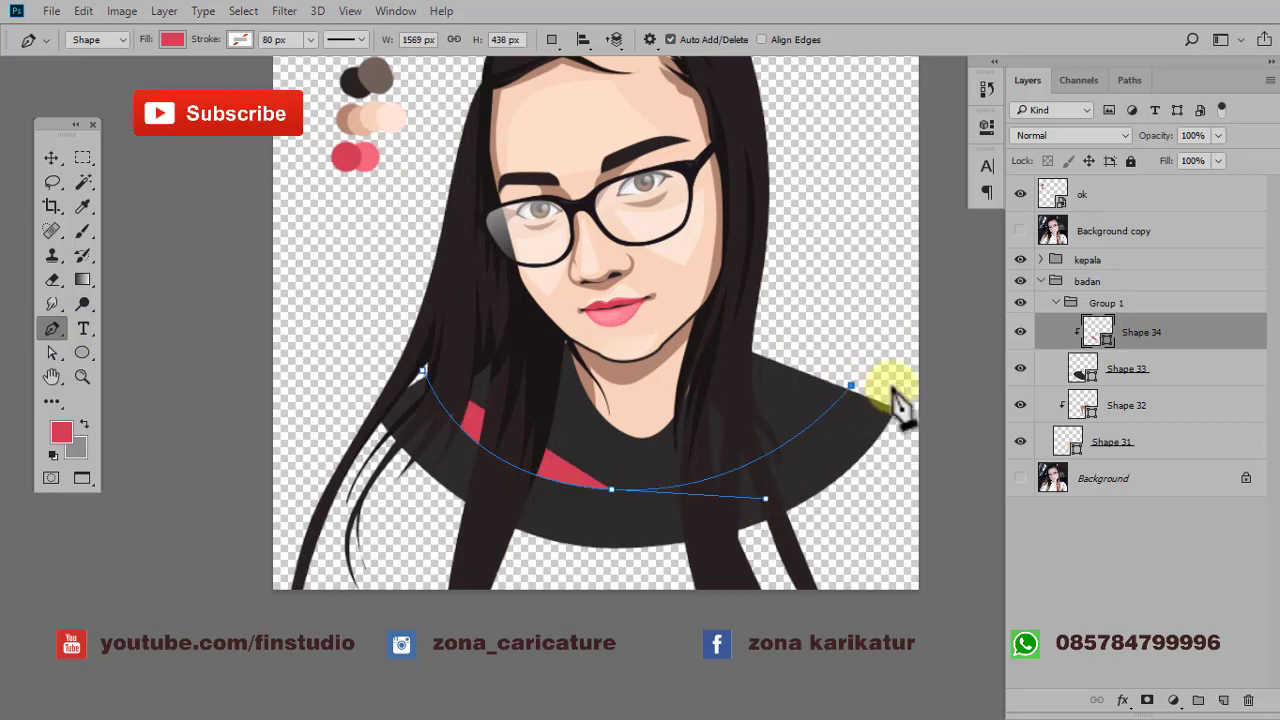
drag(790, 560, 602, 596)
drag(321, 457, 371, 388)
click(425, 373)
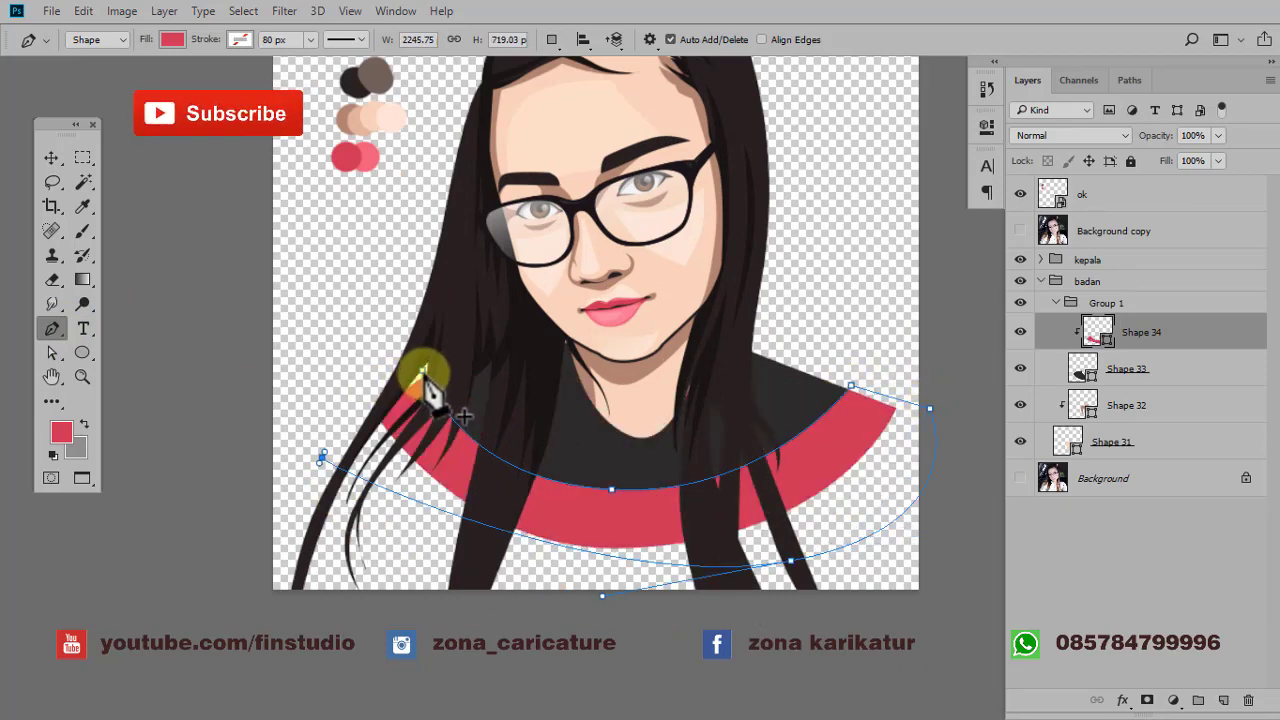
scroll(800, 350, down, 1)
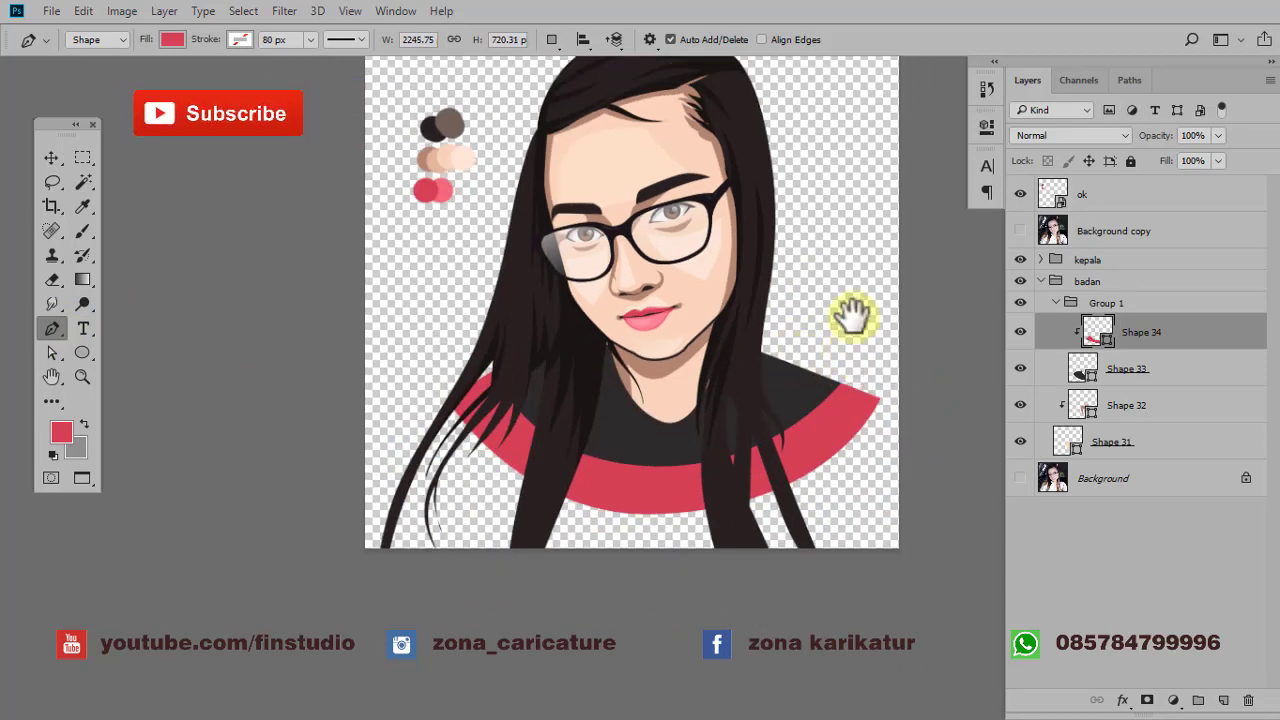
- Color the collar band Shape 34 golden yellow #fdd32d
double_click(1098, 332)
drag(1012, 480, 1012, 523)
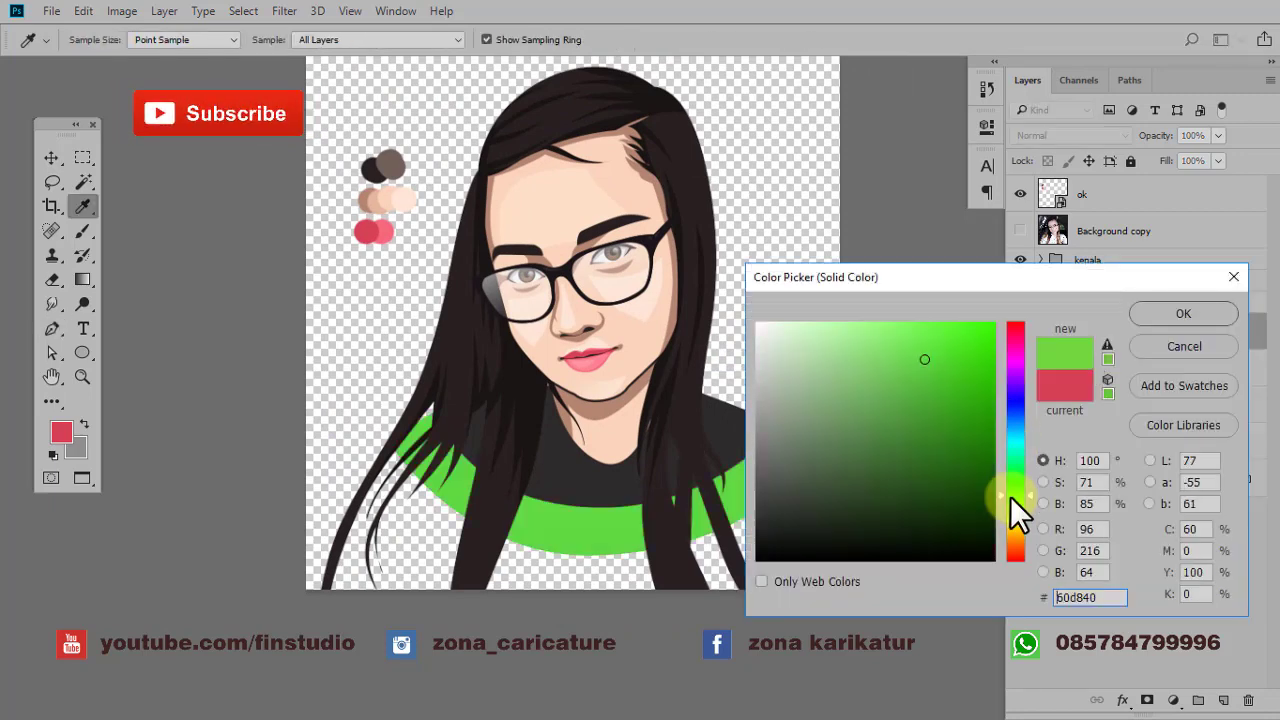
drag(971, 391, 952, 324)
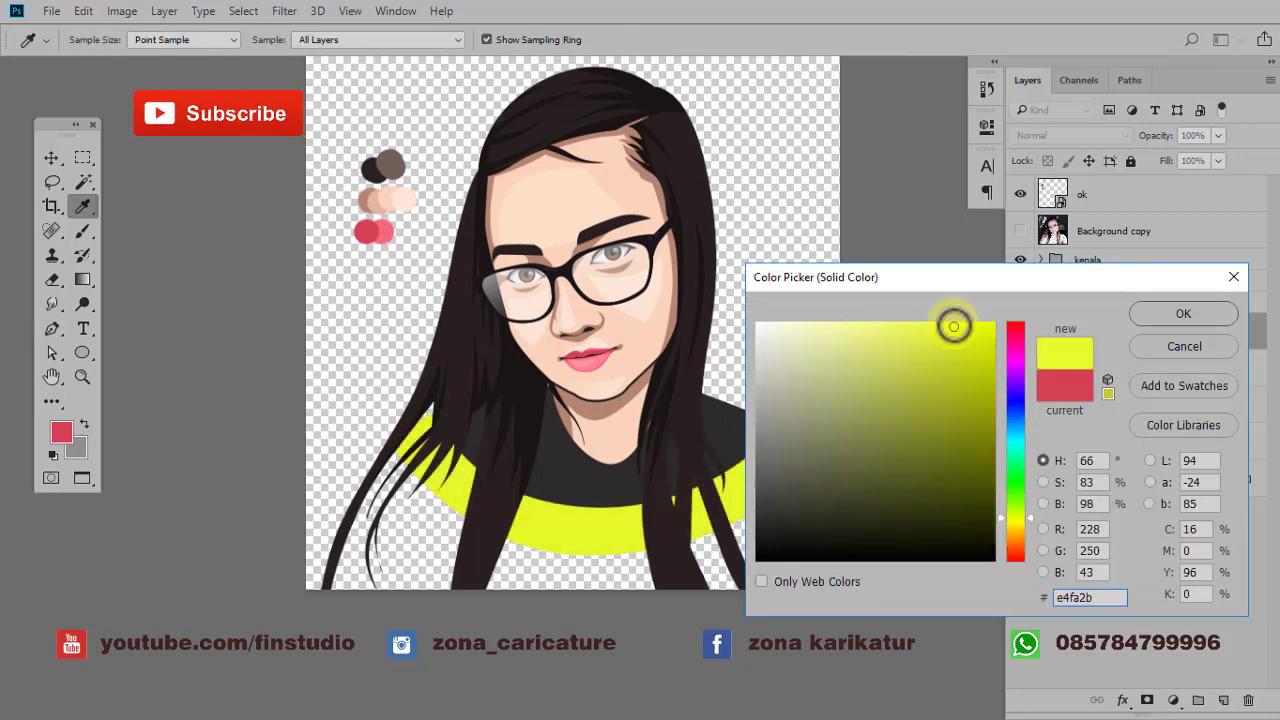
mouse_move(1023, 523)
mouse_down()
mouse_move(1017, 504)
mouse_move(1017, 529)
mouse_up()
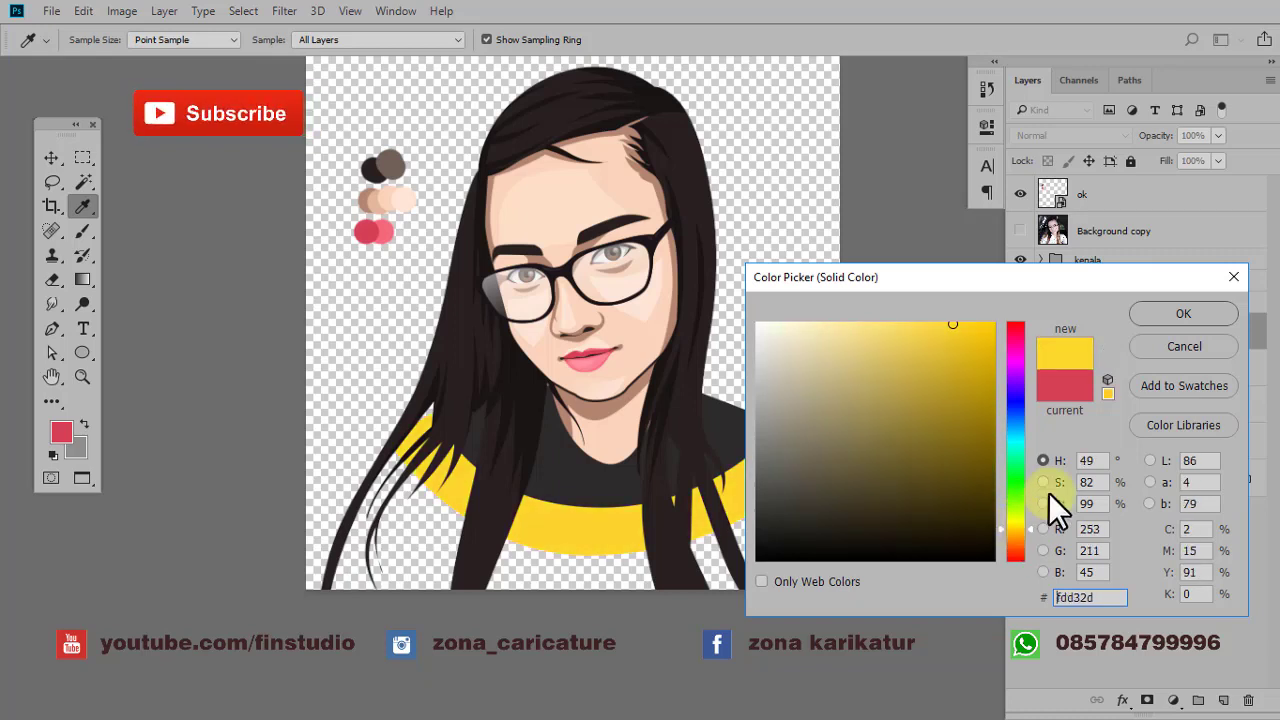
click(1166, 315)
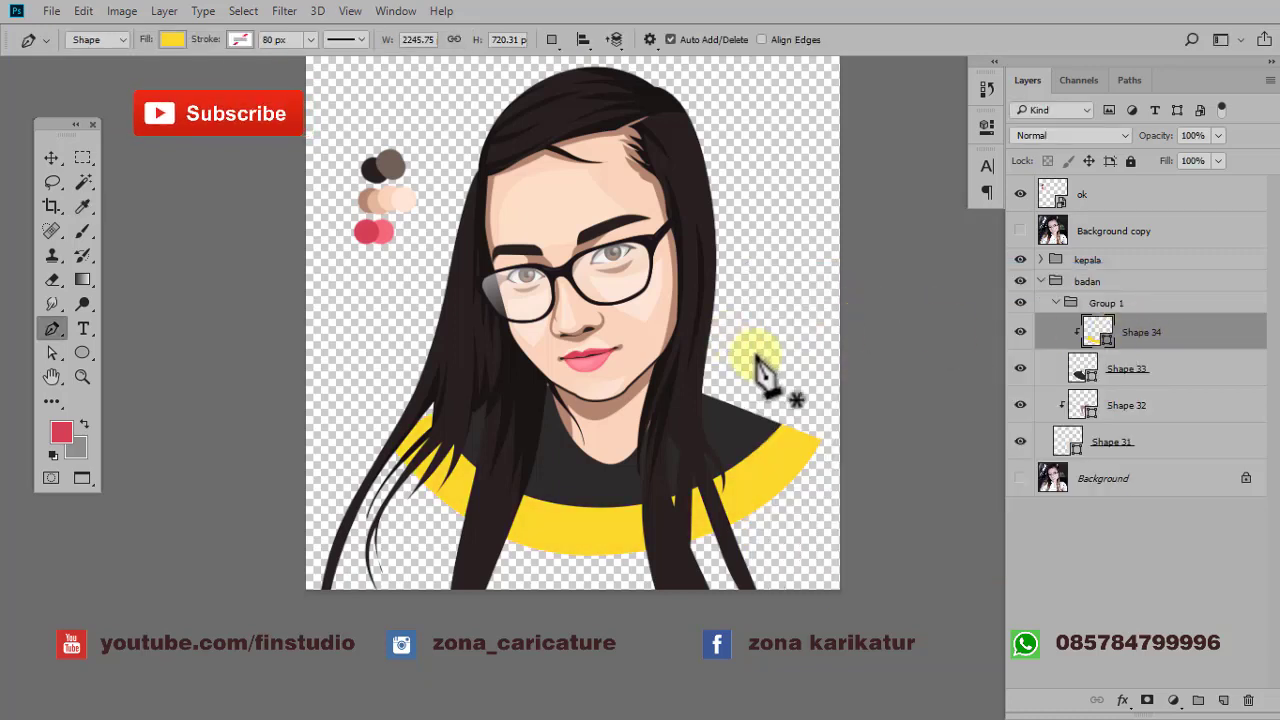
scroll(868, 388, down, 1)
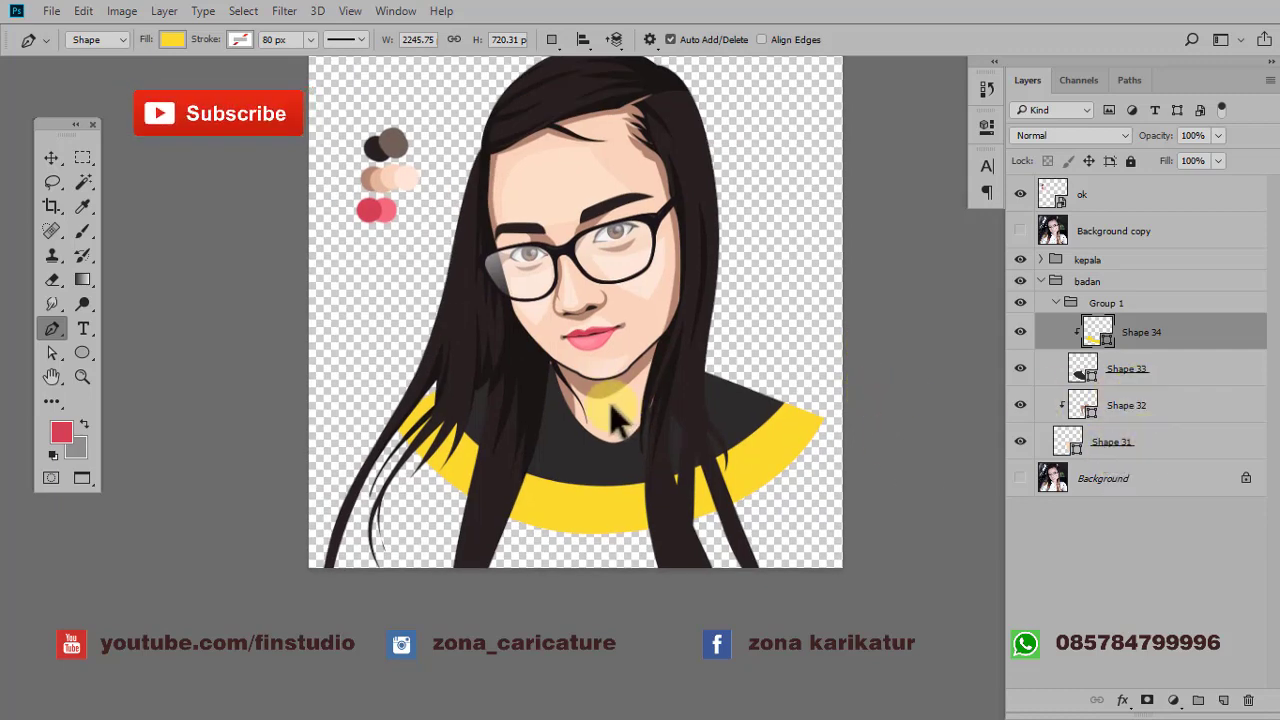
scroll(608, 423, up, 2)
scroll(608, 423, up, 1)
- Give Shape 33 a dark 10 px inside Stroke effect
click(1115, 438)
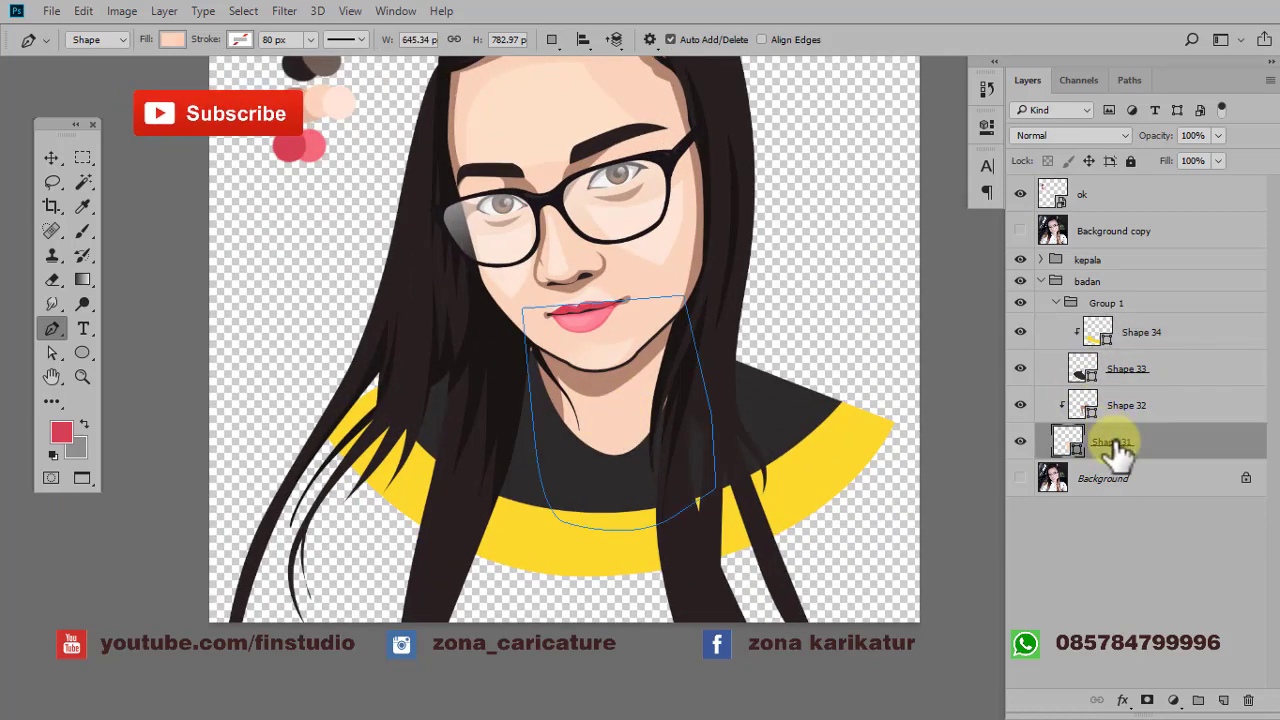
click(1125, 370)
click(1122, 700)
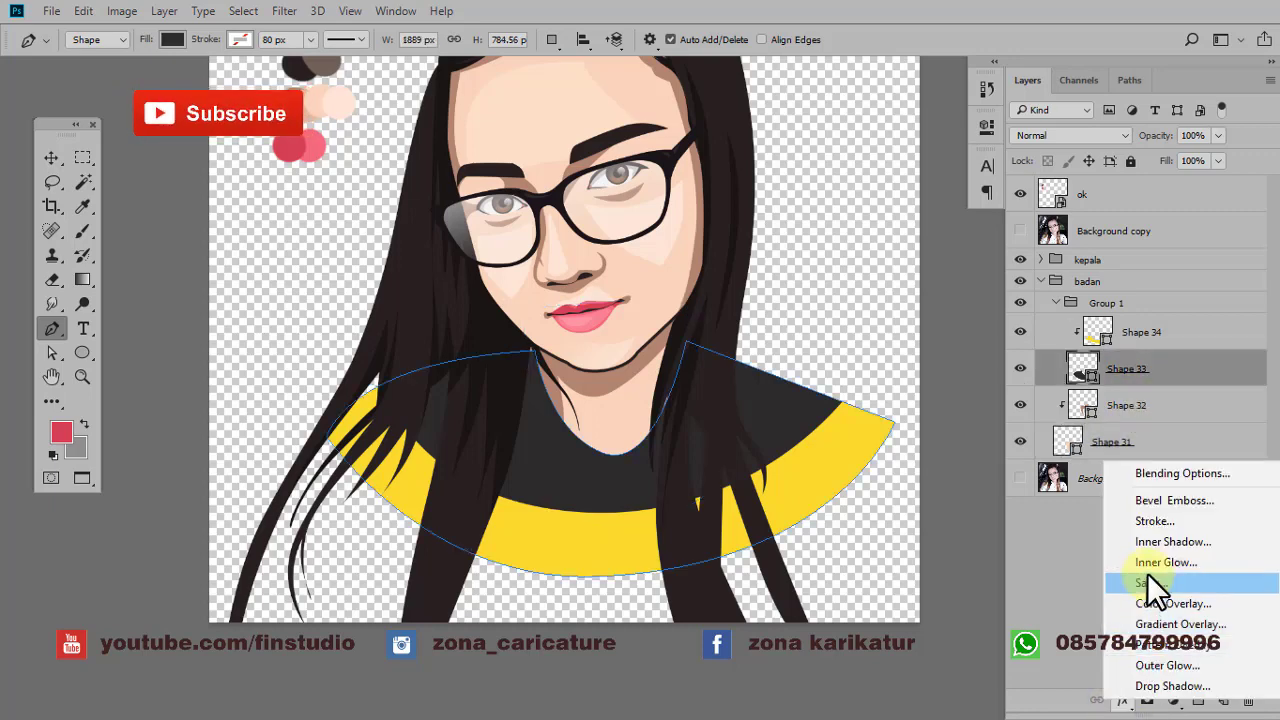
click(1148, 524)
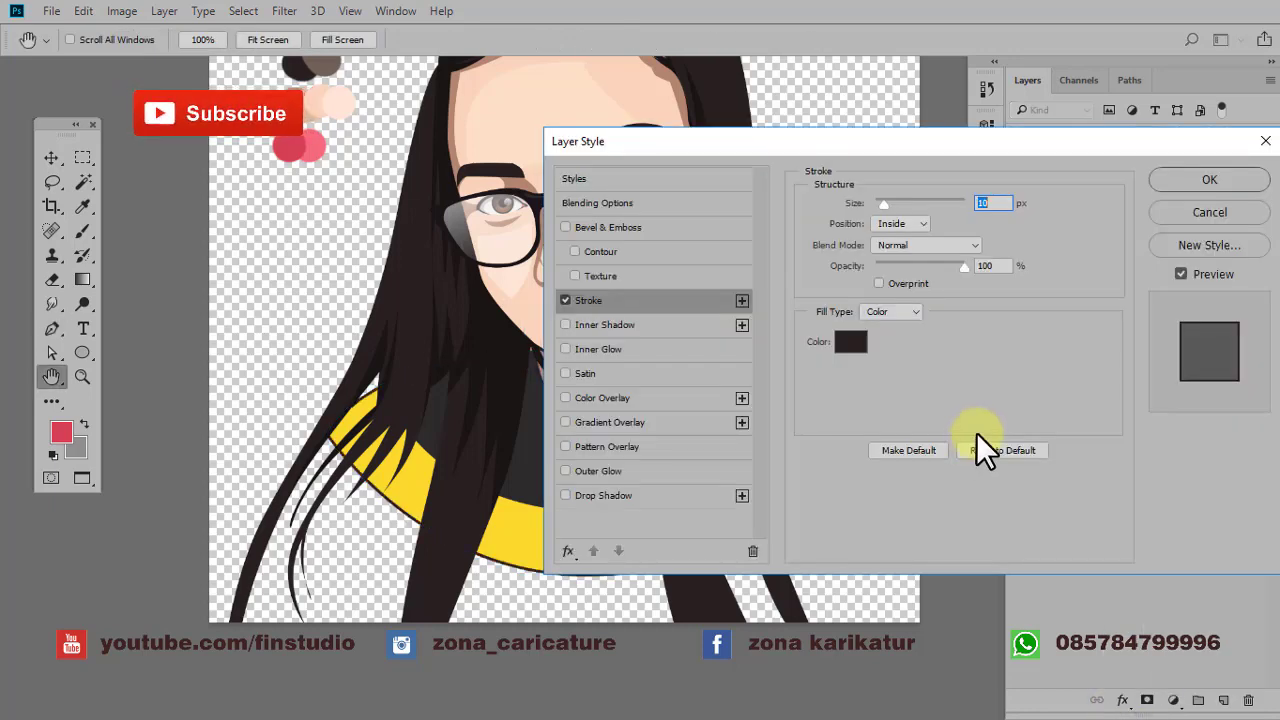
click(1209, 179)
drag(1056, 375, 900, 405)
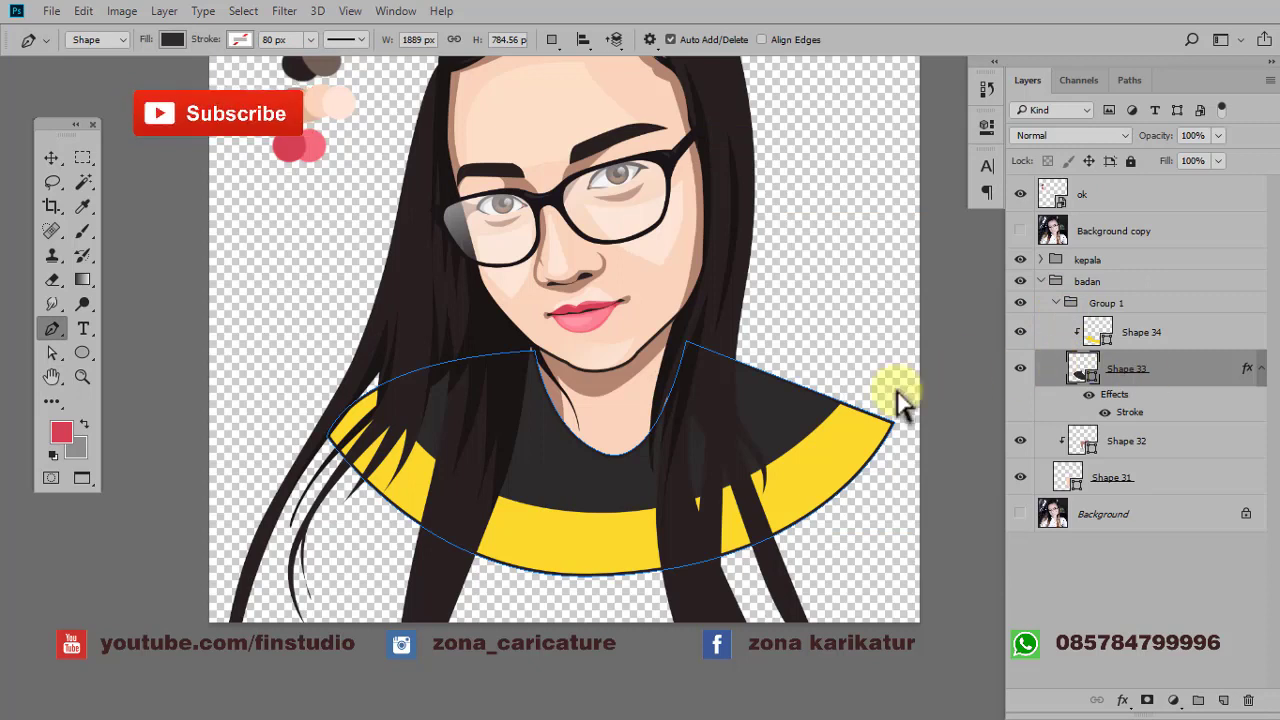
click(1140, 332)
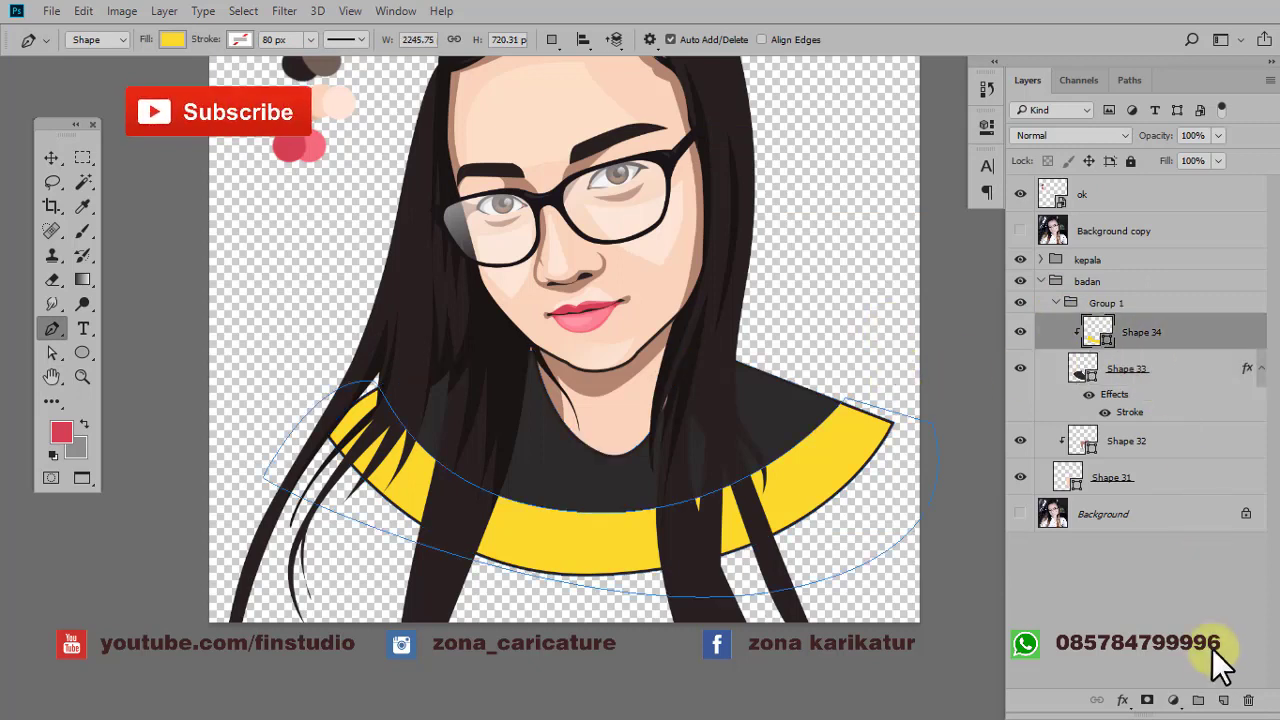
- Add a layer clipped above the yellow collar and start a shadow outline at its left
click(1223, 700)
key(ctrl+alt+g)
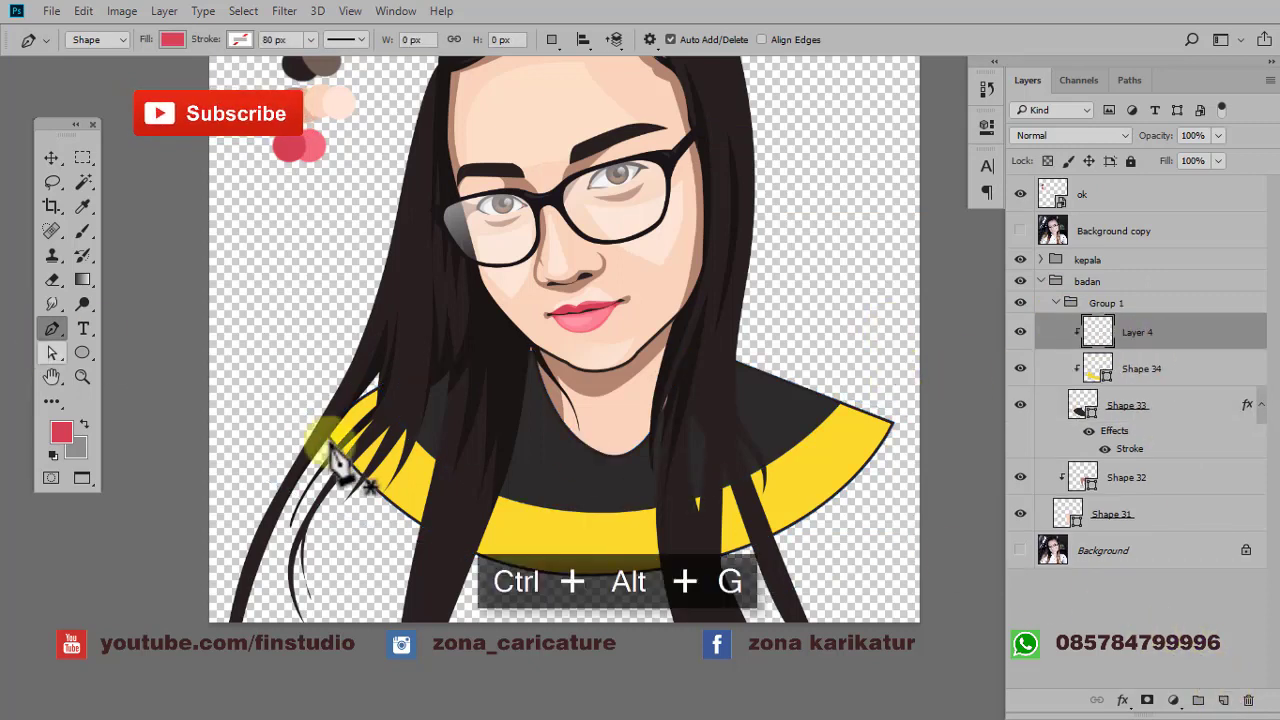
click(313, 408)
click(427, 419)
click(409, 536)
drag(397, 564, 445, 553)
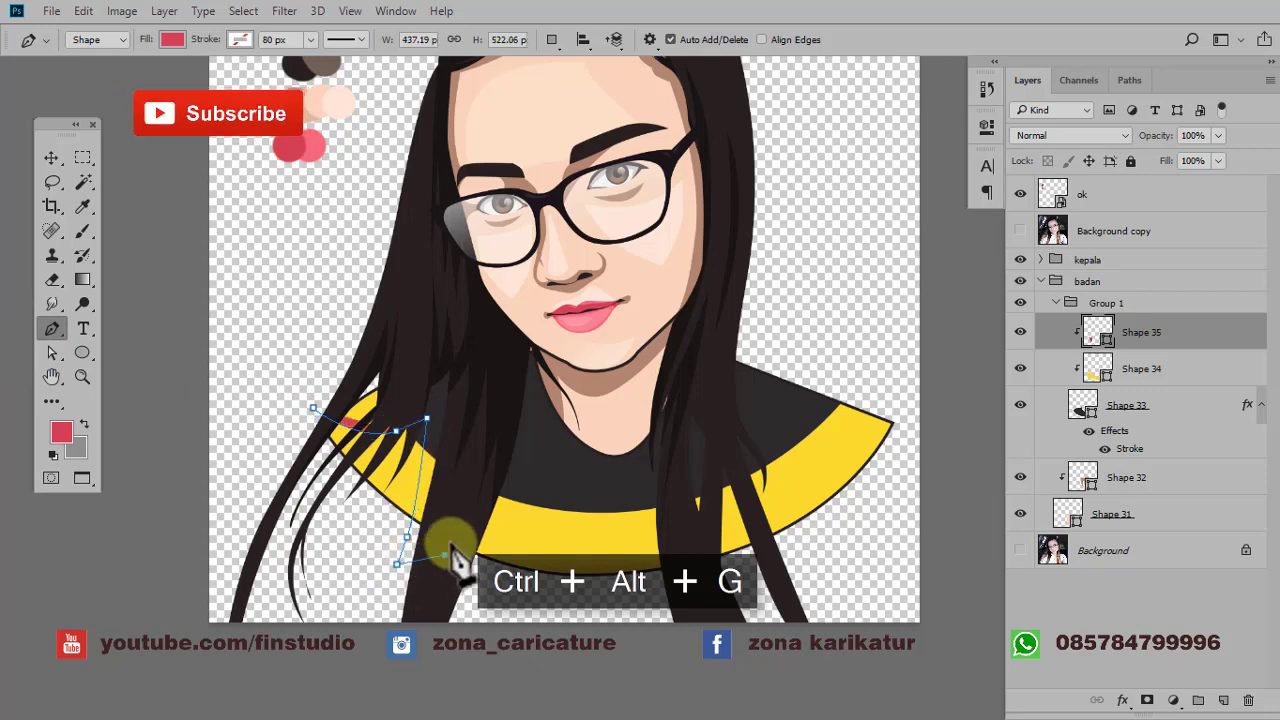
click(487, 476)
click(509, 425)
click(566, 449)
drag(582, 470, 617, 462)
- Continue the shadow outline past the neckline and across the right shoulder, closing it
click(651, 448)
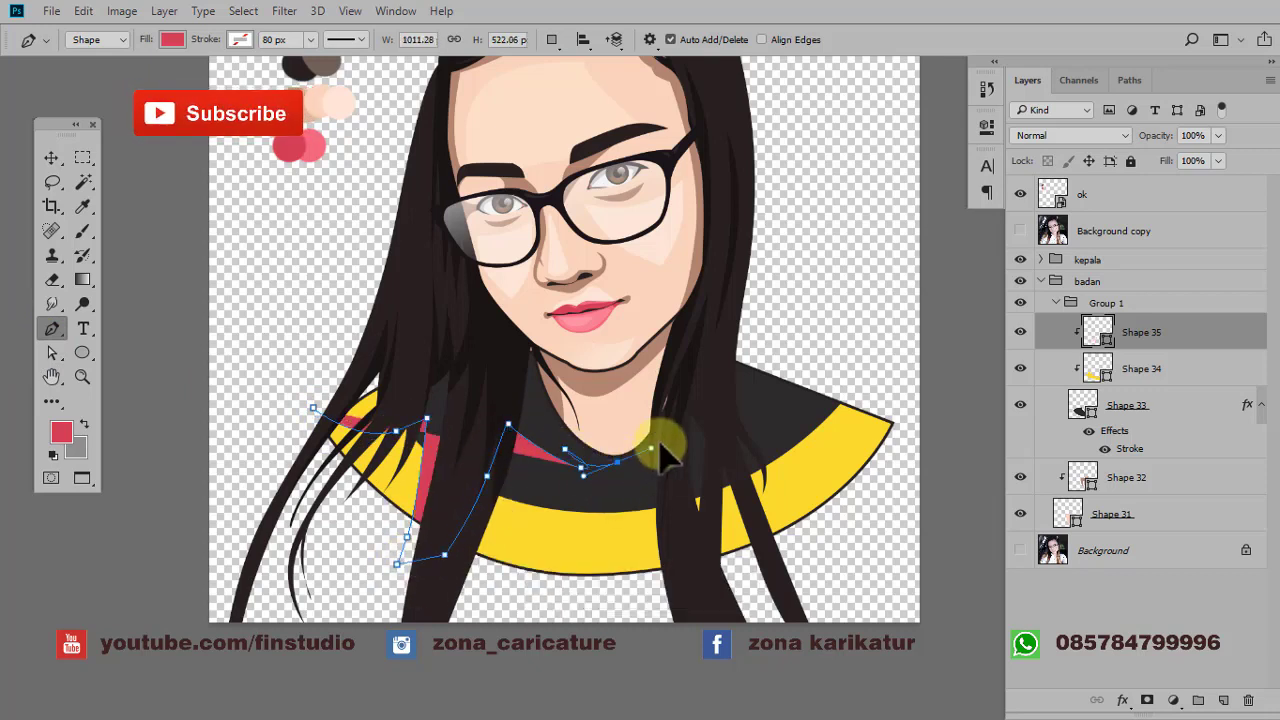
click(657, 521)
click(665, 589)
drag(576, 584, 577, 520)
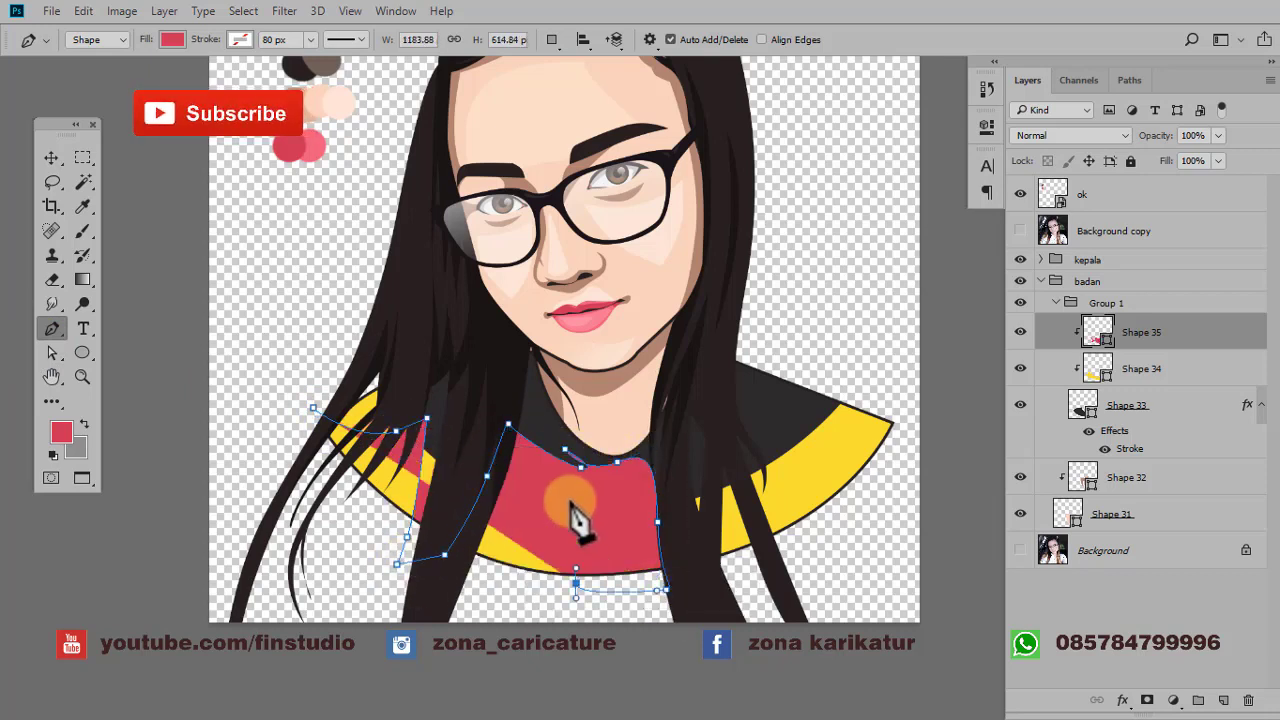
click(570, 501)
click(550, 613)
click(734, 588)
drag(711, 484, 711, 444)
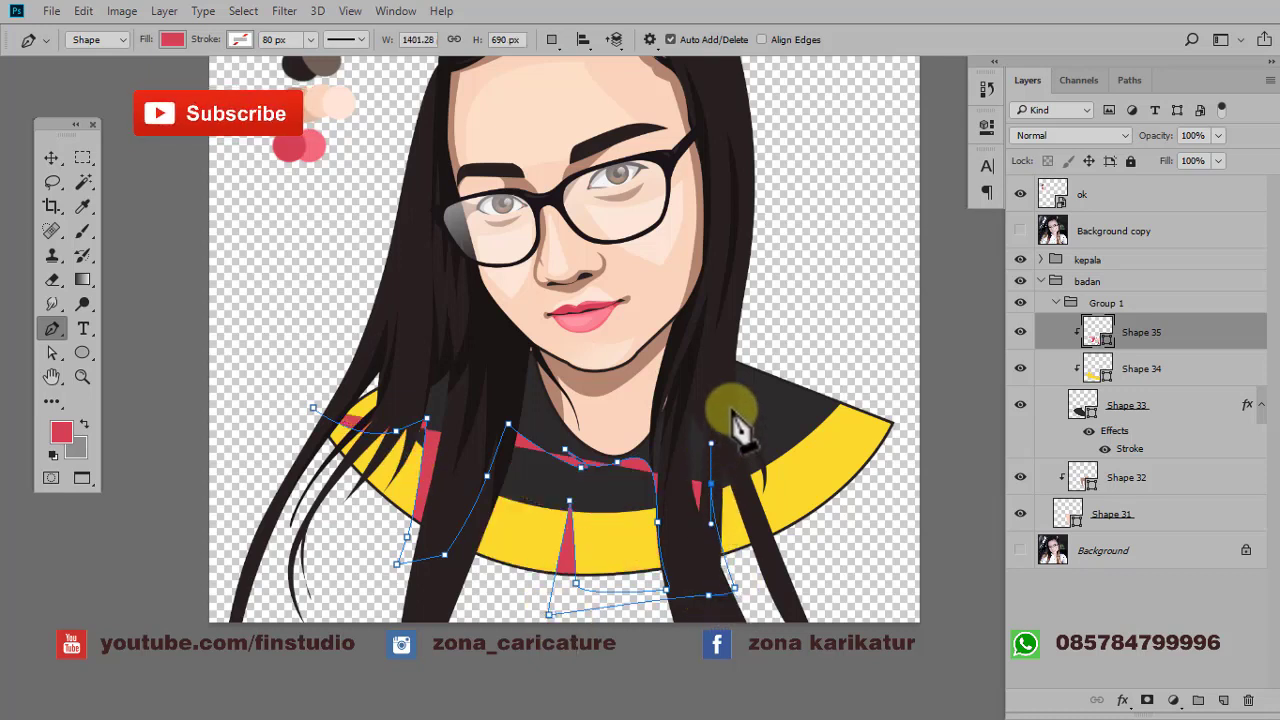
click(731, 408)
drag(787, 370, 808, 353)
drag(503, 317, 363, 342)
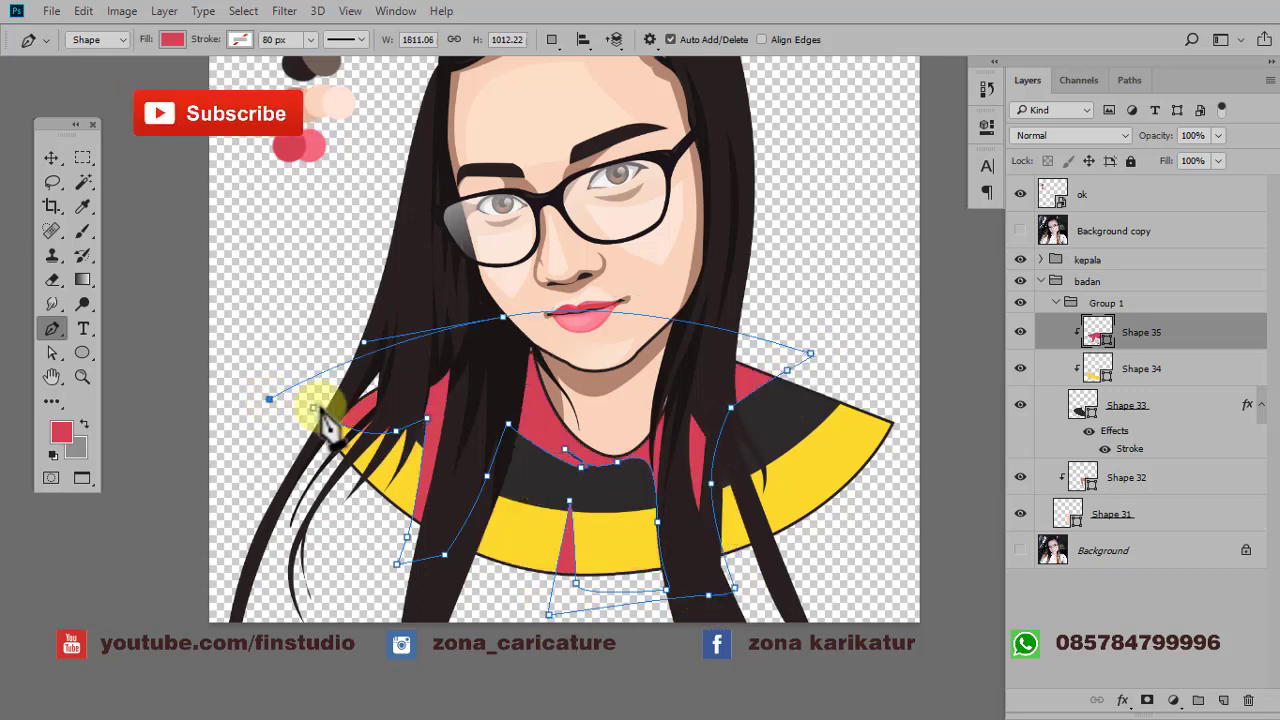
click(313, 409)
click(1100, 334)
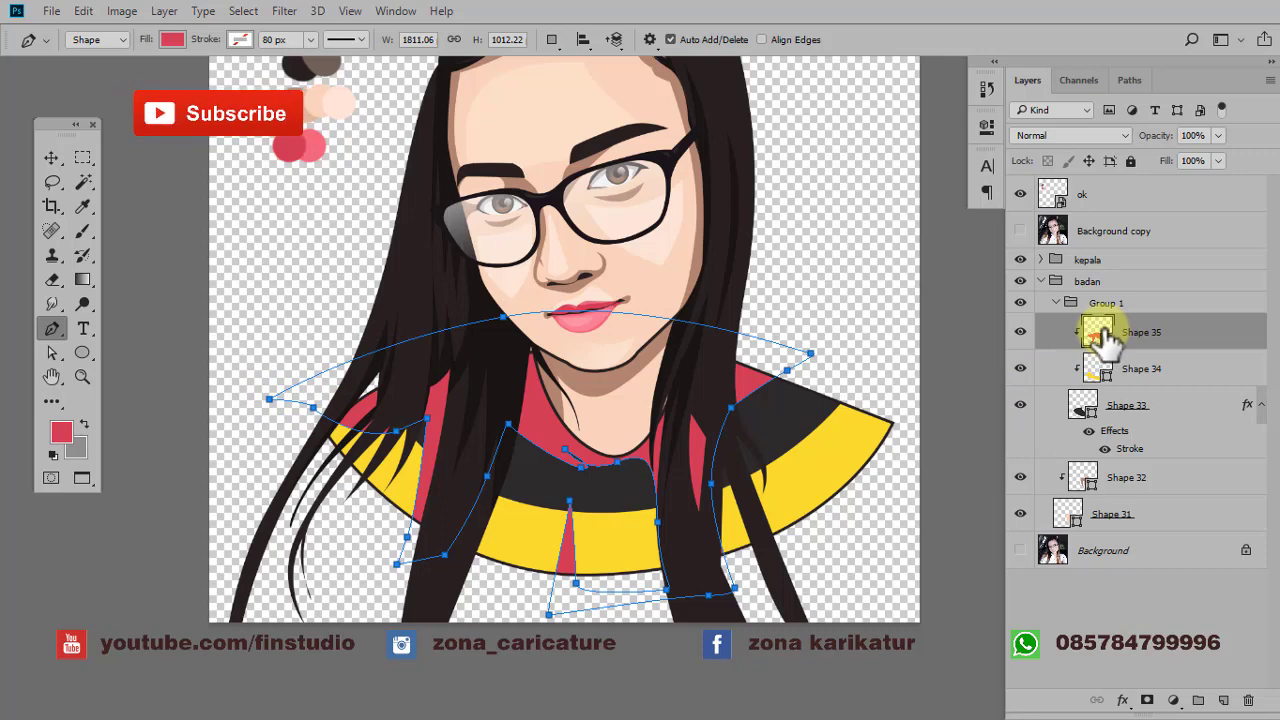
- Fill shadow Shape 35 black at 51% opacity and set path mode to Combine Shapes
double_click(1100, 334)
click(737, 586)
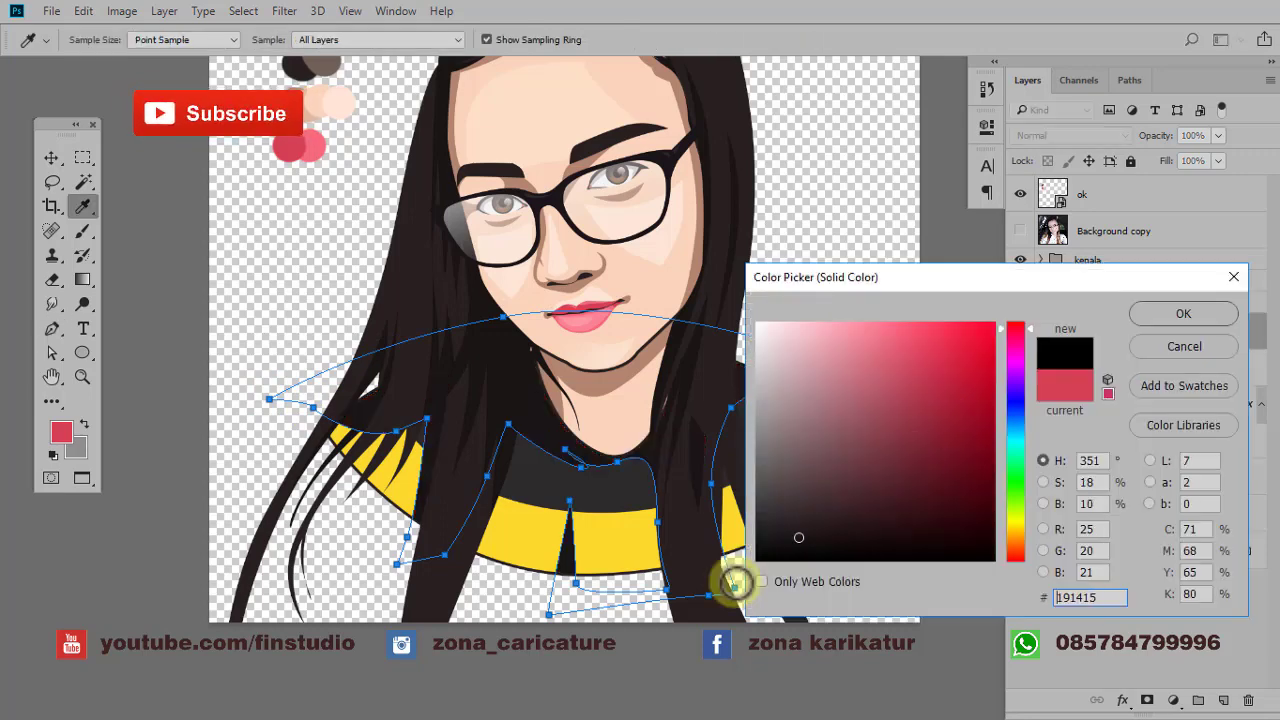
click(1182, 306)
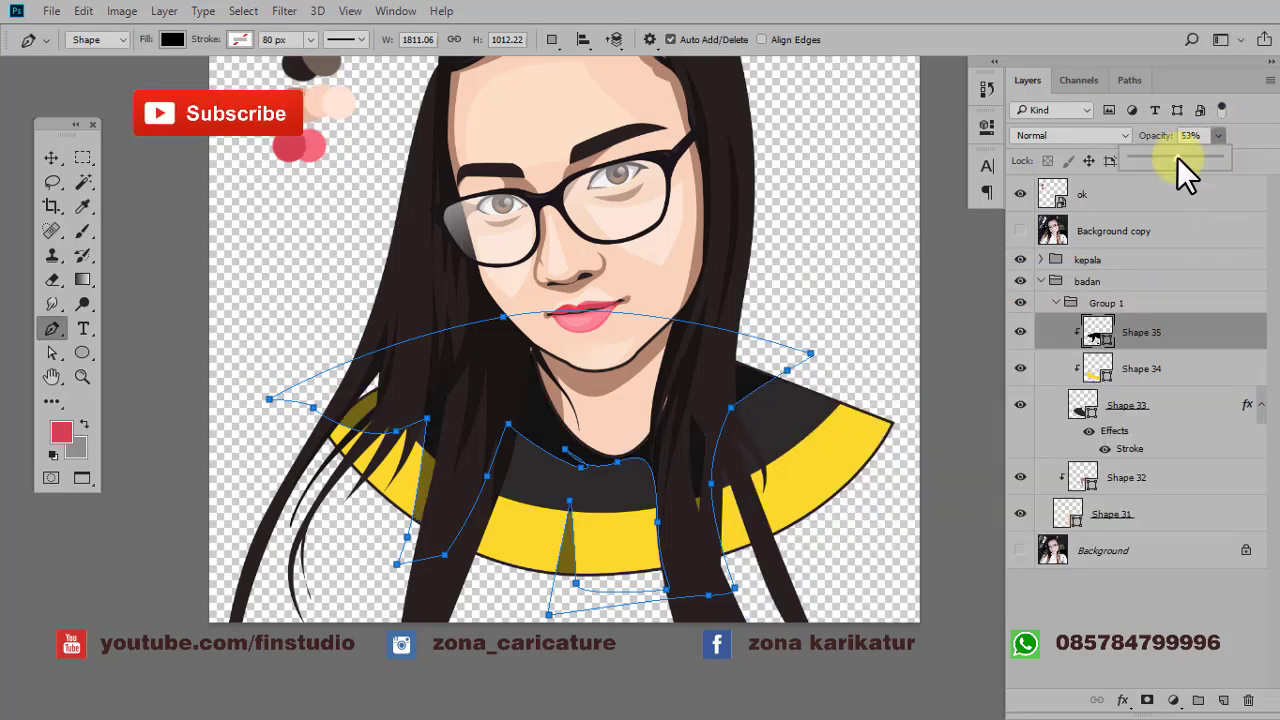
click(551, 39)
click(575, 82)
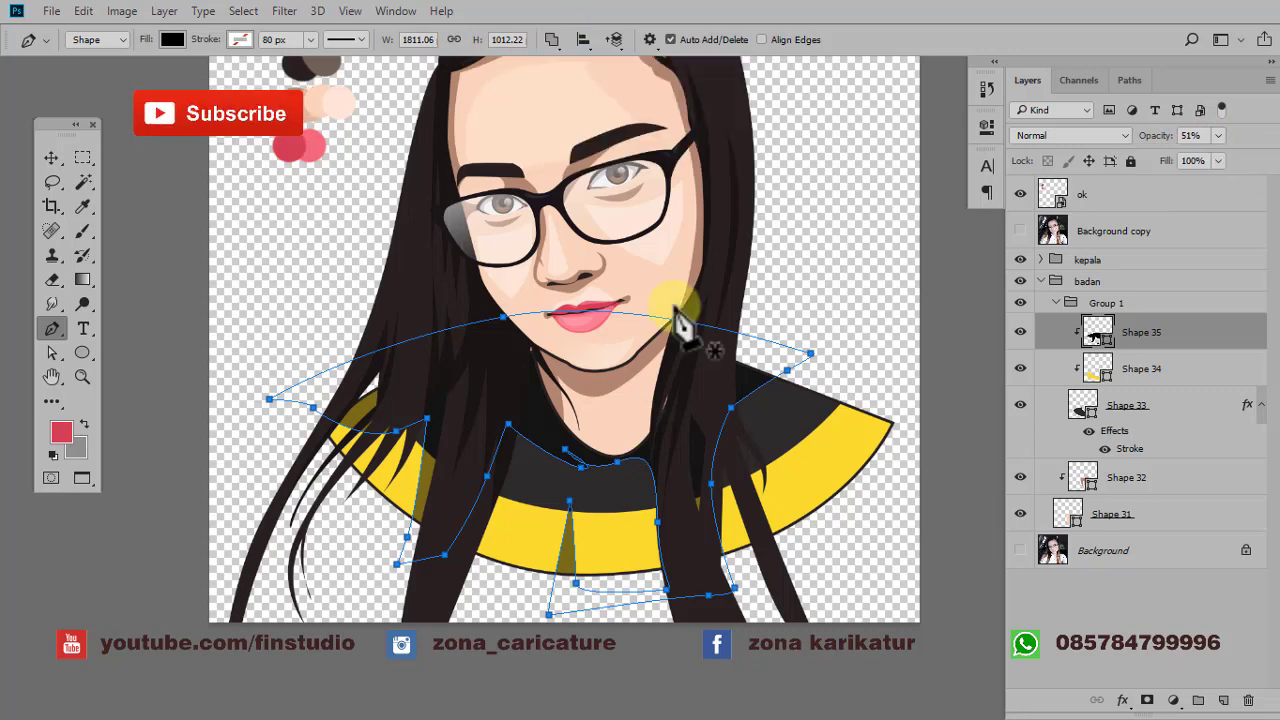
- Add an extra shadow along the right hair strand, then zoom out to the whole image
click(728, 408)
click(805, 552)
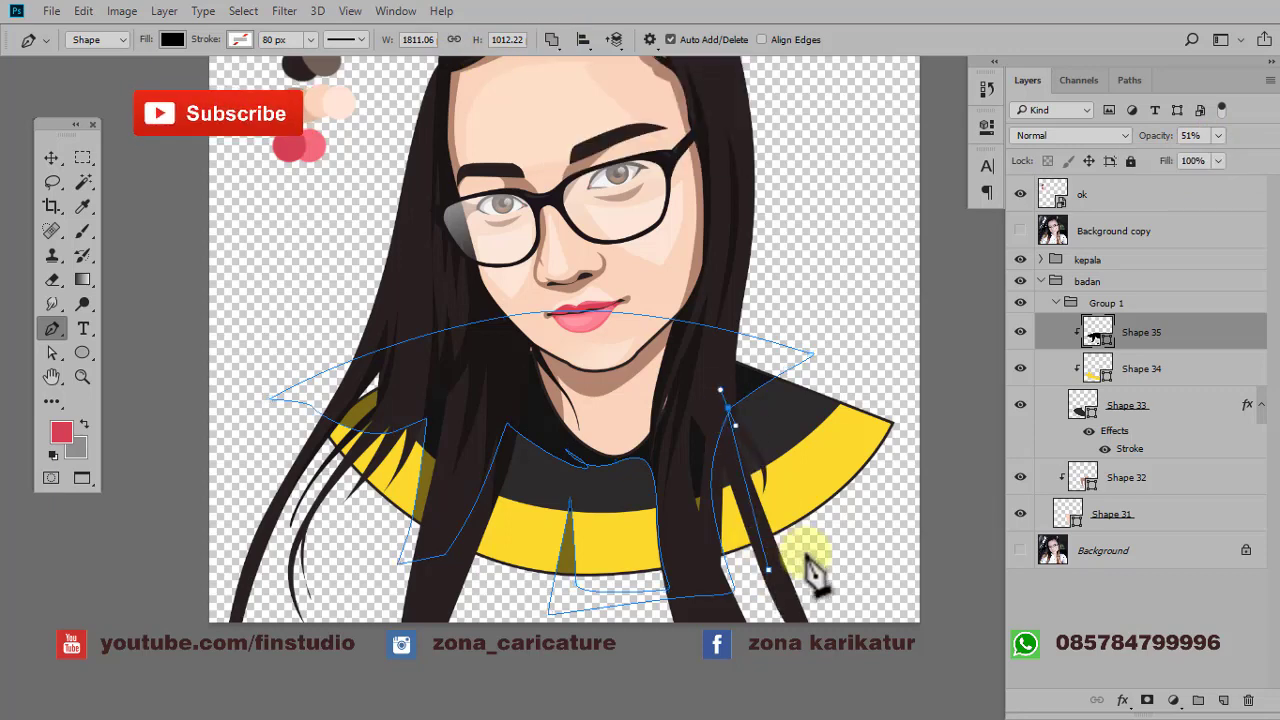
key(Escape)
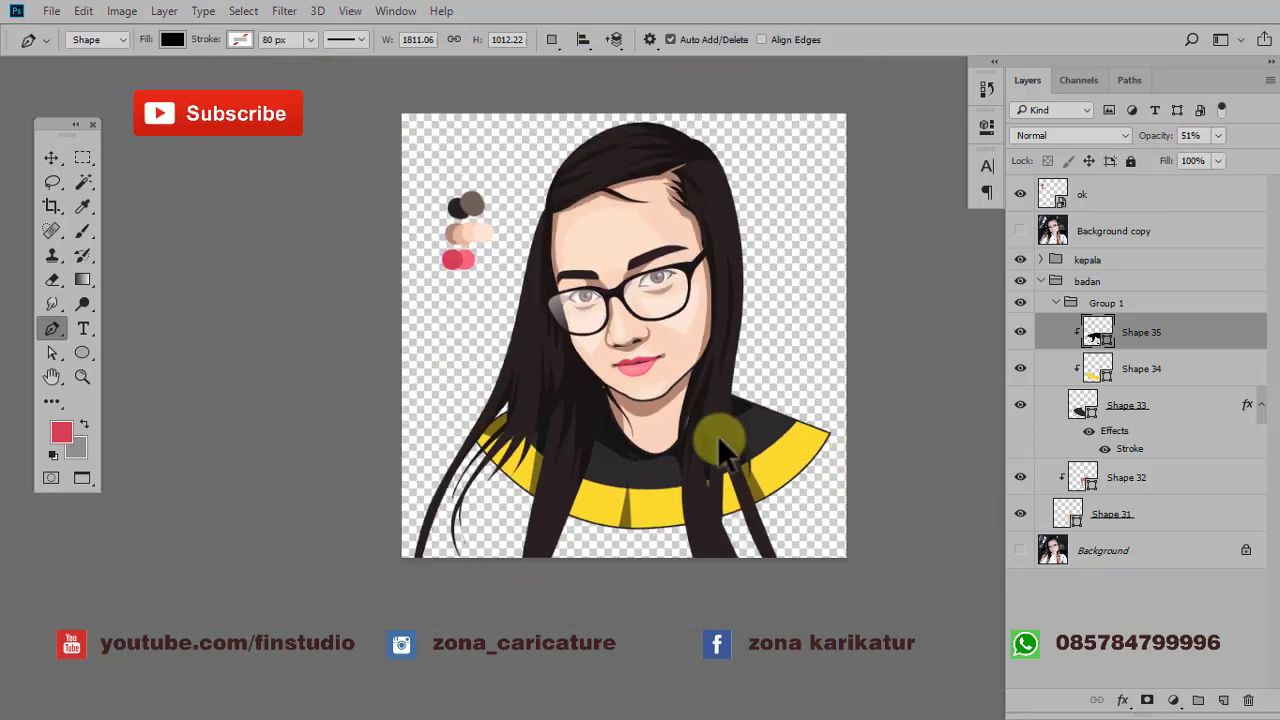
key(ctrl+minus)
alt+scroll(812, 400, up, 1)
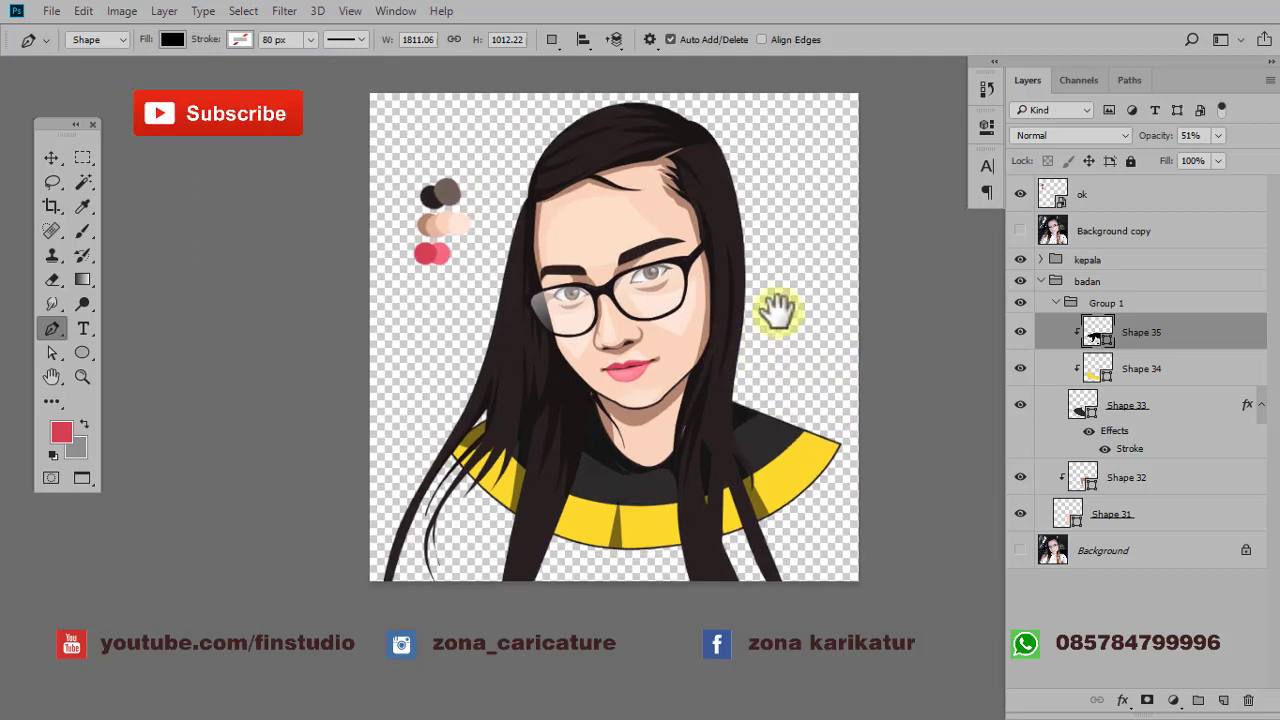
scroll(783, 320, up, 1)
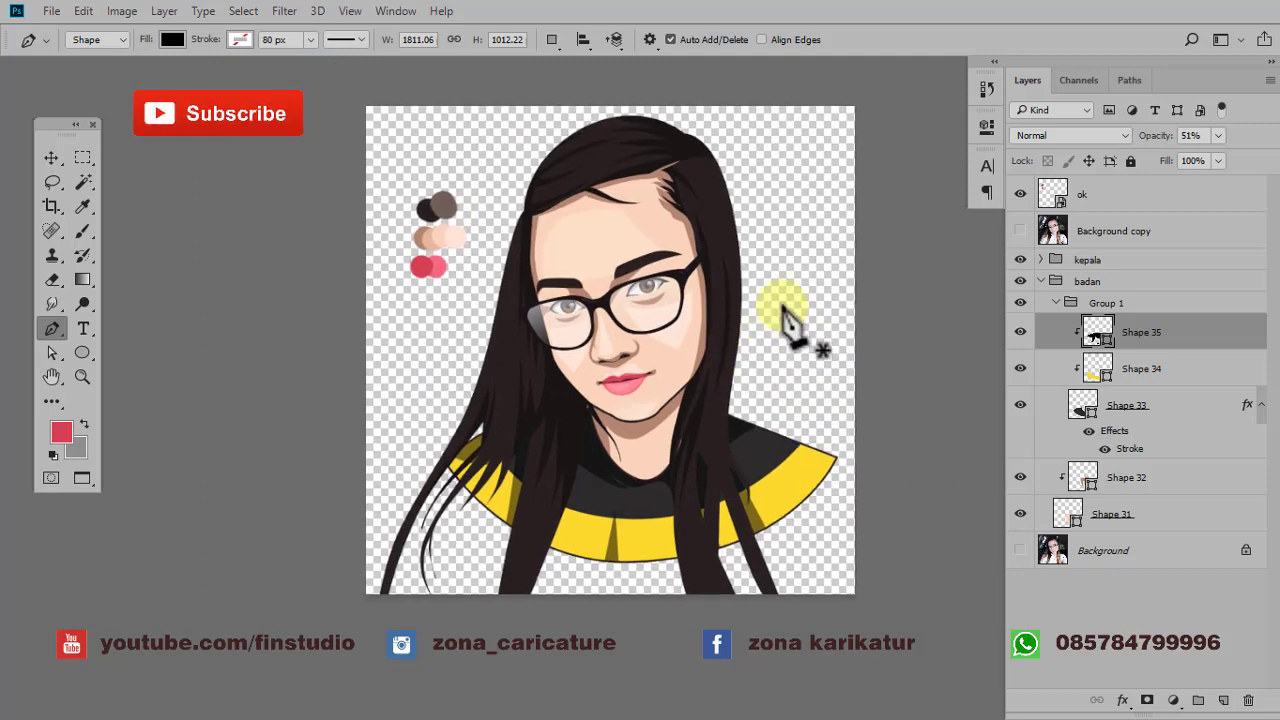
- Put Shape 32 into a new Group 2 positioned beneath Shape 31
click(1057, 303)
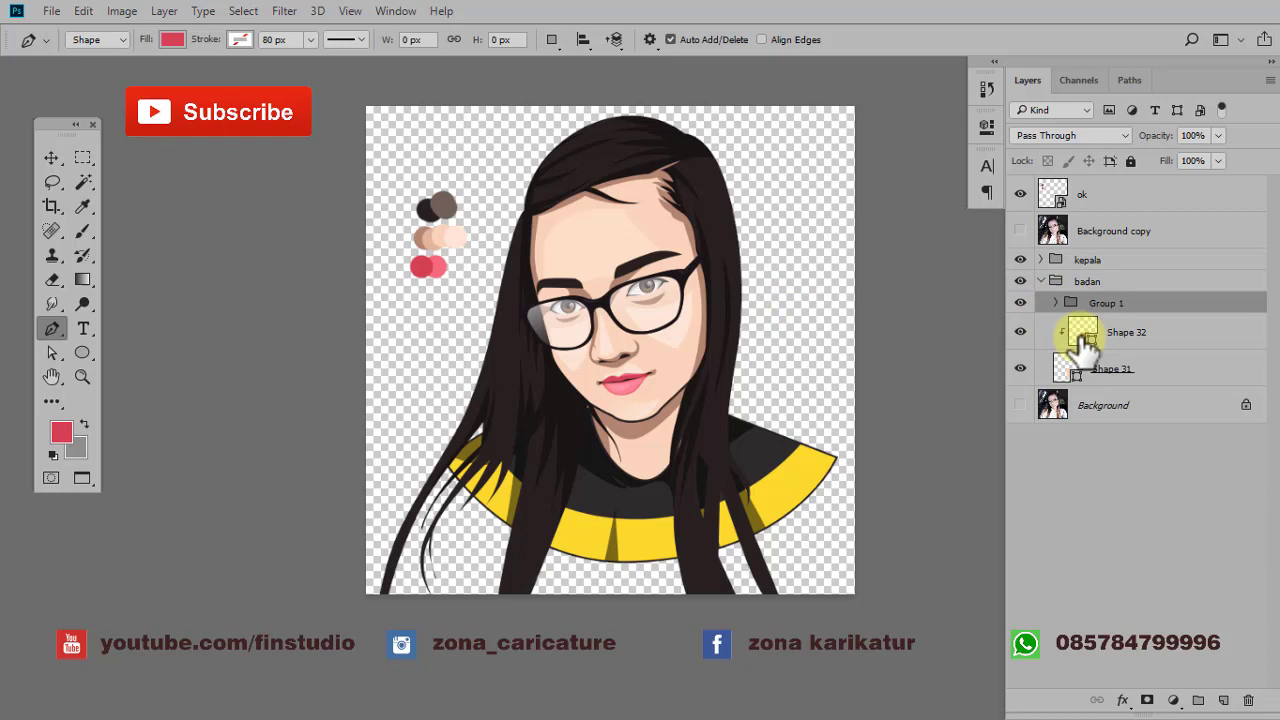
click(1133, 350)
click(1198, 700)
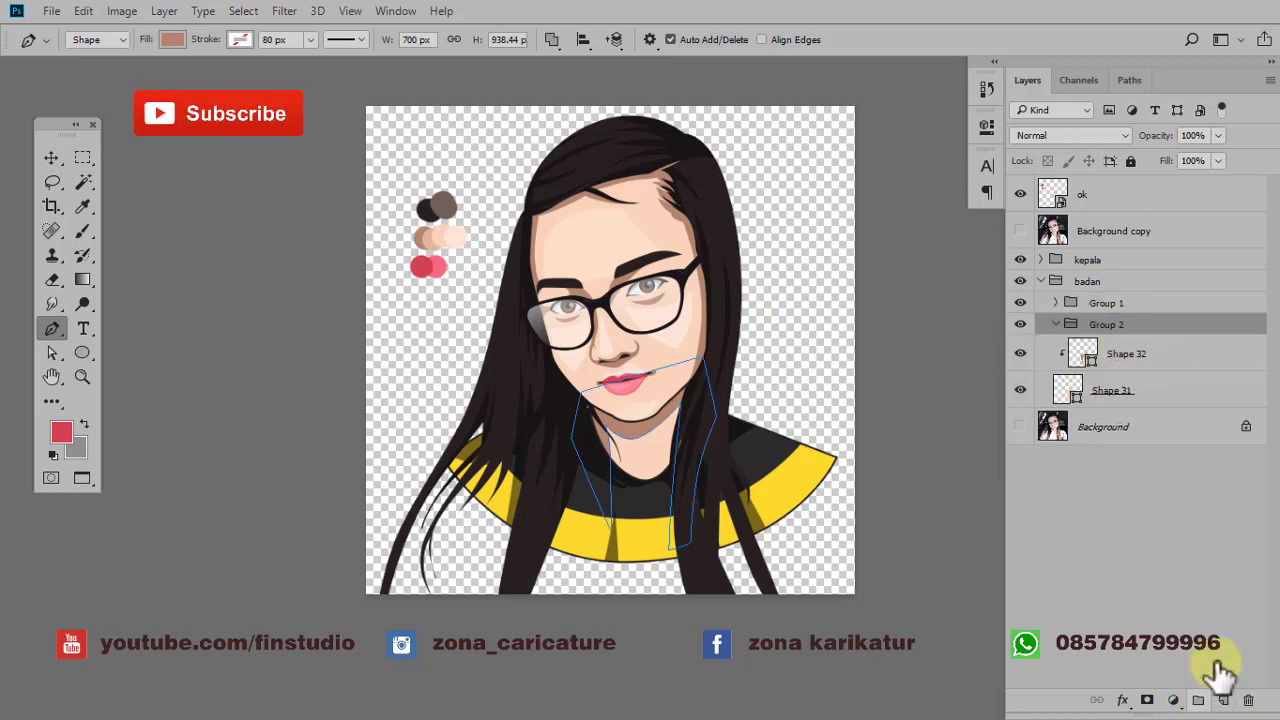
drag(1110, 390, 1108, 406)
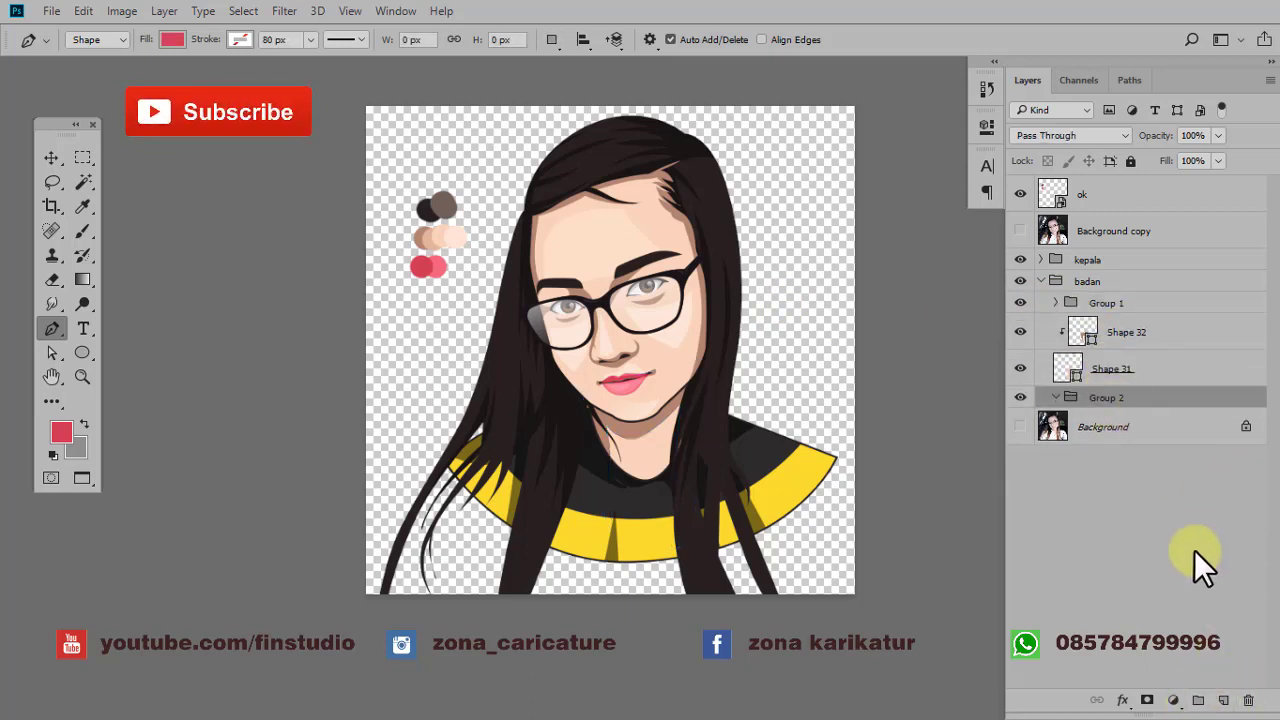
click(1056, 397)
- Add a new empty layer inside Group 2 and show the reference photo
click(1224, 705)
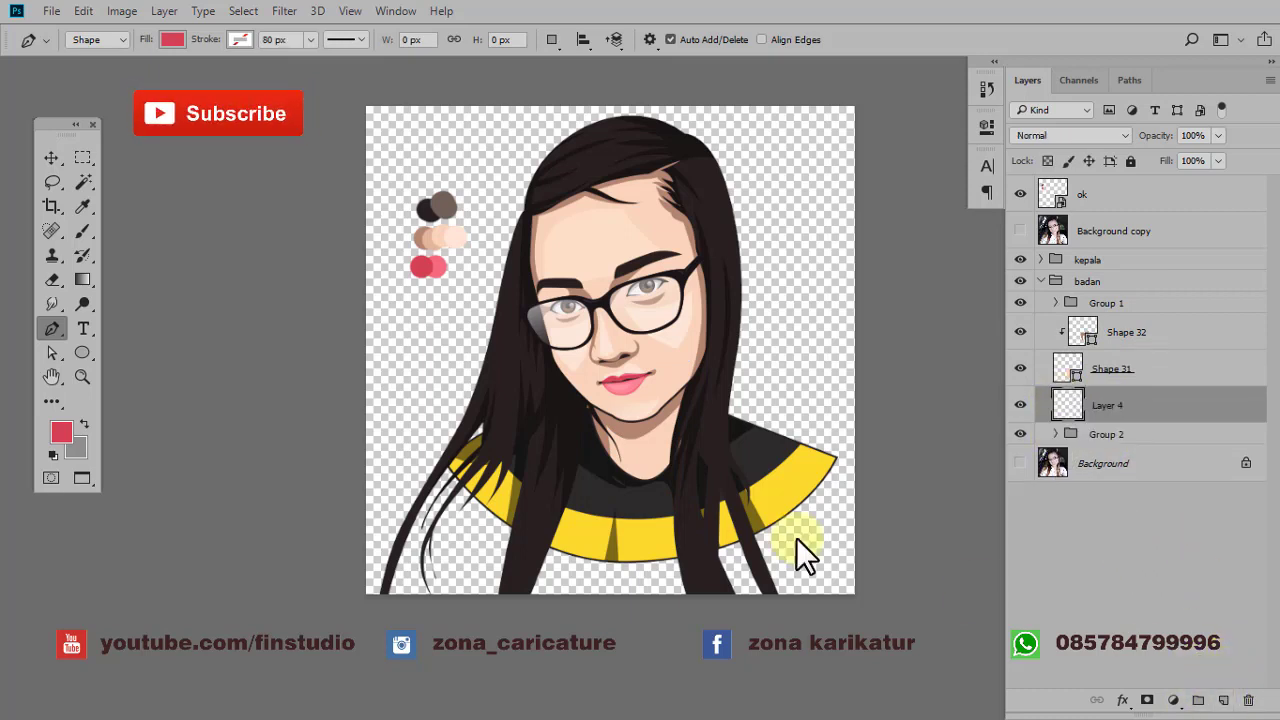
drag(1140, 460, 1114, 432)
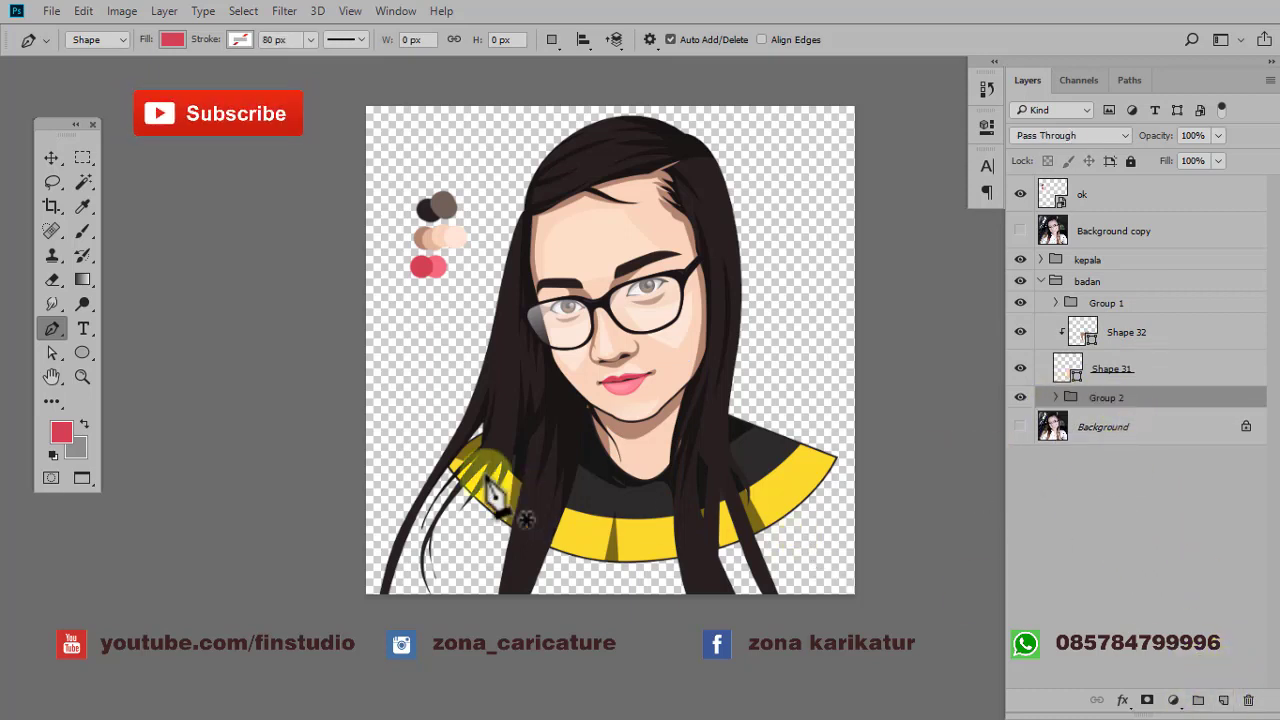
click(1056, 398)
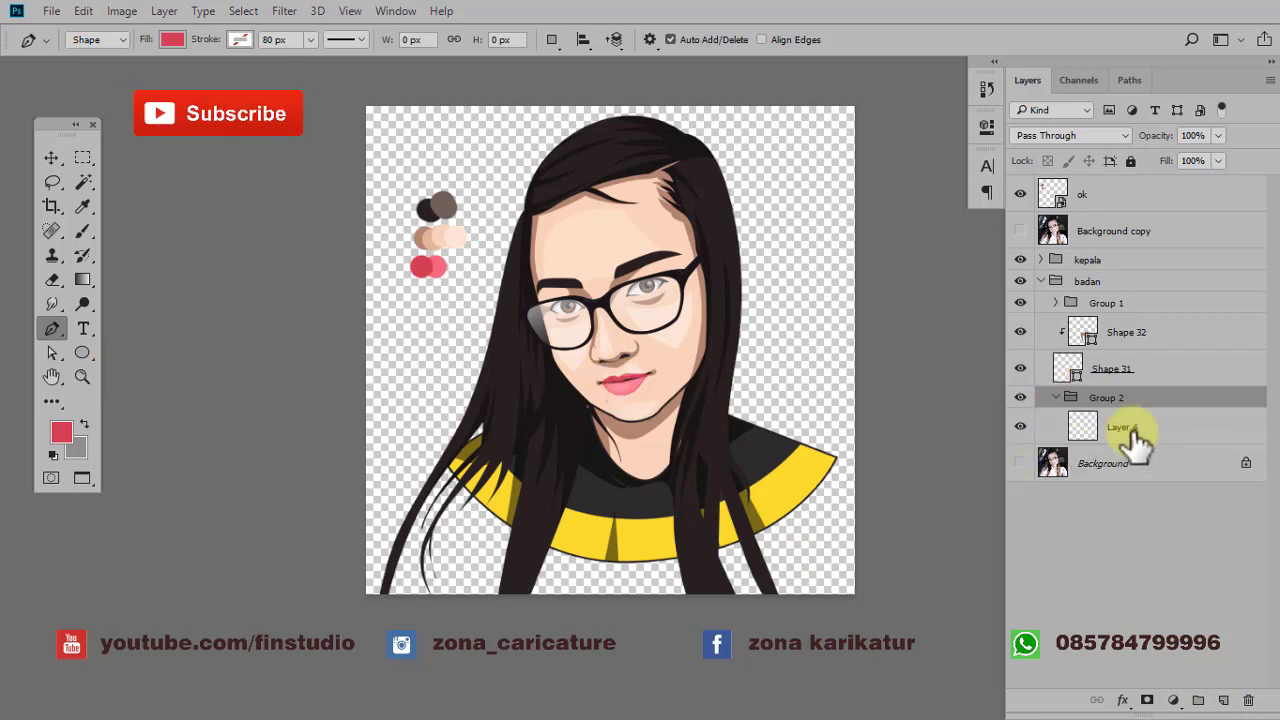
click(1128, 428)
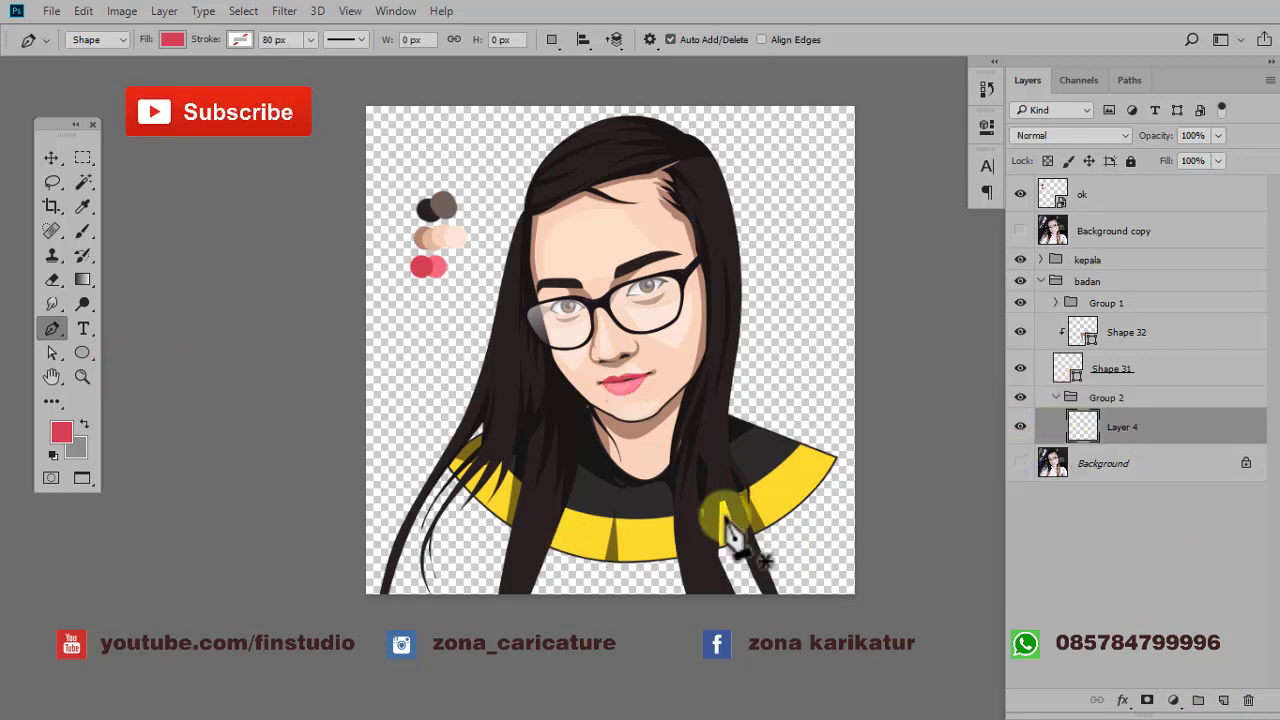
click(1020, 463)
- Trace the shirt body from the lower left, over the right shoulder, and close along the bottom
click(408, 602)
scroll(446, 493, up, 3)
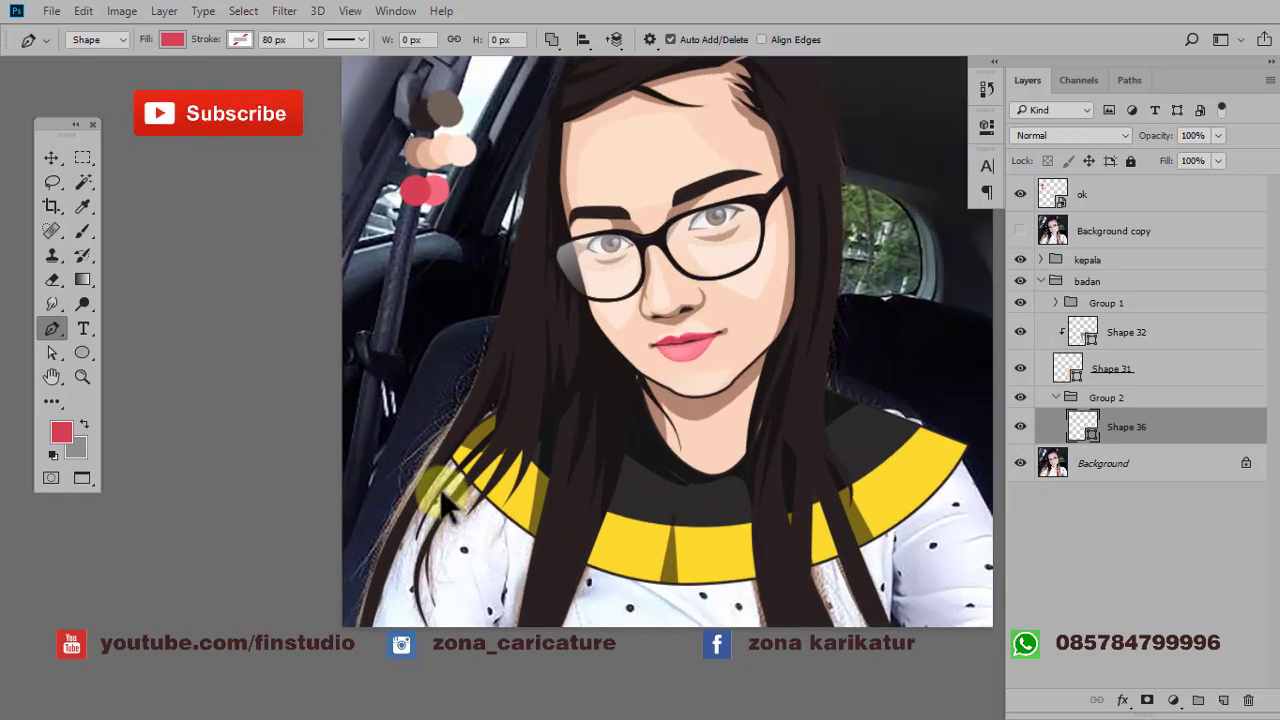
drag(455, 455, 478, 438)
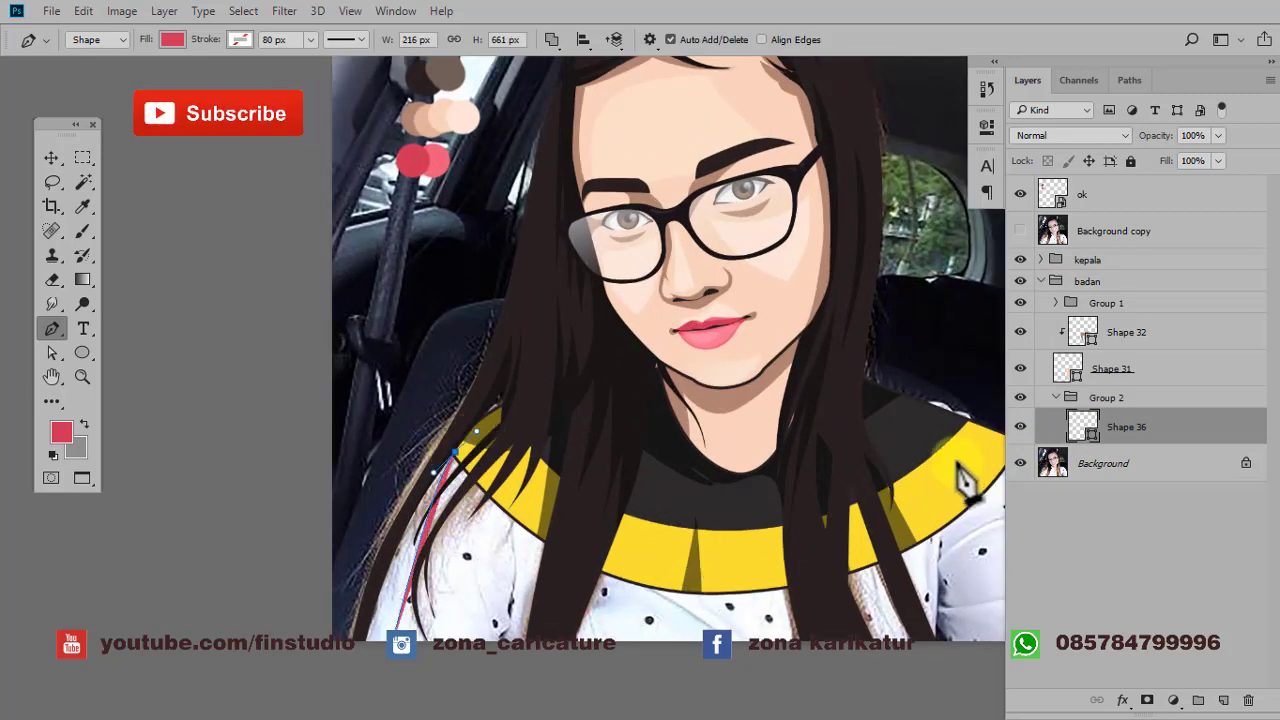
drag(962, 452, 758, 452)
click(794, 443)
key(ctrl+z)
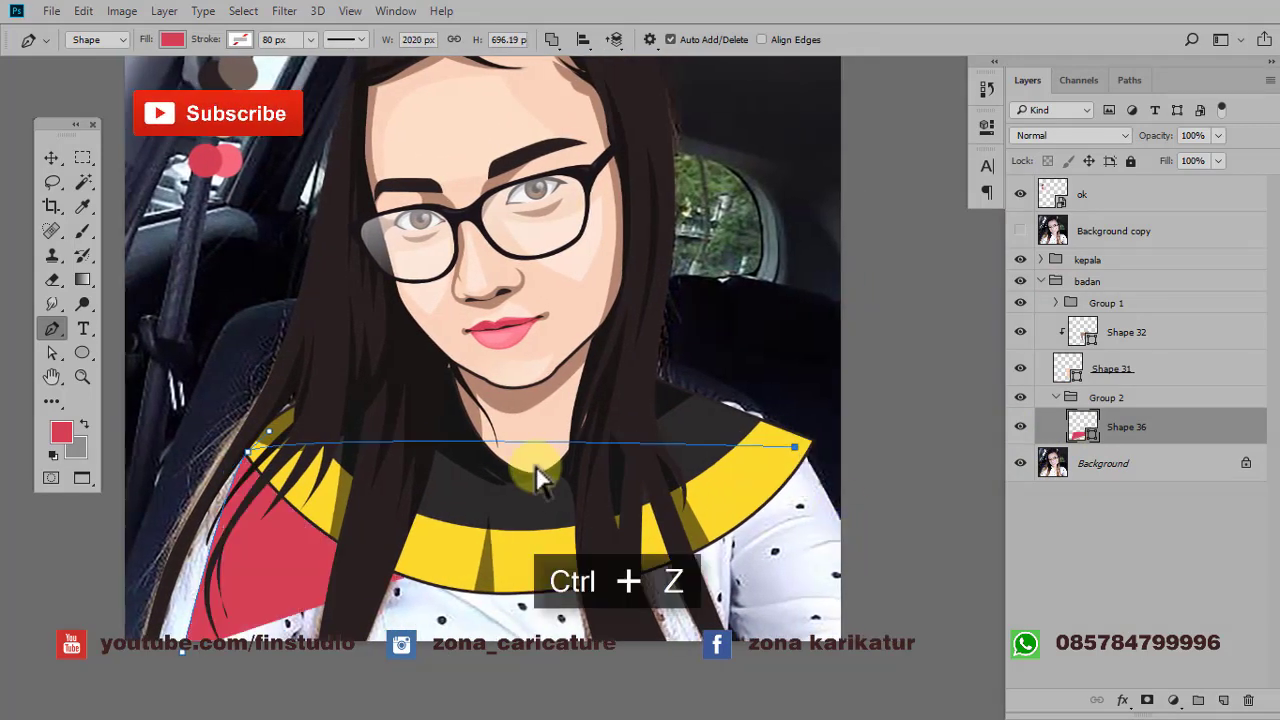
drag(541, 488, 641, 483)
click(776, 443)
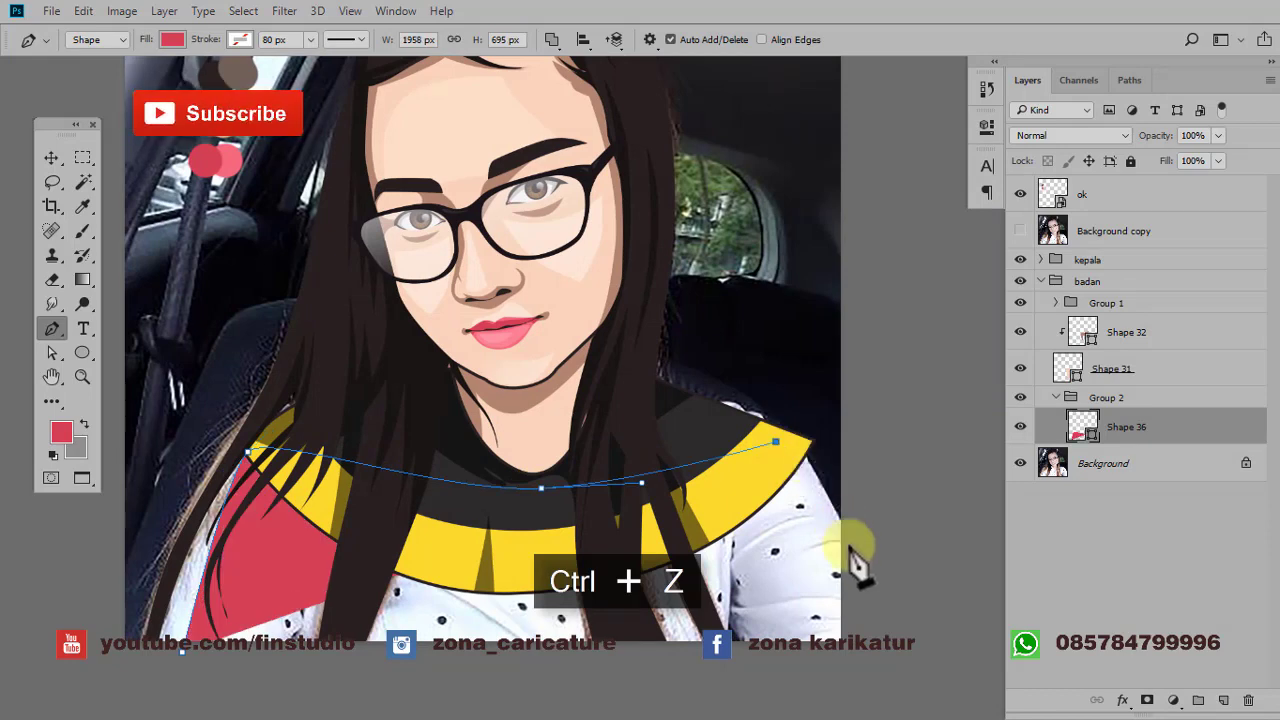
drag(847, 540, 878, 636)
scroll(879, 597, down, 1)
click(868, 669)
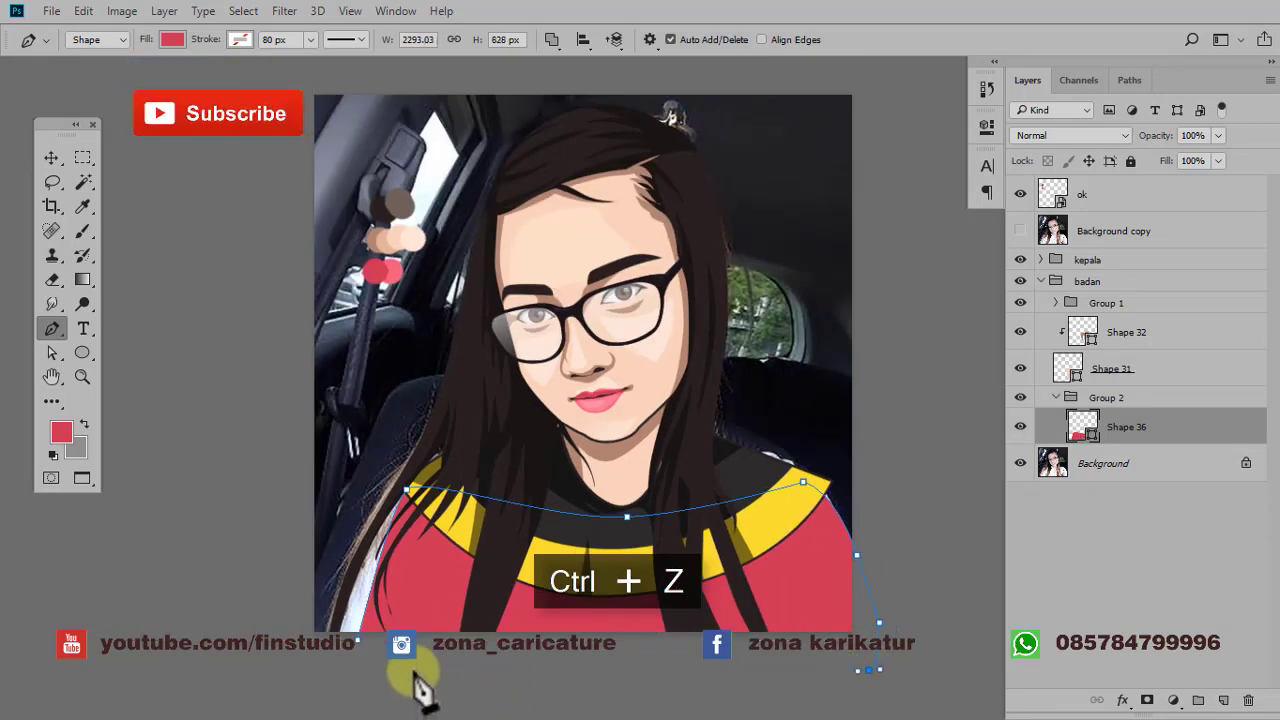
click(357, 639)
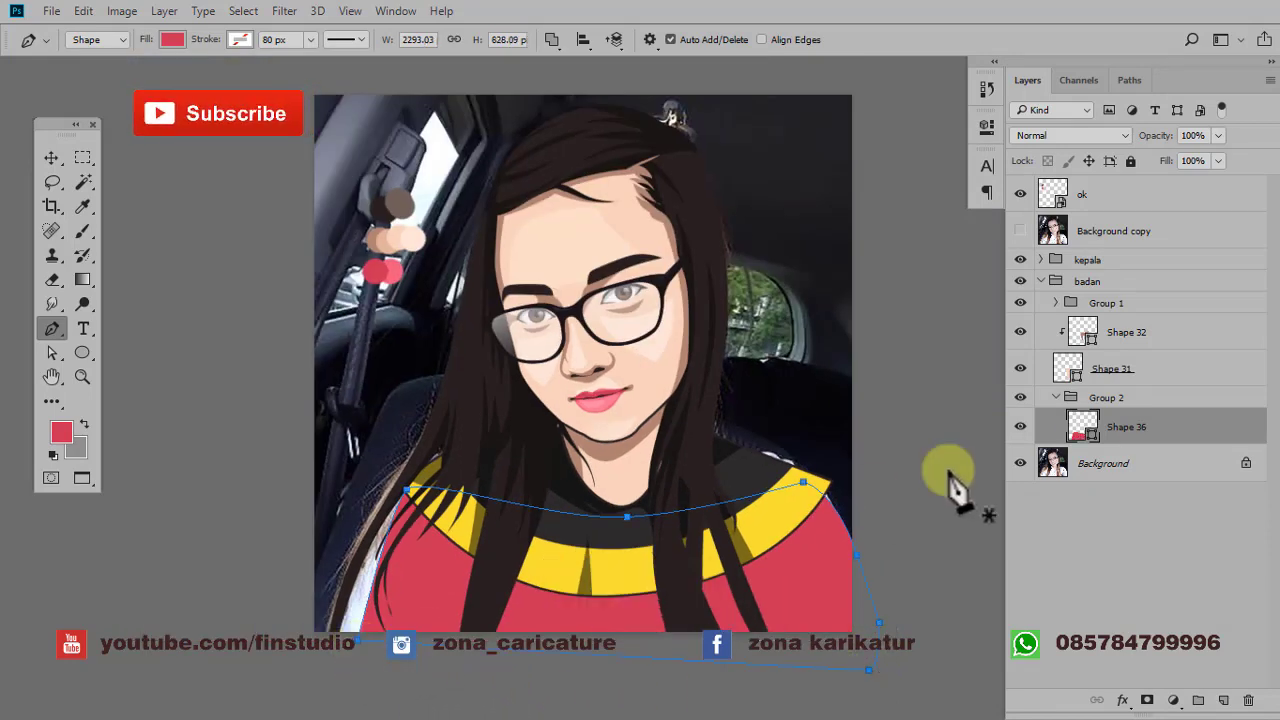
- Fill Shape 36 with dark grey 2d2a2a and hide the reference photo
double_click(1082, 432)
drag(591, 514, 792, 484)
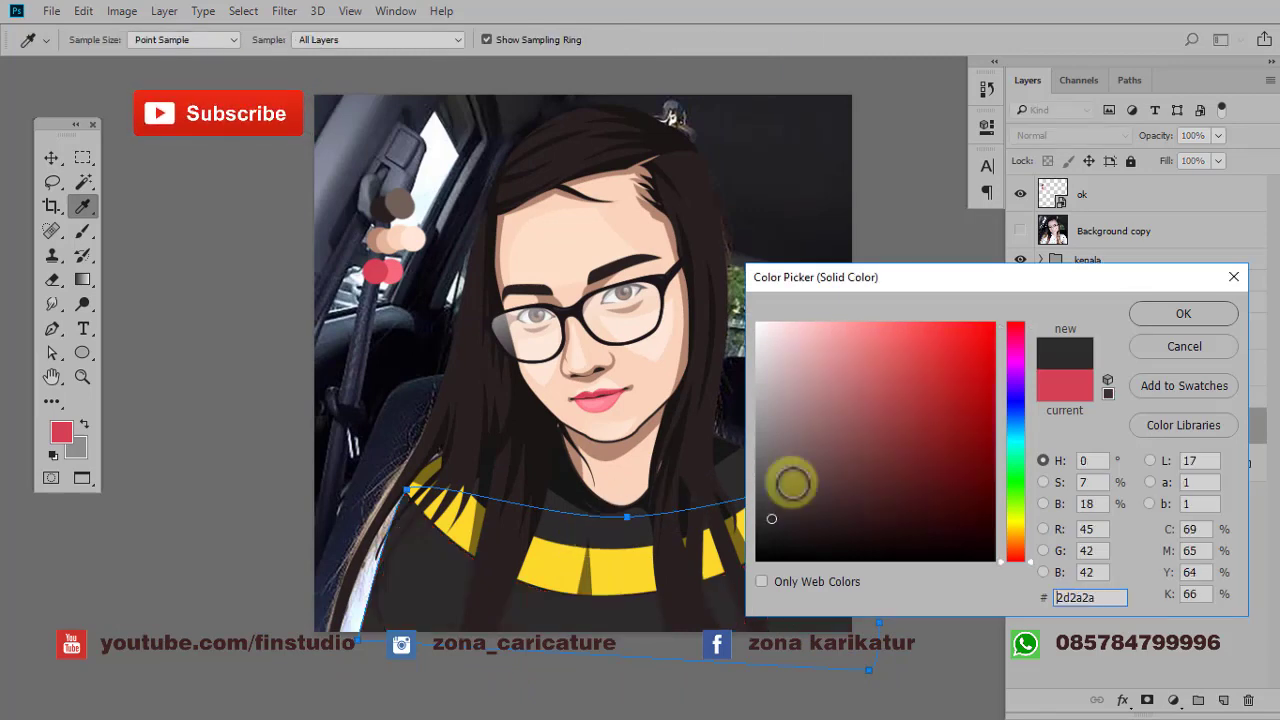
click(1155, 315)
click(1020, 463)
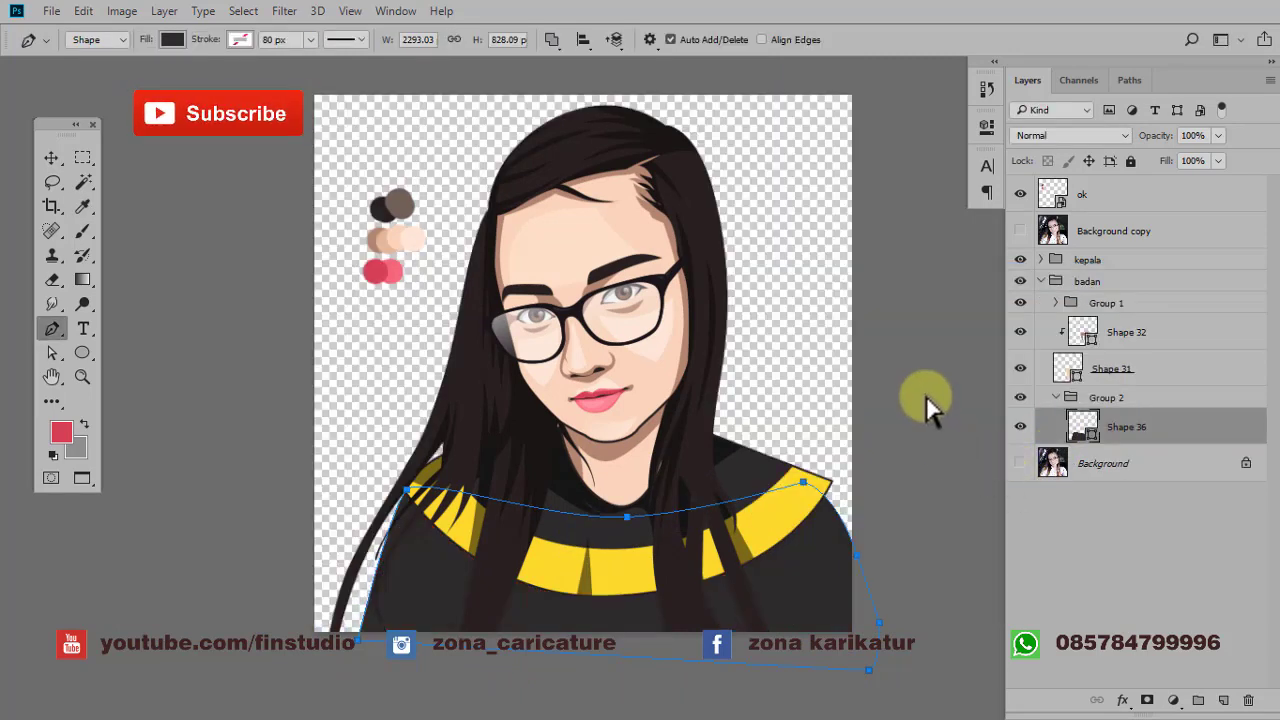
drag(921, 415, 843, 437)
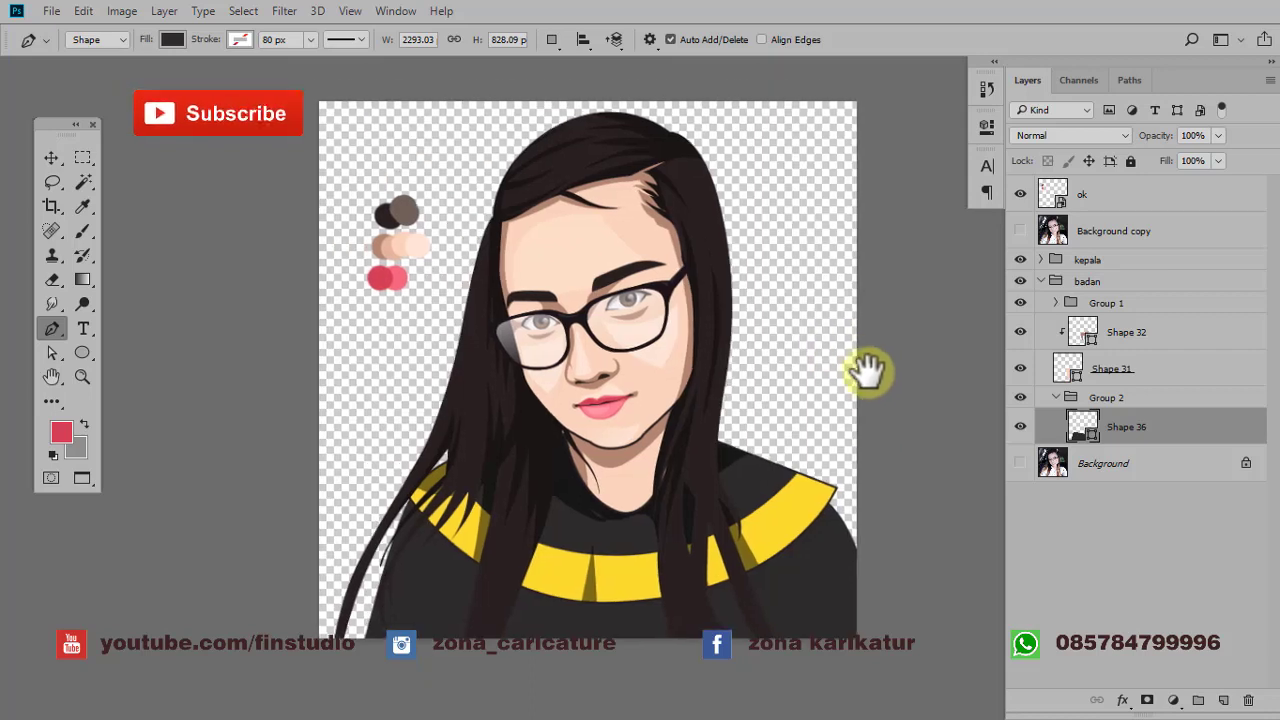
scroll(843, 437, up, 1)
drag(756, 372, 766, 366)
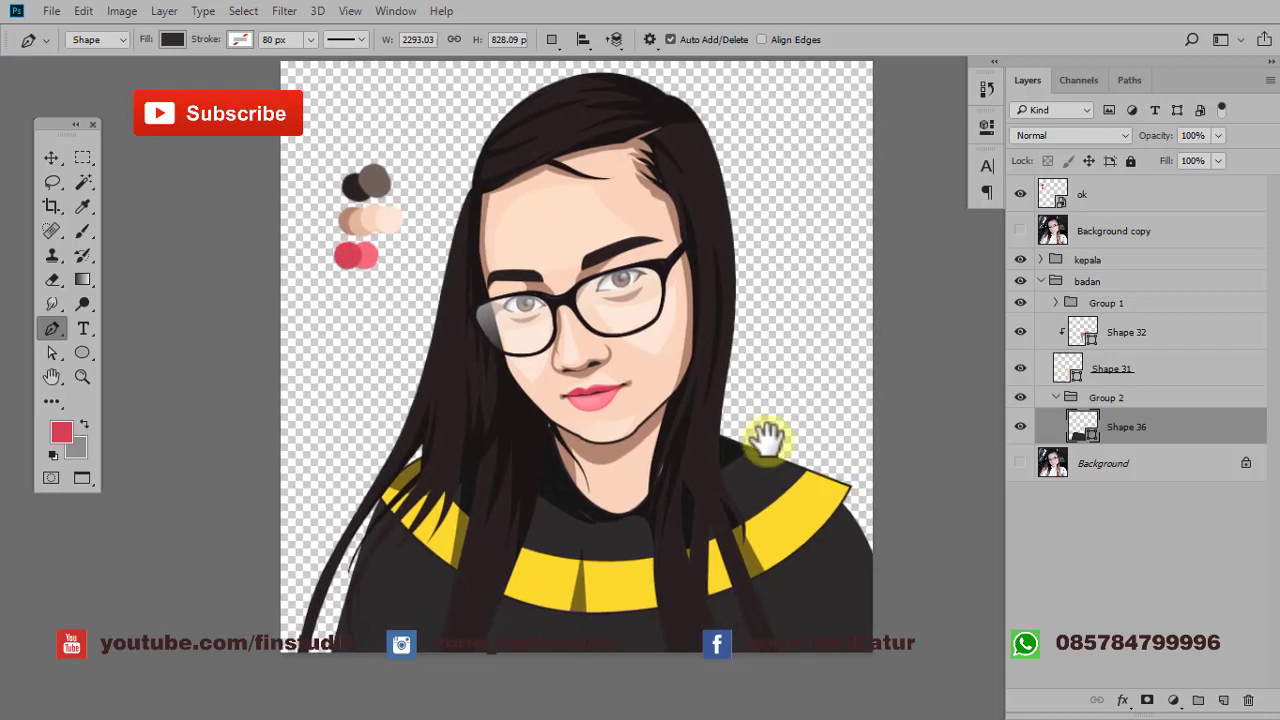
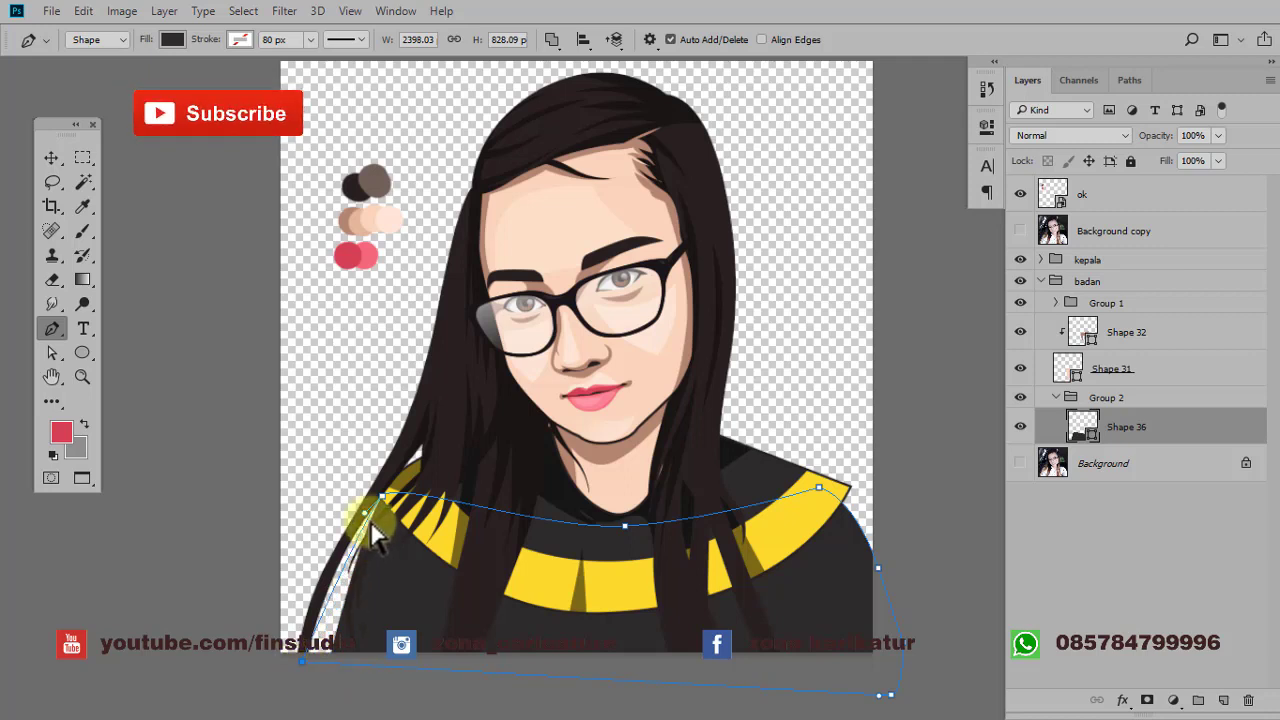
- Undo the shirt outline edit, then duplicate Shape 36 and clip the copy to it
click(339, 534)
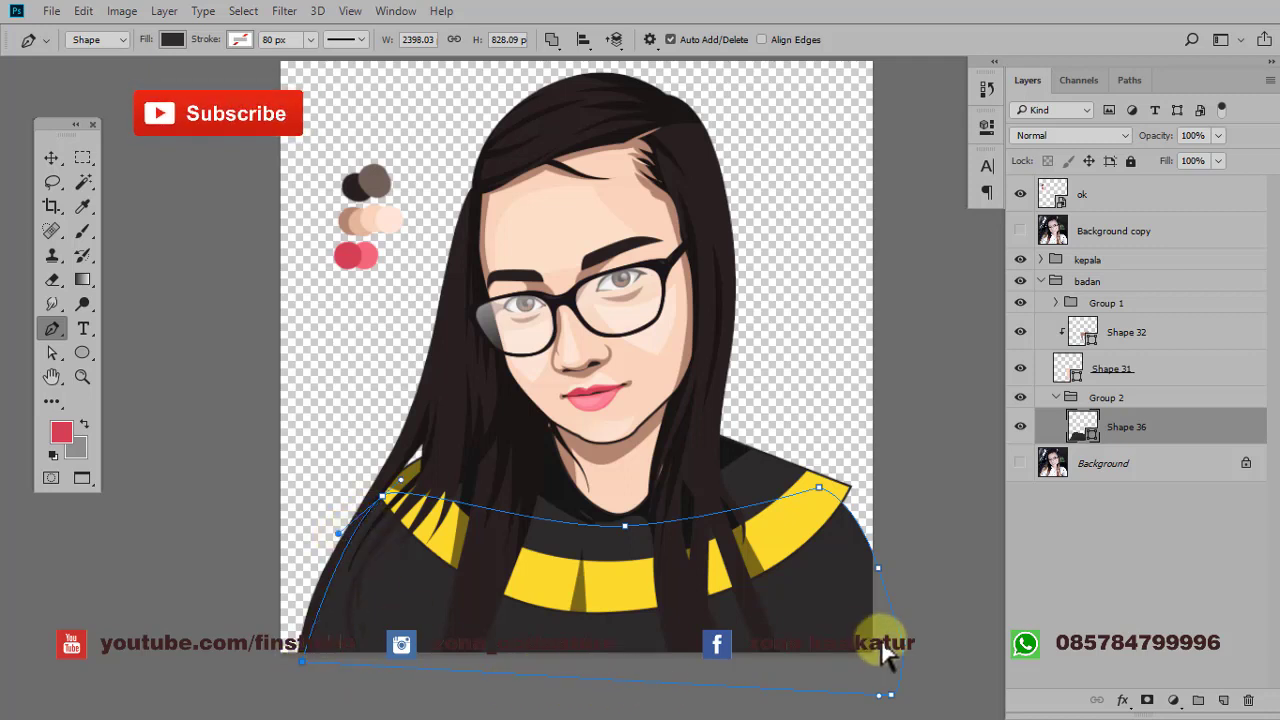
key(ctrl+z)
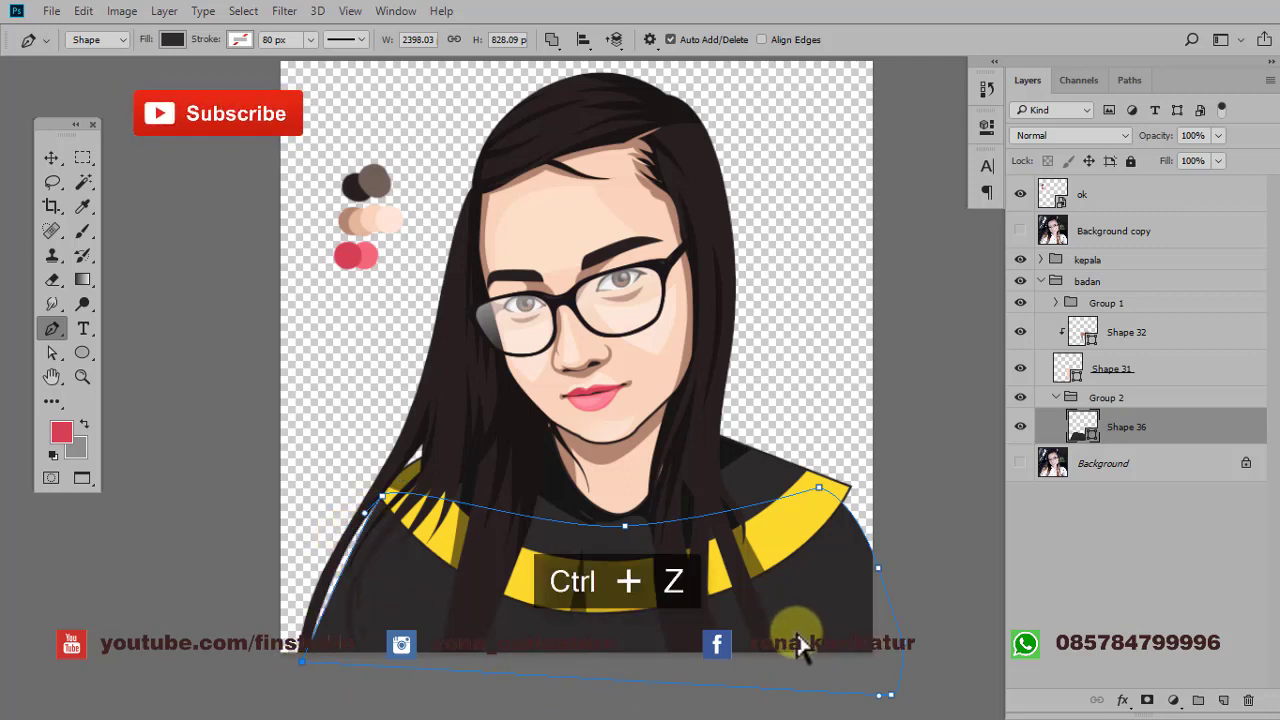
scroll(950, 515, right, 1)
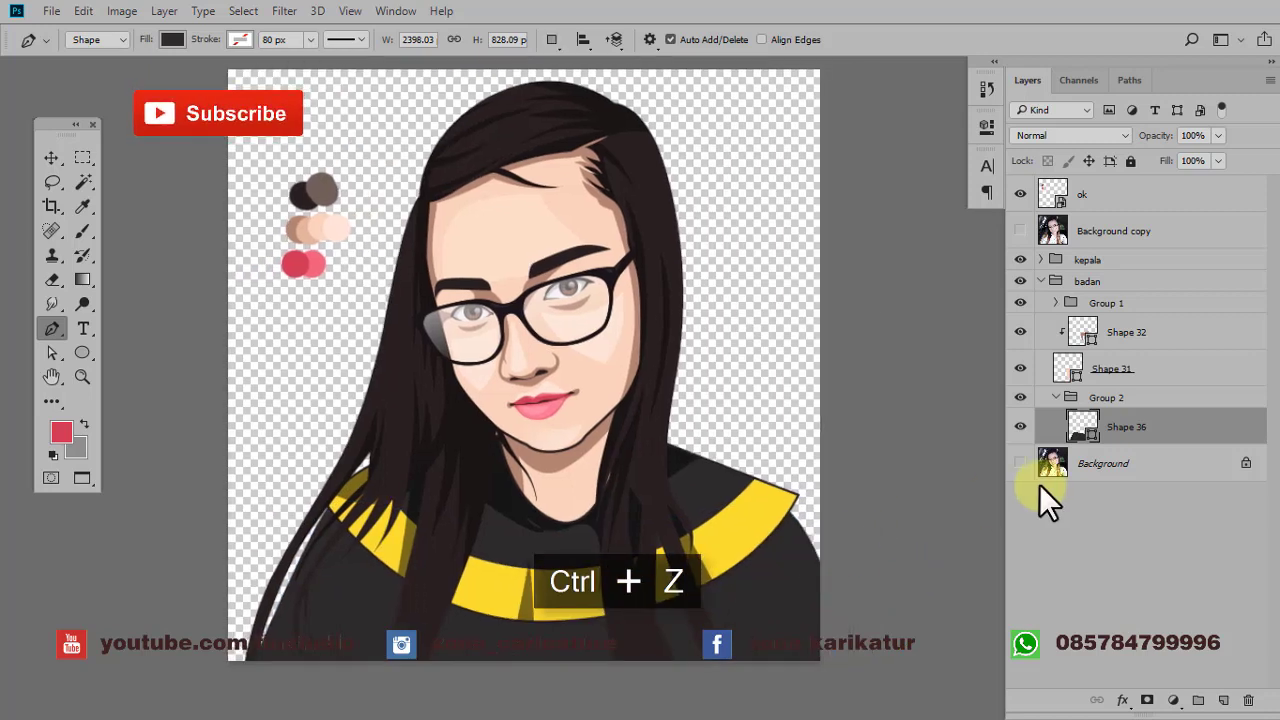
scroll(894, 457, down, 1)
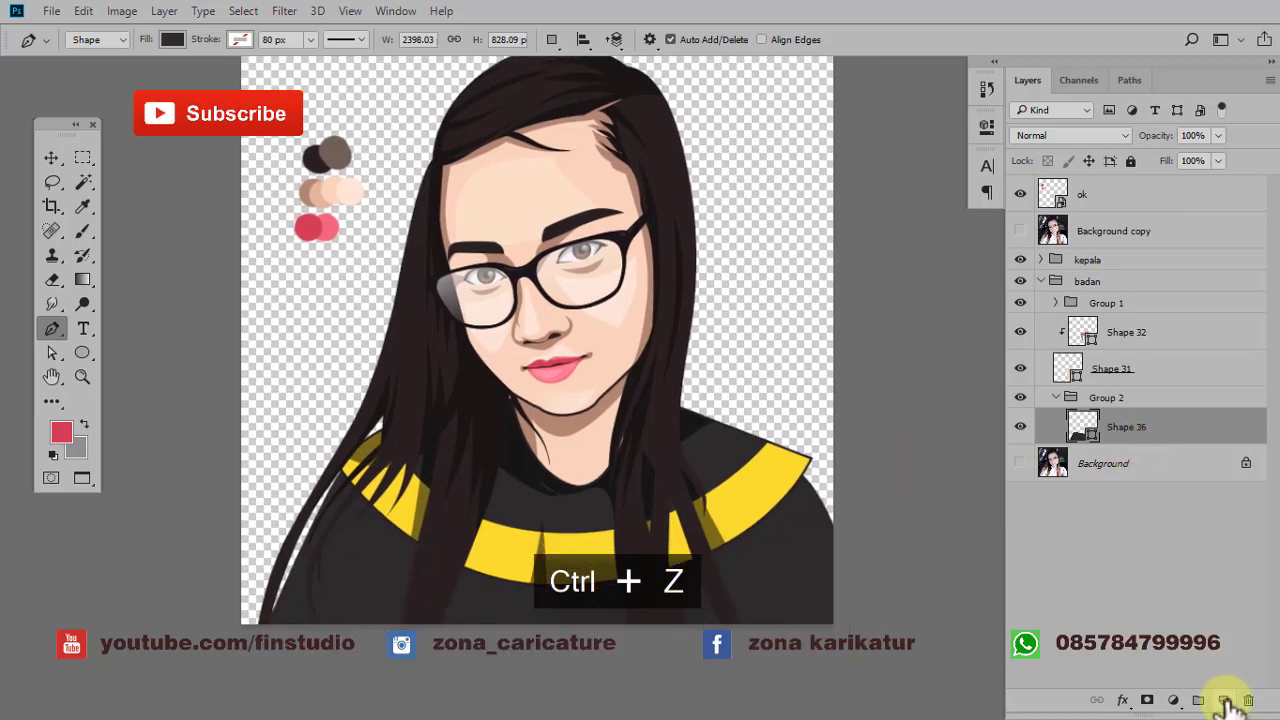
key(ctrl+j)
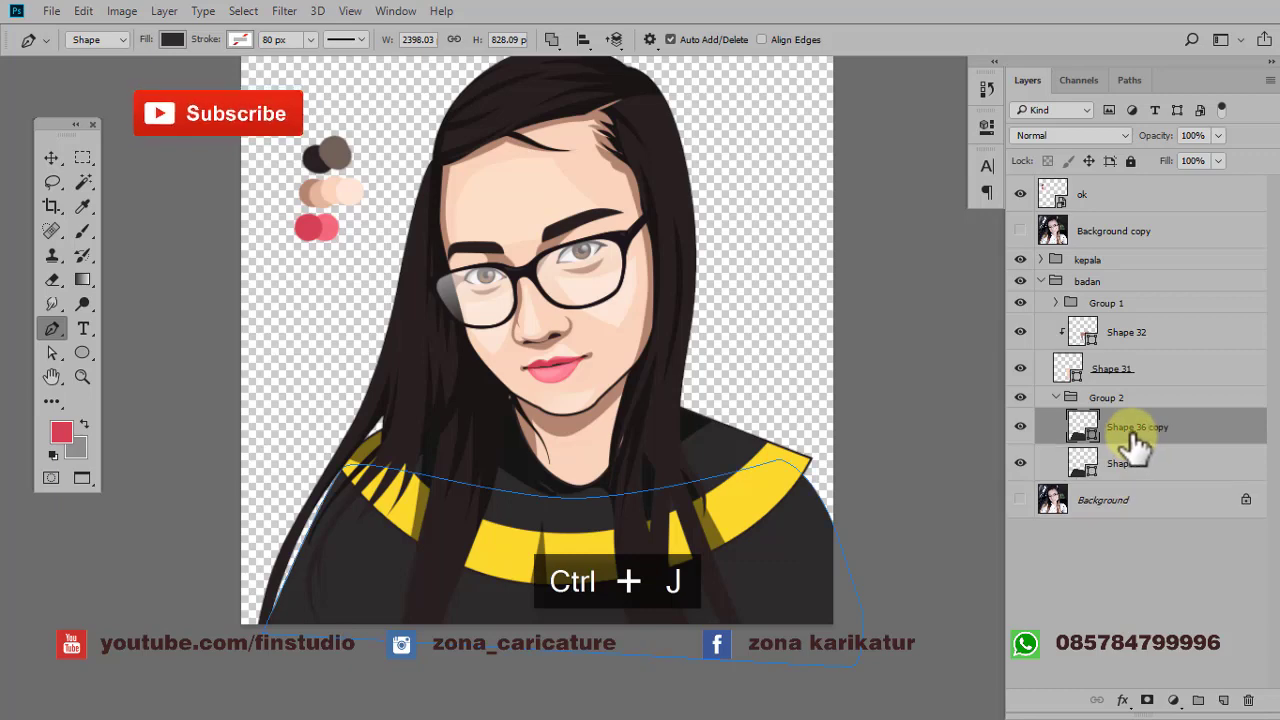
right_click(1134, 438)
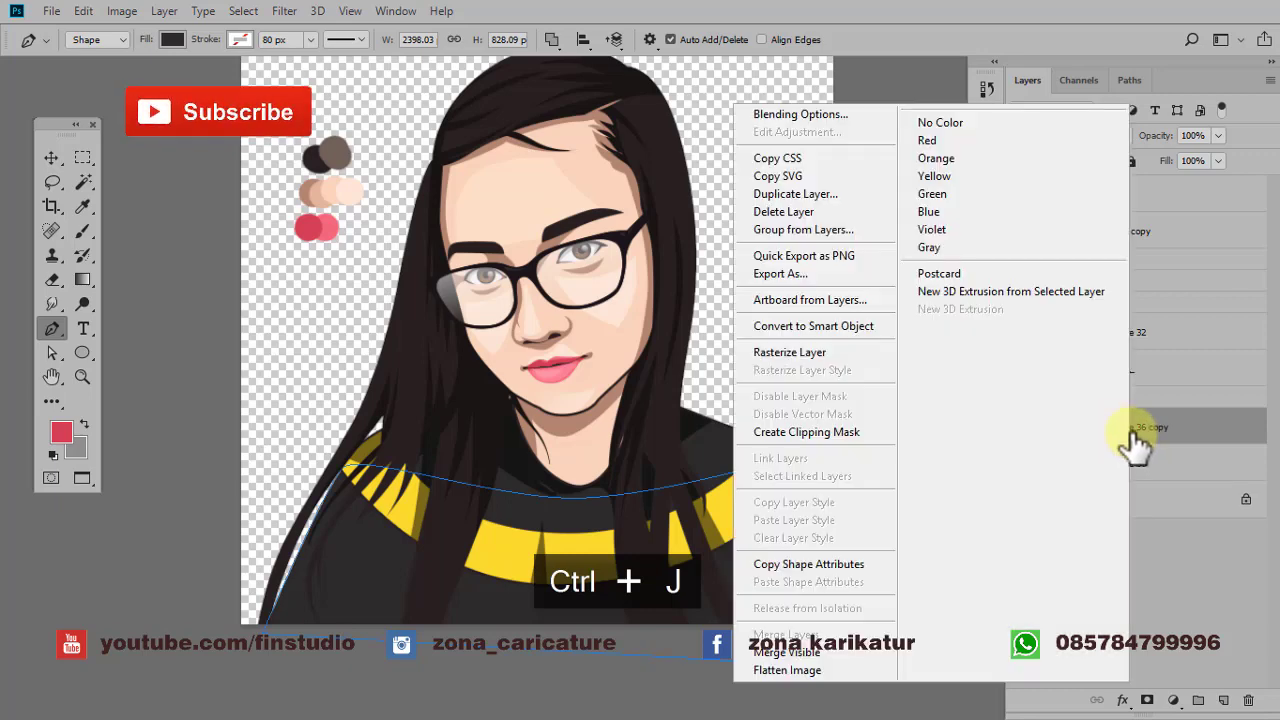
click(808, 436)
- Give the shirt copy a darker grey fill and a fully black layer mask
double_click(1083, 427)
drag(789, 509, 766, 531)
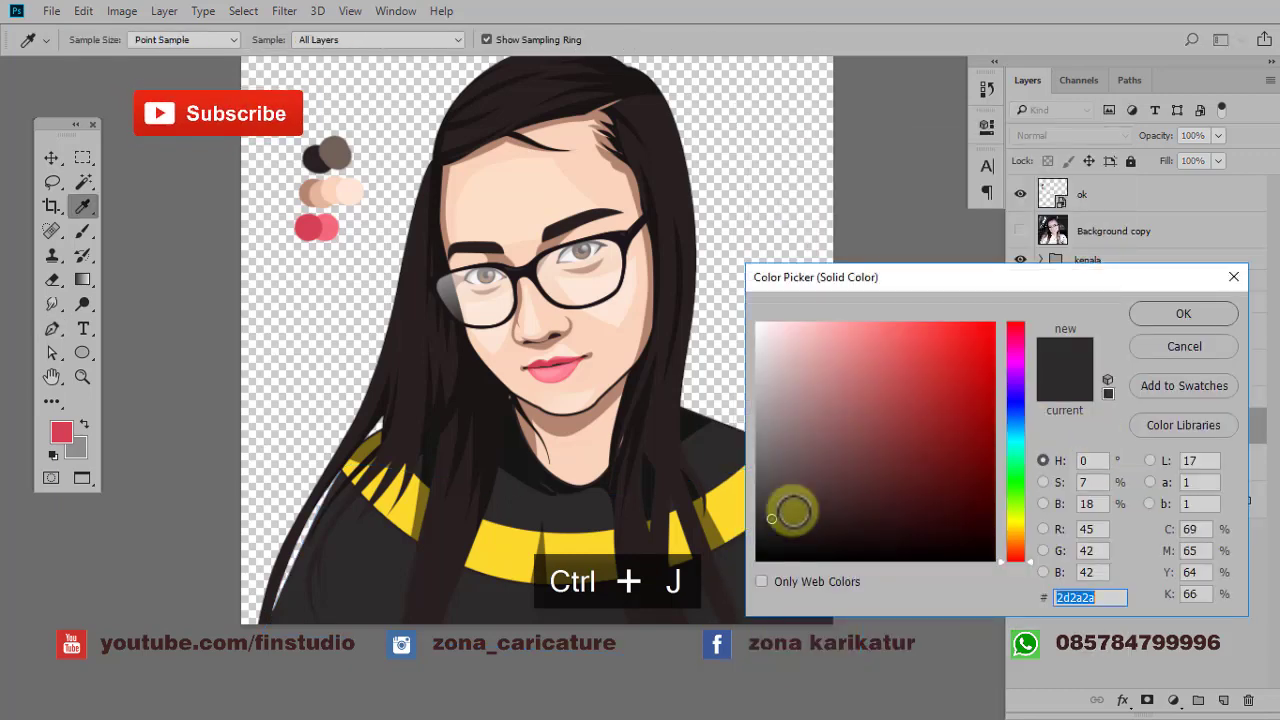
click(1153, 316)
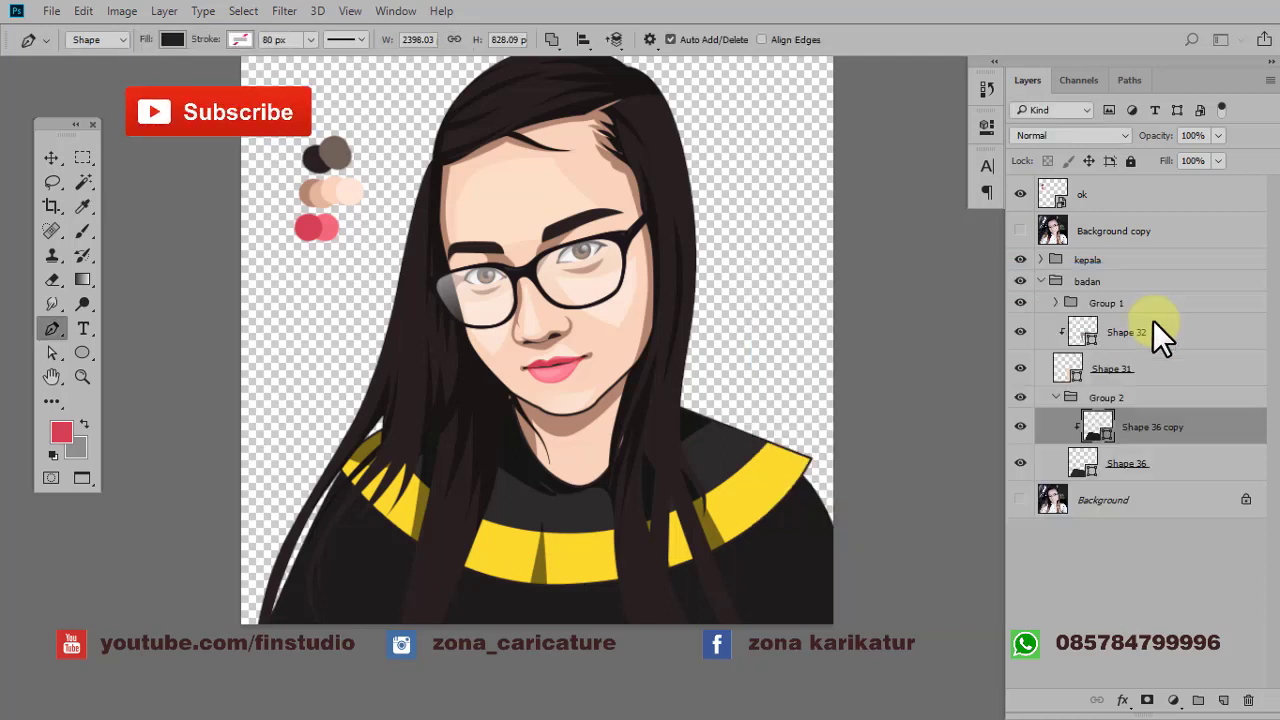
click(1148, 701)
click(83, 280)
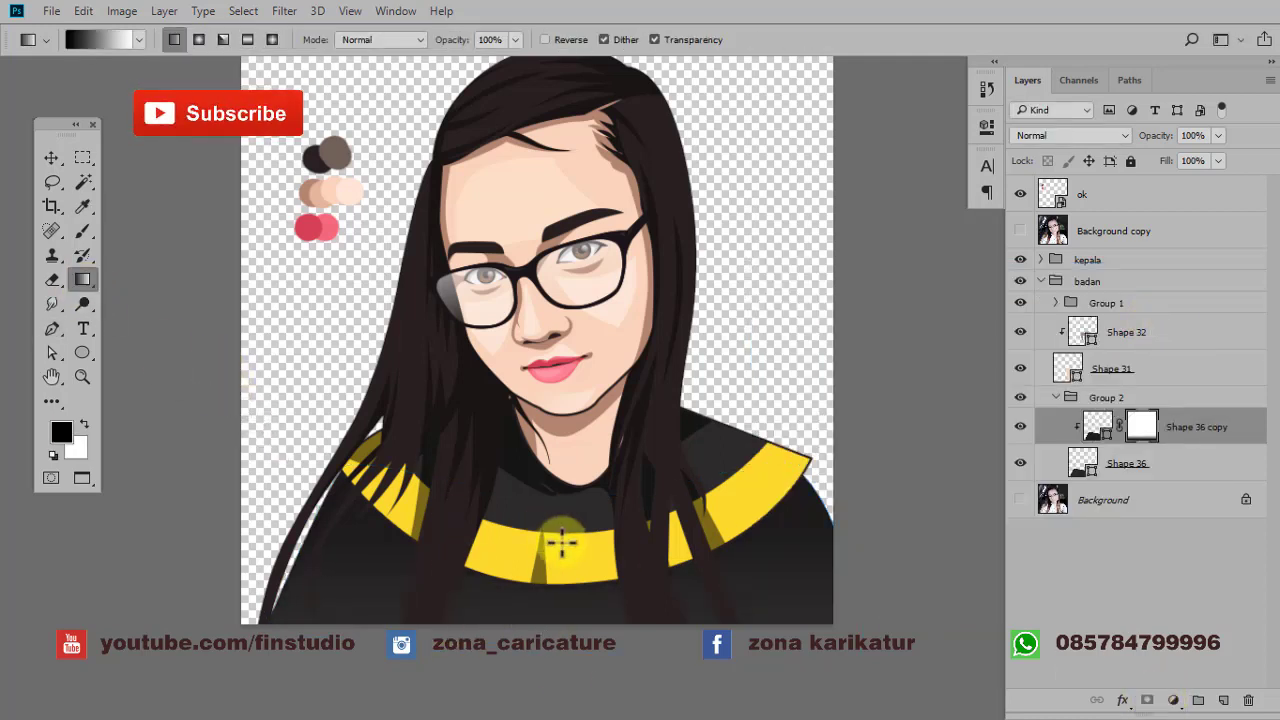
drag(562, 543, 563, 672)
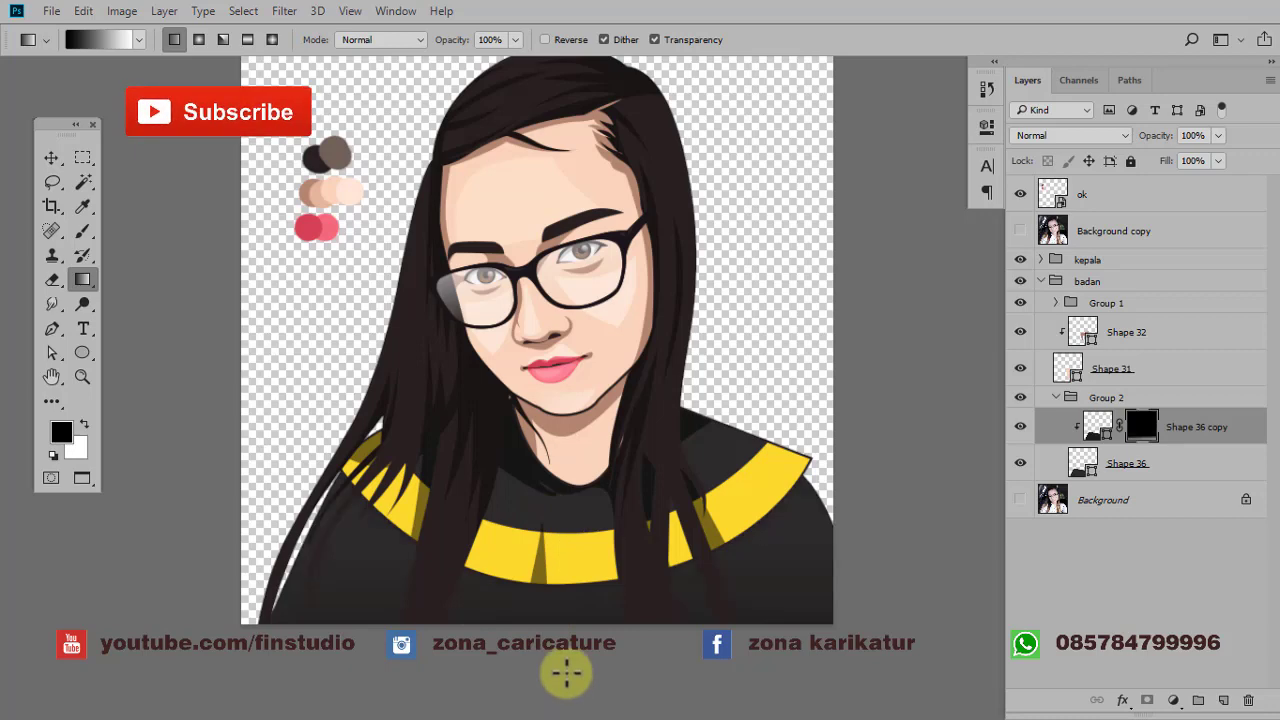
- Add an empty layer clipped above the shirt copy
click(1222, 700)
right_click(1162, 438)
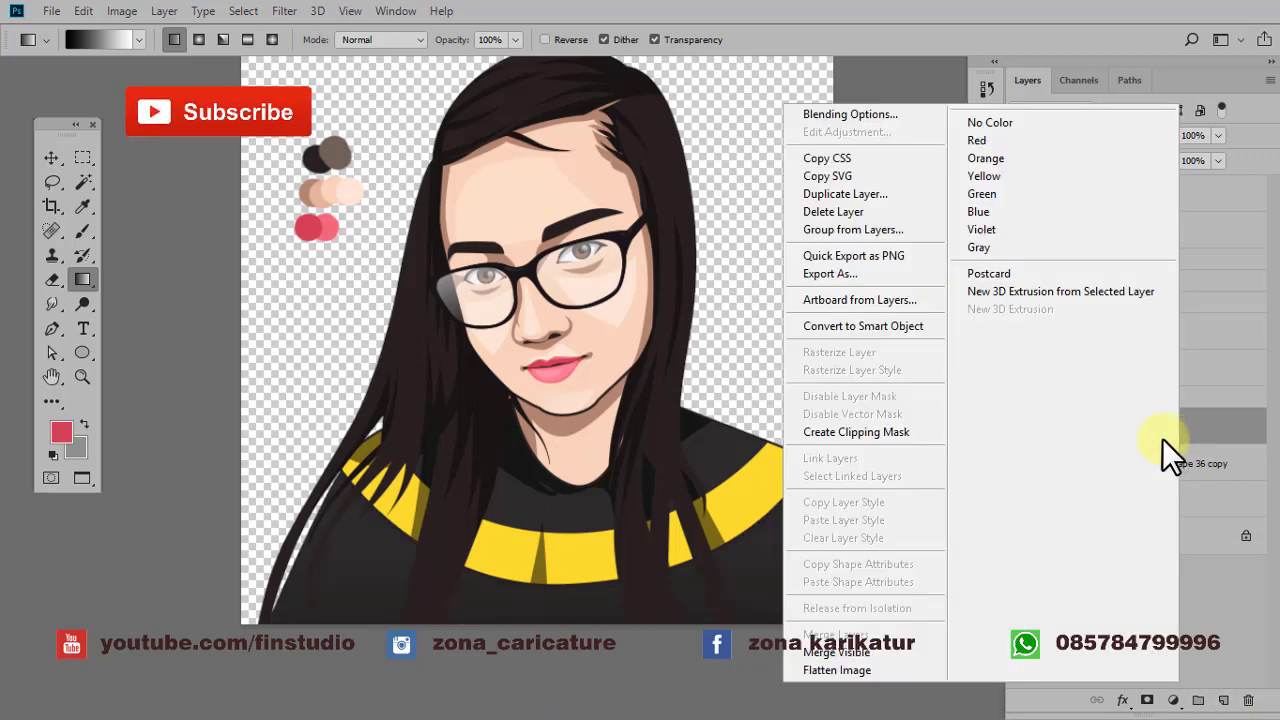
click(885, 436)
- Add another empty layer and draw Shape 37, a band along the collar's lower edge
click(1222, 700)
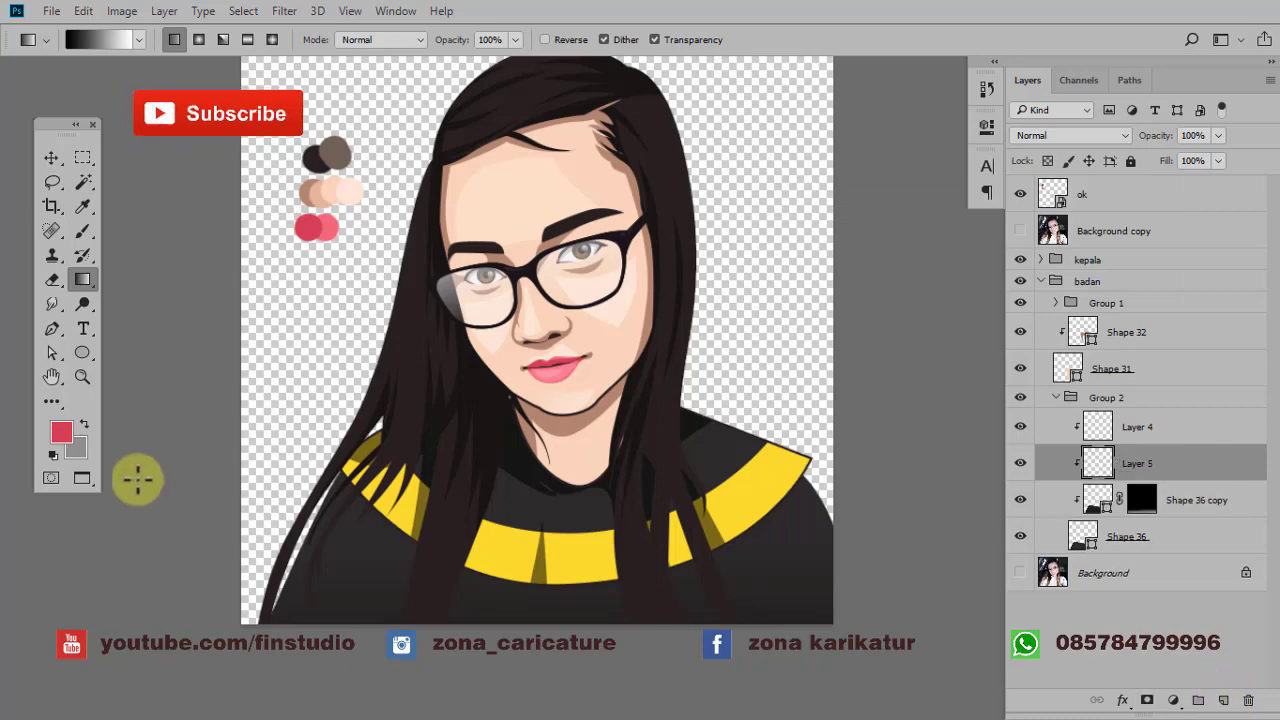
scroll(363, 510, up, 1)
drag(434, 500, 406, 434)
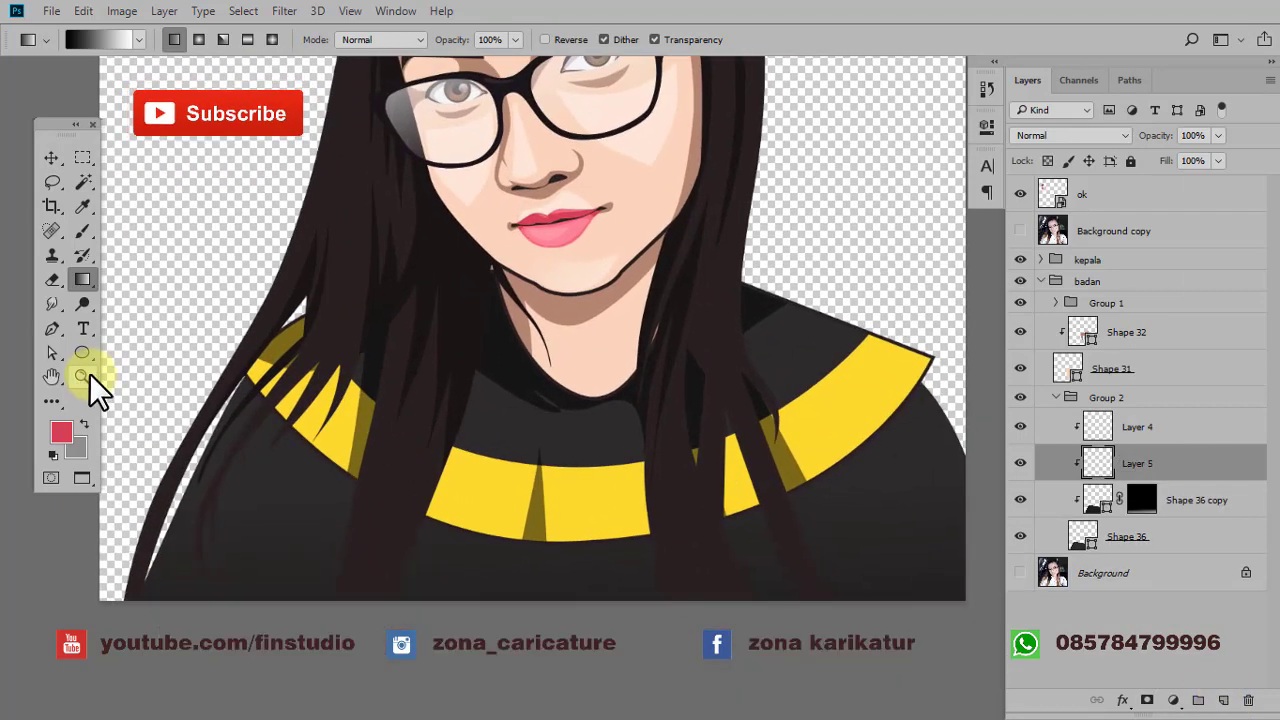
click(232, 384)
drag(527, 554, 732, 582)
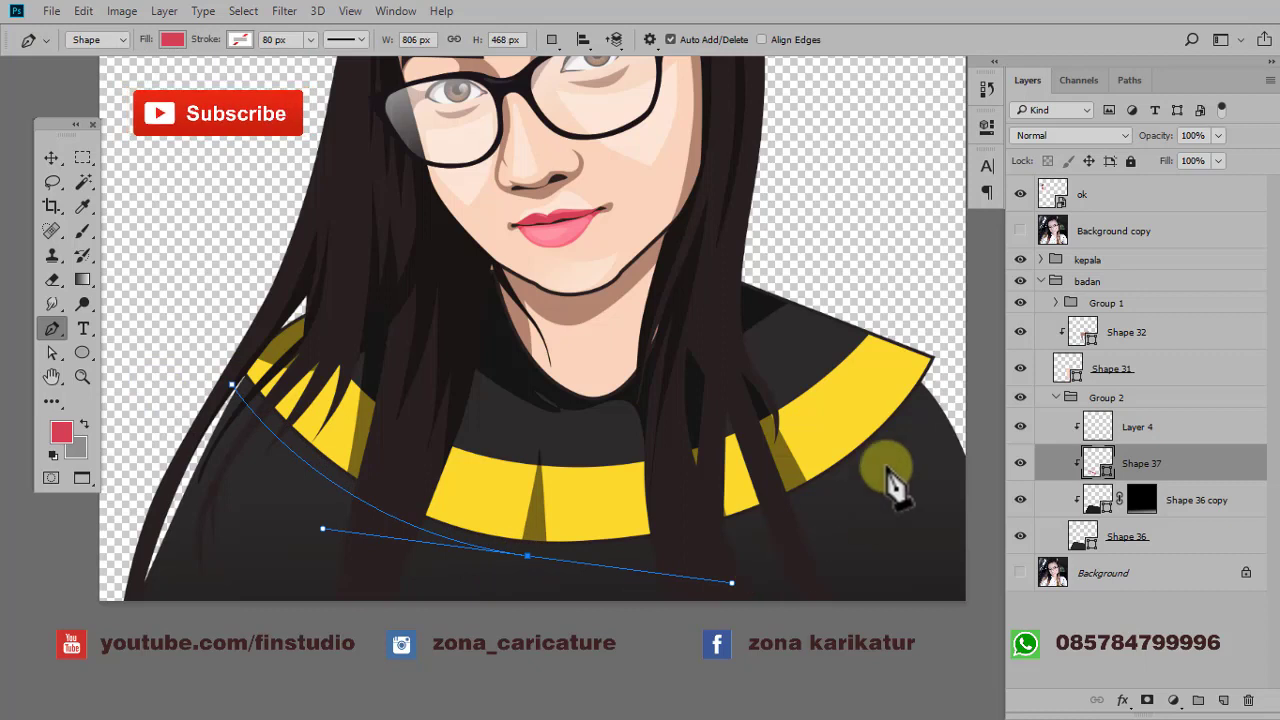
click(940, 380)
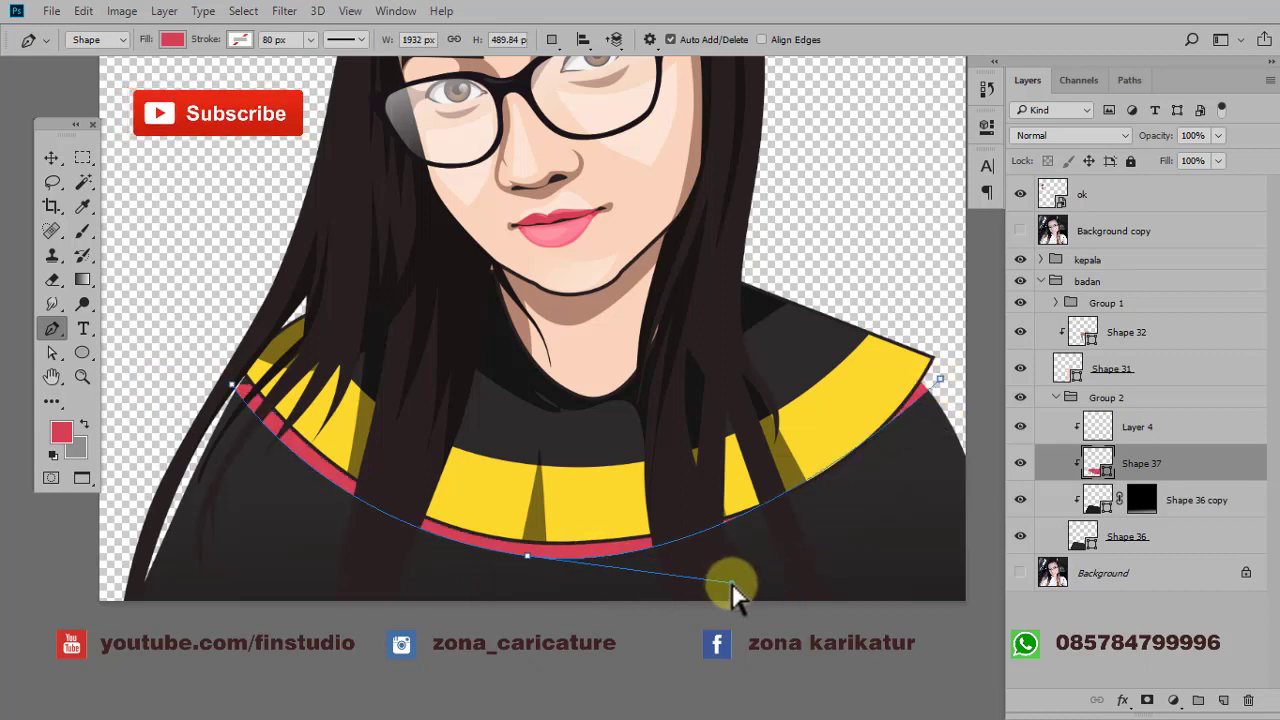
click(931, 241)
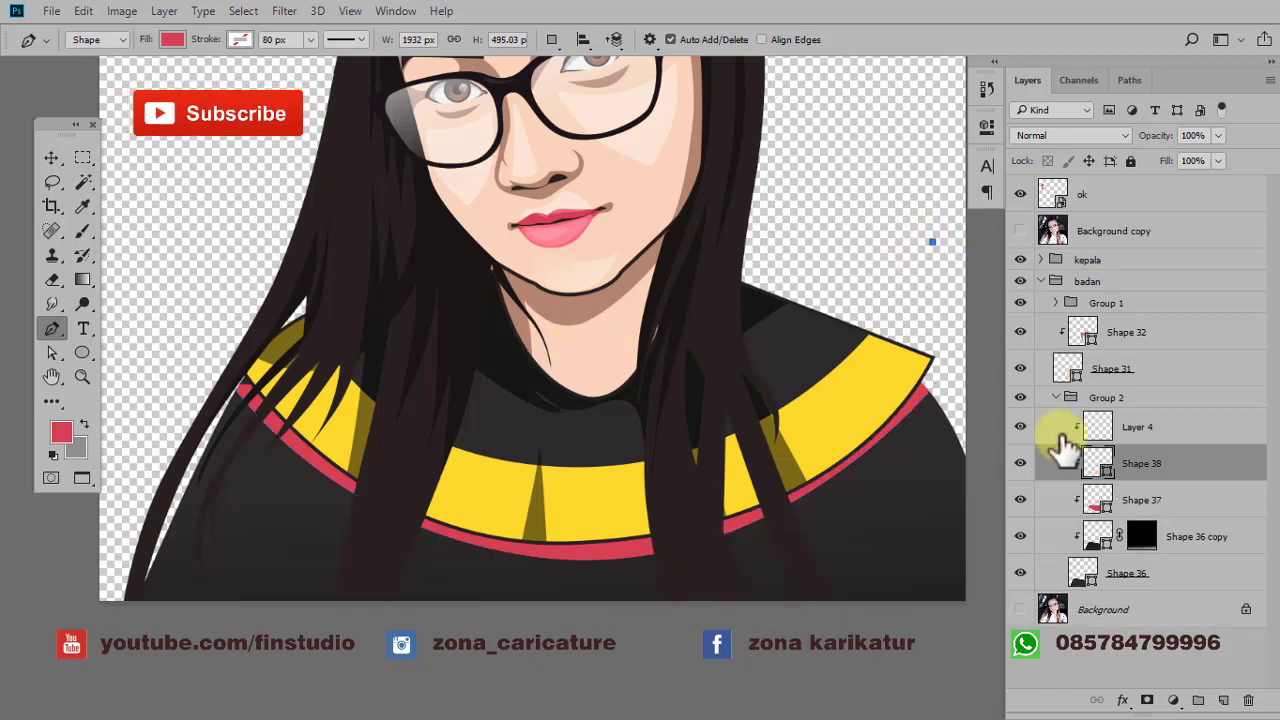
key(ctrl+z)
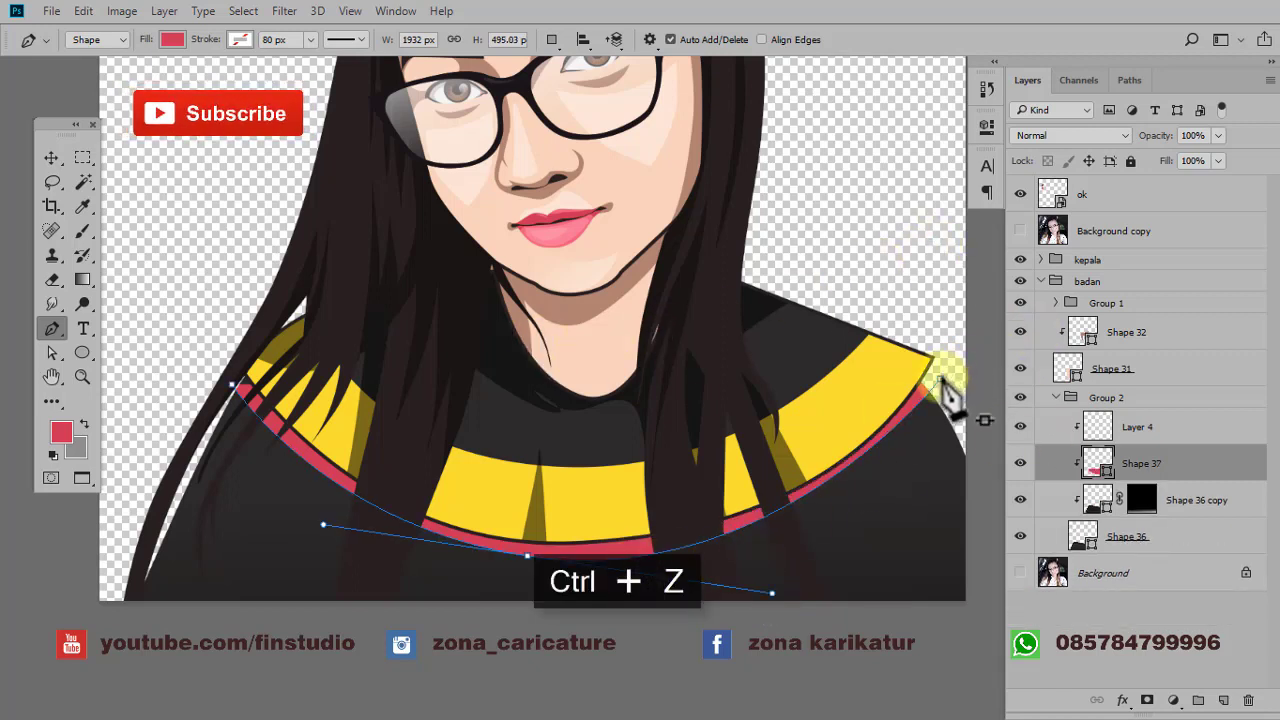
drag(934, 324, 462, 362)
drag(245, 355, 215, 430)
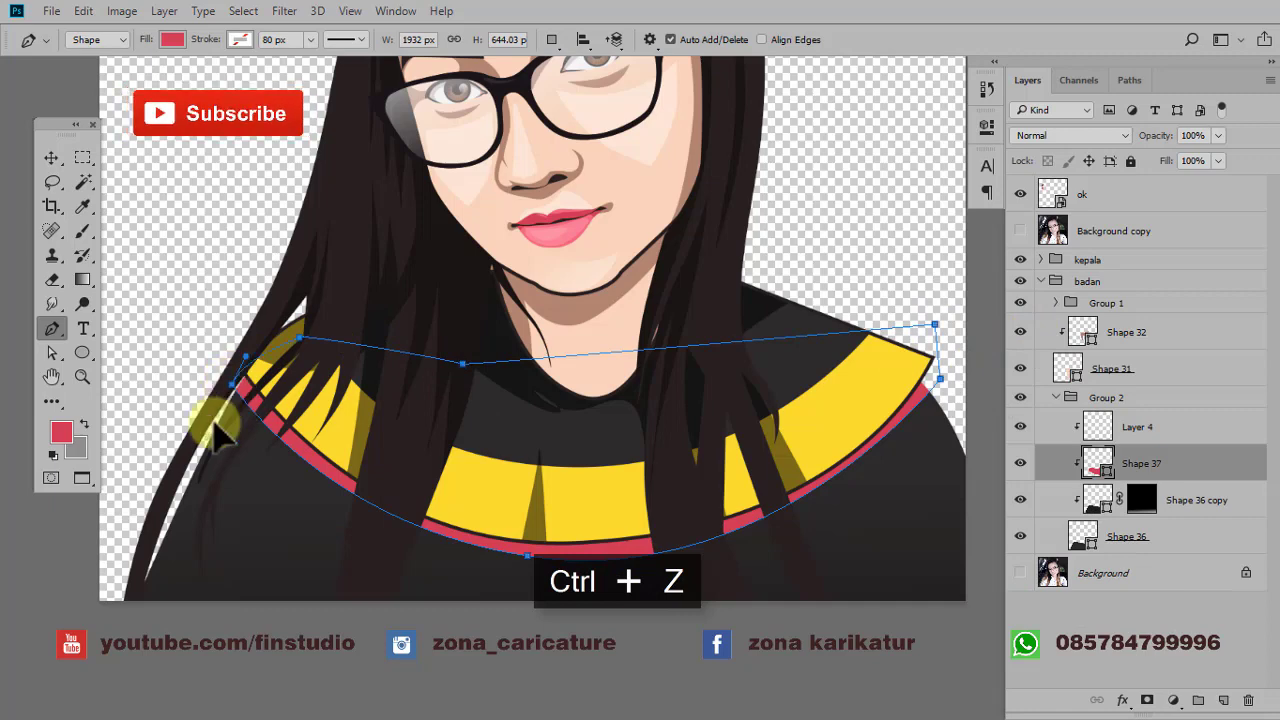
- Fill Shape 37 with near-black #161515 sampled from the shirt
double_click(1098, 463)
click(540, 372)
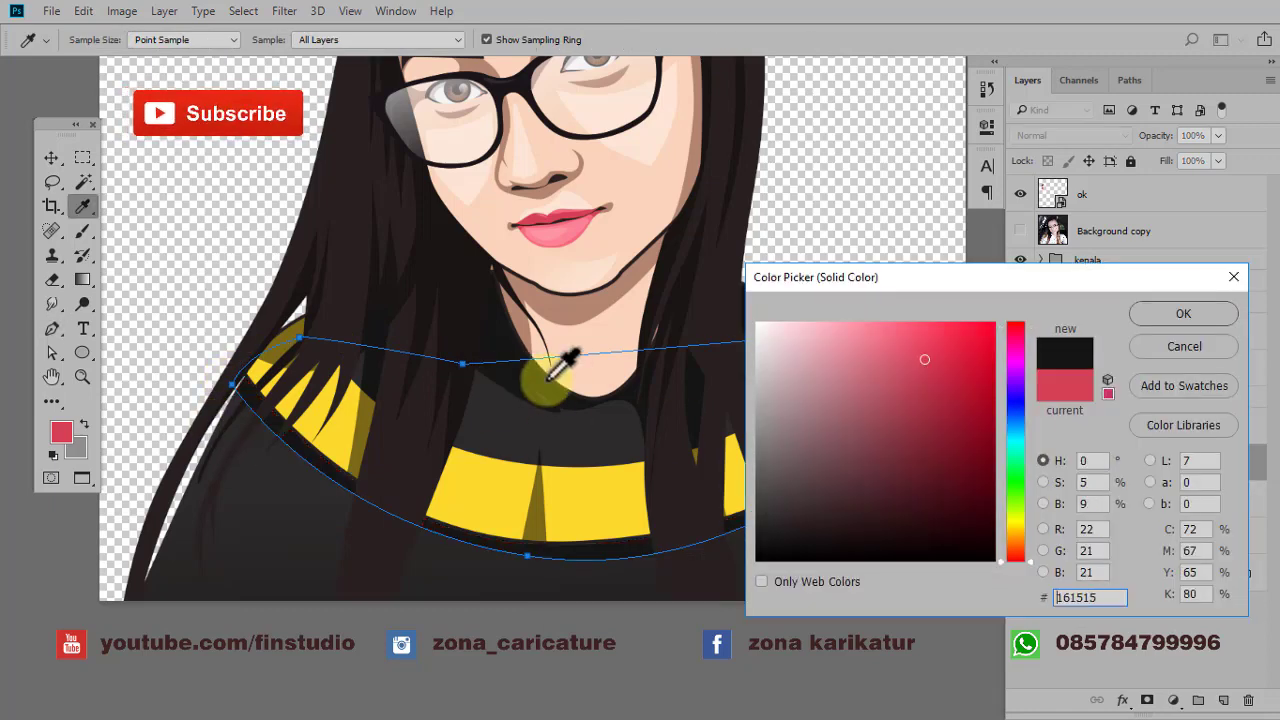
click(1139, 310)
- Add a new clipped empty layer above Shape 36 copy
scroll(830, 285, down, 2)
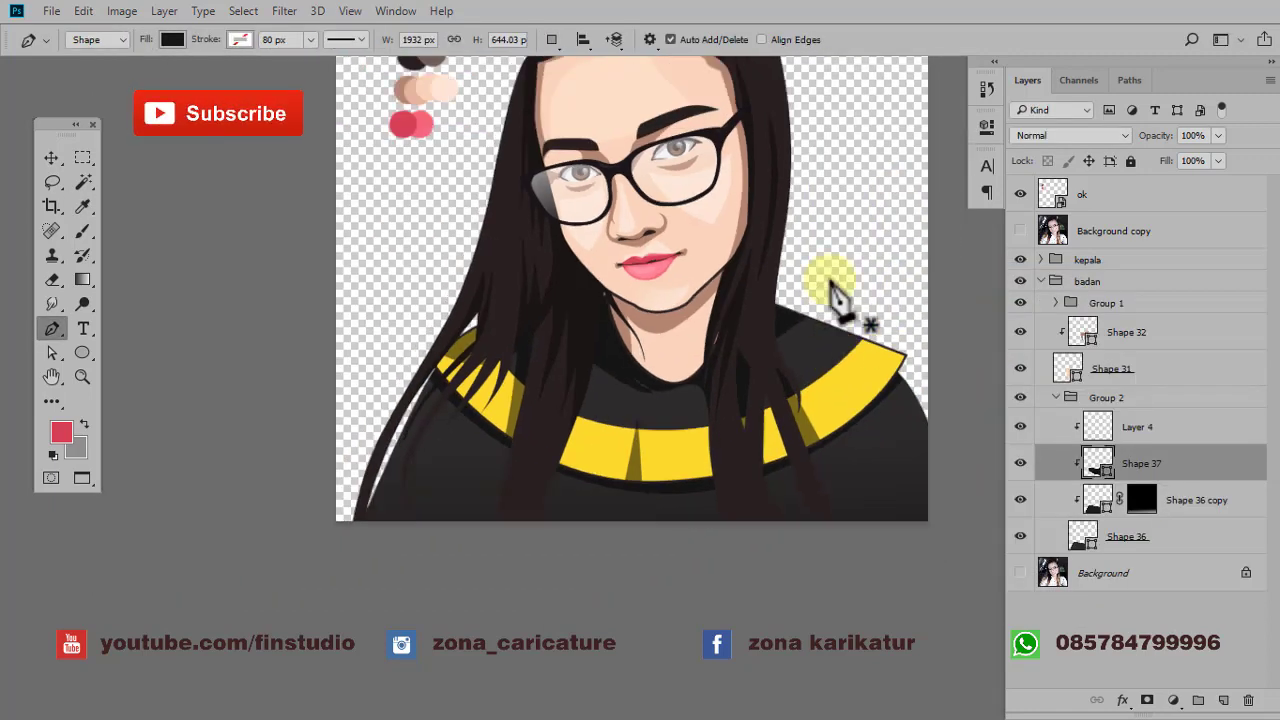
scroll(812, 372, down, 1)
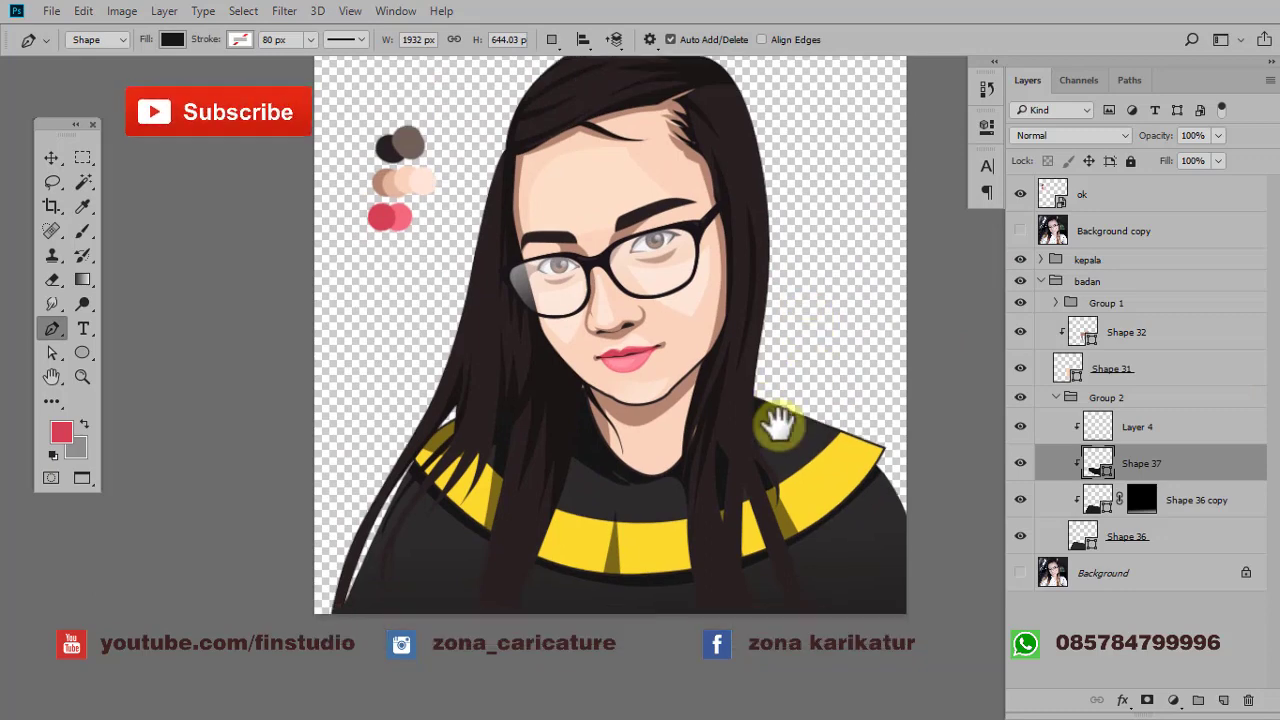
click(1190, 500)
click(1223, 700)
scroll(523, 609, up, 1)
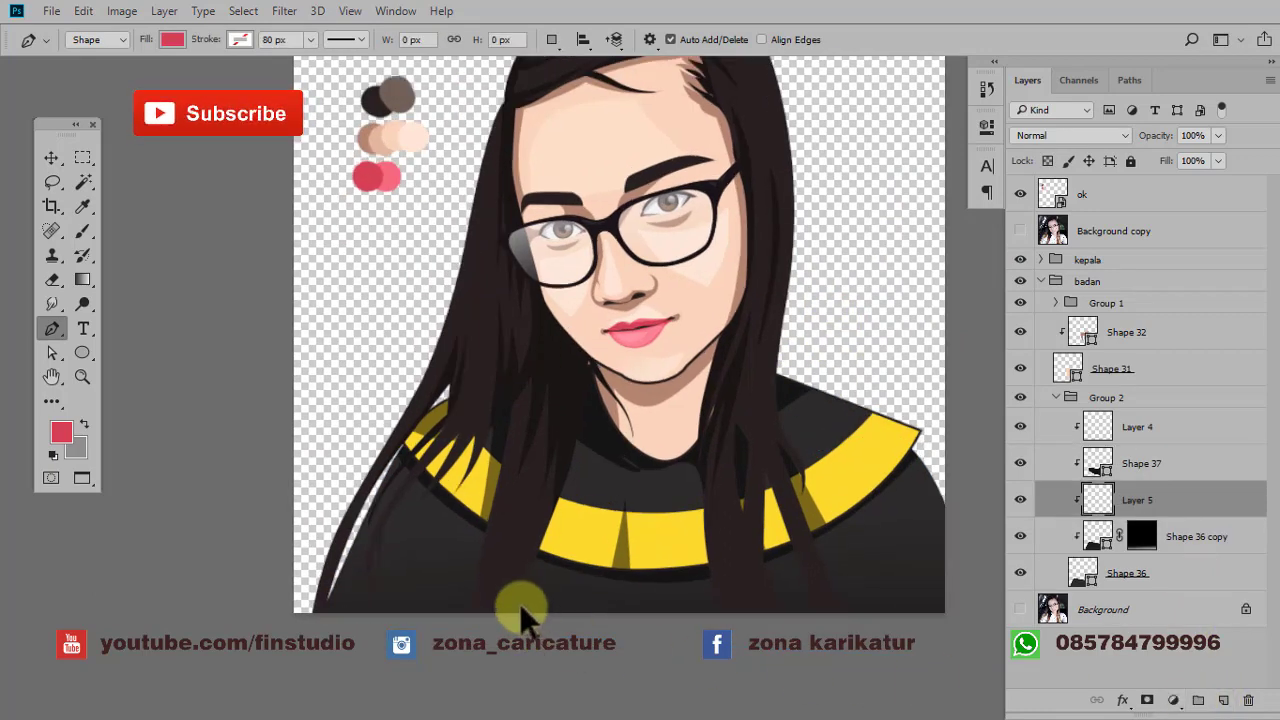
scroll(357, 588, up, 1)
drag(357, 588, 423, 563)
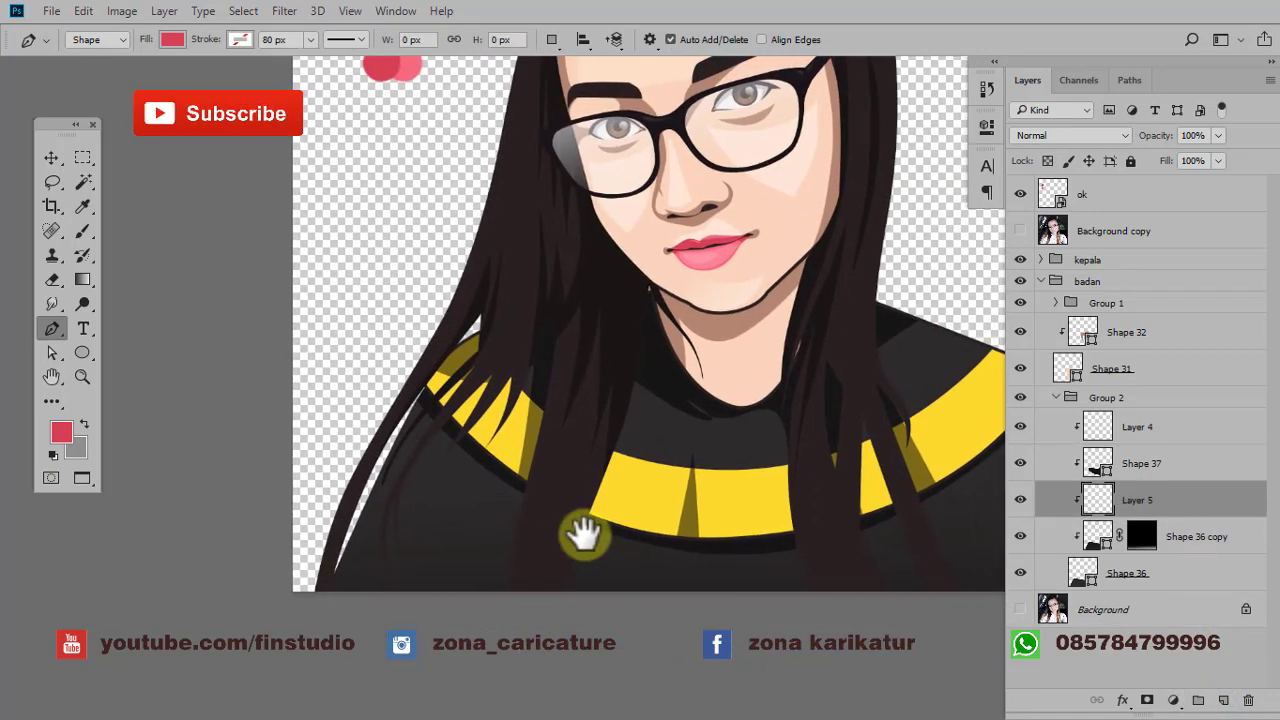
- Add a 10 px inside dark Stroke effect to the Shape 36 shirt layer
click(1140, 575)
click(1122, 700)
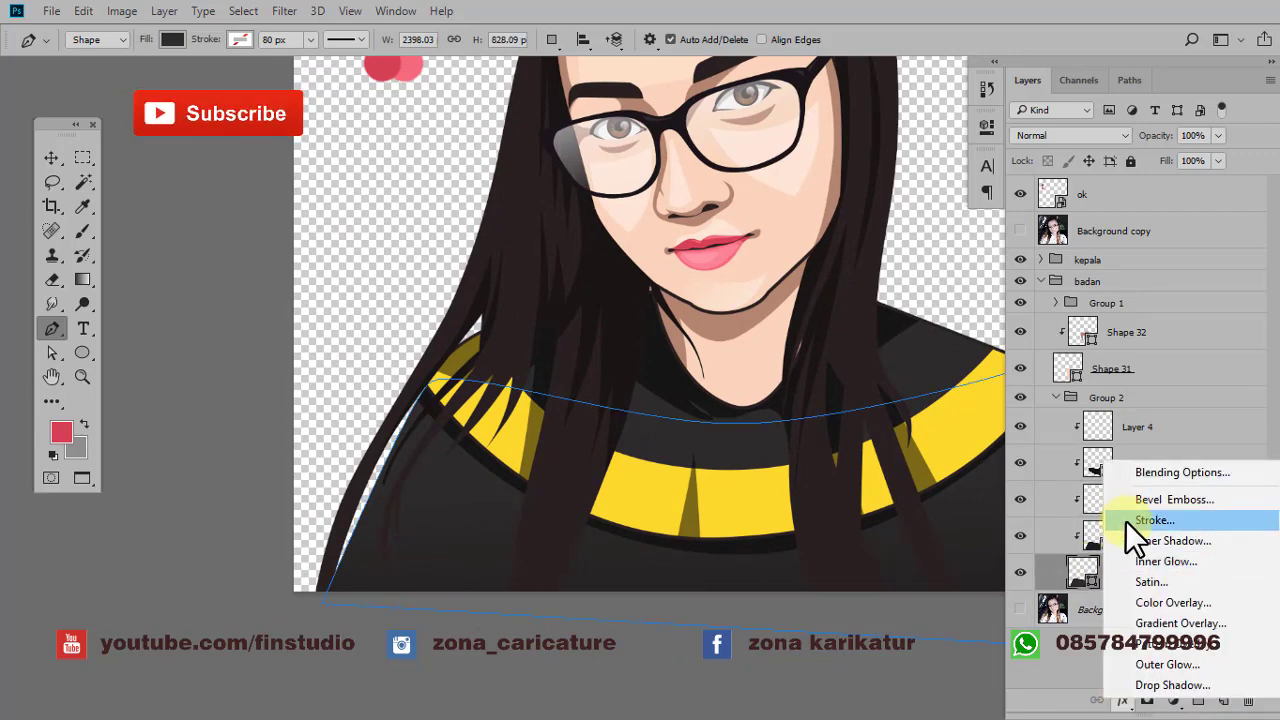
click(857, 412)
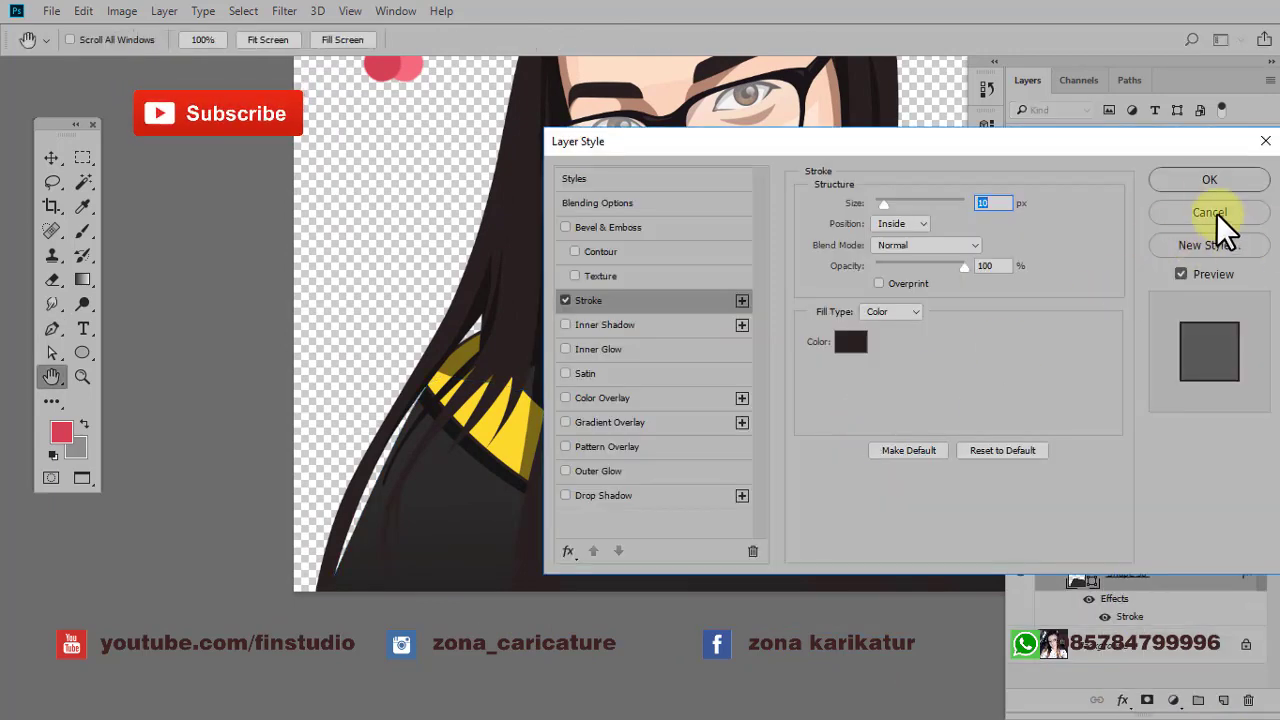
click(1212, 214)
mouse_move(670, 211)
mouse_down()
mouse_move(825, 288)
mouse_move(790, 345)
mouse_up()
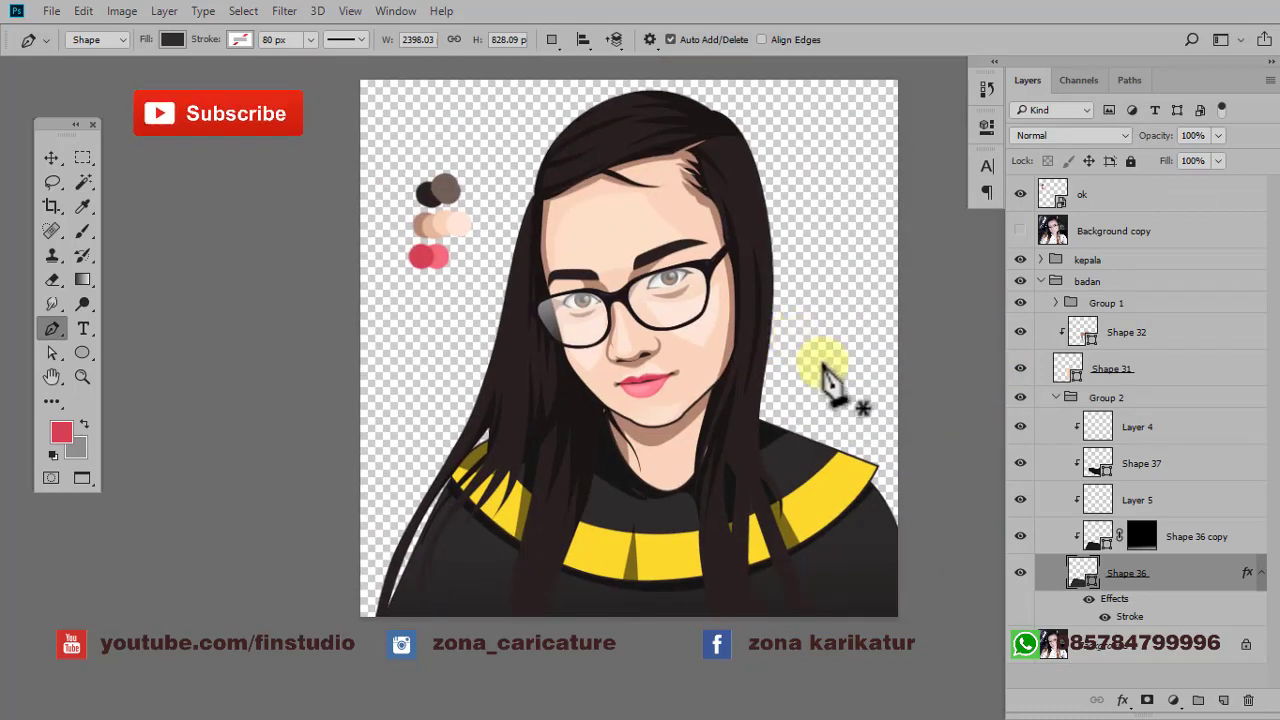
scroll(786, 451, down, 2)
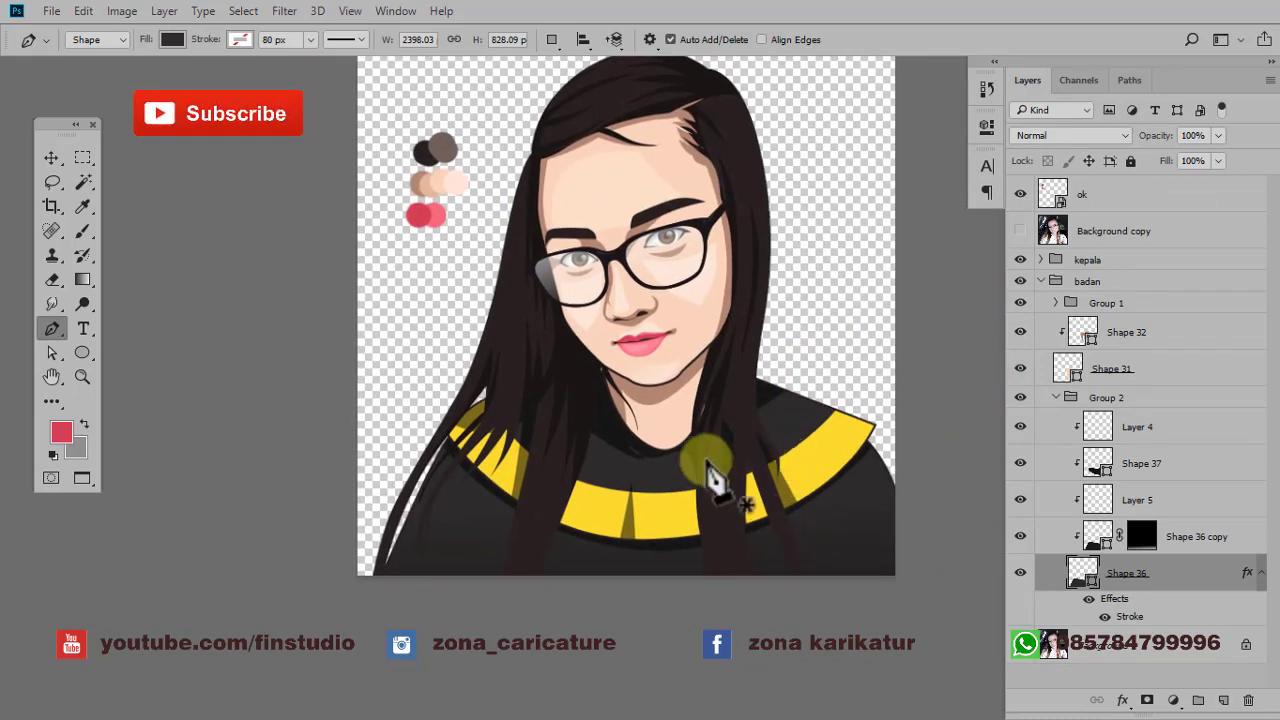
scroll(625, 488, up, 1)
click(1165, 500)
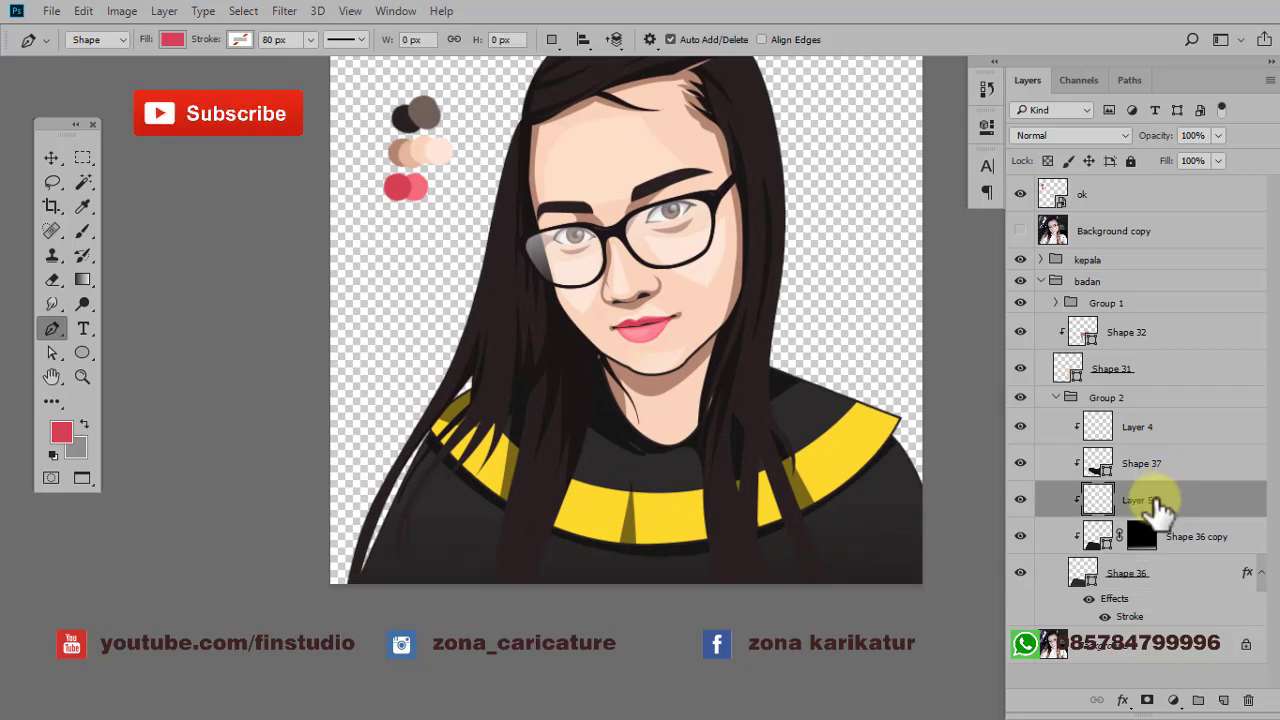
- Move Layer 5 above Shape 37 and start the fold shape along the hair and left torso
drag(1160, 510, 1150, 447)
scroll(457, 508, up, 1)
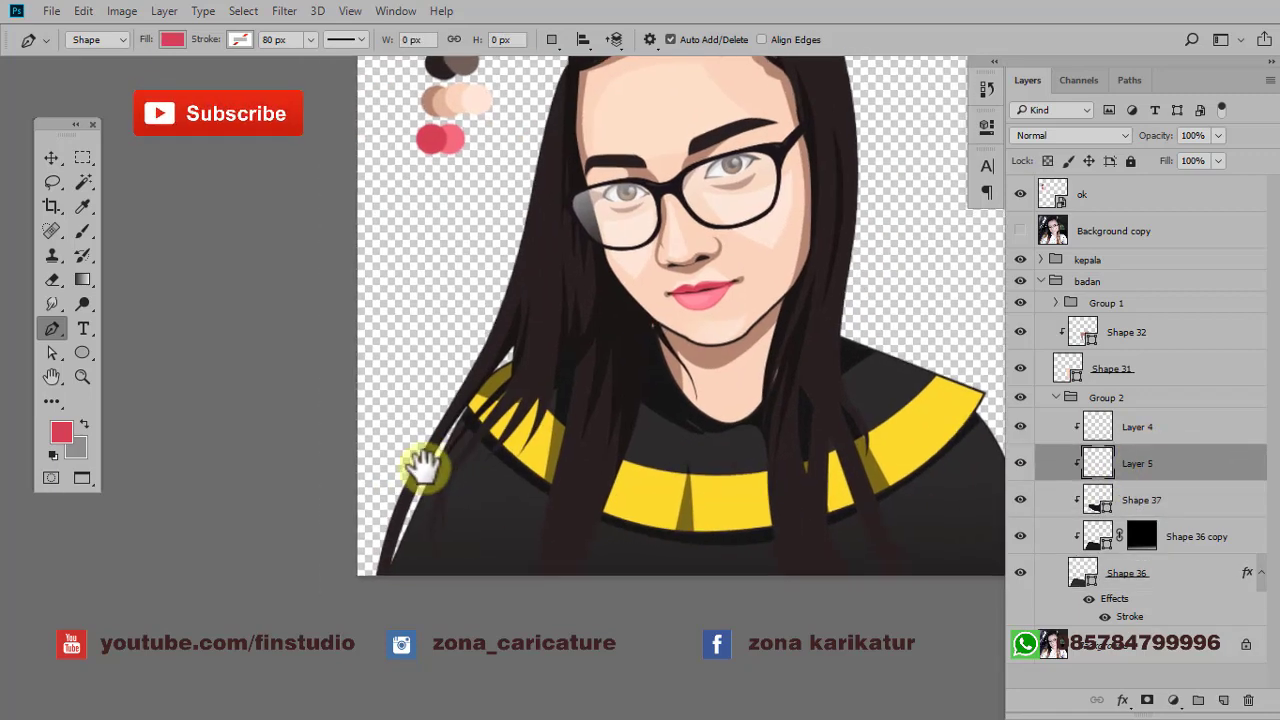
click(448, 424)
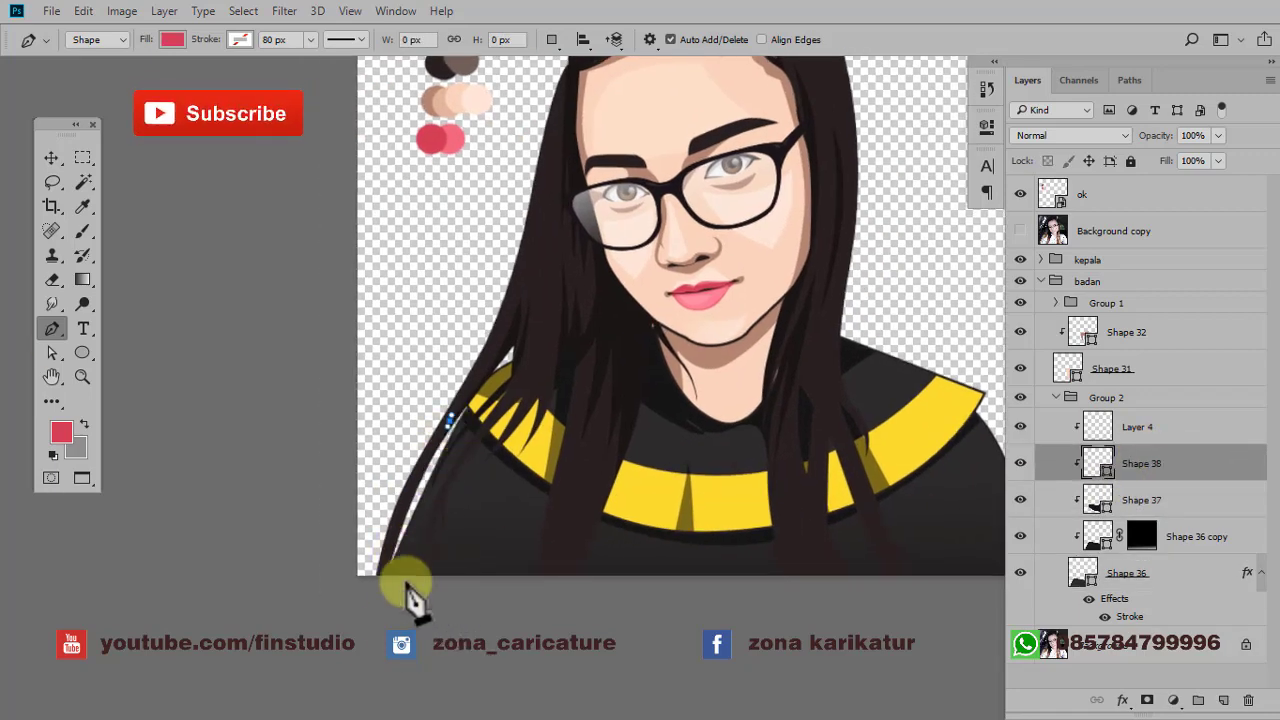
drag(390, 625, 440, 632)
click(475, 503)
click(469, 615)
click(567, 618)
drag(594, 485, 594, 510)
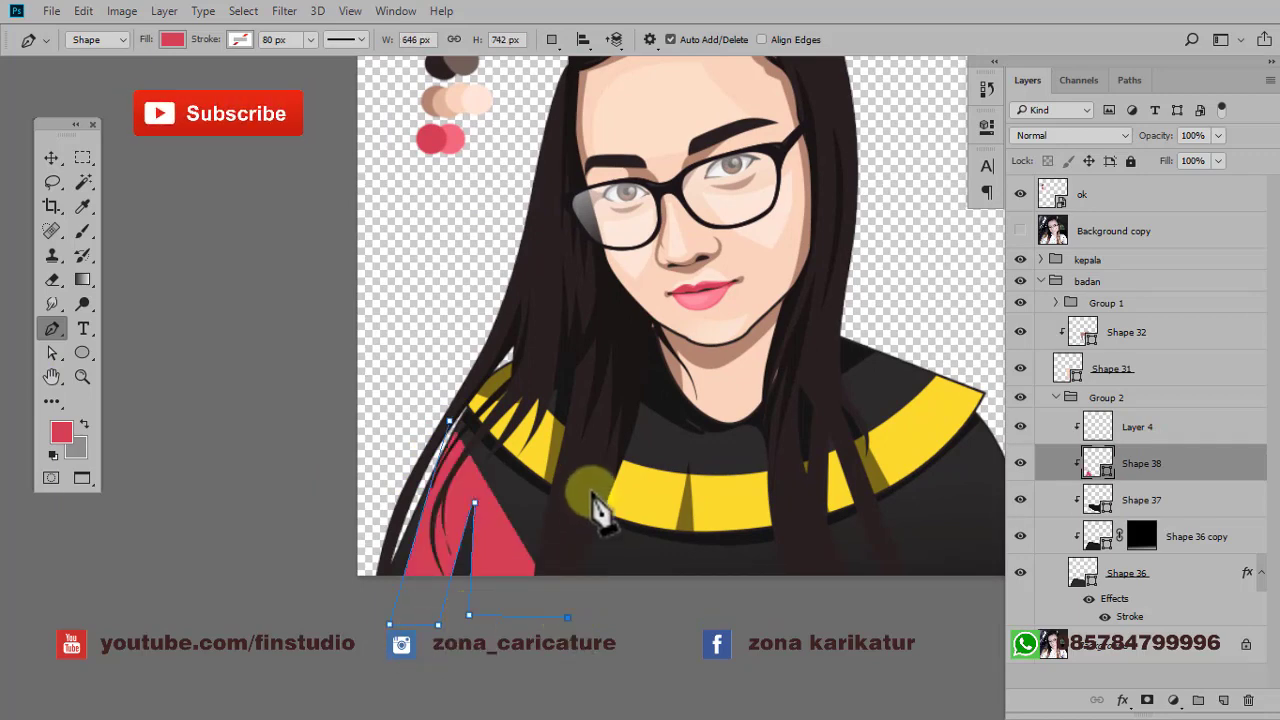
- Extend the fold outline rightward with a spike reaching up toward the collar
drag(700, 615, 563, 531)
drag(661, 495, 662, 520)
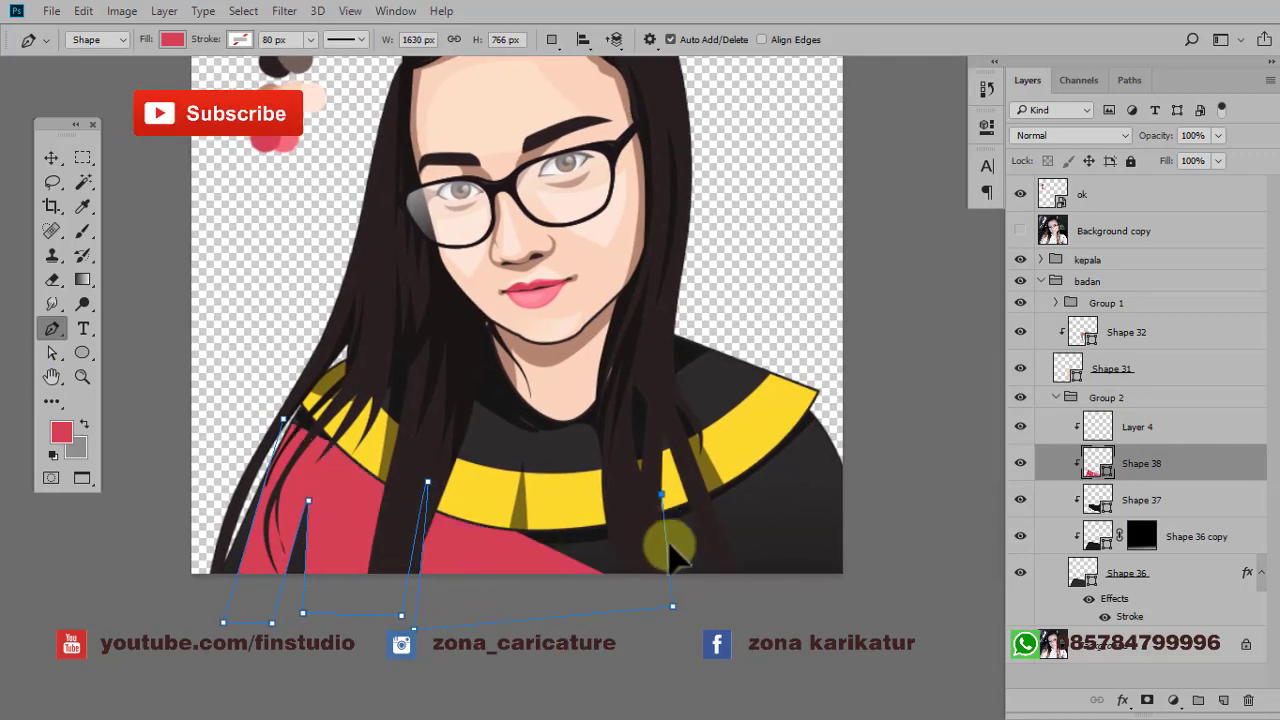
click(672, 607)
click(822, 597)
key(ctrl+z)
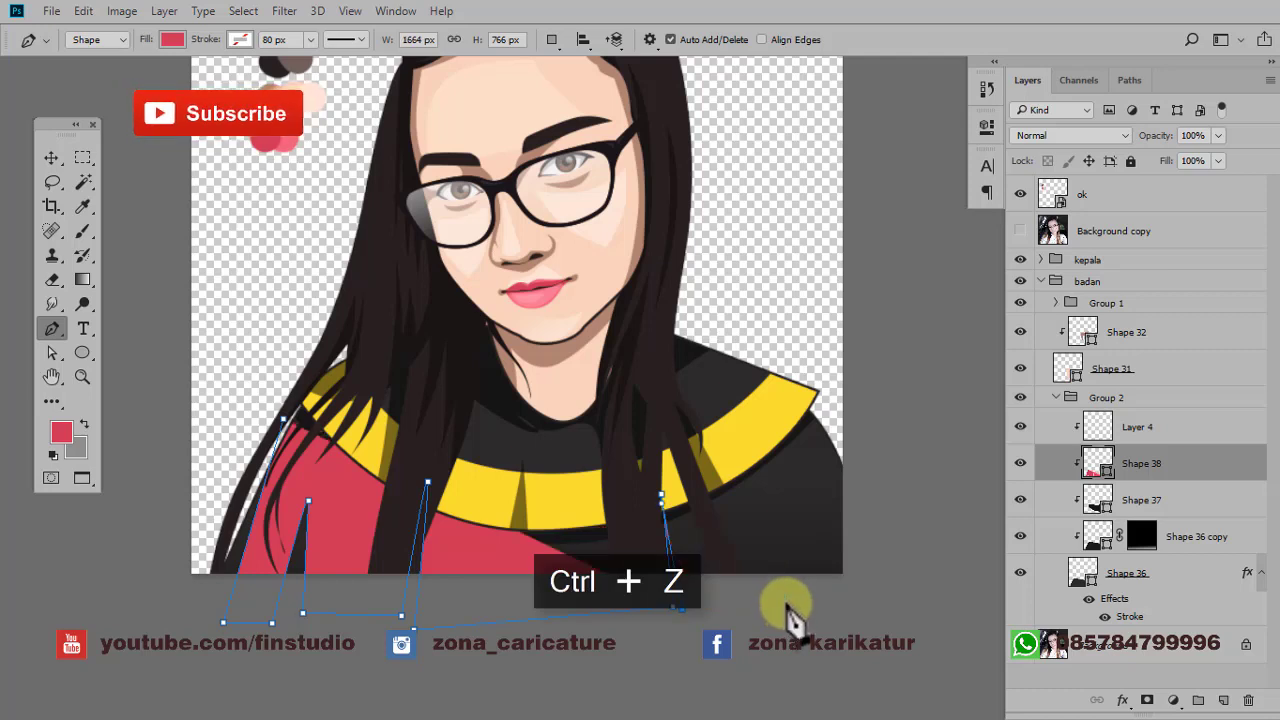
click(785, 603)
click(790, 462)
- Add the remaining spikes and close the fold outline around below the portrait
click(806, 622)
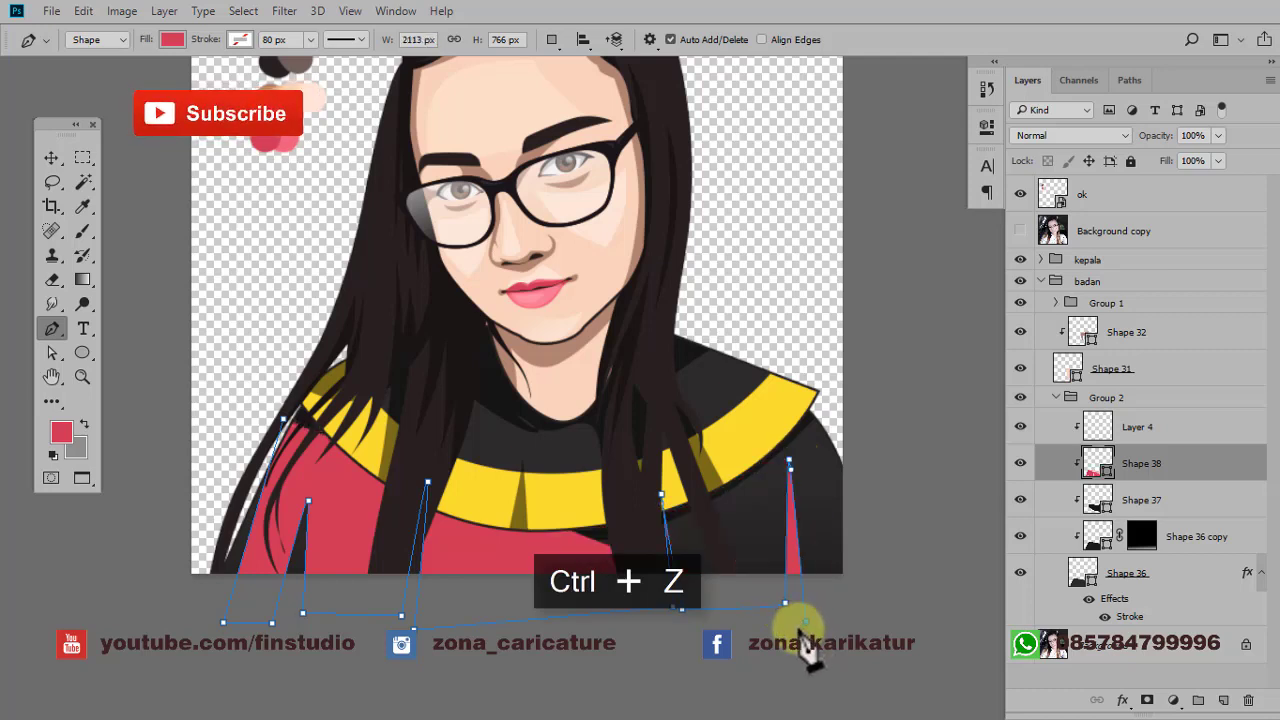
click(828, 657)
click(851, 432)
click(906, 627)
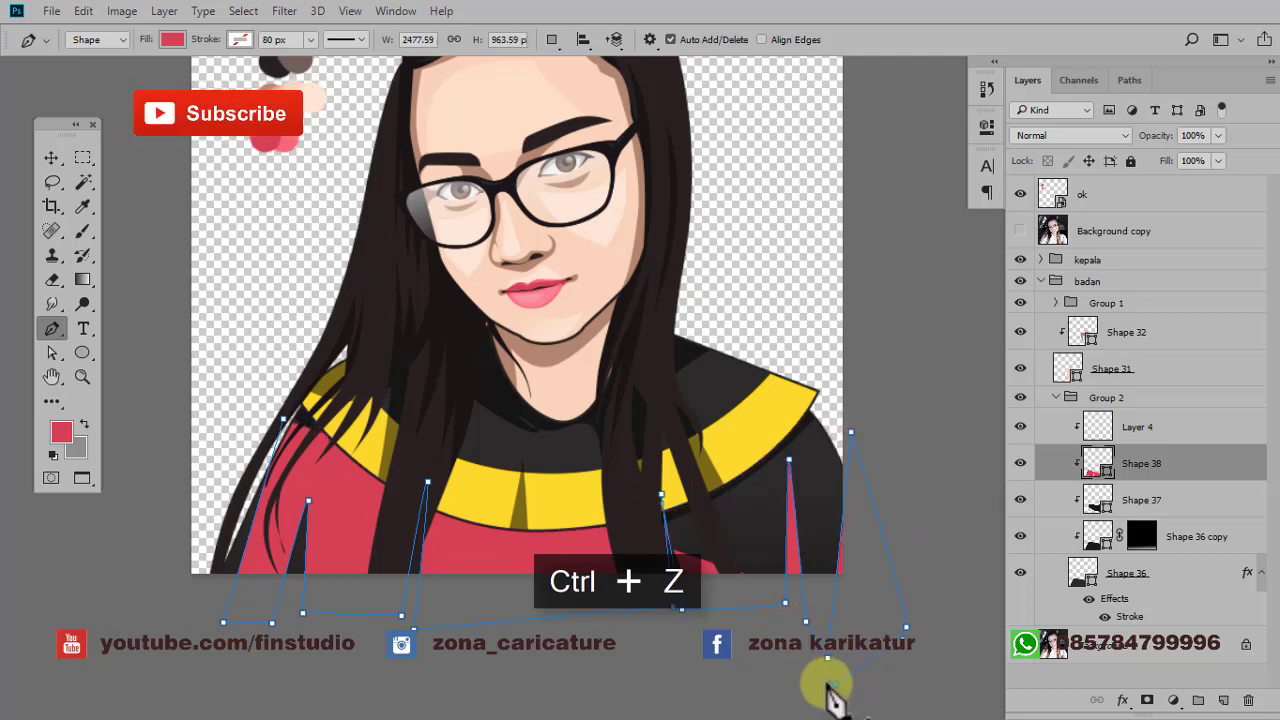
click(835, 684)
click(246, 662)
click(146, 632)
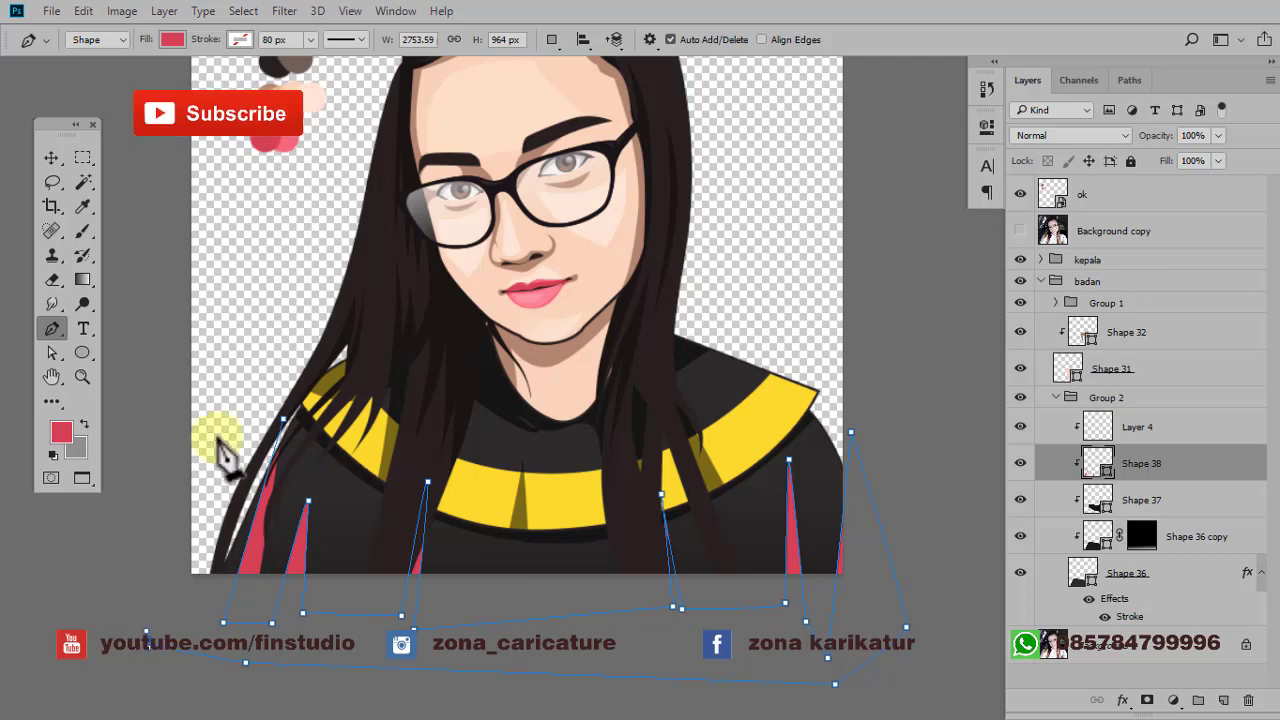
click(284, 420)
- Fill Shape 38 with the shirt's near-black #161515 and zoom out to the full portrait
double_click(1096, 463)
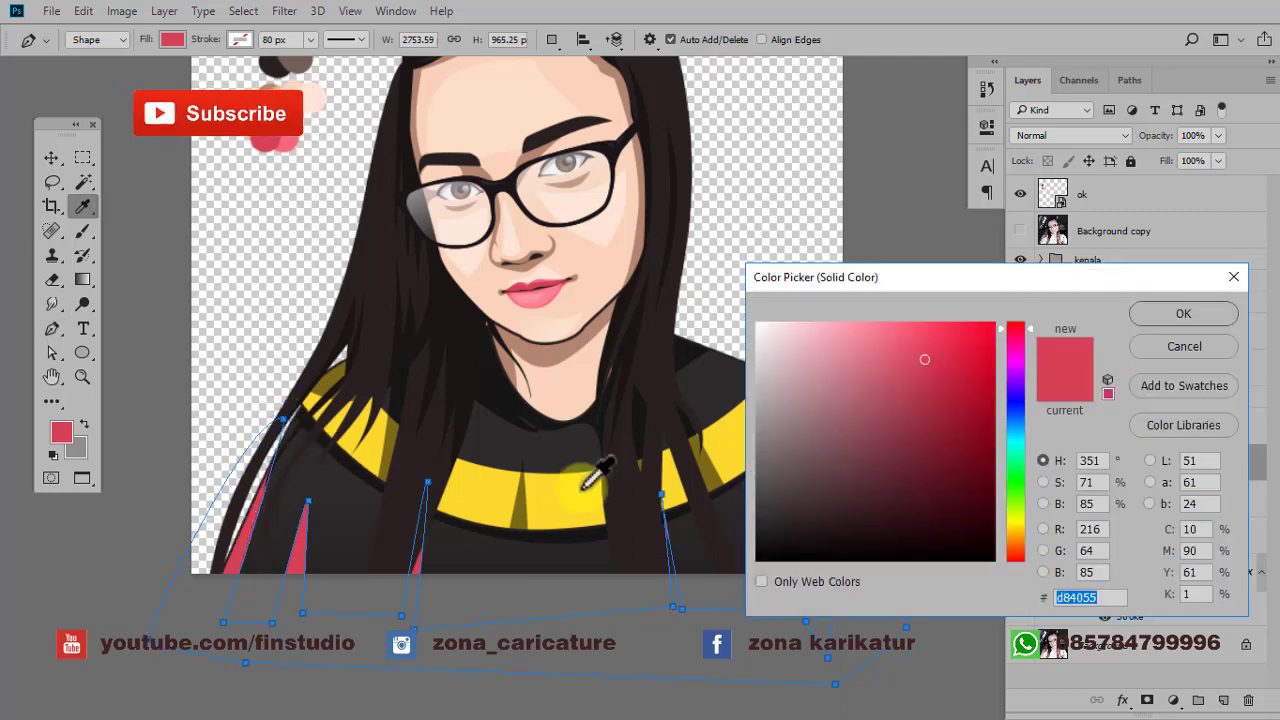
click(591, 409)
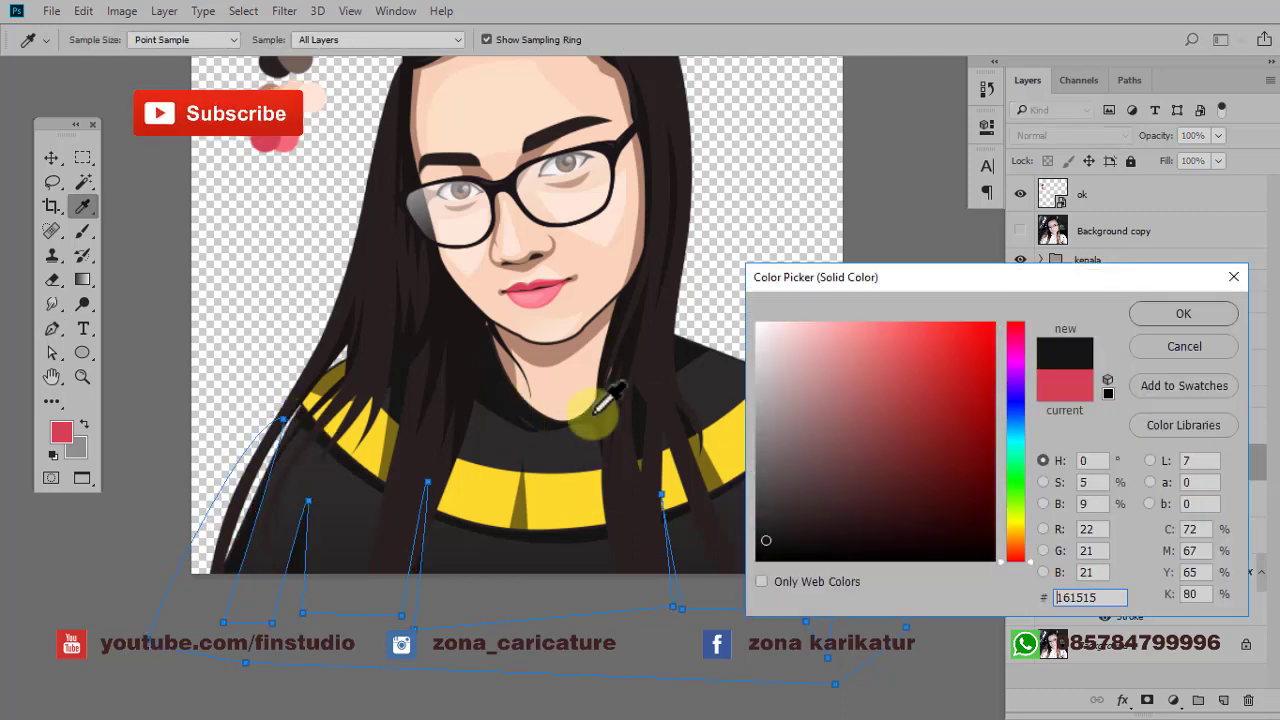
click(1150, 314)
key(ctrl+minus)
drag(837, 206, 815, 305)
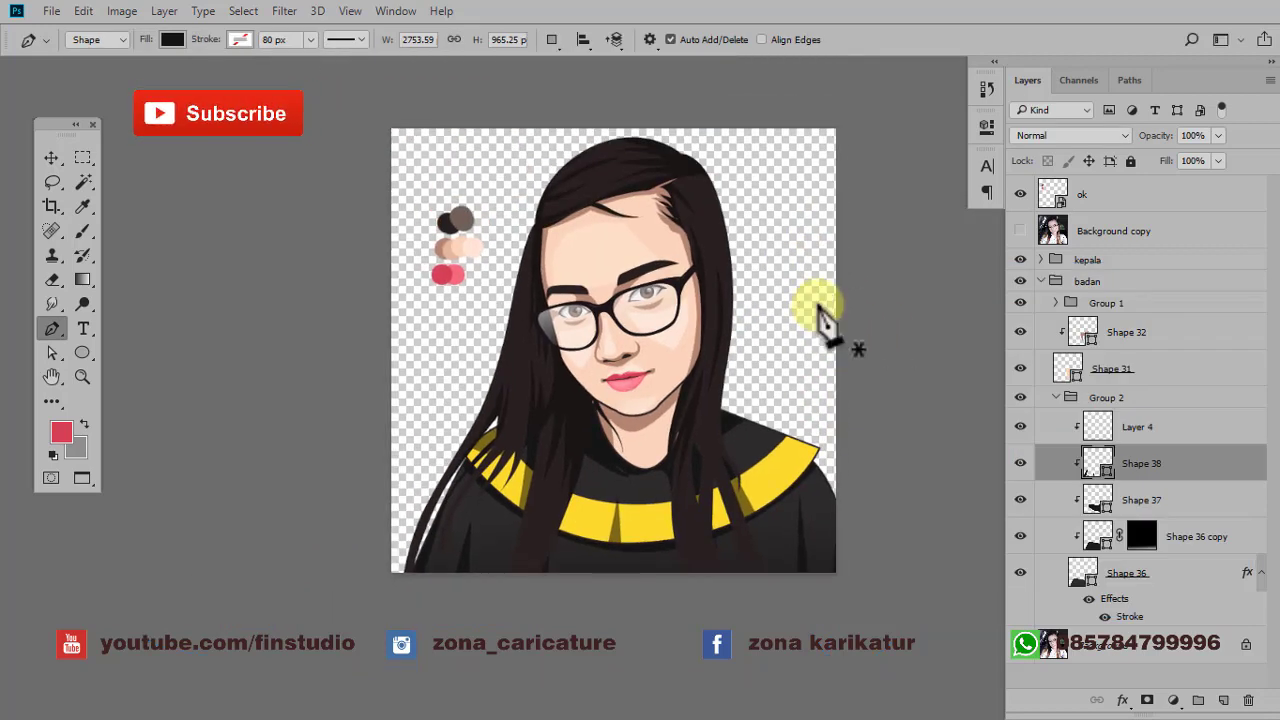
- Select hair layer Shape 1, duplicate it, and clip the copy to the original
click(51, 157)
scroll(722, 350, up, 1)
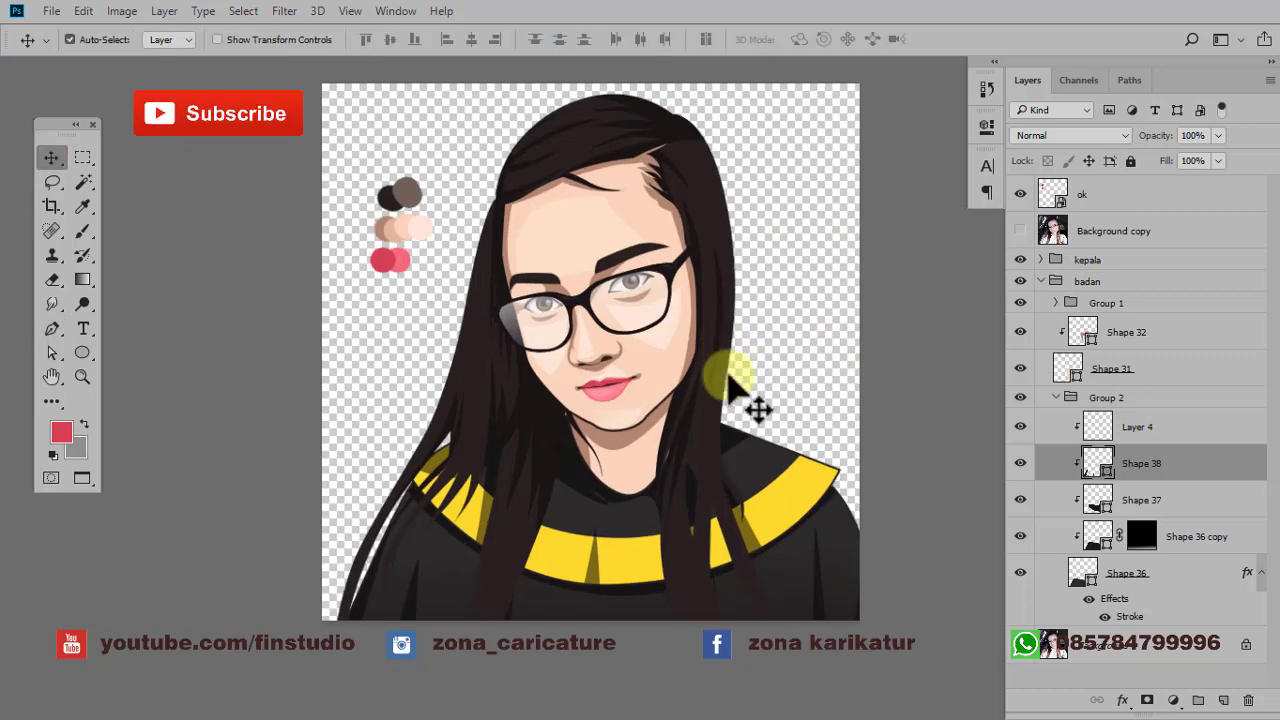
scroll(735, 530, up, 1)
scroll(720, 500, up, 1)
right_click(696, 502)
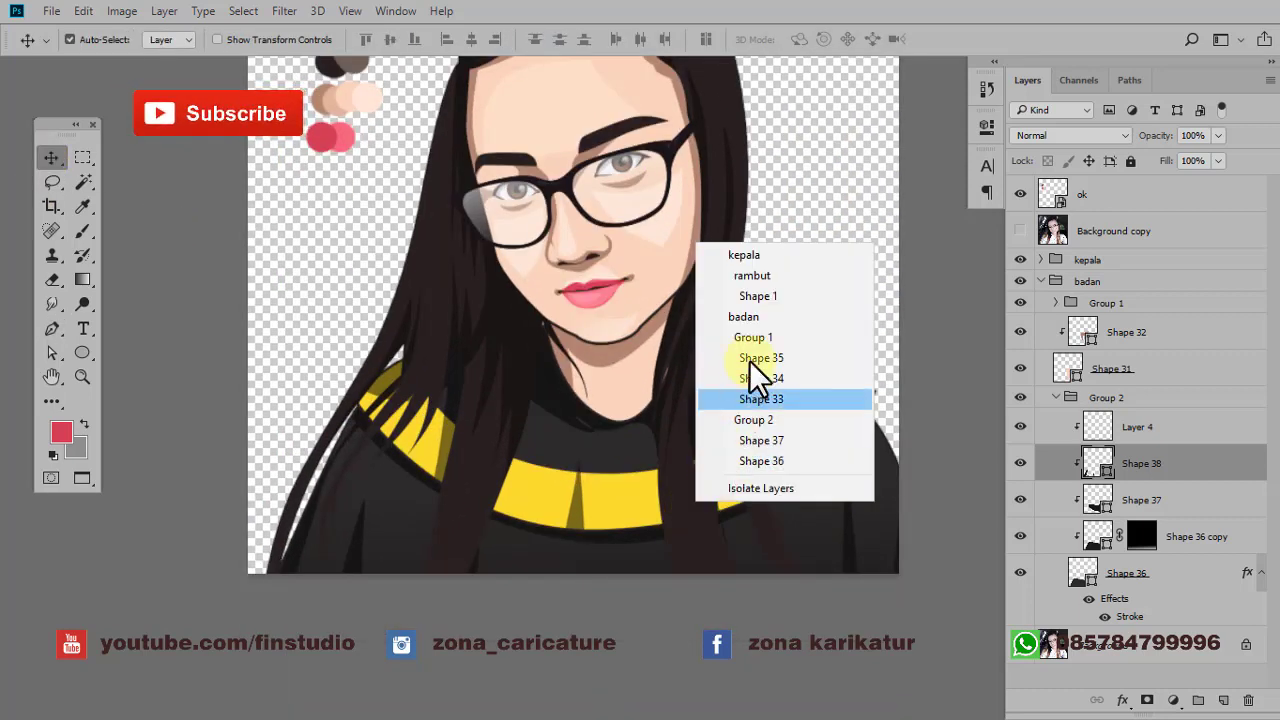
click(765, 296)
scroll(800, 420, down, 1)
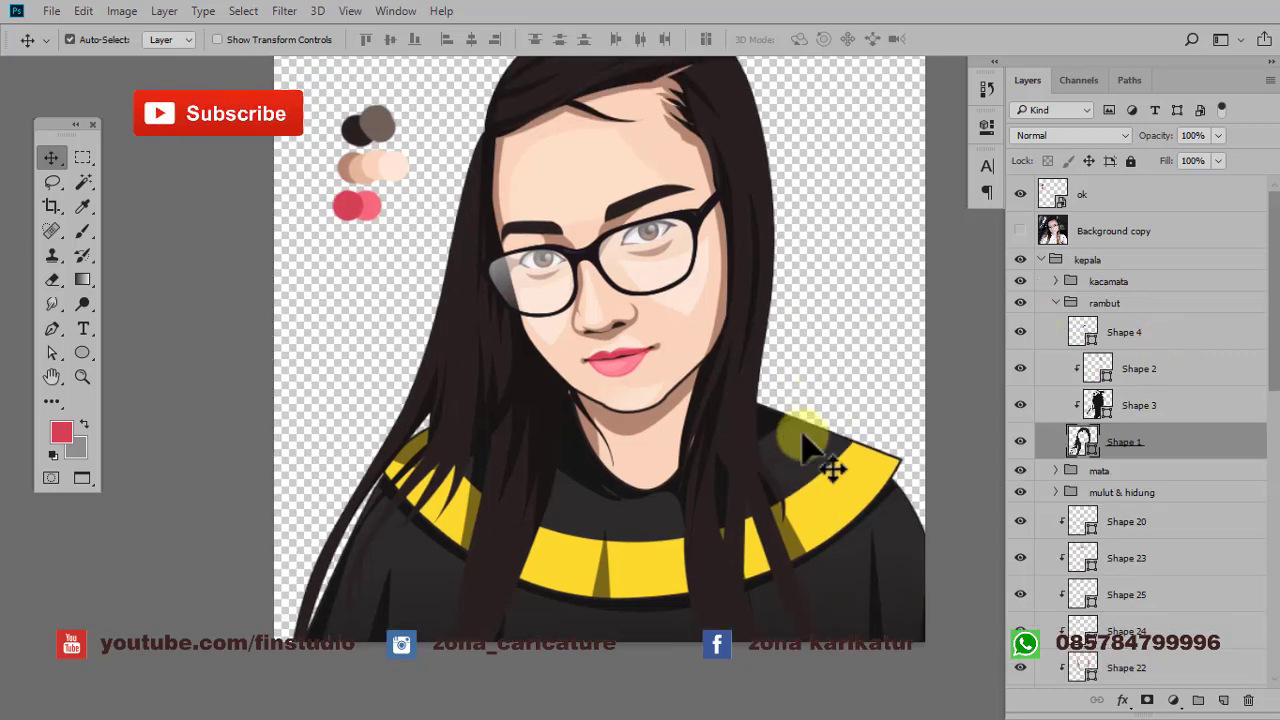
scroll(840, 435, down, 1)
key(ctrl+j)
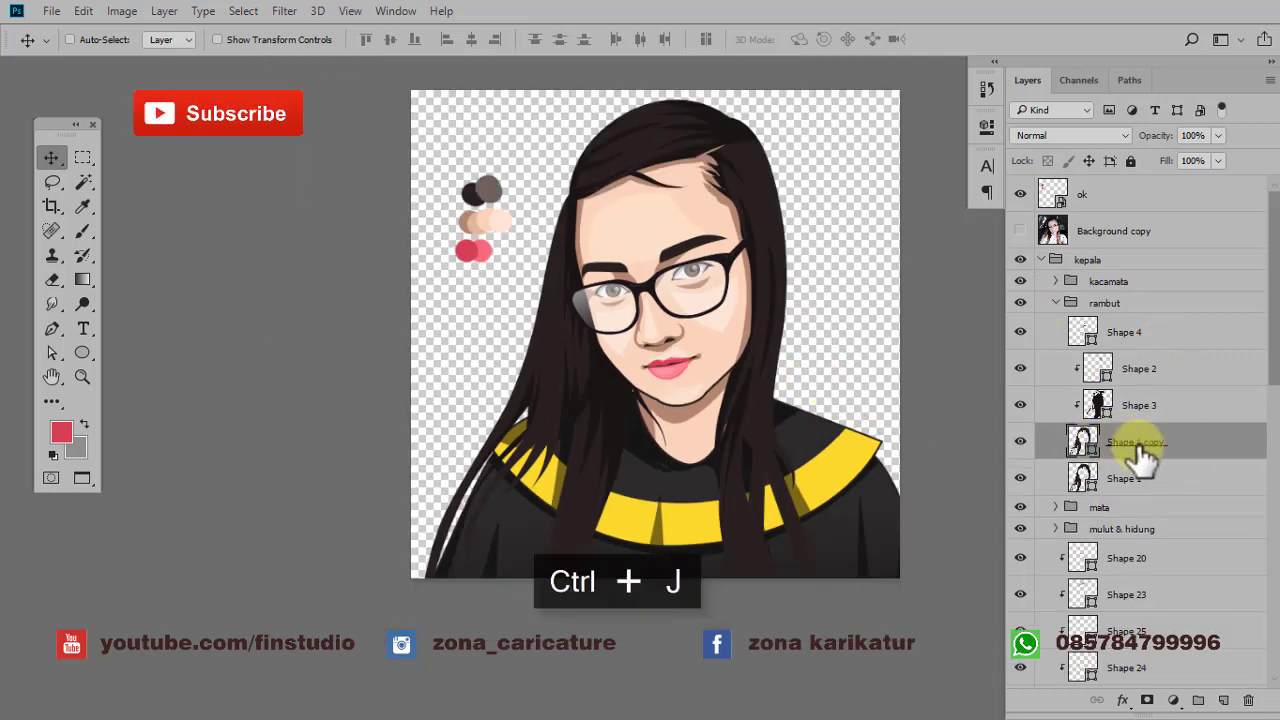
key(ctrl+alt+g)
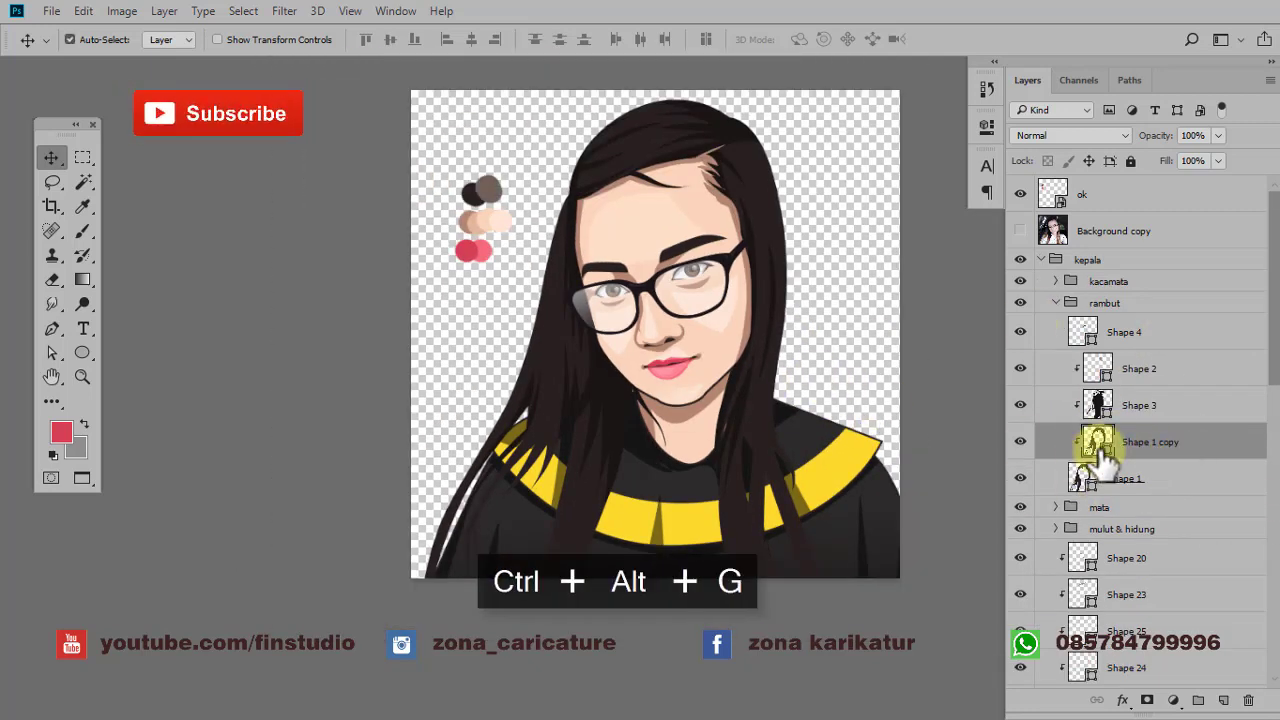
- Colour the hair copy a lighter grey-brown, 413a3a
double_click(1098, 441)
click(782, 500)
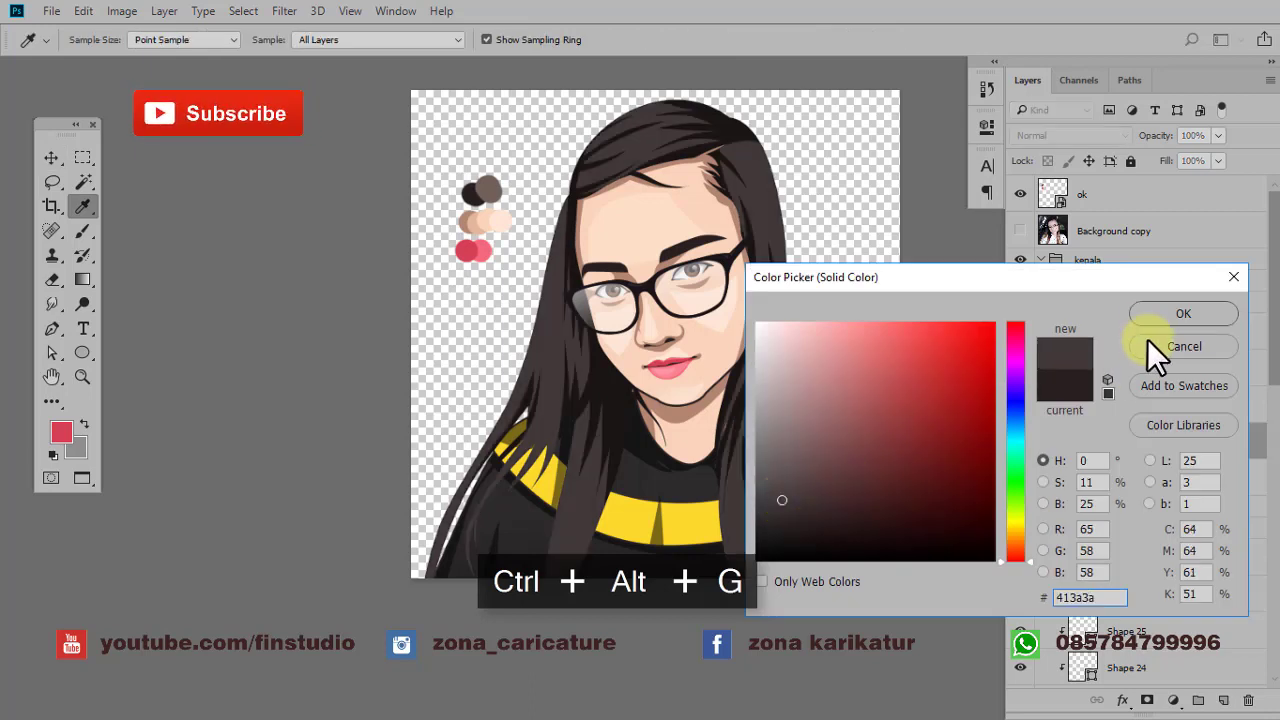
click(1170, 316)
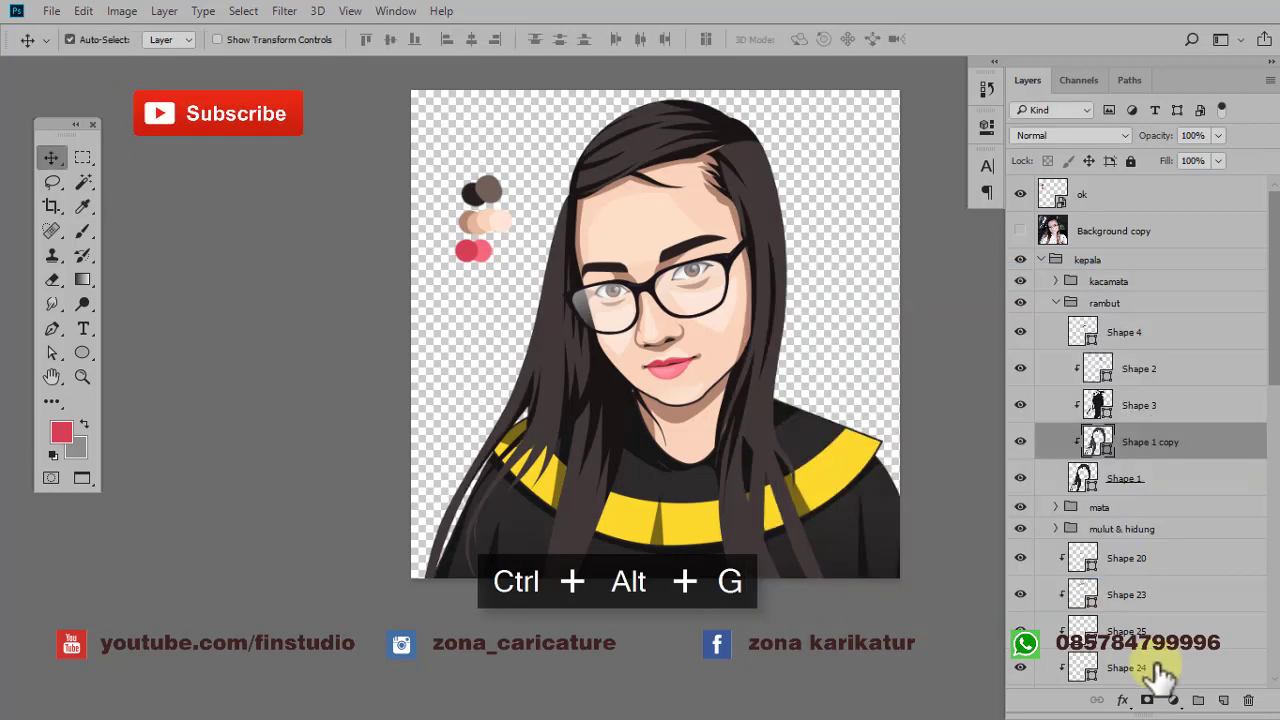
- Mask the hair copy with a black-to-white gradient so it fades toward the bottom
click(1147, 700)
key(d)
click(83, 279)
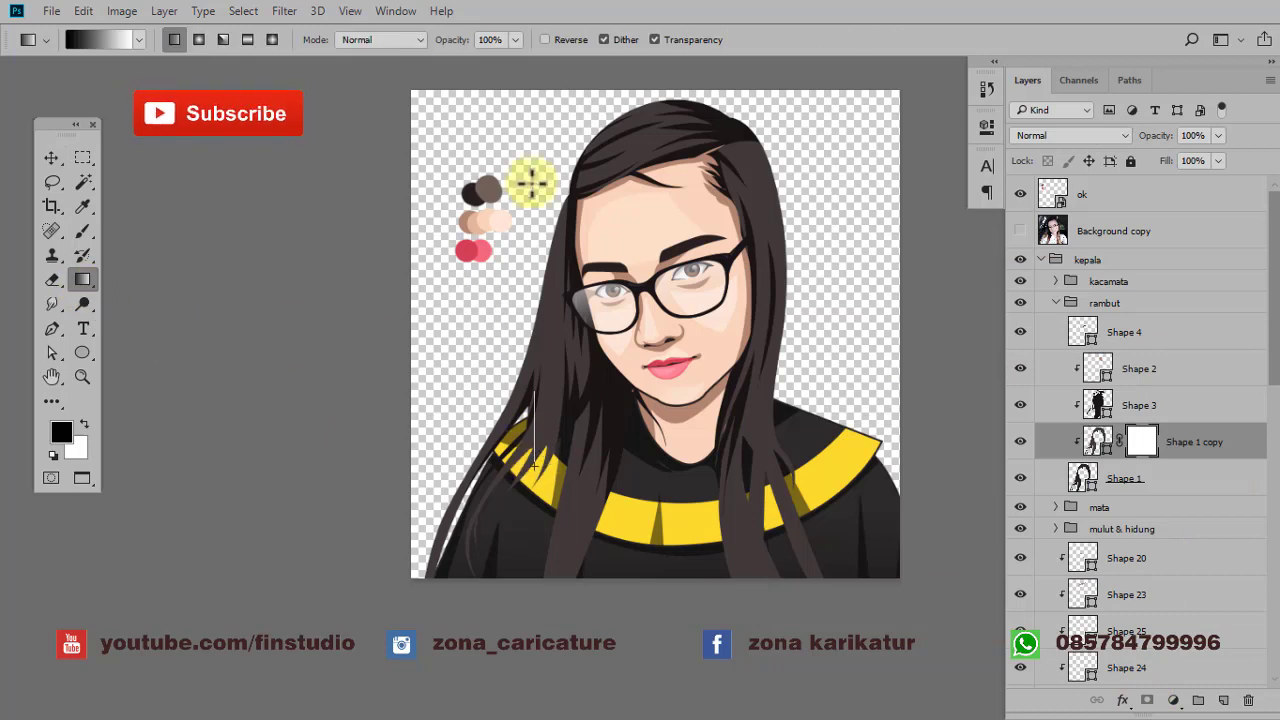
drag(534, 465, 534, 392)
drag(650, 436, 650, 186)
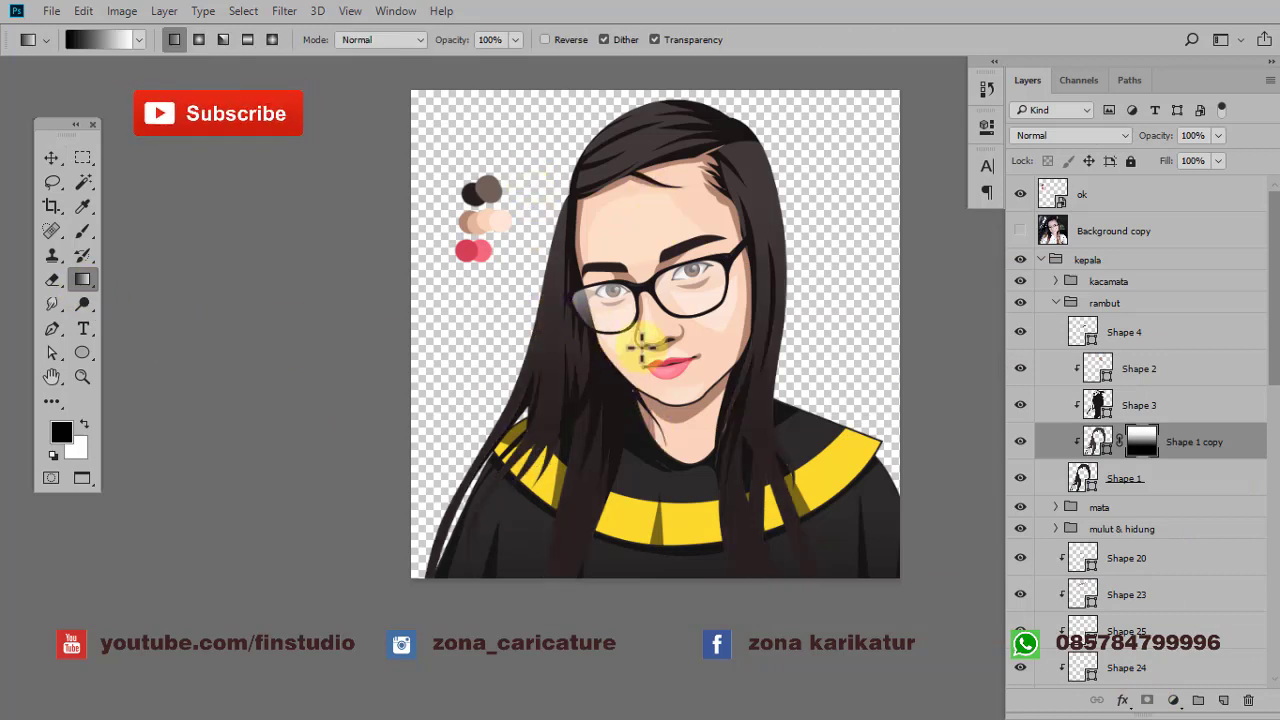
click(1020, 441)
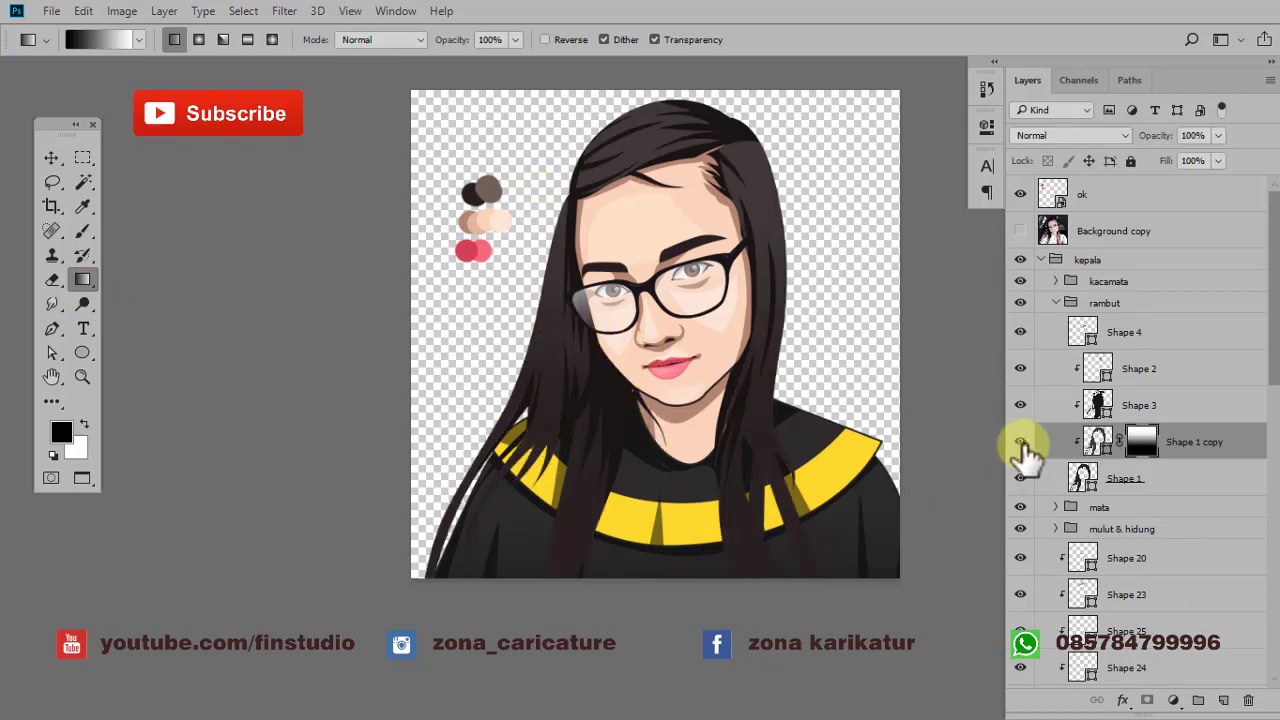
- Set the hair overlay to 57% opacity and hide the ok layer
click(1180, 157)
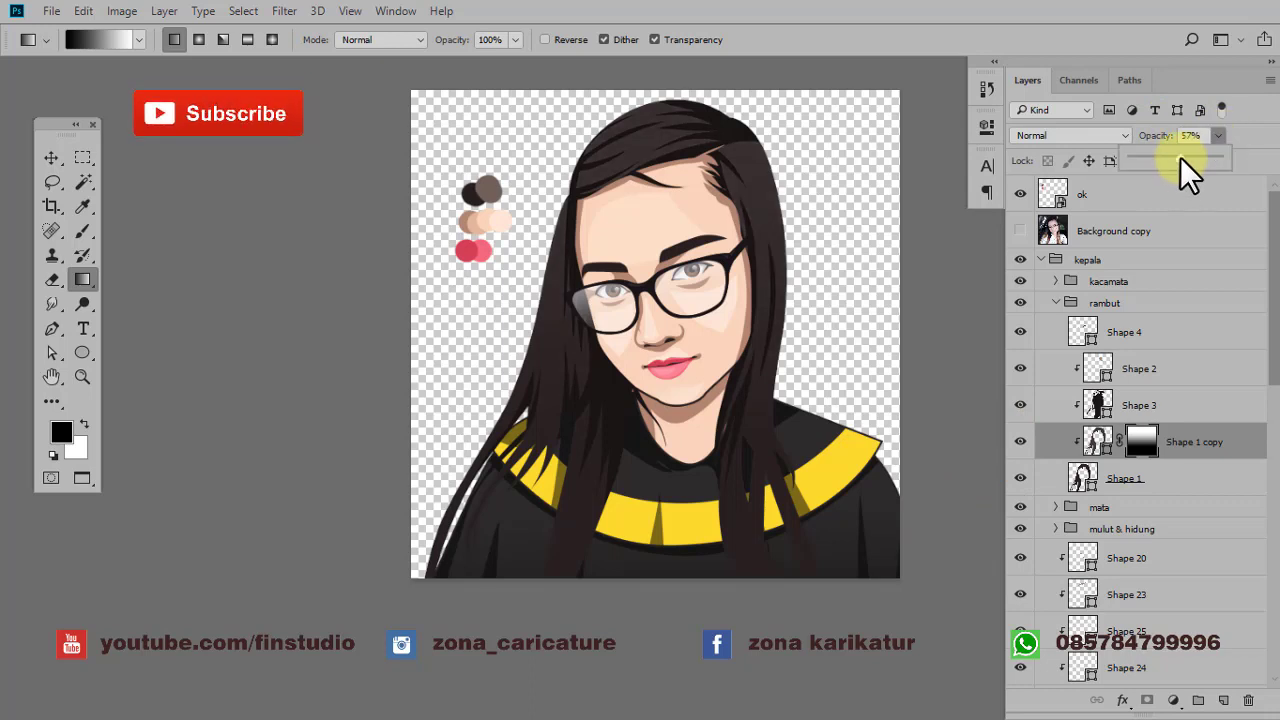
click(51, 157)
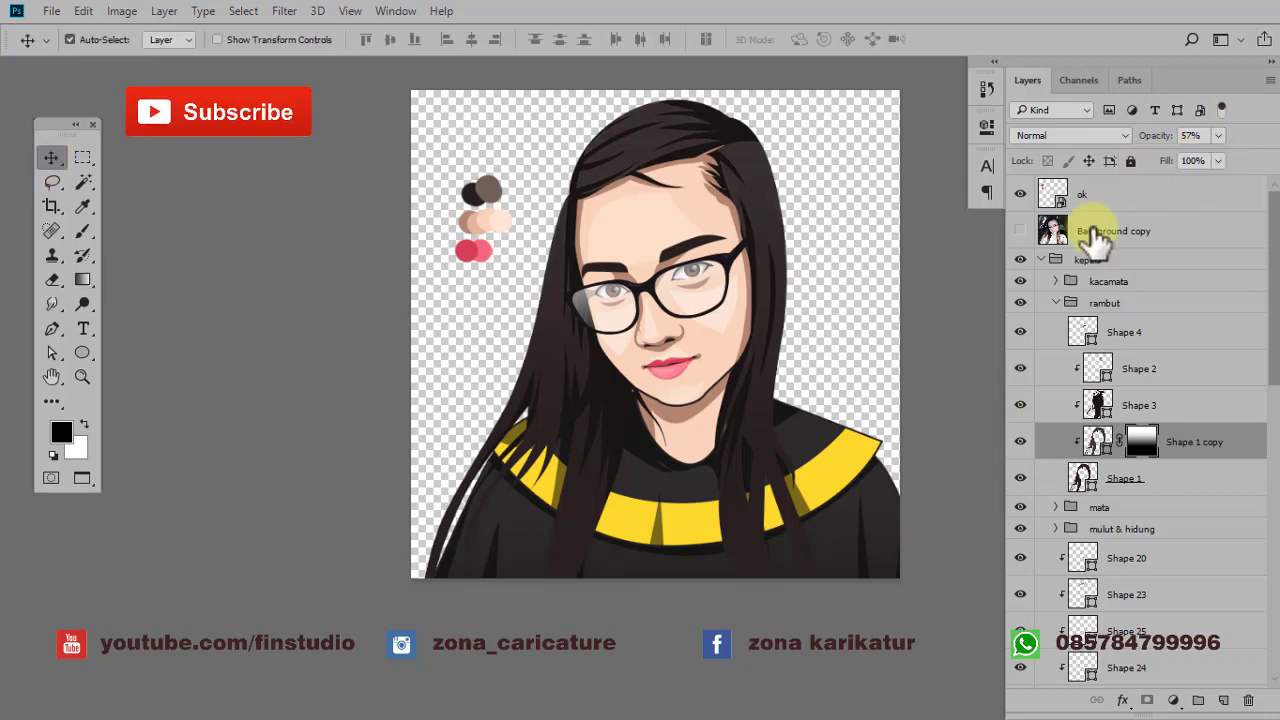
click(1020, 193)
scroll(686, 314, up, 1)
scroll(686, 314, up, 1)
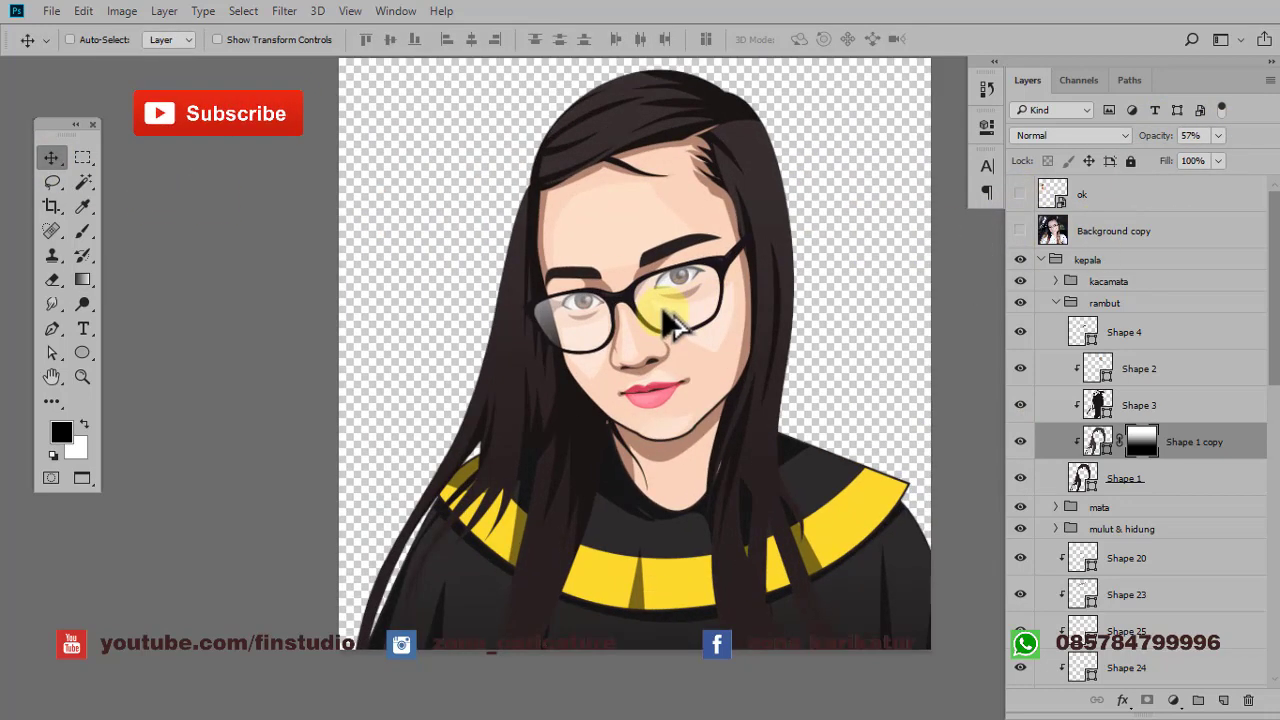
scroll(675, 320, up, 2)
scroll(670, 318, down, 1)
scroll(661, 307, down, 2)
scroll(661, 307, down, 1)
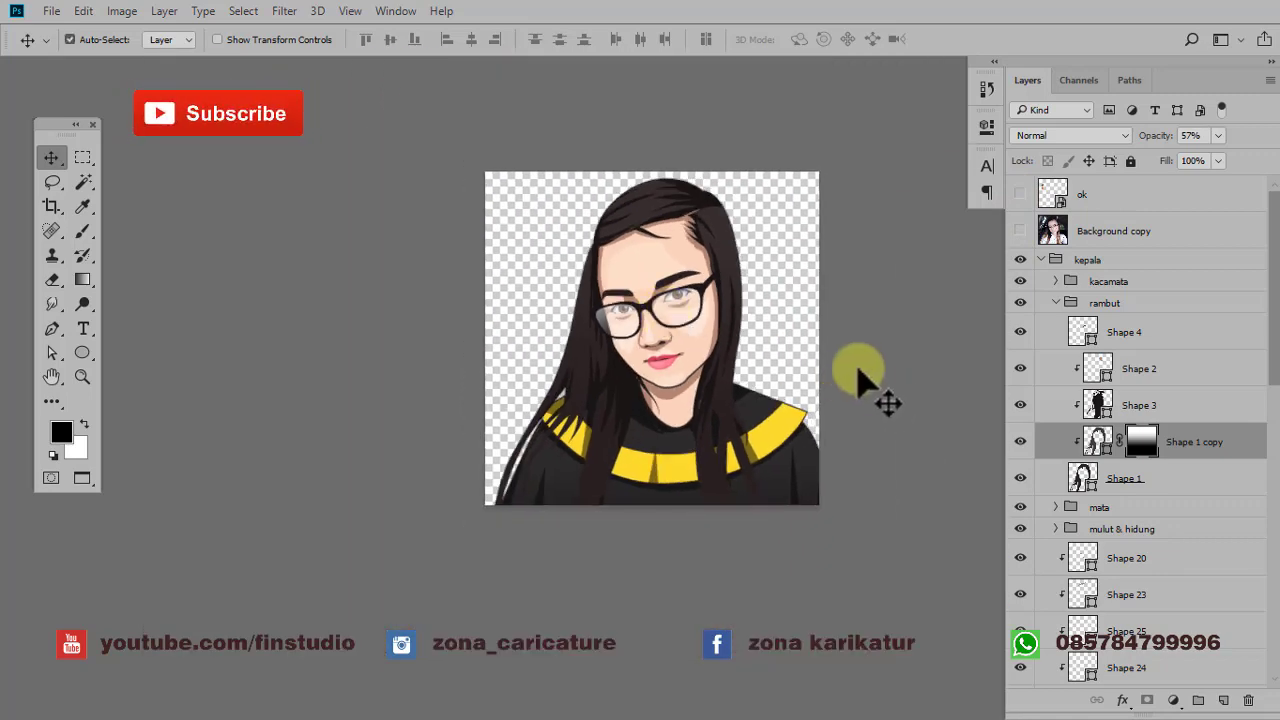
scroll(762, 375, up, 1)
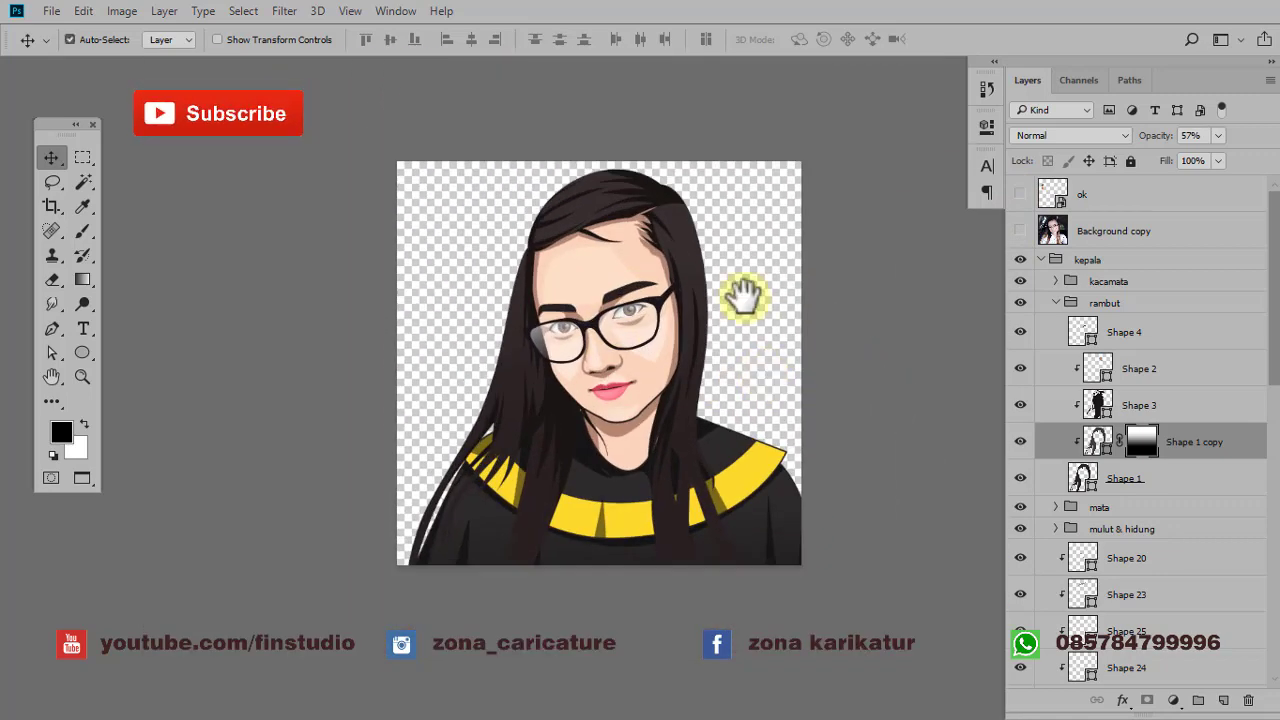
drag(737, 294, 749, 322)
click(1066, 308)
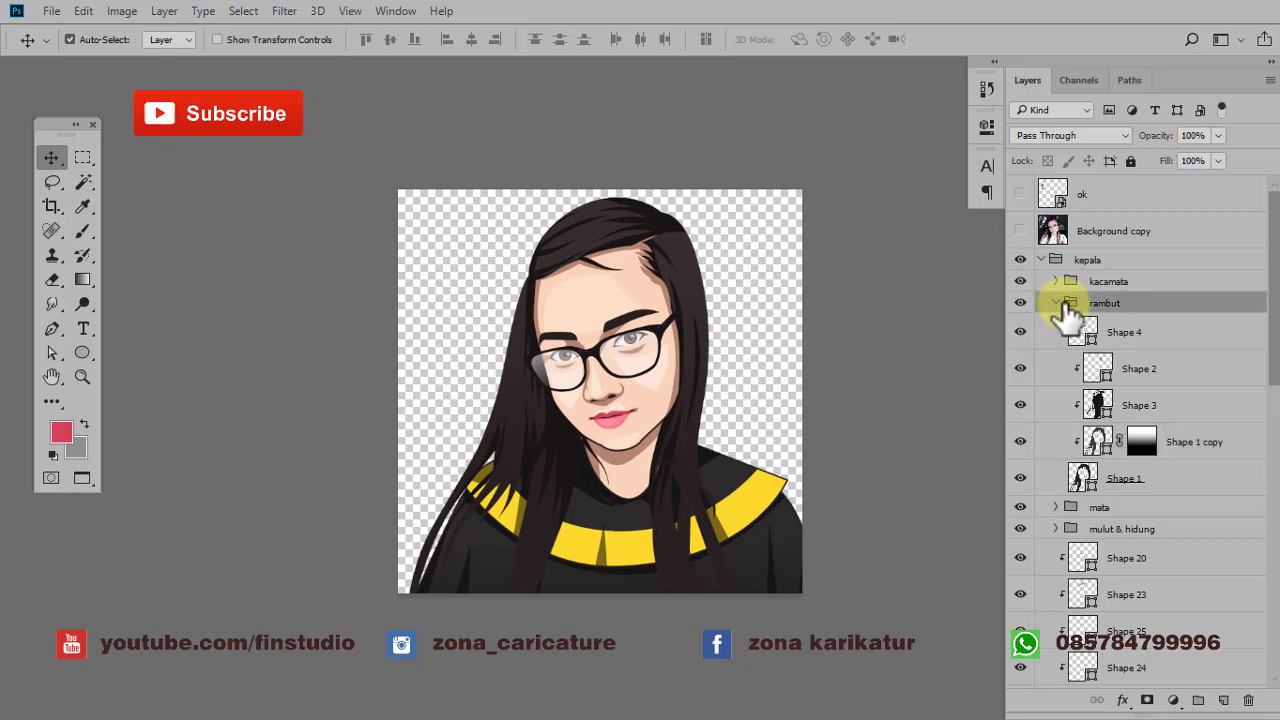
click(1056, 303)
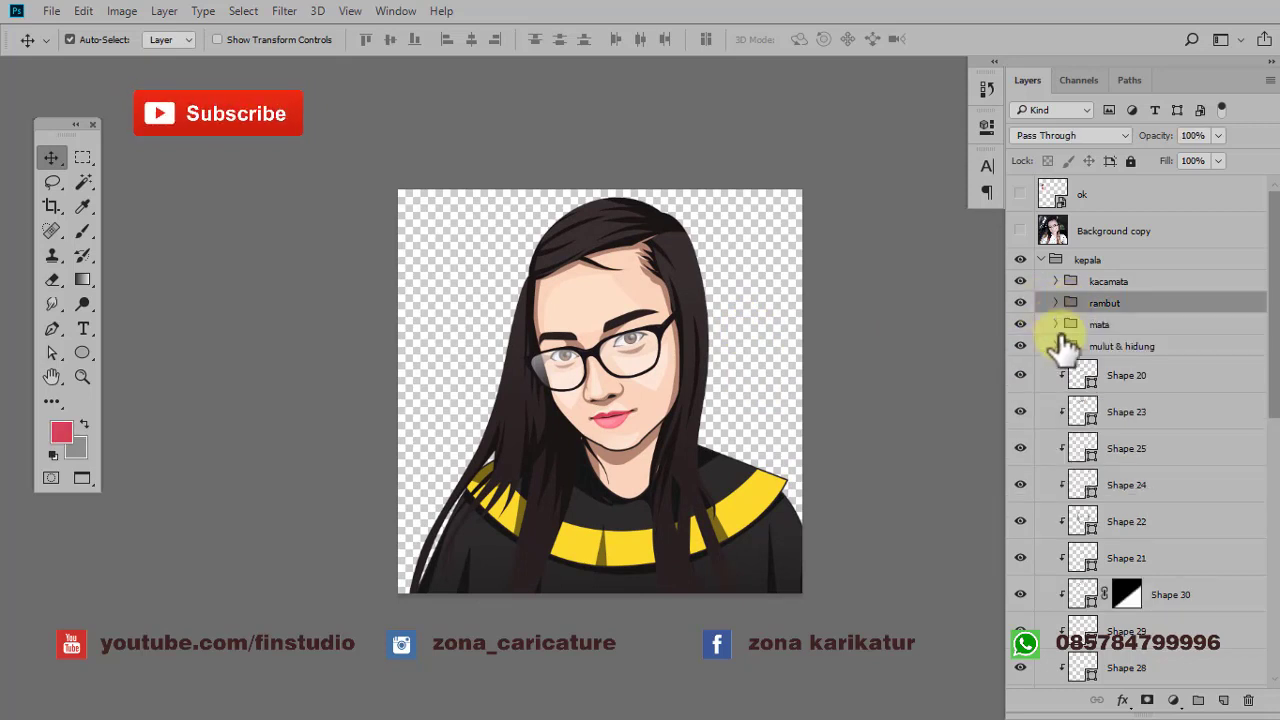
click(1055, 346)
click(1056, 346)
click(1041, 259)
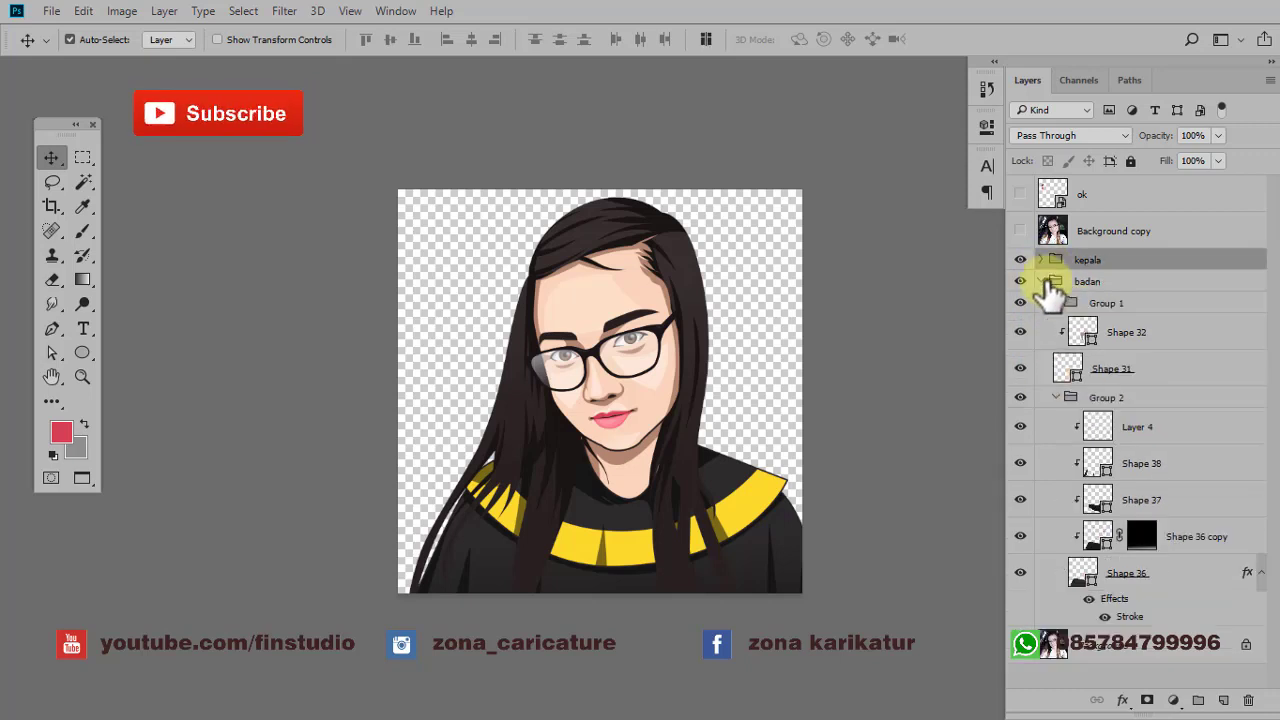
click(1041, 281)
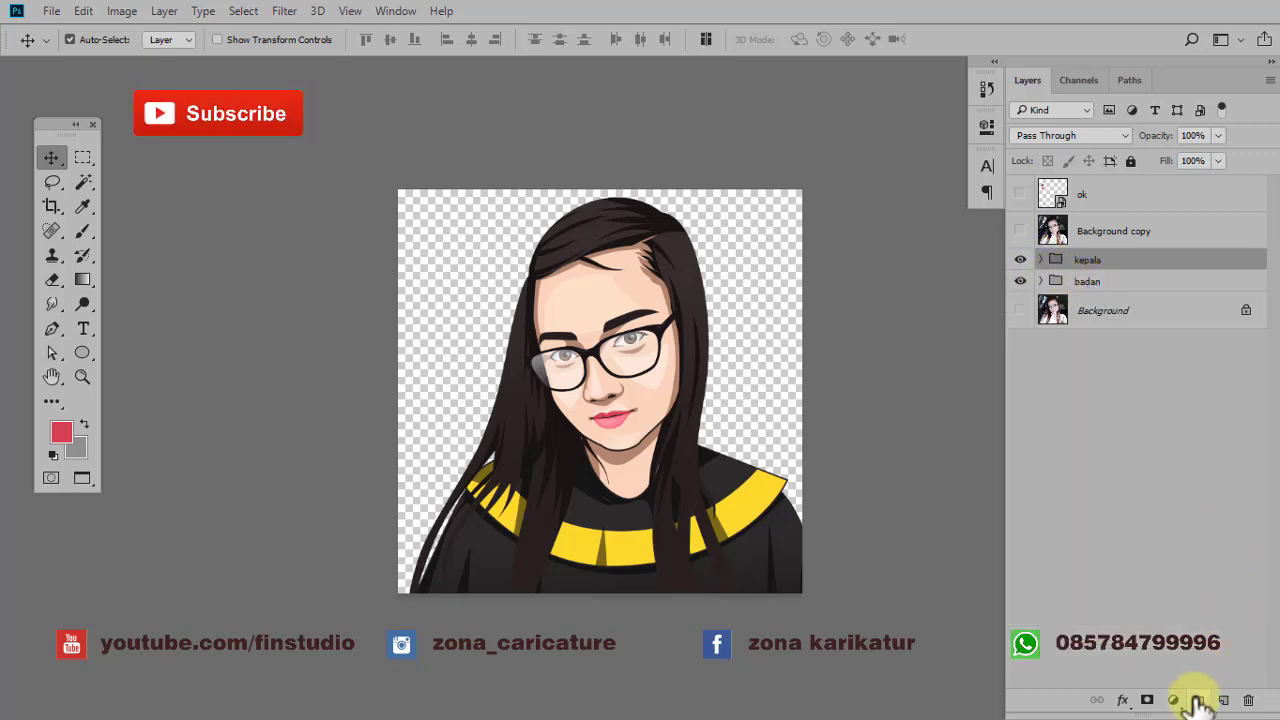
click(1197, 700)
click(1100, 283)
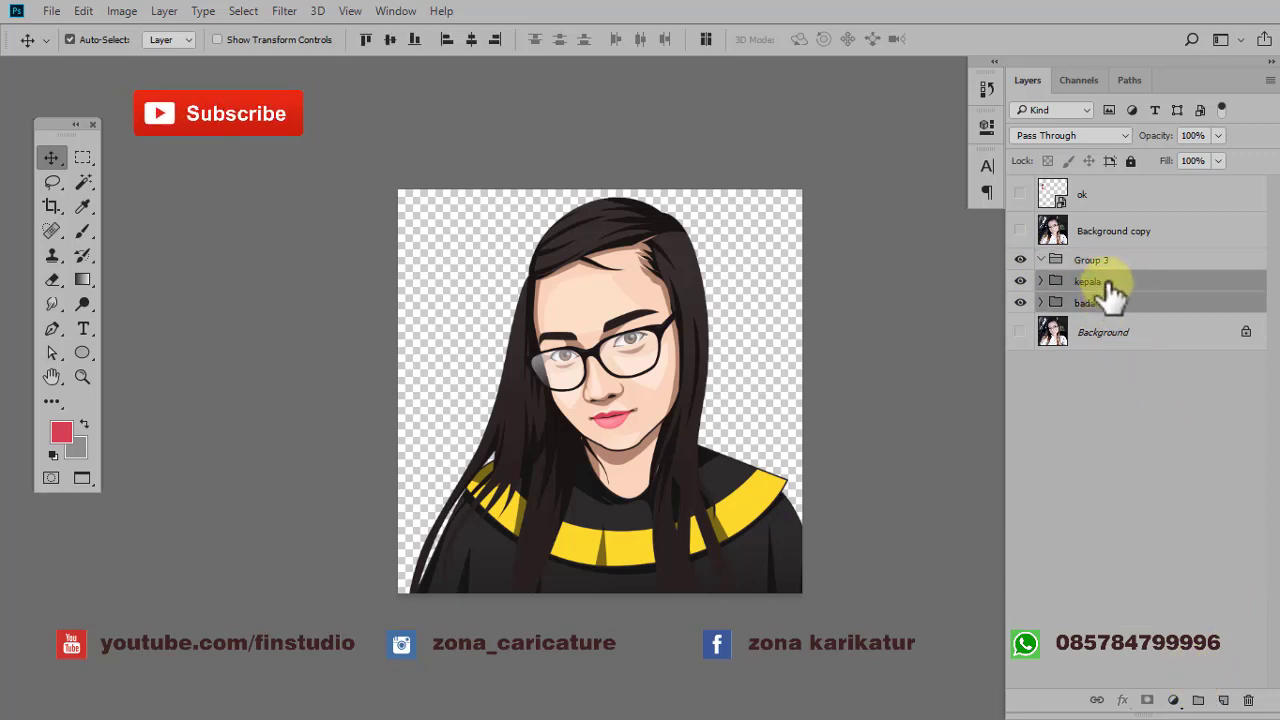
drag(1100, 285, 1105, 263)
click(1041, 259)
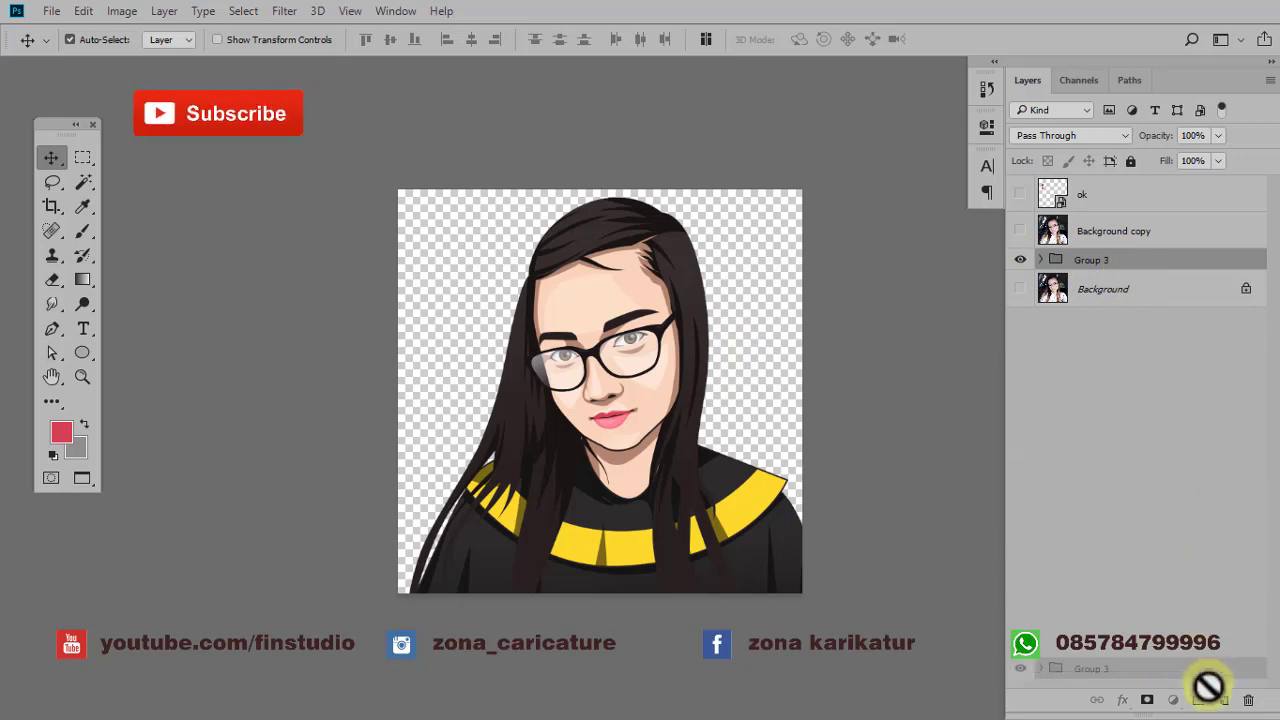
drag(1087, 262, 1223, 700)
key(ctrl+t)
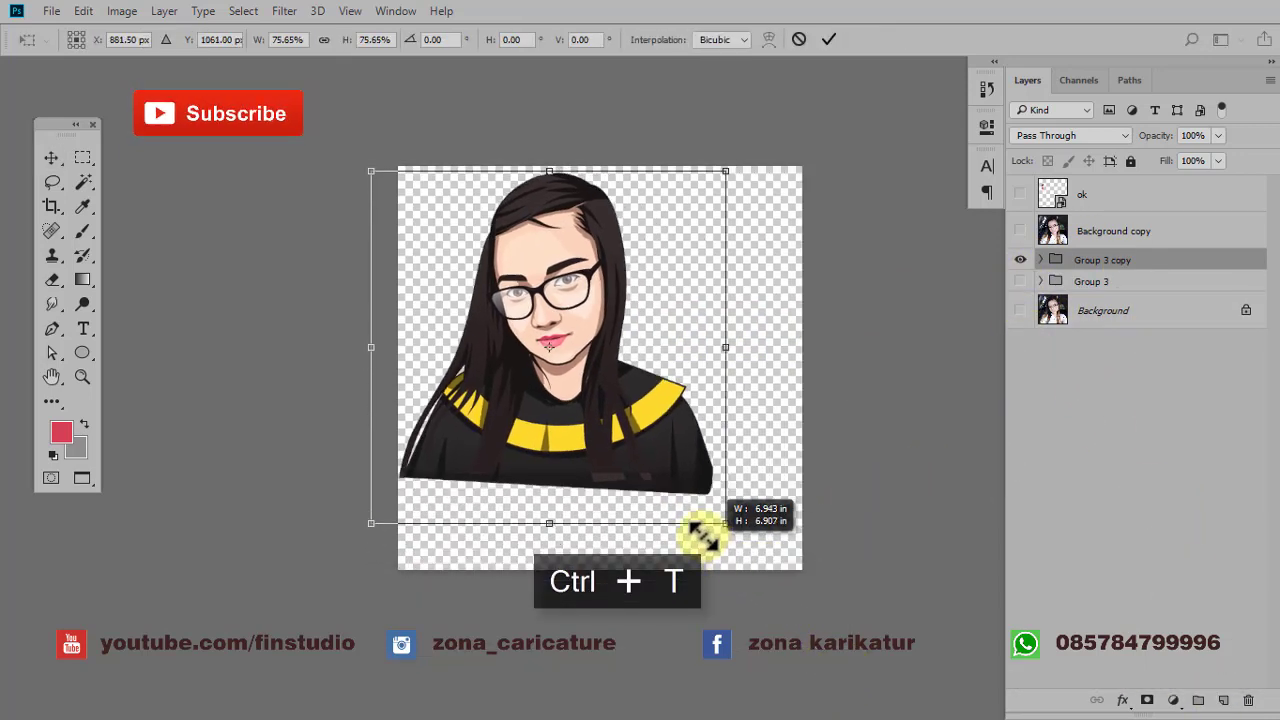
drag(841, 660, 720, 520)
mouse_move(634, 405)
mouse_down()
mouse_move(688, 450)
mouse_move(678, 446)
mouse_up()
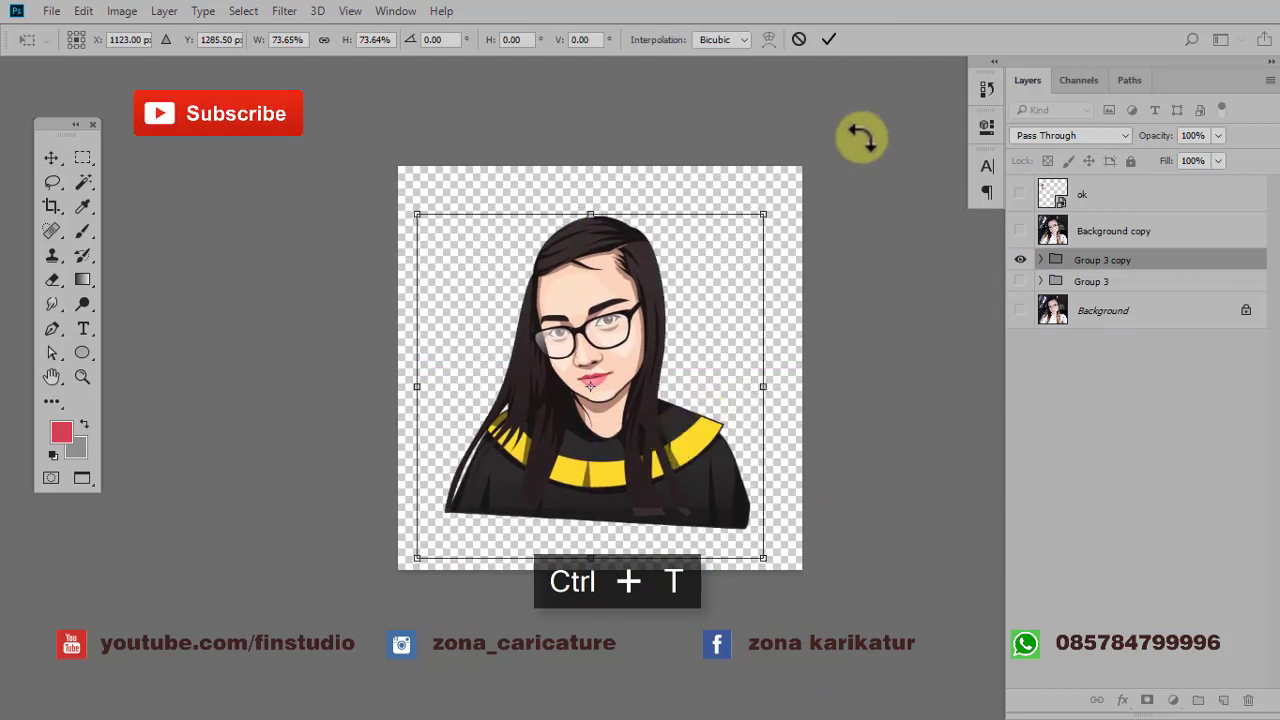
click(829, 40)
scroll(640, 345, up, 1)
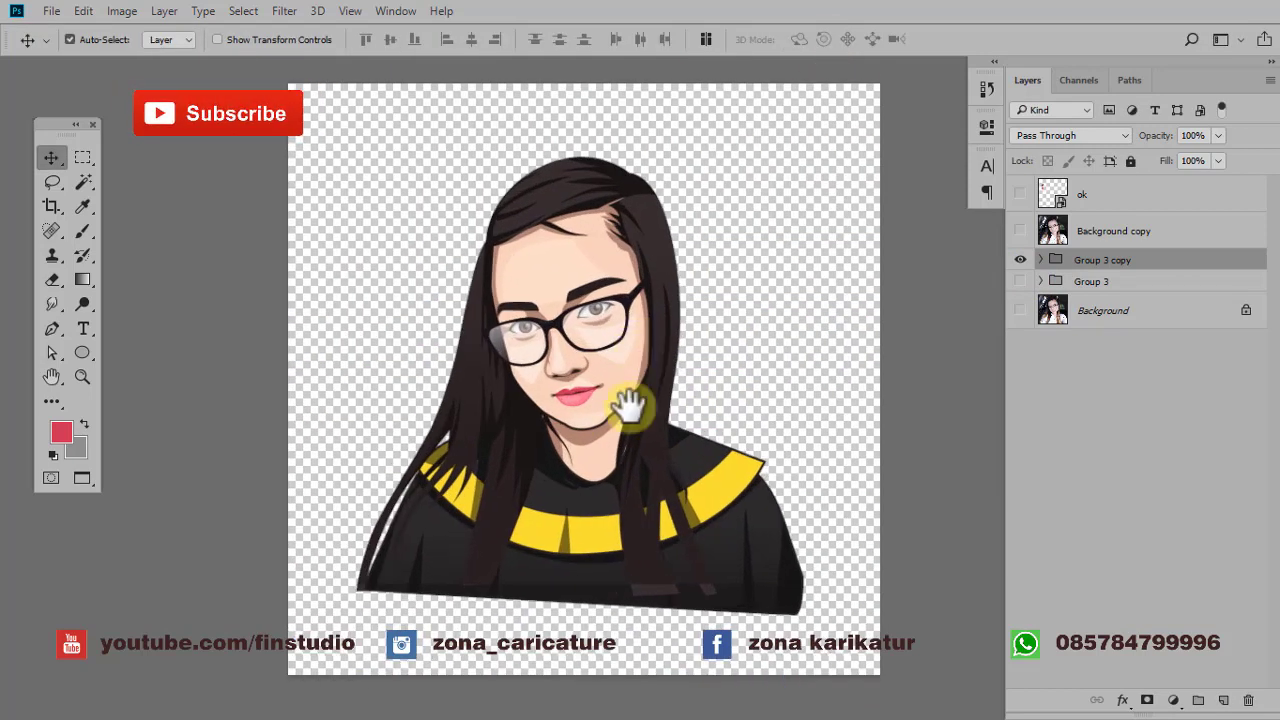
drag(570, 417, 628, 402)
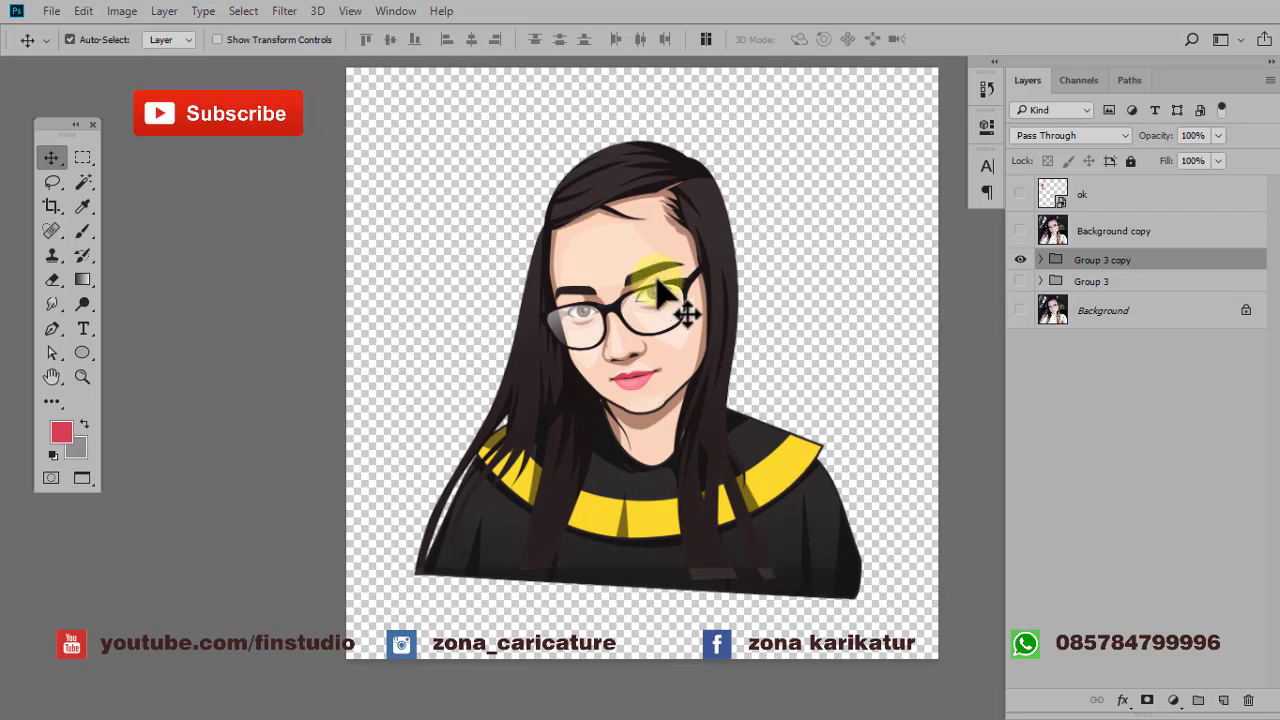
drag(657, 263, 715, 255)
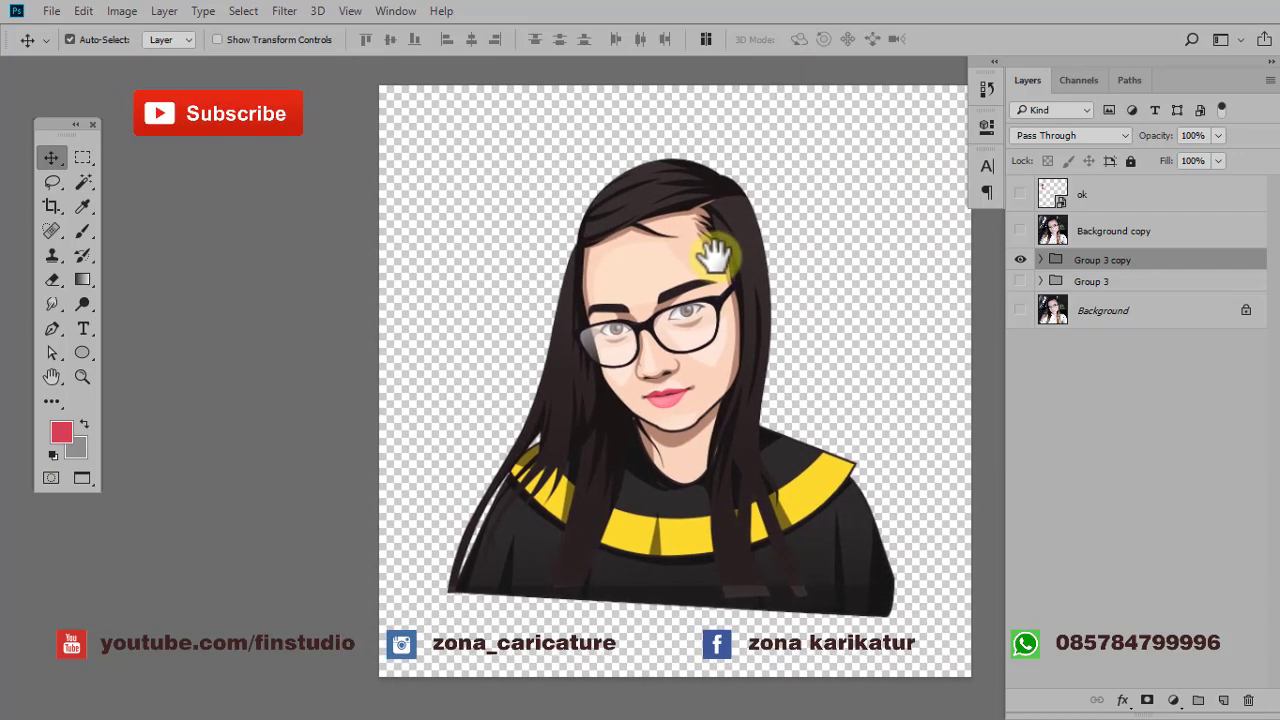
drag(752, 337, 750, 325)
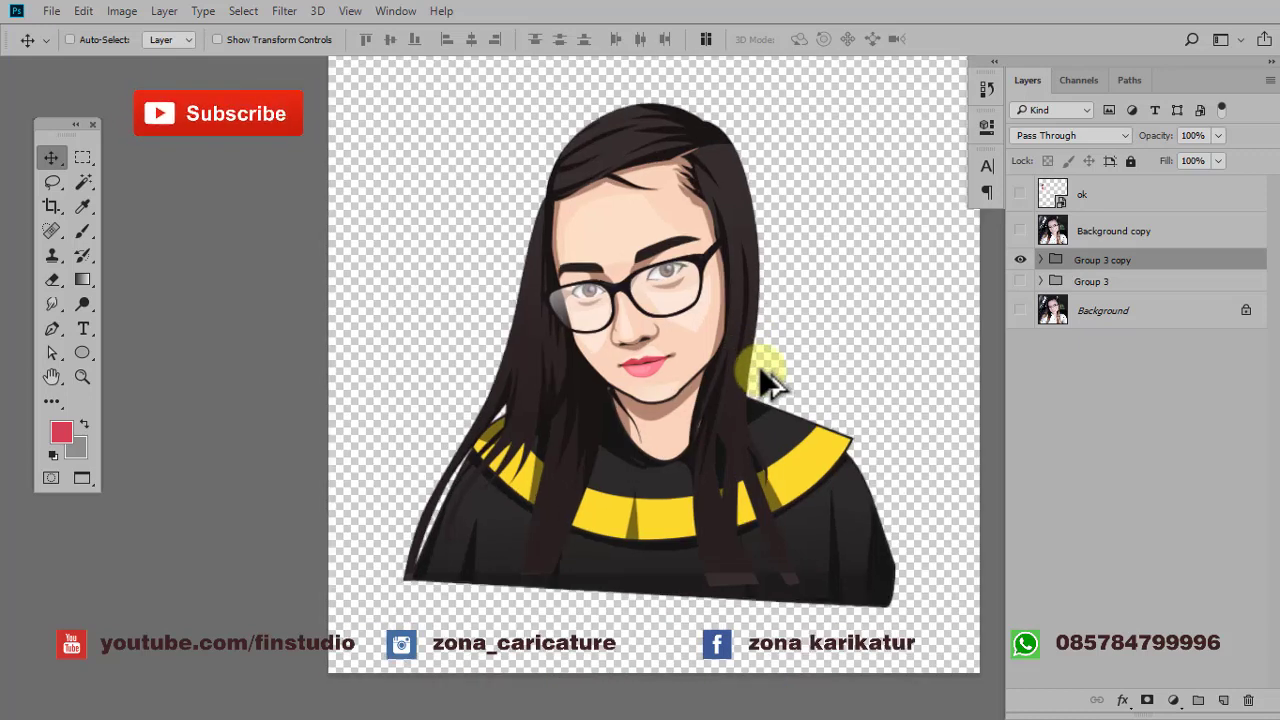
- Draw red Rectangle 1 across the bottom of the shoulders and nudge it into place
key(ctrl)
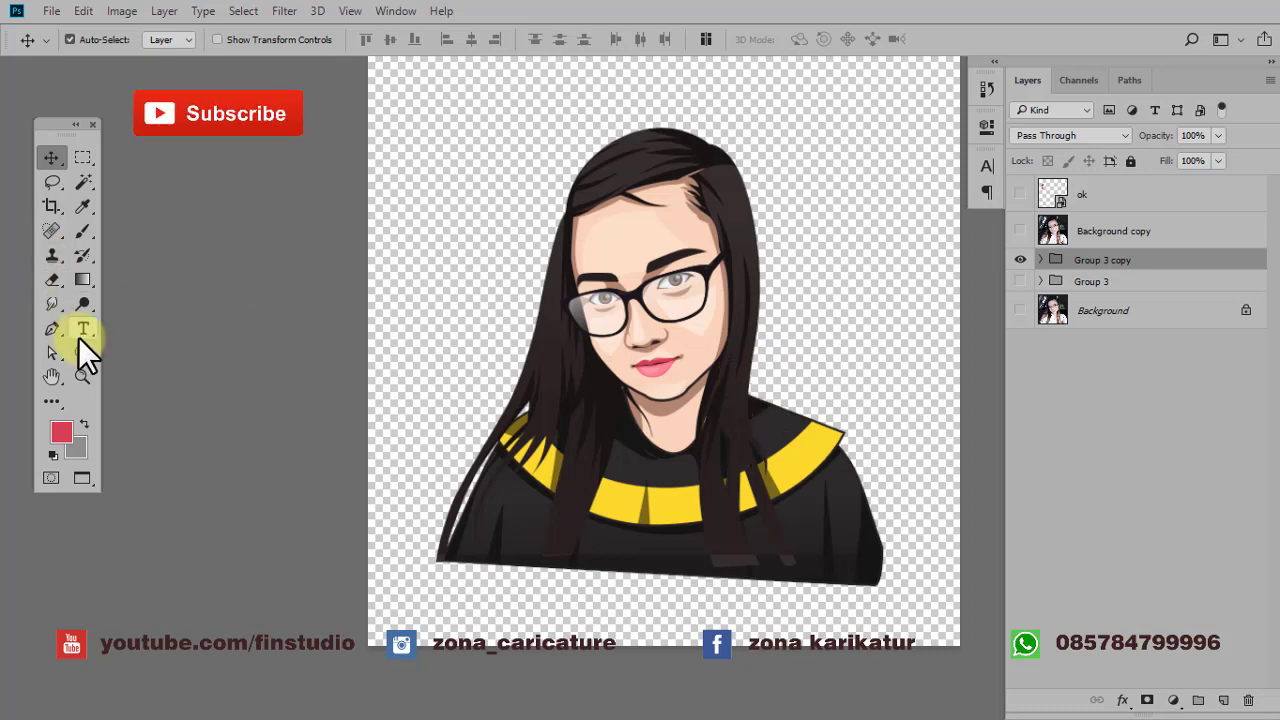
right_click(81, 352)
click(137, 350)
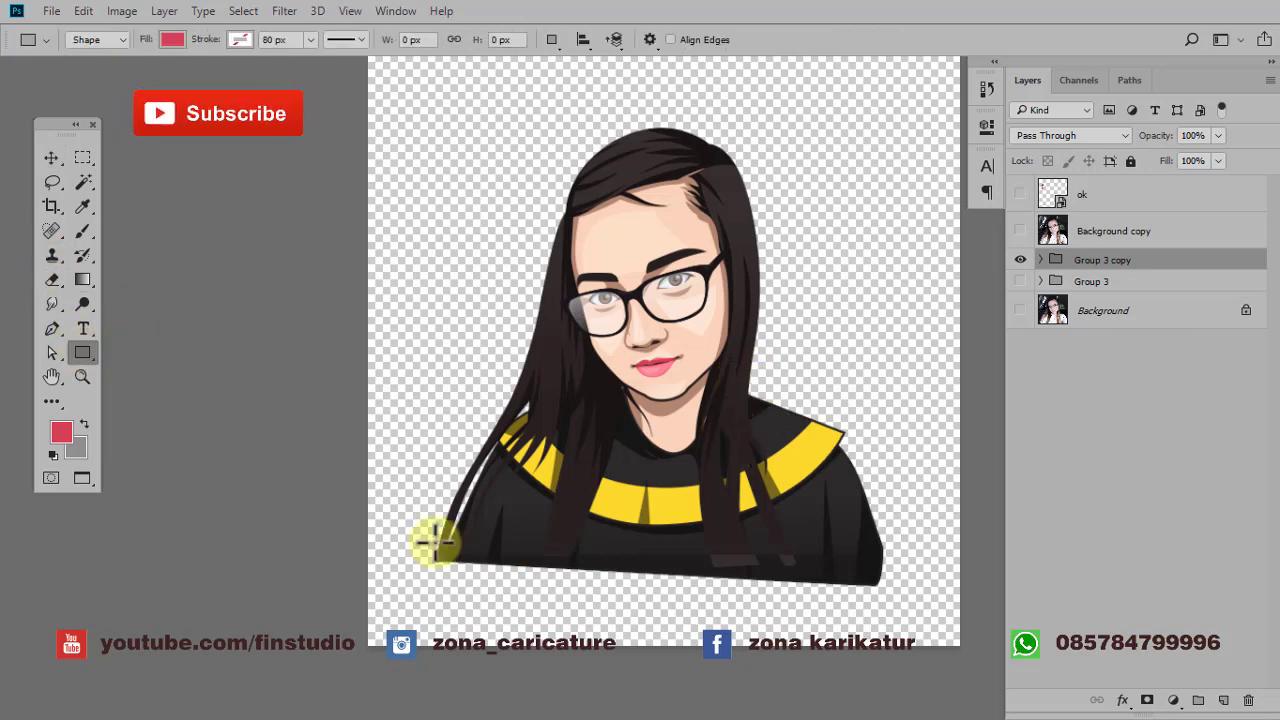
drag(434, 543, 888, 598)
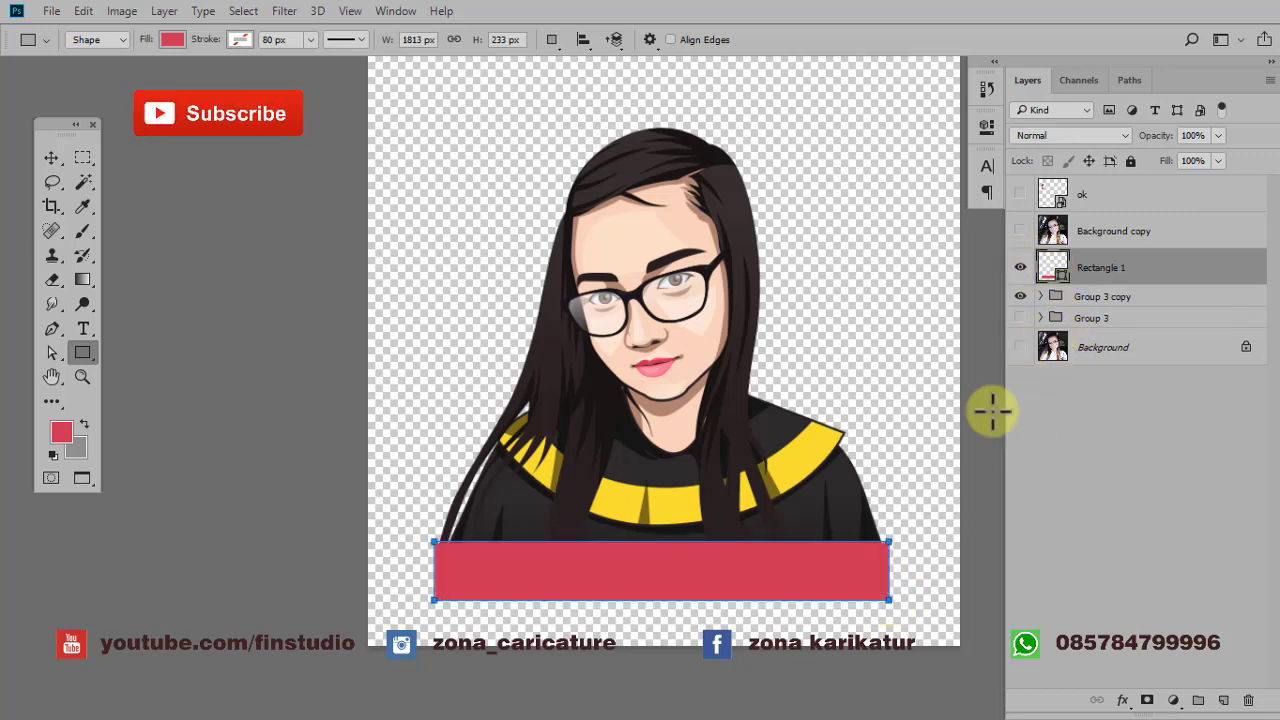
click(51, 157)
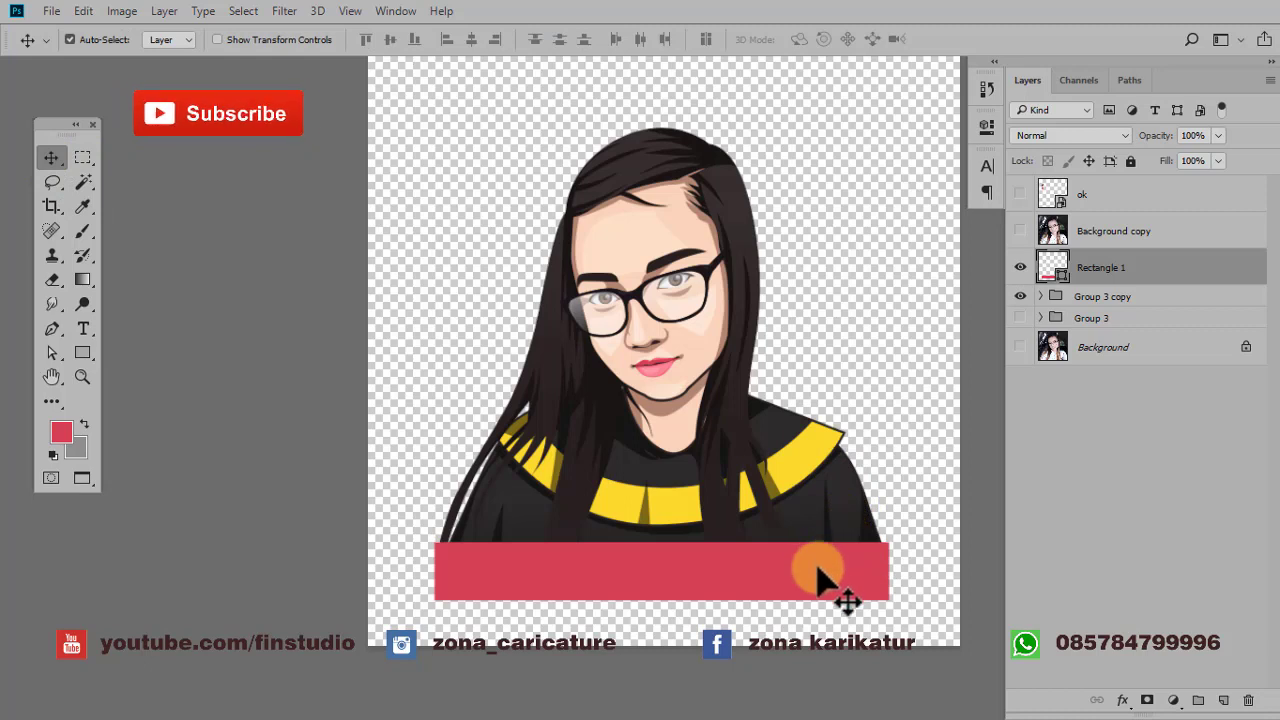
drag(817, 569, 822, 570)
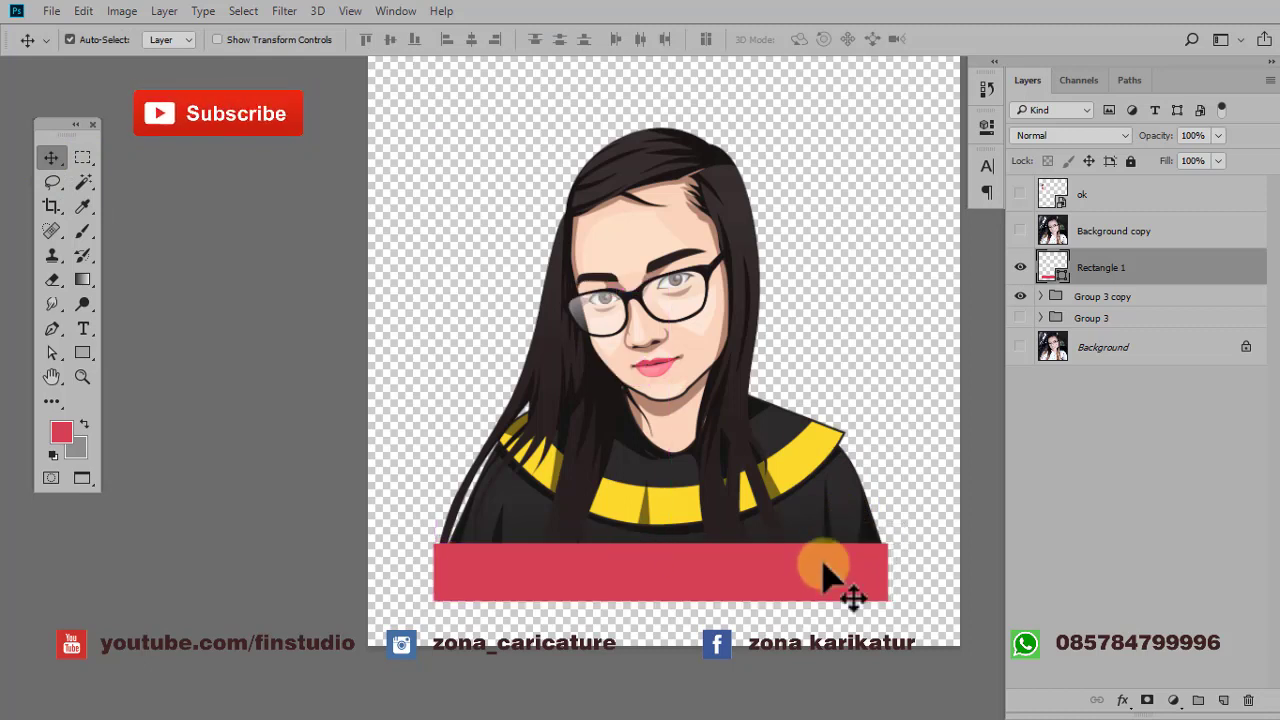
key(ctrl+t)
- Stretch the red bar slightly wider and commit the resize
drag(888, 572, 894, 572)
click(829, 40)
scroll(771, 557, down, 1)
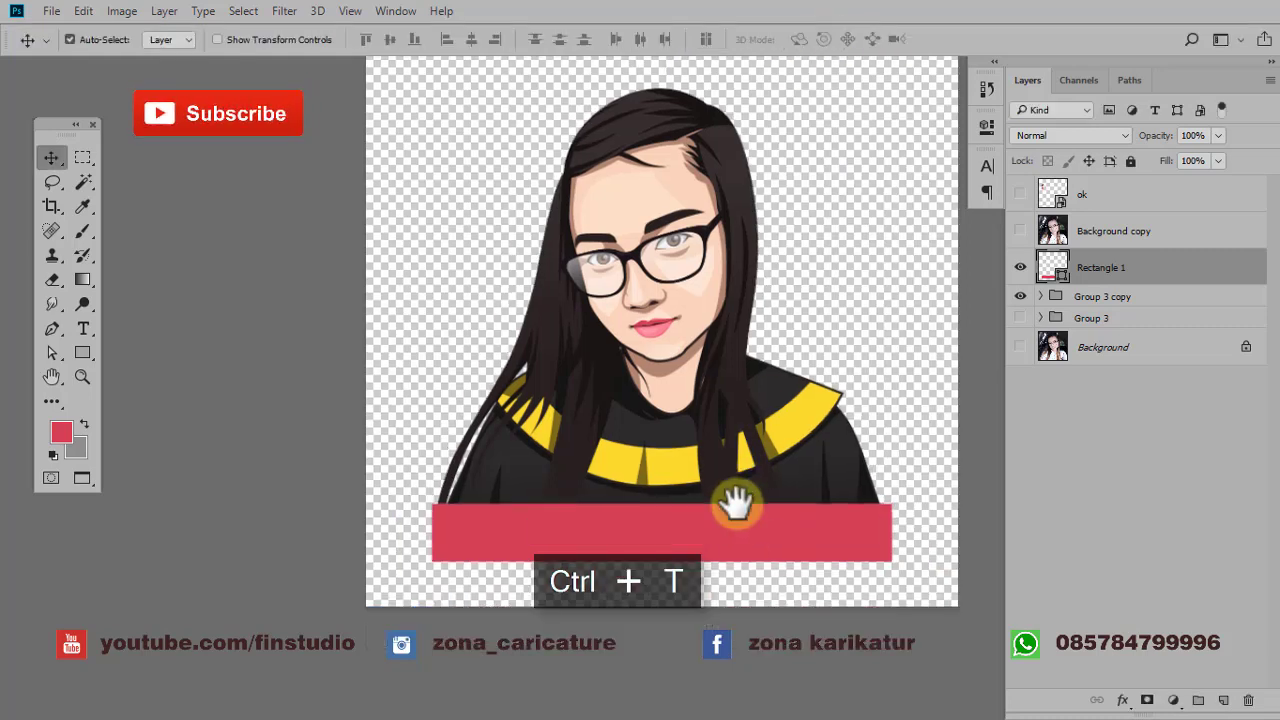
scroll(533, 520, up, 1)
drag(533, 520, 529, 502)
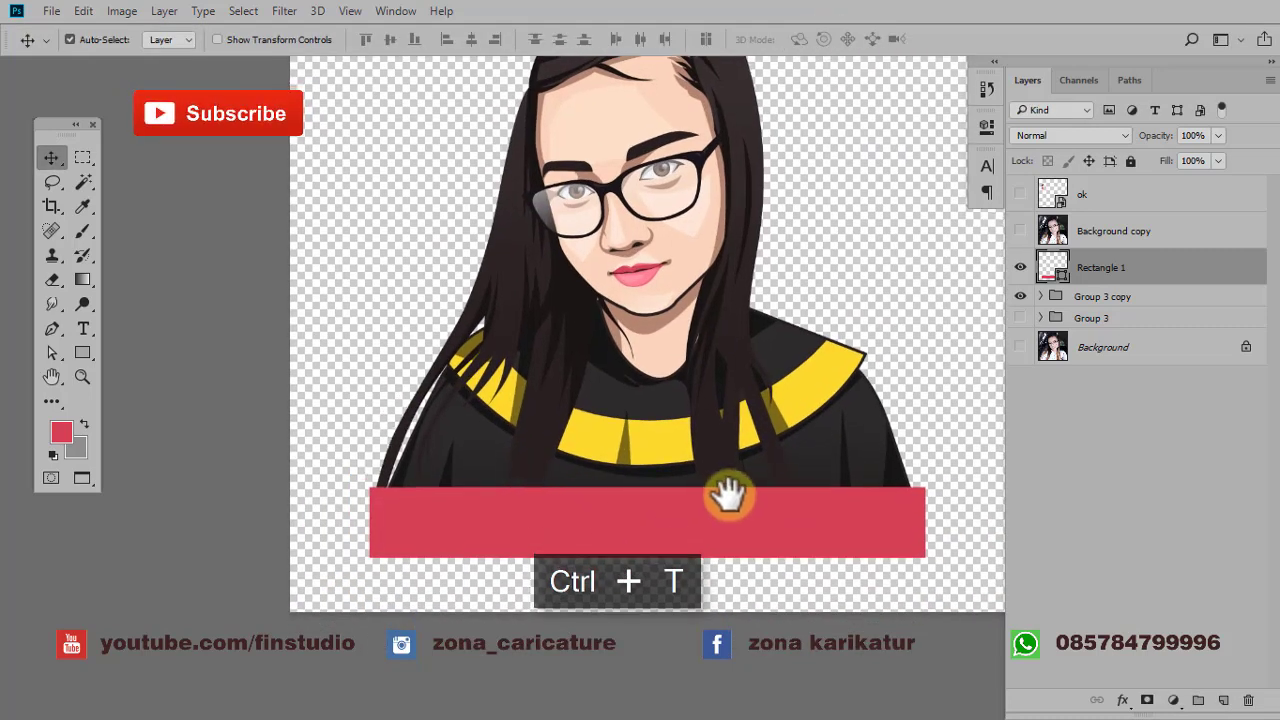
- Try a first warp curving the bar's edges, then undo it back to flat
key(ctrl+t)
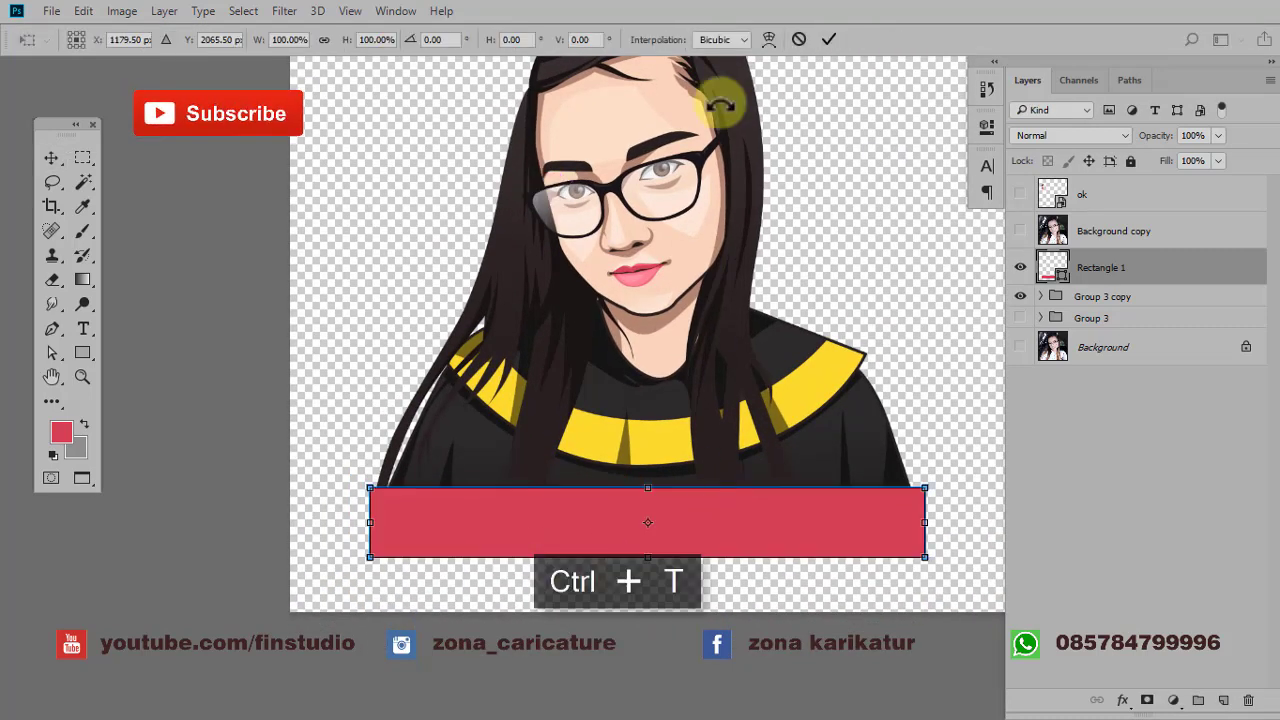
click(768, 41)
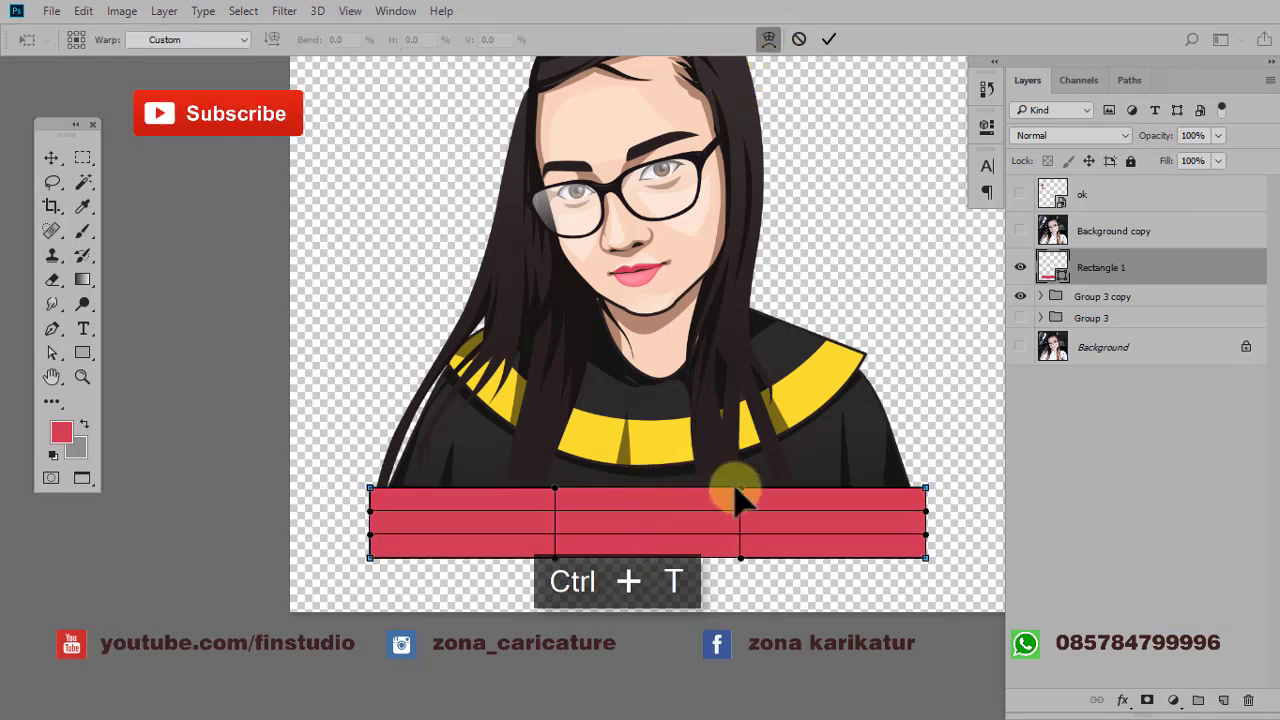
drag(737, 494, 745, 480)
drag(557, 494, 556, 478)
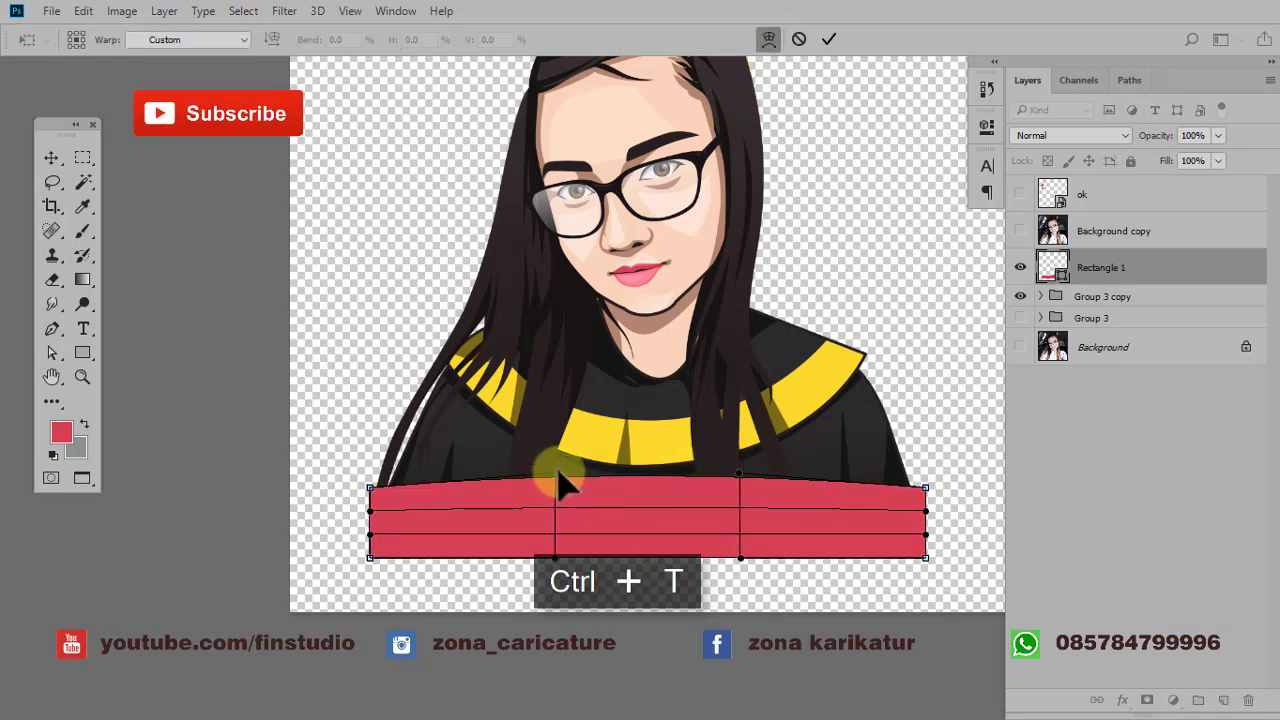
drag(556, 558, 553, 541)
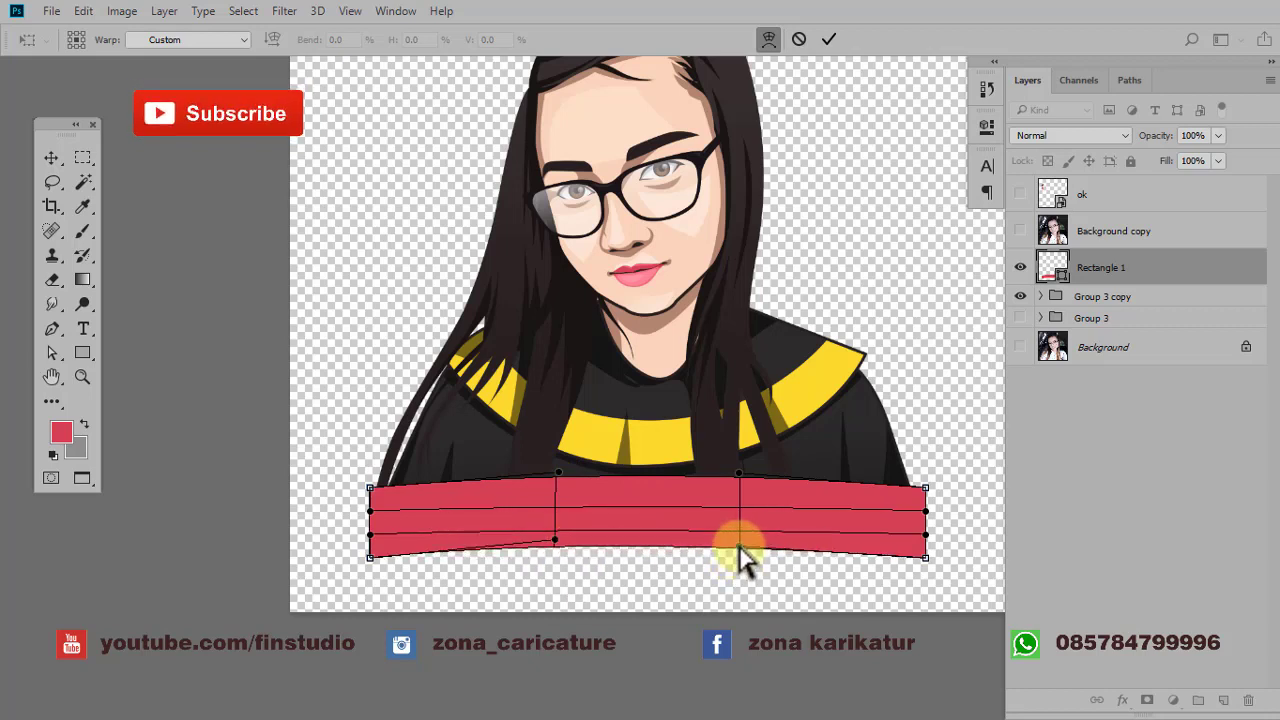
click(832, 48)
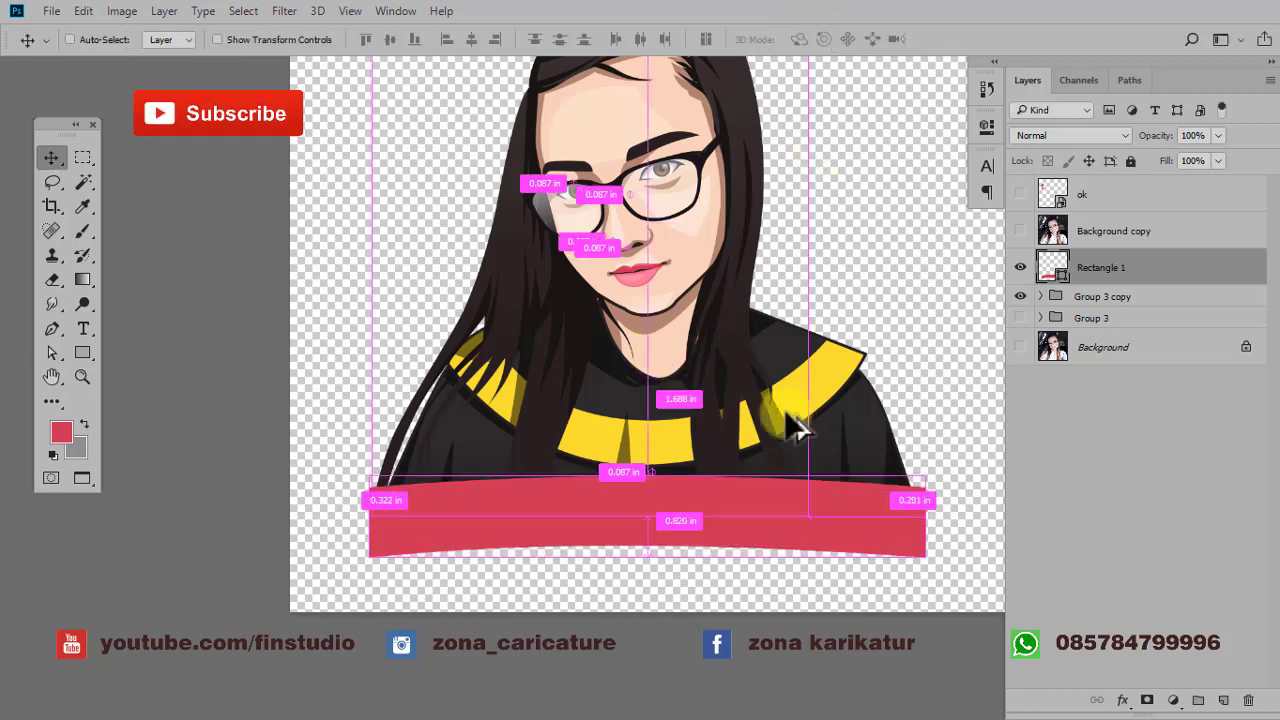
scroll(794, 423, down, 1)
key(ctrl+alt+z)
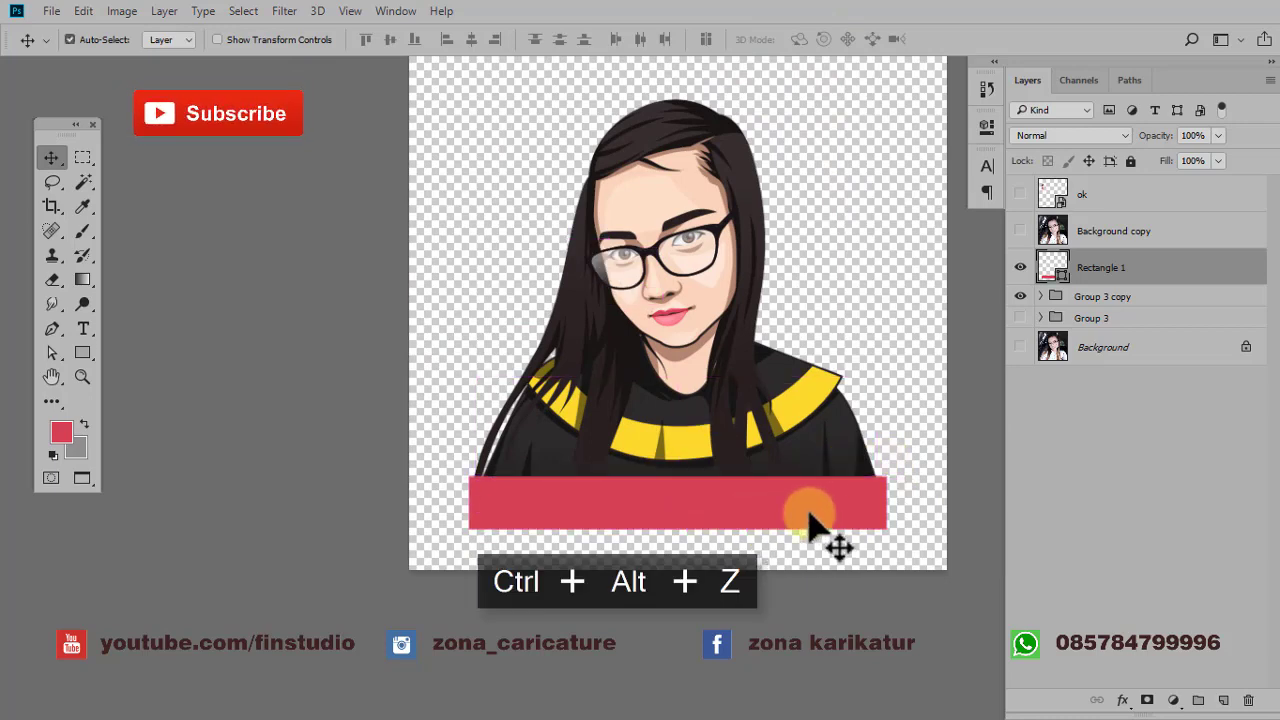
scroll(700, 515, up, 2)
drag(820, 512, 753, 512)
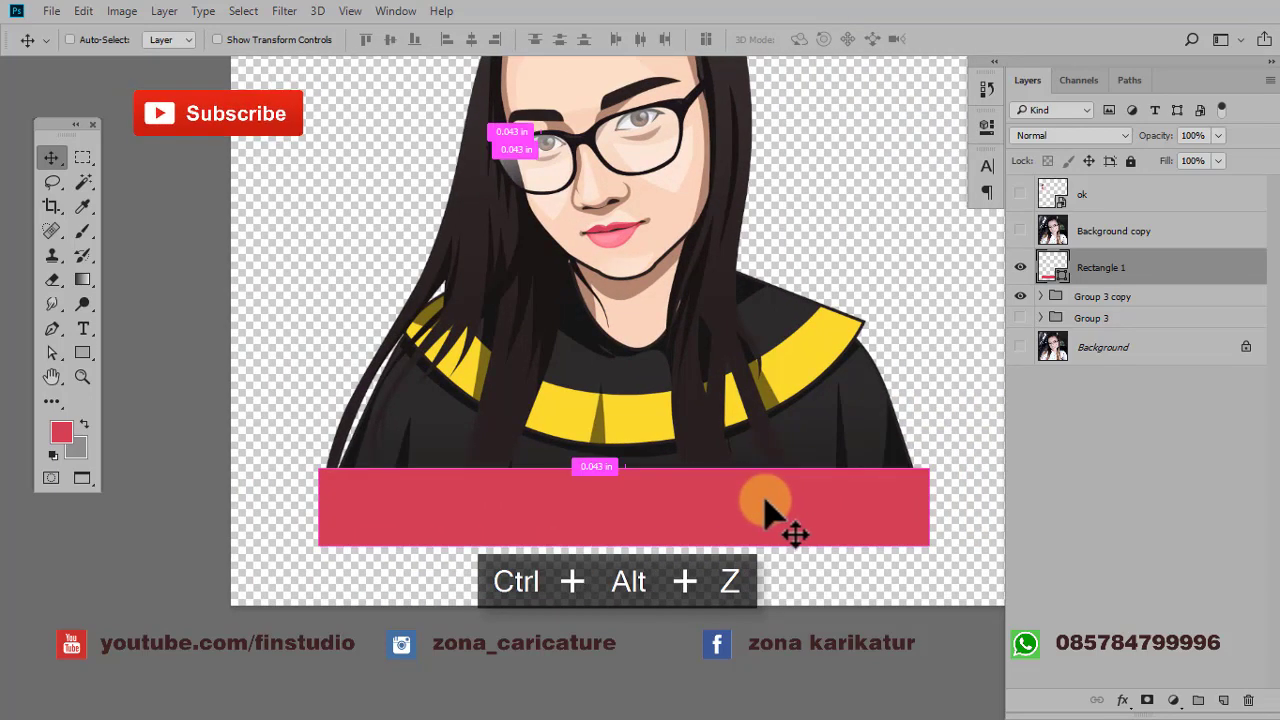
- Warp the bar, arching its top edge and bending its middle and left side
key(ctrl+t)
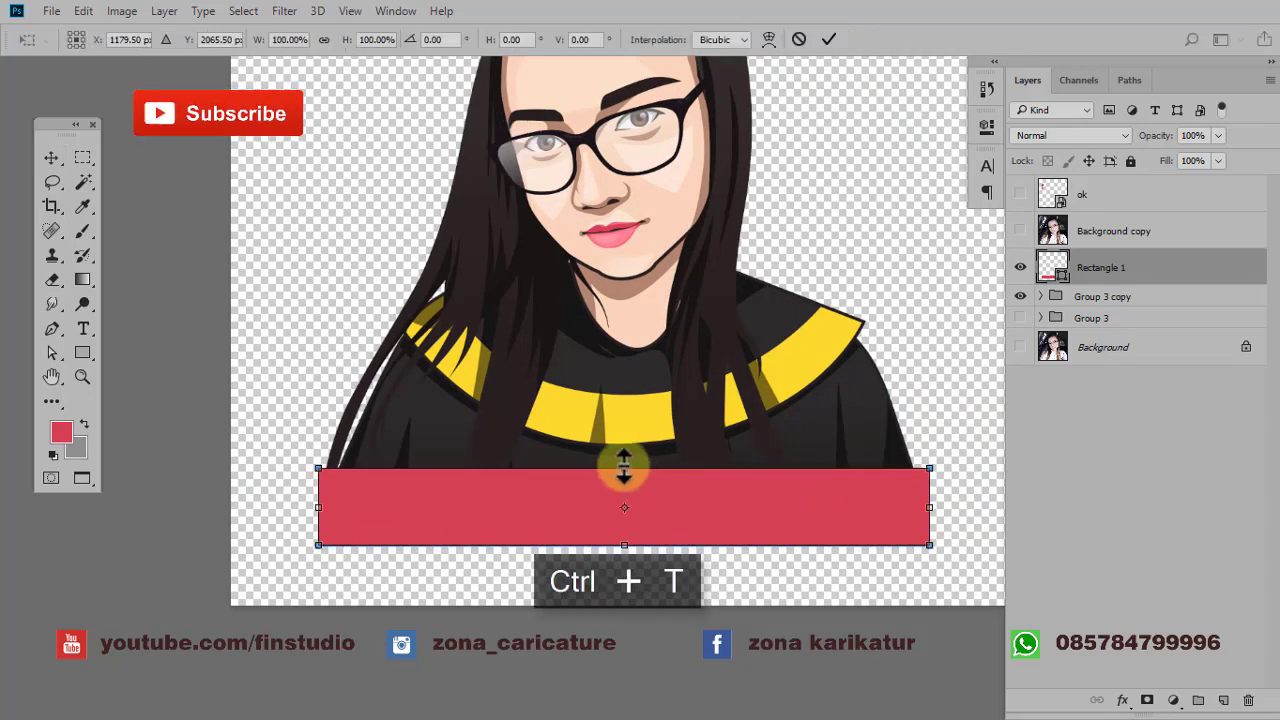
click(769, 41)
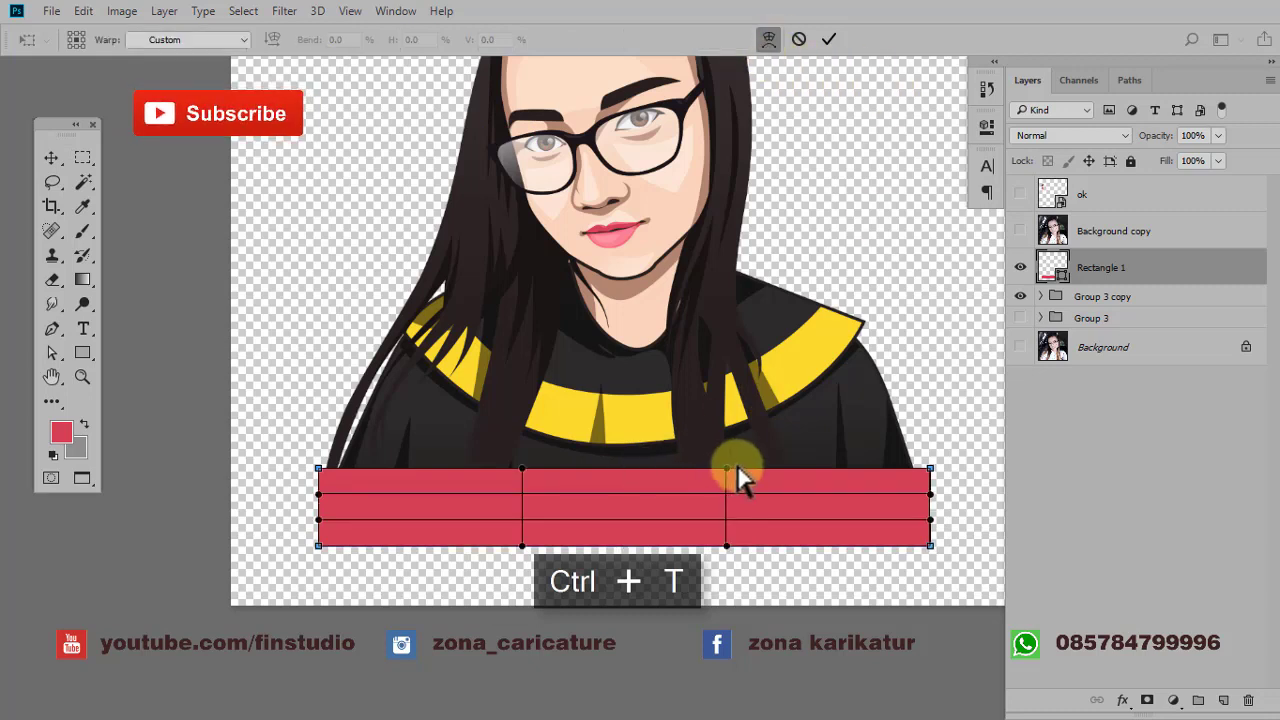
drag(729, 478, 725, 431)
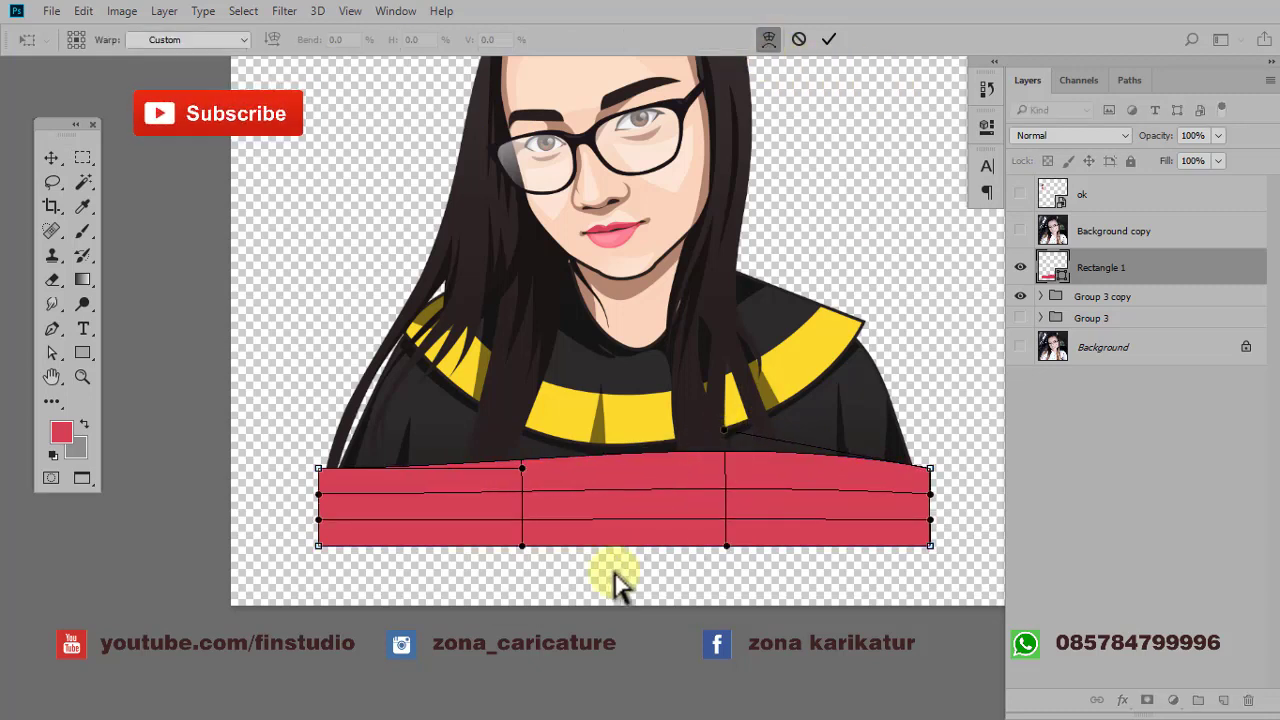
drag(727, 547, 727, 516)
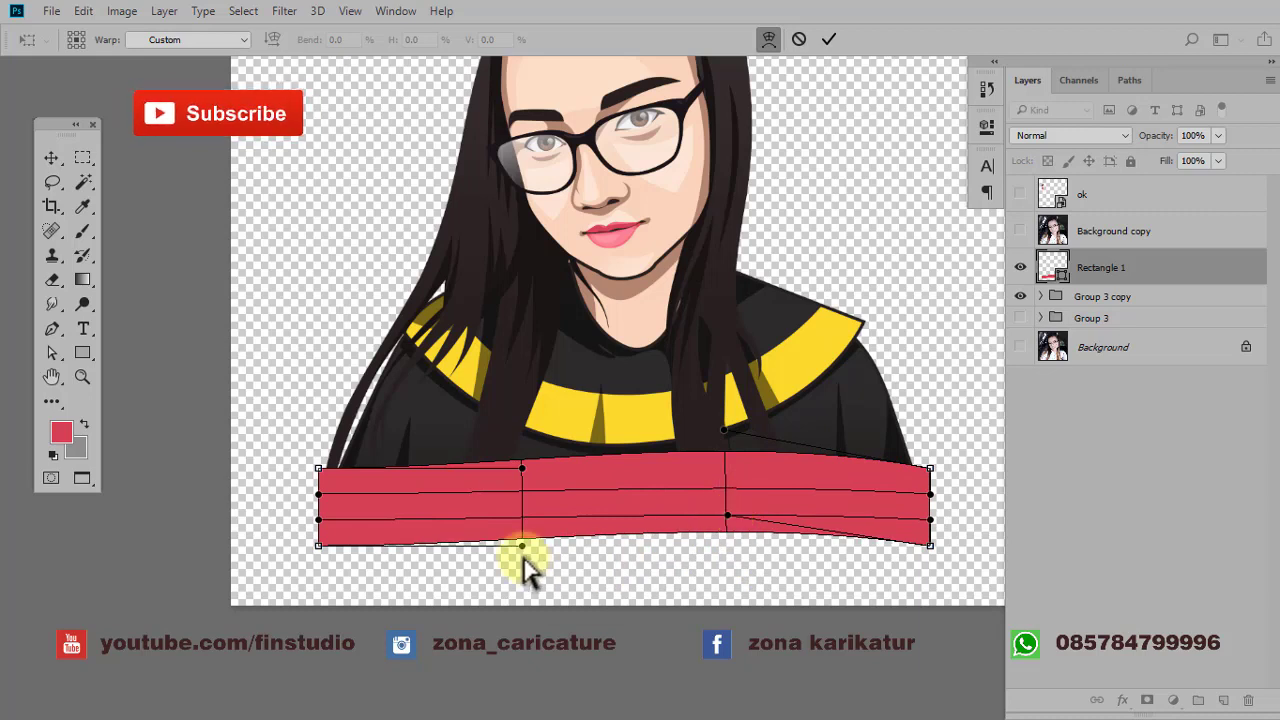
drag(521, 550, 521, 567)
drag(521, 467, 520, 490)
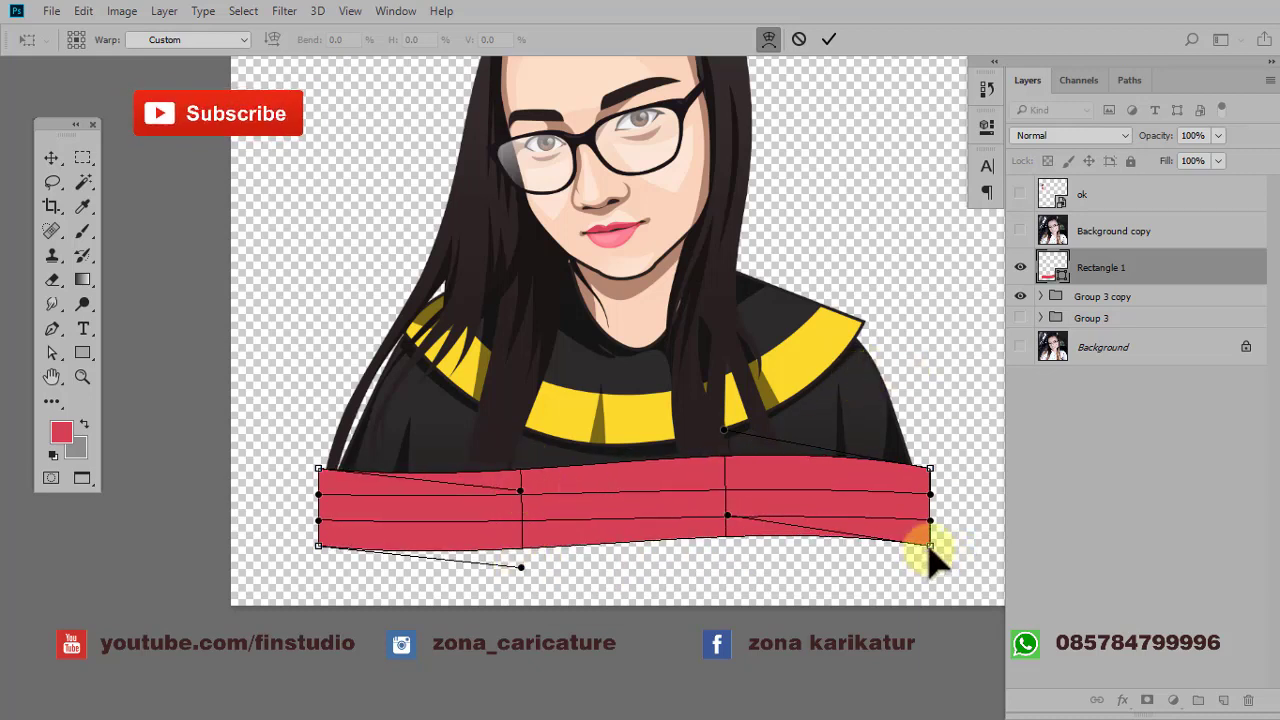
- Pinch and flare the banner's corners into ribbon ends and commit the warp
drag(930, 546, 907, 545)
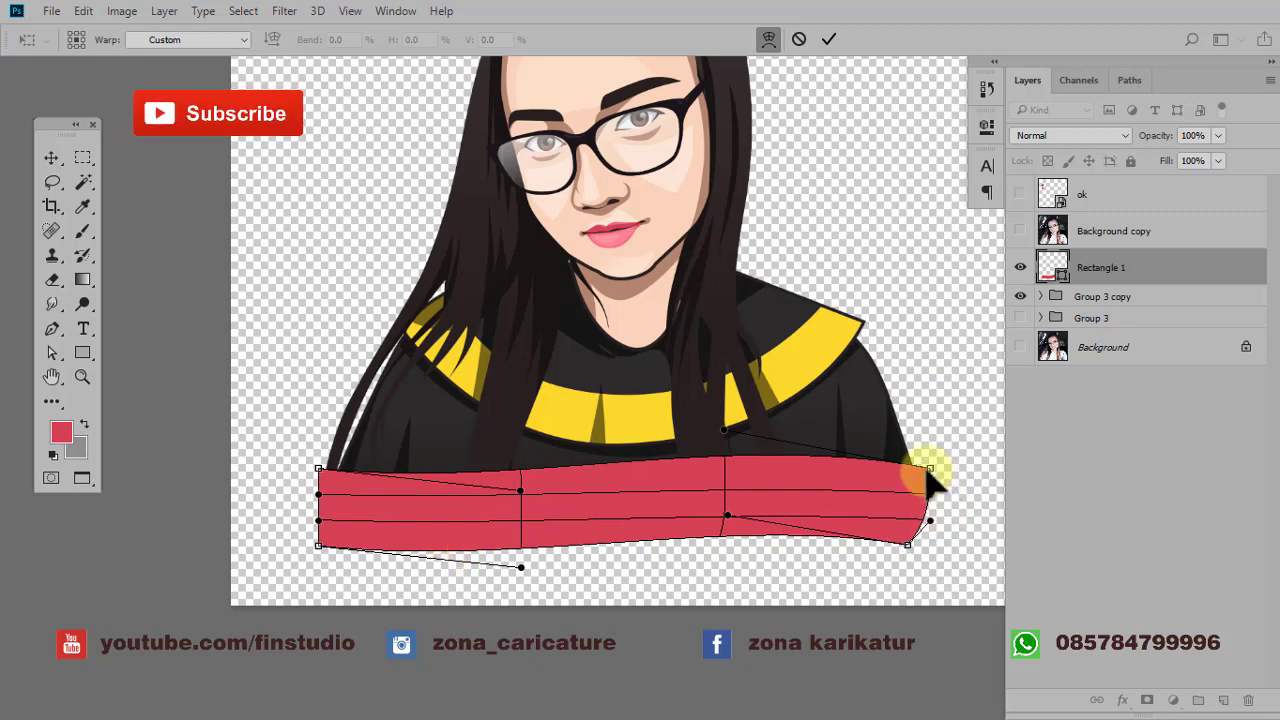
drag(929, 469, 943, 470)
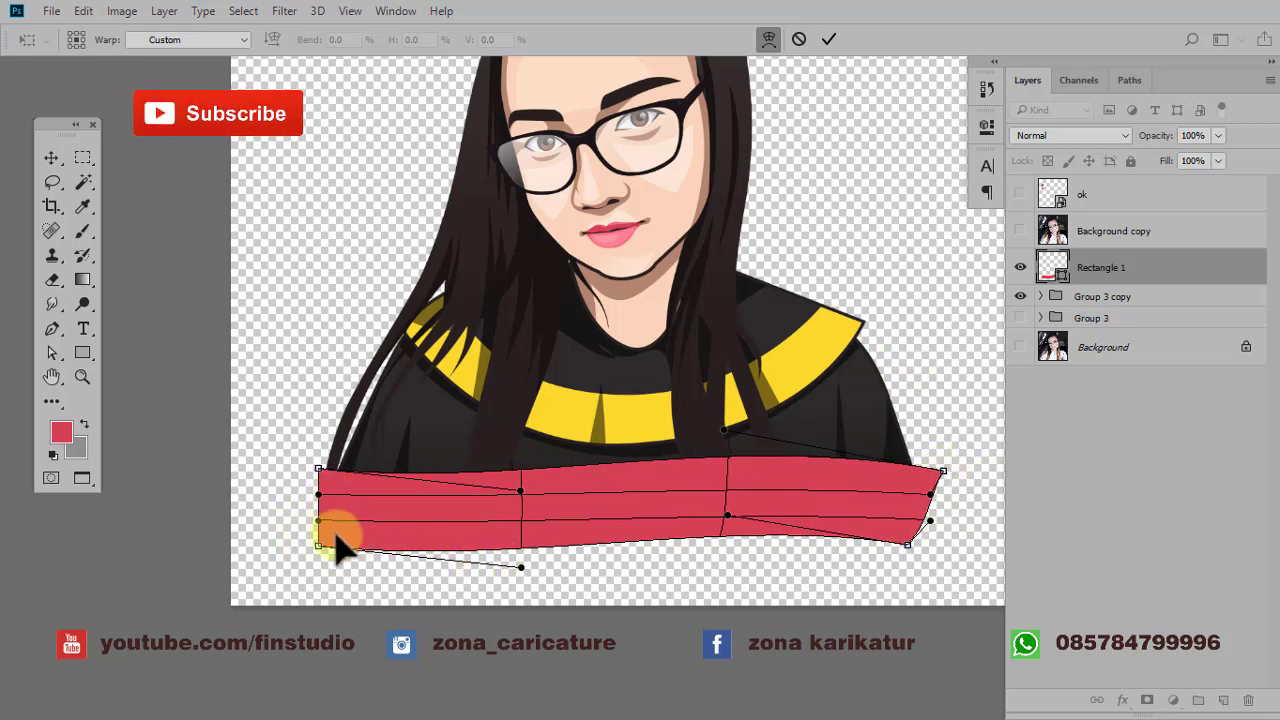
drag(320, 546, 344, 553)
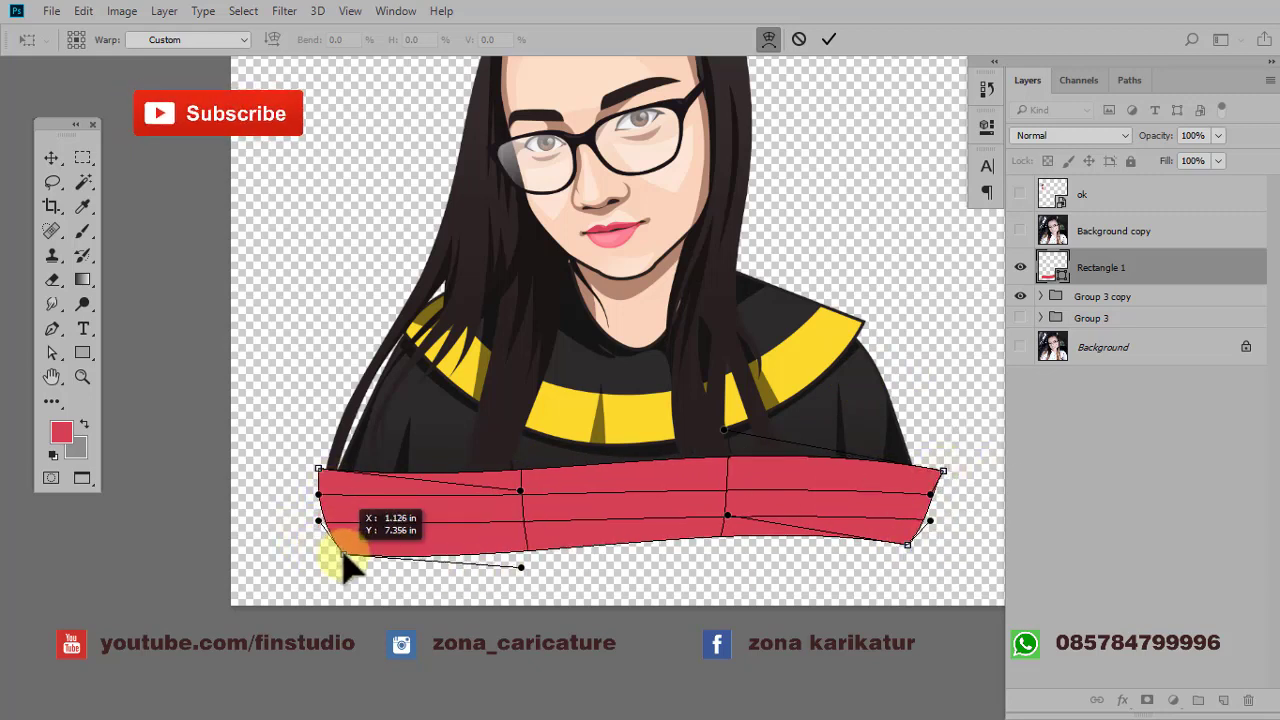
drag(320, 470, 318, 481)
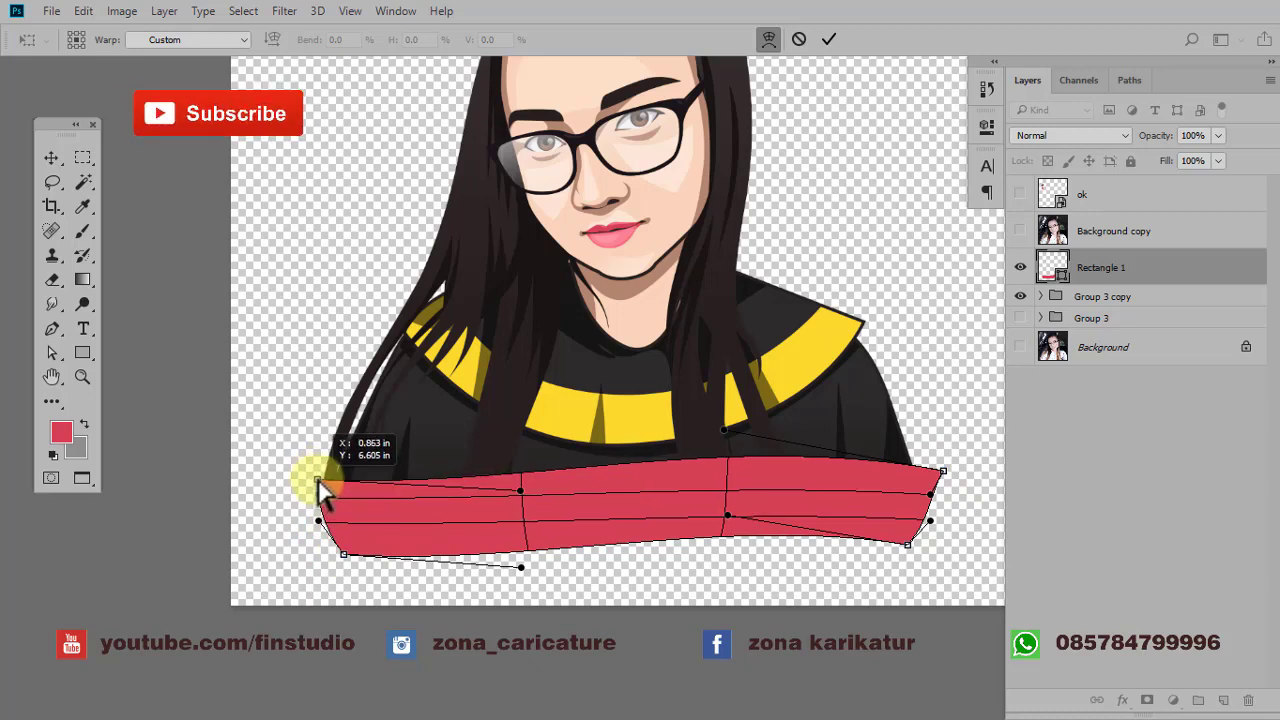
scroll(720, 445, down, 1)
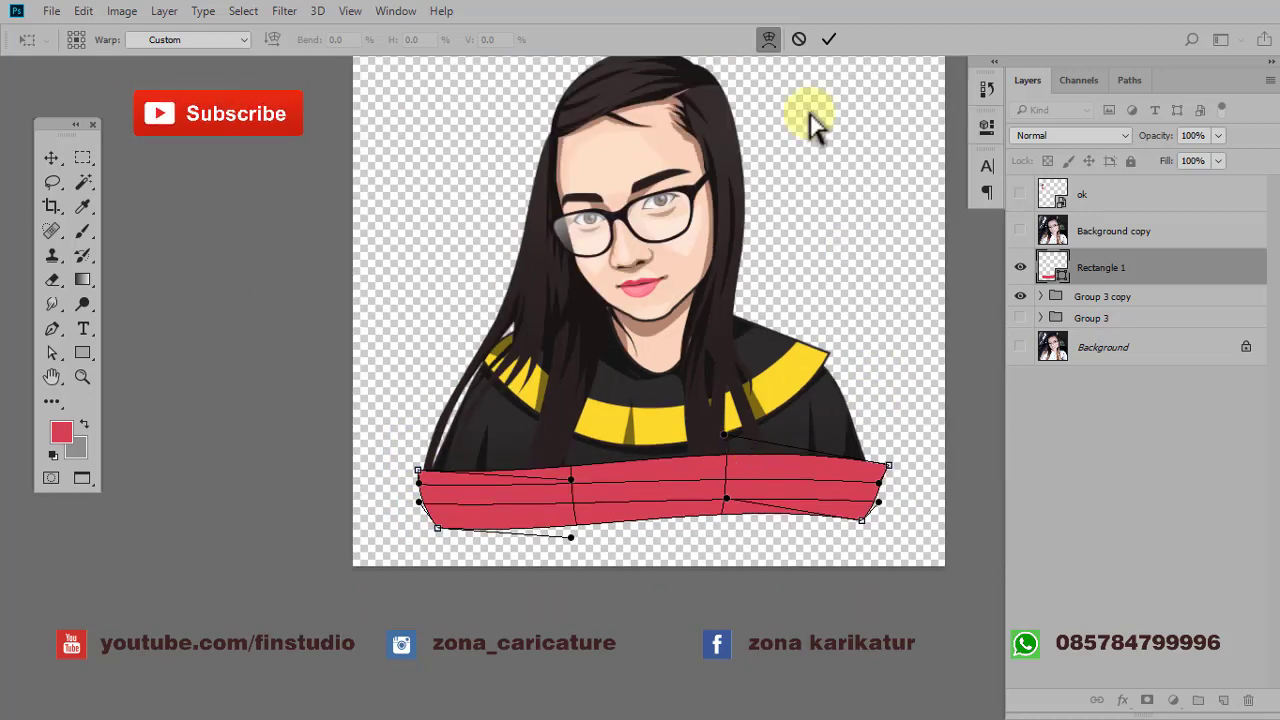
click(828, 40)
scroll(766, 371, up, 1)
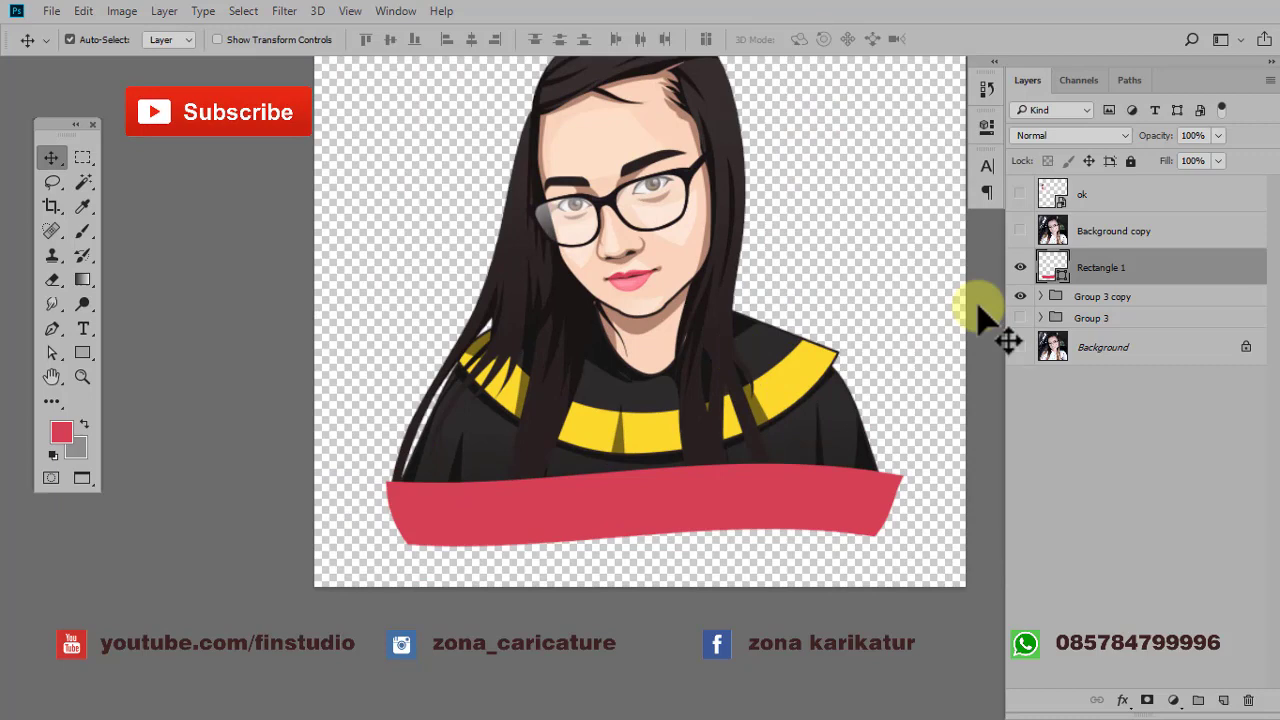
- Change the ribbon banner's fill to a brighter red
double_click(1052, 266)
mouse_move(897, 434)
mouse_down()
mouse_move(870, 318)
mouse_move(978, 322)
mouse_up()
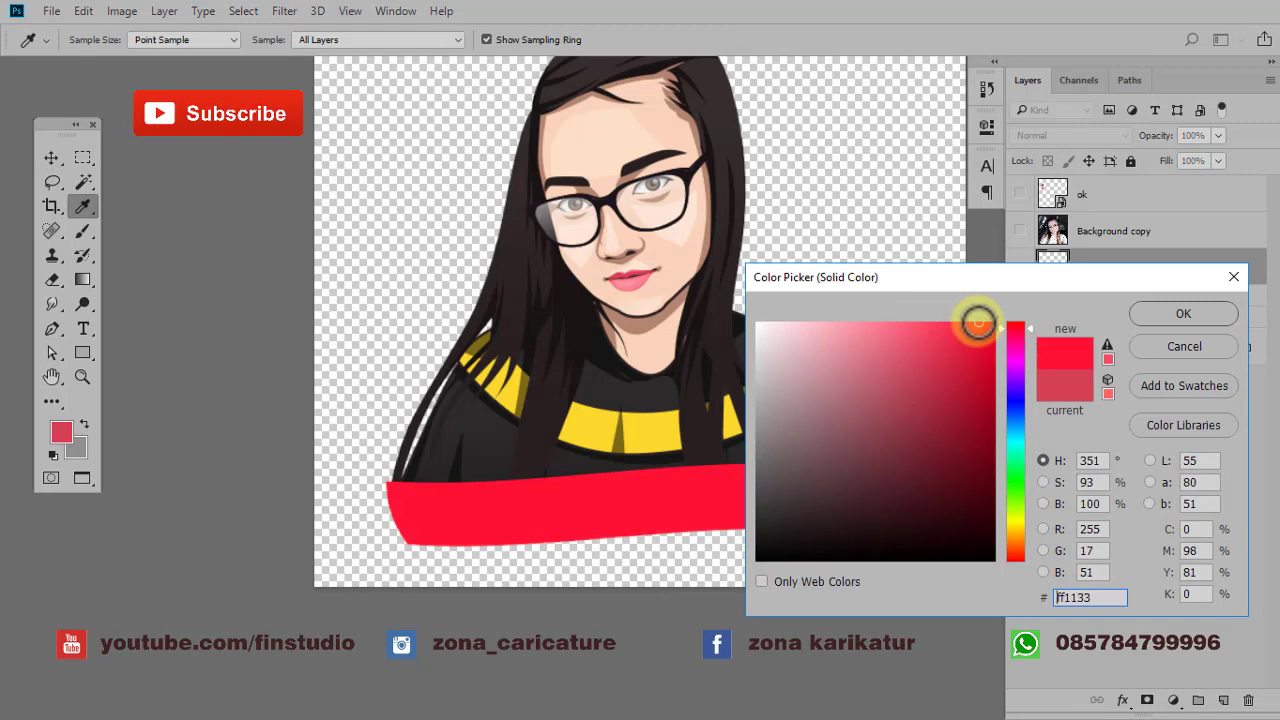
click(1183, 314)
key(v)
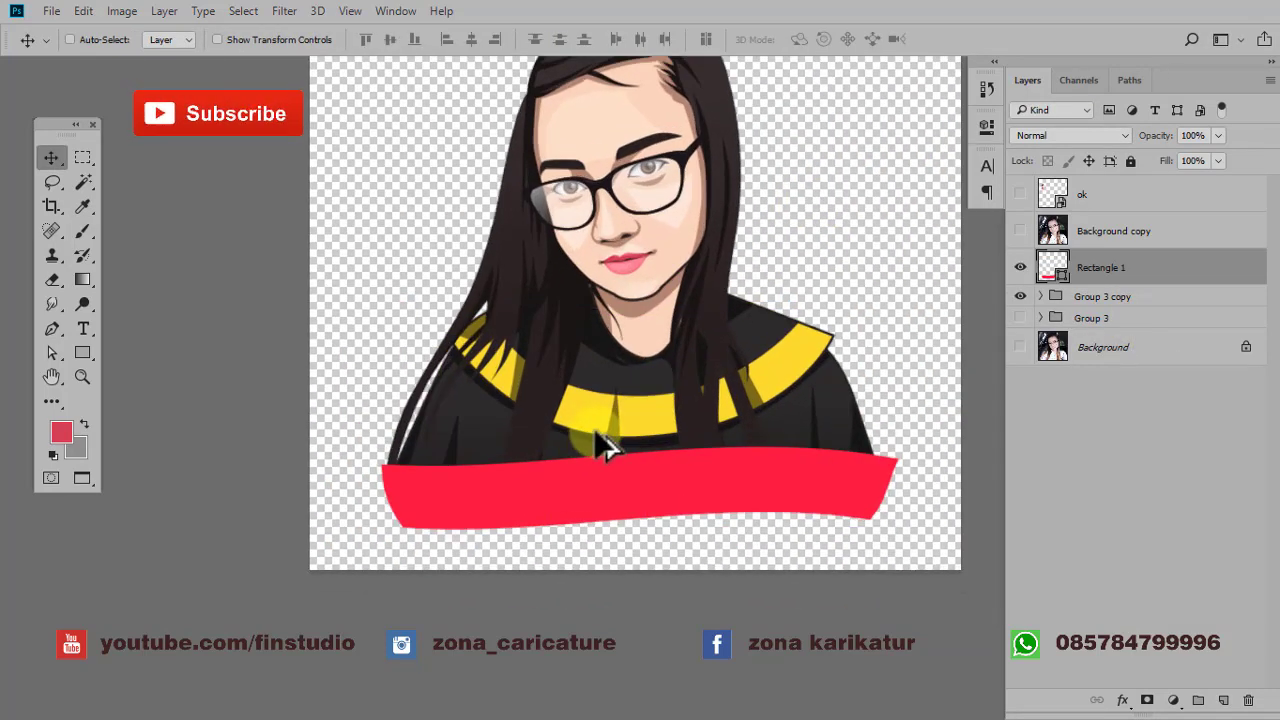
scroll(596, 433, up, 2)
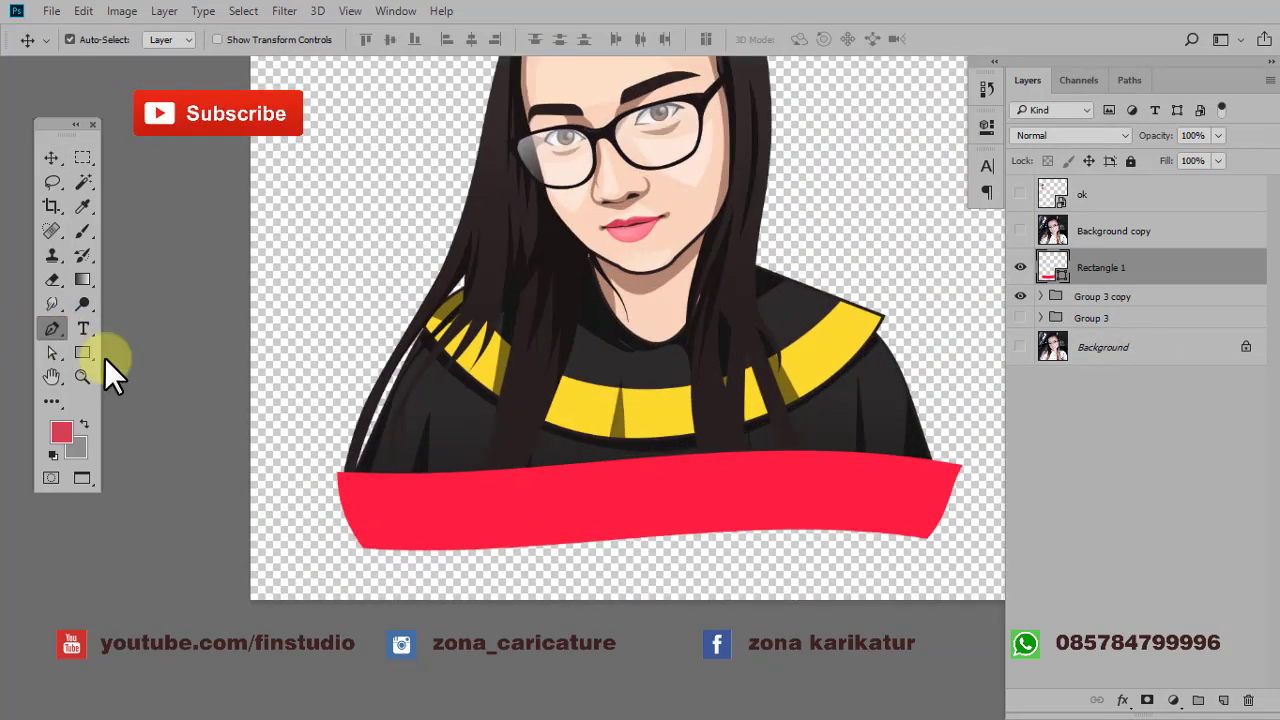
scroll(414, 391, down, 2)
scroll(383, 451, up, 2)
scroll(400, 445, up, 1)
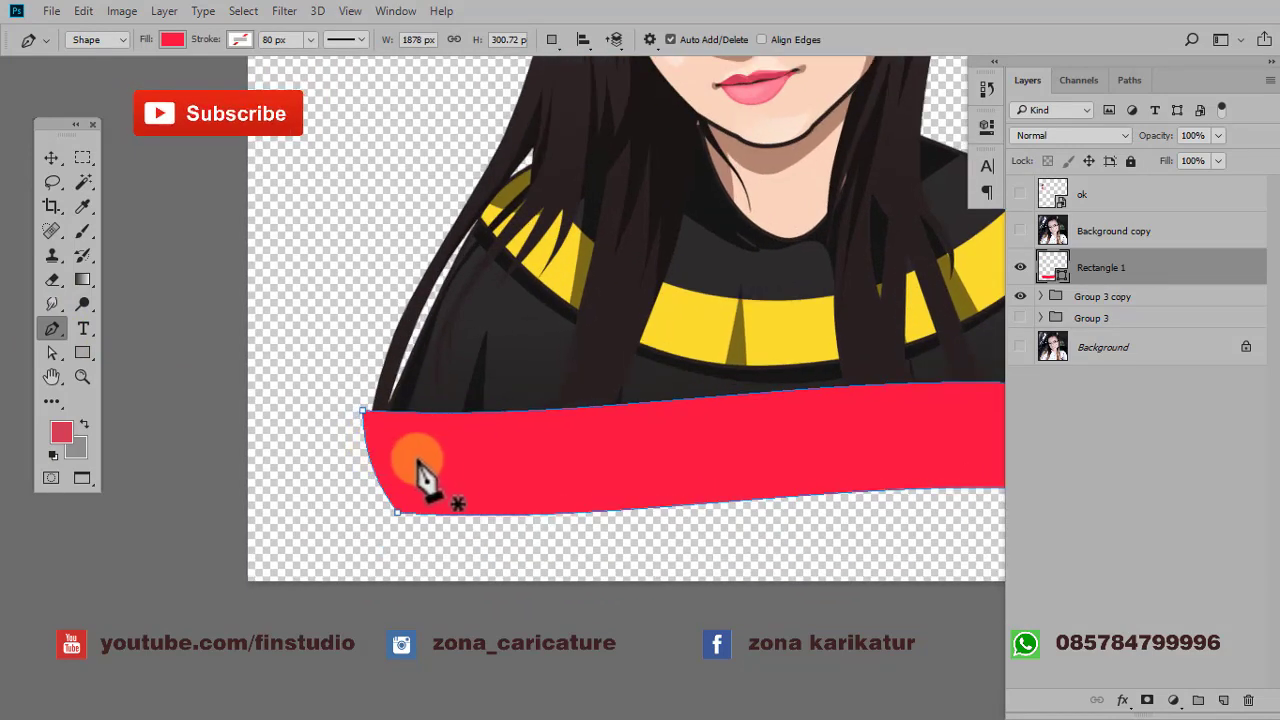
- Draw a notched swallow-tail shape at the ribbon's left end
click(411, 459)
click(293, 488)
click(354, 515)
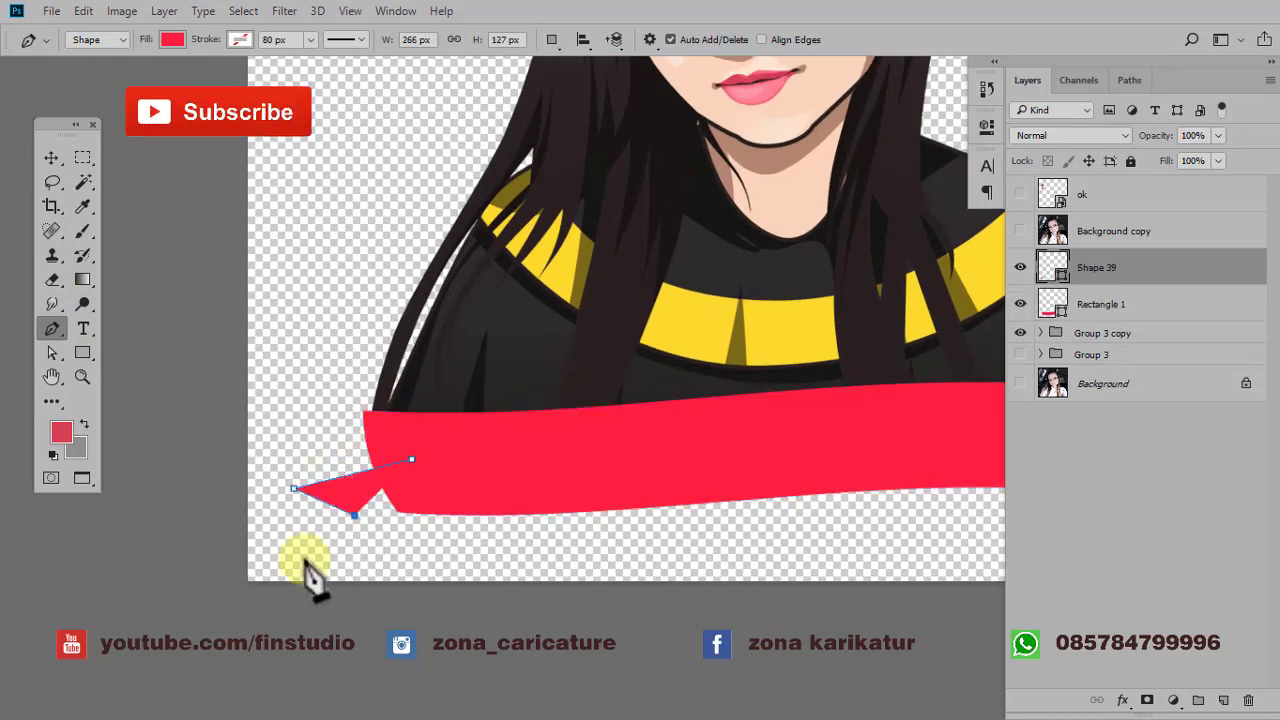
click(438, 538)
click(413, 462)
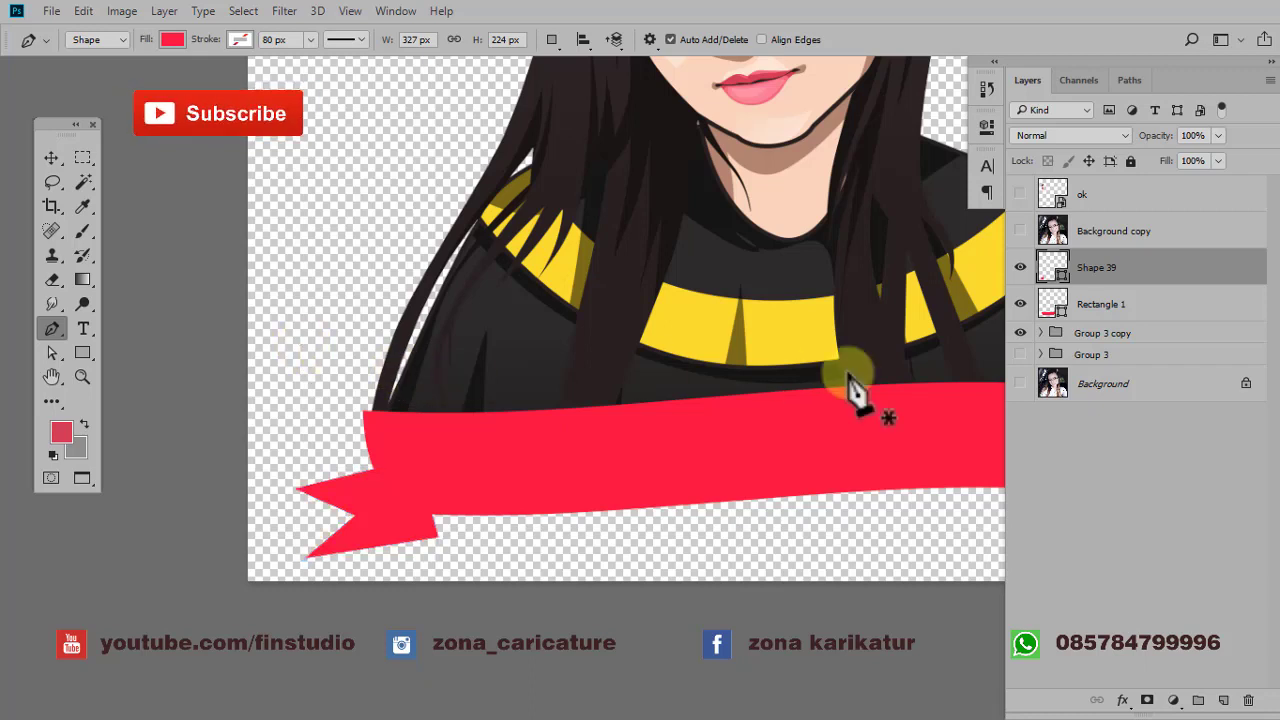
- Colour the tail darker red #cf102b and move its layer below Rectangle 1
double_click(1056, 268)
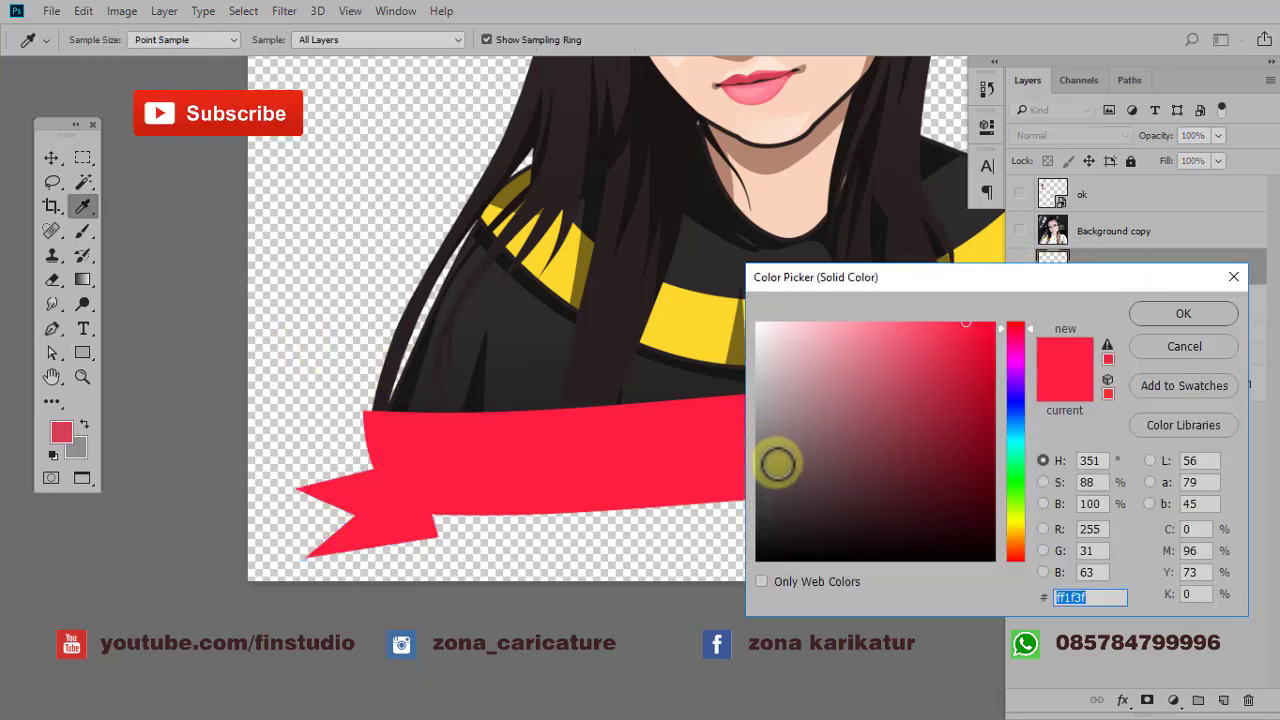
click(975, 361)
drag(975, 361, 977, 368)
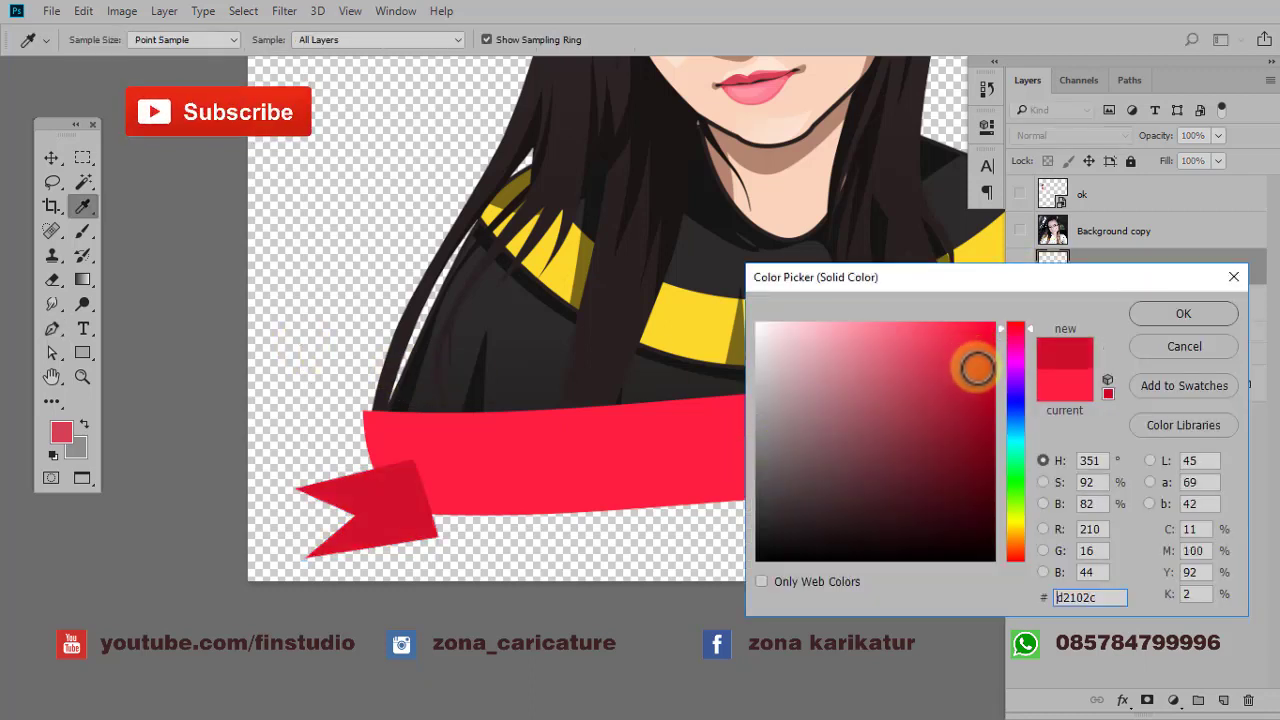
click(1176, 316)
drag(1100, 268, 1112, 323)
scroll(300, 385, down, 1)
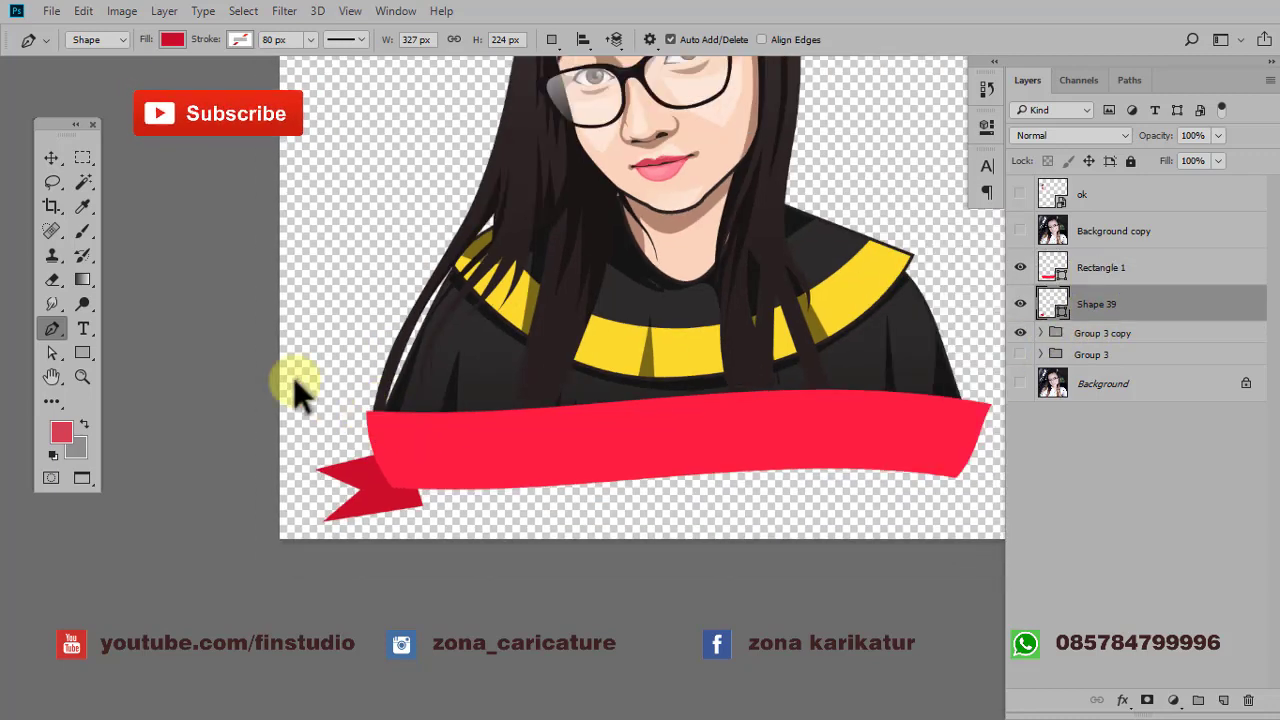
click(49, 165)
drag(623, 457, 425, 478)
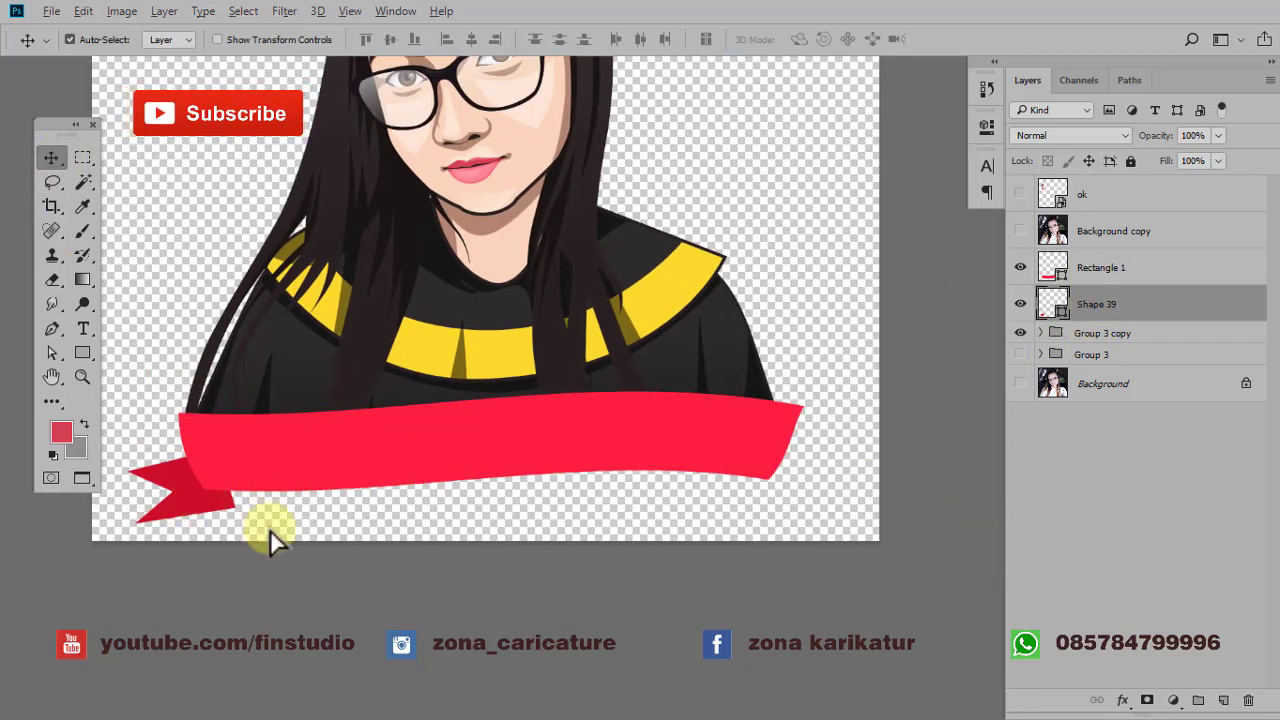
- Duplicate the tail, flip it horizontally and place it behind the ribbon's right end
drag(270, 530, 820, 452)
right_click(825, 454)
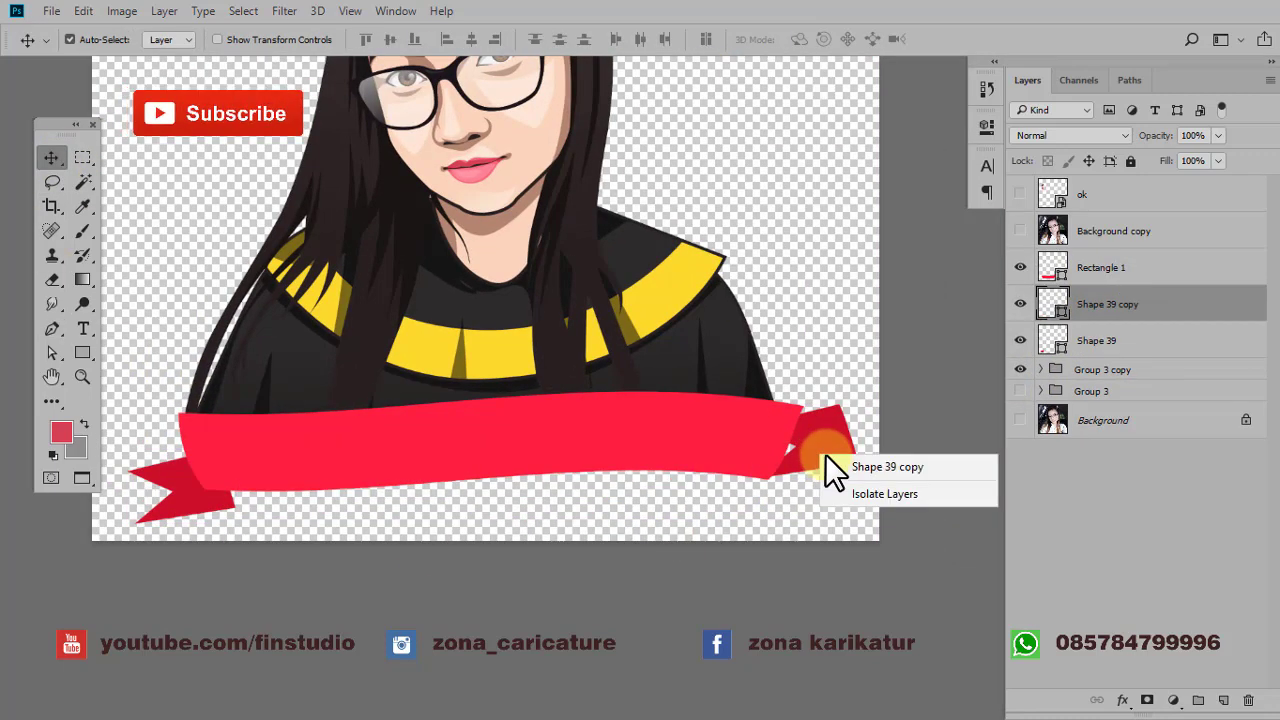
click(808, 440)
key(ctrl+t)
right_click(810, 438)
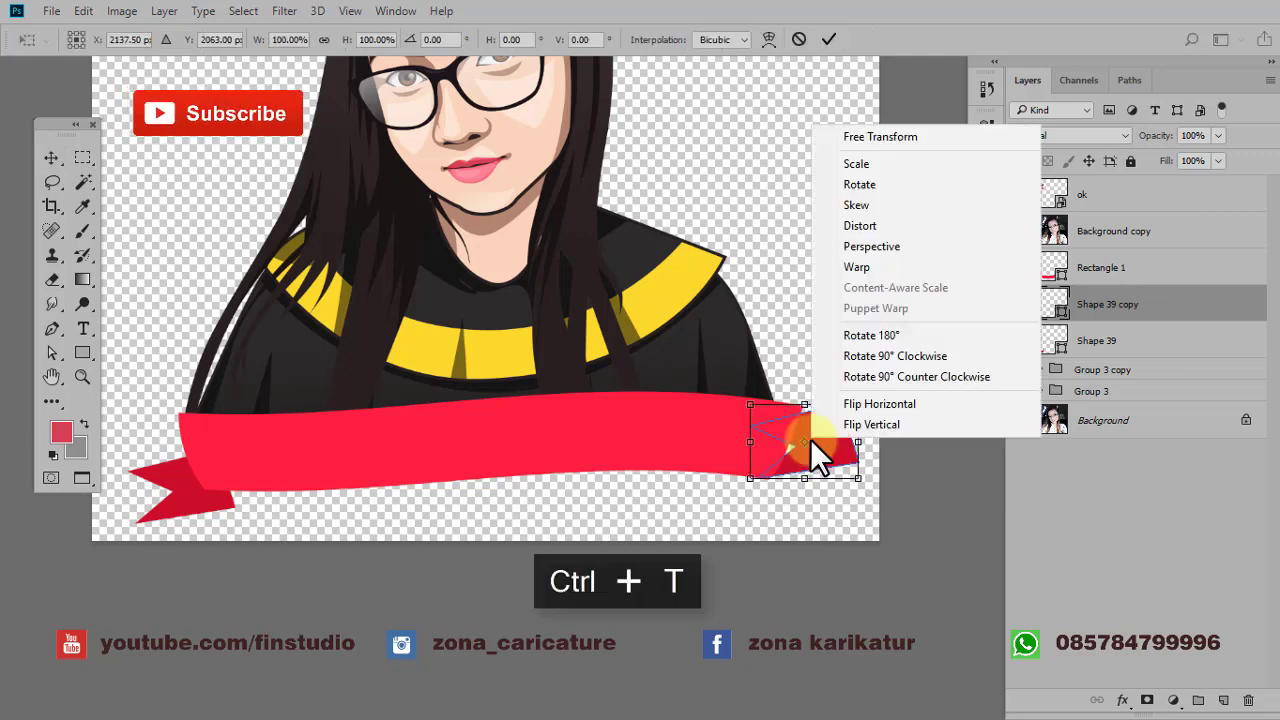
click(875, 400)
drag(814, 432, 820, 425)
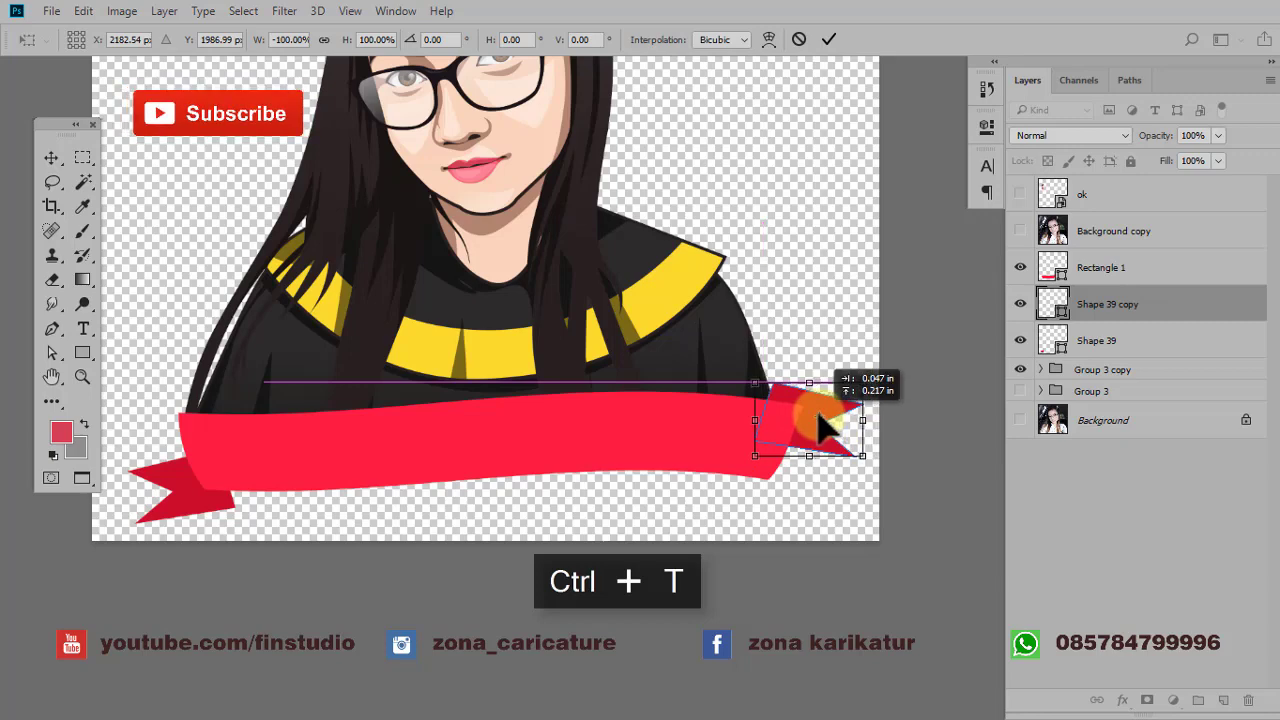
drag(816, 414, 816, 414)
click(826, 42)
scroll(766, 323, down, 5)
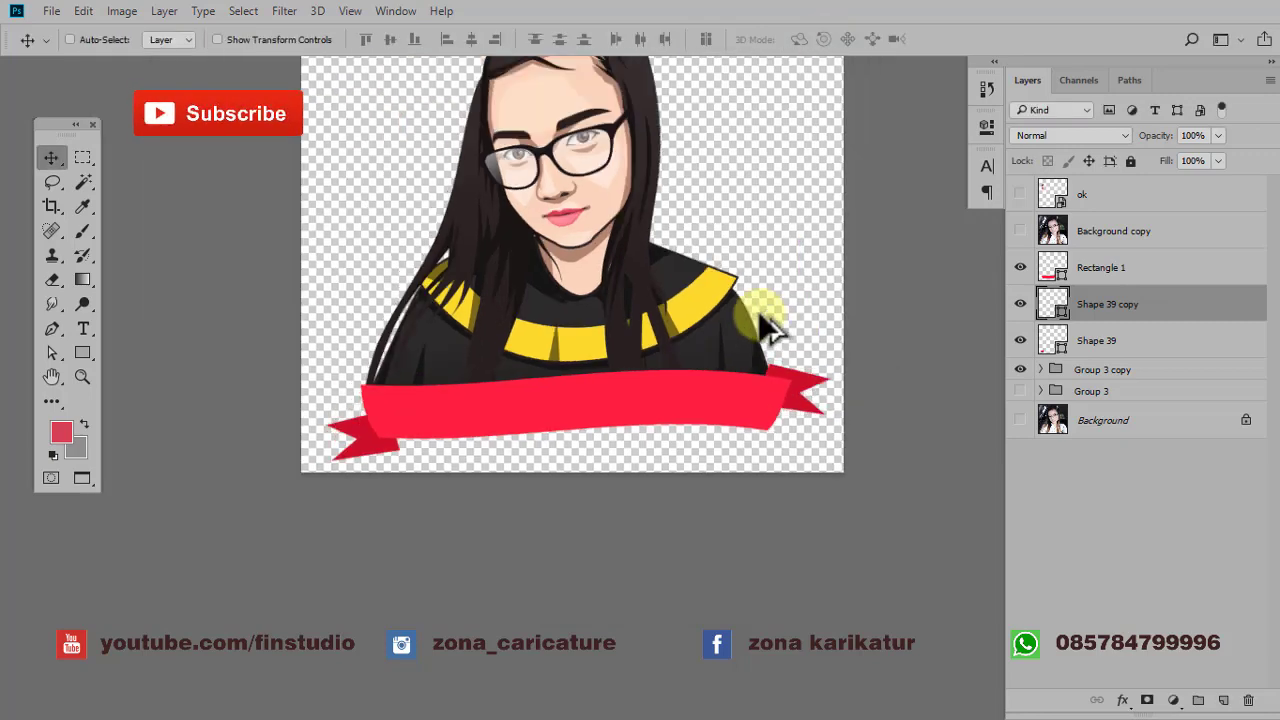
scroll(718, 245, up, 1)
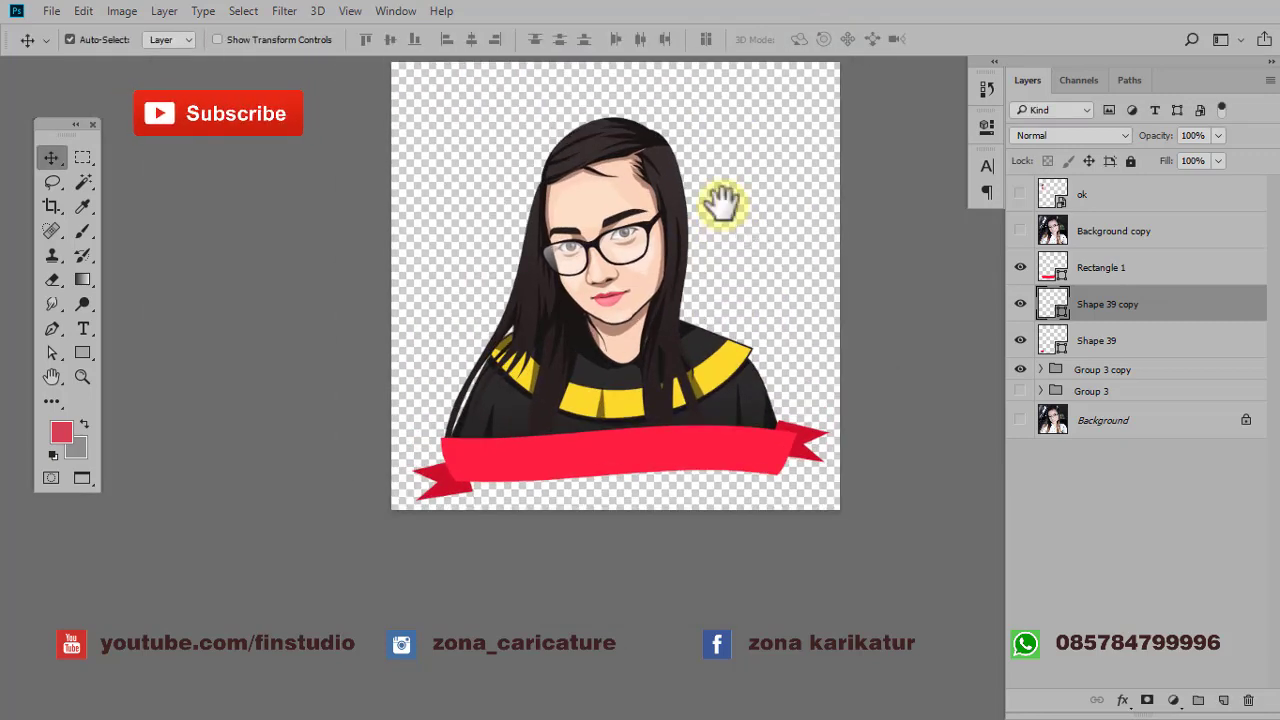
drag(723, 203, 716, 228)
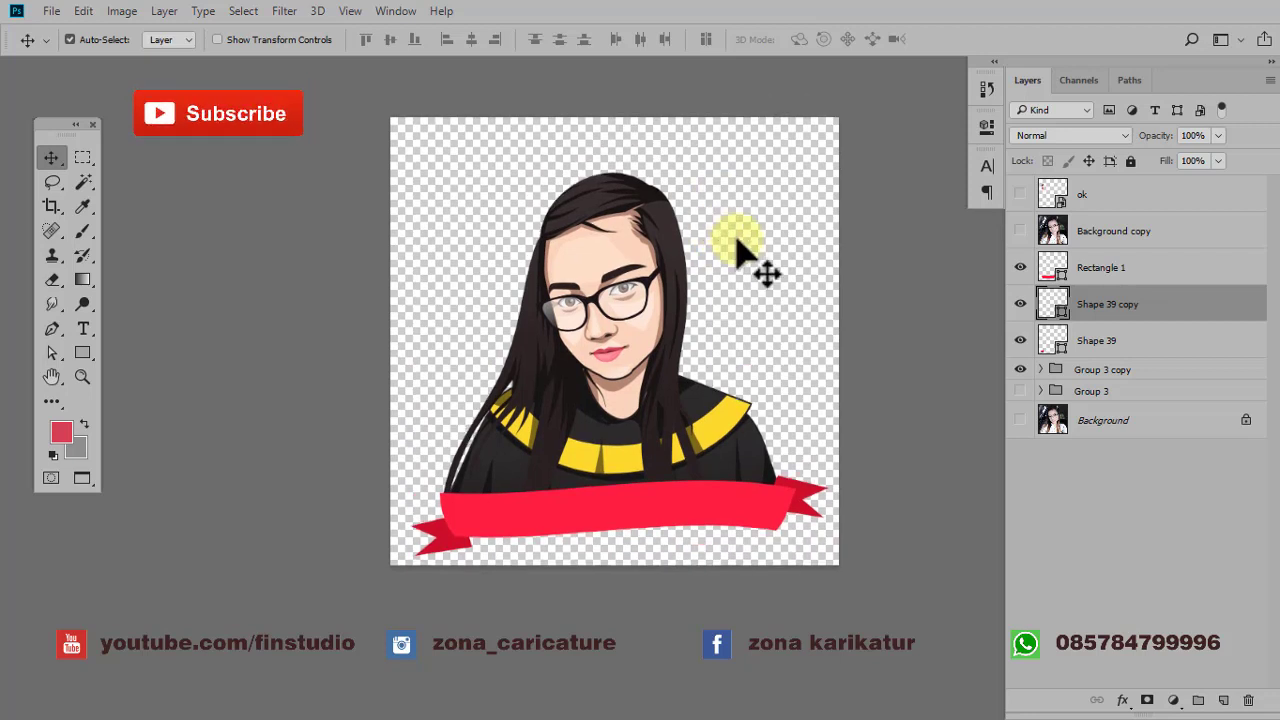
mouse_move(660, 512)
mouse_down()
mouse_move(651, 492)
mouse_move(709, 434)
mouse_up()
scroll(644, 500, up, 2)
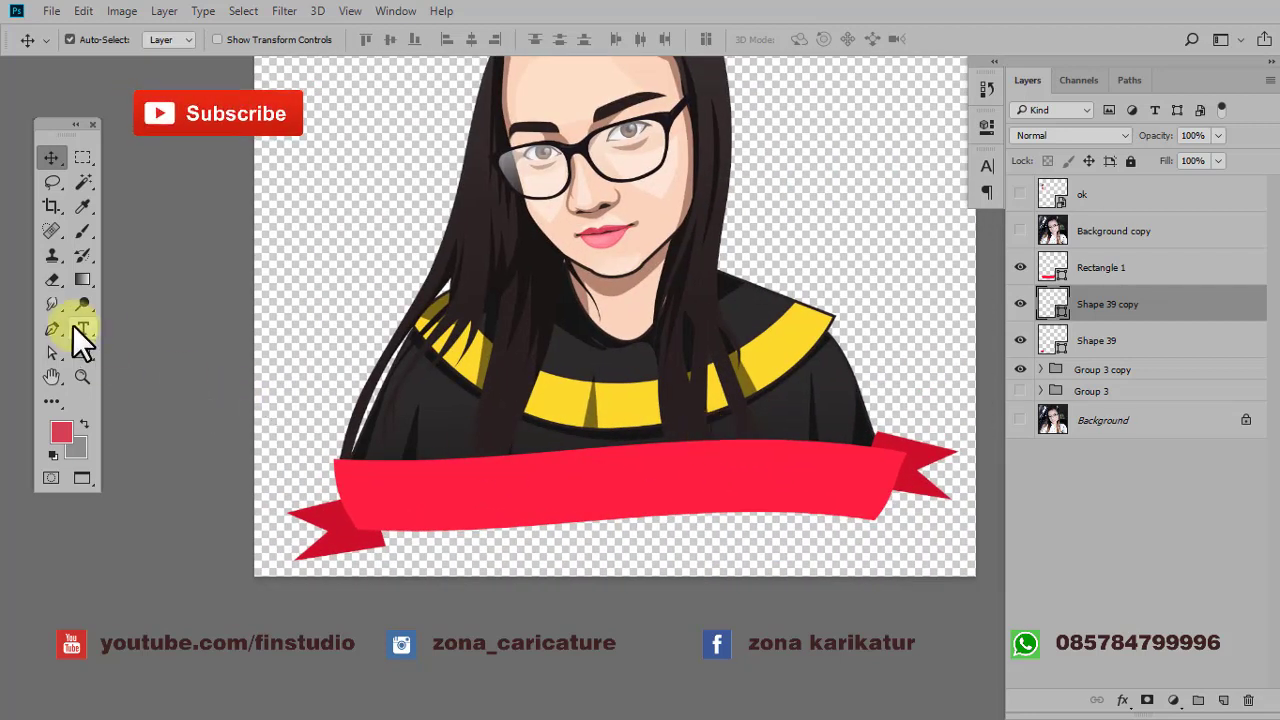
- Discard an empty text layer, then group the ribbon and both tails together
click(76, 327)
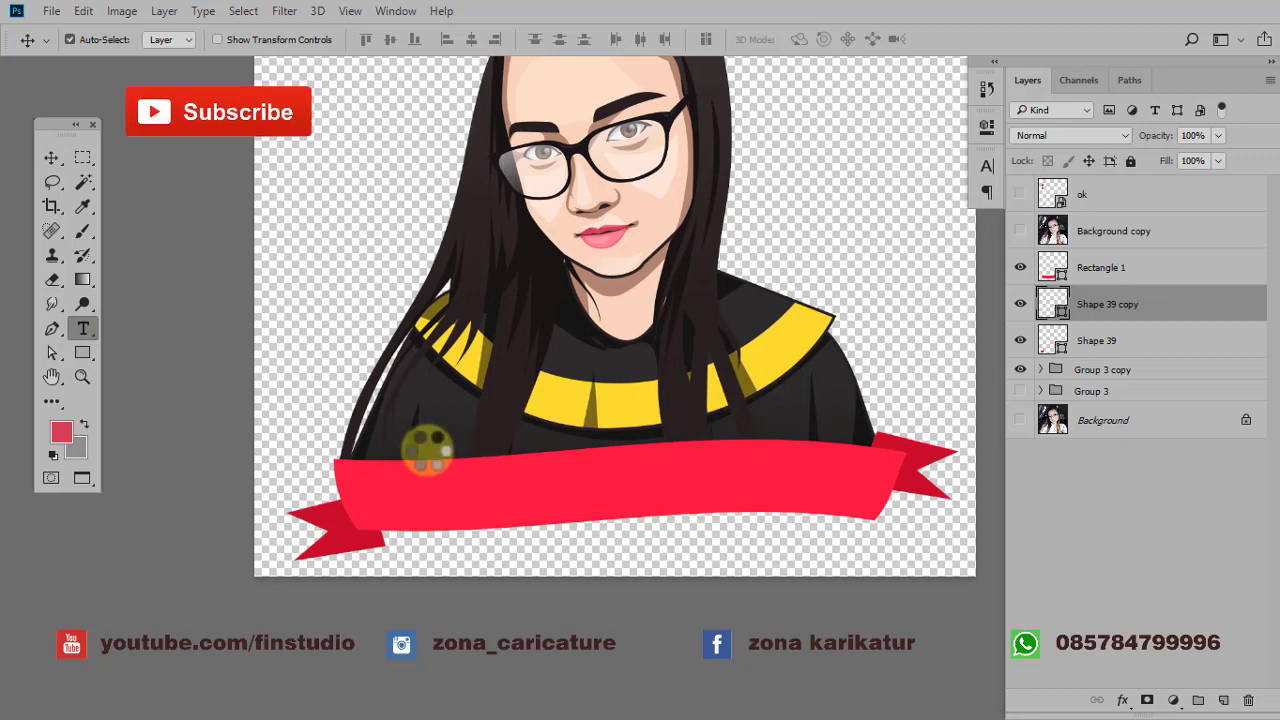
click(458, 502)
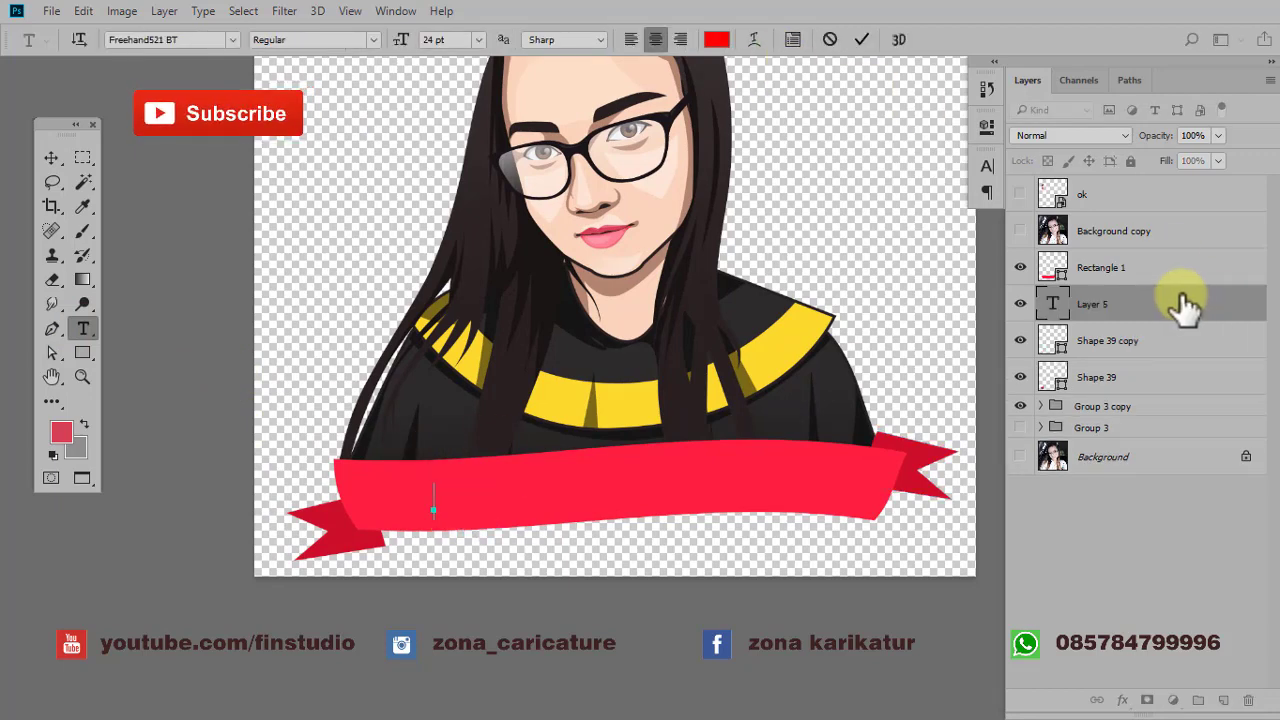
drag(1186, 305, 1250, 701)
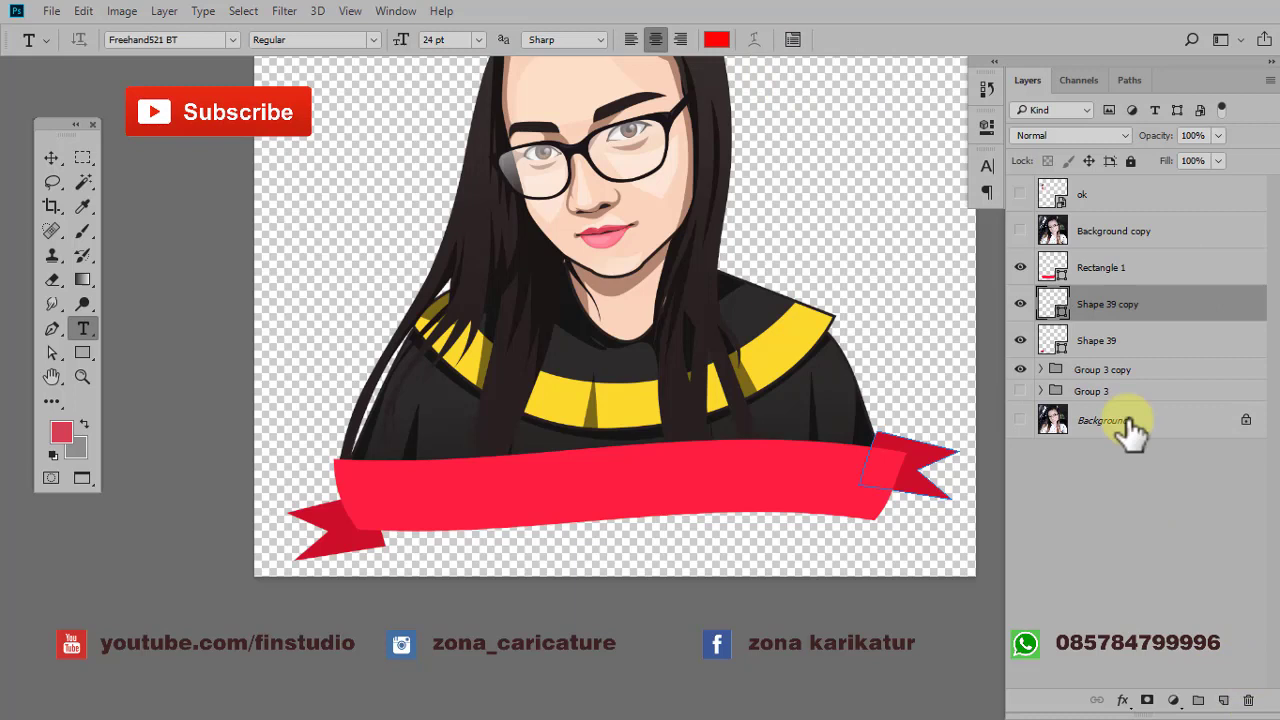
click(1120, 345)
shift+click(1128, 272)
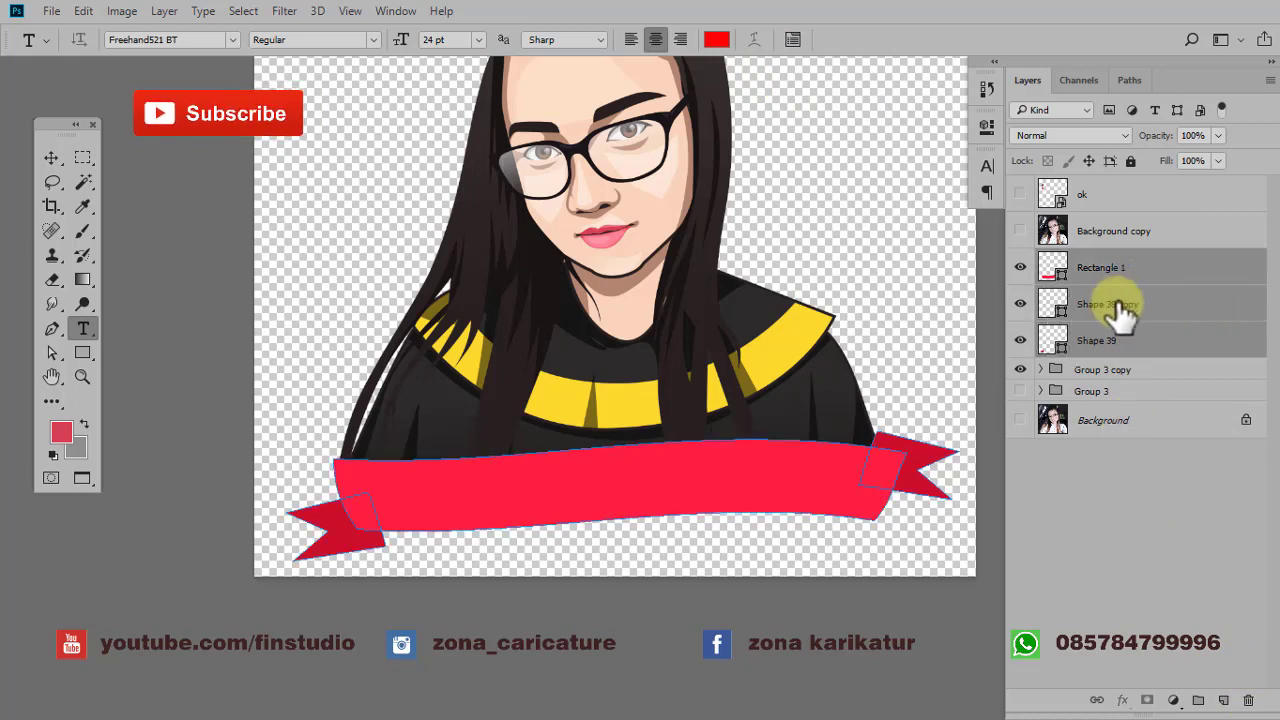
key(ctrl+g)
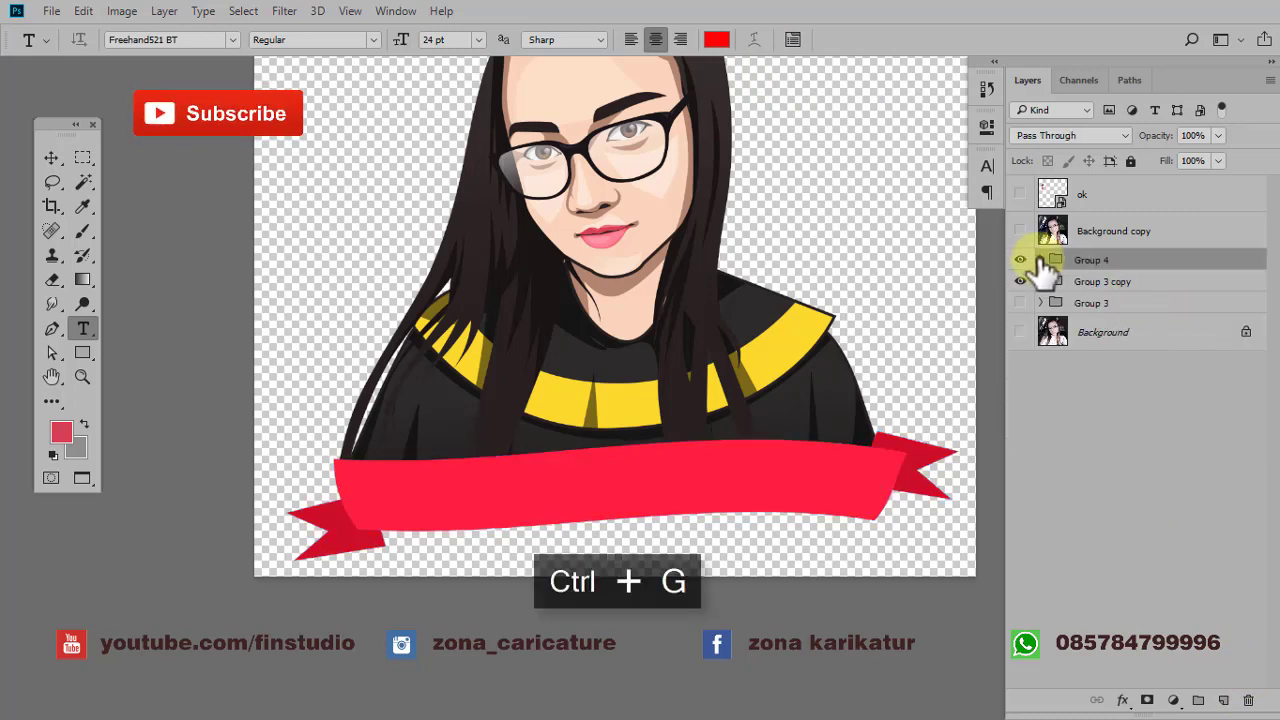
click(1040, 260)
click(1137, 288)
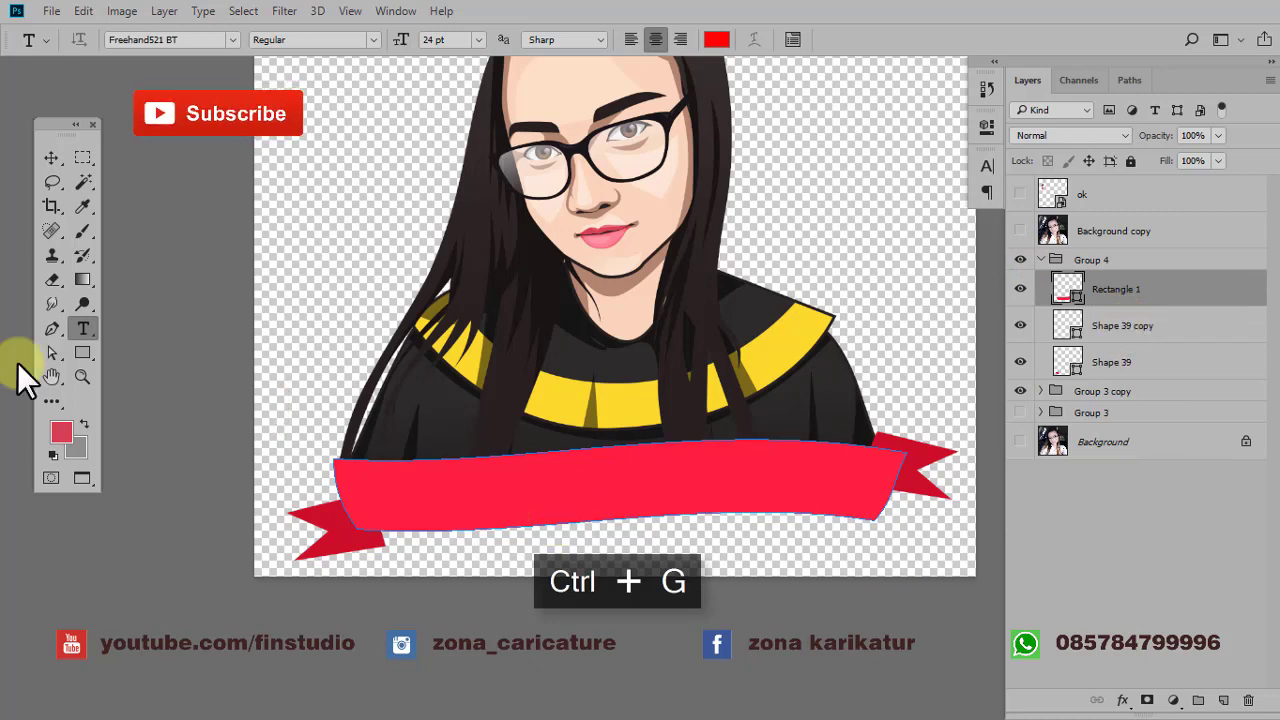
- Draw a gently curved guide path along the ribbon
click(50, 329)
click(495, 525)
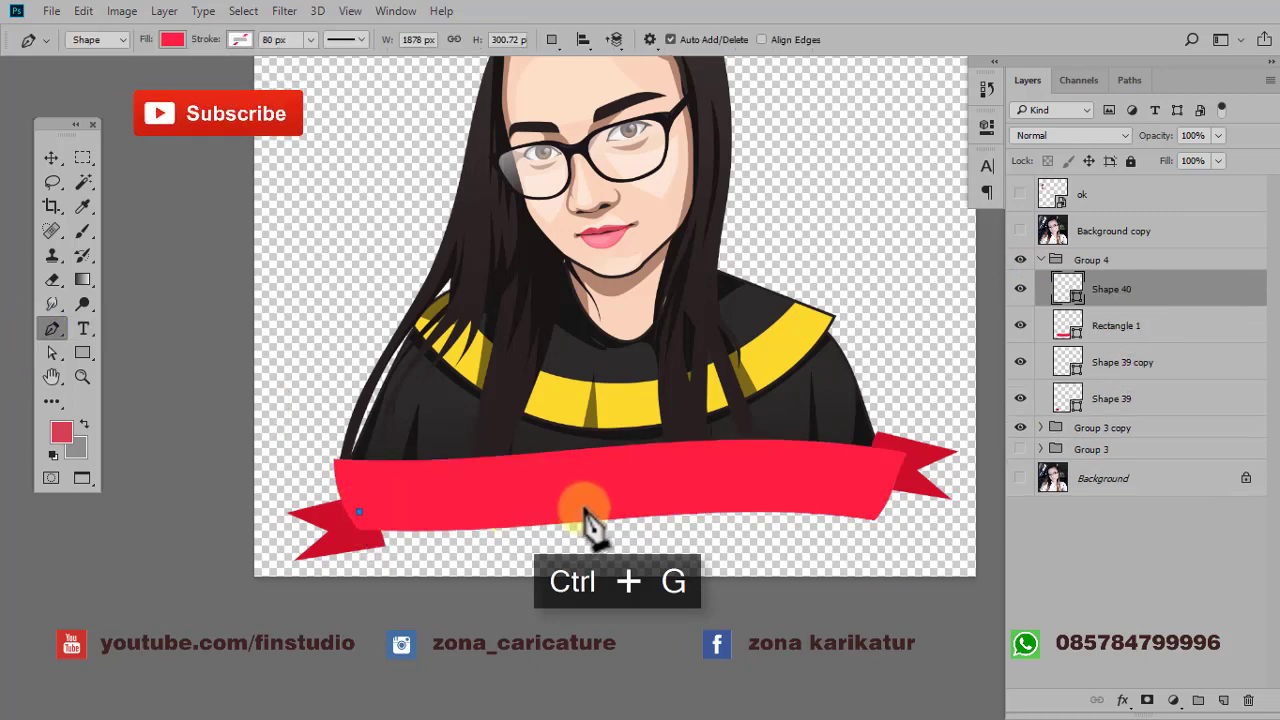
click(602, 504)
click(709, 483)
click(852, 502)
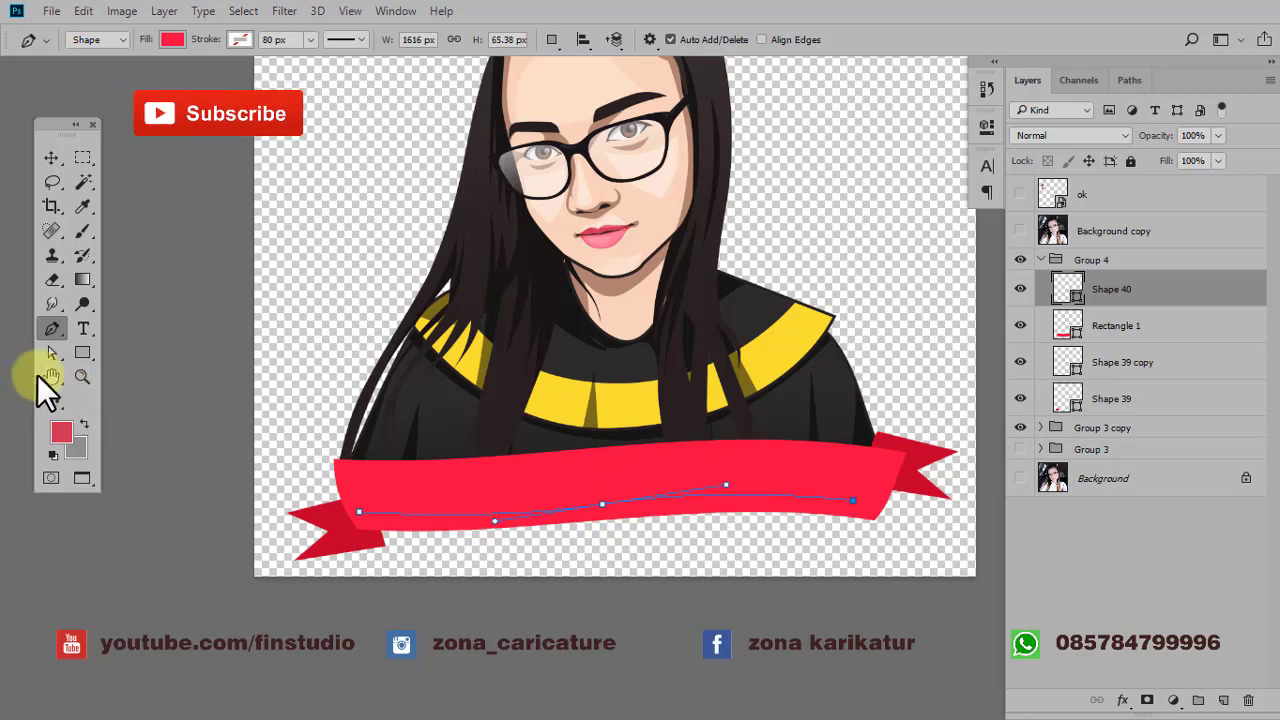
- Type the subject's name on the curved path in red Freehand521 BT 24 pt
click(83, 328)
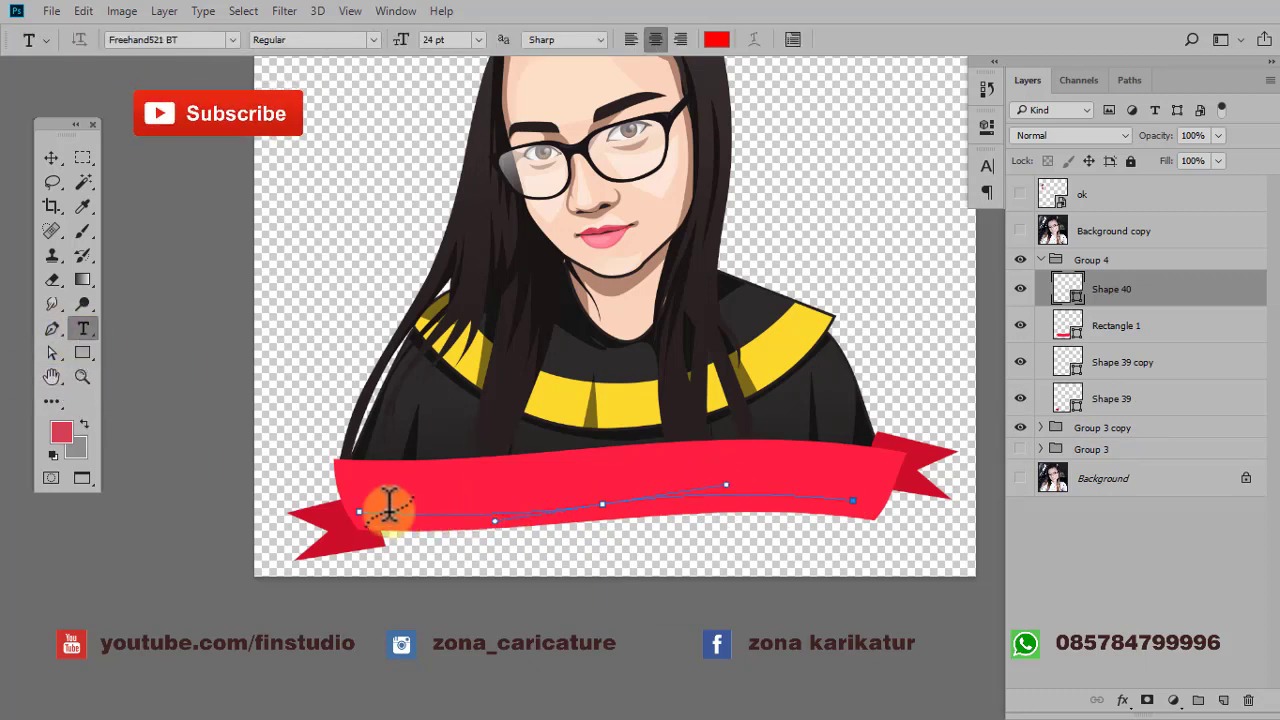
click(623, 492)
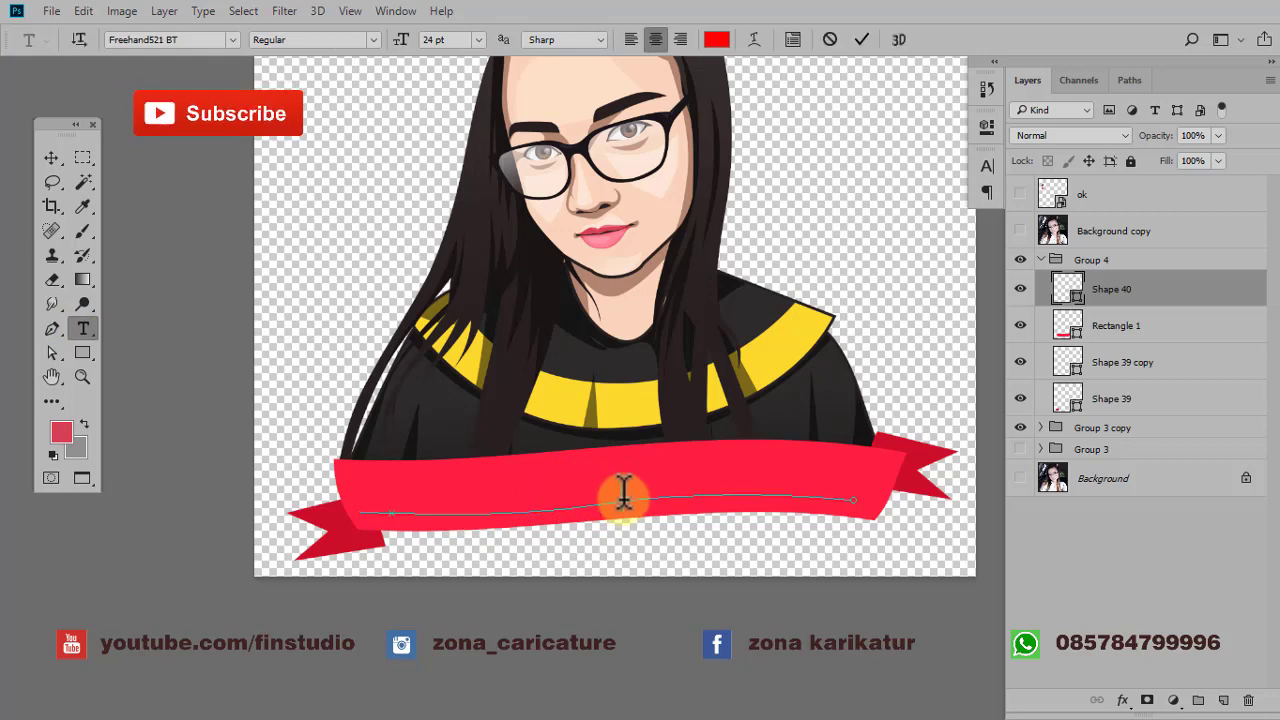
key(Caps_Lock)
text(N)
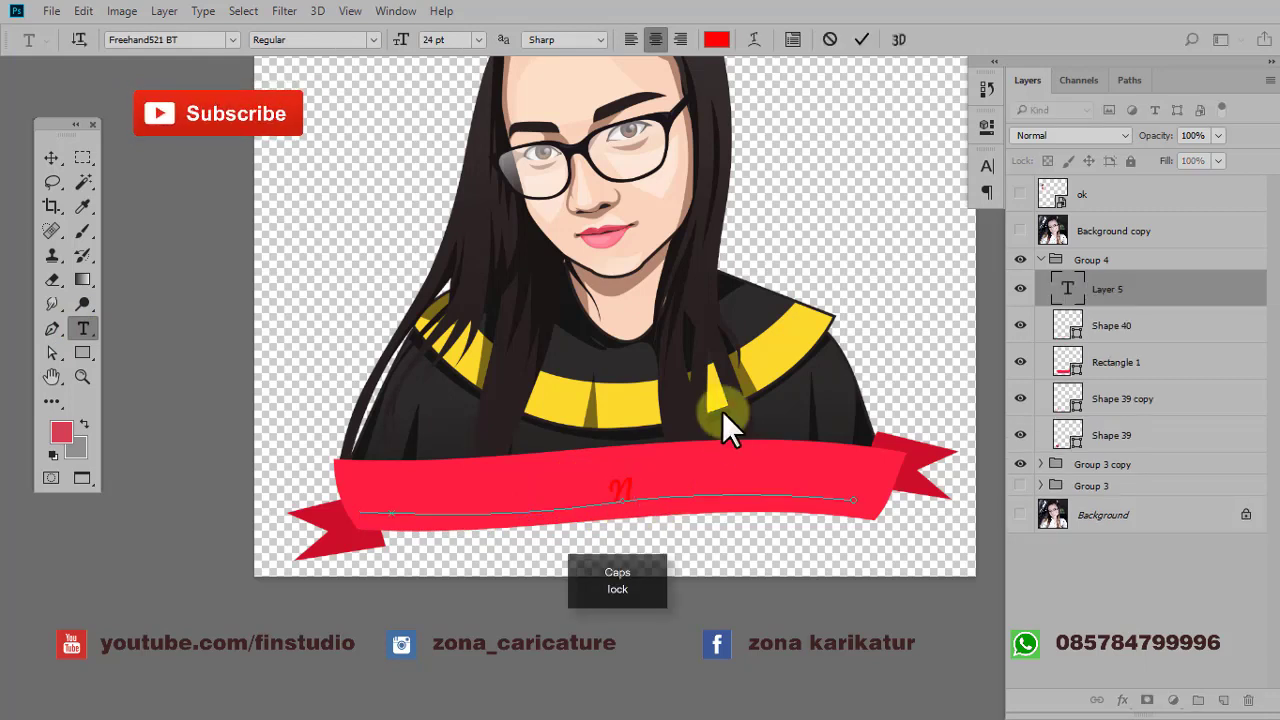
text(olla)
text( K)
text(h)
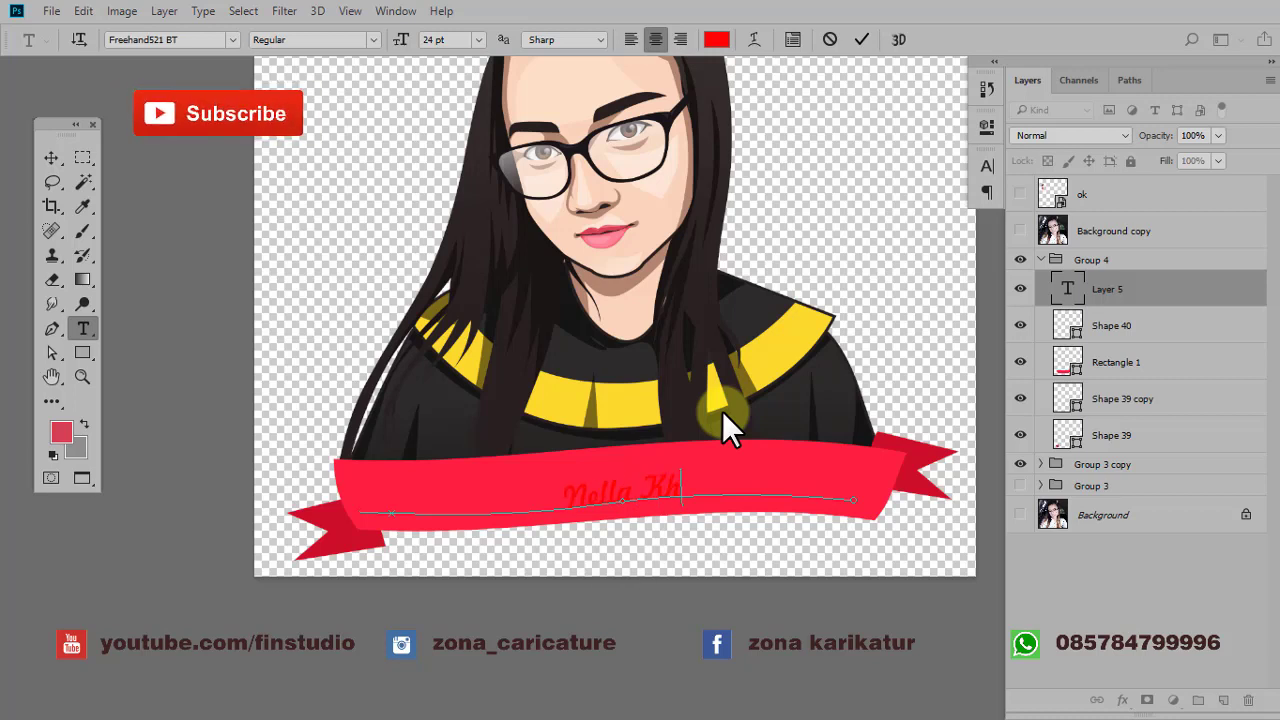
text(arisma)
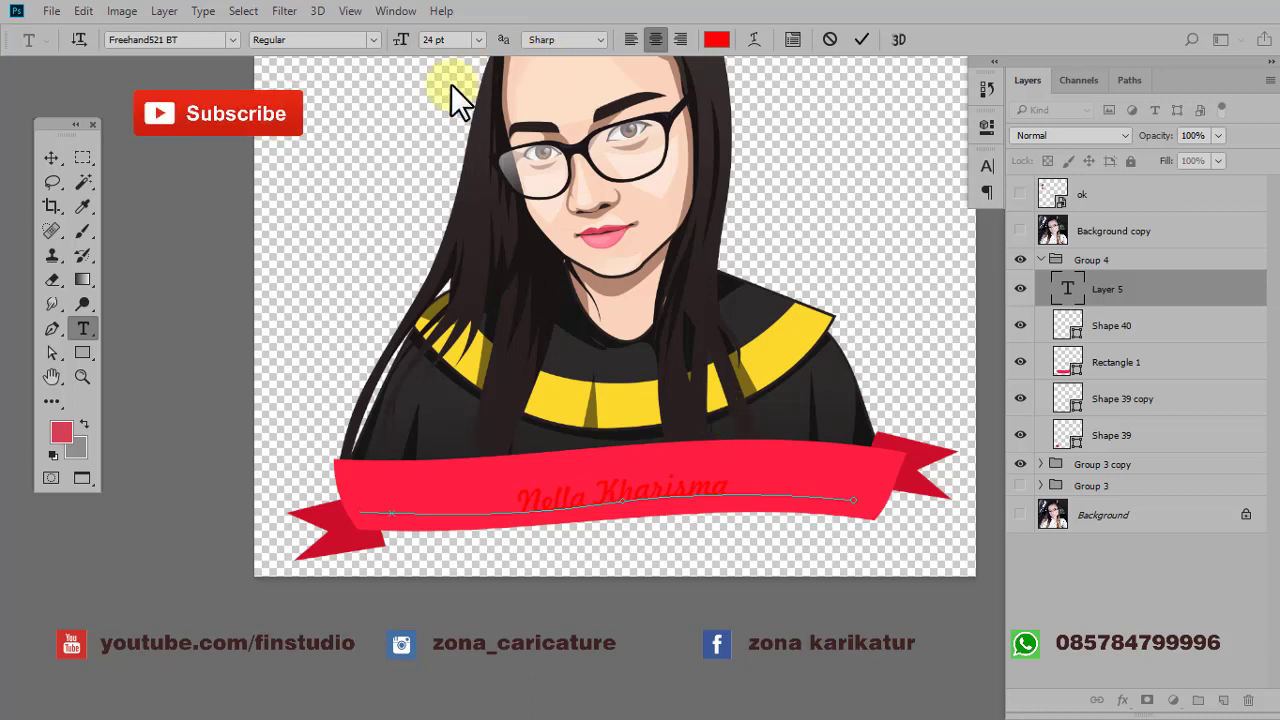
click(55, 160)
- Change the name text colour to white
click(84, 330)
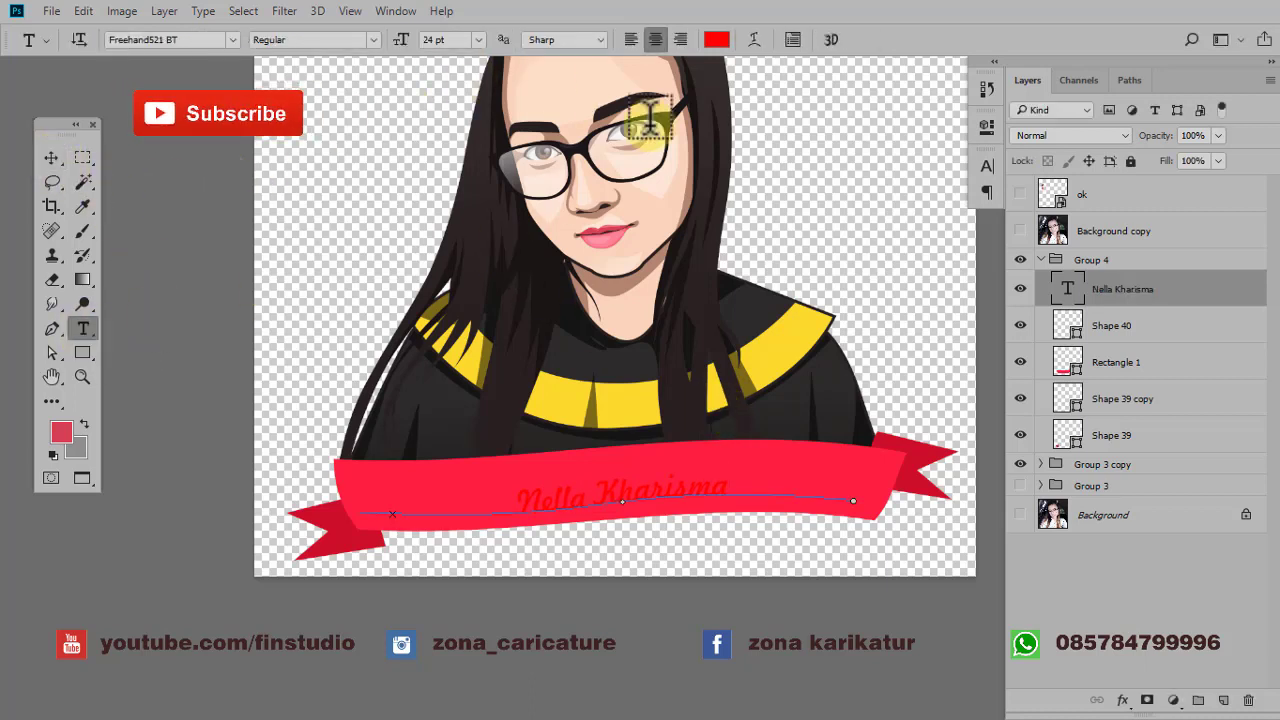
click(716, 40)
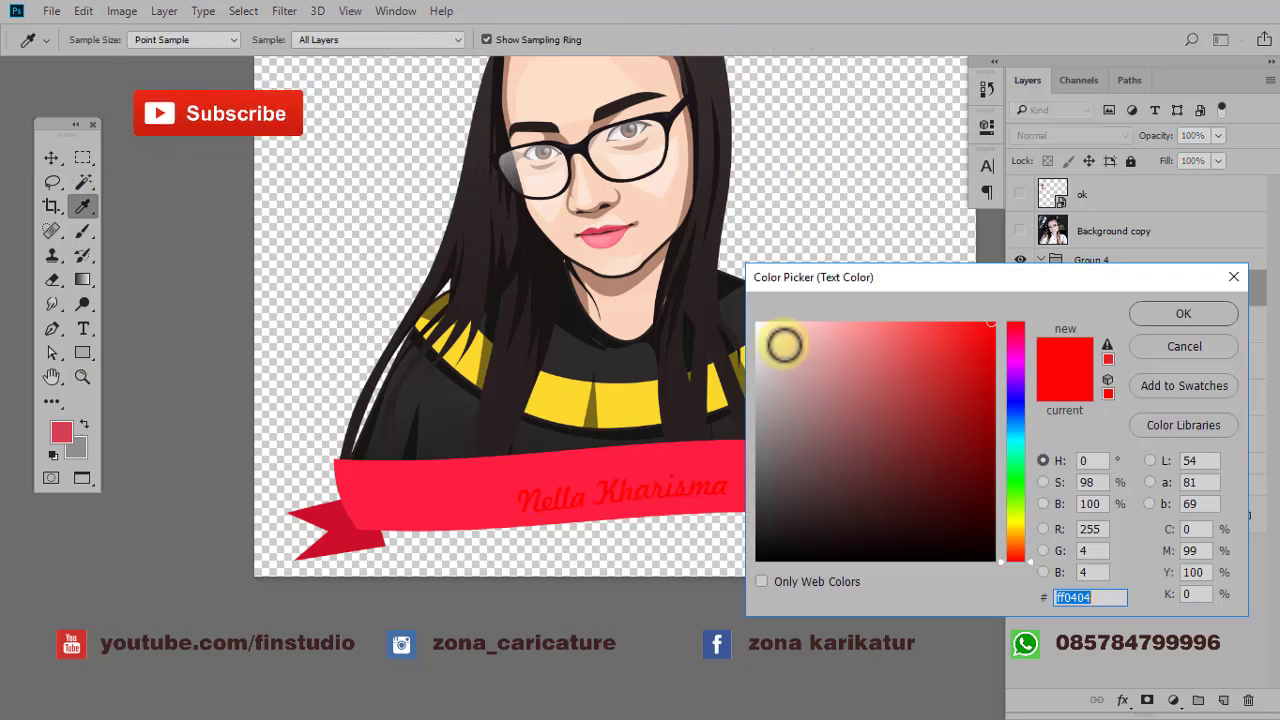
drag(780, 343, 735, 305)
click(1150, 314)
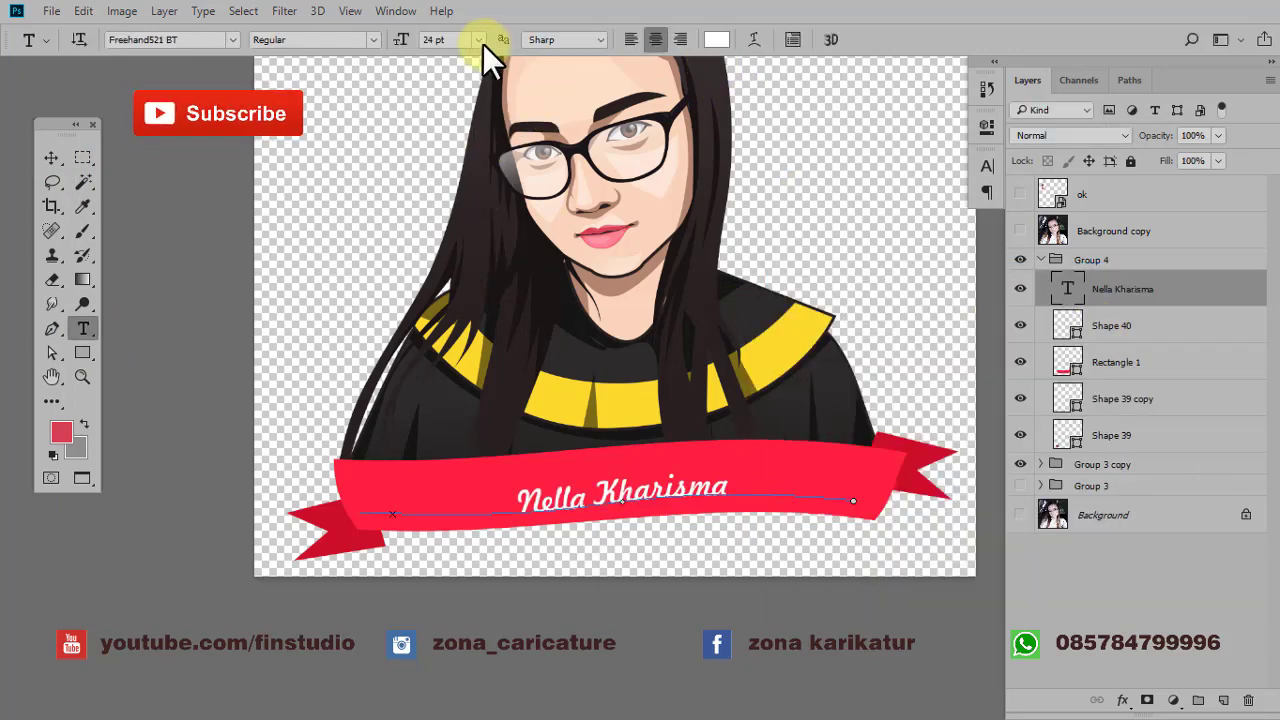
- Try font sizes 60, 16, 24 and 30 pt before settling the name at 48 pt
click(479, 40)
click(472, 349)
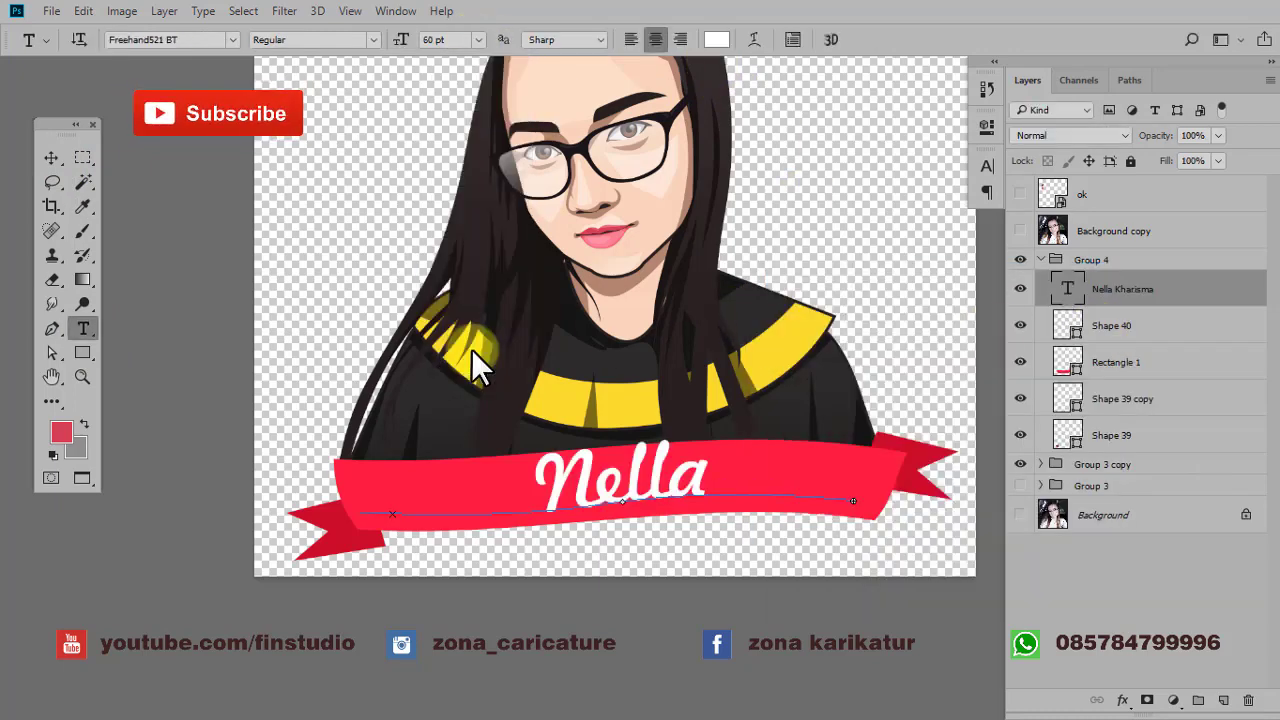
click(479, 40)
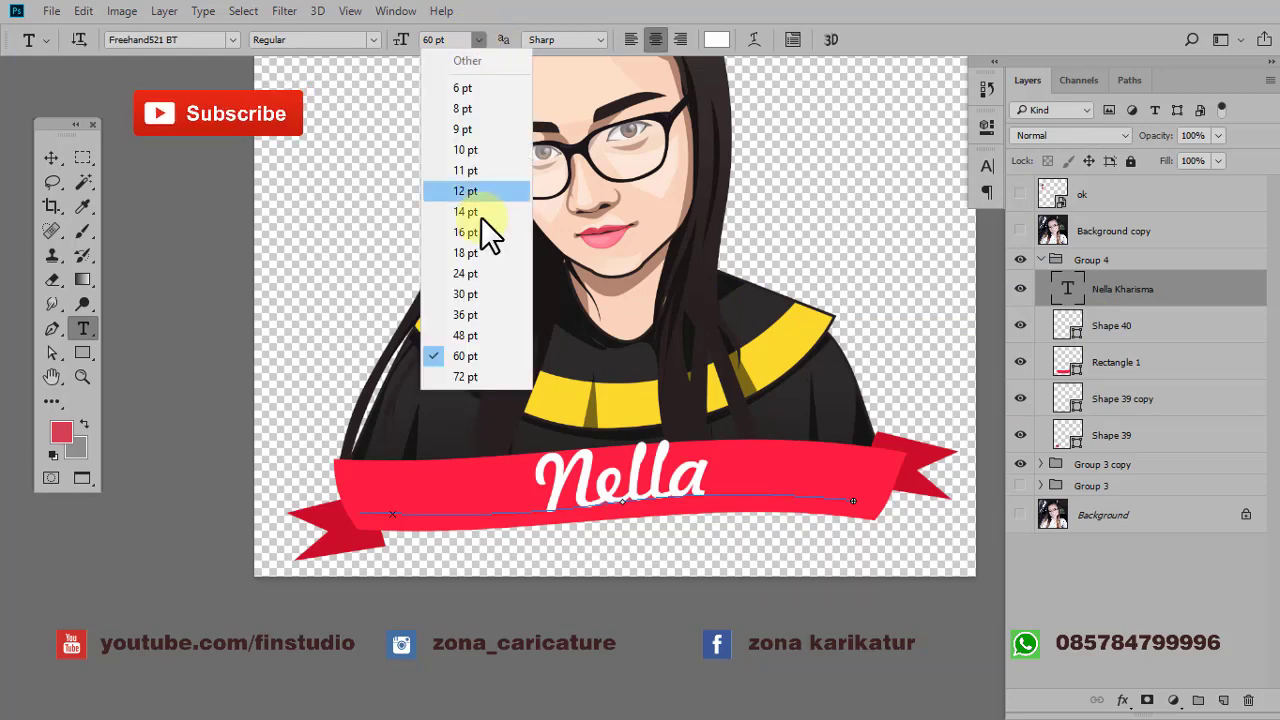
click(475, 234)
click(479, 40)
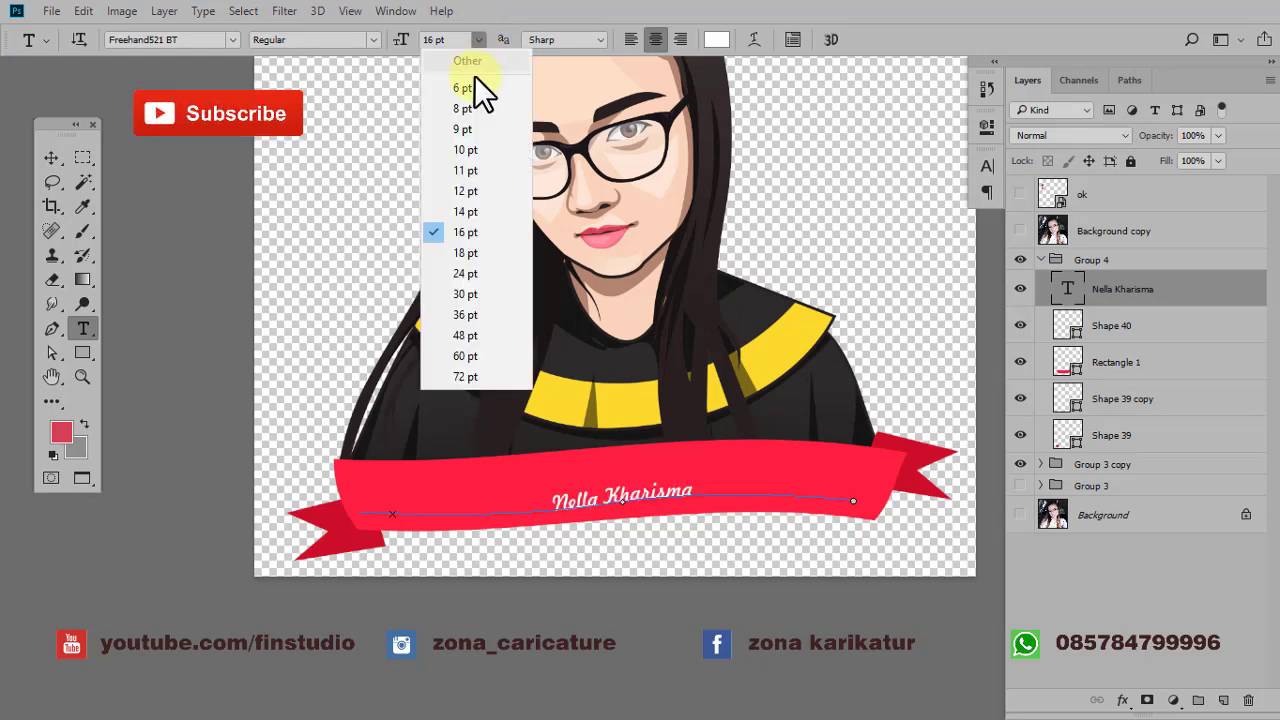
click(475, 270)
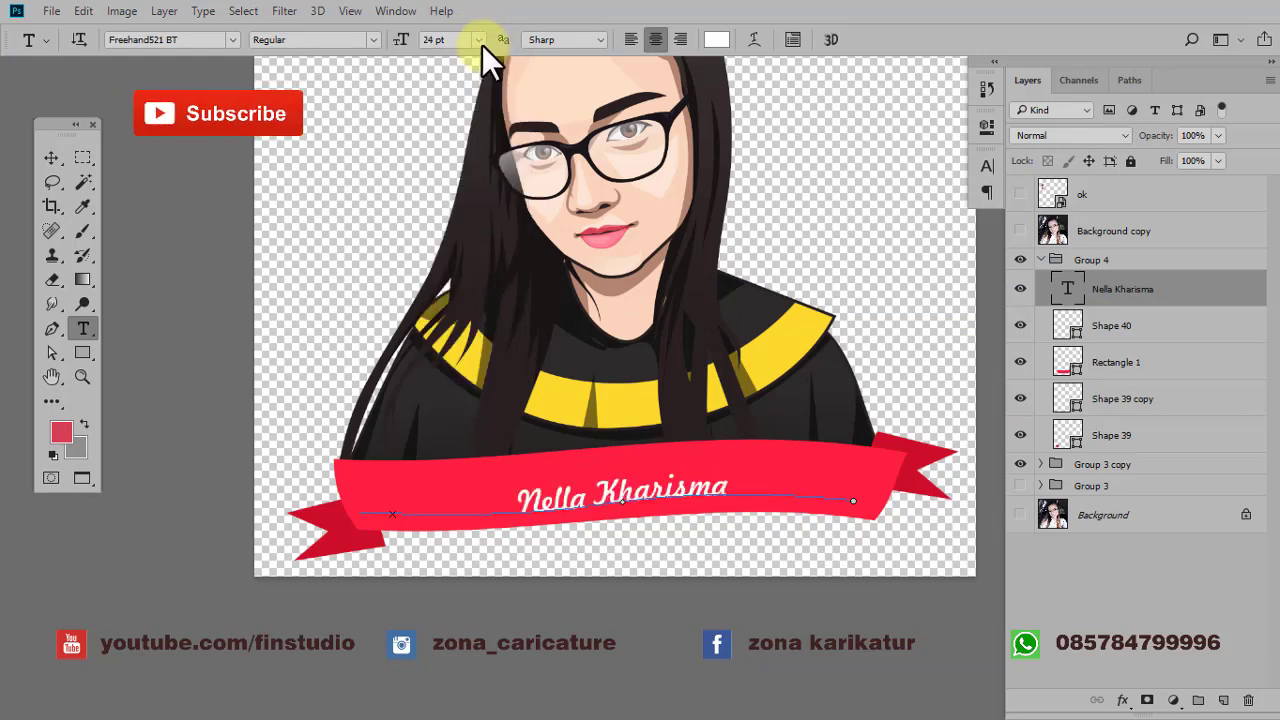
click(482, 42)
click(475, 292)
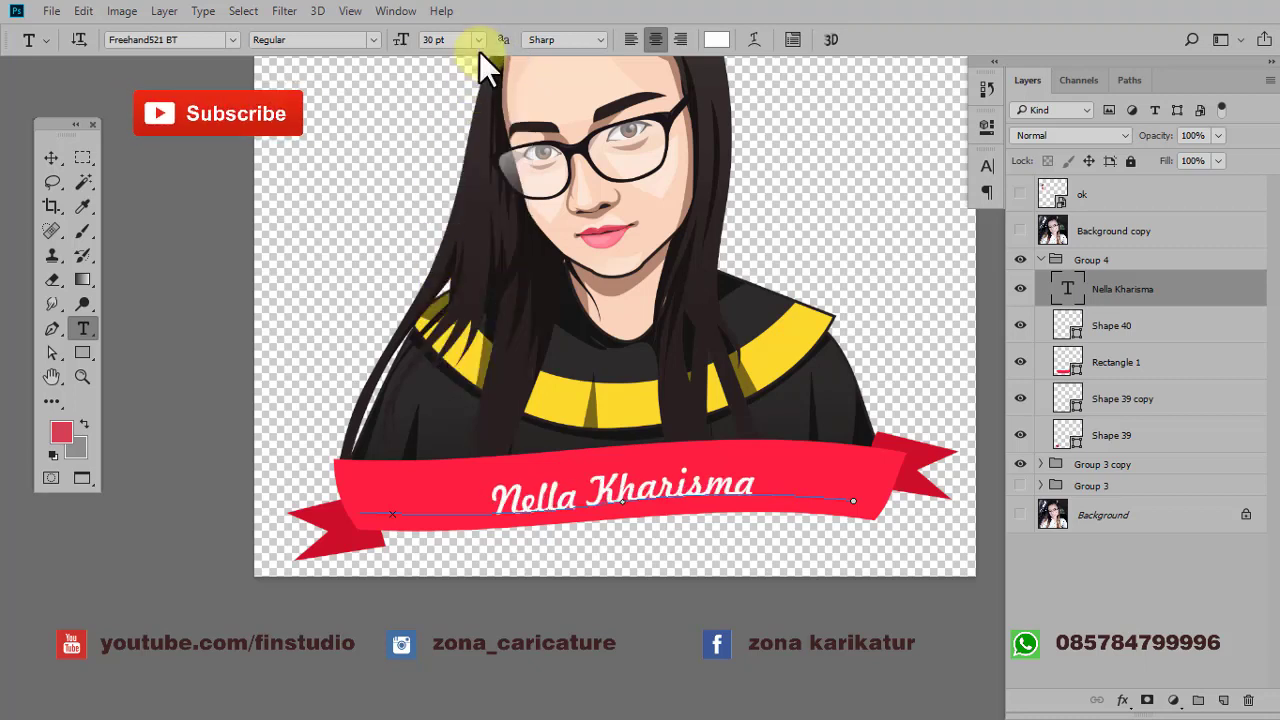
click(479, 40)
click(459, 336)
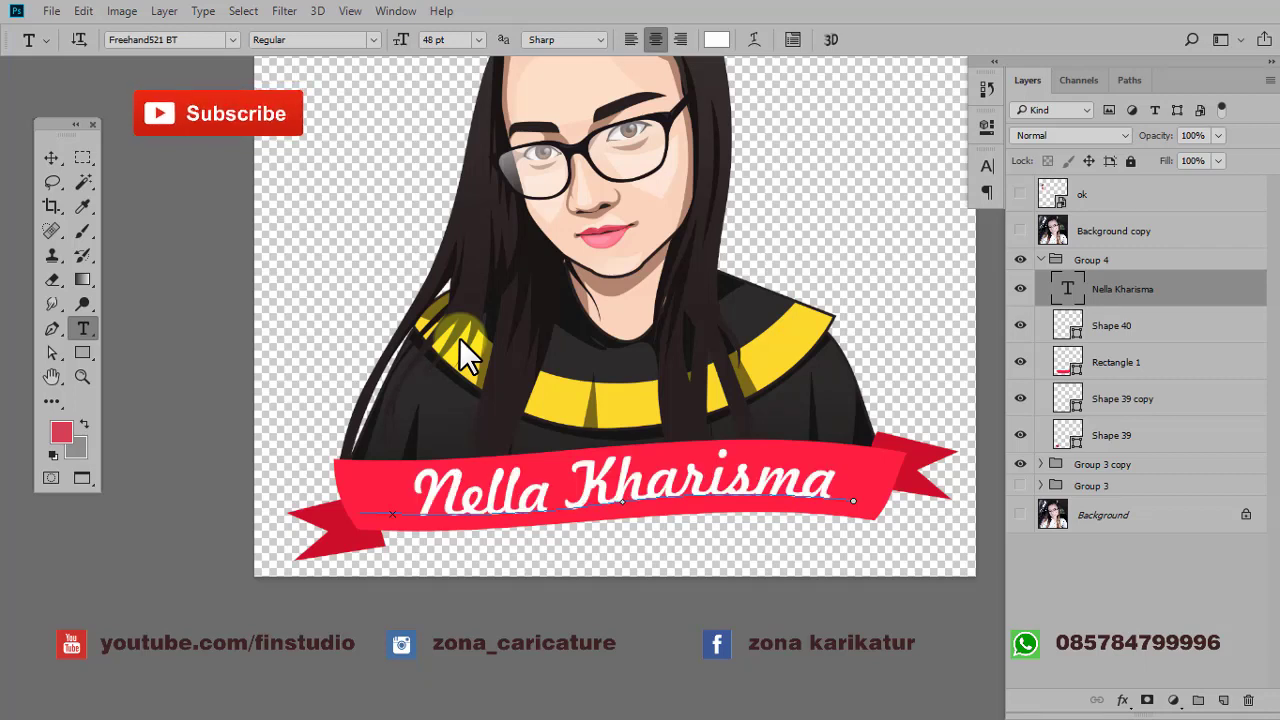
click(43, 158)
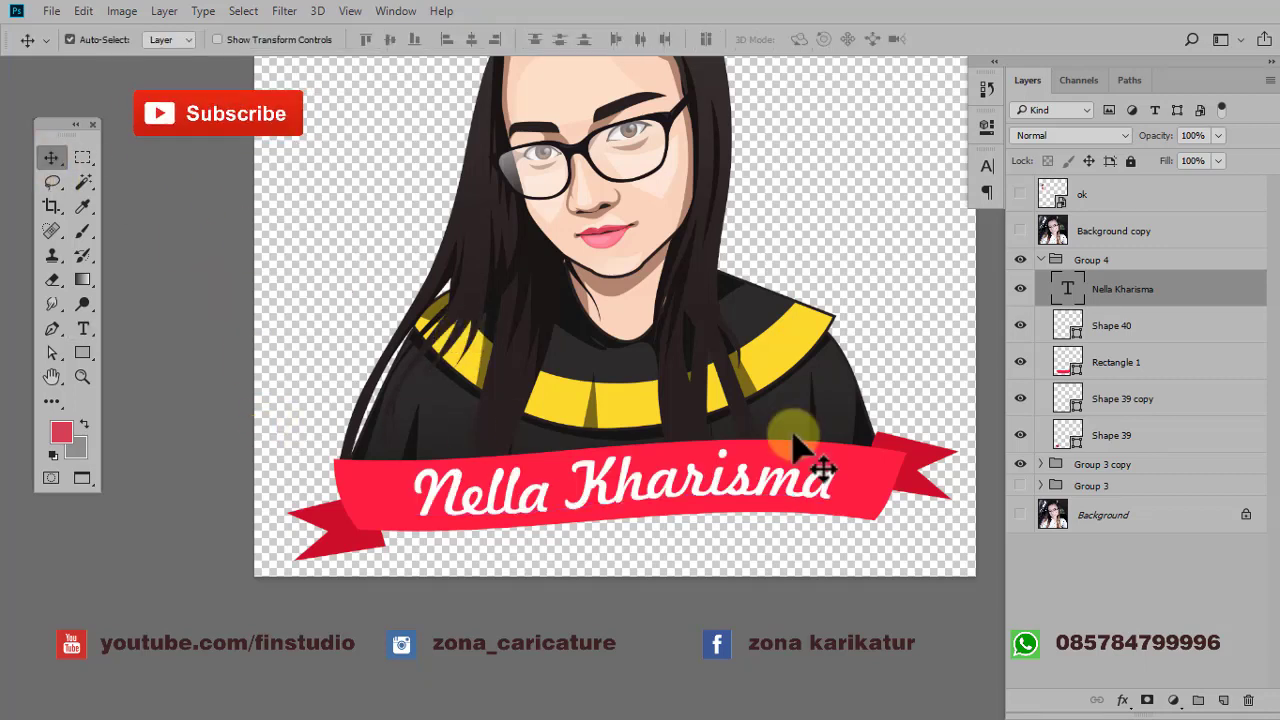
- Colour the name text bright yellow #ffde00
click(83, 329)
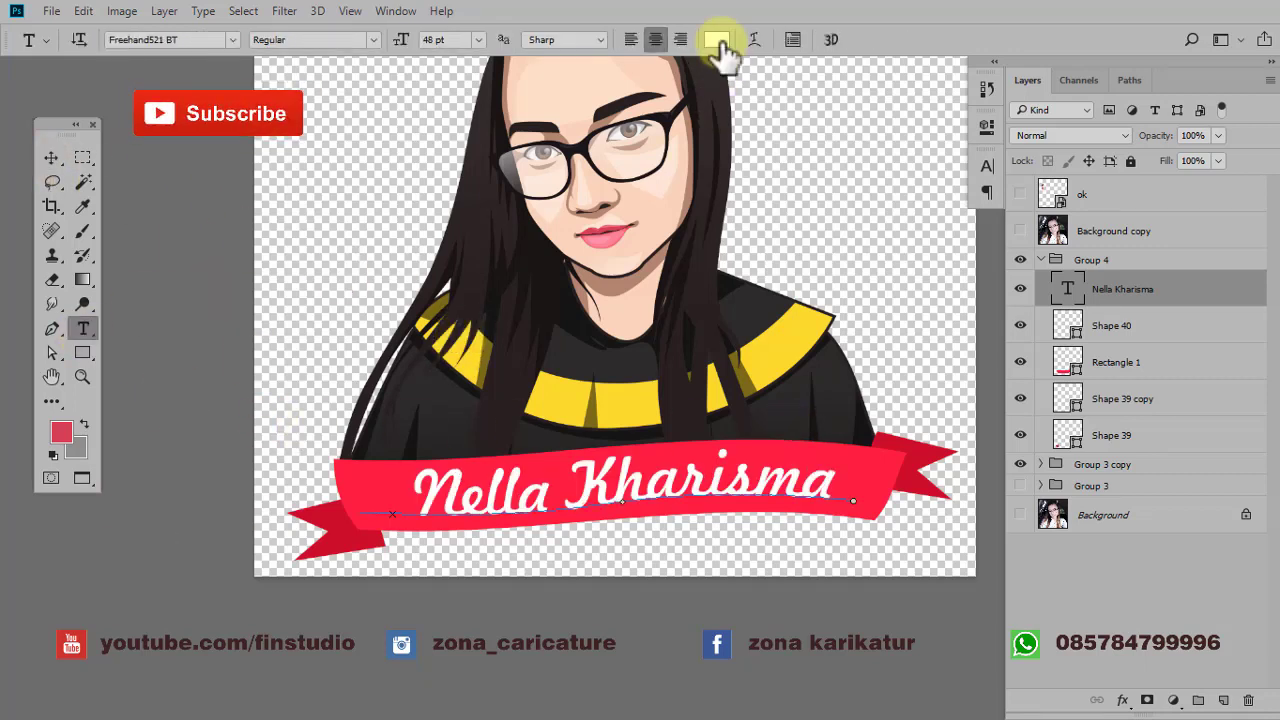
click(716, 40)
drag(1010, 468, 1016, 527)
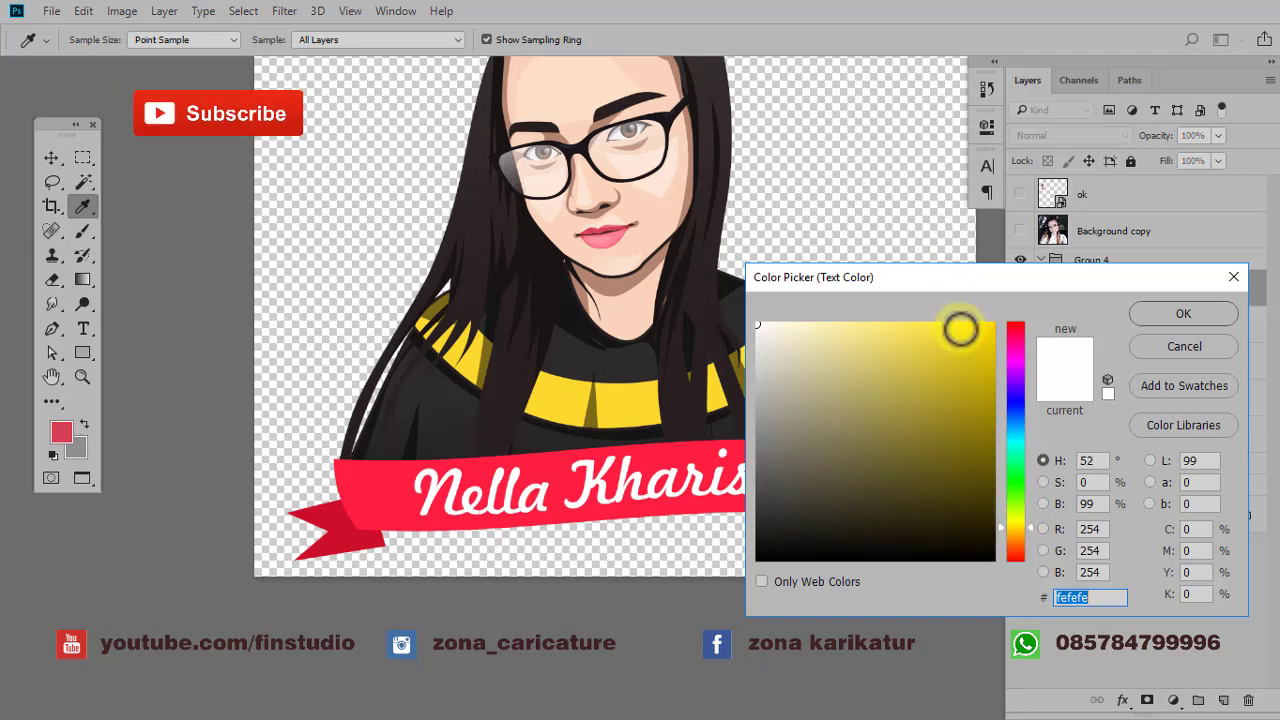
drag(960, 323, 993, 330)
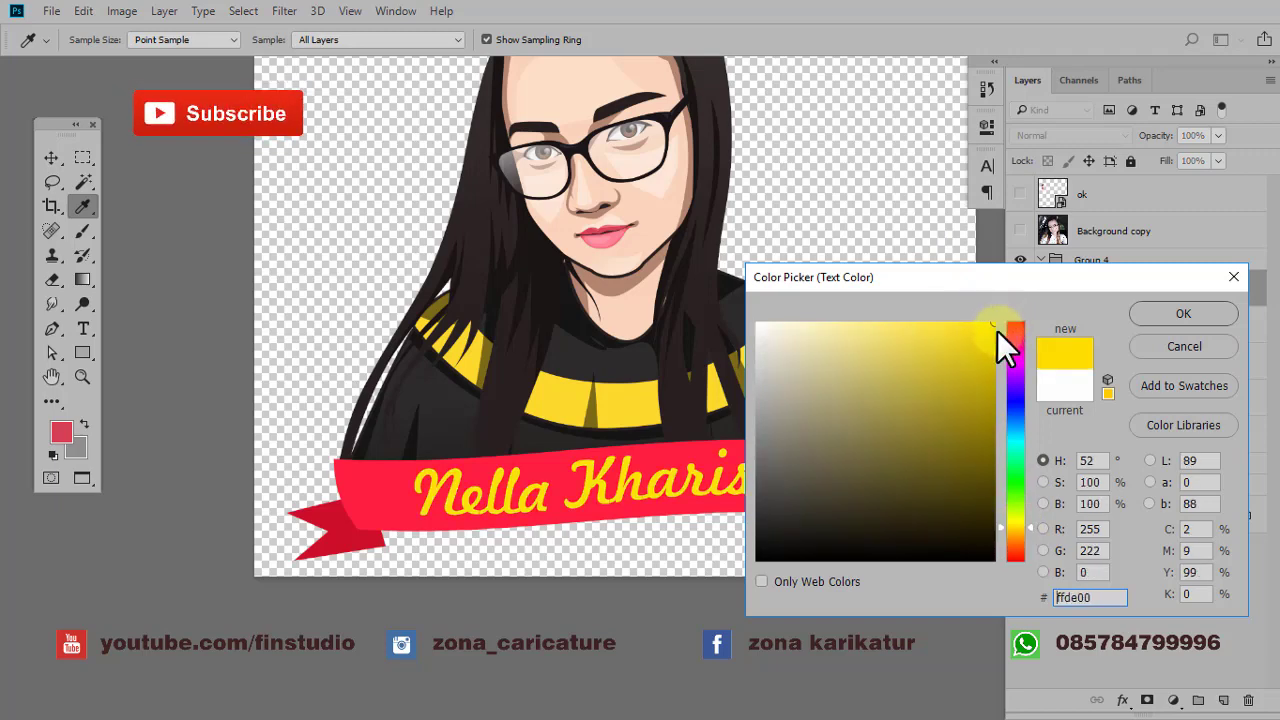
click(1183, 313)
click(51, 157)
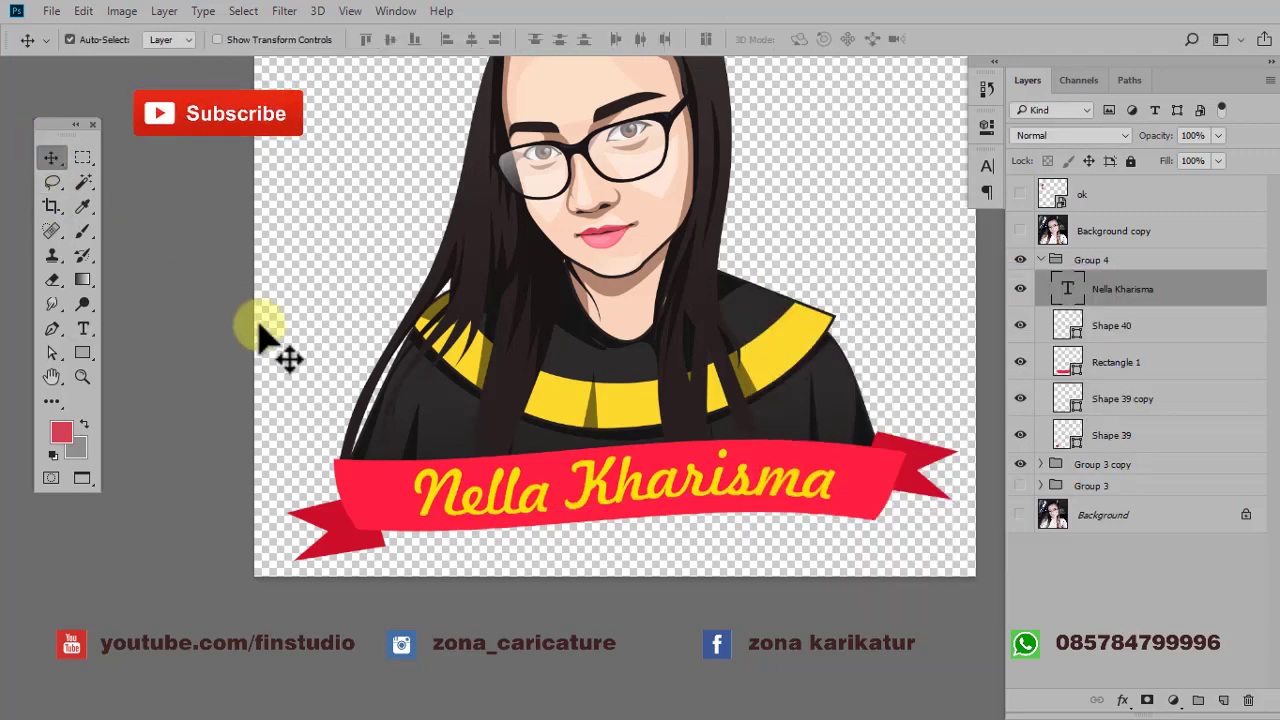
scroll(817, 501, down, 2)
- Duplicate the Rectangle 1 ribbon band and give the copy a lighter pink fill
right_click(823, 466)
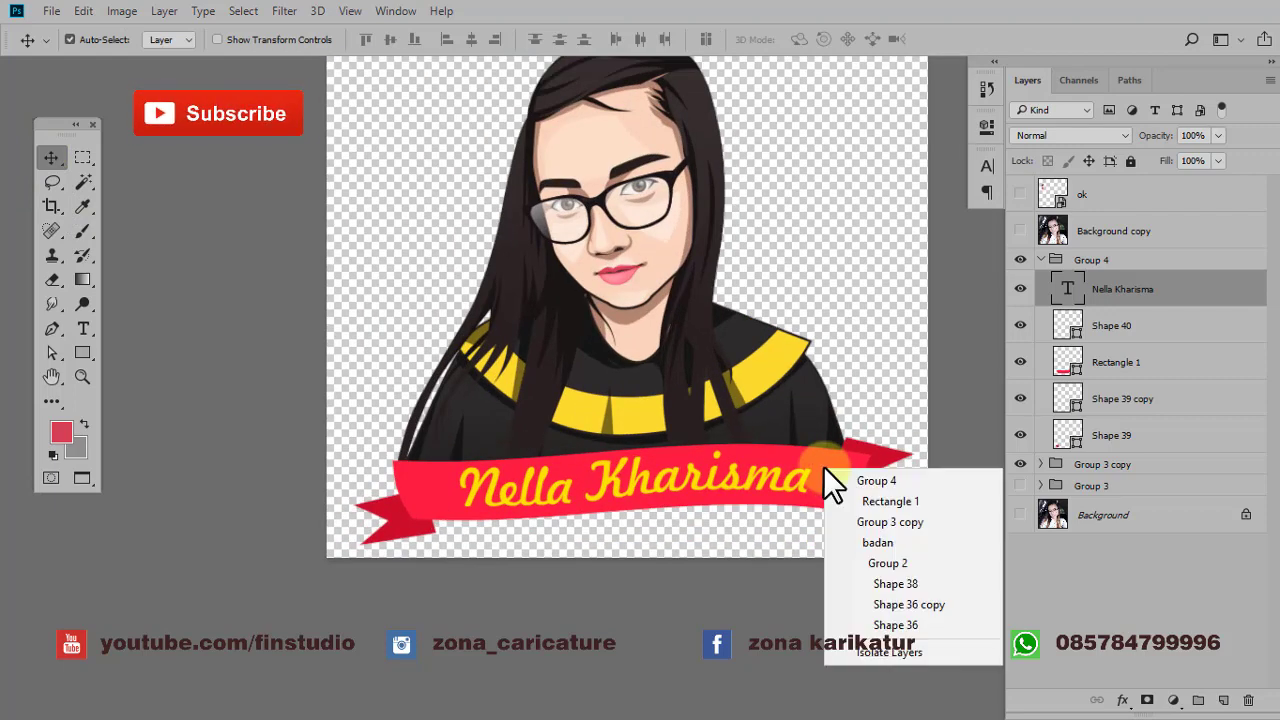
click(860, 501)
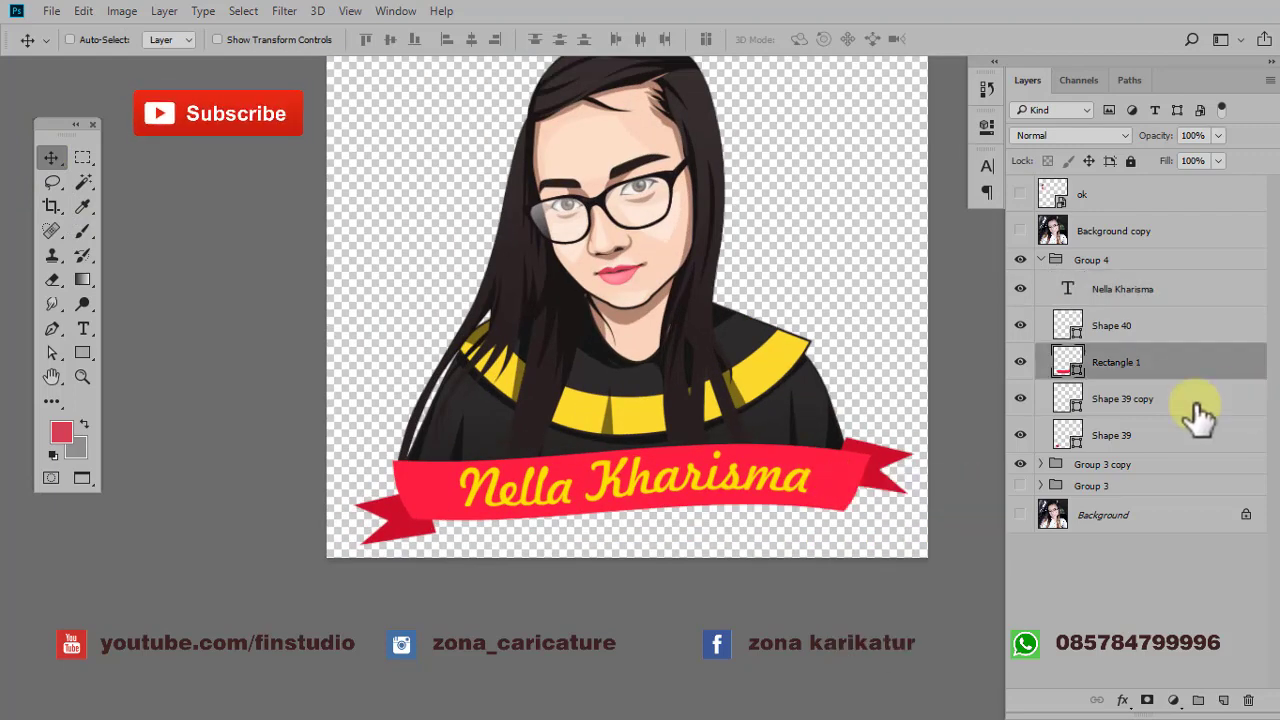
key(ctrl+j)
double_click(1068, 362)
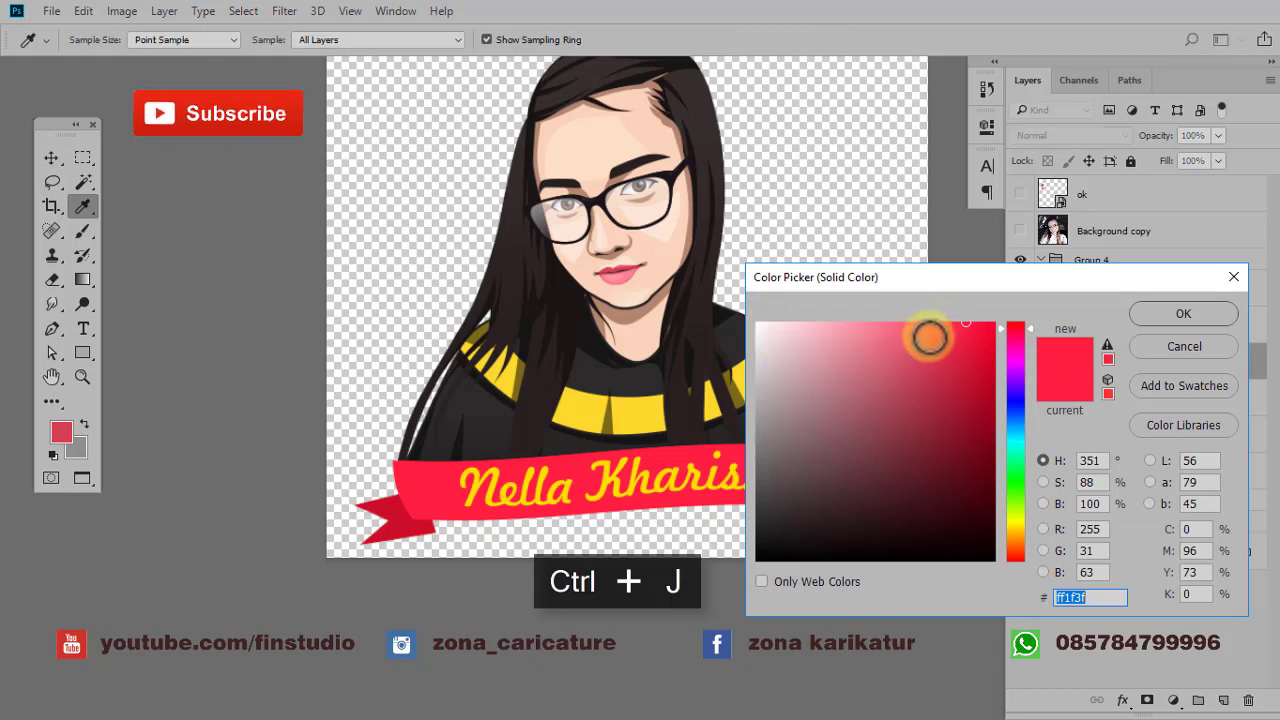
click(941, 323)
click(1207, 318)
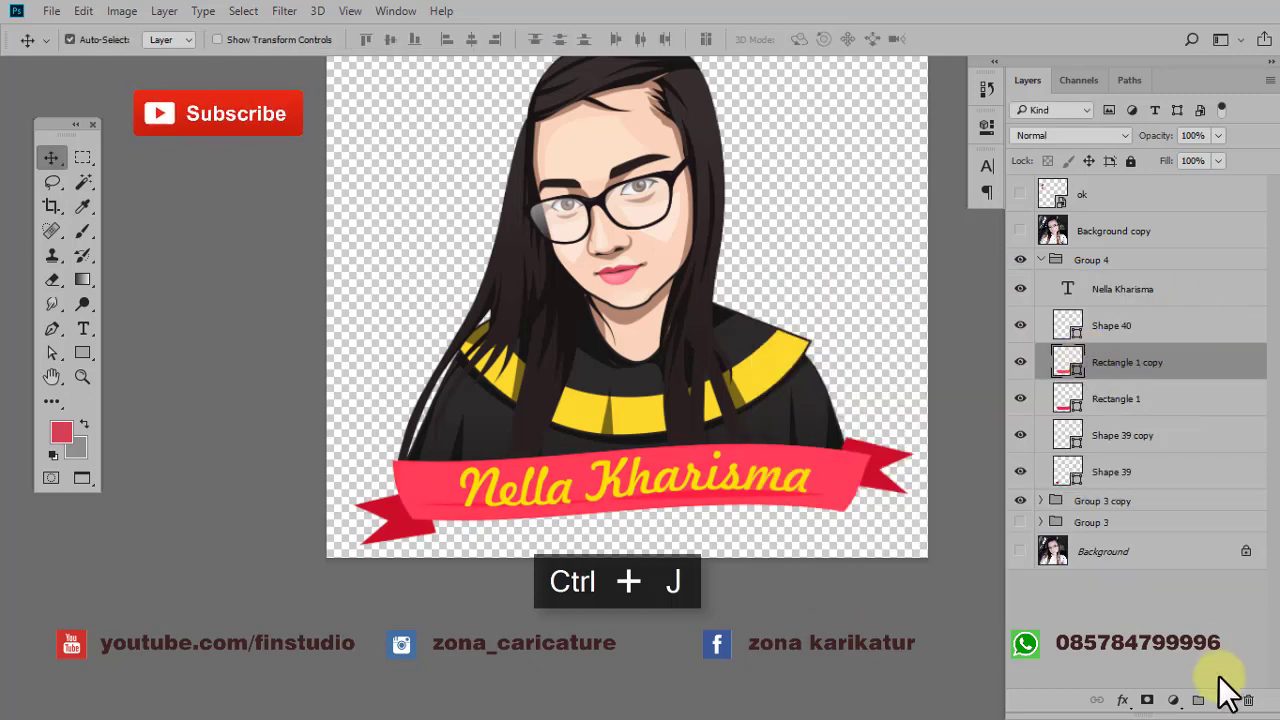
- Add a layer mask to the pink copy and fade it with a gradient
click(1148, 700)
click(84, 281)
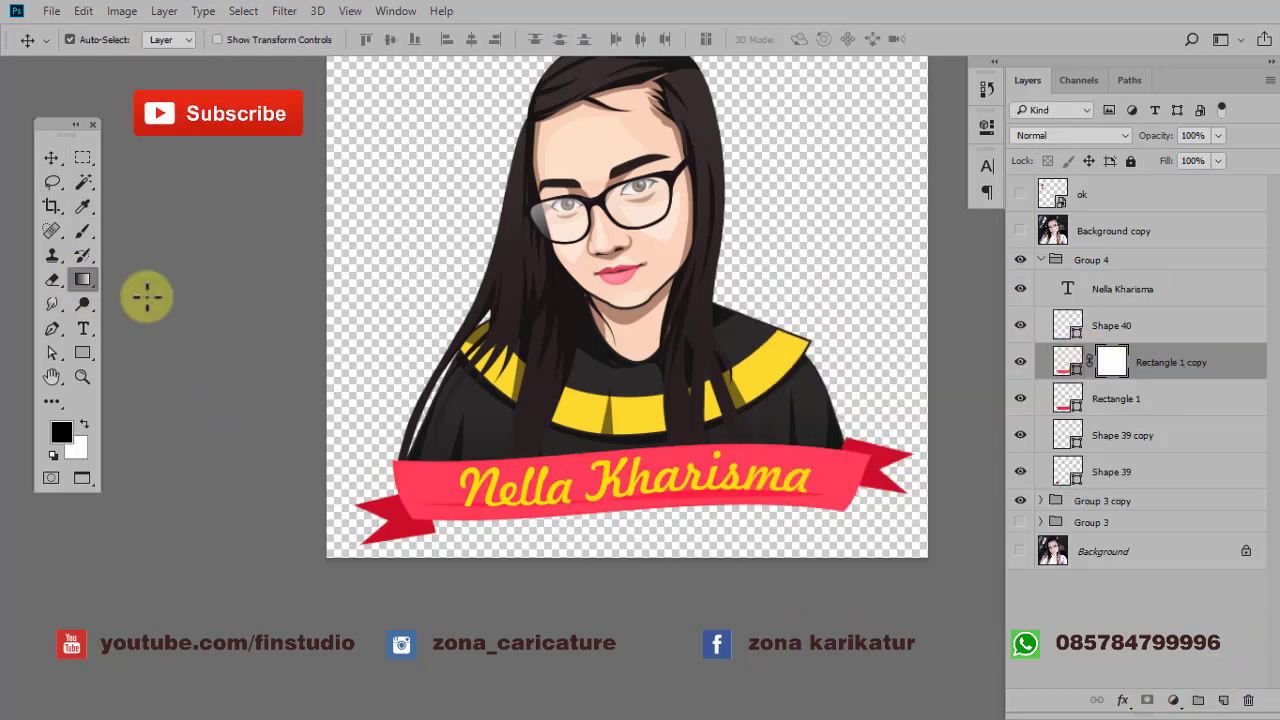
drag(598, 425, 604, 445)
click(51, 158)
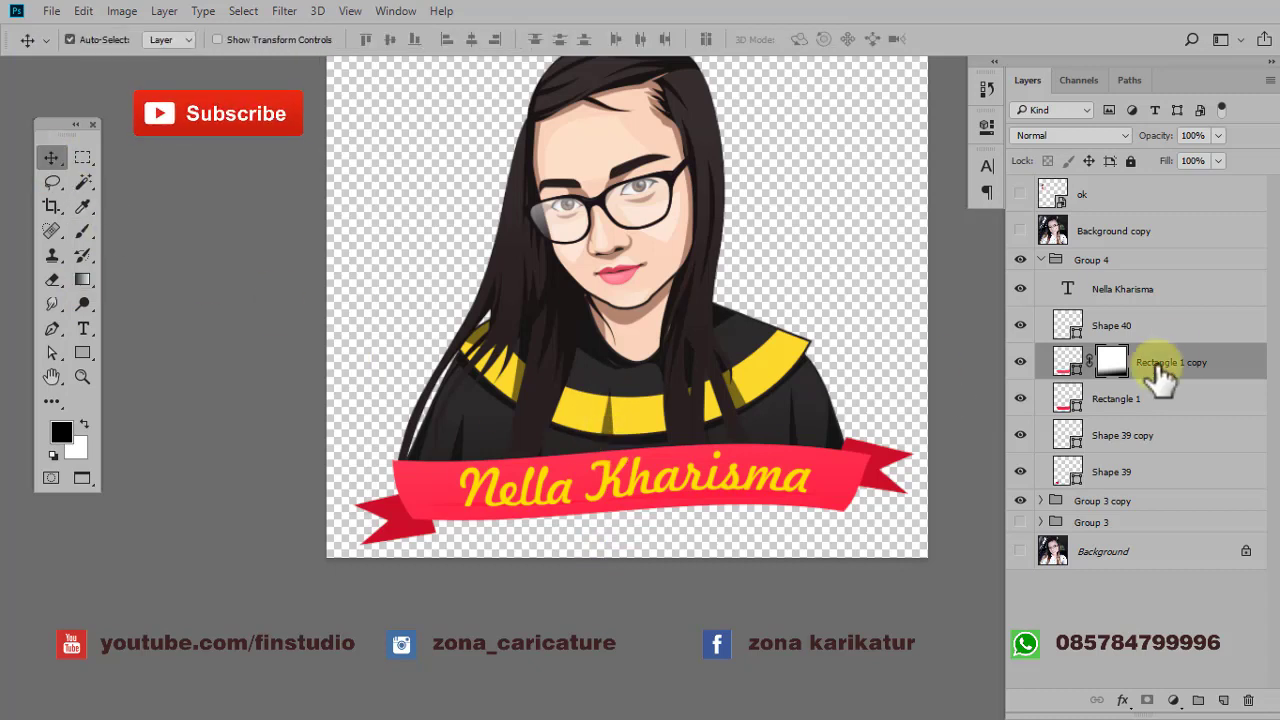
- Delete the Shape 40 layer
click(1078, 334)
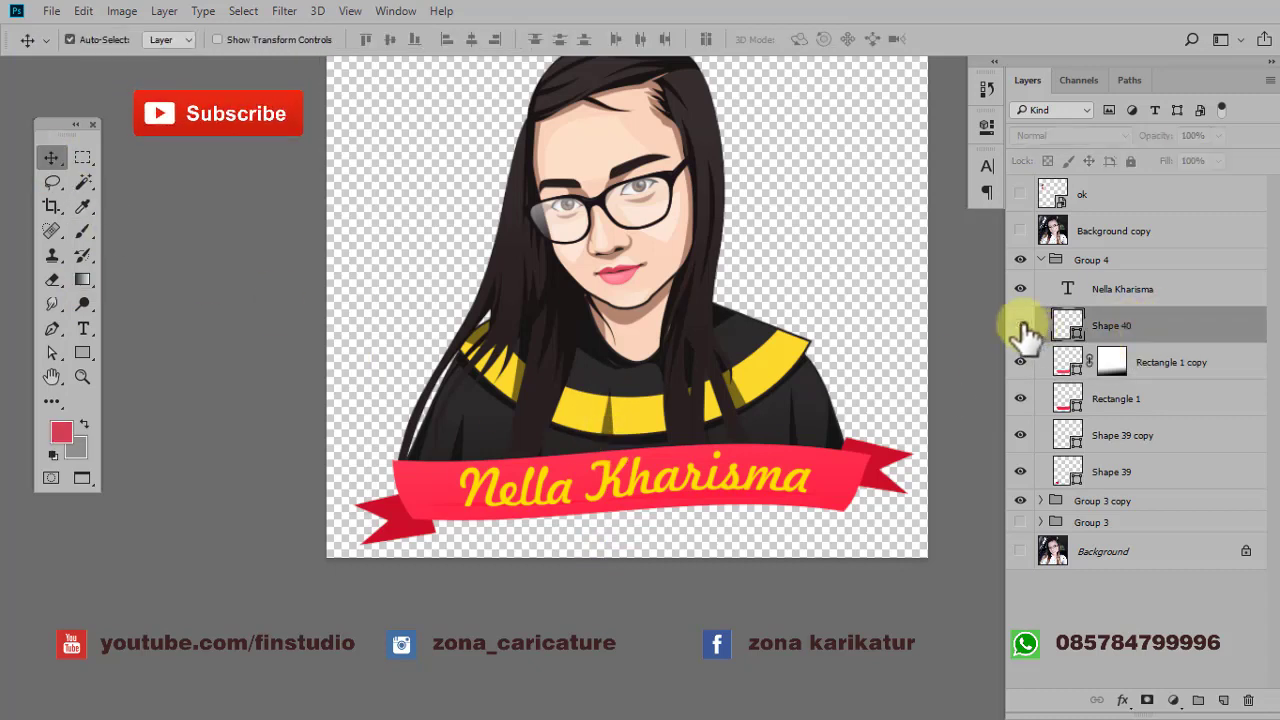
drag(1022, 325, 1248, 700)
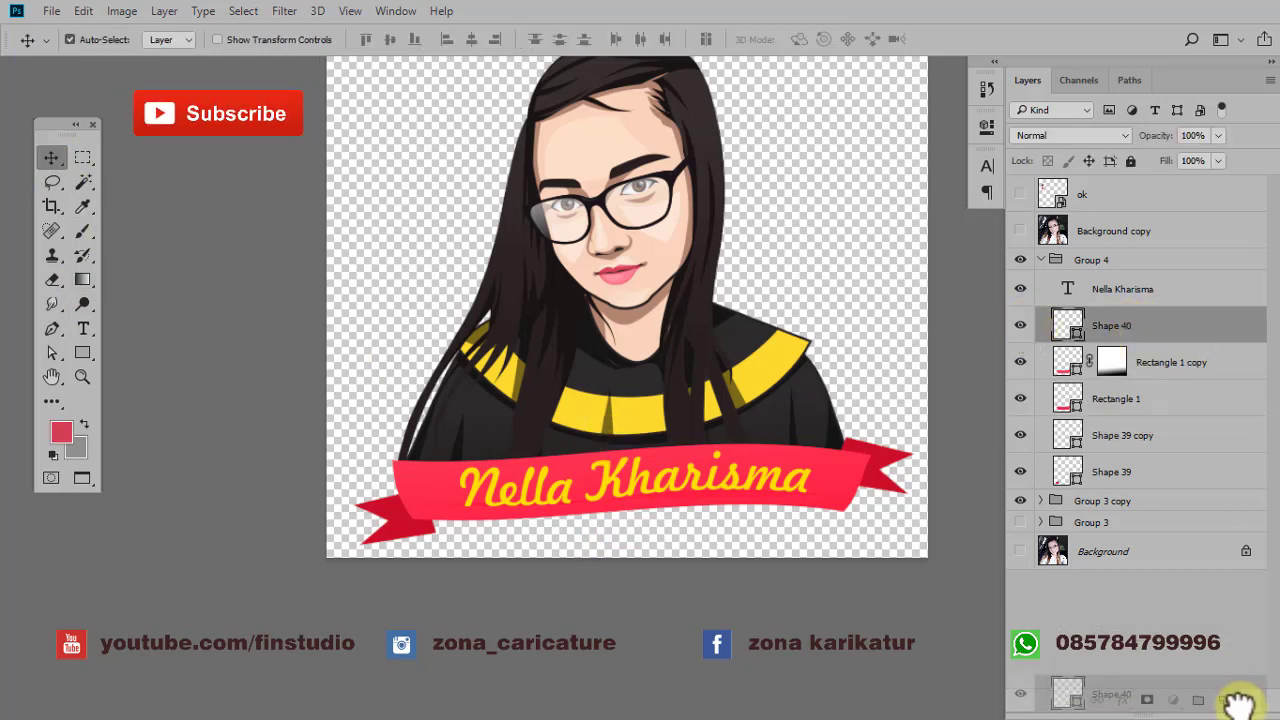
scroll(677, 337, down, 1)
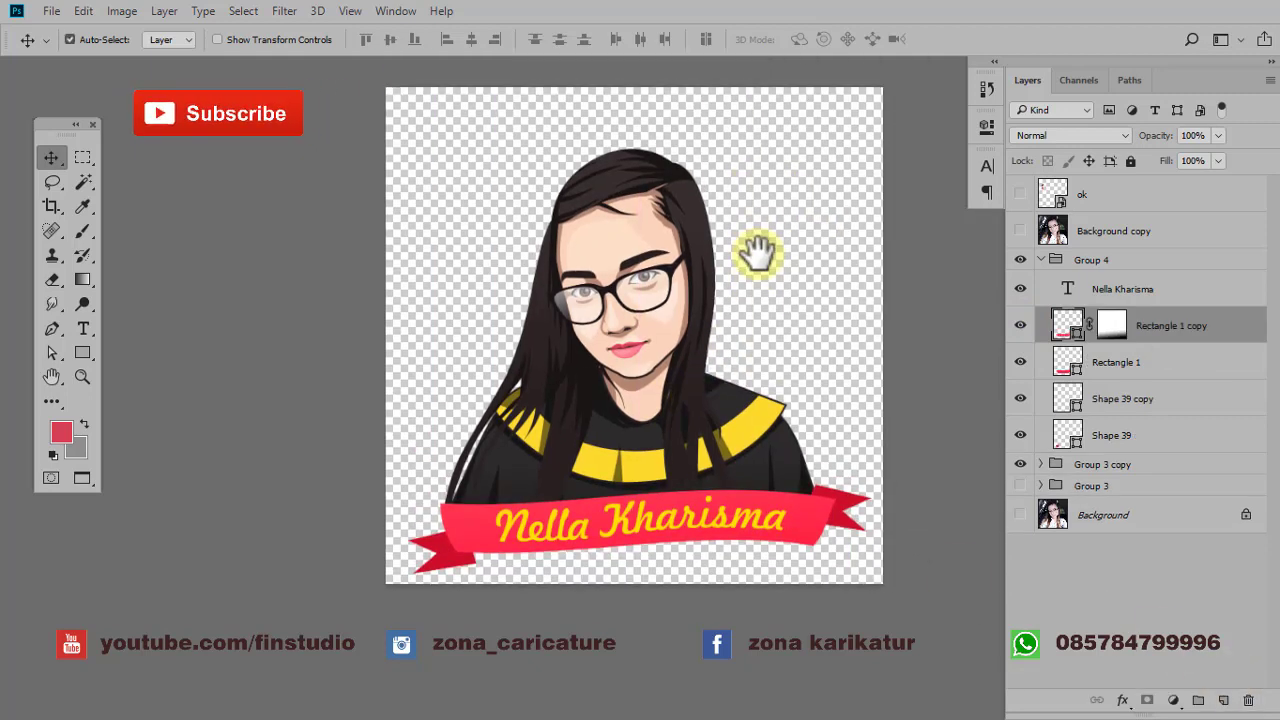
- Group the ribbon Group 4 and Group 3 copy together into Group 5
drag(757, 251, 770, 280)
click(1041, 260)
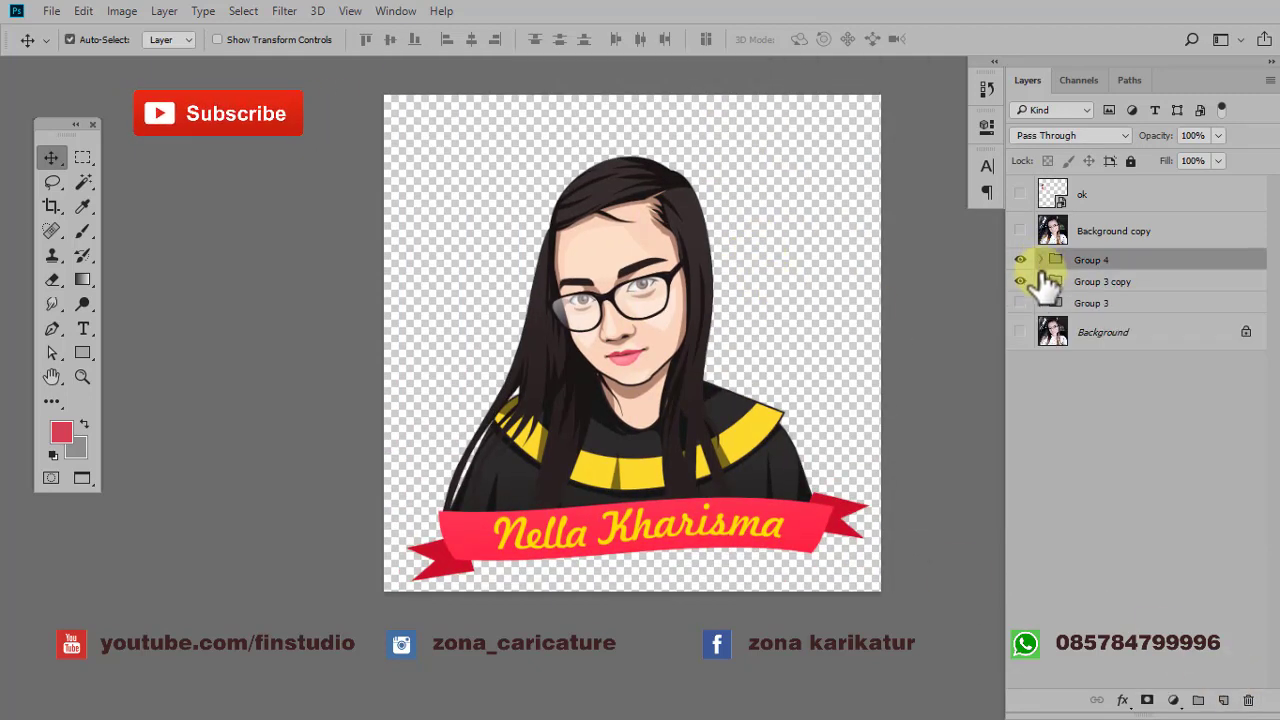
click(1020, 260)
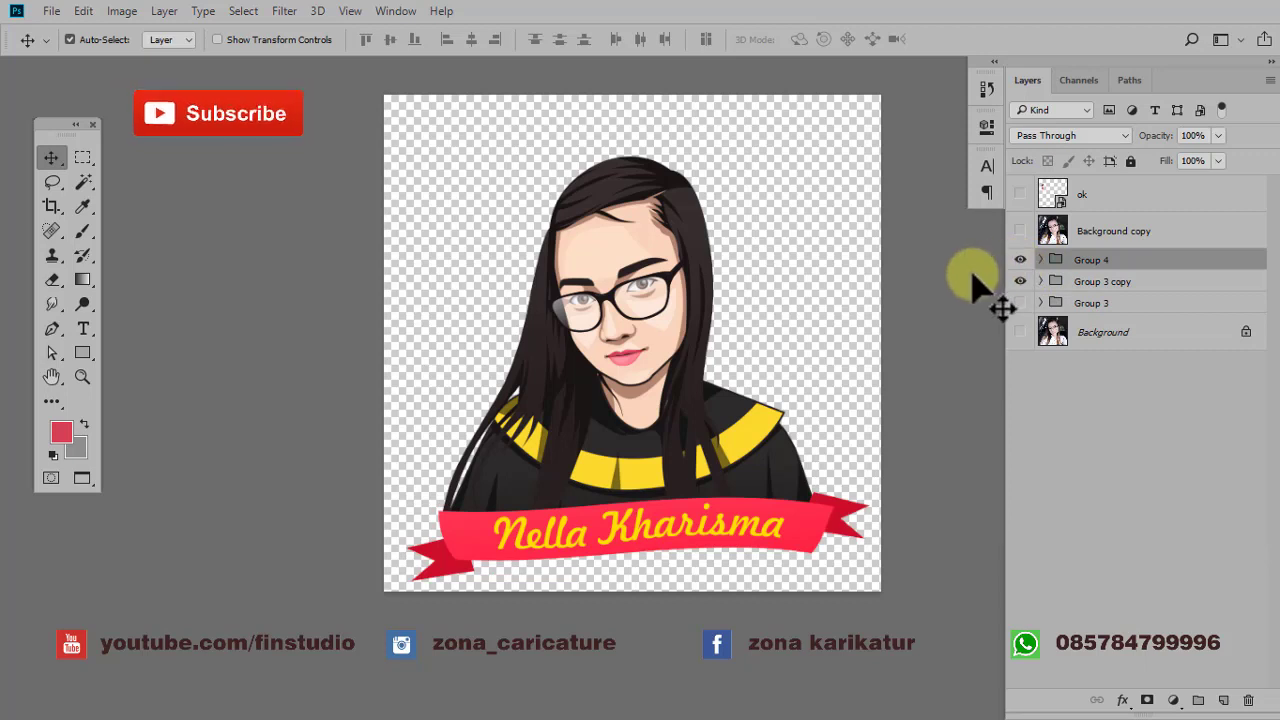
click(1090, 261)
click(1020, 281)
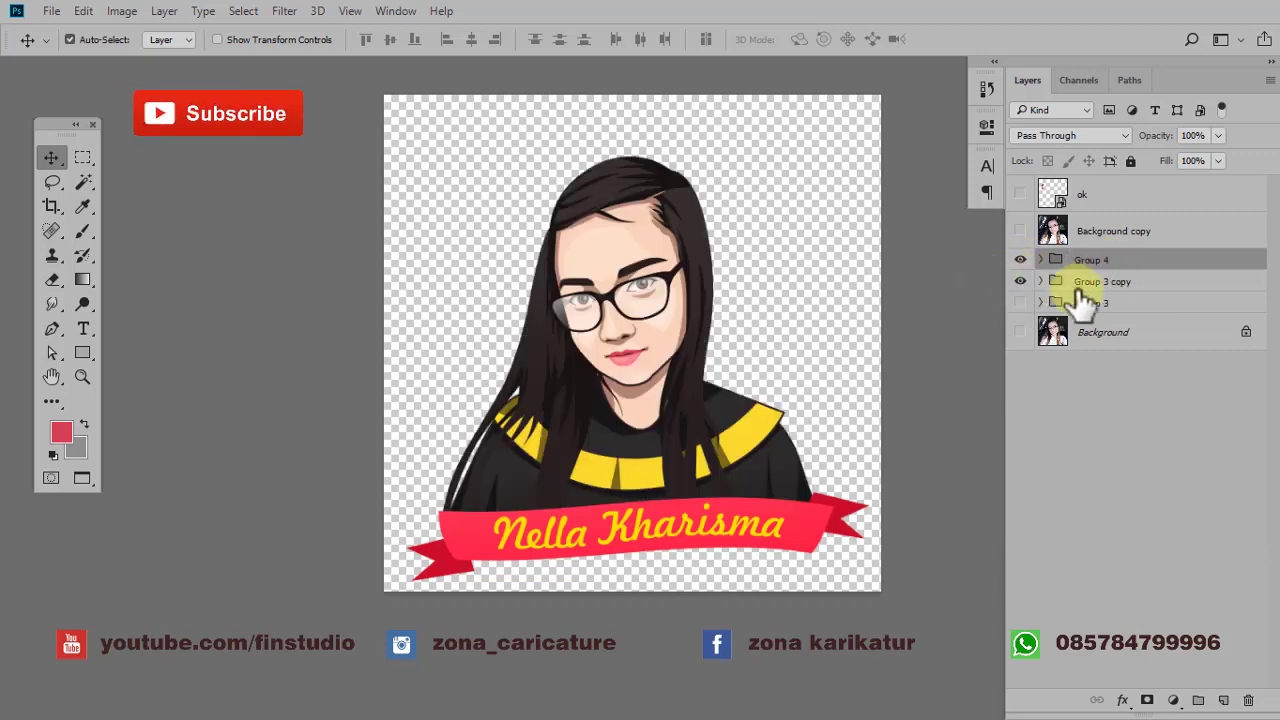
shift+click(1105, 282)
key(ctrl+g)
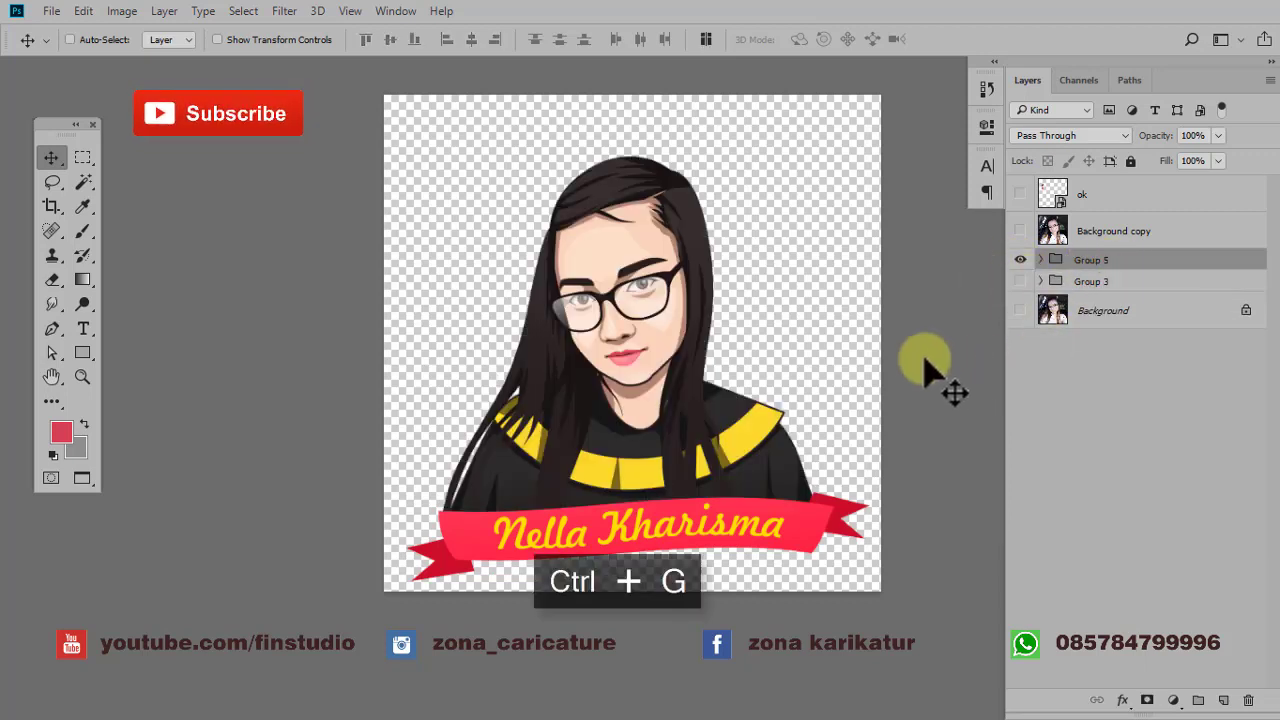
- Scale the combined artwork to about 82% and shift it slightly down and right
key(ctrl+t)
drag(869, 580, 805, 520)
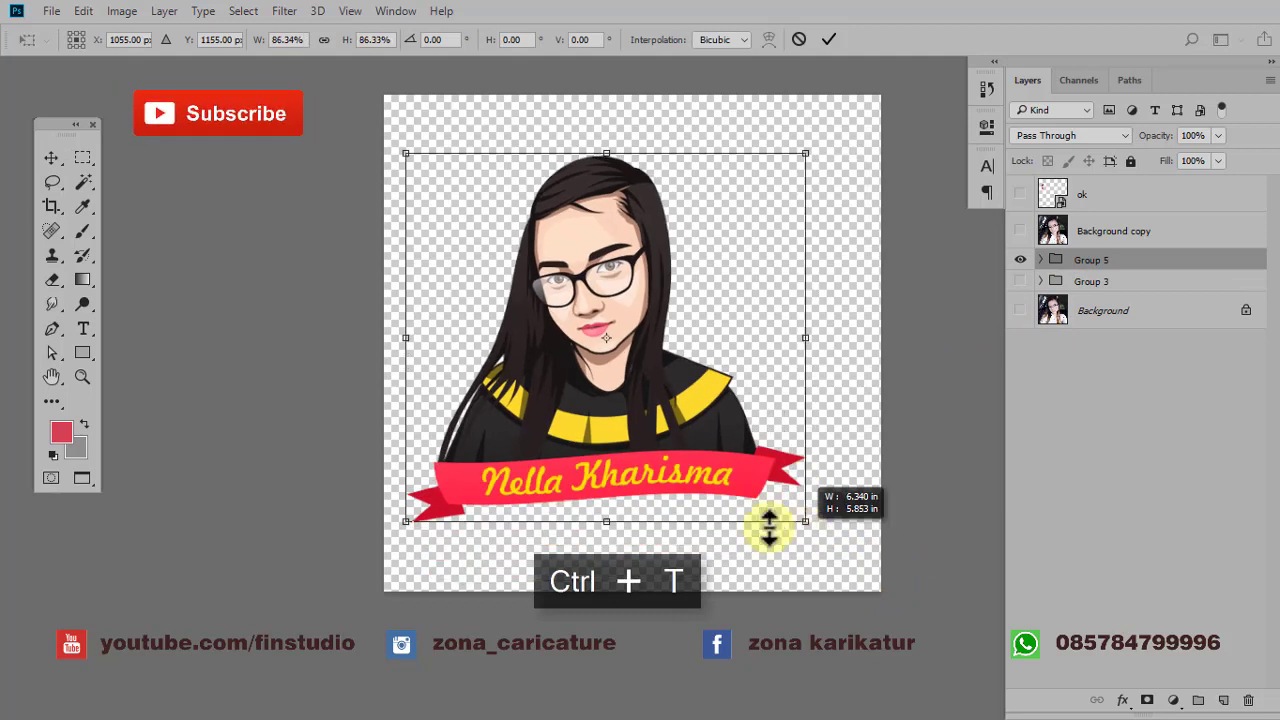
drag(705, 440, 732, 466)
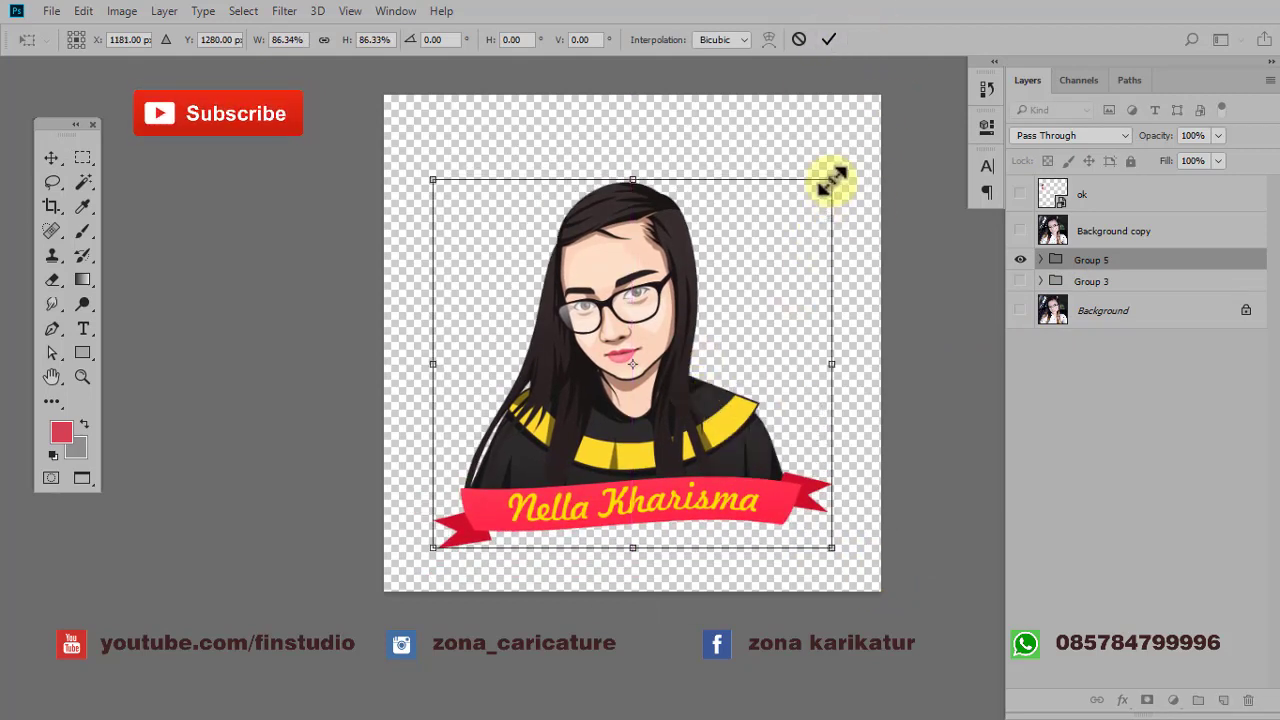
drag(832, 180, 815, 194)
drag(671, 394, 677, 403)
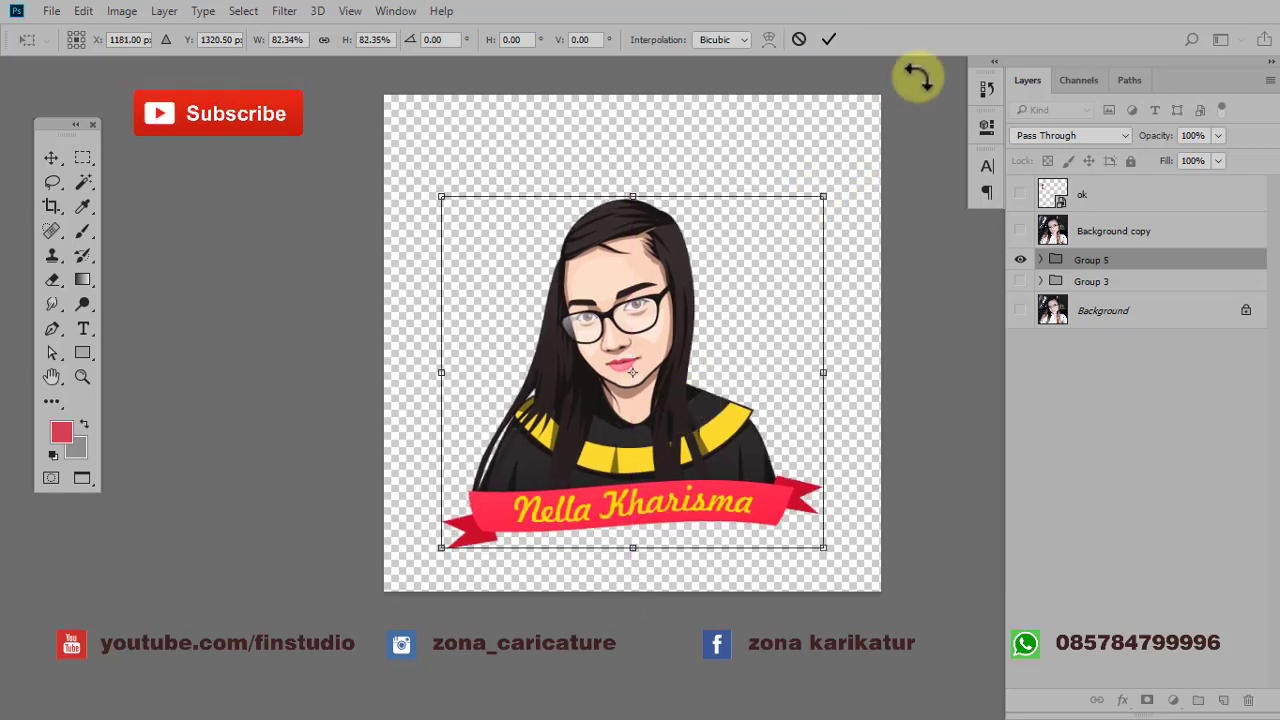
click(829, 39)
- Wrap Group 5 in a new group named 'toga'
scroll(671, 371, up, 2)
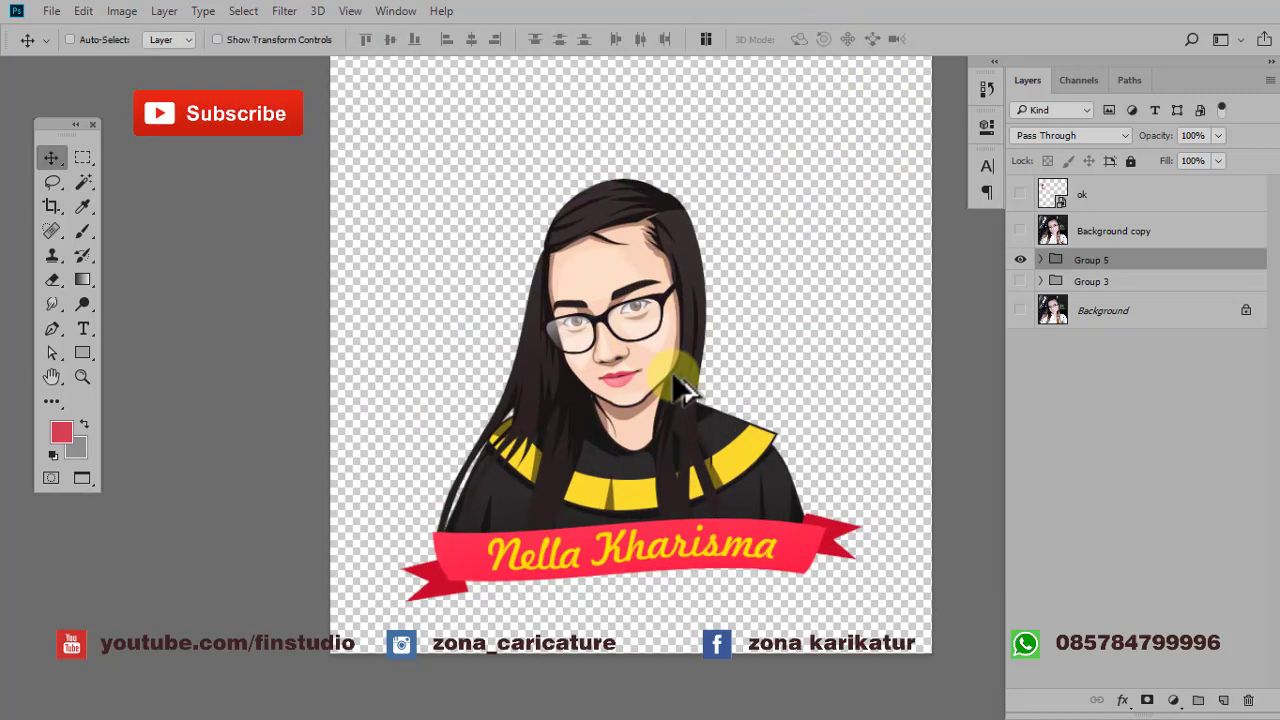
scroll(640, 200, up, 2)
scroll(667, 198, up, 2)
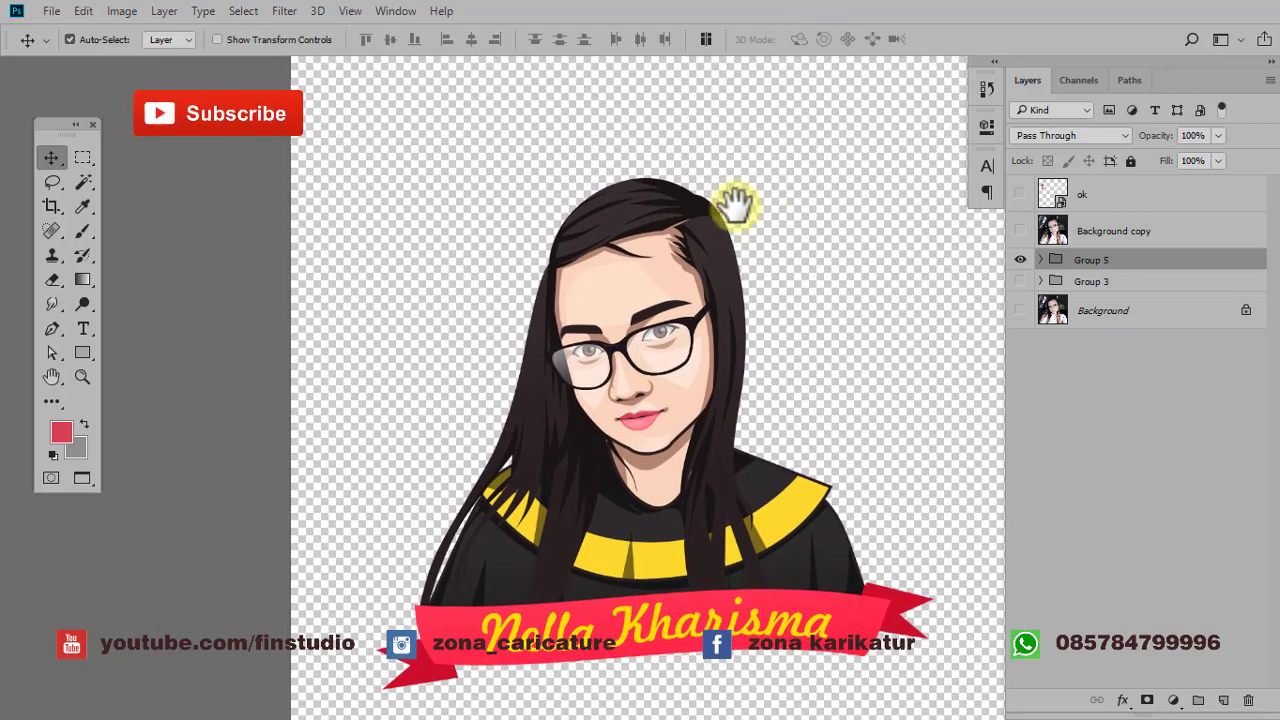
mouse_move(737, 206)
mouse_down()
mouse_move(786, 306)
mouse_move(775, 450)
mouse_move(709, 349)
mouse_up()
scroll(770, 445, up, 2)
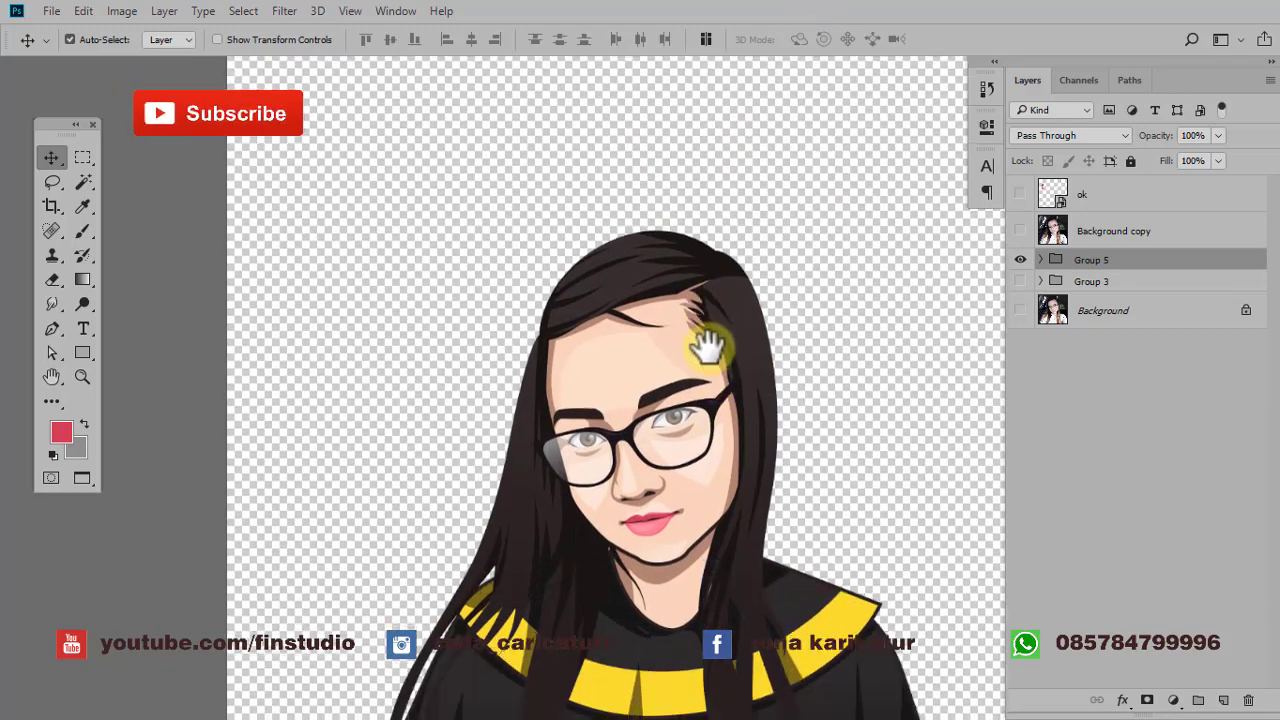
scroll(709, 349, up, 2)
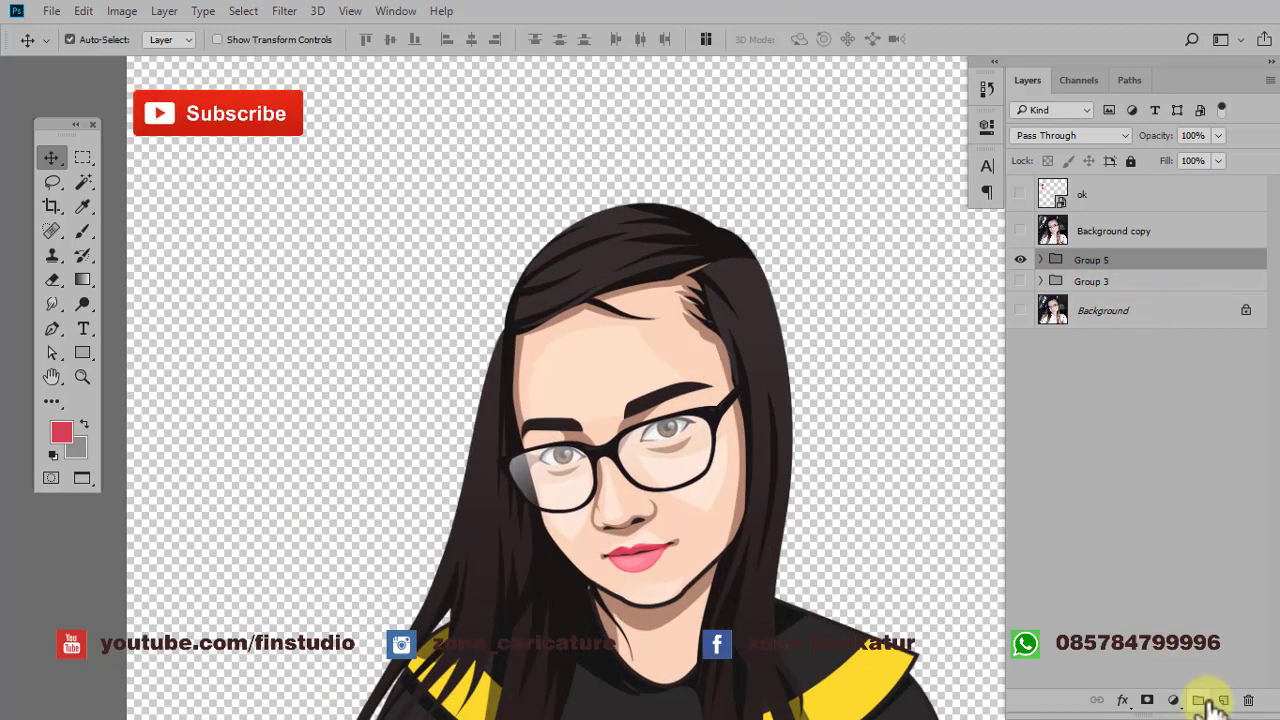
drag(1085, 312, 1198, 700)
text(toga)
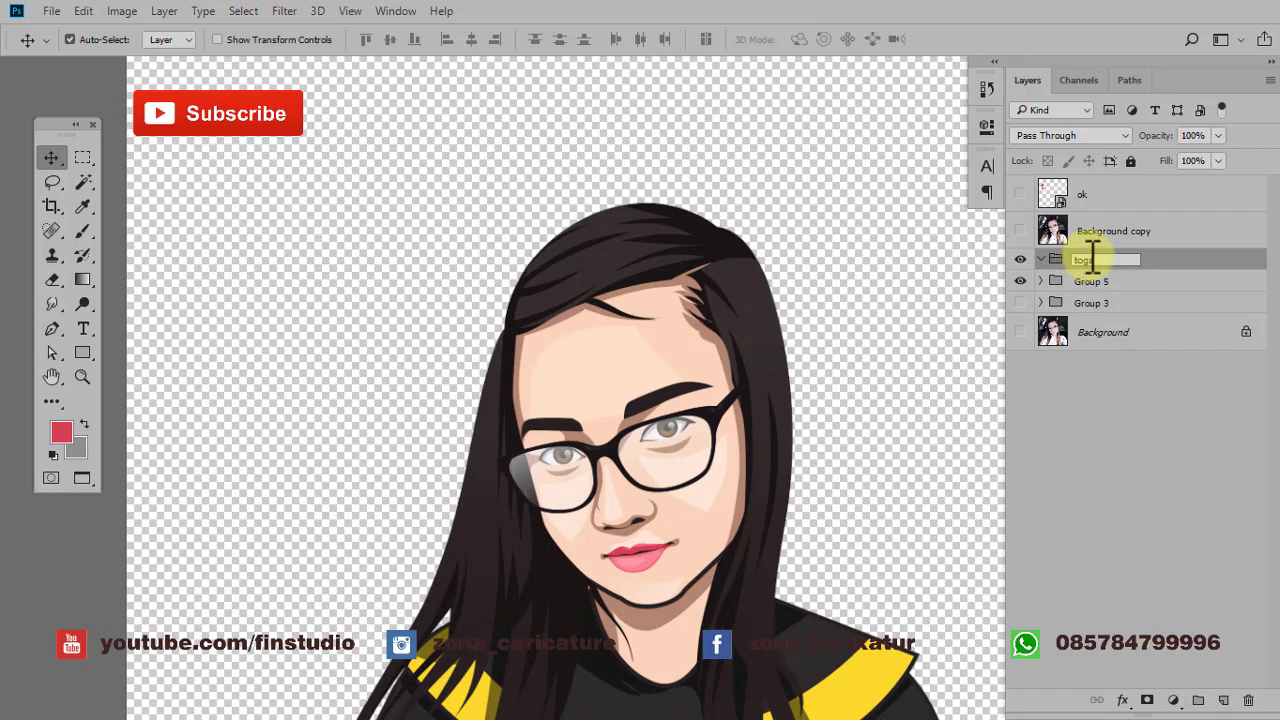
click(1166, 266)
- Draw the red cap crown outline over the hair, redoing its top-right corner
click(52, 329)
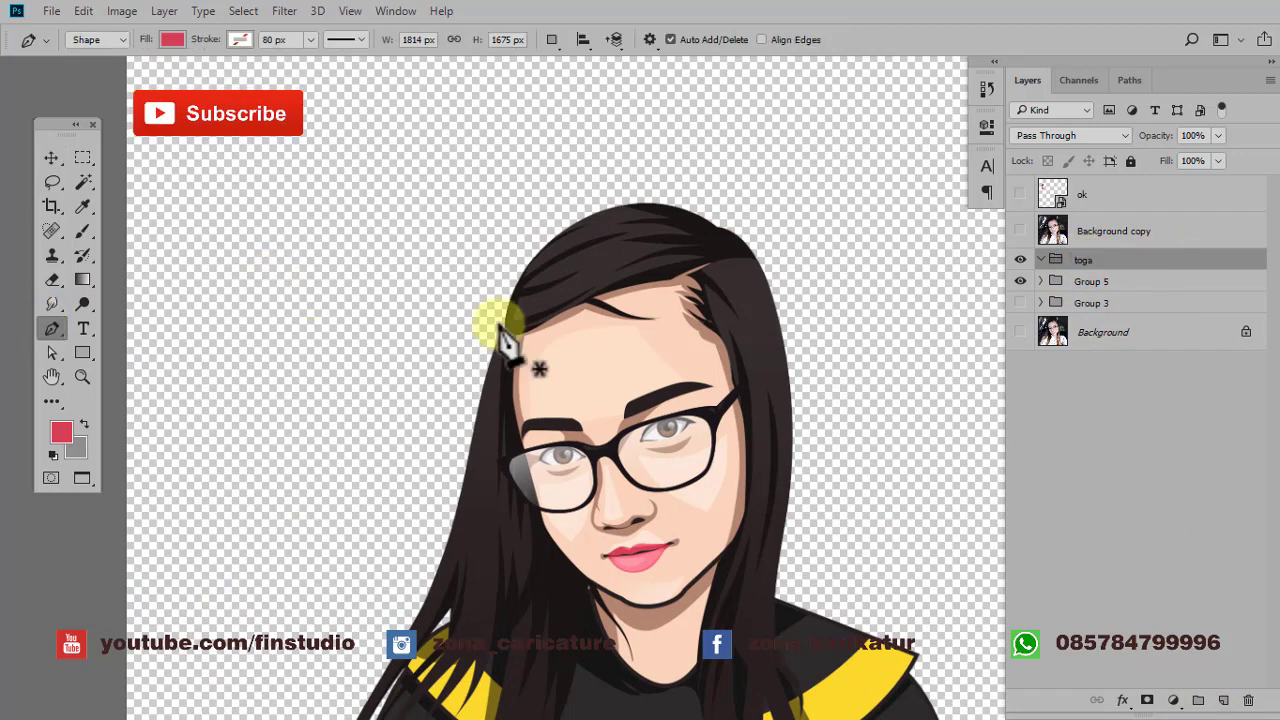
click(519, 265)
drag(751, 251, 795, 266)
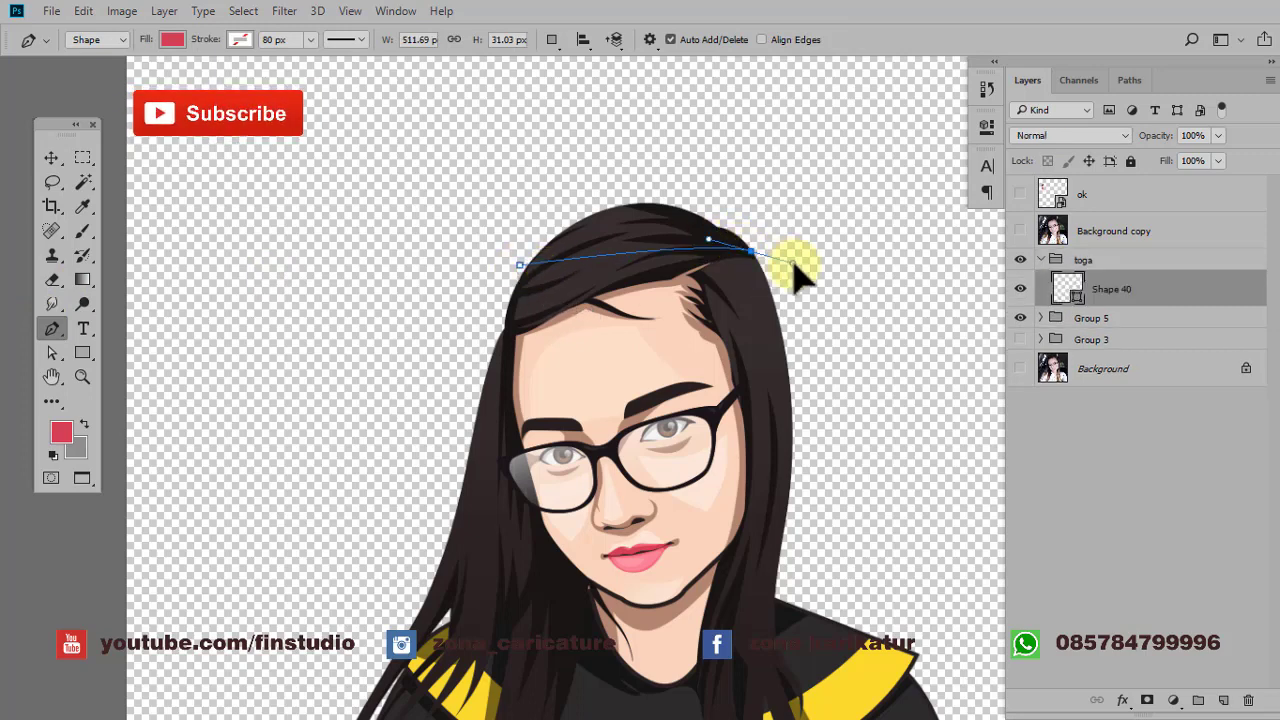
click(745, 154)
drag(497, 190, 495, 184)
click(521, 262)
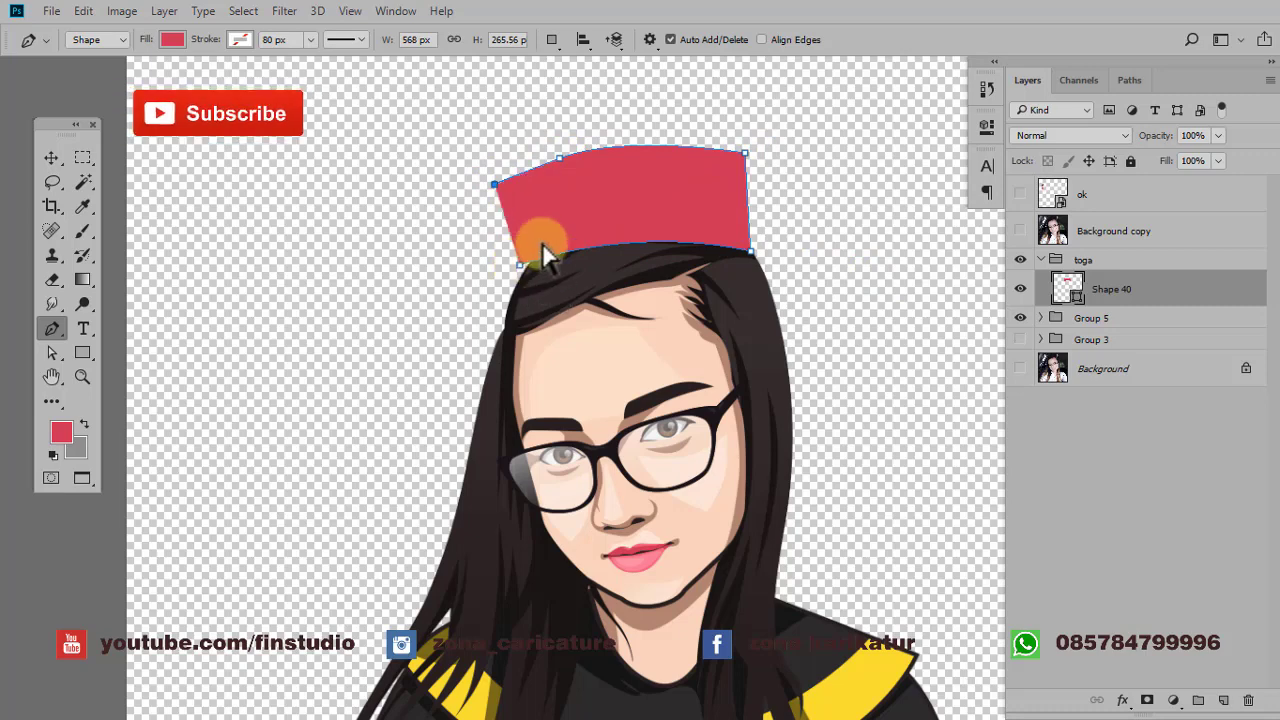
key(ctrl+z)
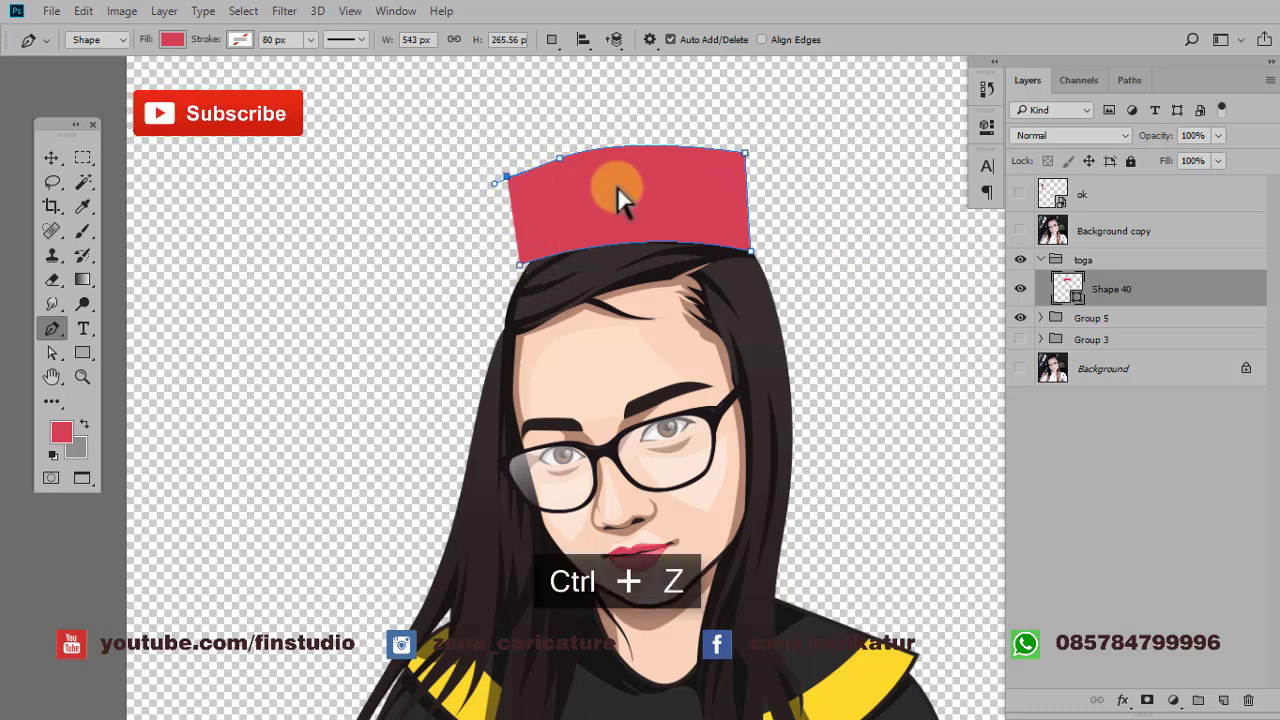
key(ctrl+alt+z)
key(ctrl+alt+z)
key(ctrl+alt+z)
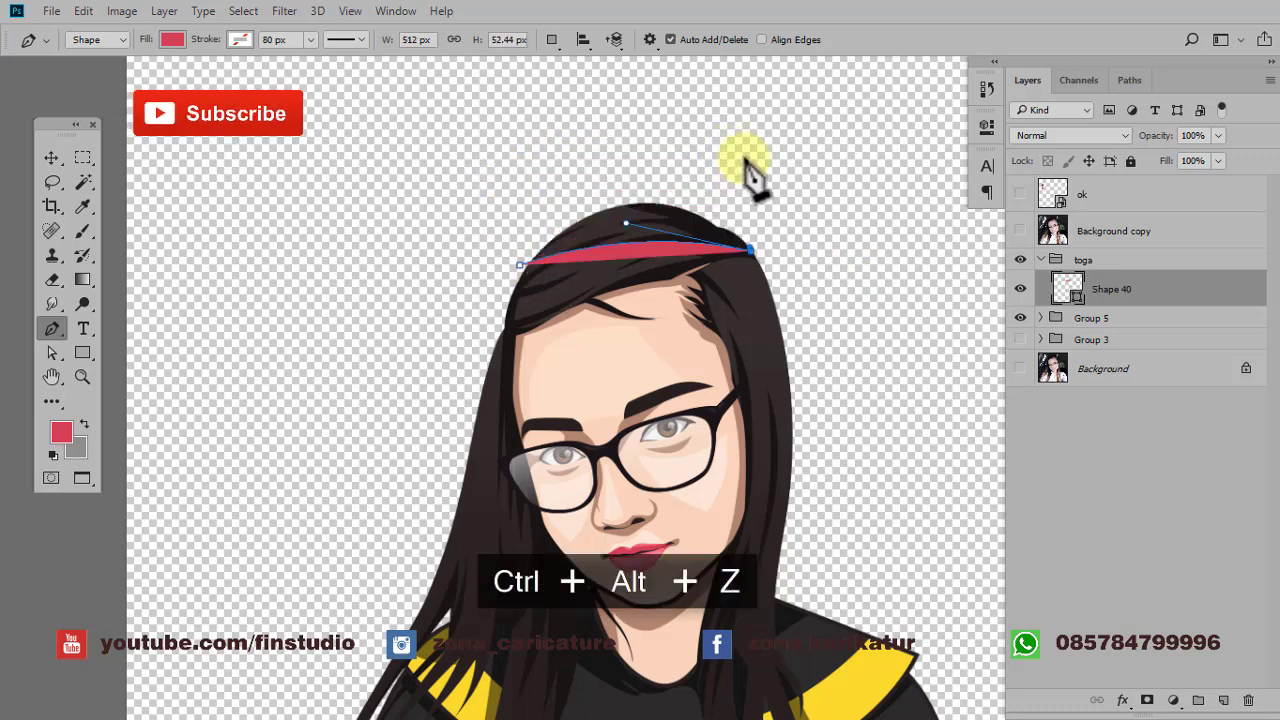
click(745, 158)
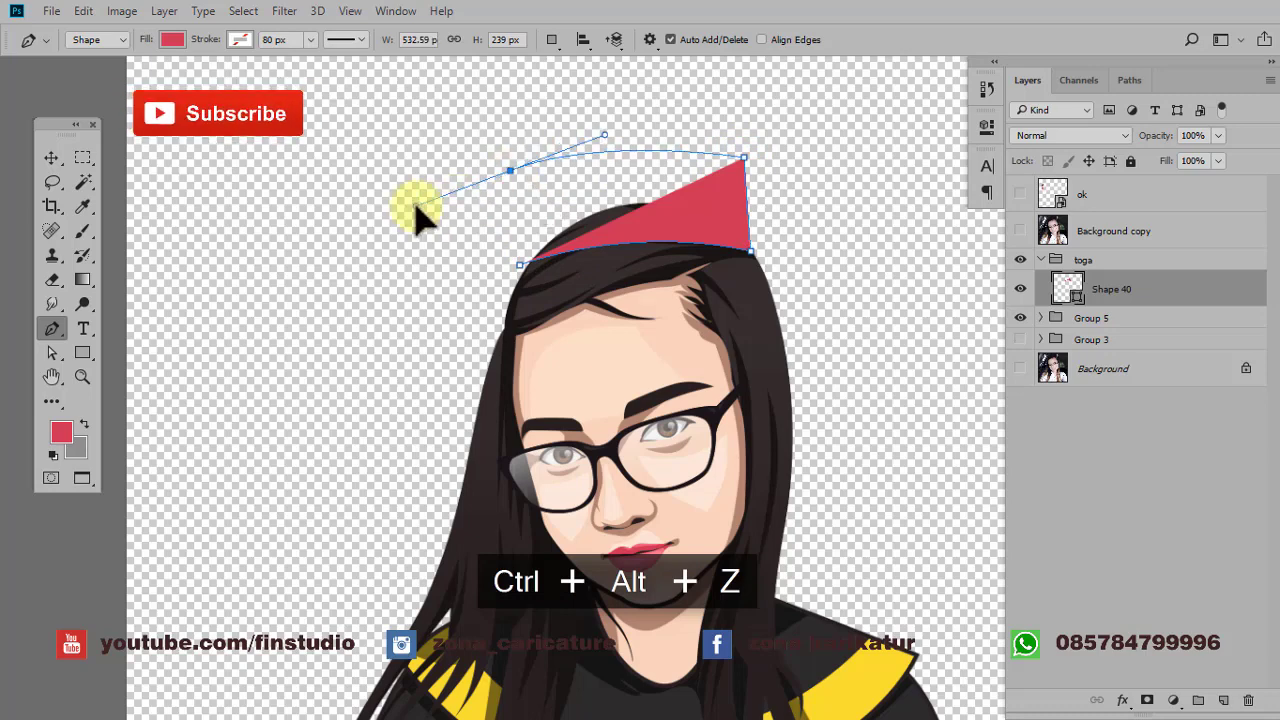
drag(418, 215, 416, 205)
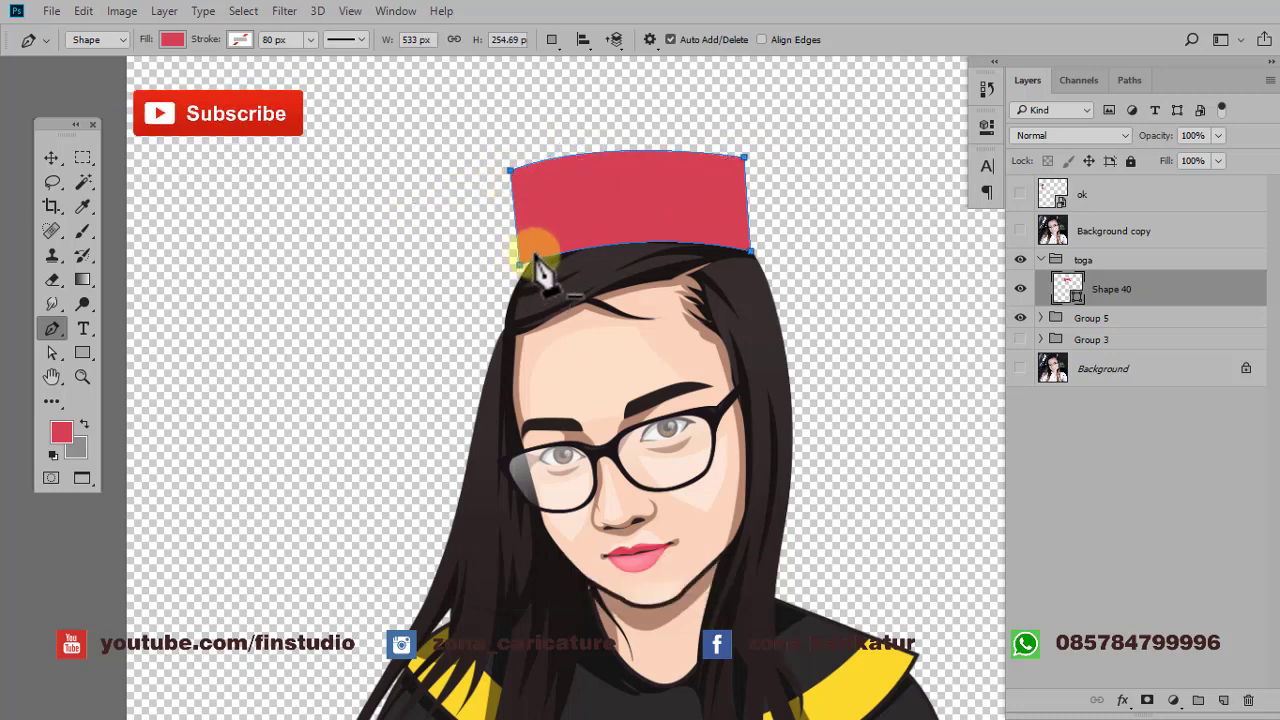
- Position the red cap on the head and rotate it to about -5.84°
click(51, 157)
drag(553, 208, 563, 206)
key(ctrl+t)
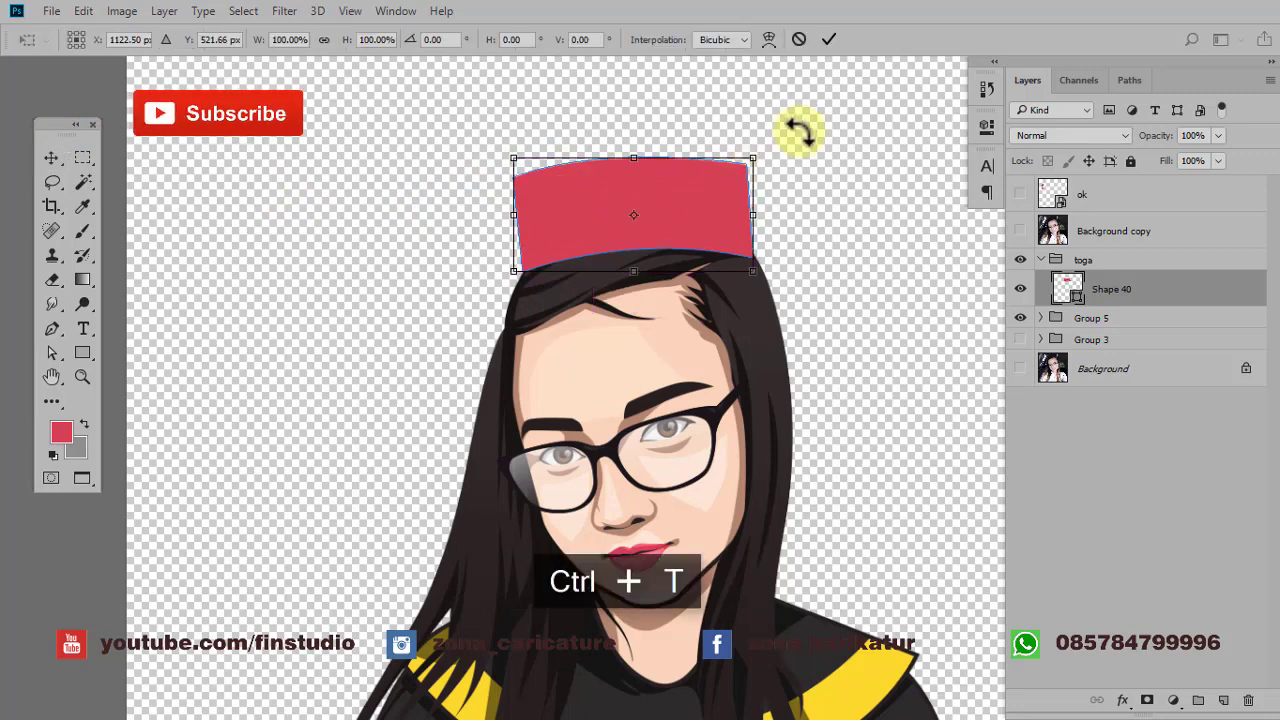
drag(798, 130, 806, 149)
drag(628, 249, 651, 251)
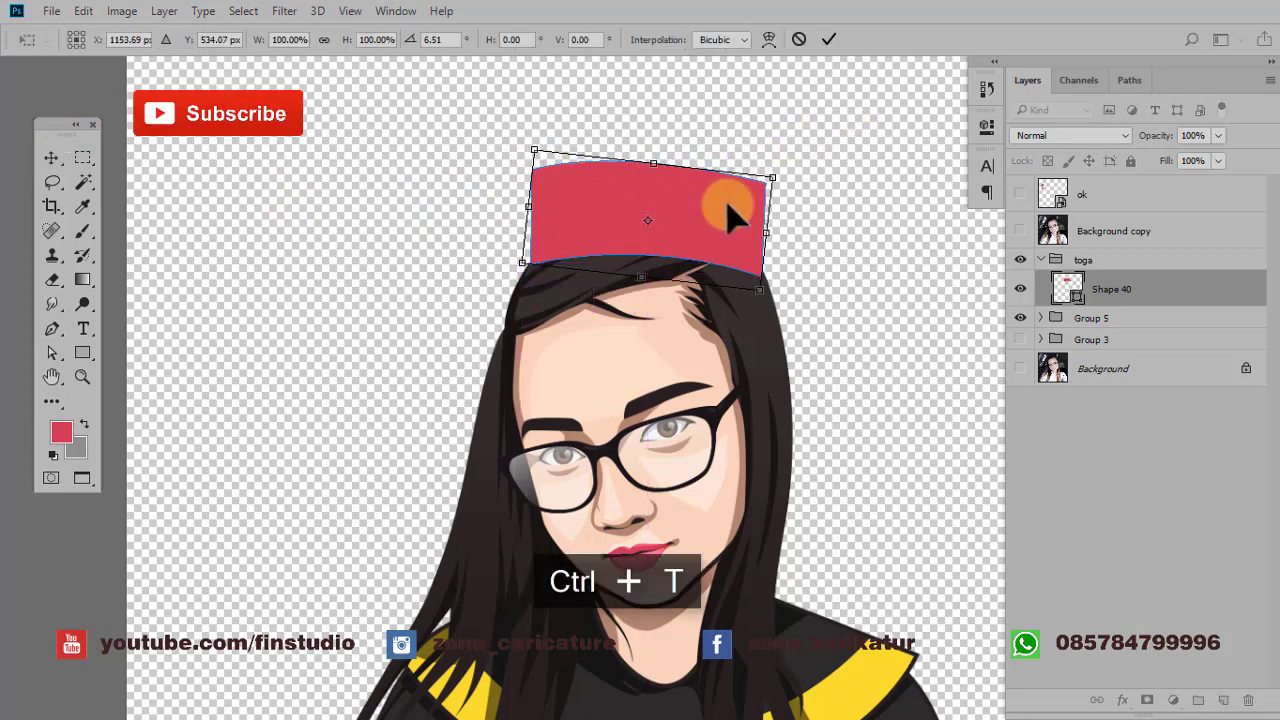
scroll(720, 198, down, 2)
scroll(720, 198, up, 2)
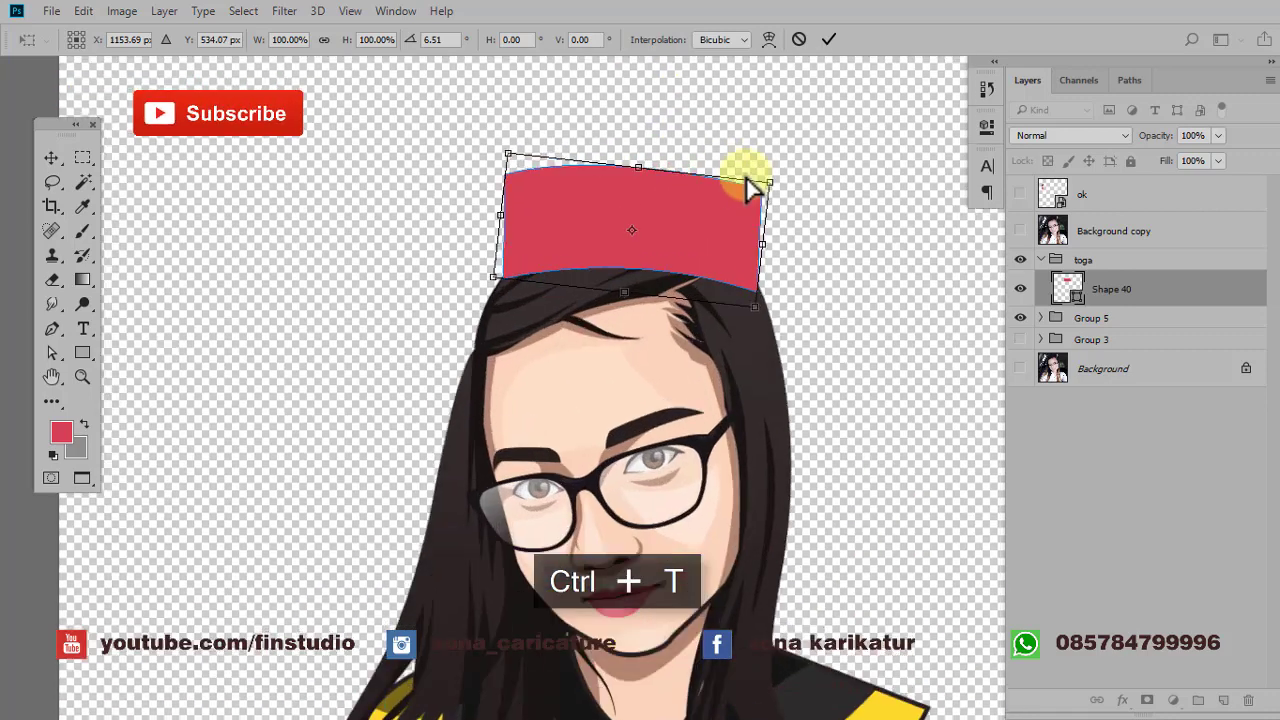
drag(748, 186, 806, 143)
mouse_move(686, 237)
mouse_down()
mouse_move(657, 220)
mouse_move(677, 222)
mouse_up()
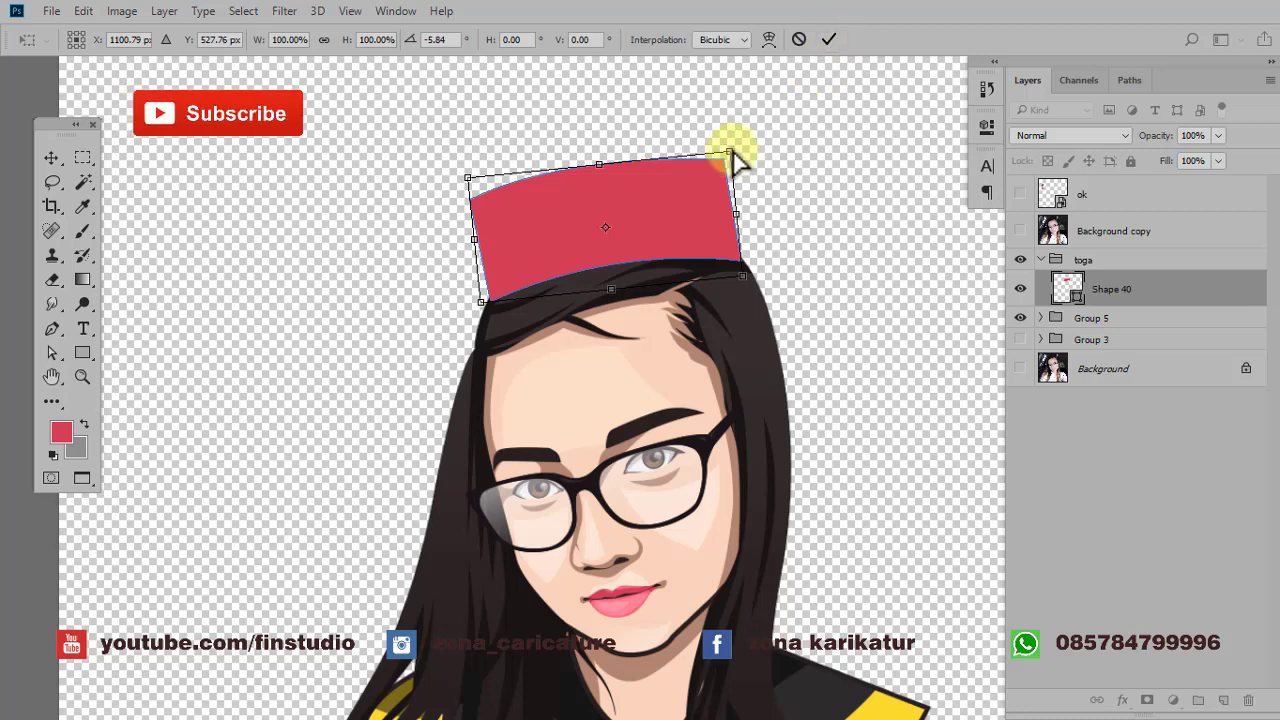
click(829, 39)
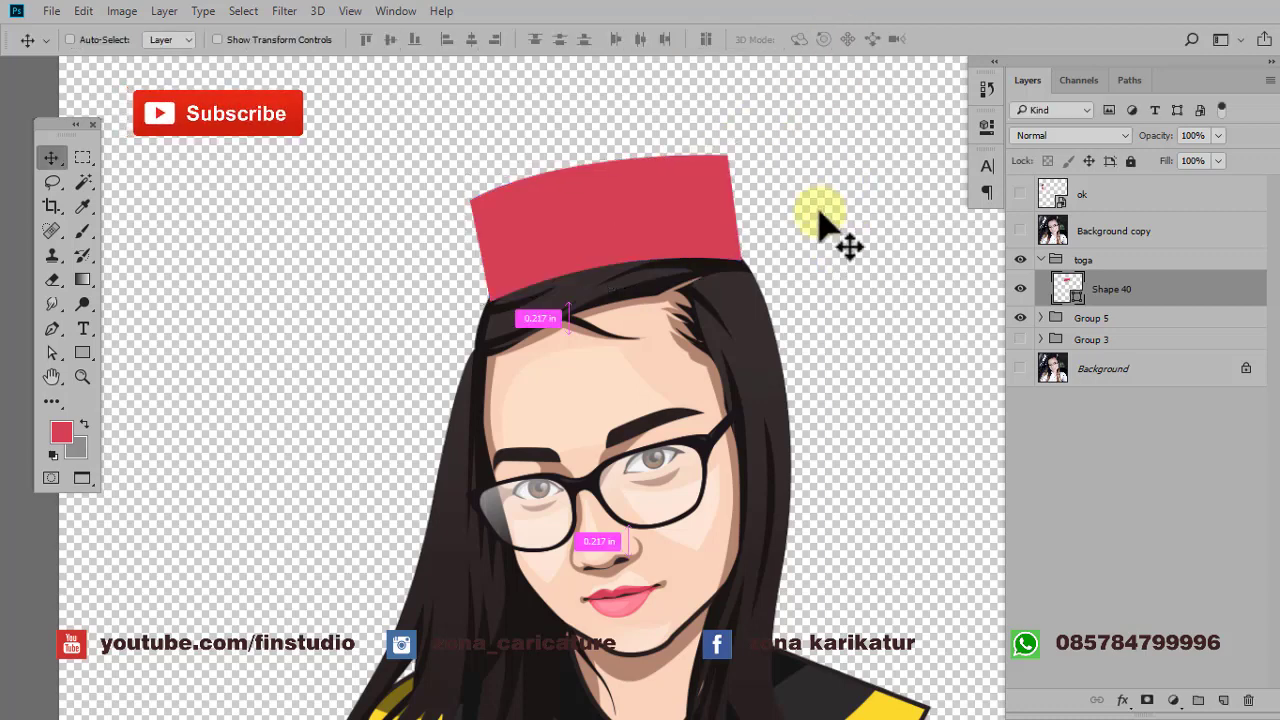
- Fill the cap crown Shape 40 with a sampled near-black colour and give it a Stroke outline
scroll(820, 300, down, 1)
double_click(1068, 288)
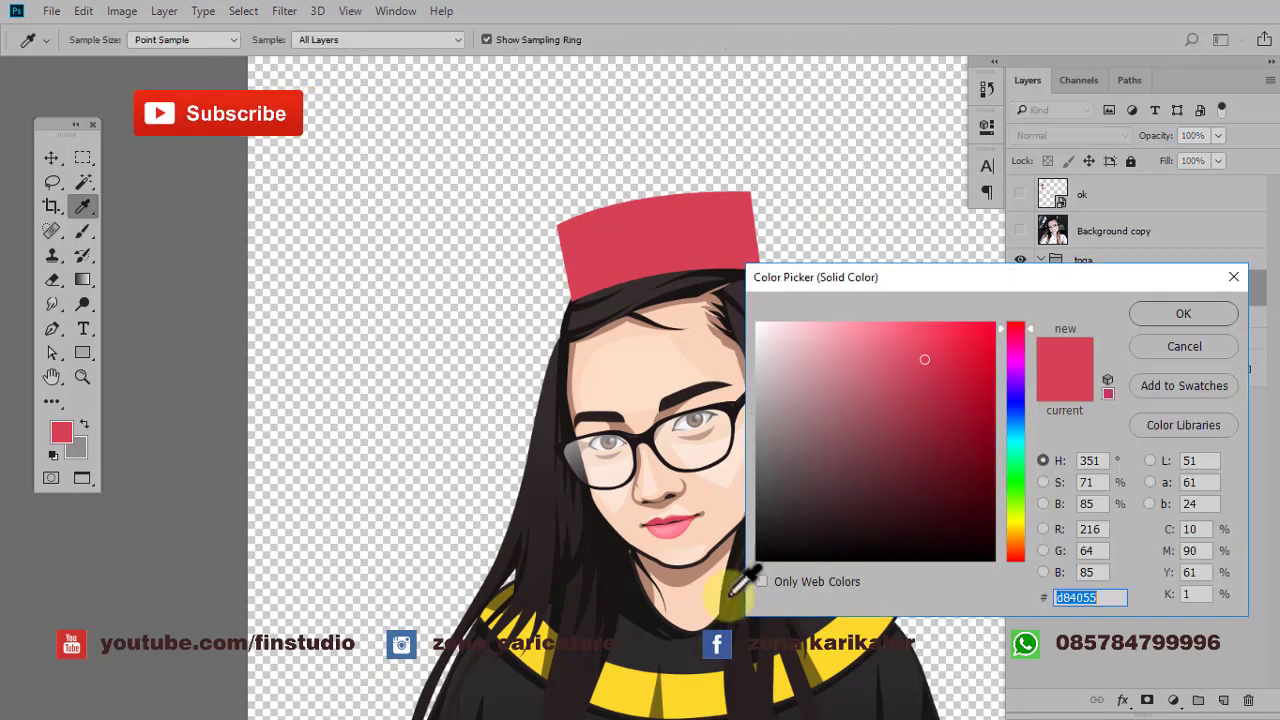
click(636, 641)
click(1143, 314)
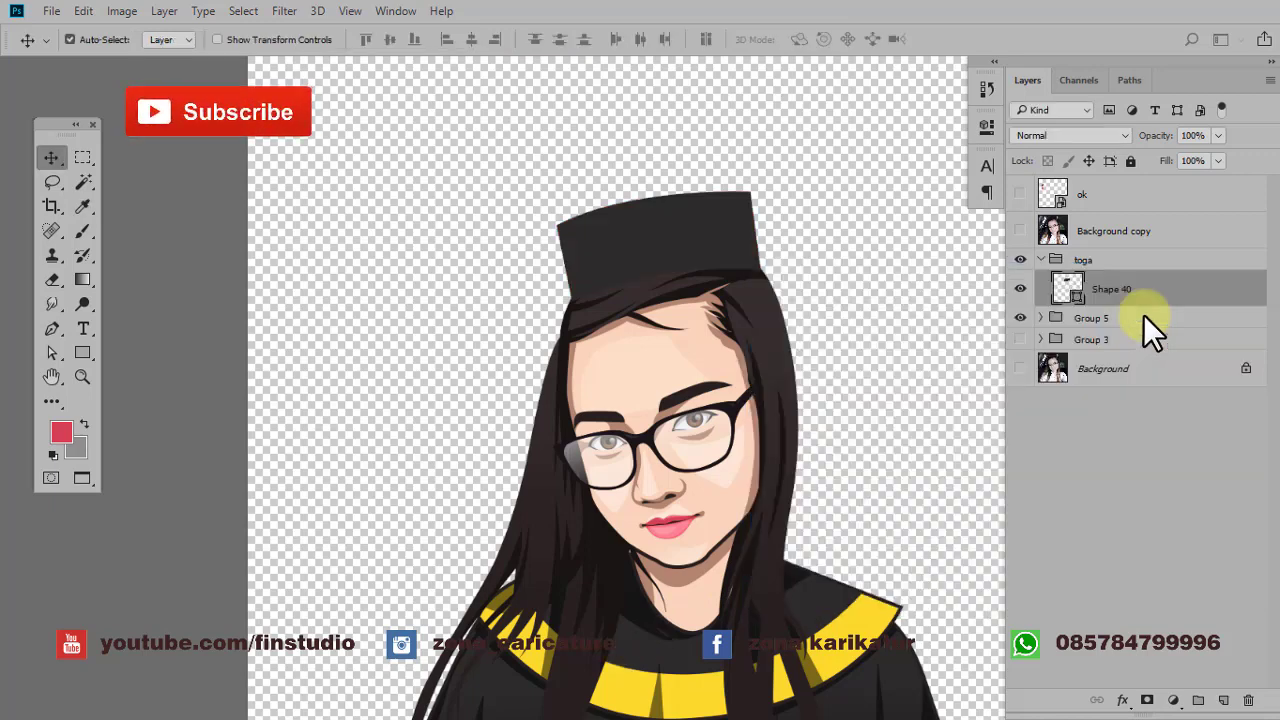
click(1124, 700)
click(1108, 500)
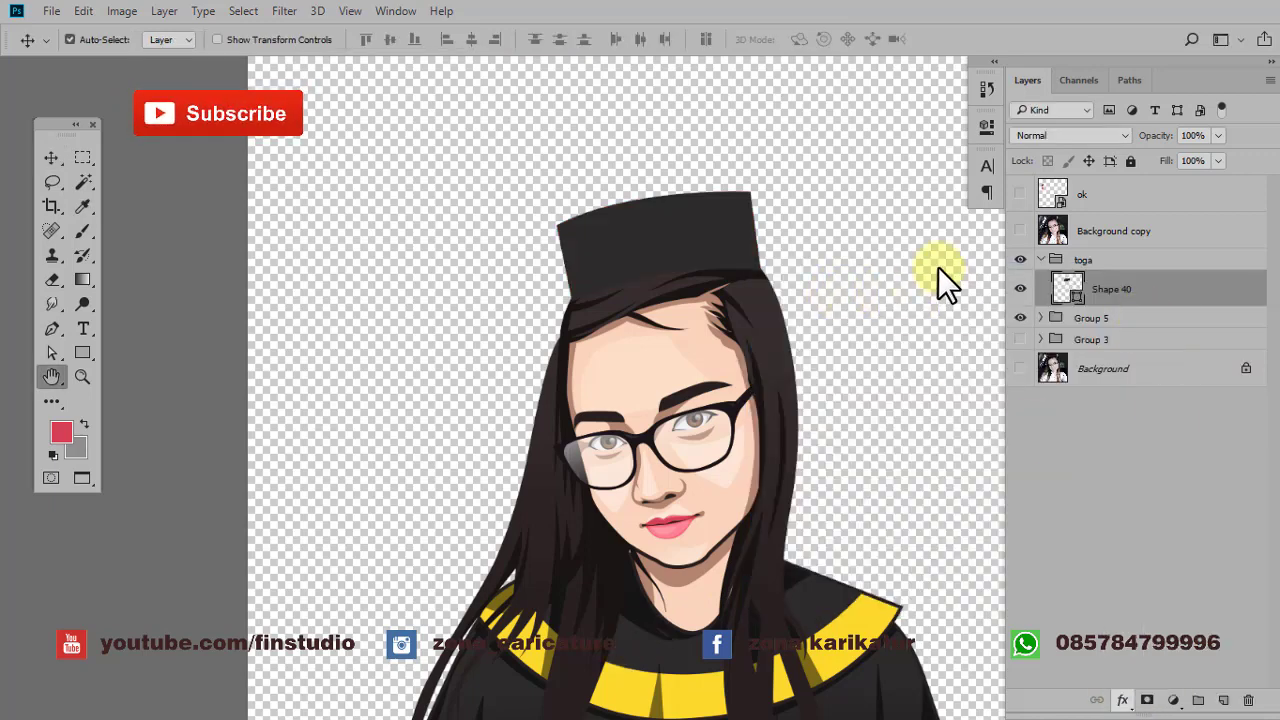
click(1160, 182)
key(v)
- Add two empty layers, Layer 5 and Layer 6, clipped to the cap shape for shading
alt+scroll(757, 214, up, 1)
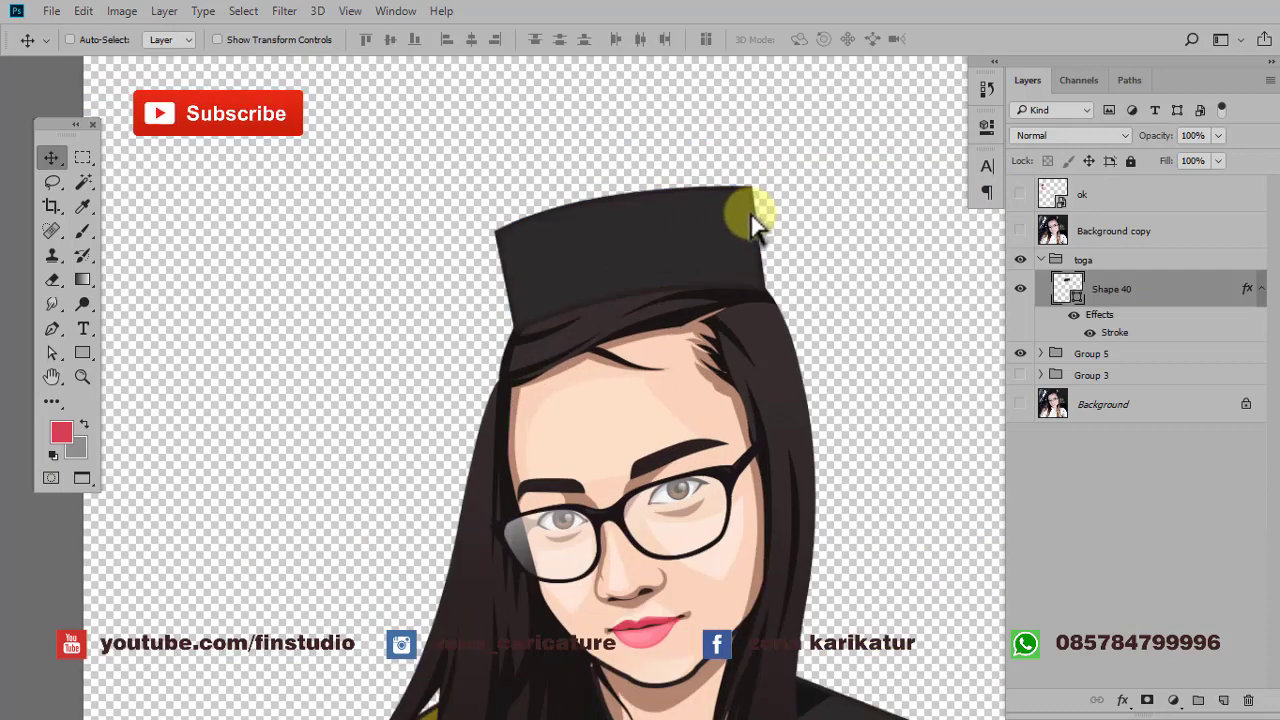
alt+scroll(757, 214, up, 2)
click(1222, 700)
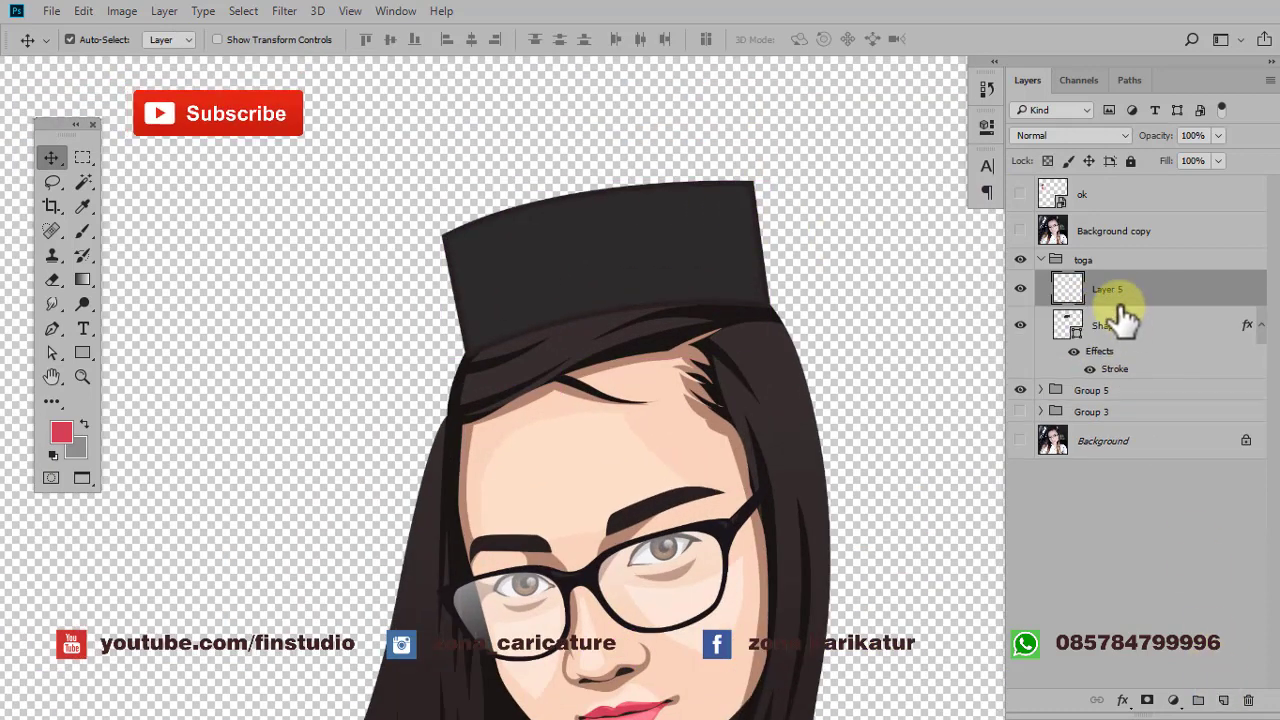
right_click(1110, 288)
click(797, 428)
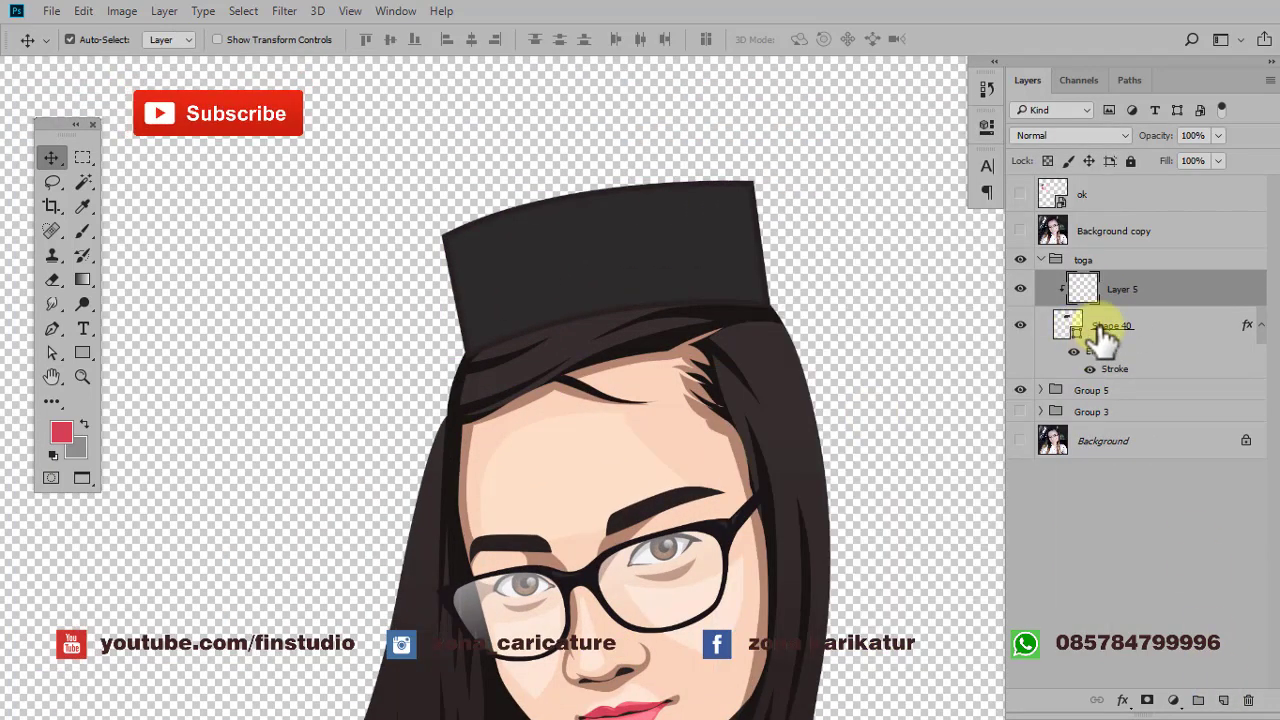
click(1100, 327)
key(ctrl+shift+alt+n)
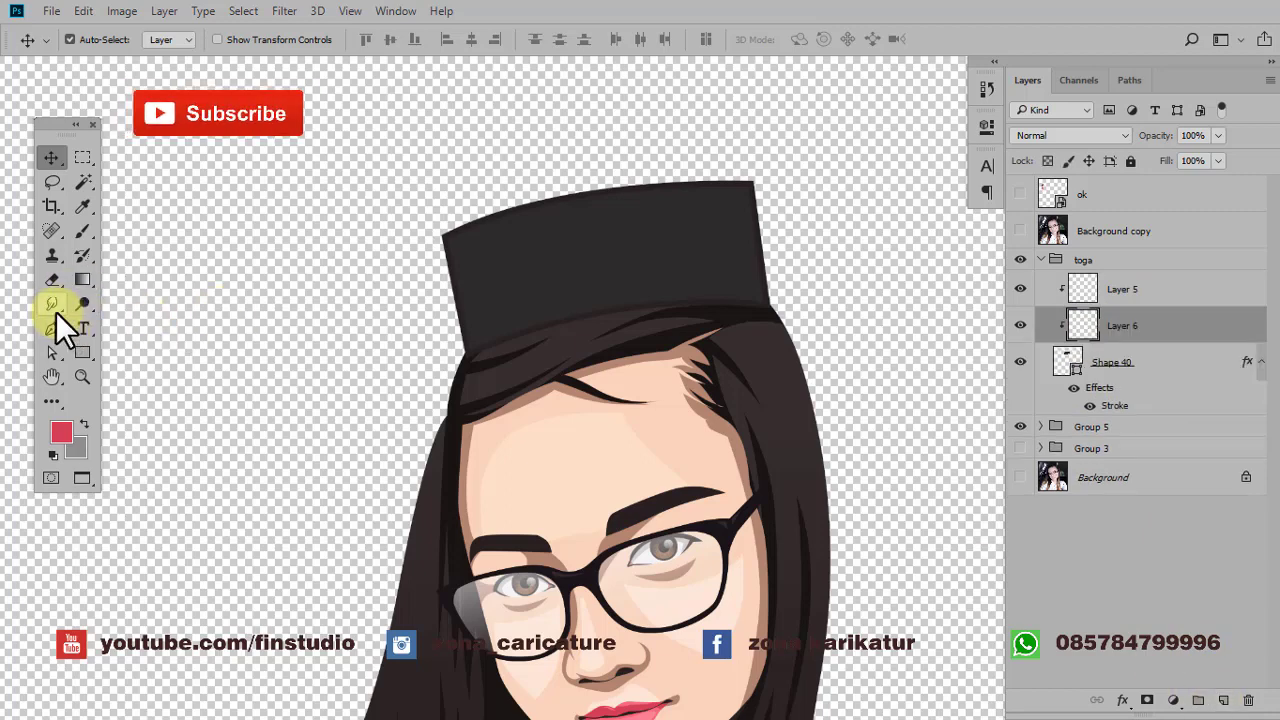
- Pen-draw Shape 41 across the cap crown and fill it a slightly darker grey
click(52, 328)
click(474, 360)
click(637, 292)
drag(665, 149, 852, 155)
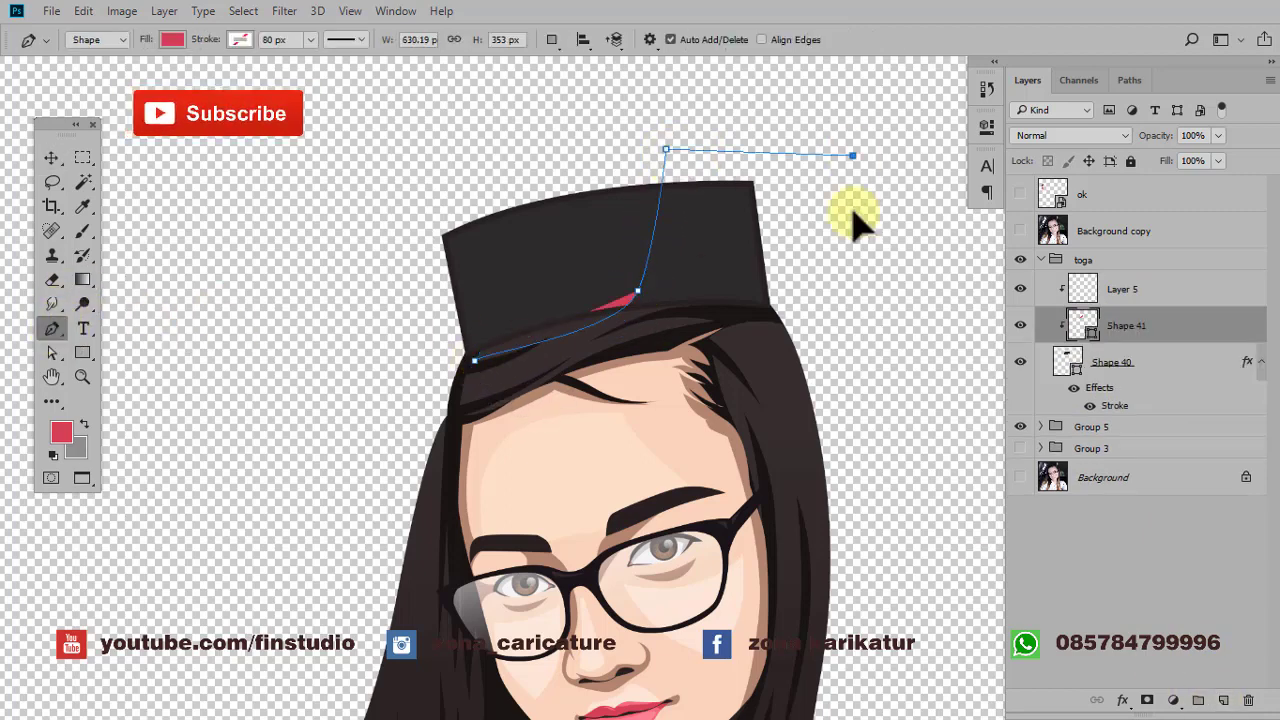
drag(852, 337, 886, 322)
click(474, 360)
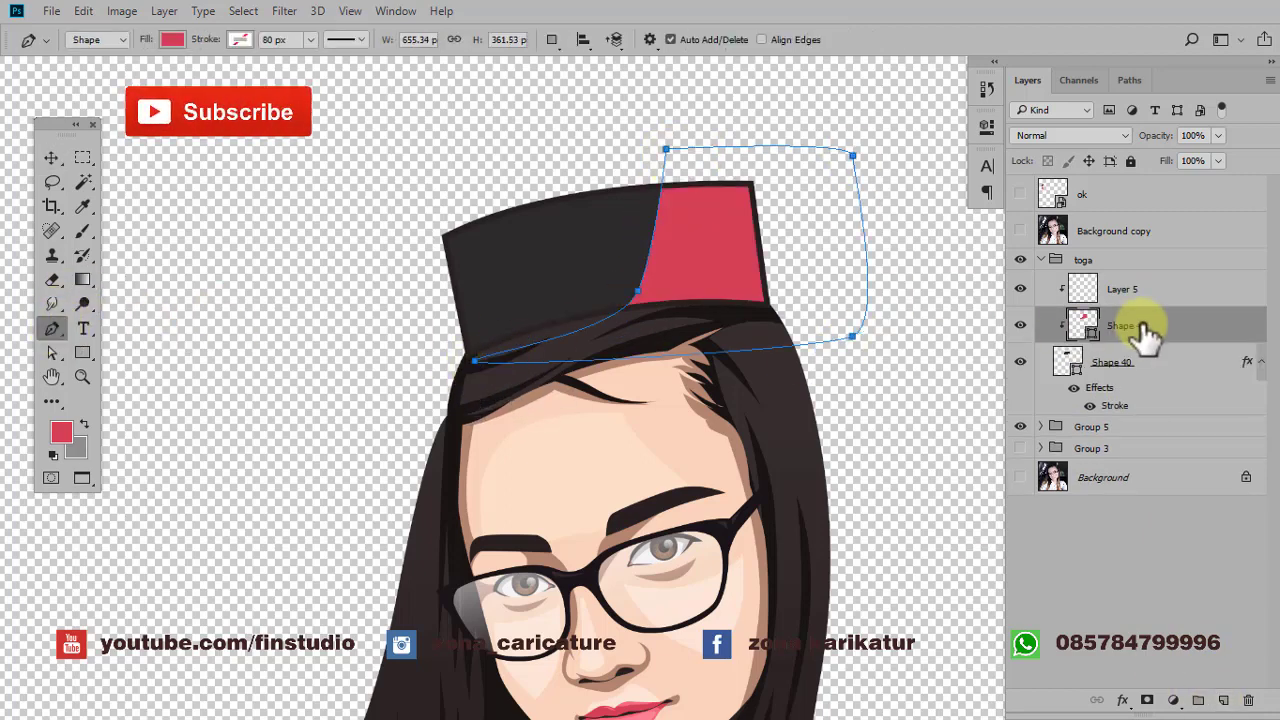
double_click(1088, 330)
click(623, 243)
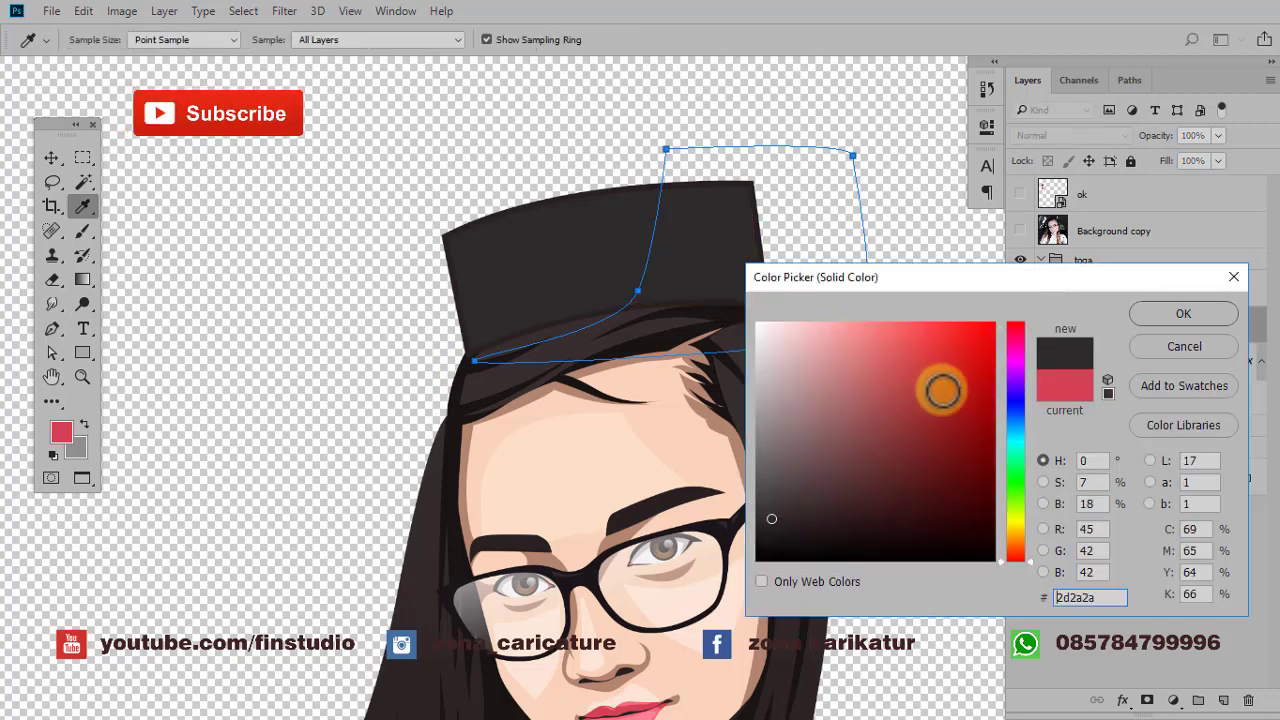
click(778, 526)
click(1168, 326)
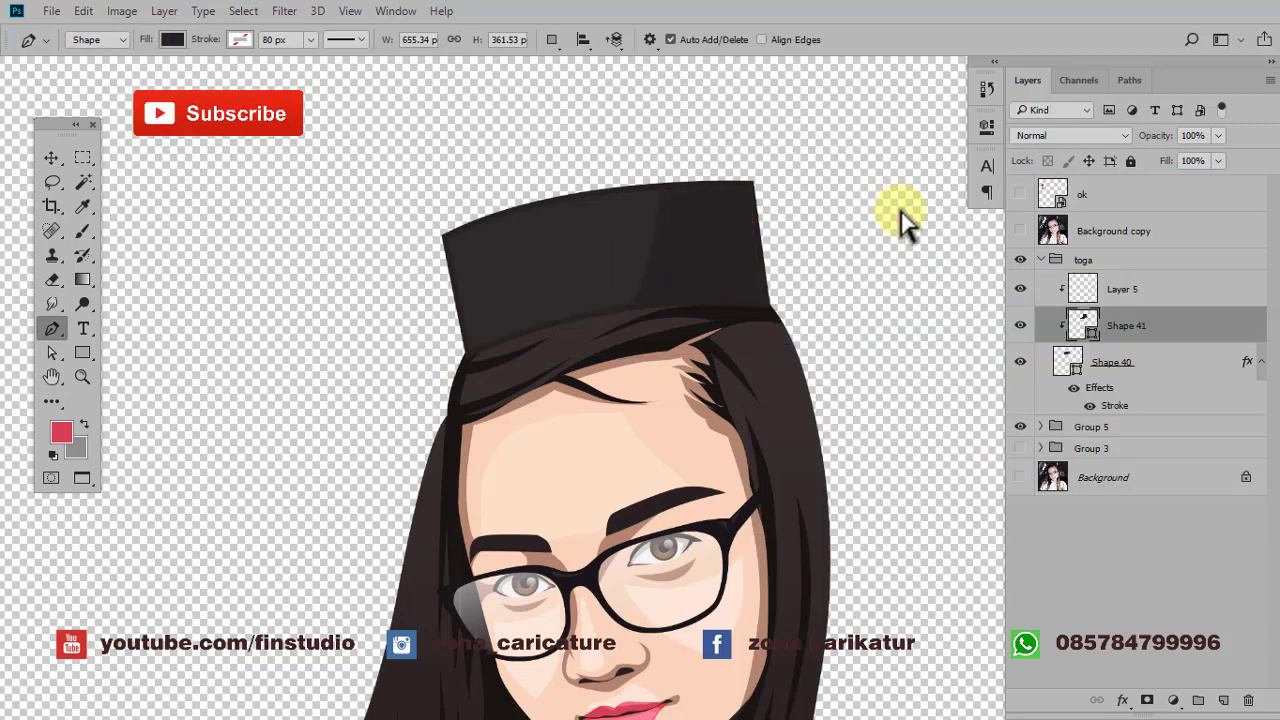
- Draw Shape 42 along the cap's right side and hairline with a dark fill
click(750, 148)
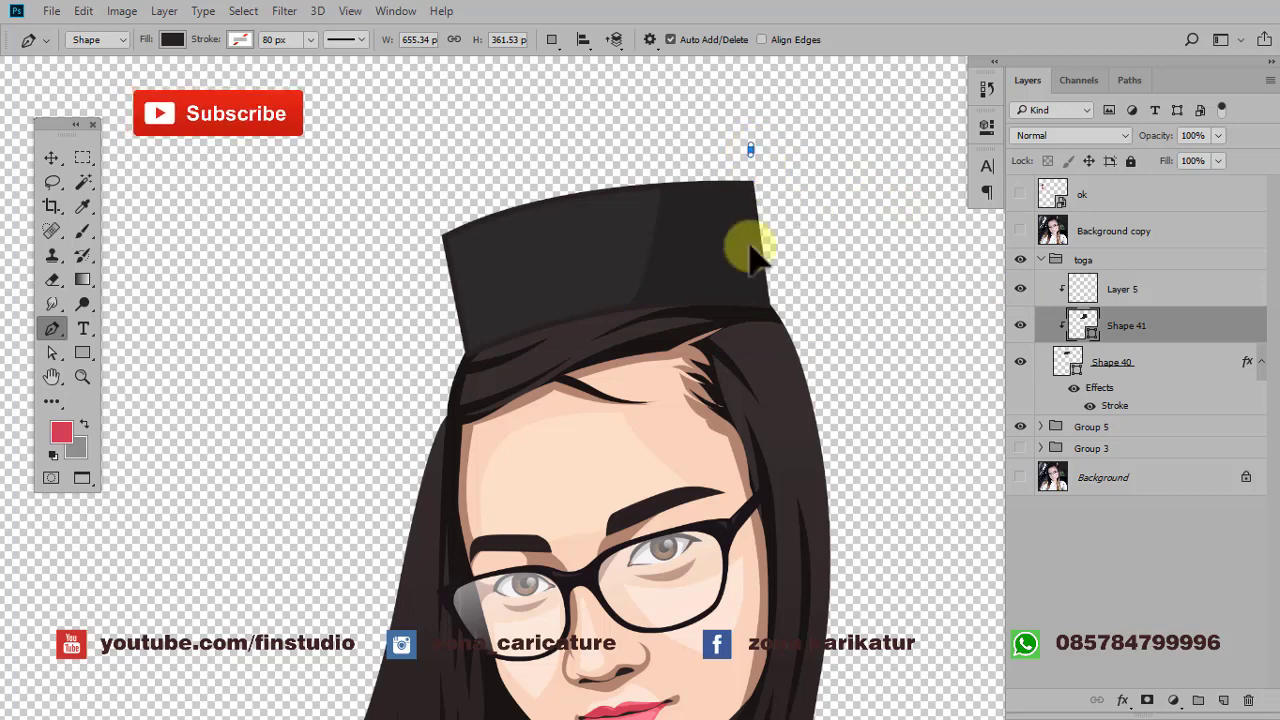
click(725, 320)
click(702, 375)
drag(845, 335, 838, 283)
click(751, 149)
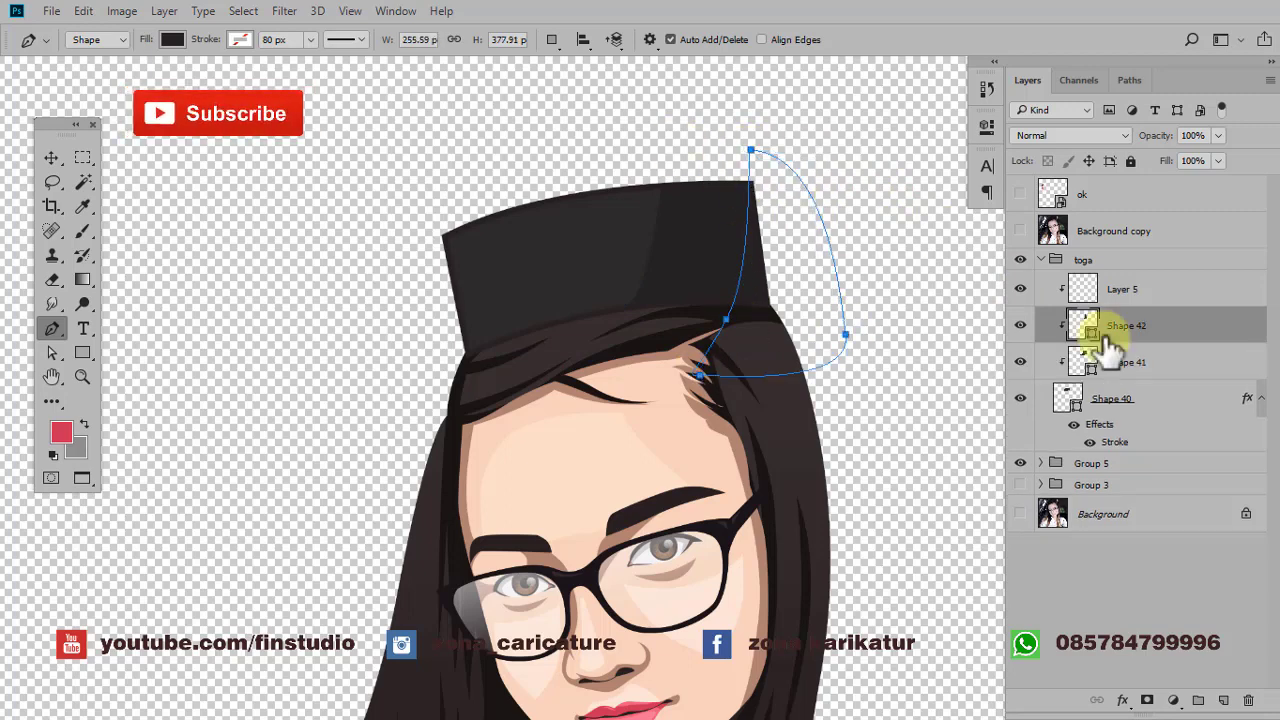
double_click(1084, 325)
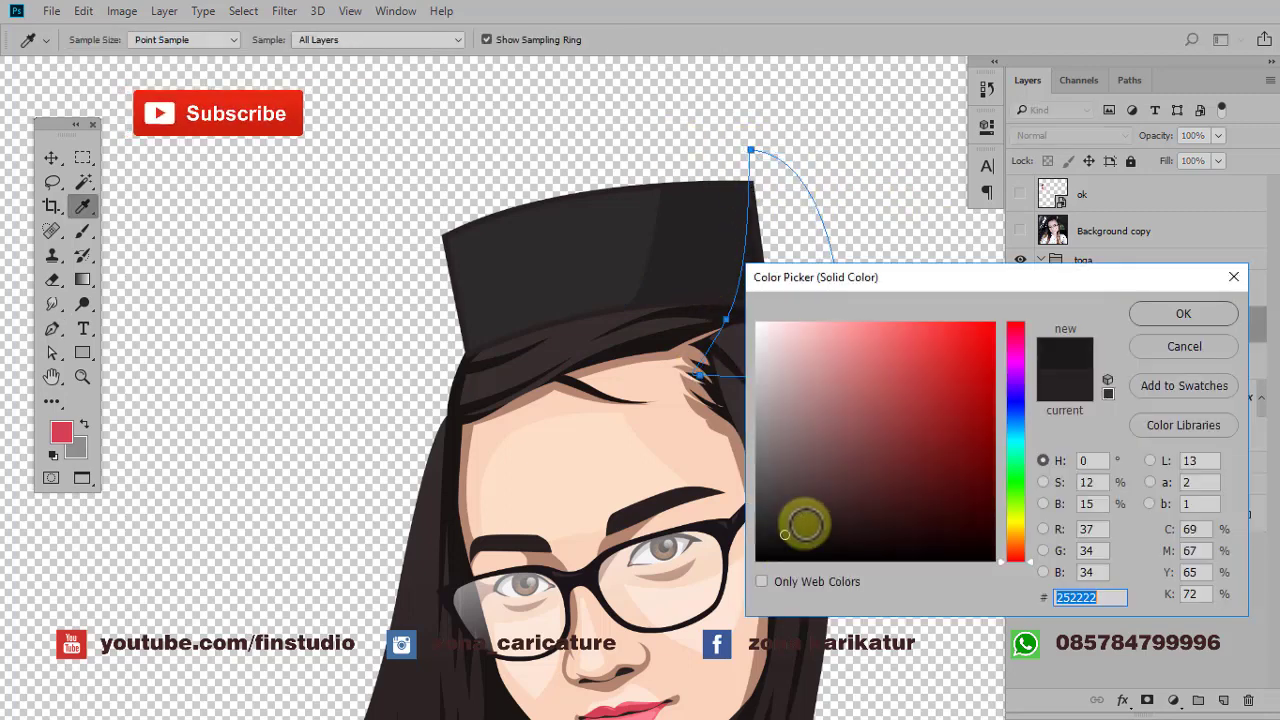
click(1185, 314)
click(1075, 322)
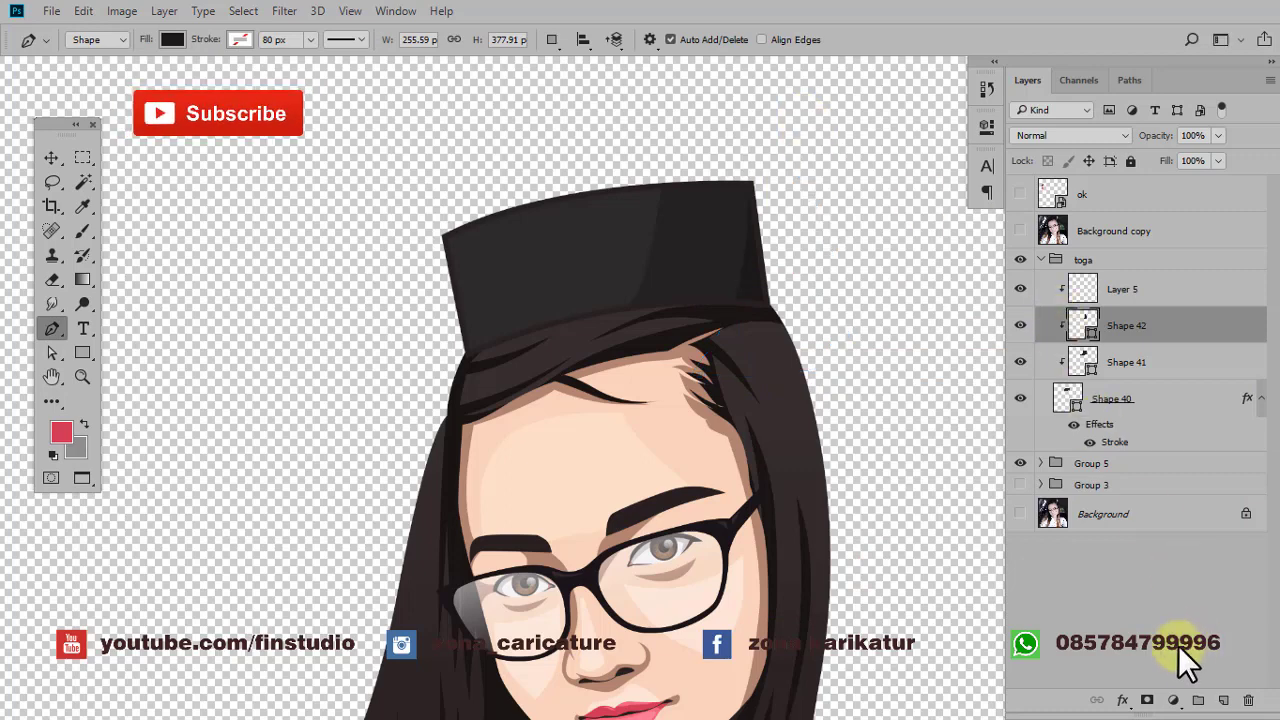
- Draw Shape 43 along the cap's left side, filled dark grey #373636
click(452, 201)
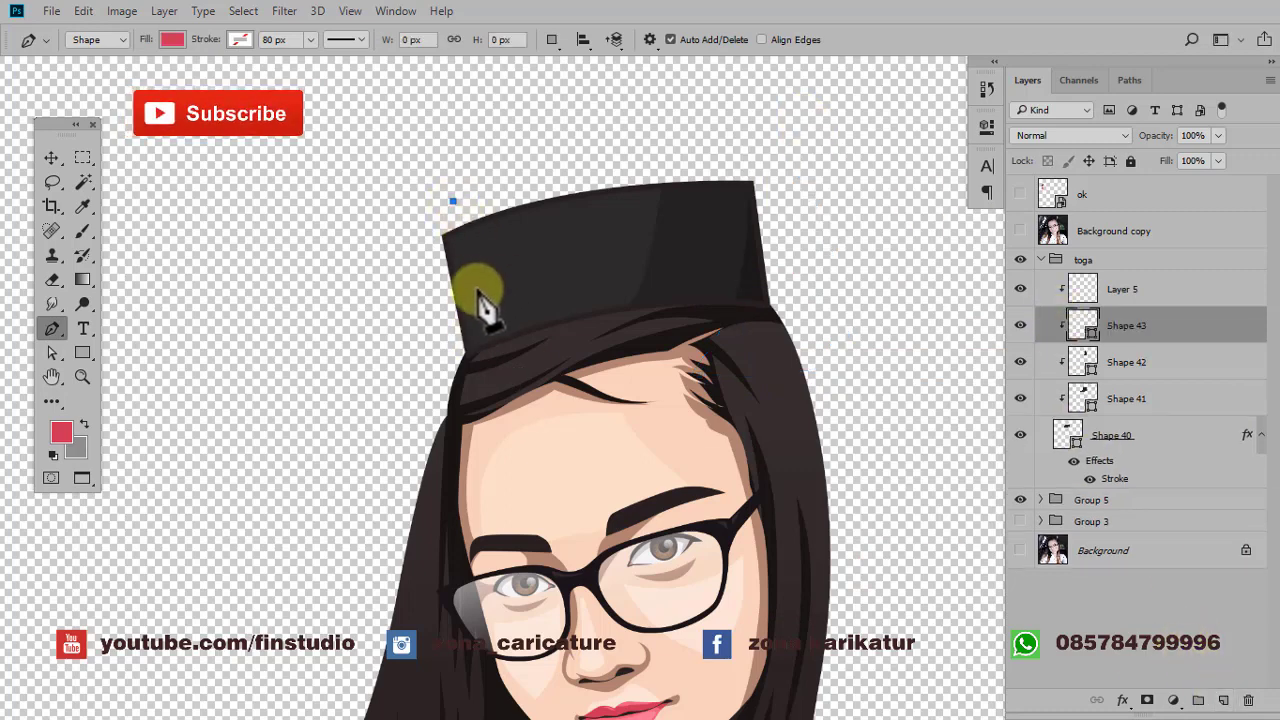
drag(502, 328, 548, 345)
click(428, 372)
click(390, 200)
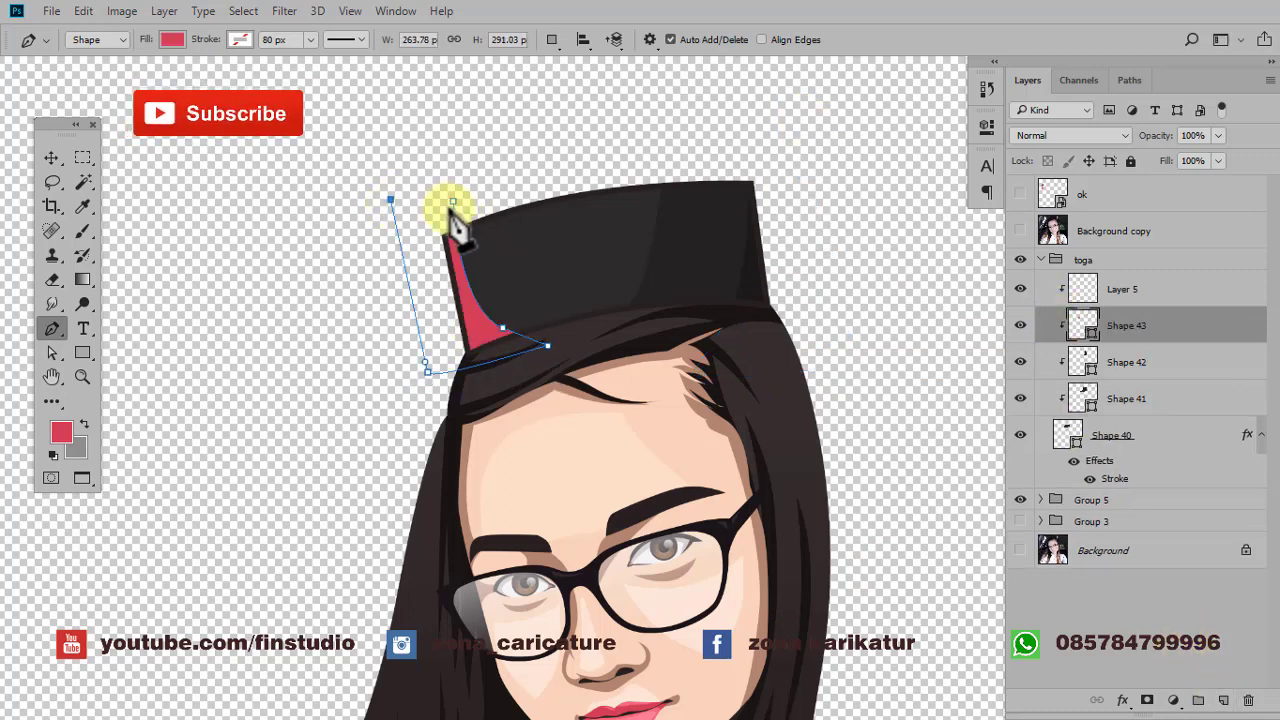
click(452, 201)
double_click(1082, 325)
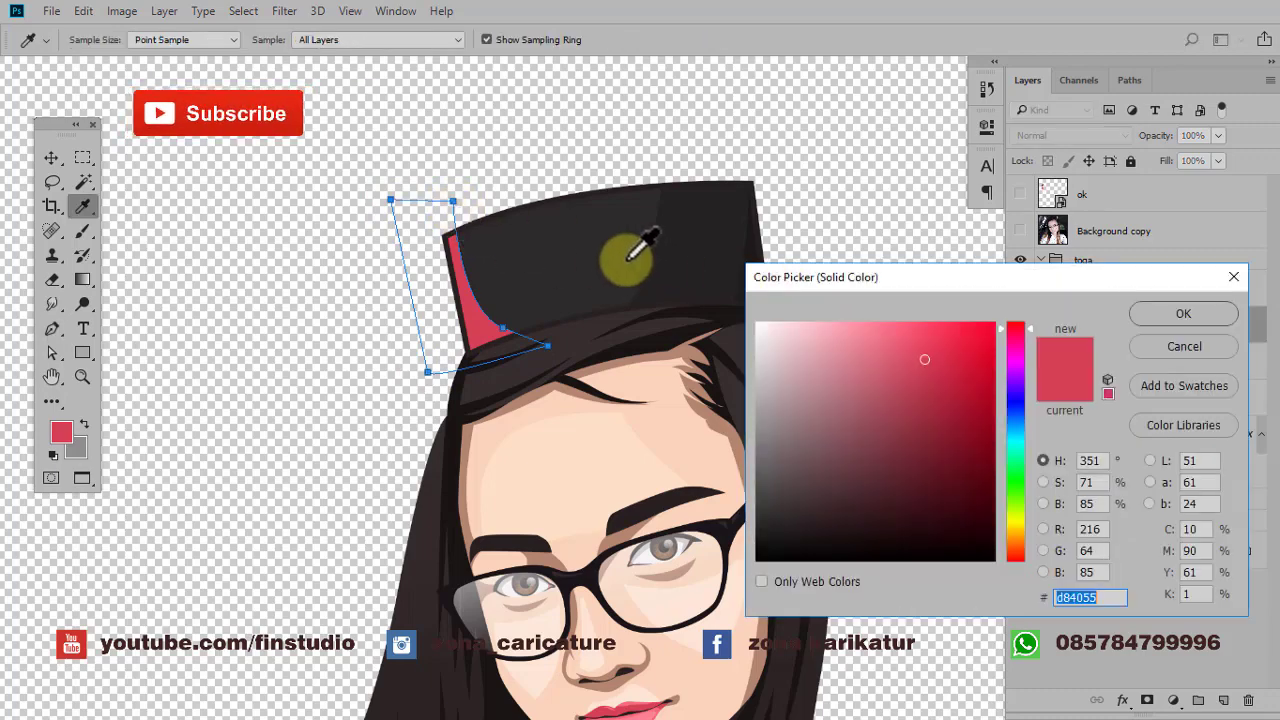
click(634, 254)
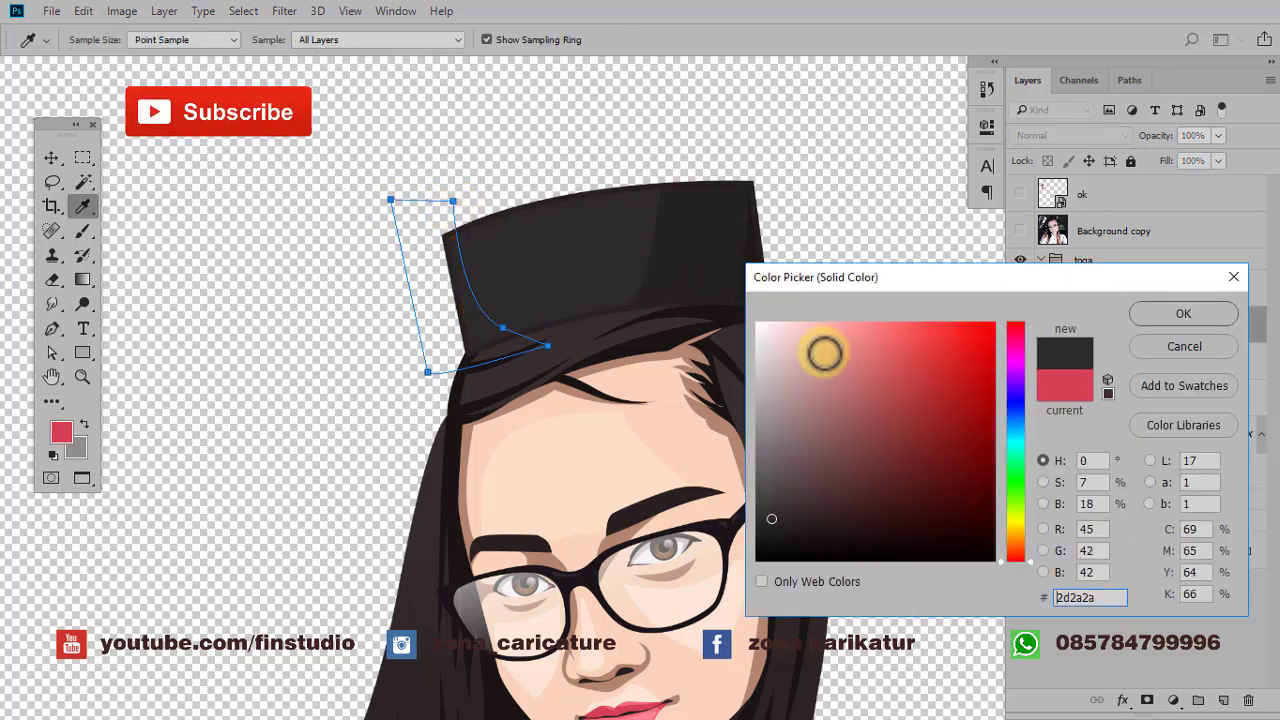
click(1183, 314)
scroll(682, 212, down, 1)
- Duplicate Shape 40 into Shape 40 copy and add an empty layer above the original
scroll(682, 212, down, 1)
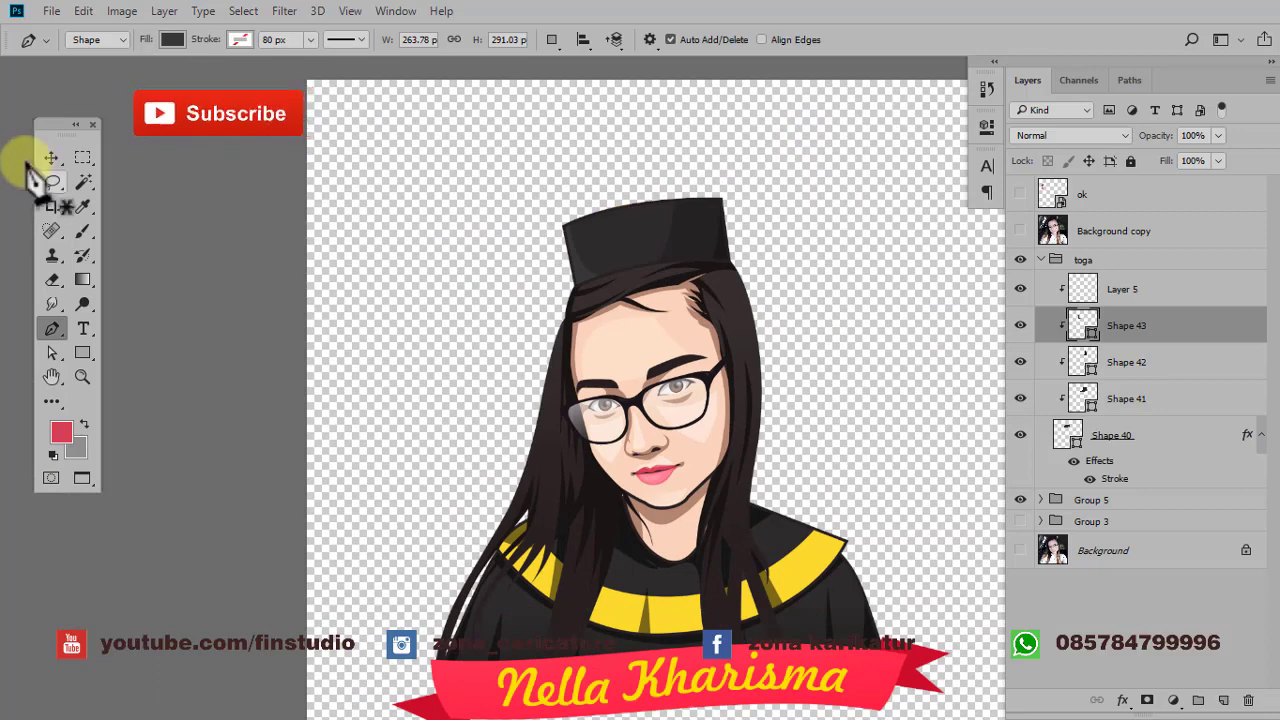
key(v)
scroll(740, 200, up, 1)
scroll(732, 165, up, 1)
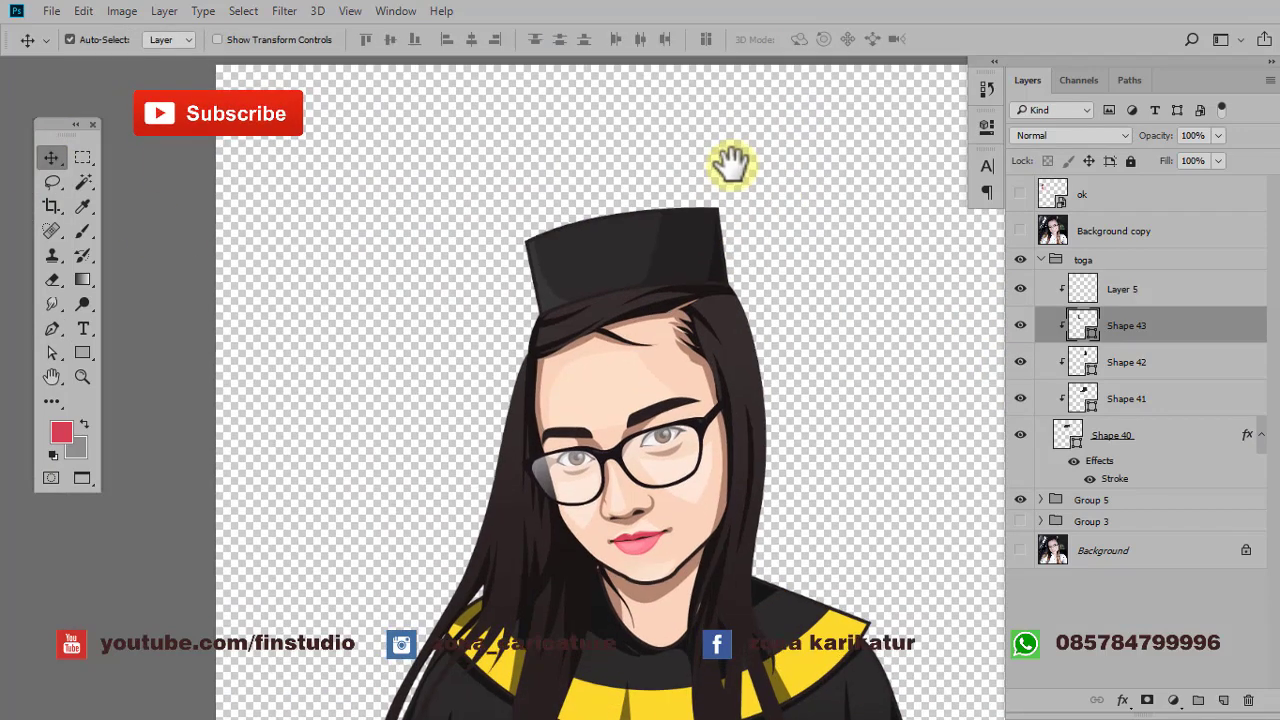
click(1118, 443)
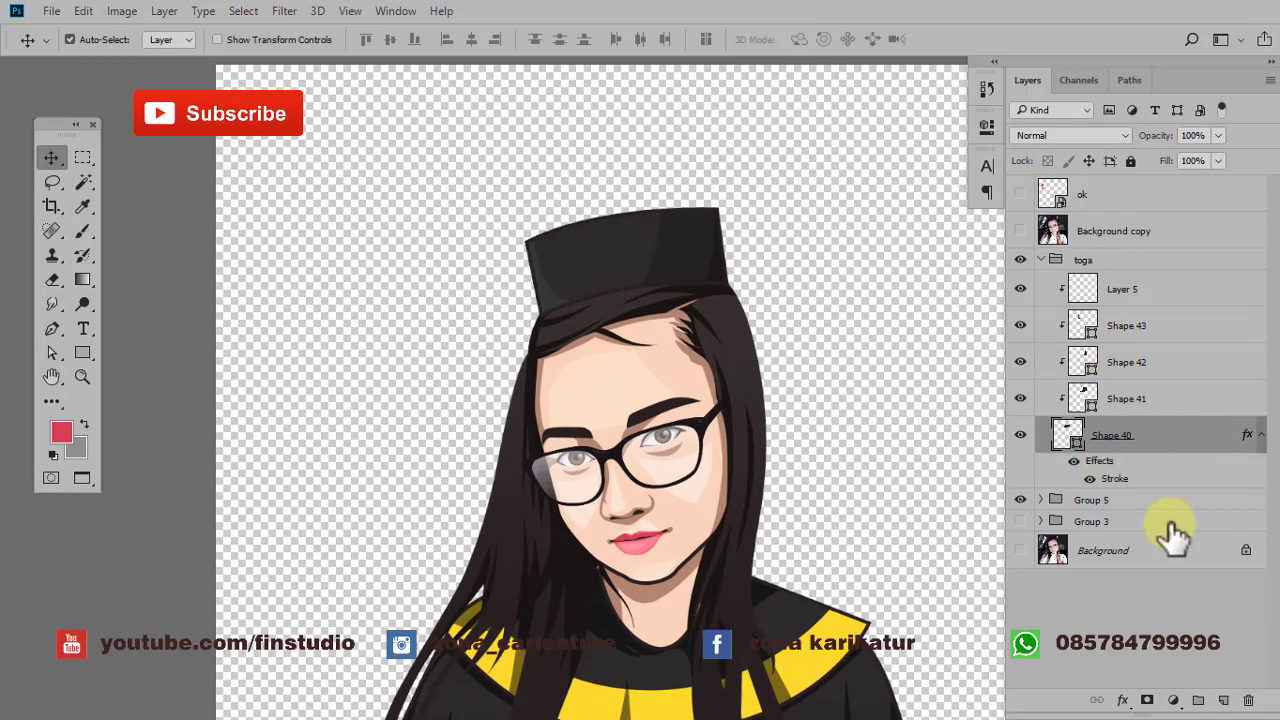
key(ctrl+j)
click(1114, 508)
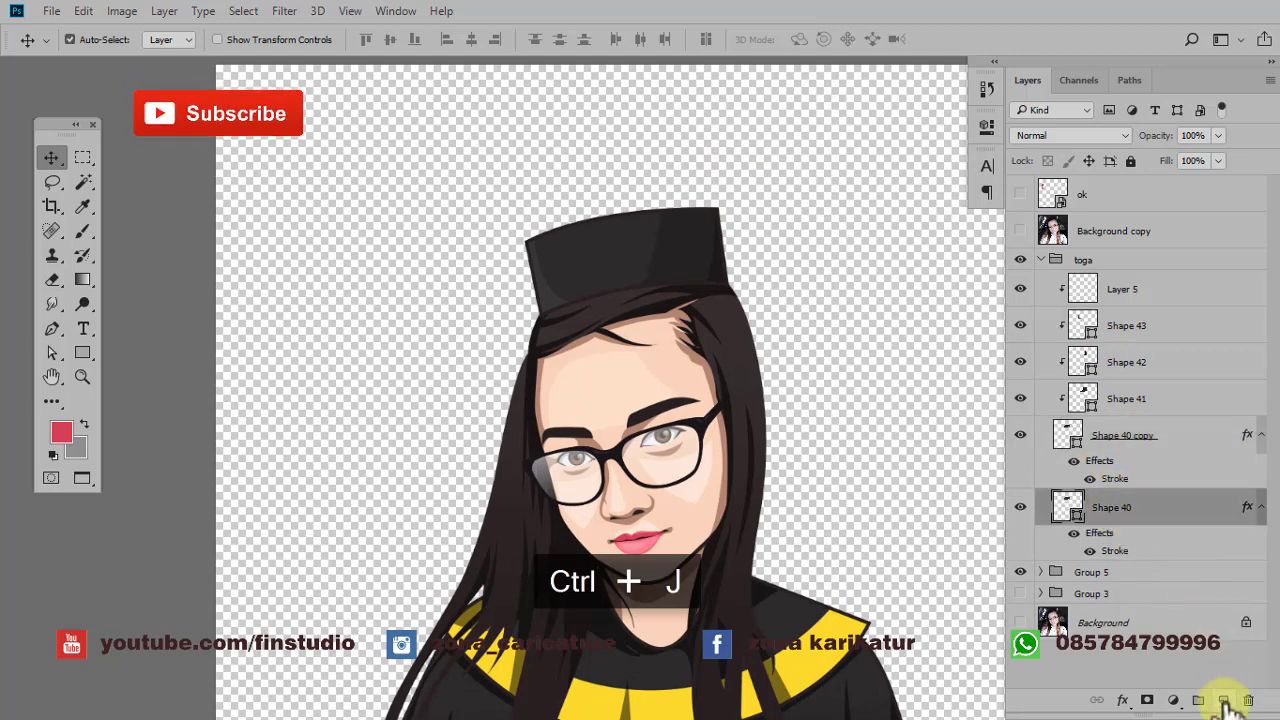
click(1223, 700)
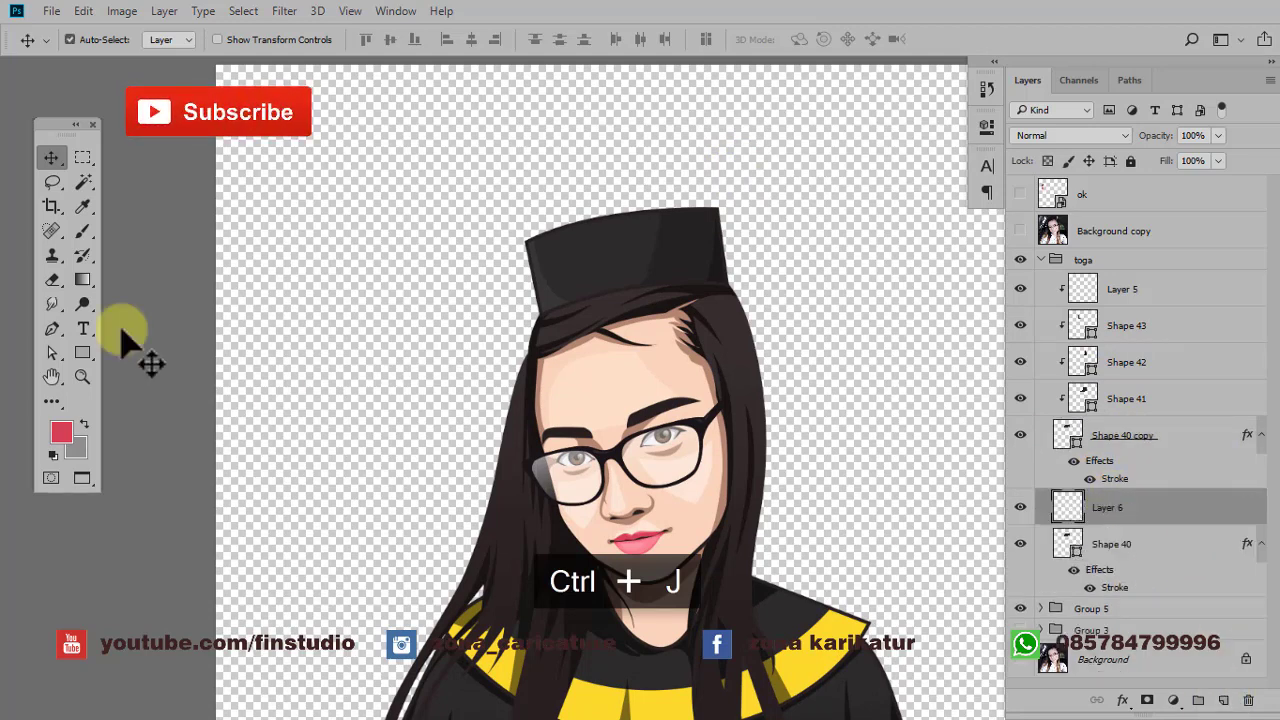
- Pen-draw the mortarboard top outline across the cap and adjust its corner points
click(52, 329)
click(548, 274)
click(491, 273)
drag(400, 246, 560, 166)
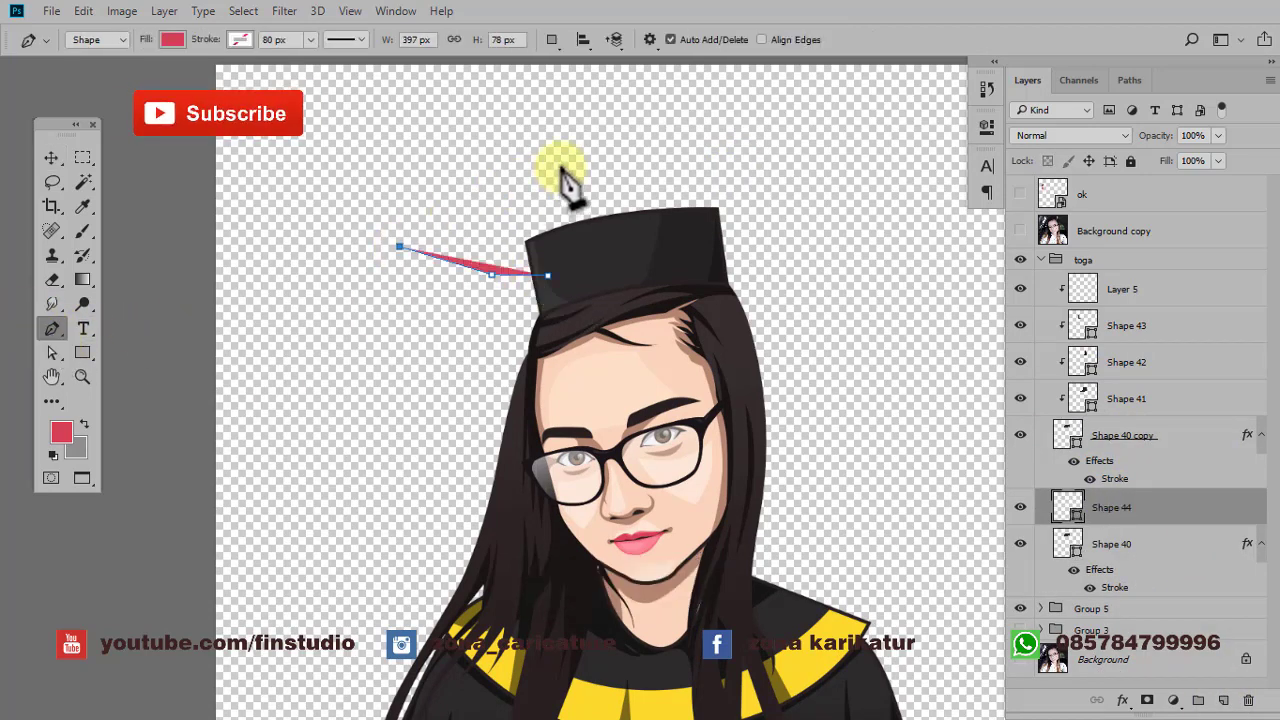
click(820, 187)
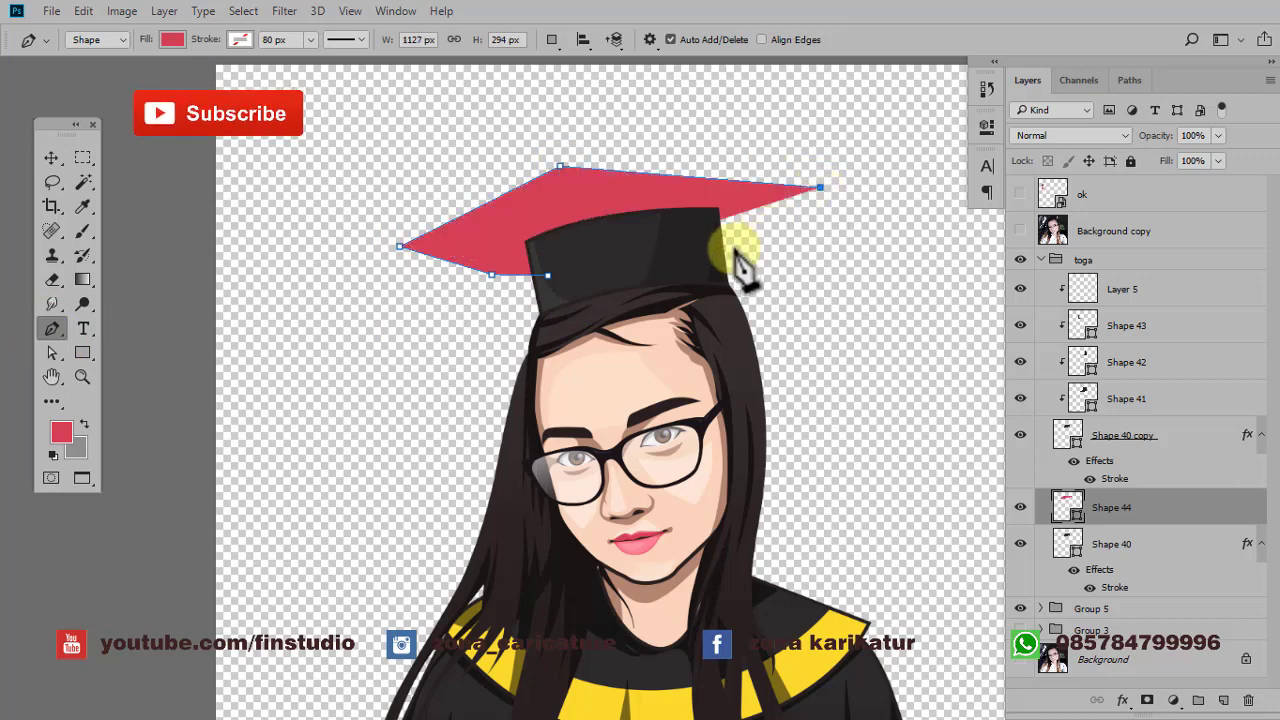
click(718, 252)
click(548, 274)
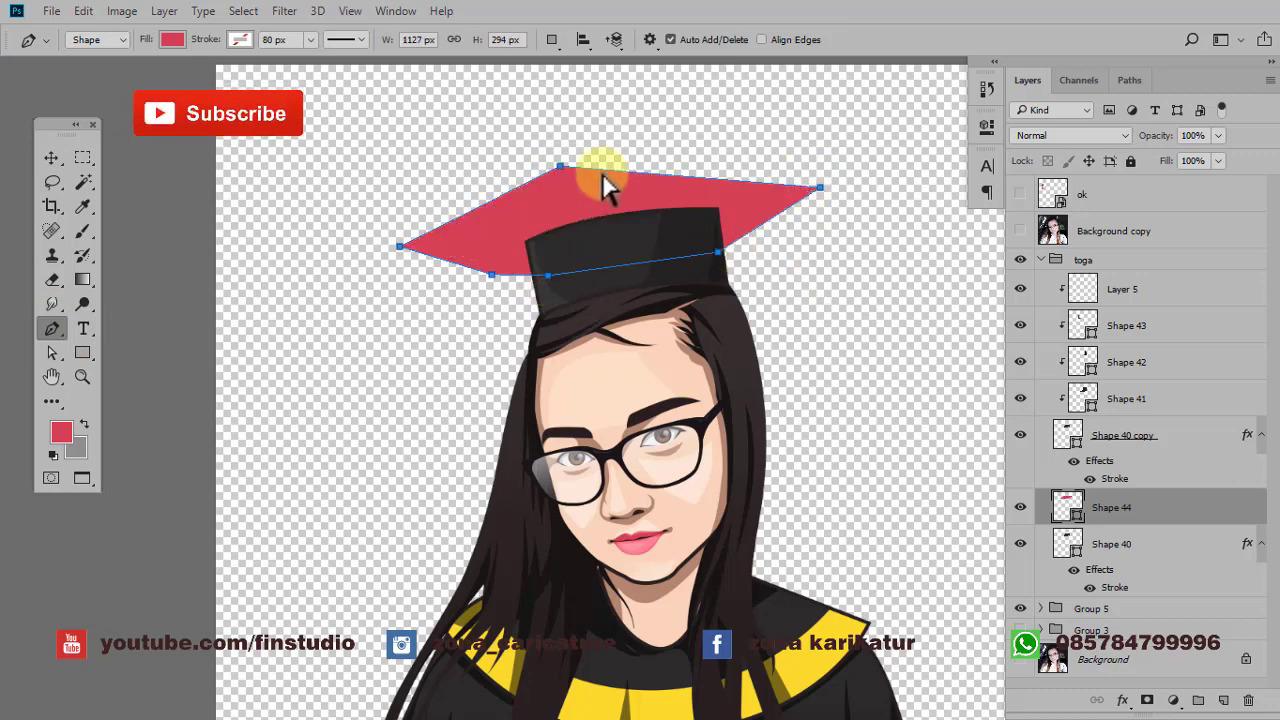
click(572, 185)
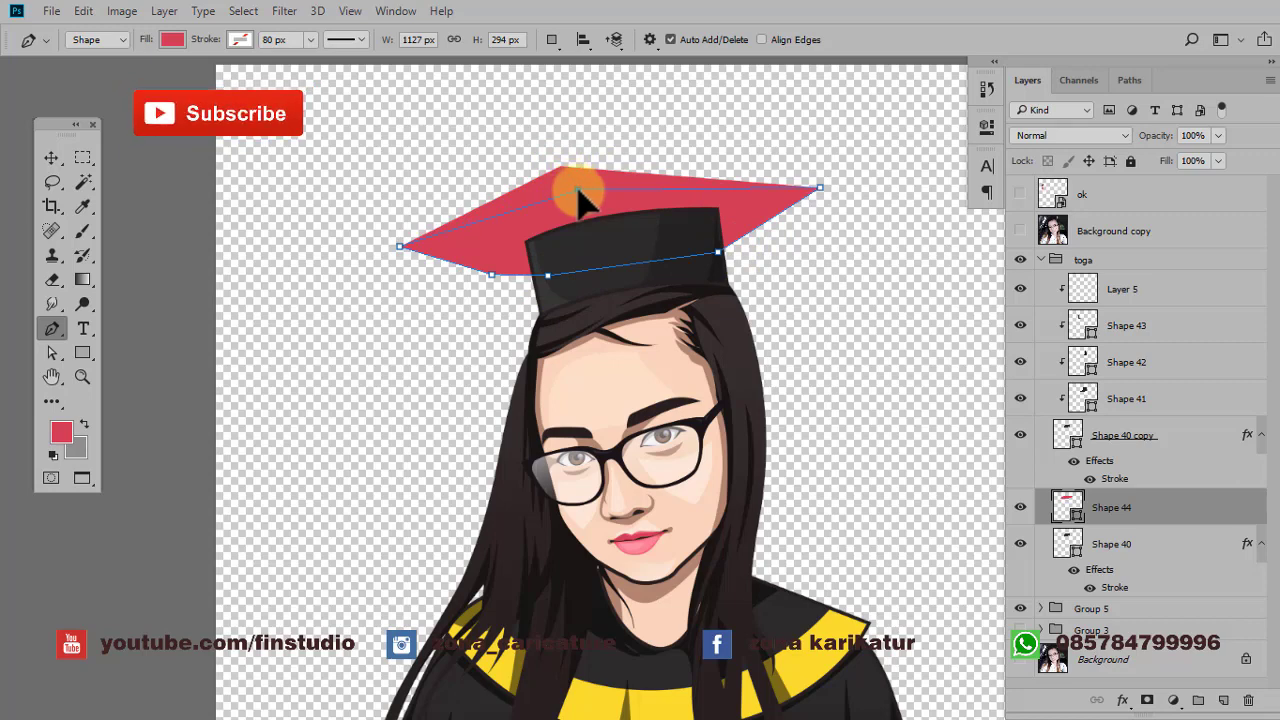
drag(578, 195, 578, 190)
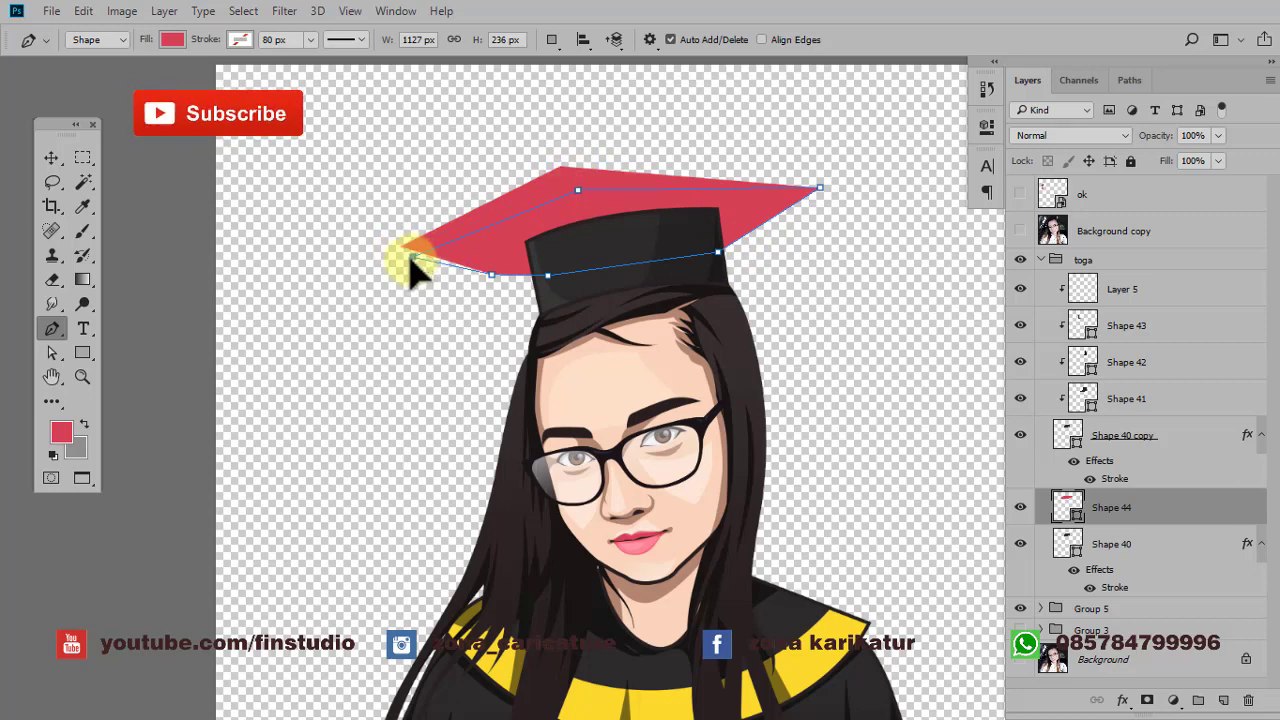
drag(820, 195, 828, 205)
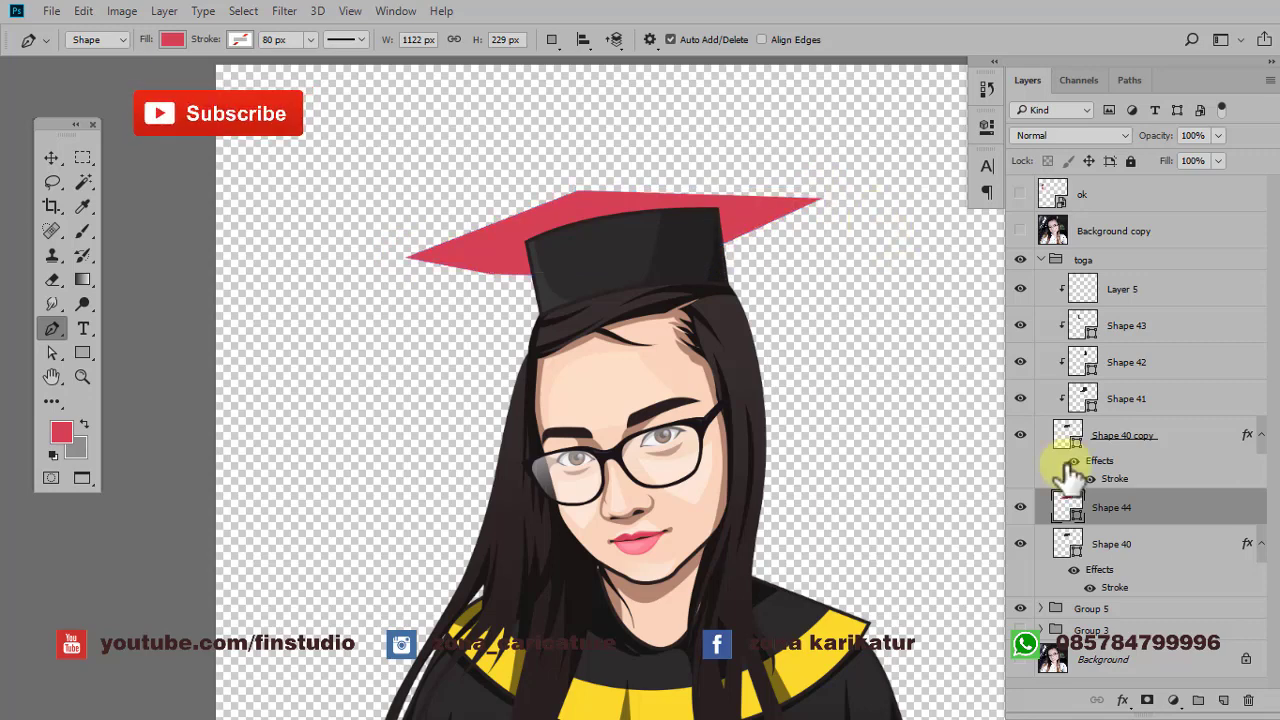
- Fill the mortarboard Shape 44 with the hat's sampled dark colour
double_click(1068, 510)
click(640, 248)
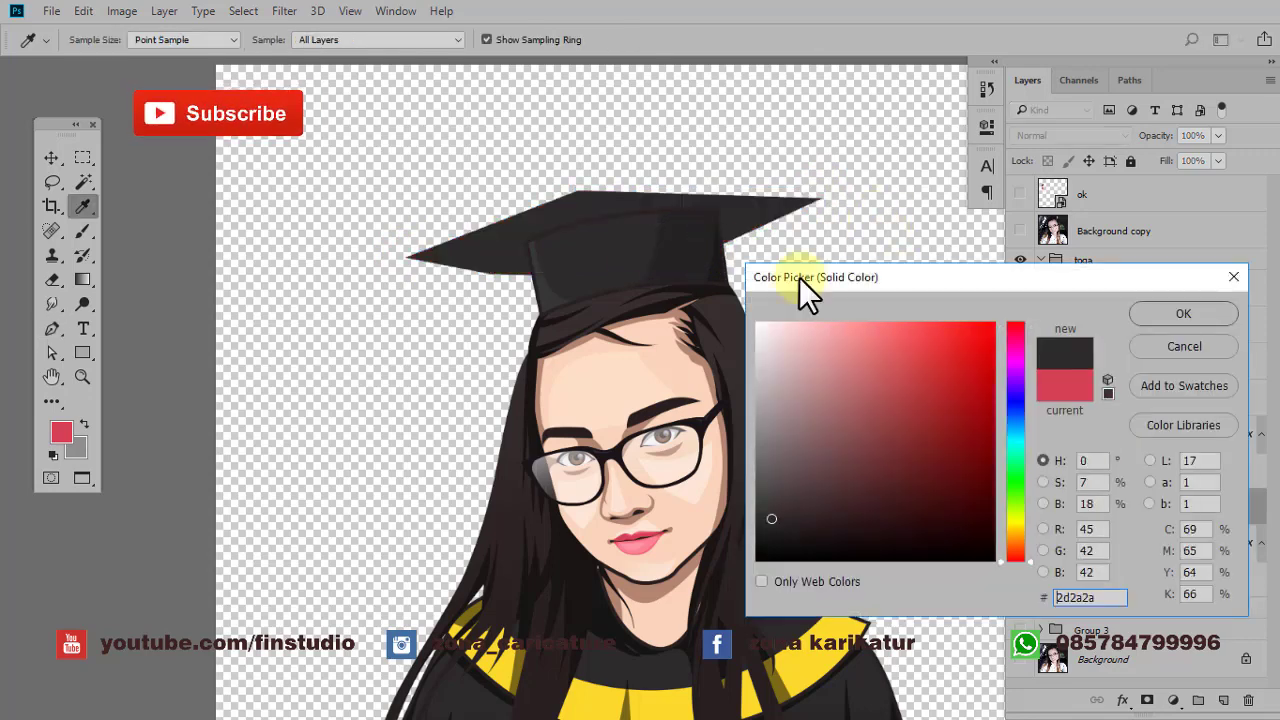
key(Return)
key(ctrl+minus)
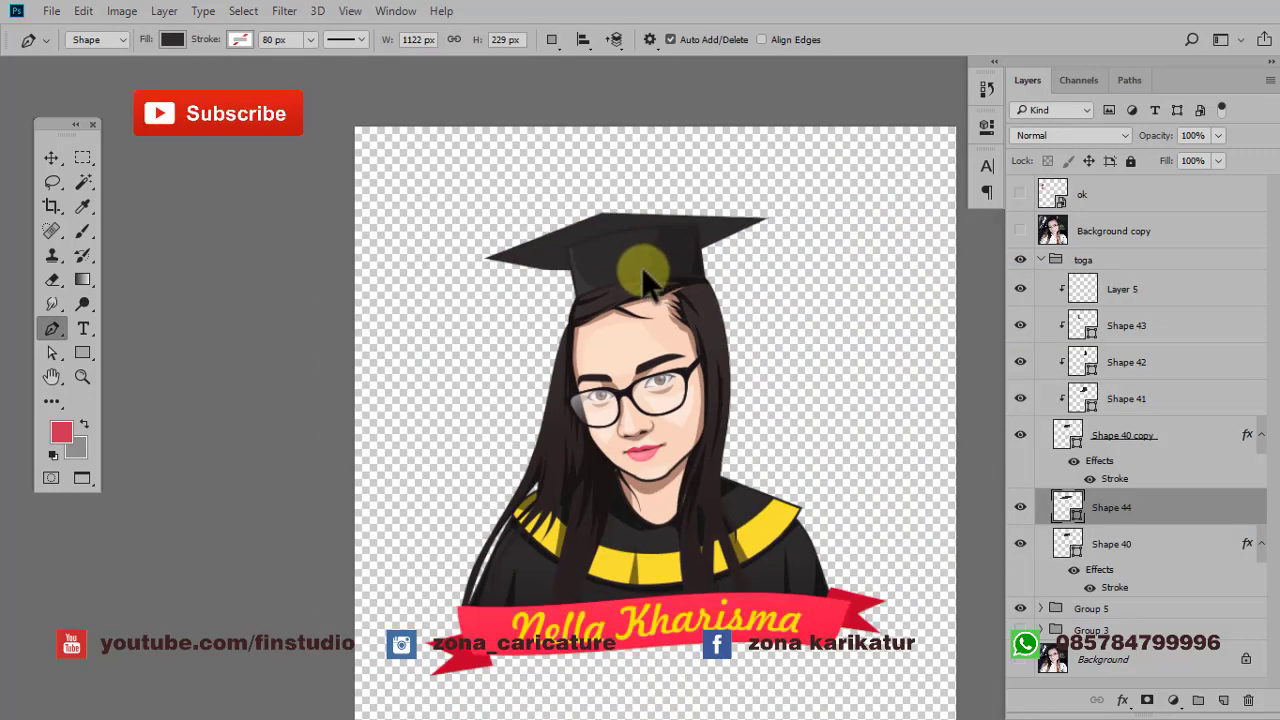
scroll(650, 225, up, 2)
- Enlarge the mortarboard to about 109% and set its fill to #201e1e
key(ctrl+t)
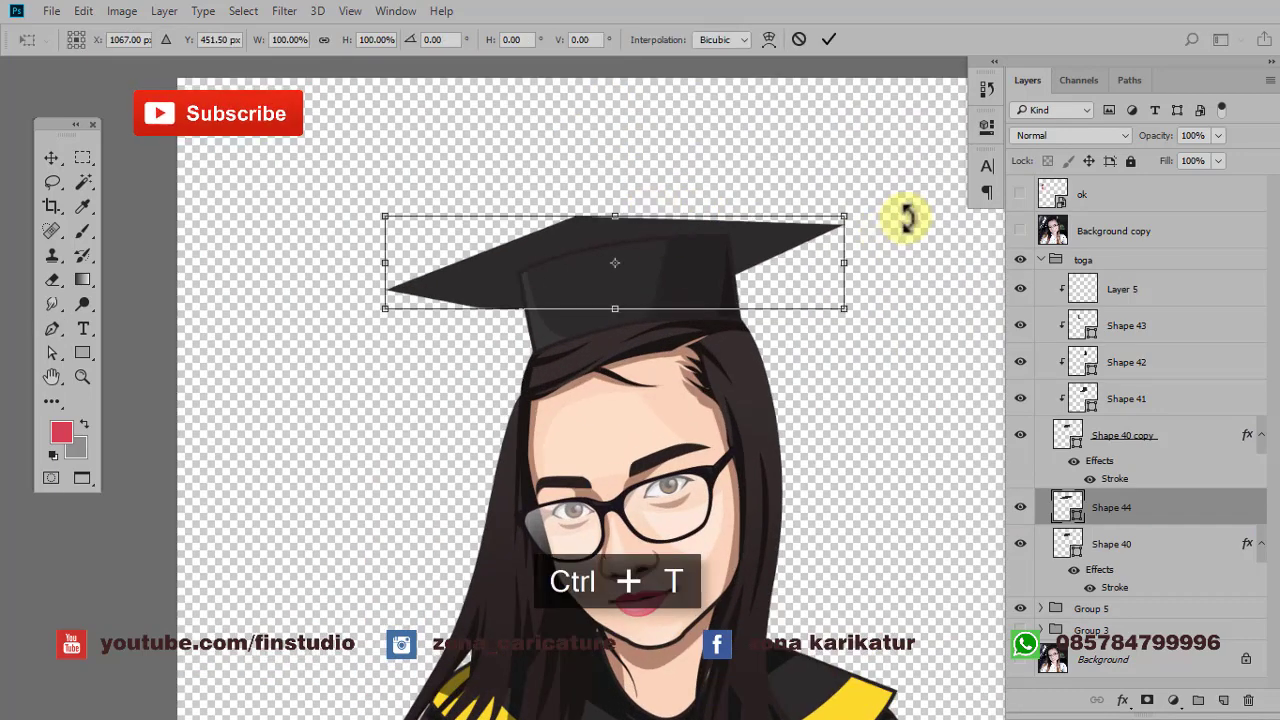
drag(844, 215, 869, 212)
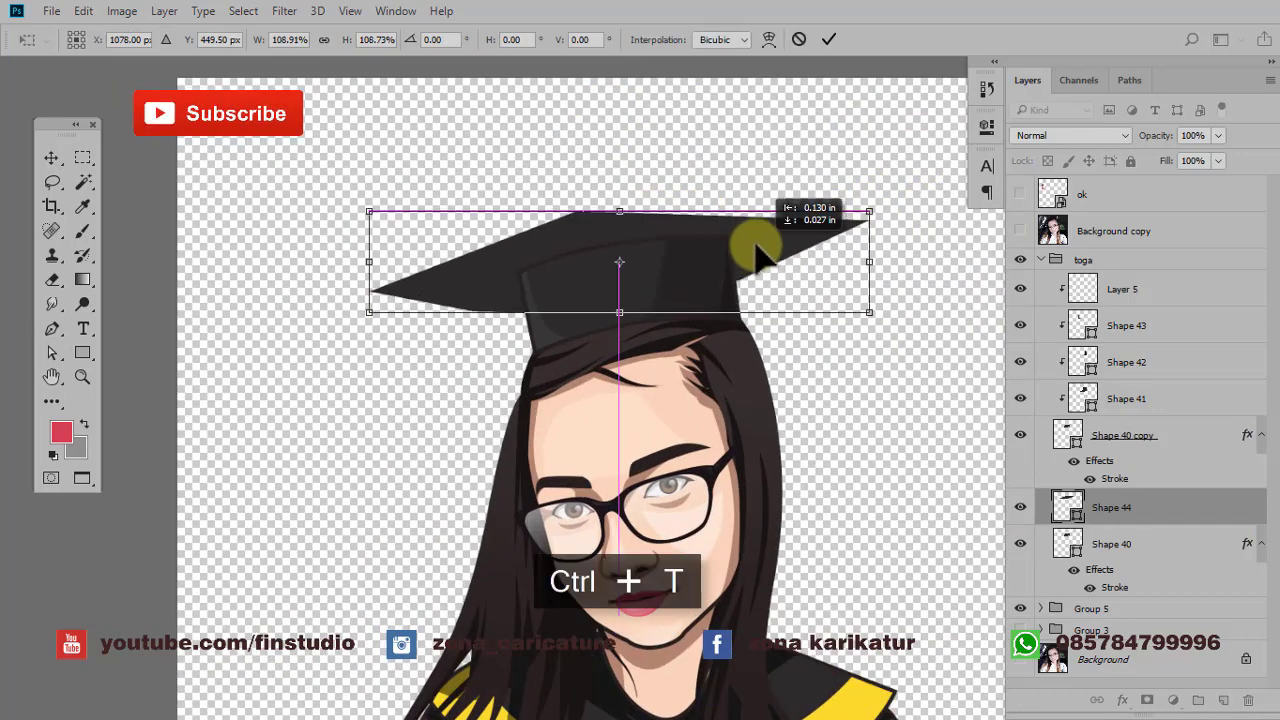
click(826, 39)
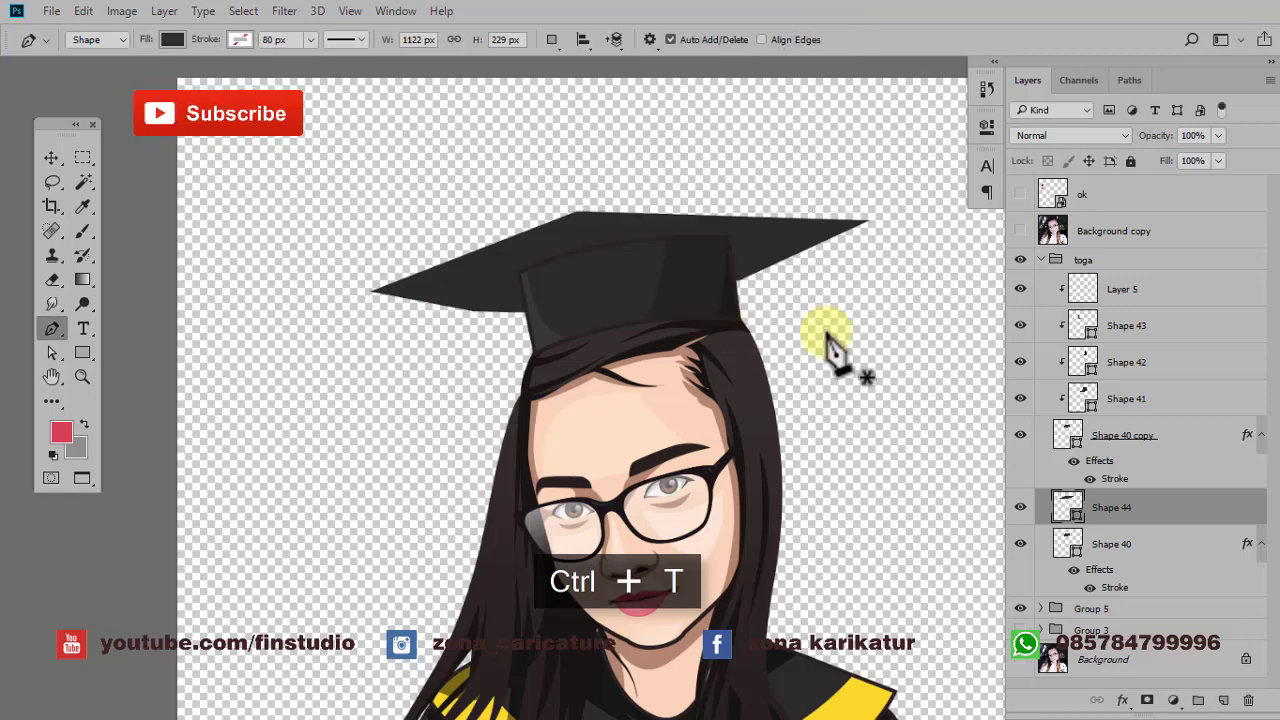
drag(729, 343, 693, 282)
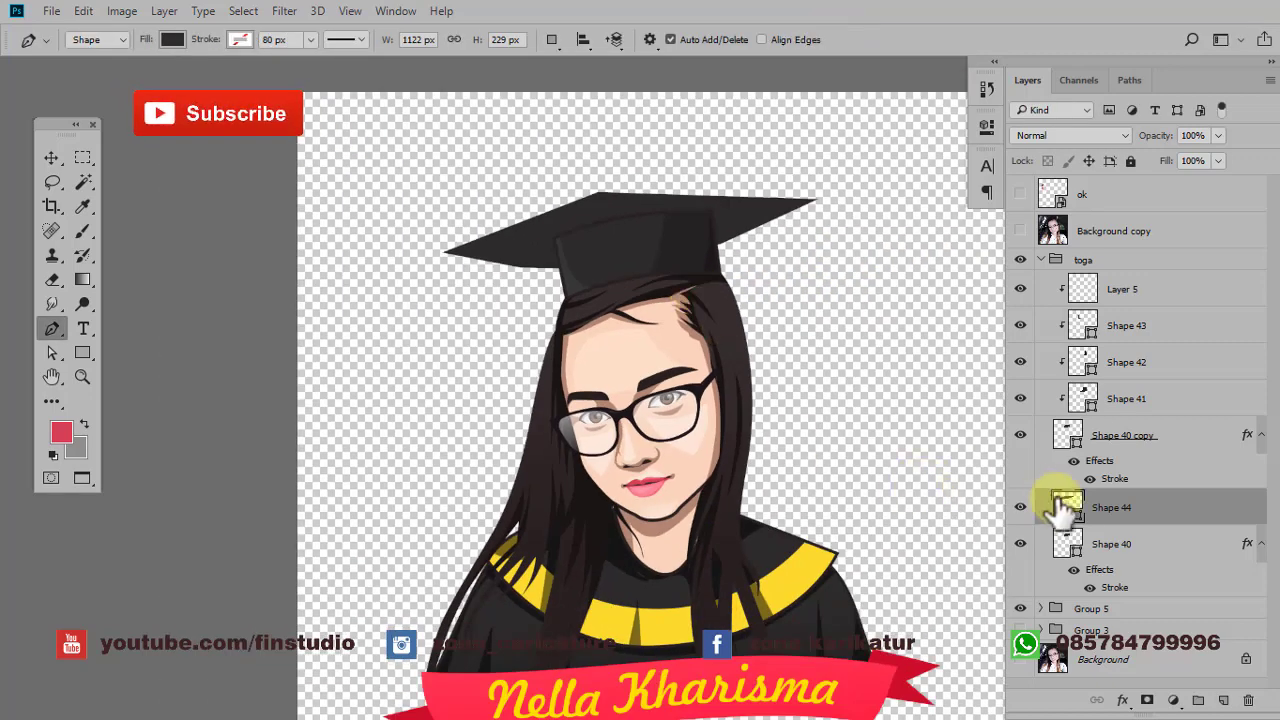
double_click(1068, 508)
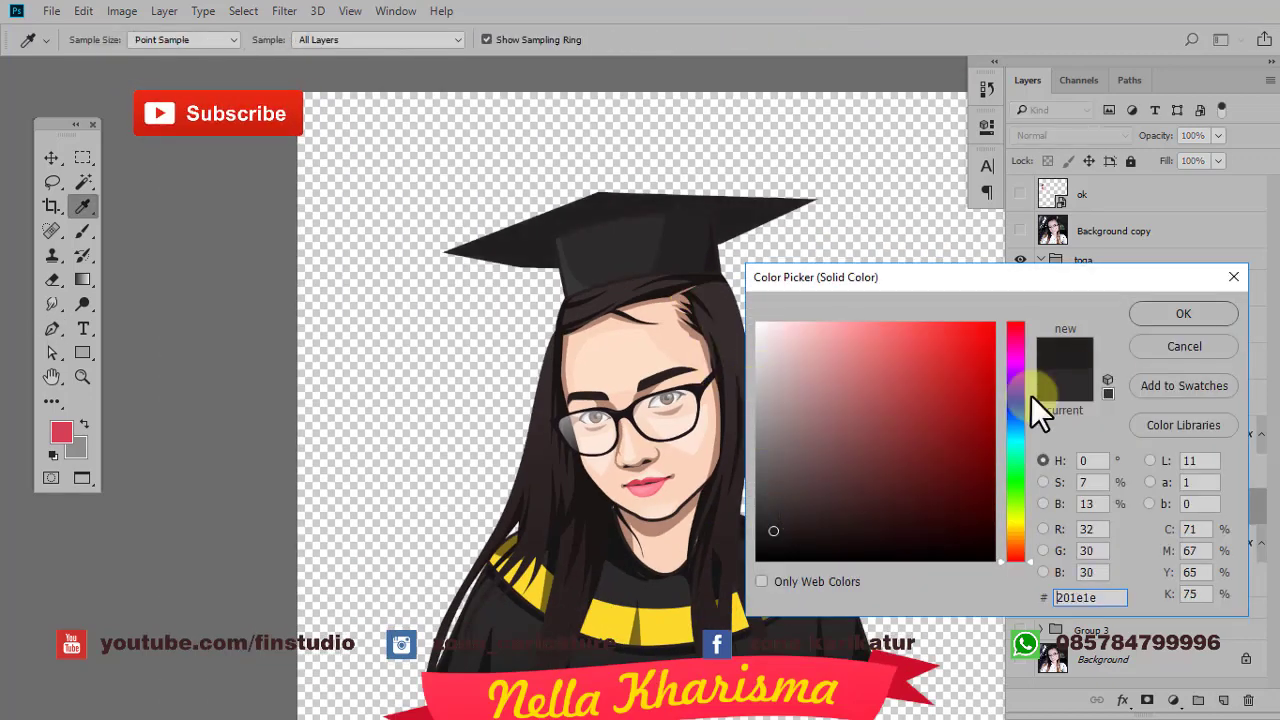
click(1130, 320)
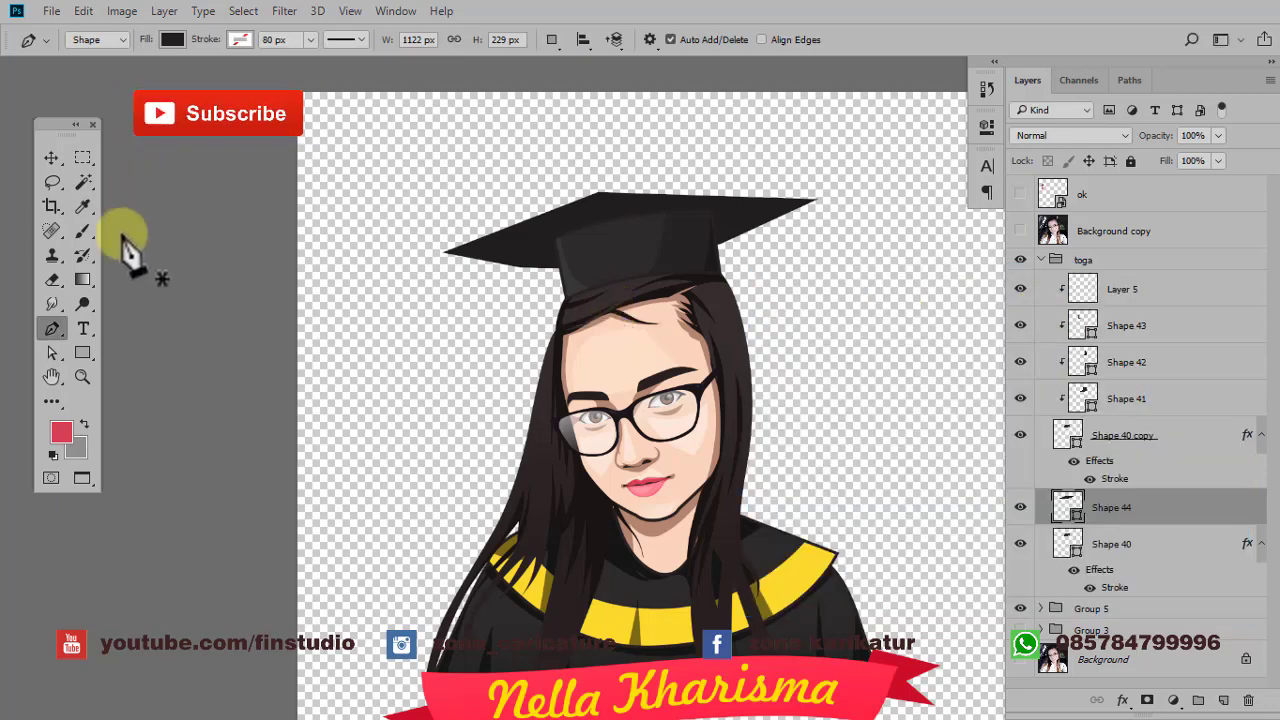
scroll(480, 250, up, 5)
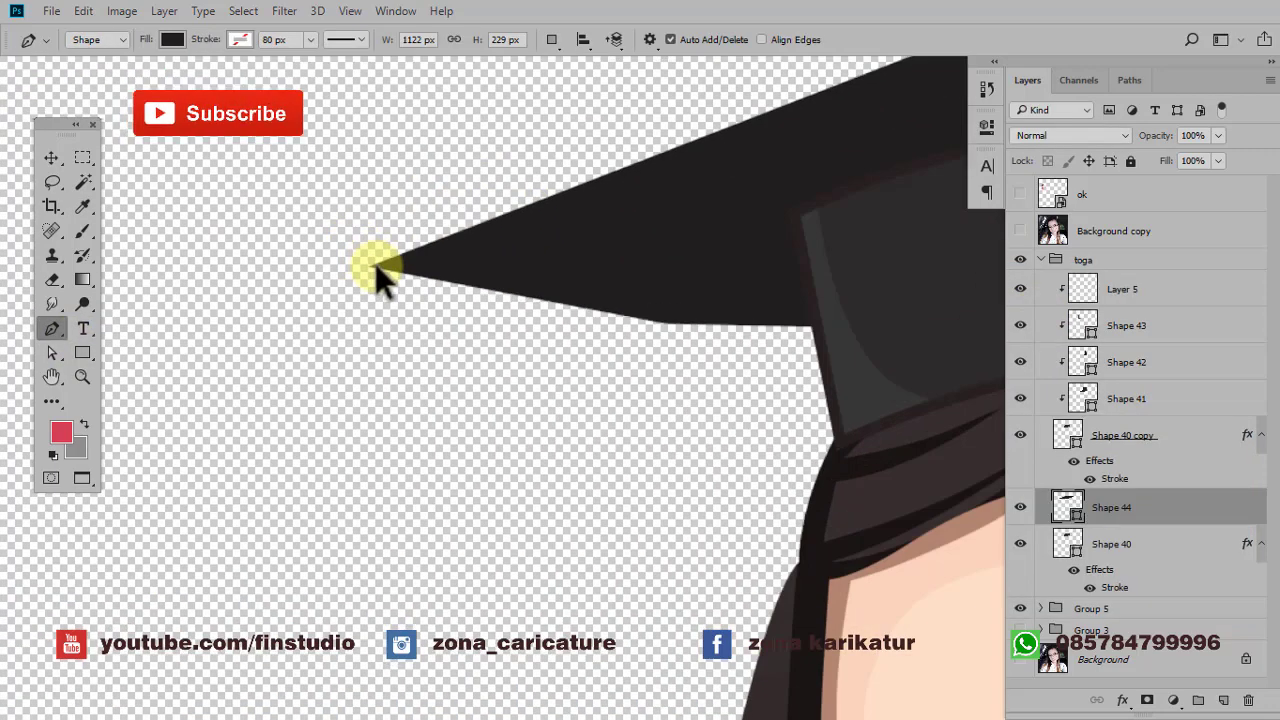
- Pen-draw the mortarboard's lower edge strip from tip to tip along the brim
click(375, 263)
drag(657, 134, 405, 255)
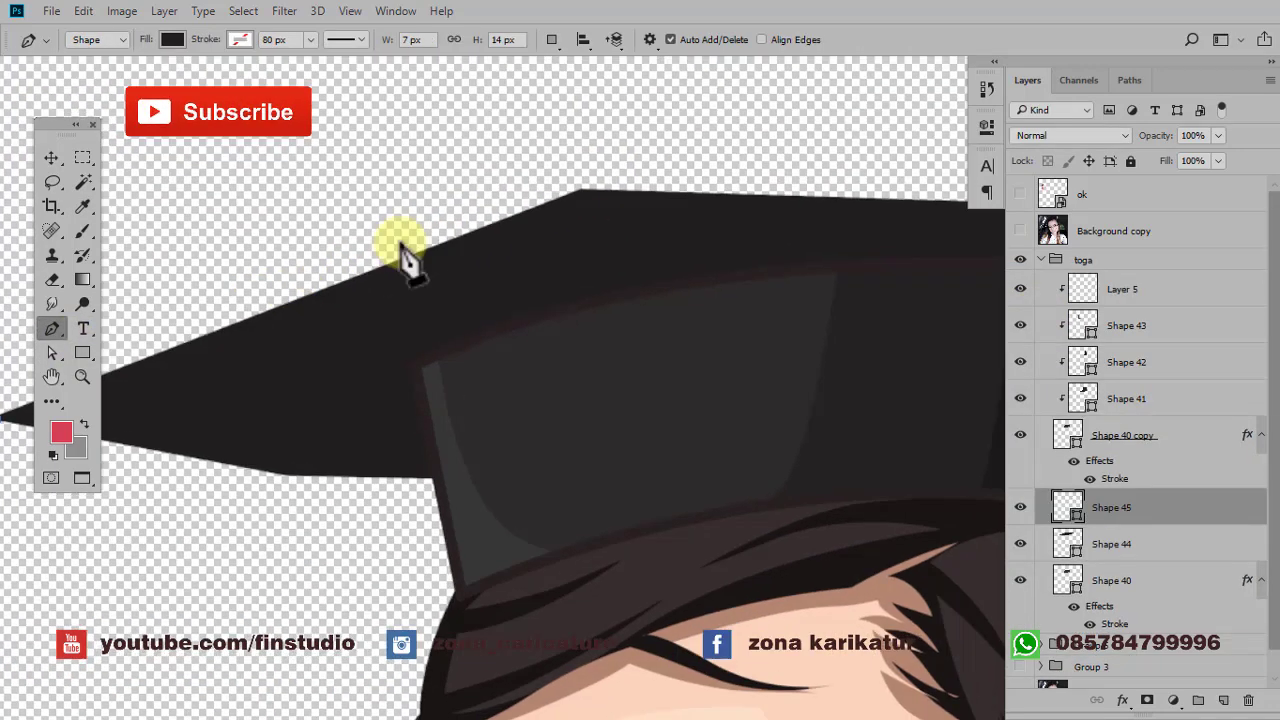
click(570, 185)
drag(777, 186, 337, 186)
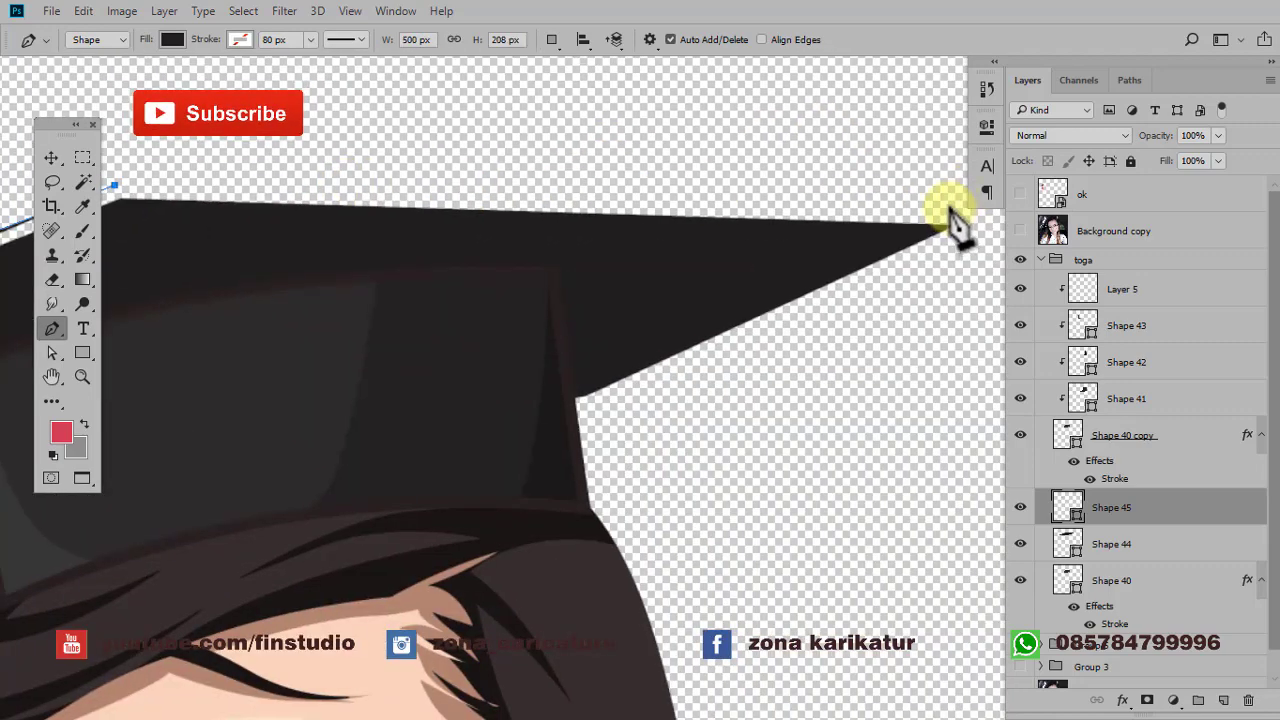
click(943, 225)
scroll(823, 263, down, 2)
scroll(523, 286, down, 1)
click(498, 287)
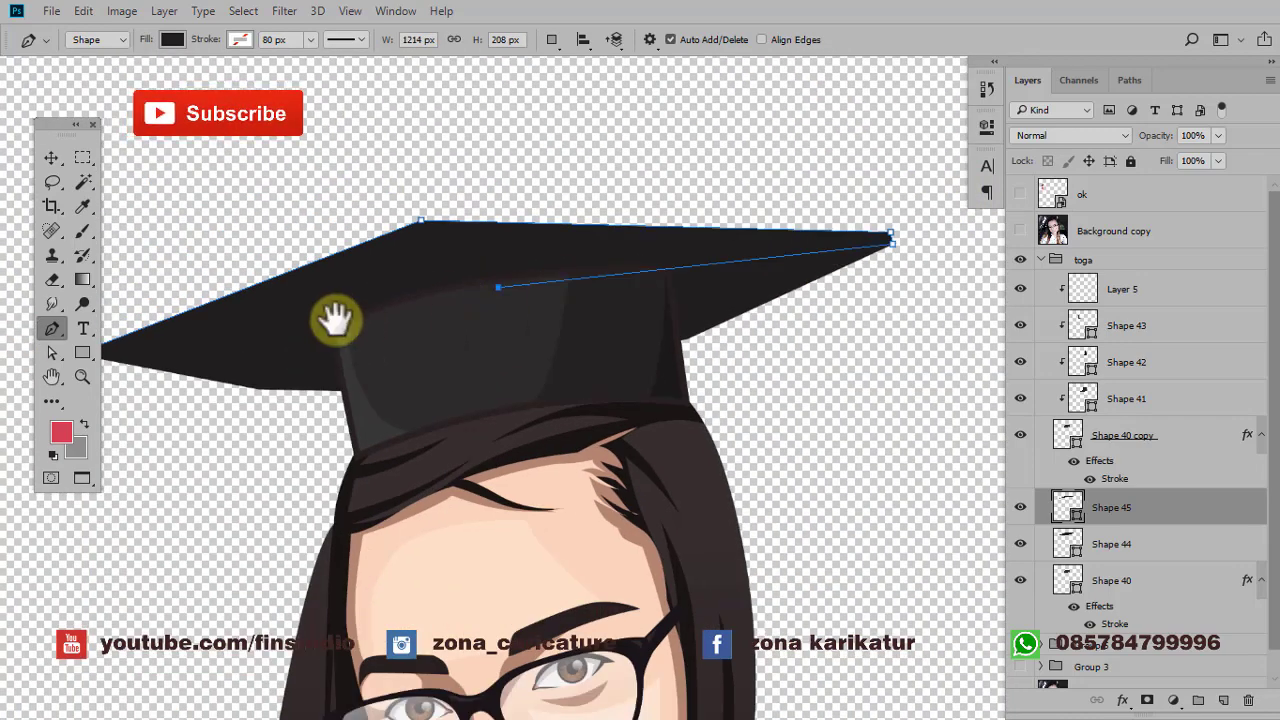
scroll(336, 319, down, 2)
scroll(343, 290, up, 1)
scroll(322, 302, up, 2)
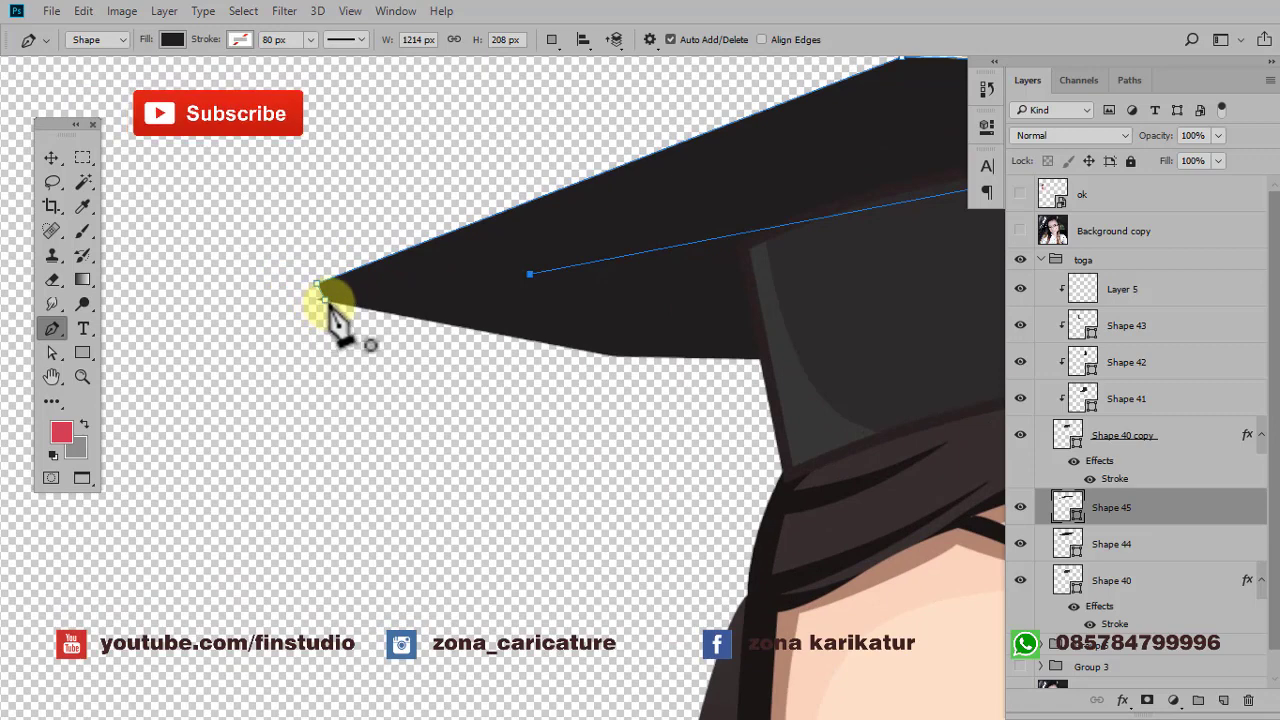
click(325, 299)
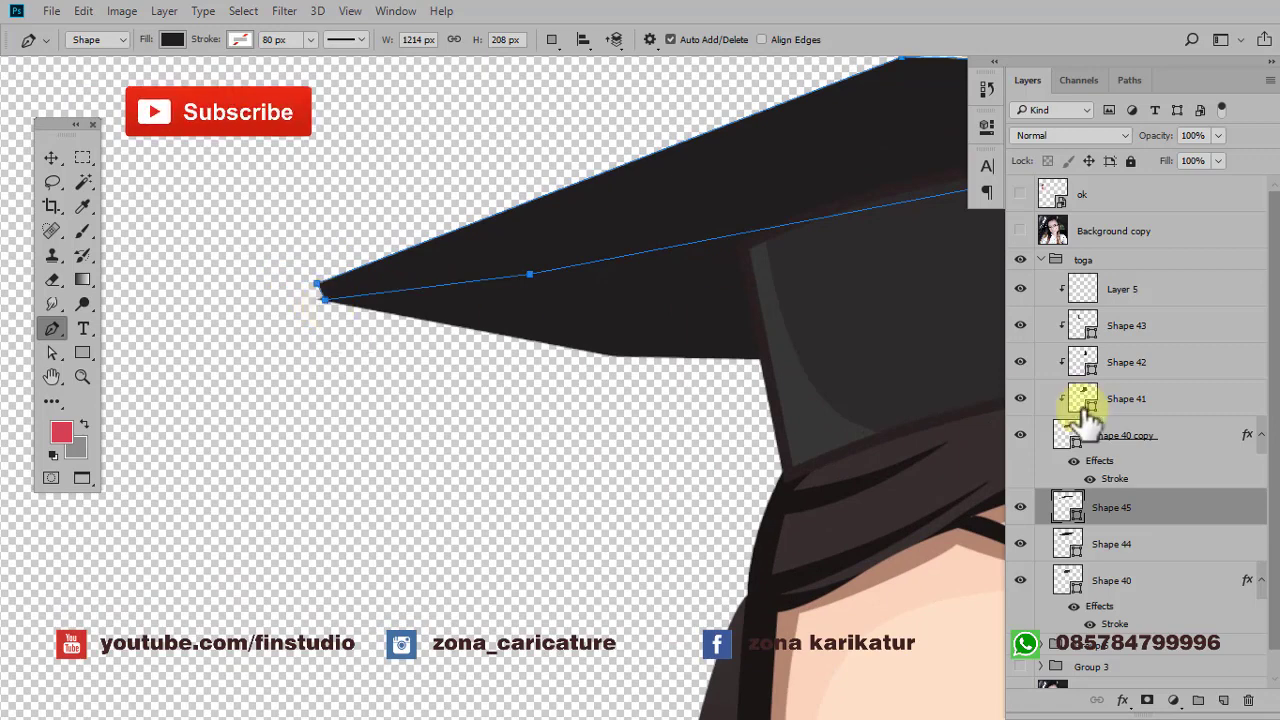
- Fill Shape 45 with grey #3c3b3b and place it beneath mortarboard Shape 44
double_click(1068, 507)
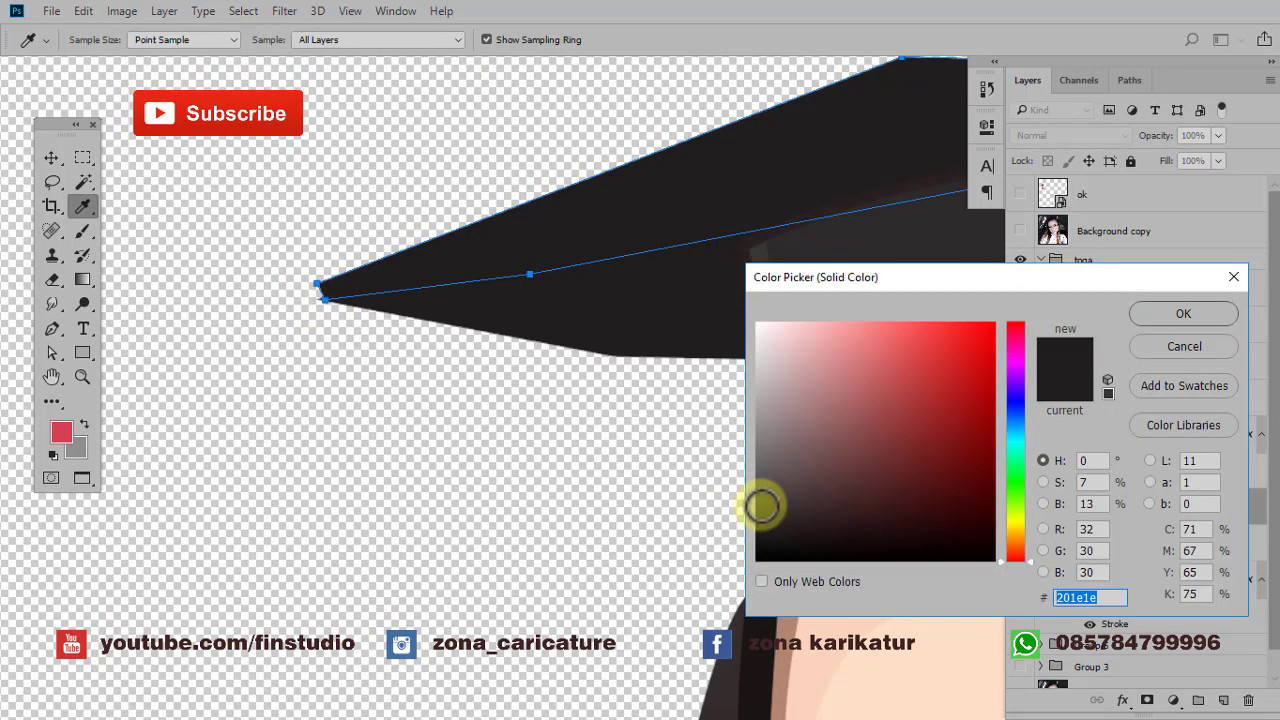
click(761, 506)
click(1159, 320)
scroll(529, 409, down, 3)
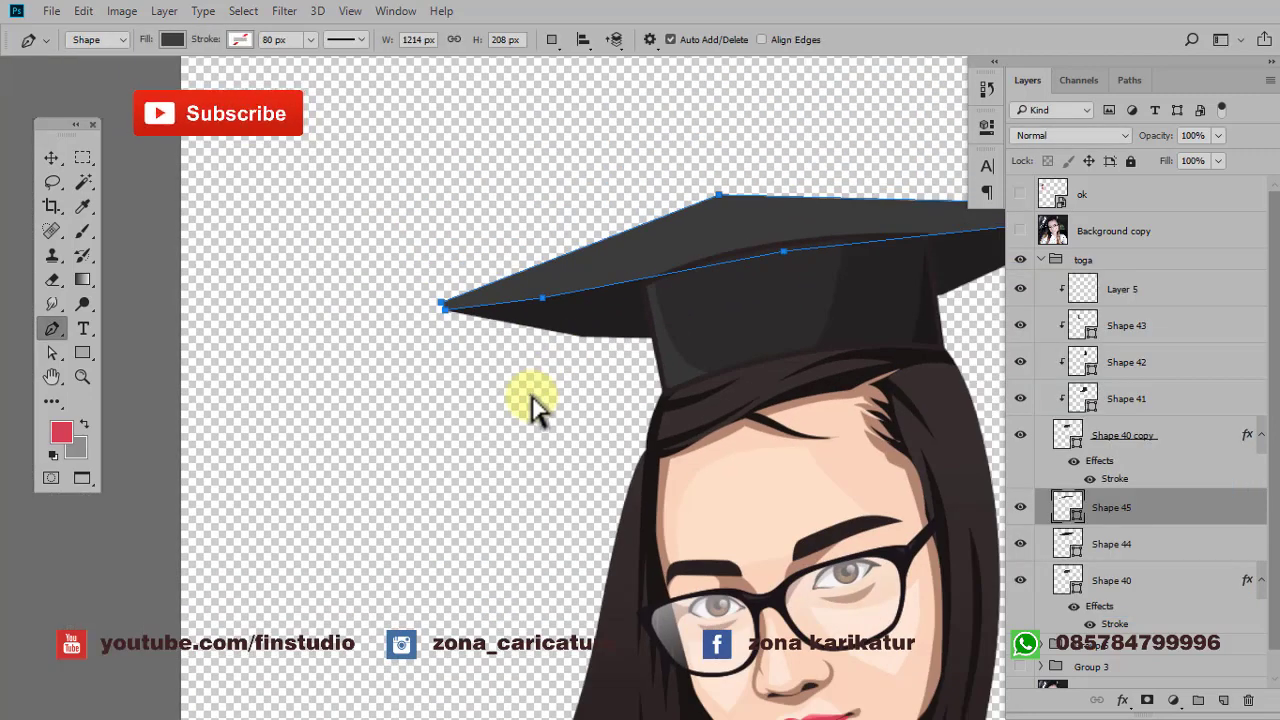
click(1084, 515)
drag(1087, 528, 1100, 552)
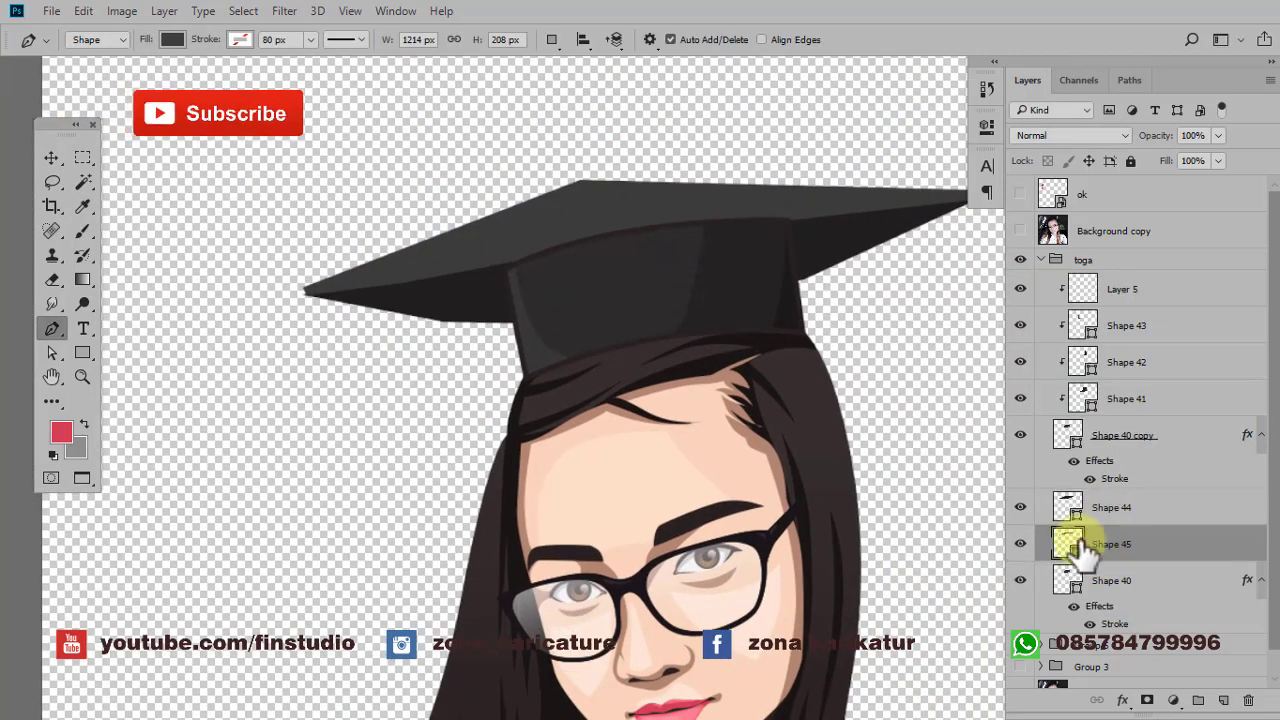
- Begin the Shape 46 tassel path hanging down from the cap's left tip
scroll(588, 318, down, 2)
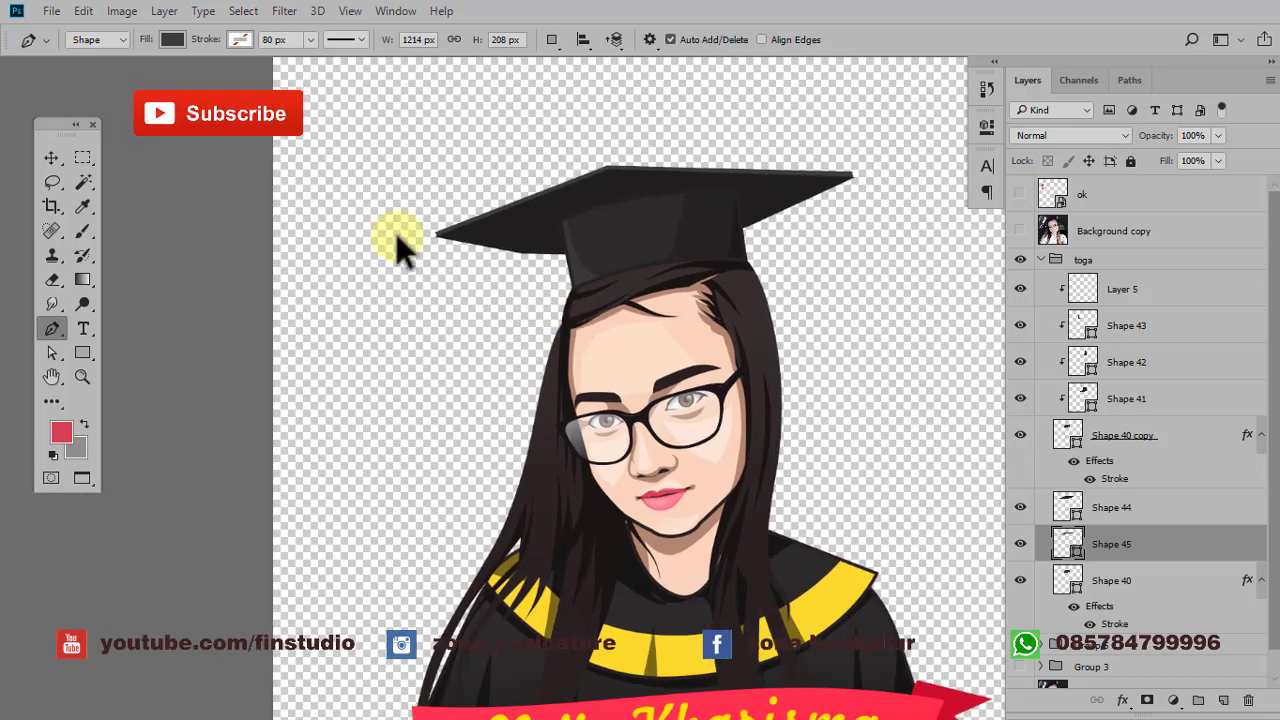
scroll(420, 240, up, 3)
click(517, 216)
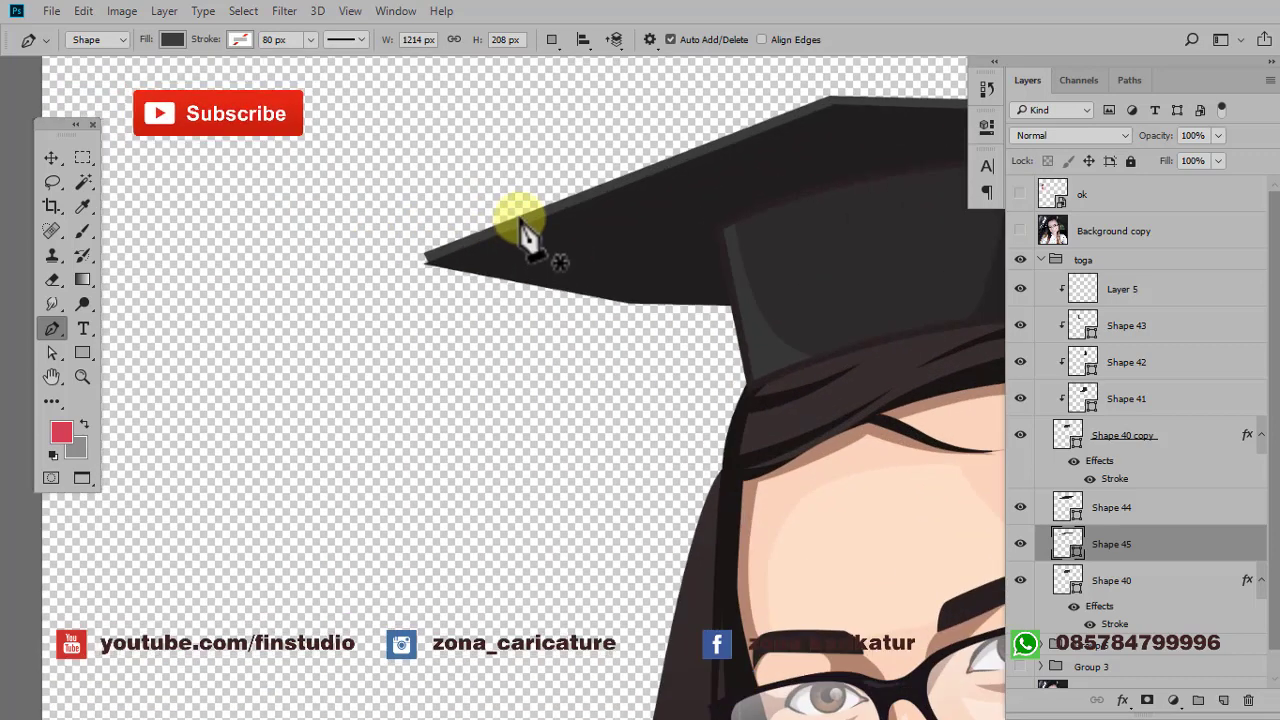
click(480, 240)
drag(486, 300, 491, 386)
- Finish the tassel outline, shaping its curved string and lower end
scroll(436, 340, down, 5)
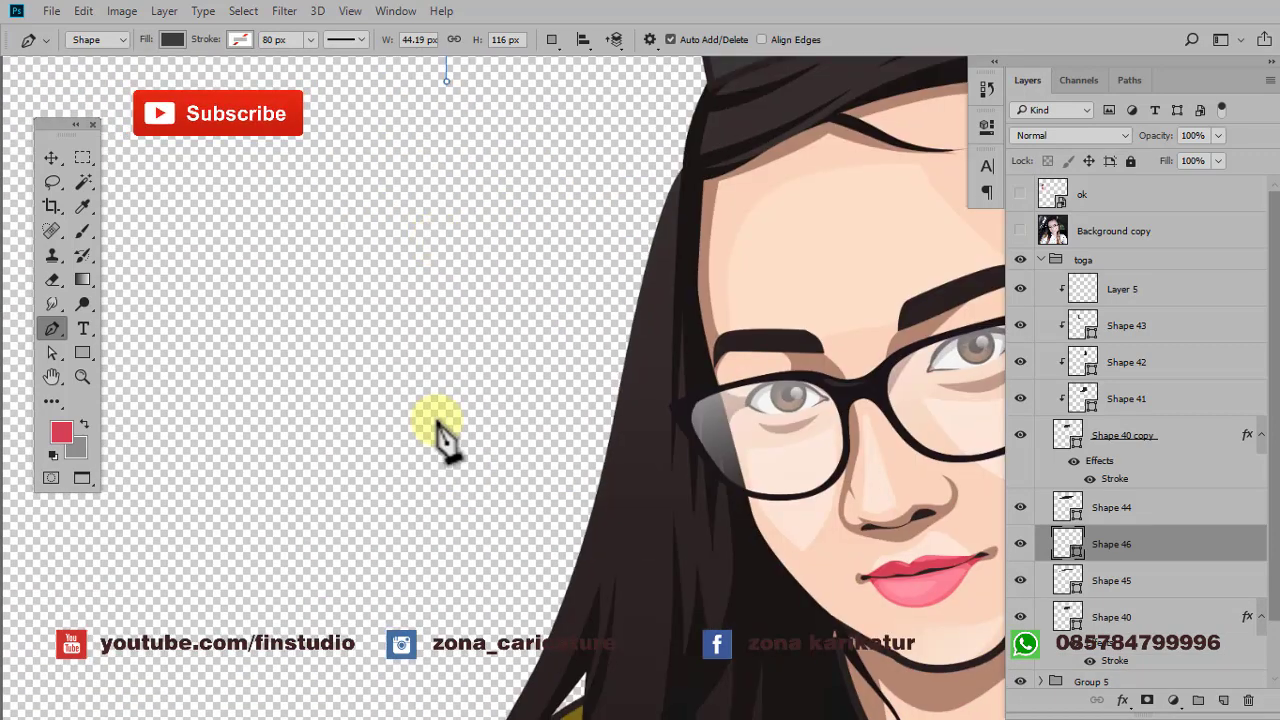
mouse_move(422, 478)
mouse_down()
mouse_move(420, 512)
mouse_move(422, 460)
mouse_up()
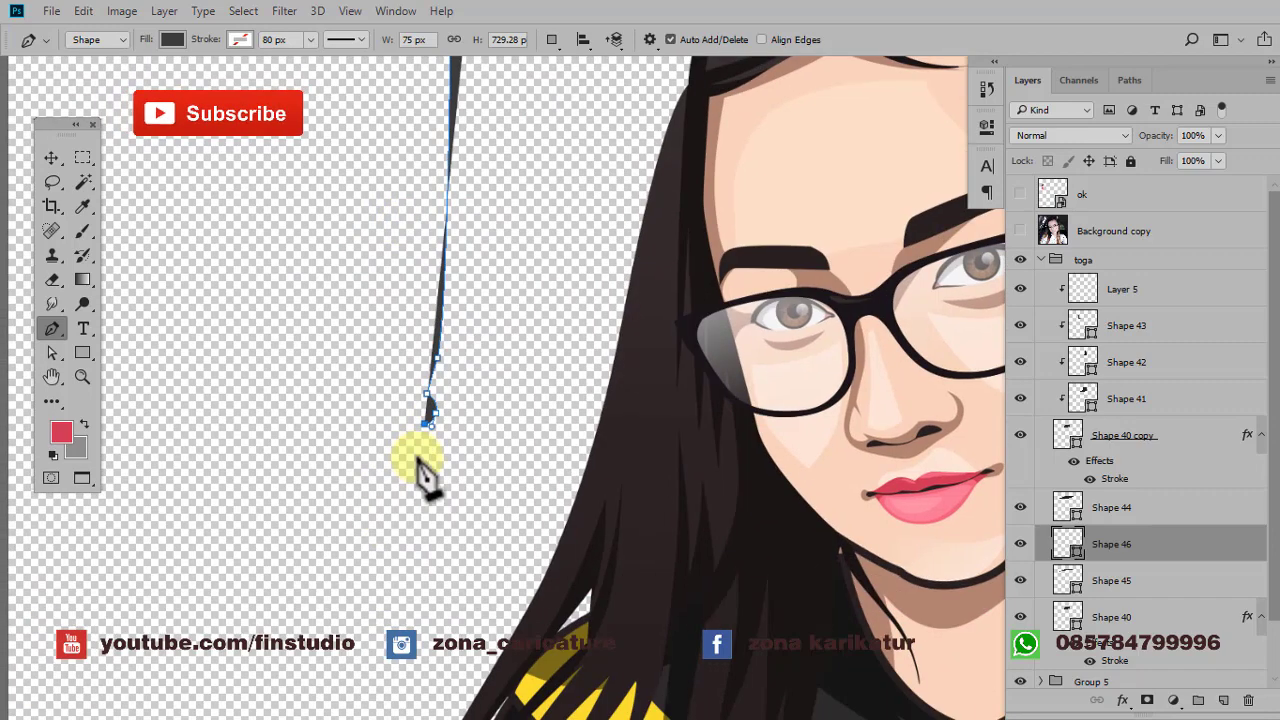
drag(390, 545, 367, 538)
click(367, 535)
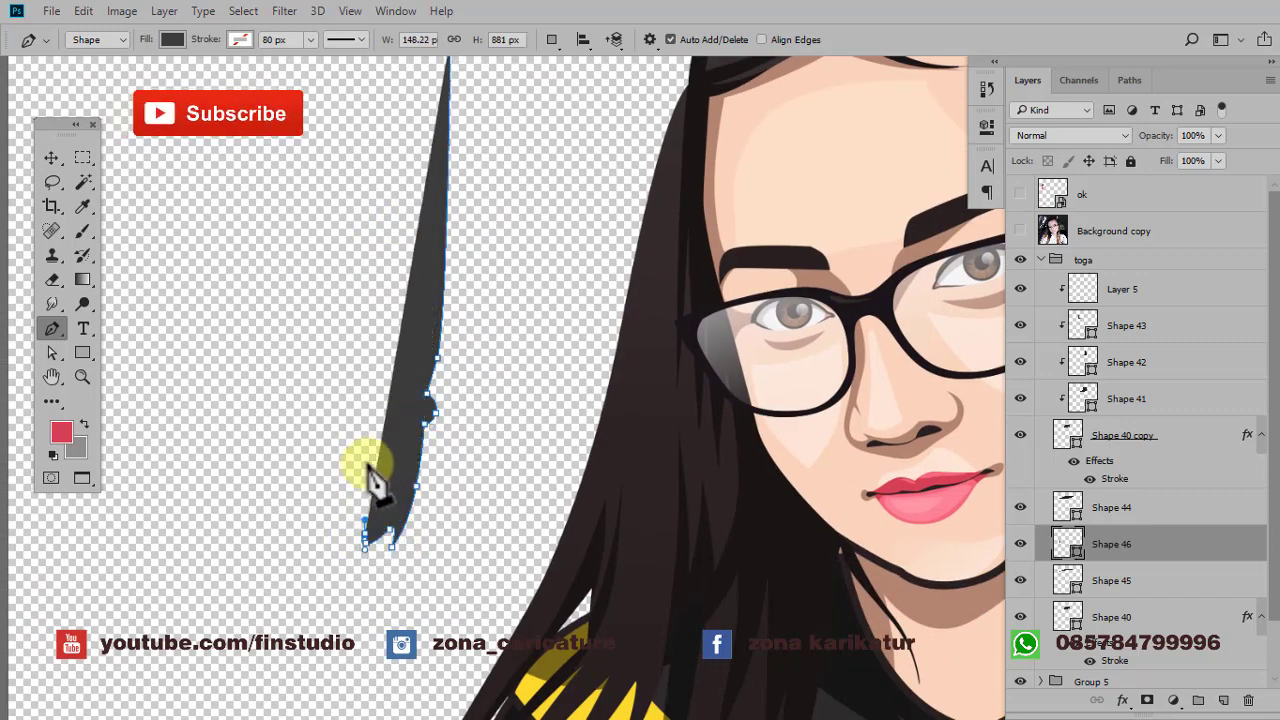
drag(383, 440, 400, 423)
scroll(408, 420, up, 1)
scroll(408, 416, up, 1)
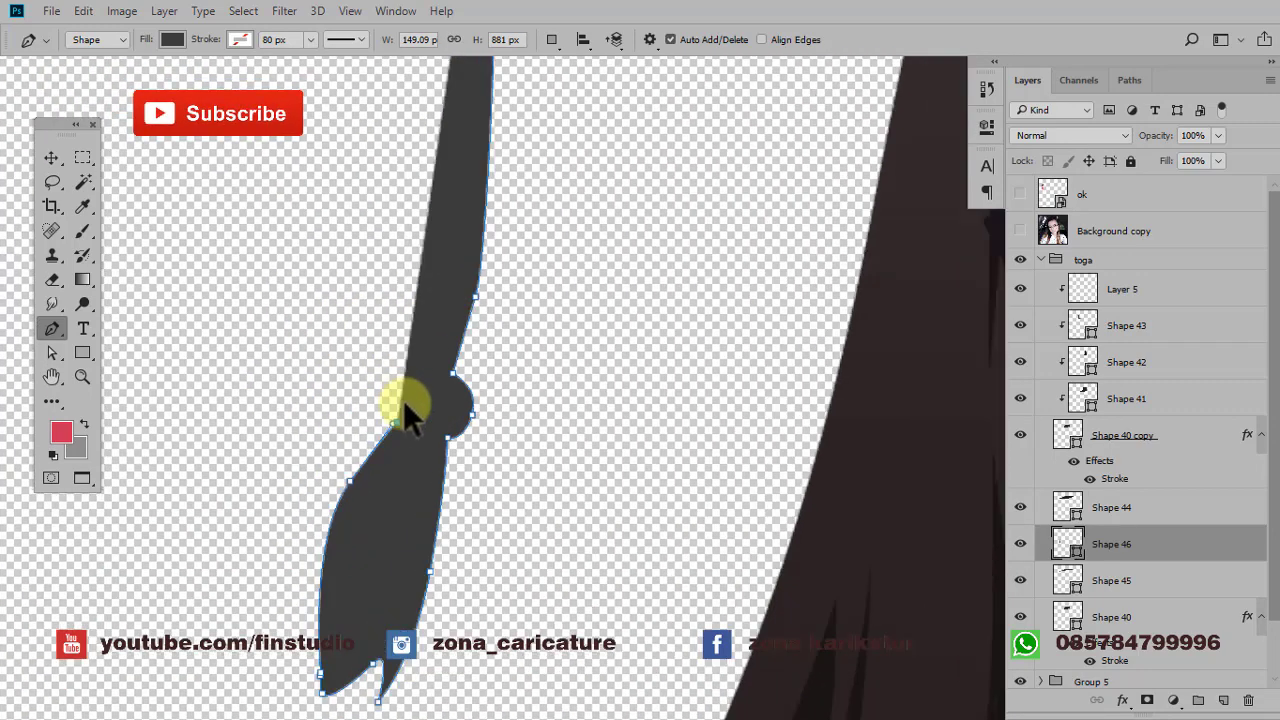
click(421, 386)
scroll(423, 371, down, 2)
mouse_move(458, 181)
mouse_down()
mouse_move(449, 351)
mouse_move(457, 271)
mouse_move(475, 382)
mouse_up()
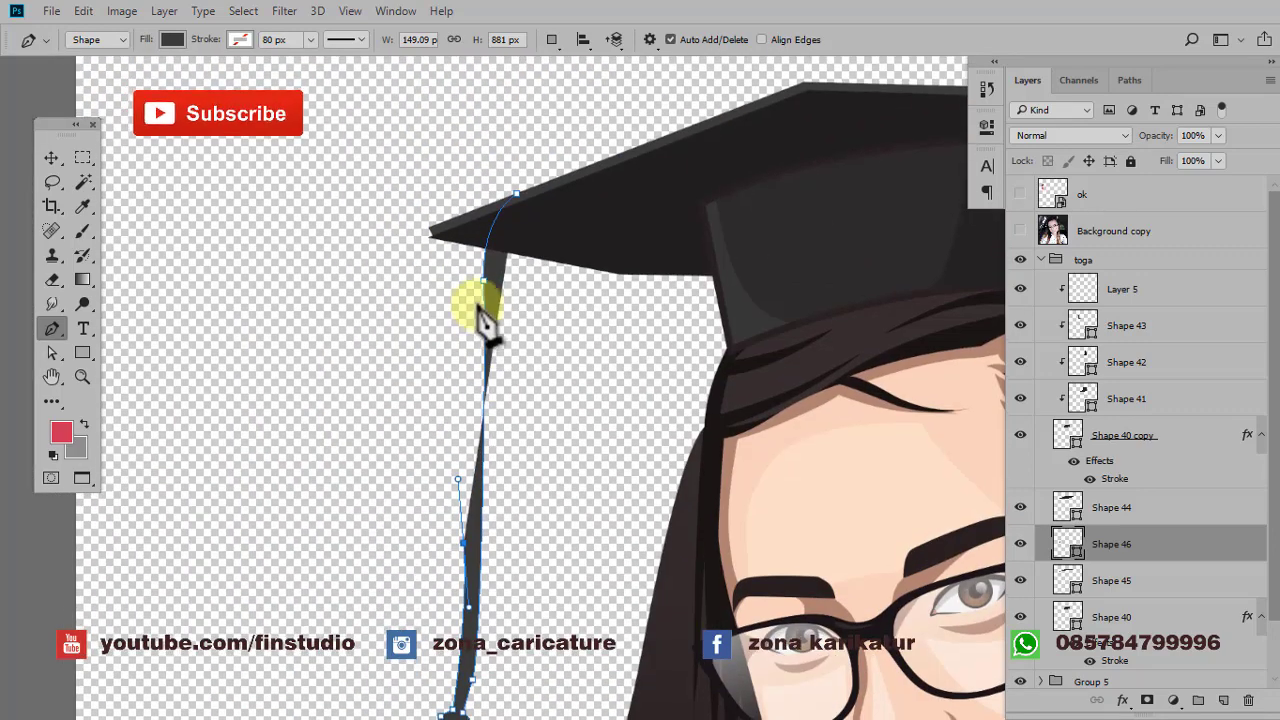
drag(471, 270, 471, 215)
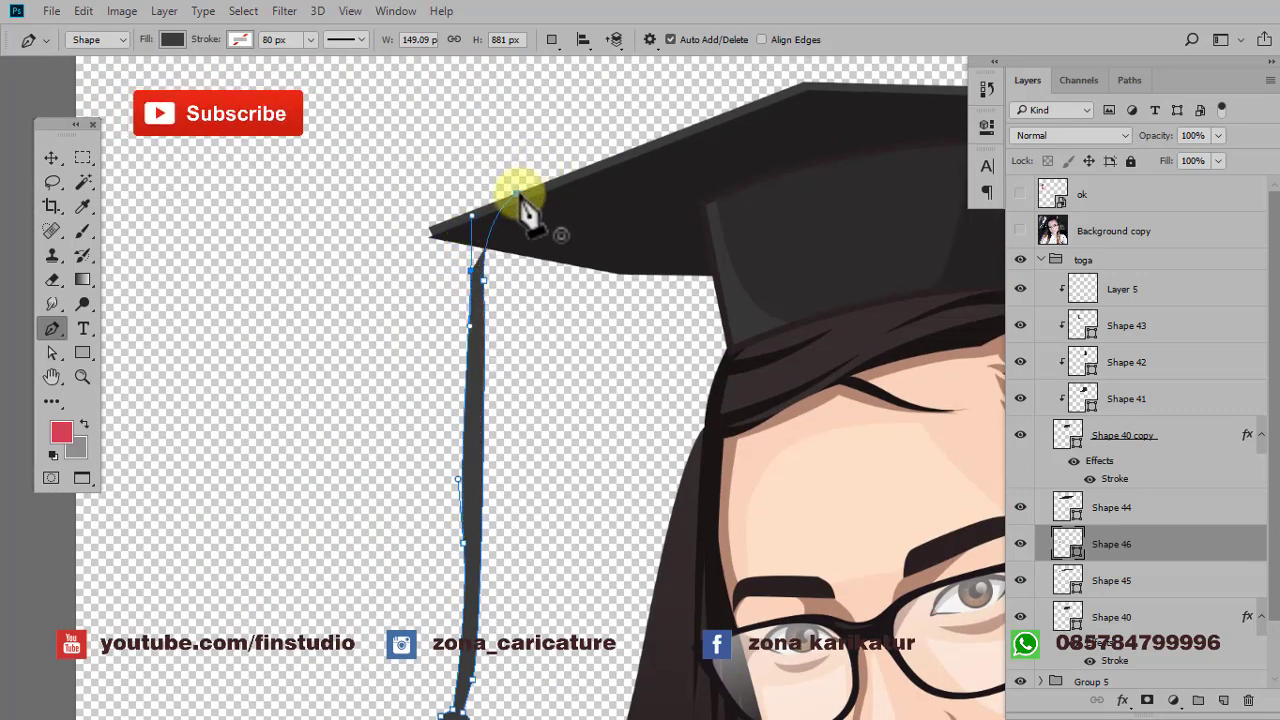
key(Escape)
key(ctrl+minus)
key(ctrl+minus)
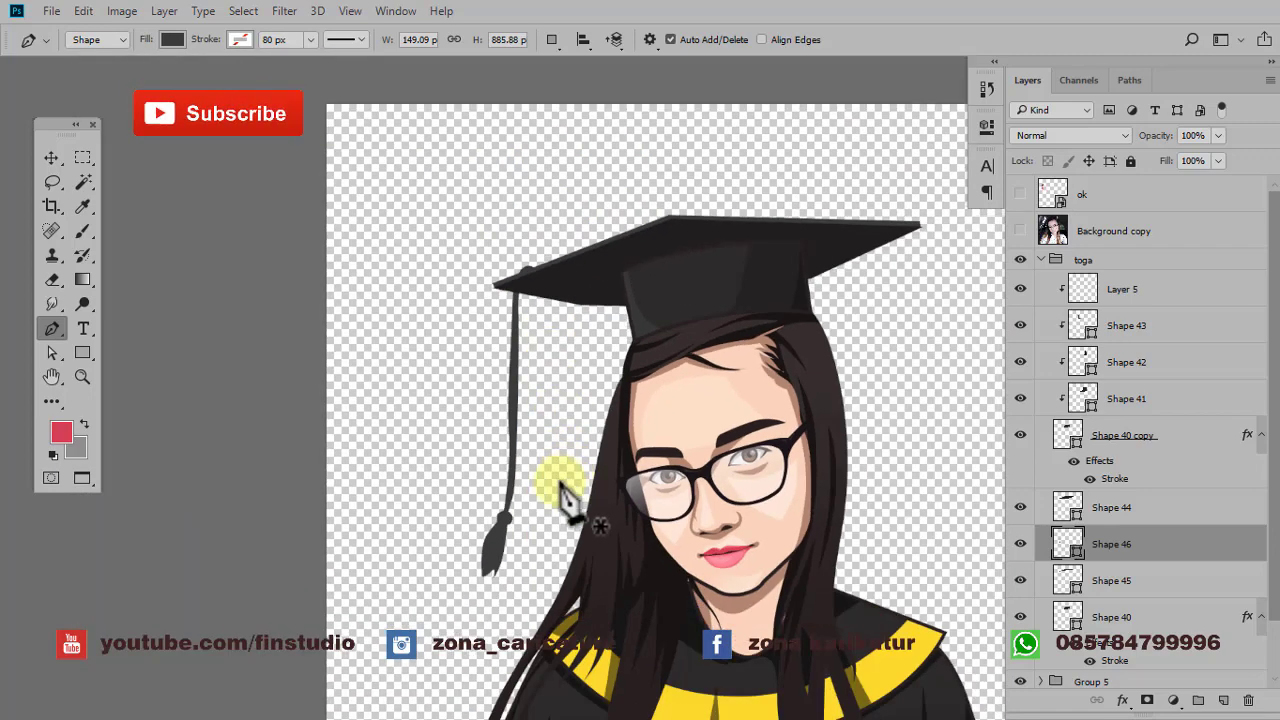
- Shift the tassel right so it hangs from the mortarboard's left tip
click(53, 155)
scroll(565, 360, up, 1)
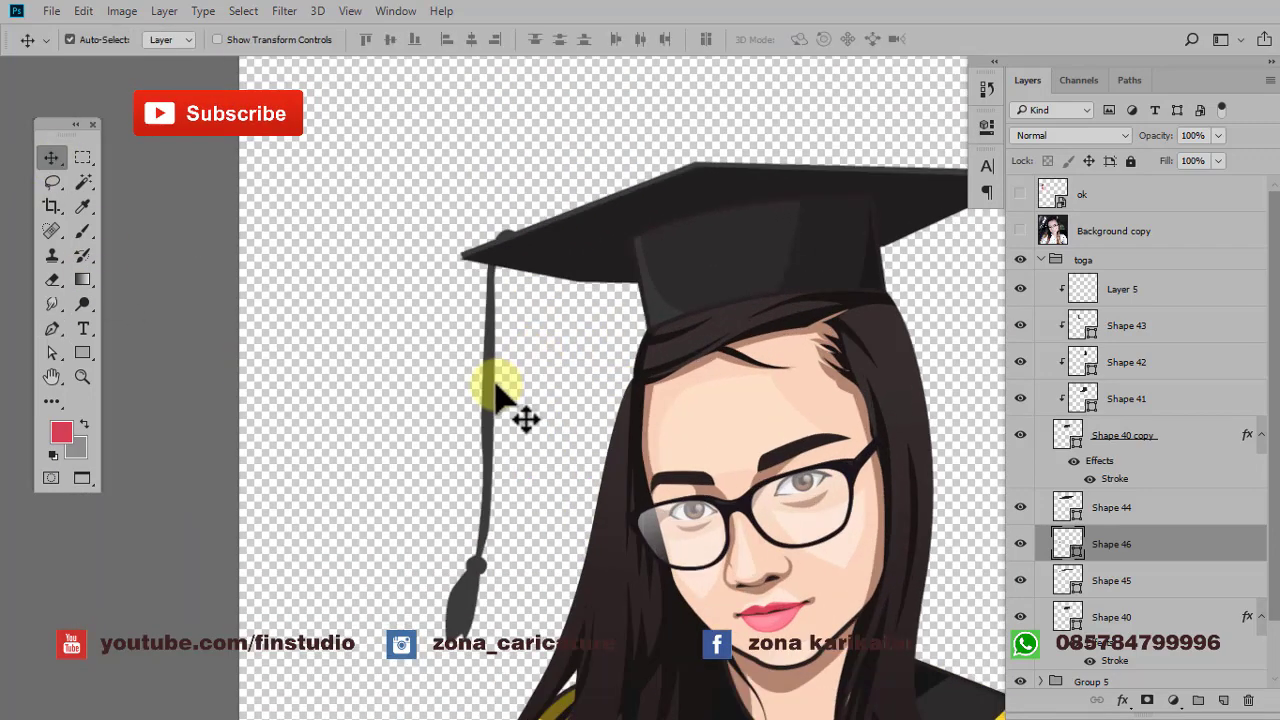
drag(484, 400, 543, 362)
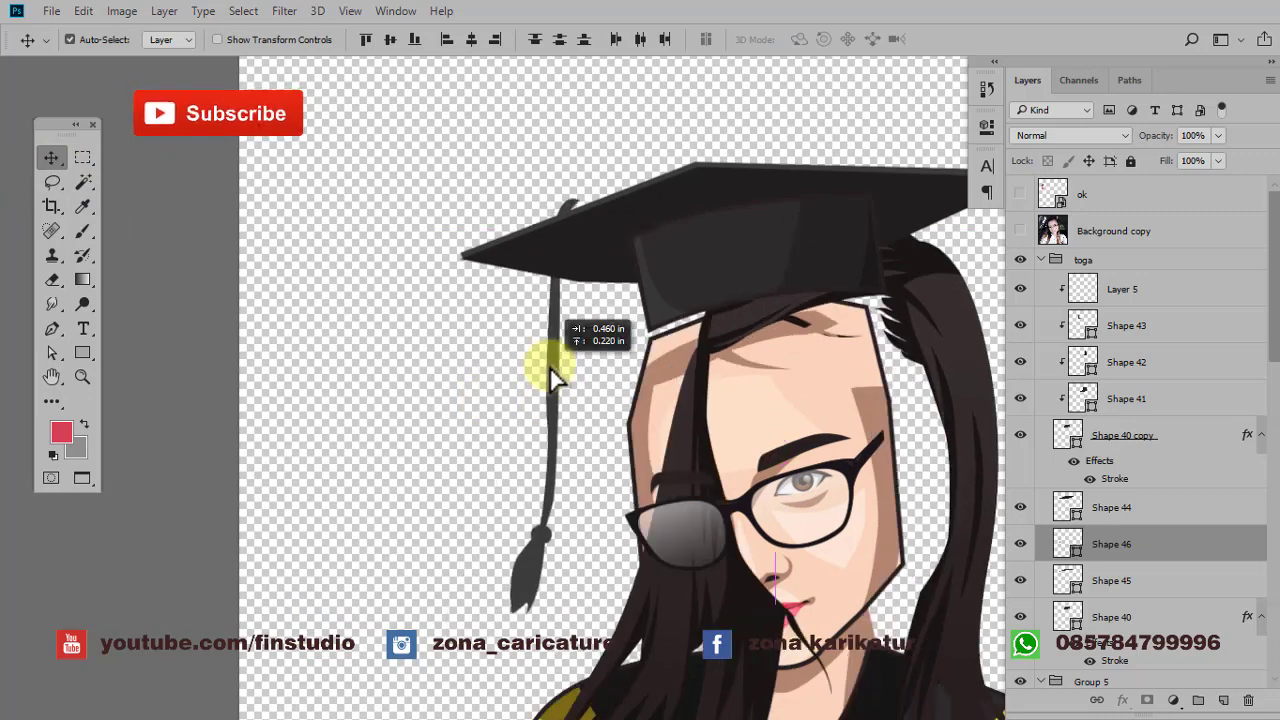
key(ctrl+z)
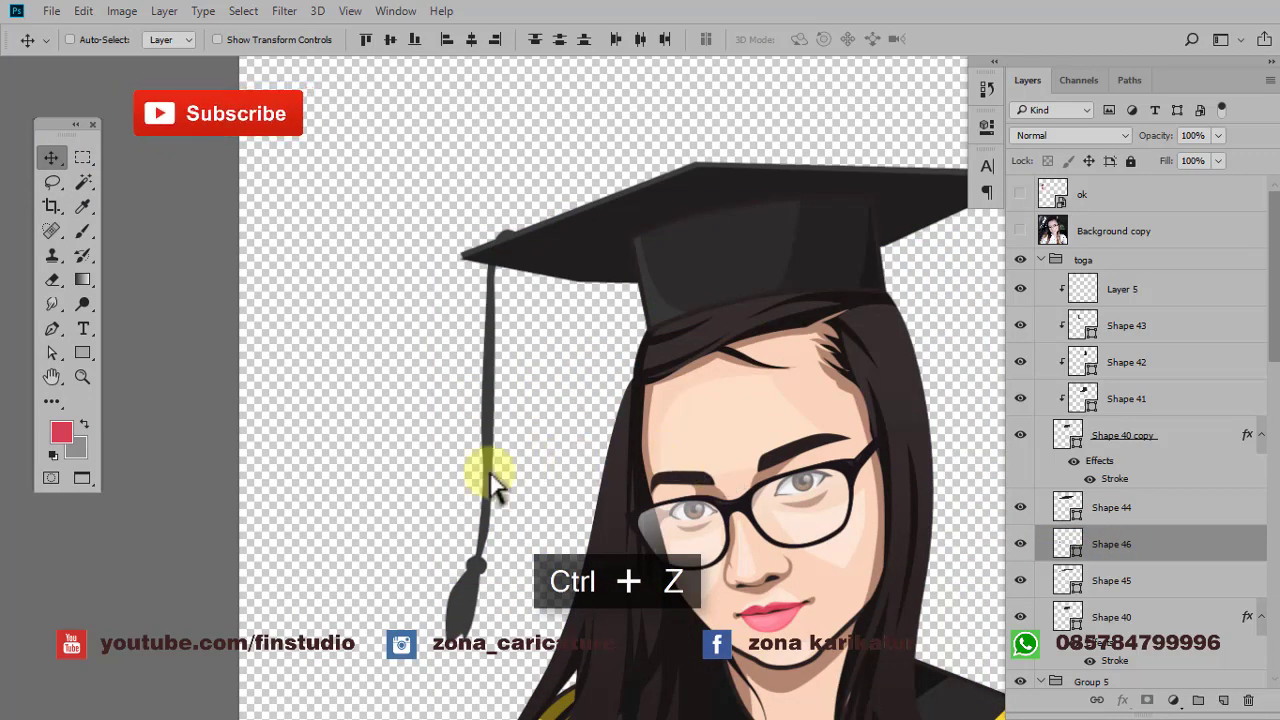
ctrl+click(487, 470)
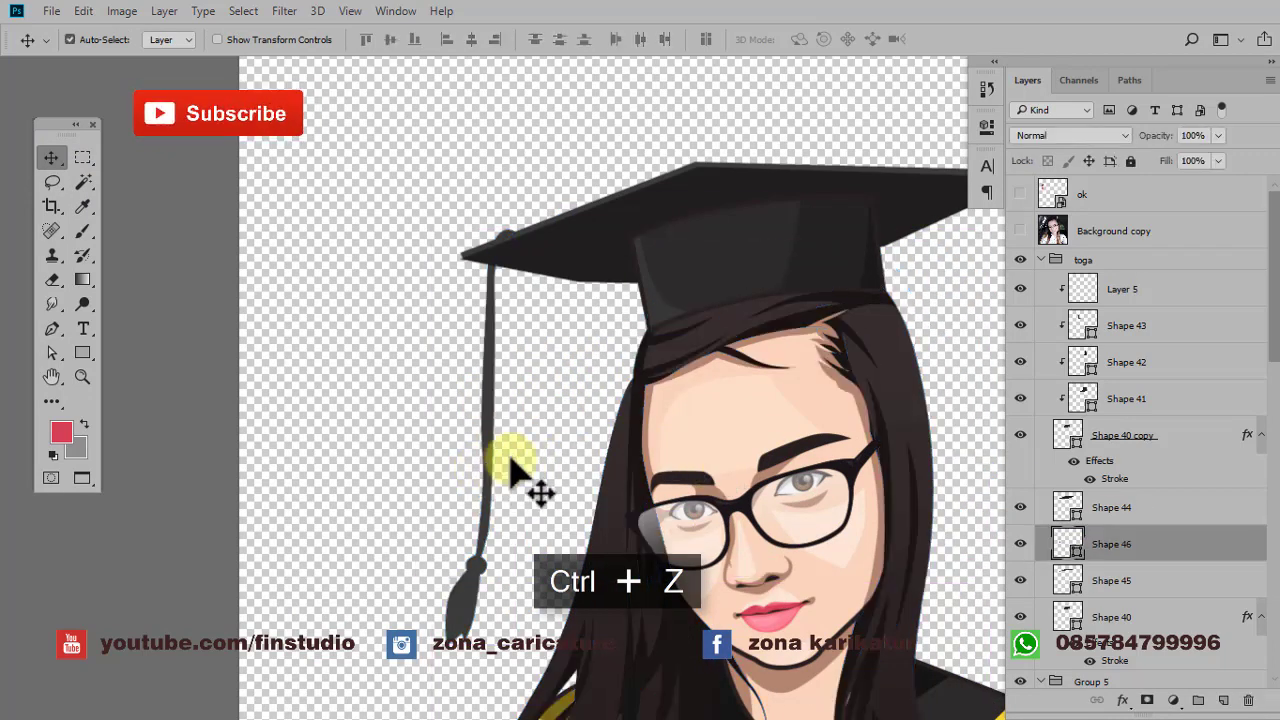
drag(497, 470, 557, 463)
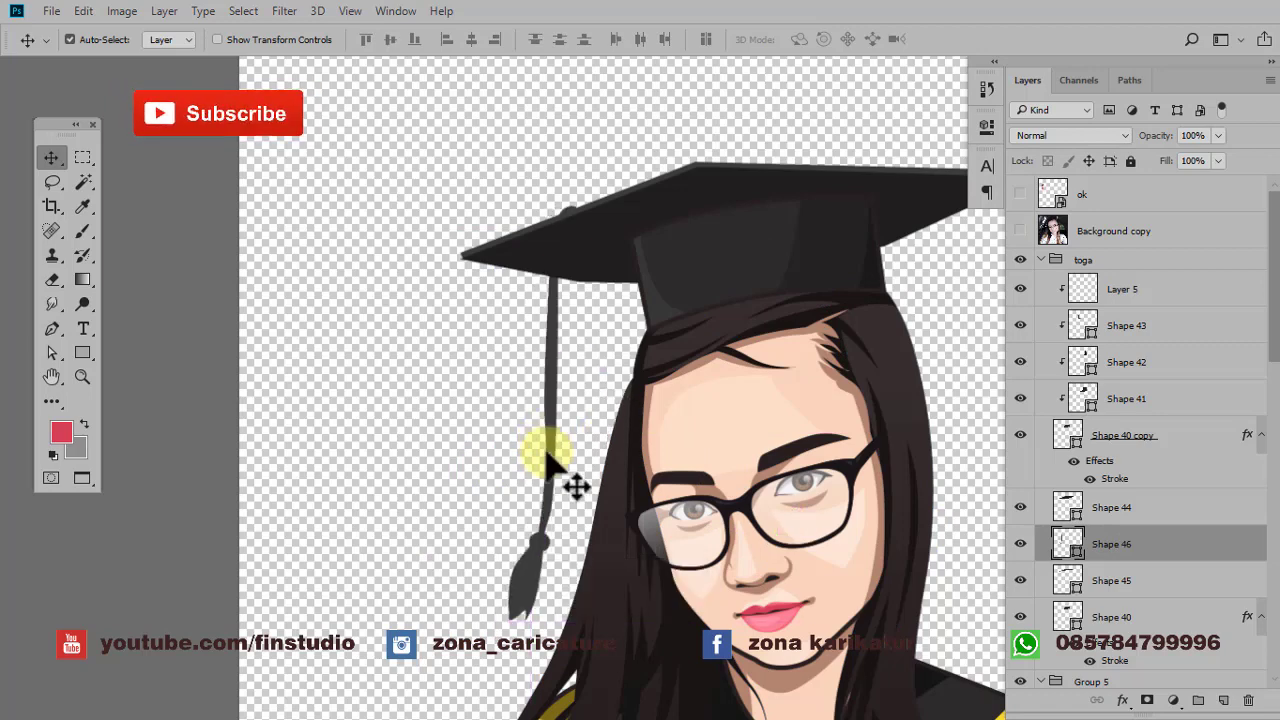
key(ctrl+minus)
drag(625, 545, 586, 394)
- Colour the tassel red #eb3737 and move Shape 46 to the top of the toga group
click(1070, 545)
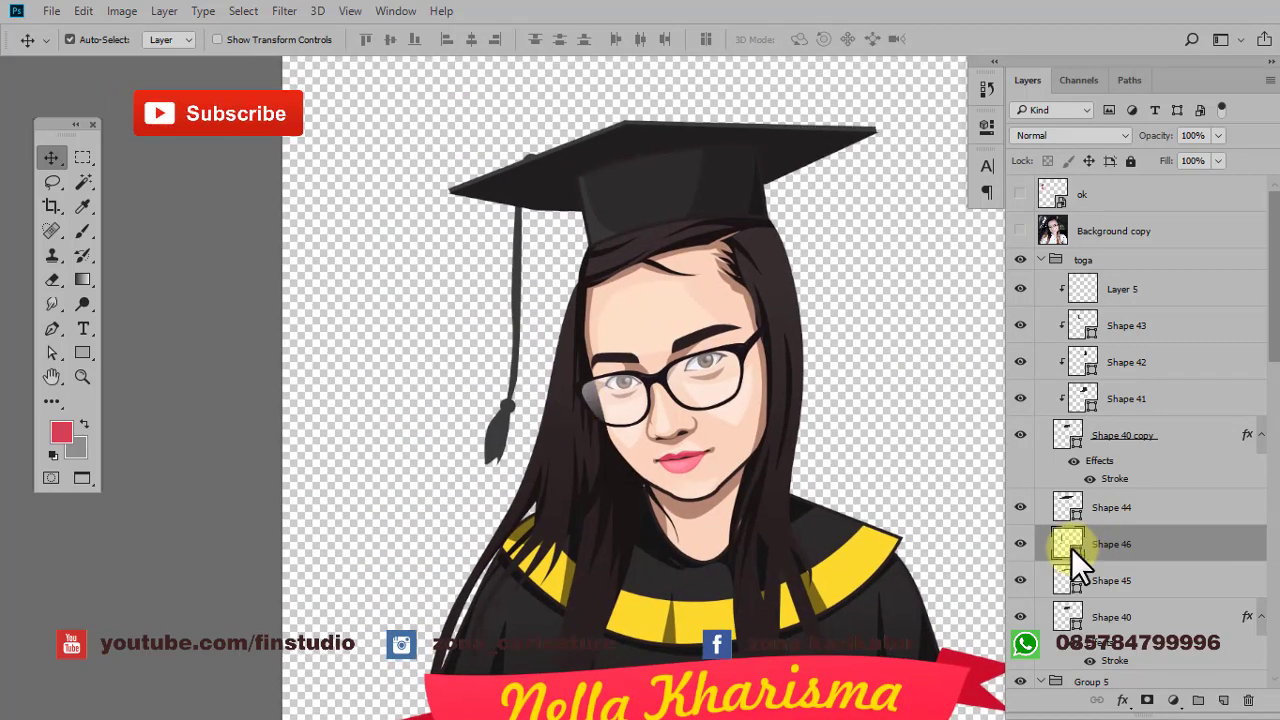
double_click(1071, 548)
drag(966, 380, 938, 350)
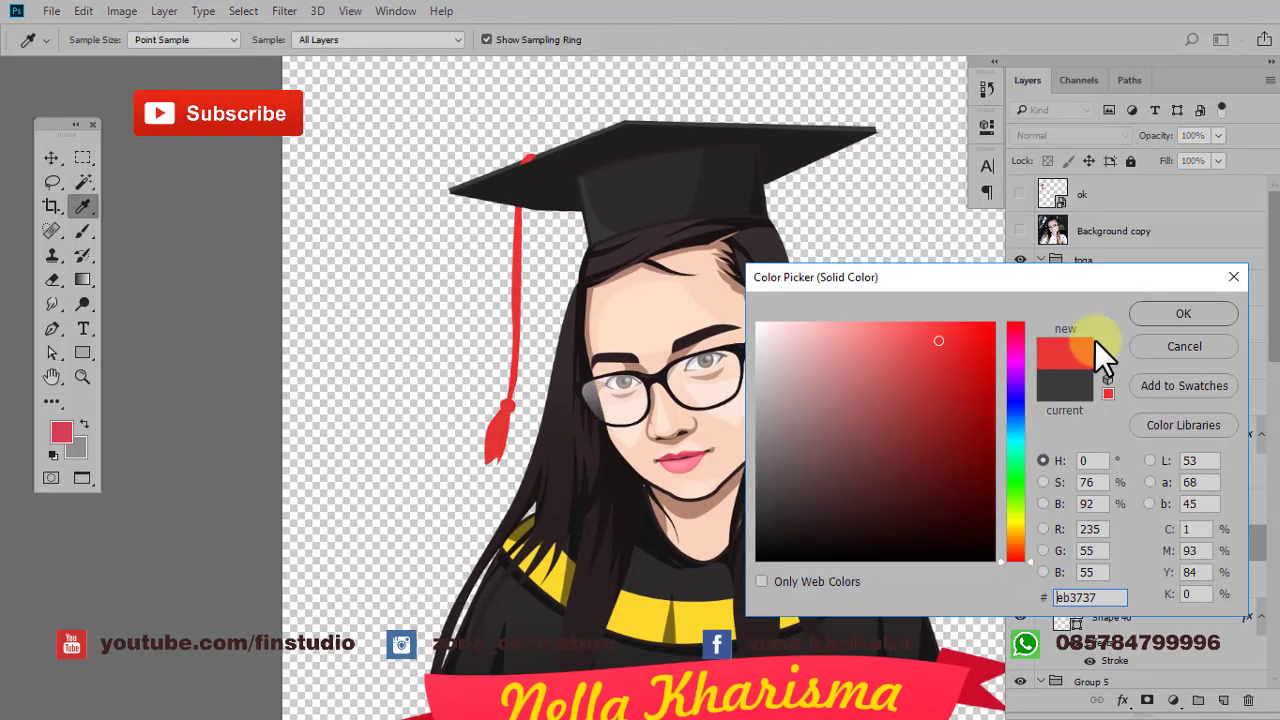
click(1168, 313)
mouse_move(1100, 550)
mouse_down()
mouse_move(1083, 483)
mouse_move(1115, 287)
mouse_up()
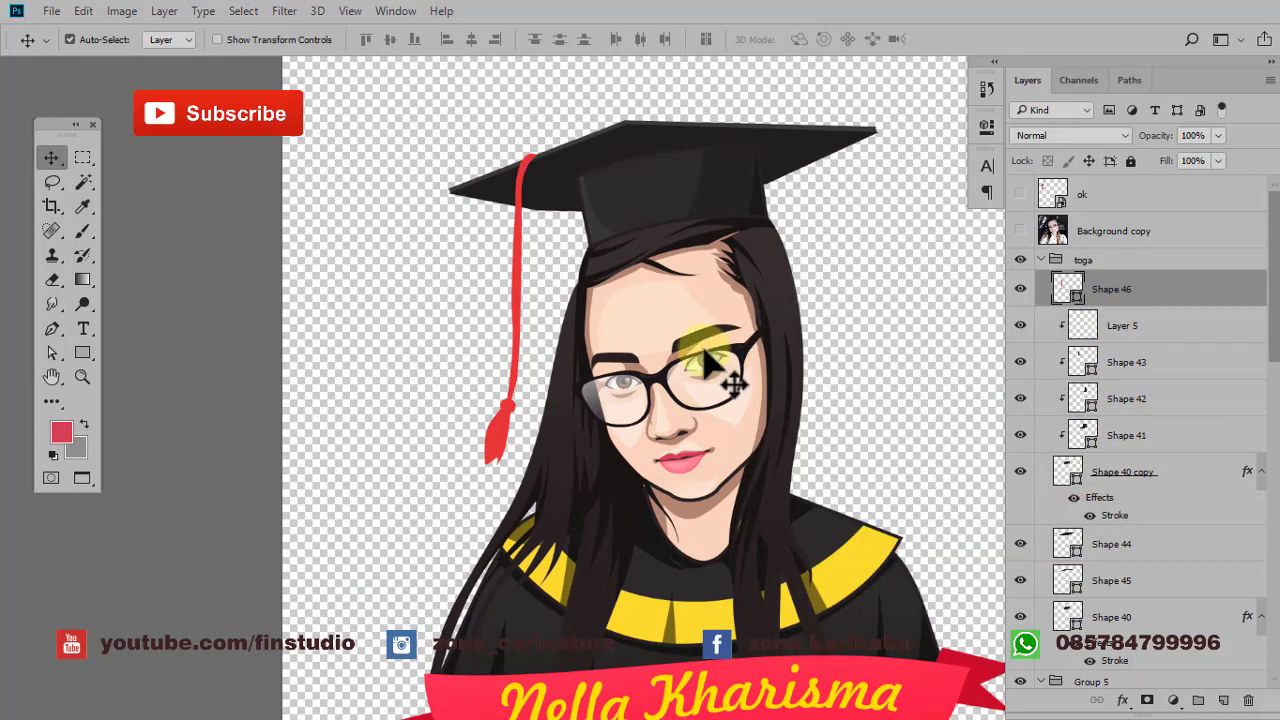
scroll(800, 290, down, 2)
drag(871, 314, 855, 330)
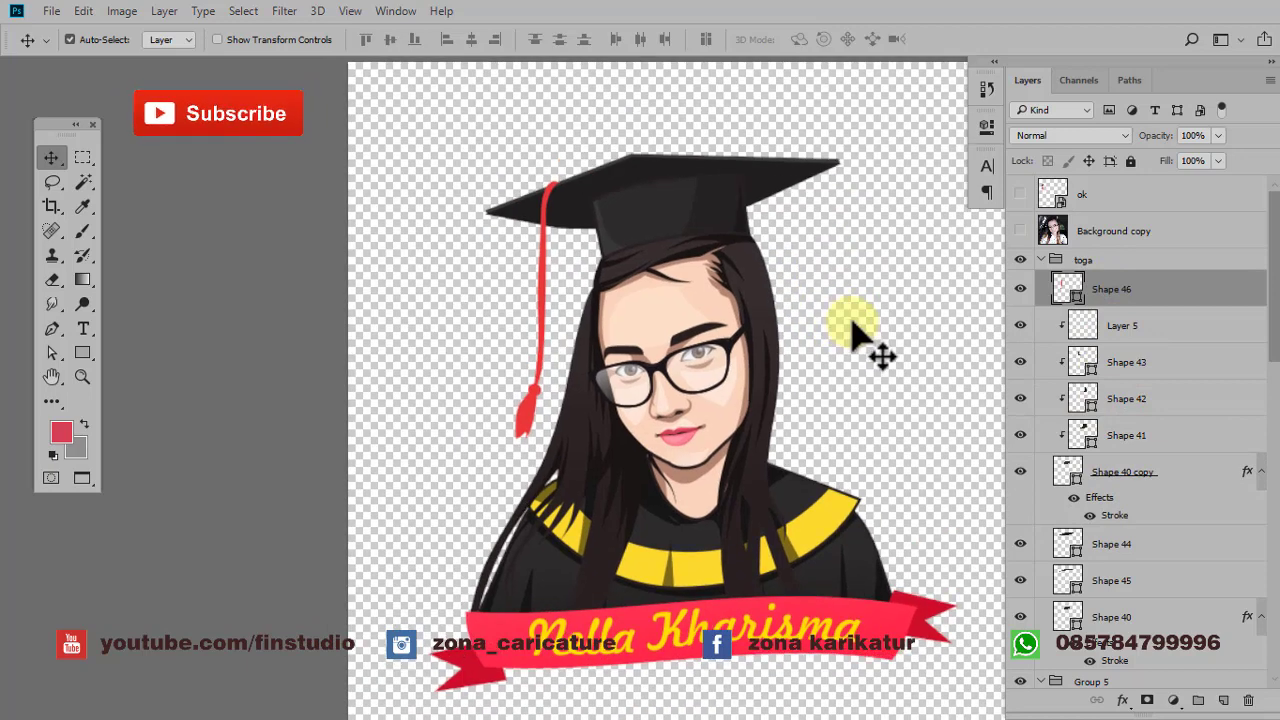
- Nest the collapsed toga group inside Group 5, then collapse Group 5
click(1060, 260)
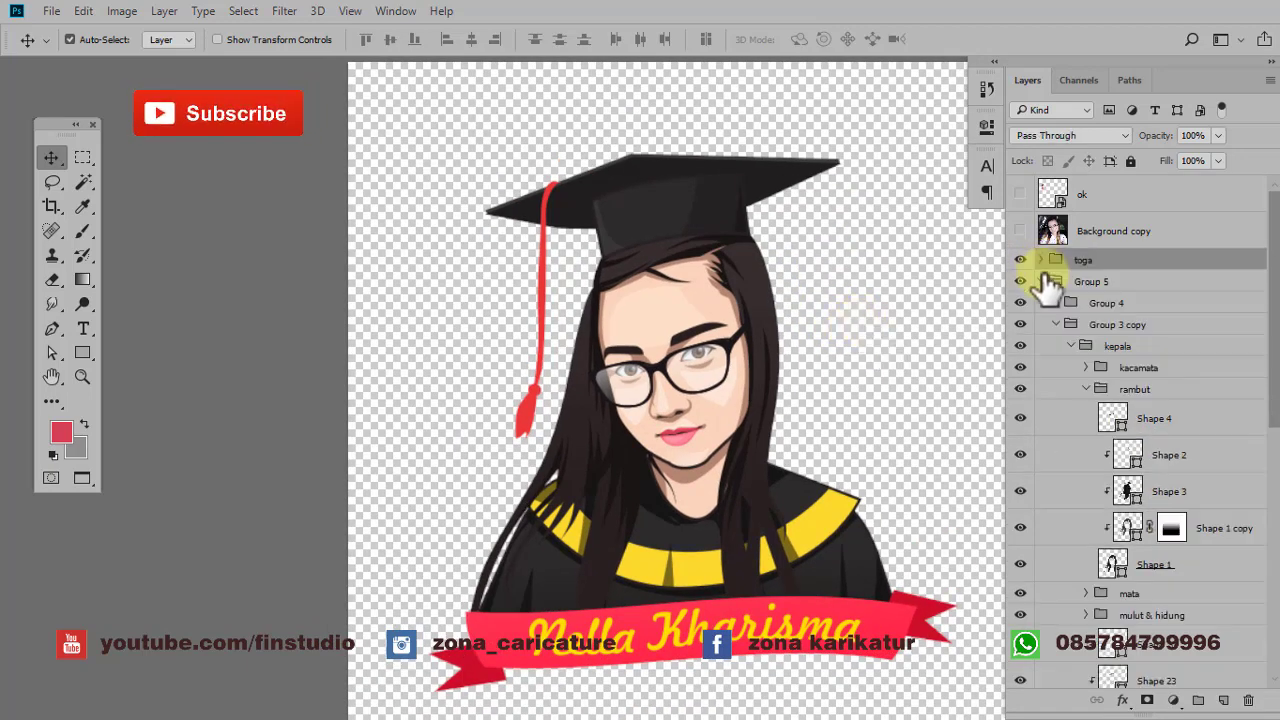
click(1050, 281)
scroll(825, 340, down, 2)
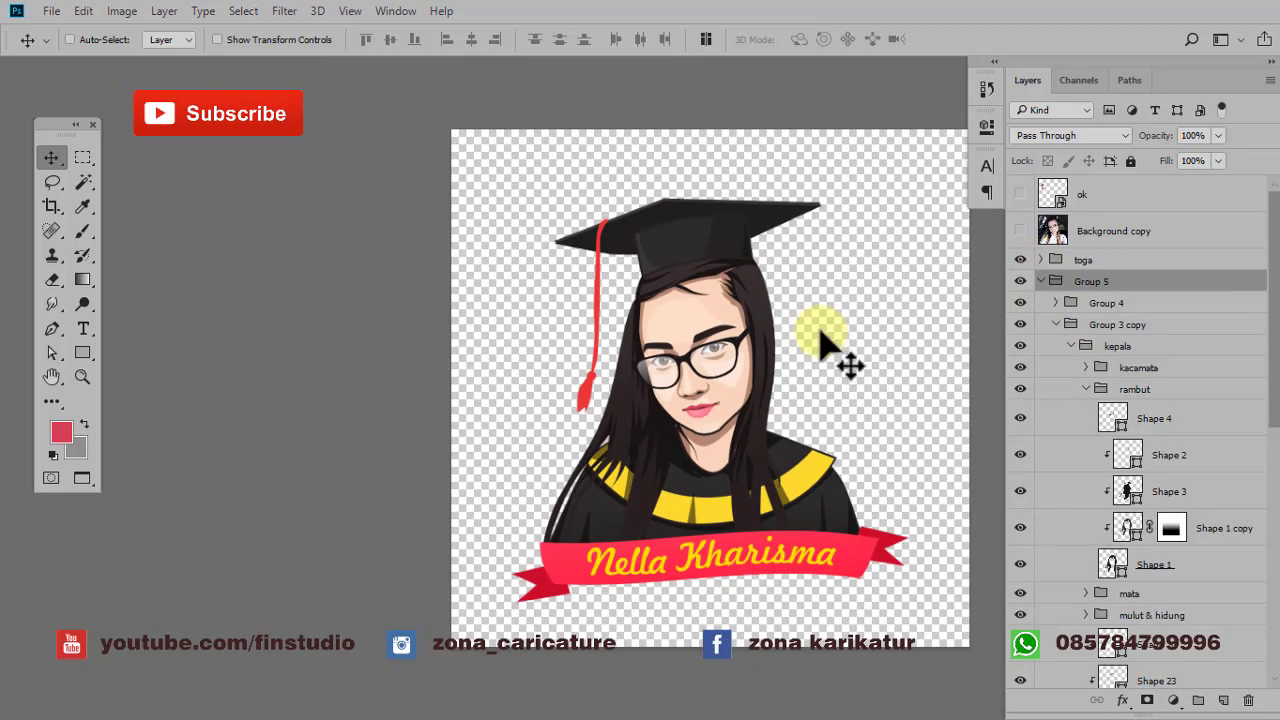
scroll(770, 360, up, 1)
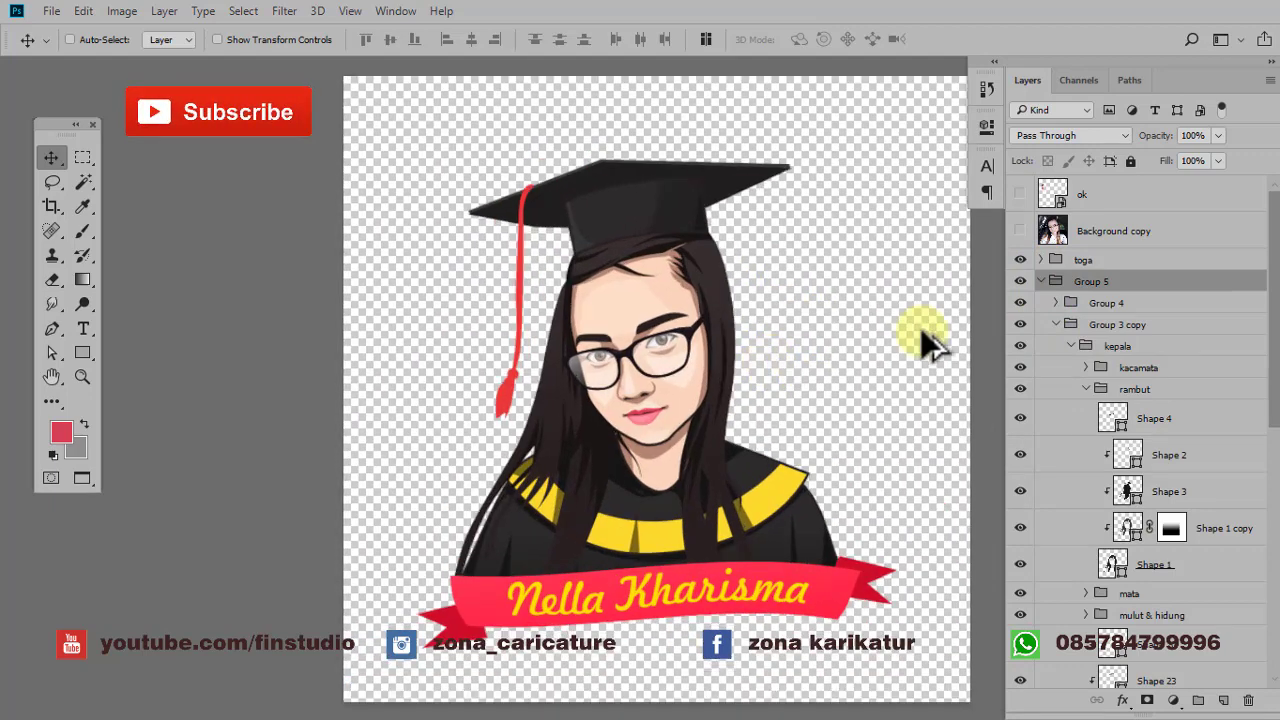
click(1041, 282)
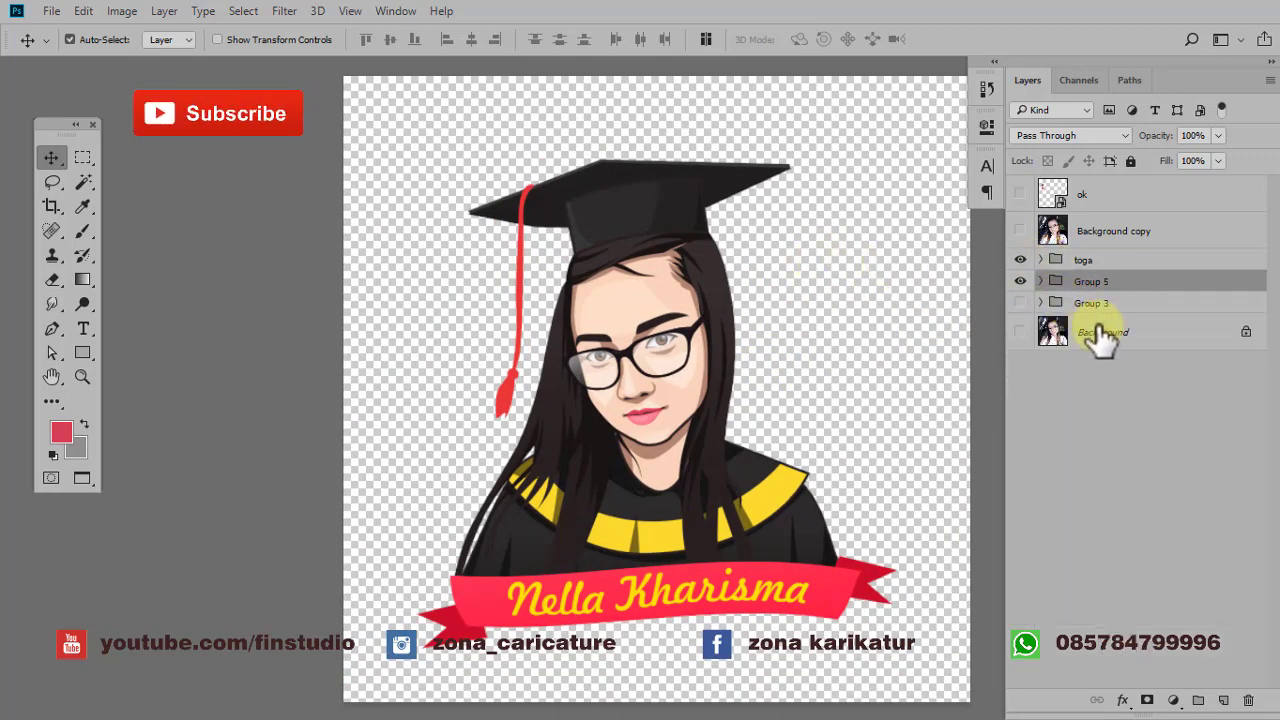
click(1041, 281)
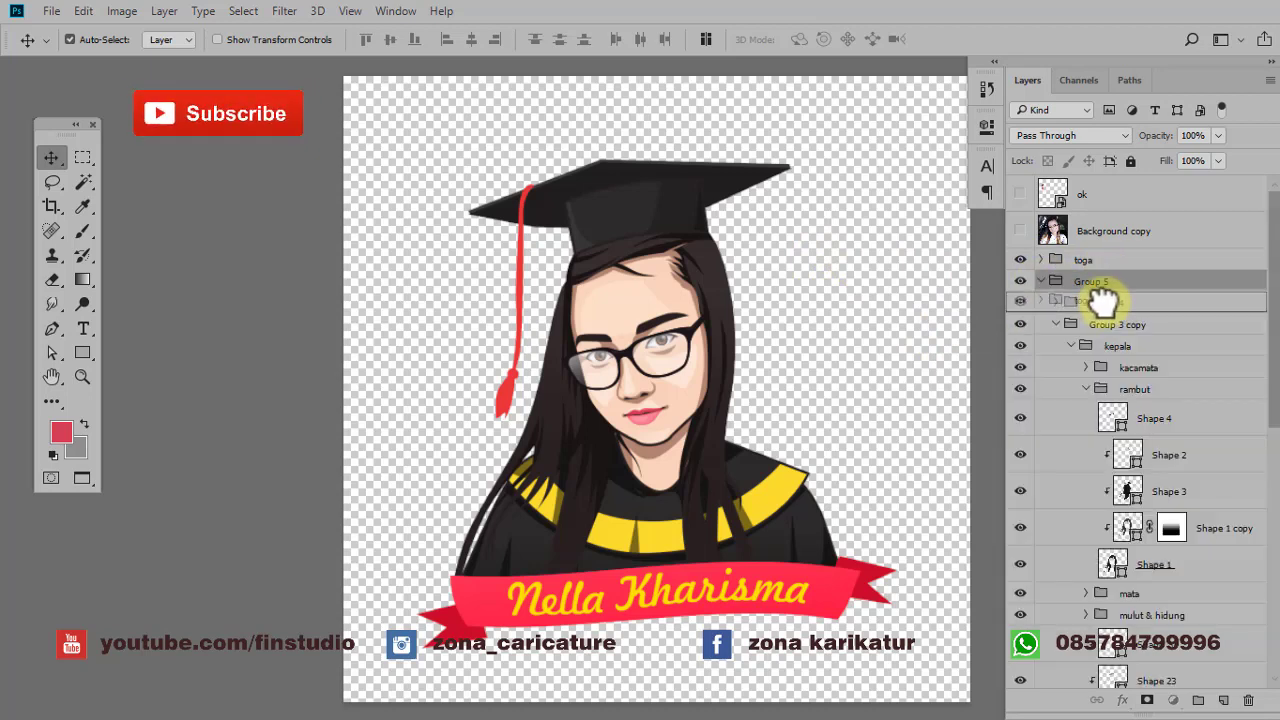
drag(1108, 268, 1100, 300)
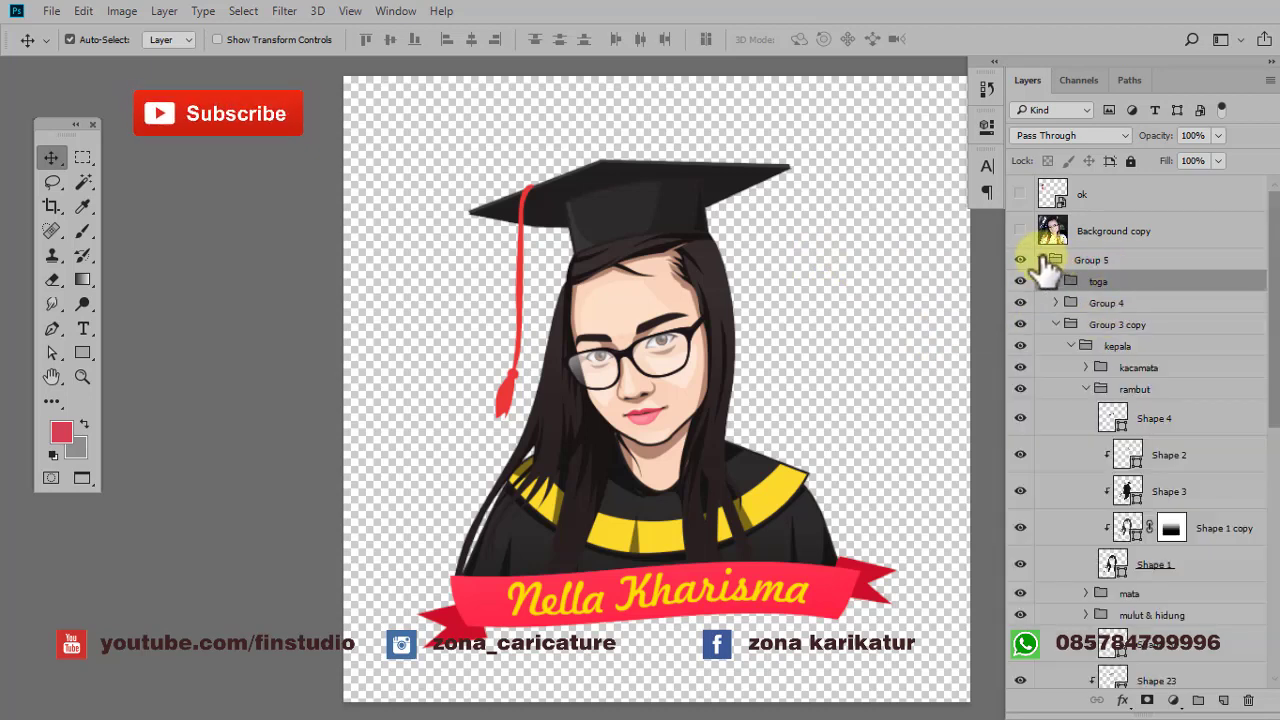
click(1041, 260)
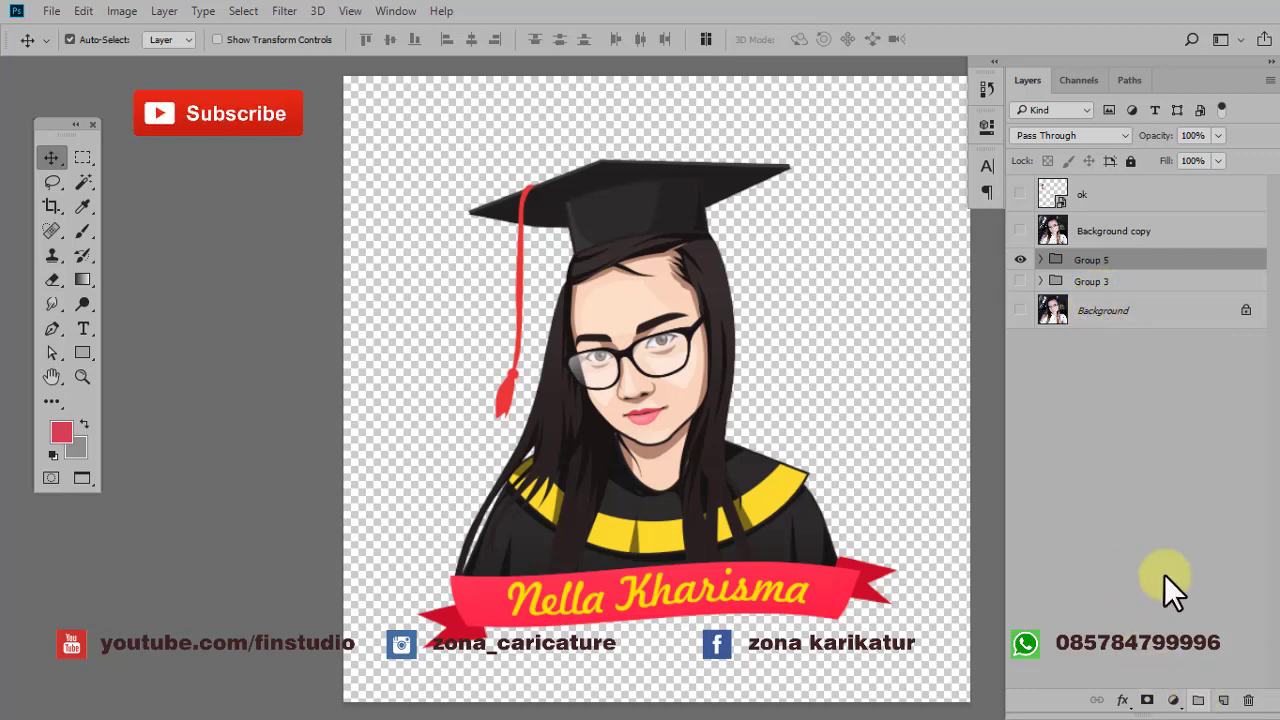
- Create a new group above Background and draw a rounded rectangle behind the caricature
click(1110, 309)
click(1198, 700)
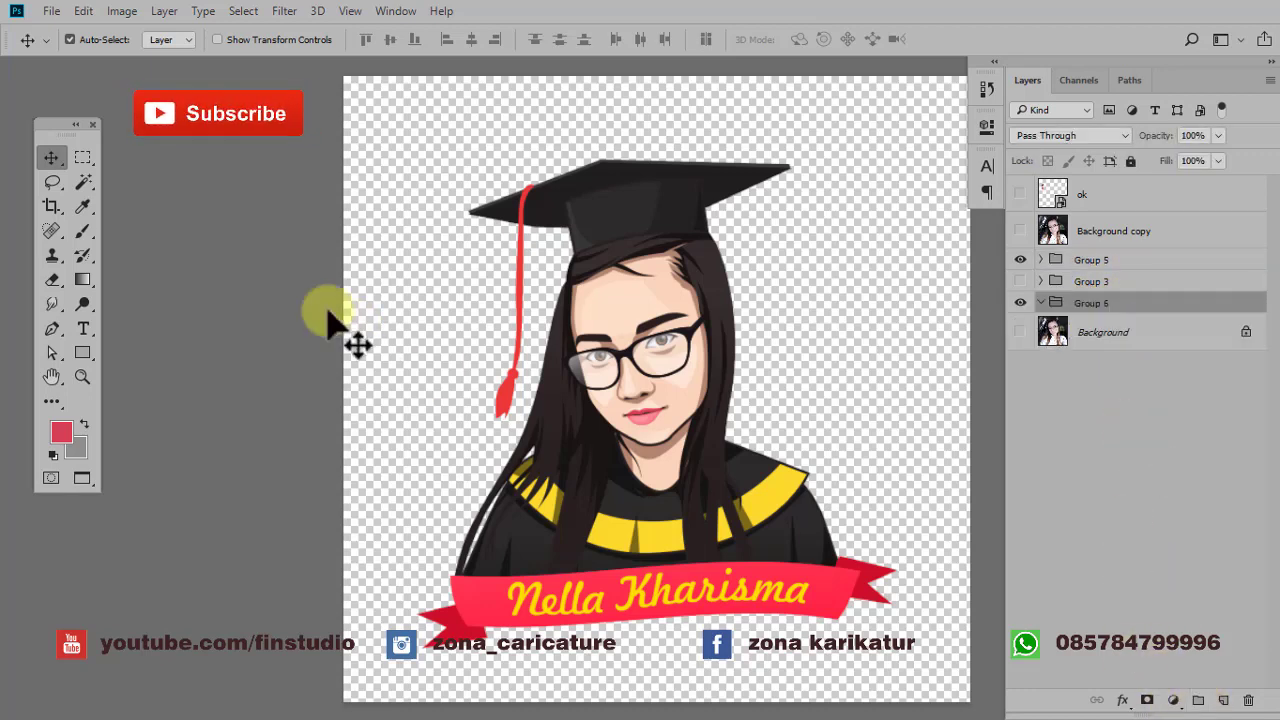
drag(73, 352, 135, 389)
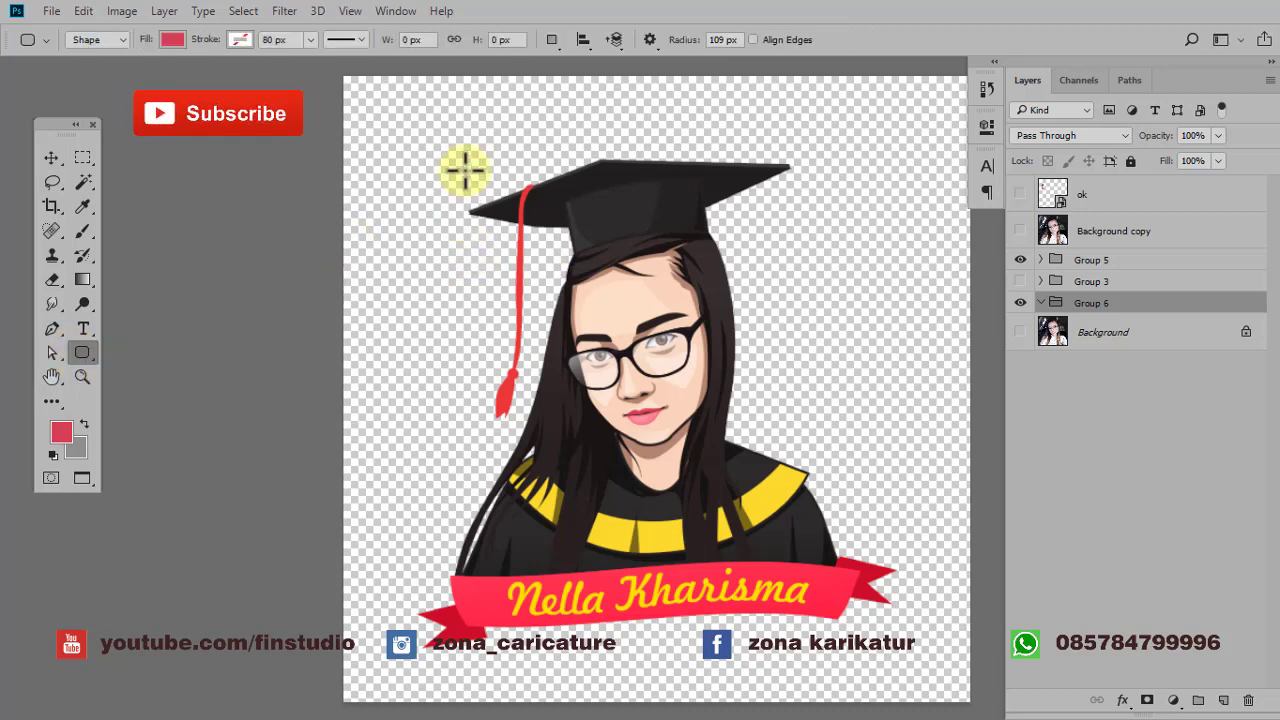
drag(465, 172, 822, 594)
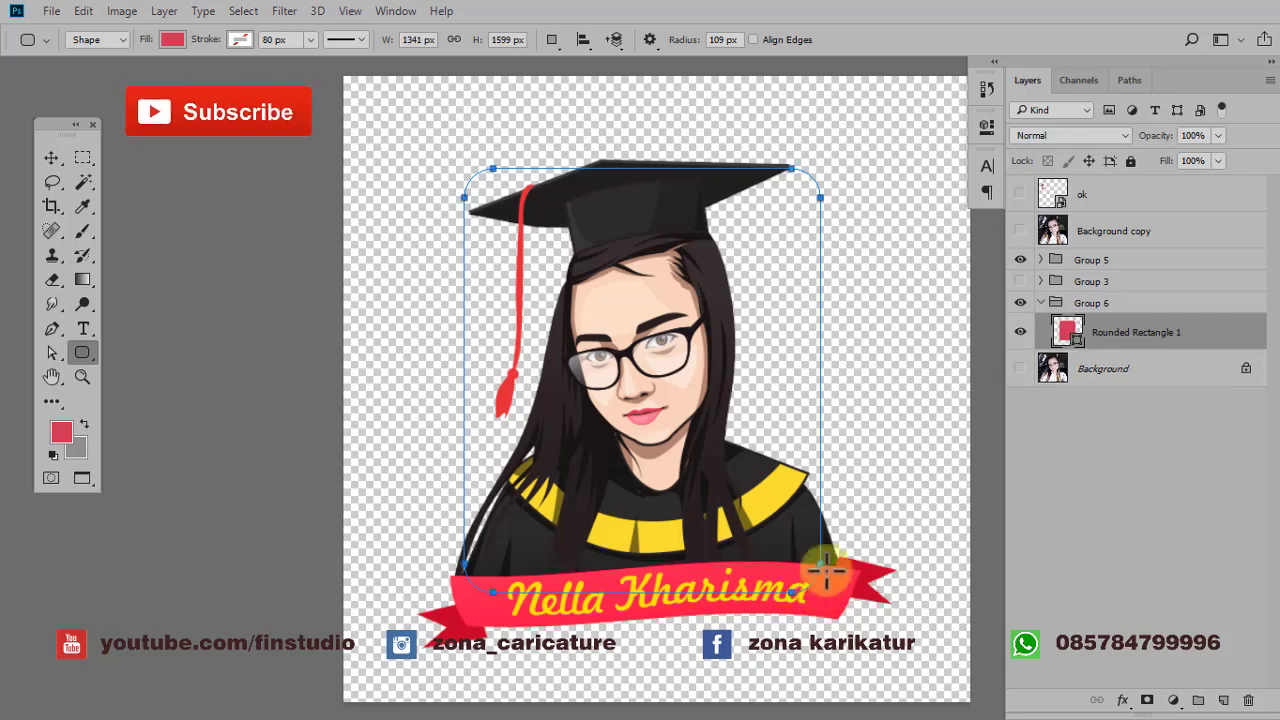
- Fill the rounded rectangle with bright cyan #4cfadf and collapse Group 6
double_click(1067, 332)
click(1014, 442)
drag(1014, 442, 1017, 449)
mouse_move(915, 345)
mouse_down()
mouse_move(908, 334)
mouse_move(933, 327)
mouse_up()
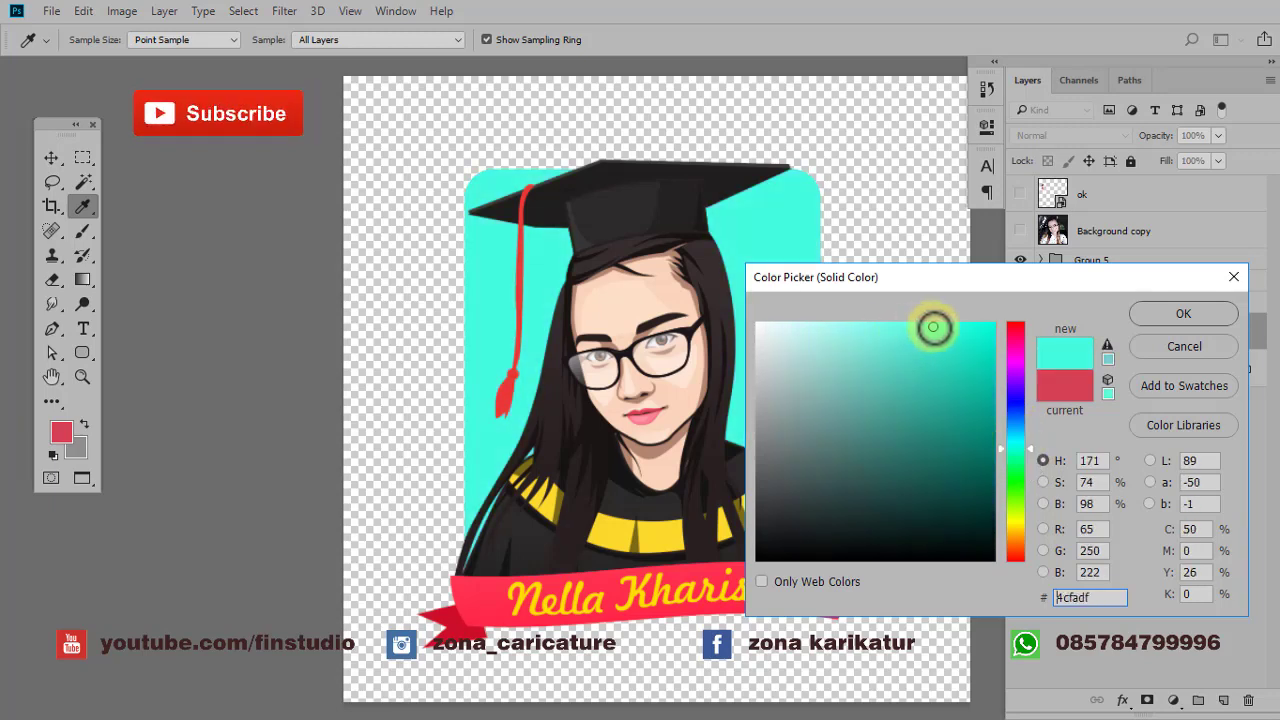
click(1148, 316)
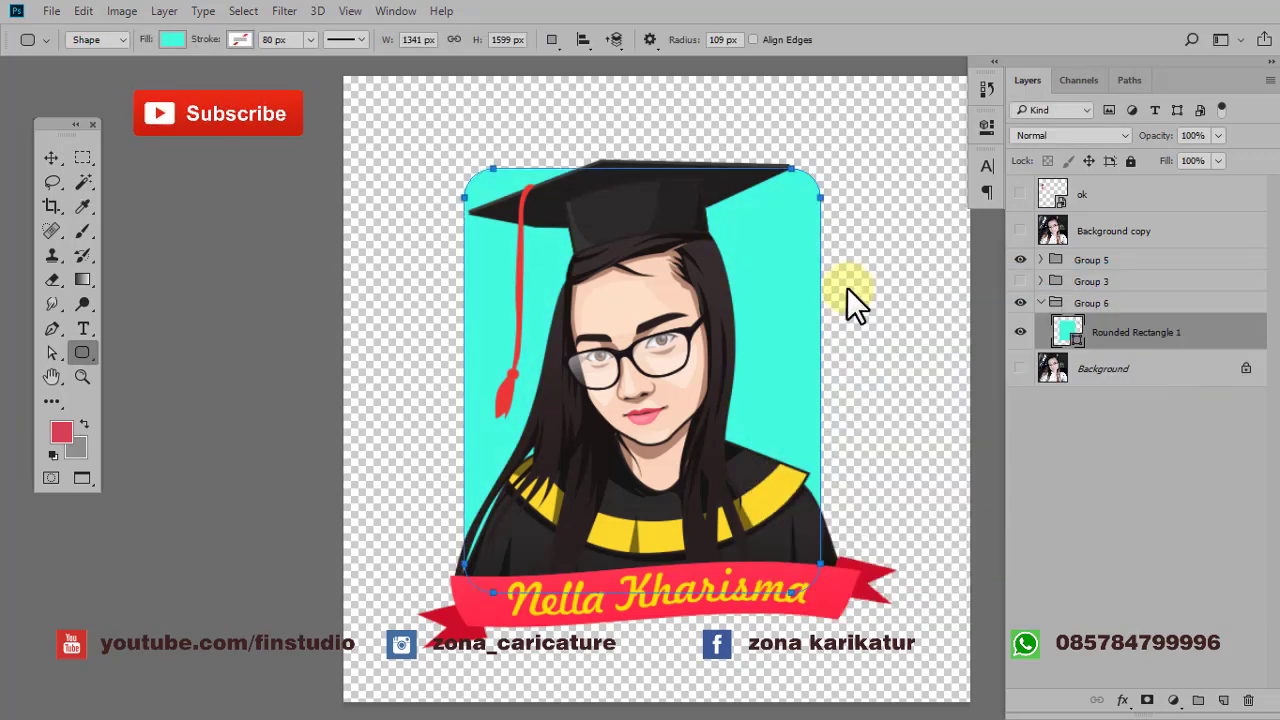
click(63, 156)
scroll(276, 271, down, 1)
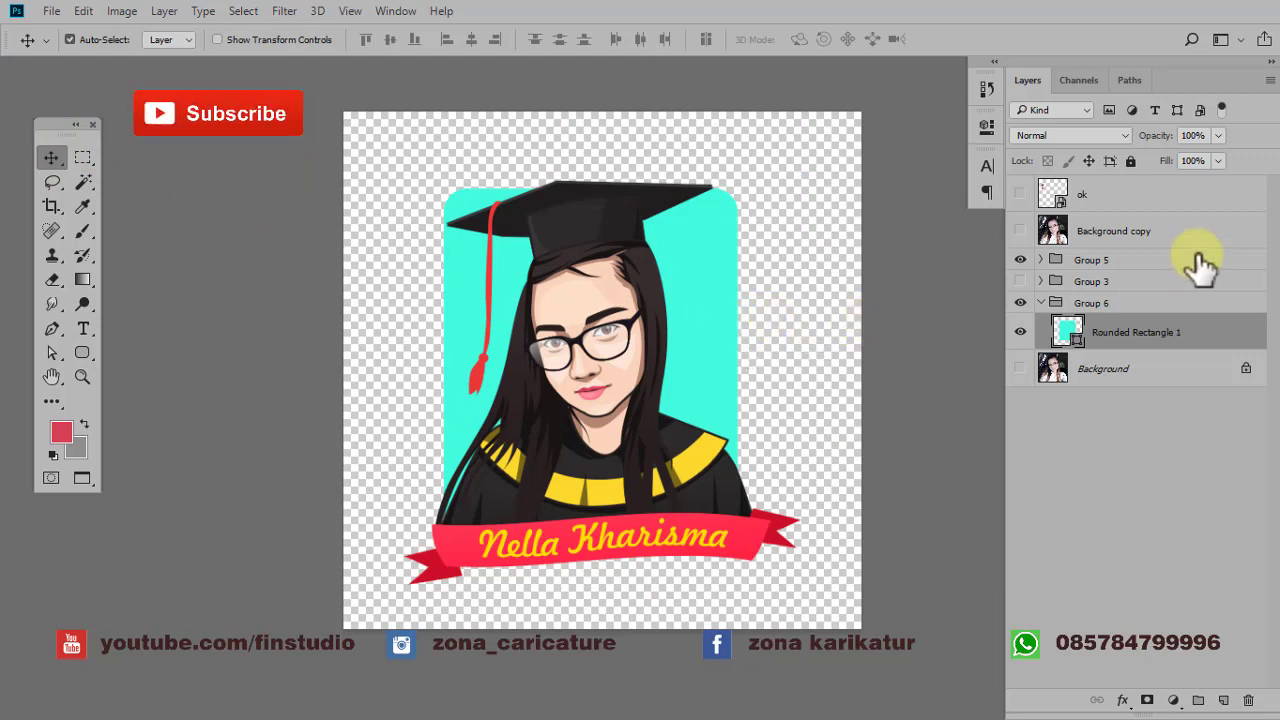
click(1041, 302)
- Collapse Group 5 and move Group 6 directly beneath it in the Layers panel
shift+click(1129, 260)
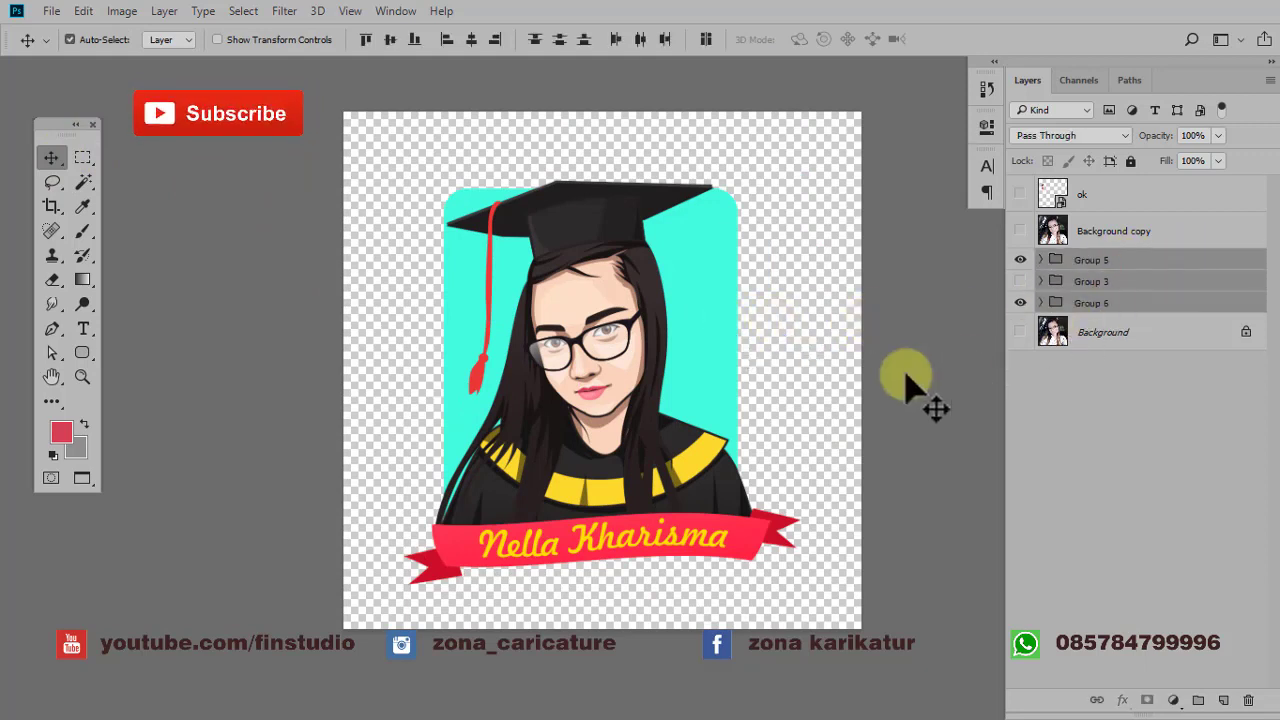
click(1088, 260)
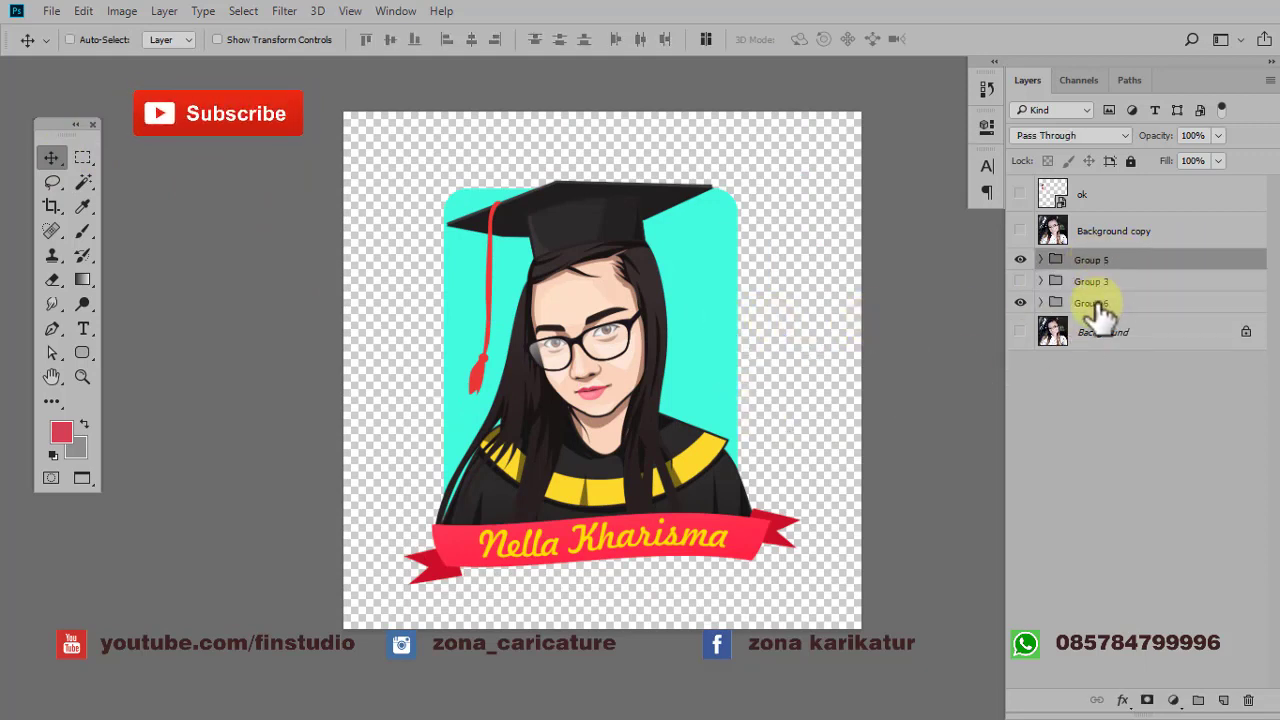
ctrl+click(1090, 303)
click(640, 405)
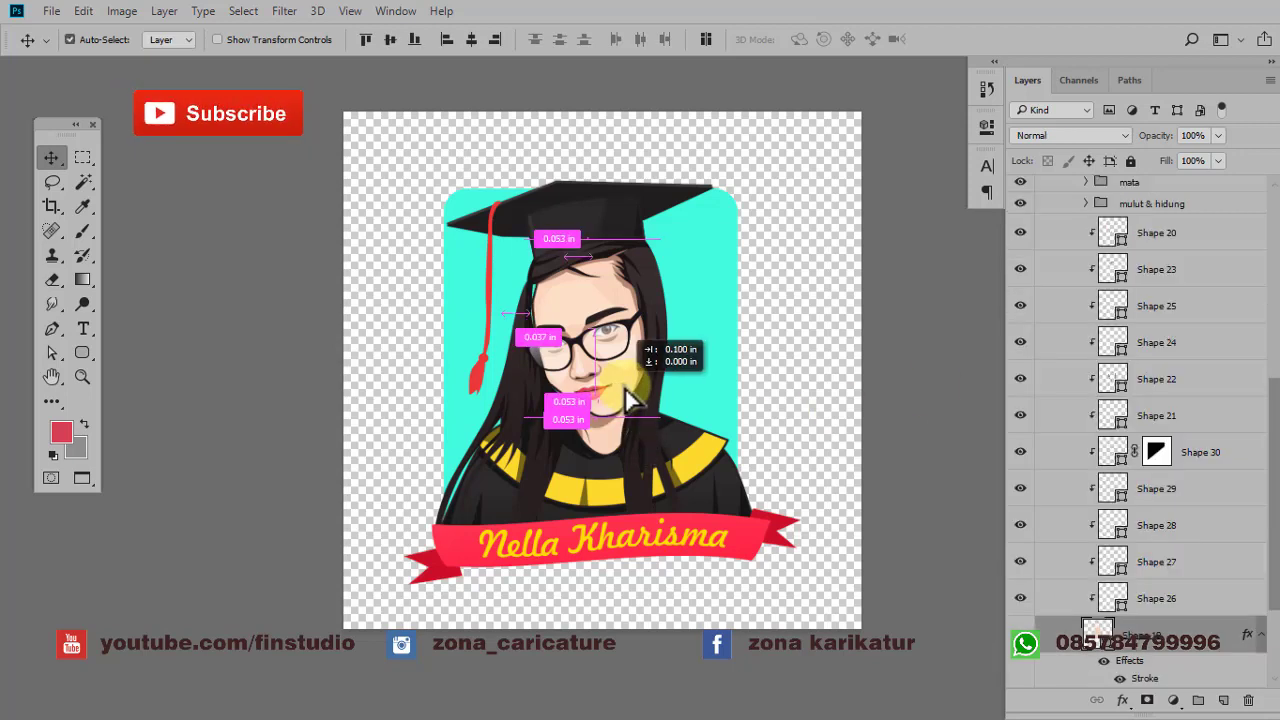
key(ctrl+z)
scroll(1100, 250, up, 3)
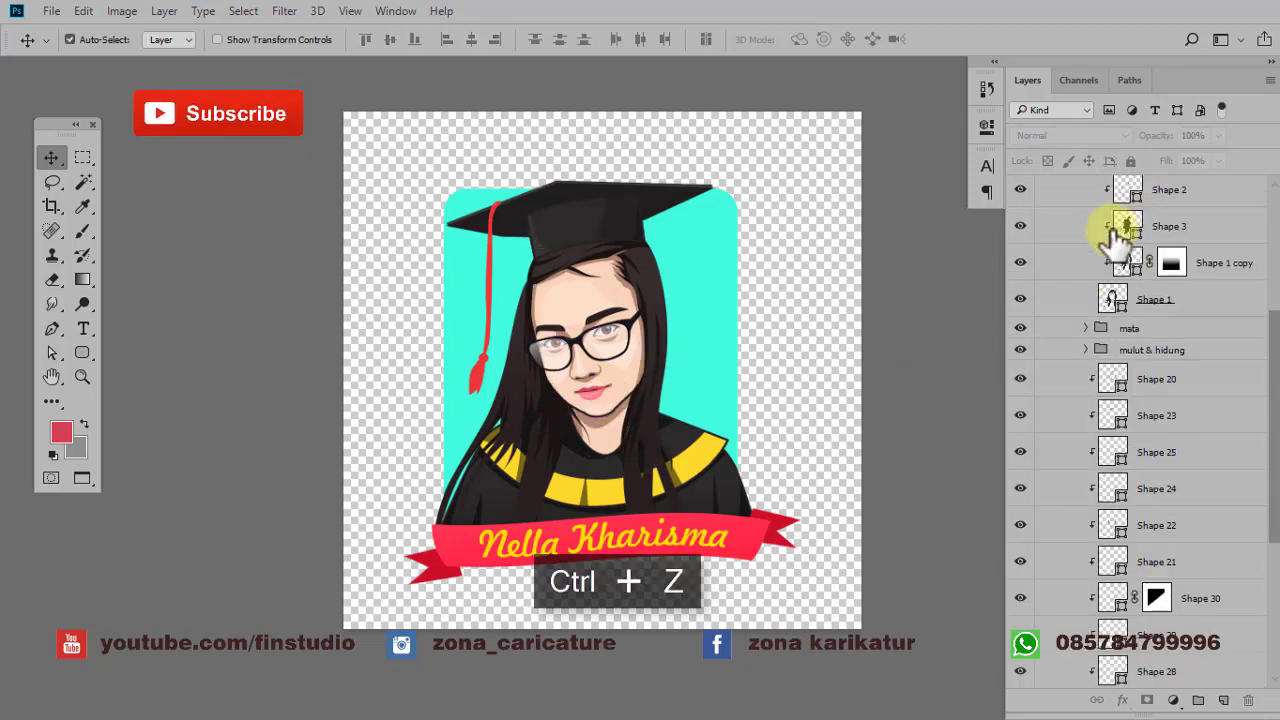
scroll(1105, 265, up, 3)
click(1043, 251)
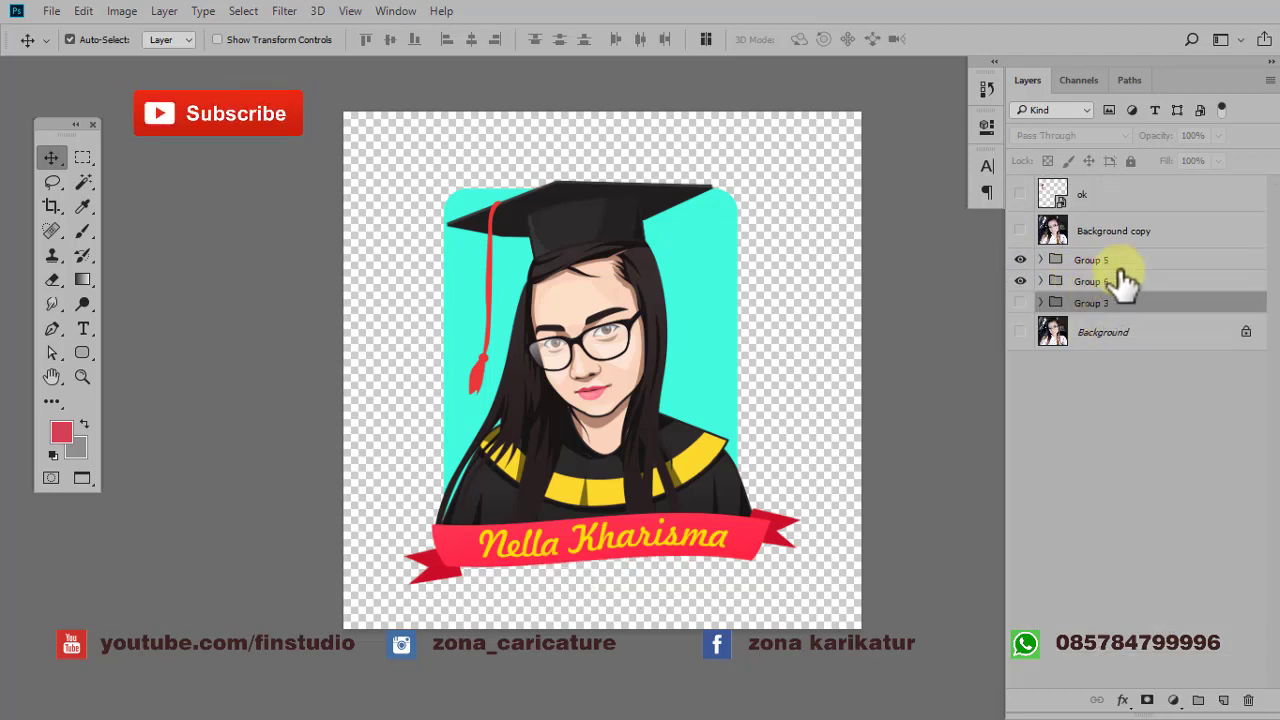
drag(1077, 316, 1123, 277)
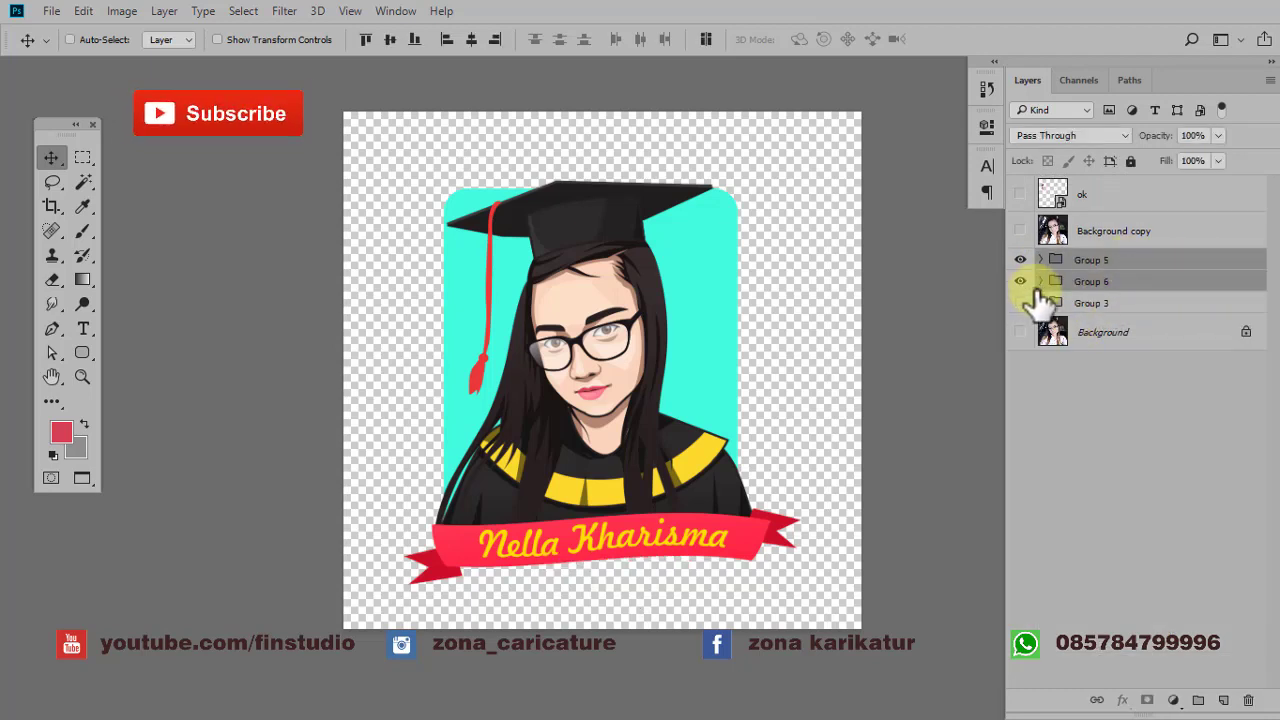
- Group Group 5 and Group 6 into Group 7 and shift the artwork slightly right
key(ctrl+g)
key(ctrl+t)
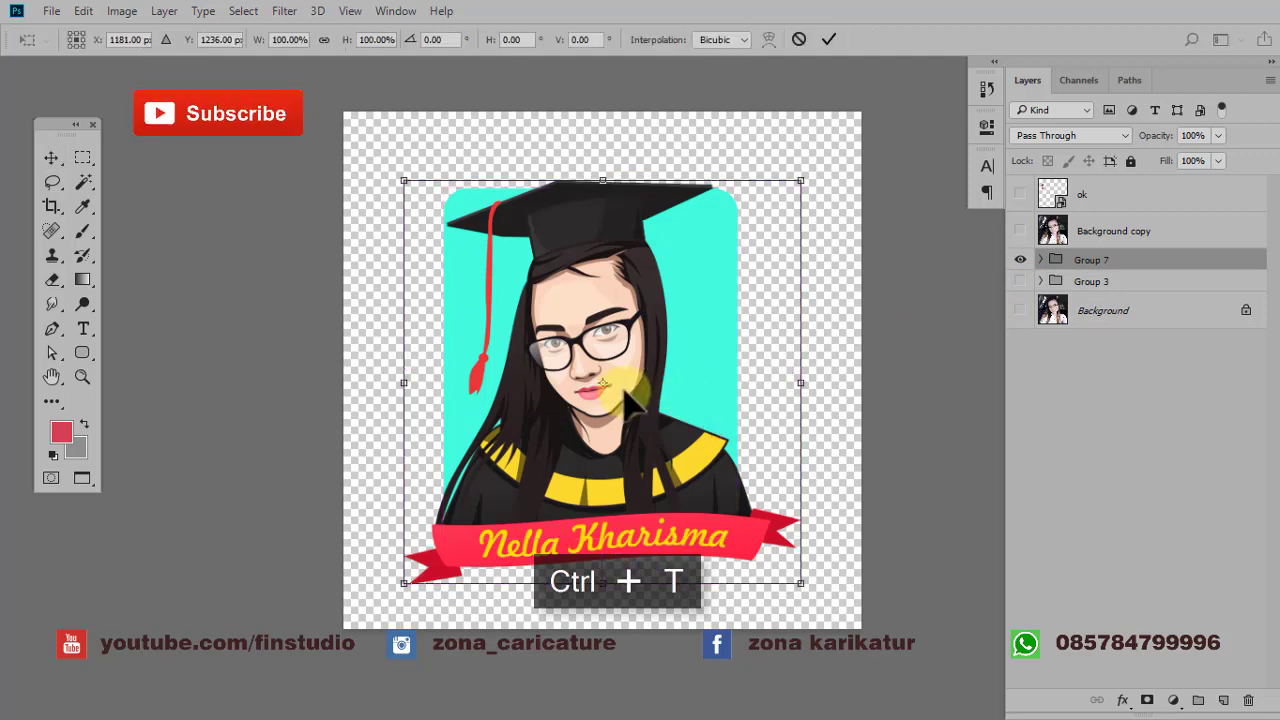
drag(624, 388, 636, 396)
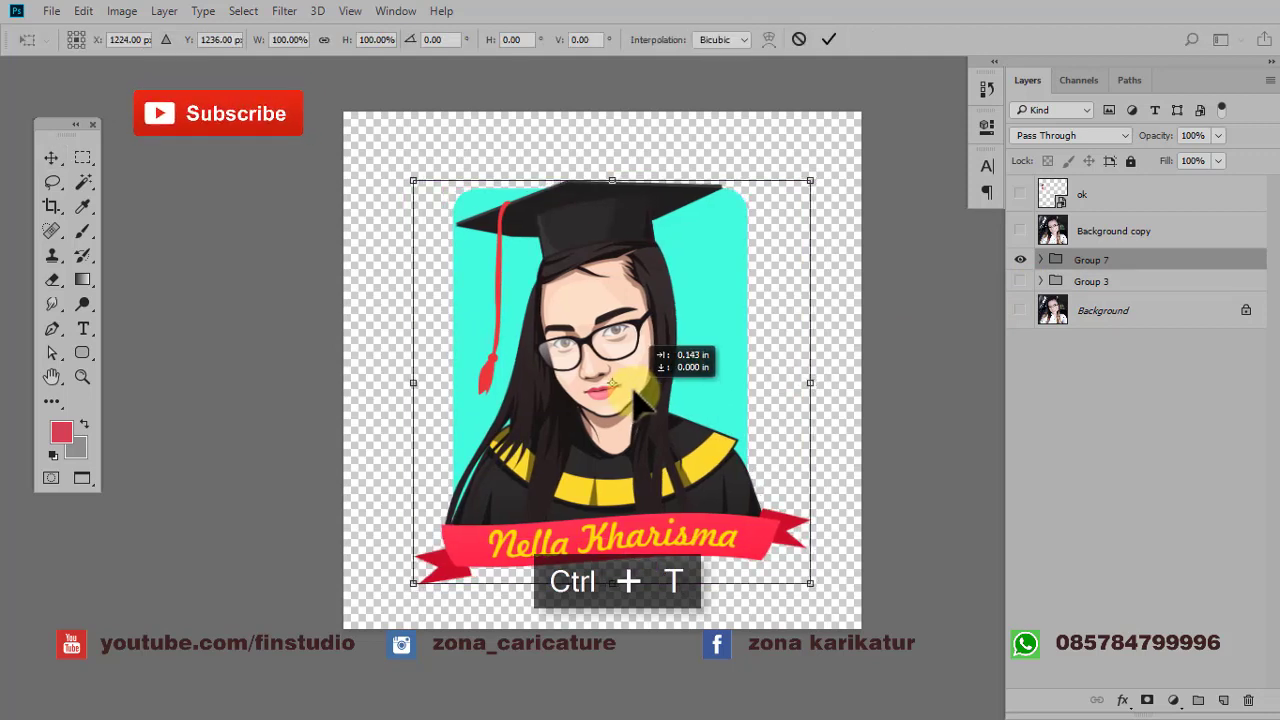
click(827, 38)
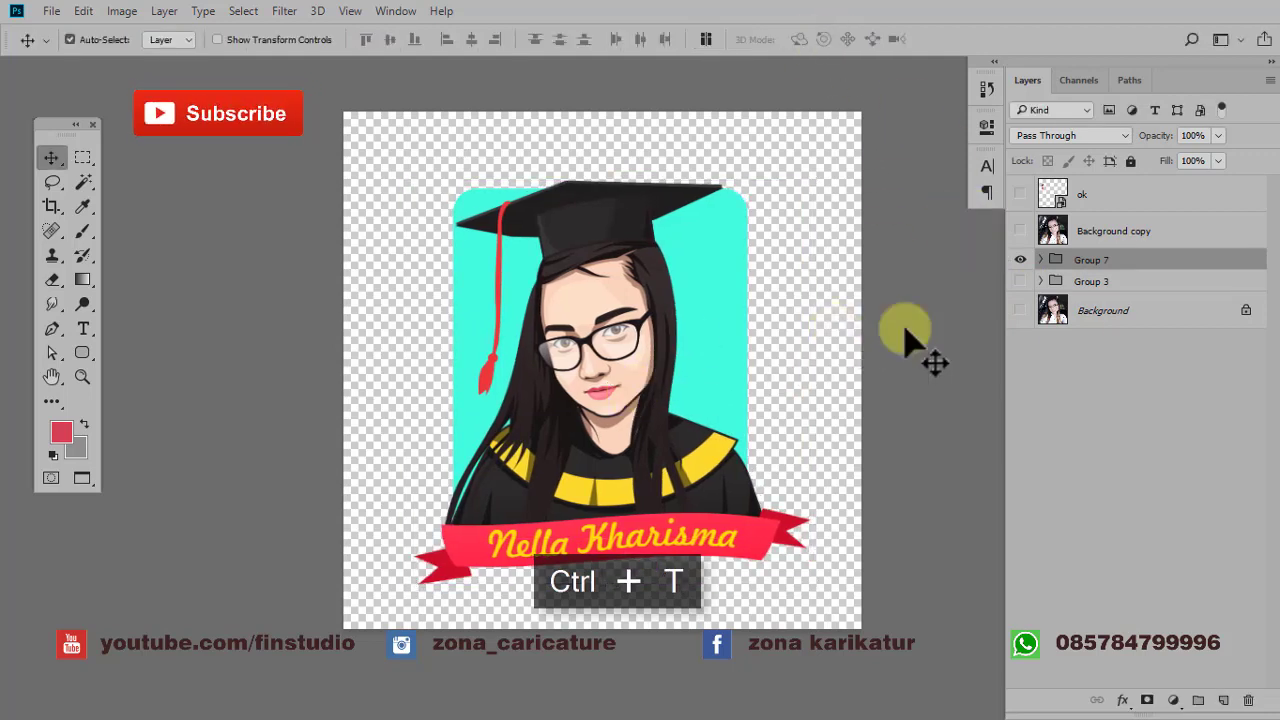
click(1090, 315)
- Add a white Solid Color fill layer, Color Fill 1, above the Background
click(1176, 701)
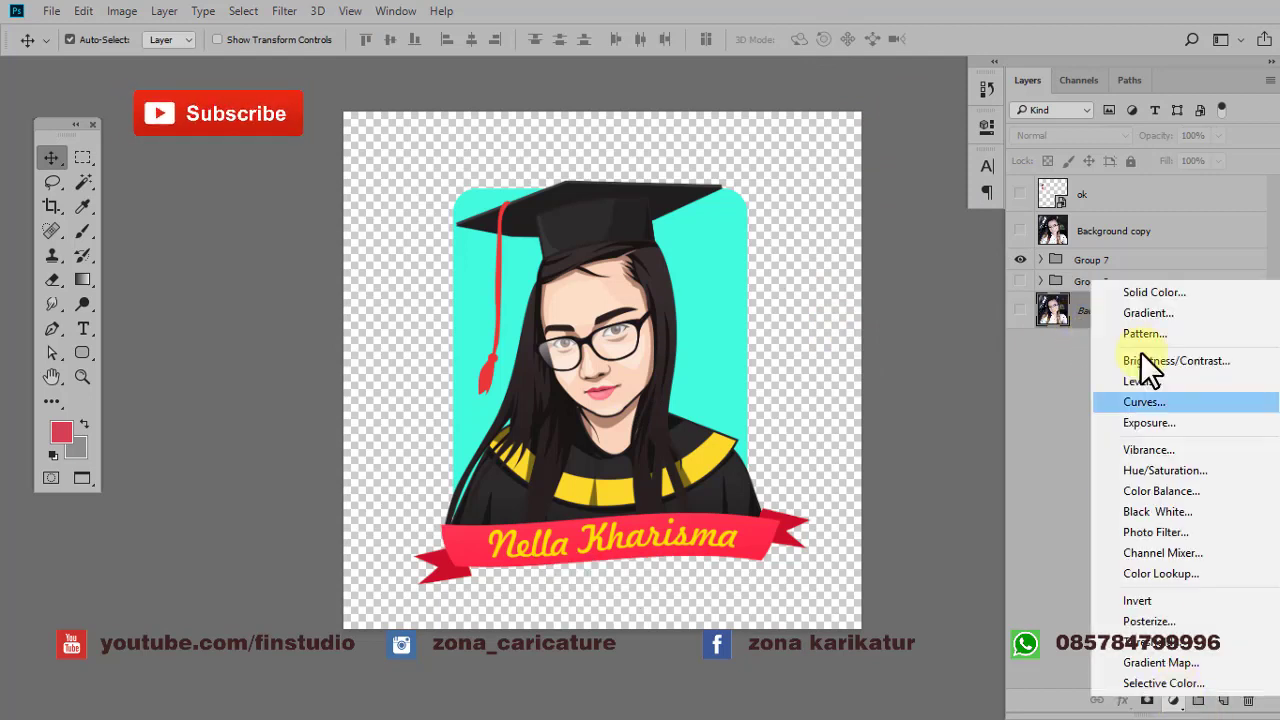
click(1126, 293)
drag(855, 335, 737, 323)
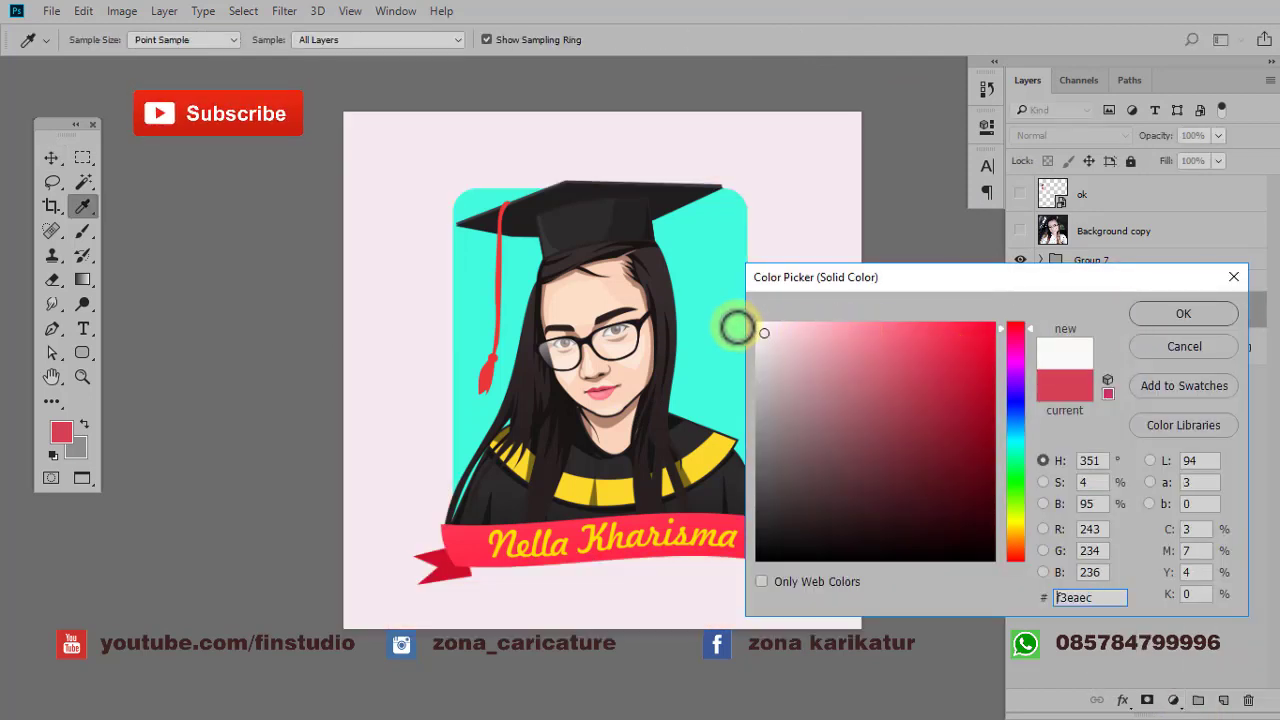
click(1151, 306)
key(ctrl+plus)
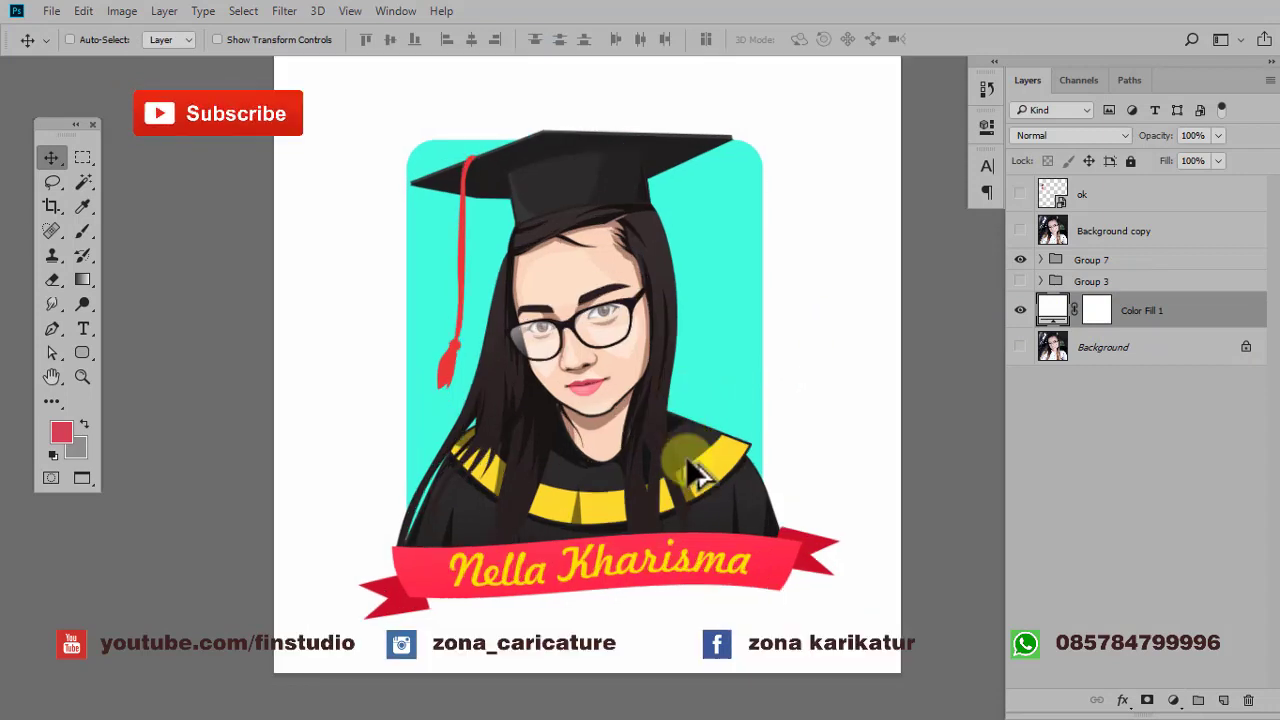
scroll(671, 571, down, 1)
scroll(660, 588, up, 1)
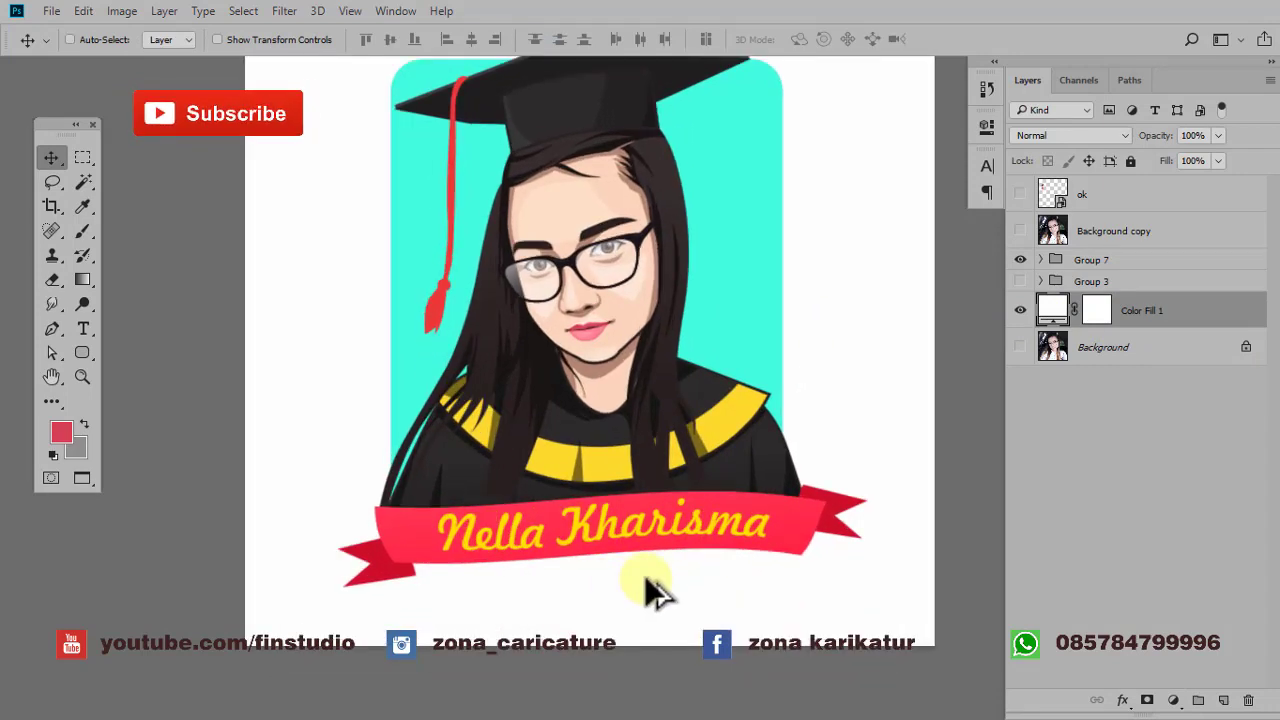
- Type the credit text 'By. Zona_Caricature' below the red banner
click(86, 344)
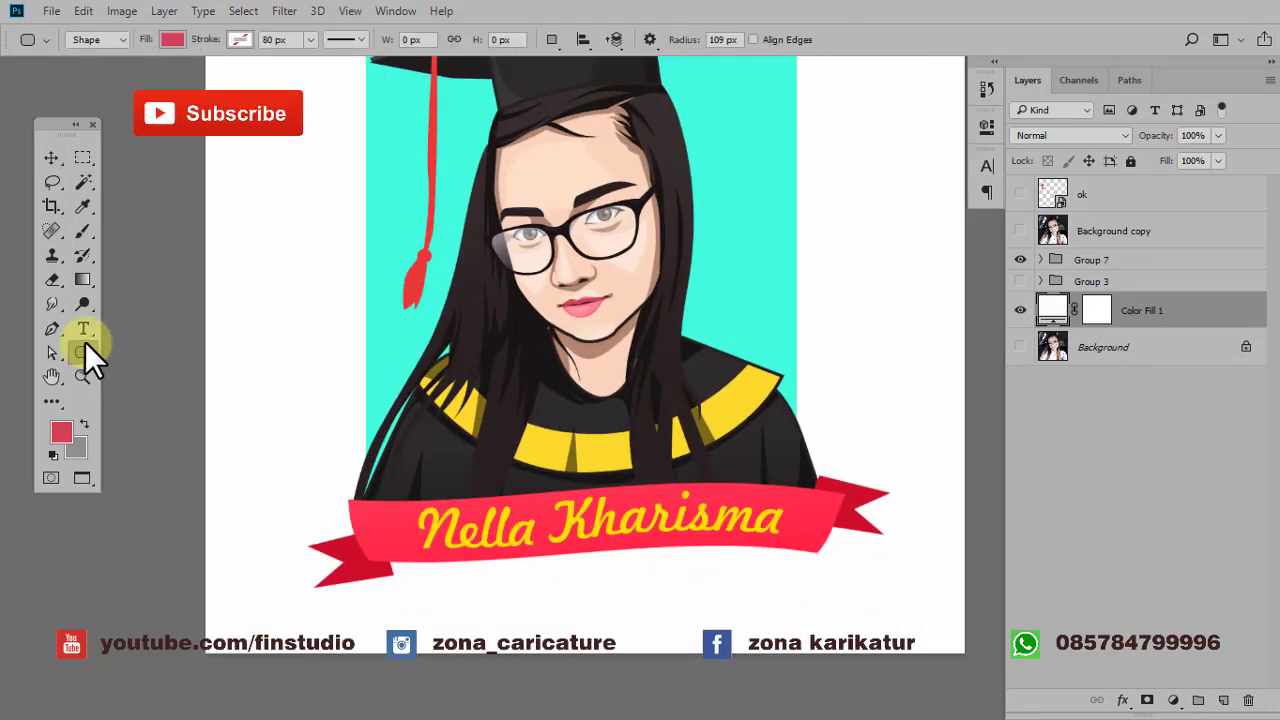
click(86, 330)
click(480, 593)
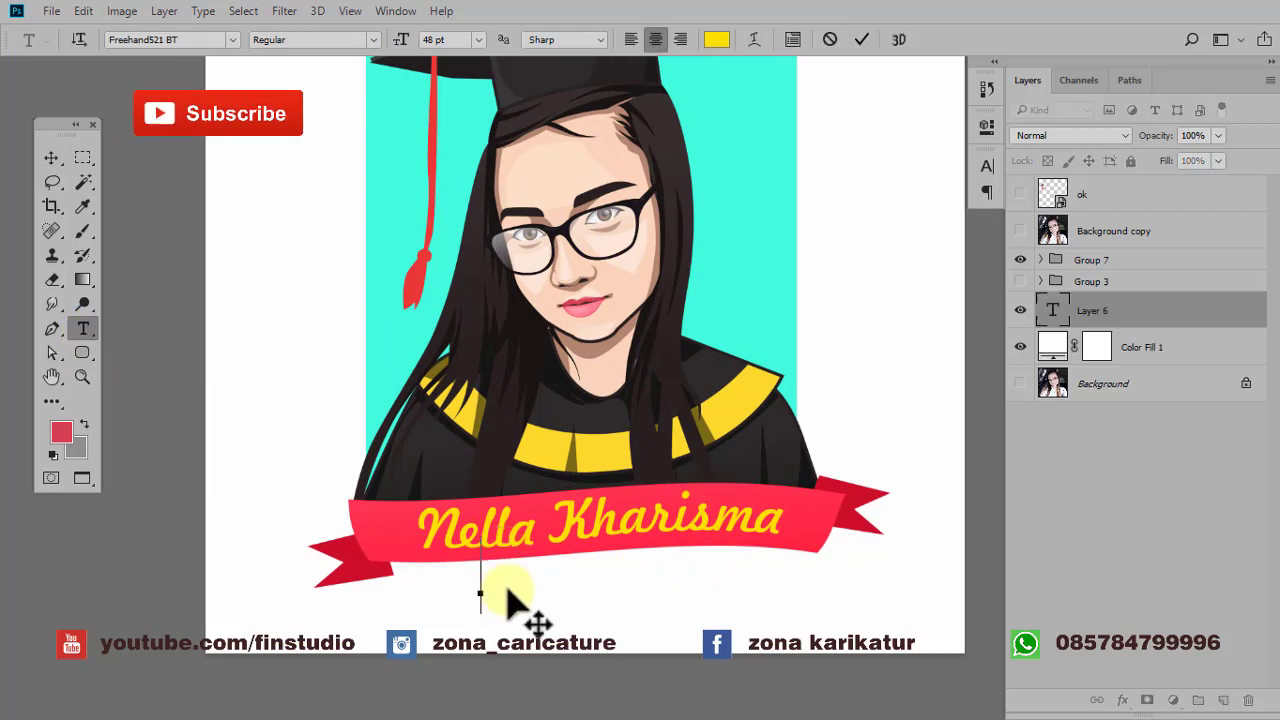
key(Caps_Lock)
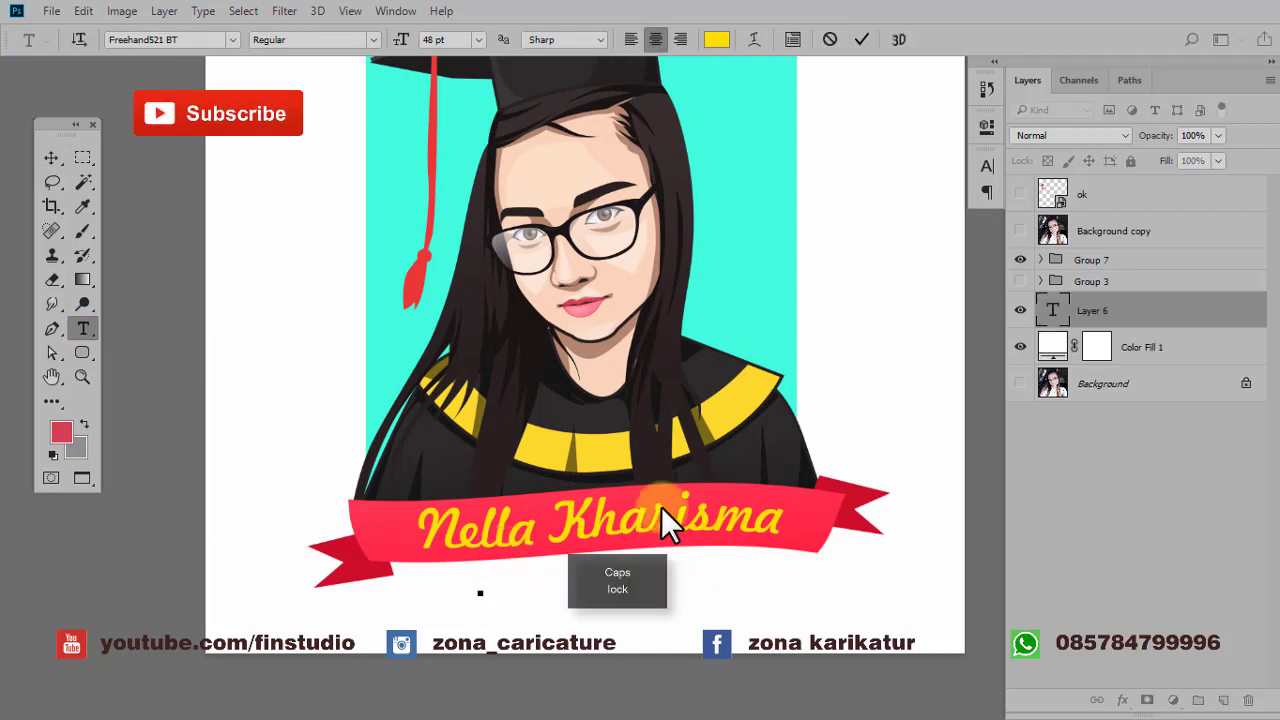
text(B)
key(BackSpace)
text(By)
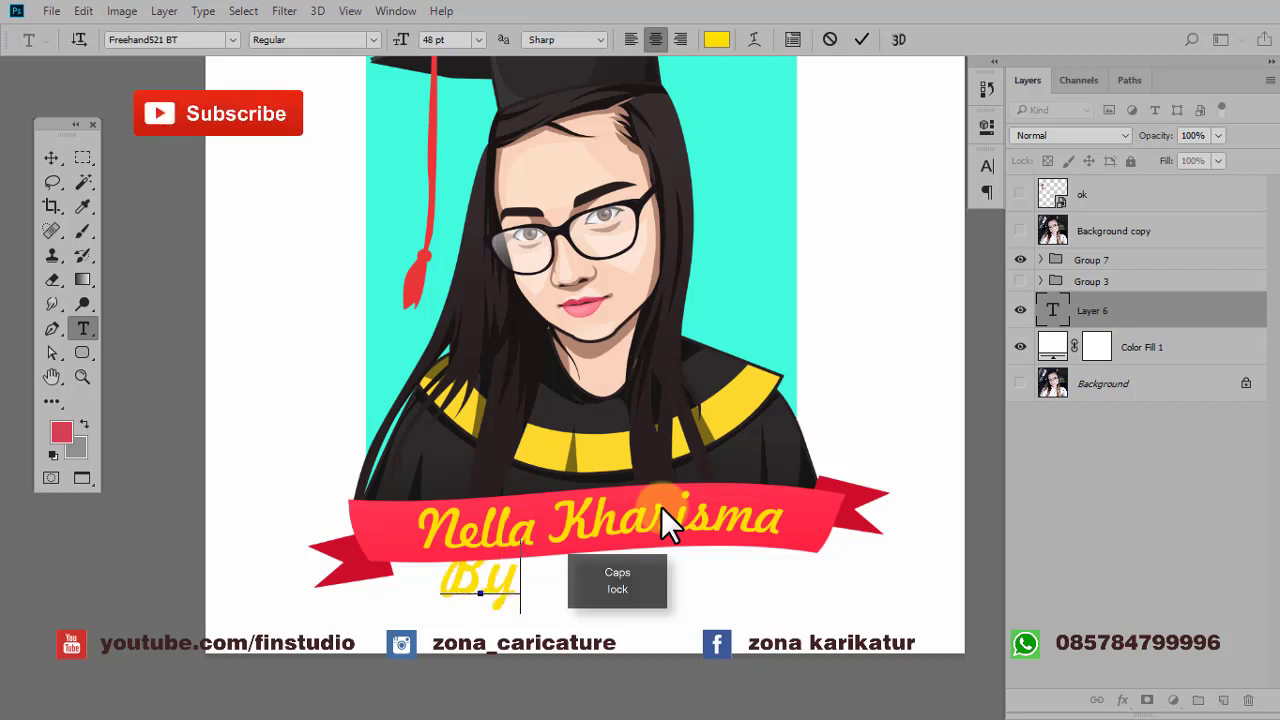
text(.)
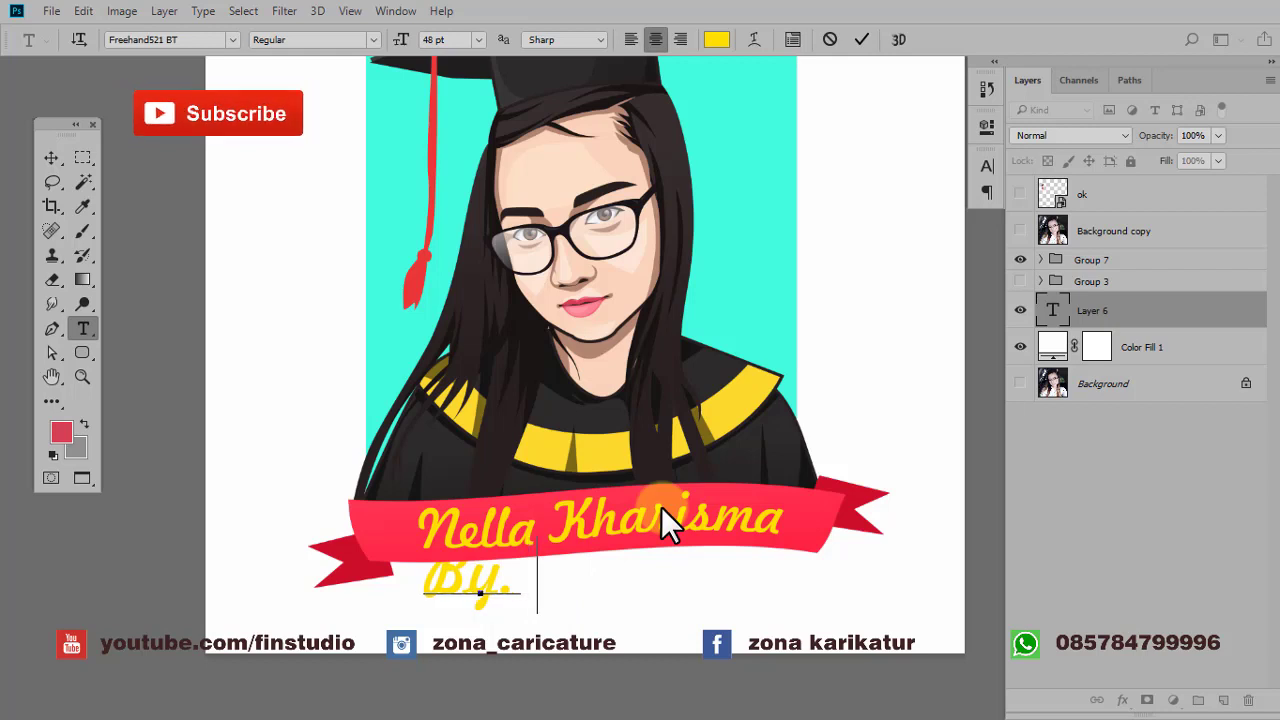
text( z)
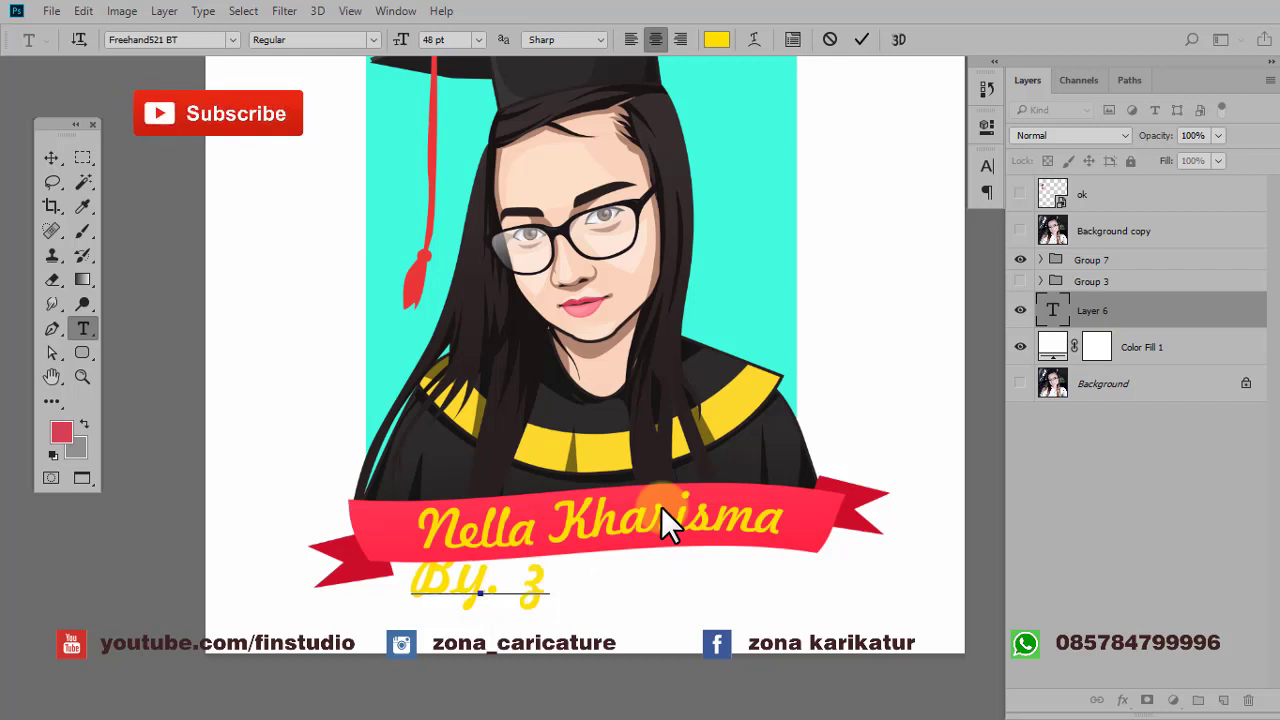
text(o)
key(BackSpace)
key(BackSpace)
key(Caps_Lock)
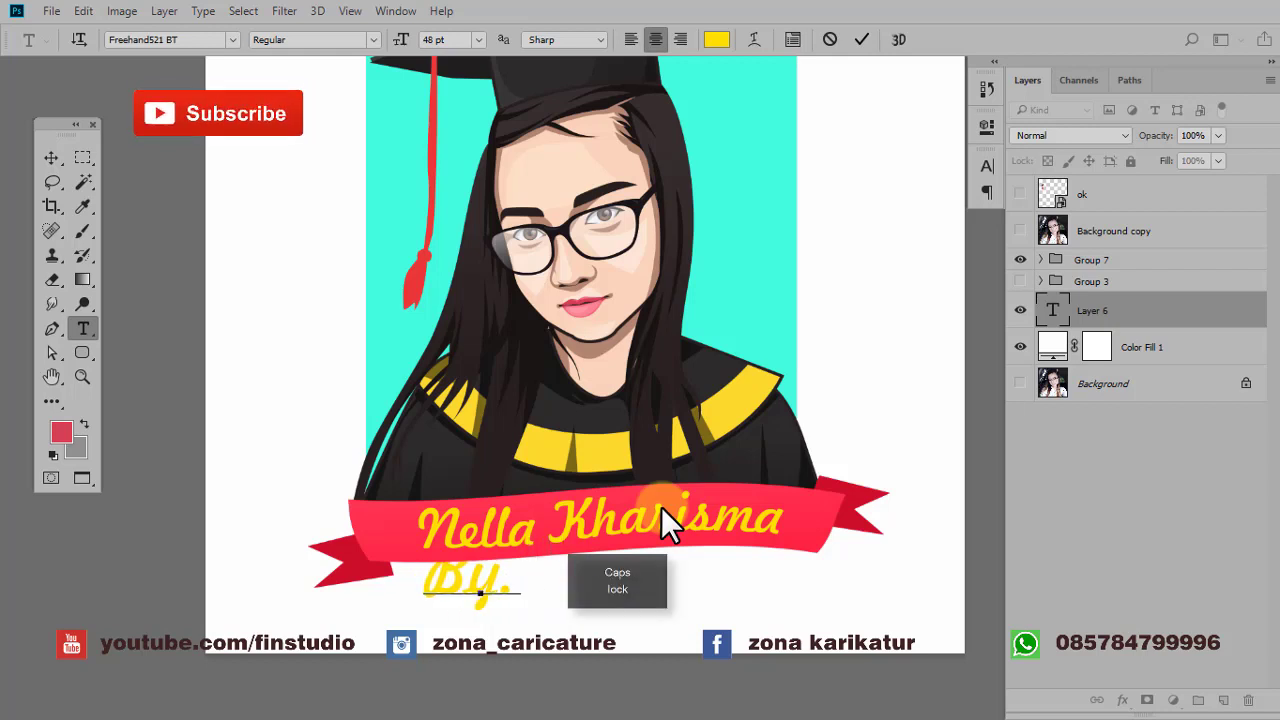
text(Zo)
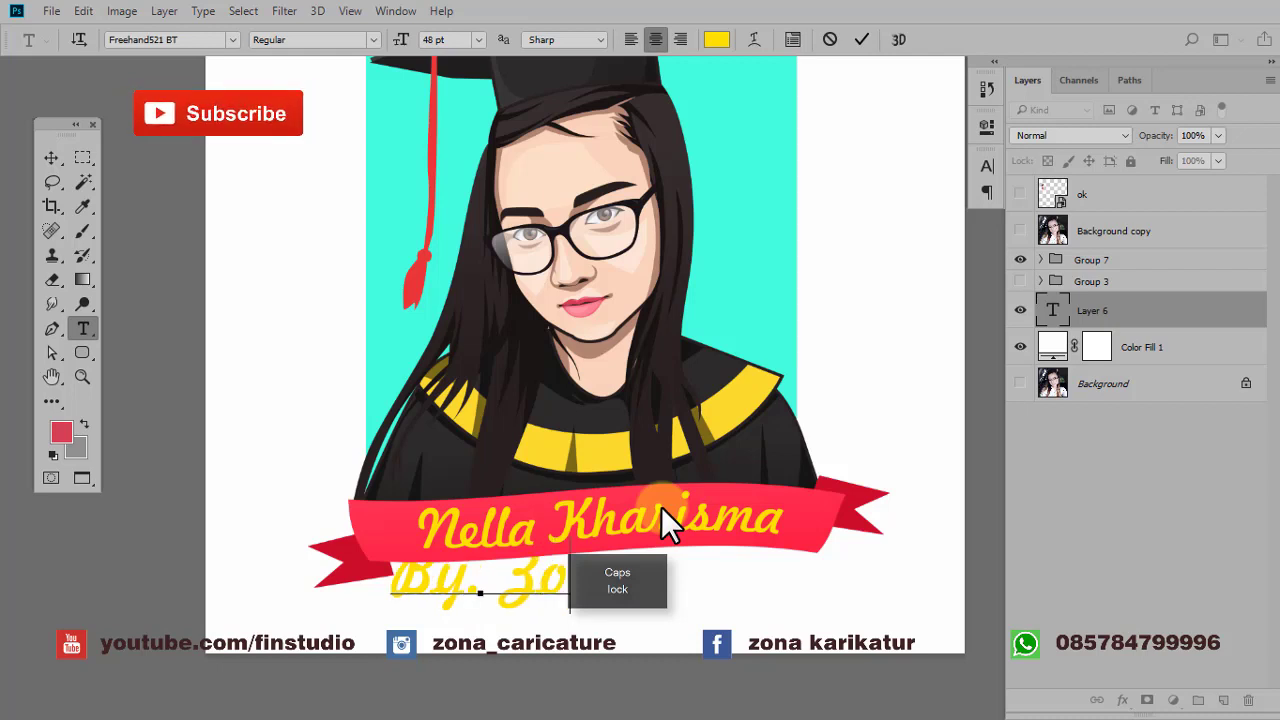
text(na)
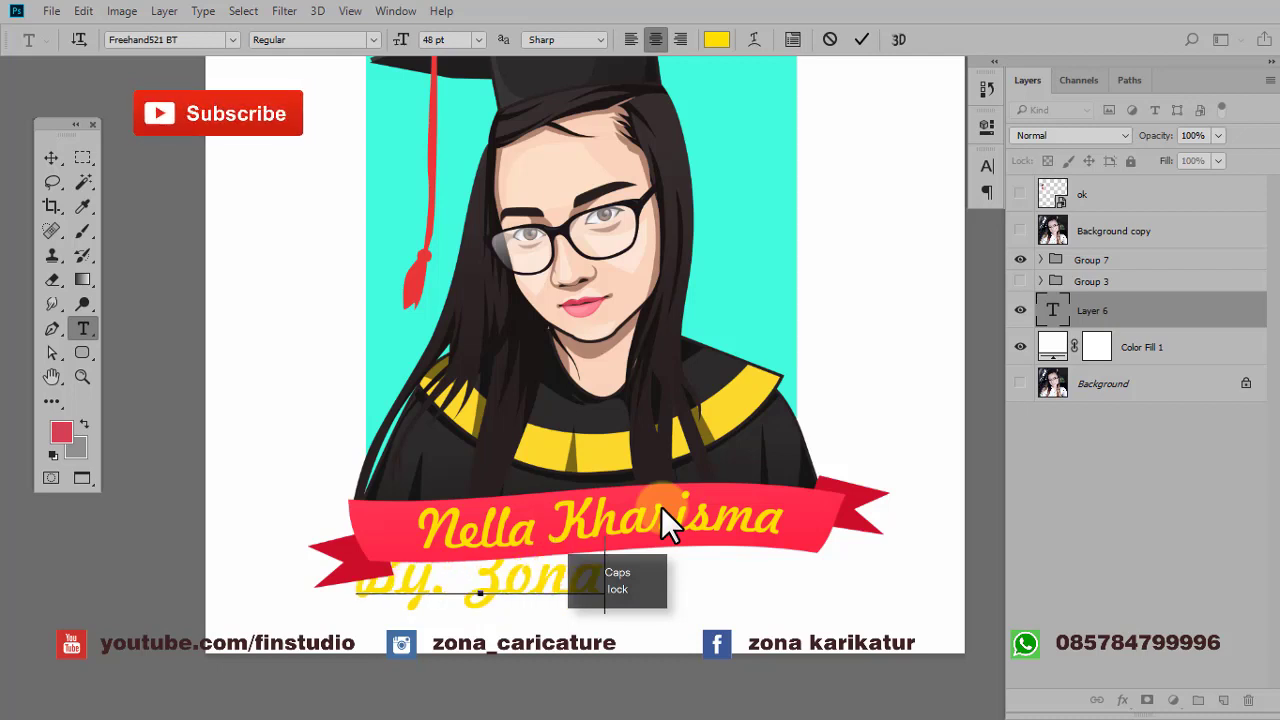
text(_C)
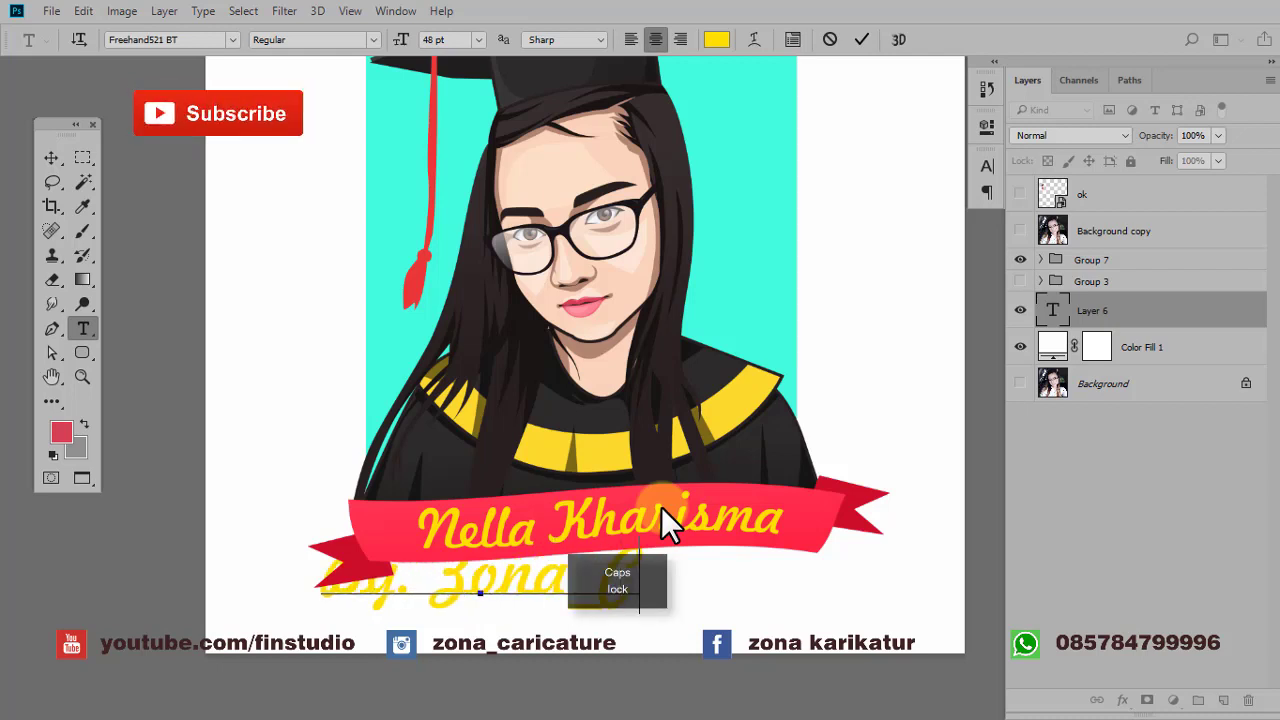
text(aricatu)
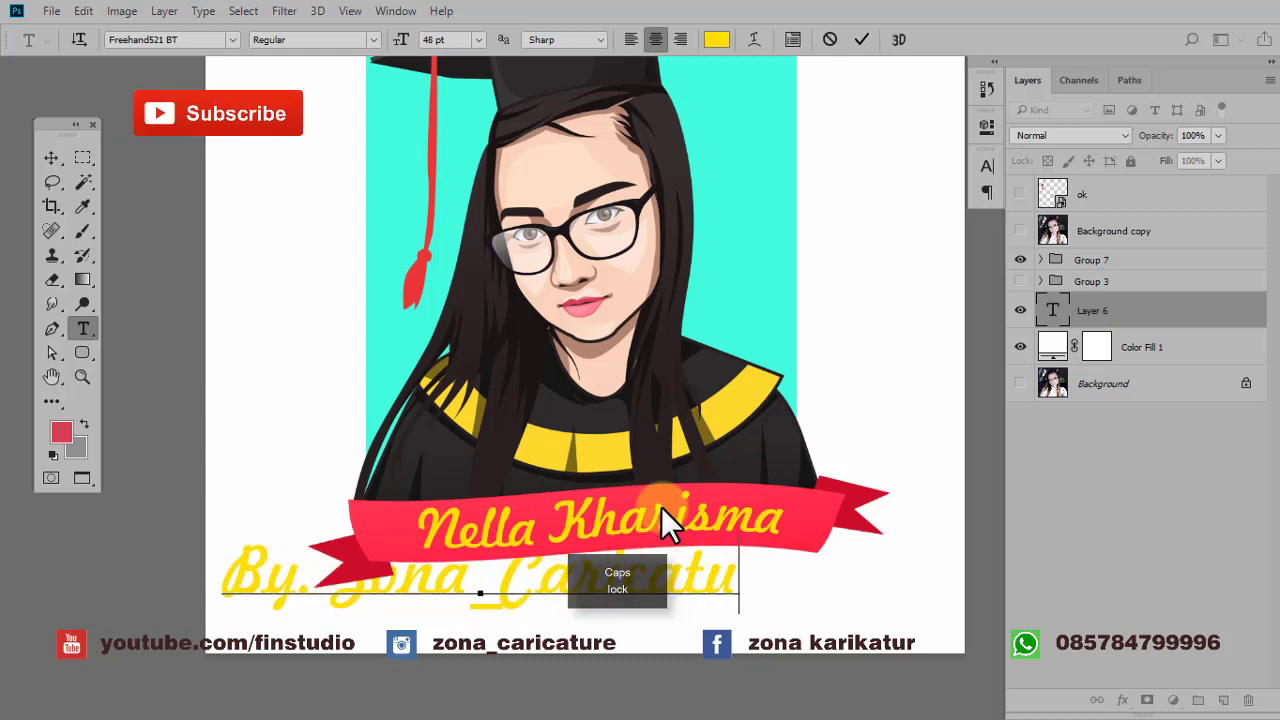
text(re)
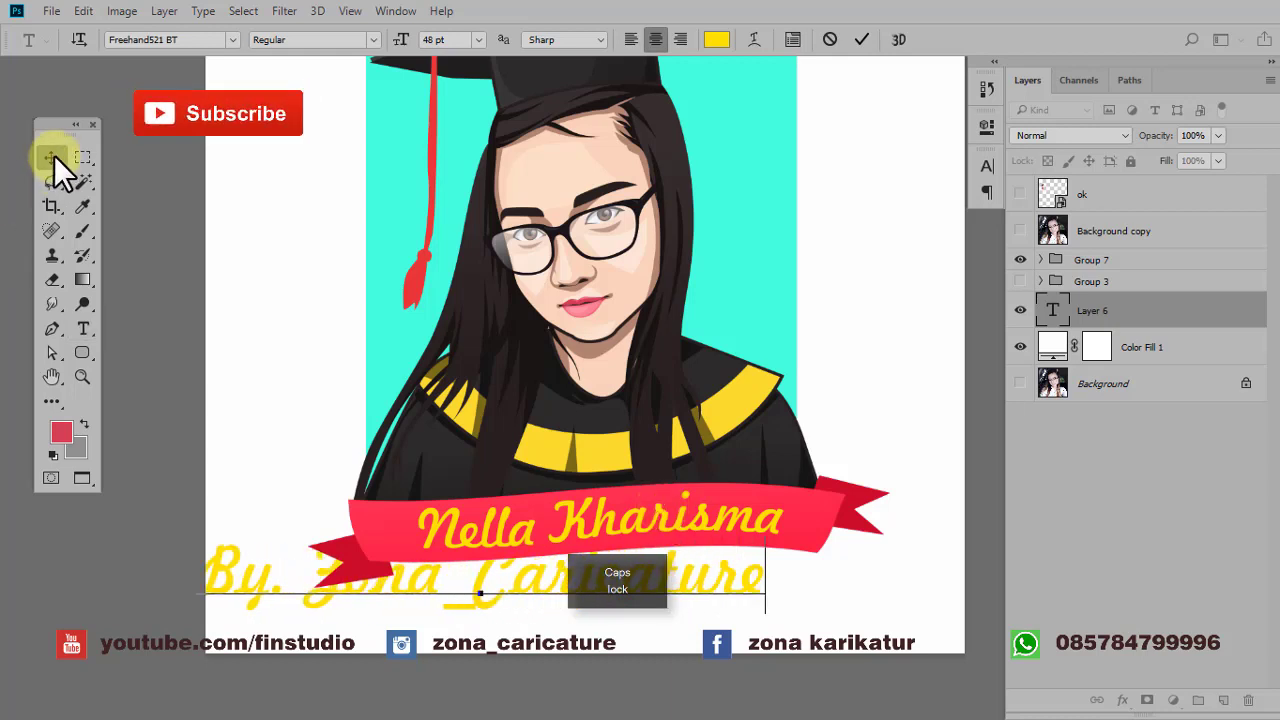
click(51, 157)
- Shrink the credit text to about 30% and centre it beneath the banner
key(ctrl+t)
drag(764, 612, 366, 559)
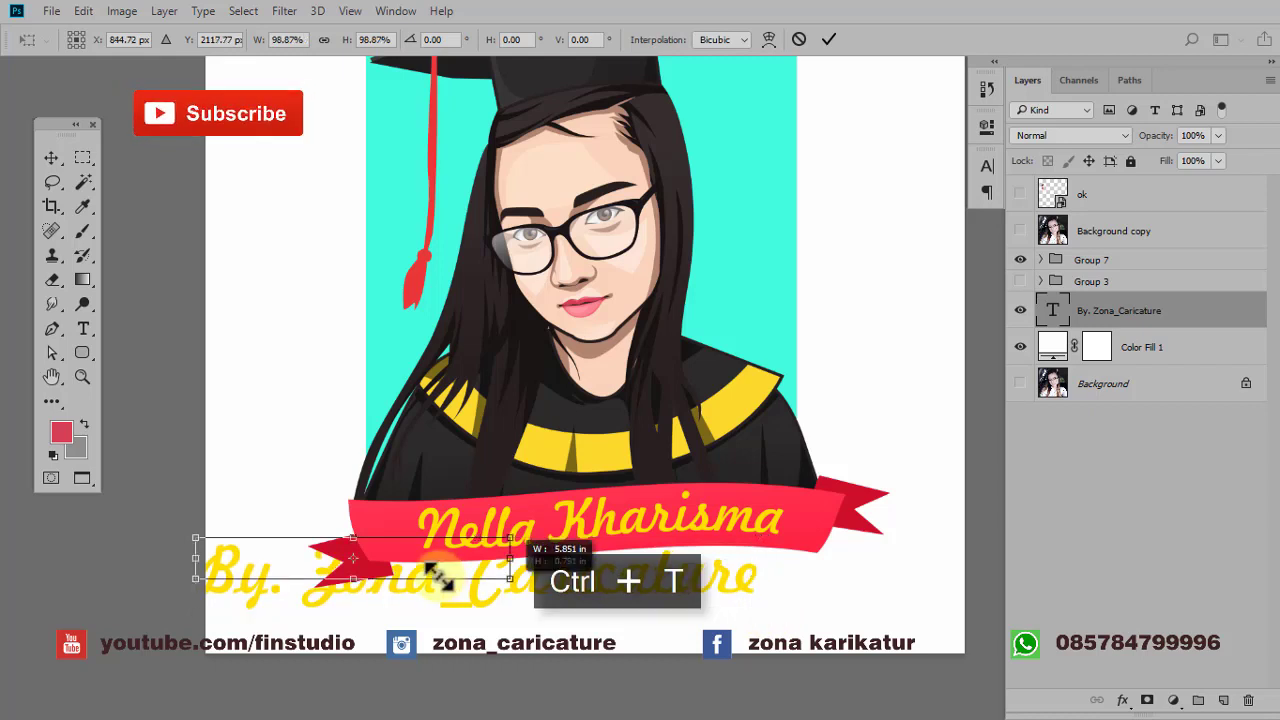
click(836, 46)
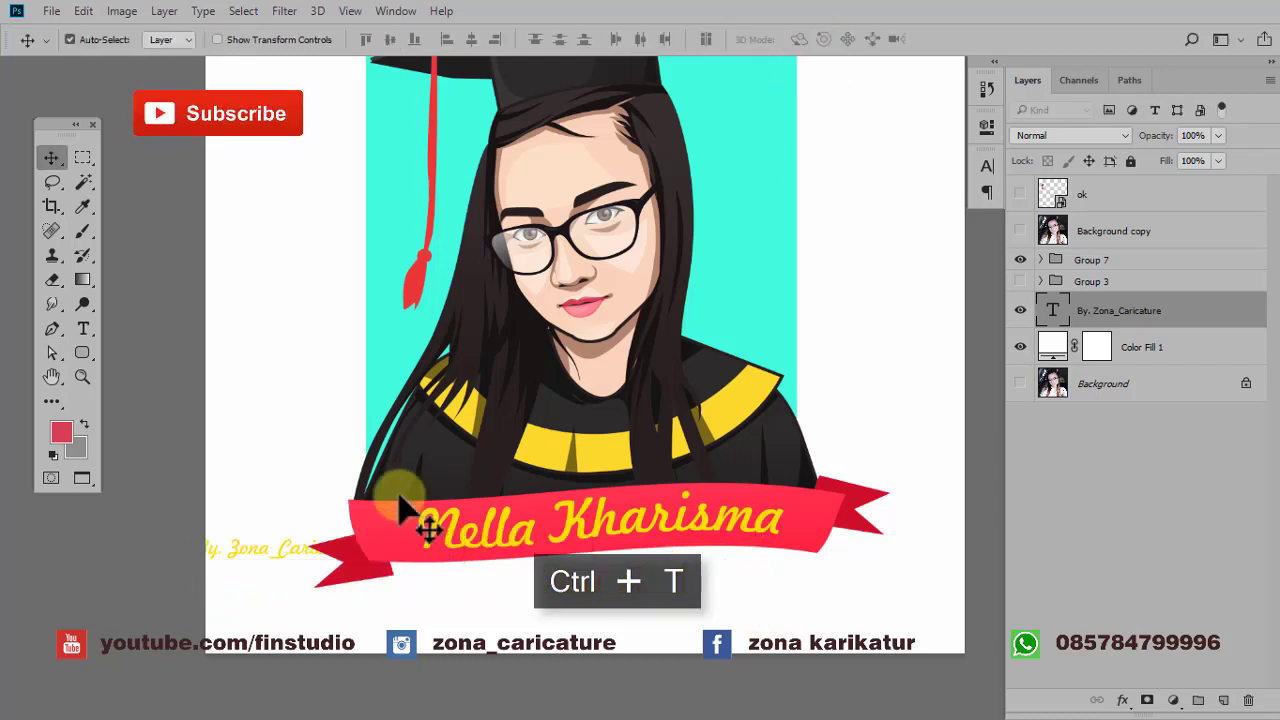
drag(266, 562, 563, 605)
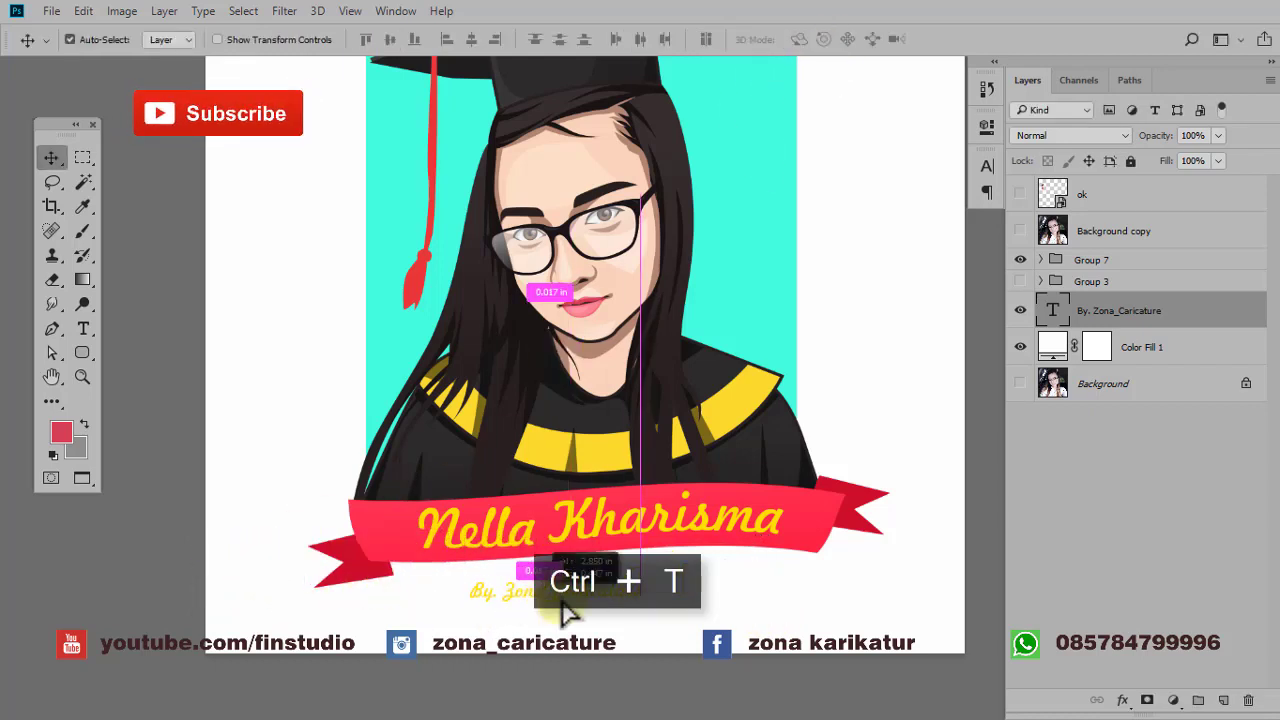
click(83, 329)
click(716, 39)
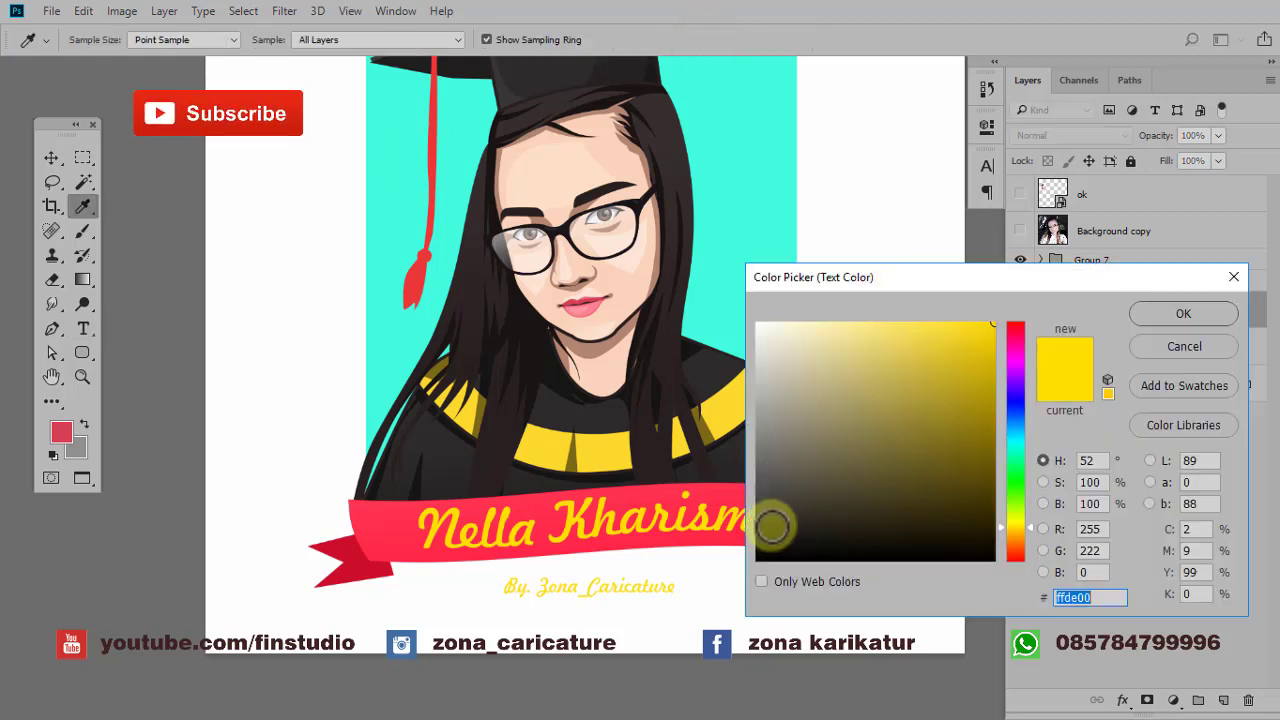
- Make the credit line black in Aircruiser Condensed and nudge it into place
click(767, 558)
click(1188, 316)
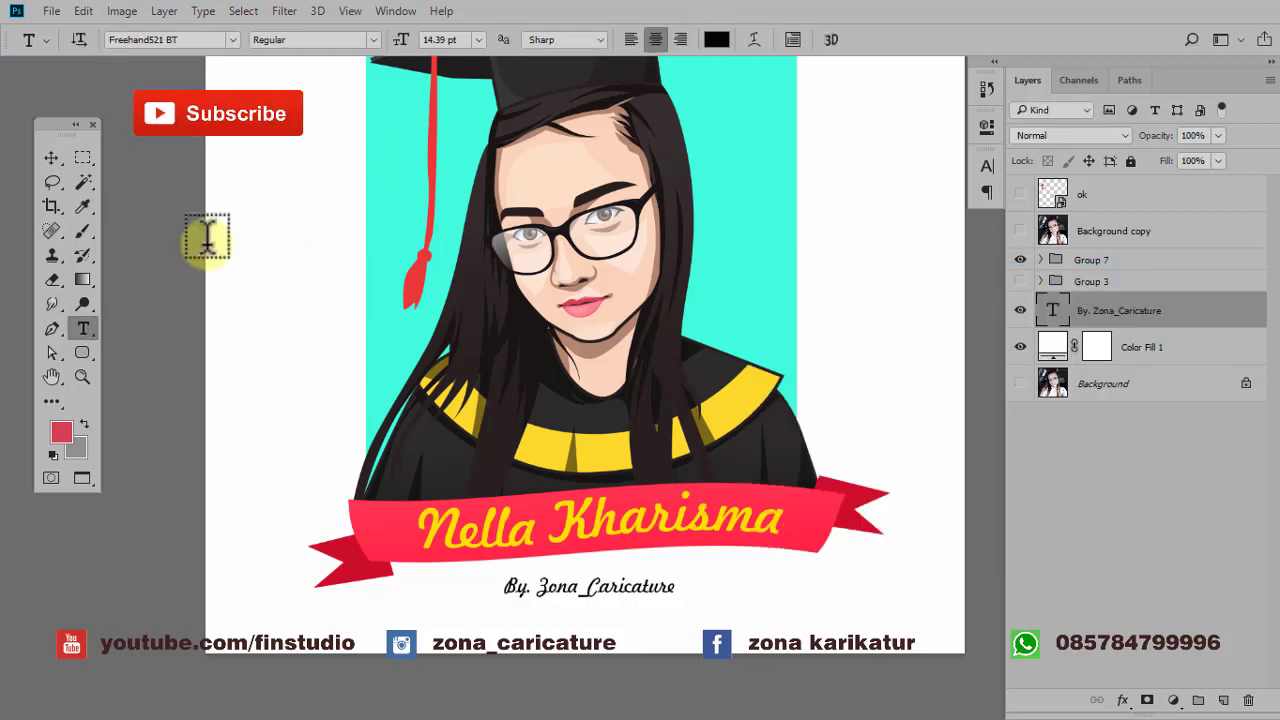
click(194, 40)
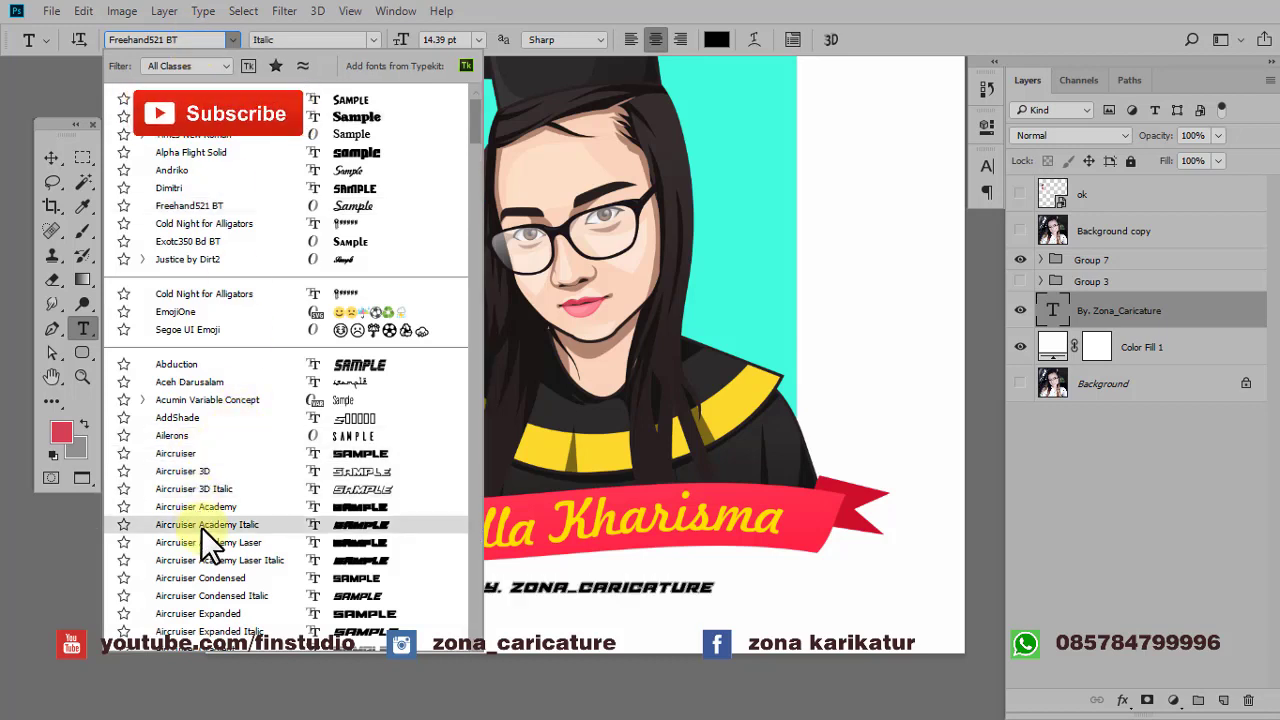
click(206, 582)
click(52, 158)
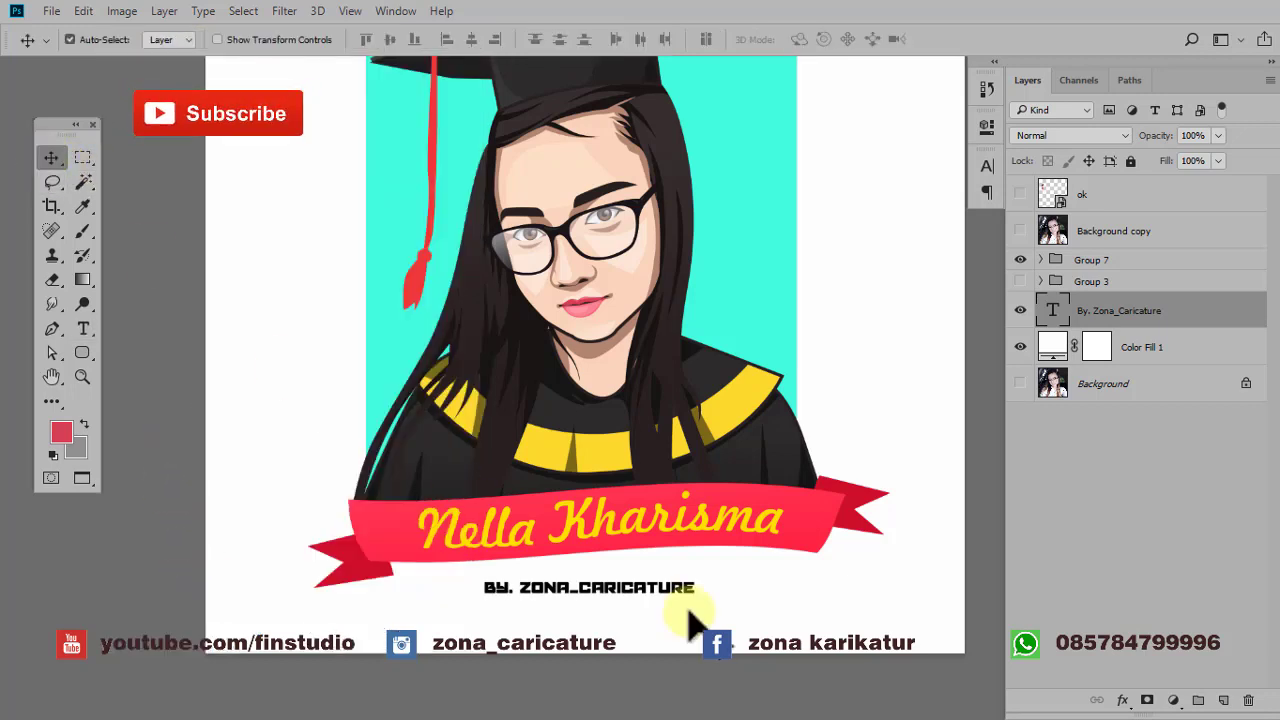
drag(651, 624, 636, 592)
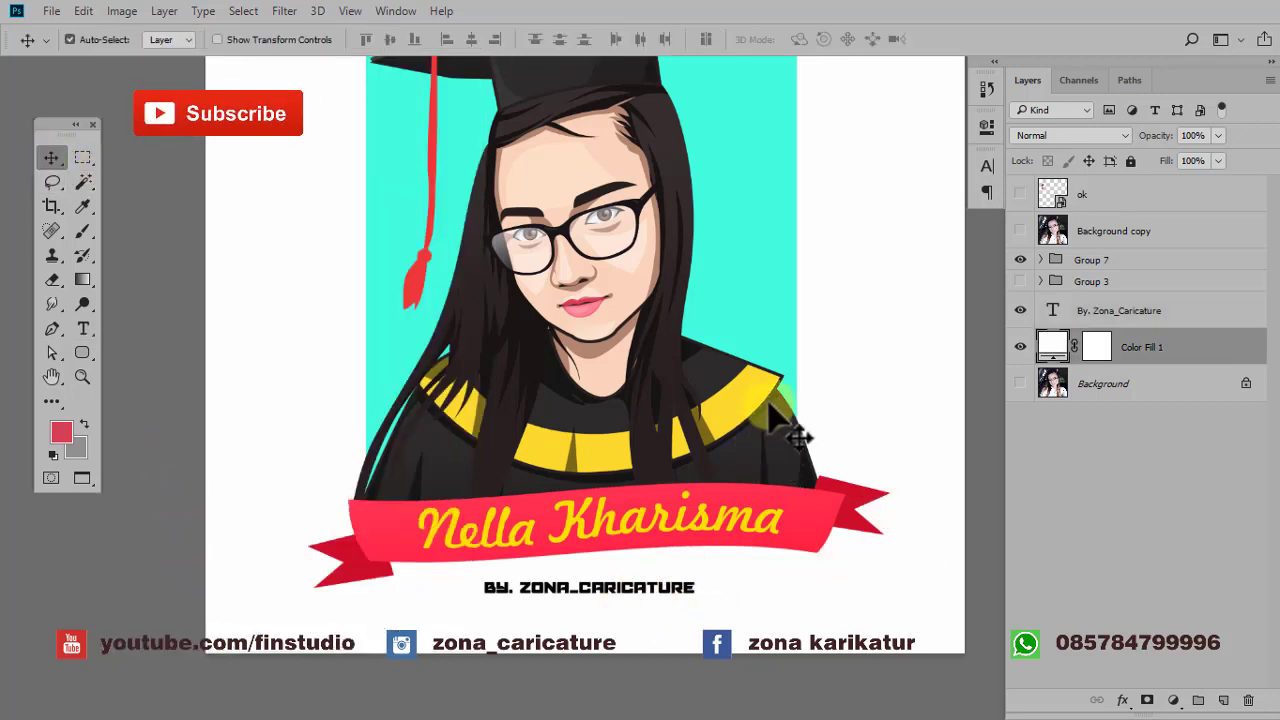
scroll(790, 430, down, 2)
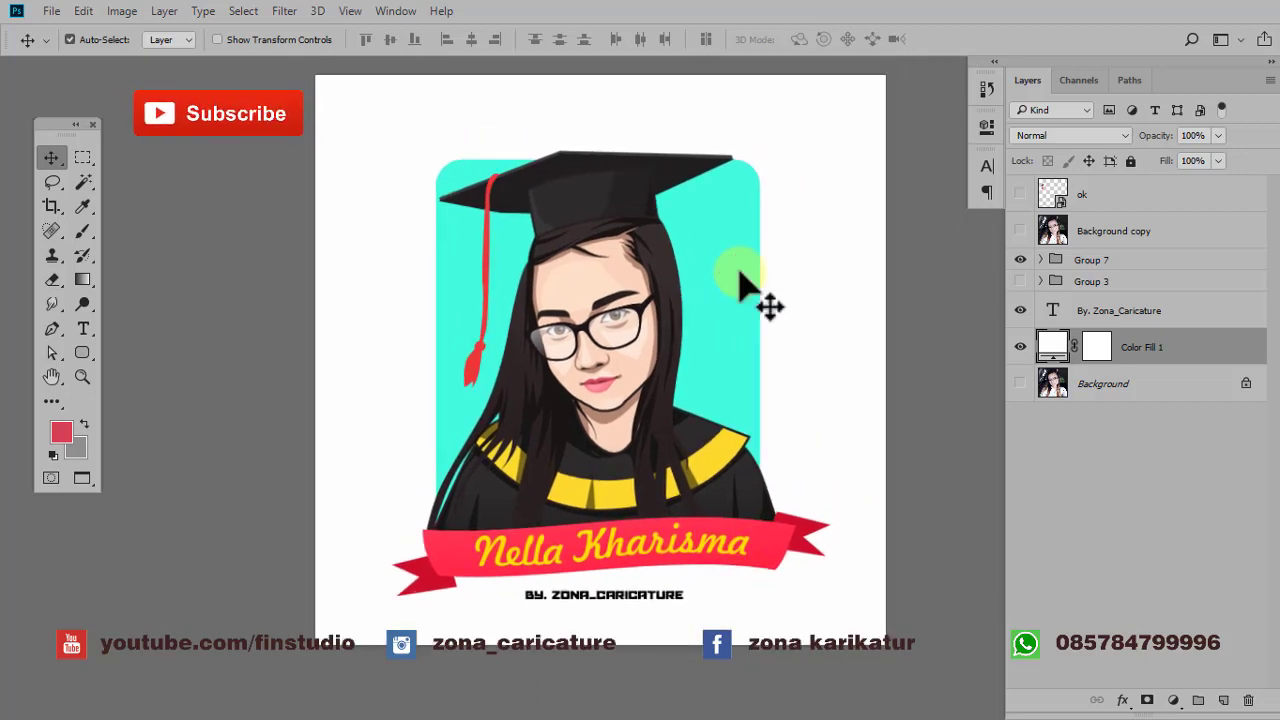
- Save the finished caricature document with Ctrl+S
key(ctrl+s)
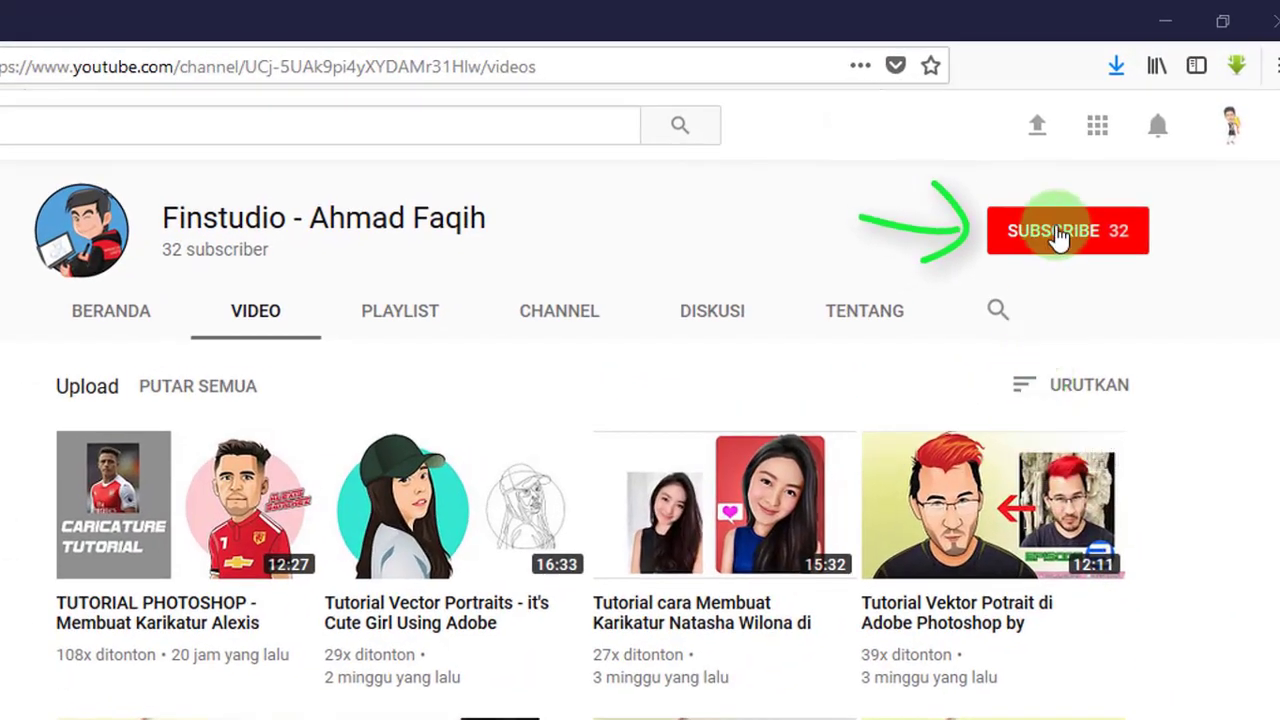
- Subscribe to the channel with the red SUBSCRIBE button and enable the notification bell
click(1058, 232)
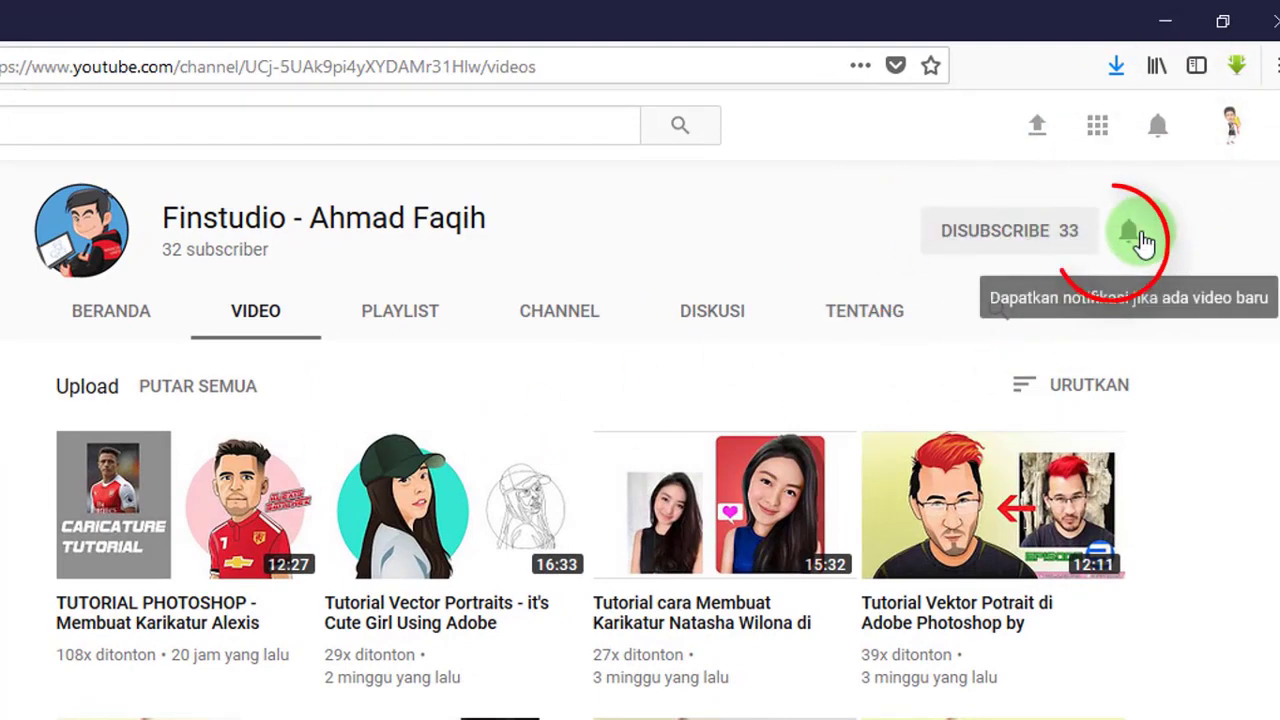
click(1130, 234)
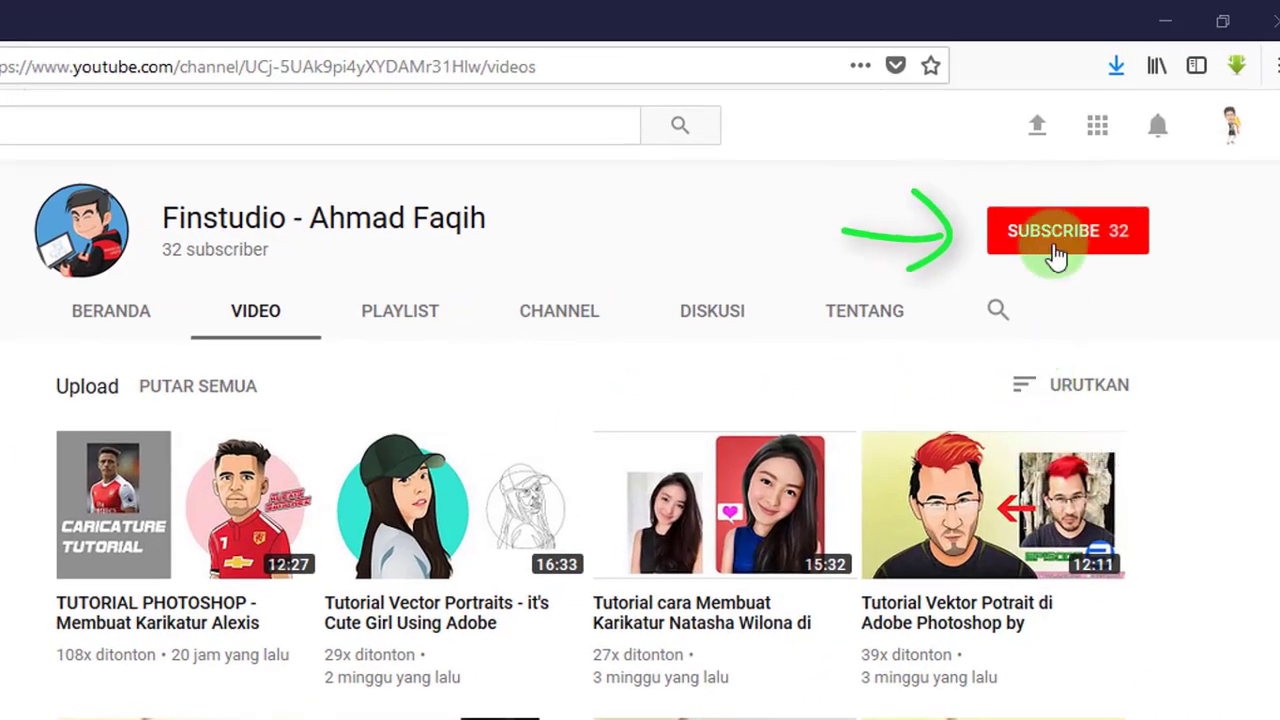
click(1060, 234)
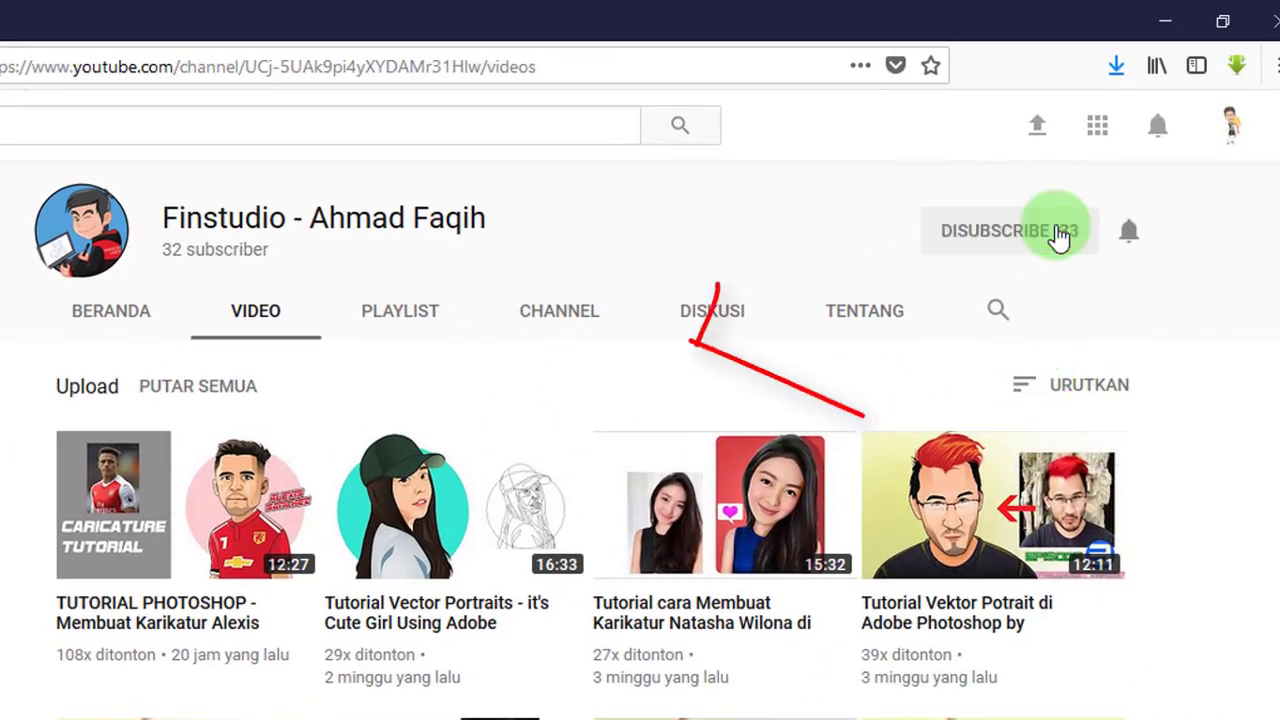